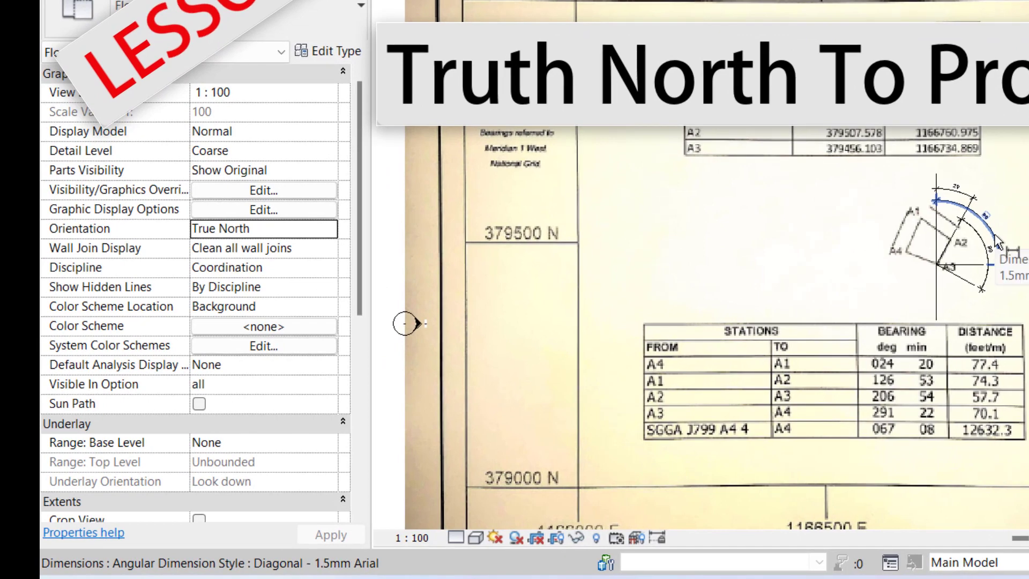
Set the orientation of the Ground Level floor plan to Project North.
scroll(995, 234, down, 2)
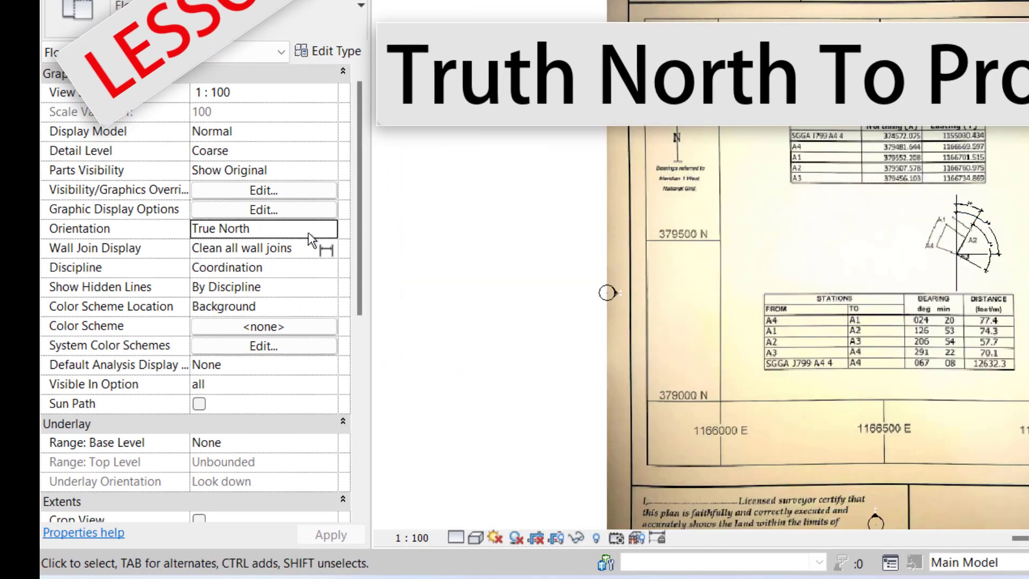
click(327, 227)
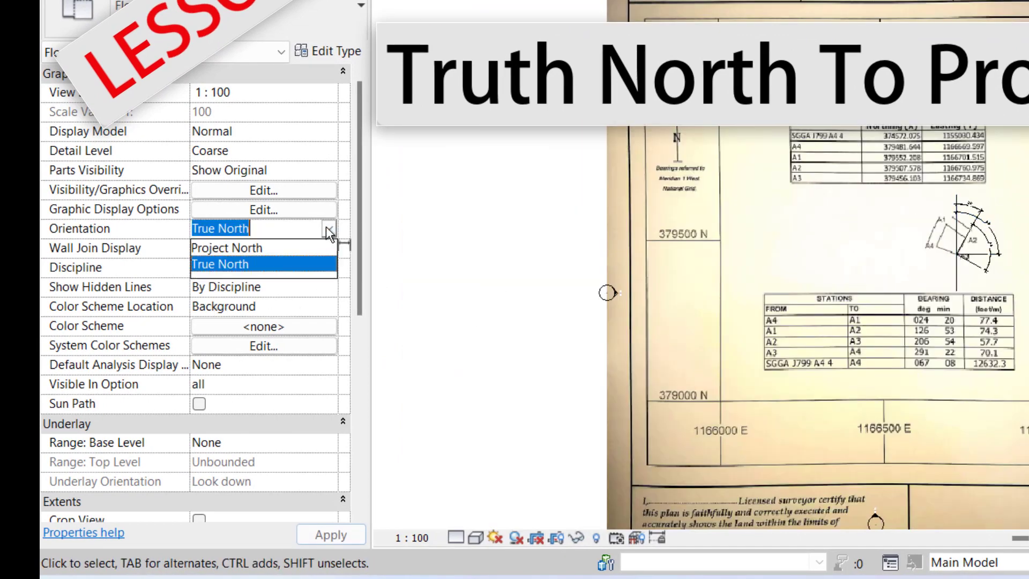
click(234, 247)
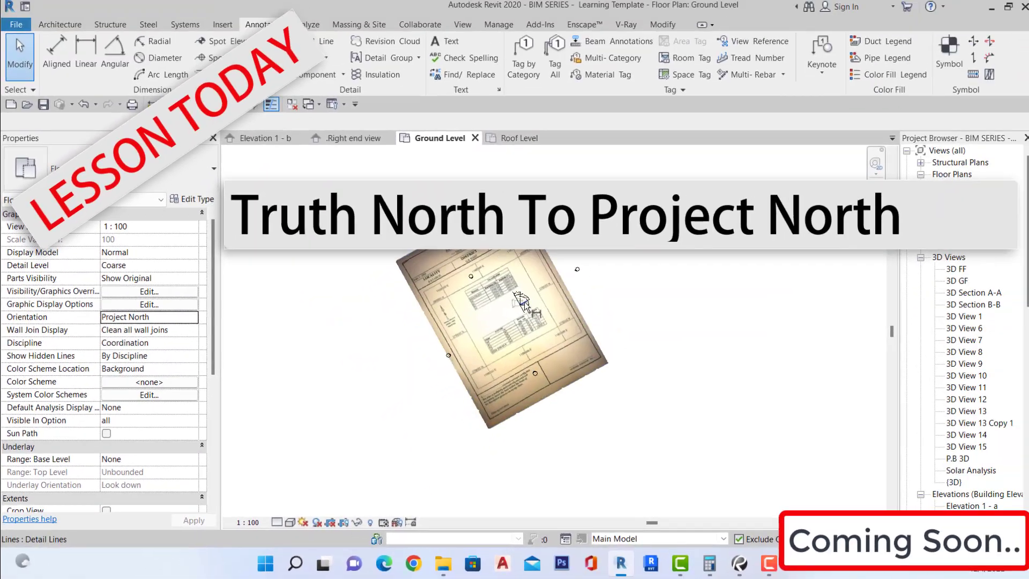
Examine the rotated survey plan, checking the plot corners A1 to A4, the angle dimensions and the bearing table.
scroll(522, 302, up, 5)
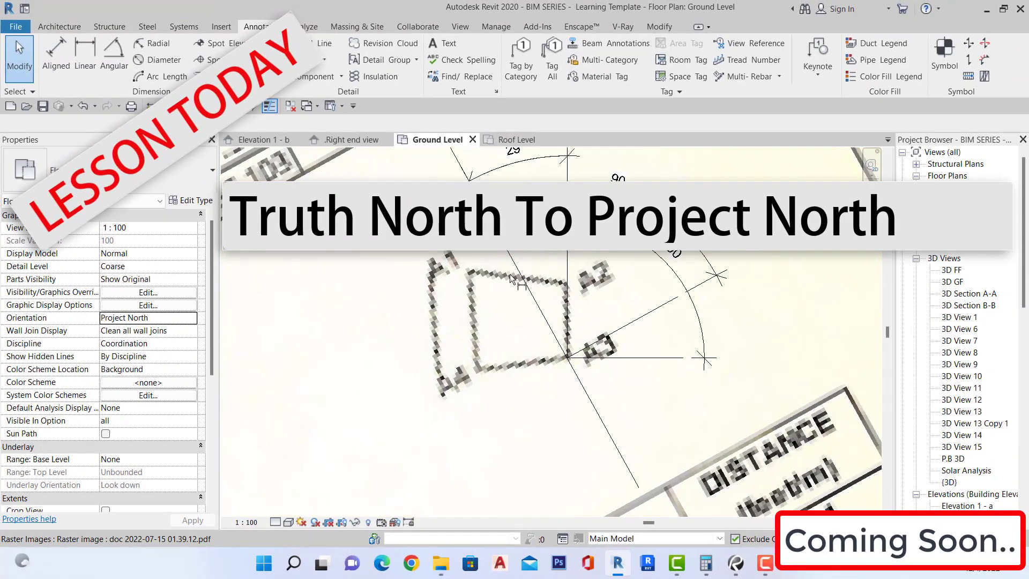
scroll(509, 274, down, 5)
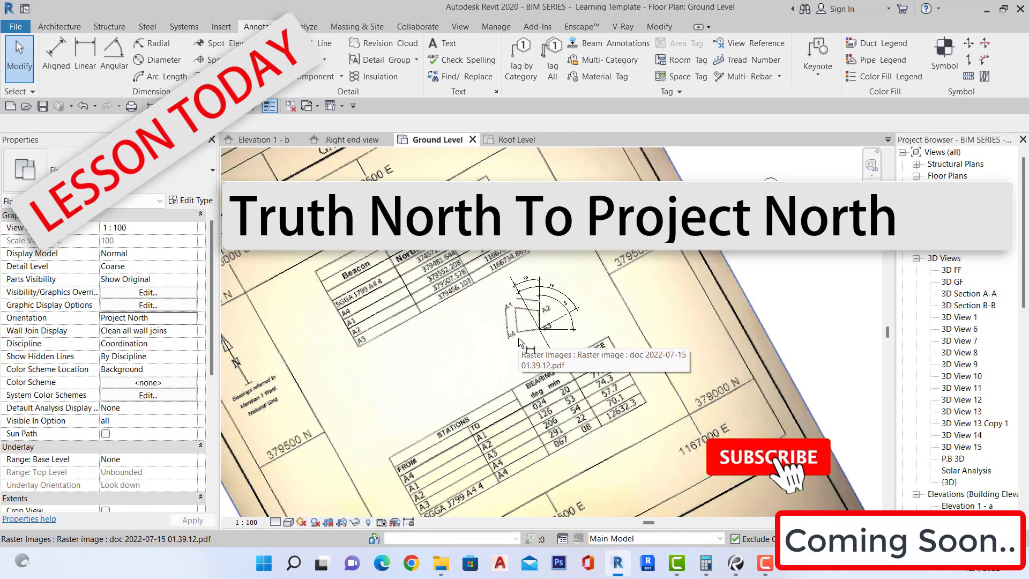
scroll(516, 333, up, 3)
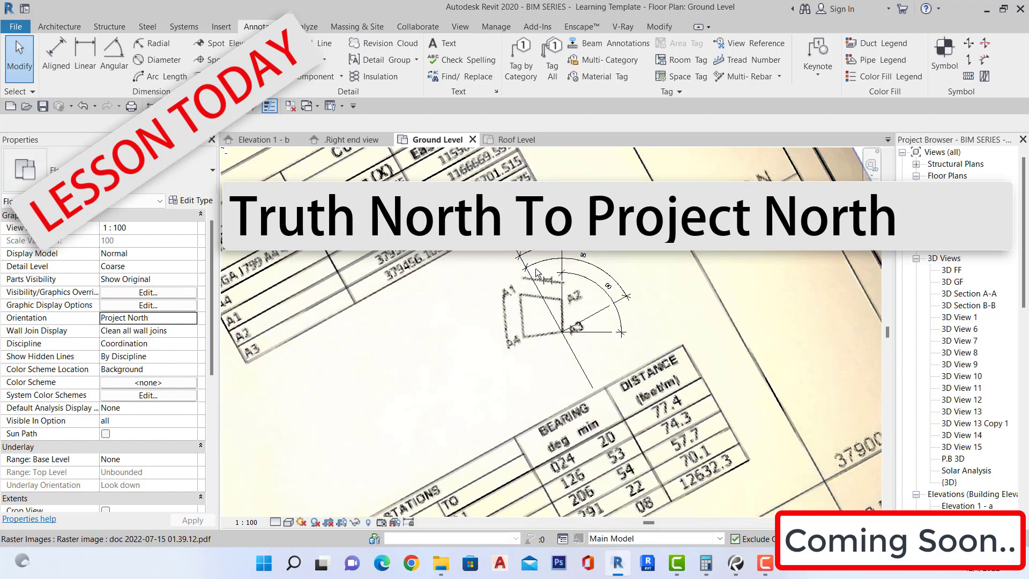
scroll(536, 272, up, 1)
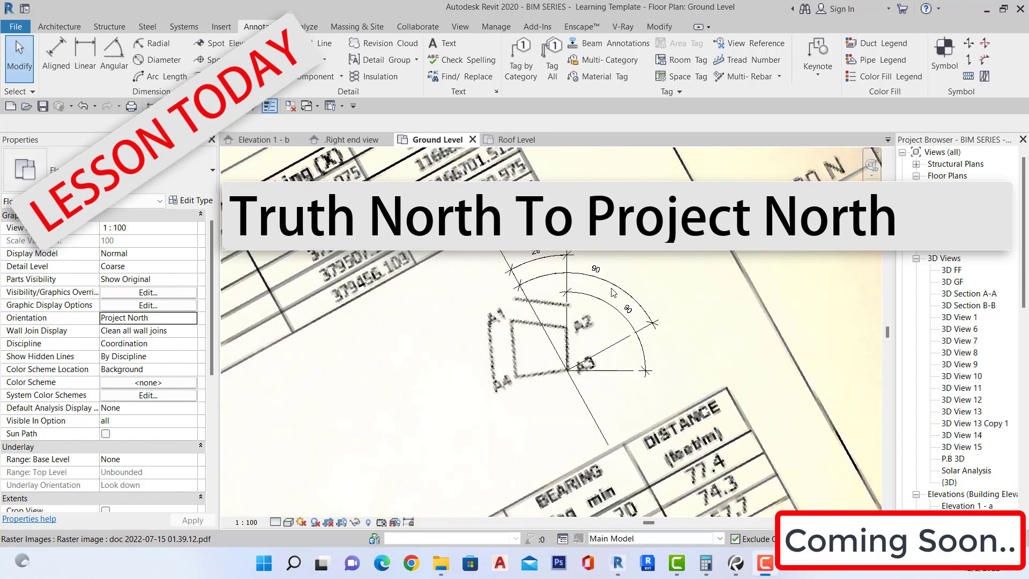
scroll(614, 292, down, 2)
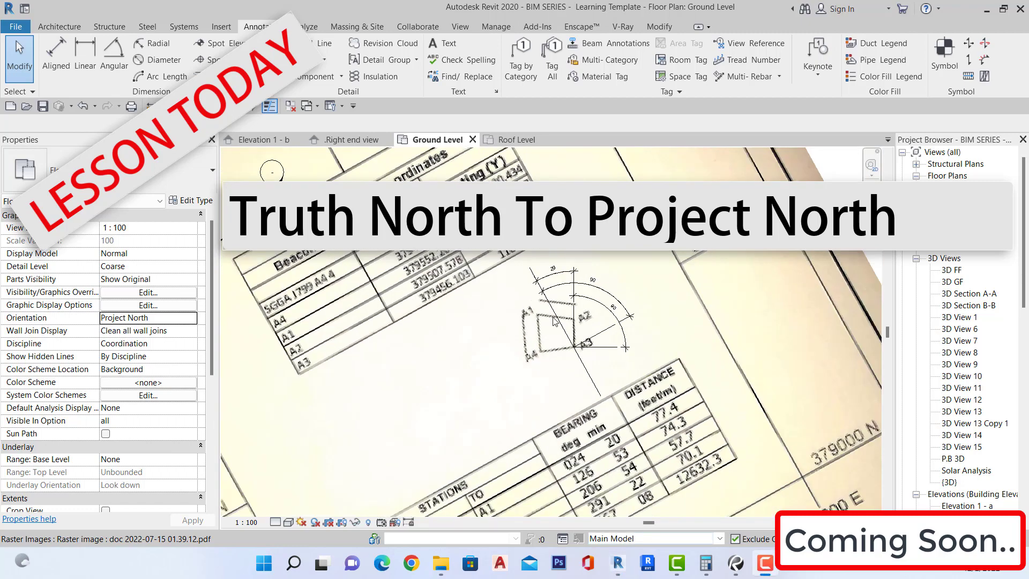
scroll(555, 320, down, 4)
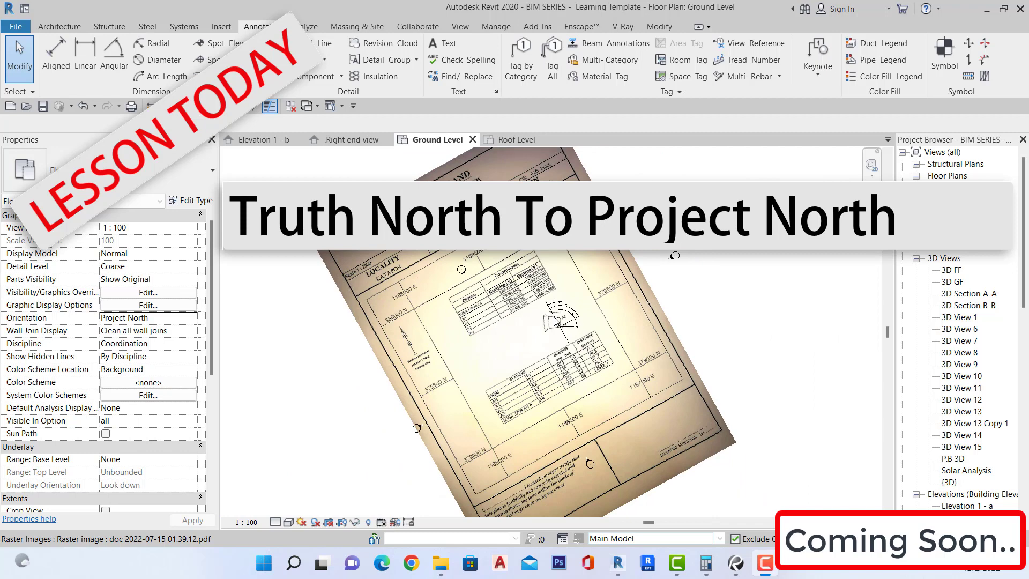
scroll(555, 321, up, 3)
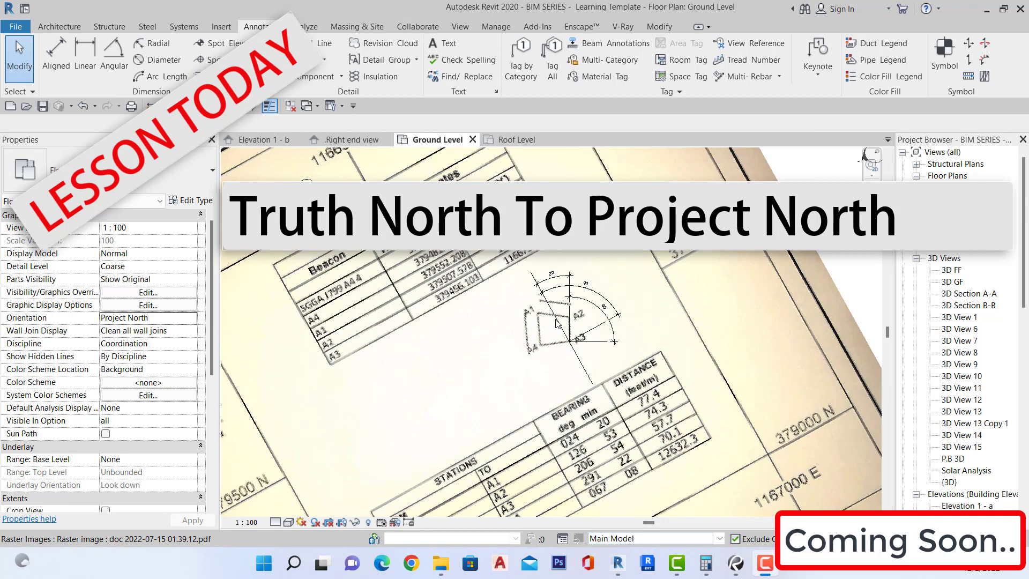
scroll(557, 324, down, 5)
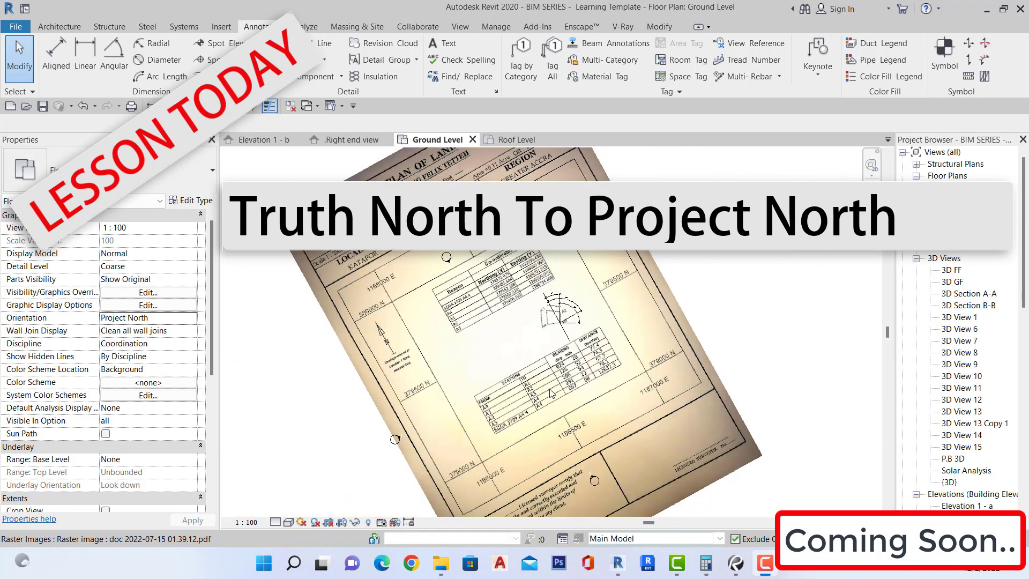
scroll(551, 386, up, 2)
scroll(542, 349, down, 2)
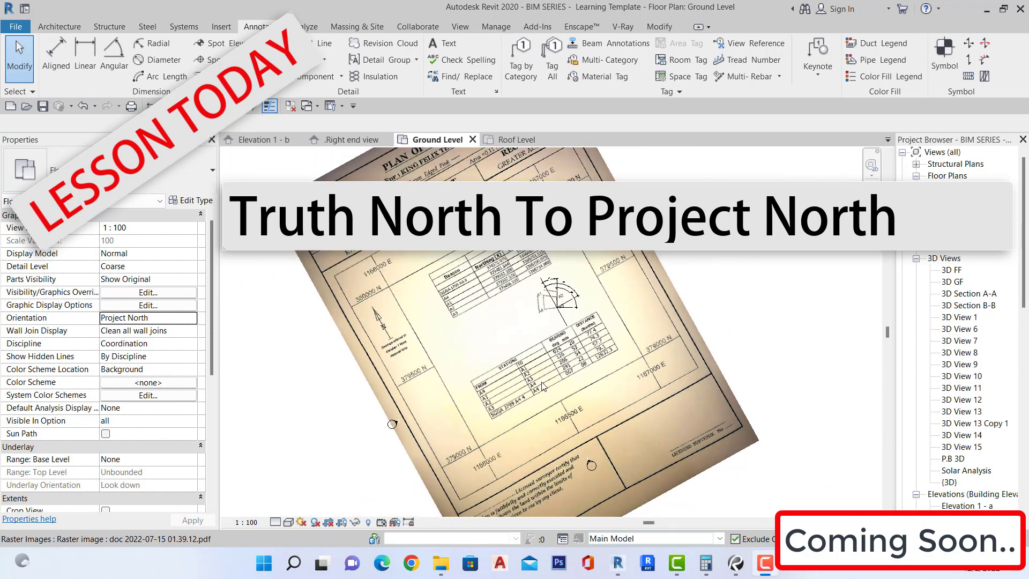
scroll(543, 385, up, 2)
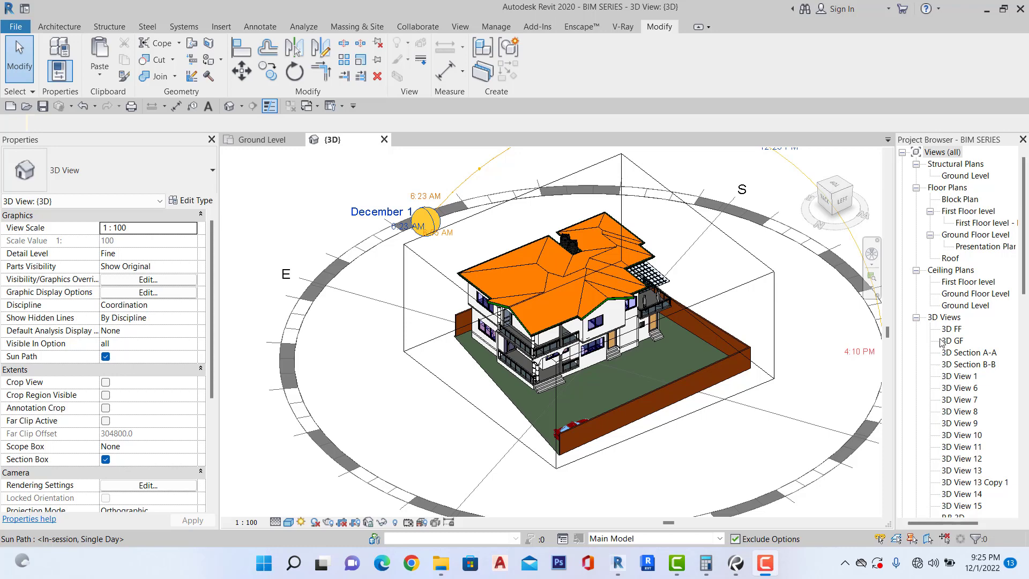
Inspect the house model in the 3D view from different angles, including its roof, water tanks and sun path.
scroll(603, 304, up, 1)
scroll(486, 330, up, 2)
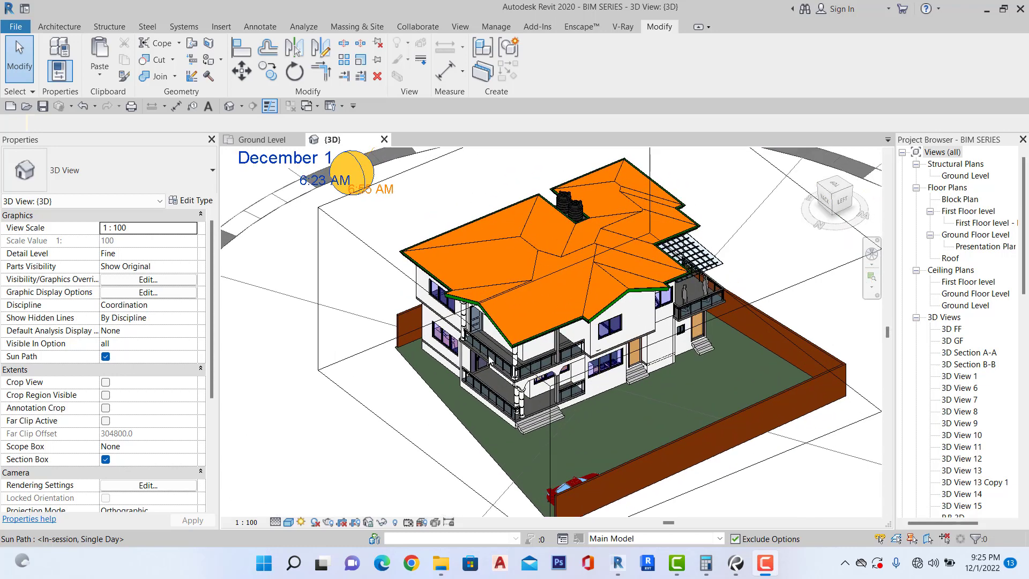
scroll(677, 277, down, 2)
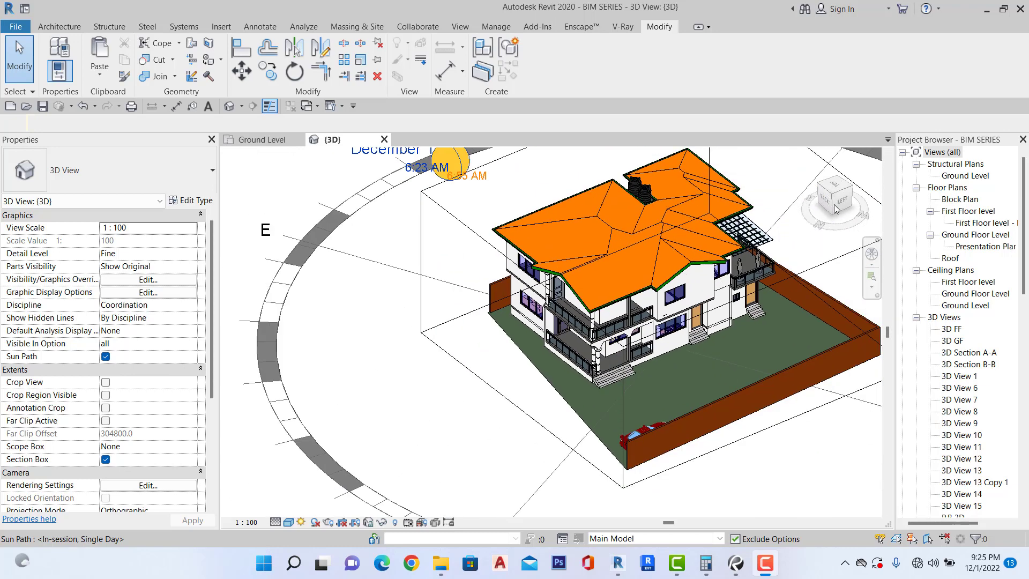
mouse_move(840, 202)
mouse_down()
mouse_move(788, 170)
mouse_move(785, 69)
mouse_move(785, 81)
mouse_move(785, 71)
mouse_move(812, 83)
mouse_move(833, 131)
mouse_move(836, 217)
mouse_up()
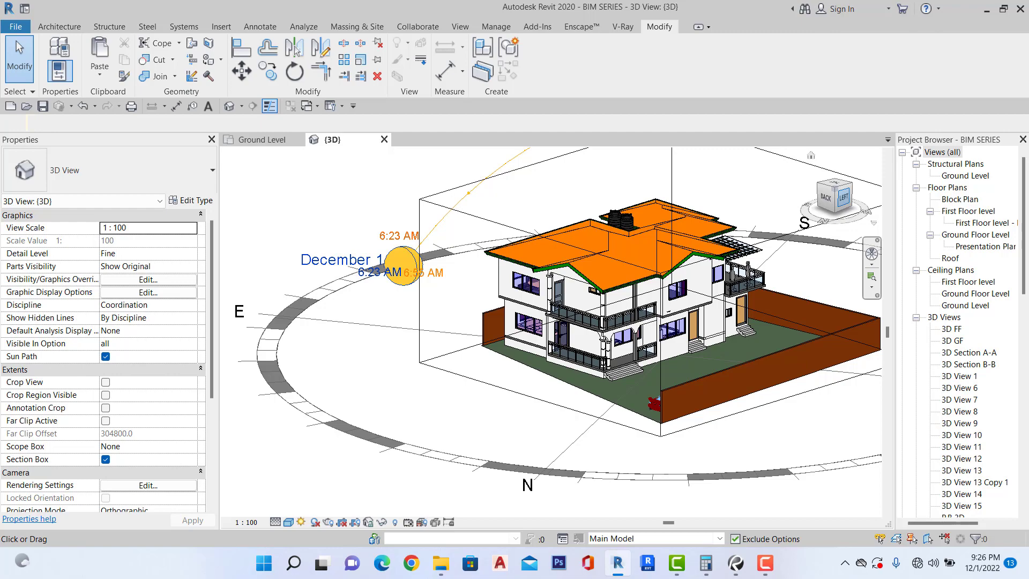
scroll(616, 219, up, 5)
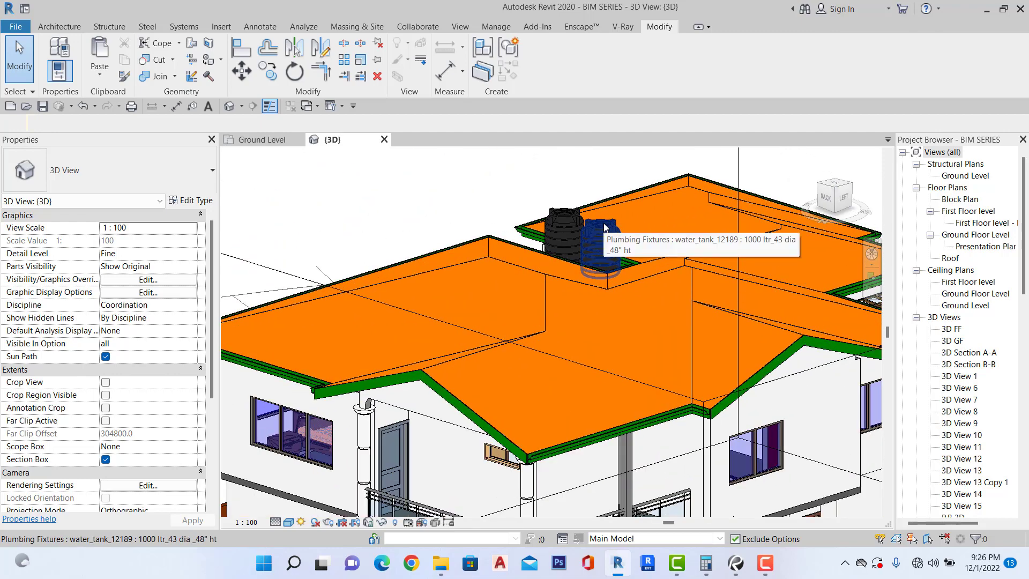
scroll(608, 226, down, 8)
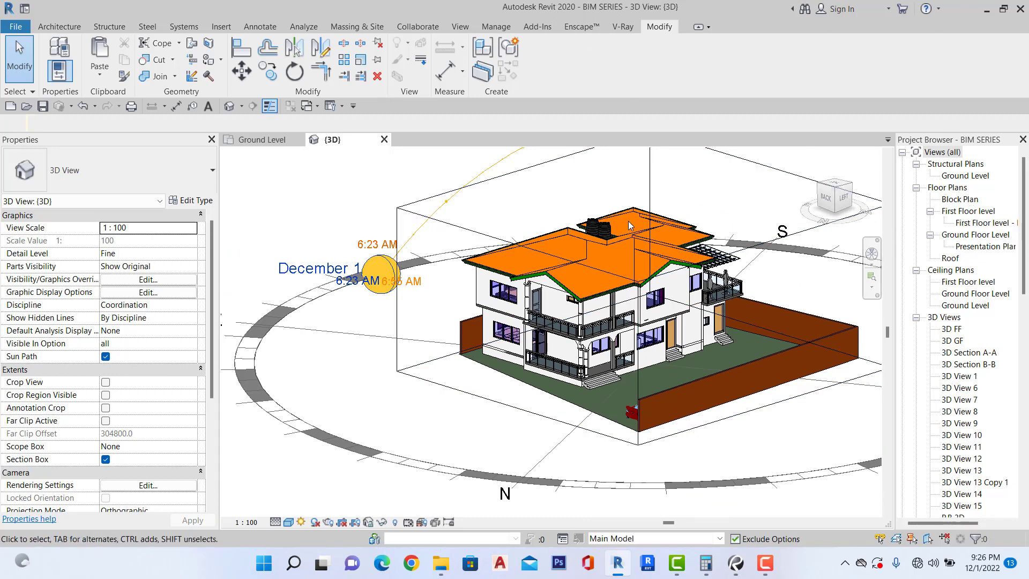
click(825, 197)
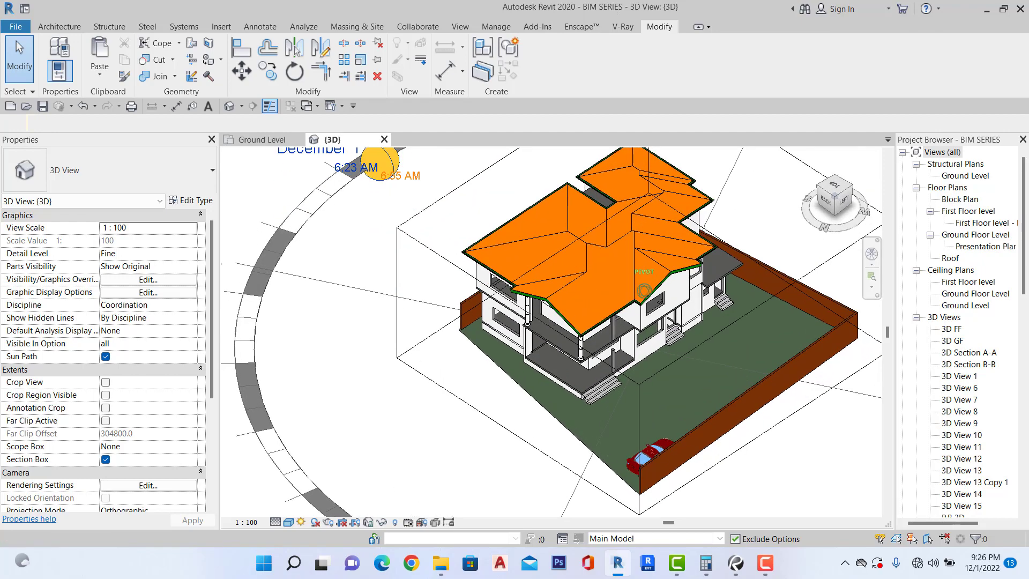
scroll(612, 313, up, 5)
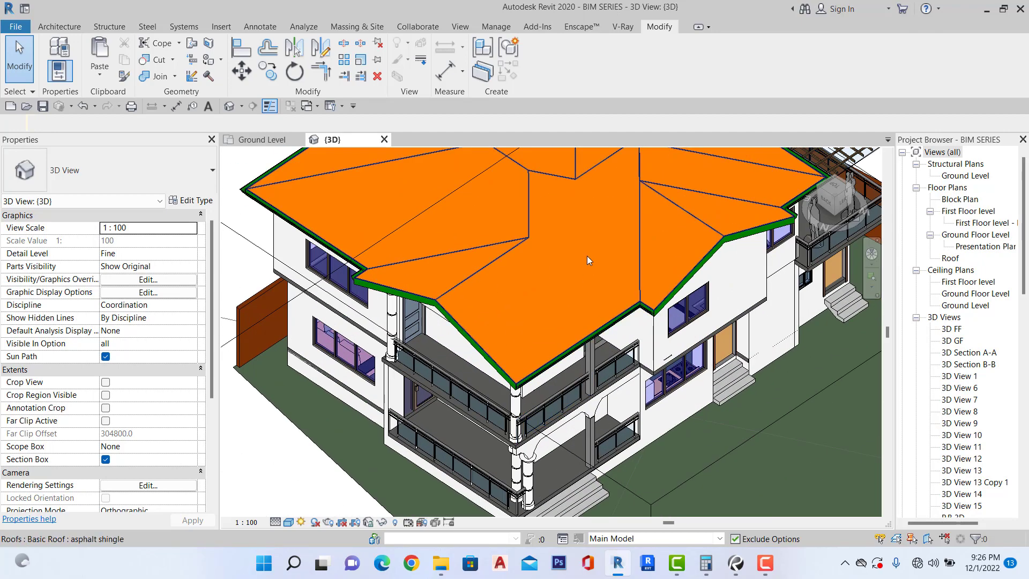
scroll(588, 260, down, 3)
scroll(652, 352, up, 1)
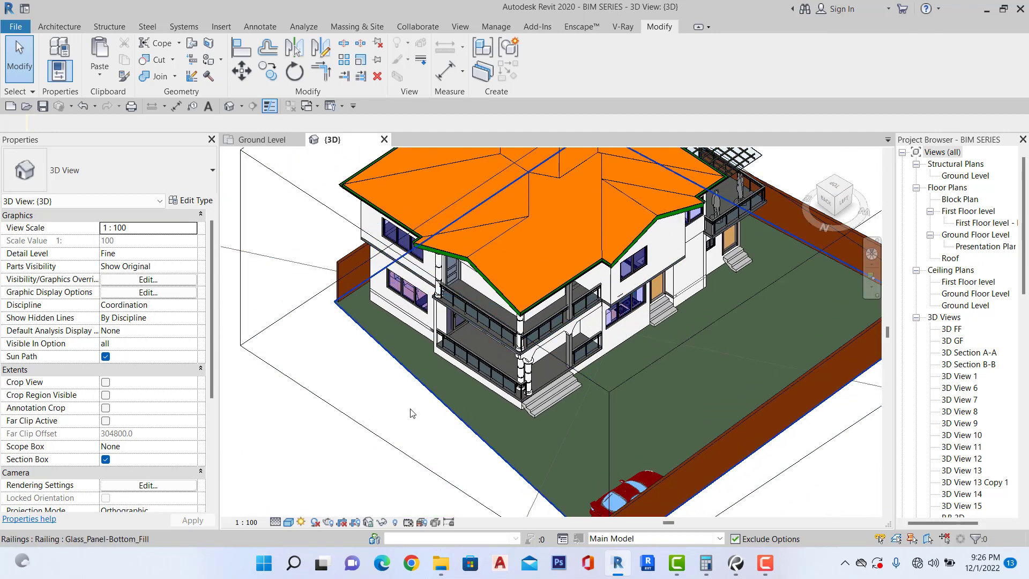
Preview the 3D view in other visual styles, including Hidden Line and Shaded, and finish with Consistent Colors.
click(288, 522)
click(309, 506)
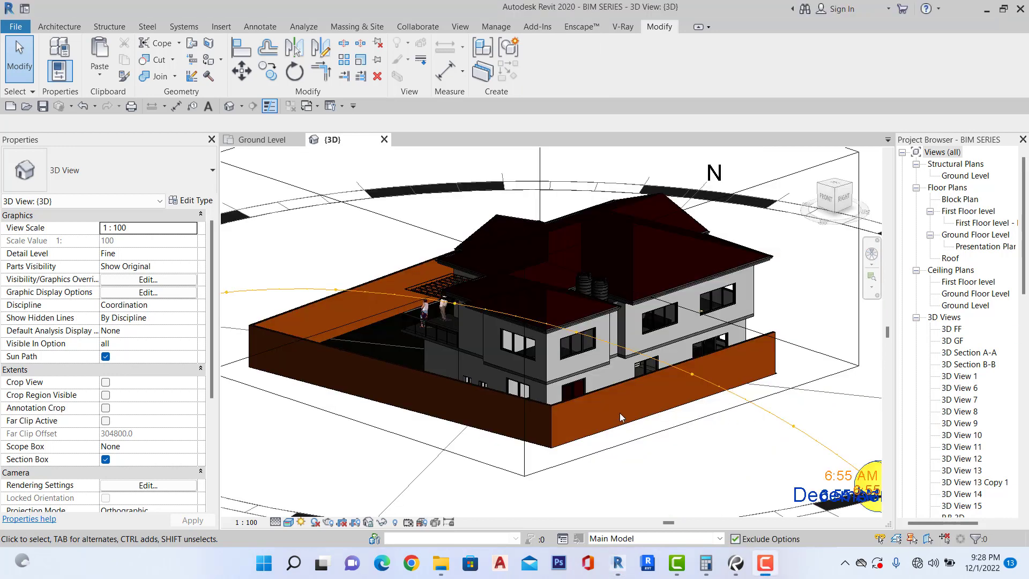
scroll(610, 411, down, 3)
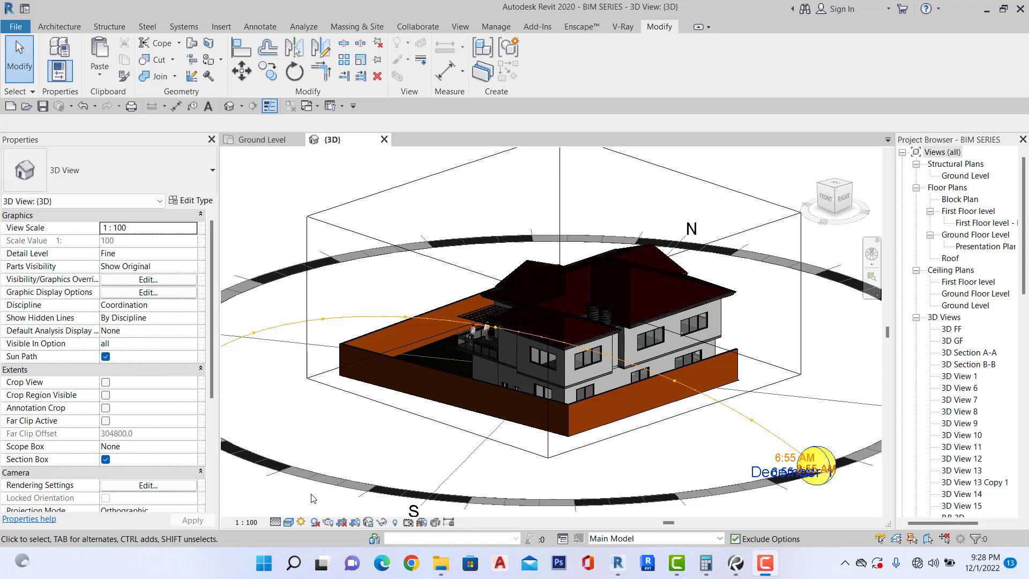
click(289, 521)
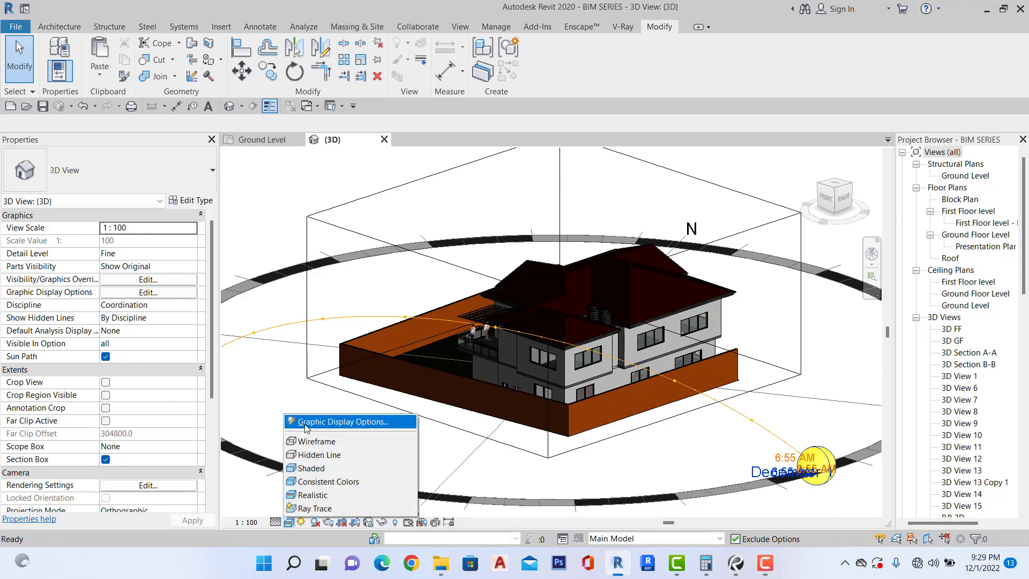
click(319, 454)
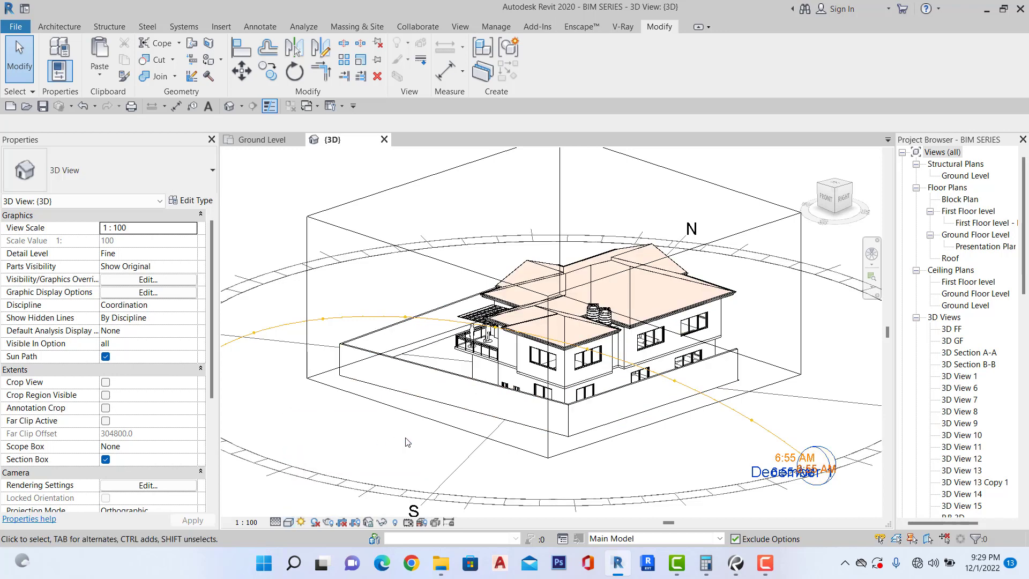
click(290, 522)
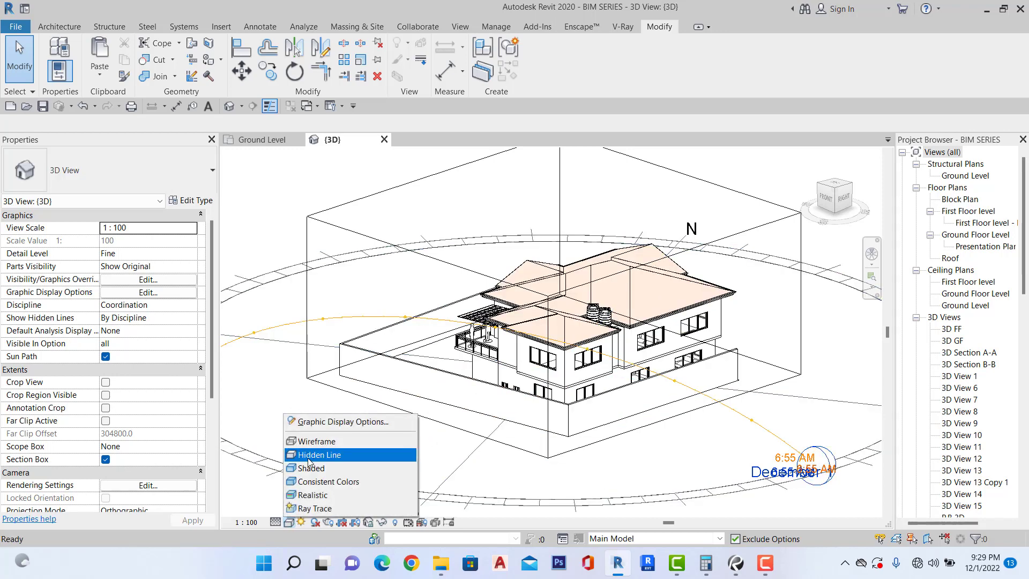
click(311, 468)
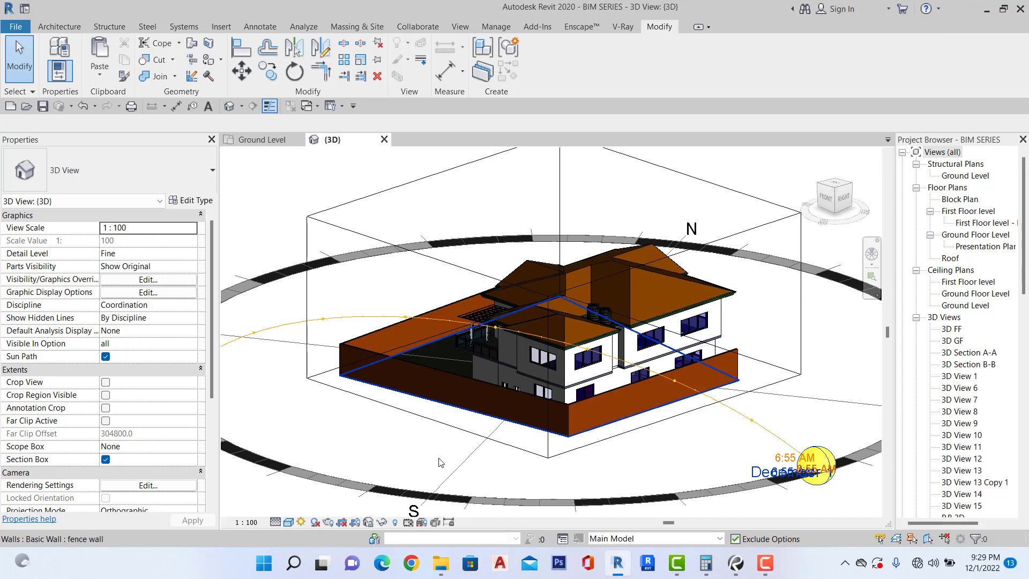
click(289, 522)
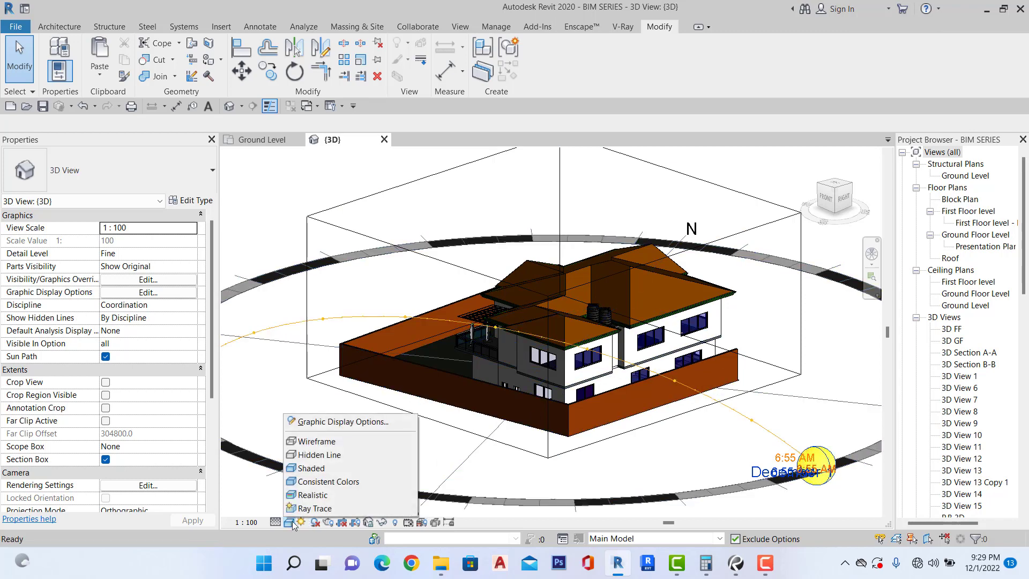
click(316, 482)
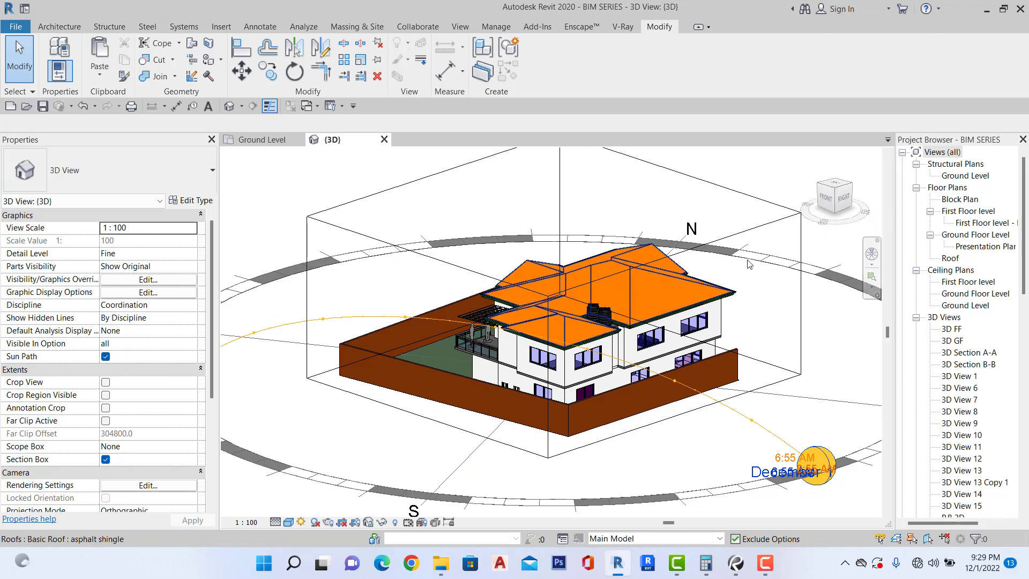
Open the Ground Floor Level floor plan and turn off its Reveal Hidden Elements mode.
double_click(976, 234)
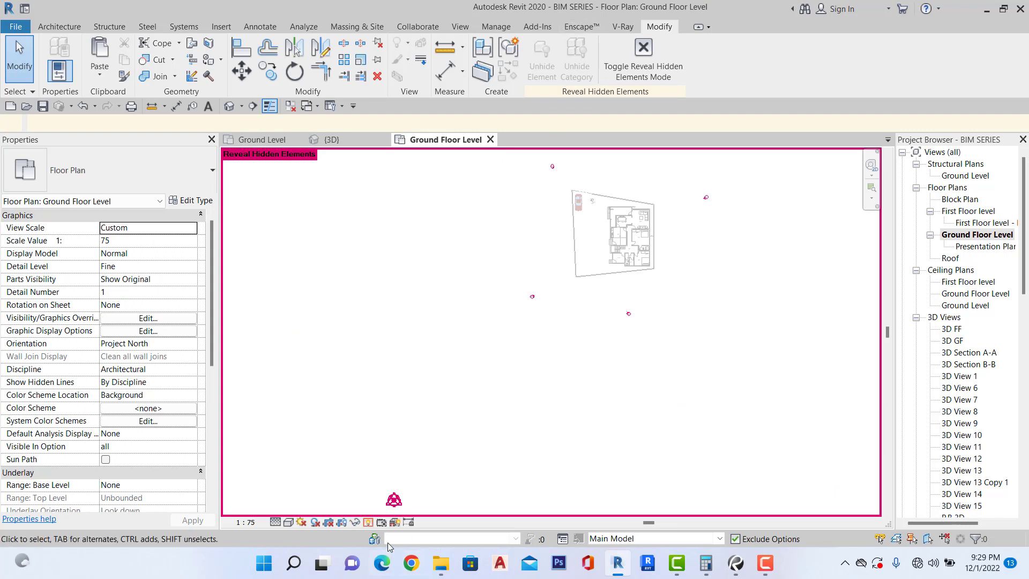
click(368, 522)
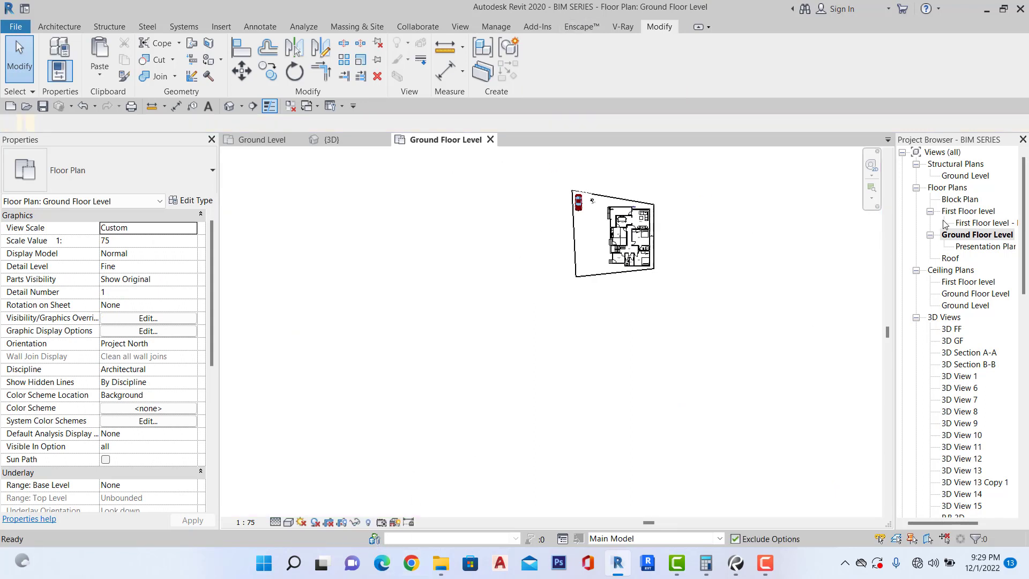
Open the Block Plan floor plan and examine the plot outline A1 to A4 on the survey image.
double_click(957, 199)
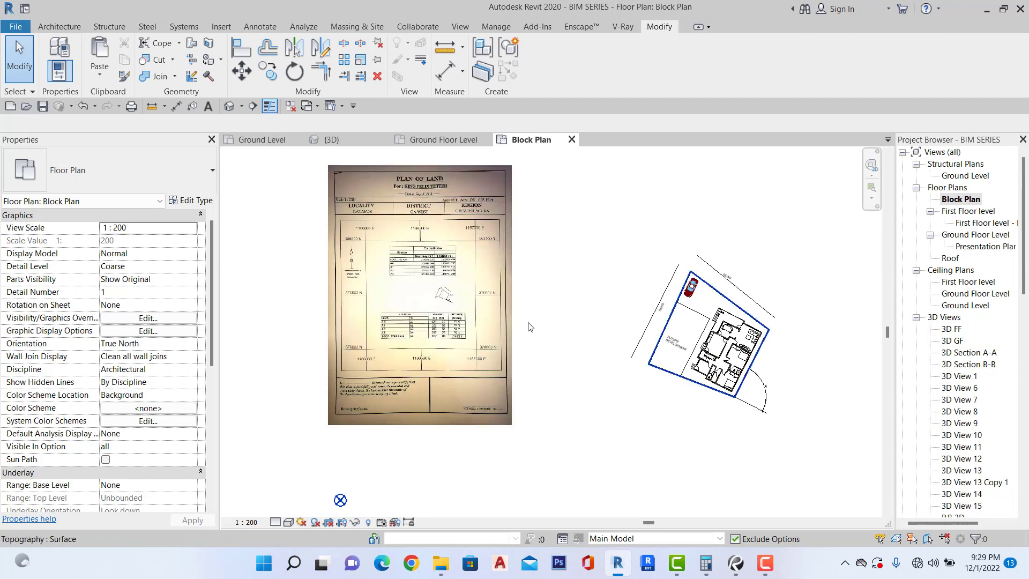
scroll(491, 332, up, 5)
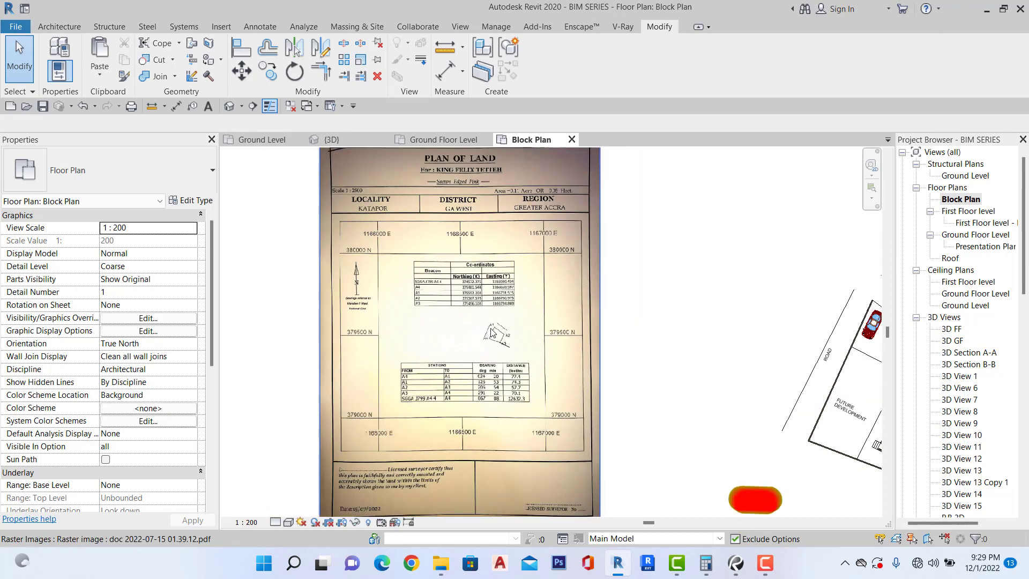
scroll(490, 332, down, 1)
scroll(498, 329, up, 3)
scroll(511, 328, down, 3)
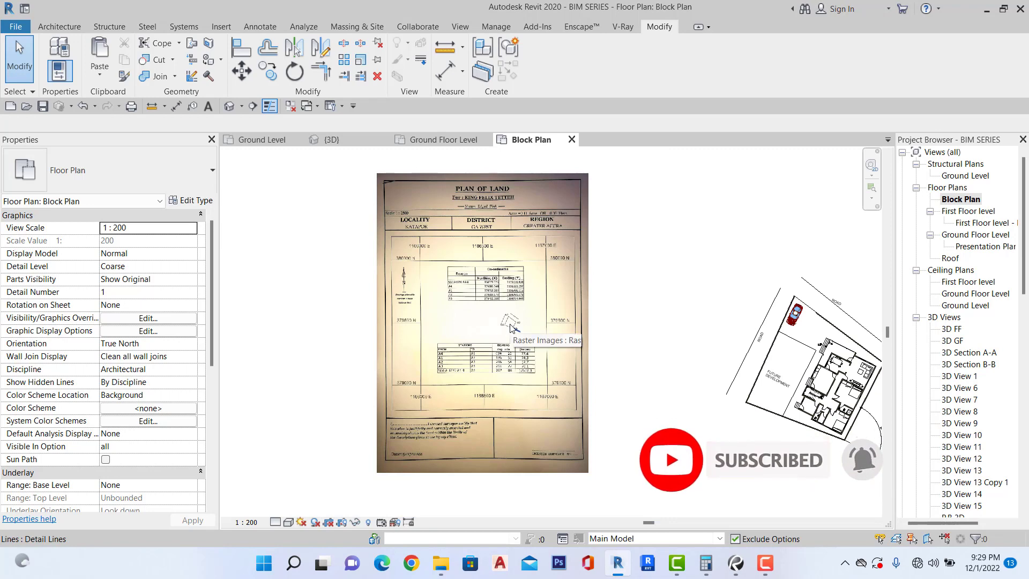
scroll(510, 328, up, 4)
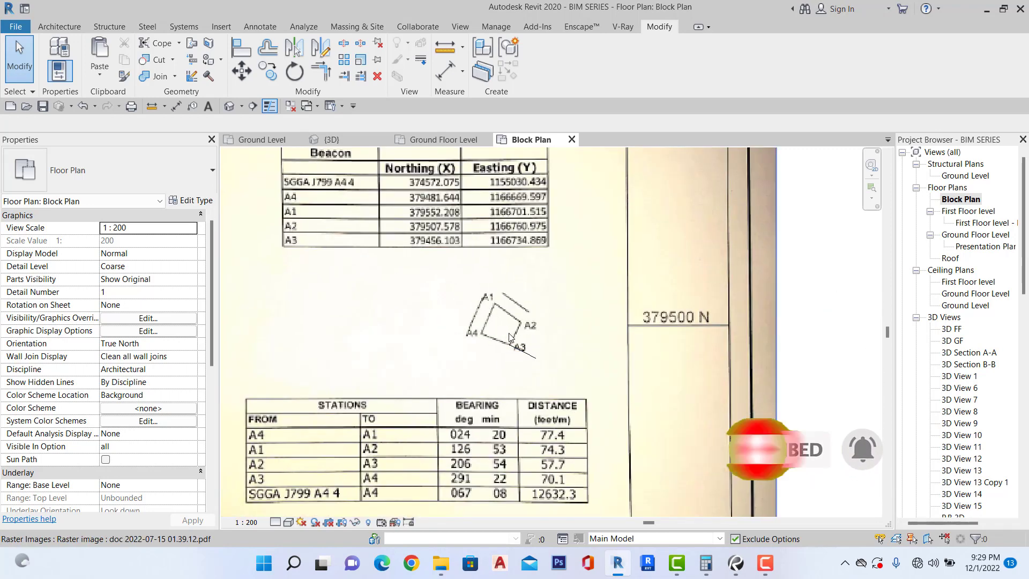
Examine the whole survey plan image in the Block Plan, including its north arrow, coordinates table and bearings table.
scroll(509, 333, down, 3)
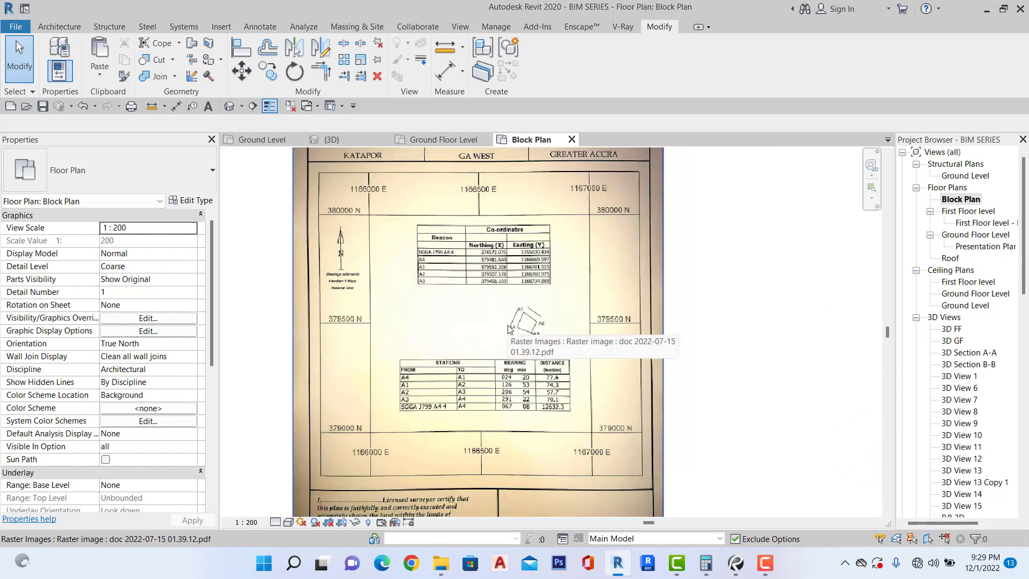
scroll(509, 328, down, 3)
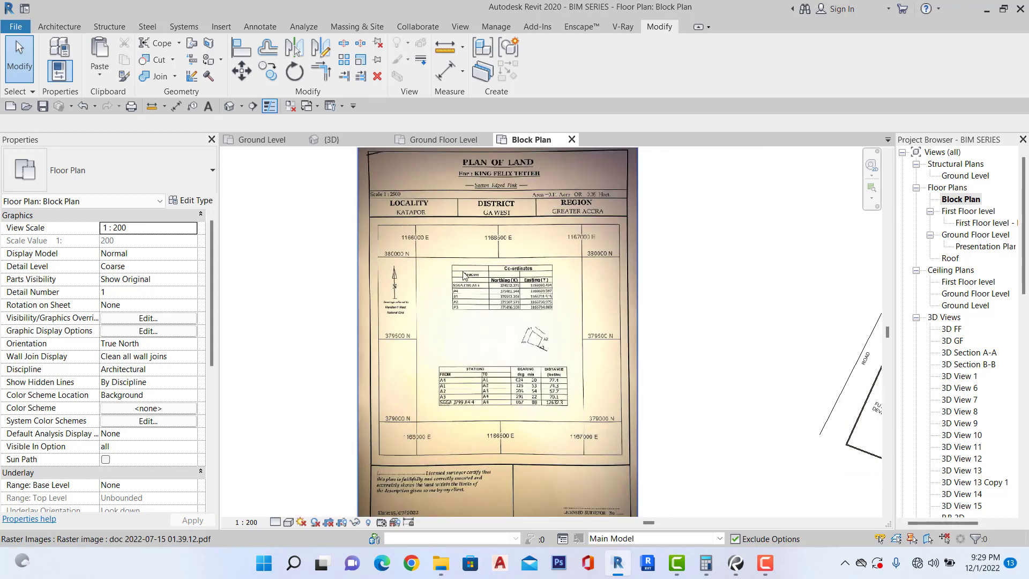
scroll(464, 275, down, 2)
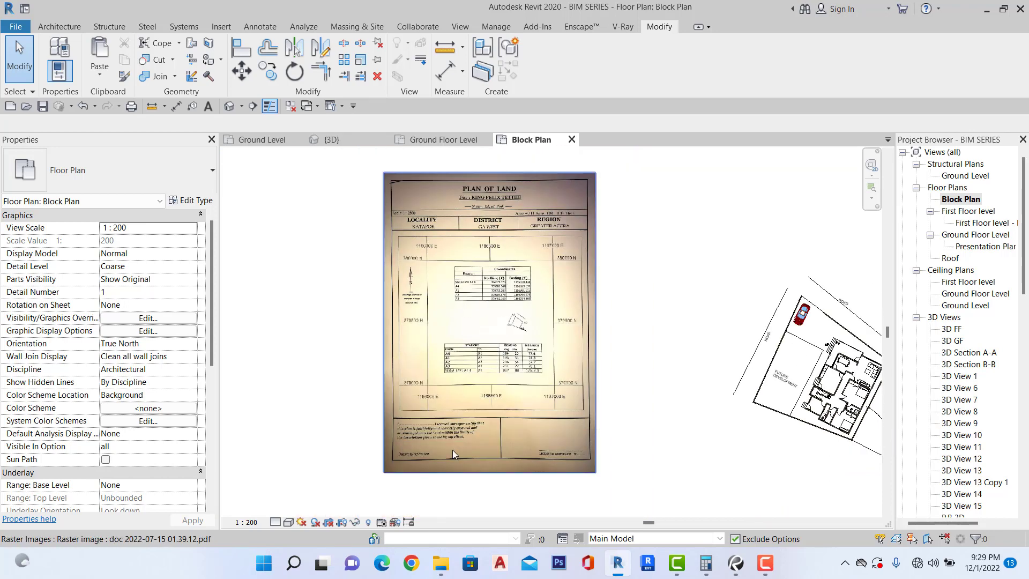
scroll(452, 453, up, 4)
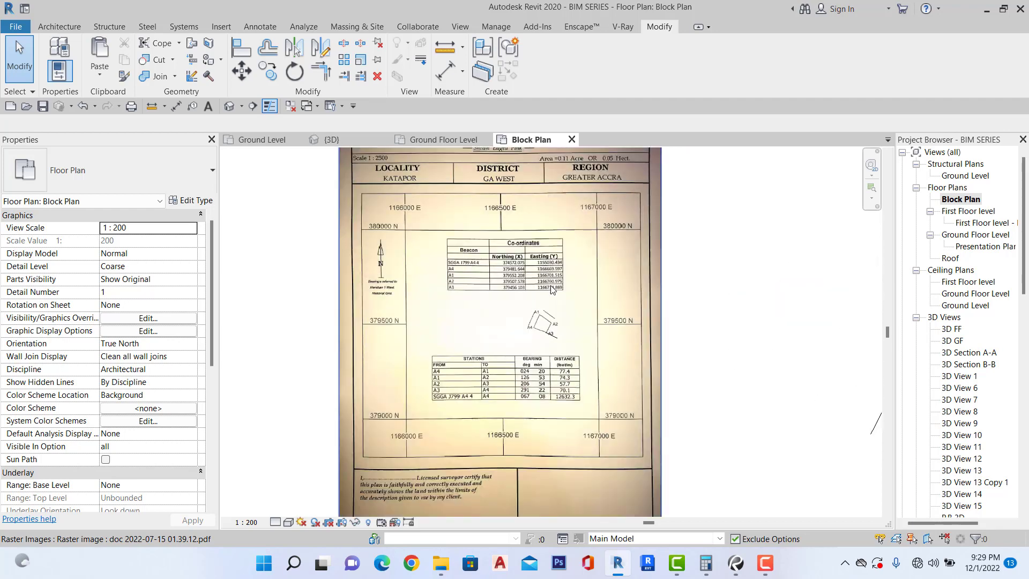
scroll(516, 375, up, 4)
scroll(588, 353, down, 4)
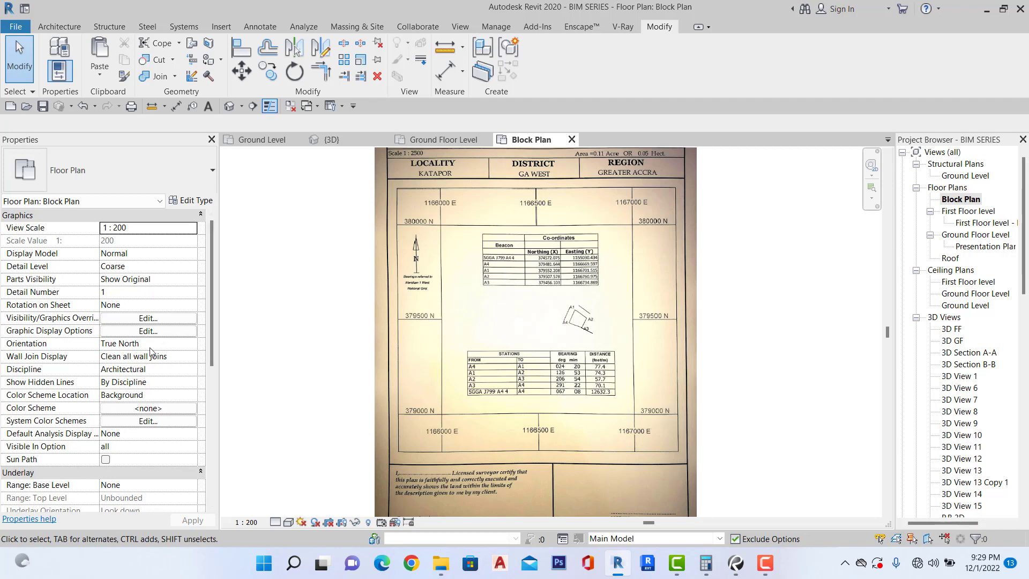
Set the Block Plan's orientation to Project North and examine the plot outline A1 to A4 on the survey image.
click(190, 343)
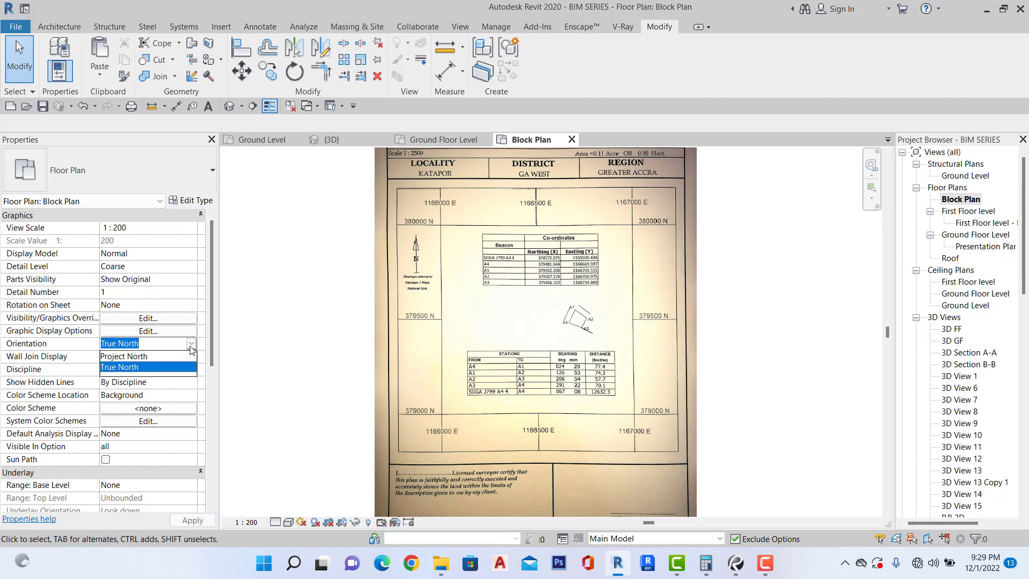
click(107, 356)
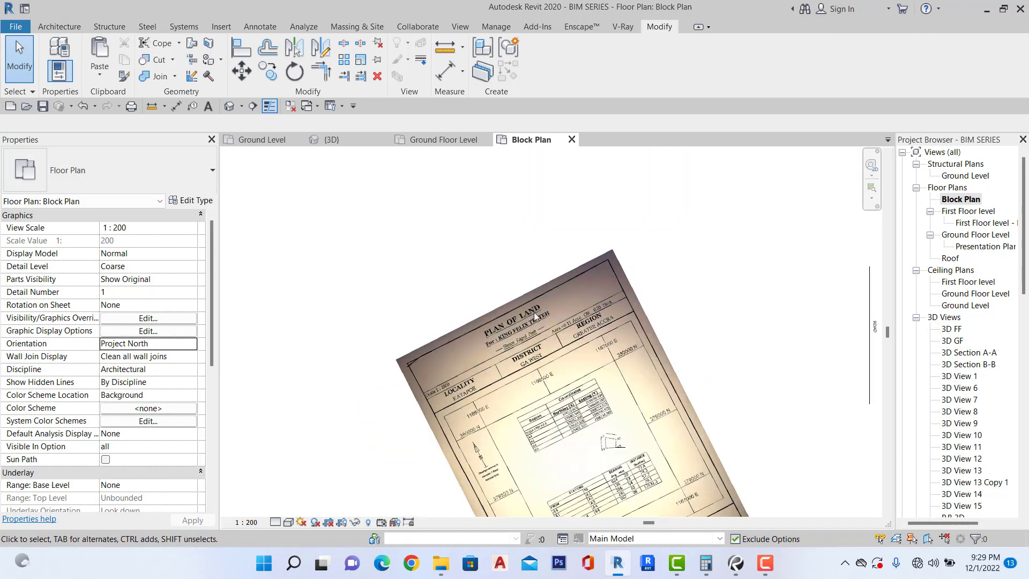
scroll(582, 366, up, 10)
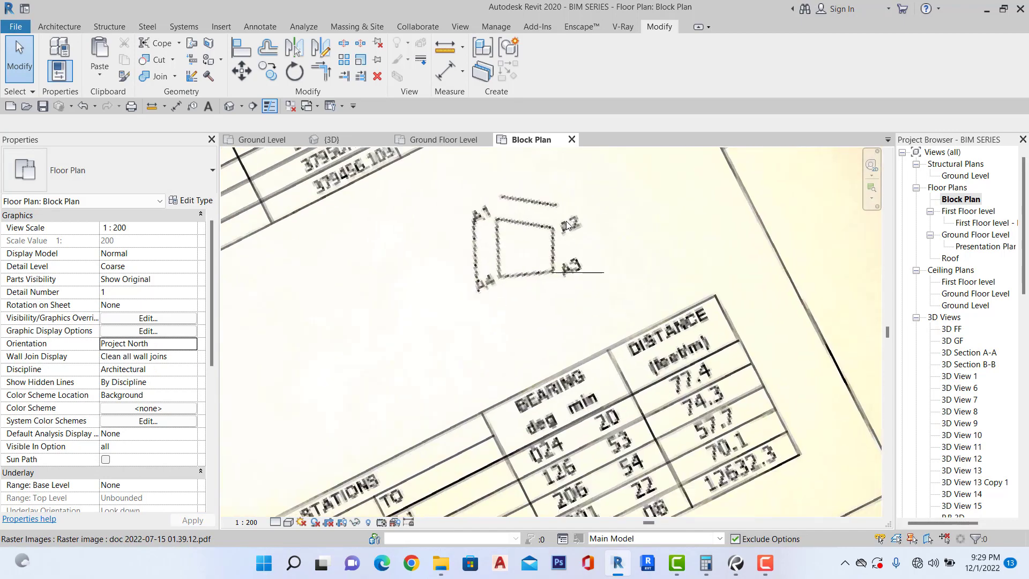
scroll(564, 277, down, 10)
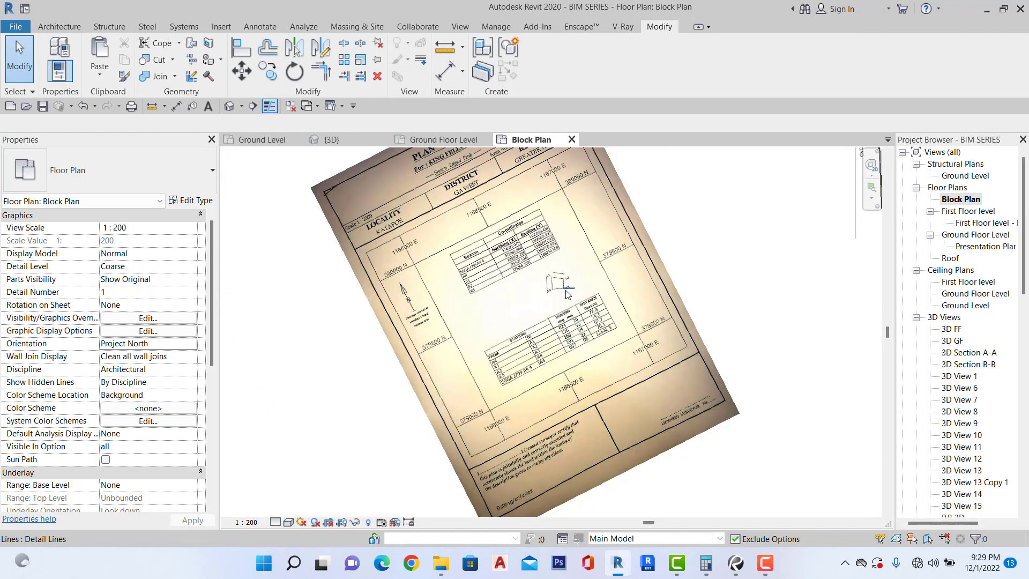
scroll(568, 291, down, 3)
scroll(568, 291, up, 3)
scroll(534, 285, down, 4)
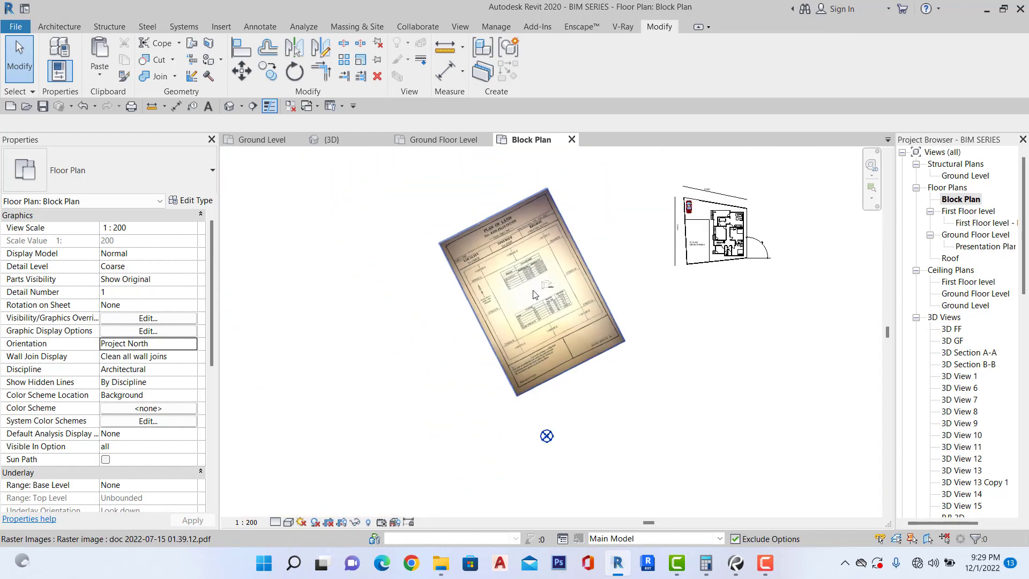
Inspect the house and plot layout beside the survey image, and set the Block Plan's orientation back to True North.
scroll(762, 223, up, 5)
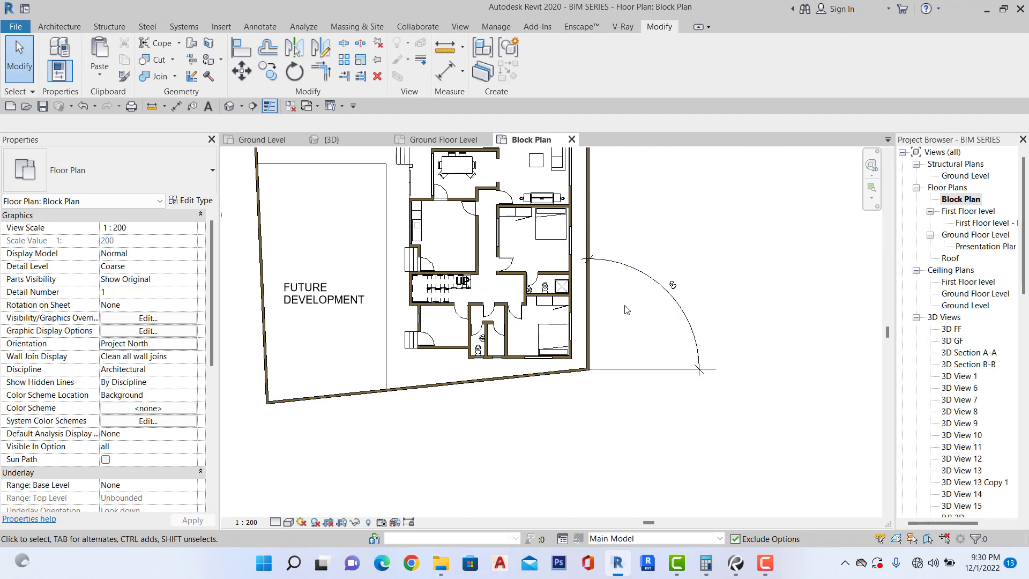
scroll(626, 310, down, 3)
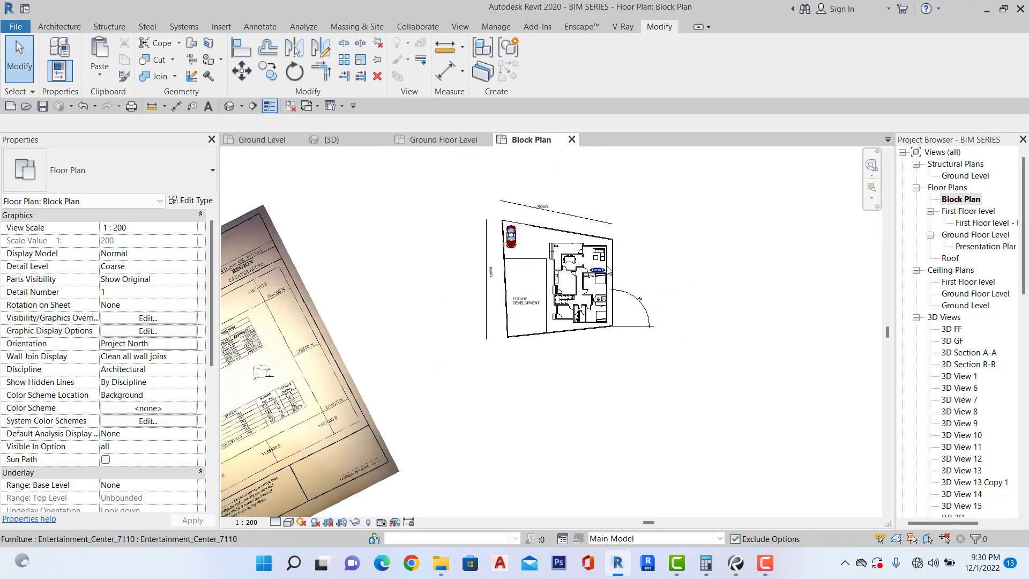
scroll(609, 271, down, 2)
scroll(630, 270, up, 3)
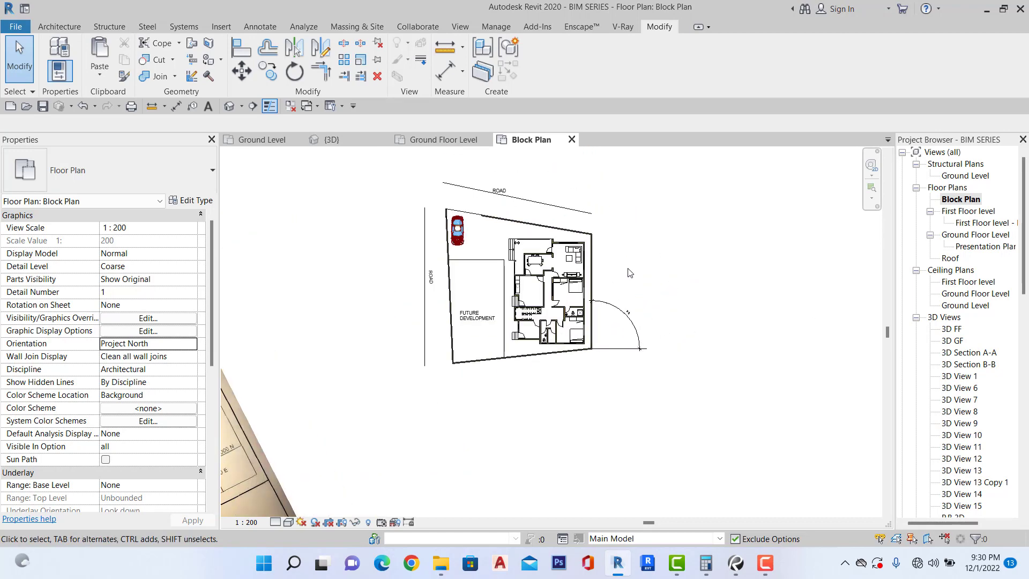
scroll(630, 272, down, 2)
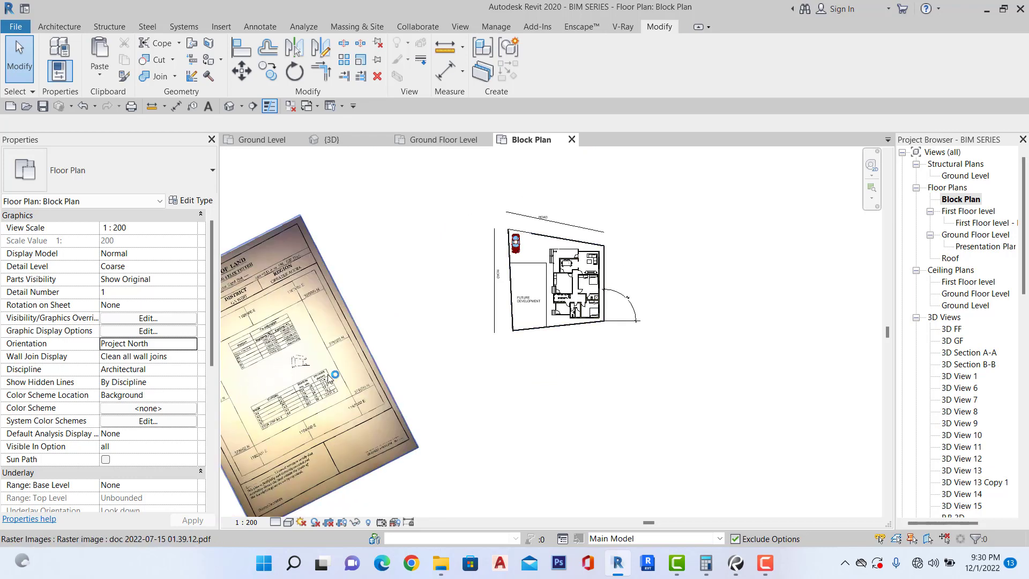
click(193, 346)
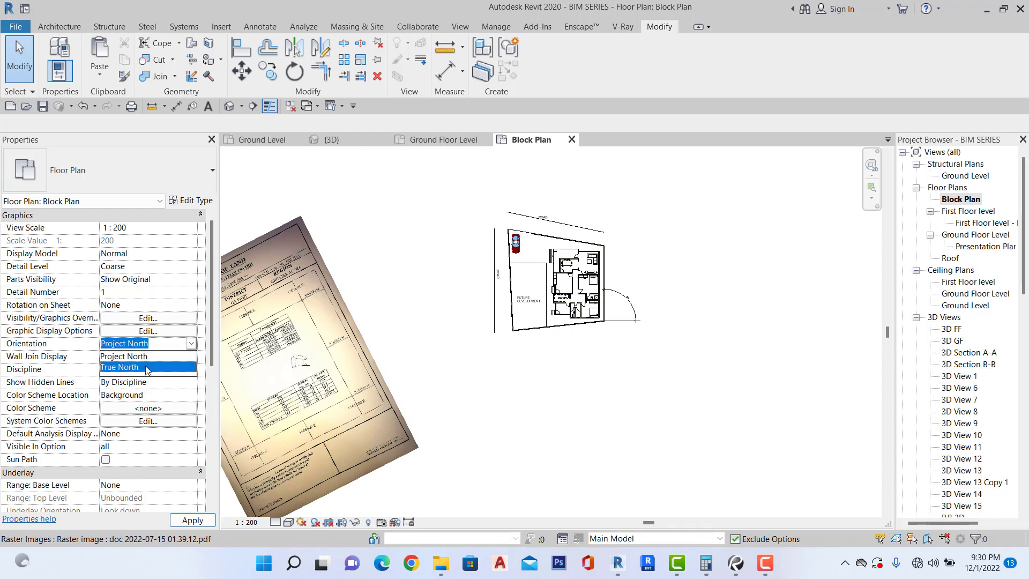
click(128, 368)
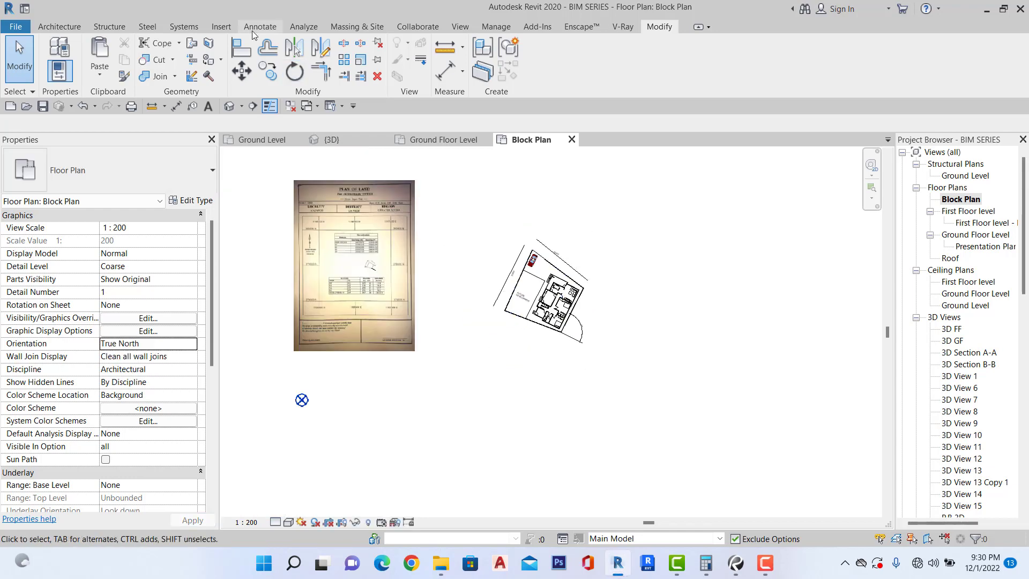
Open the 3D view and lower the top of the section box to cut the house open at ground-floor level.
click(234, 107)
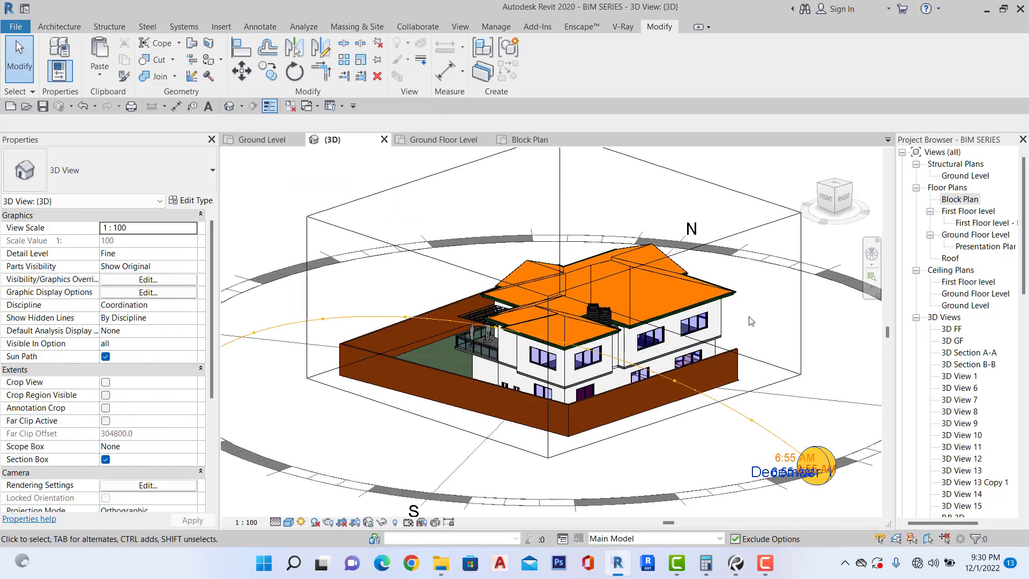
scroll(705, 264, down, 2)
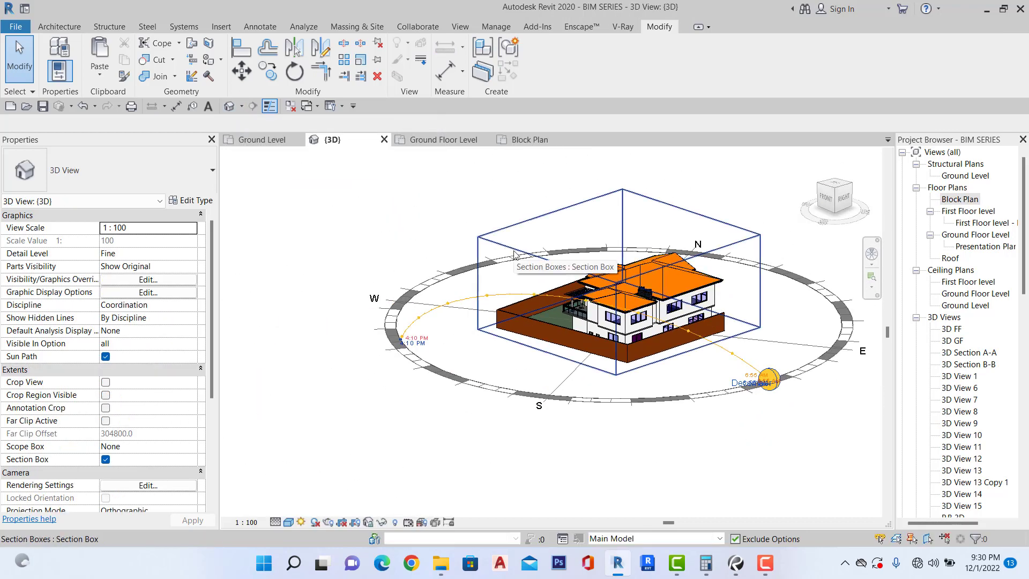
click(529, 253)
scroll(612, 244, up, 2)
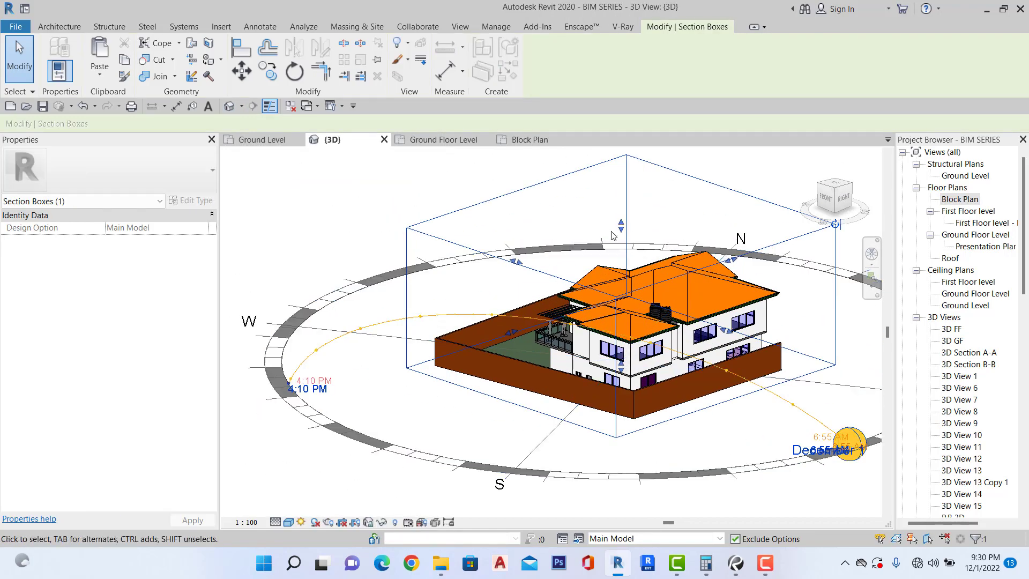
drag(614, 236, 616, 328)
Inspect the cut-open ground-floor rooms and the plot from above within the sun path compass.
drag(814, 199, 836, 294)
scroll(664, 462, up, 5)
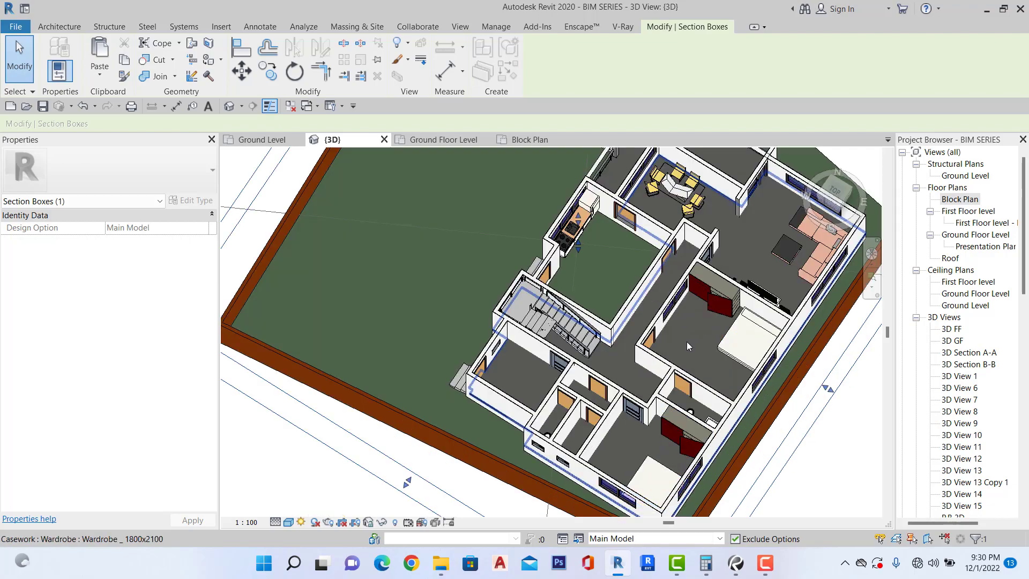
scroll(552, 301, down, 2)
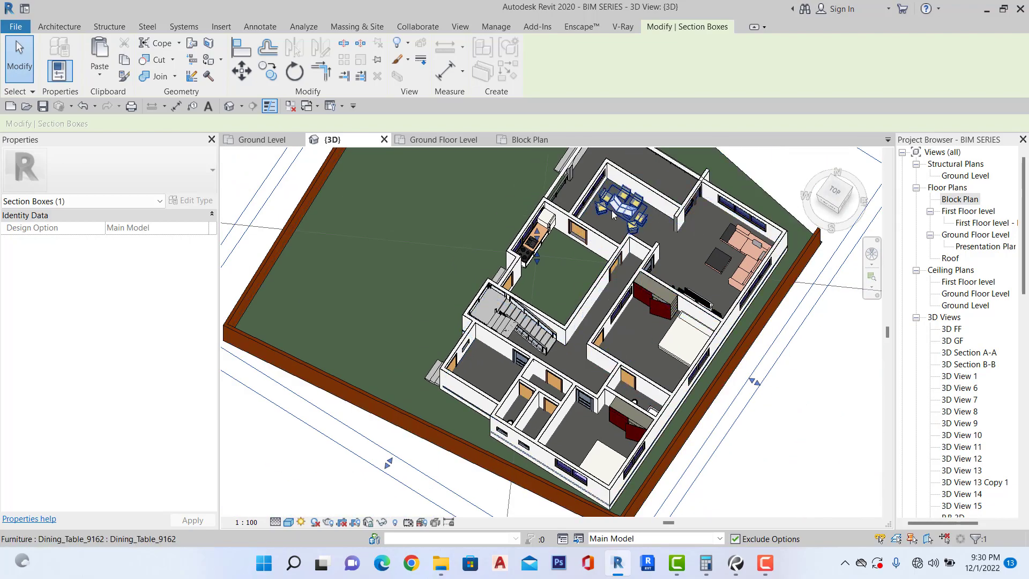
scroll(611, 210, up, 3)
scroll(612, 317, down, 4)
scroll(505, 348, down, 2)
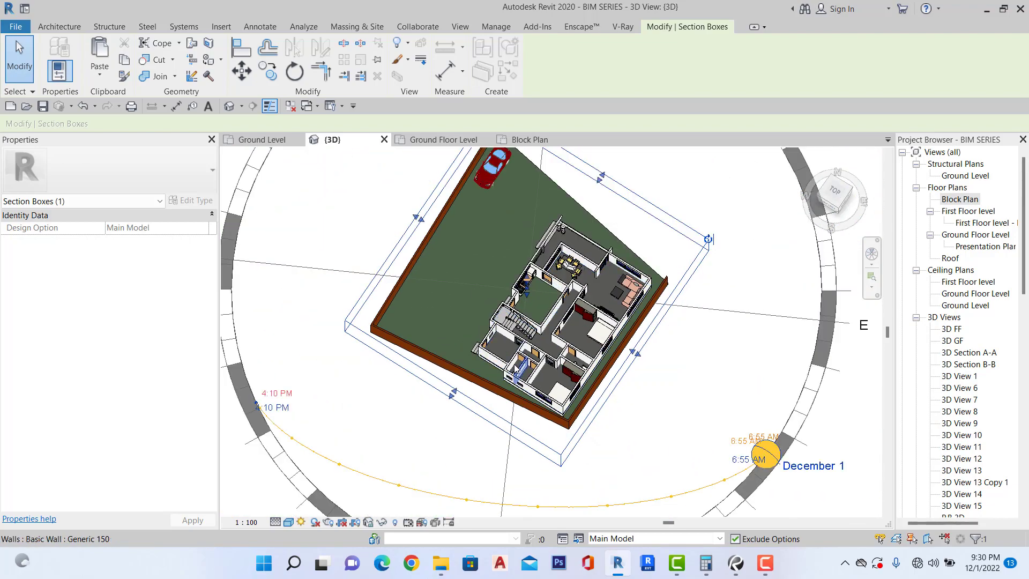
scroll(514, 364, down, 3)
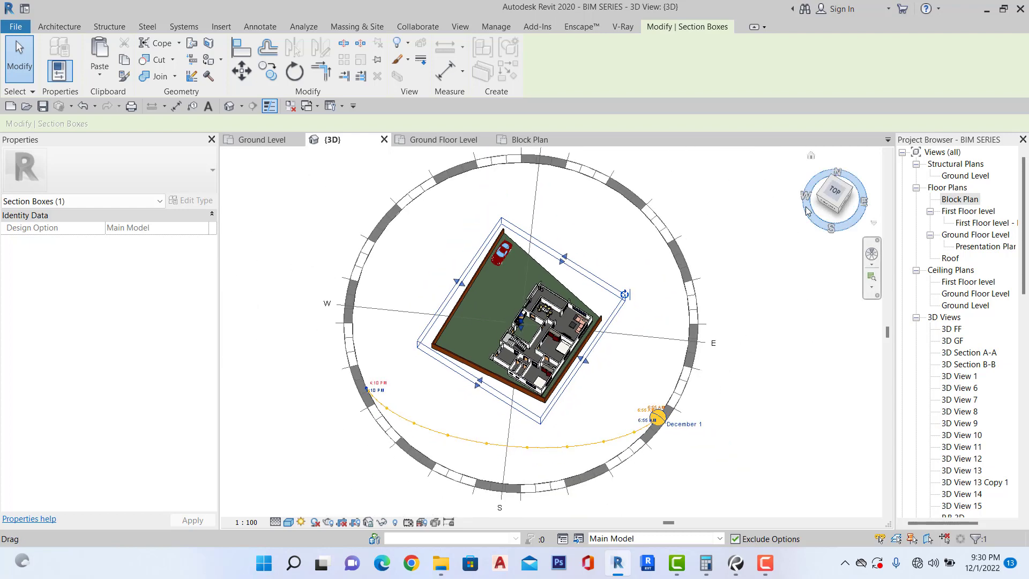
Examine the sectioned house from its left and back sides relative to the compass directions and sun path.
drag(856, 193, 836, 206)
scroll(472, 355, up, 4)
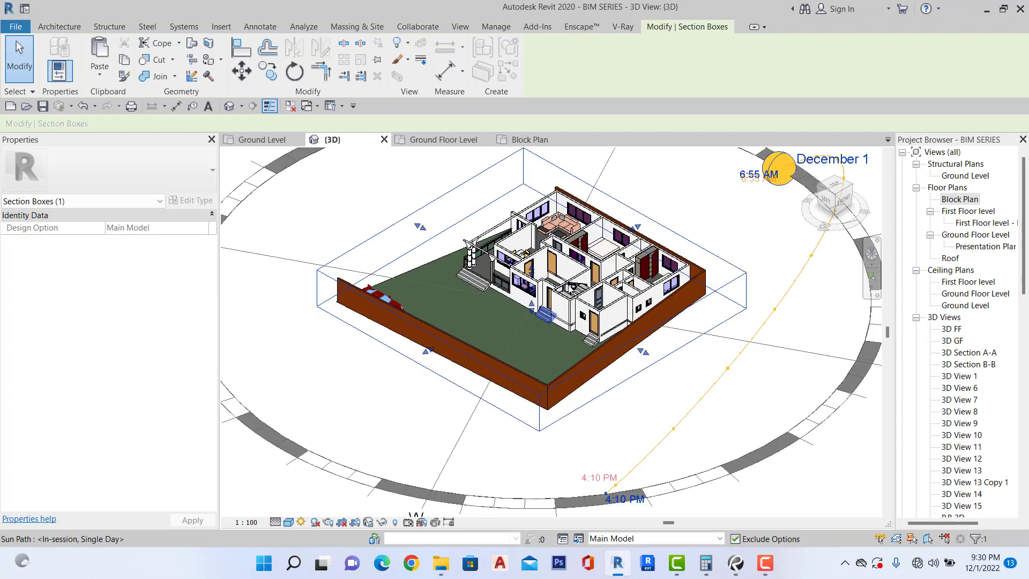
scroll(472, 355, down, 2)
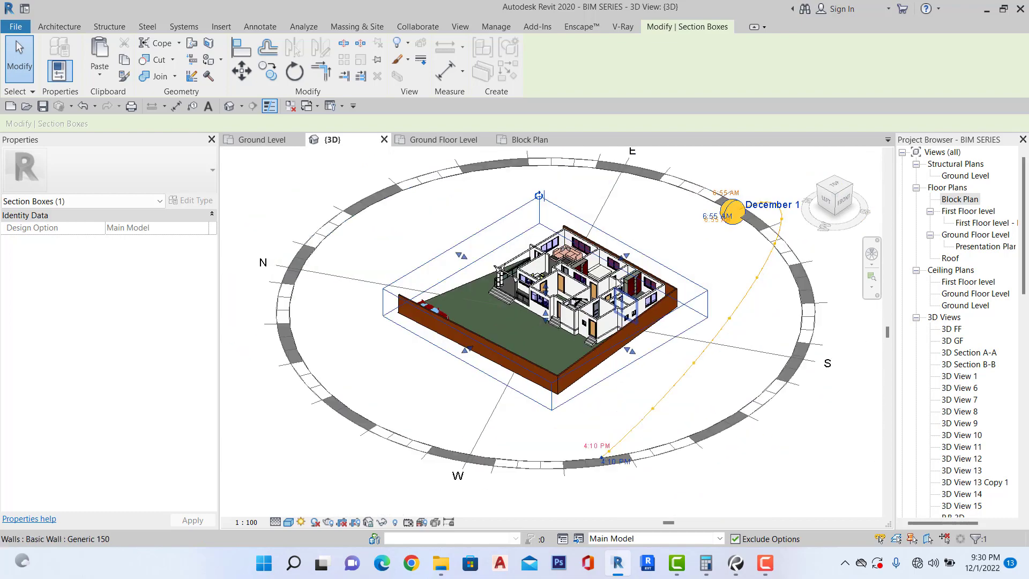
click(826, 200)
drag(834, 194, 853, 189)
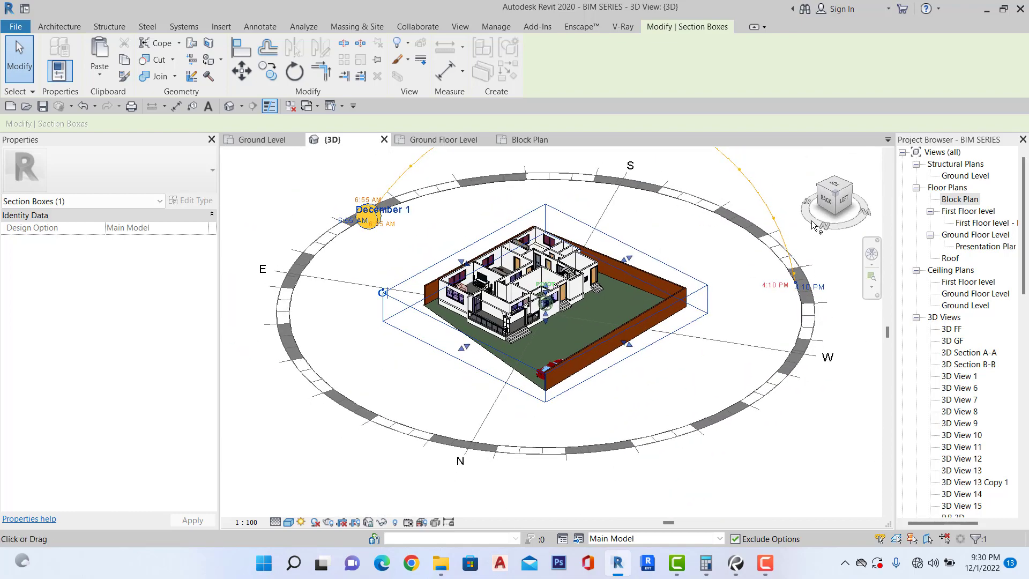
scroll(509, 321, up, 2)
scroll(473, 312, down, 5)
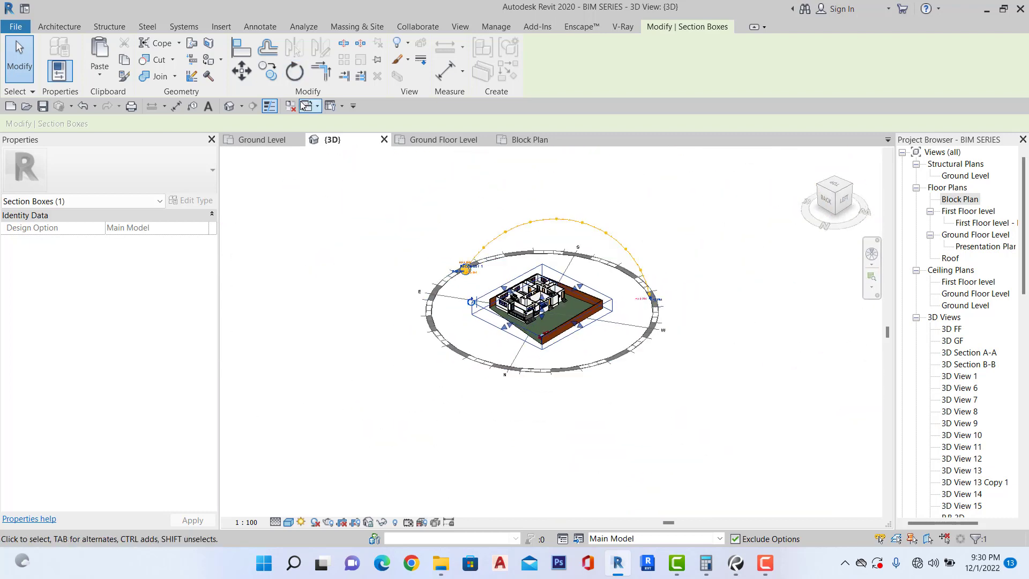
Close the inactive views and switch to the Ground Level floor plan of the Learning Template project.
click(294, 107)
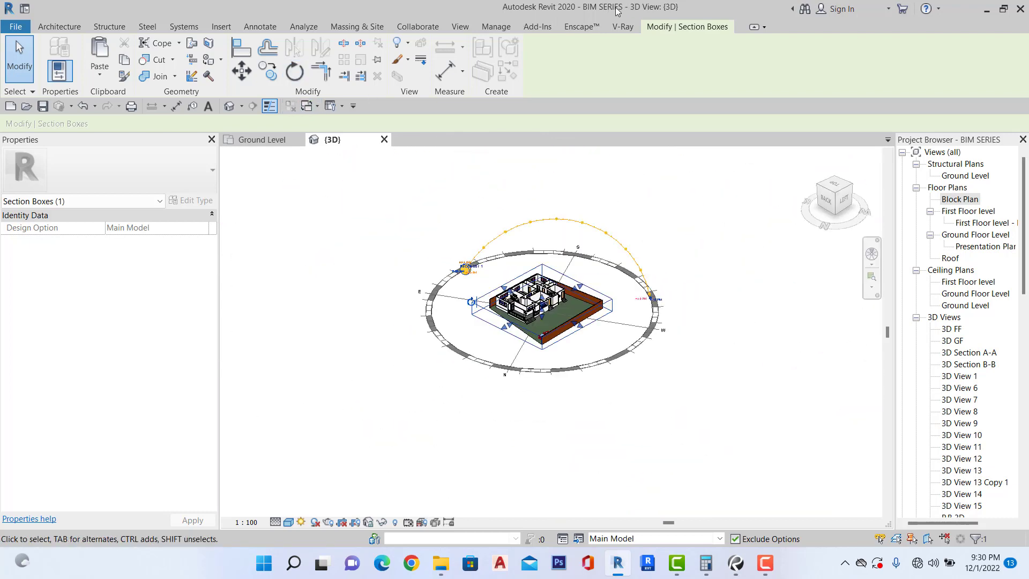
click(263, 139)
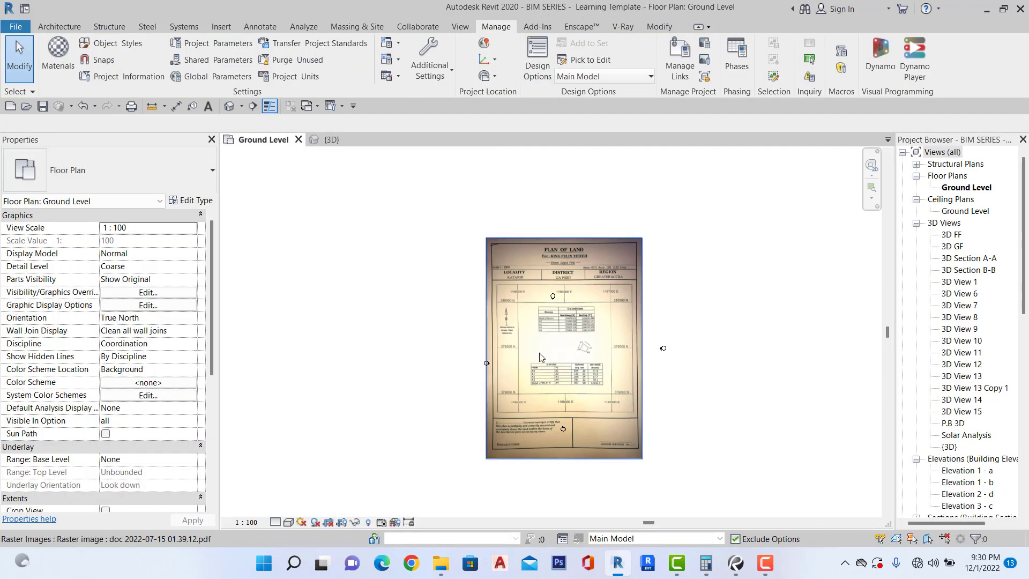
Examine the survey image in the Ground Level plan, including the bearings table, plot outline and surrounding elevation markers.
scroll(538, 353, down, 2)
scroll(552, 384, up, 2)
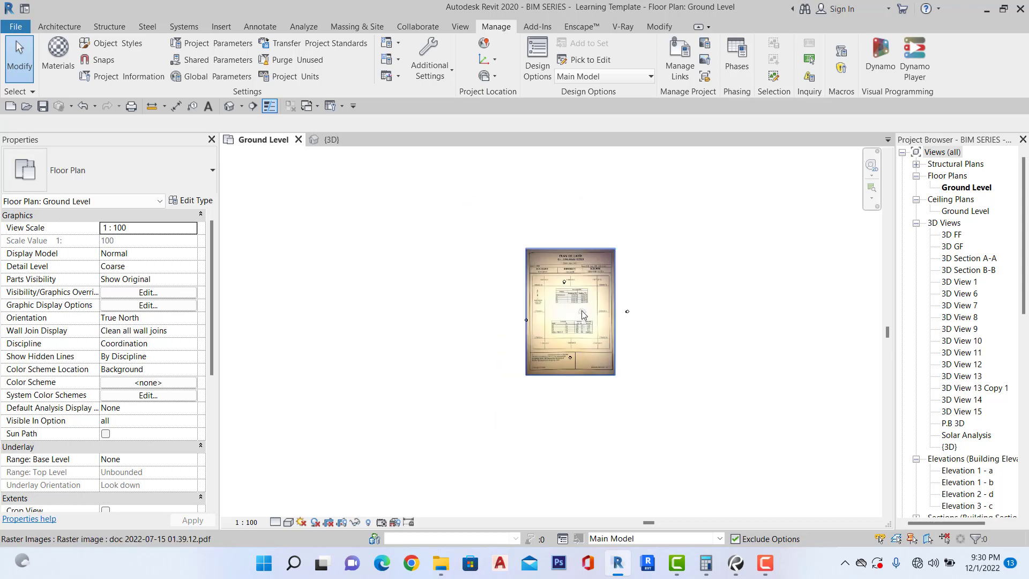
scroll(583, 314, up, 1)
scroll(536, 338, up, 1)
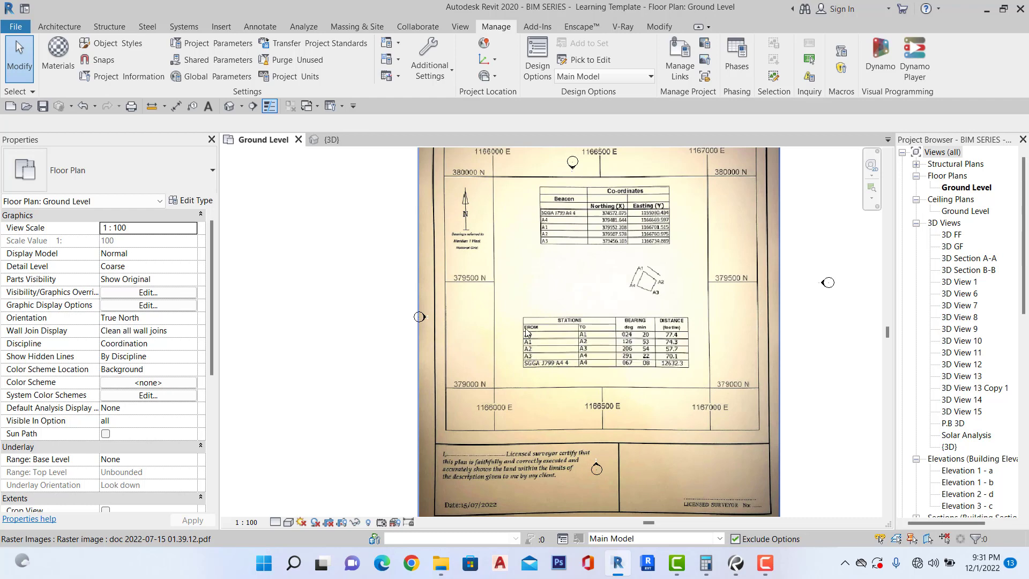
scroll(532, 331, down, 2)
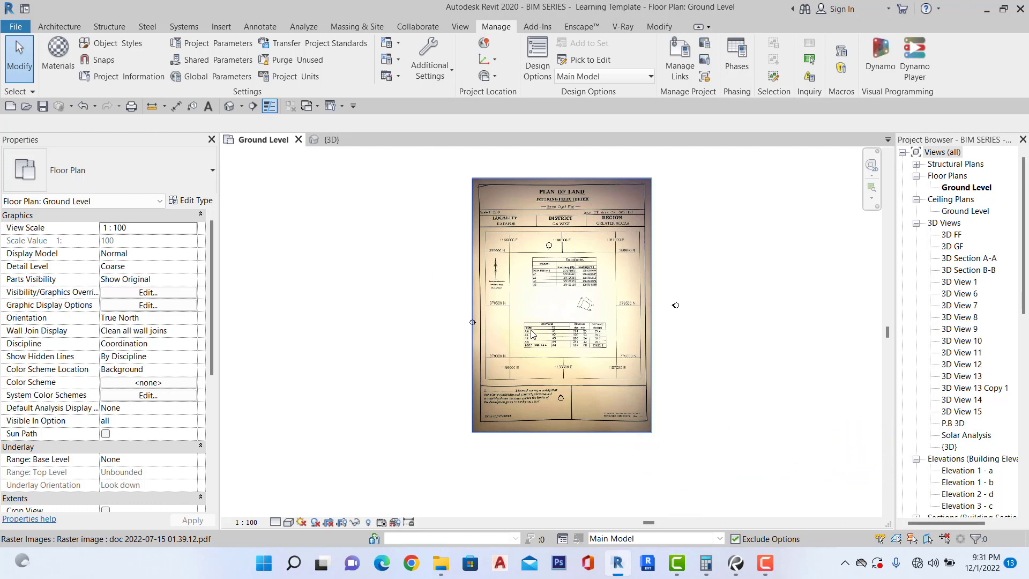
scroll(534, 297, up, 3)
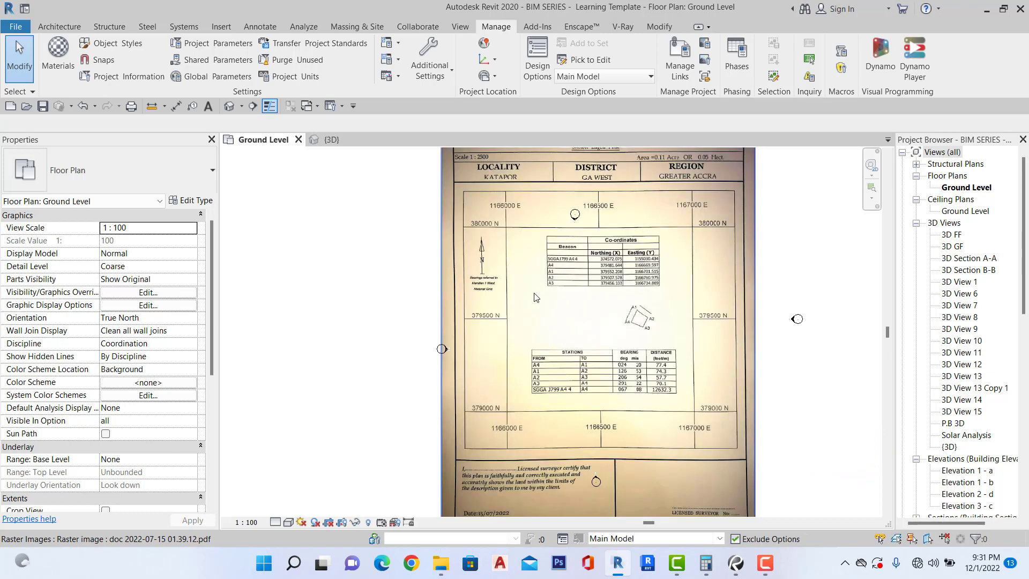
scroll(548, 338, down, 3)
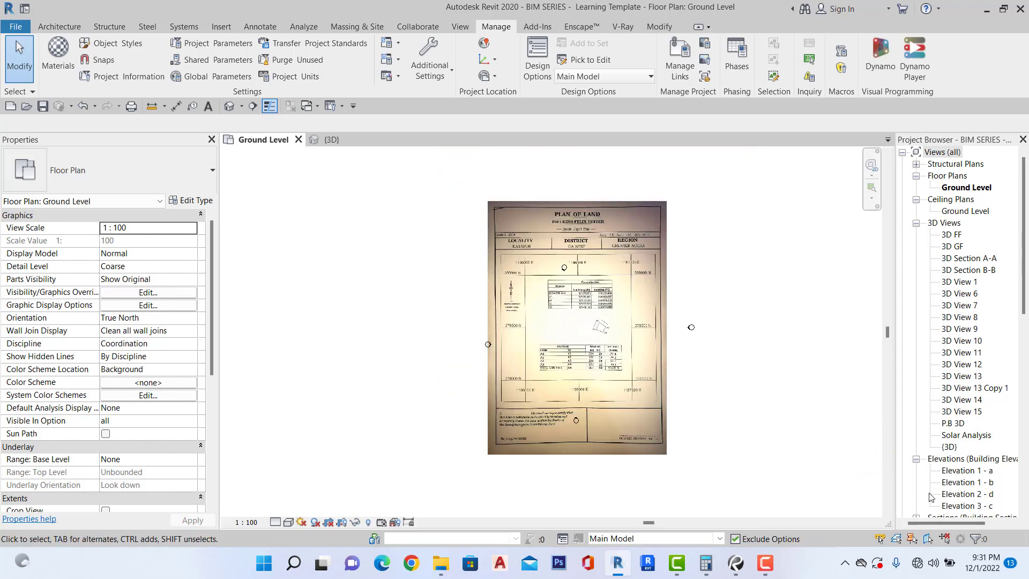
Open the Elevation 1 - b view of the Learning Template project.
scroll(965, 418, down, 5)
double_click(969, 422)
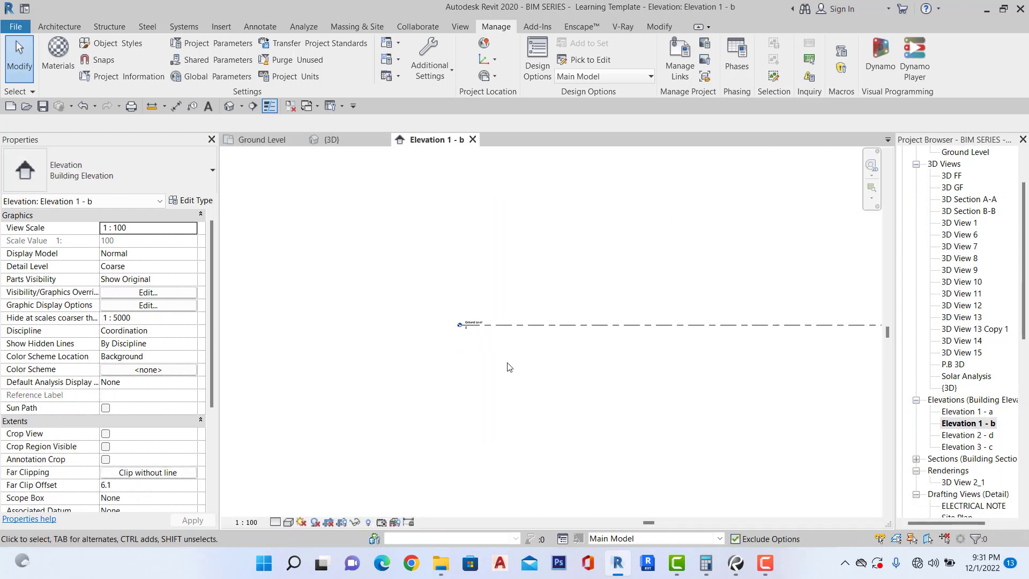
Copy the Ground Level line vertically upward by 600 in the elevation.
scroll(510, 328, up, 3)
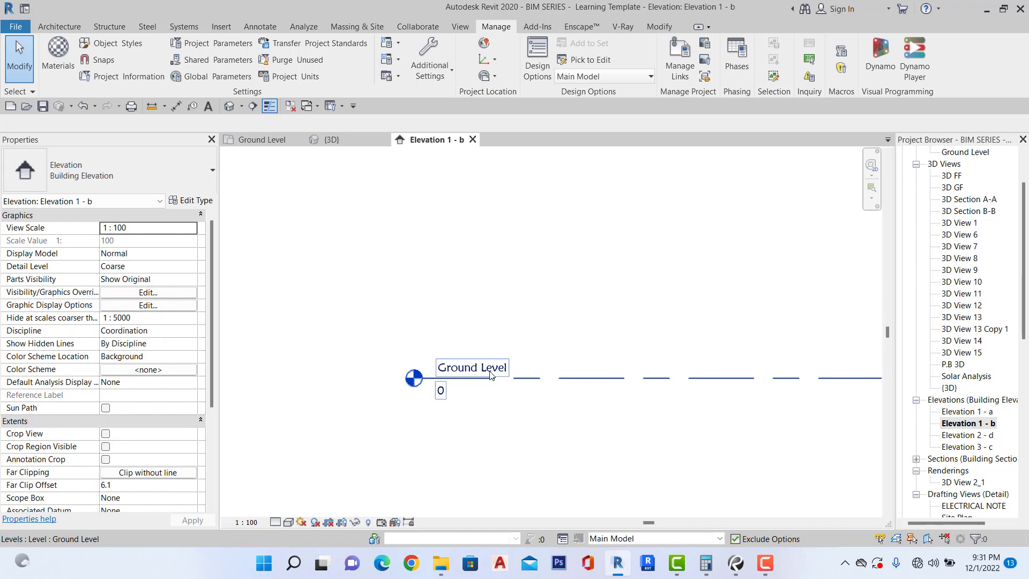
scroll(485, 381, down, 2)
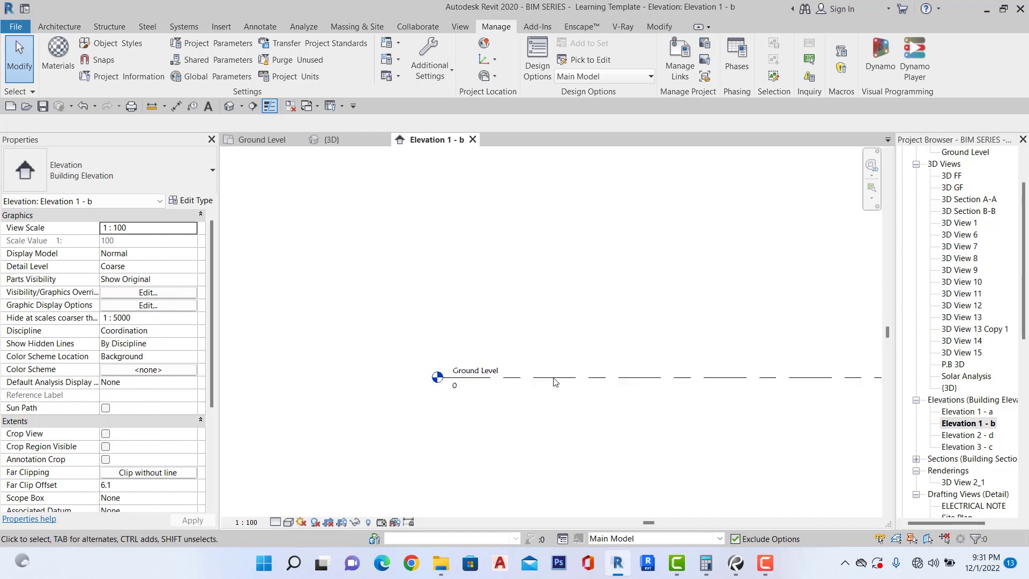
click(485, 378)
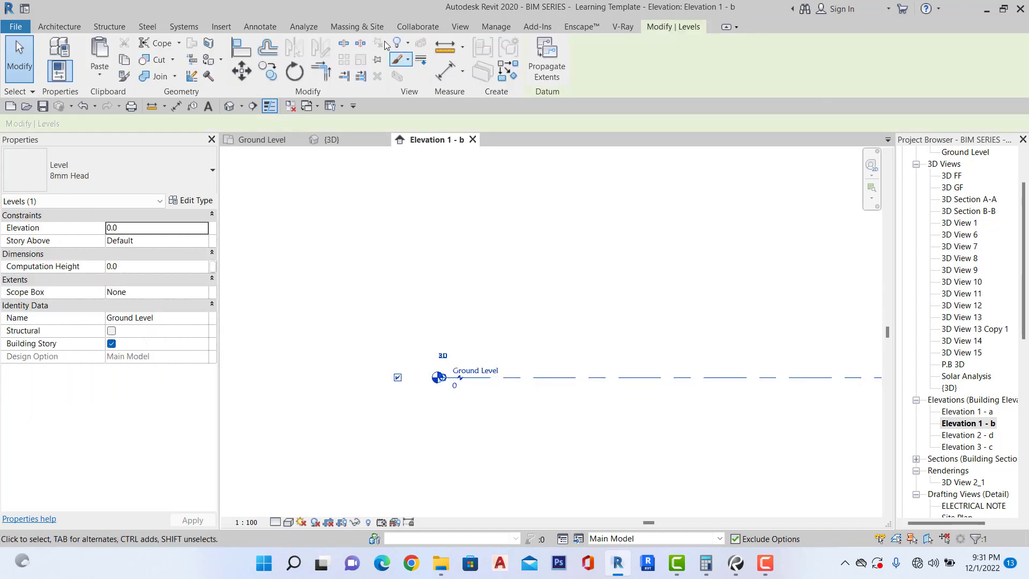
click(268, 71)
click(577, 378)
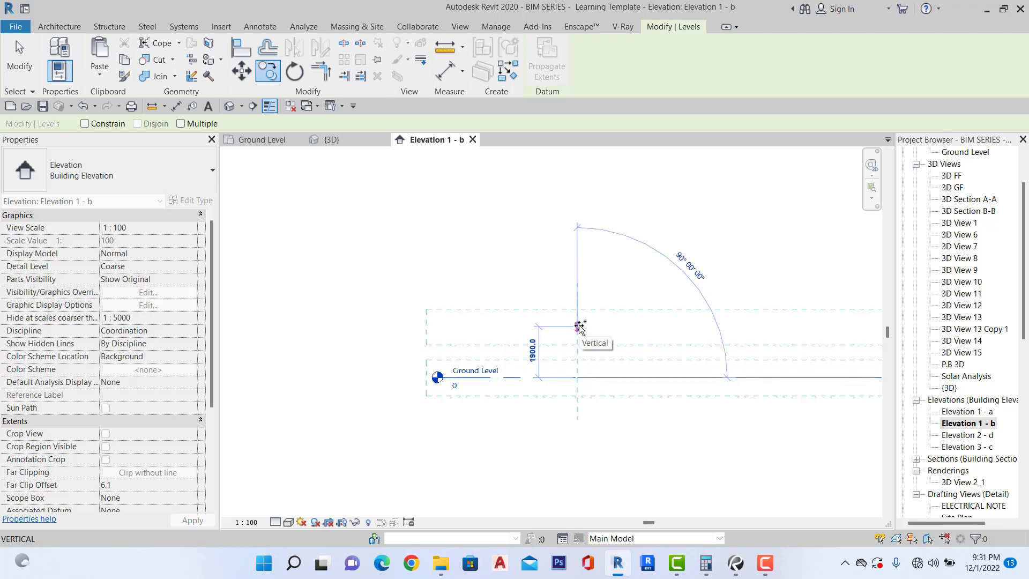
text(6)
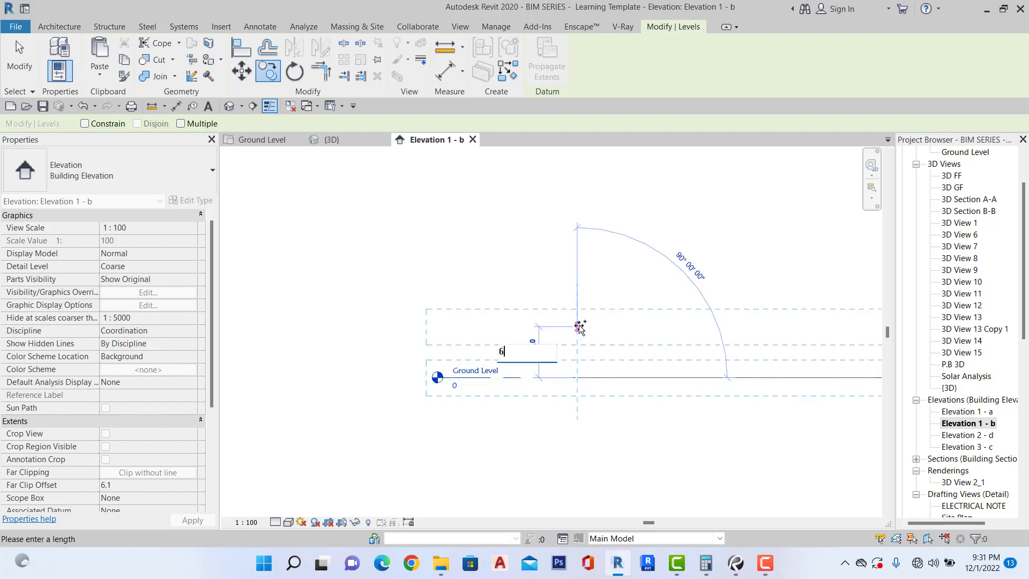
text(00)
key(Return)
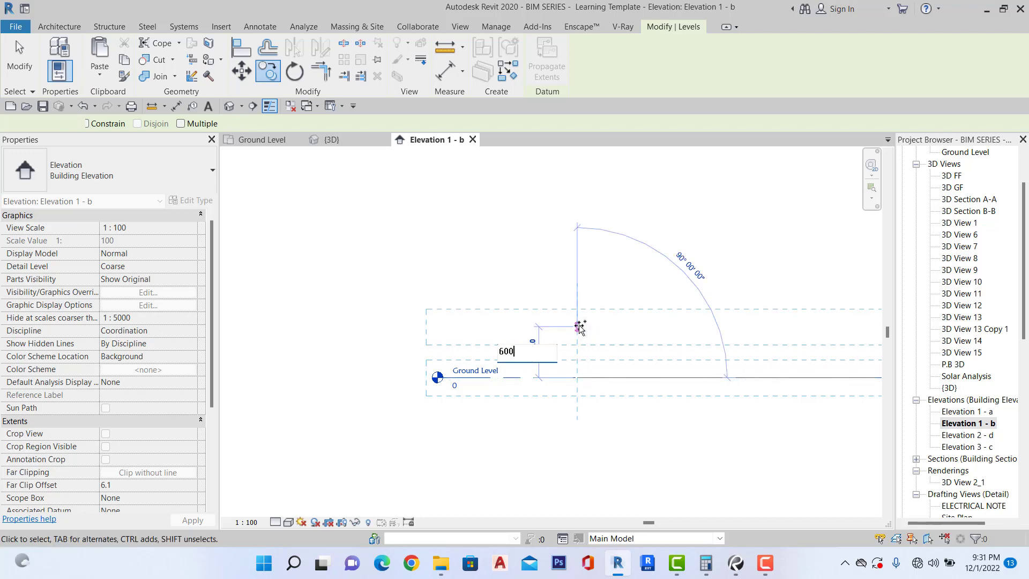
Rename the copied level at 600 as Ground Floor Level.
scroll(461, 354, up, 3)
scroll(459, 357, up, 2)
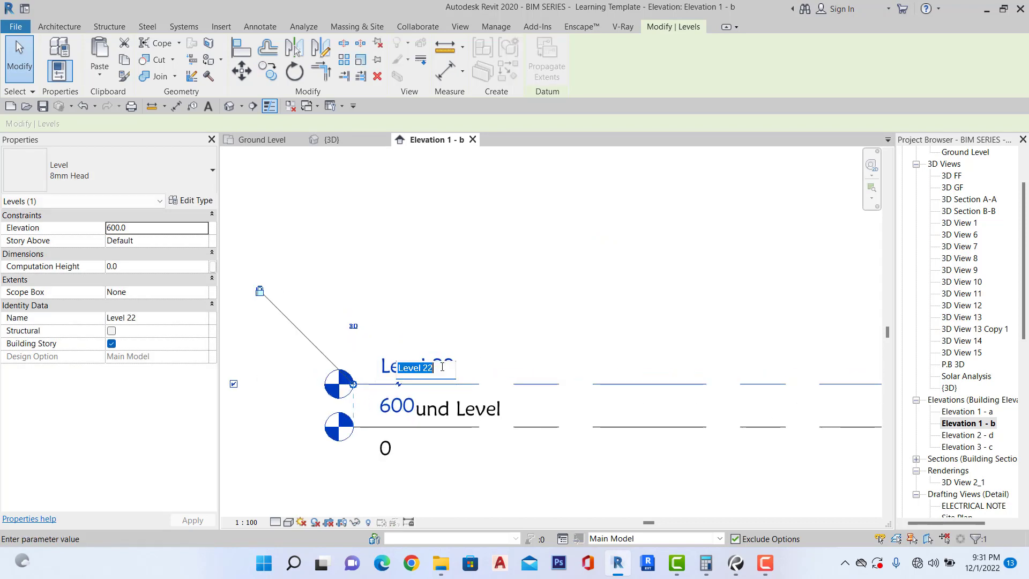
double_click(447, 365)
text(g)
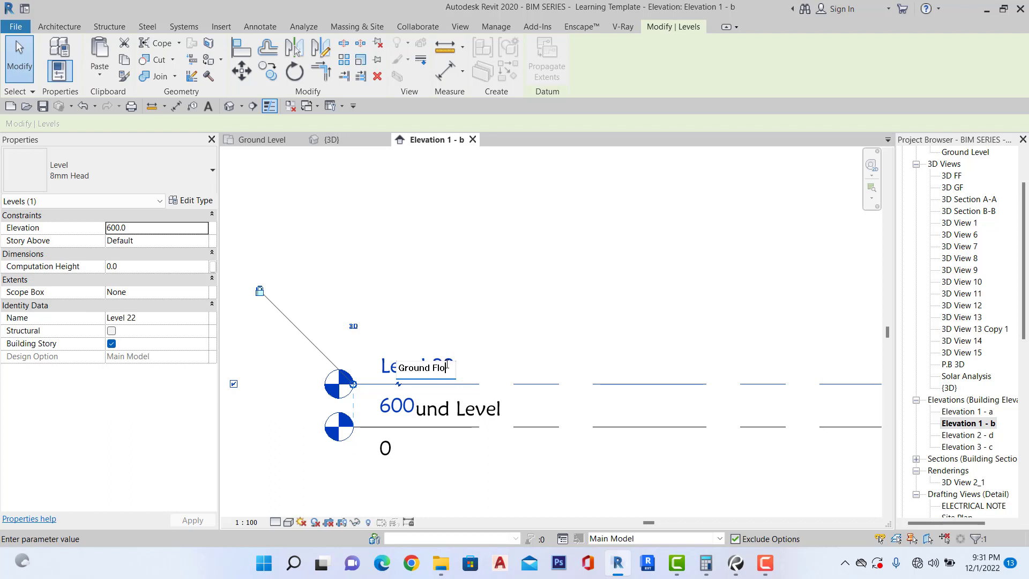
text(round Floor )
text(Level)
key(Return)
scroll(514, 365, down, 4)
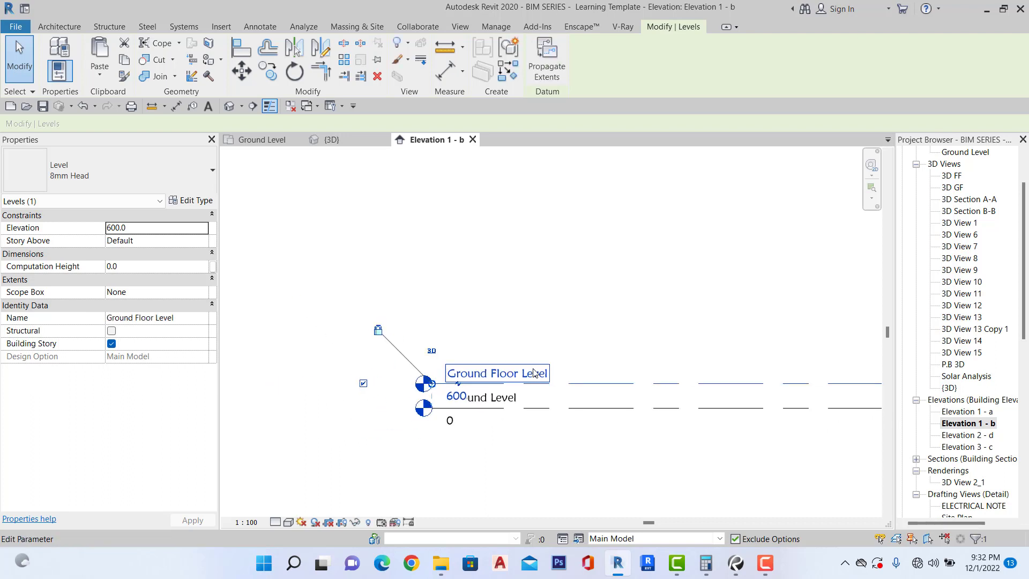
Copy the Ground Floor Level line vertically upward by 3000.
scroll(523, 353, up, 4)
scroll(524, 448, down, 3)
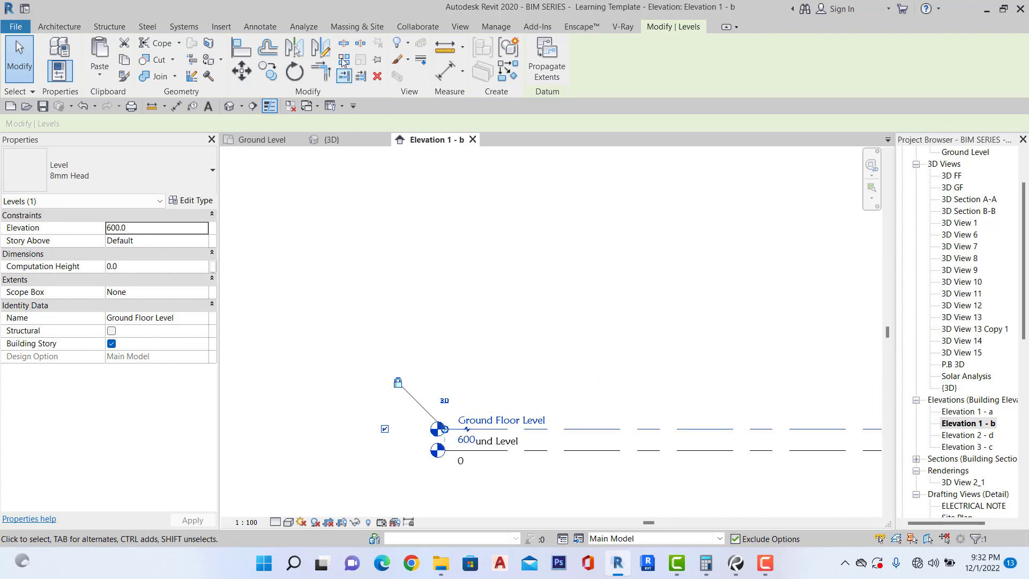
click(268, 70)
click(570, 429)
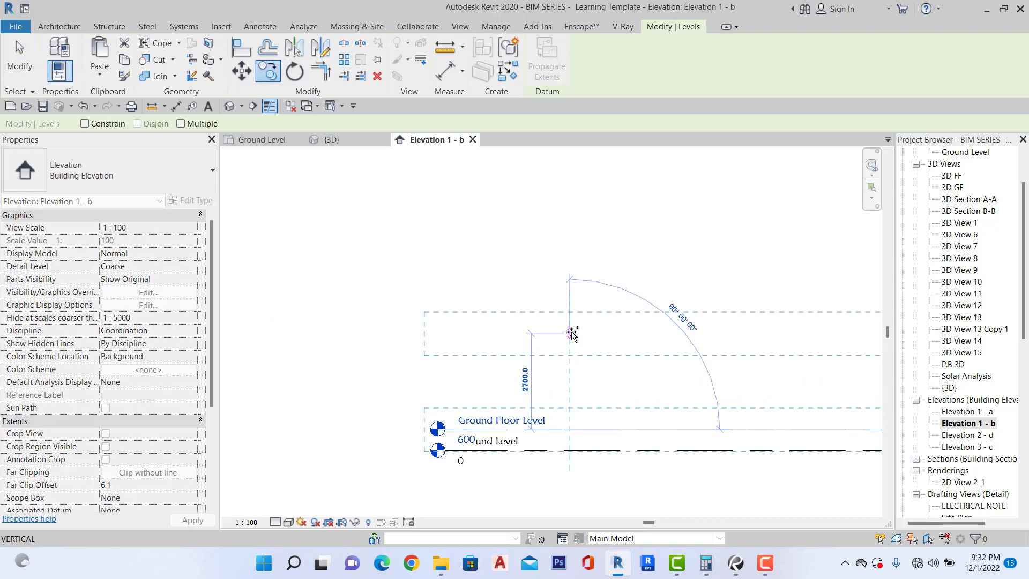
text(3000)
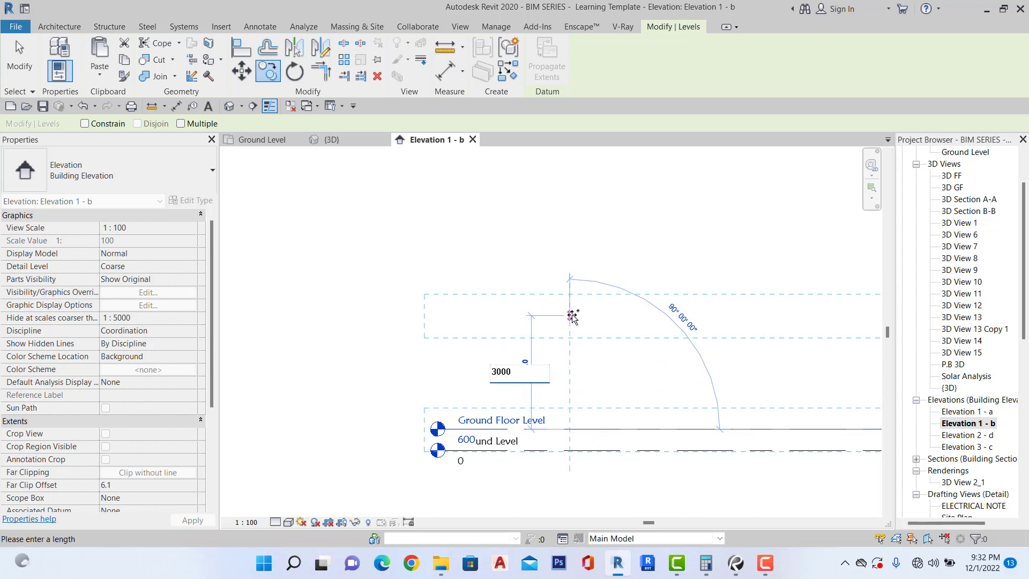
key(Return)
key(Escape)
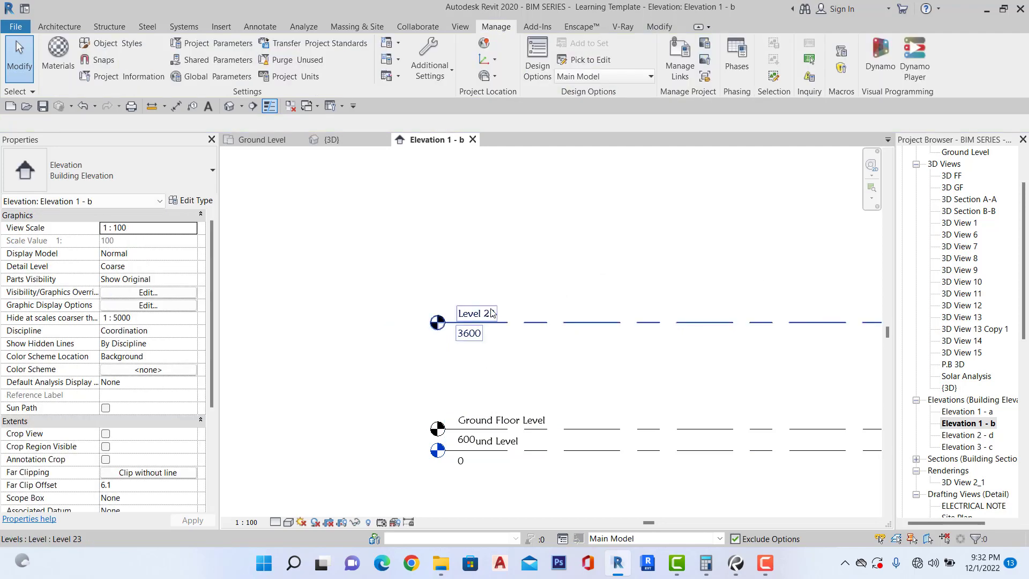
Rename the level directly above Ground Floor Level as First Floor Level.
click(472, 311)
click(471, 311)
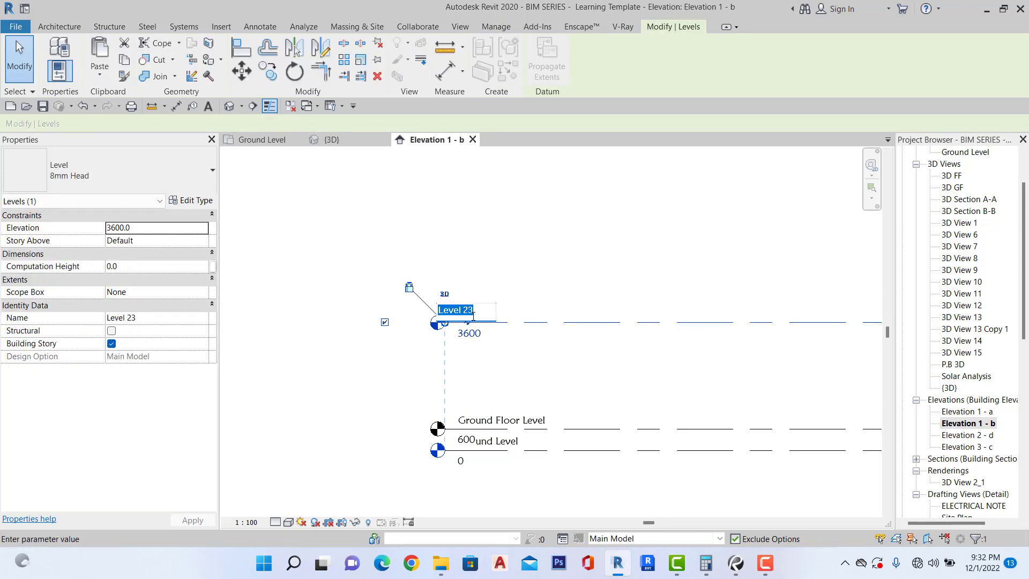
text(F)
text(vel)
scroll(467, 323, up, 2)
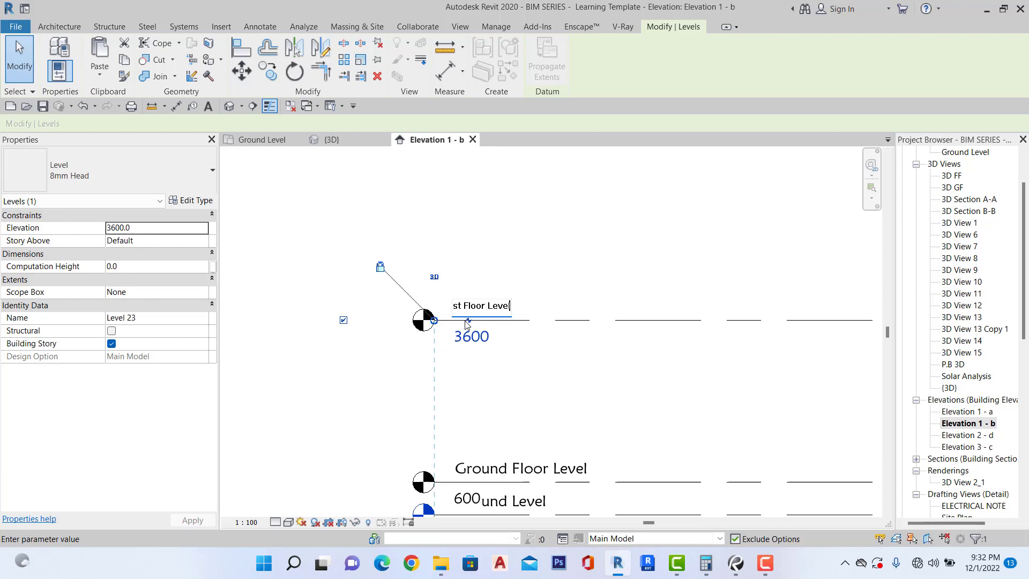
click(574, 363)
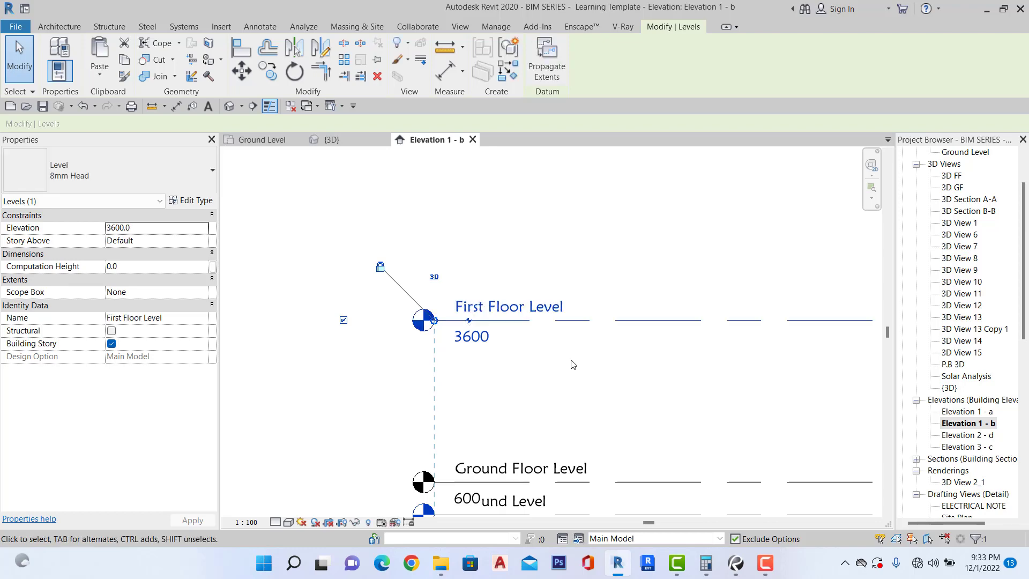
Copy the First Floor Level line vertically upward by 3000.
scroll(570, 361, down, 2)
click(533, 378)
scroll(532, 381, down, 2)
scroll(562, 354, up, 1)
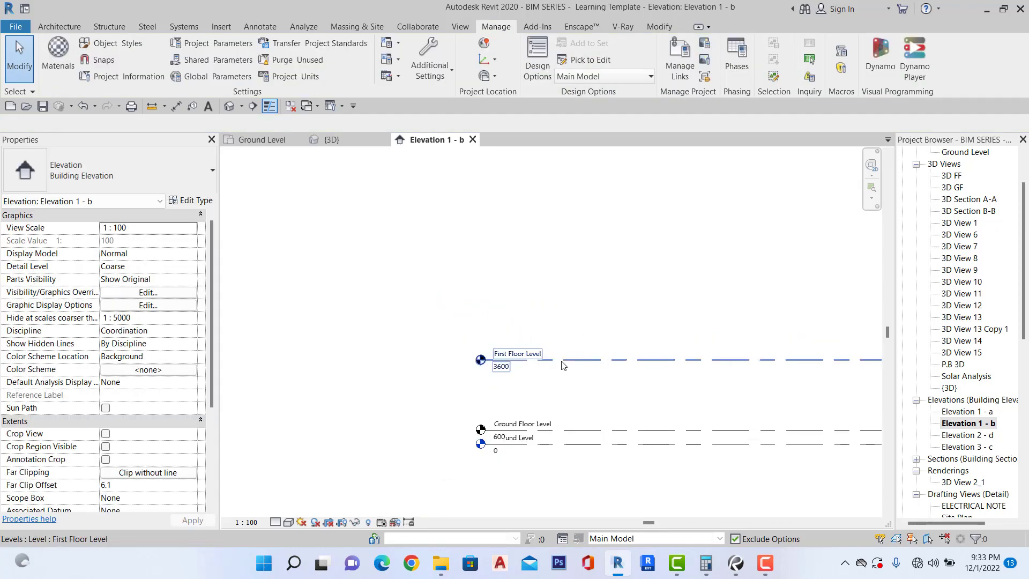
click(561, 360)
click(268, 70)
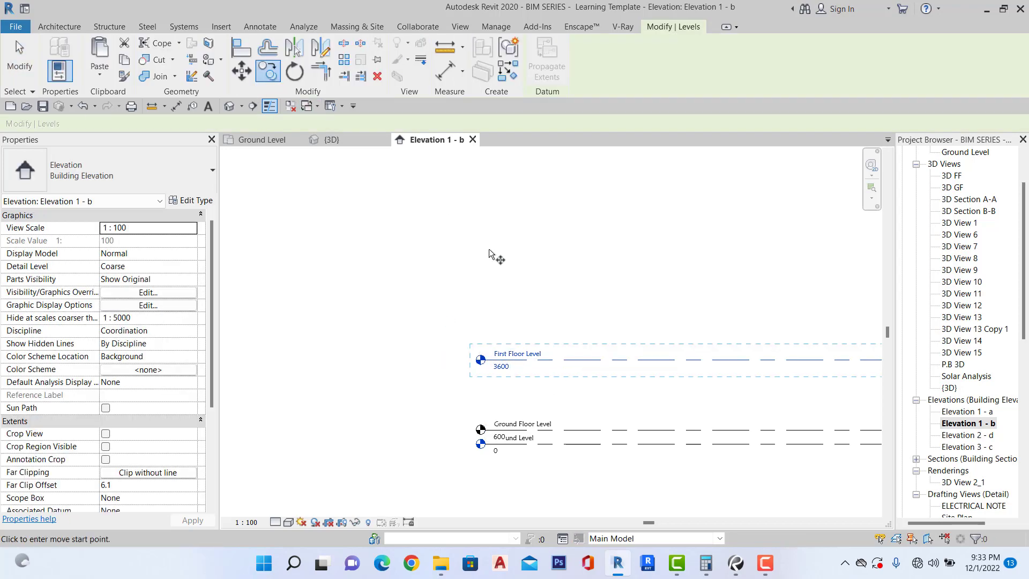
scroll(574, 371, up, 1)
click(574, 357)
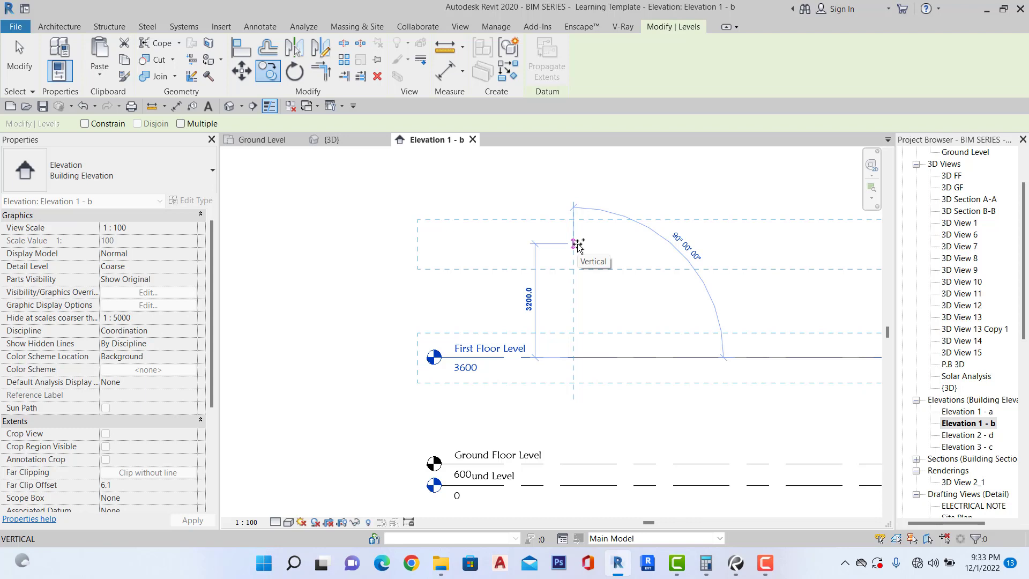
text(3000)
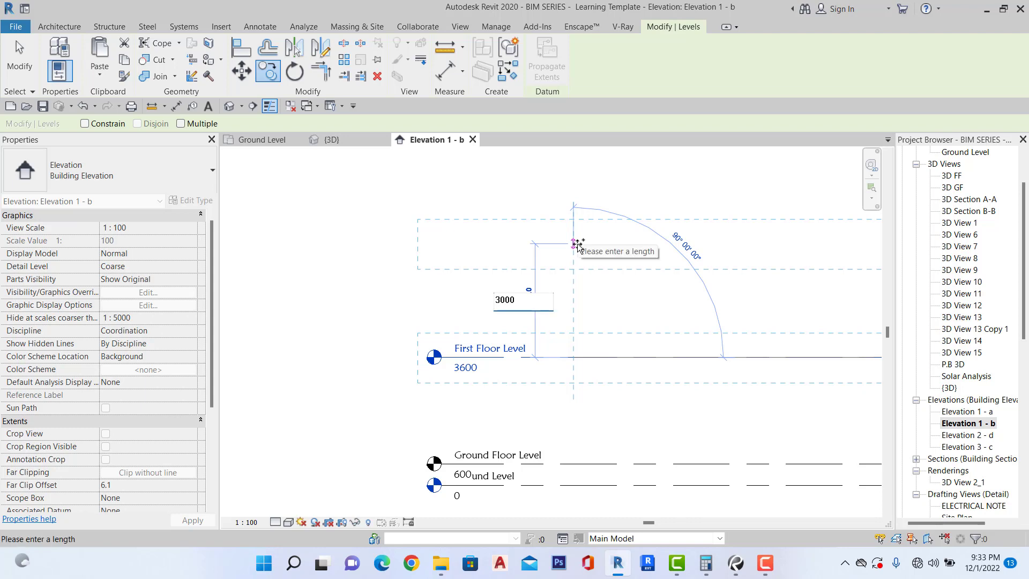
key(Return)
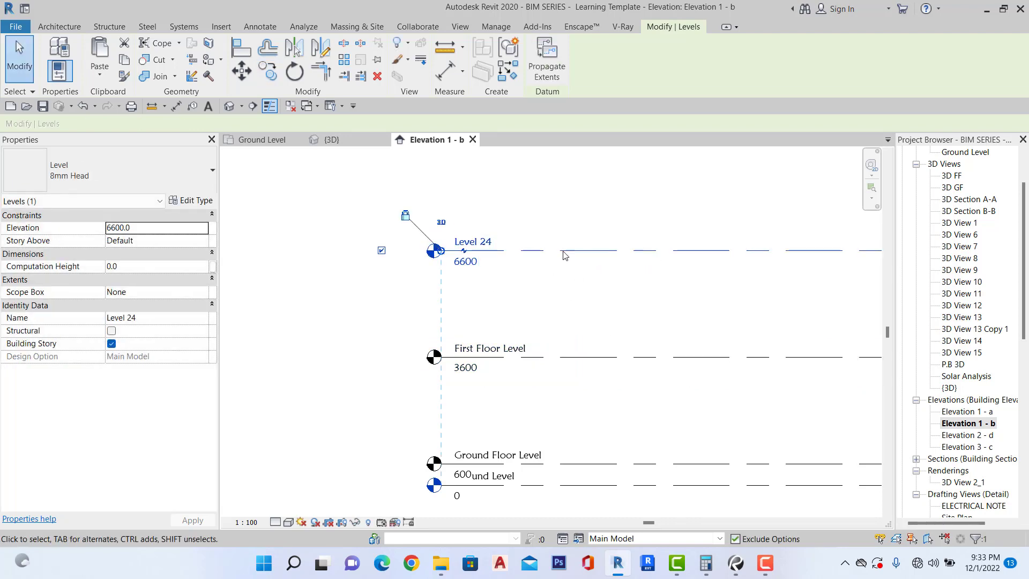
Rename the uppermost copied level as Roof Level.
scroll(487, 248, up, 2)
click(434, 236)
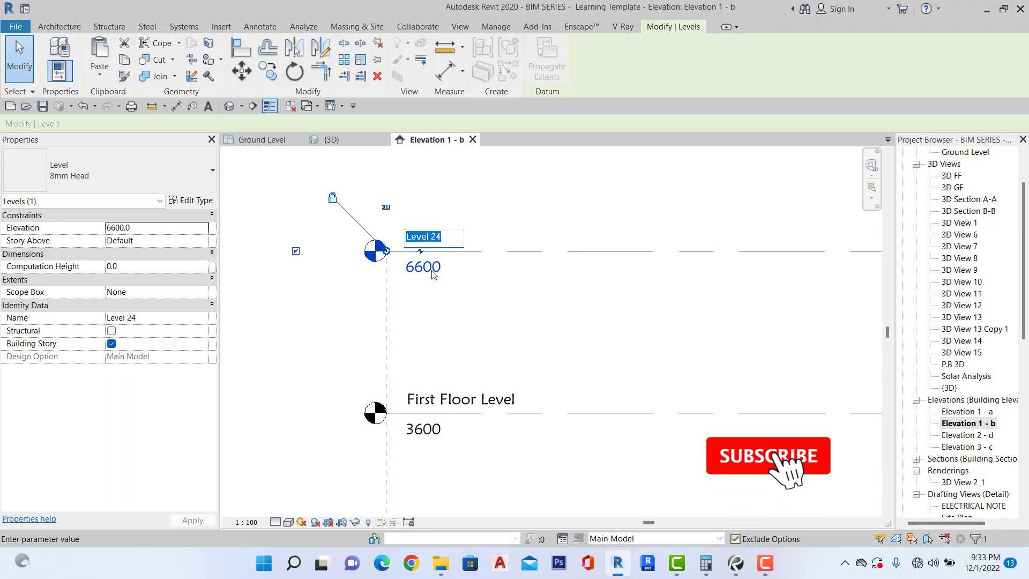
text(Rooof)
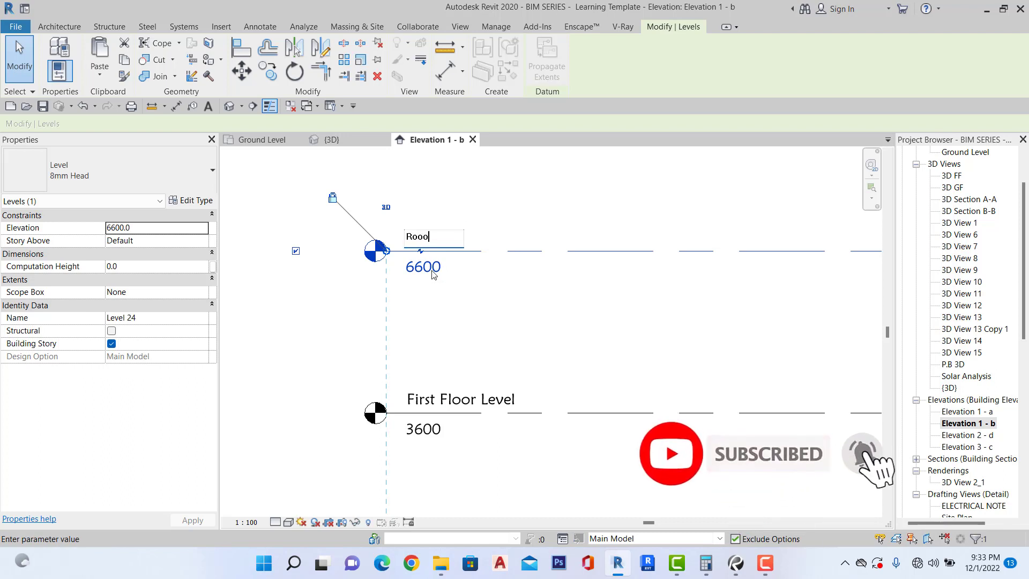
key(BackSpace)
key(BackSpace)
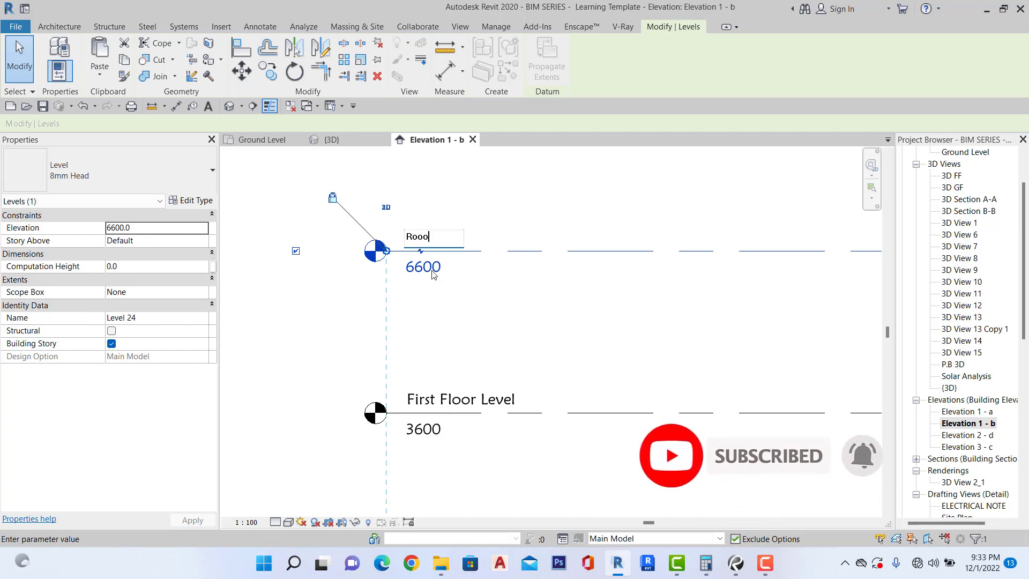
text(f Level)
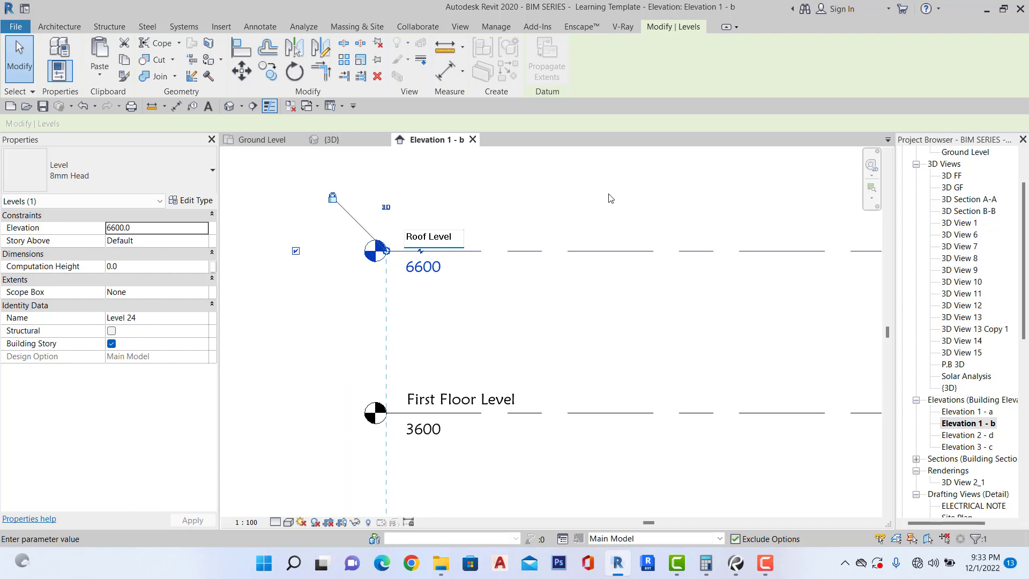
key(Return)
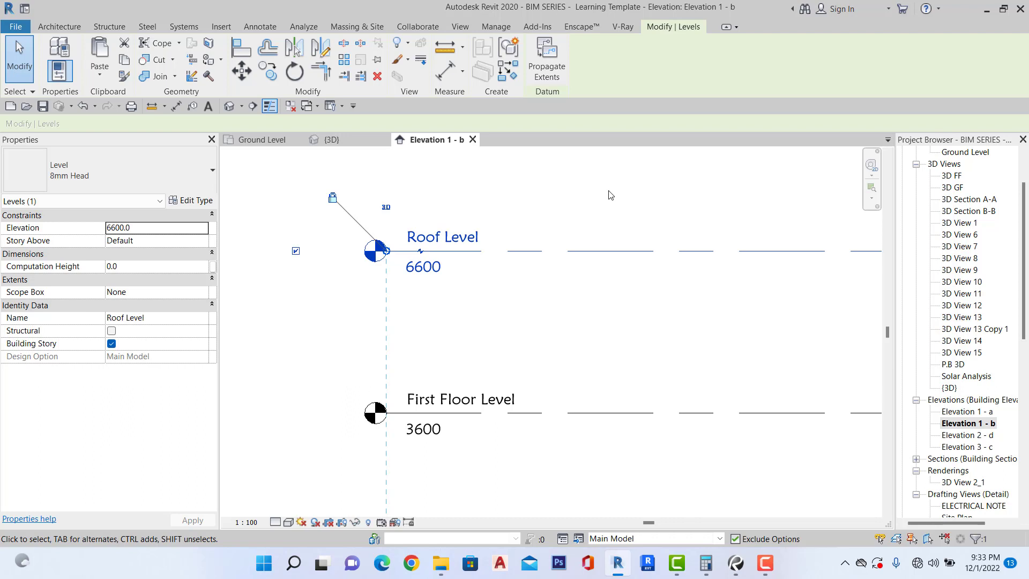
Add an elbow to the Ground Level line and shift its head below the Ground Floor Level label with a square, vertical jog.
scroll(528, 409, down, 3)
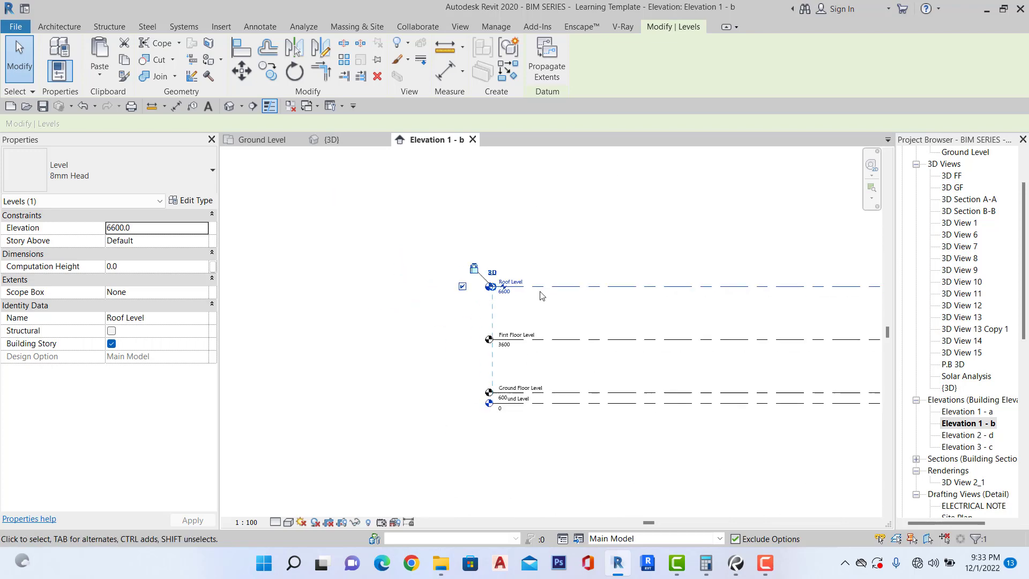
scroll(450, 405, up, 4)
scroll(448, 399, down, 1)
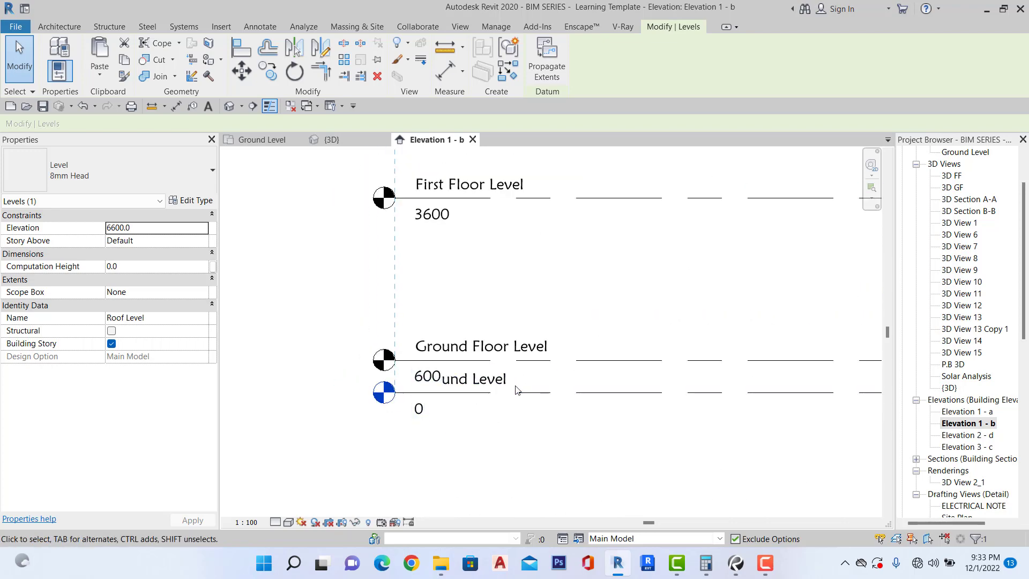
click(515, 401)
click(471, 394)
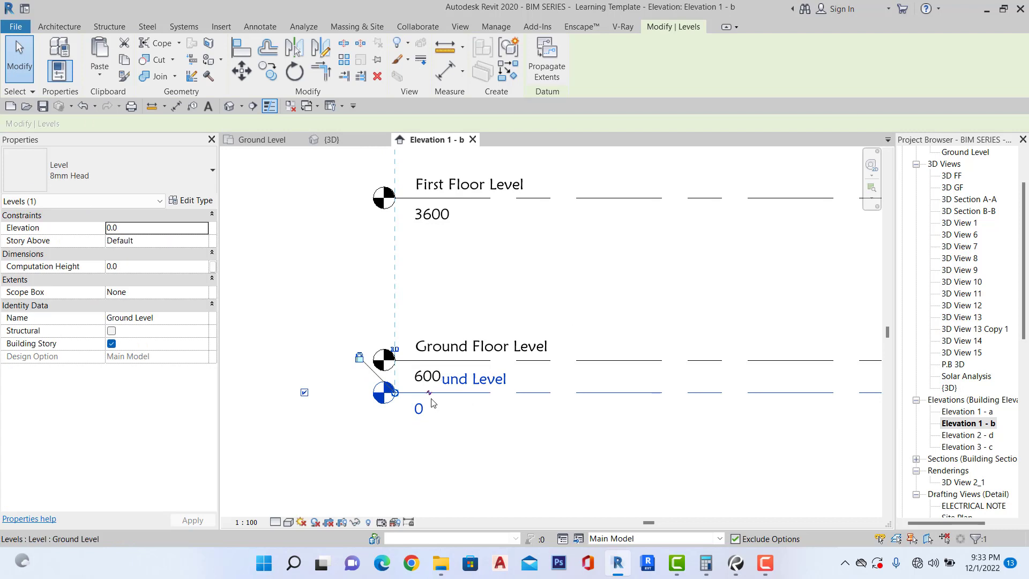
click(429, 393)
drag(458, 393, 522, 392)
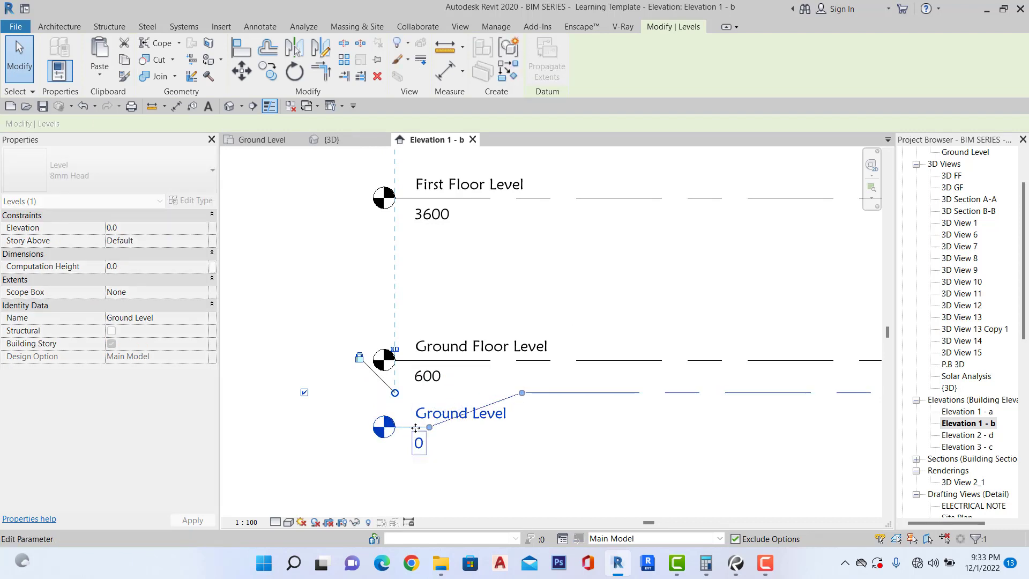
drag(430, 427, 522, 439)
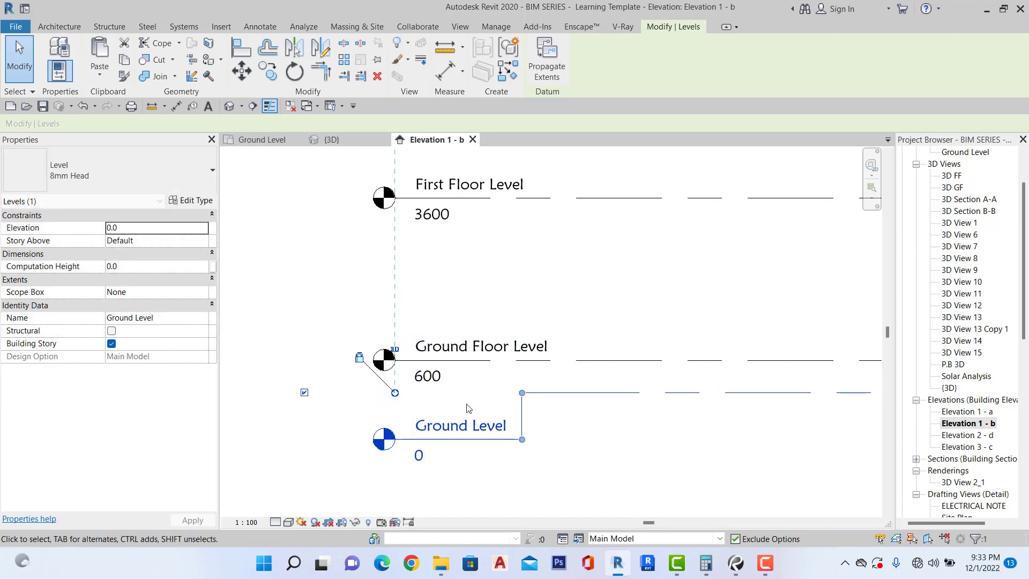
Examine the names and heights of the four levels from Ground Level up to Roof Level, and clear the selection.
scroll(466, 423, down, 1)
scroll(479, 395, up, 1)
scroll(503, 405, down, 4)
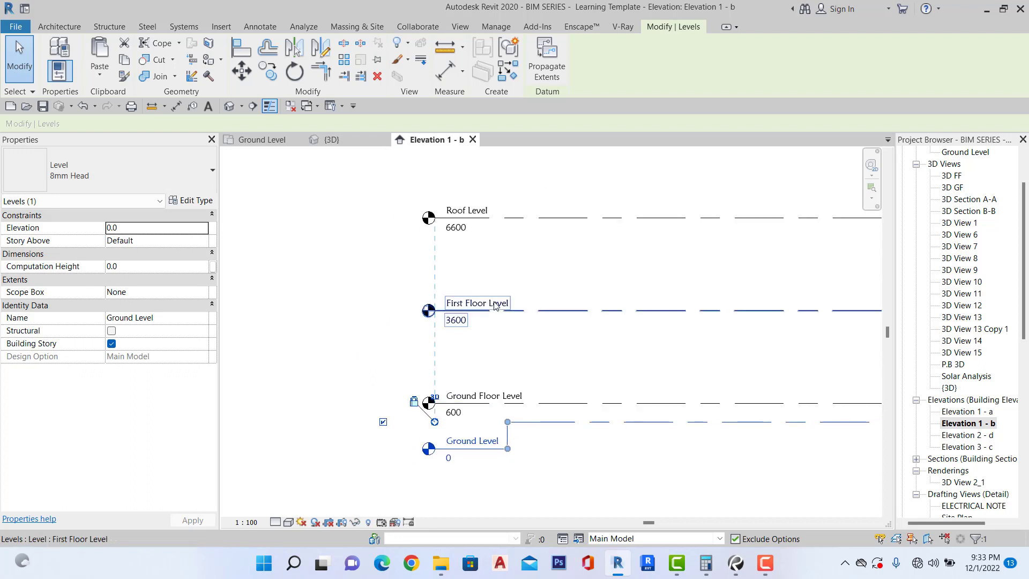
scroll(488, 301, up, 3)
scroll(463, 398, down, 2)
scroll(457, 294, up, 2)
scroll(466, 353, up, 2)
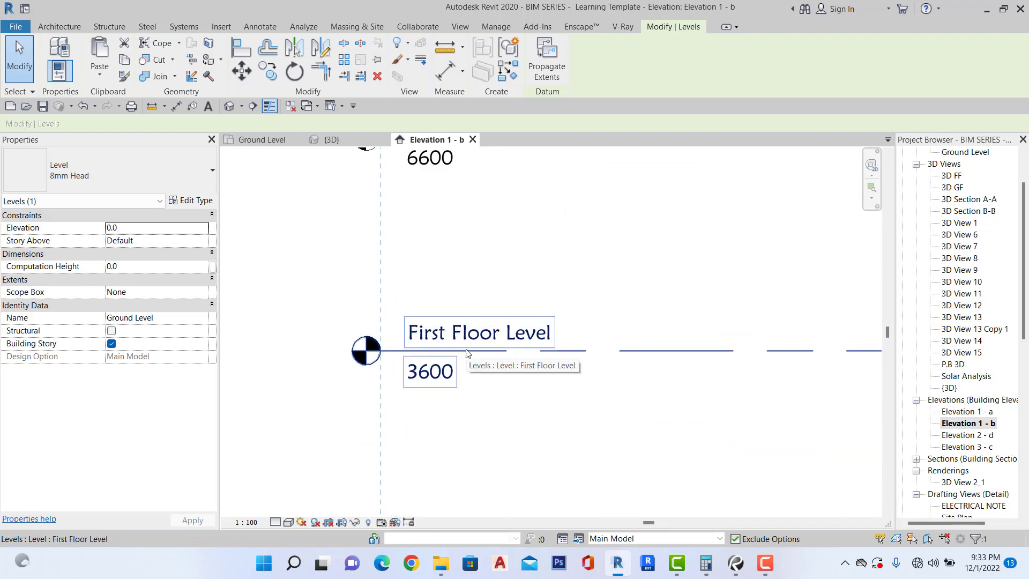
scroll(489, 368, down, 3)
scroll(471, 235, up, 2)
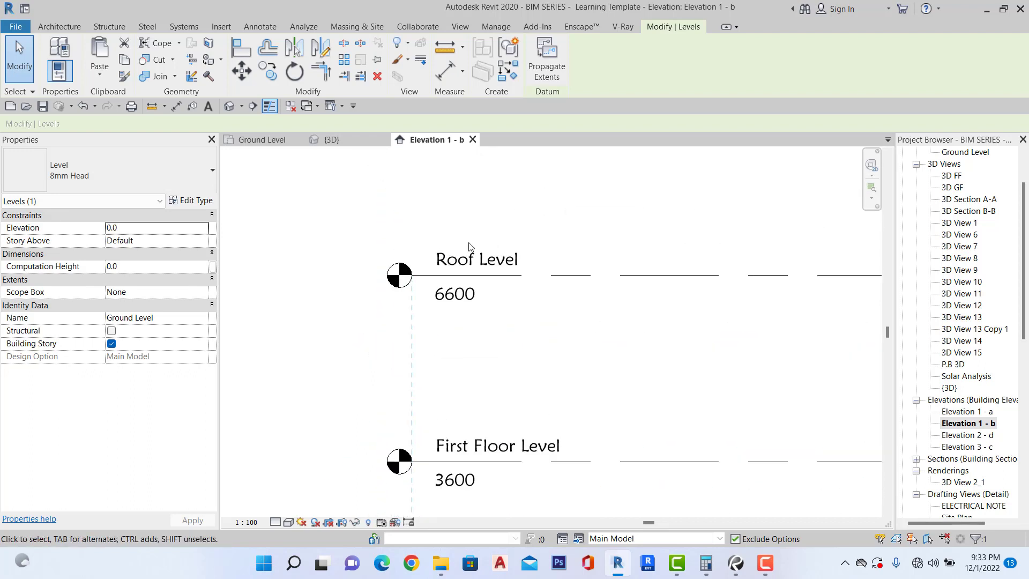
scroll(485, 246, down, 3)
scroll(489, 245, down, 3)
key(Escape)
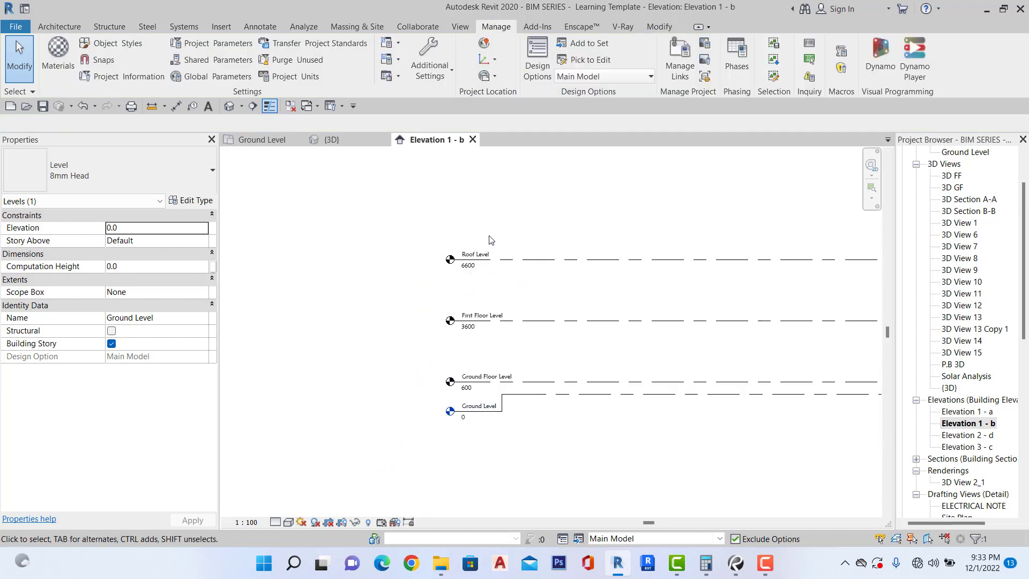
Open the rear and right end elevations of the finished house project and examine the names and heights of its levels.
scroll(466, 300, down, 4)
scroll(564, 330, up, 5)
scroll(530, 338, down, 3)
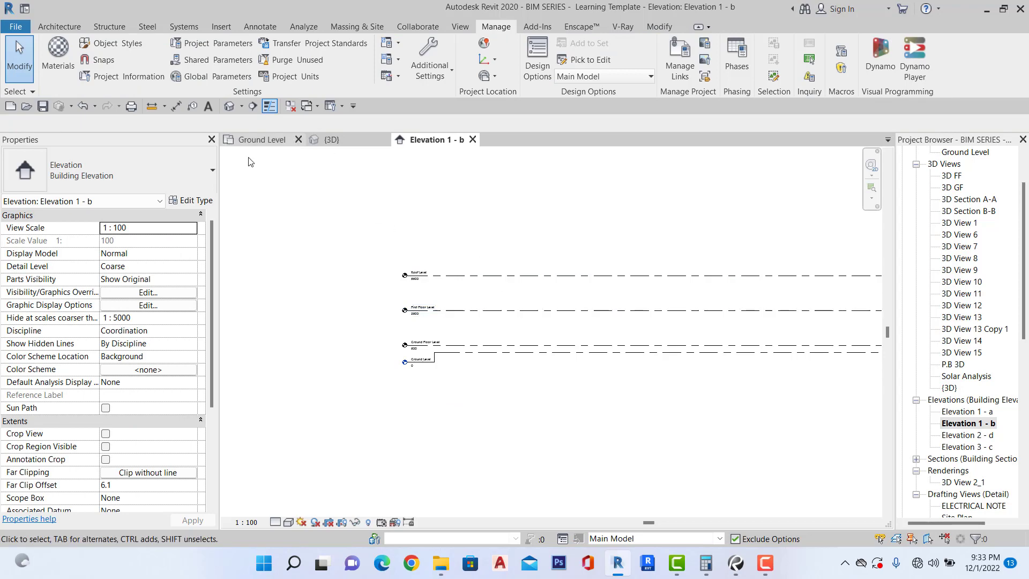
click(321, 137)
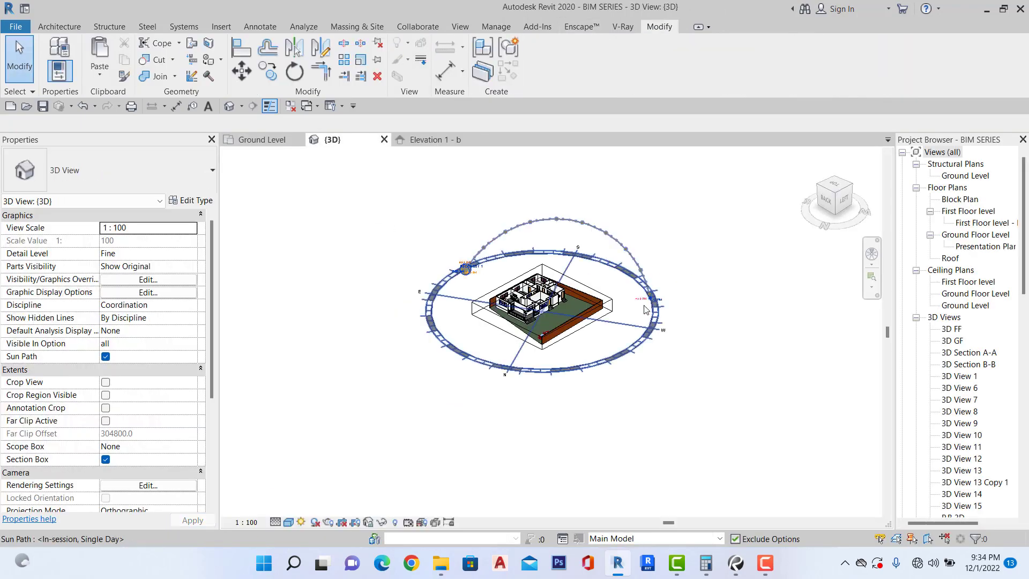
scroll(971, 305, down, 6)
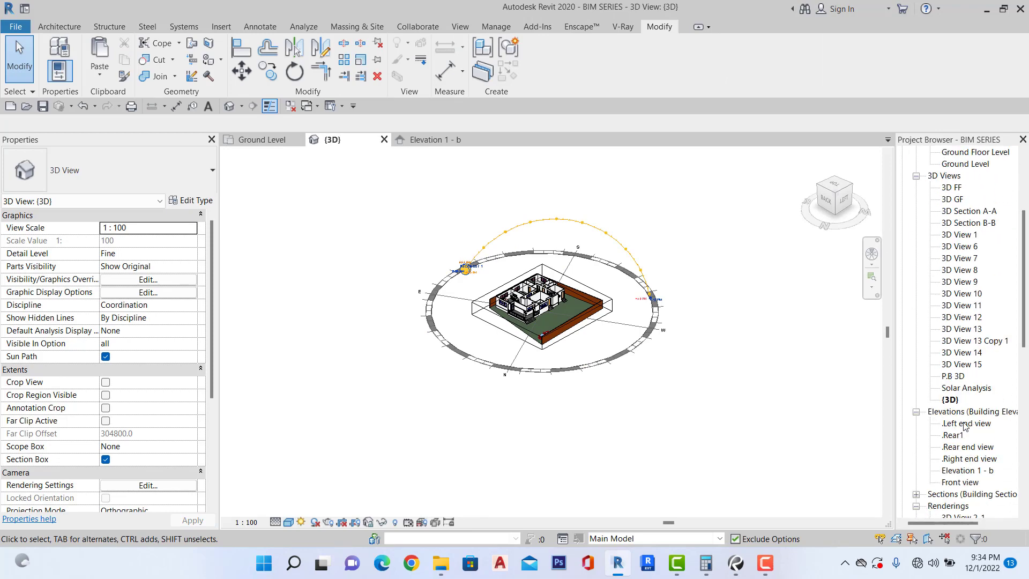
double_click(965, 389)
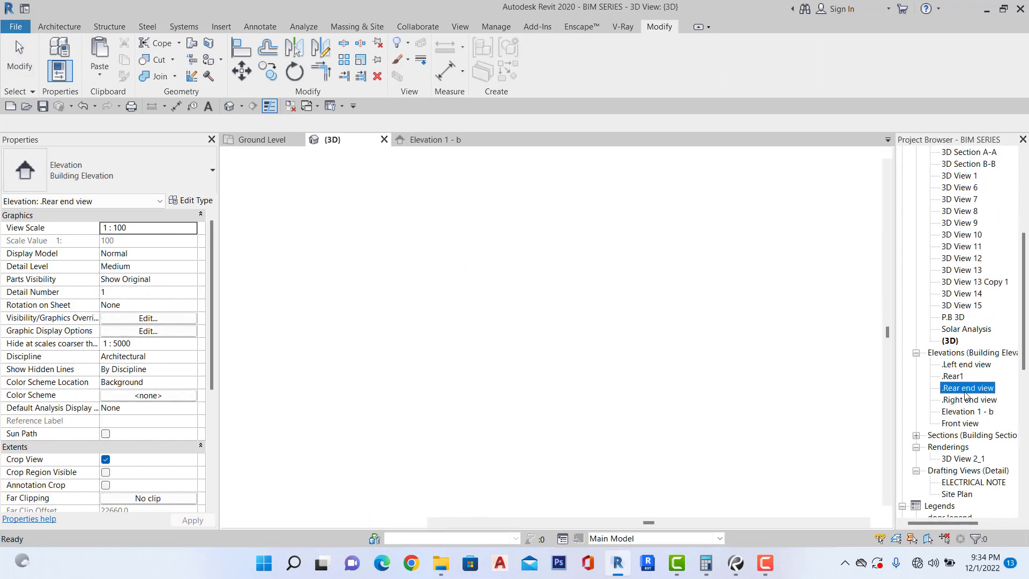
click(963, 402)
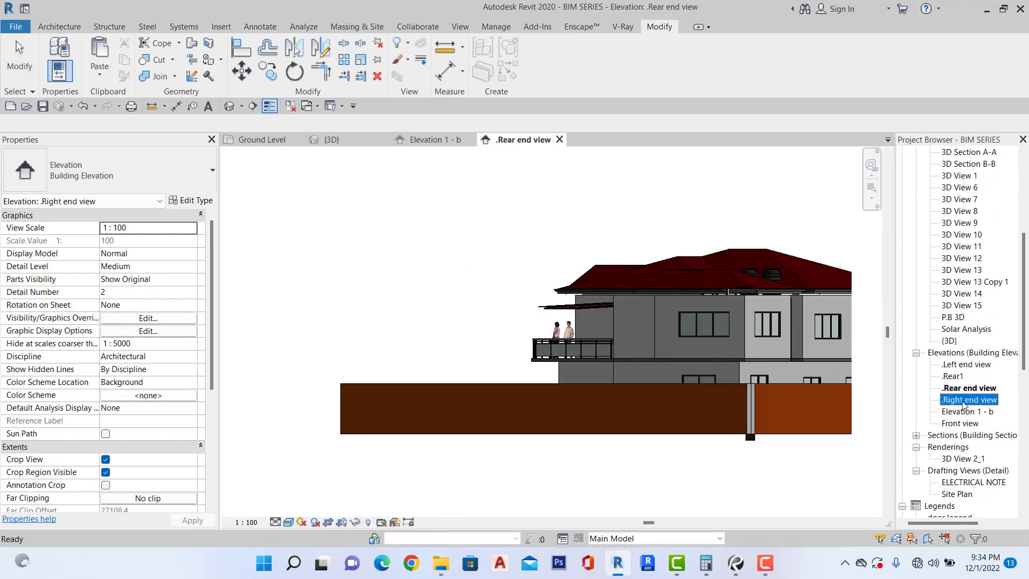
double_click(963, 401)
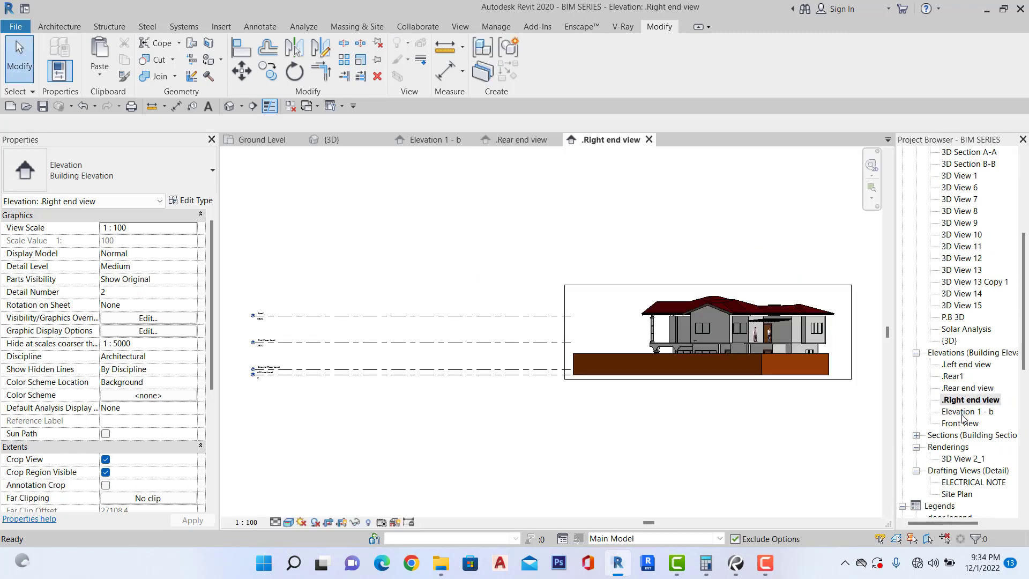
scroll(265, 366, up, 5)
scroll(264, 367, up, 2)
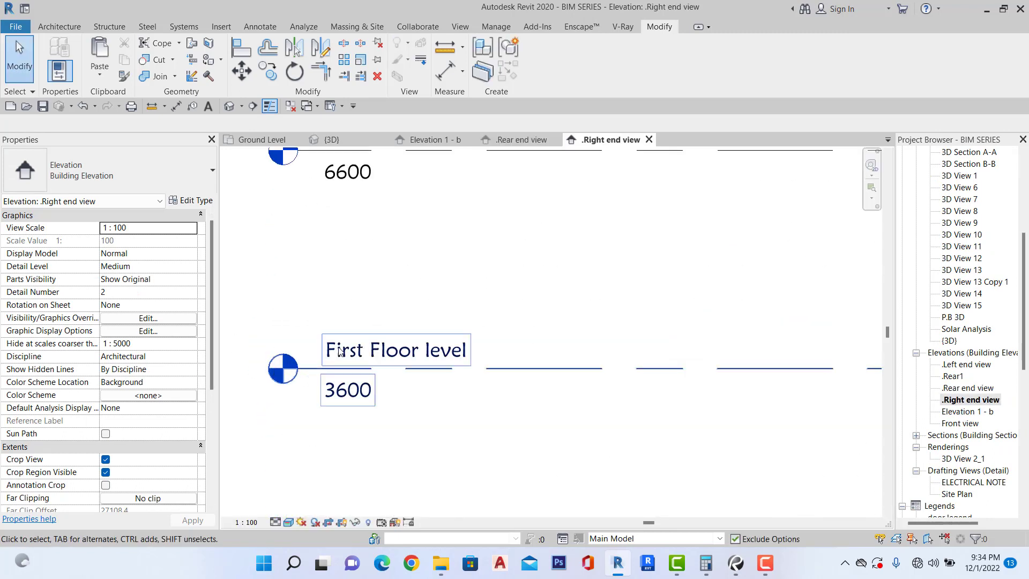
scroll(348, 347, down, 4)
scroll(317, 289, up, 2)
scroll(397, 198, down, 4)
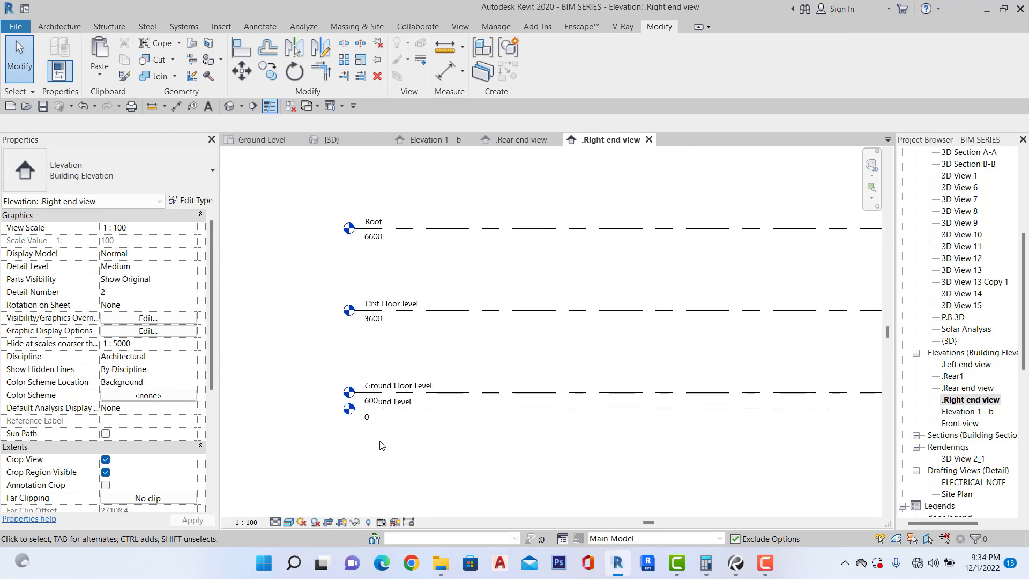
Close the inactive views and return to the Elevation 1 - b view of the Learning Template project.
click(291, 106)
click(258, 141)
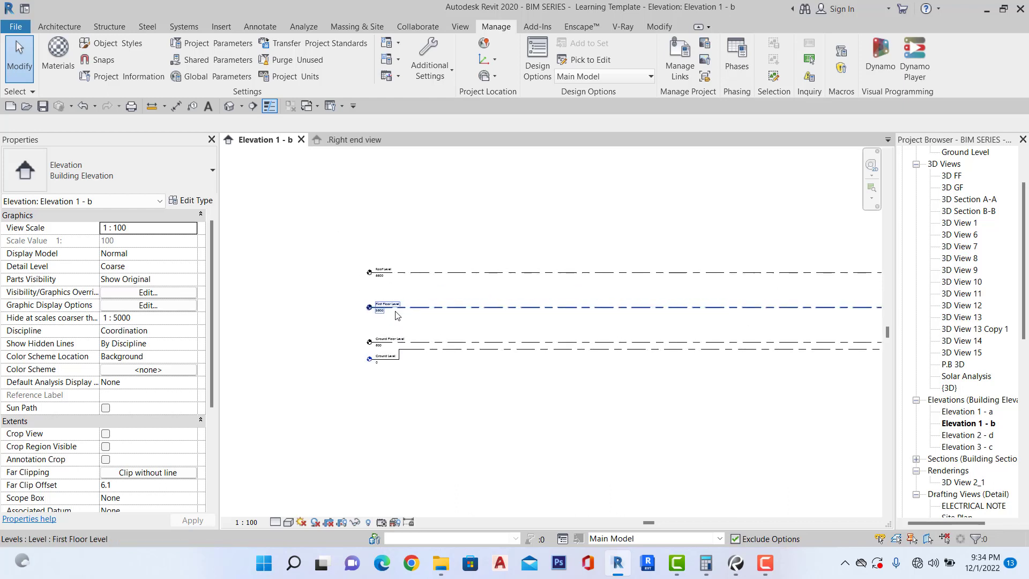
scroll(381, 313, down, 2)
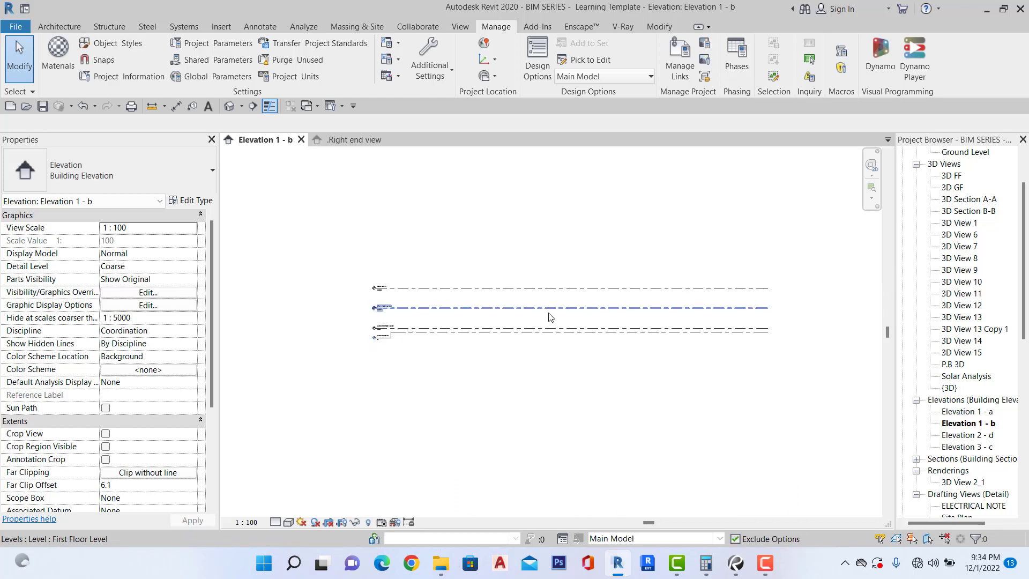
scroll(552, 313, up, 1)
scroll(953, 321, up, 2)
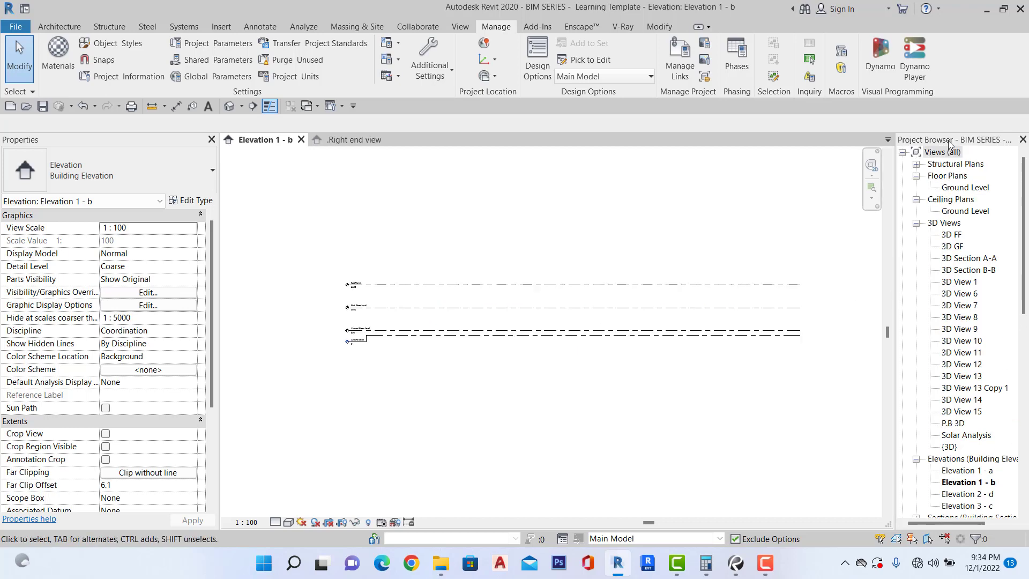
Create floor plan views for the First Floor Level, Ground Floor Level and Roof Level.
double_click(955, 189)
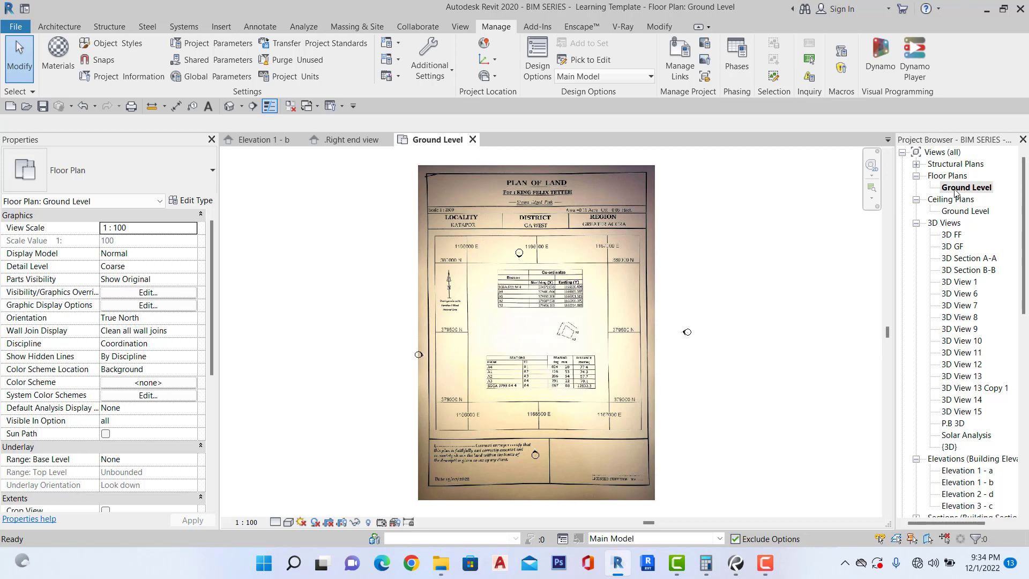
click(459, 30)
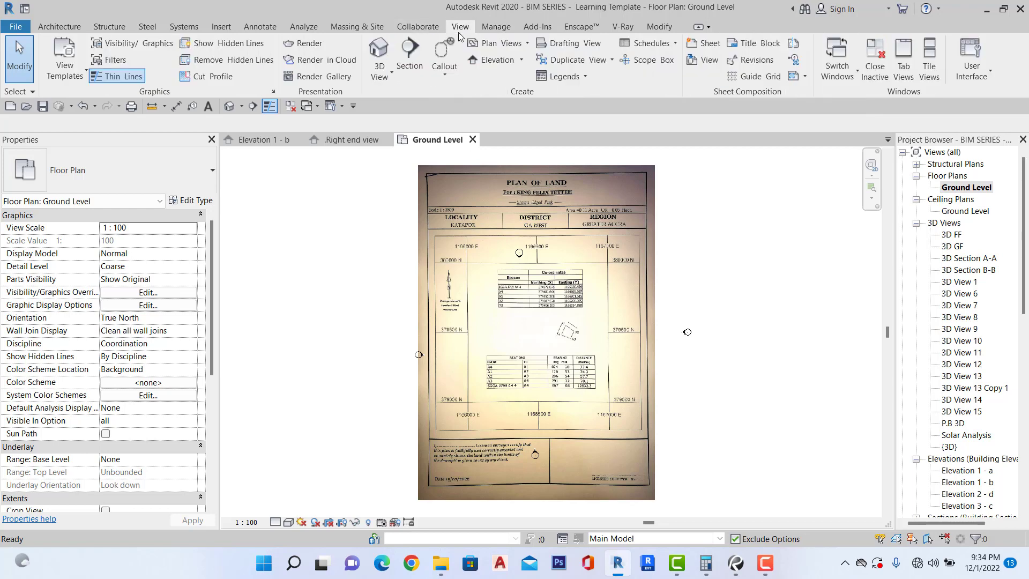
click(501, 44)
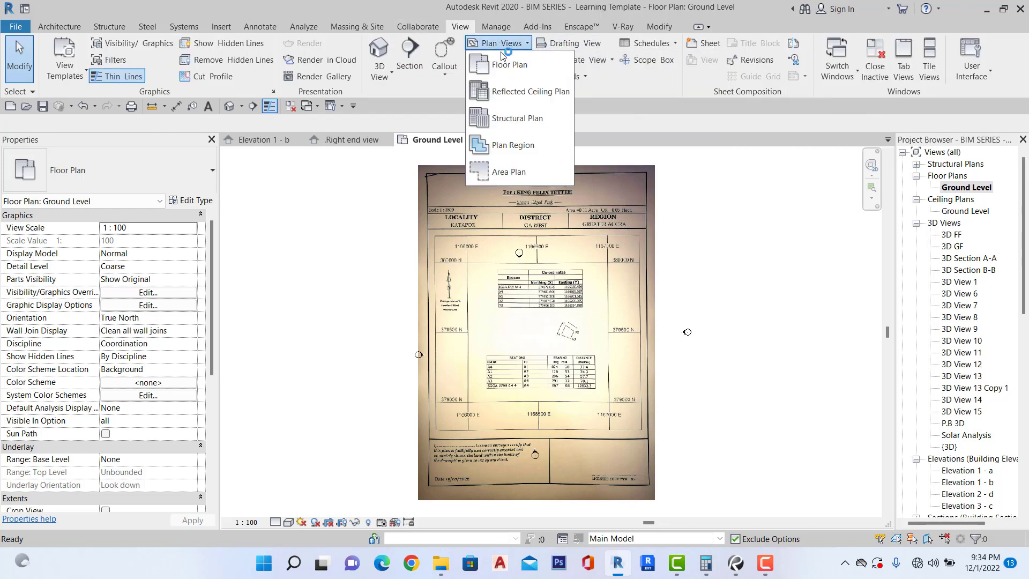
click(506, 66)
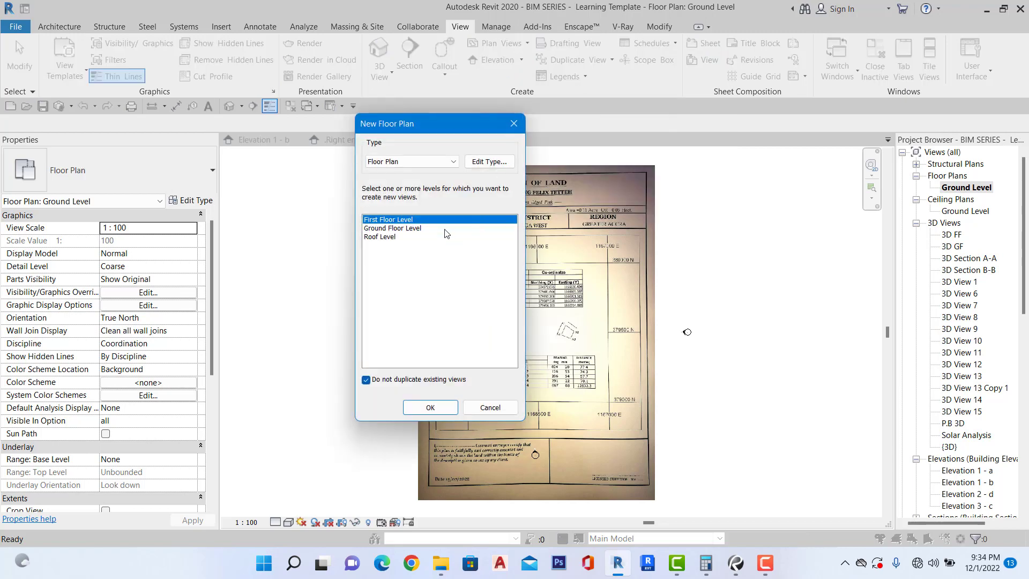
shift+click(403, 230)
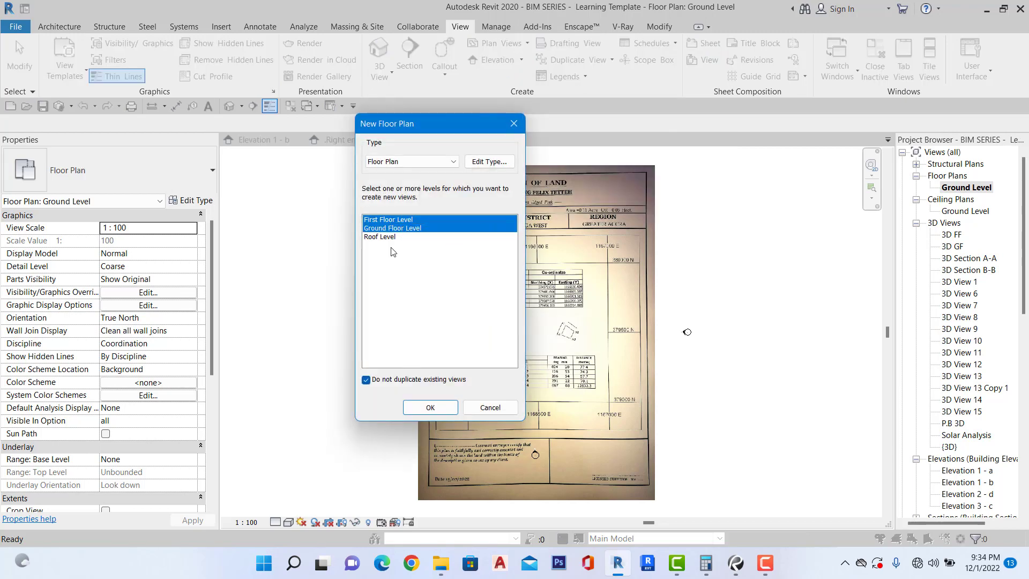
shift+click(384, 247)
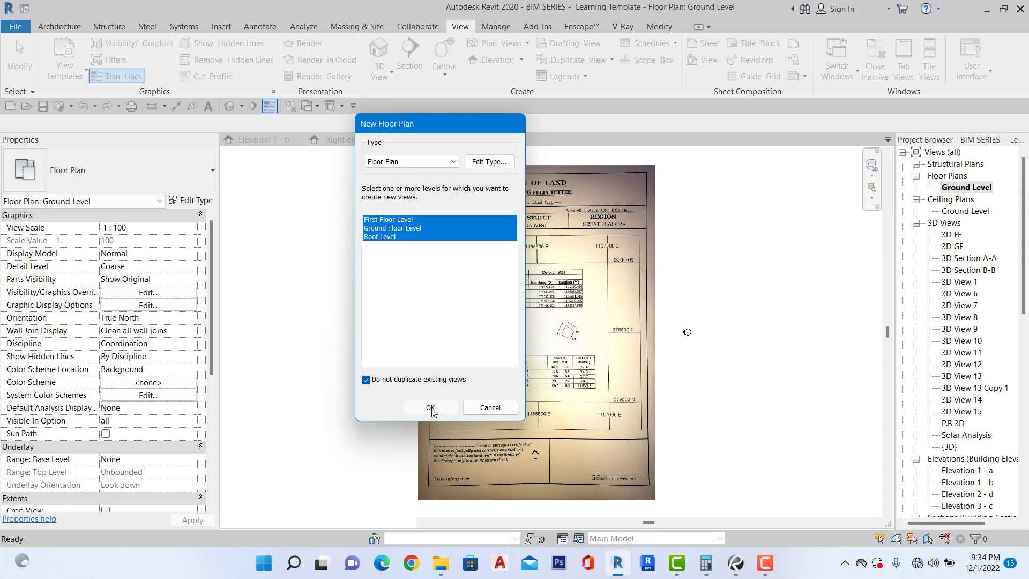
click(431, 408)
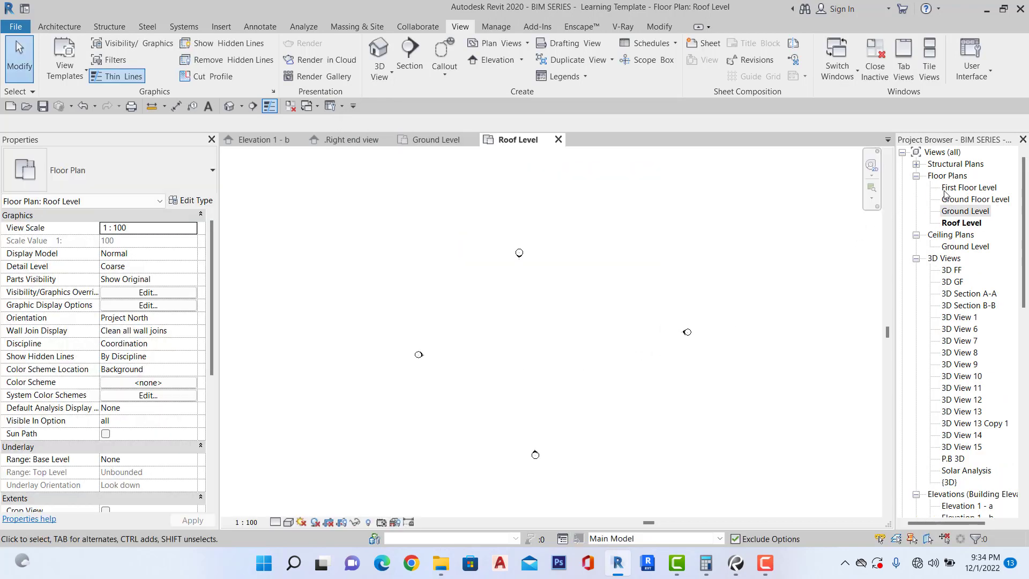
In the Ground Level floor plan, draw a vertical thin detail line about 4600 long upward from plot corner A3 on the survey plan.
double_click(965, 211)
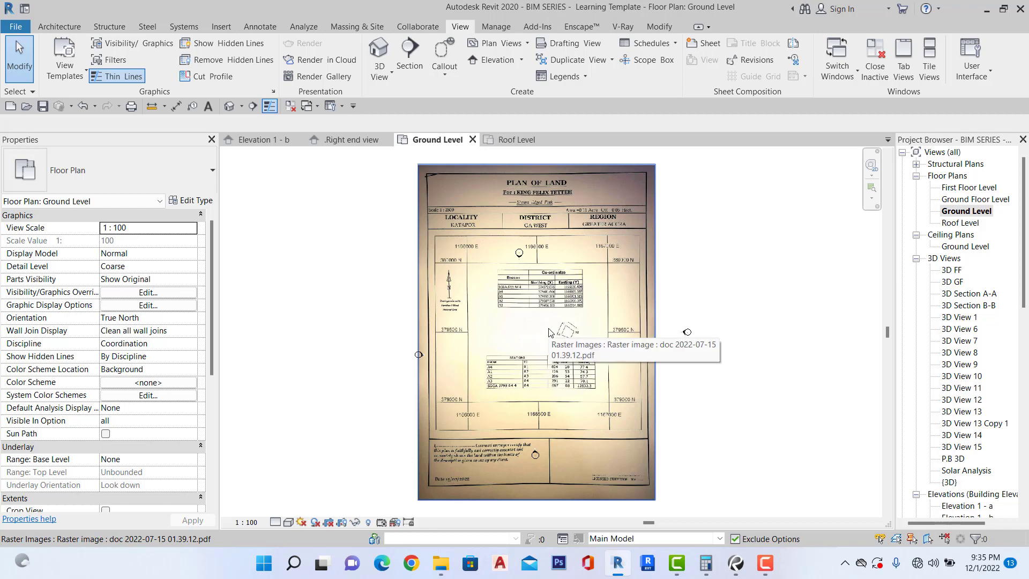
scroll(575, 332, up, 5)
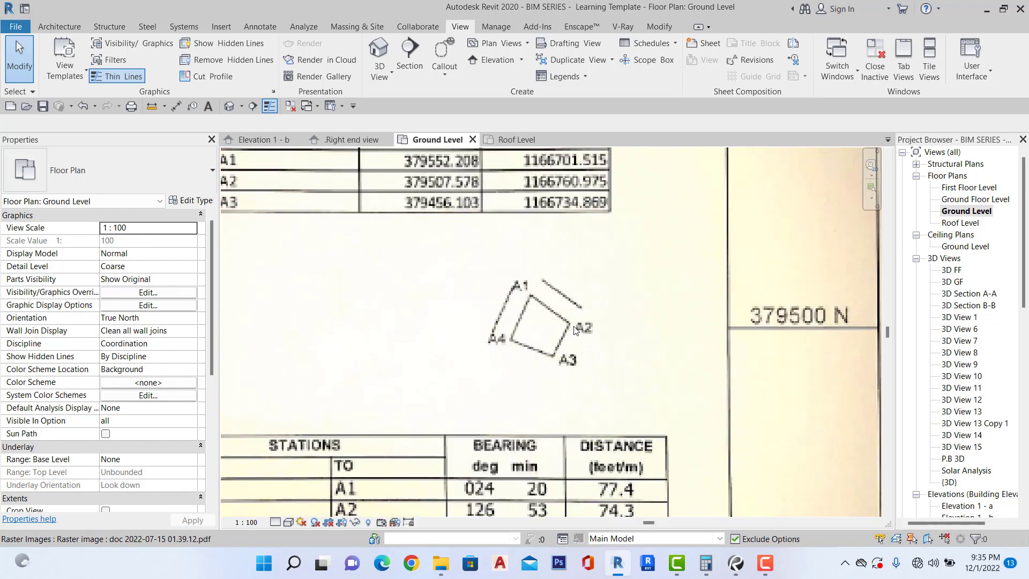
scroll(557, 343, down, 4)
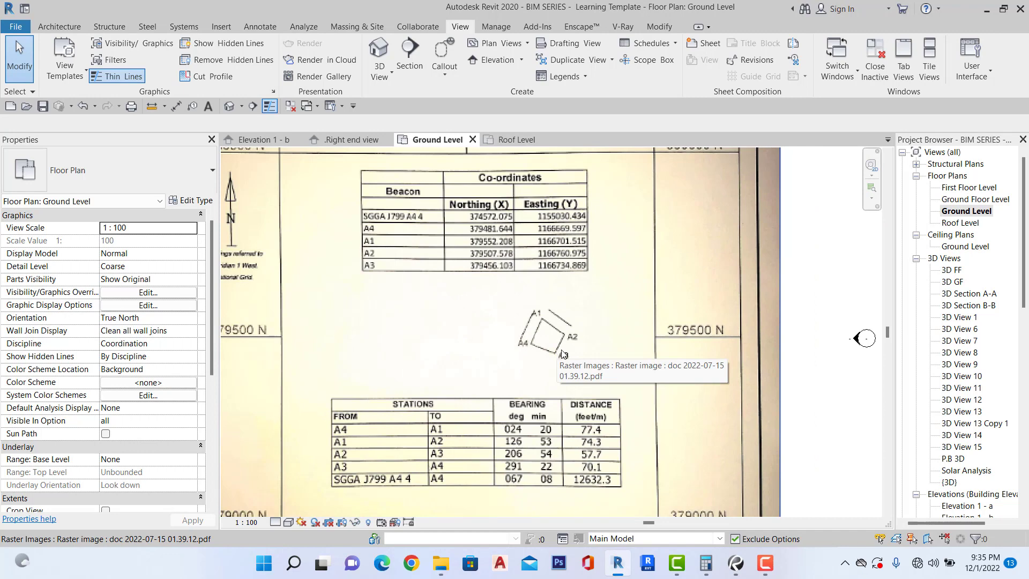
click(244, 27)
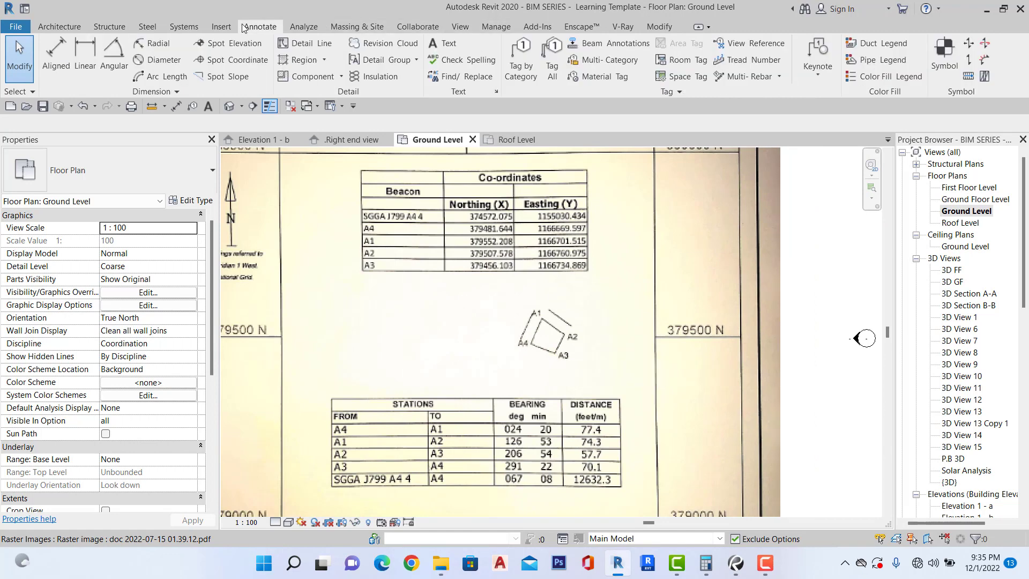
click(304, 43)
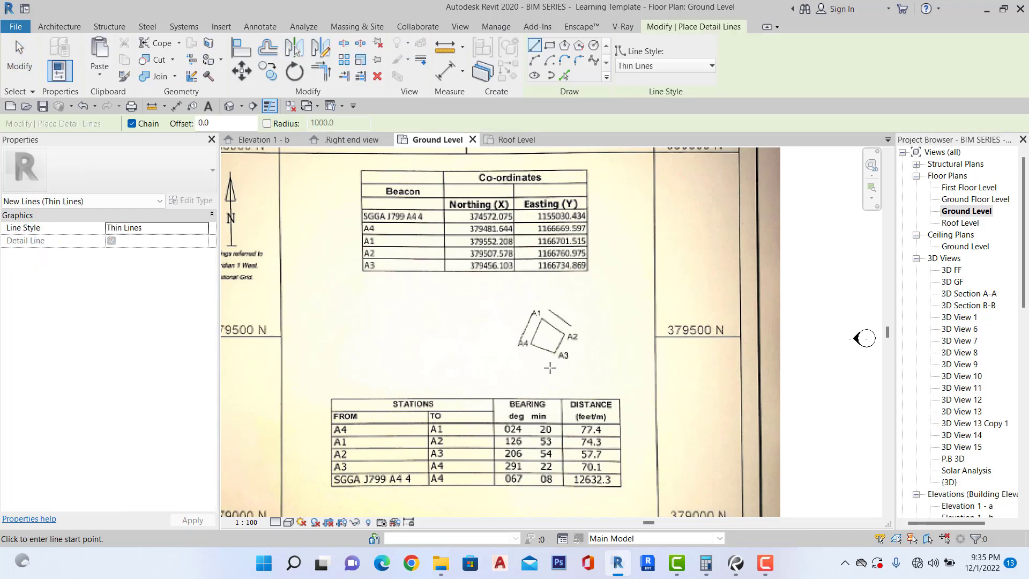
scroll(550, 365, up, 2)
scroll(559, 321, up, 3)
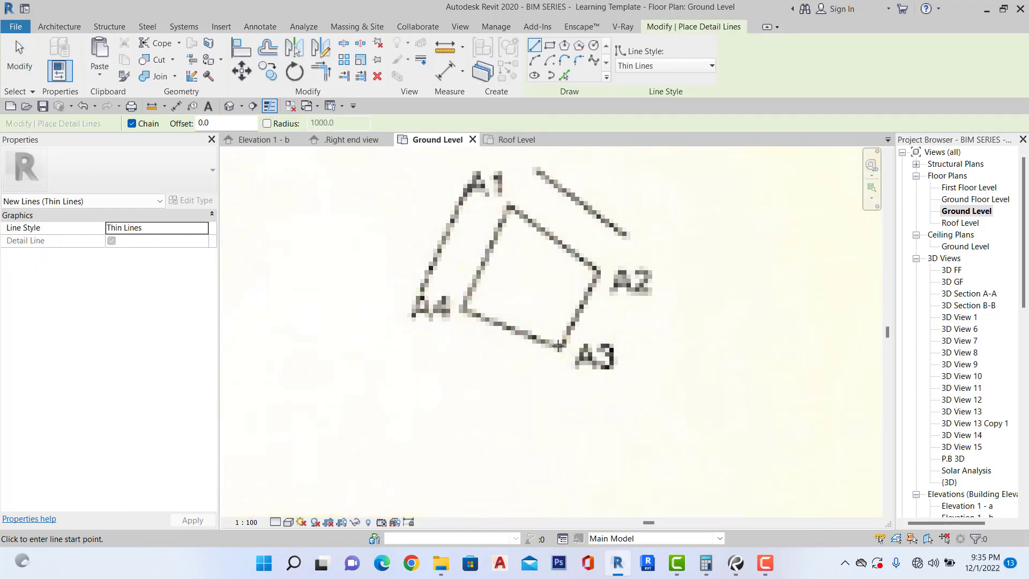
click(558, 348)
scroll(558, 373, down, 3)
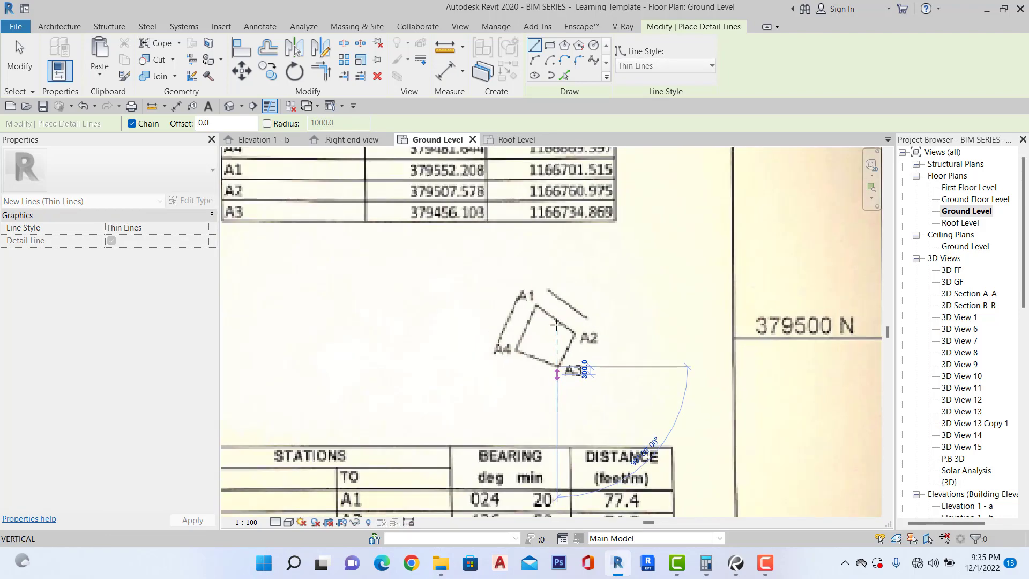
scroll(552, 306, down, 1)
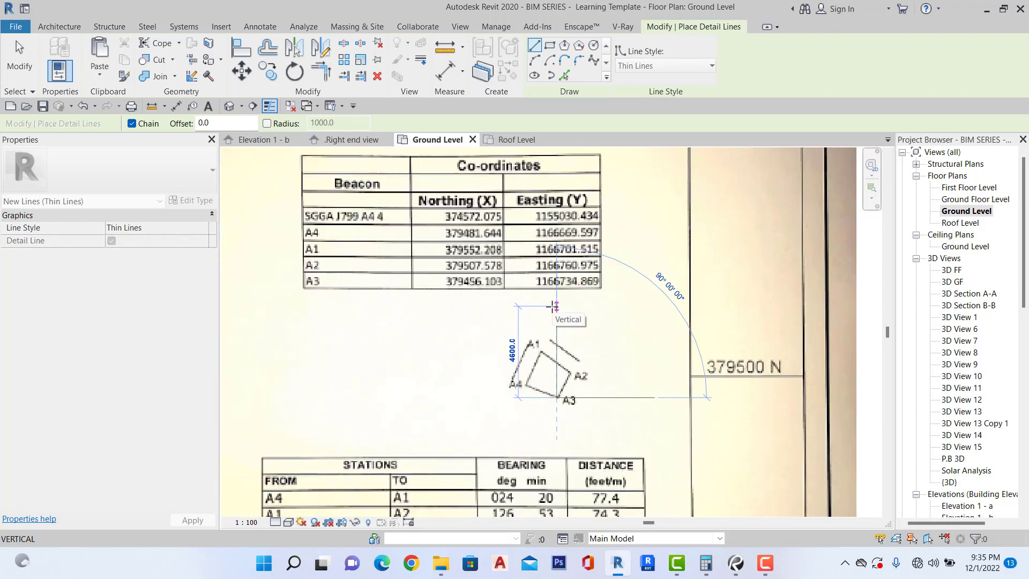
click(552, 306)
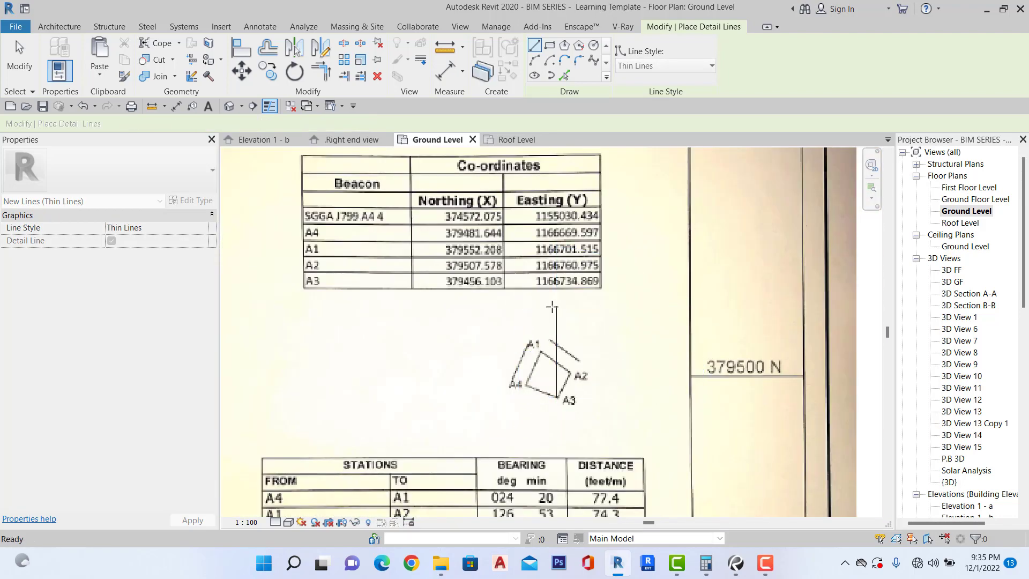
key(Escape)
key(Escape)
Extend the vertical detail line downward past corner A3 to a total length of about 7400, and deselect it.
scroll(557, 316, down, 5)
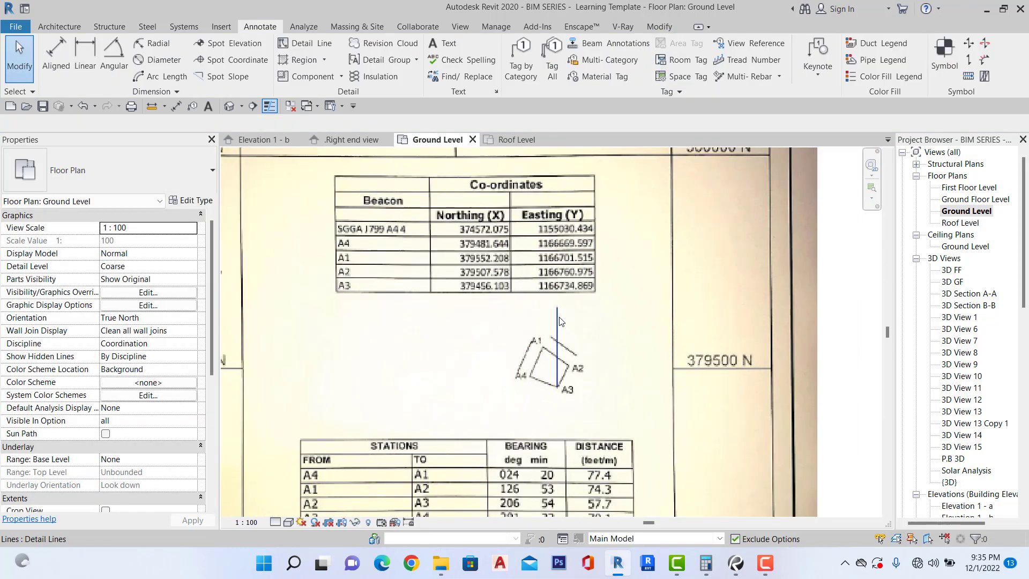
scroll(692, 338, up, 1)
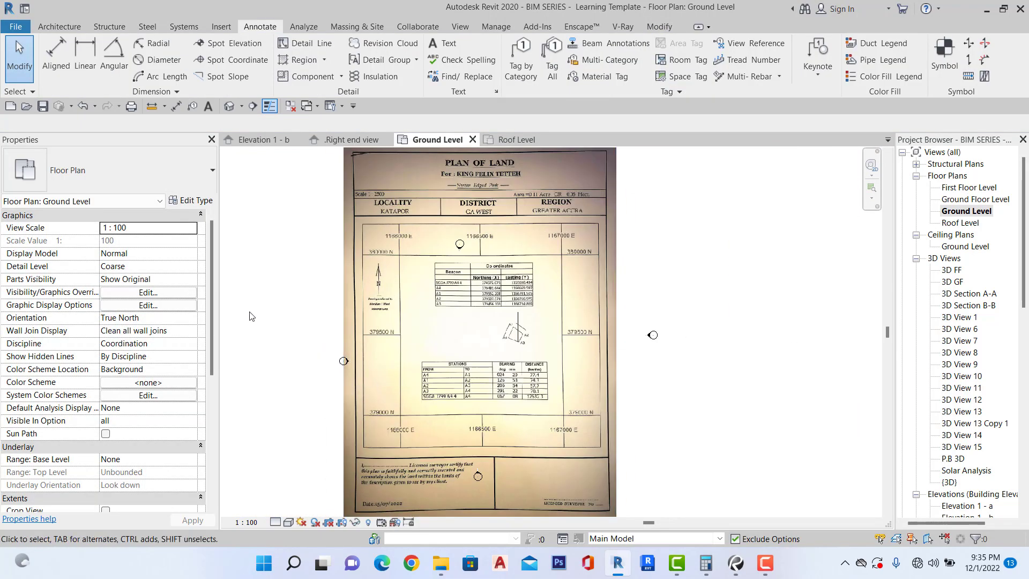
scroll(662, 348, down, 1)
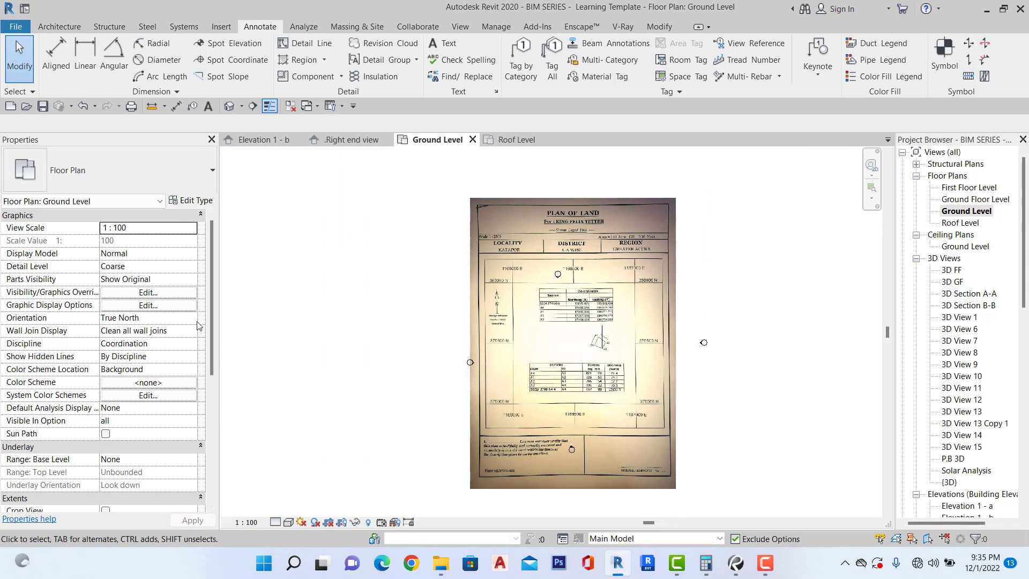
scroll(600, 343, up, 3)
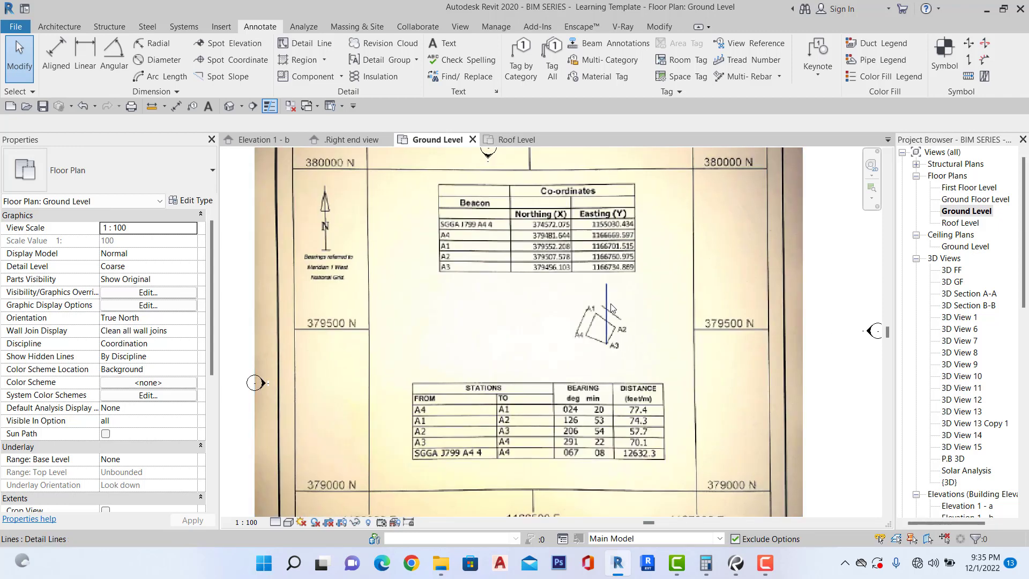
click(611, 308)
drag(606, 344, 606, 380)
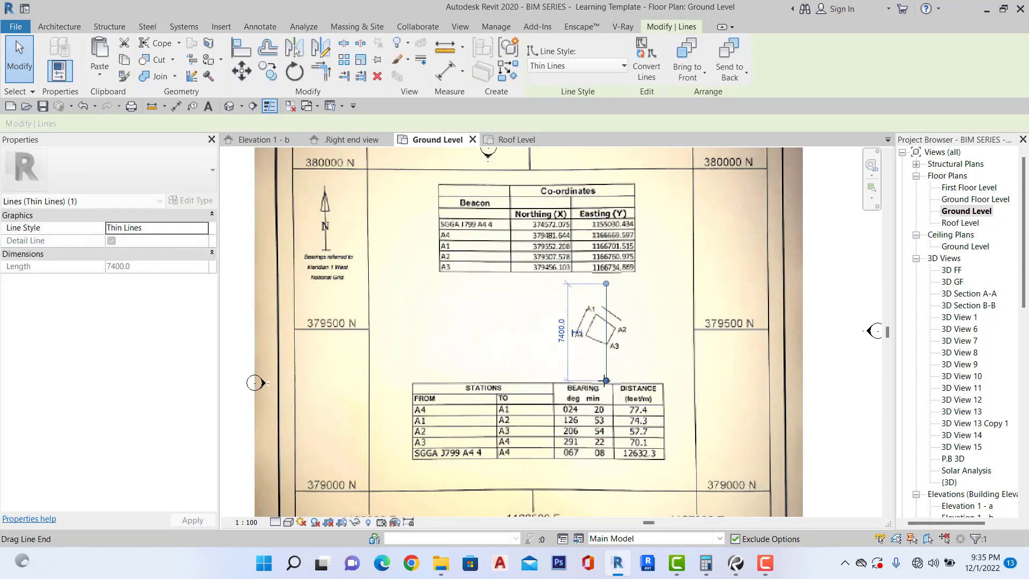
scroll(606, 338, up, 2)
scroll(606, 337, down, 3)
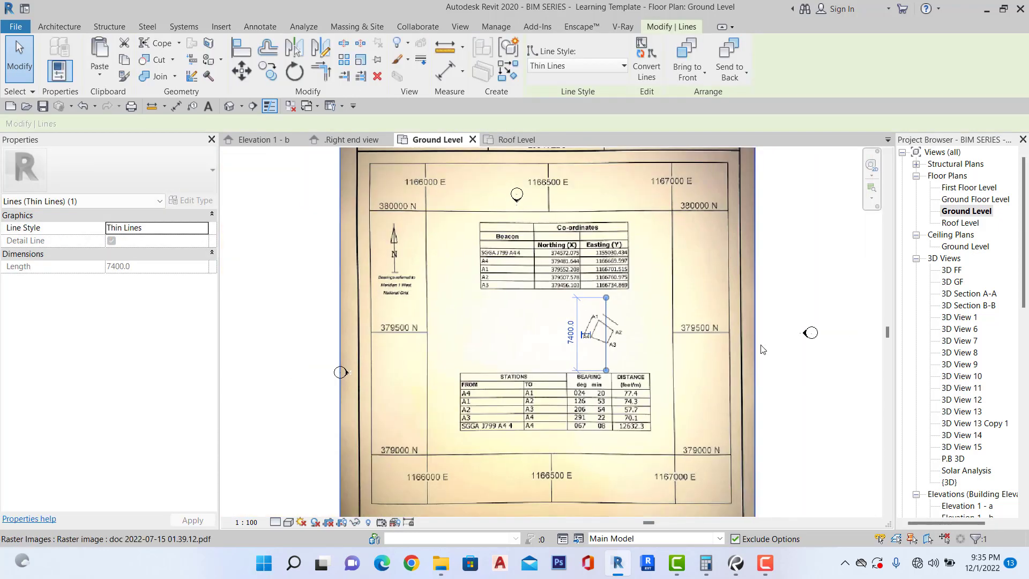
click(797, 348)
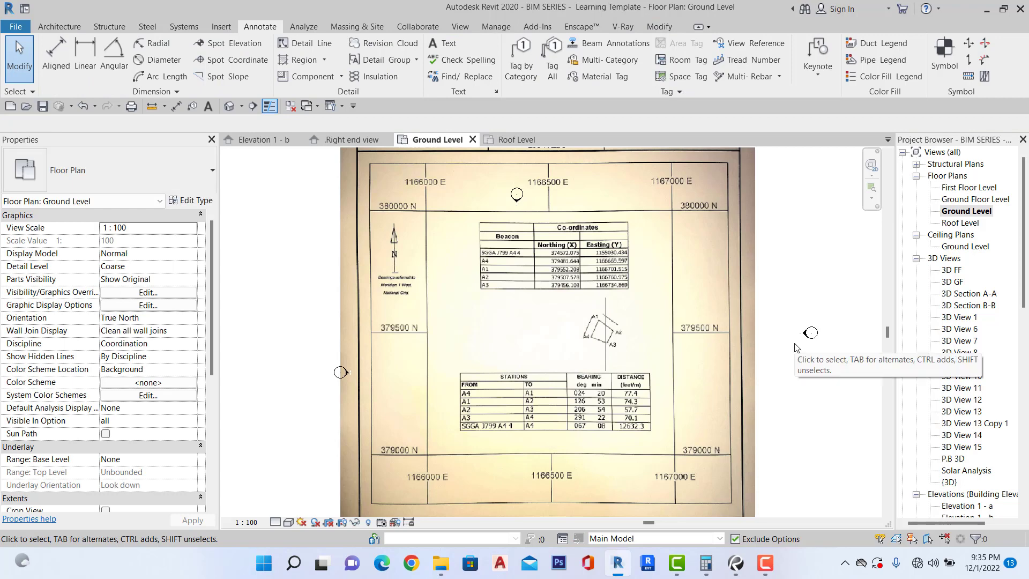
Draw a horizontal thin detail line about 2400 long from plot corner A3 toward the east.
click(307, 45)
scroll(605, 341, up, 6)
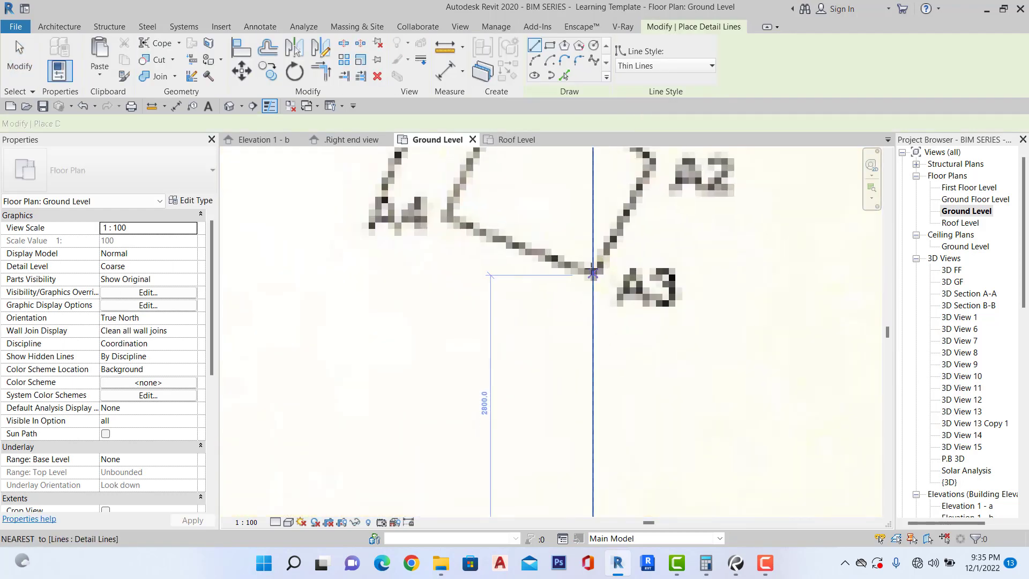
click(592, 274)
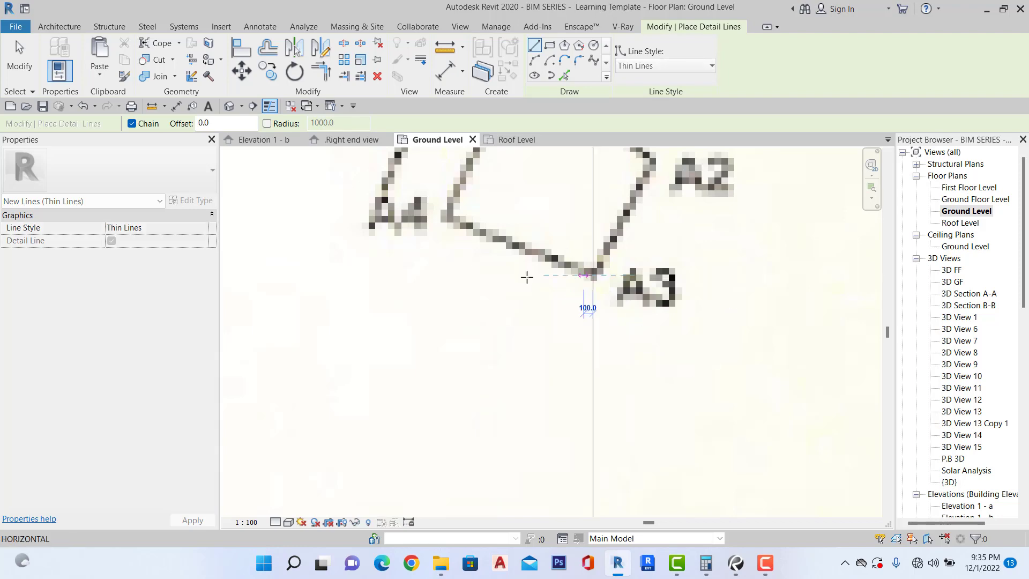
scroll(527, 277, down, 2)
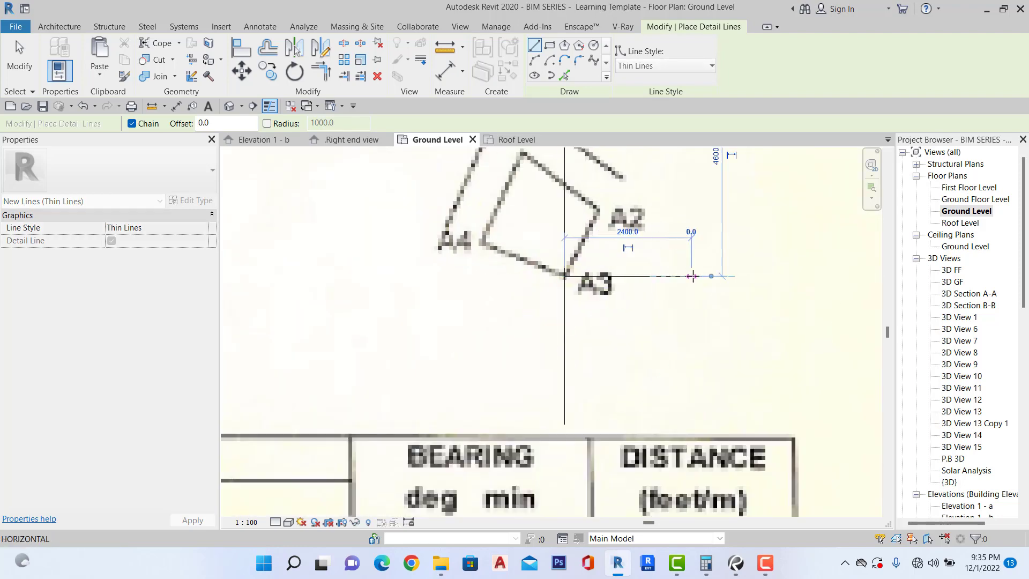
click(693, 276)
key(Escape)
Draw an inclined detail line about 2100 long from corner A3 along the A3–A2 boundary, about 29° from the vertical line, and finish drawing.
scroll(685, 304, down, 2)
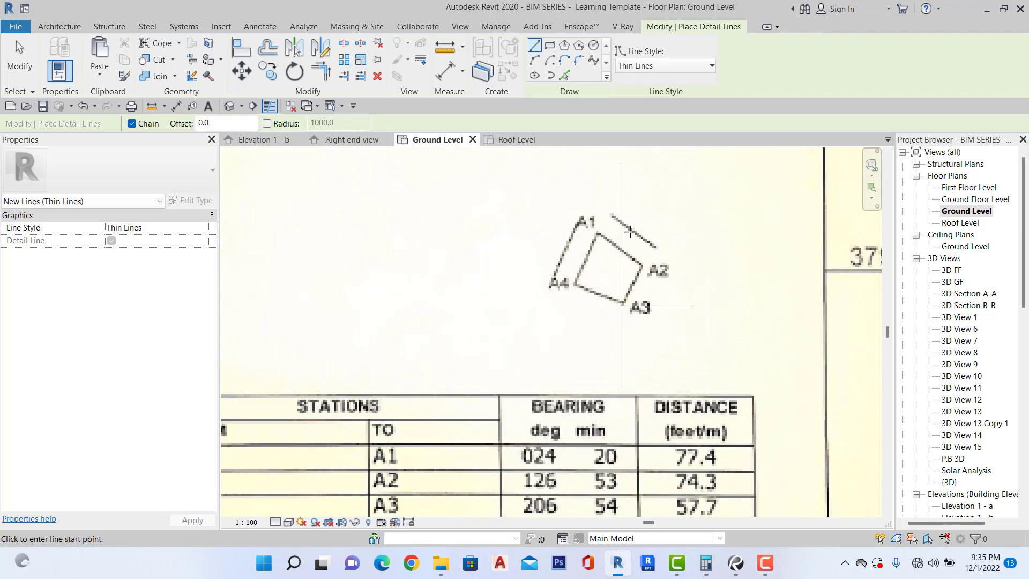
scroll(630, 231, up, 2)
click(592, 359)
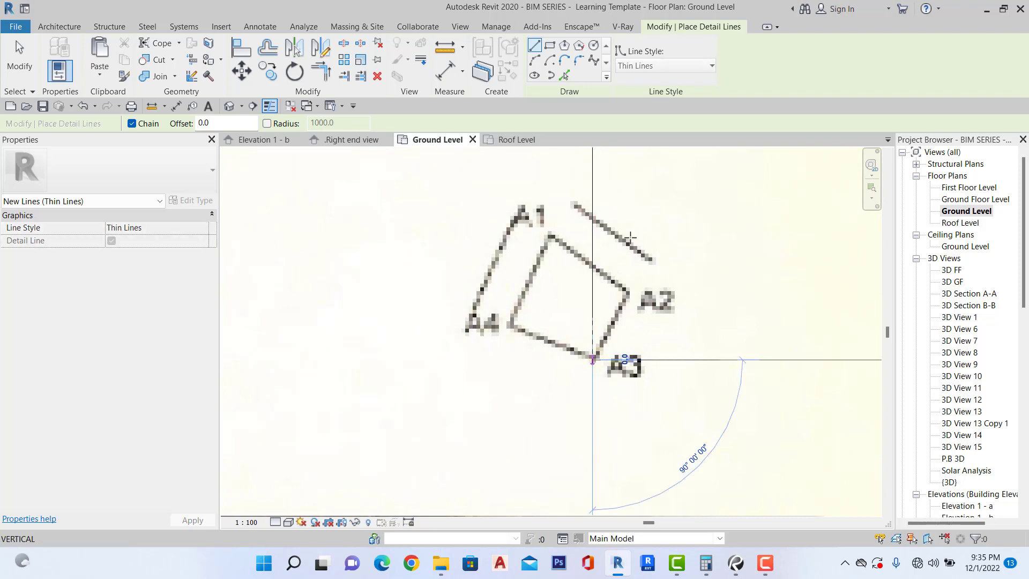
scroll(629, 234, up, 2)
click(657, 282)
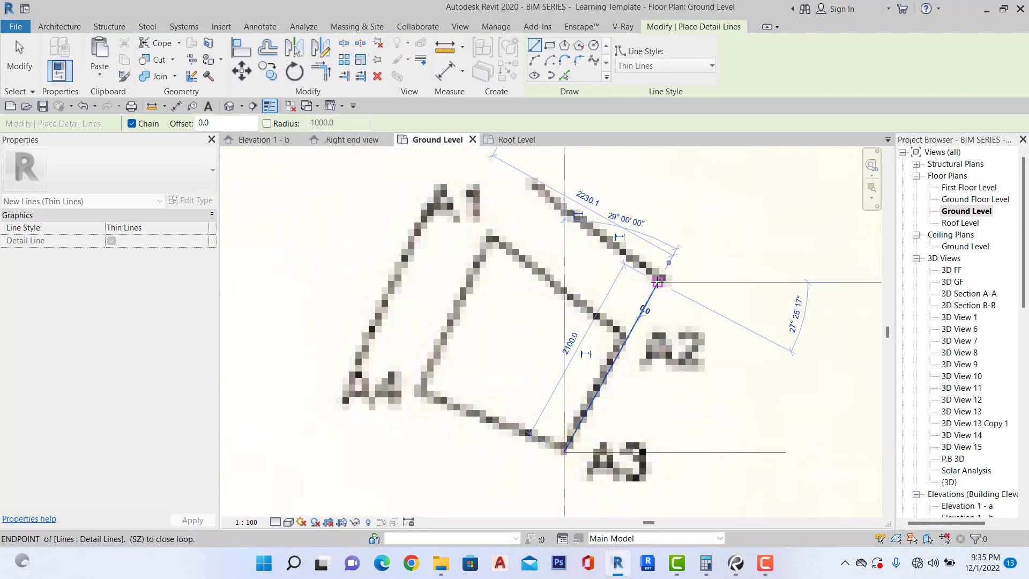
scroll(657, 282, down, 2)
key(Escape)
key(Escape)
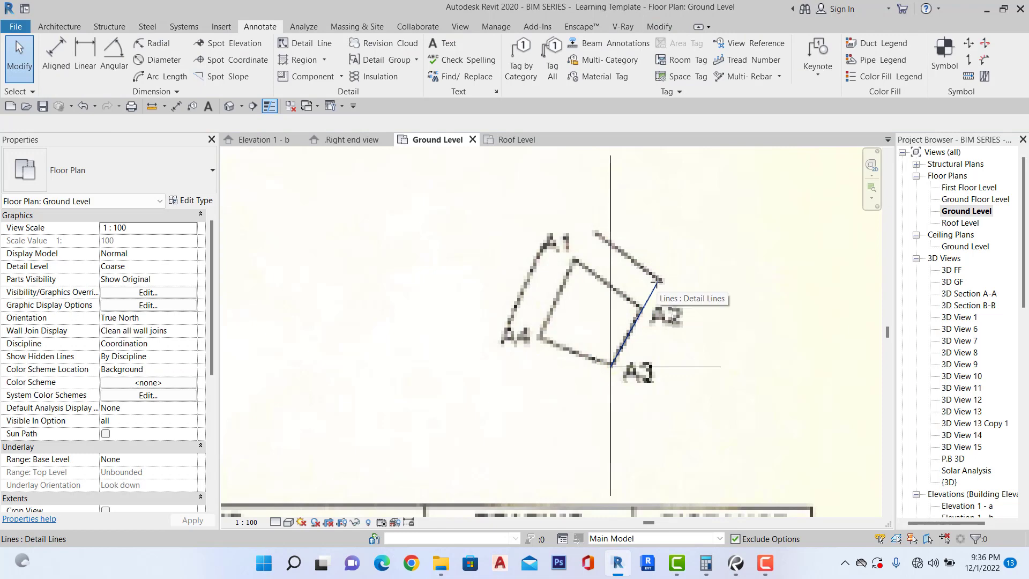
Examine the reference lines at corner A3 against the plot boundary, the north arrow and the bearing table of the survey plan.
scroll(648, 289, down, 2)
scroll(639, 321, down, 2)
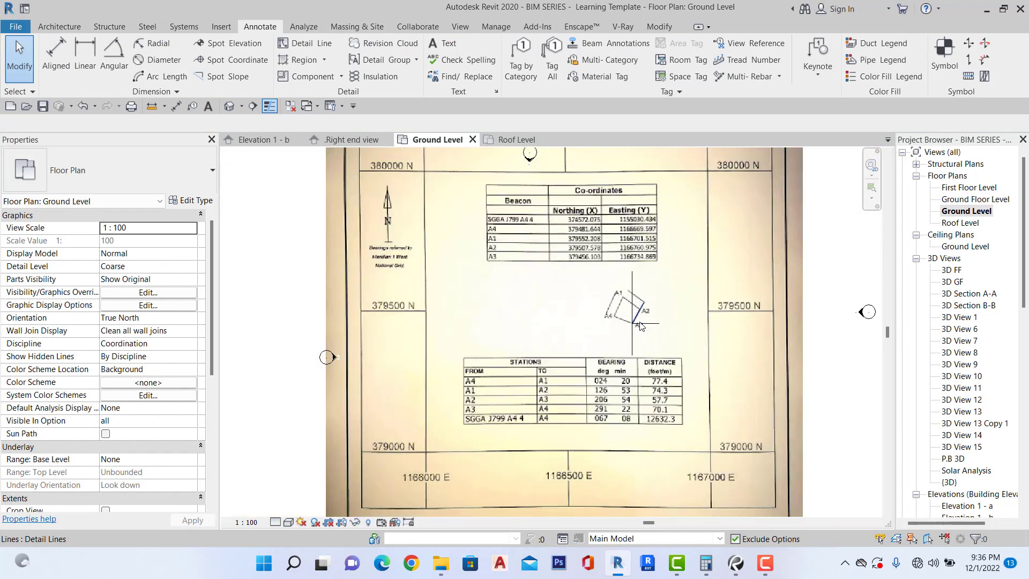
scroll(642, 324, up, 3)
scroll(647, 319, down, 3)
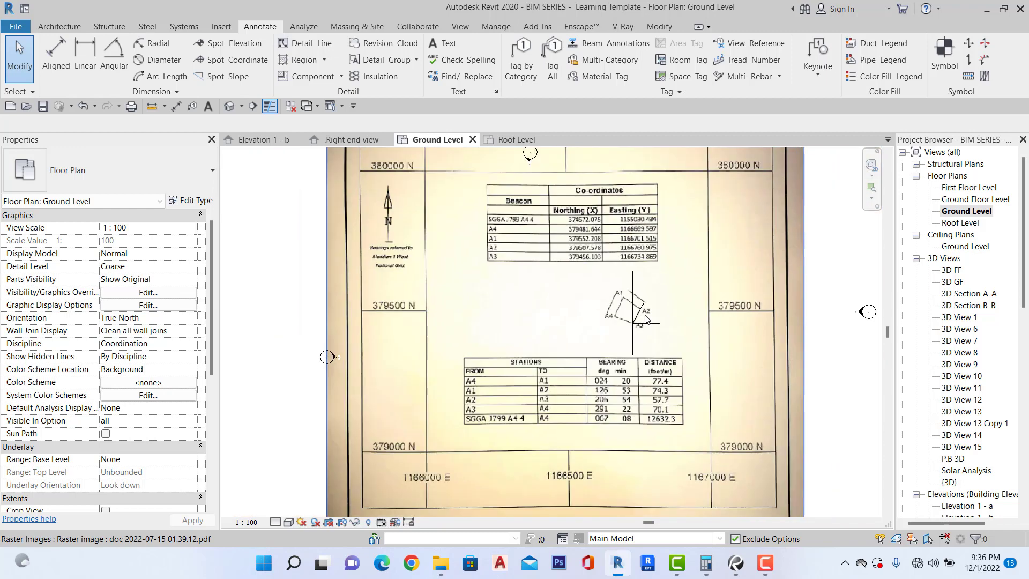
scroll(645, 321, down, 2)
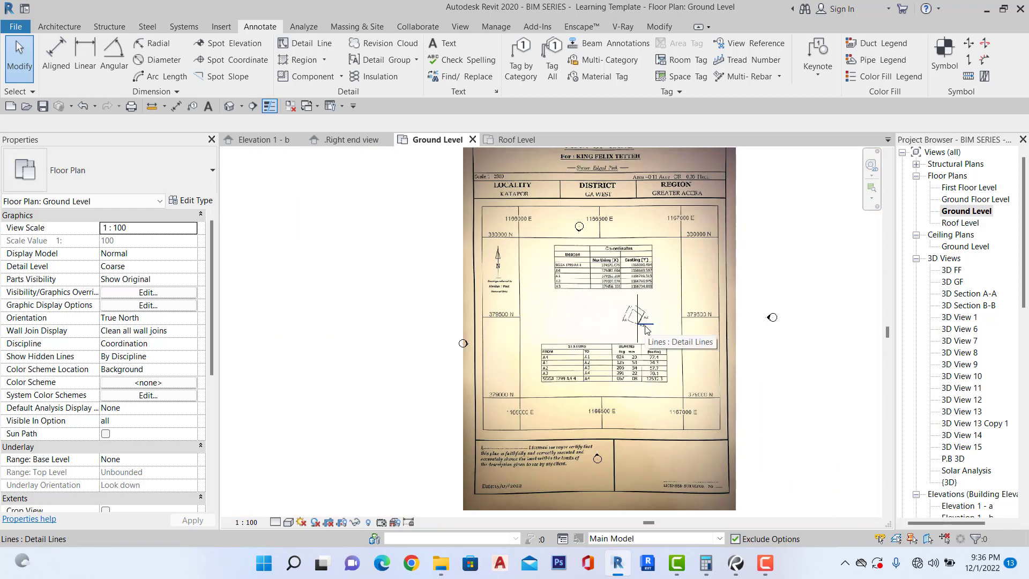
scroll(646, 329, up, 4)
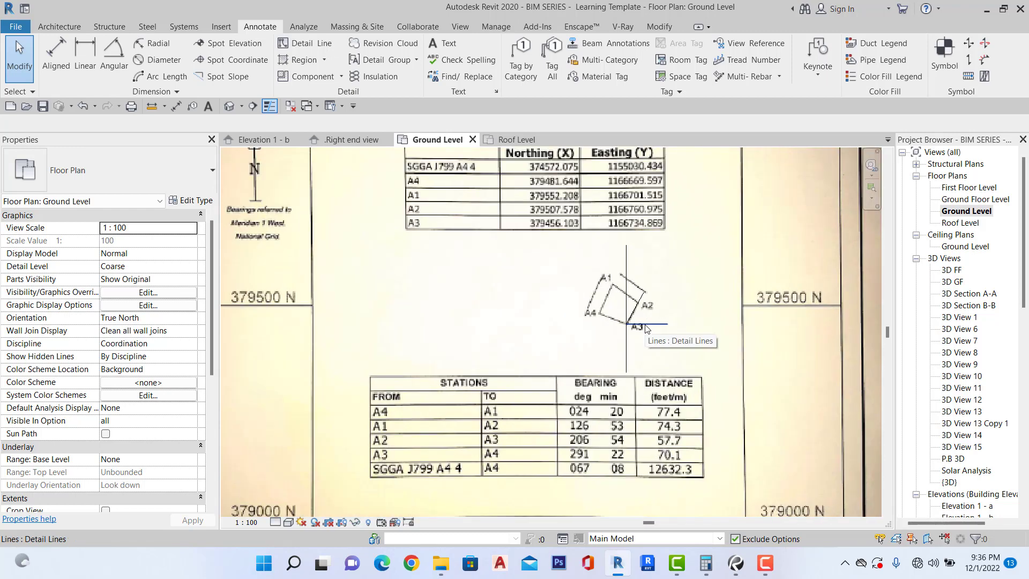
scroll(646, 328, up, 2)
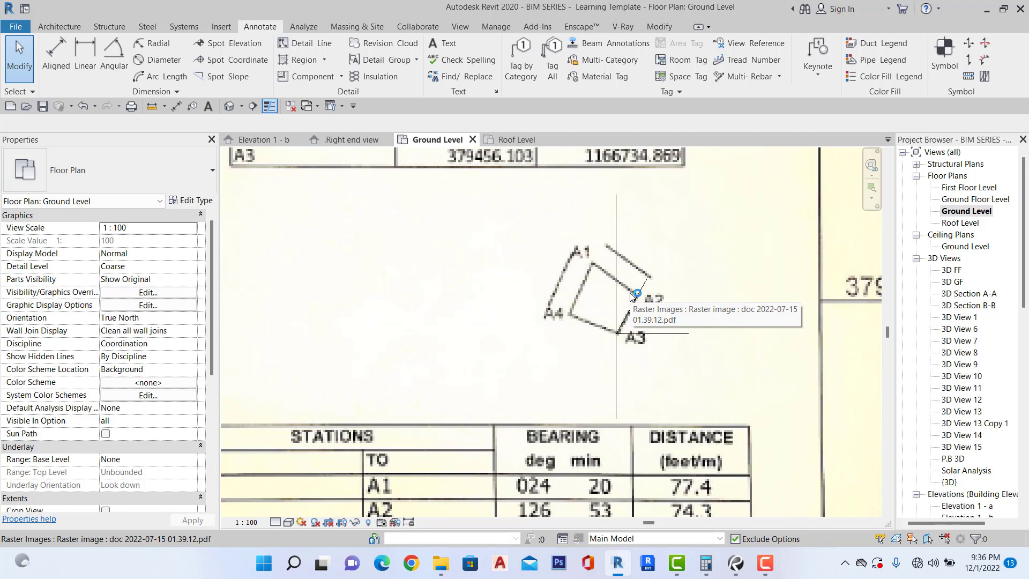
scroll(632, 289, up, 2)
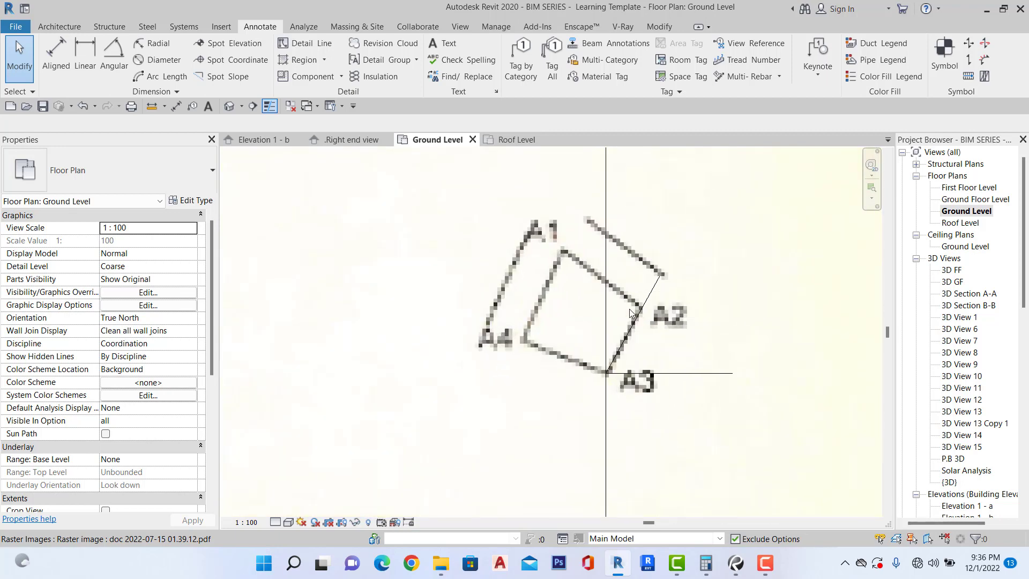
scroll(627, 312, down, 3)
scroll(610, 308, up, 3)
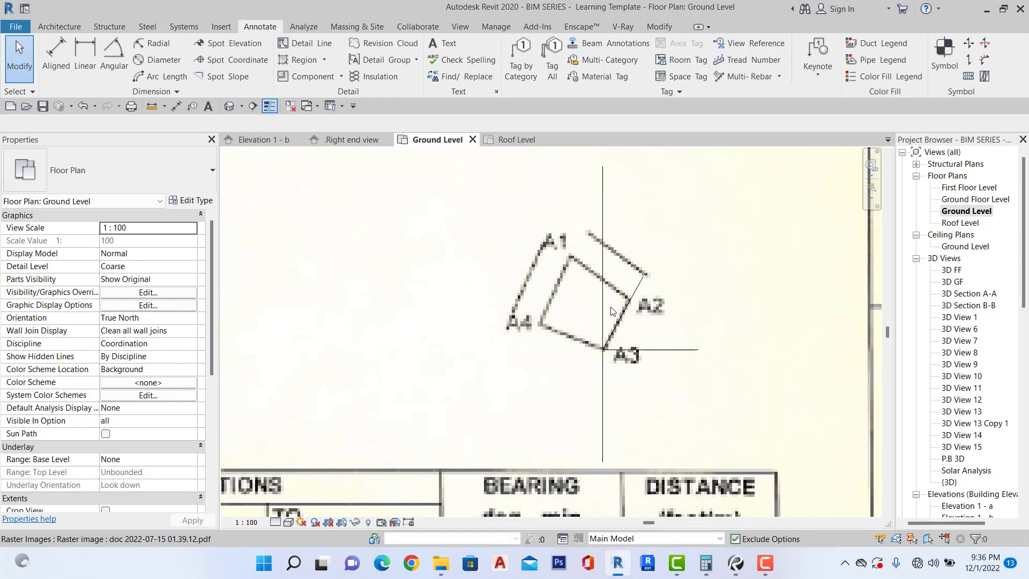
scroll(611, 311, down, 2)
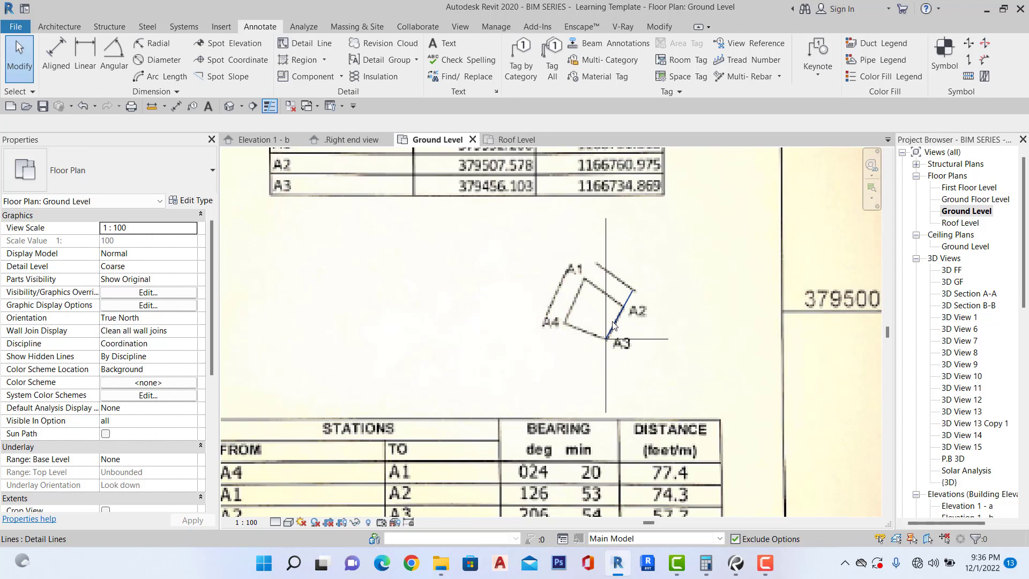
scroll(613, 320, up, 4)
scroll(629, 262, up, 2)
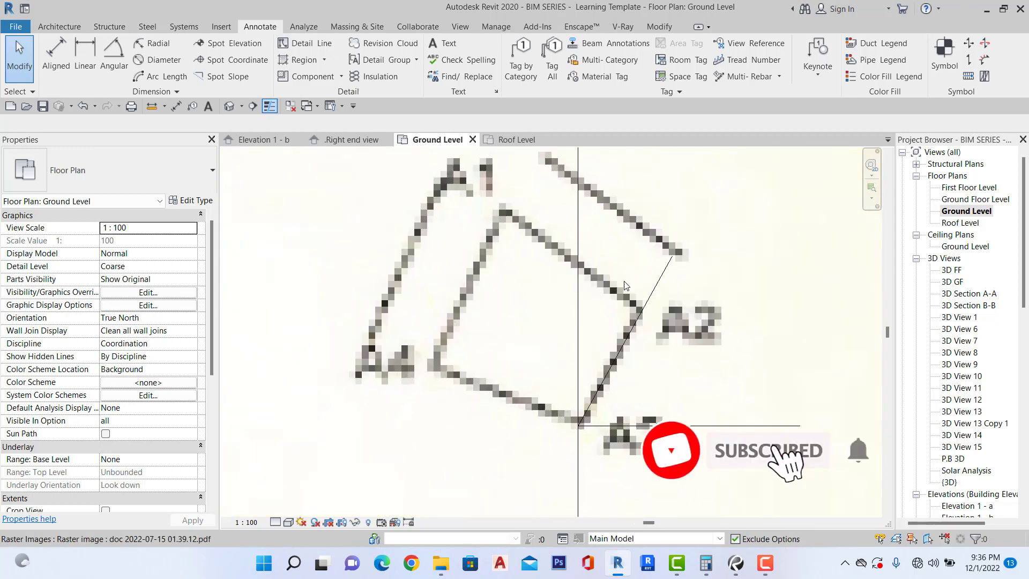
scroll(618, 299, down, 4)
scroll(619, 301, down, 5)
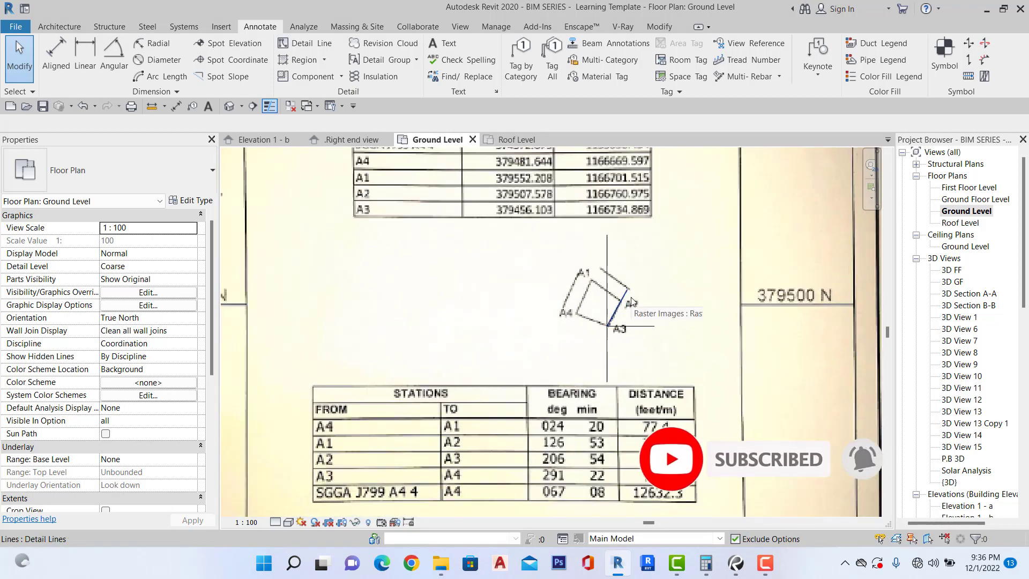
scroll(631, 300, up, 4)
scroll(589, 327, down, 3)
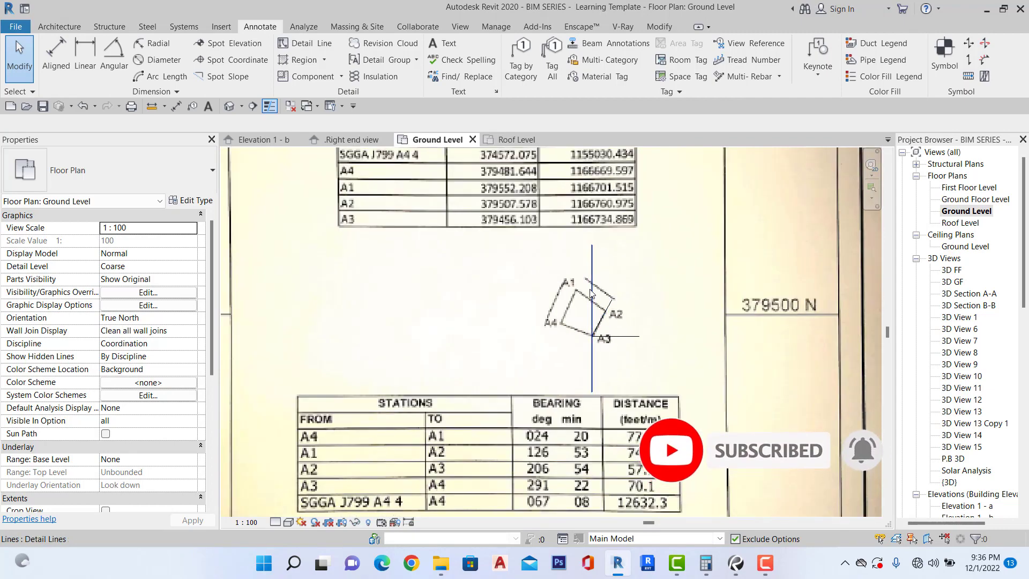
click(591, 354)
scroll(588, 353, down, 3)
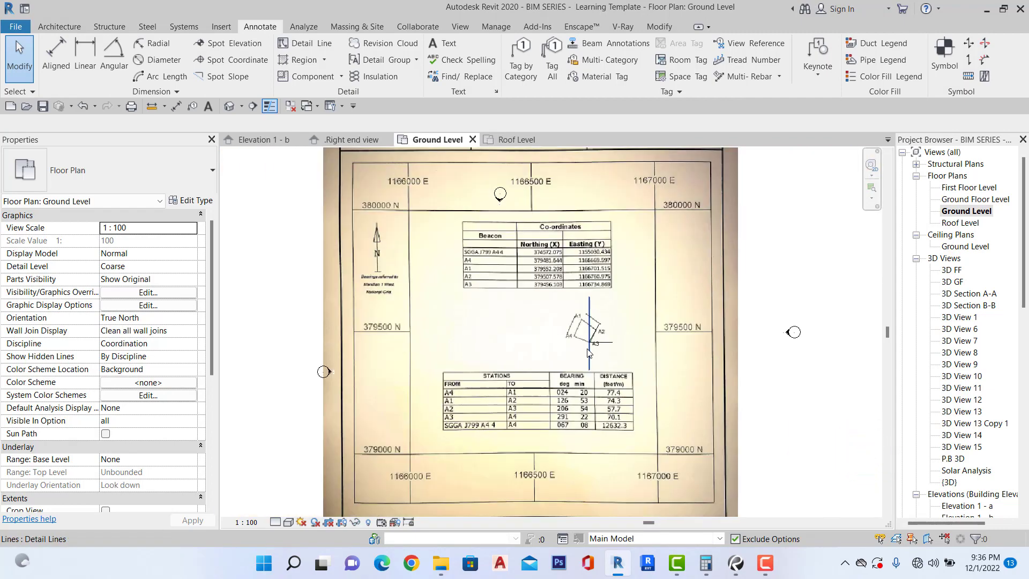
scroll(588, 354, down, 2)
scroll(589, 353, down, 2)
scroll(588, 350, up, 5)
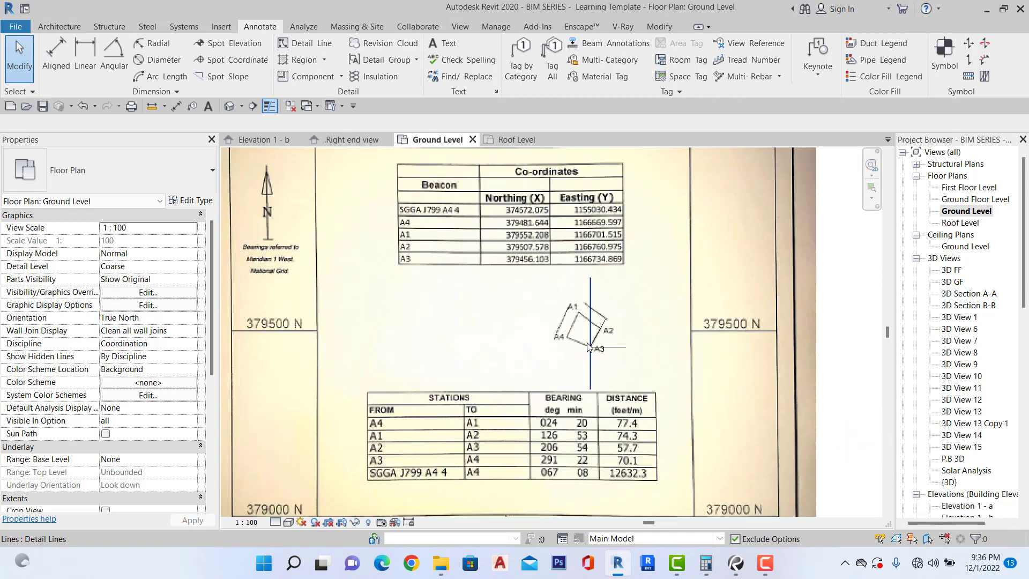
scroll(588, 348, down, 3)
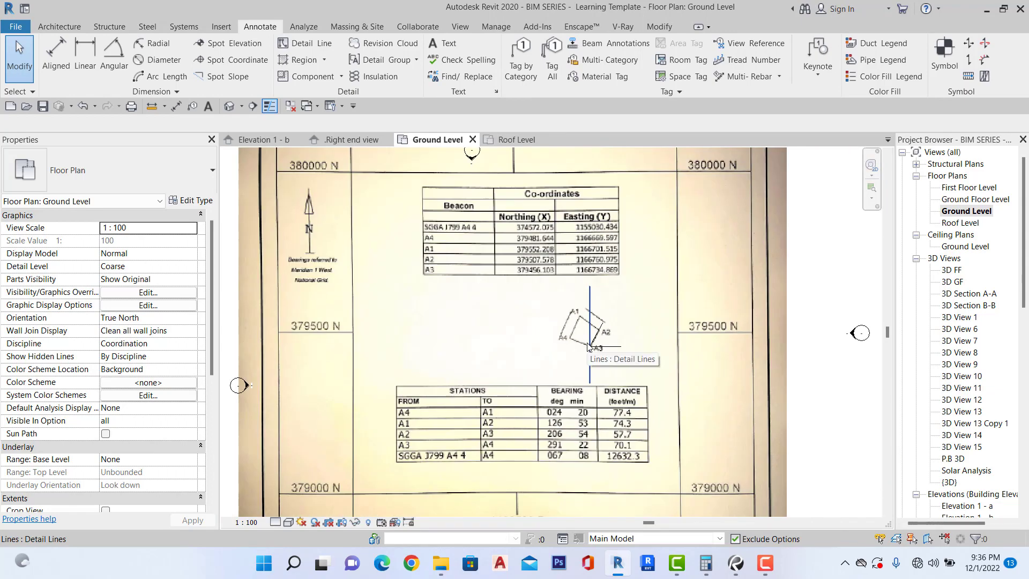
key(Escape)
scroll(584, 322, up, 4)
scroll(583, 322, down, 4)
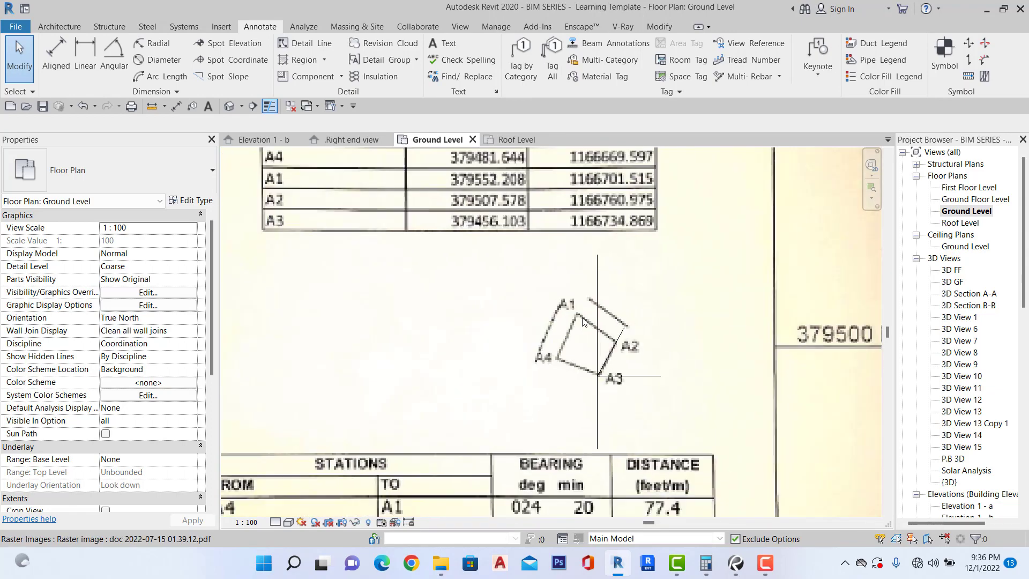
scroll(569, 312, up, 3)
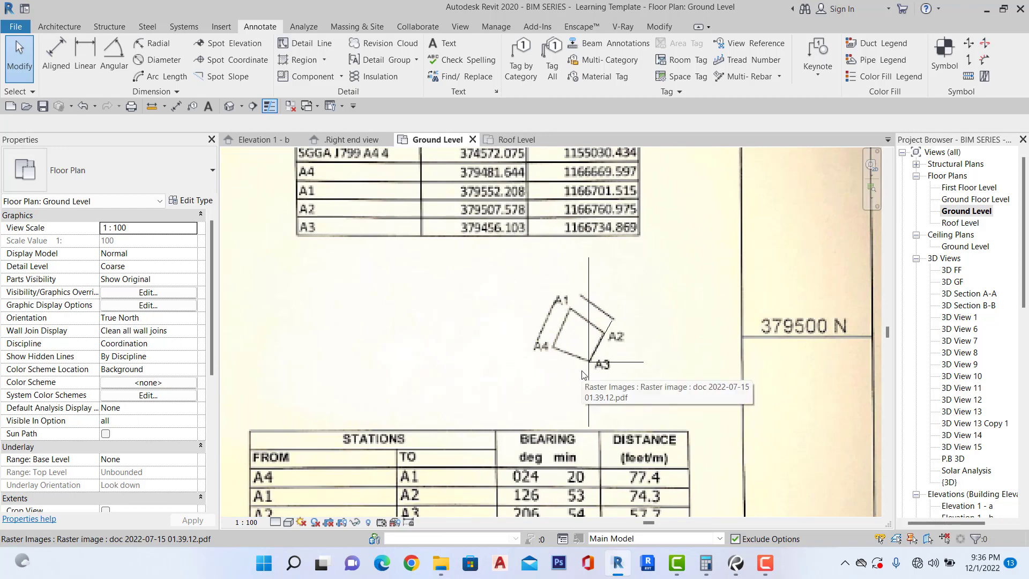
scroll(586, 370, down, 2)
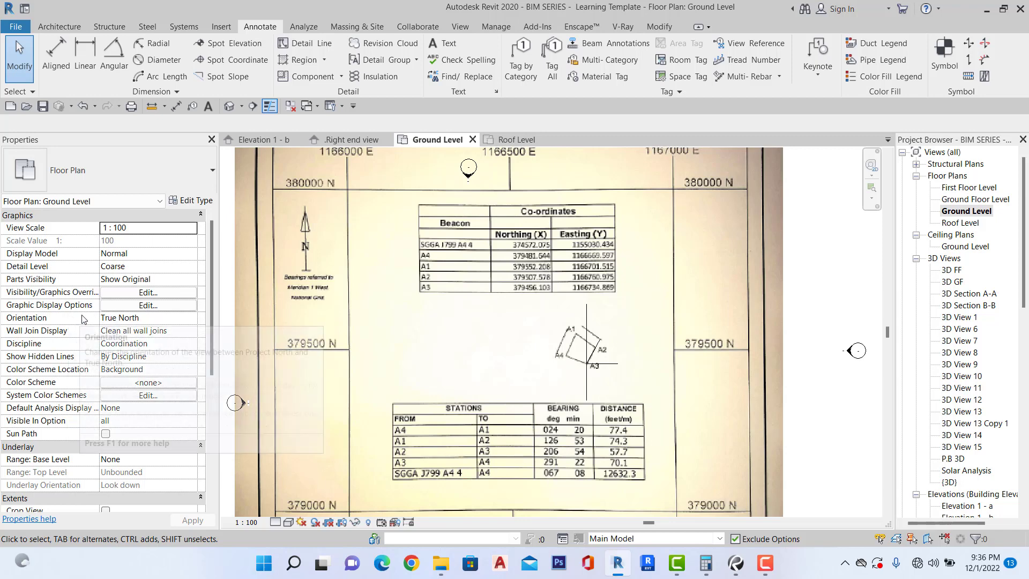
Review the available orientation options of the Ground Level floor plan view.
click(188, 320)
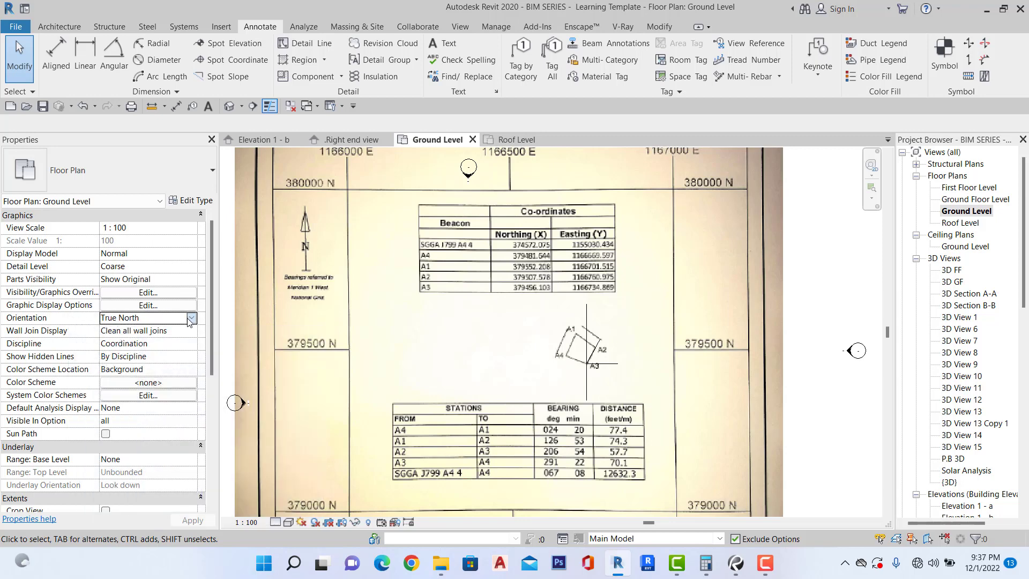
click(191, 317)
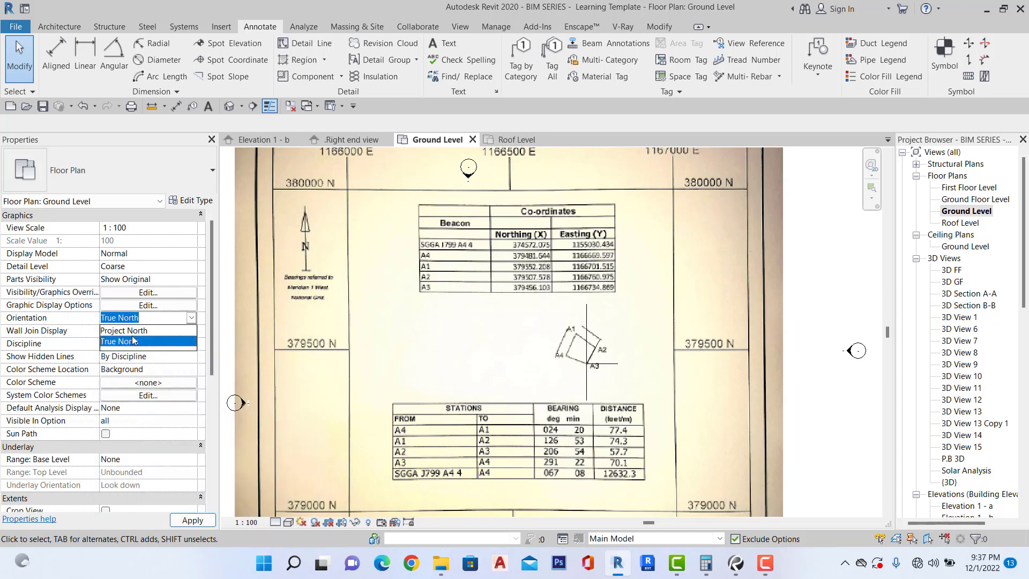
scroll(508, 338, up, 3)
click(517, 359)
scroll(547, 369, down, 4)
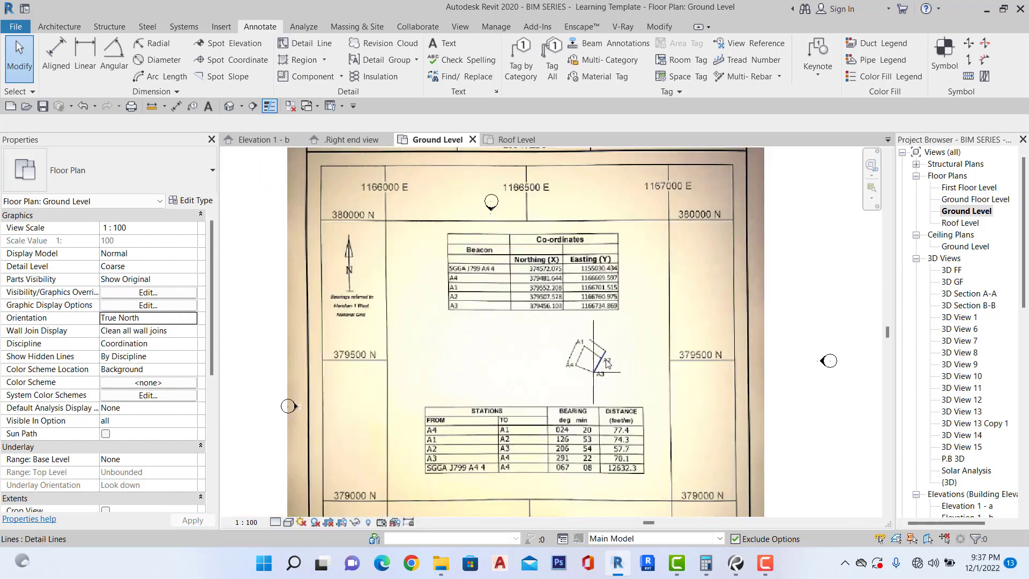
scroll(608, 364, up, 2)
scroll(606, 407, down, 2)
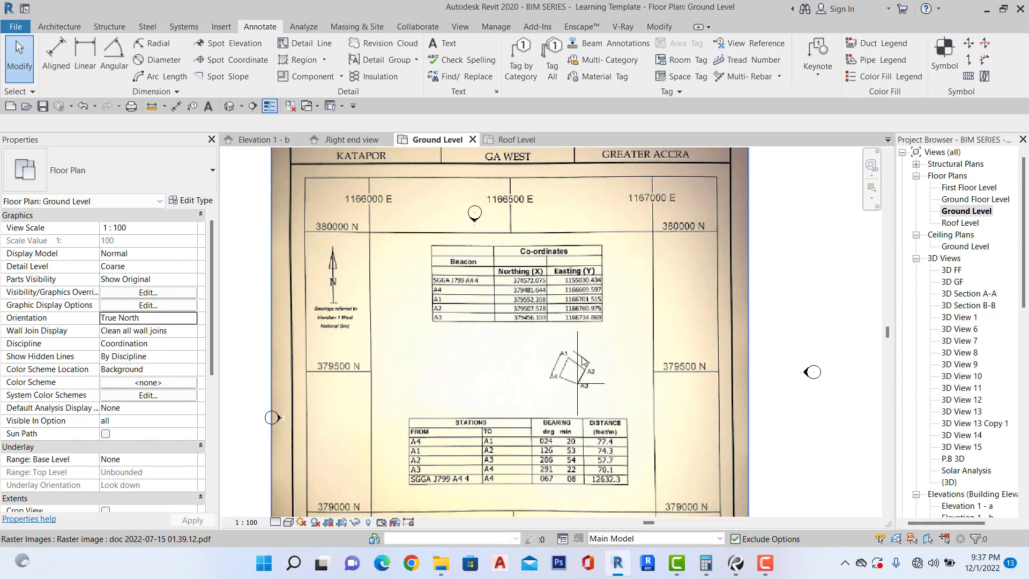
Add an angular dimension between the vertical detail line and the inclined A3–A2 line, with its arc above the plot.
scroll(582, 362, up, 5)
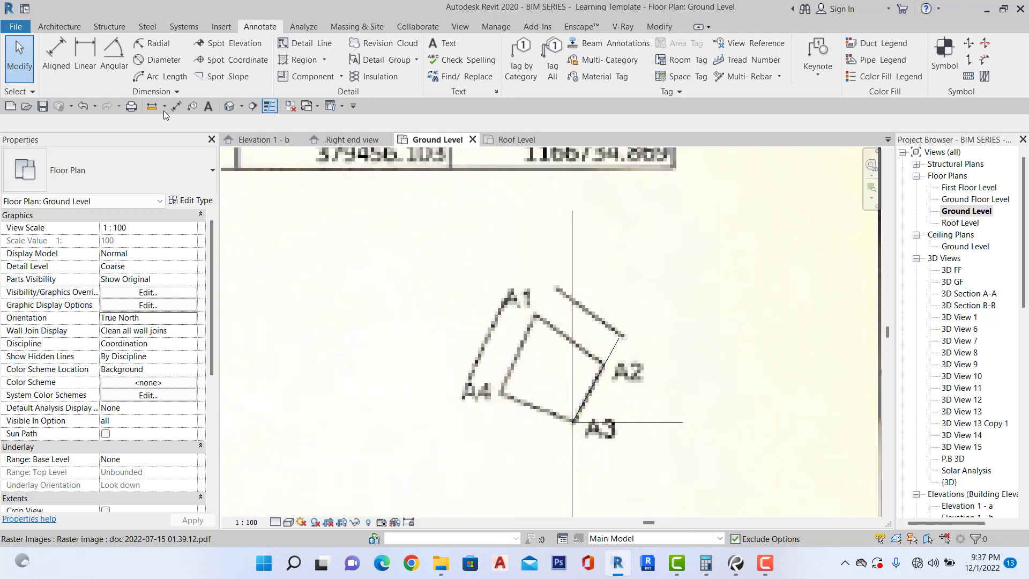
click(177, 106)
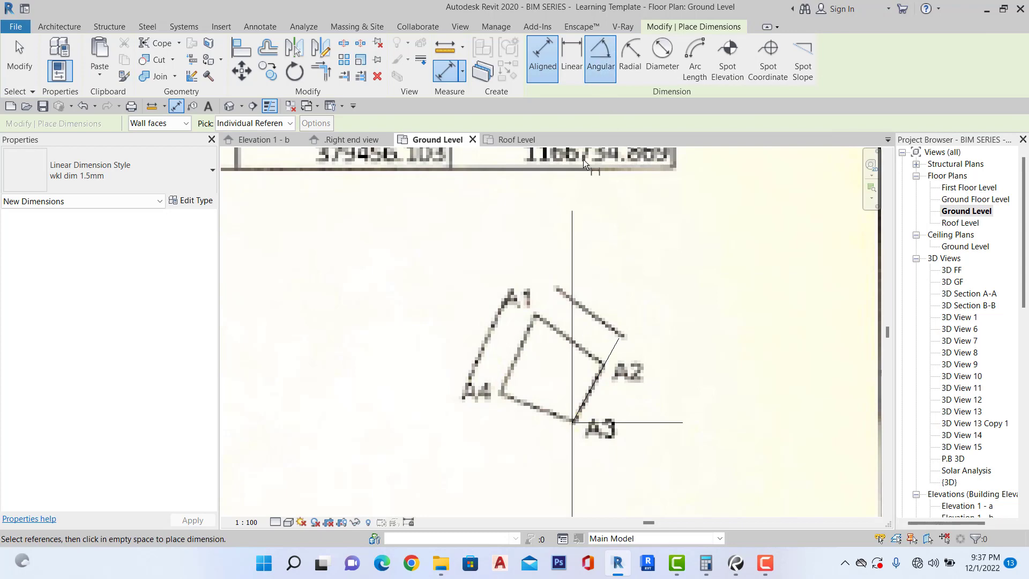
click(600, 56)
click(602, 375)
scroll(617, 370, down, 1)
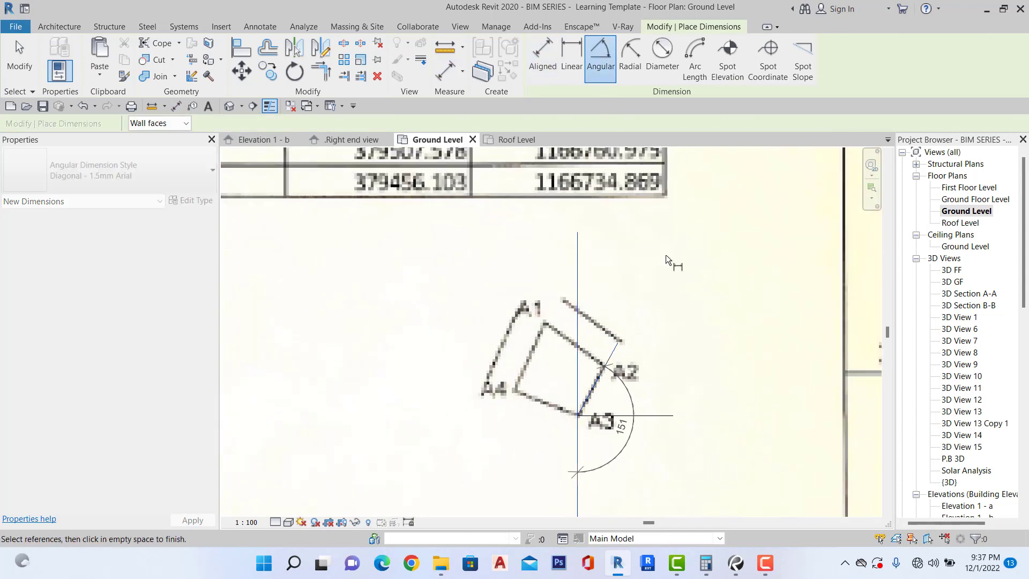
middle_drag(664, 258, 642, 301)
scroll(634, 308, up, 1)
scroll(591, 324, up, 1)
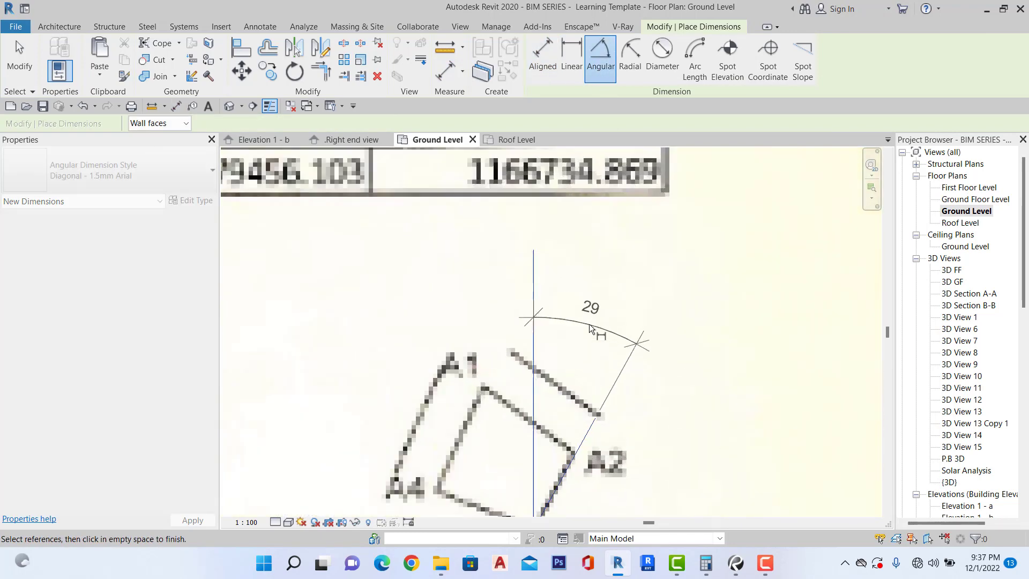
scroll(595, 312, down, 1)
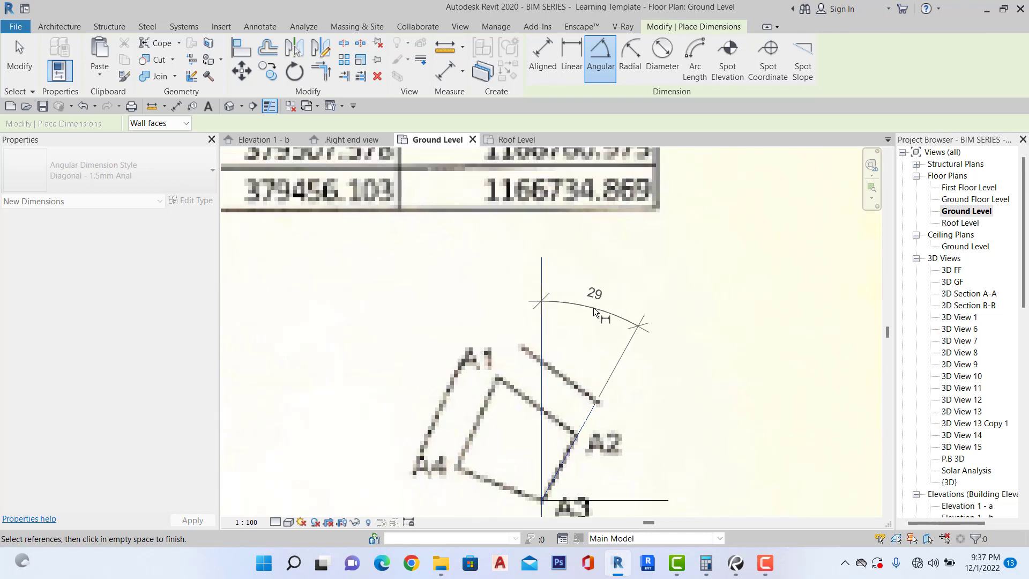
click(594, 311)
key(Escape)
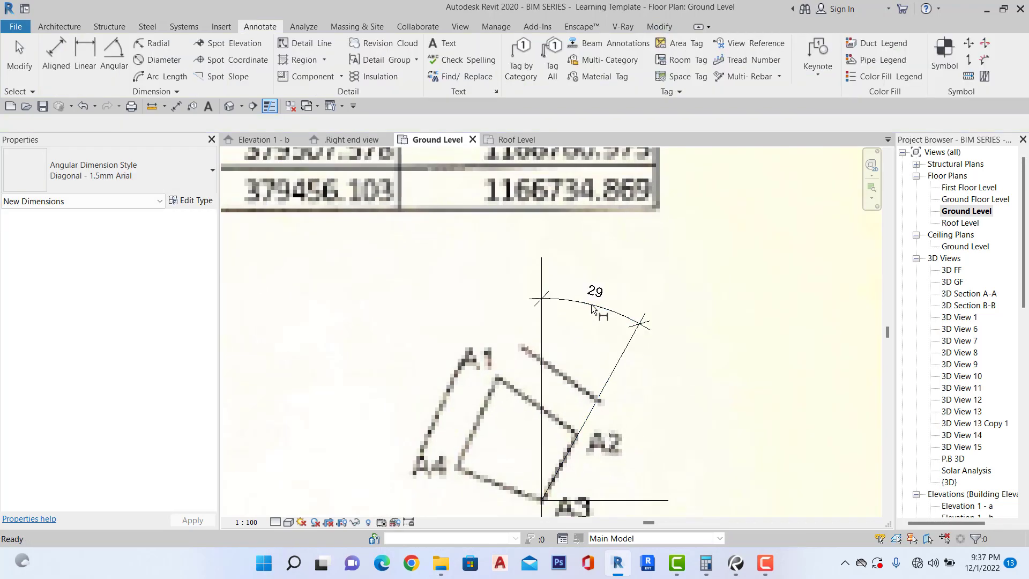
scroll(584, 349, down, 3)
scroll(568, 432, up, 2)
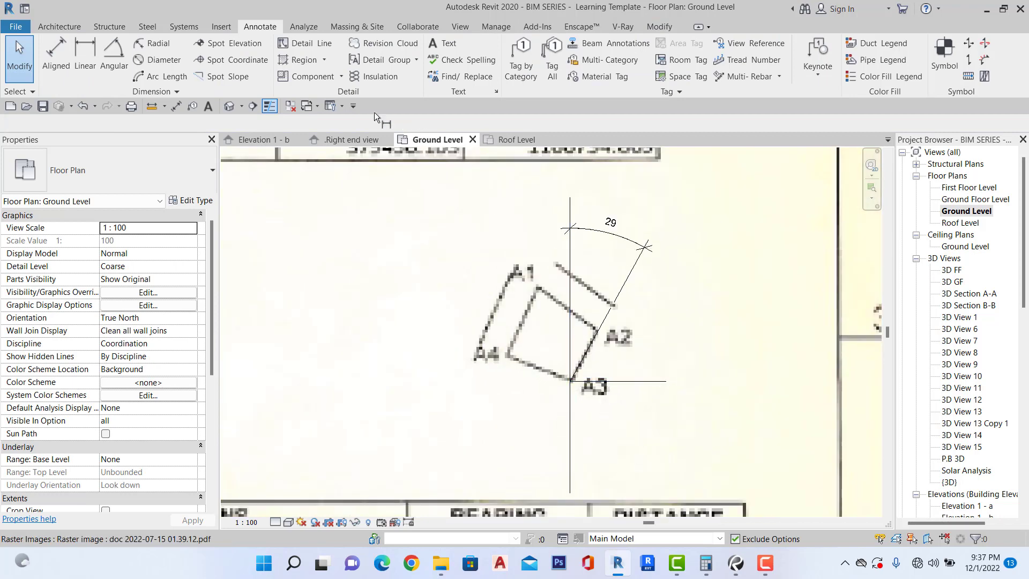
Add an angular dimension between the vertical and horizontal detail lines at corner A3, with its arc below the existing angle dimension.
click(113, 59)
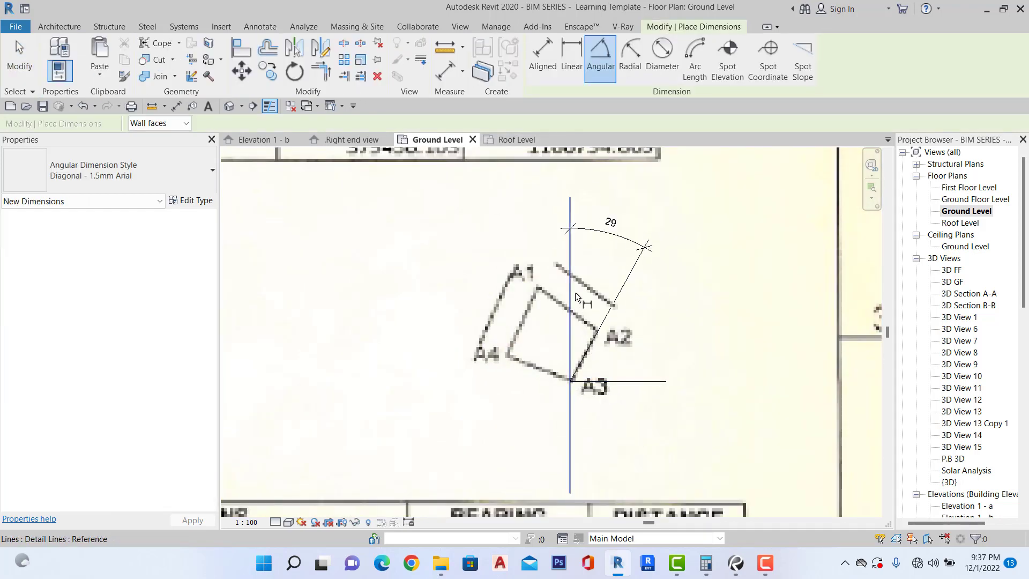
click(571, 322)
click(641, 381)
scroll(655, 298, up, 2)
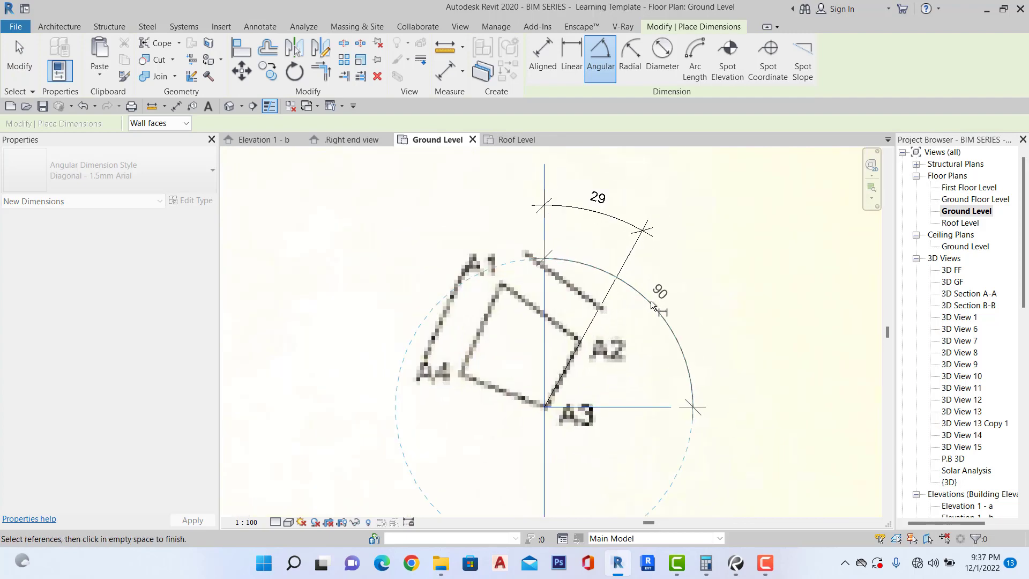
click(663, 288)
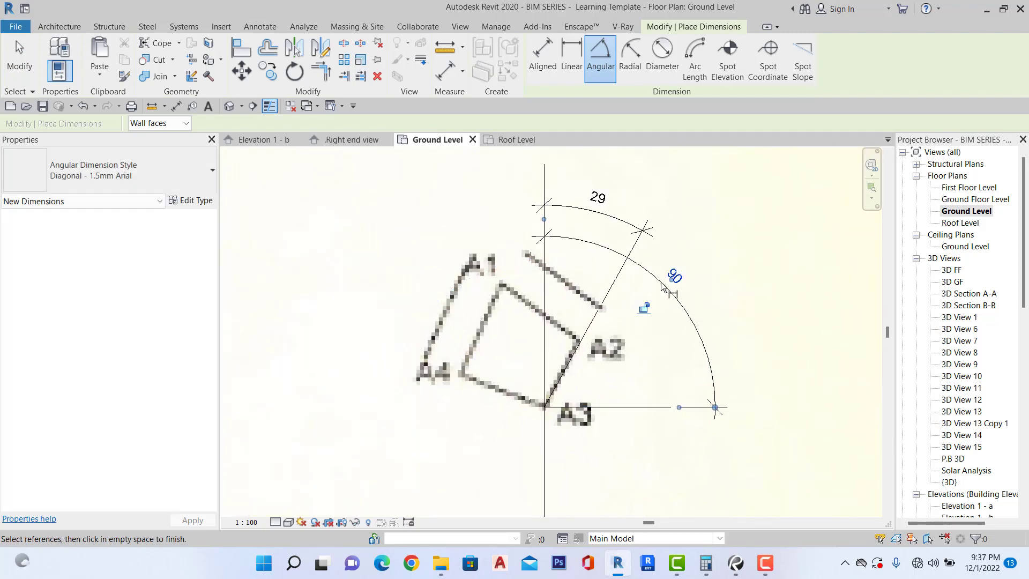
key(Escape)
key(Escape)
Set the orientation of the Ground Level floor plan view to Project North.
scroll(543, 355, down, 5)
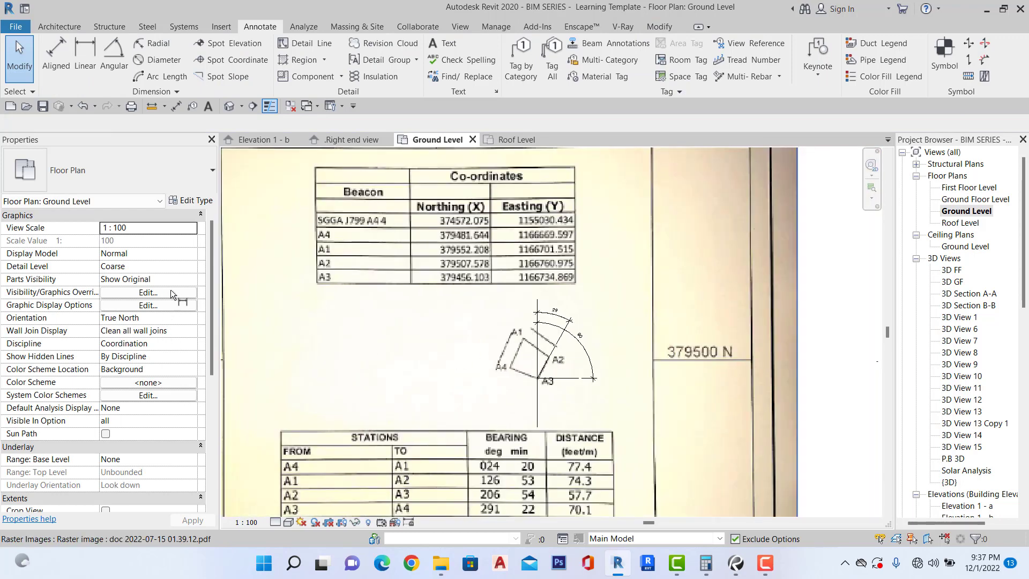
click(192, 317)
click(146, 328)
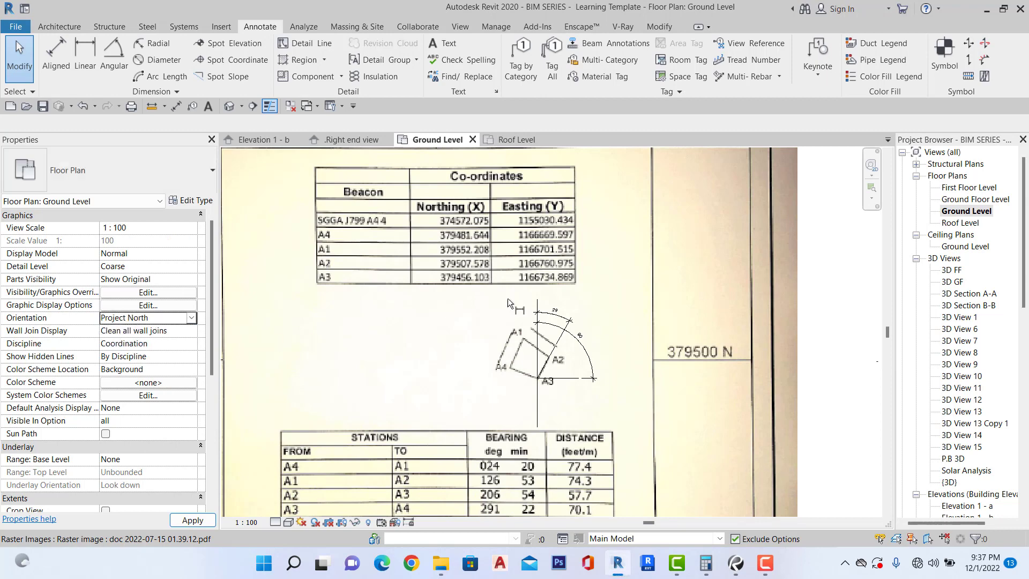
scroll(530, 340, down, 4)
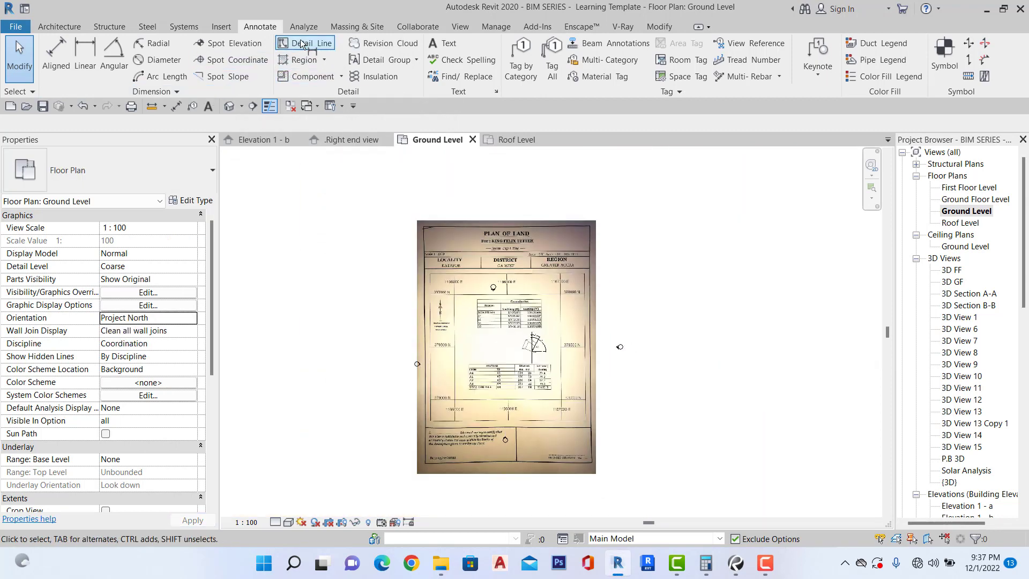
Rotate Project North with the align selected line or plane option, using the inclined A3–A2 detail line, and accept the warnings.
click(497, 27)
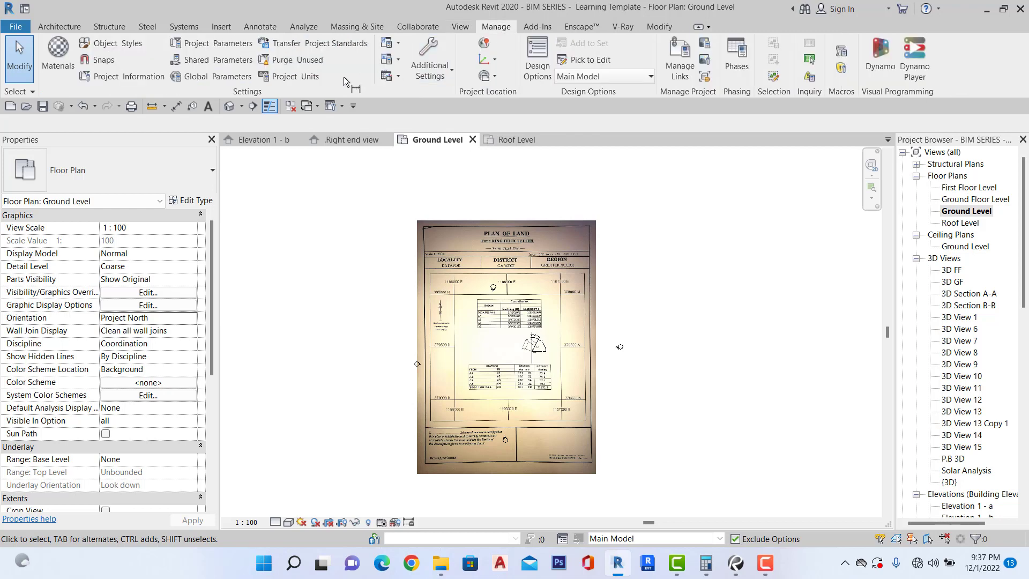
click(496, 76)
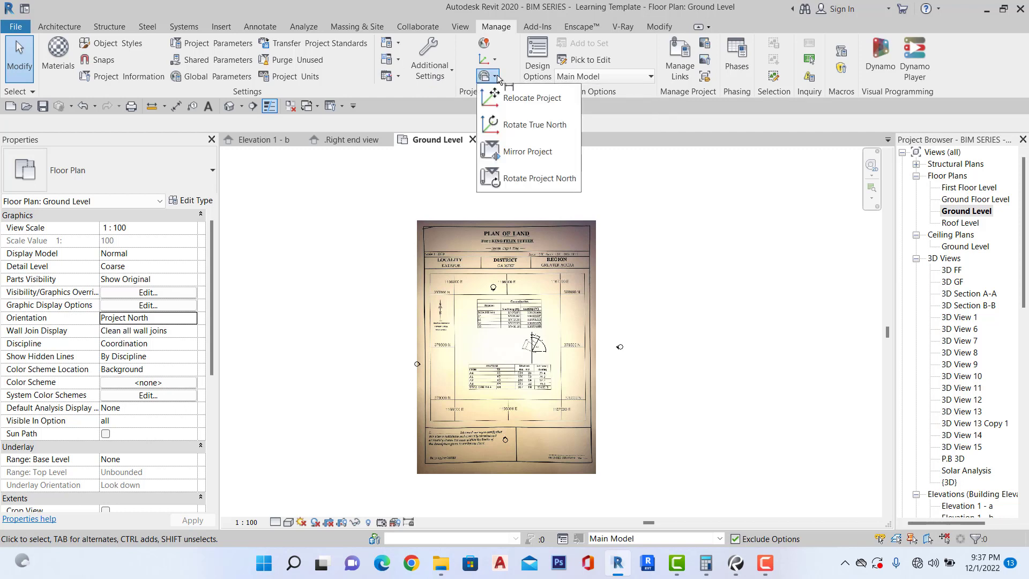
click(522, 179)
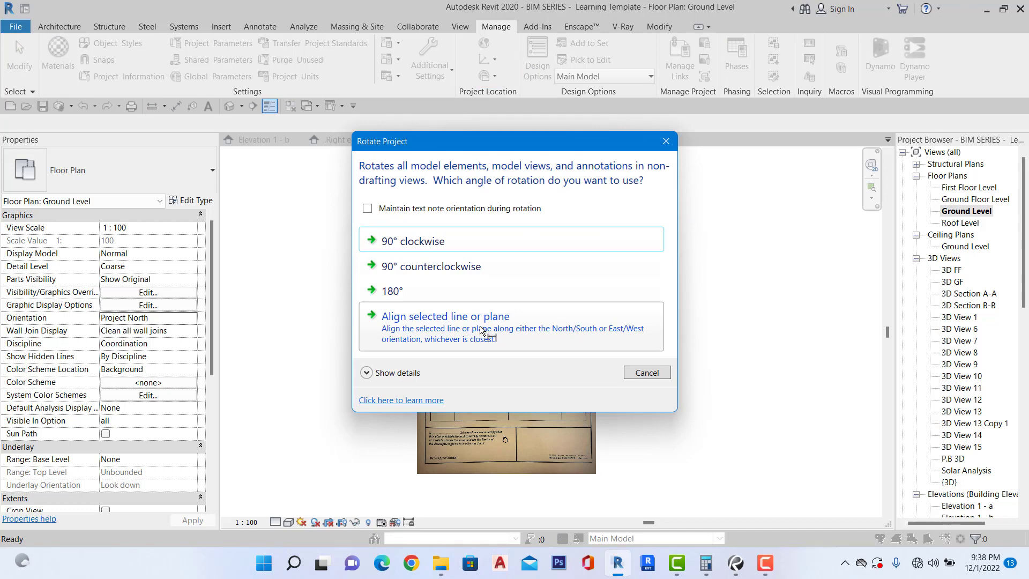
click(481, 330)
scroll(542, 331, up, 5)
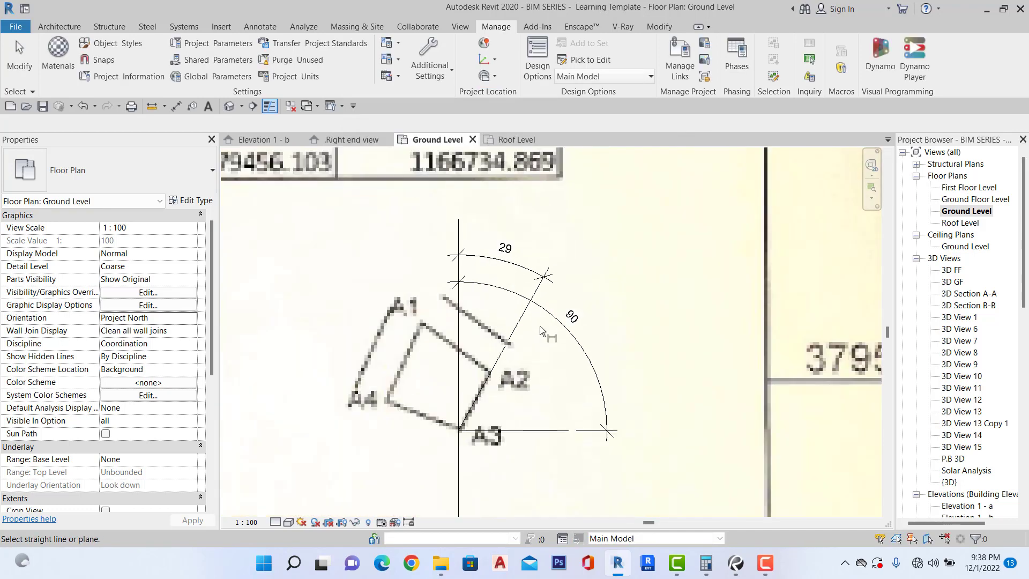
click(508, 358)
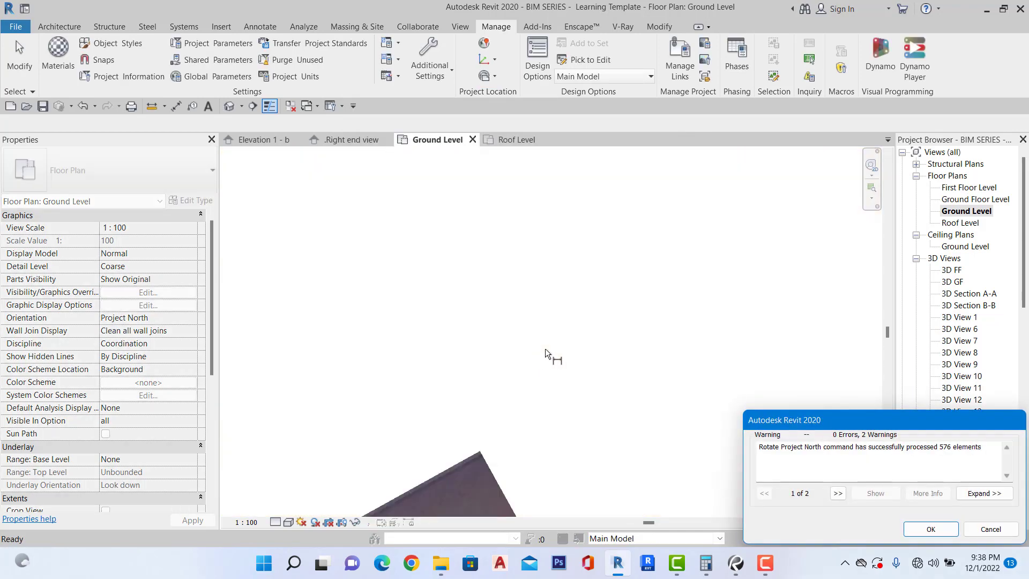
scroll(533, 299, down, 5)
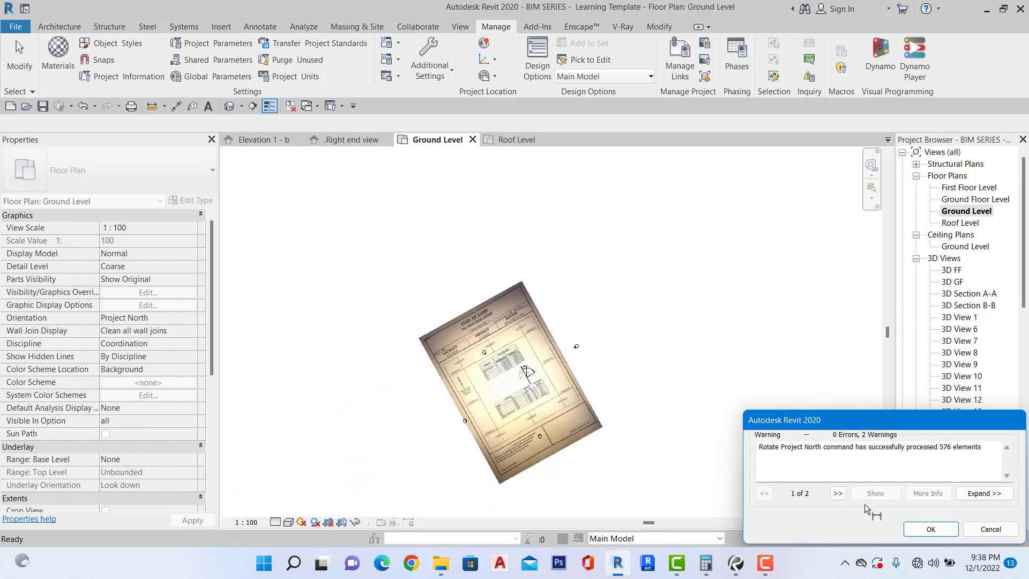
click(930, 530)
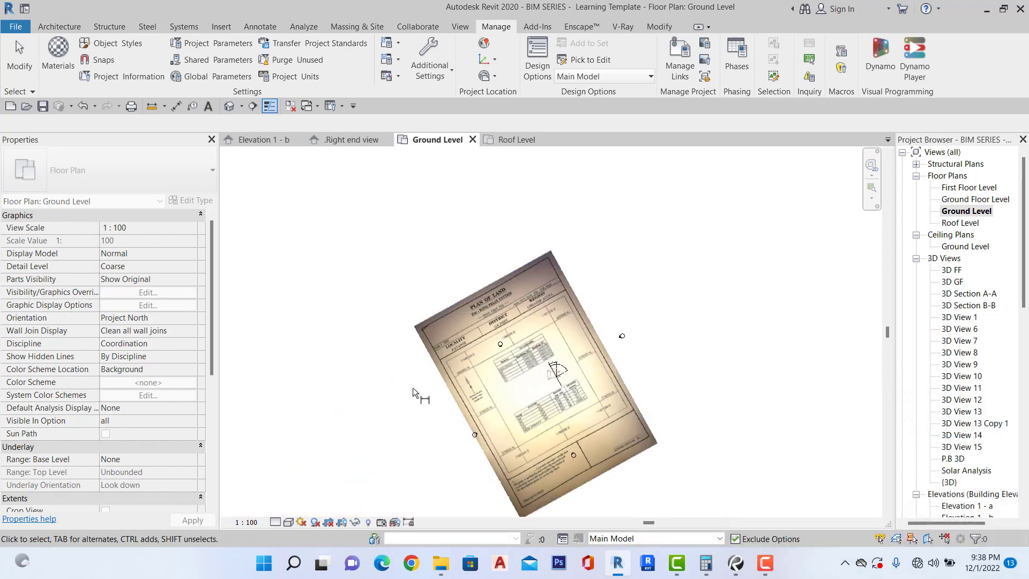
Examine the rotated survey plan, checking the A3–A2 reference line, the angle dimensions at corner A3 and the whole sheet.
scroll(657, 383, up, 5)
scroll(717, 381, up, 3)
scroll(494, 355, down, 4)
scroll(622, 316, up, 6)
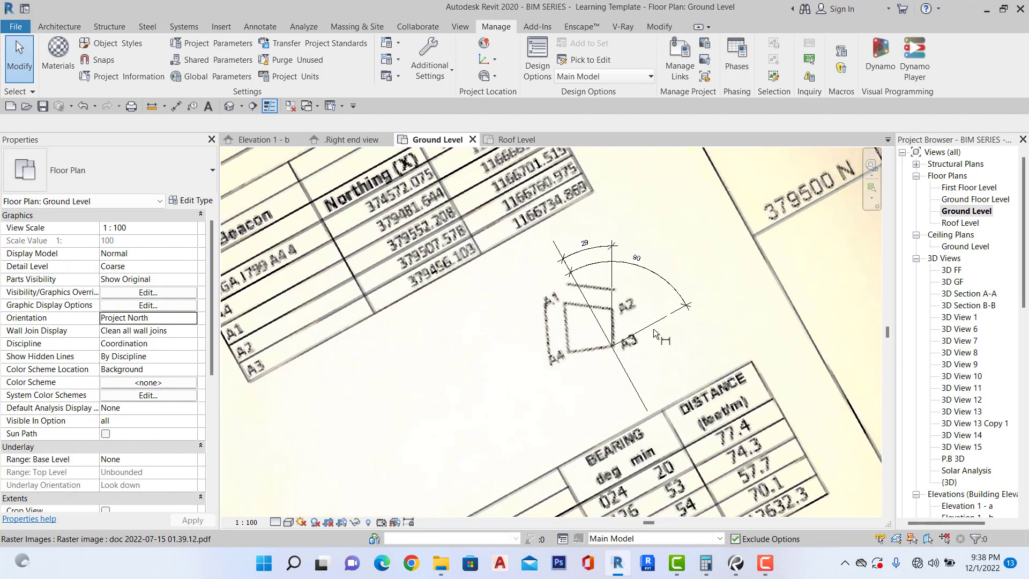
scroll(616, 330, down, 3)
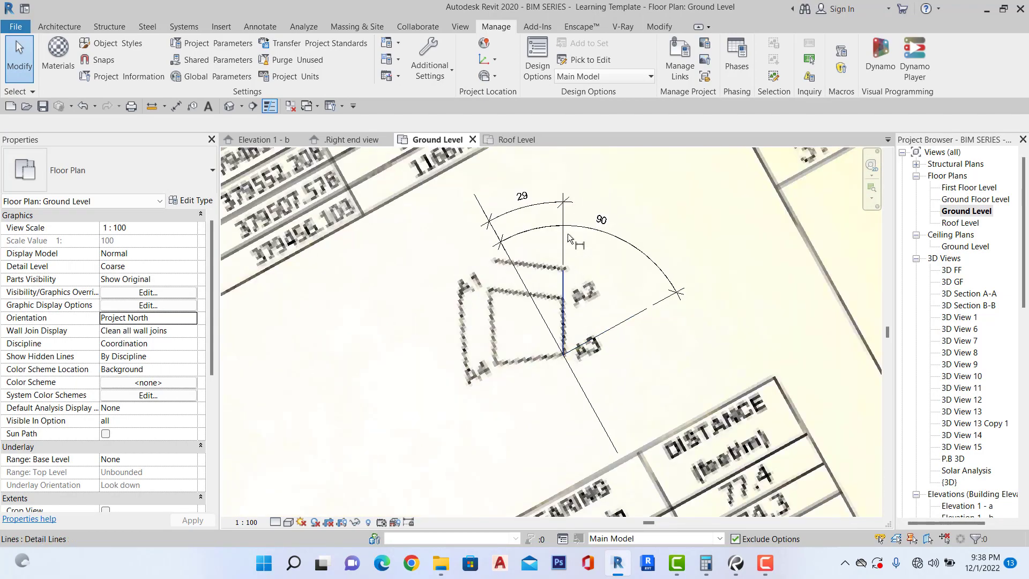
scroll(571, 271, down, 5)
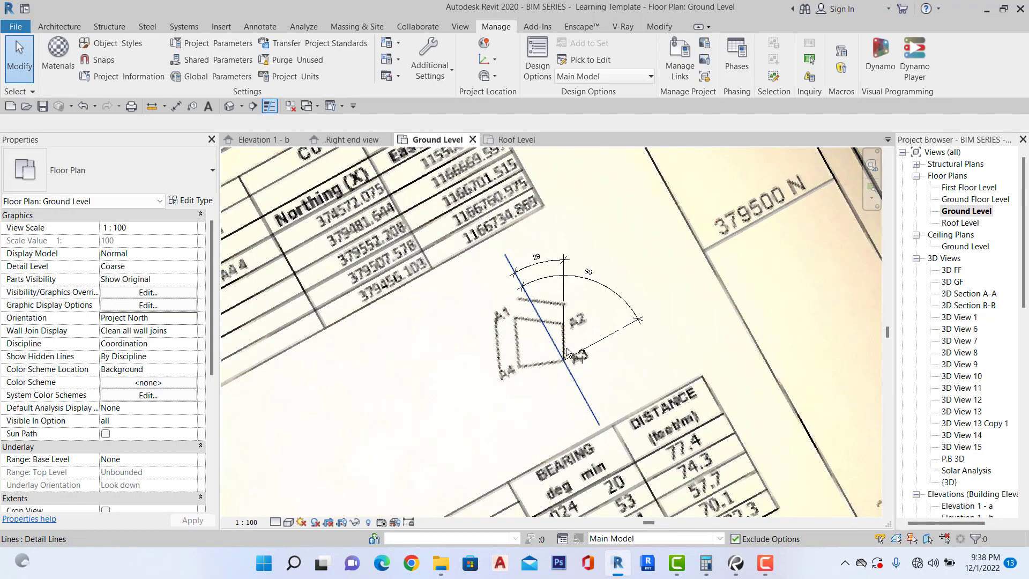
scroll(570, 343, up, 2)
scroll(575, 310, down, 6)
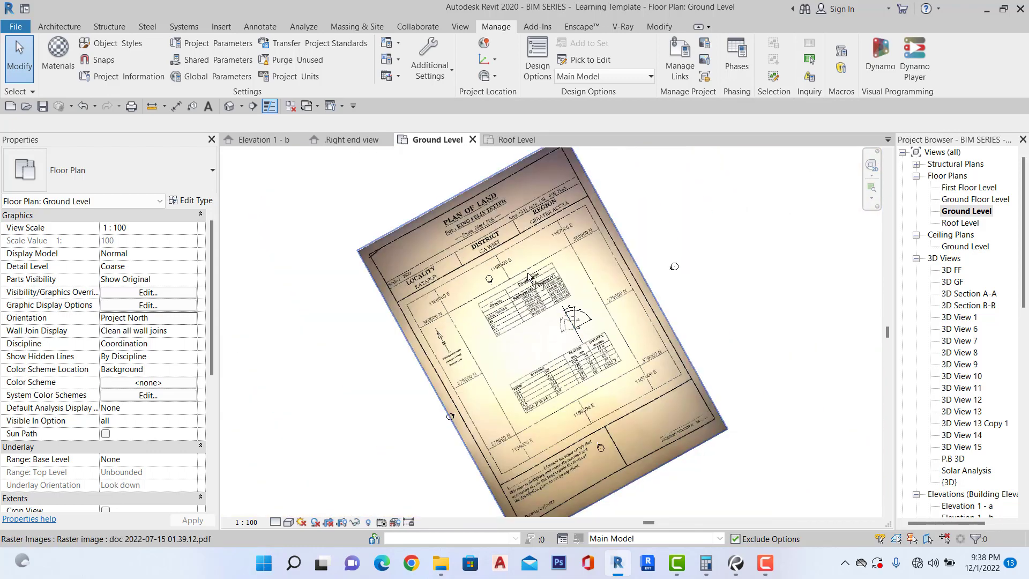
scroll(535, 279, up, 2)
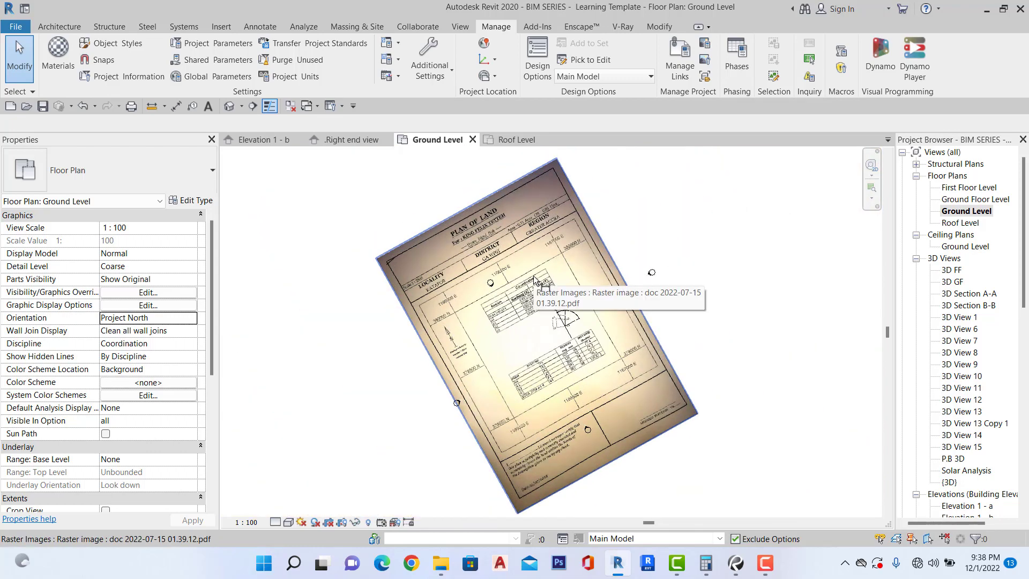
scroll(536, 284, down, 2)
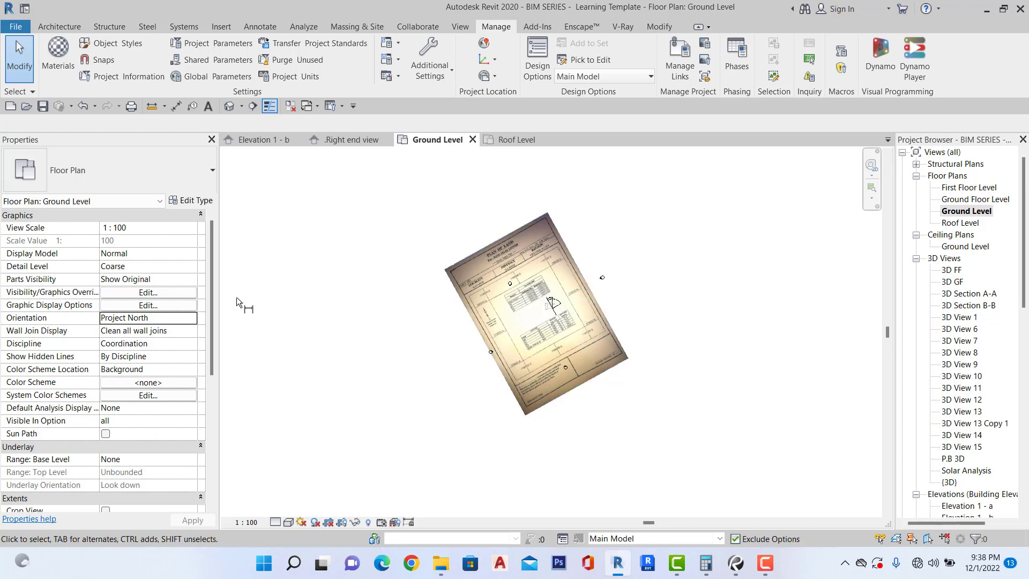
Switch the Ground Level view orientation to True North and inspect how the survey plan and plot are oriented.
click(197, 318)
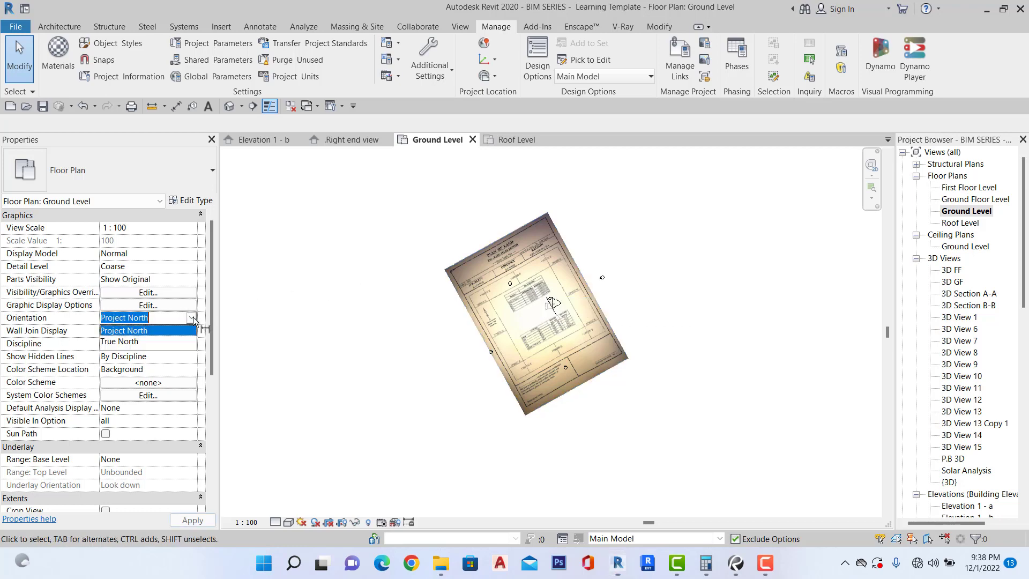
click(131, 342)
scroll(539, 390, up, 5)
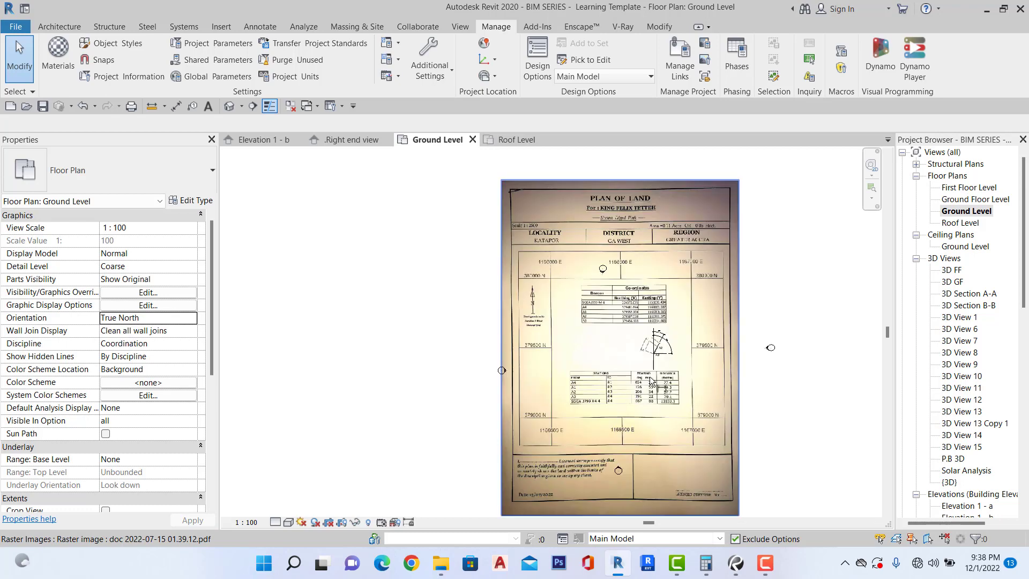
scroll(592, 249, down, 5)
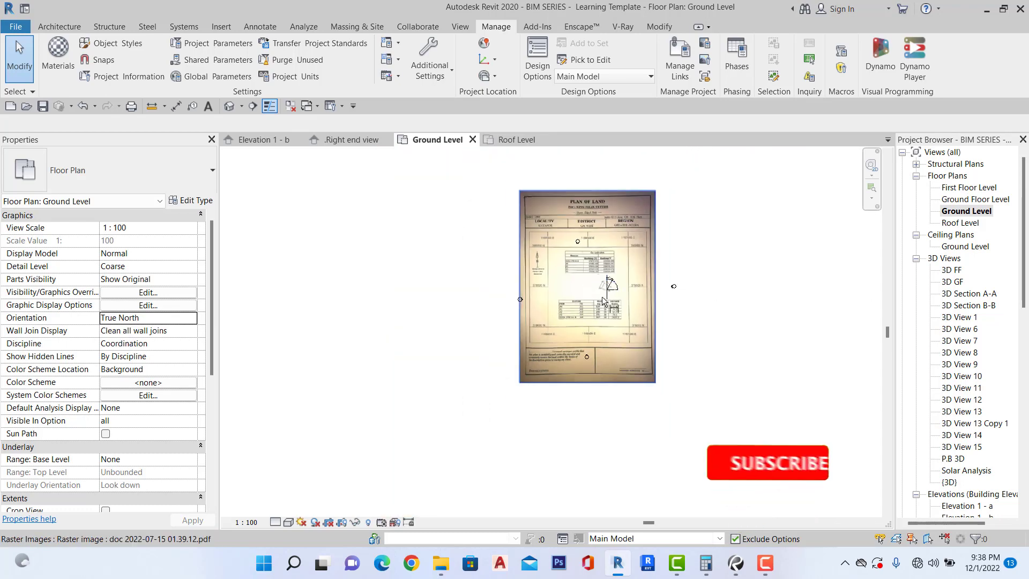
scroll(615, 279, up, 6)
scroll(597, 291, down, 6)
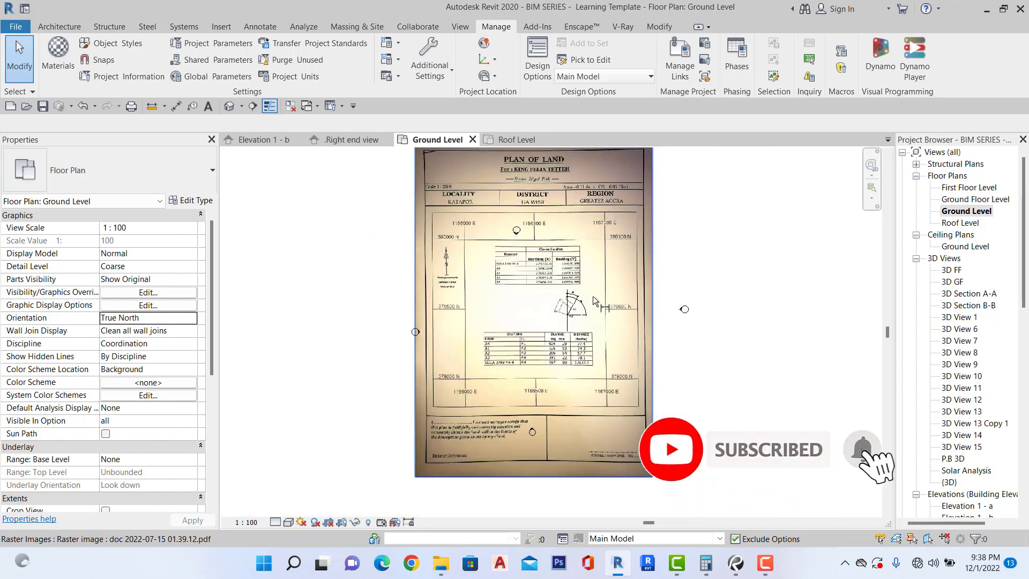
Set the Ground Level view orientation back to Project North and inspect the A3–A2 detail line.
click(123, 317)
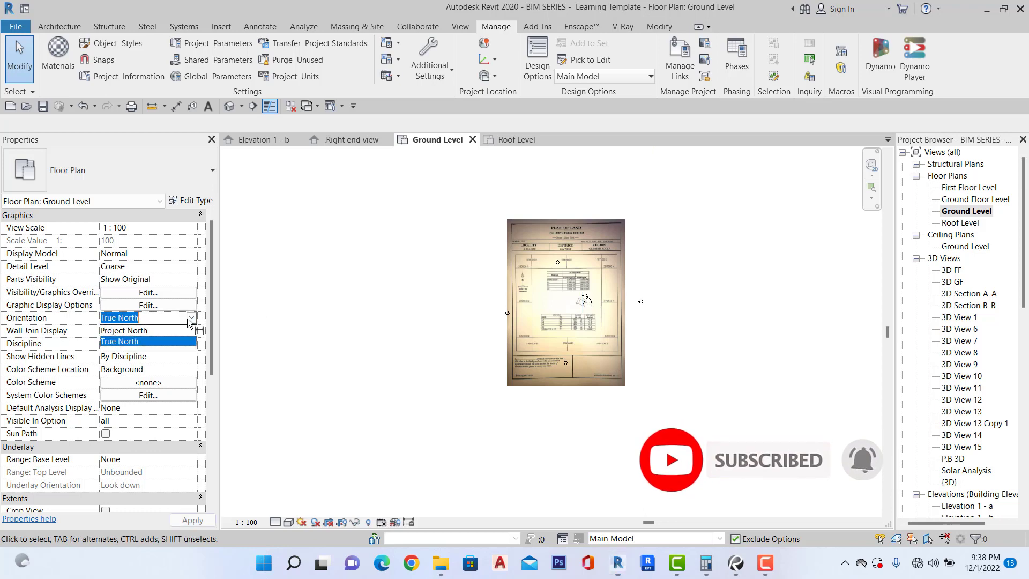
click(118, 331)
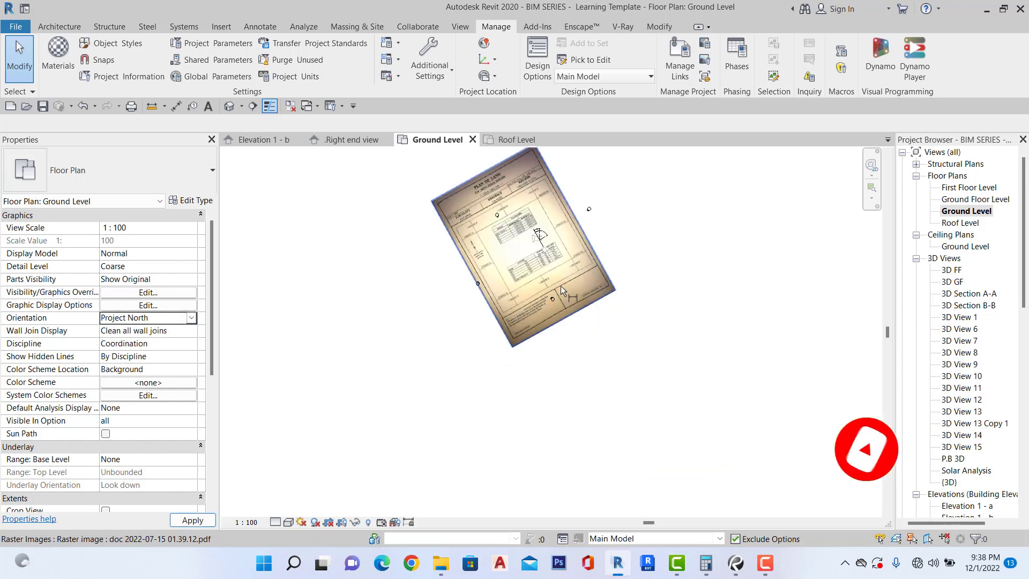
scroll(530, 231, up, 6)
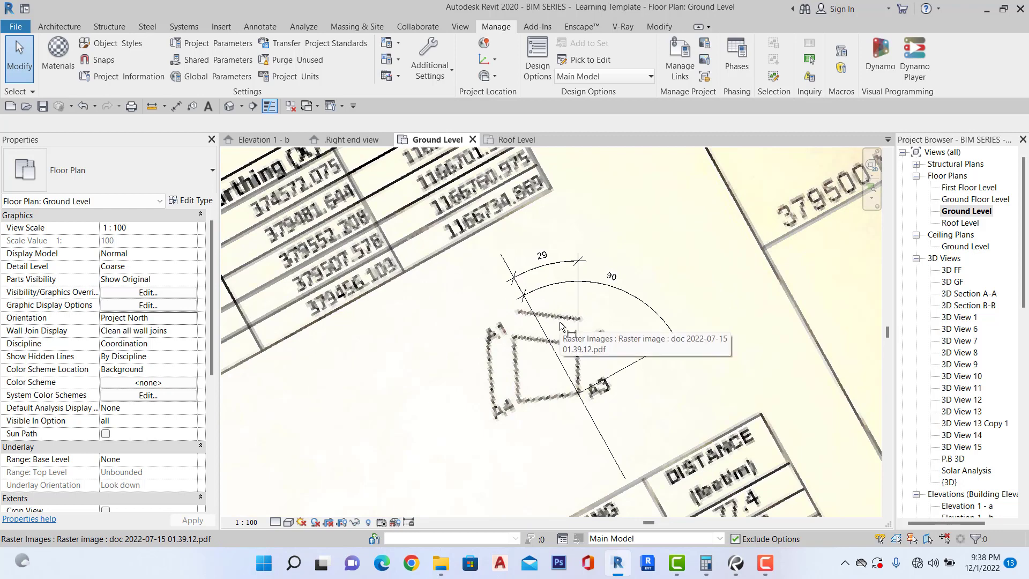
scroll(570, 331, up, 3)
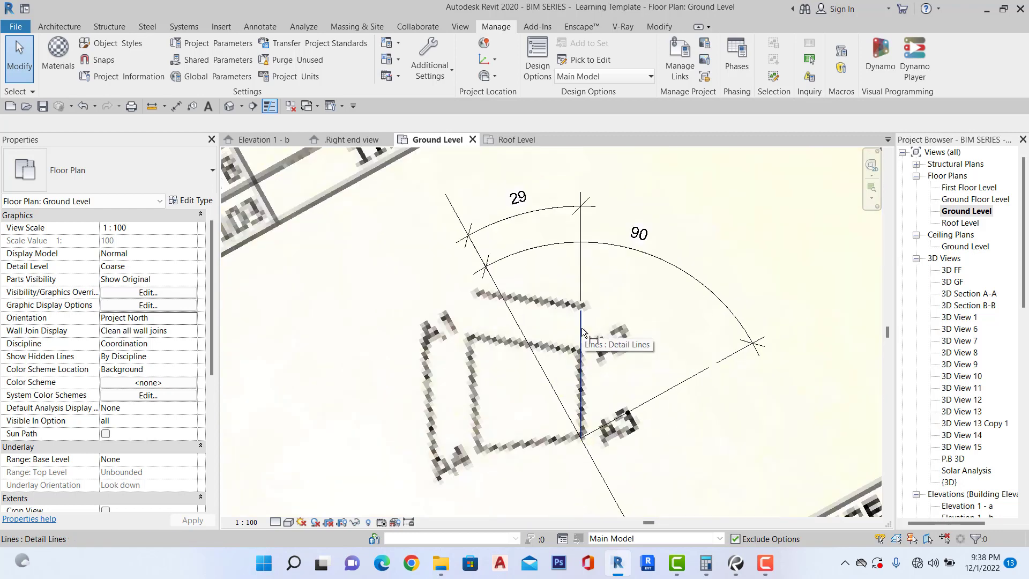
scroll(581, 327, down, 2)
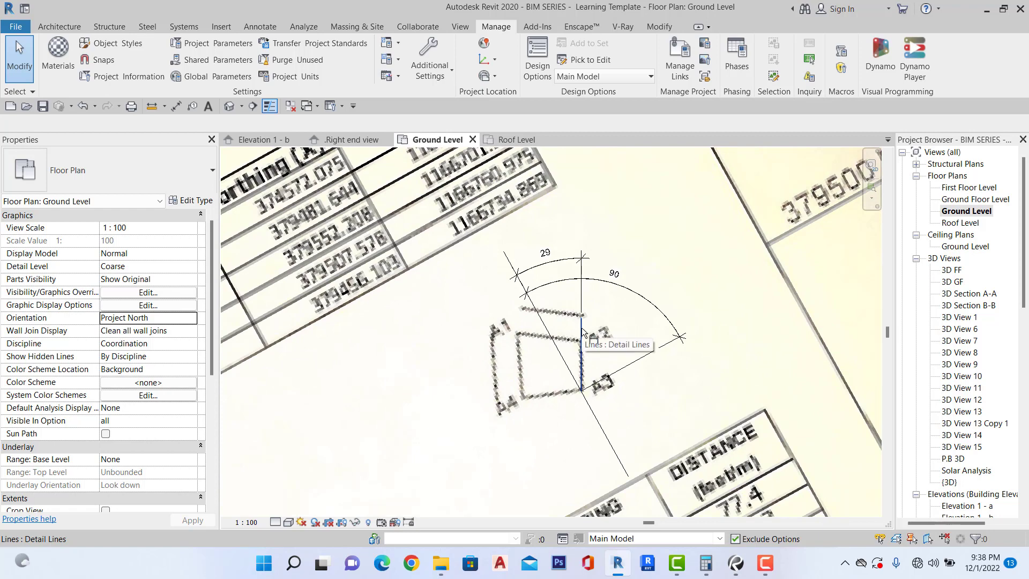
Draw a horizontal detail line about 2200 long from corner A3, extending away from the plot, and finish drawing.
click(254, 29)
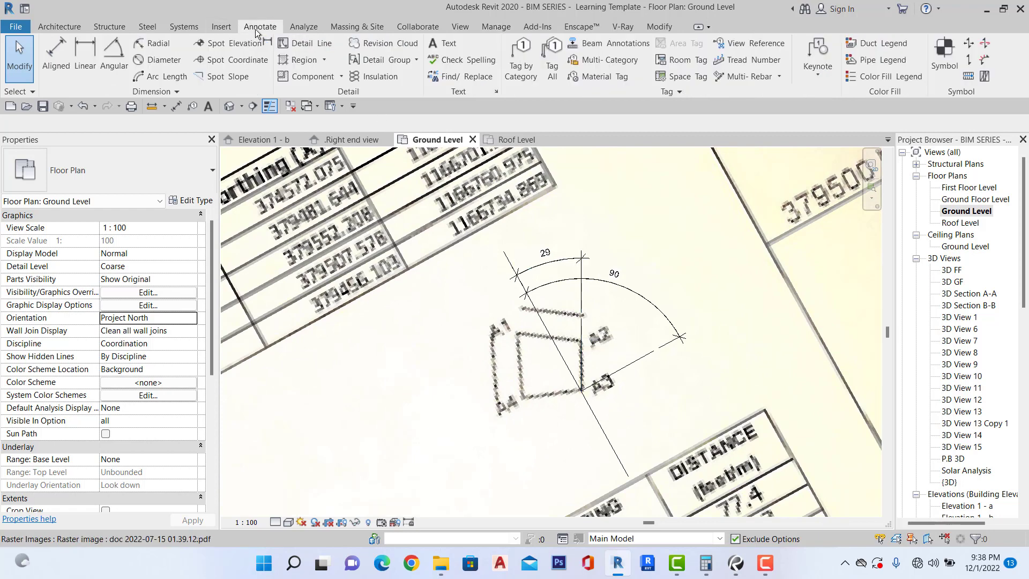
click(307, 46)
scroll(576, 397, up, 3)
click(587, 386)
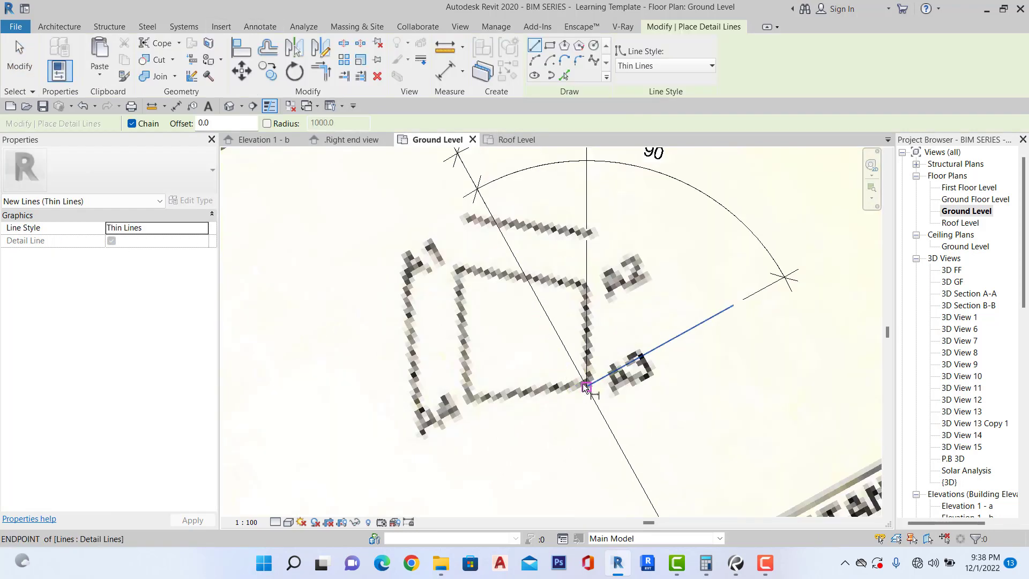
click(740, 386)
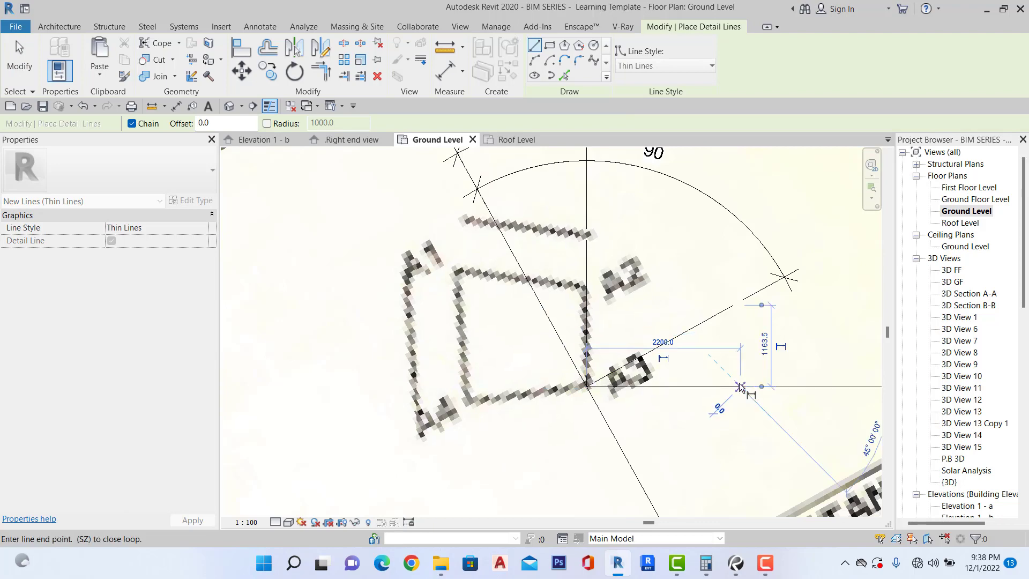
scroll(693, 405, down, 2)
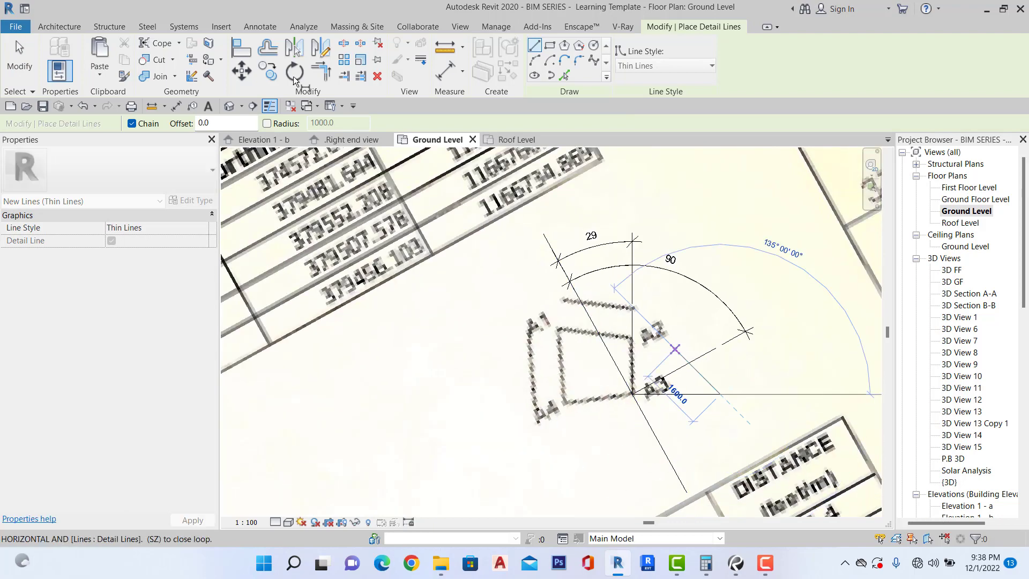
click(24, 55)
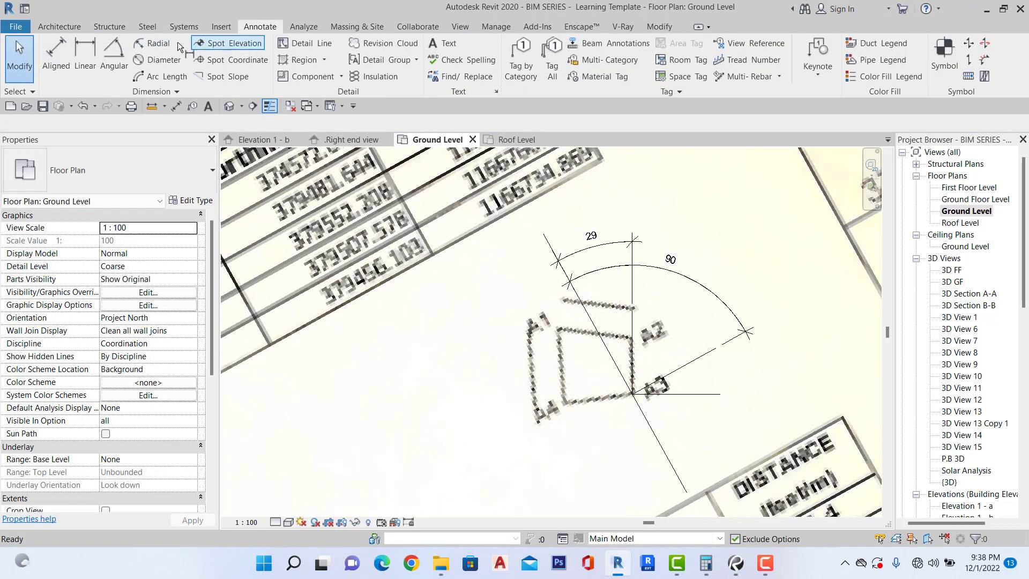
Add an angular dimension between the A3–A2 detail line and the new horizontal line, with its arc inside the other two.
click(114, 53)
click(632, 361)
click(691, 394)
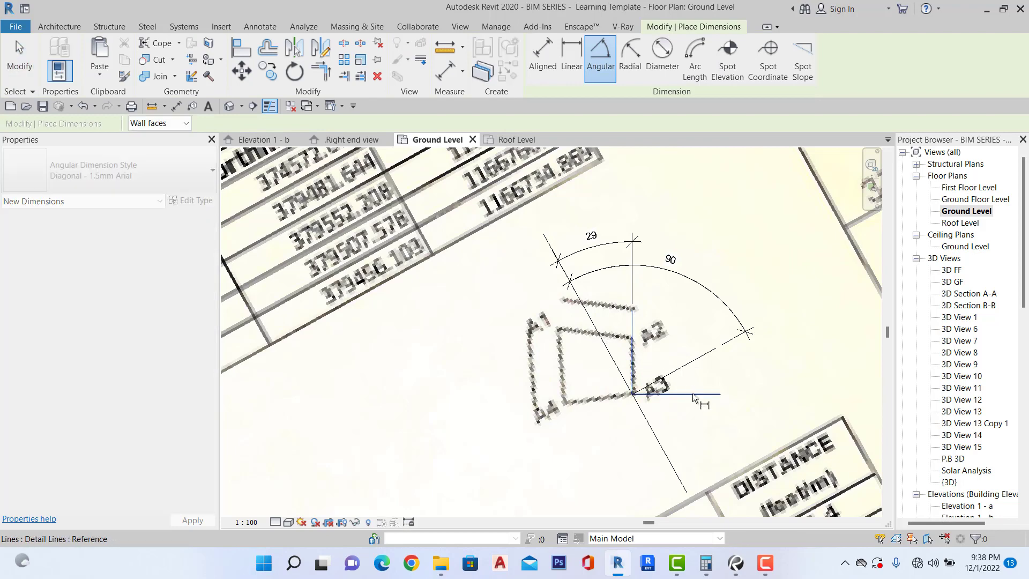
scroll(707, 338, up, 2)
click(719, 315)
scroll(718, 305, down, 3)
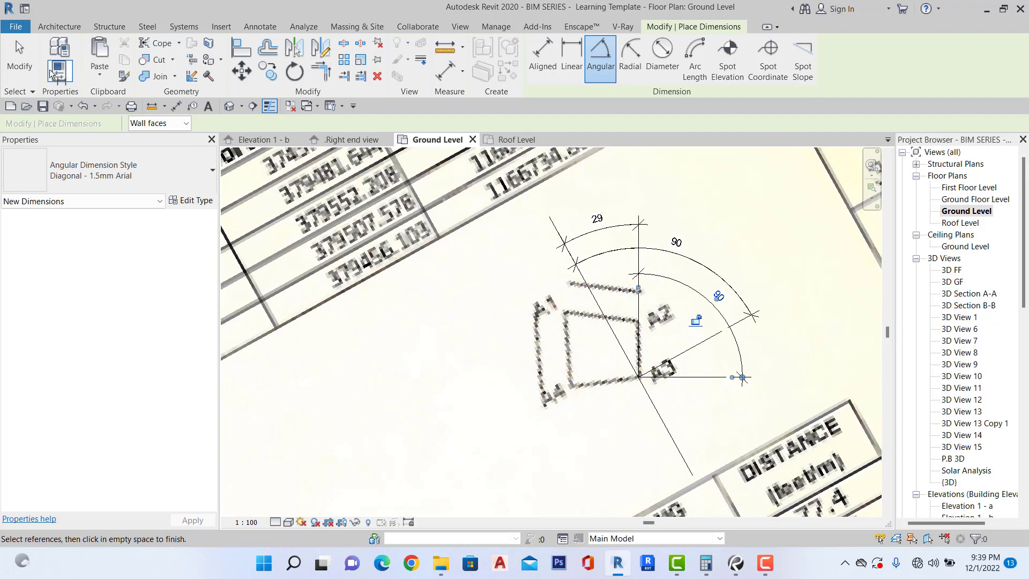
Finish dimensioning and examine the angular dimensions at corner A3 against the plot's boundary lines.
click(26, 62)
scroll(657, 338, up, 2)
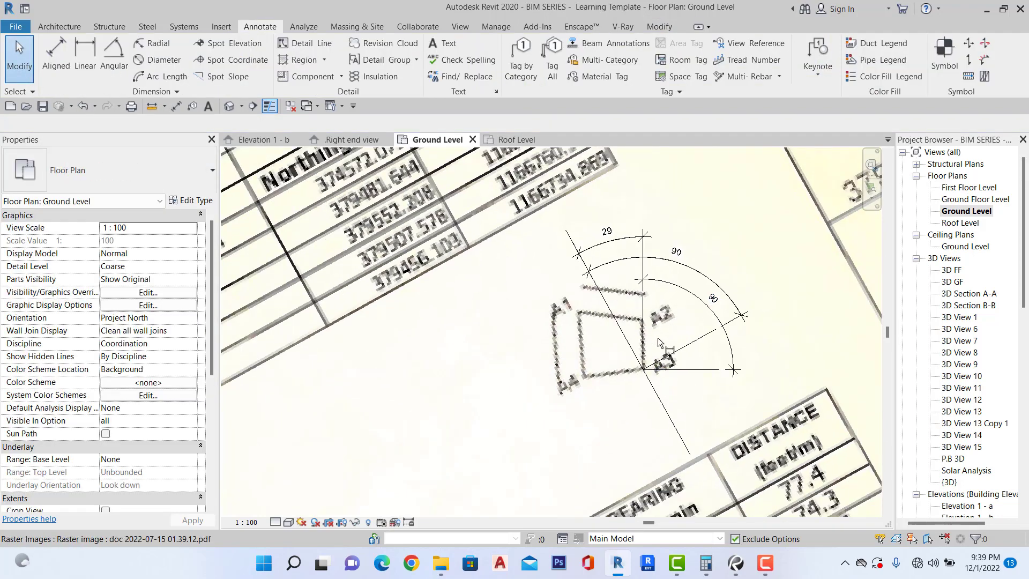
scroll(655, 268, up, 2)
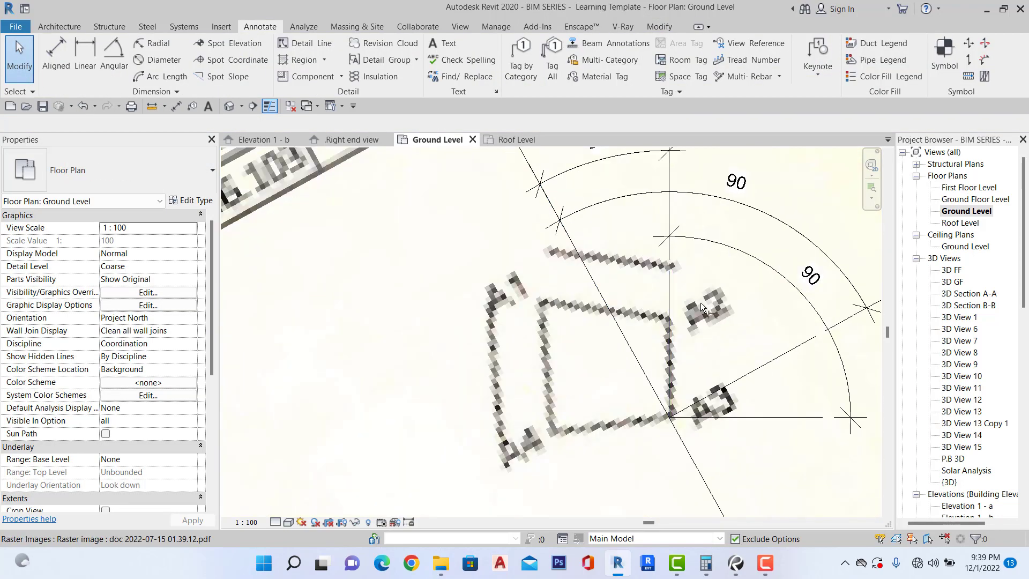
scroll(642, 277, down, 2)
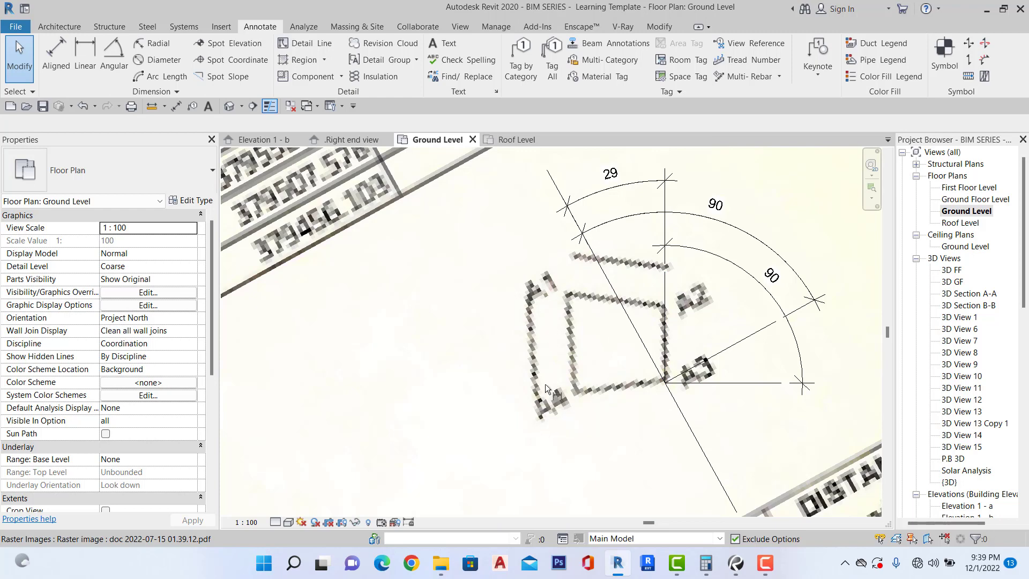
scroll(612, 379, up, 2)
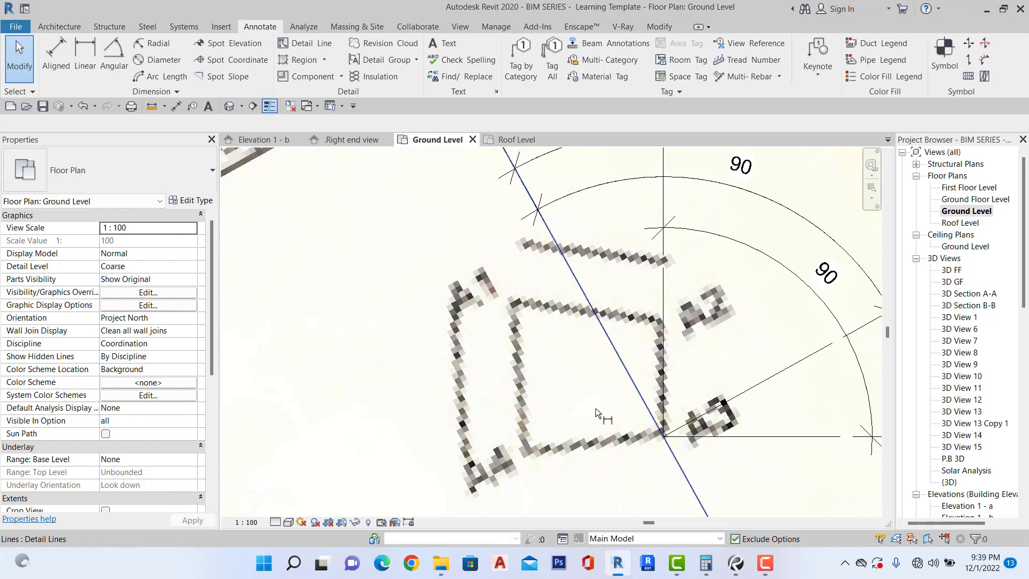
scroll(597, 403, up, 2)
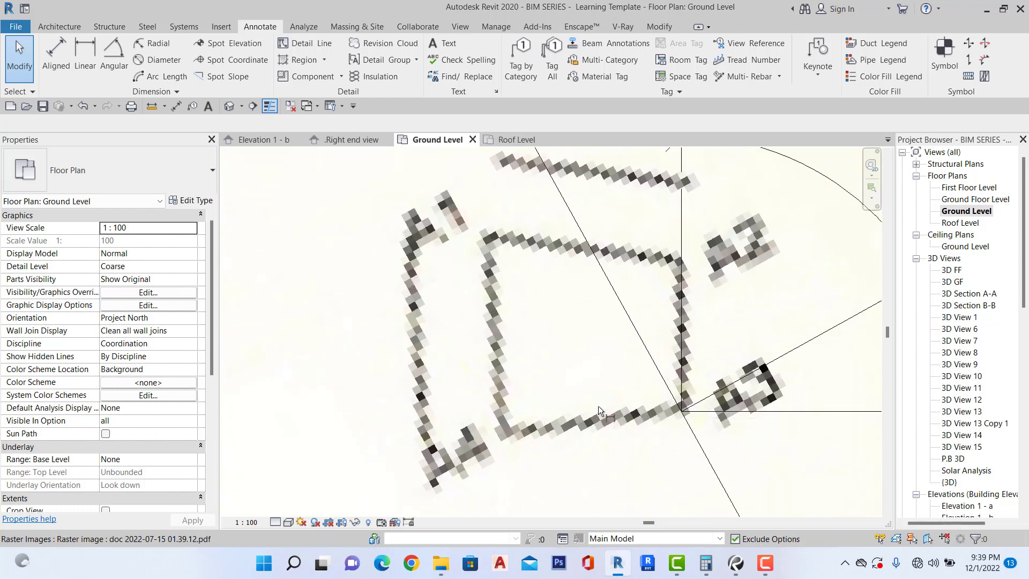
scroll(598, 407, down, 4)
scroll(600, 365, up, 3)
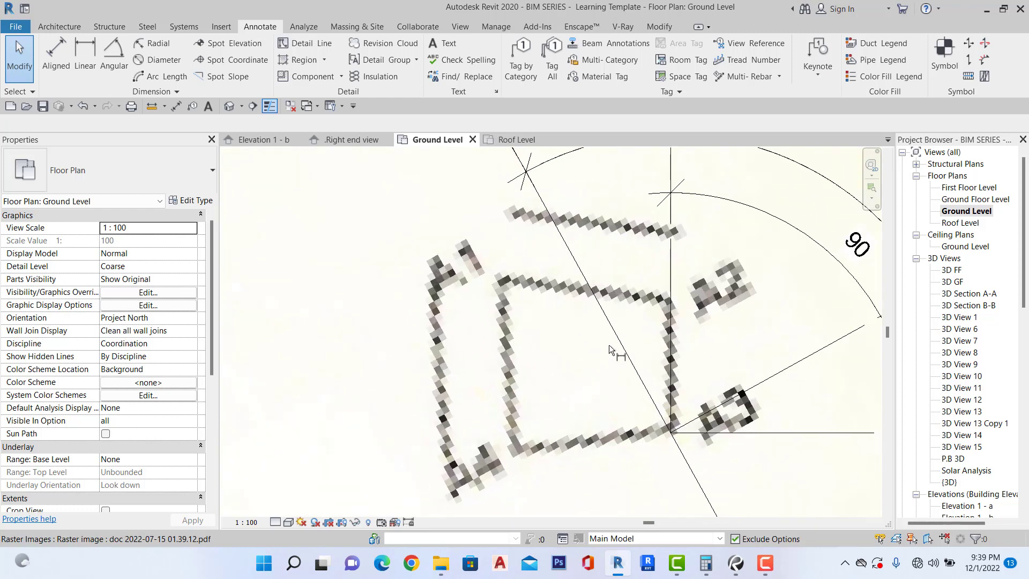
scroll(611, 336, down, 1)
scroll(608, 368, down, 3)
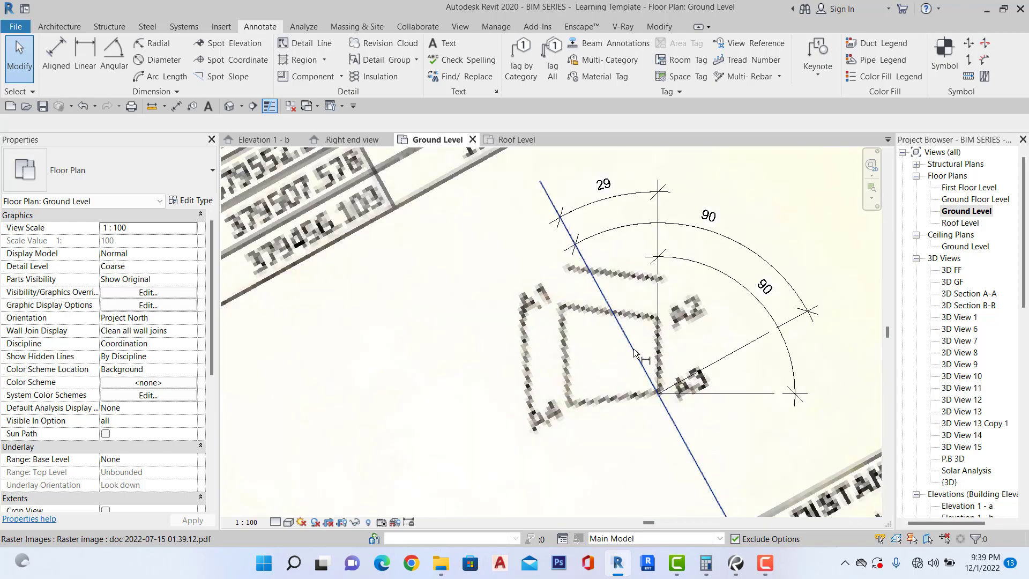
Examine how the dimensioned plot sits within the whole survey plan in the Project North orientation.
scroll(627, 346, down, 4)
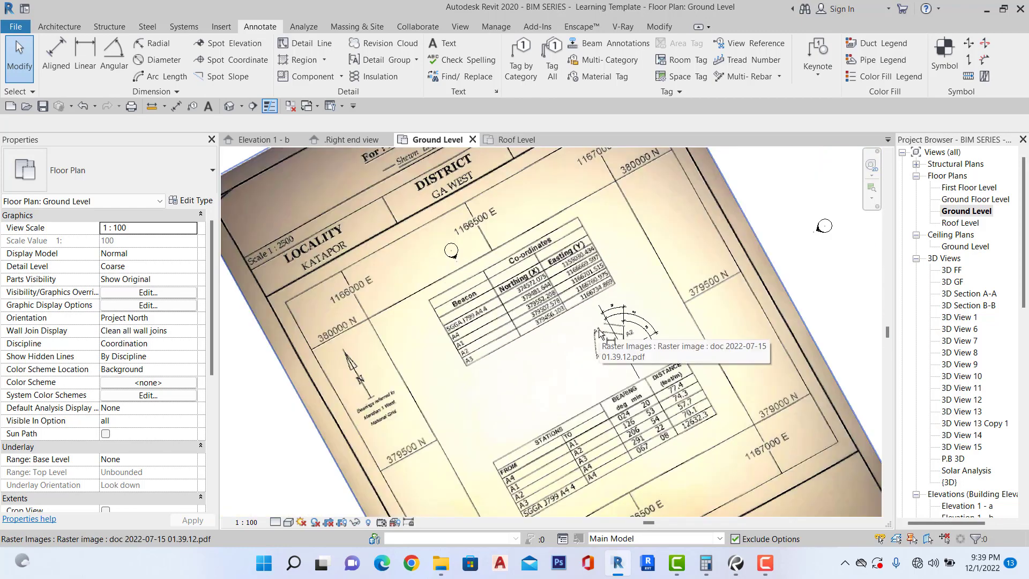
scroll(606, 346, up, 3)
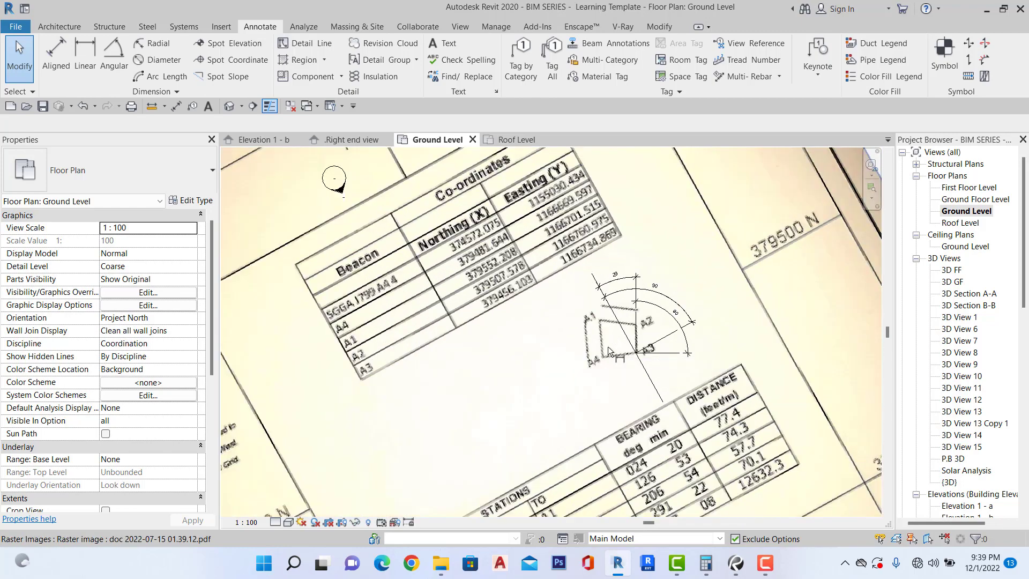
scroll(616, 348, up, 4)
scroll(608, 320, down, 6)
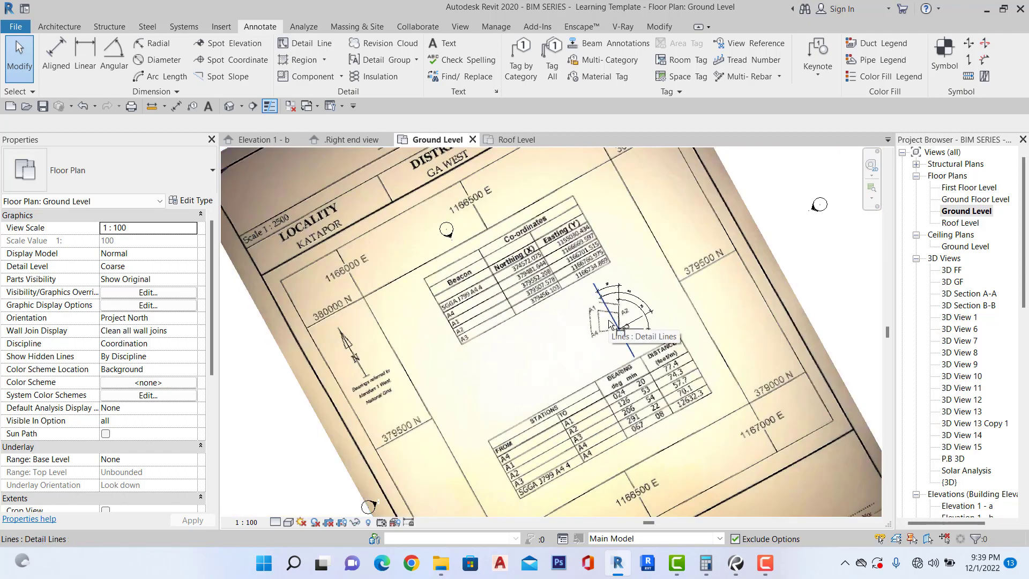
scroll(609, 323, down, 2)
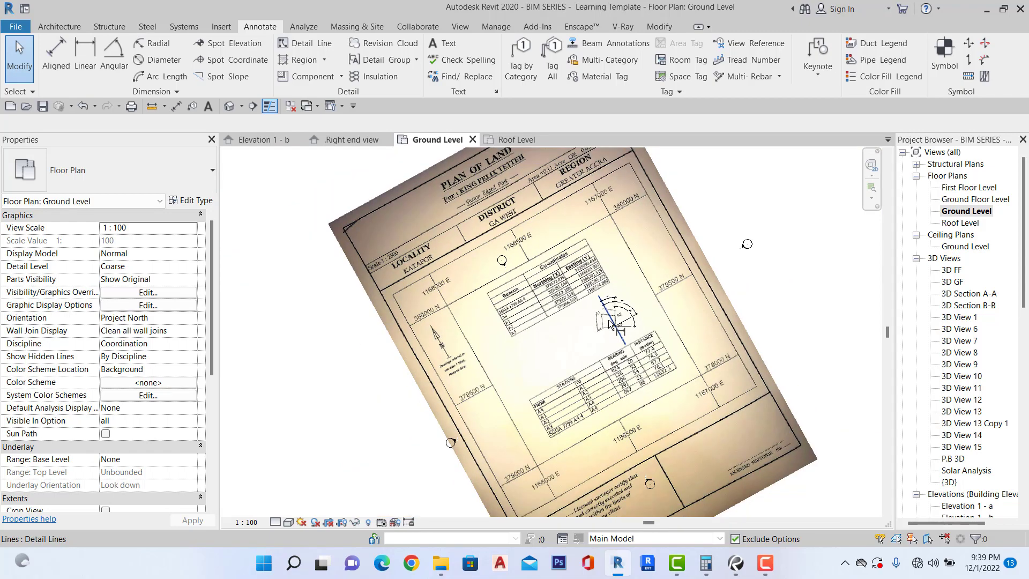
scroll(610, 323, up, 2)
scroll(611, 325, down, 1)
scroll(610, 323, down, 1)
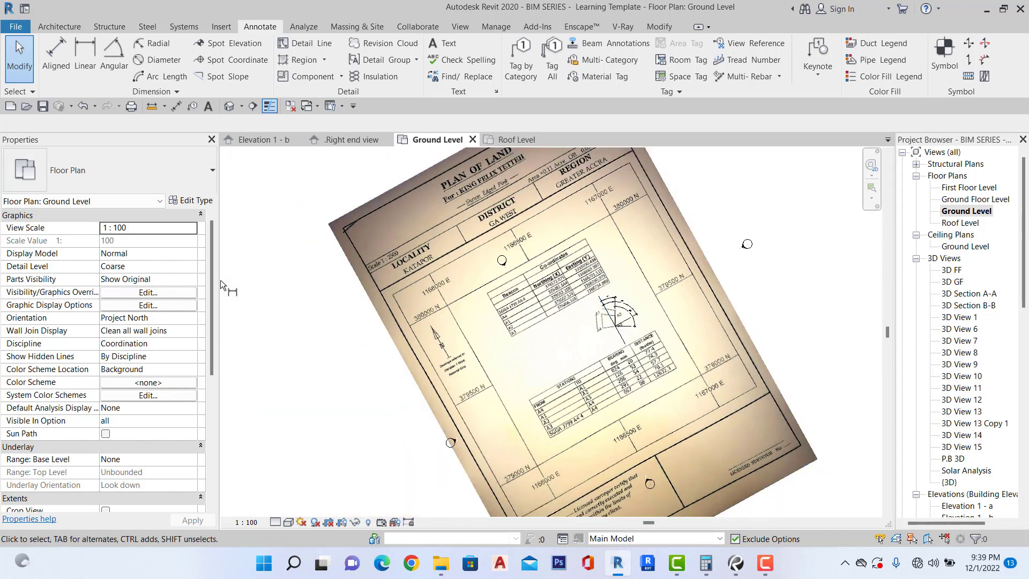
Switch the Ground Level view orientation to True North and inspect the dimensioned plot on the survey plan.
click(194, 317)
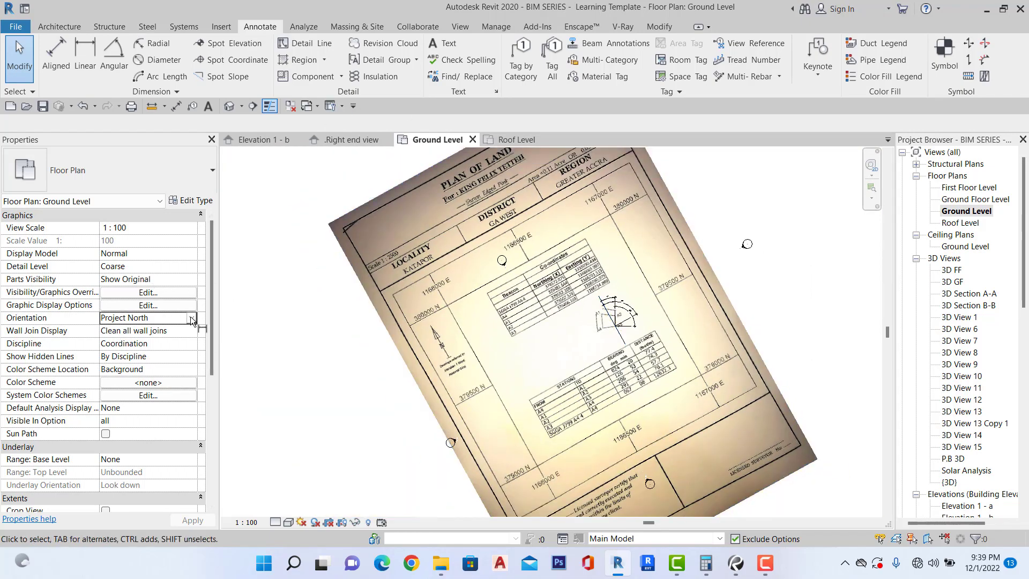
click(190, 317)
click(122, 342)
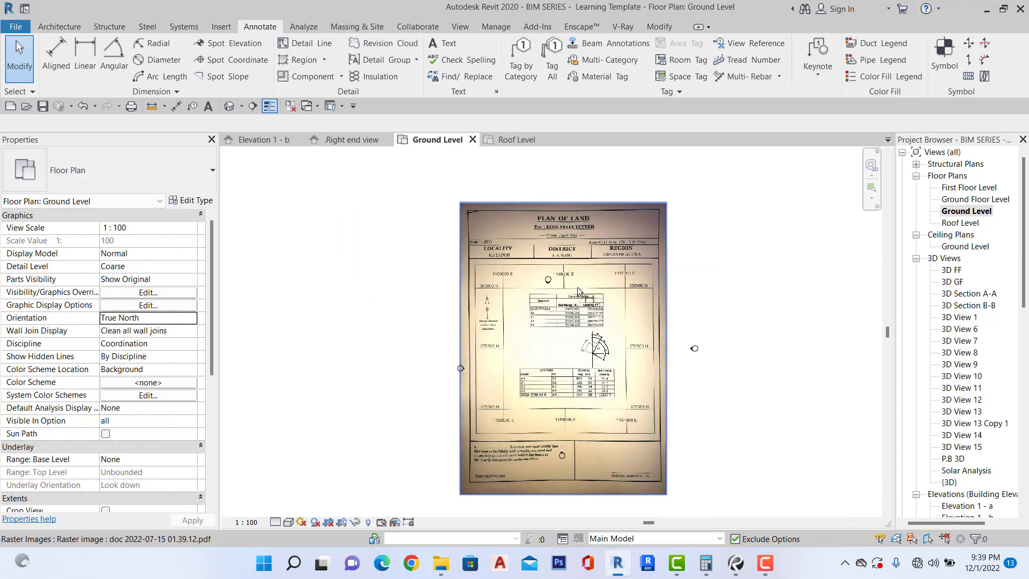
scroll(584, 342, up, 4)
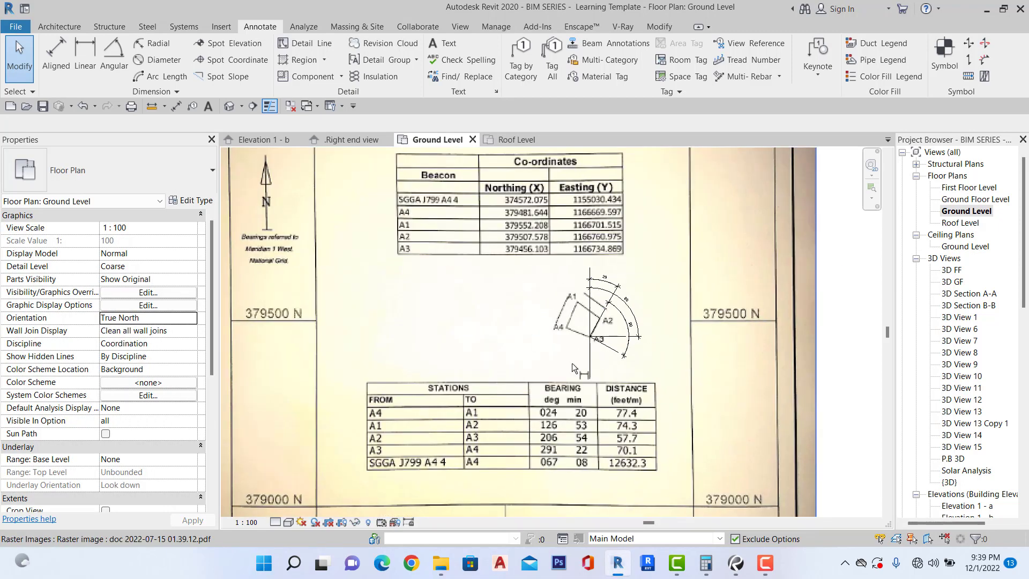
scroll(589, 319, down, 1)
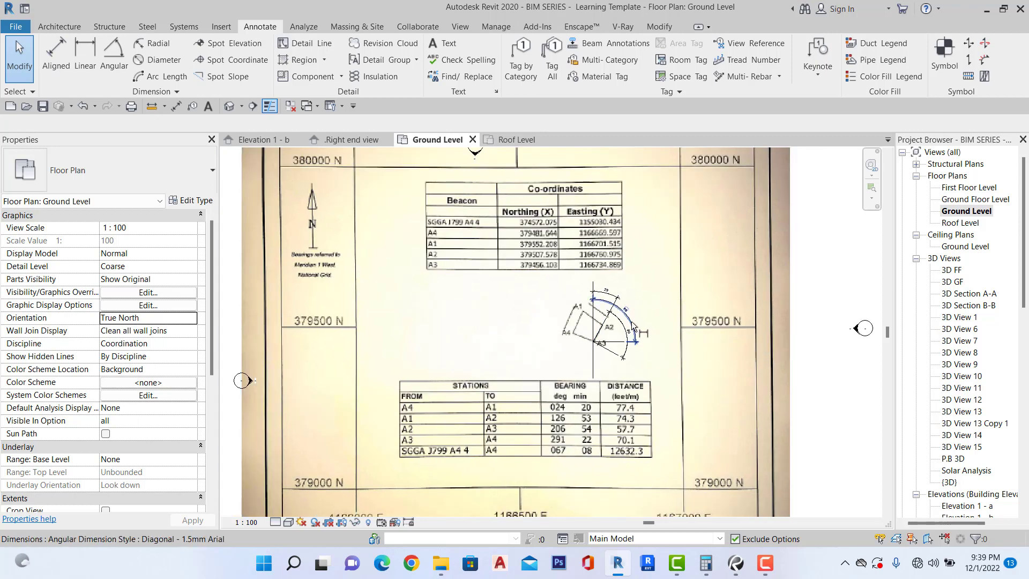
scroll(633, 325, down, 1)
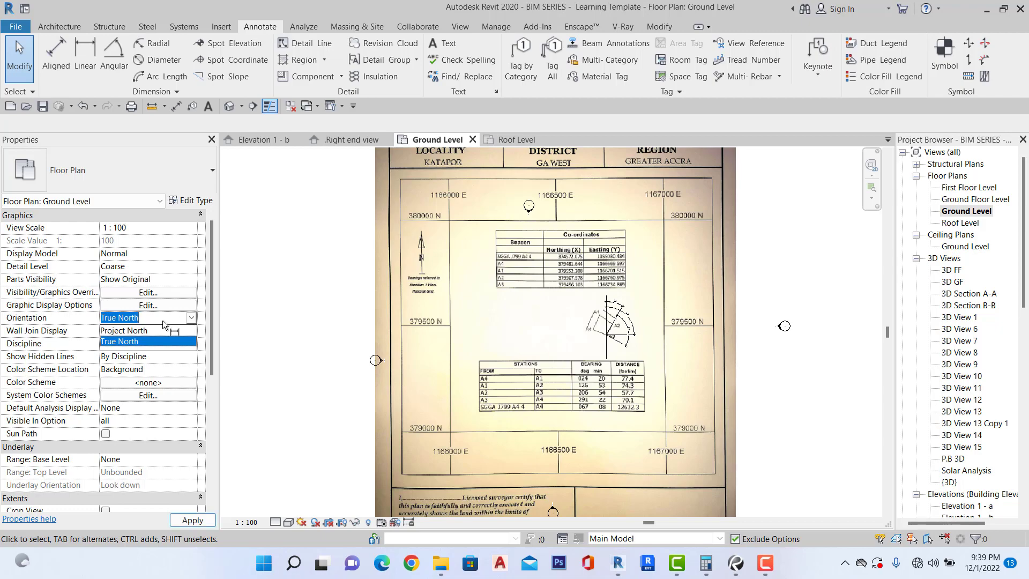
Return the Ground Level view orientation to Project North and compare the plot's boundary with the survey plan's alignment.
click(130, 331)
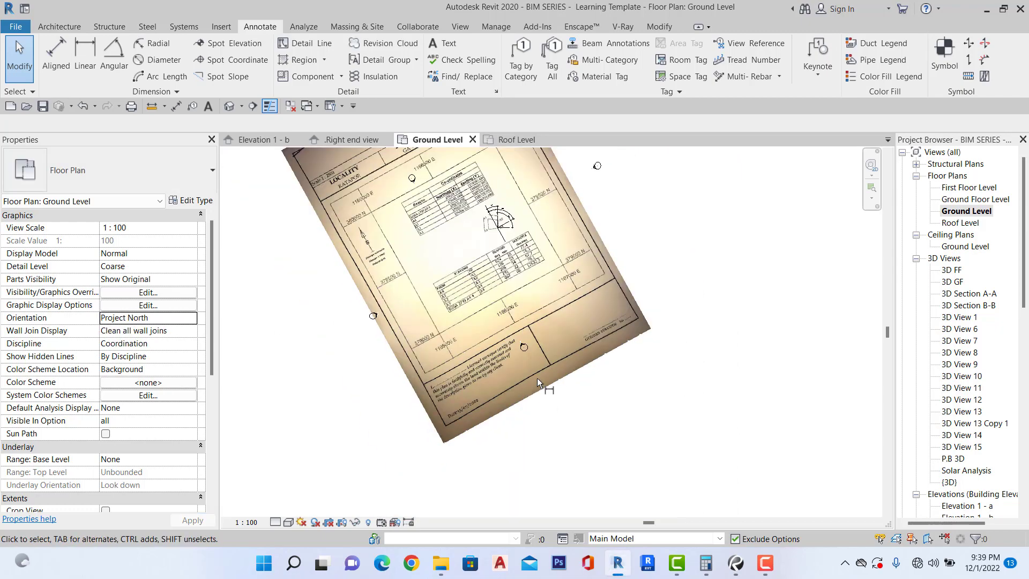
scroll(522, 305, up, 6)
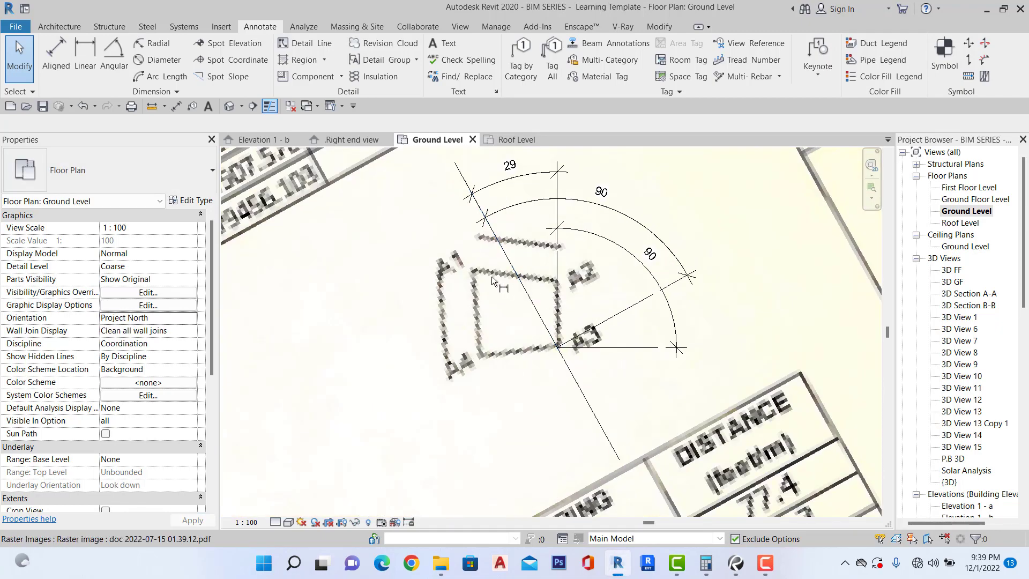
scroll(537, 276, down, 6)
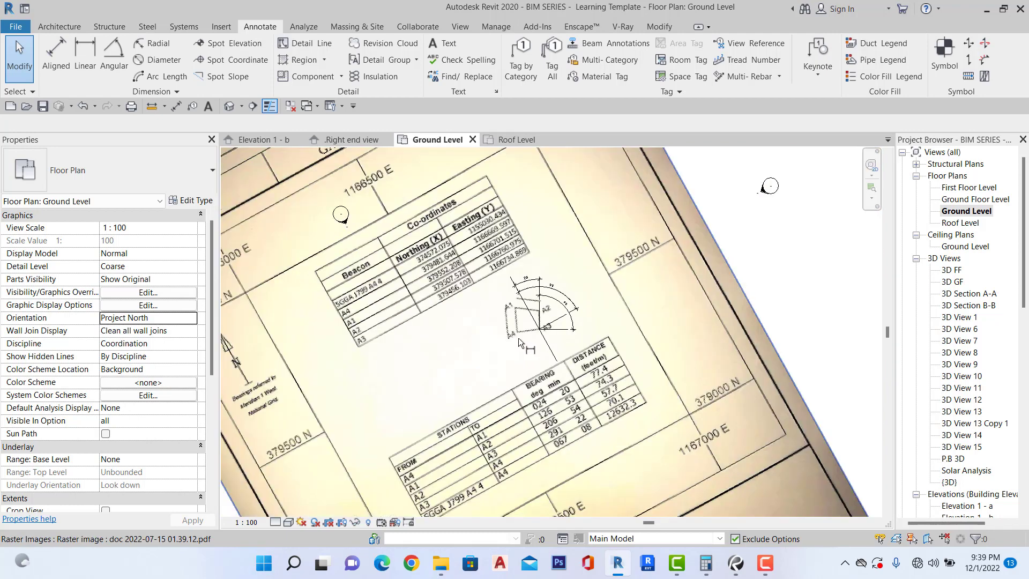
scroll(514, 332, up, 2)
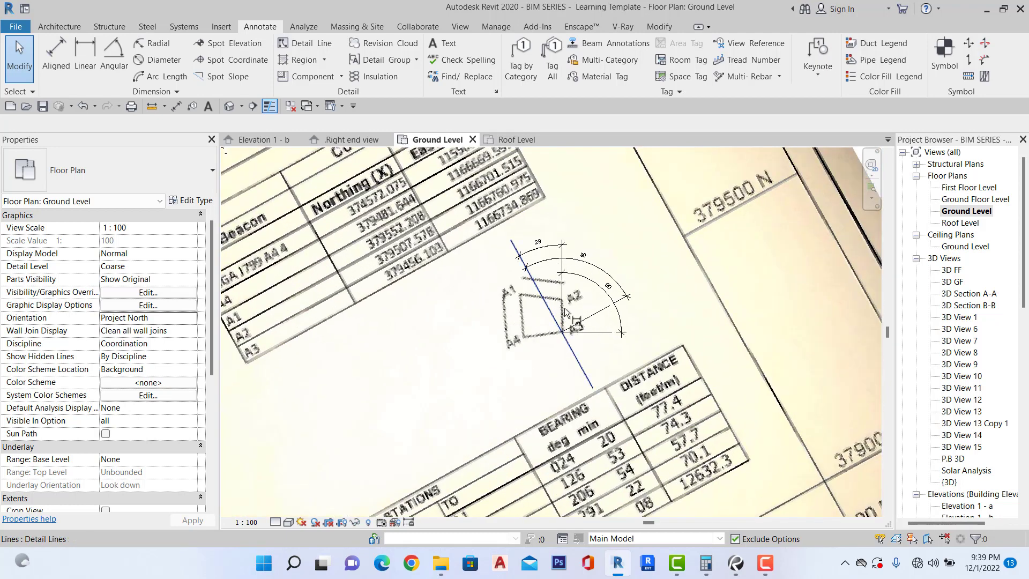
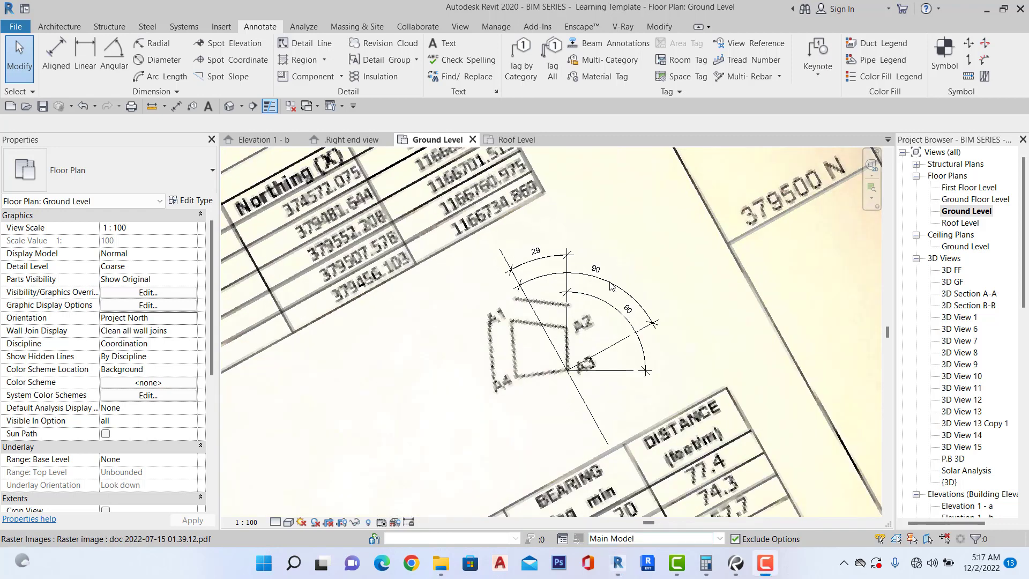
scroll(612, 294, down, 3)
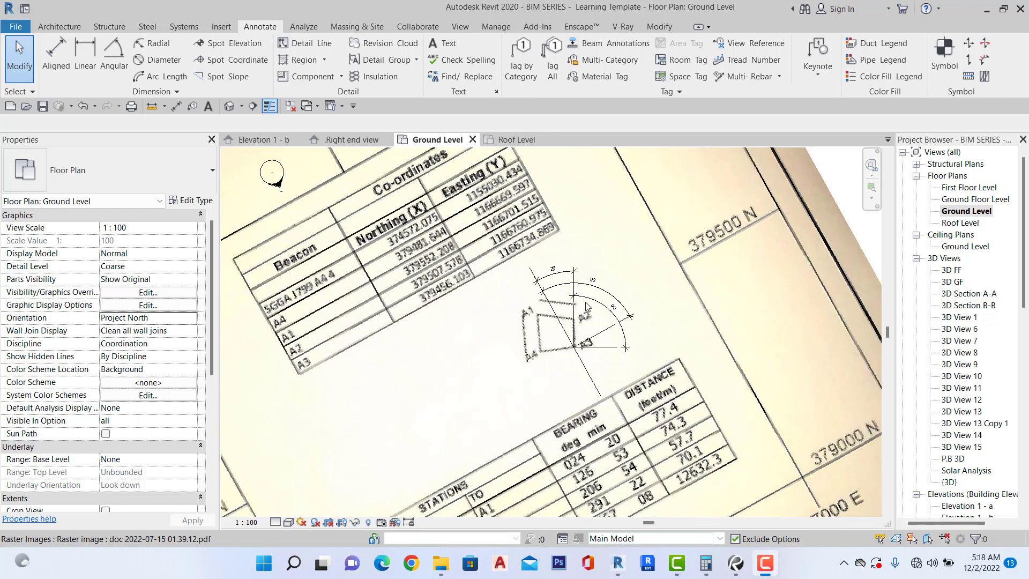
scroll(586, 306, down, 6)
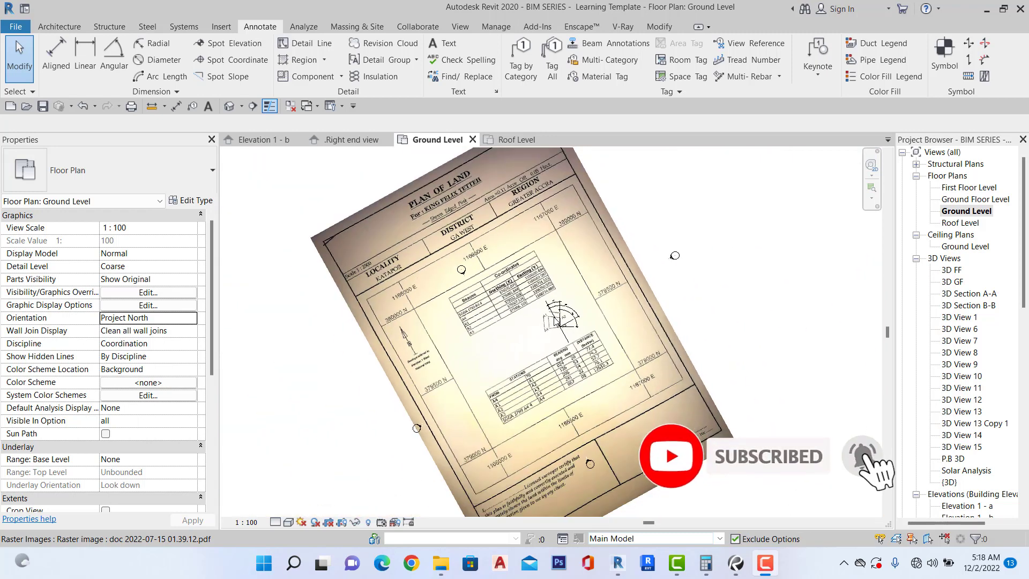
scroll(556, 322, up, 5)
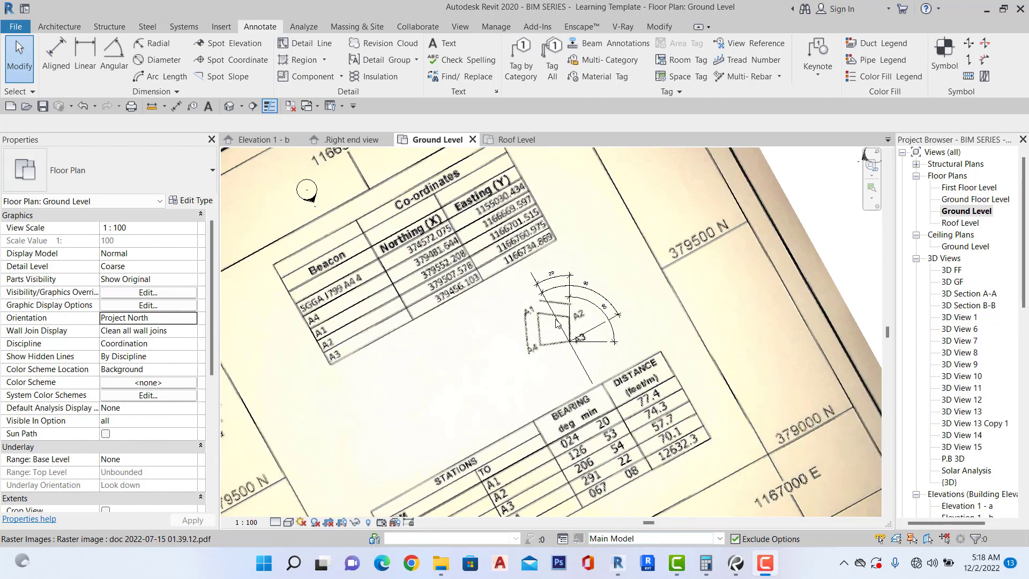
scroll(556, 322, down, 6)
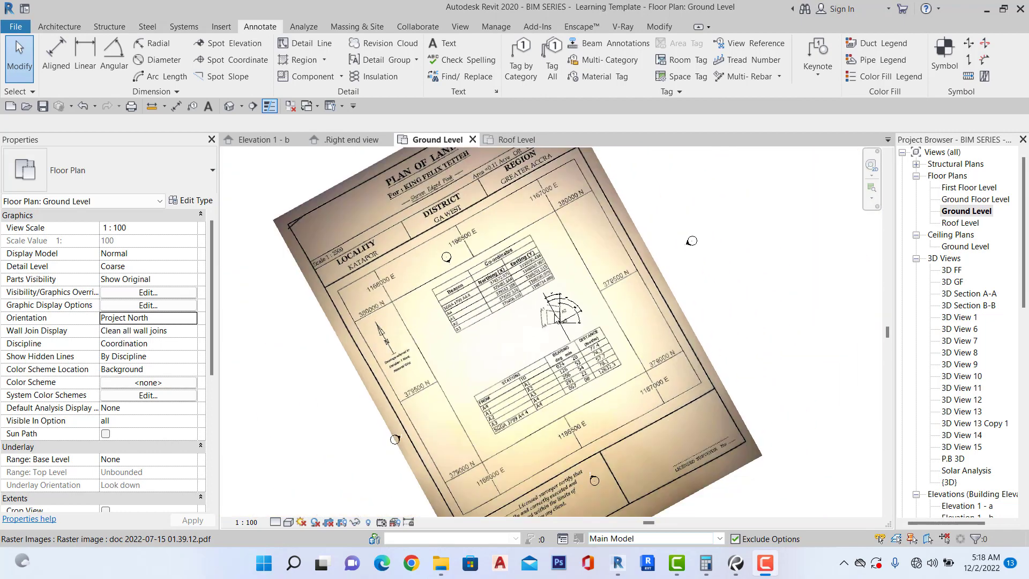
scroll(551, 395, up, 2)
scroll(542, 349, down, 2)
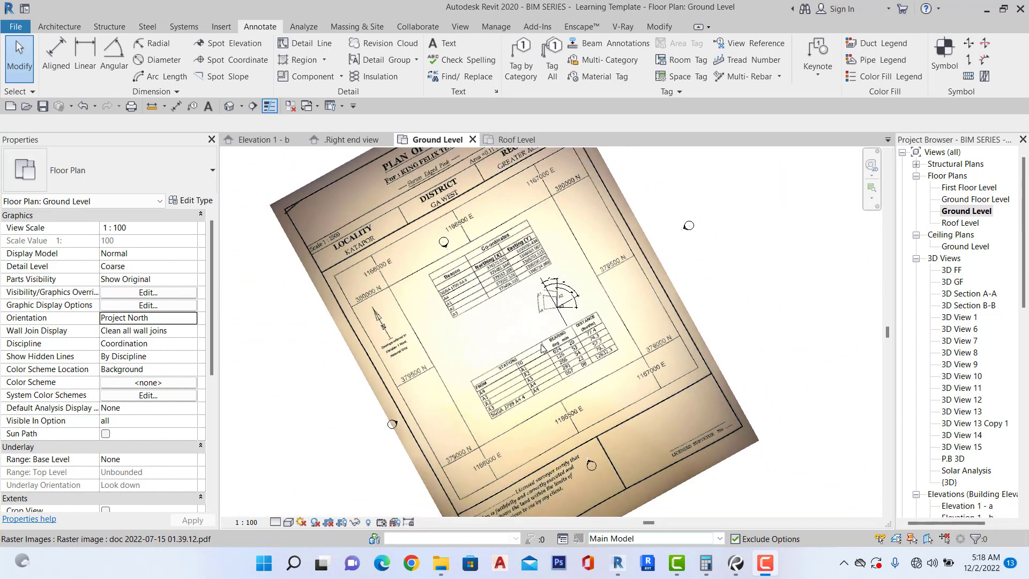
scroll(544, 387, up, 2)
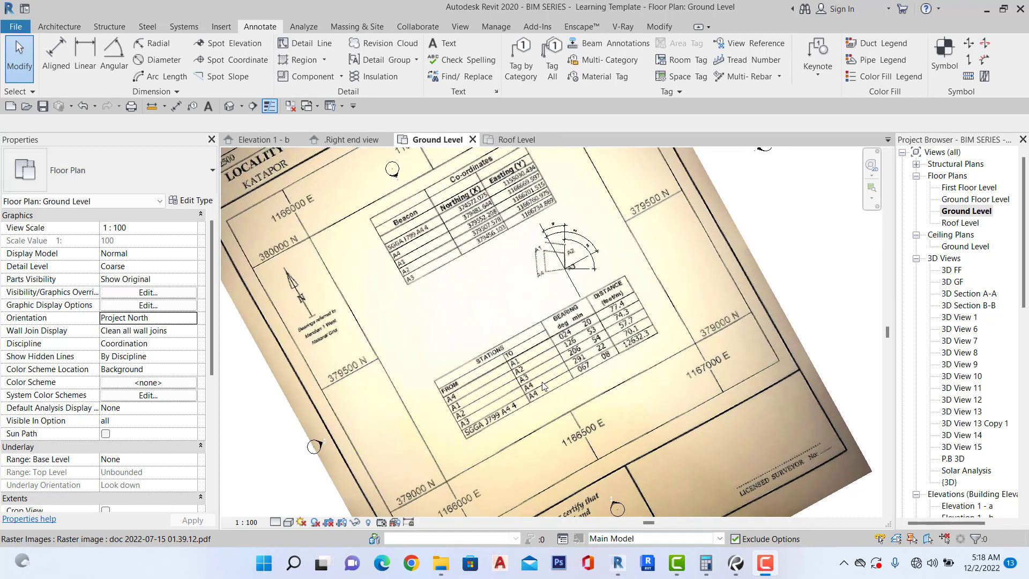
Set the Ground Level view orientation to True North and bring the survey plan's coordinate and bearing tables into view.
click(177, 318)
click(137, 341)
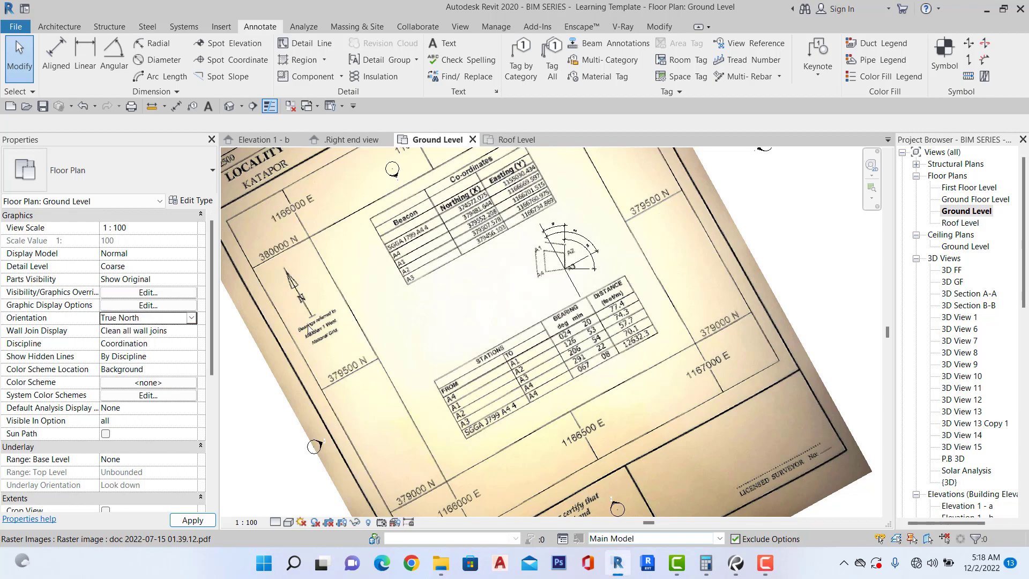
scroll(493, 297, down, 2)
middle_drag(637, 437, 573, 378)
scroll(558, 399, up, 2)
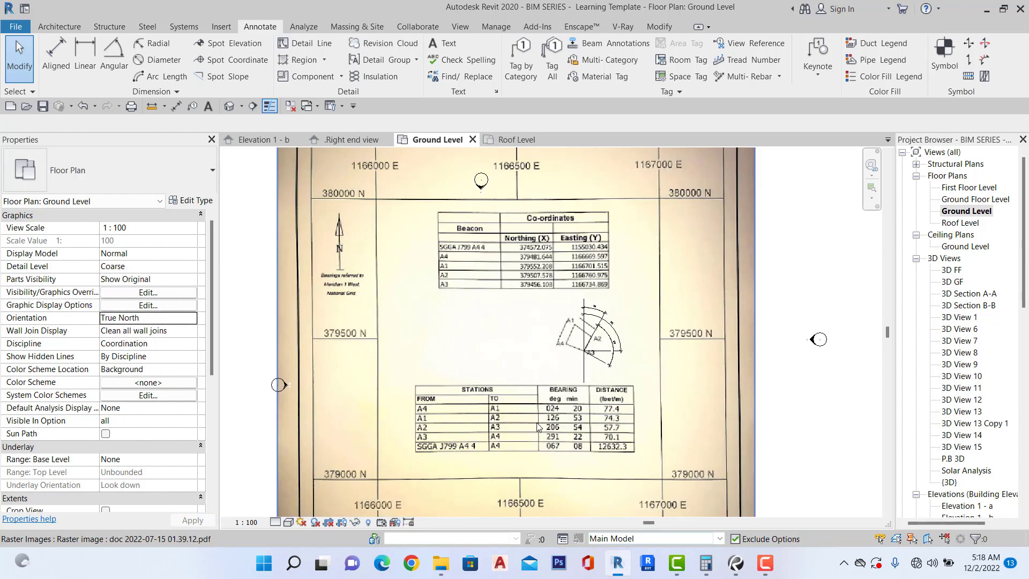
Examine the survey plan's stations table, reading the bearings and distances between beacons A1 to A4.
scroll(494, 362, up, 3)
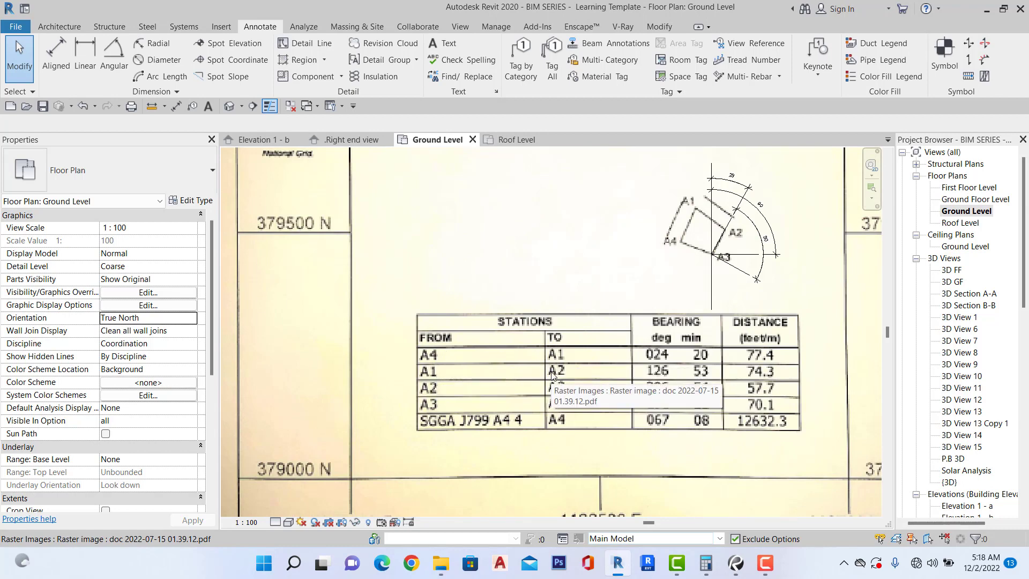
scroll(425, 392, down, 1)
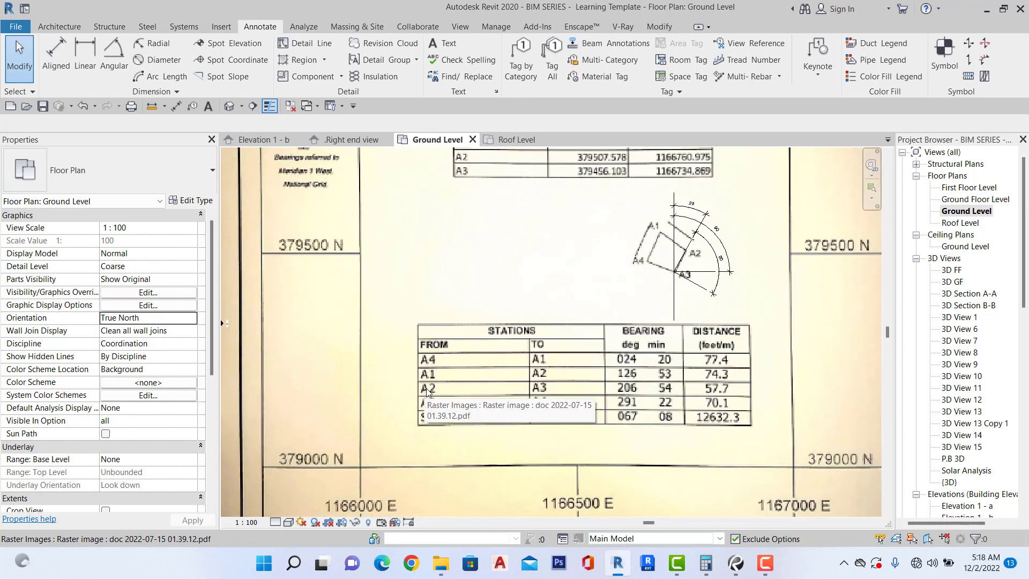
scroll(471, 412, down, 2)
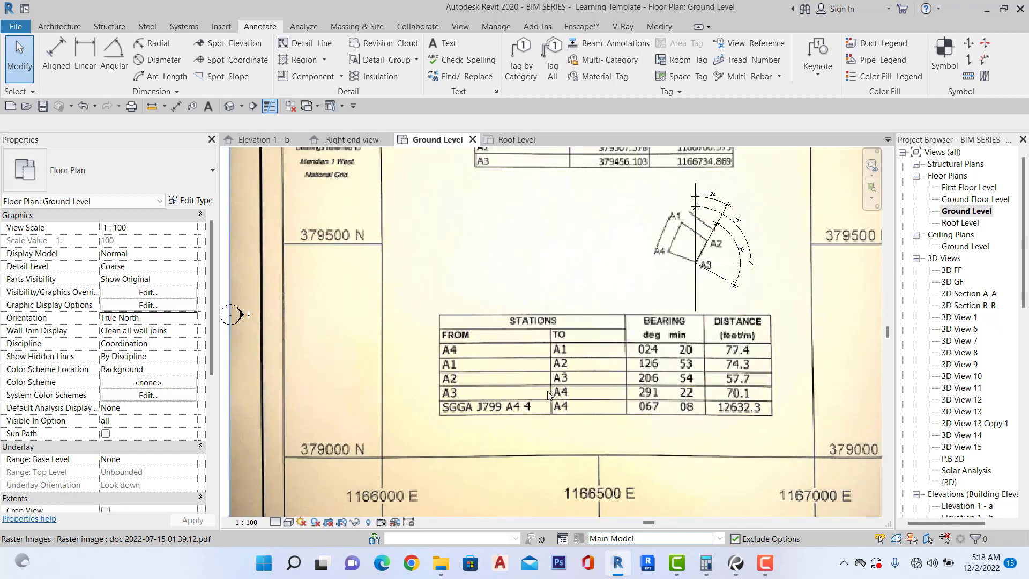
scroll(557, 394, up, 2)
scroll(481, 400, down, 2)
scroll(584, 370, up, 3)
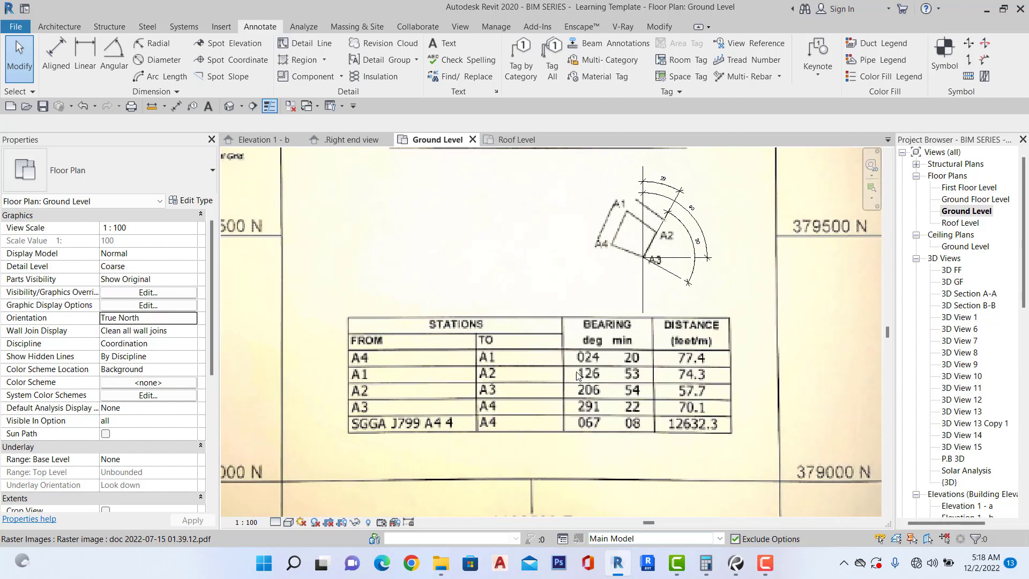
scroll(585, 370, down, 1)
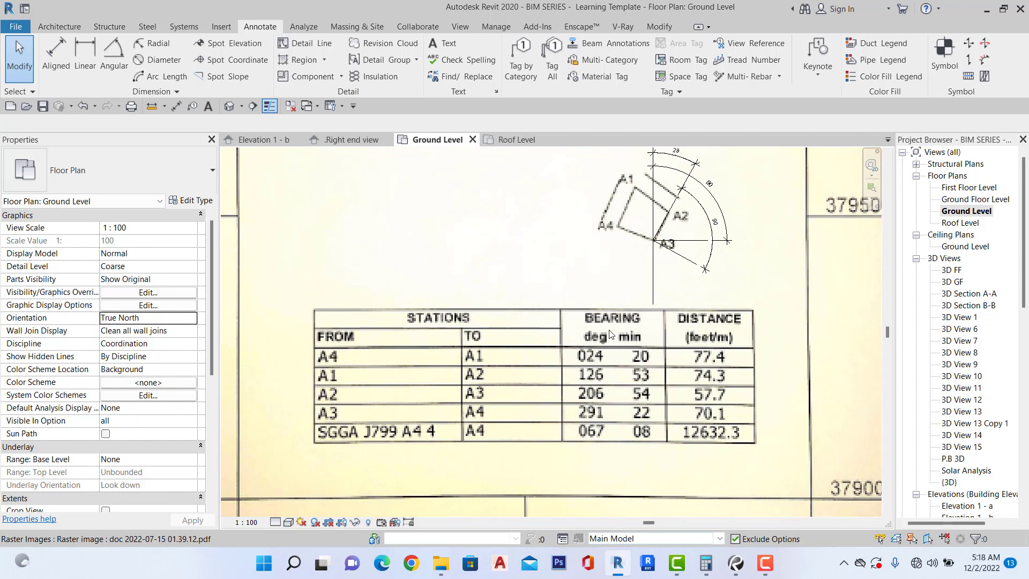
Start a new property line created by sketching, dismissing the save reminder without saving.
scroll(697, 336, up, 1)
scroll(698, 315, down, 2)
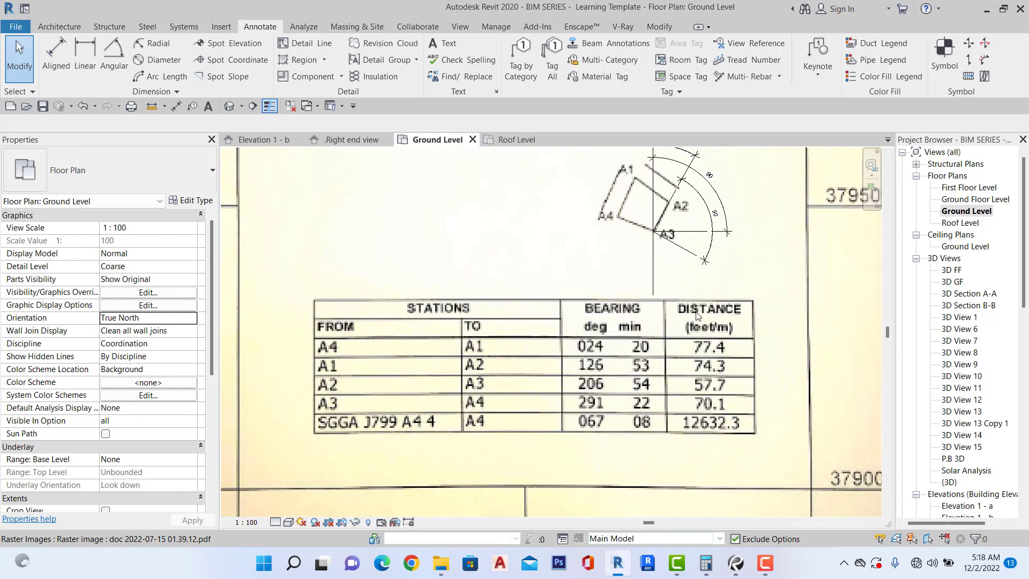
scroll(694, 318, down, 2)
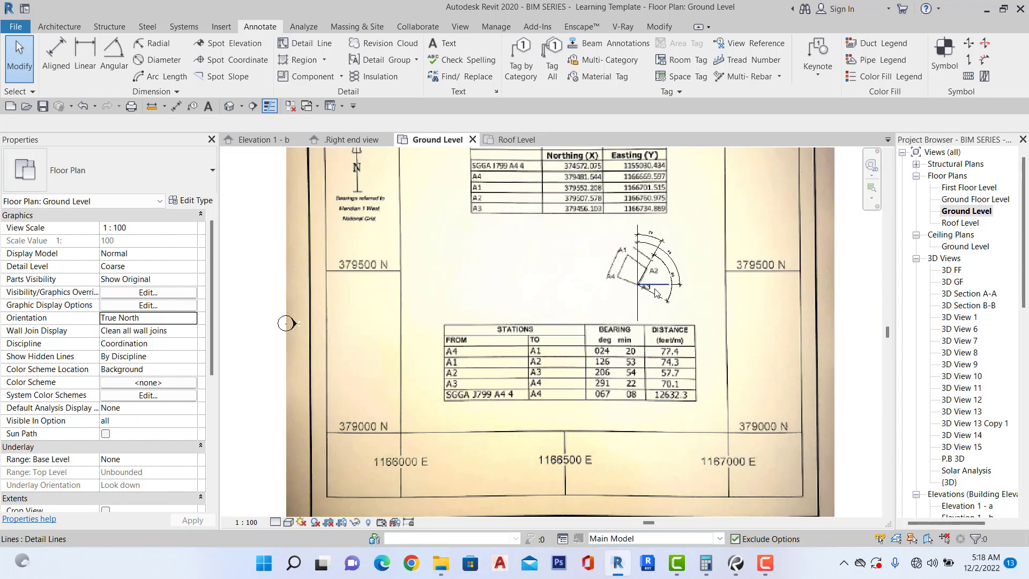
scroll(620, 287, up, 2)
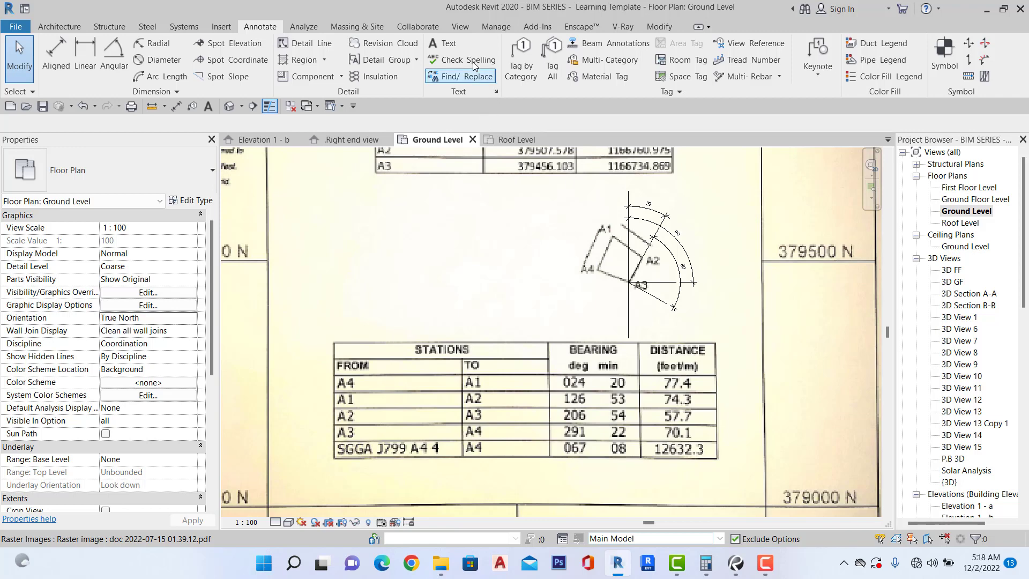
click(359, 30)
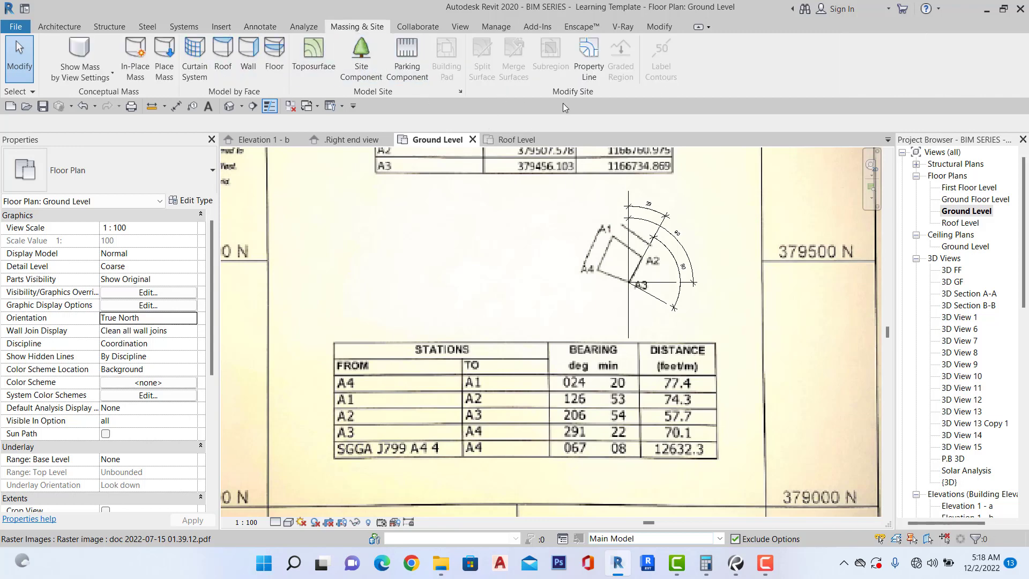
click(585, 63)
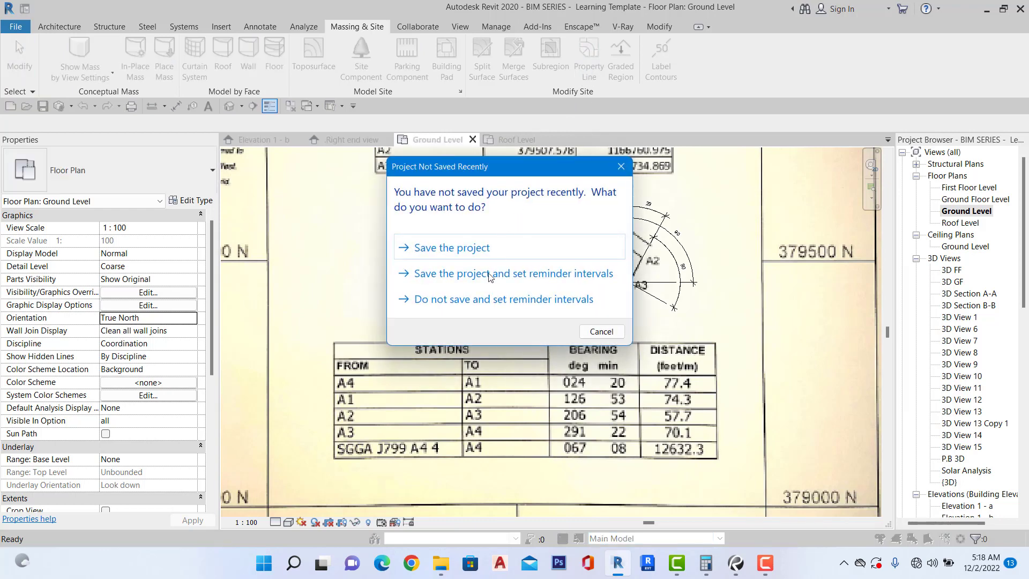
click(621, 167)
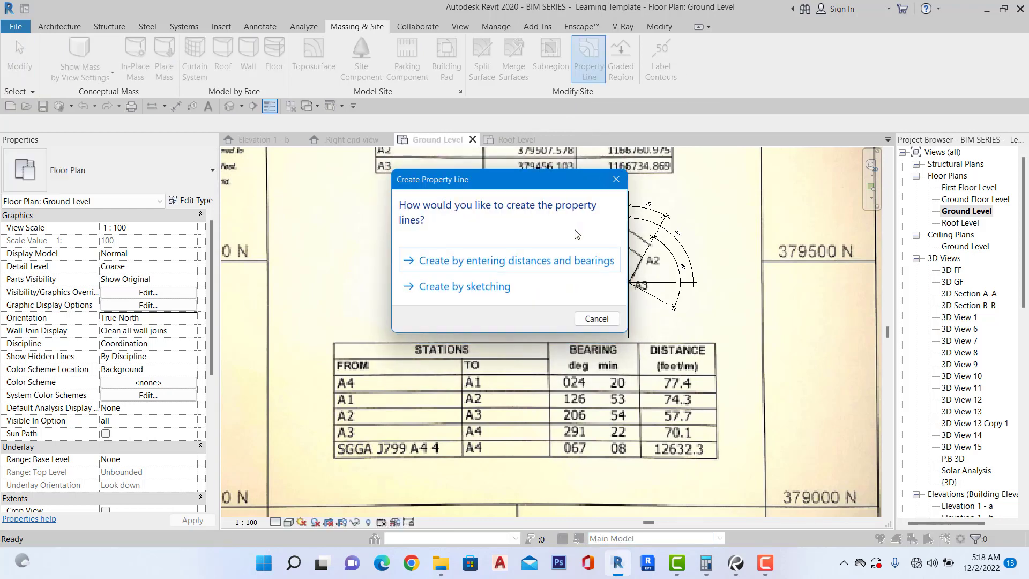
click(497, 288)
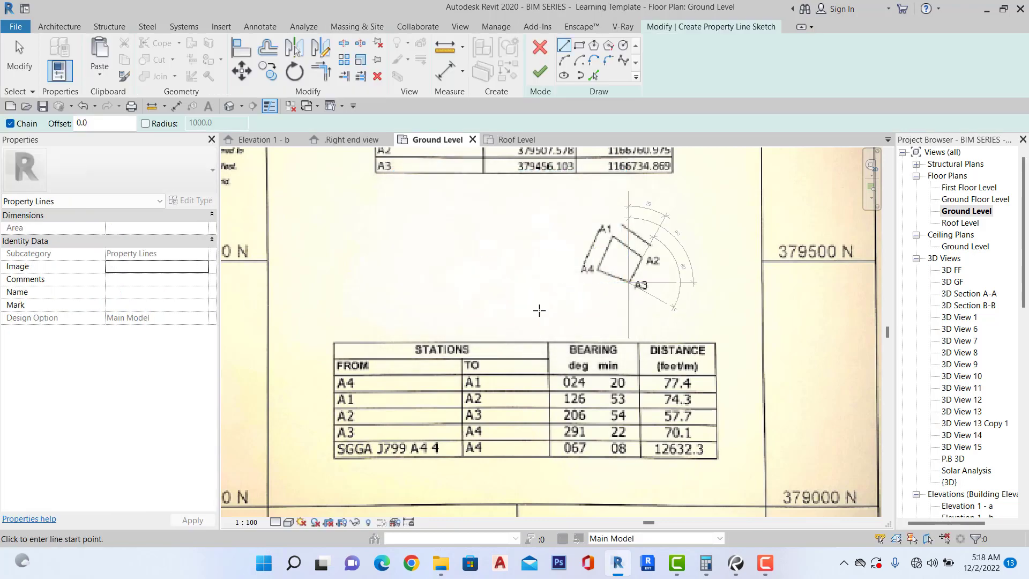
Examine the plot's corner A3 and edge A2–A3 against the bearings and distances in the survey plan's stations table.
scroll(516, 381, down, 2)
scroll(491, 384, up, 3)
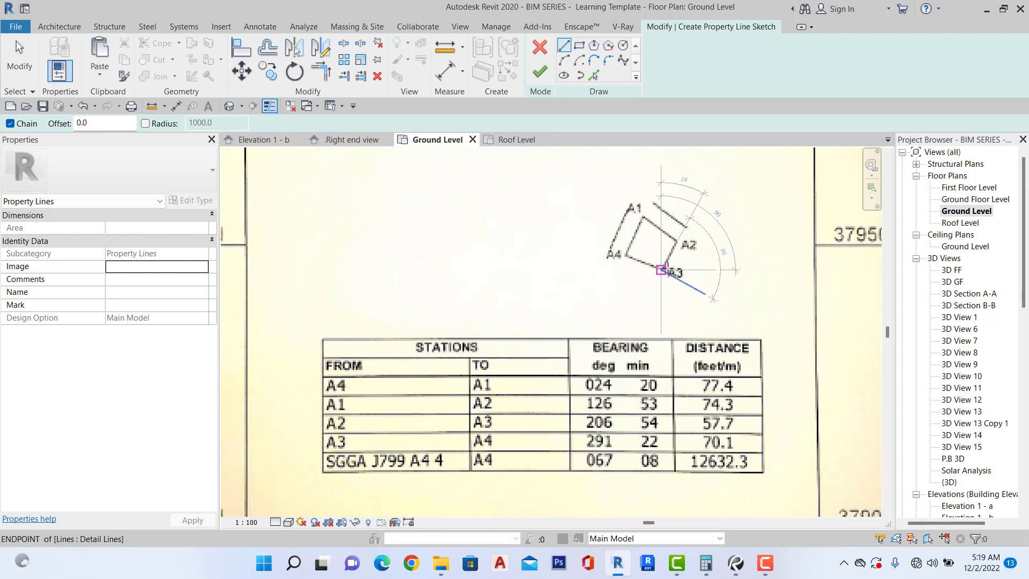
scroll(672, 275, up, 3)
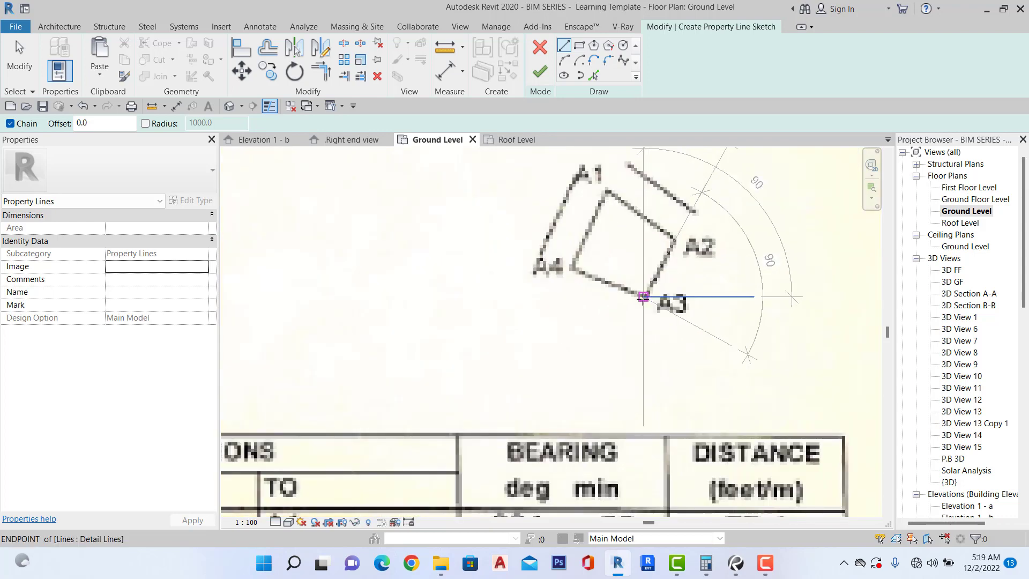
scroll(685, 244, down, 1)
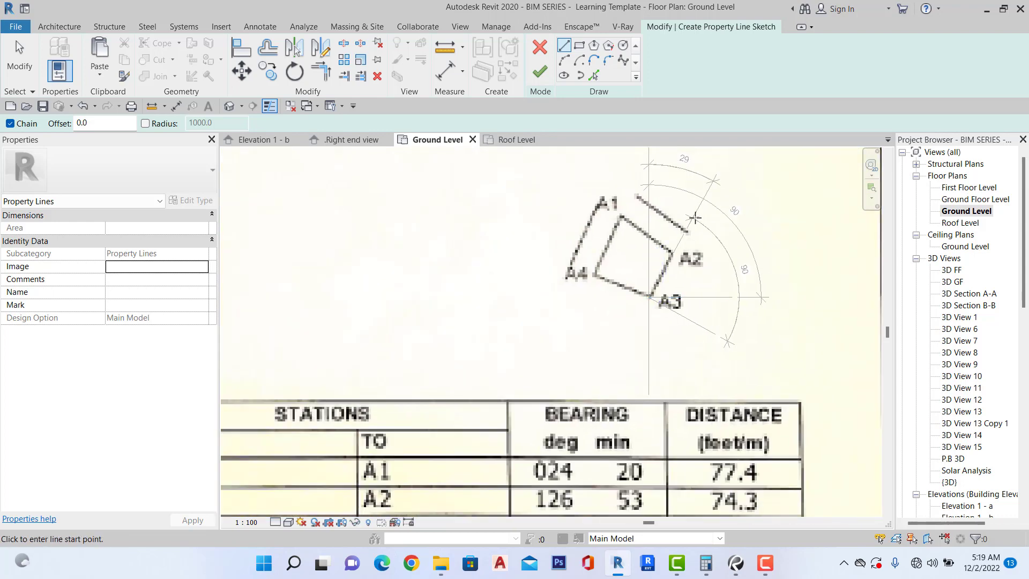
scroll(663, 248, down, 1)
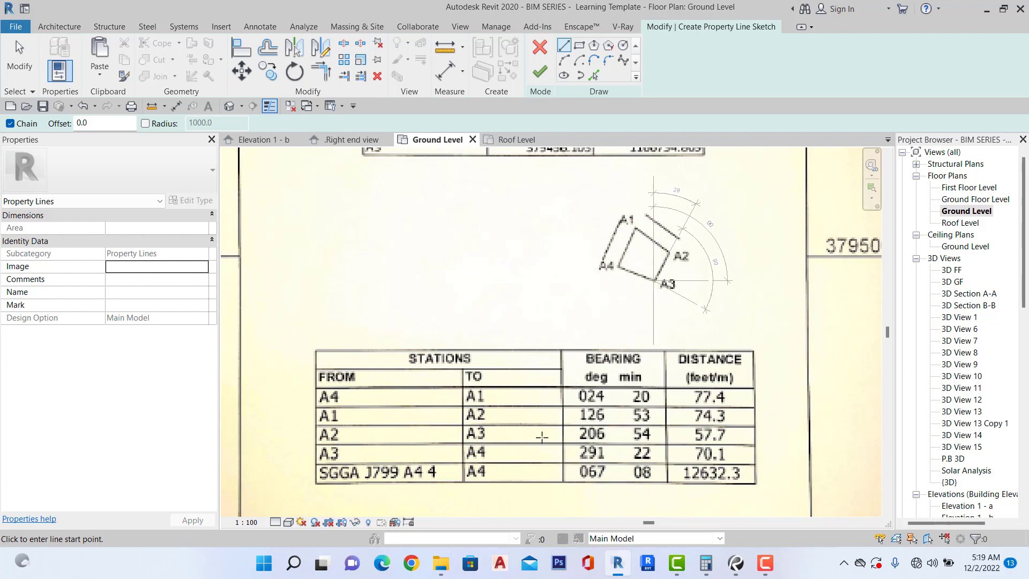
scroll(723, 443, up, 1)
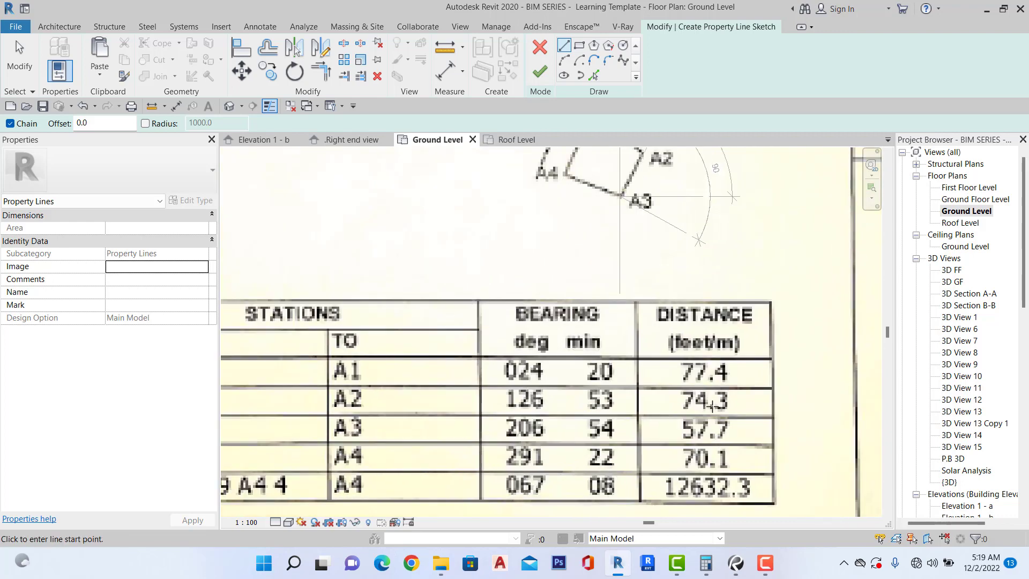
scroll(712, 405, down, 1)
scroll(721, 425, up, 1)
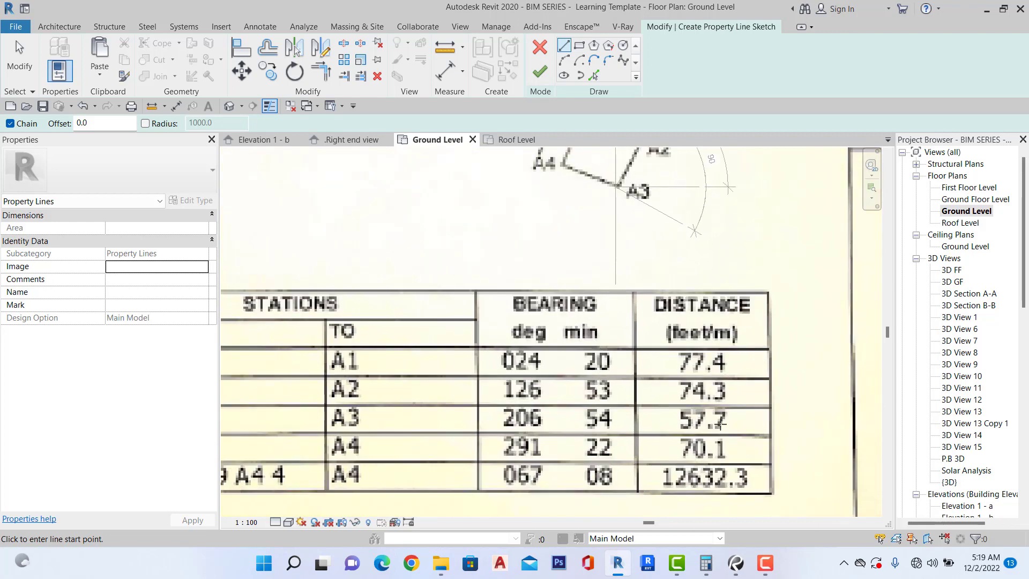
scroll(716, 418, down, 1)
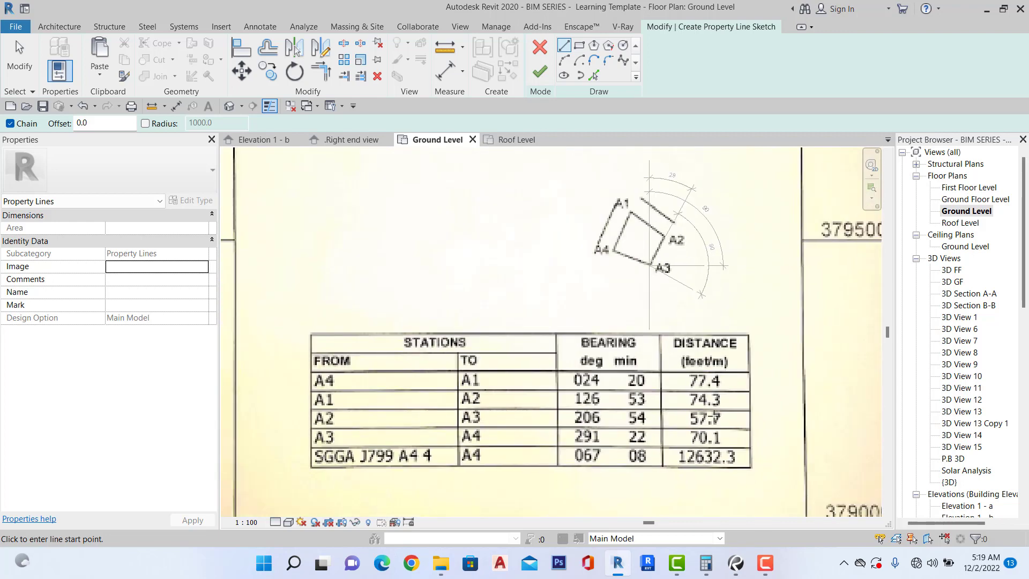
scroll(664, 162, up, 3)
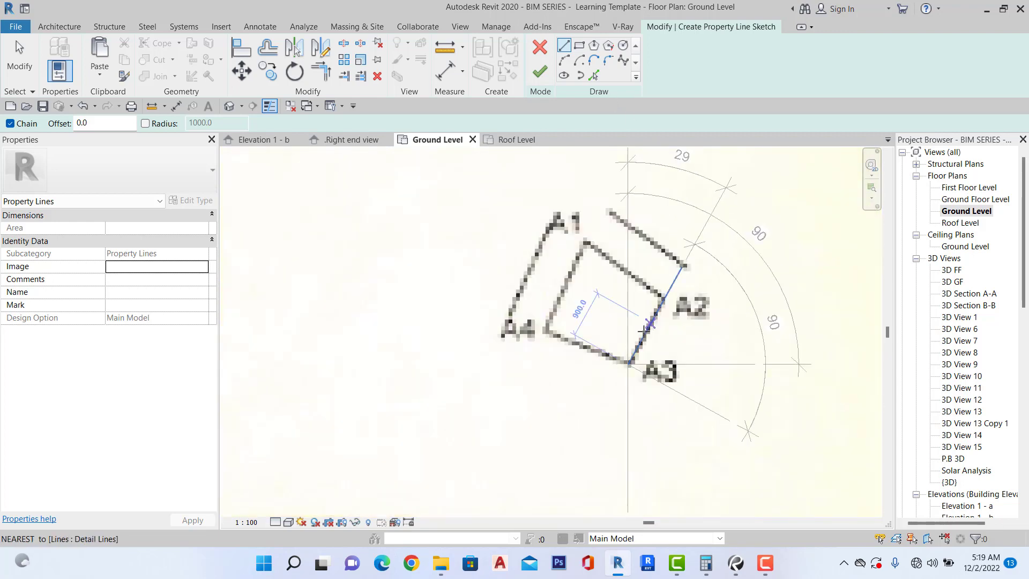
scroll(643, 330, up, 2)
scroll(622, 370, down, 5)
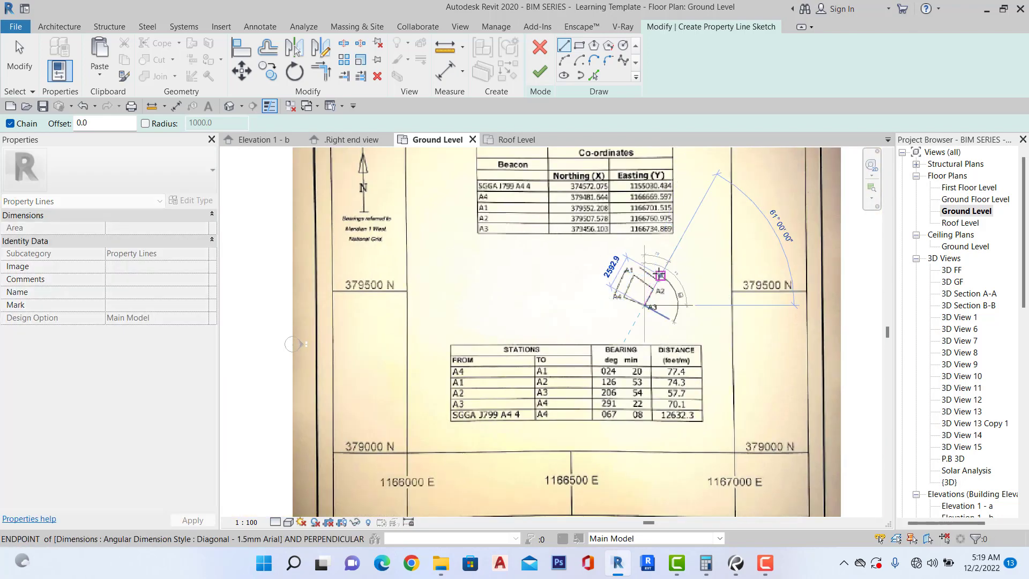
scroll(652, 276, up, 3)
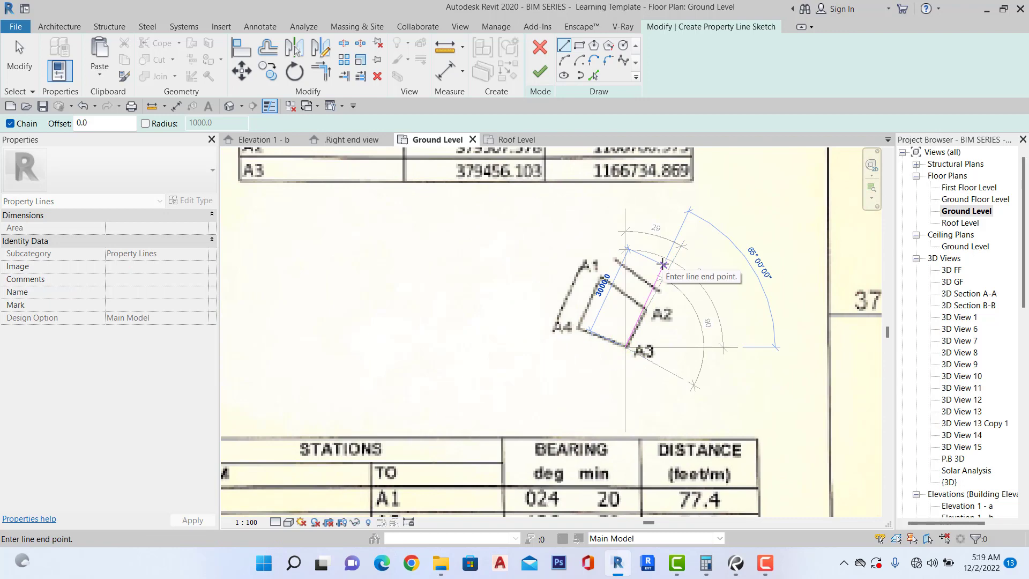
click(650, 294)
scroll(649, 295, down, 1)
scroll(656, 292, down, 2)
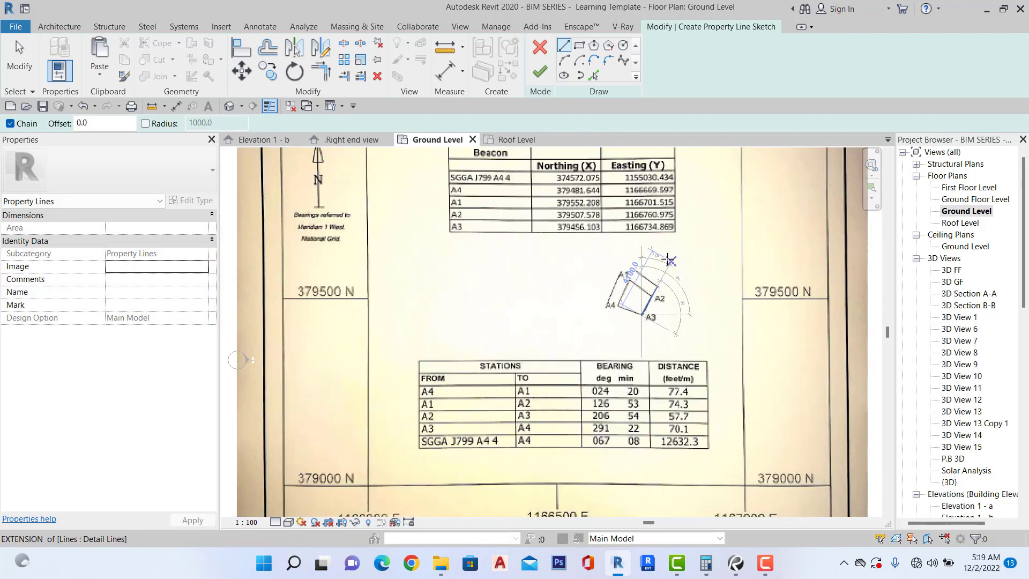
Sketch a straight property line about 3400 long from beacon A2 through A3, following the plot edge's direction.
scroll(663, 294, up, 4)
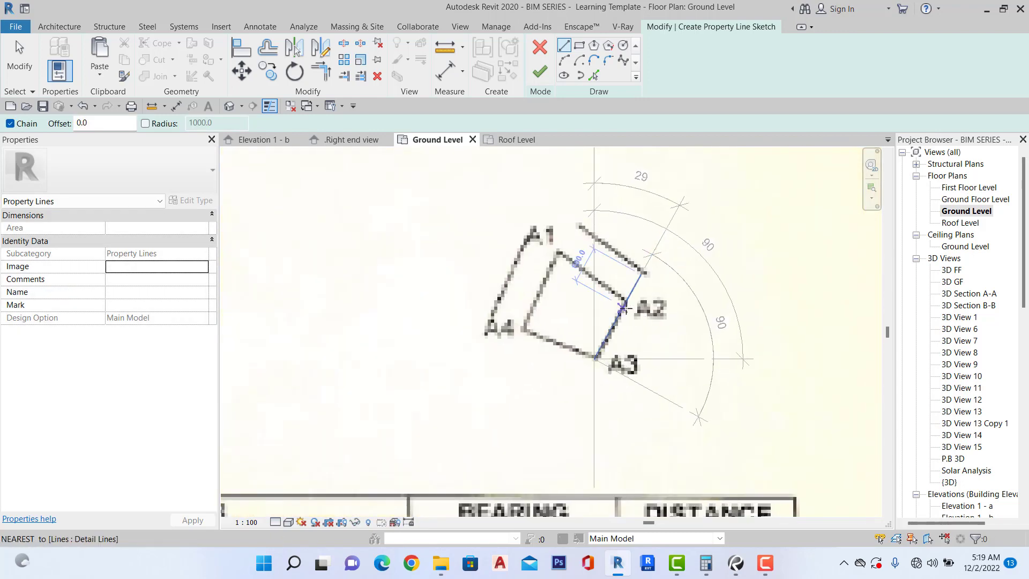
click(625, 301)
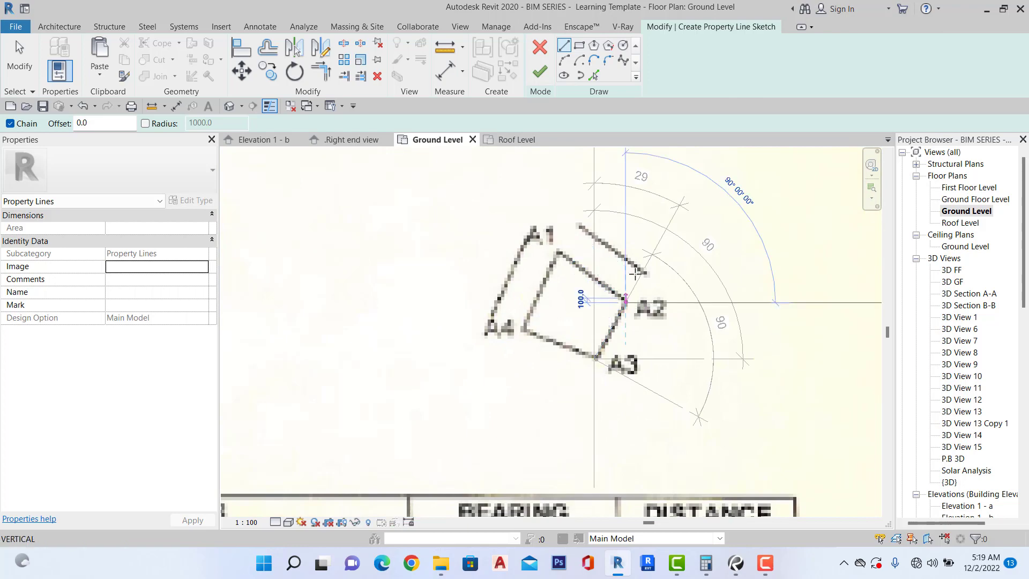
scroll(636, 271, down, 3)
scroll(602, 384, up, 4)
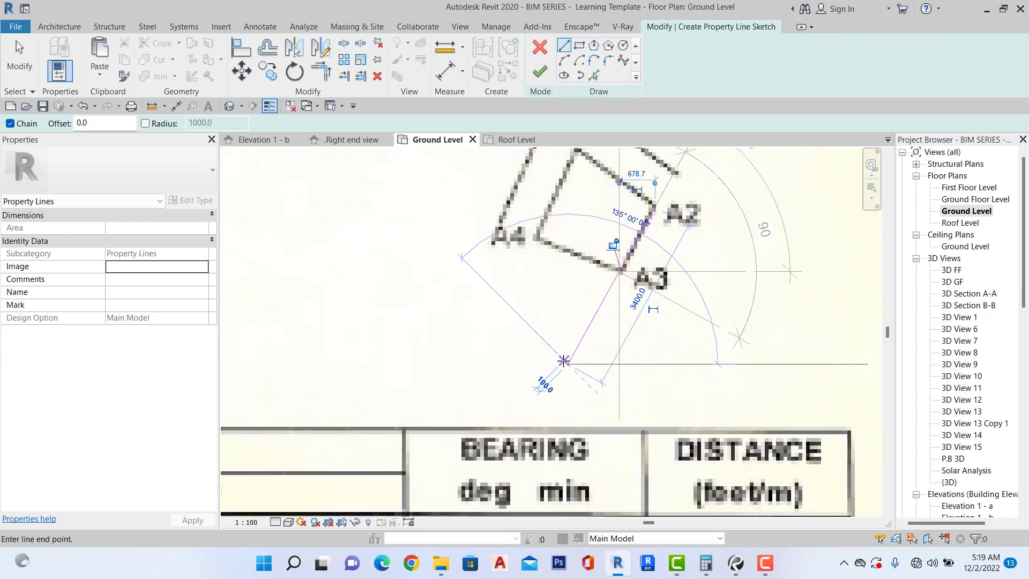
click(564, 361)
key(Escape)
key(Escape)
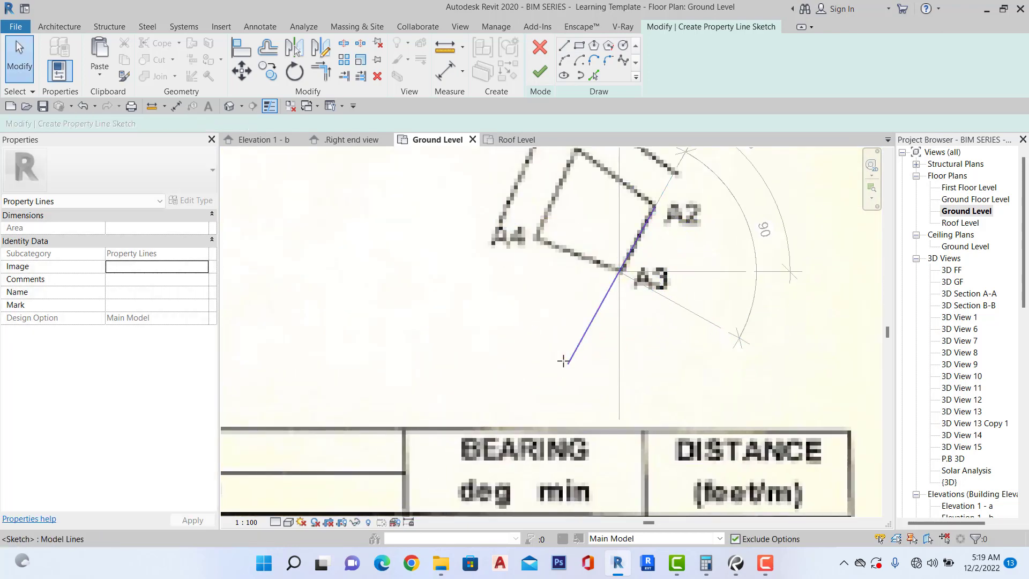
Set the length of the property line through A2 and A3 to 57700.
click(566, 360)
click(639, 296)
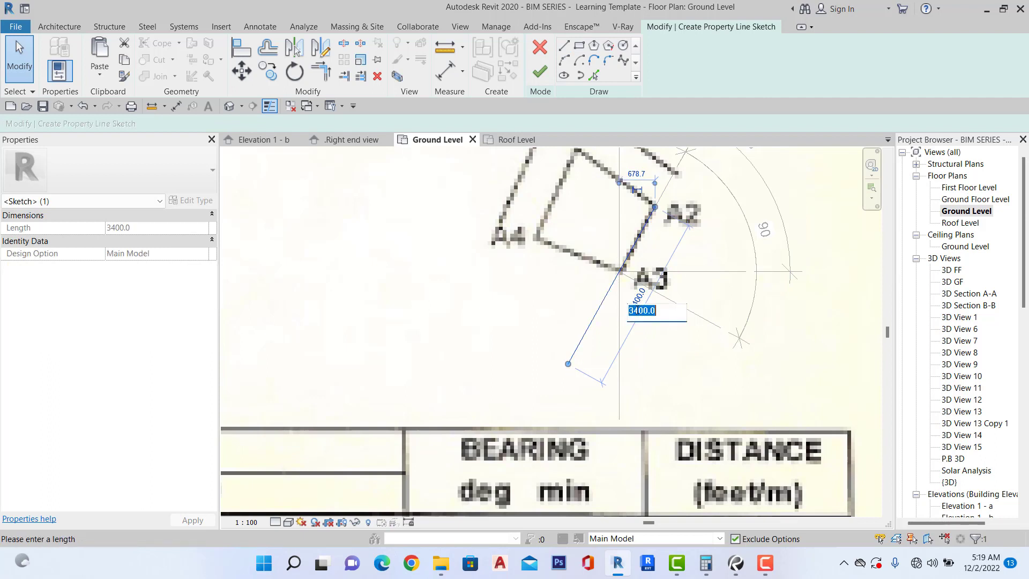
text(57700)
key(Return)
Examine the stations table's distances and the full extent of the lengthened property line over the survey plan.
scroll(616, 352, down, 4)
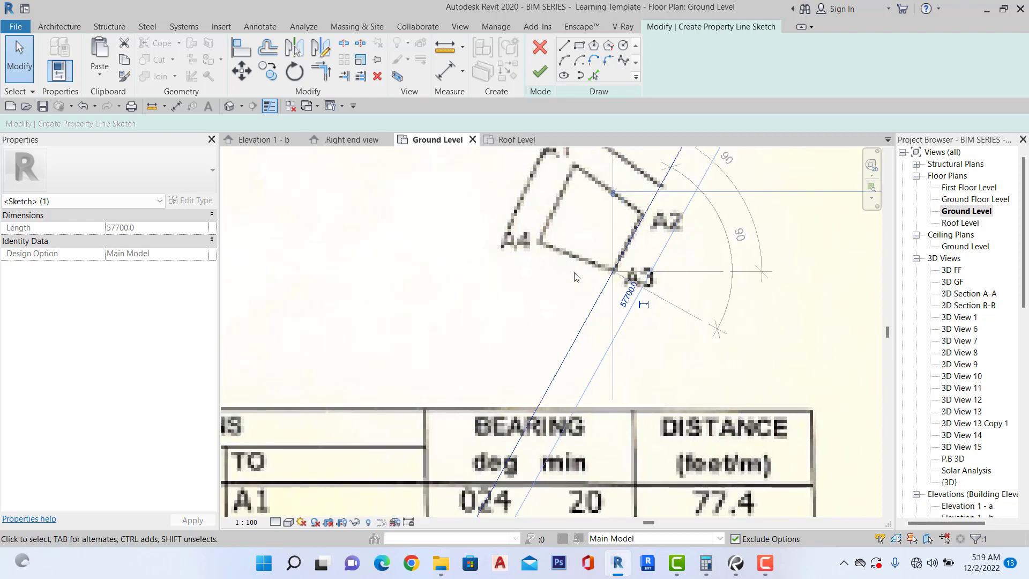
scroll(615, 353, up, 2)
scroll(616, 352, up, 2)
scroll(621, 348, down, 2)
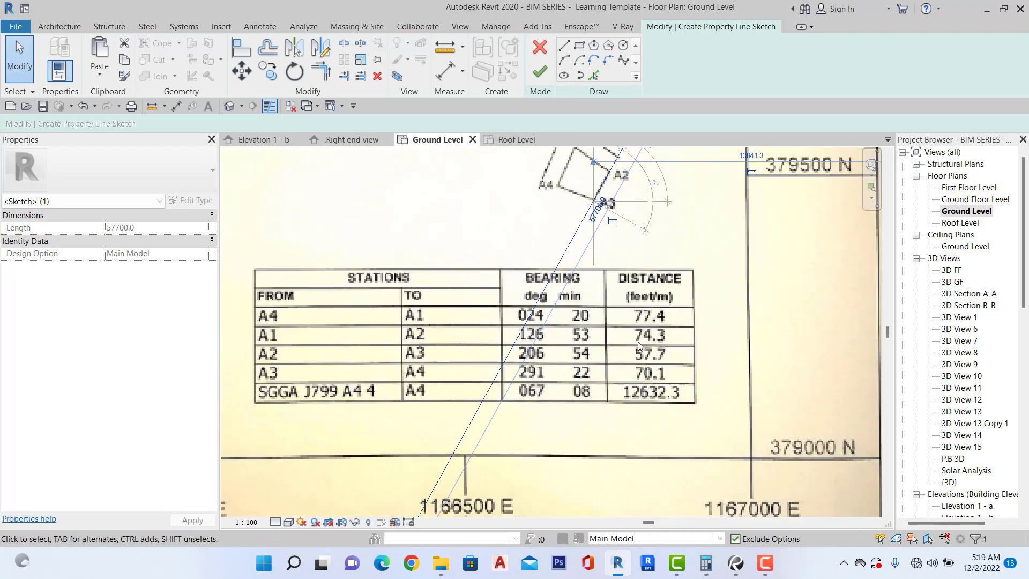
scroll(627, 343, up, 2)
scroll(627, 342, down, 1)
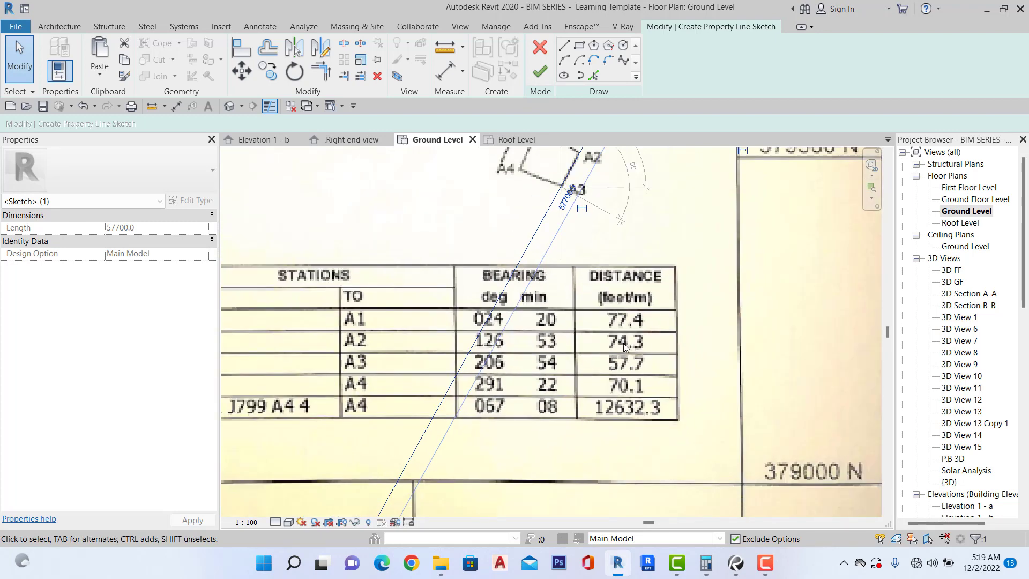
scroll(638, 340, down, 4)
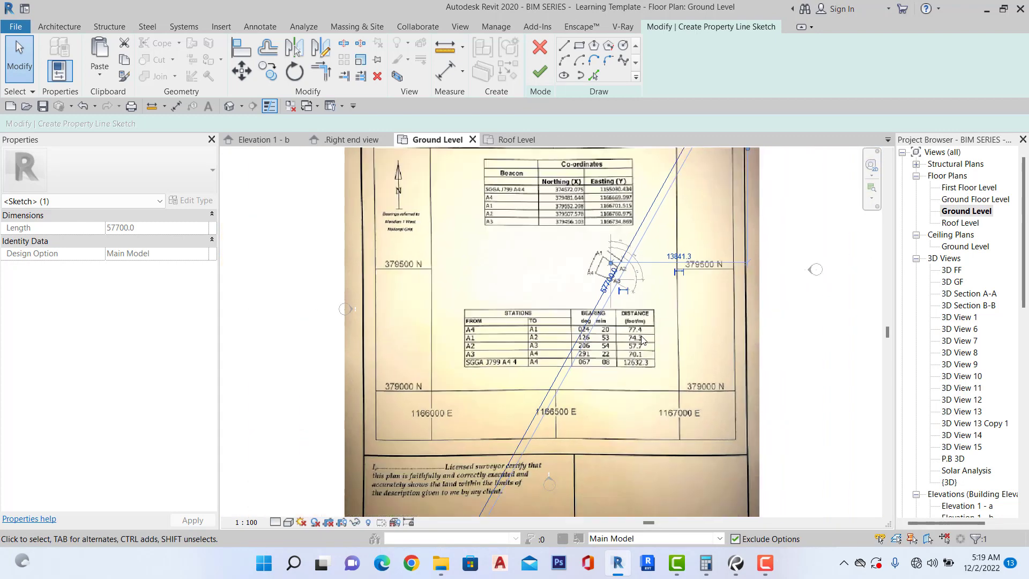
scroll(618, 350, up, 3)
scroll(624, 252, down, 3)
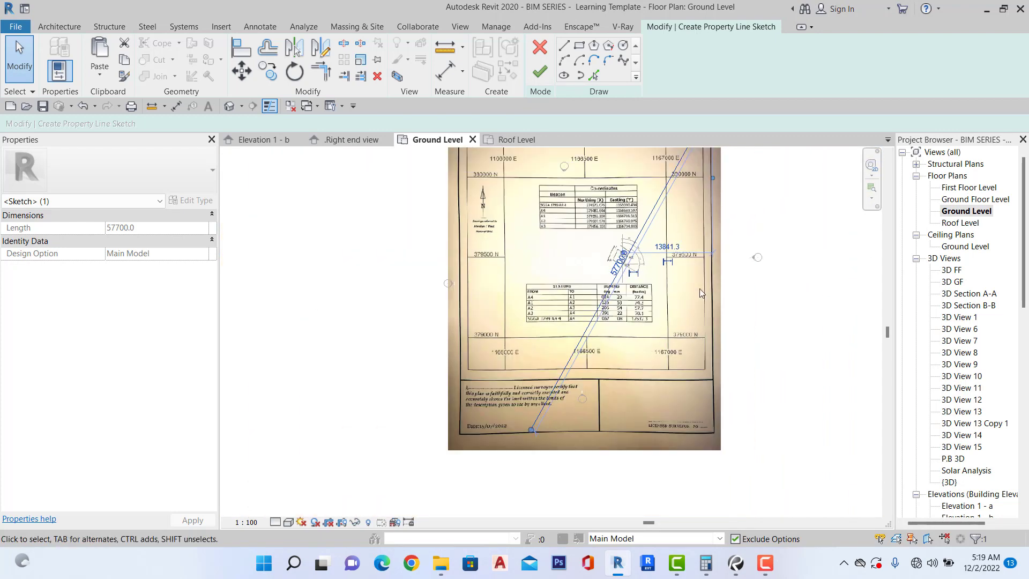
Move the property line running through A2 and A3 so its upper endpoint sits on beacon A2.
click(753, 303)
scroll(604, 309, up, 2)
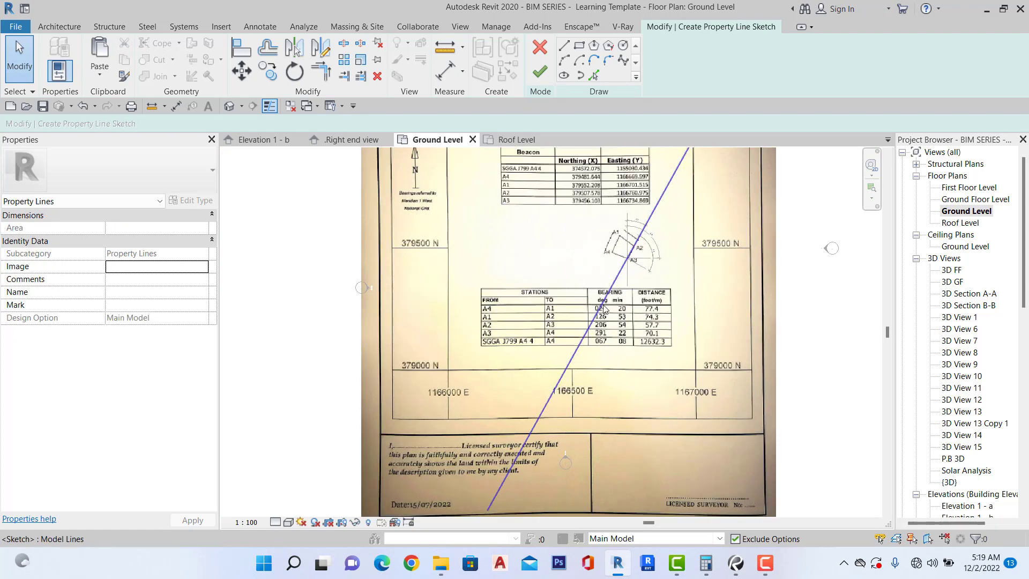
scroll(604, 310, down, 3)
click(602, 309)
scroll(589, 314, down, 2)
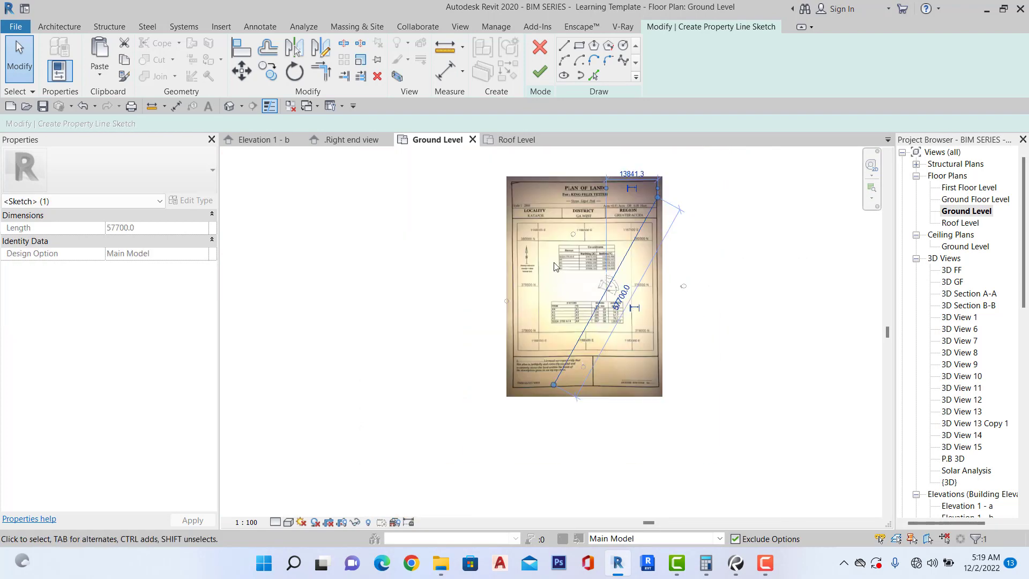
click(242, 70)
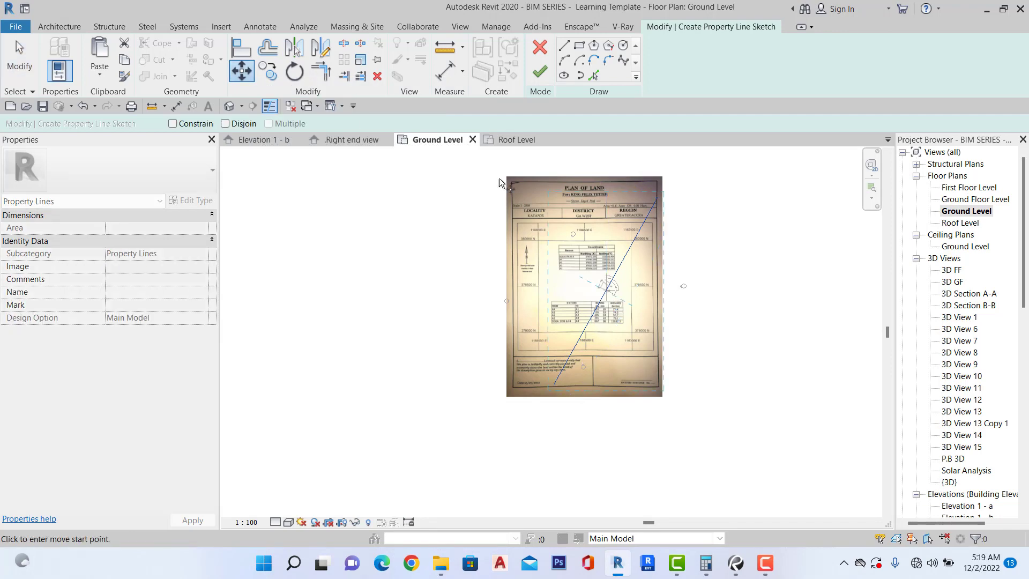
scroll(638, 194, up, 3)
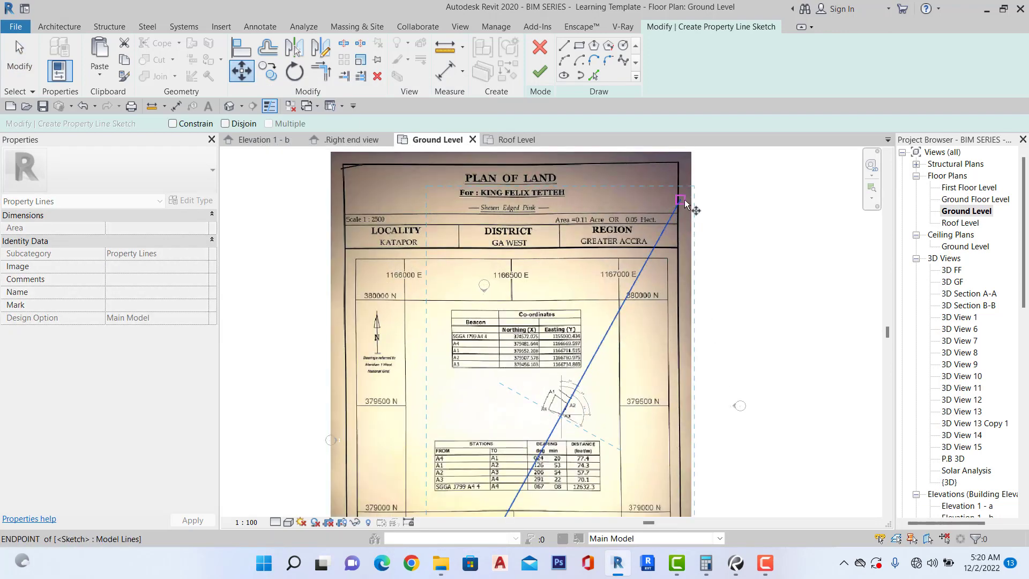
scroll(687, 204, up, 2)
click(682, 203)
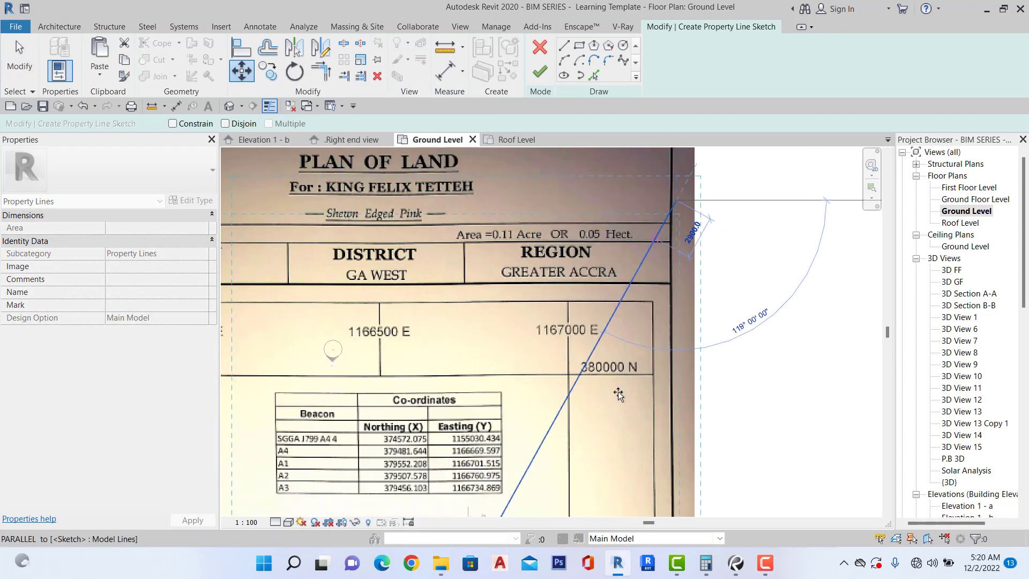
scroll(586, 154, down, 3)
scroll(586, 154, down, 2)
scroll(562, 284, up, 3)
scroll(563, 257, down, 2)
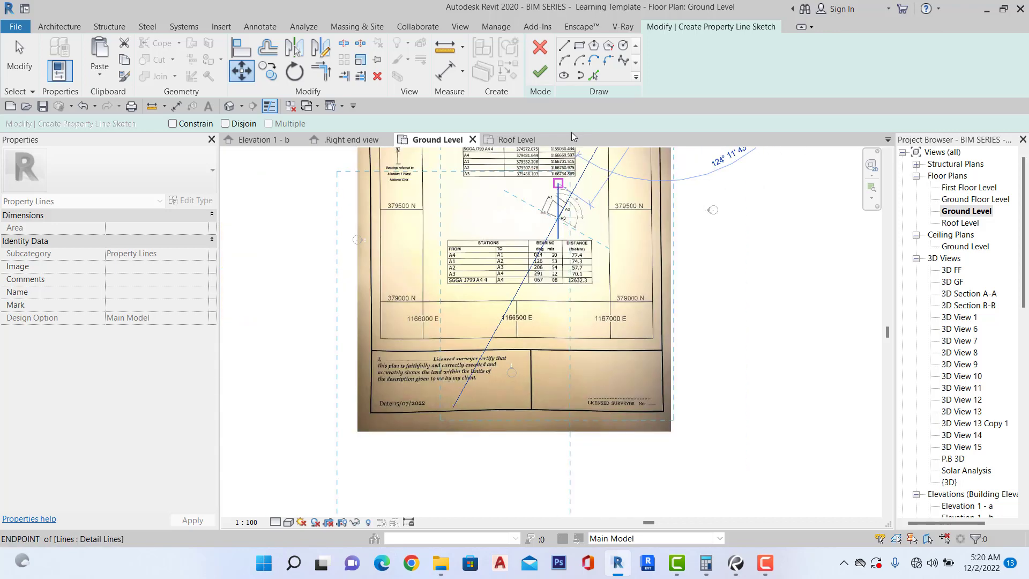
scroll(560, 200, up, 2)
scroll(562, 203, up, 5)
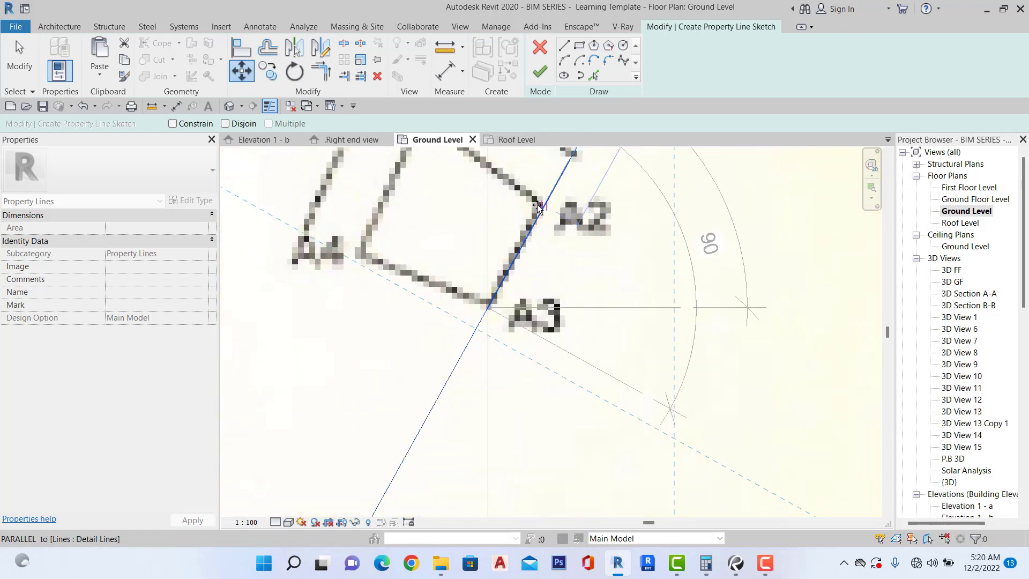
click(540, 208)
scroll(595, 236, down, 5)
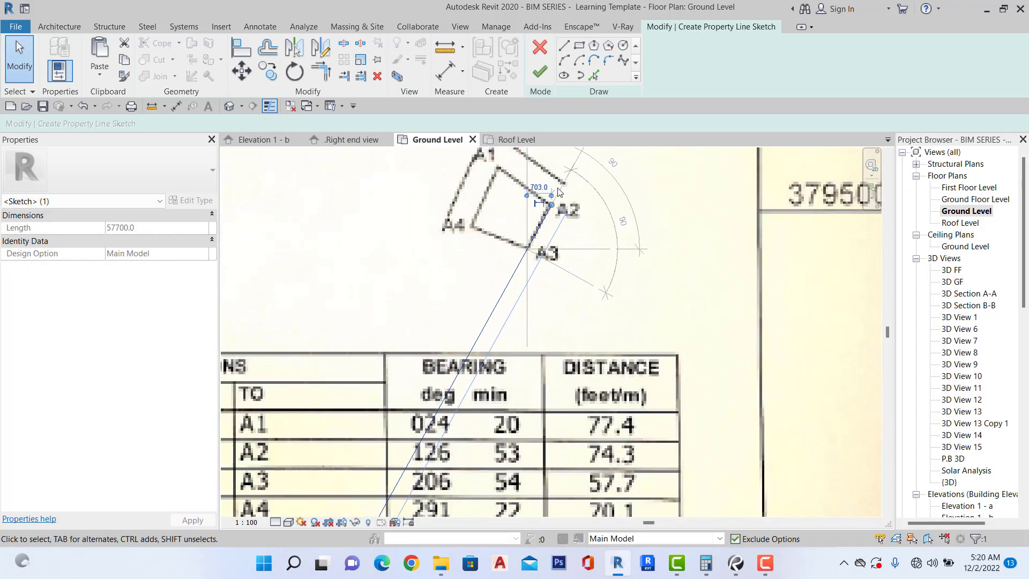
scroll(601, 242, down, 4)
click(503, 389)
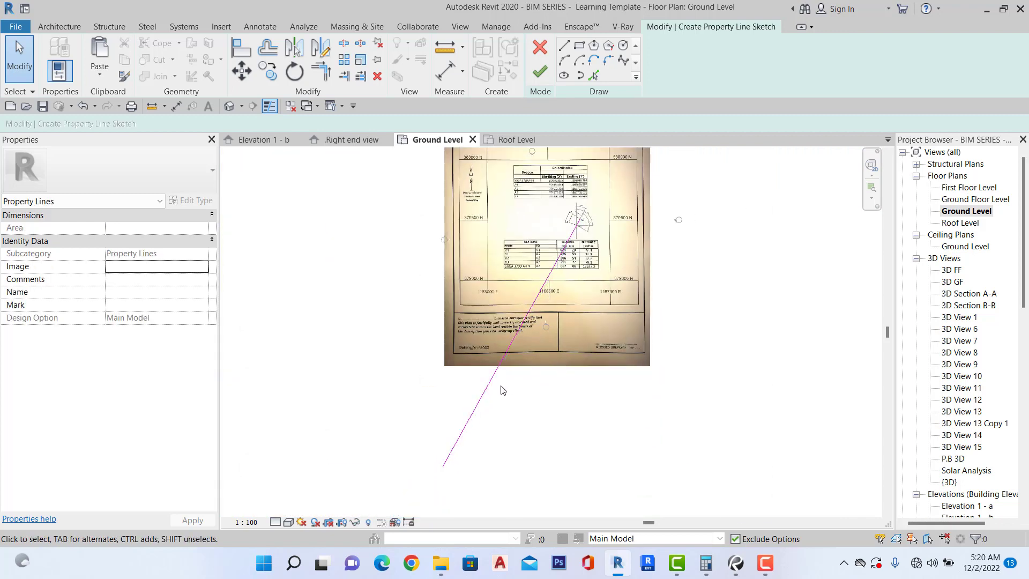
Check the length dimension and full extent of the property line starting at A2 and running through A3.
click(489, 384)
scroll(555, 352, up, 4)
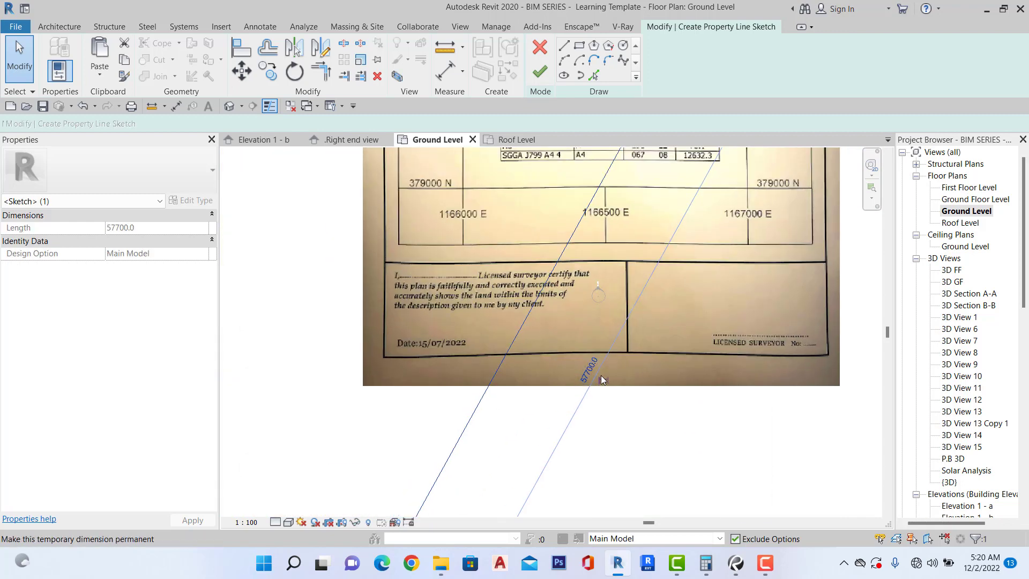
click(587, 370)
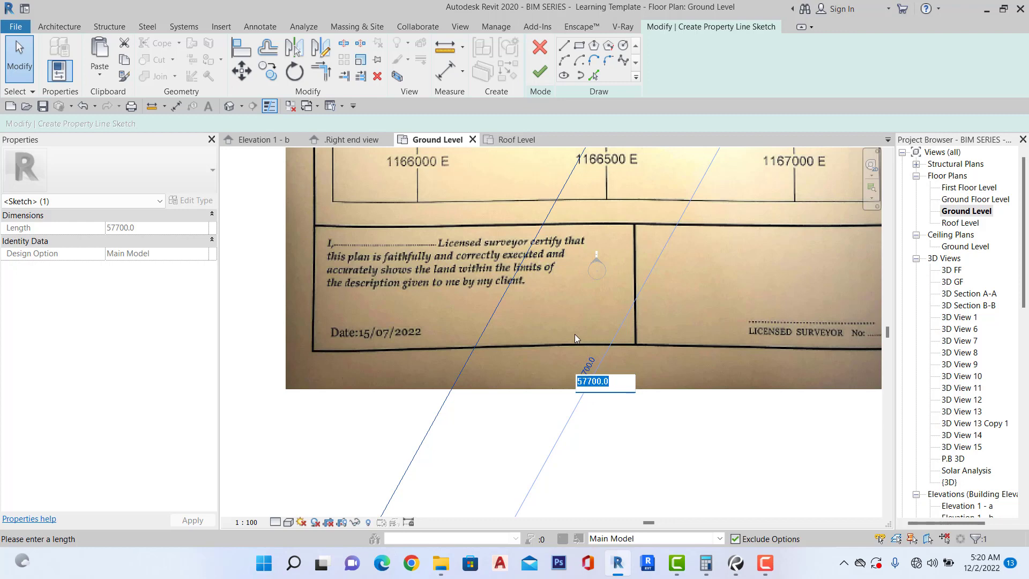
scroll(575, 333, down, 2)
click(612, 391)
scroll(556, 370, down, 3)
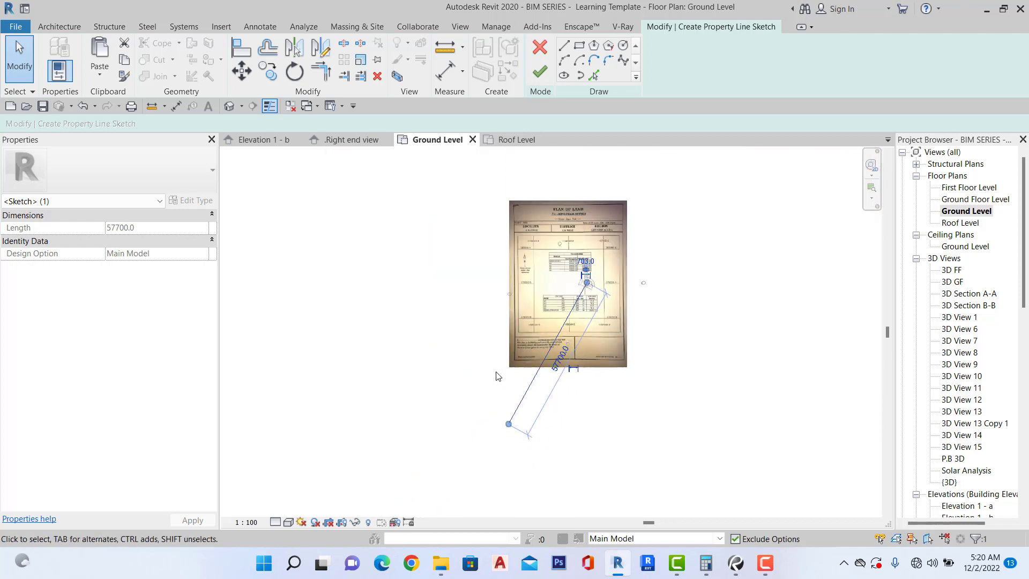
click(496, 376)
Sketch a straight property line about 1800 long from beacon A2 to beacon A1 along the plot edge.
scroll(557, 332, up, 5)
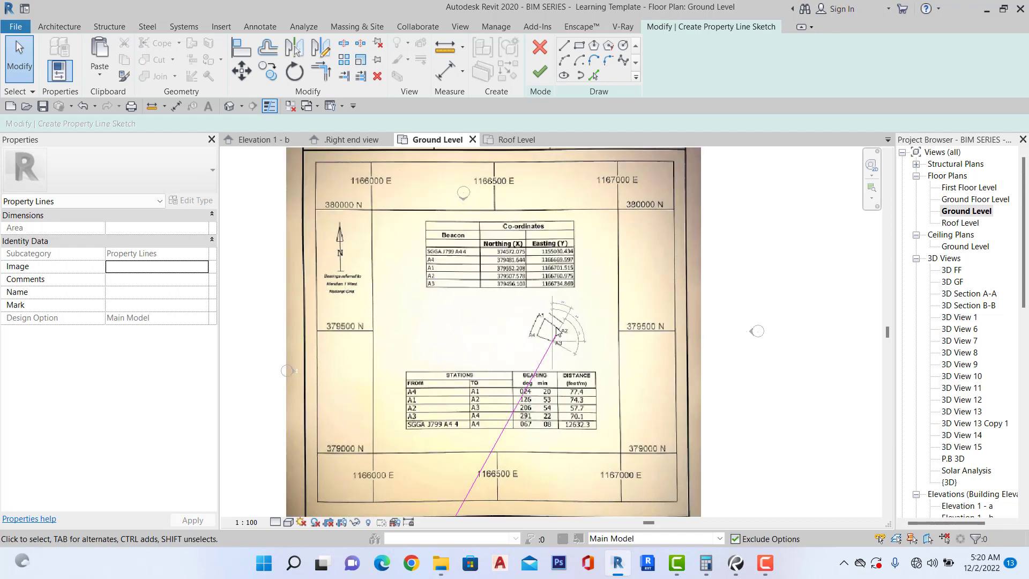
scroll(556, 330, up, 6)
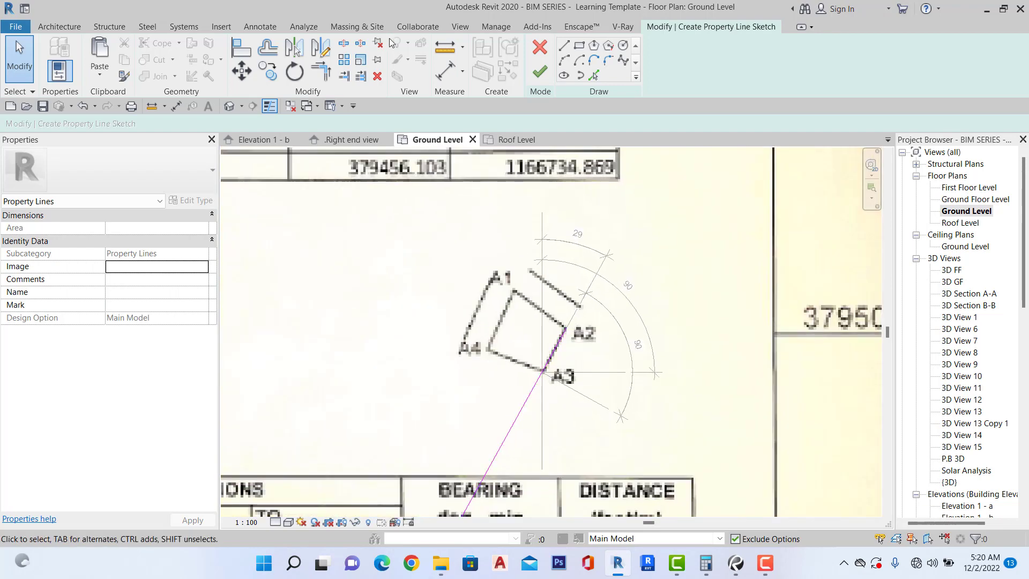
click(564, 45)
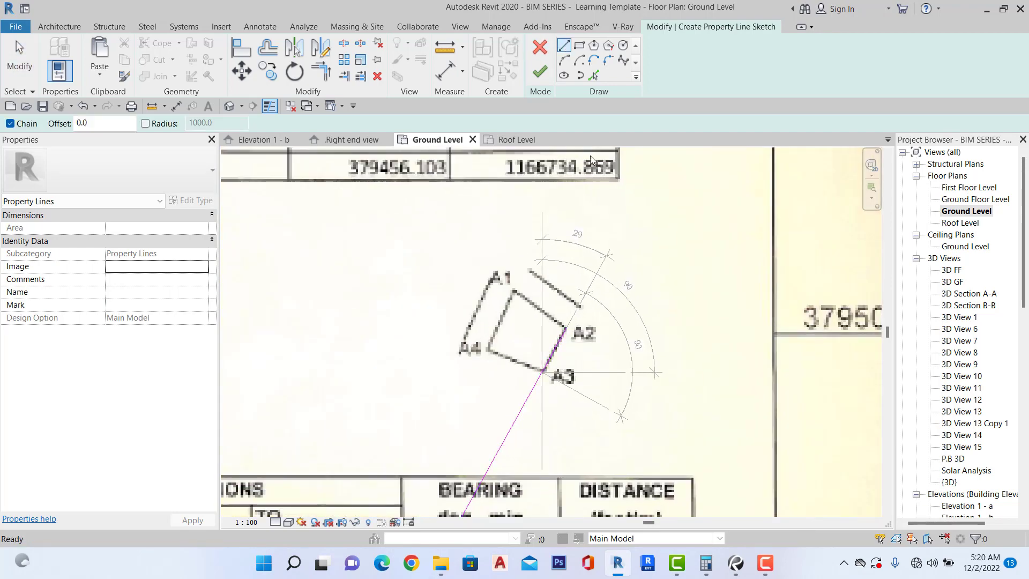
scroll(577, 324, up, 4)
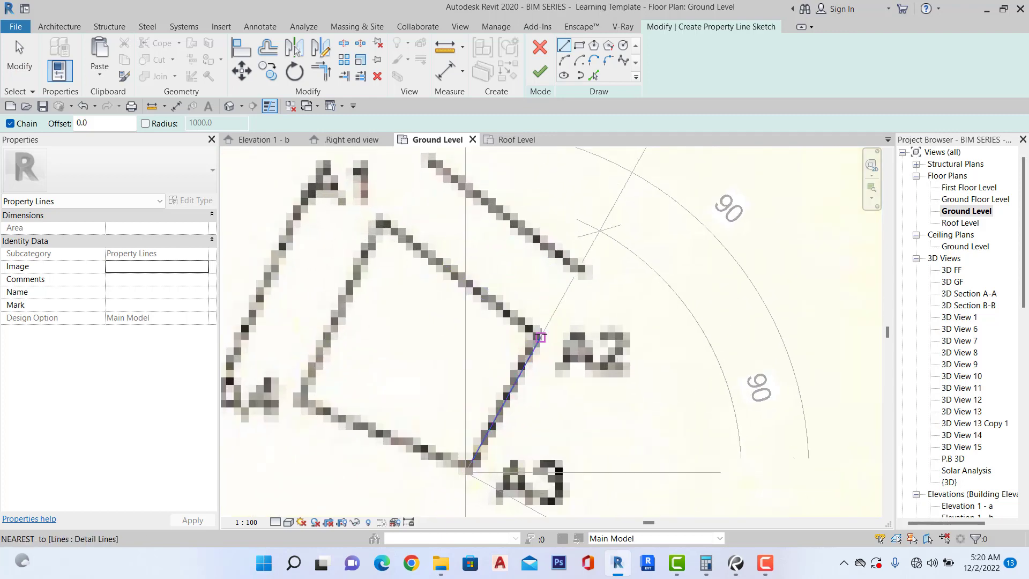
click(539, 337)
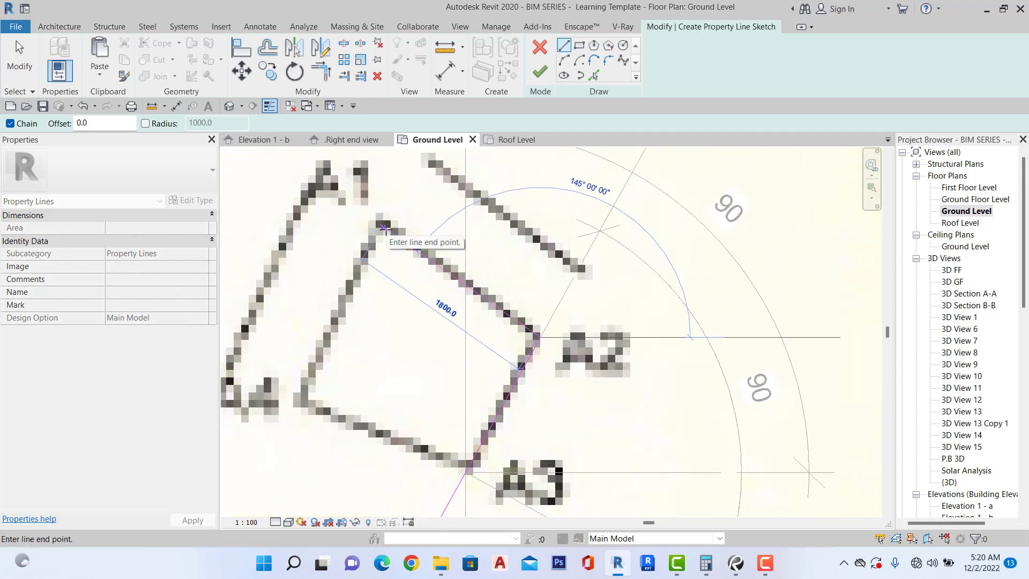
click(385, 220)
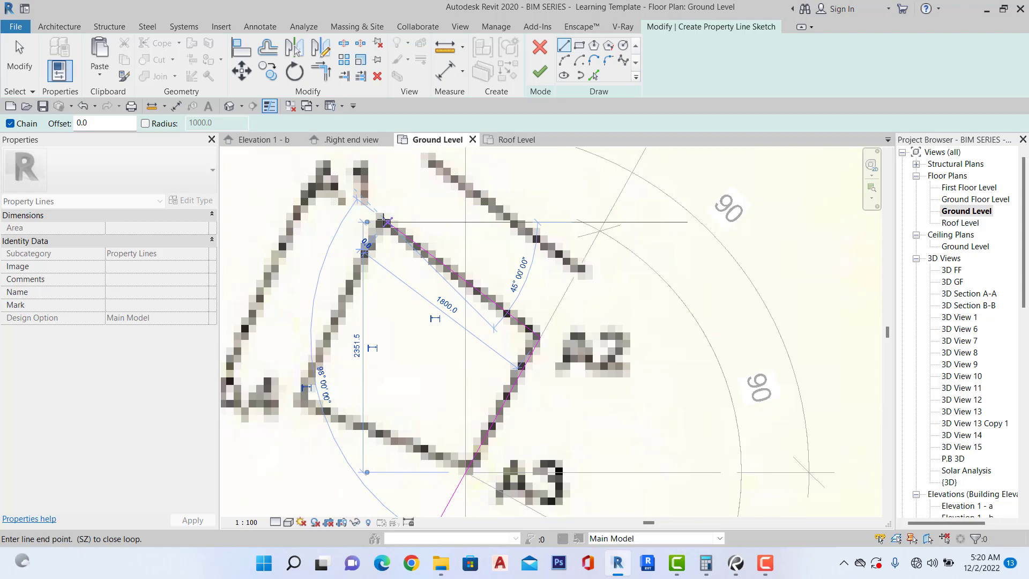
key(Escape)
key(Escape)
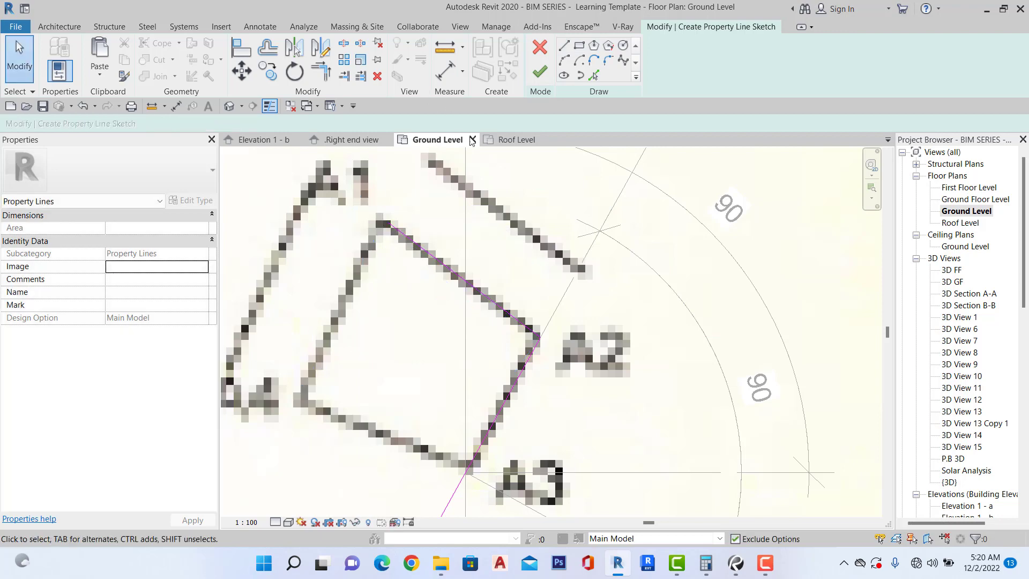
Review the stations table and adjust the A1 end of the A1–A2 property line to the plot corner, making it 1820 long.
scroll(513, 197, down, 8)
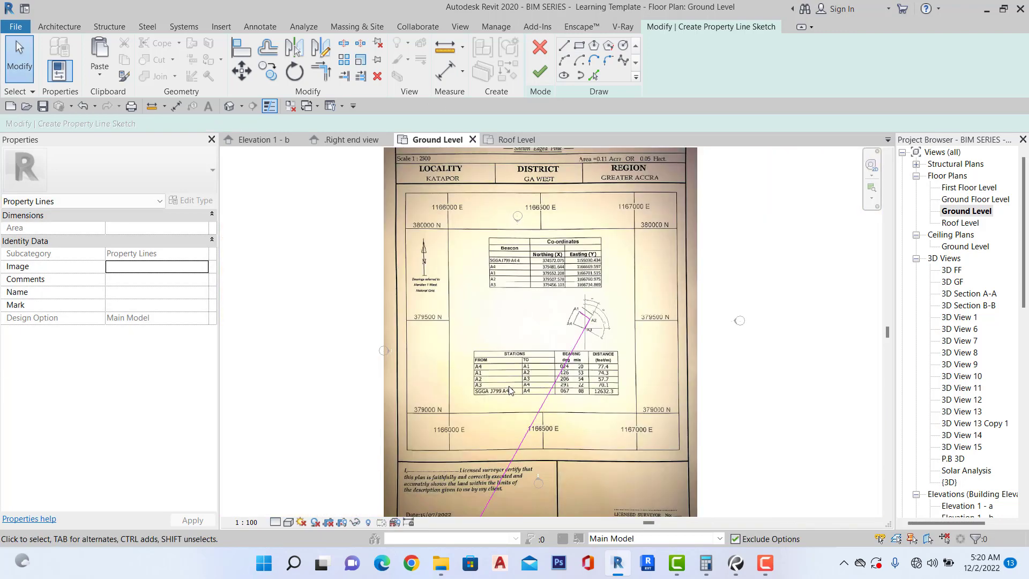
scroll(509, 390, up, 4)
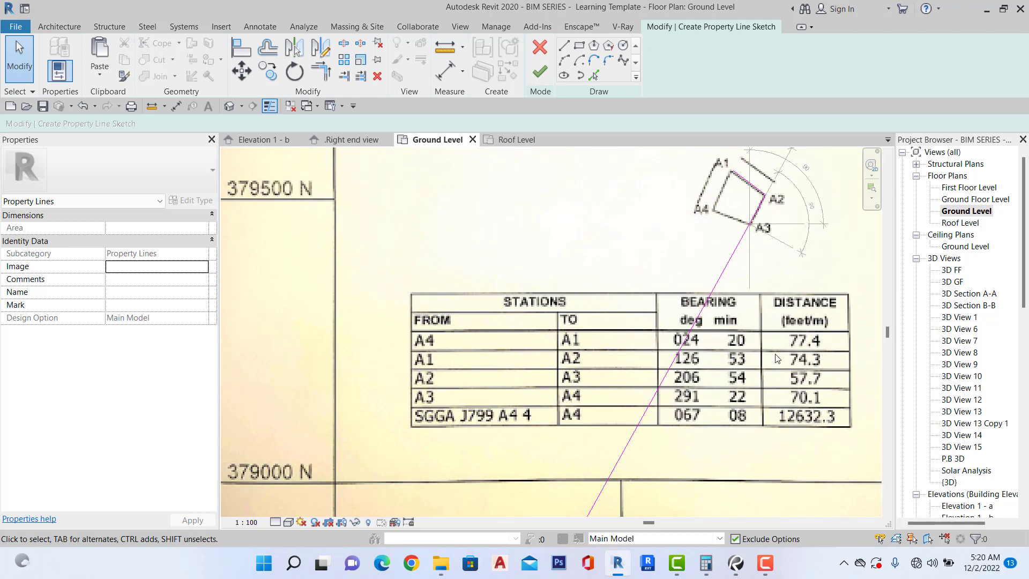
scroll(803, 362, up, 3)
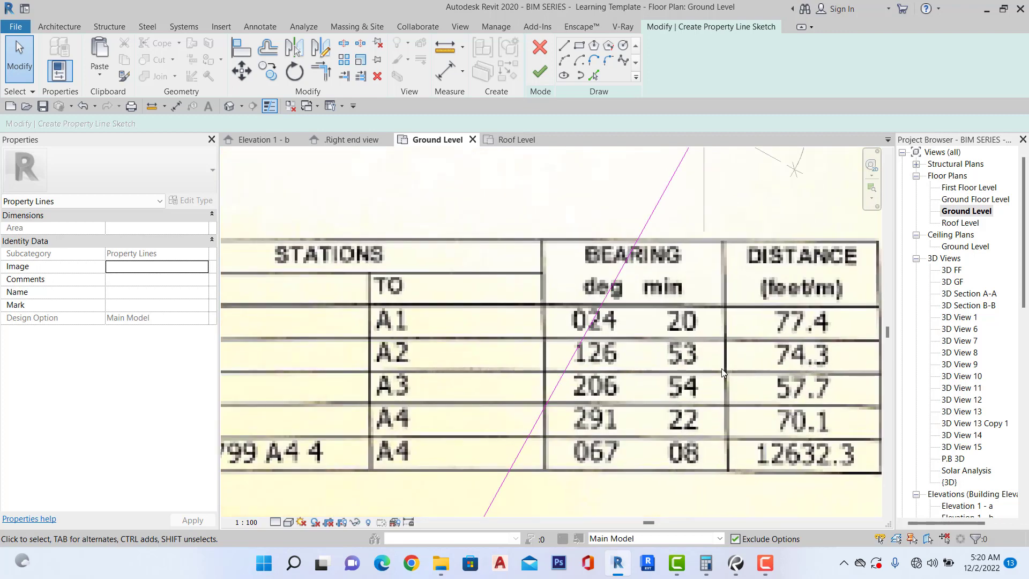
scroll(721, 371, down, 5)
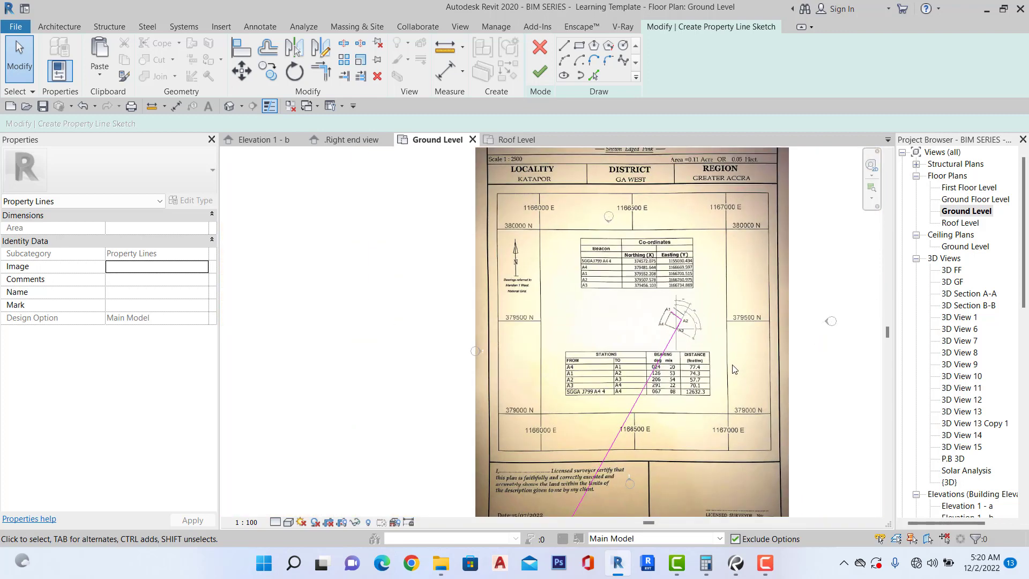
scroll(679, 320, up, 8)
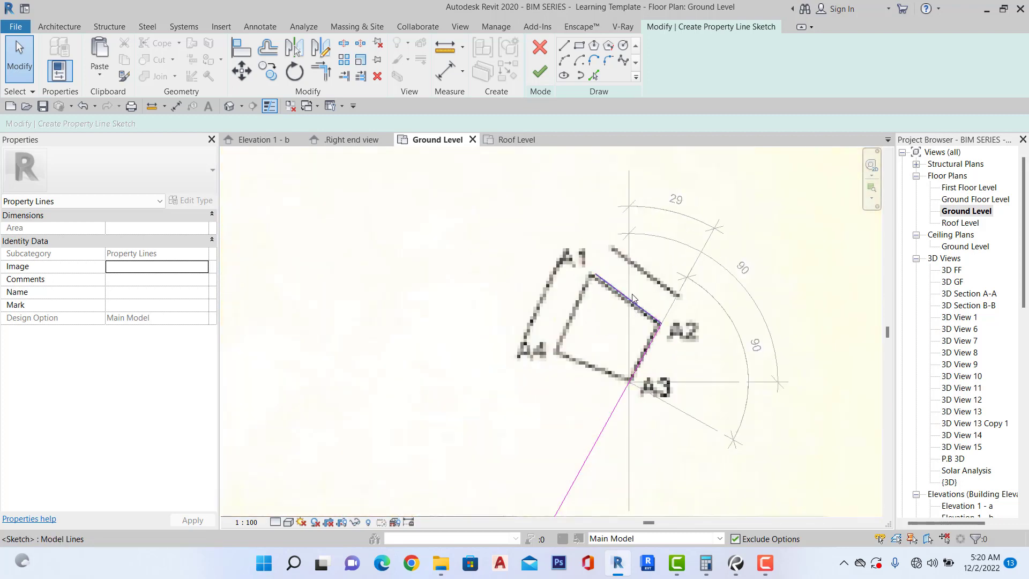
click(632, 300)
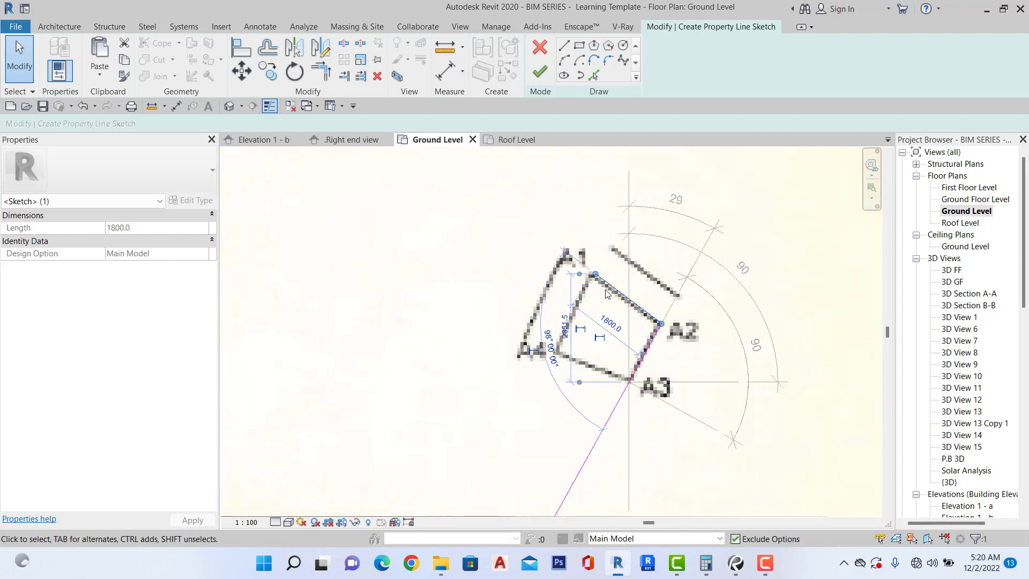
scroll(605, 285, up, 3)
drag(578, 259, 573, 262)
scroll(573, 263, down, 3)
Set the length of the property line from A2 through A1 to 74300, following the stations table's distance.
click(623, 316)
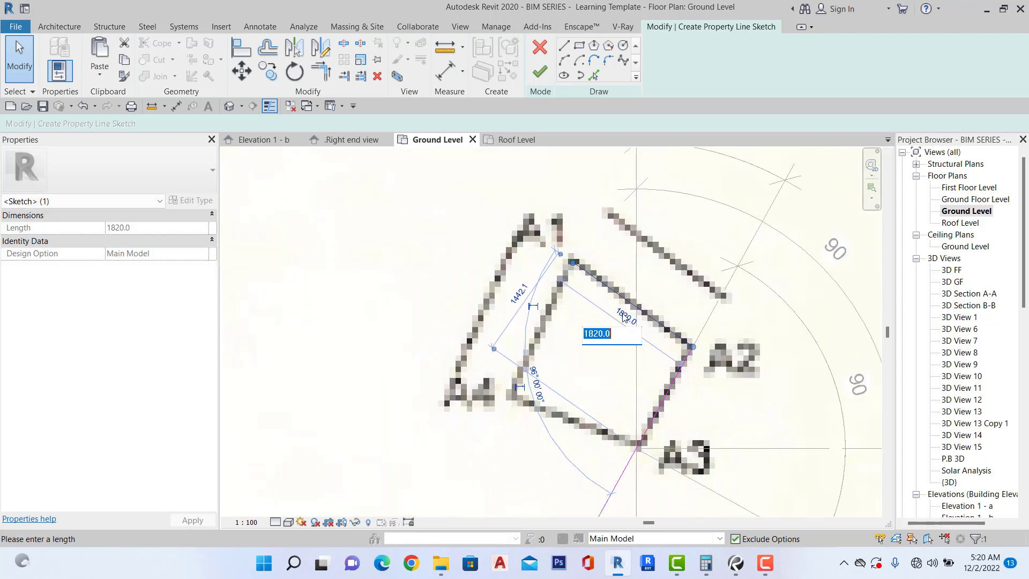
text(7)
scroll(602, 300, down, 5)
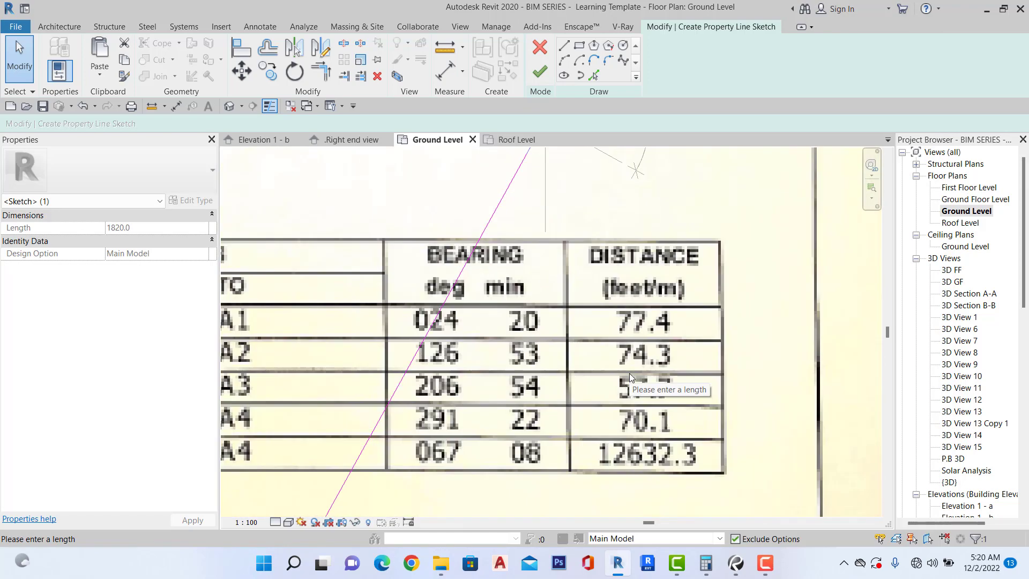
scroll(629, 373, down, 2)
scroll(629, 373, down, 2)
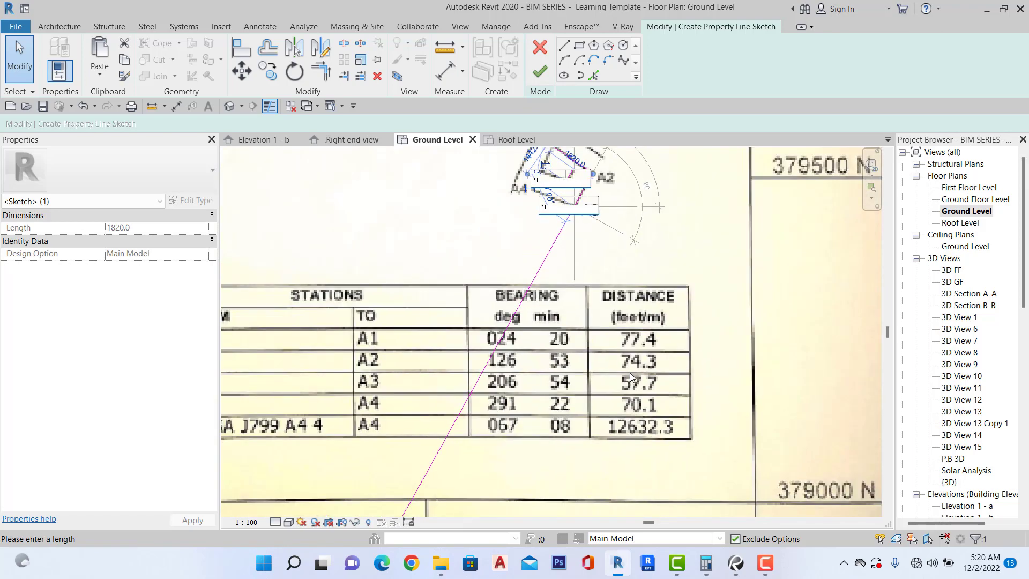
text(7)
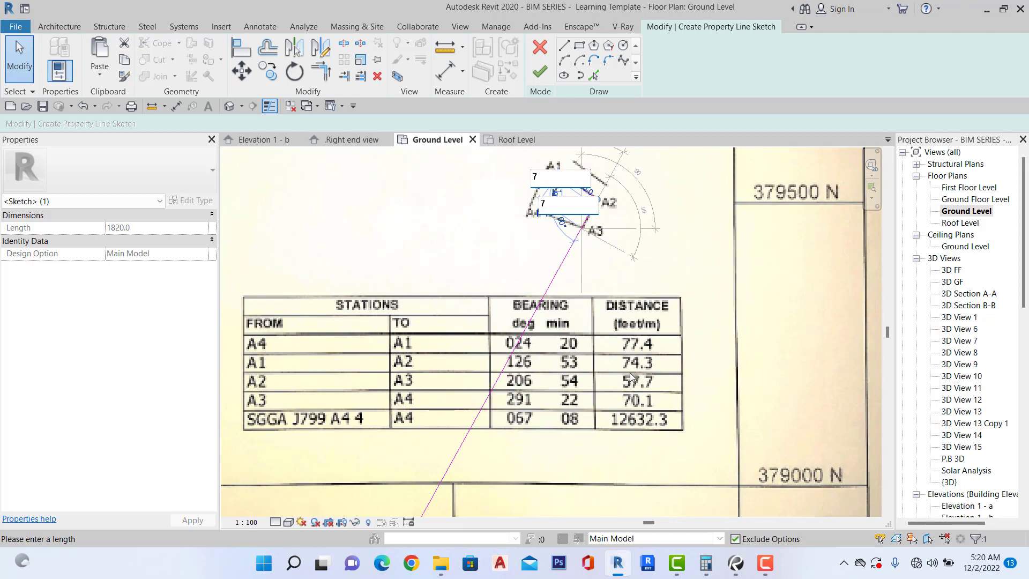
scroll(630, 377, up, 2)
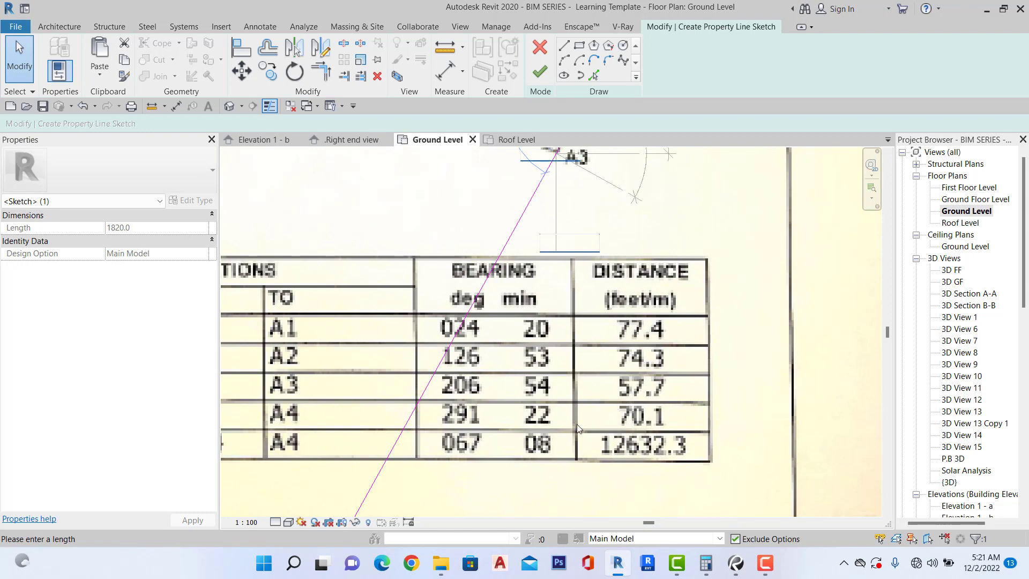
scroll(612, 409, down, 2)
scroll(546, 291, up, 2)
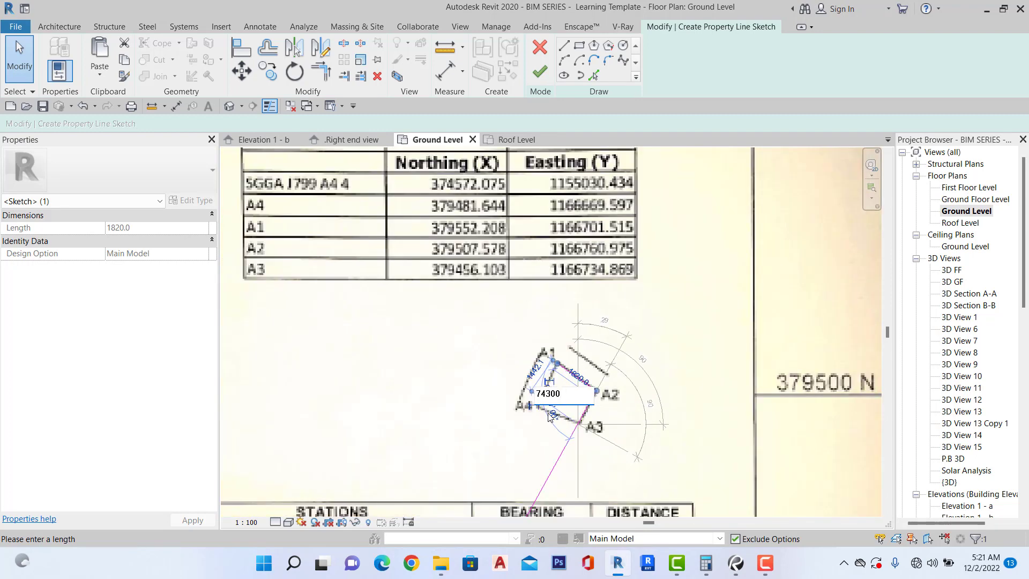
key(Return)
key(Escape)
scroll(487, 341, down, 5)
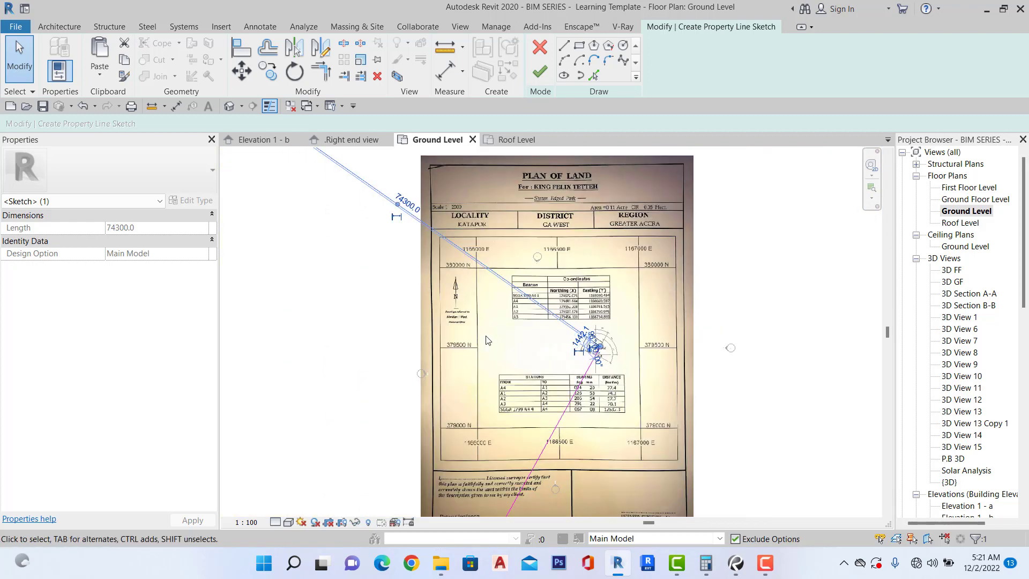
click(361, 323)
Sketch a straight property line about 1680 long from beacon A3 to beacon A4 along the plot edge.
scroll(595, 346, up, 8)
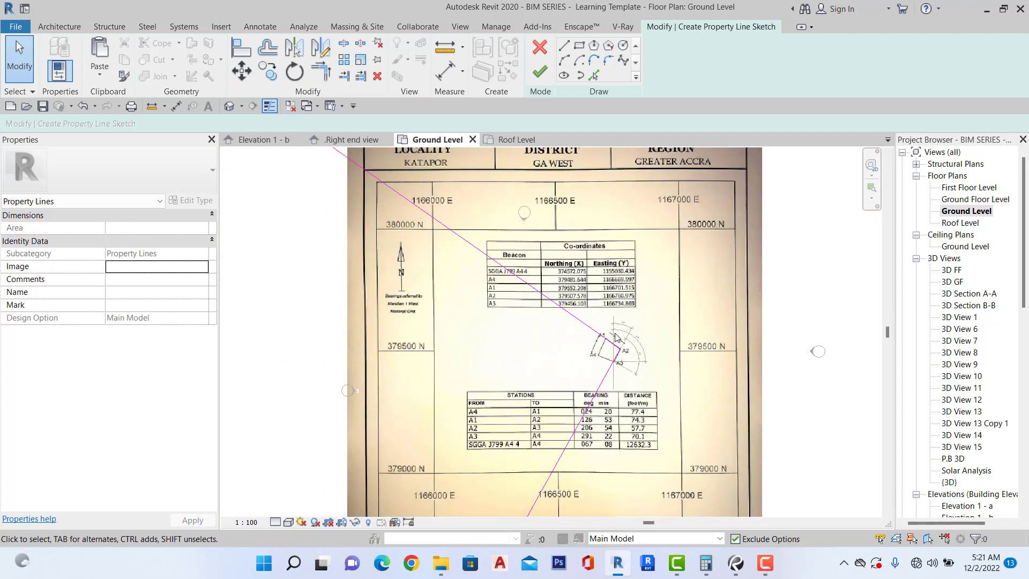
scroll(641, 360, down, 10)
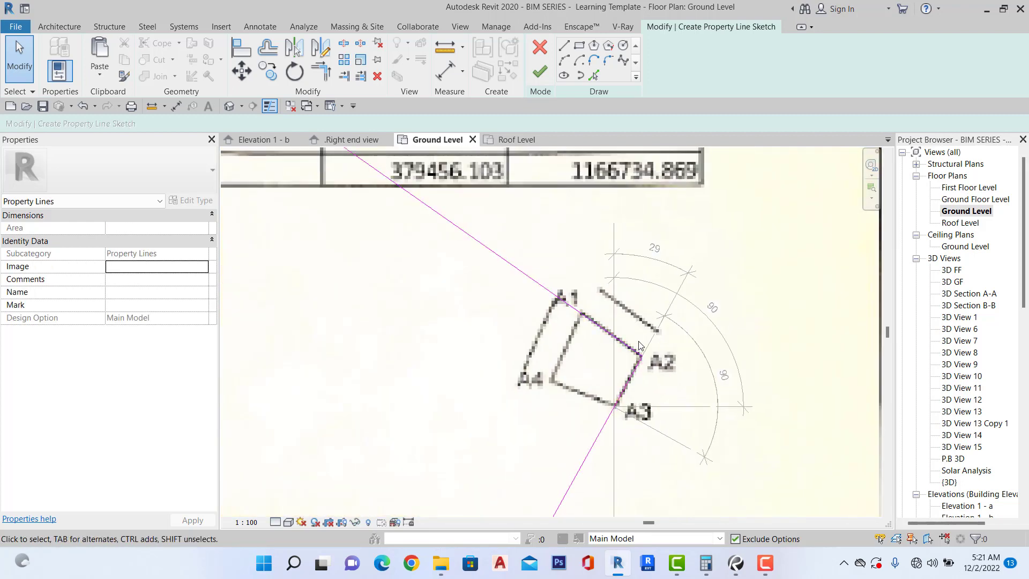
click(564, 47)
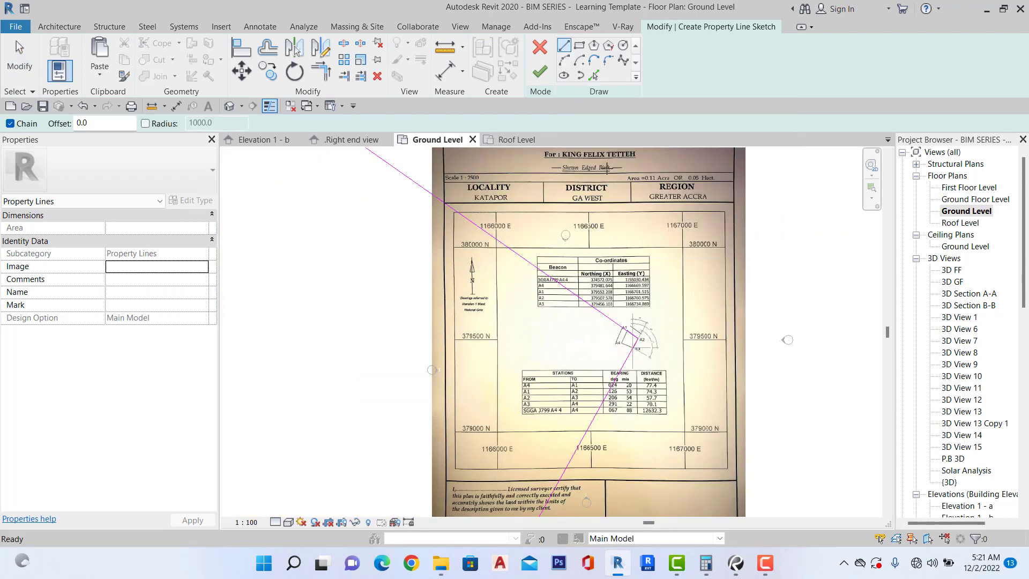
scroll(620, 356, up, 6)
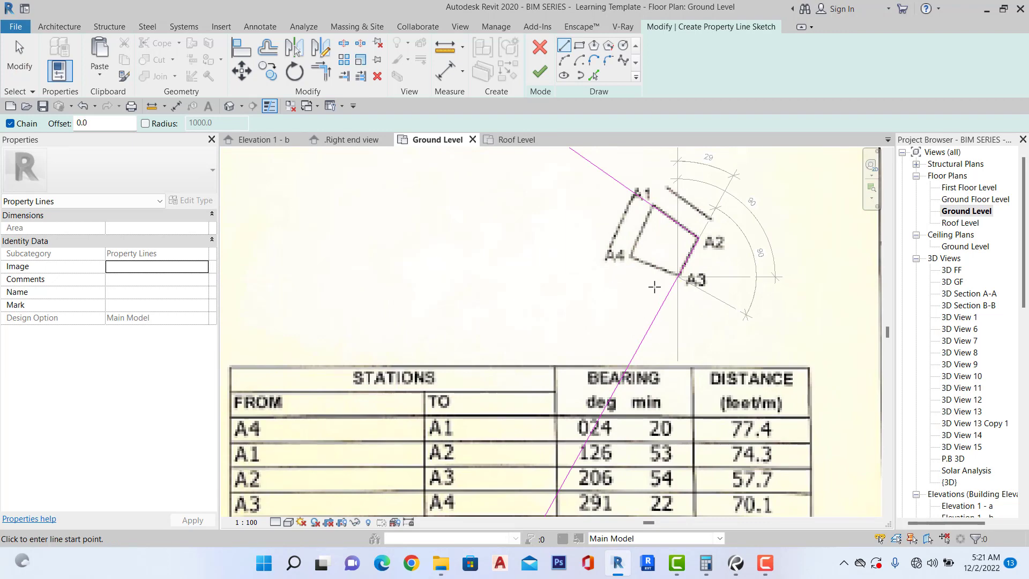
scroll(716, 277, up, 8)
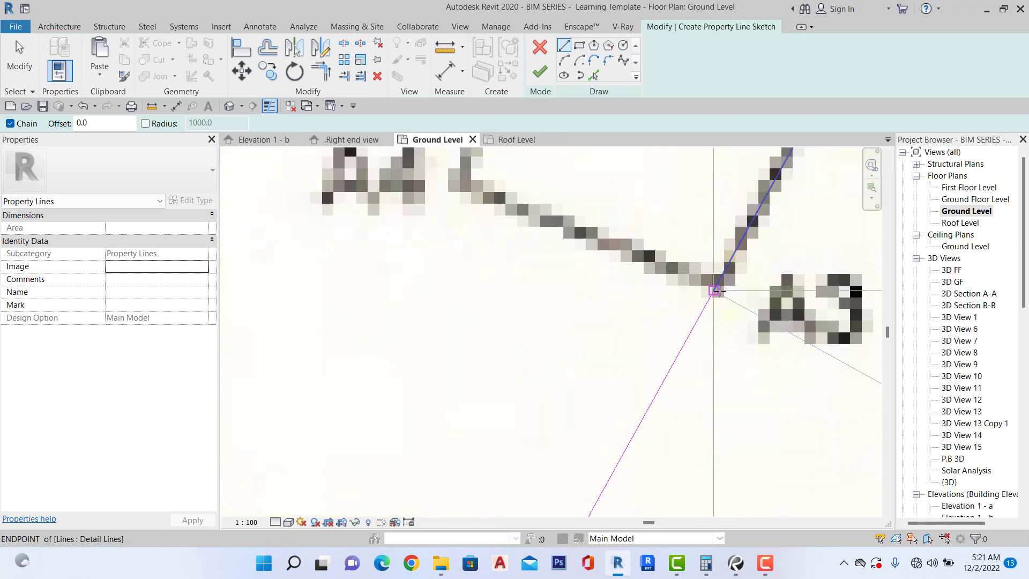
click(719, 291)
scroll(682, 291, down, 4)
scroll(597, 232, up, 5)
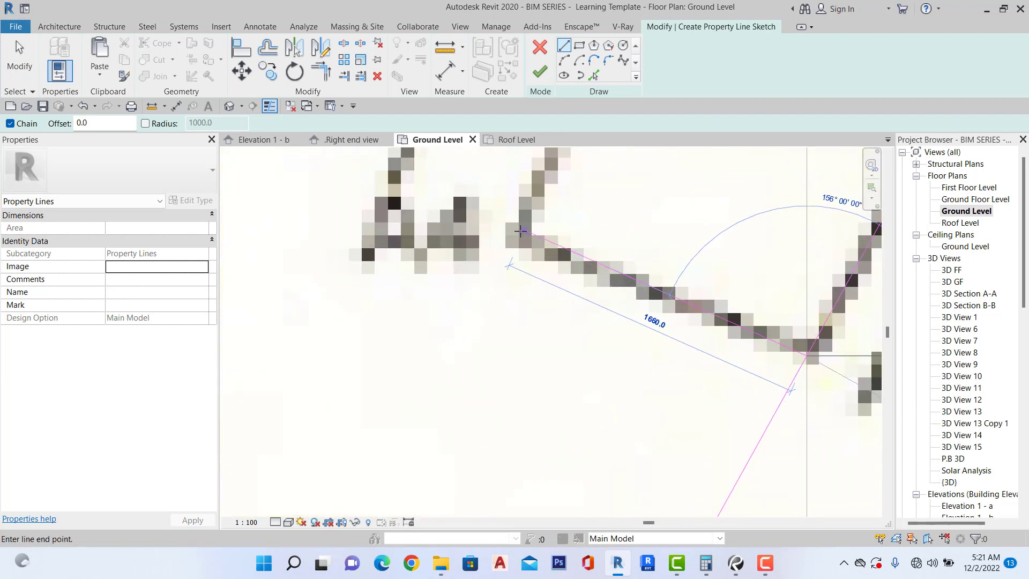
click(516, 236)
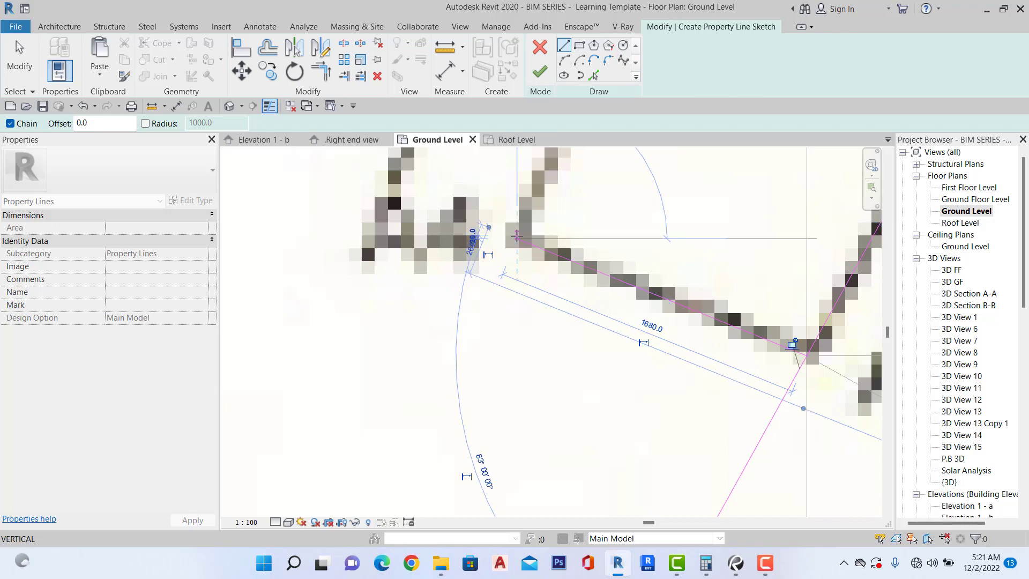
scroll(516, 236, down, 5)
key(Escape)
key(Escape)
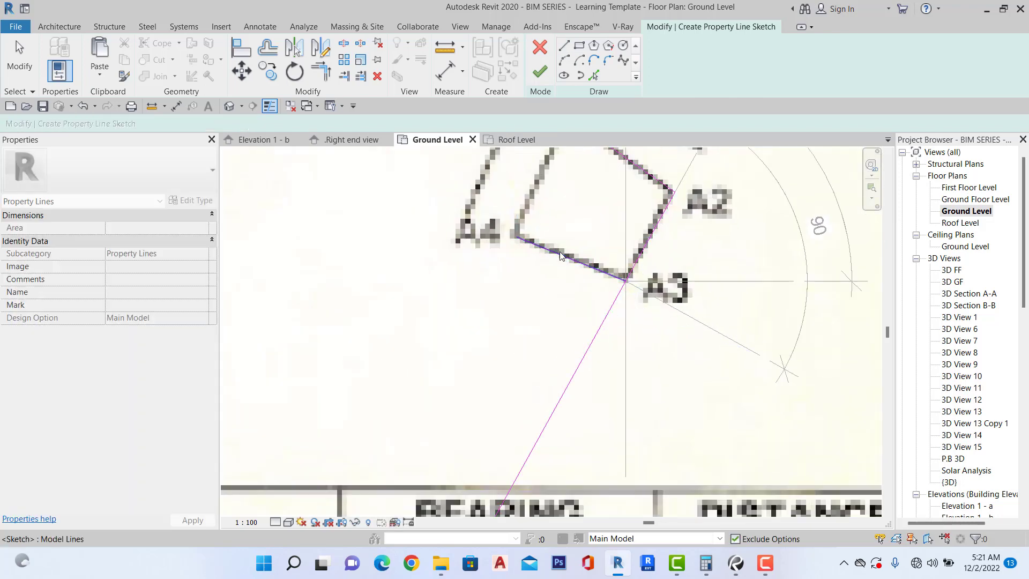
Examine the A3–A4 property line's dimensions and the stations table's bearing and distance from A3 to A4.
click(568, 257)
scroll(564, 231, down, 2)
scroll(590, 235, up, 5)
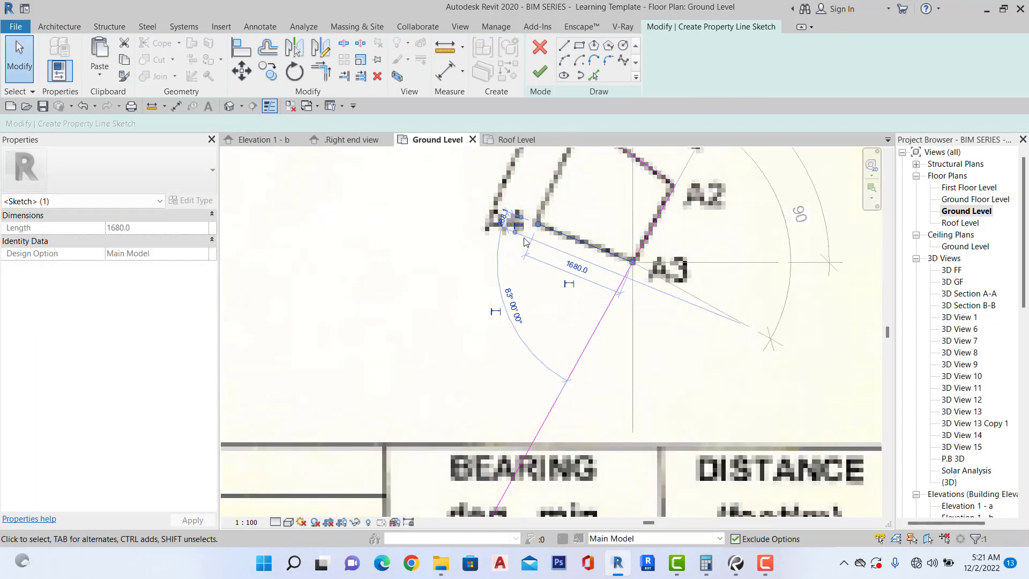
scroll(595, 228, down, 3)
scroll(596, 221, down, 2)
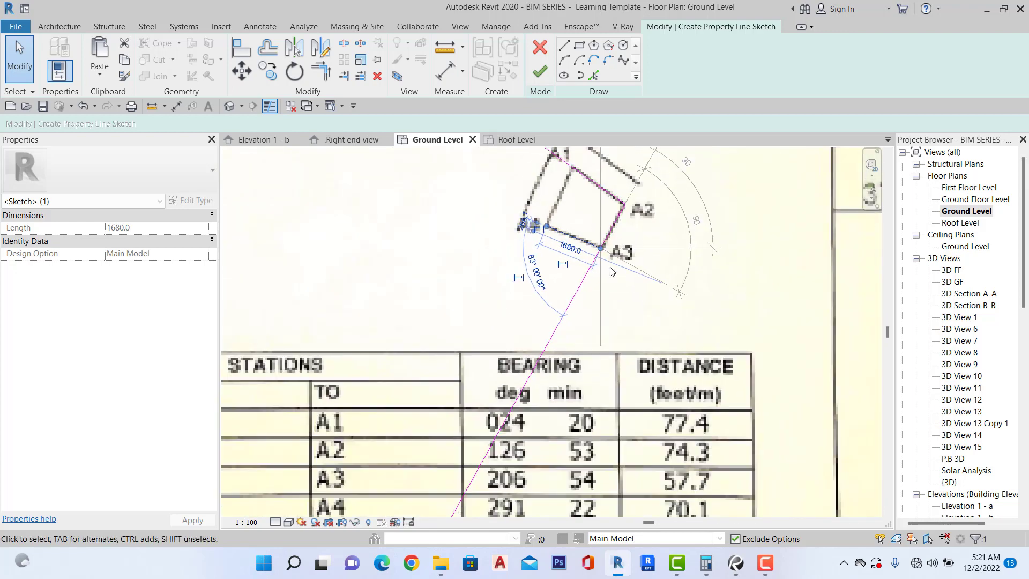
scroll(610, 266, up, 3)
scroll(638, 233, down, 5)
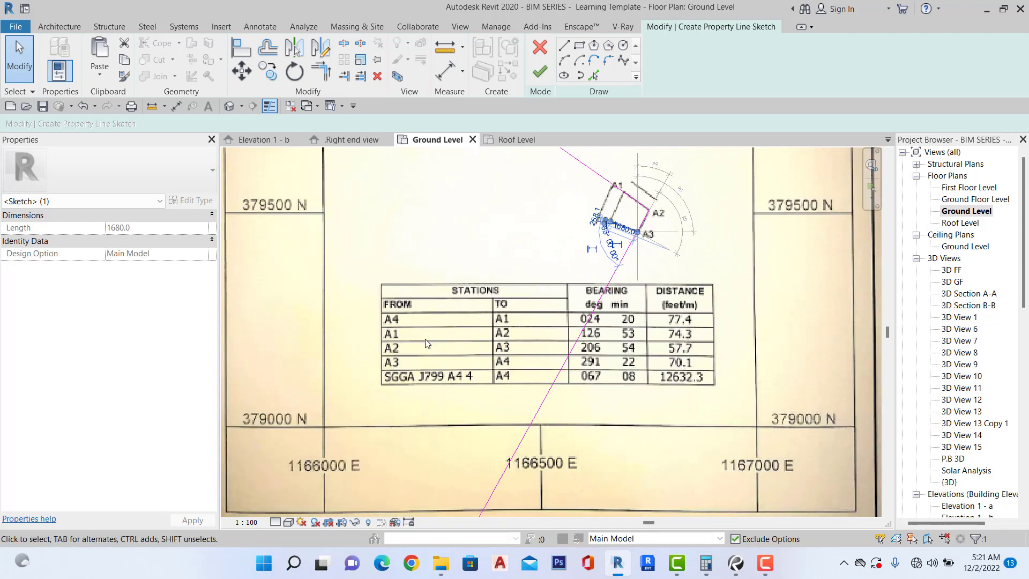
scroll(431, 340, up, 2)
scroll(780, 375, up, 3)
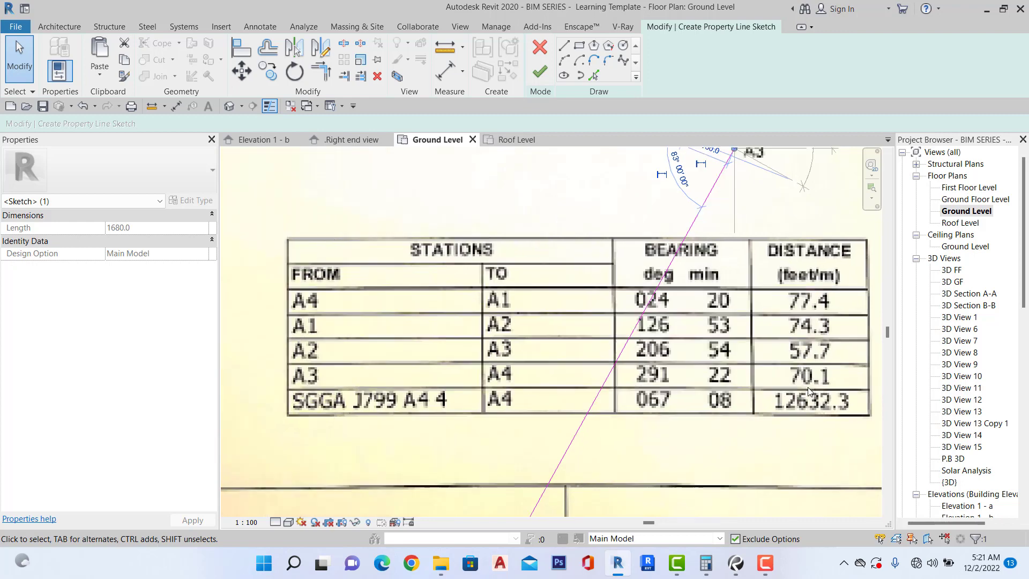
scroll(632, 374, down, 3)
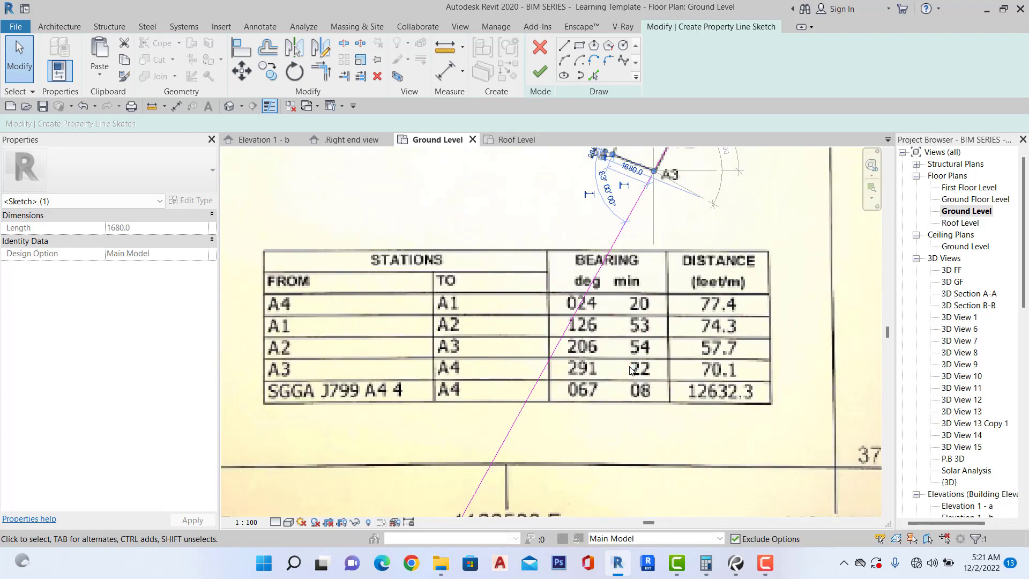
scroll(631, 370, down, 2)
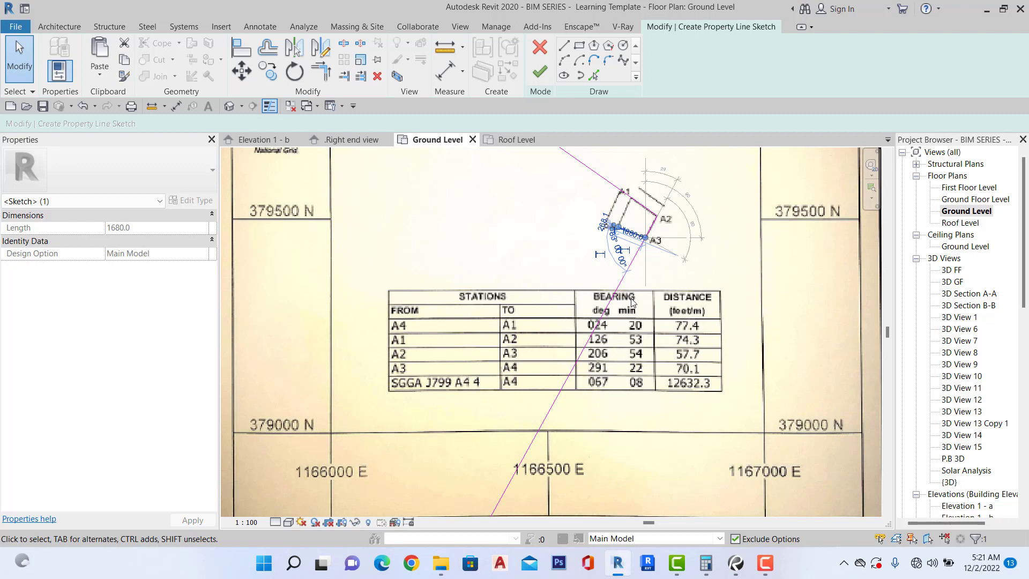
key(Escape)
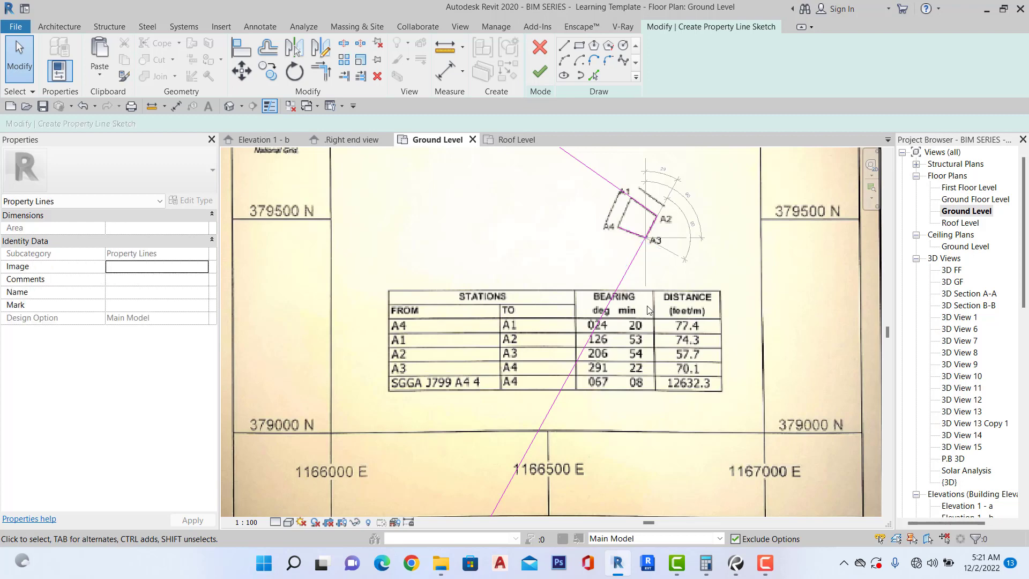
Set the length of the property line from A3 through A4 to 70100, following the stations table's distance.
scroll(651, 205, up, 2)
click(627, 253)
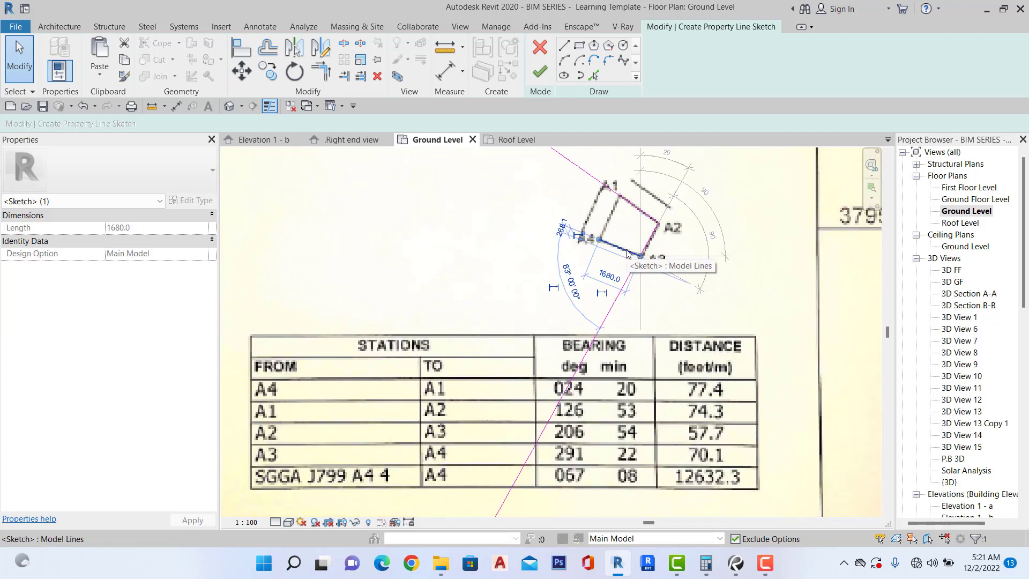
click(610, 276)
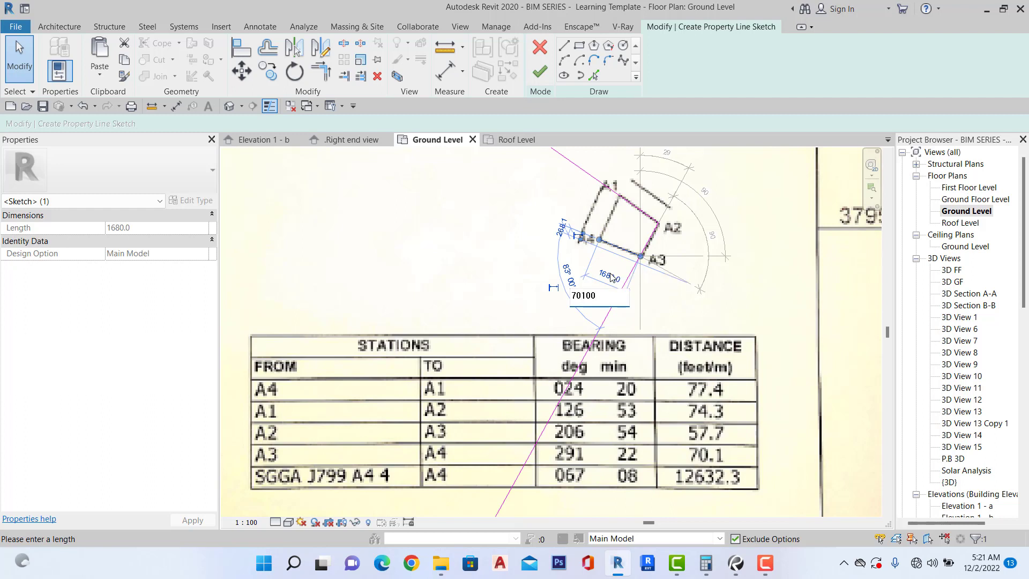
key(Return)
scroll(609, 278, down, 5)
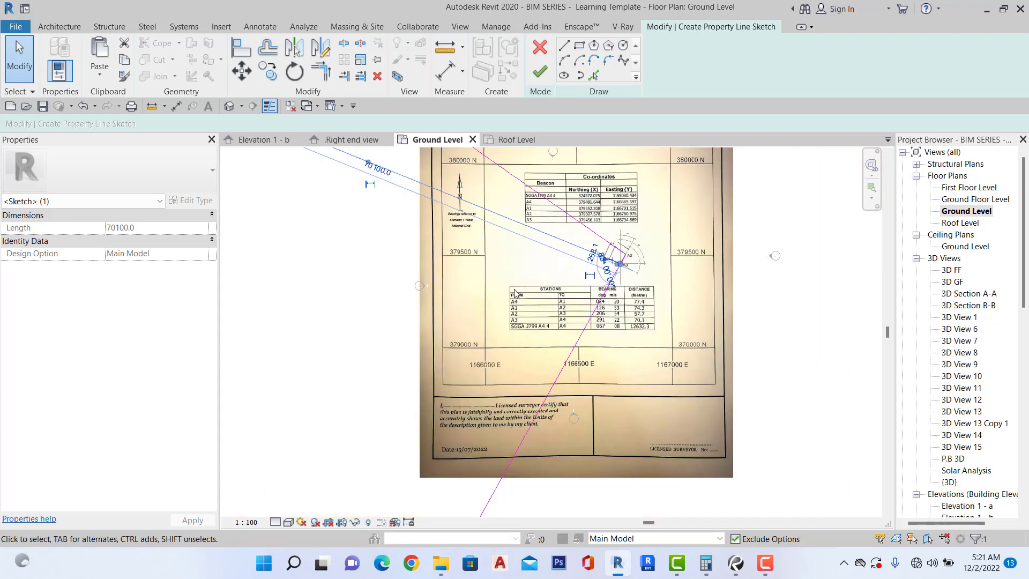
scroll(501, 316, down, 3)
click(403, 320)
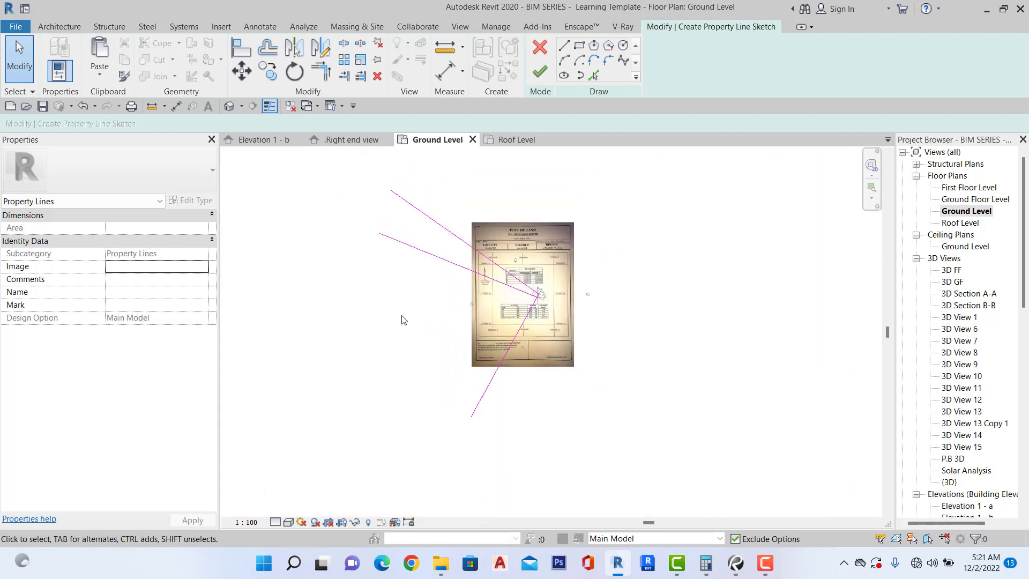
Move the 70100 property line from beacon A3 to the far end of the full-size line running from A2 through A3.
click(450, 259)
scroll(538, 301, up, 6)
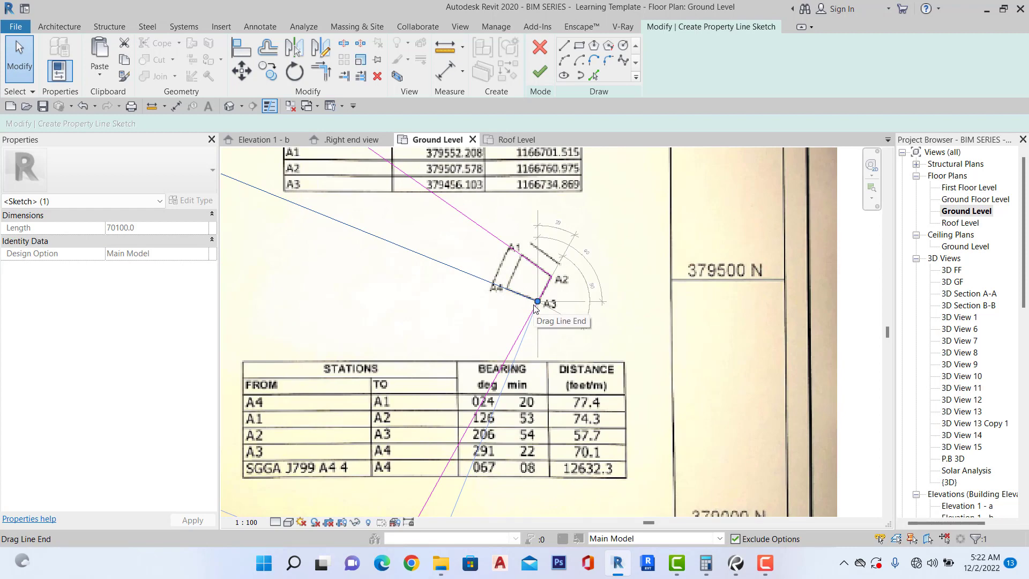
click(241, 72)
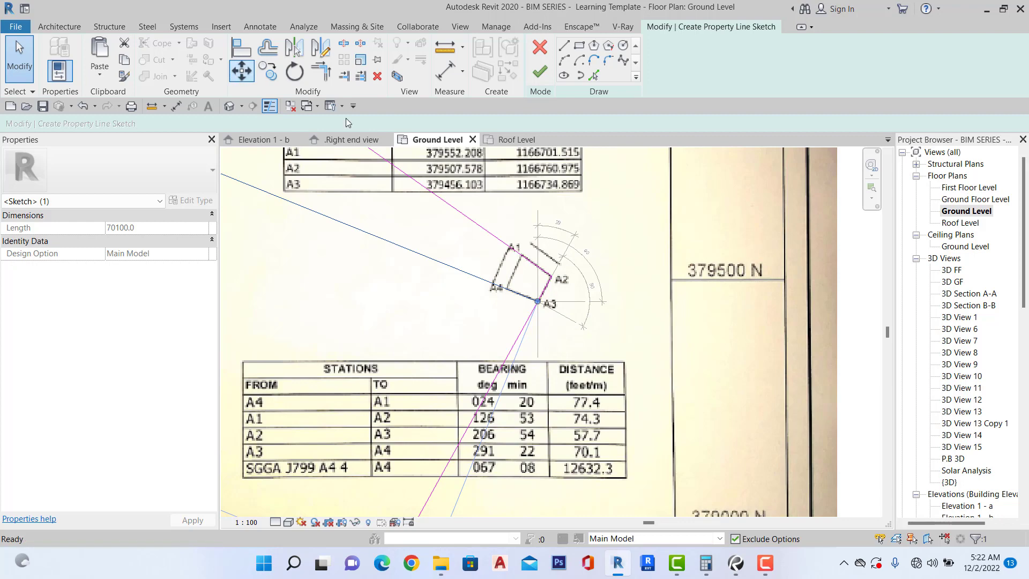
scroll(536, 251, down, 3)
scroll(531, 253, down, 2)
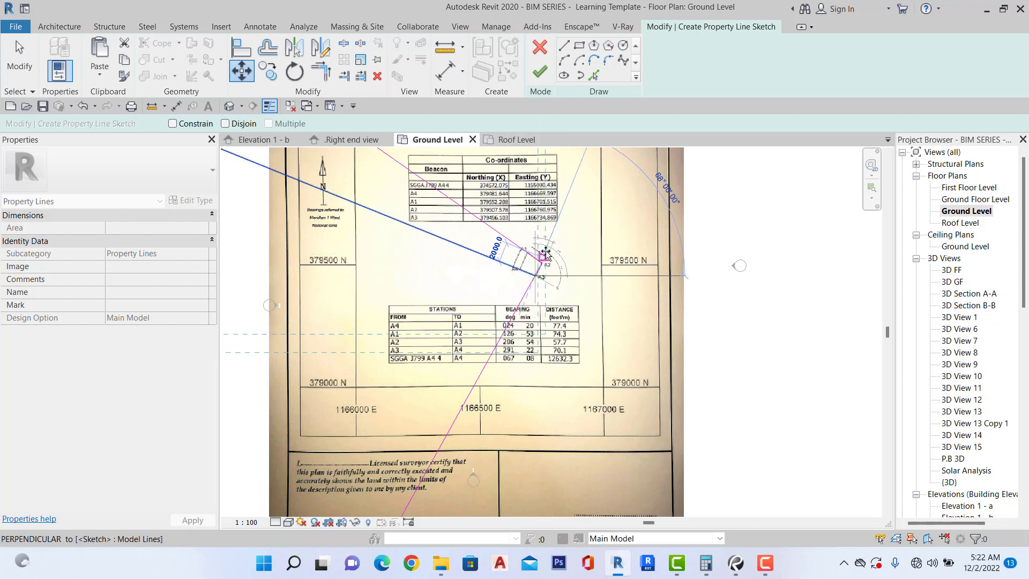
scroll(561, 203, down, 2)
scroll(561, 204, down, 2)
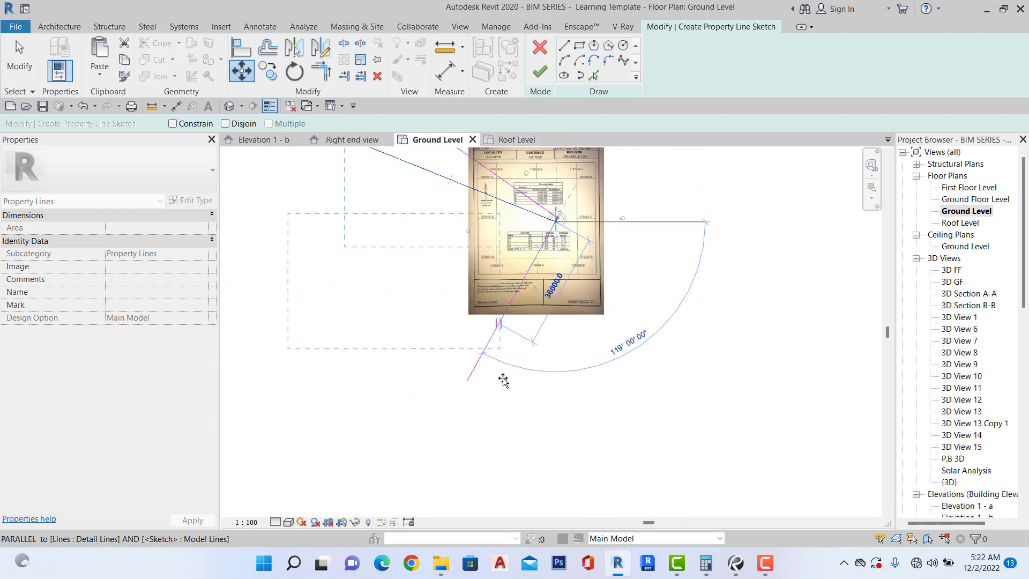
click(470, 382)
scroll(482, 361, down, 2)
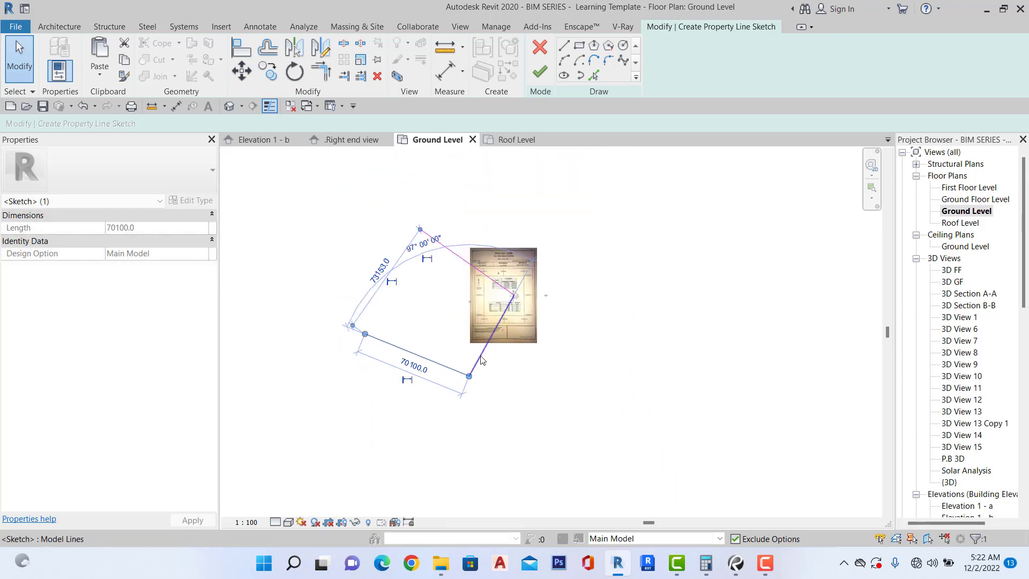
key(Escape)
Sketch a straight property line about 1860 long from beacon A1 to beacon A4 along the plot edge.
scroll(499, 244, up, 2)
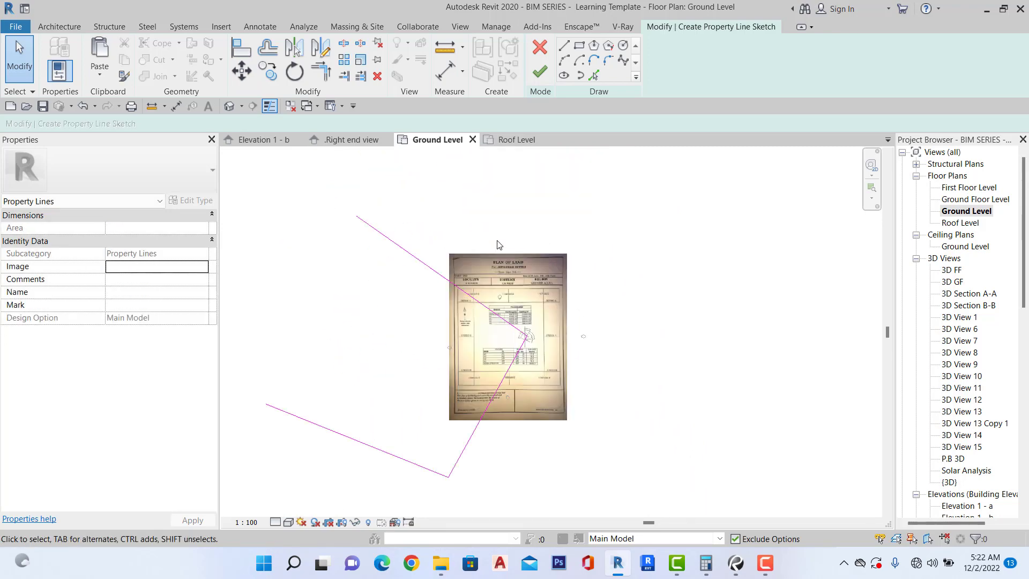
click(563, 49)
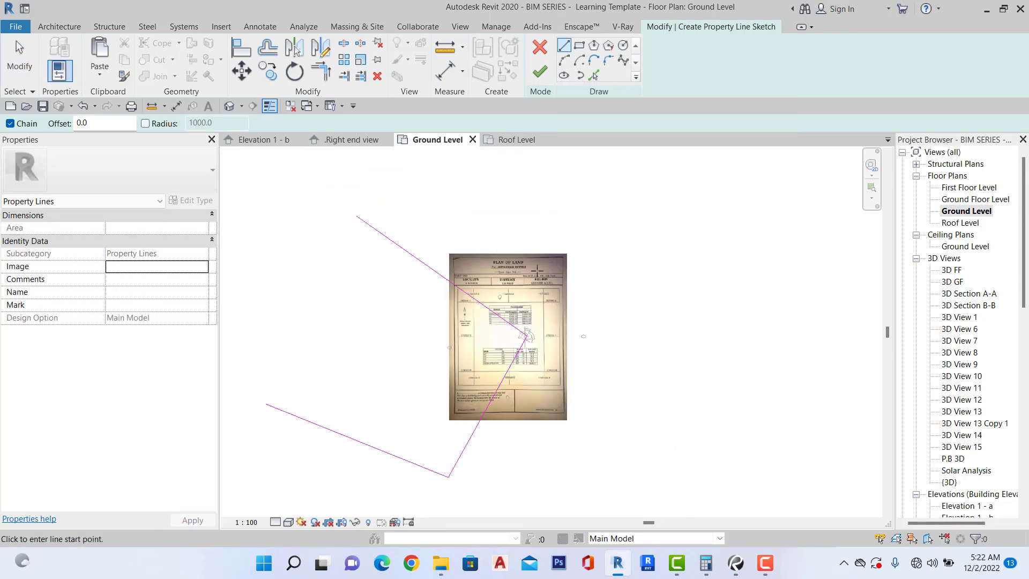
scroll(526, 336, up, 6)
scroll(487, 297, up, 4)
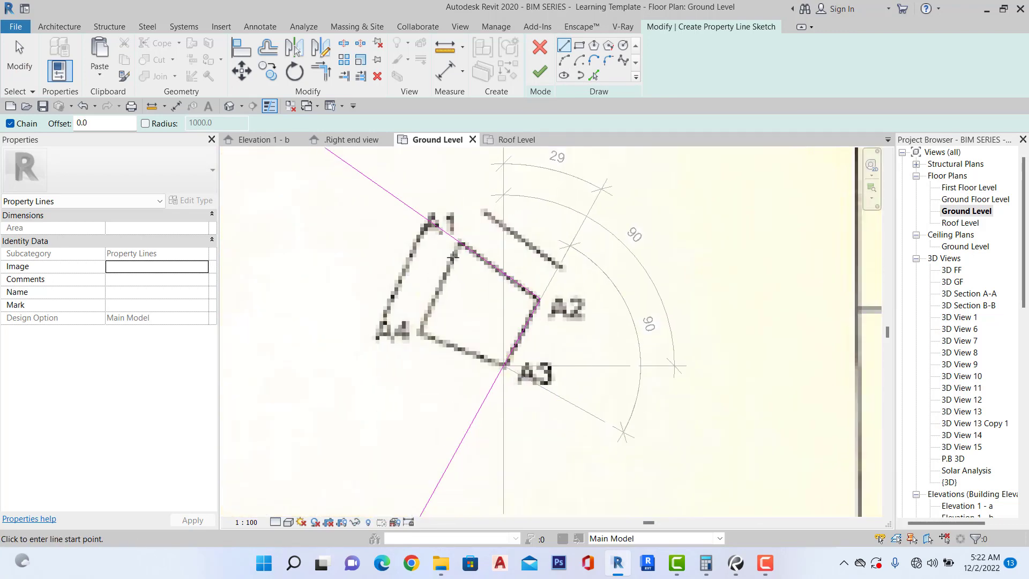
click(464, 227)
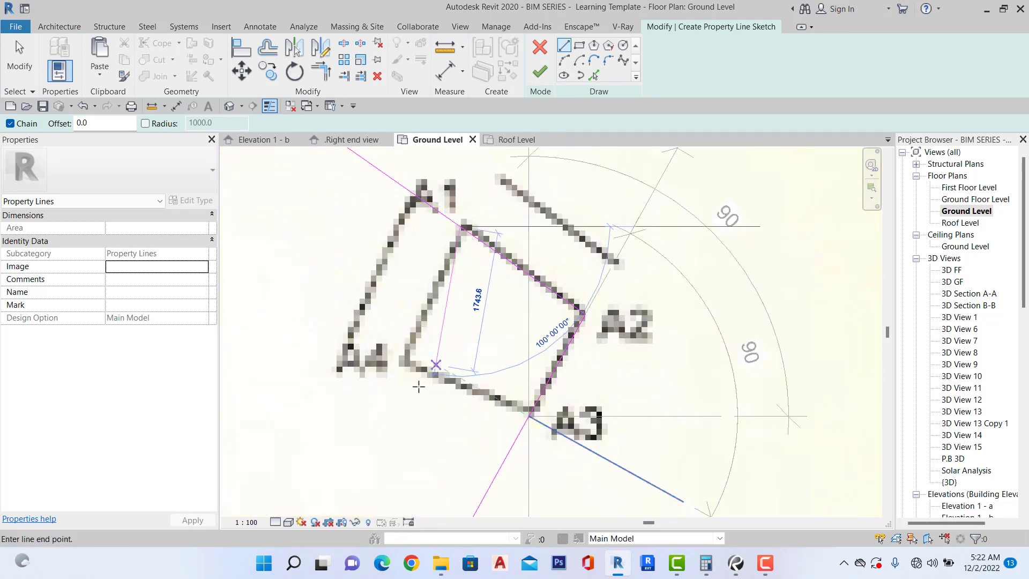
scroll(420, 379, up, 2)
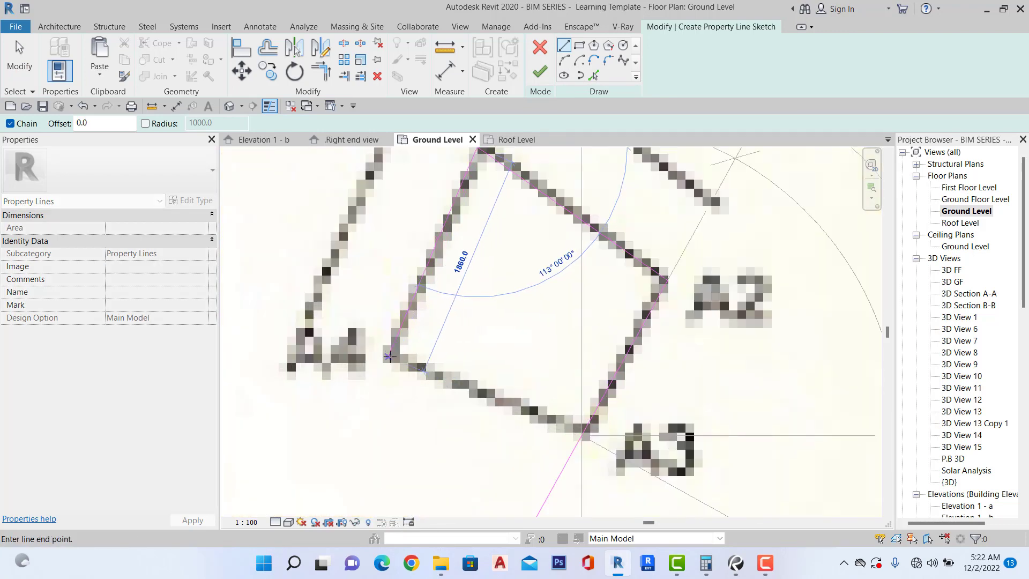
click(391, 358)
scroll(391, 358, down, 3)
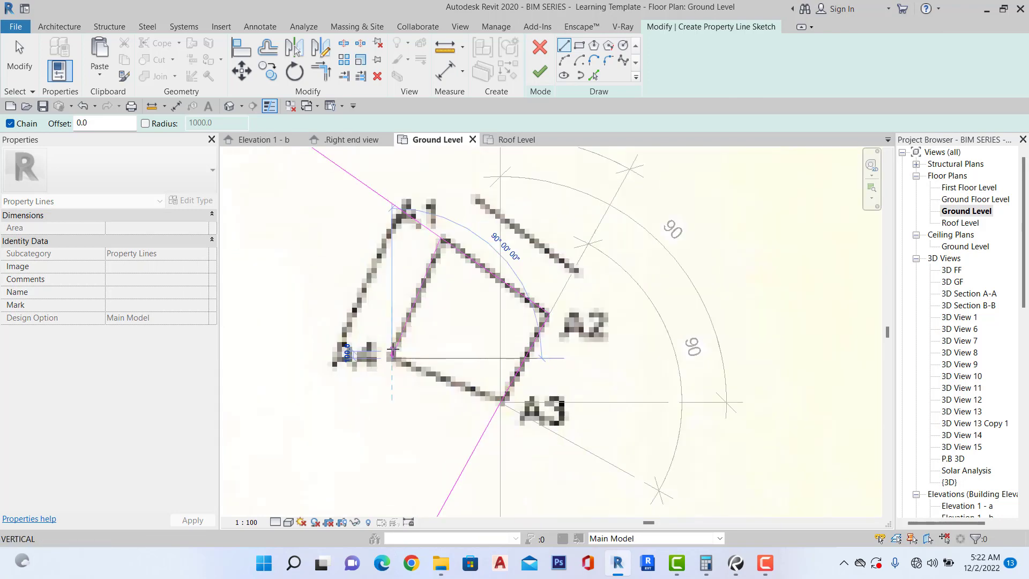
key(Escape)
key(Escape)
scroll(394, 349, down, 6)
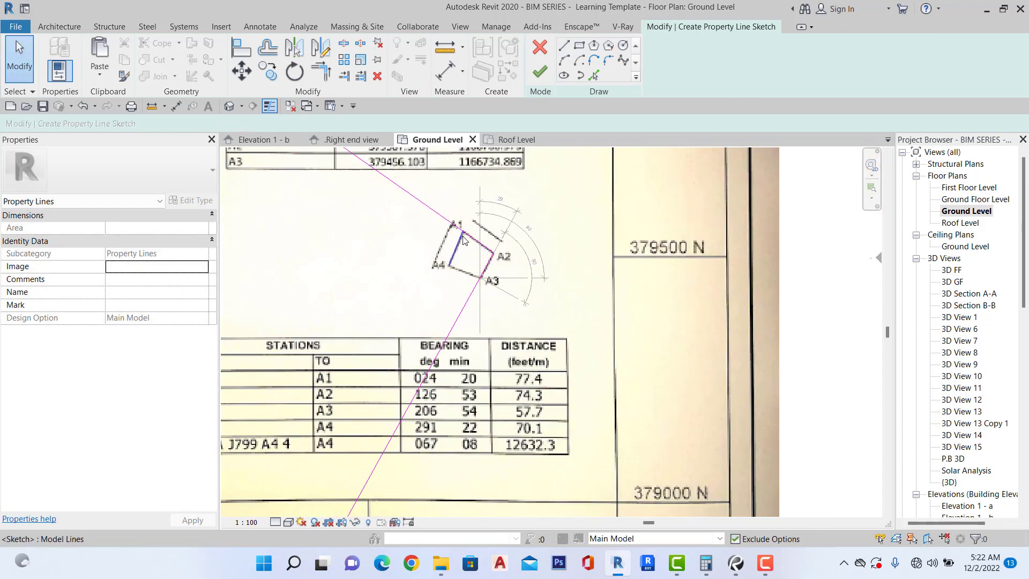
Set the length of the property line between A1 and A4 to 77400, following the stations table's distance.
scroll(330, 296, up, 2)
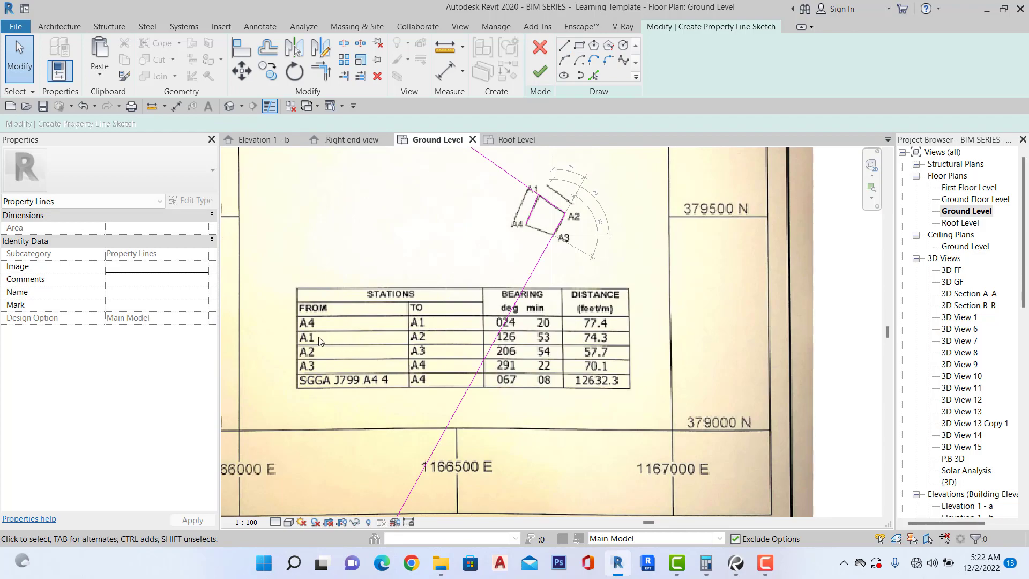
scroll(319, 341, up, 2)
scroll(546, 314, down, 1)
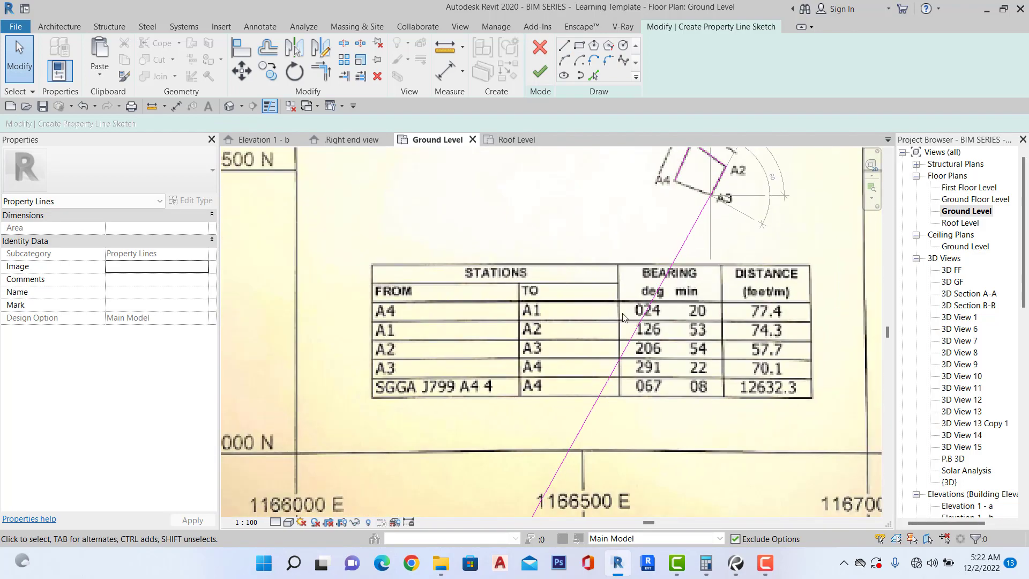
scroll(775, 331, up, 1)
scroll(776, 331, down, 3)
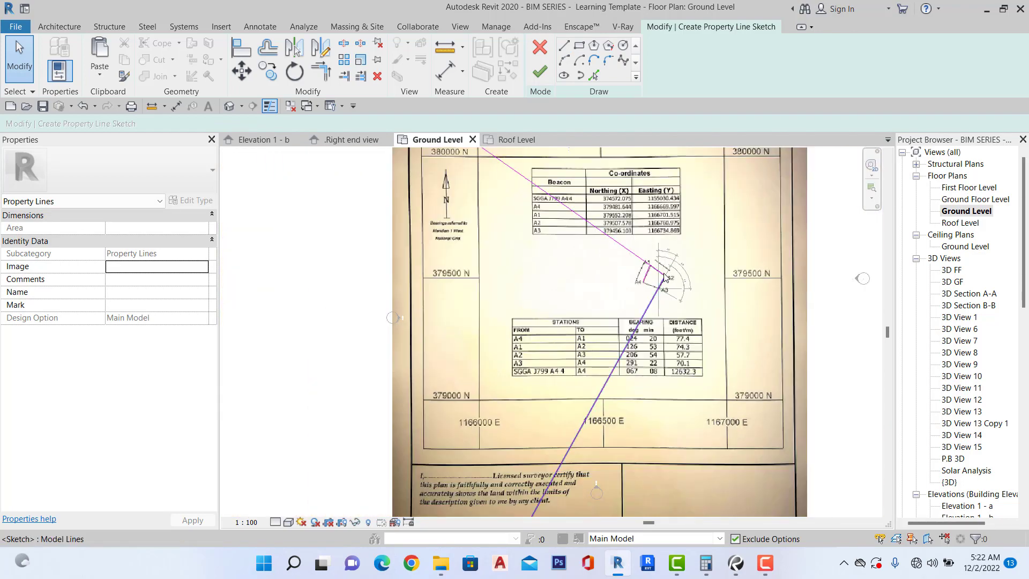
scroll(657, 284, up, 1)
scroll(656, 284, up, 1)
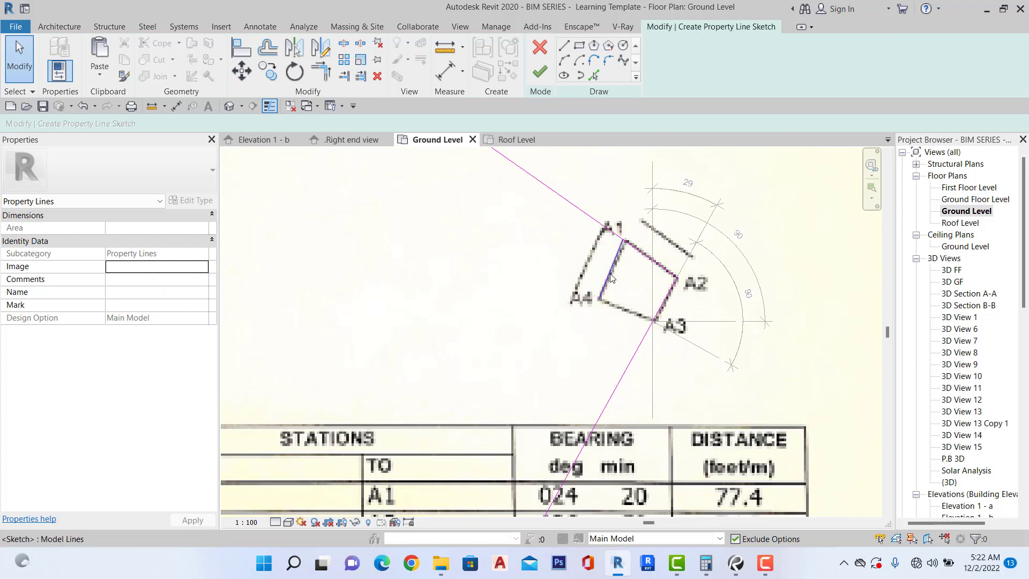
click(610, 274)
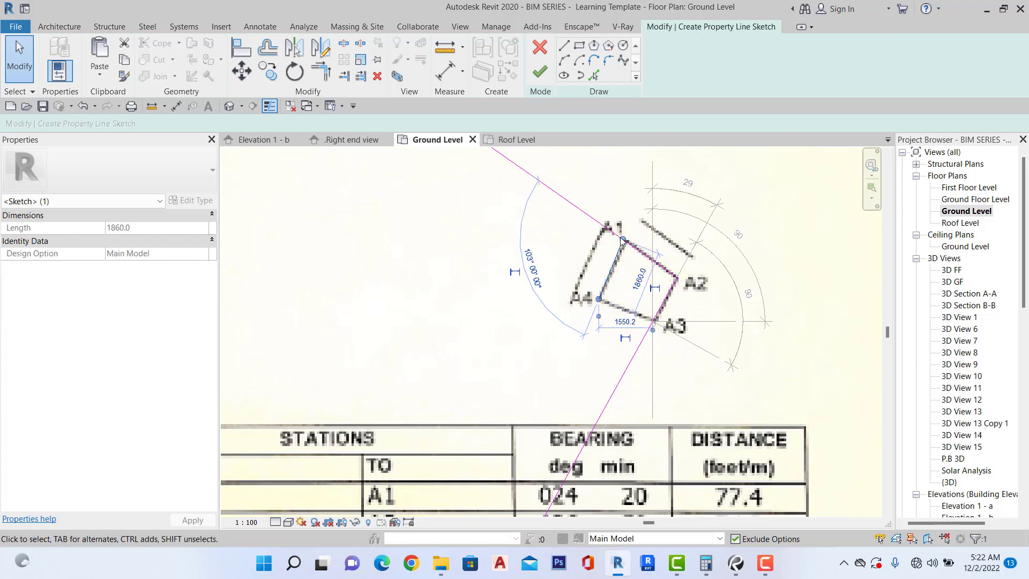
scroll(621, 238, up, 3)
drag(627, 241, 627, 242)
scroll(626, 241, down, 4)
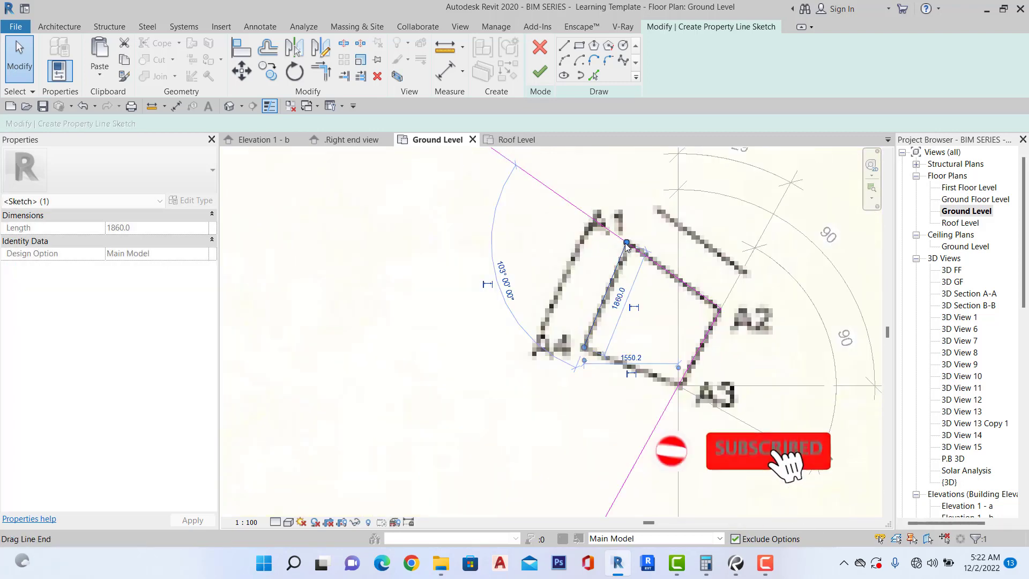
scroll(579, 254, up, 1)
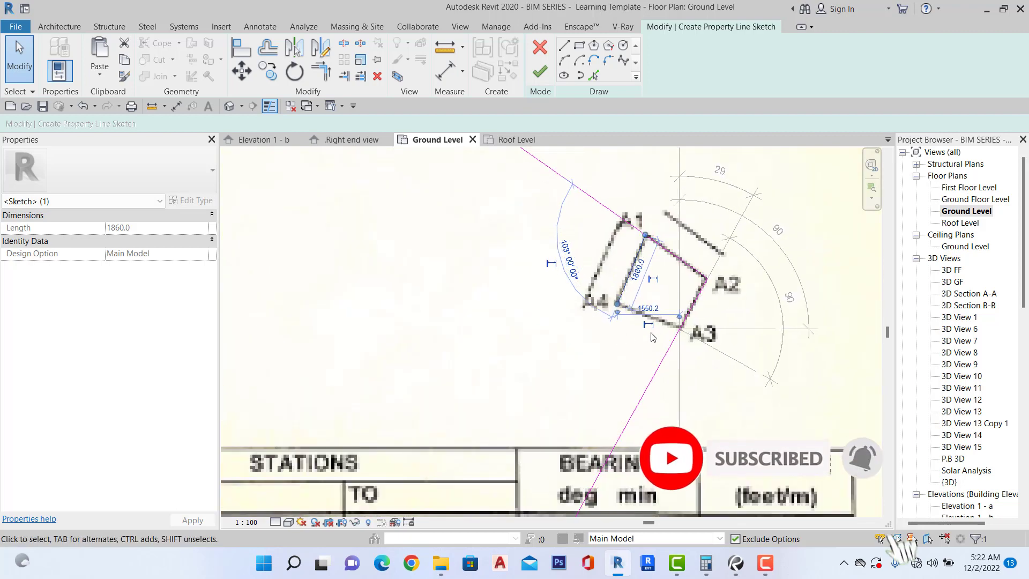
click(637, 278)
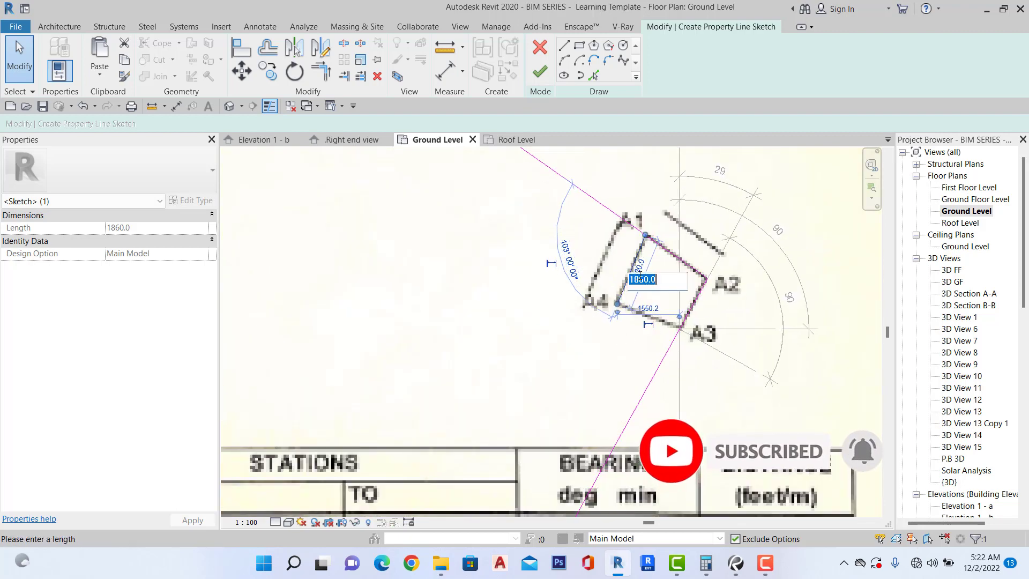
text(77)
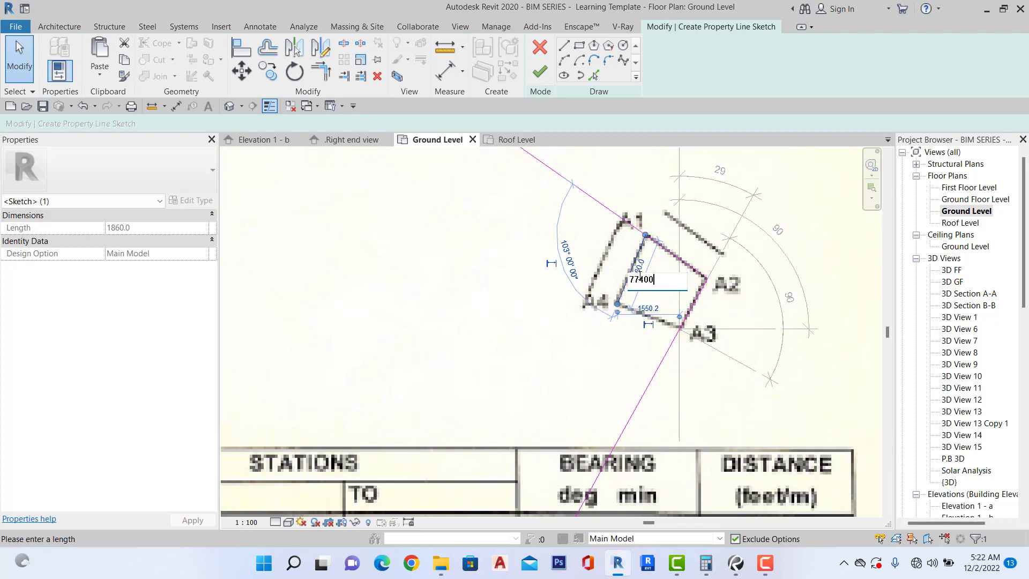
text(400)
key(Return)
scroll(618, 285, down, 6)
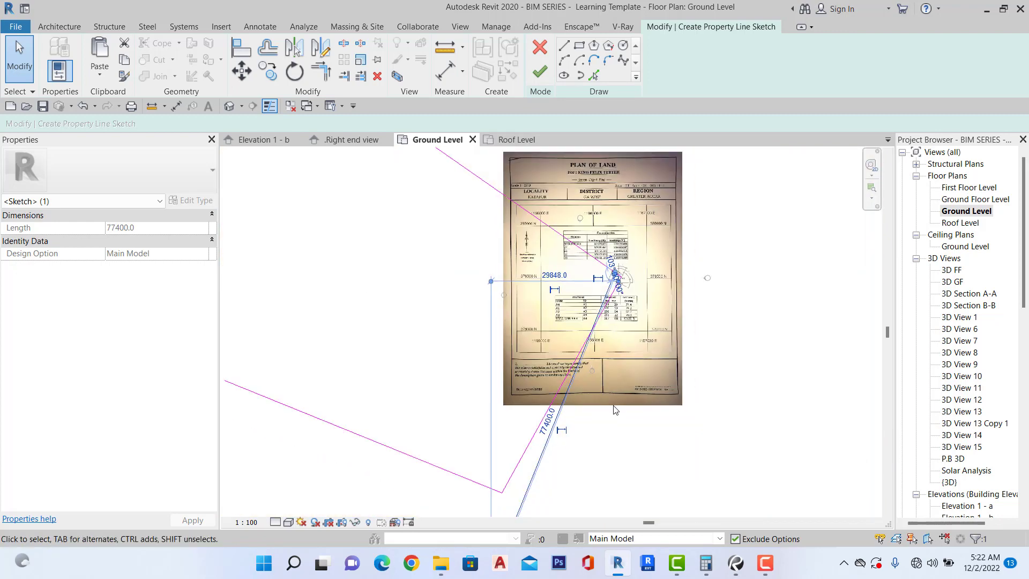
Move the 77400 property line from its lower end to the open end of the full-size A3–A4 line, unjoining the elements.
scroll(614, 405, down, 2)
click(607, 479)
scroll(613, 236, down, 3)
scroll(575, 405, up, 1)
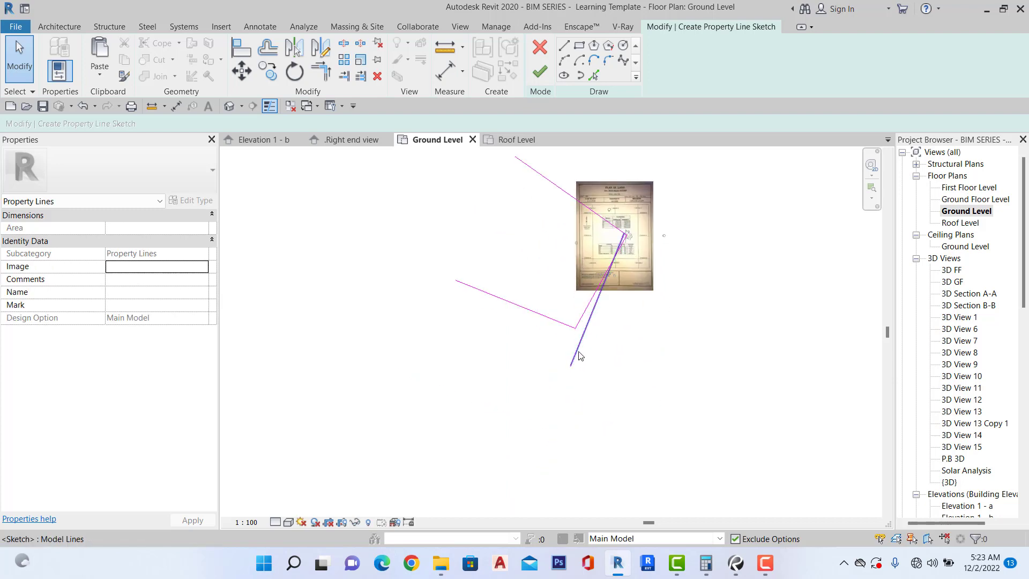
click(578, 355)
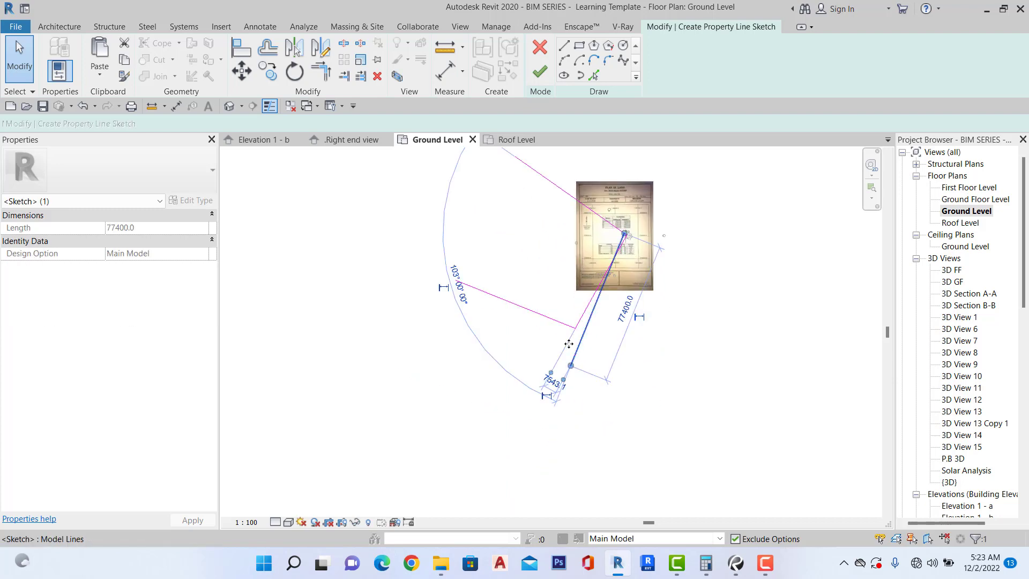
click(242, 71)
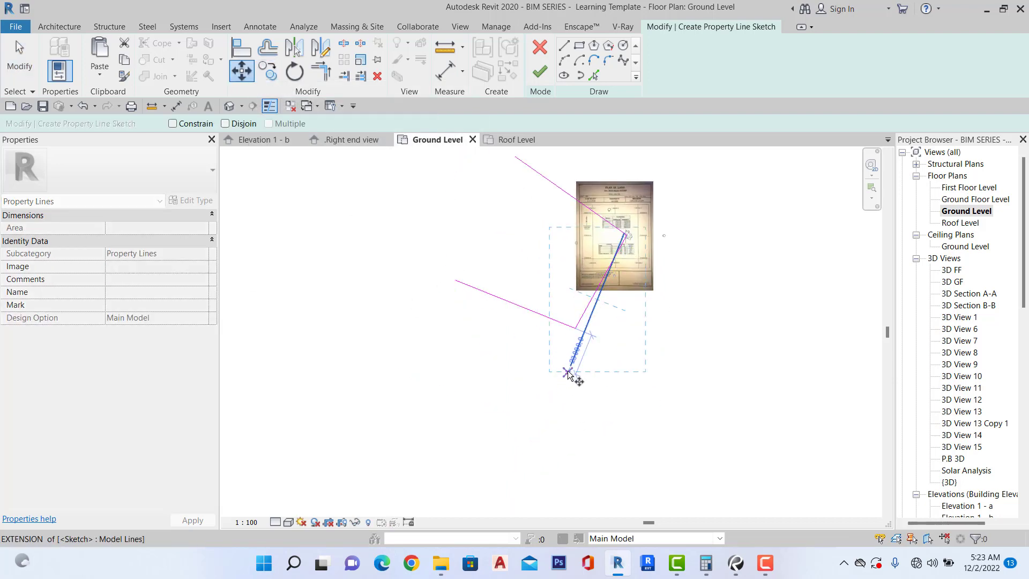
click(571, 366)
scroll(503, 285, up, 3)
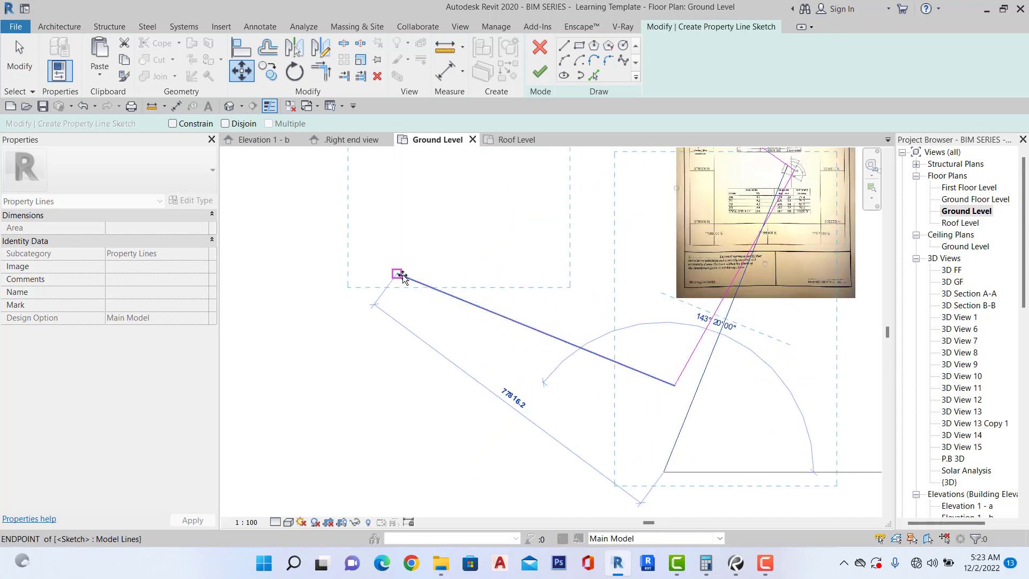
click(396, 274)
scroll(443, 344, down, 5)
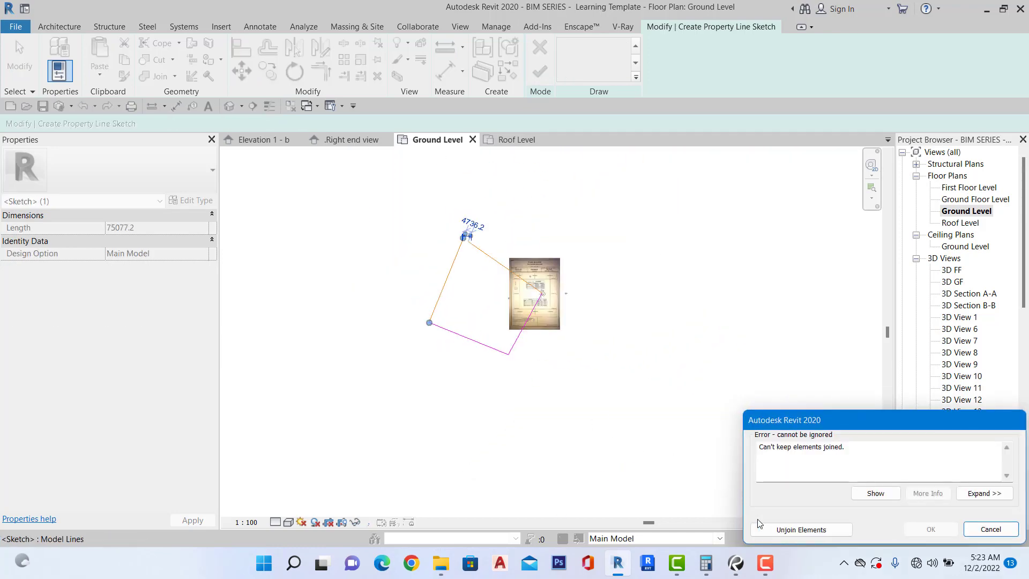
click(802, 529)
Extend the moved line's upper end to the open end of the A1–A2 line, closing the boundary, and finish the property line sketch.
scroll(444, 236, up, 5)
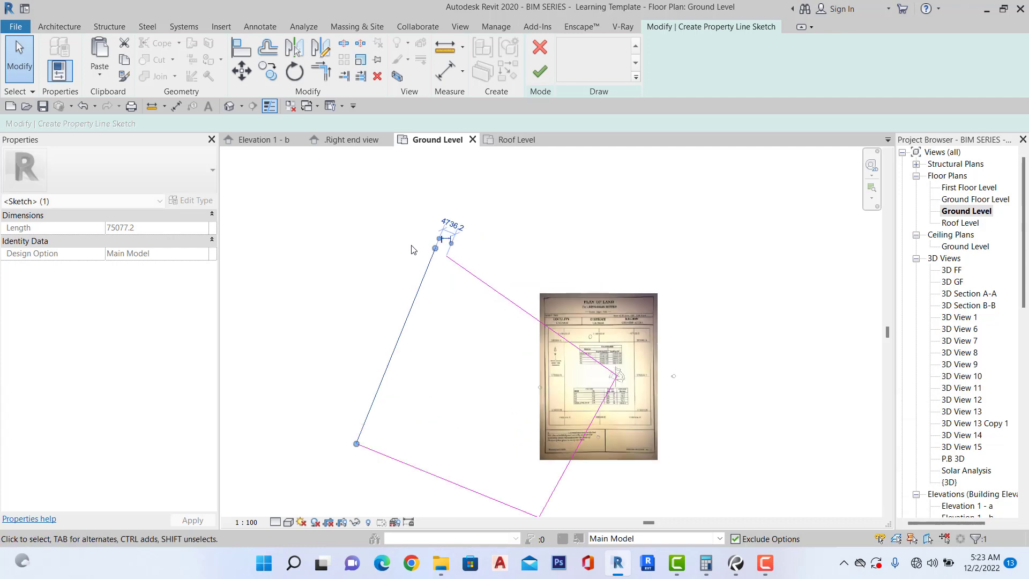
click(432, 265)
mouse_move(440, 249)
mouse_down()
mouse_move(467, 268)
mouse_move(460, 262)
mouse_up()
scroll(554, 227, down, 1)
click(536, 232)
scroll(534, 234, down, 2)
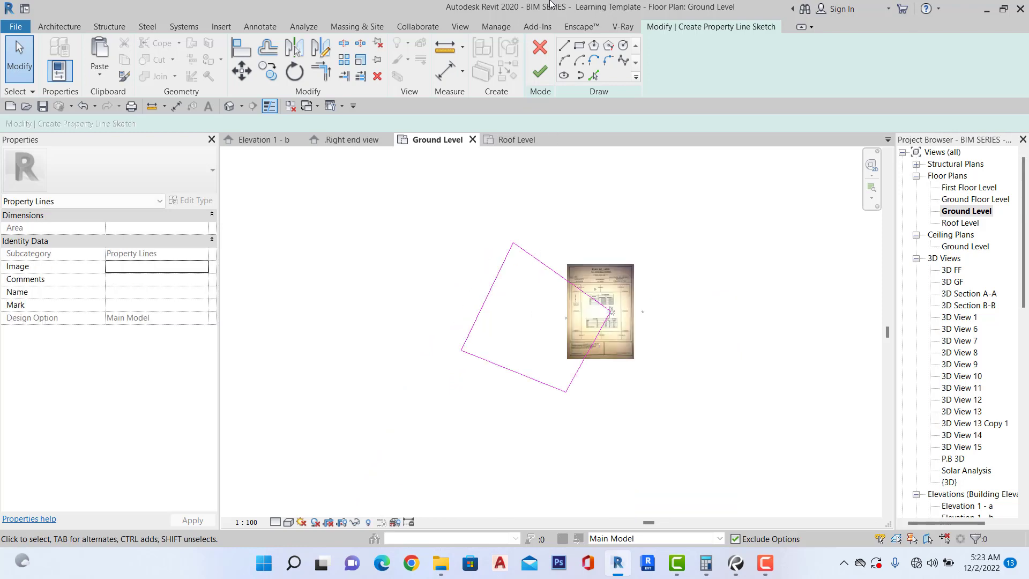
click(540, 75)
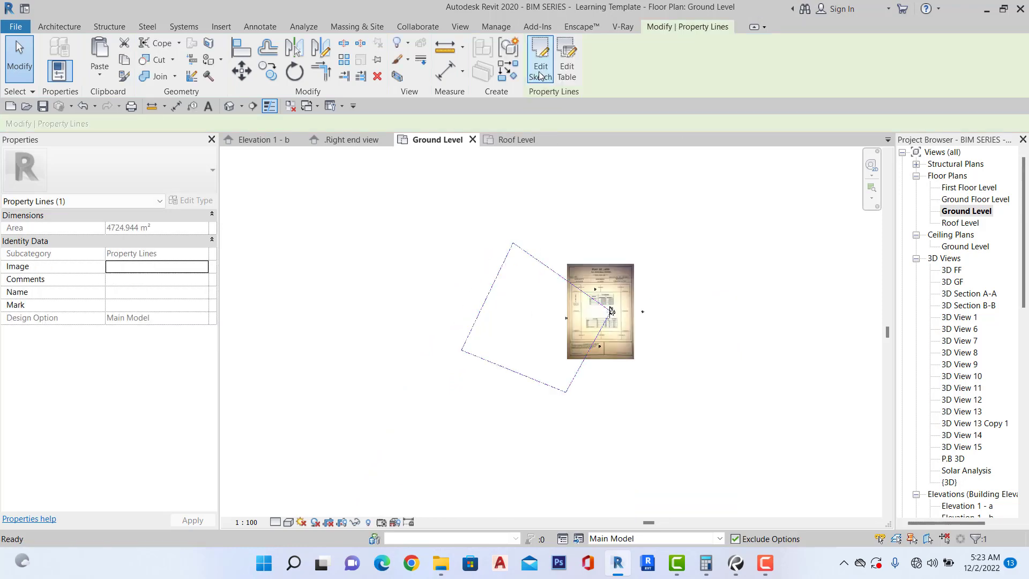
Delete the angular dimensions and helper lines drawn over the small plot on the survey plan.
scroll(507, 360, up, 2)
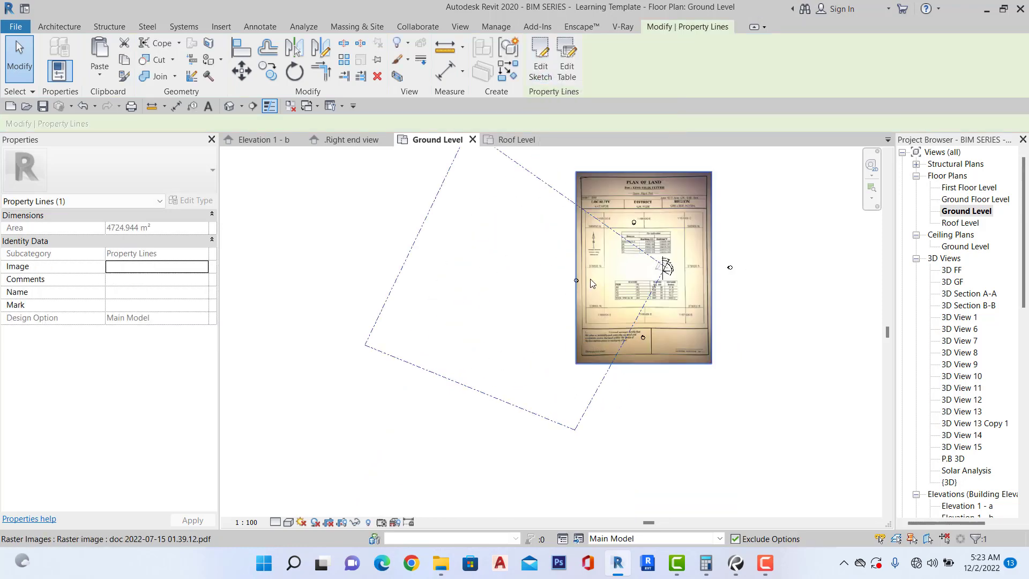
scroll(646, 284, up, 3)
scroll(665, 298, down, 2)
scroll(688, 285, up, 2)
scroll(657, 375, down, 2)
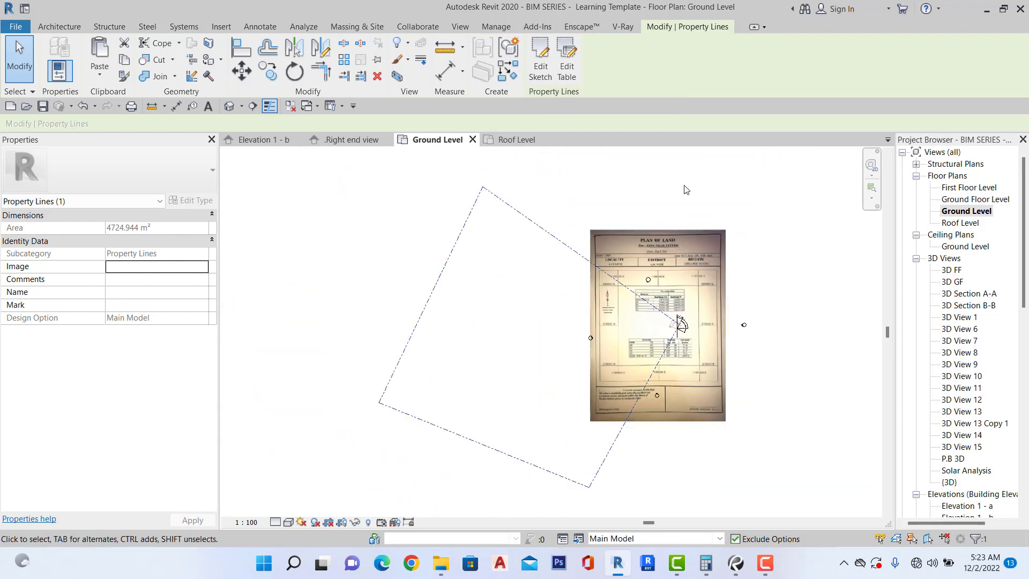
scroll(680, 194, up, 1)
drag(651, 199, 704, 396)
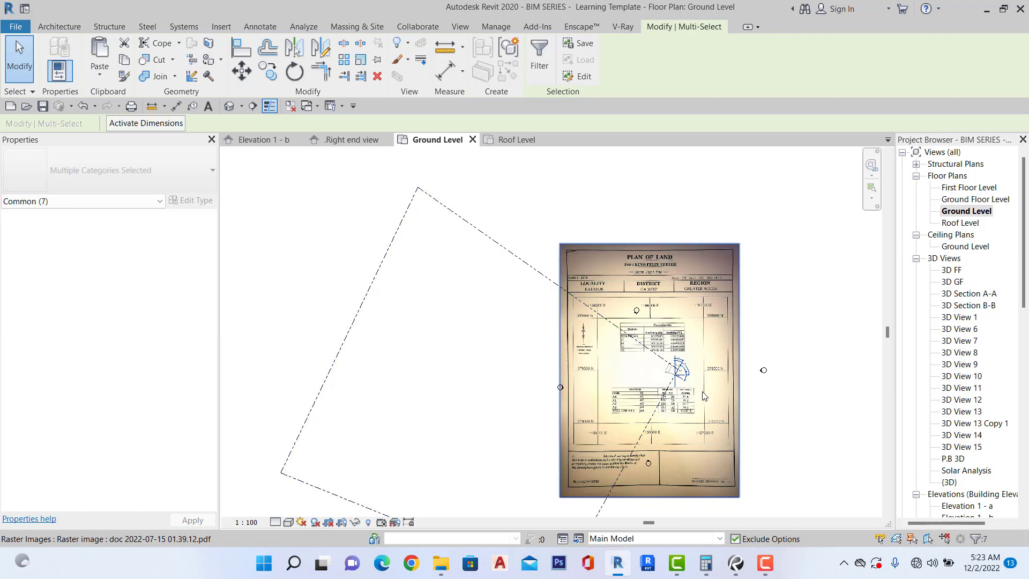
scroll(703, 384, up, 2)
scroll(691, 369, down, 3)
scroll(678, 364, up, 2)
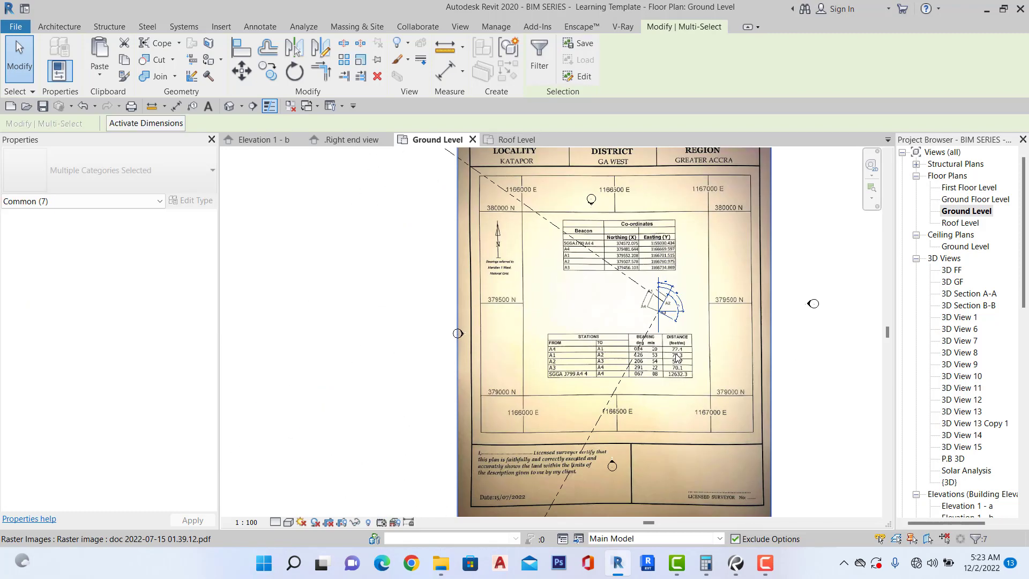
scroll(672, 304, down, 4)
scroll(677, 230, up, 2)
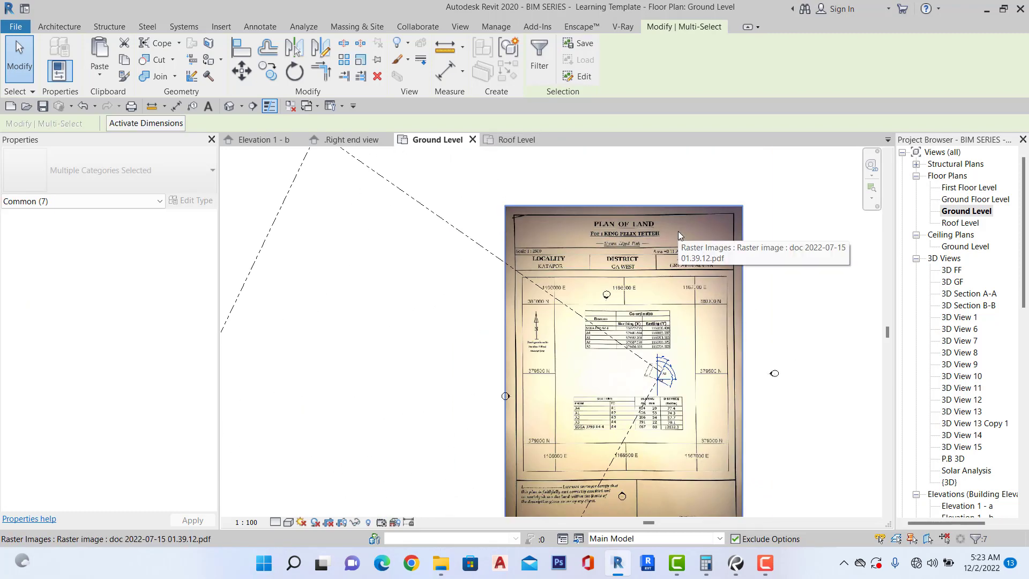
key(Escape)
scroll(677, 230, down, 4)
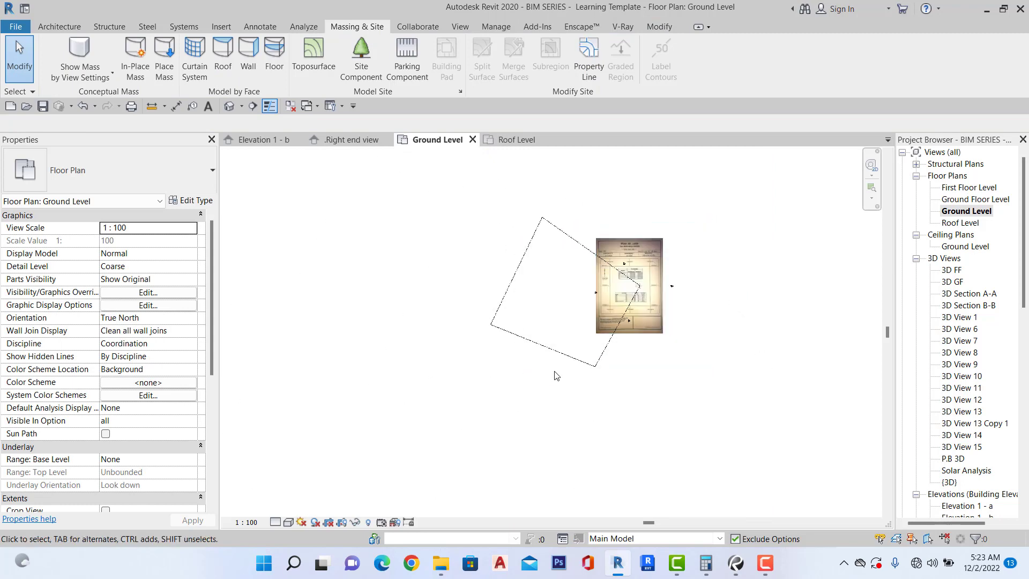
Set the Ground Level plan's orientation to Project North and inspect the rotated boundary and survey plan.
scroll(545, 370, up, 4)
scroll(617, 388, down, 2)
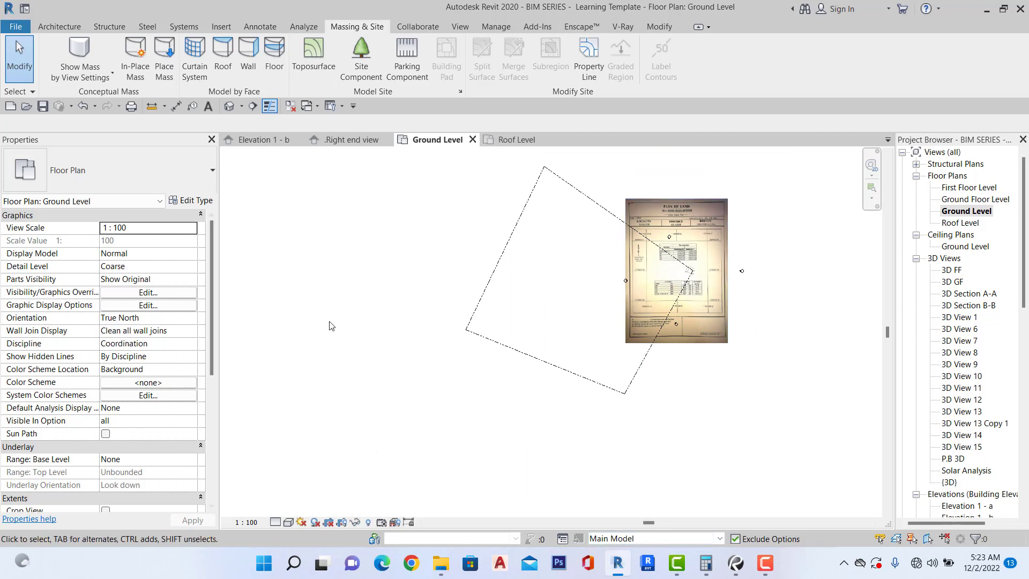
click(190, 322)
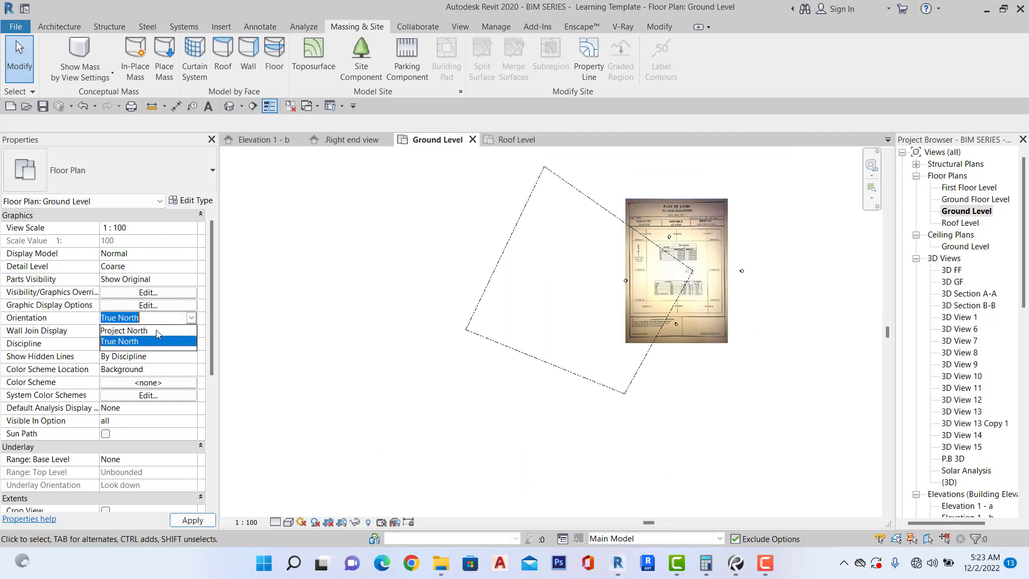
click(157, 333)
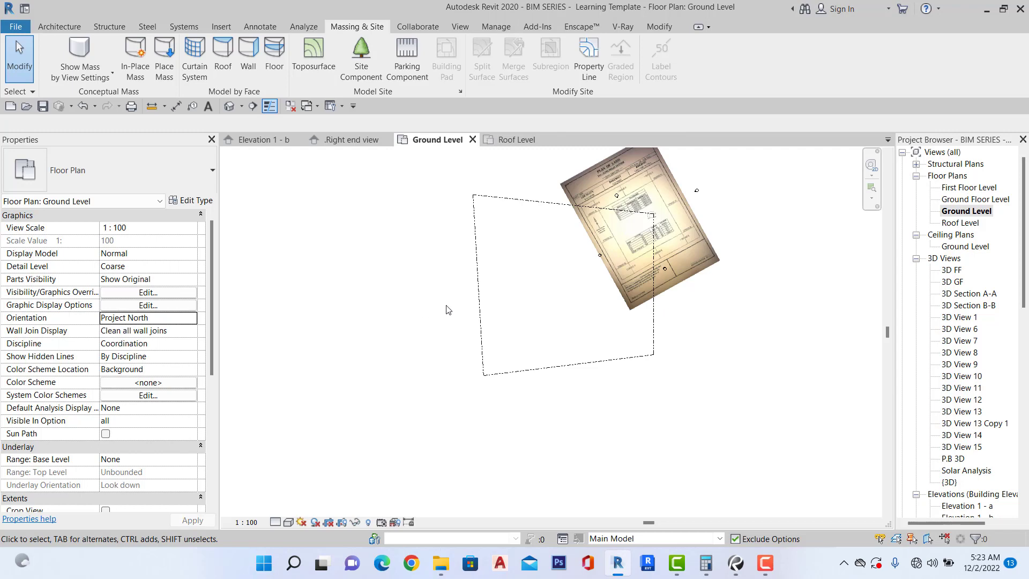
scroll(648, 283, up, 2)
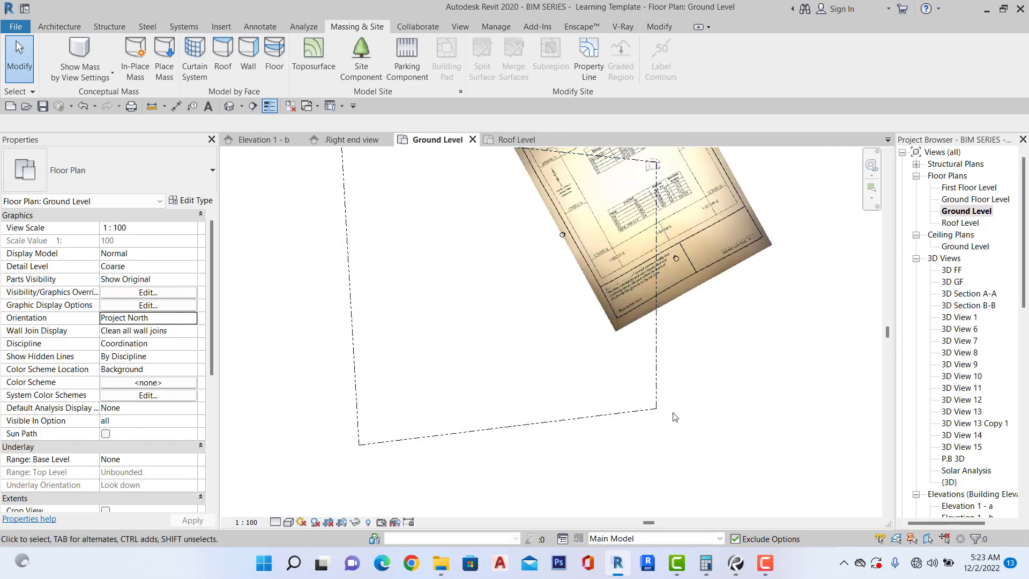
scroll(675, 417, down, 2)
scroll(620, 259, up, 5)
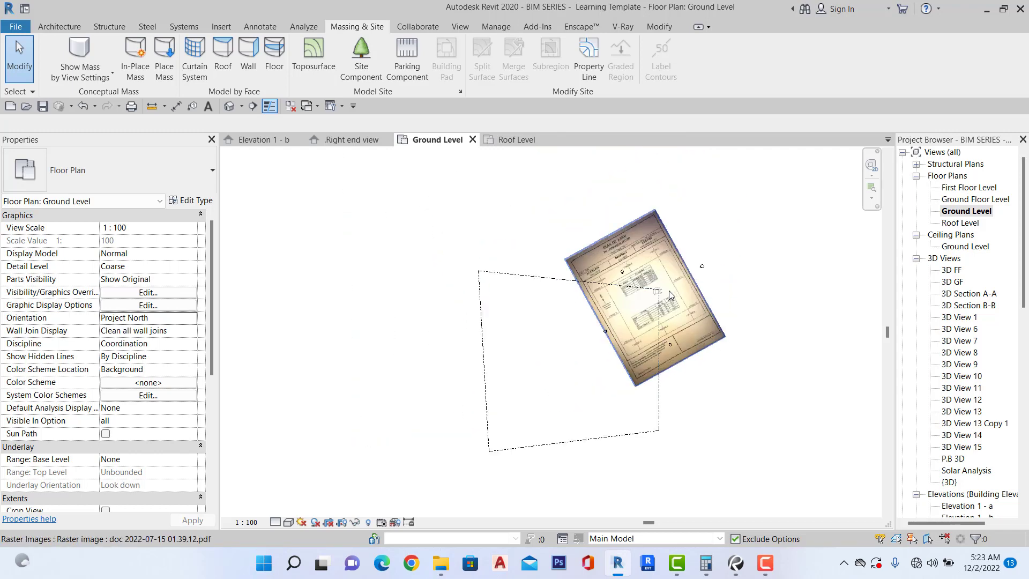
scroll(614, 282, up, 1)
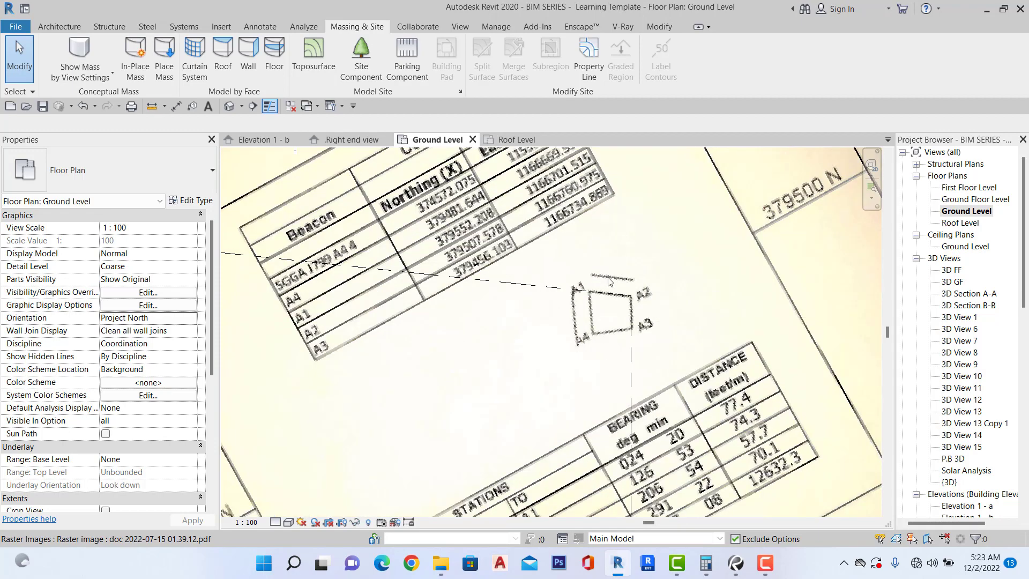
scroll(613, 273, down, 6)
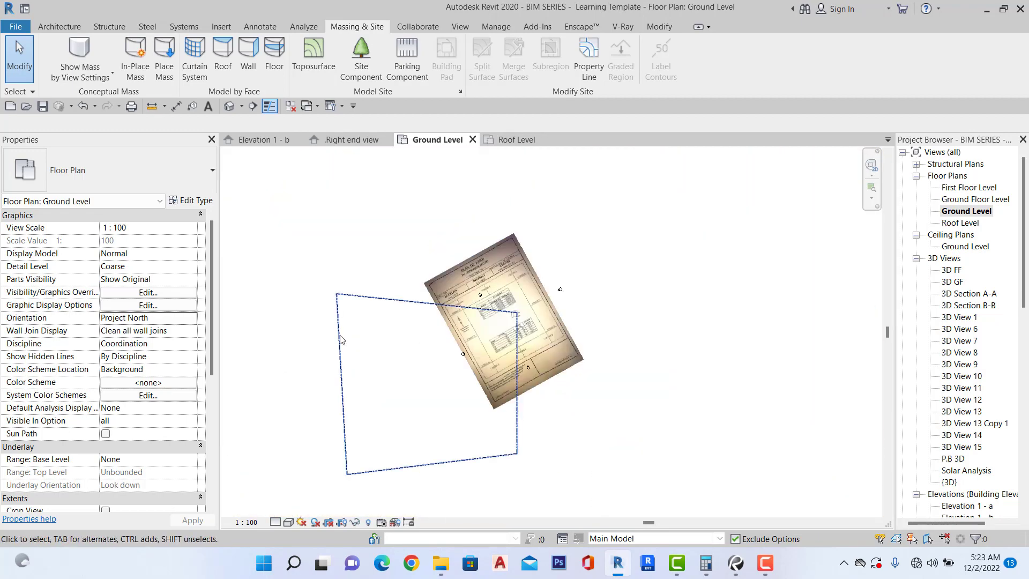
Sketch a vertical detail line about 78000 long beside the property boundary's A1–A4 side.
click(70, 28)
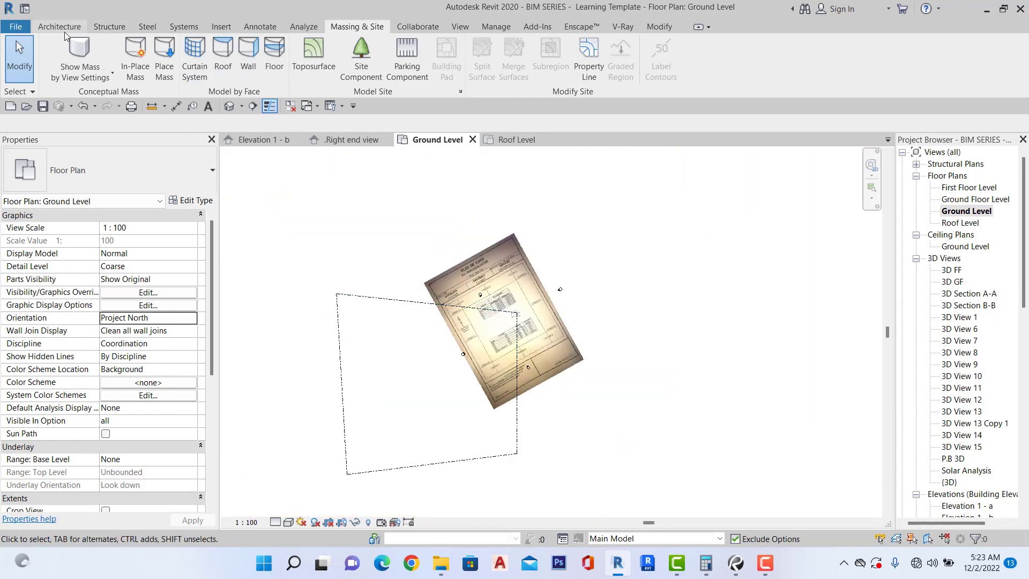
click(258, 31)
click(299, 45)
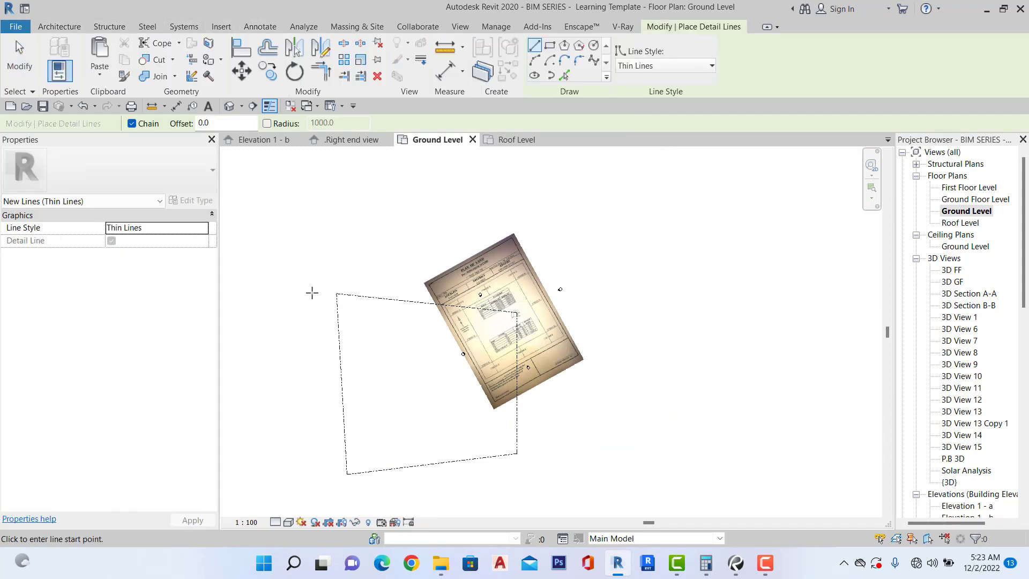
scroll(310, 292, down, 2)
click(310, 279)
scroll(310, 390, up, 1)
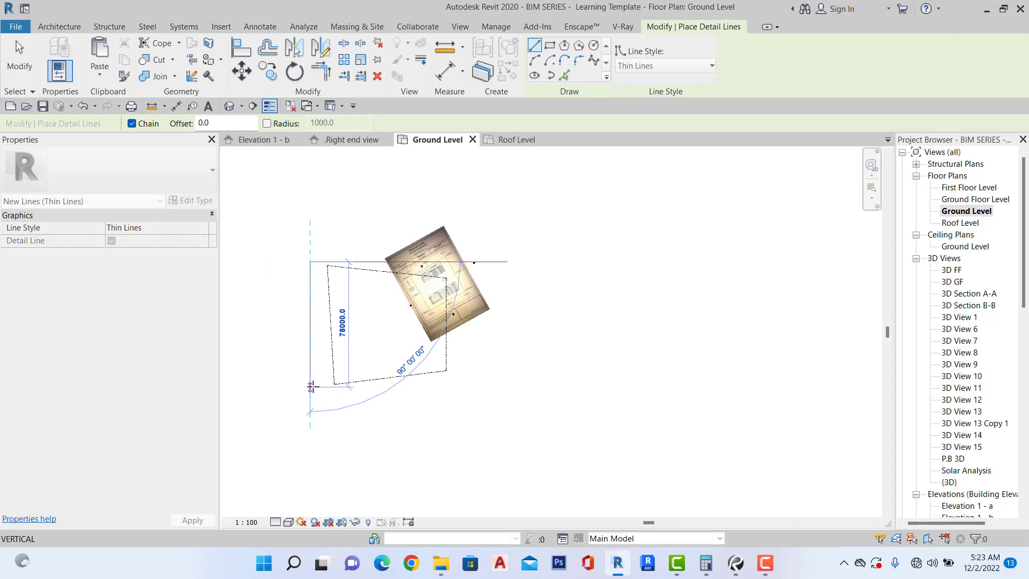
click(310, 387)
right_click(302, 273)
click(337, 281)
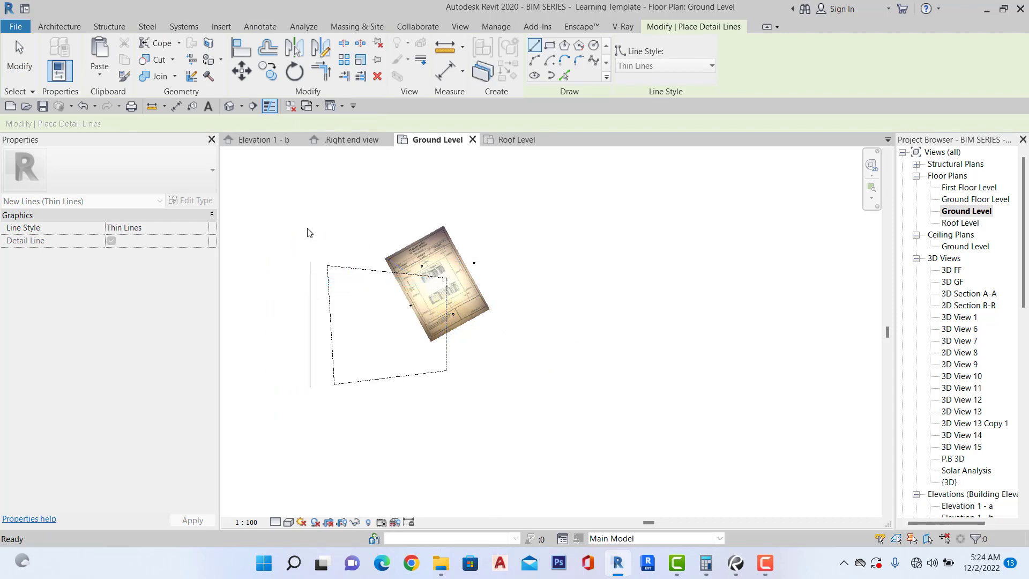
Sketch a second detail line starting just above the vertical line's upper end and running across above the property boundary.
scroll(307, 232, up, 1)
click(310, 240)
scroll(480, 253, up, 1)
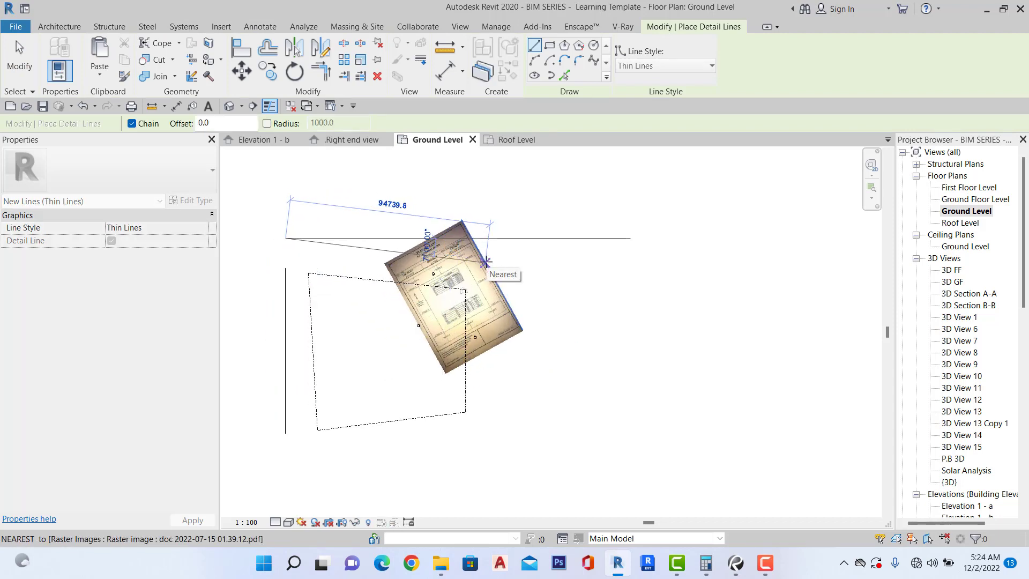
Finish the detail line above the property boundary at the land plan image's edge, about 94740 mm long.
click(485, 261)
click(23, 64)
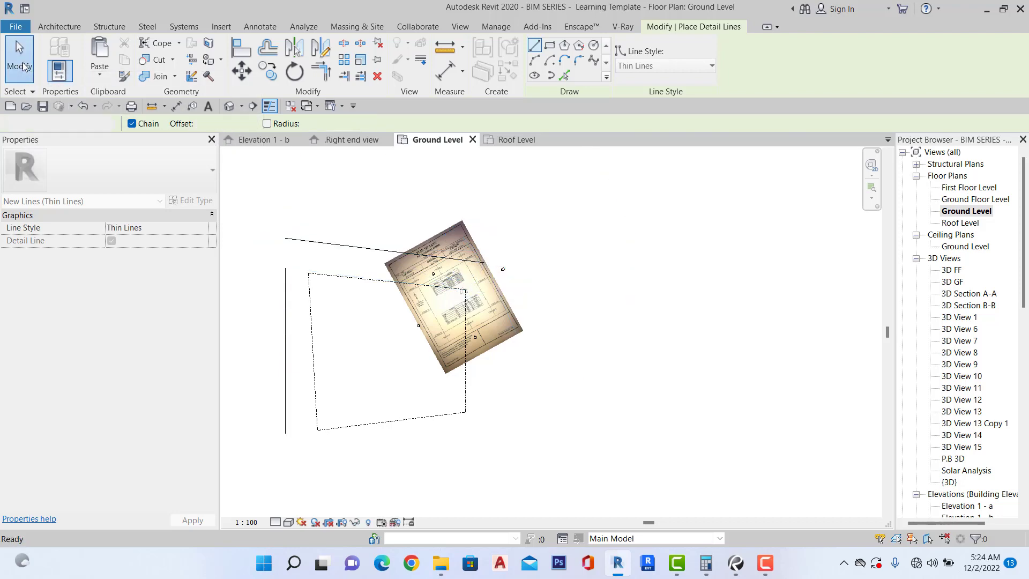
Examine how the property line sits against the land plan image in the Ground Level plan.
scroll(552, 291, up, 3)
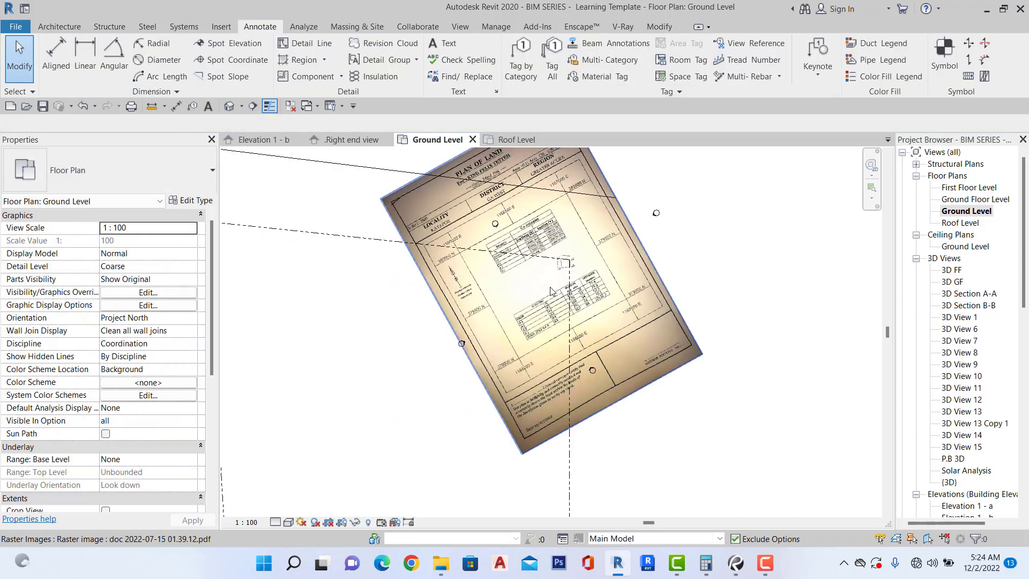
scroll(552, 291, down, 3)
scroll(646, 230, up, 3)
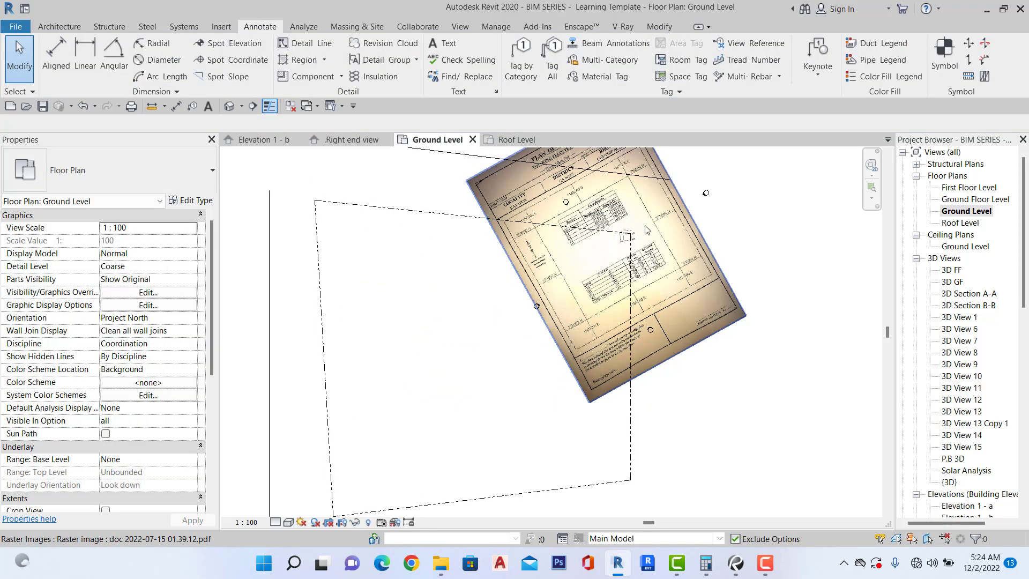
scroll(645, 233, up, 3)
scroll(641, 246, down, 3)
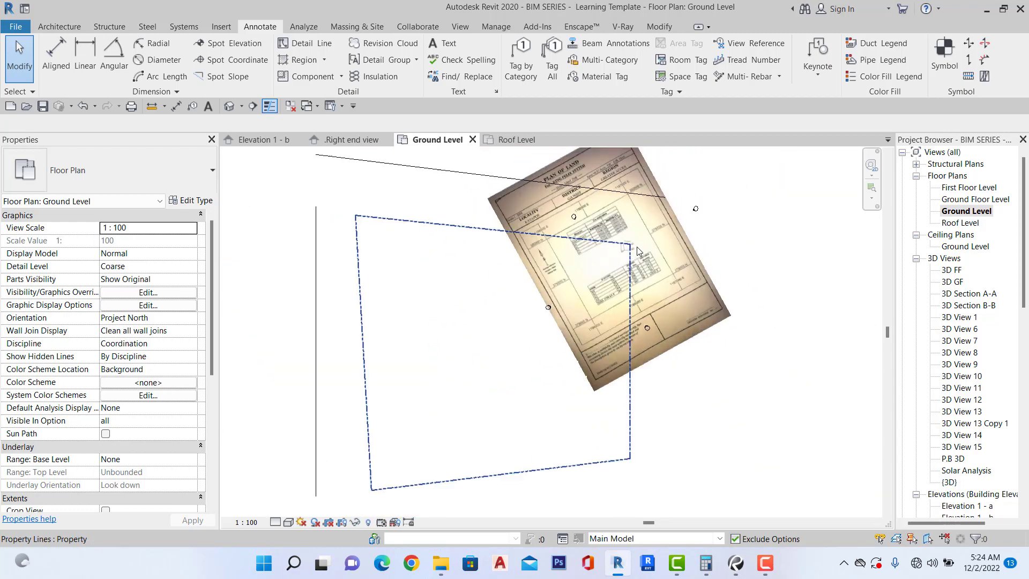
scroll(638, 251, up, 4)
scroll(616, 257, down, 5)
scroll(594, 272, up, 3)
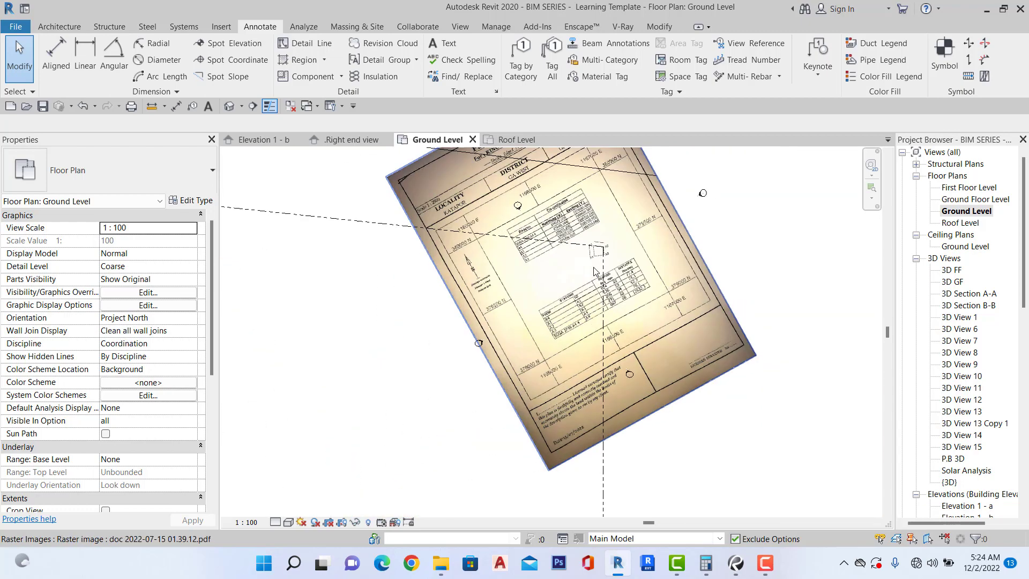
scroll(419, 245, down, 3)
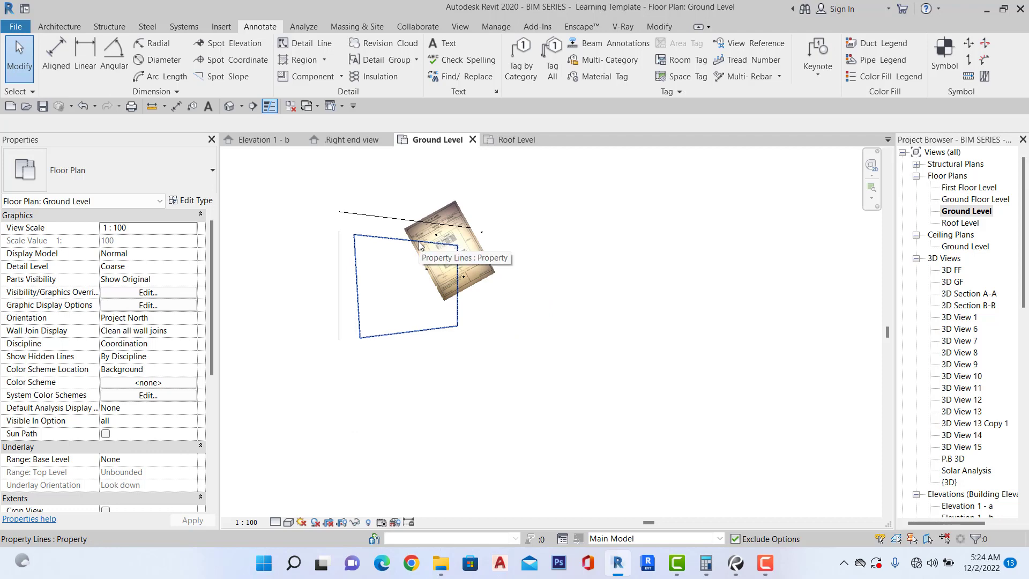
Close the inactive views and create a toposurface with points at the property line's four corners at absolute elevation 0.0.
click(290, 107)
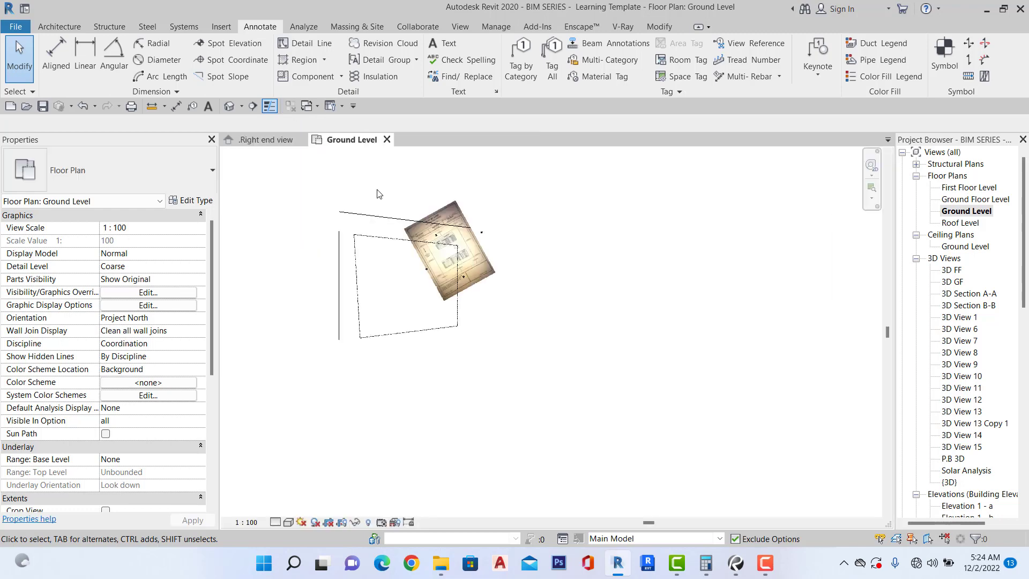
click(340, 25)
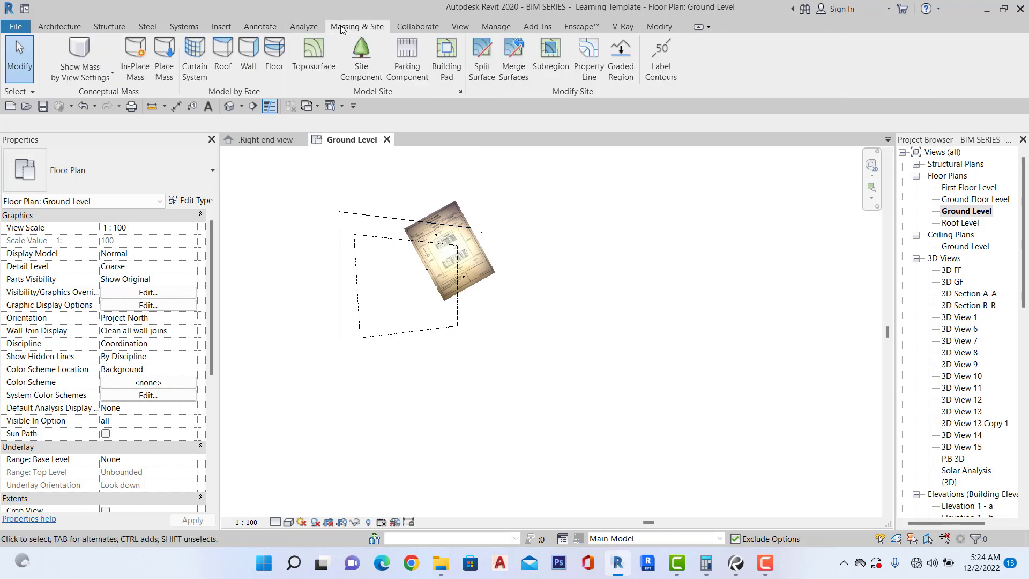
click(310, 55)
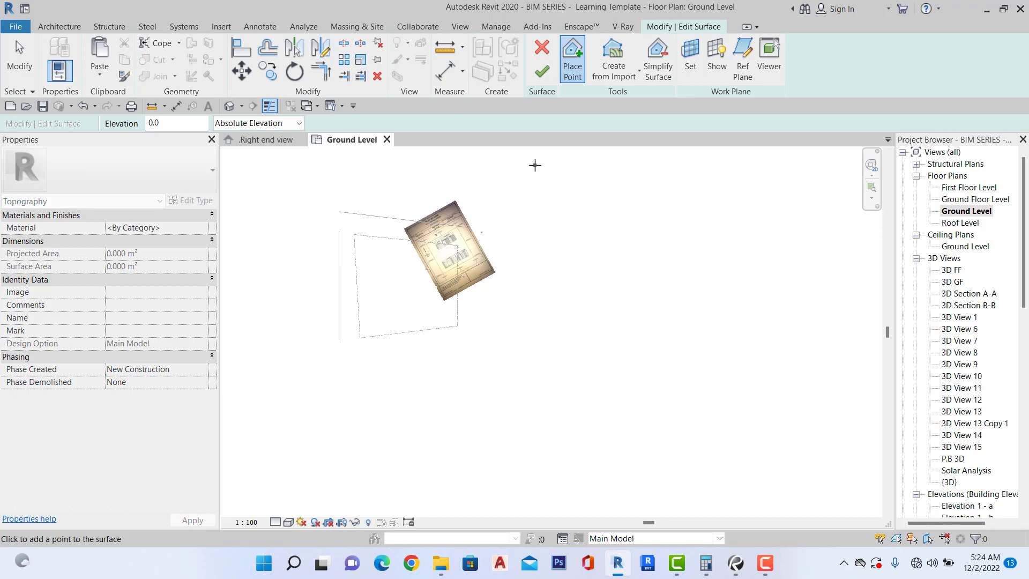
scroll(374, 227, up, 3)
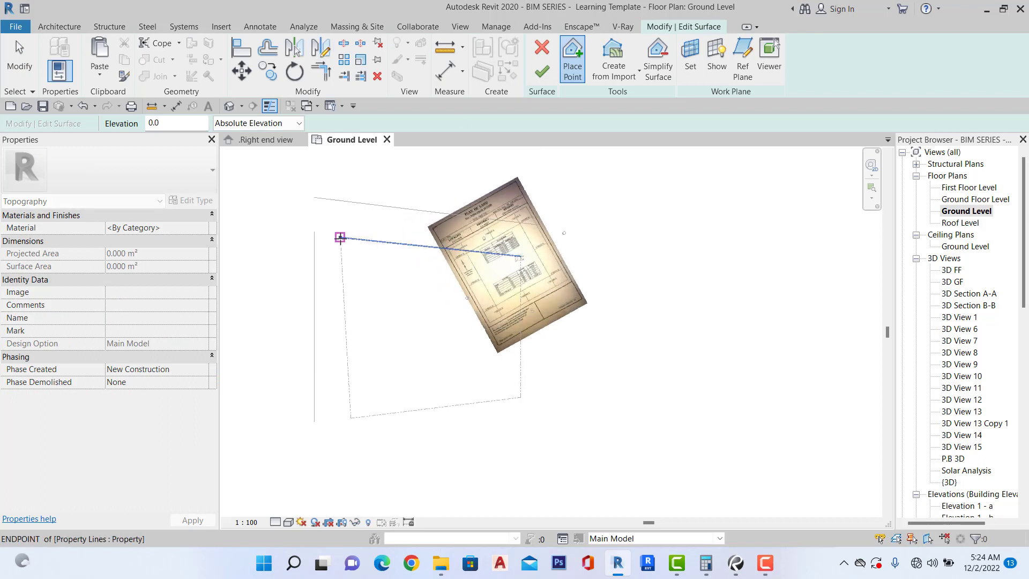
click(341, 237)
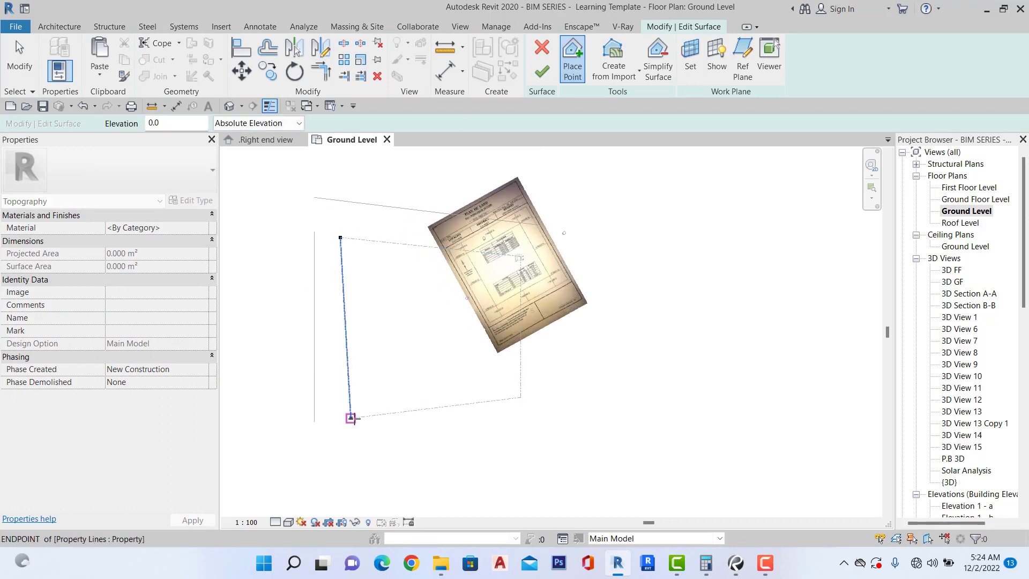
click(351, 418)
click(520, 397)
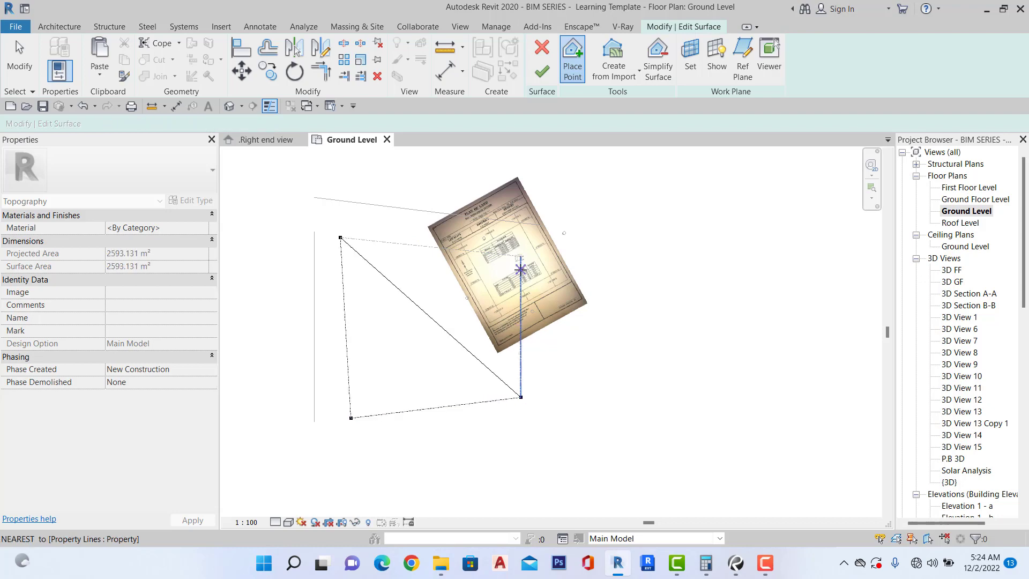
click(520, 257)
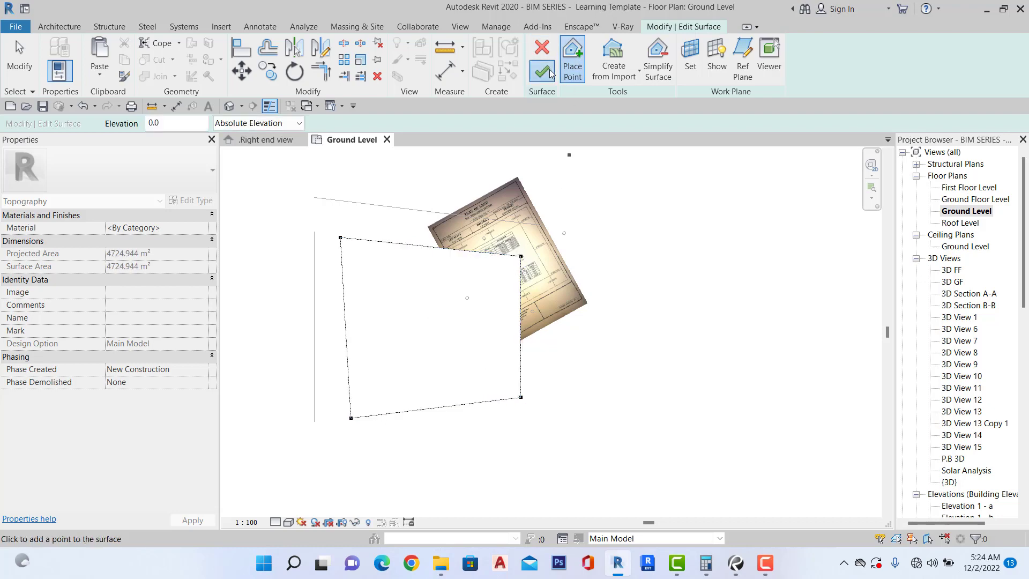
click(541, 71)
Inspect the toposurface in the default 3D view from the top.
scroll(532, 214, down, 1)
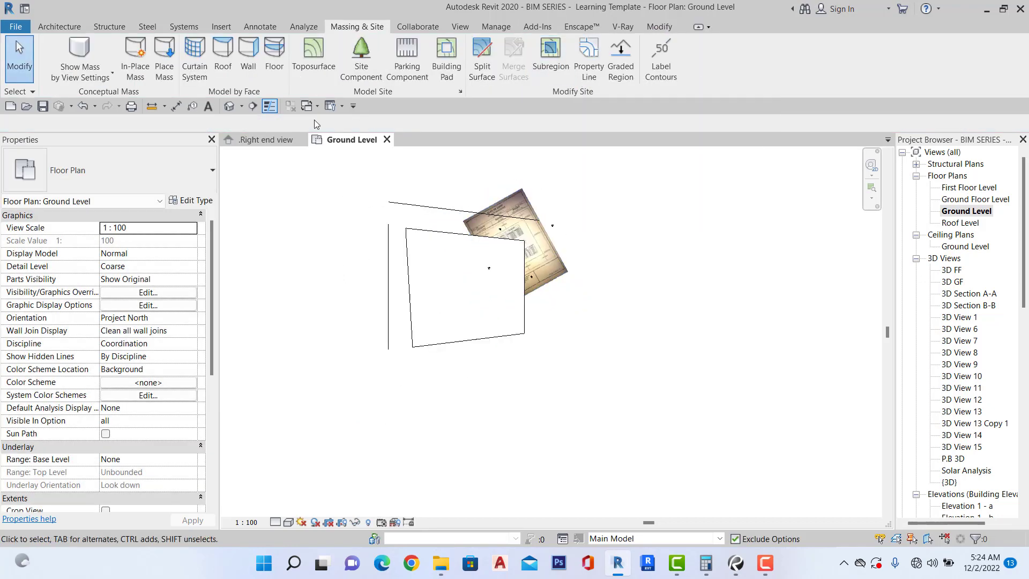
click(231, 105)
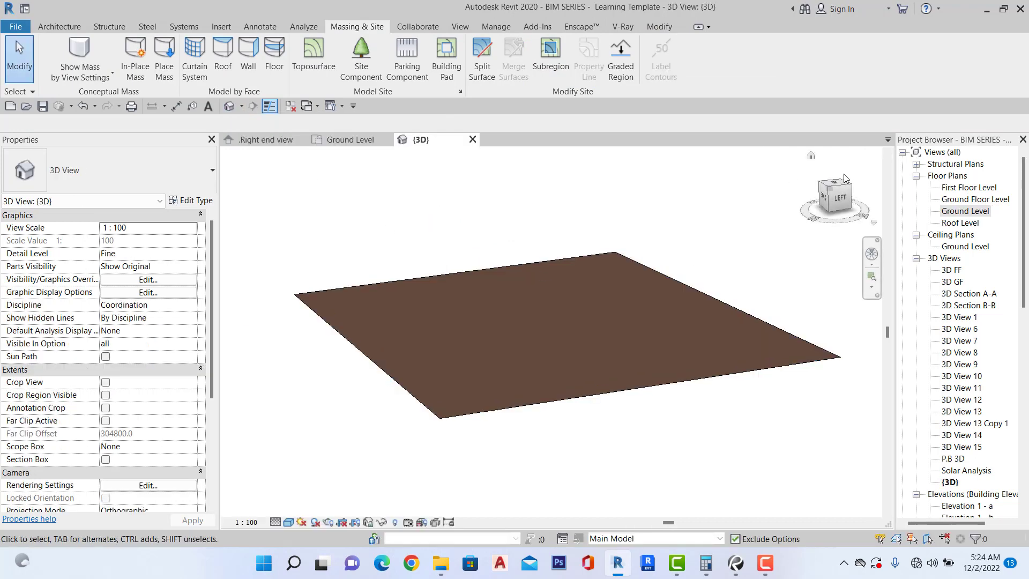
click(835, 186)
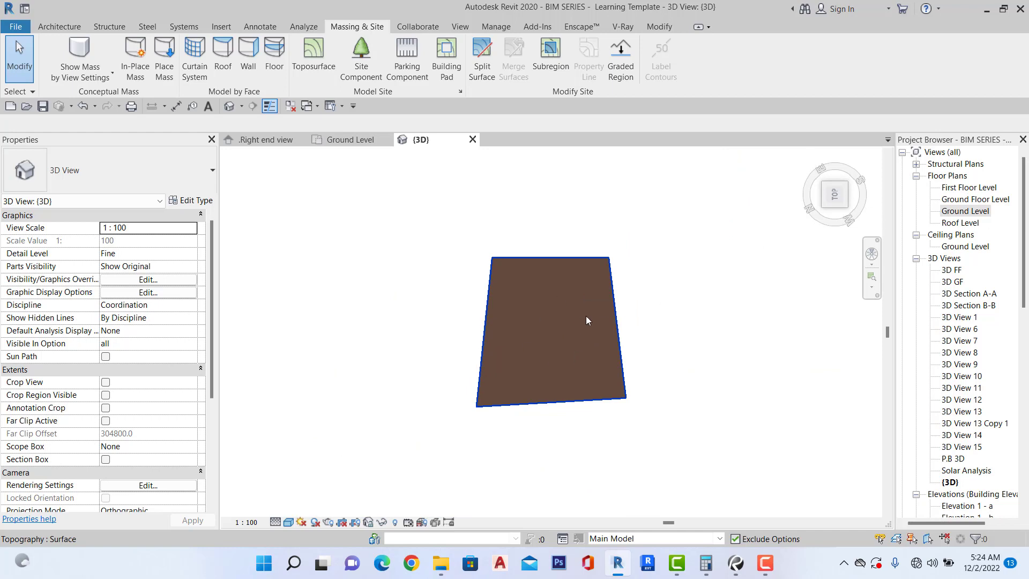
middle_drag(544, 306, 519, 279)
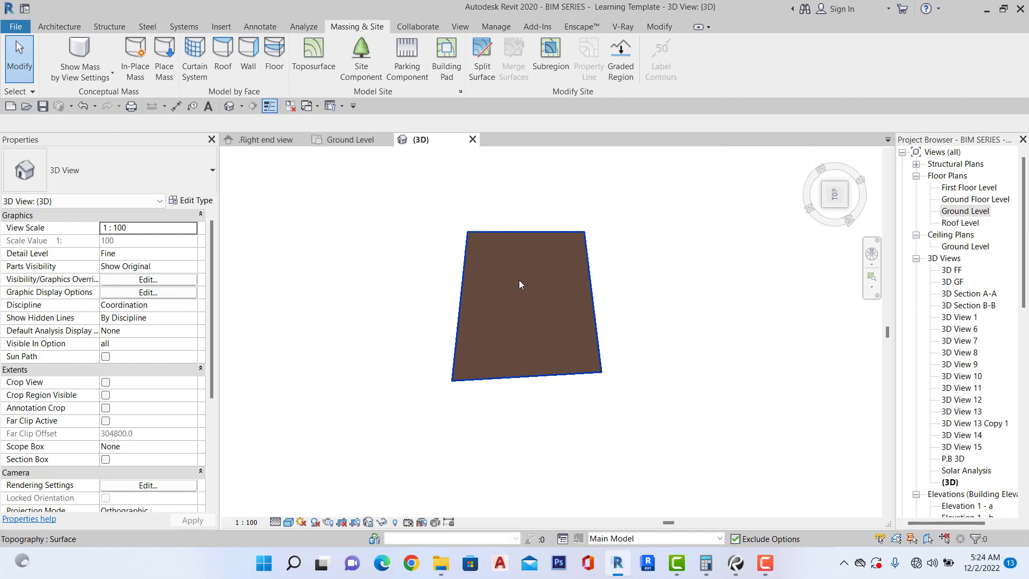
Return to the Ground Level plan and examine the toposurface against the land plan image and elevation markers.
click(351, 143)
scroll(602, 230, up, 2)
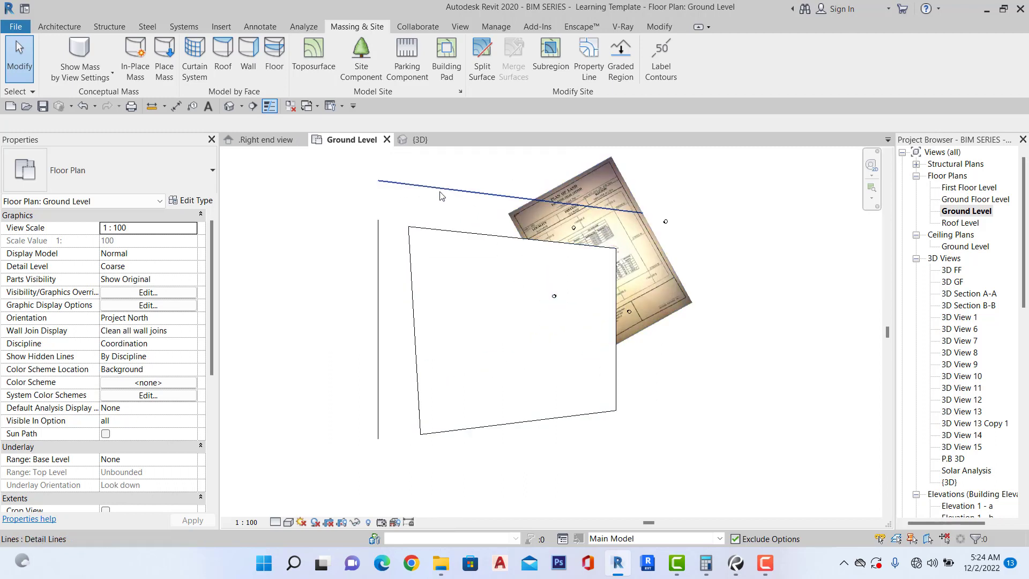
scroll(441, 196, down, 1)
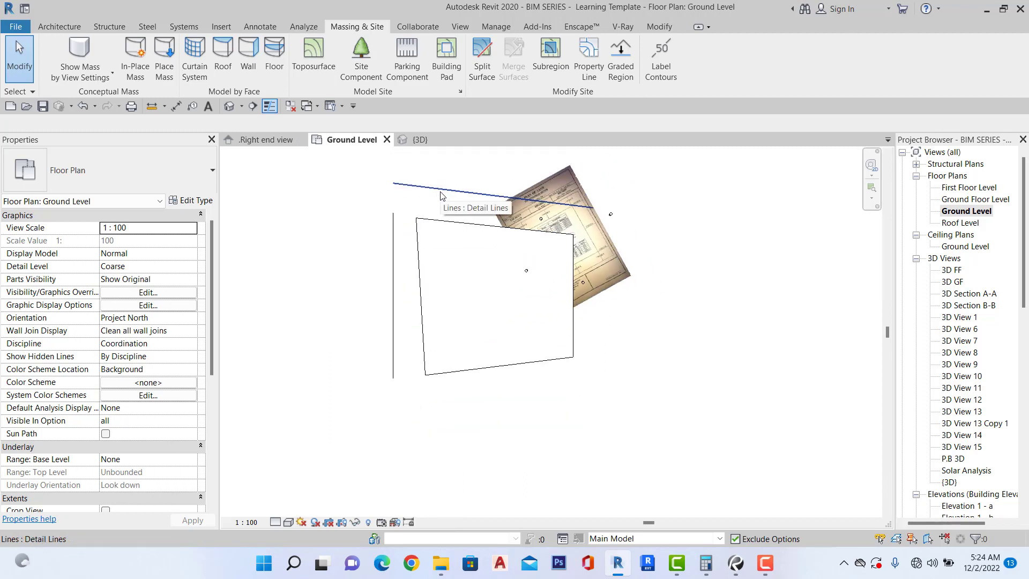
scroll(581, 313, up, 2)
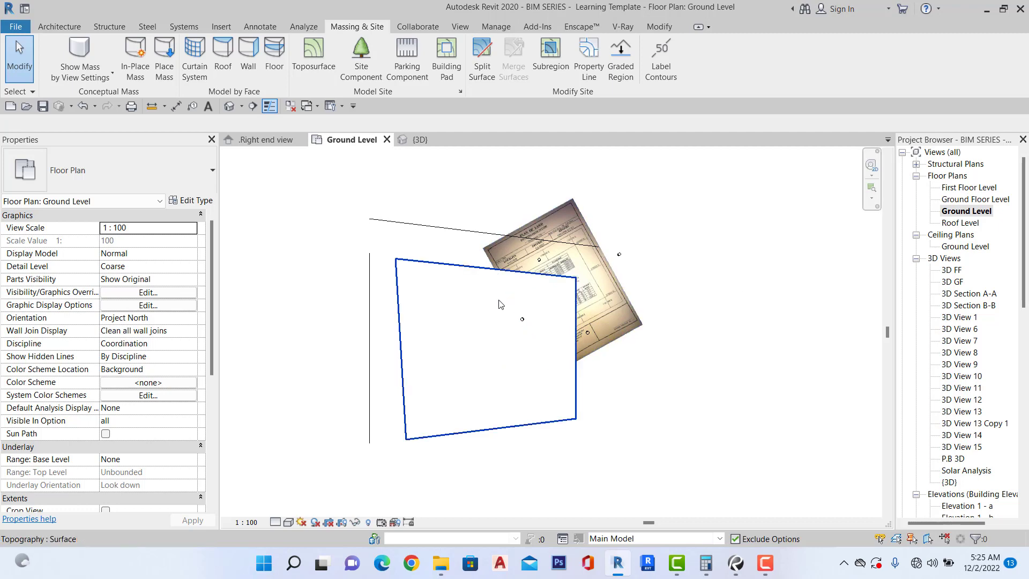
scroll(562, 262, up, 3)
scroll(552, 322, down, 4)
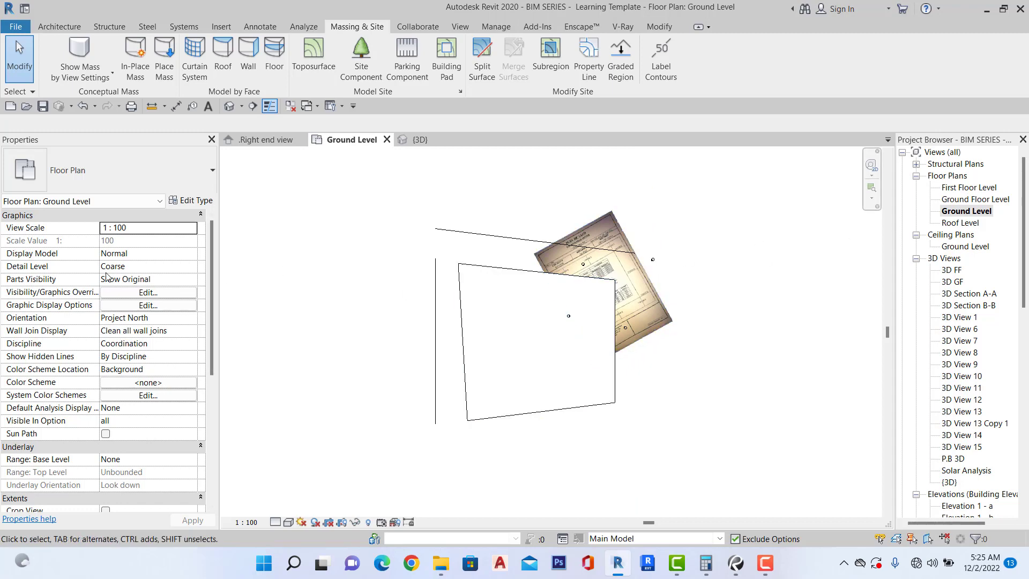
scroll(531, 300, up, 5)
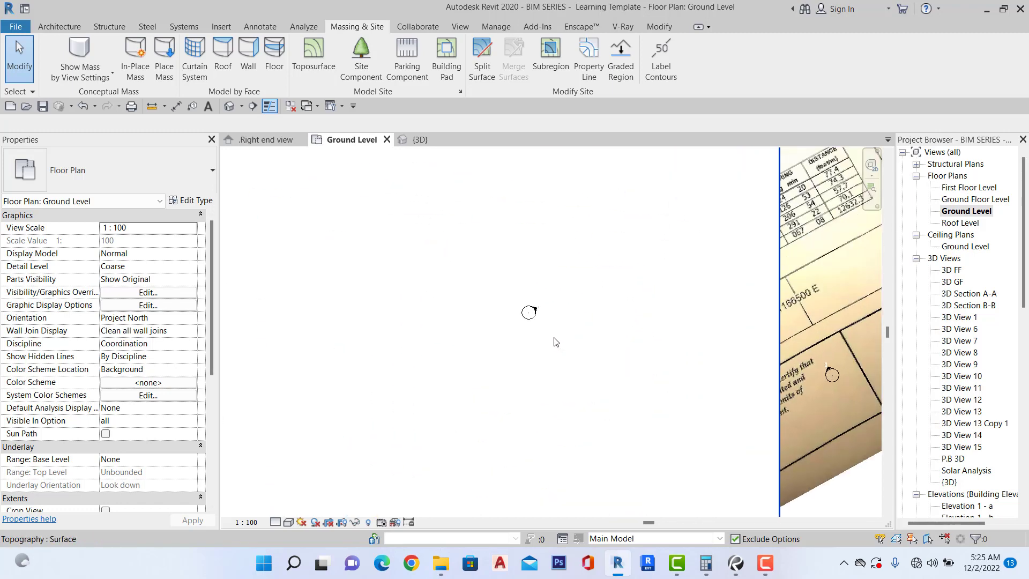
scroll(589, 327, down, 4)
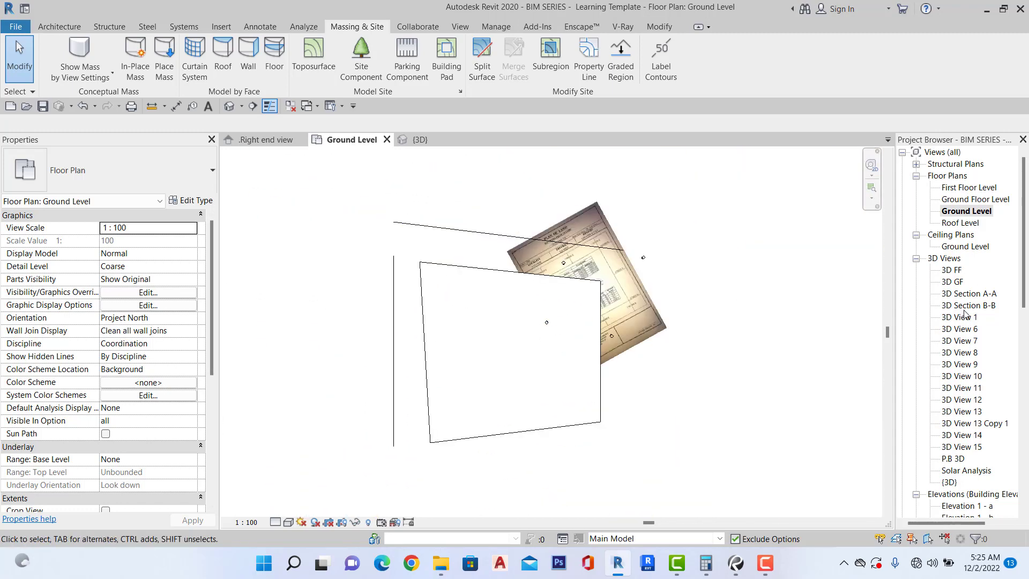
Open the Ground Floor Level plan and move all four elevation markers together inside the property boundary.
double_click(957, 200)
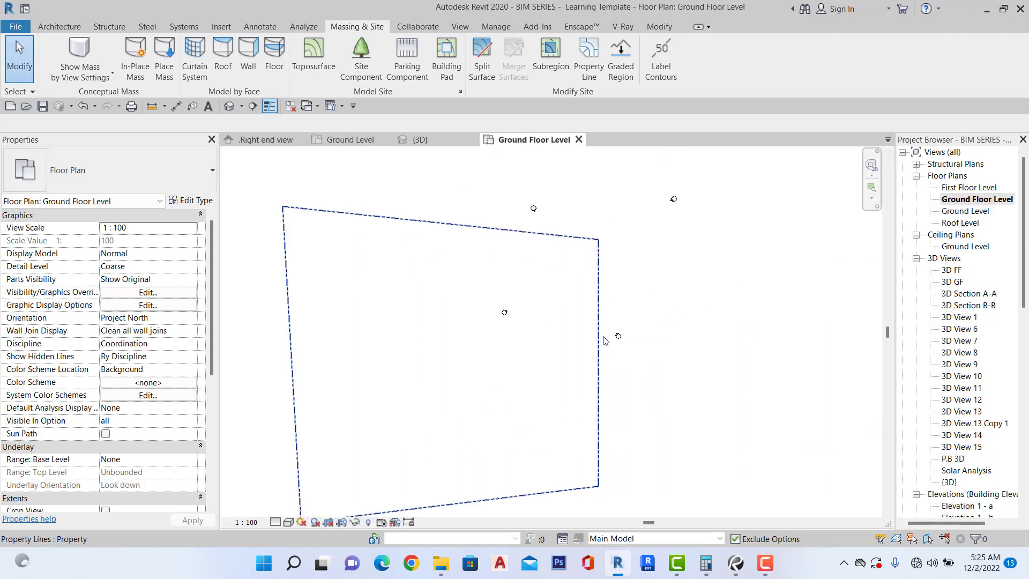
scroll(604, 341, down, 2)
scroll(590, 268, up, 1)
drag(503, 219, 724, 411)
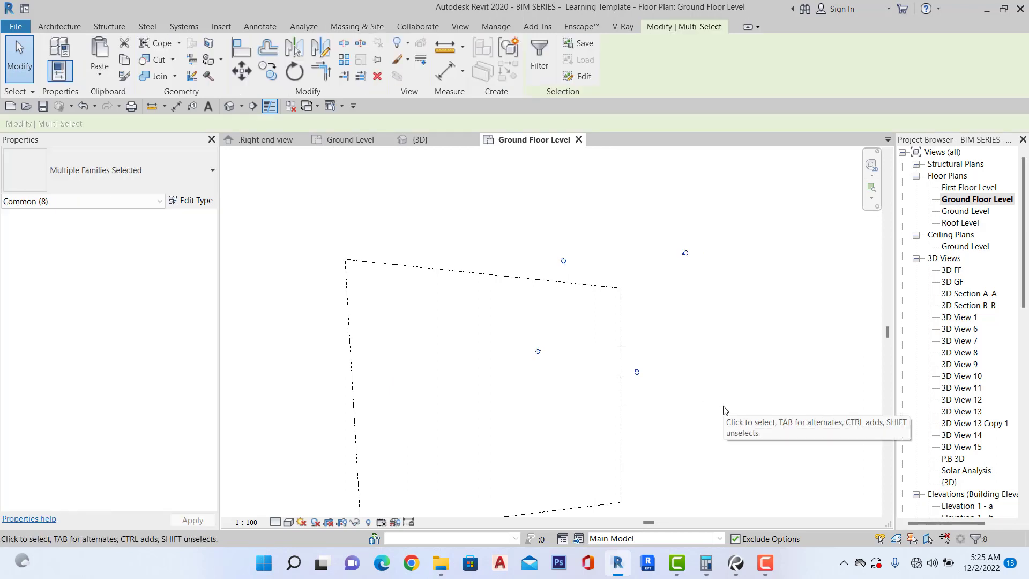
scroll(689, 397, down, 1)
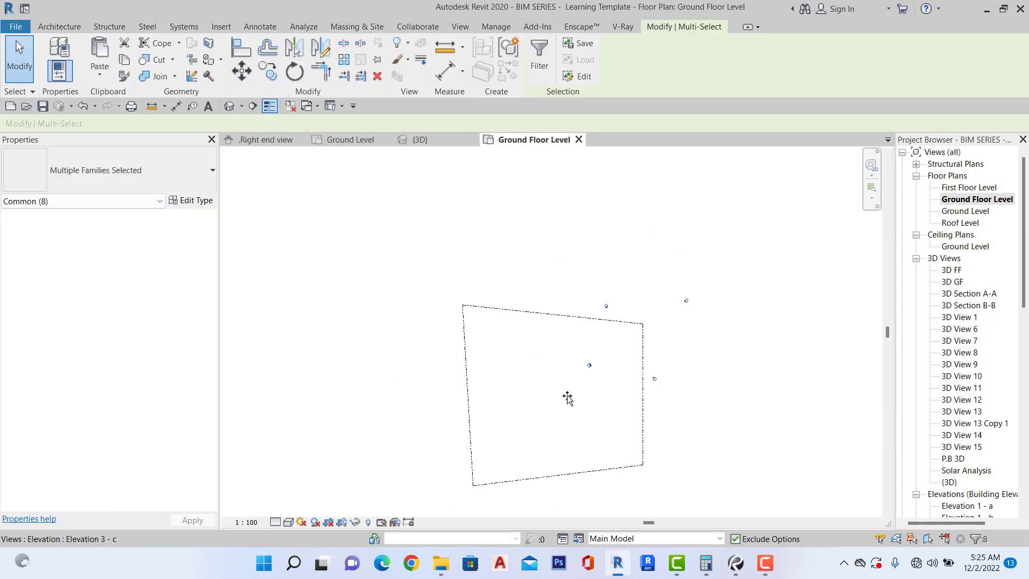
drag(567, 398, 515, 423)
click(446, 425)
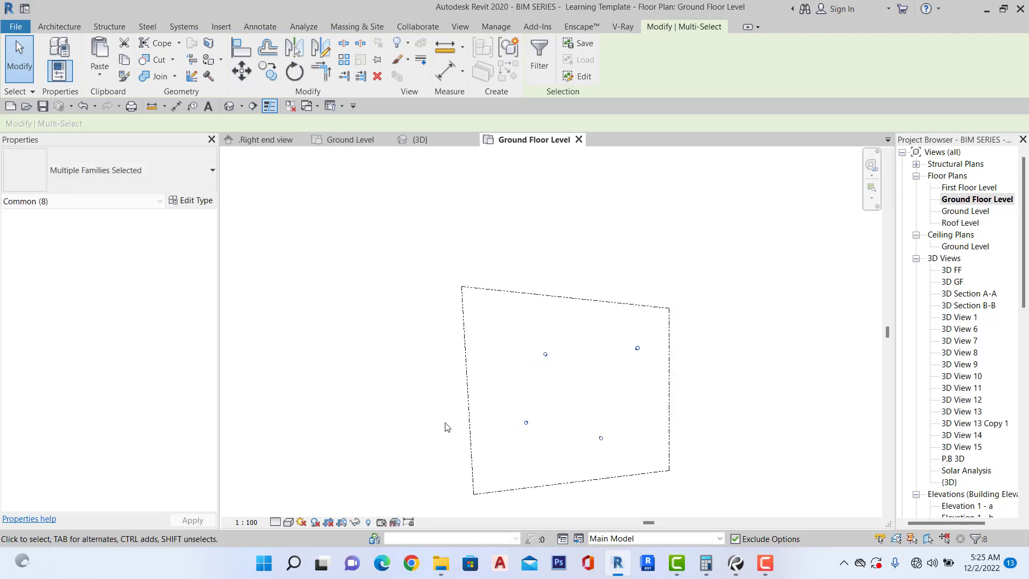
Move the westernmost elevation marker outside the property boundary's west side.
drag(444, 398, 569, 438)
scroll(520, 424, up, 3)
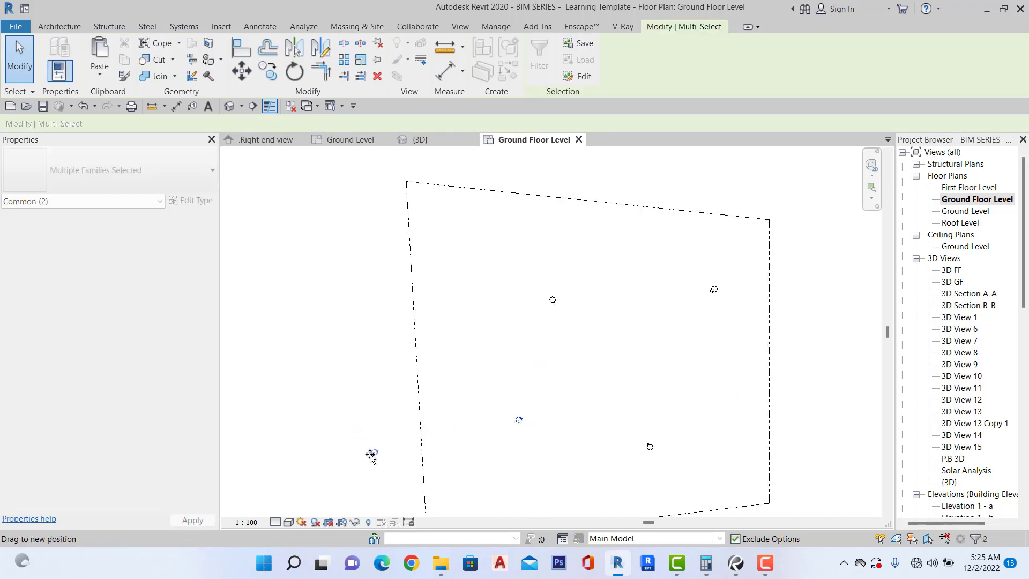
scroll(435, 423, down, 2)
scroll(517, 438, up, 3)
scroll(581, 429, down, 2)
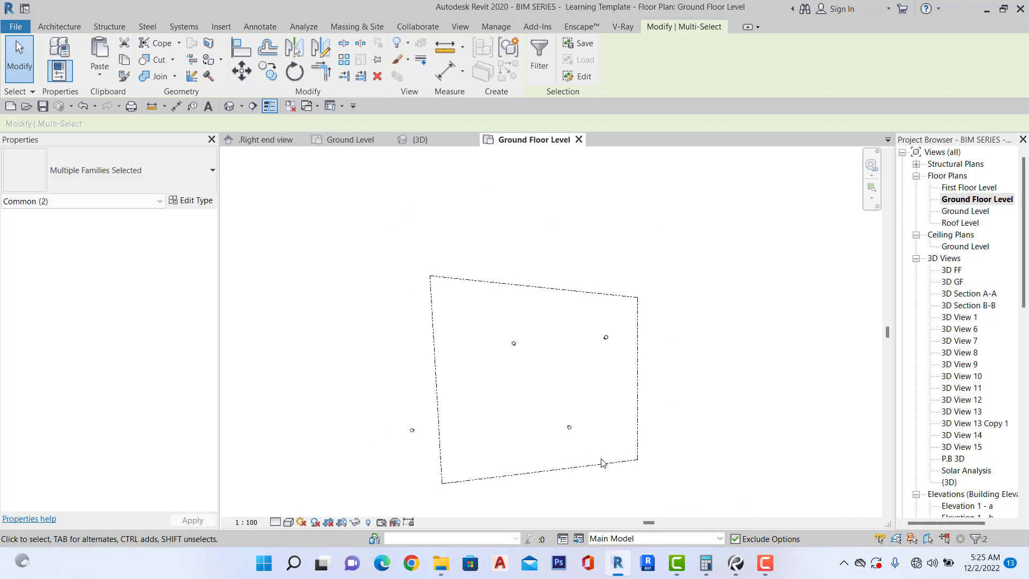
scroll(604, 466, up, 2)
click(610, 485)
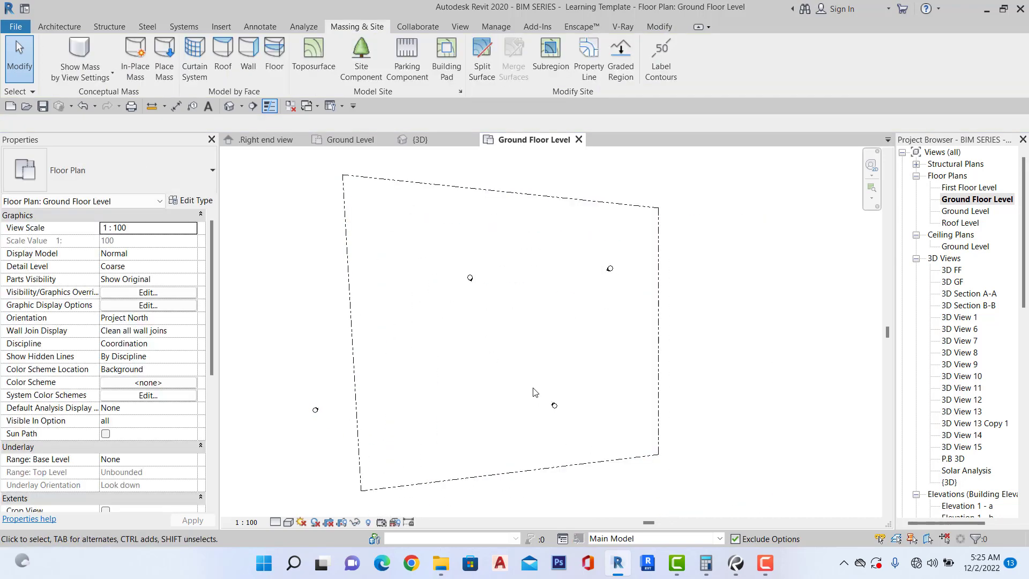
Move the southern elevation marker below the property boundary's south side.
drag(532, 384, 586, 458)
scroll(556, 402, down, 1)
drag(555, 401, 545, 471)
scroll(498, 321, up, 1)
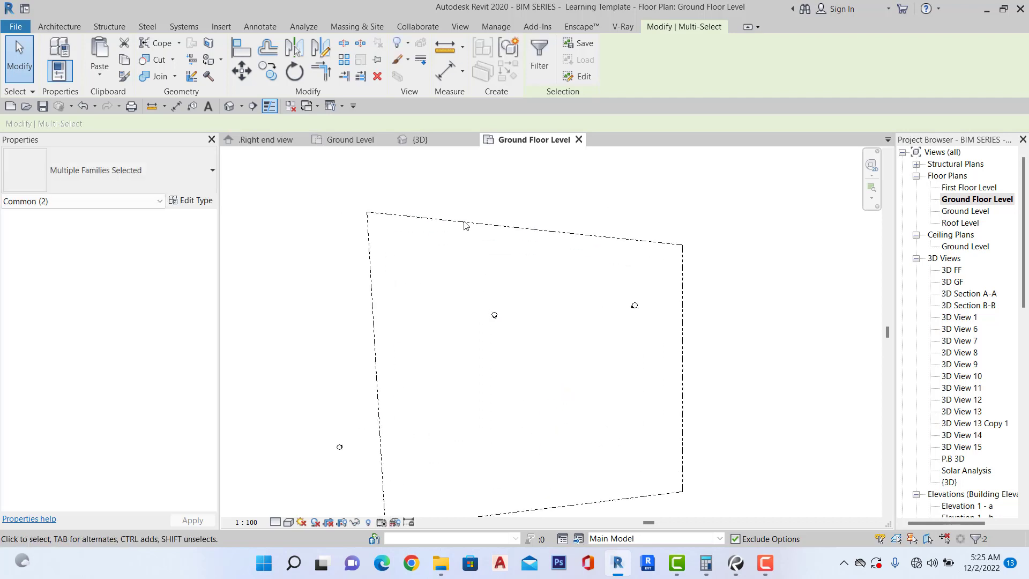
Move the remaining two elevation markers outside the boundary's north and east sides, and close the inactive views.
drag(455, 199, 524, 357)
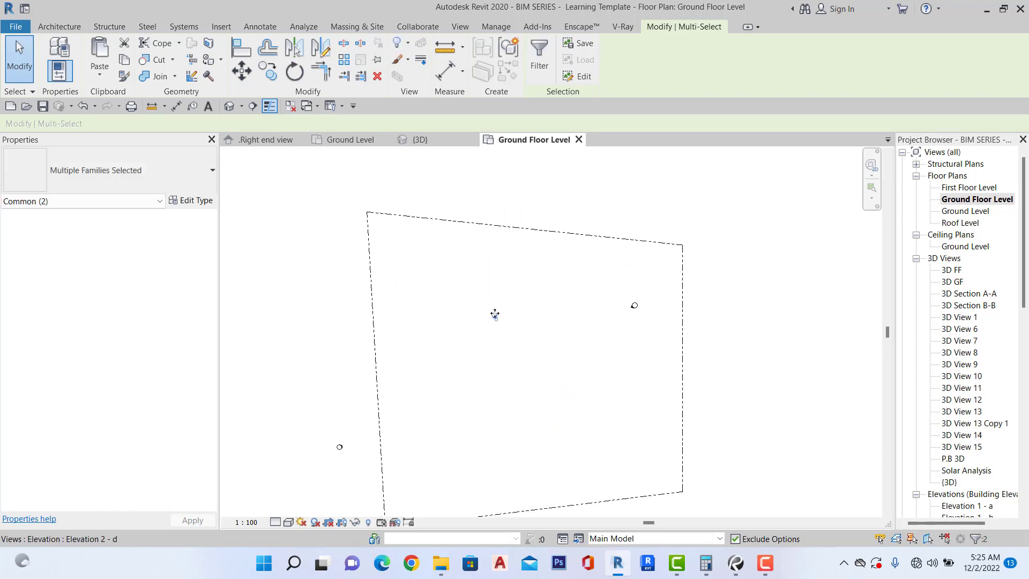
mouse_move(525, 207)
mouse_down()
mouse_move(528, 200)
mouse_move(667, 353)
mouse_move(708, 374)
mouse_up()
click(702, 332)
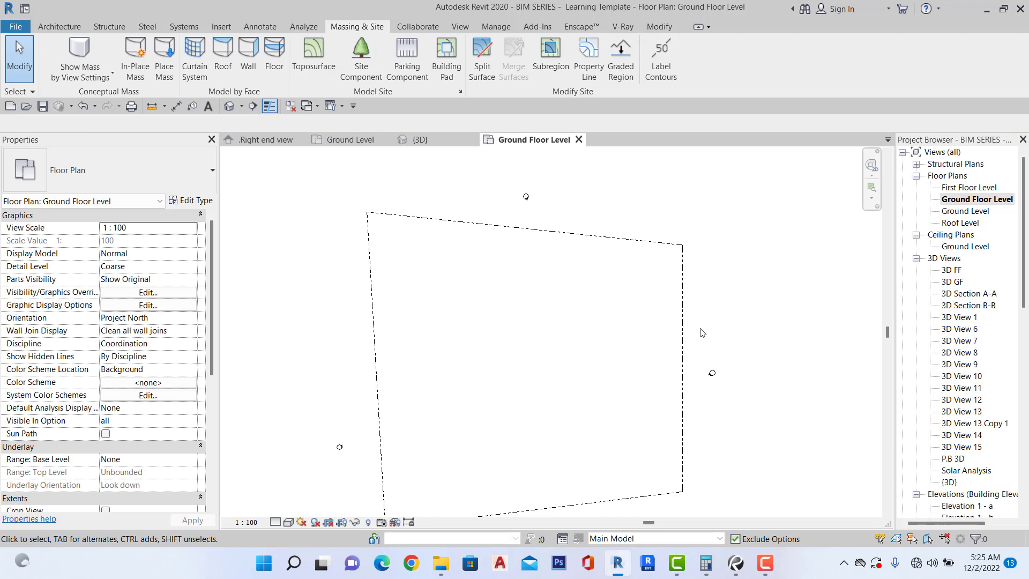
scroll(475, 197, down, 3)
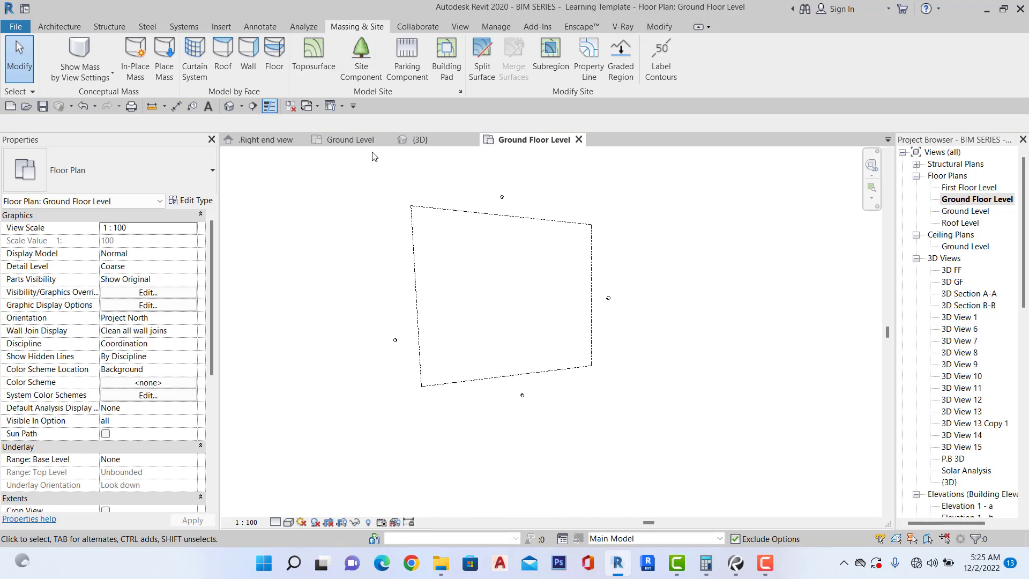
click(291, 105)
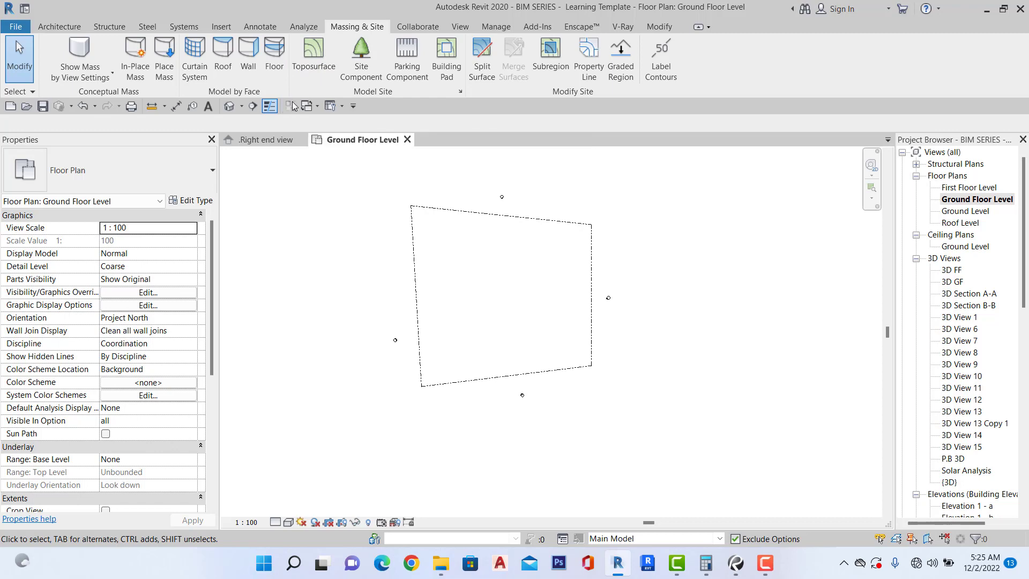
Switch to the finished house project, dismiss the save reminder, and open its Ground Floor Level floor plan.
click(266, 139)
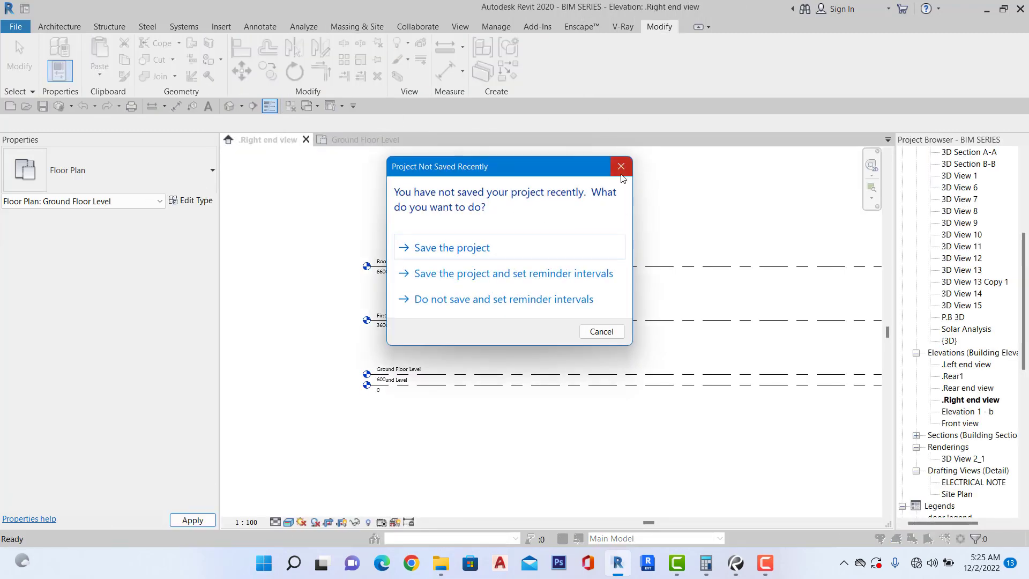
click(620, 166)
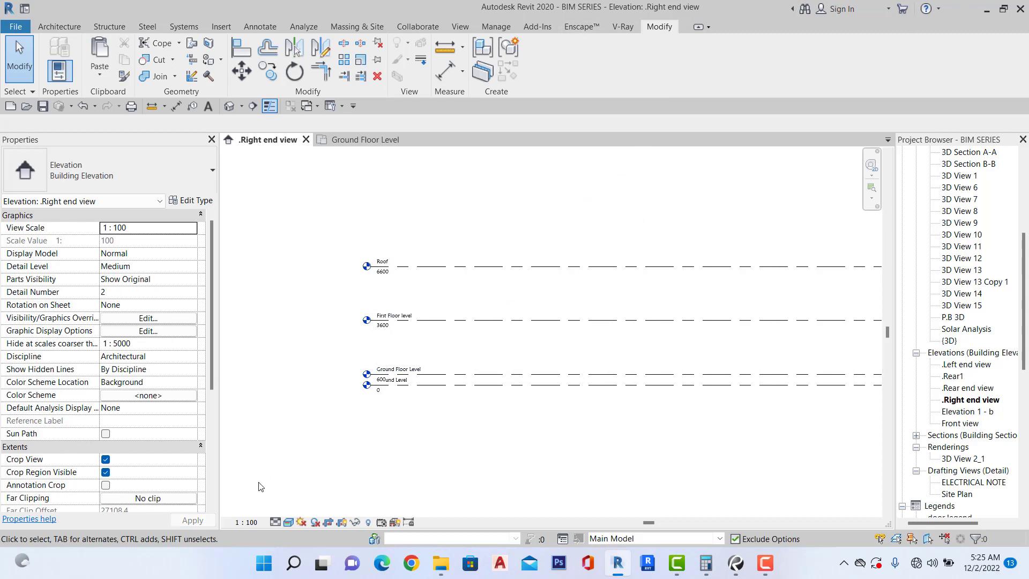
scroll(553, 312, down, 5)
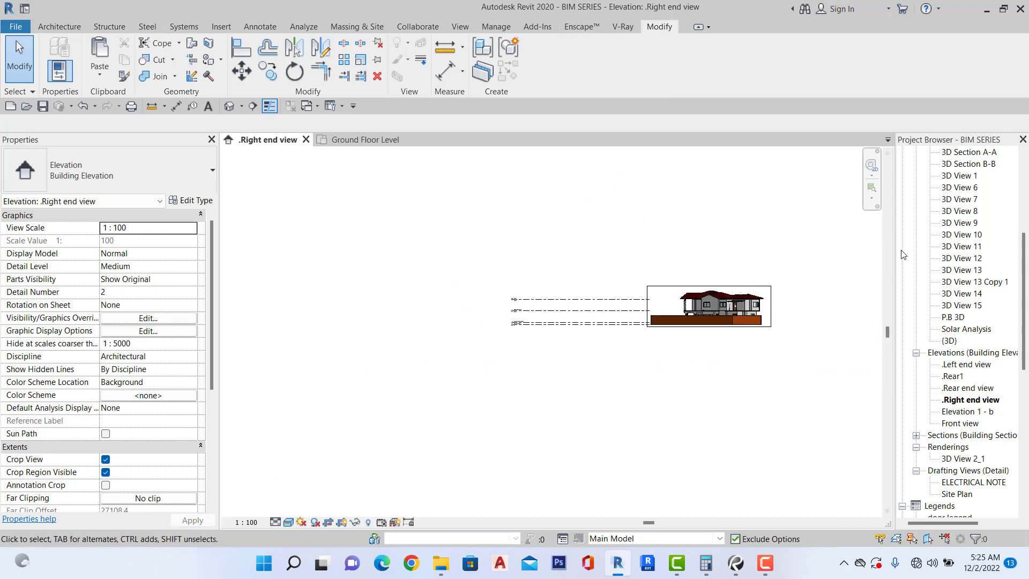
drag(1021, 285, 1021, 360)
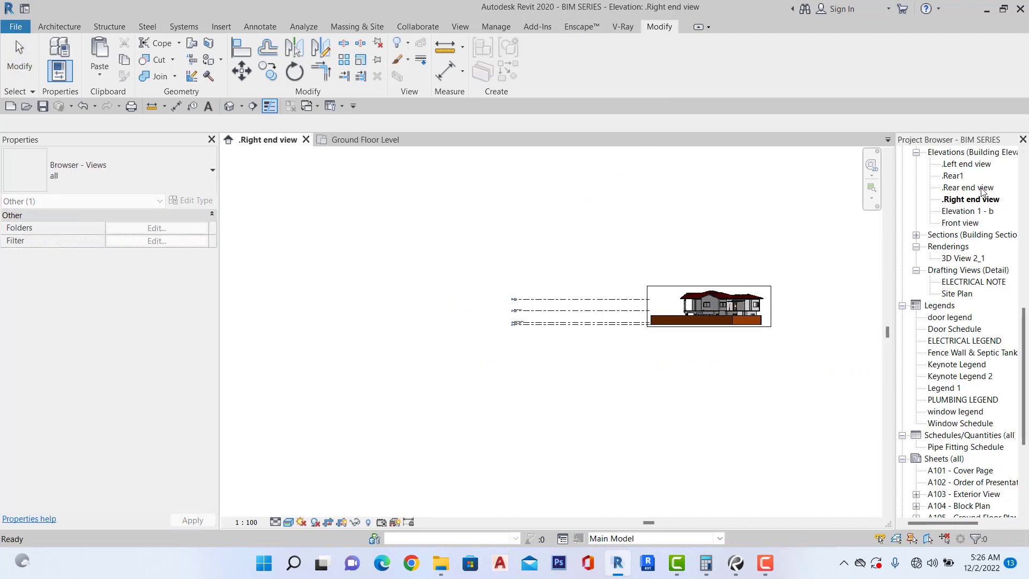
drag(1027, 320, 1026, 189)
double_click(962, 247)
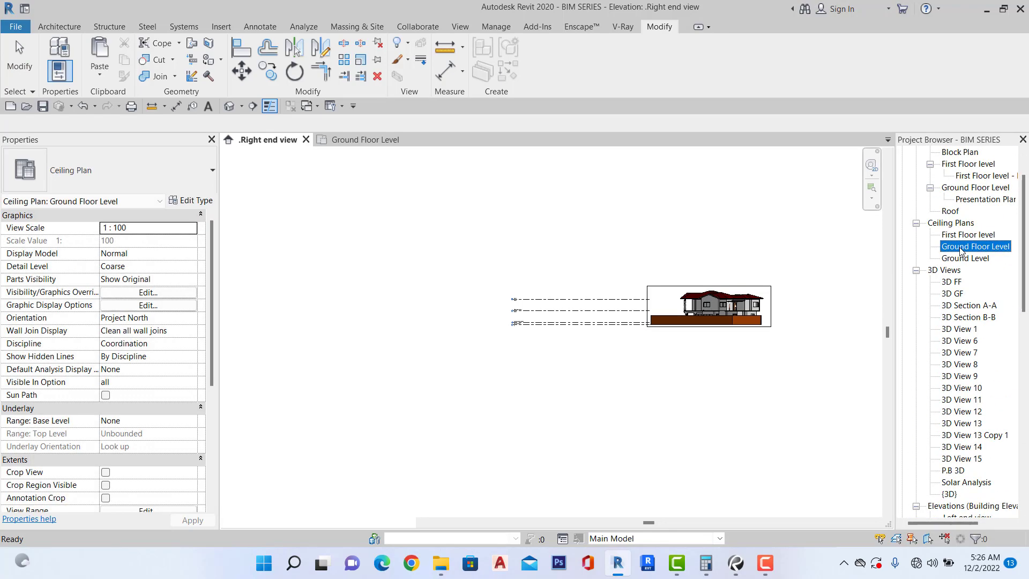
double_click(960, 187)
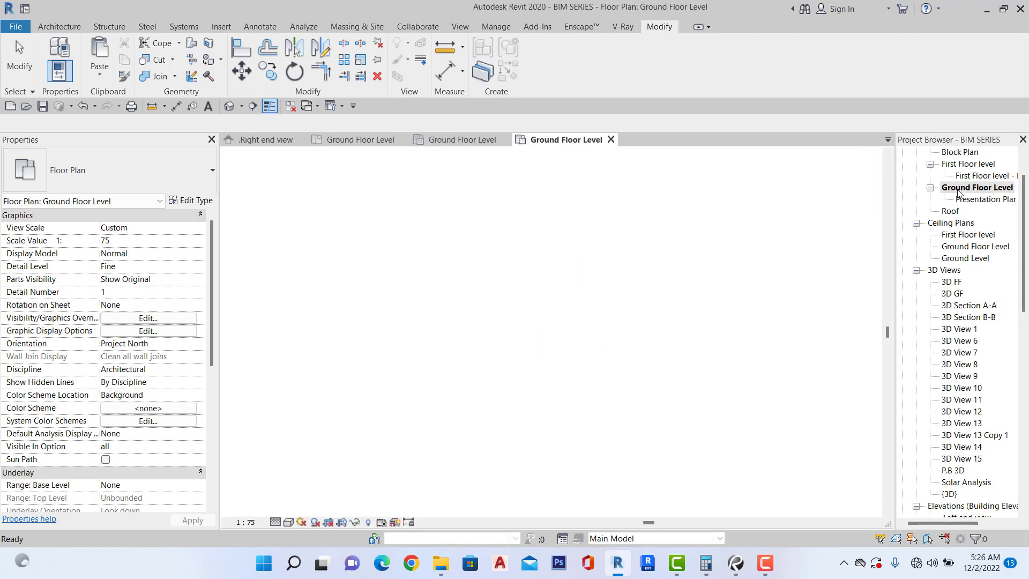
Examine the dimensioned setback between the bedroom's outer wall and the boundary wall on the plot's east side.
scroll(654, 306, up, 3)
scroll(670, 278, down, 3)
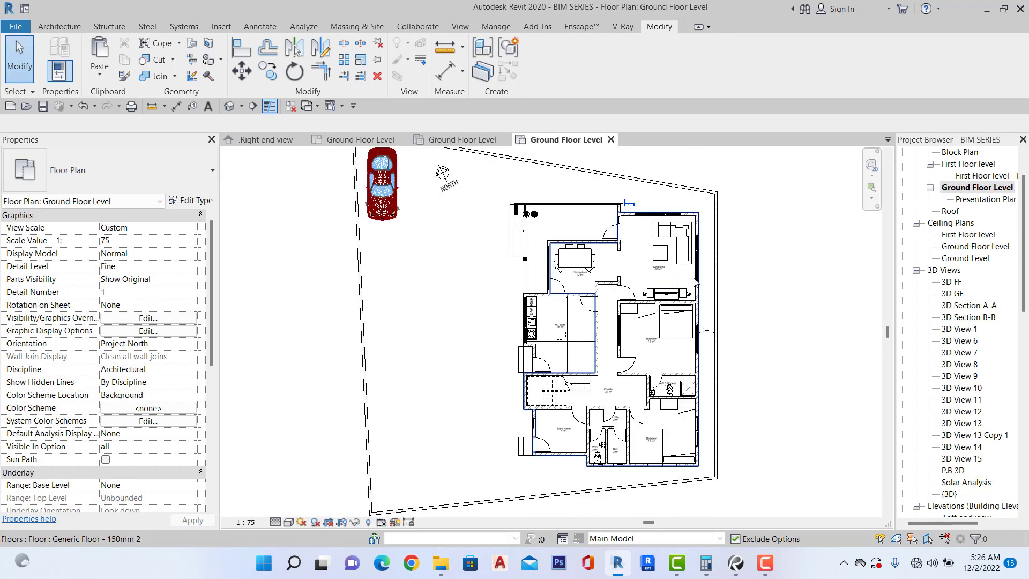
scroll(749, 350, up, 8)
scroll(750, 350, down, 5)
scroll(655, 349, up, 5)
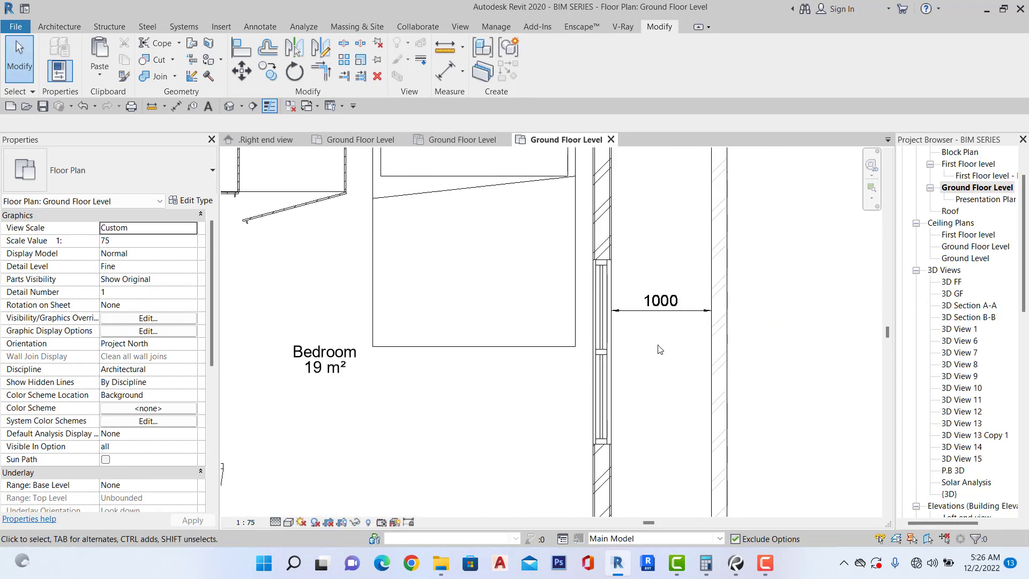
scroll(659, 346, down, 5)
scroll(671, 338, up, 3)
scroll(672, 339, up, 2)
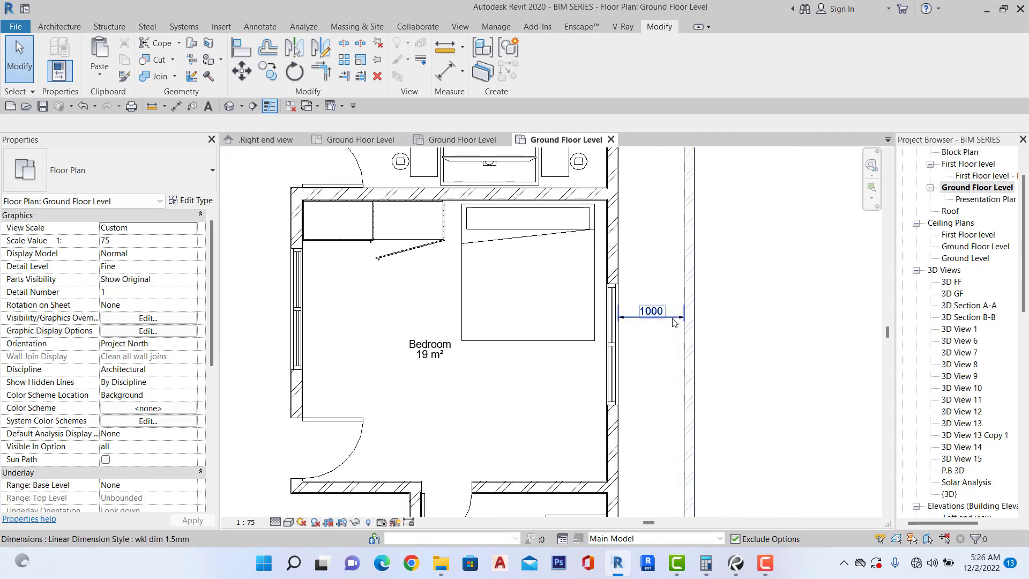
scroll(669, 324, down, 5)
scroll(655, 333, up, 6)
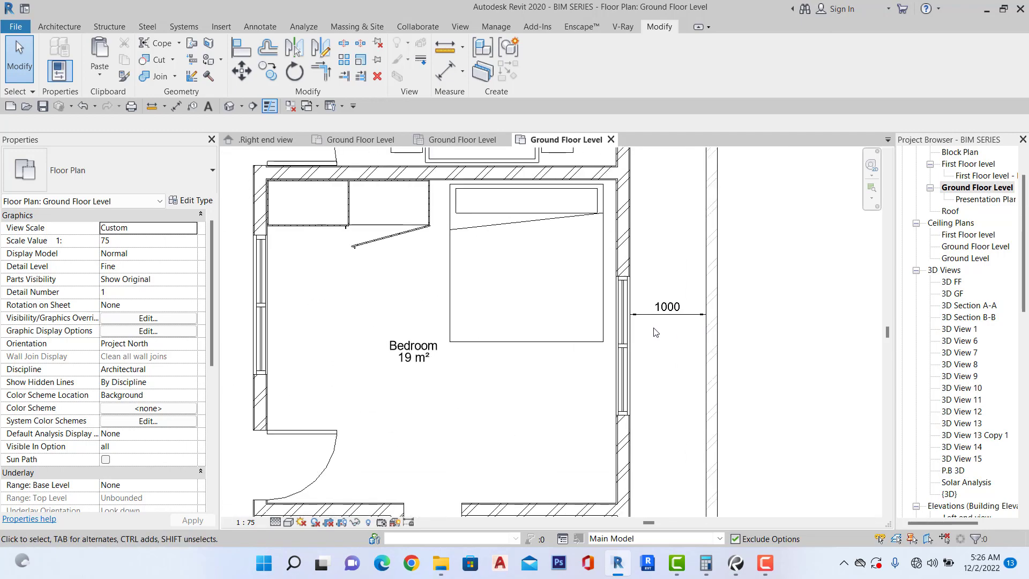
scroll(655, 333, down, 5)
scroll(542, 225, up, 4)
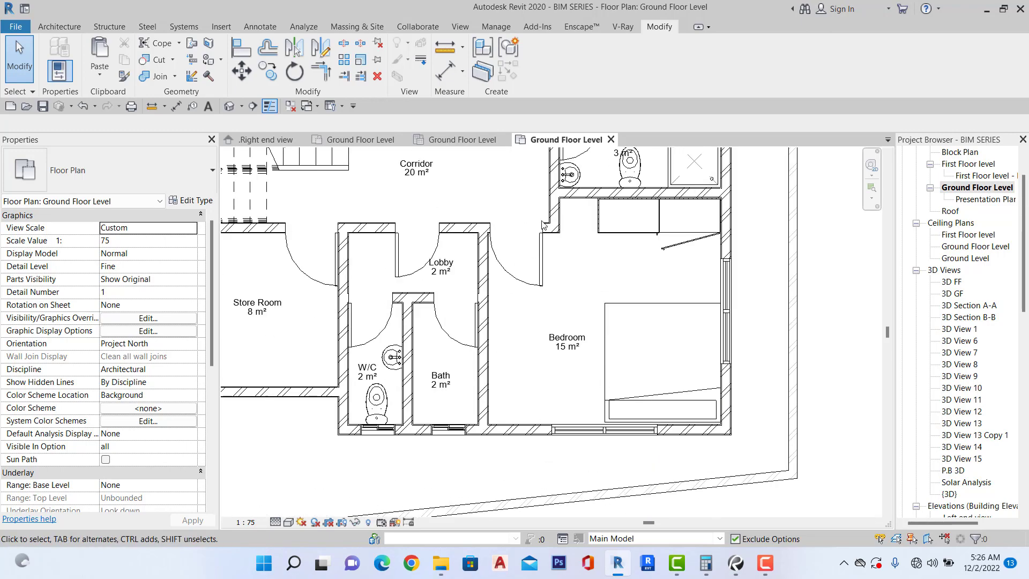
Place an aligned dimension between the lower bedroom's south wall and the inner corner of the boundary wall.
click(446, 69)
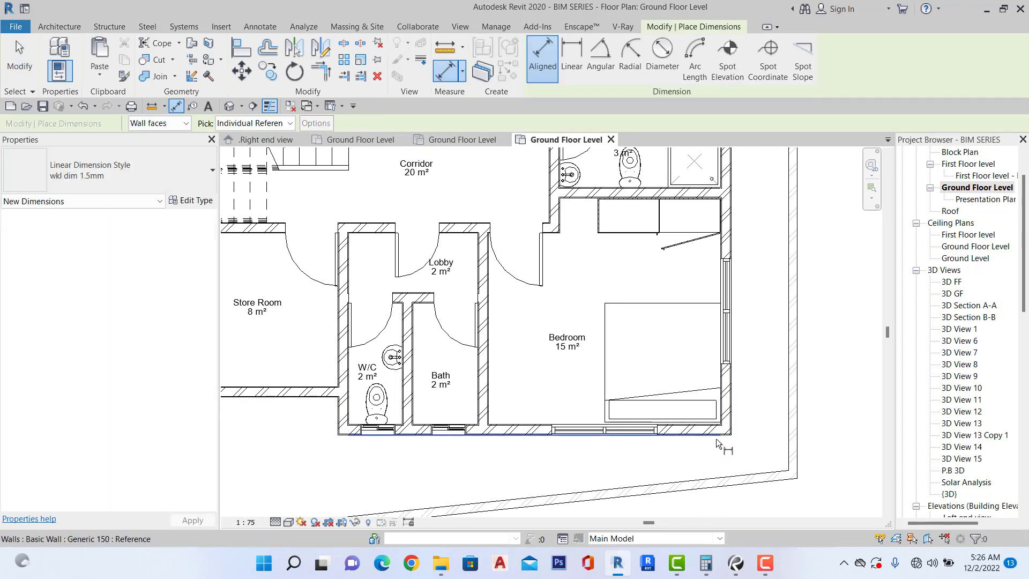
click(723, 435)
click(776, 472)
scroll(704, 472, up, 3)
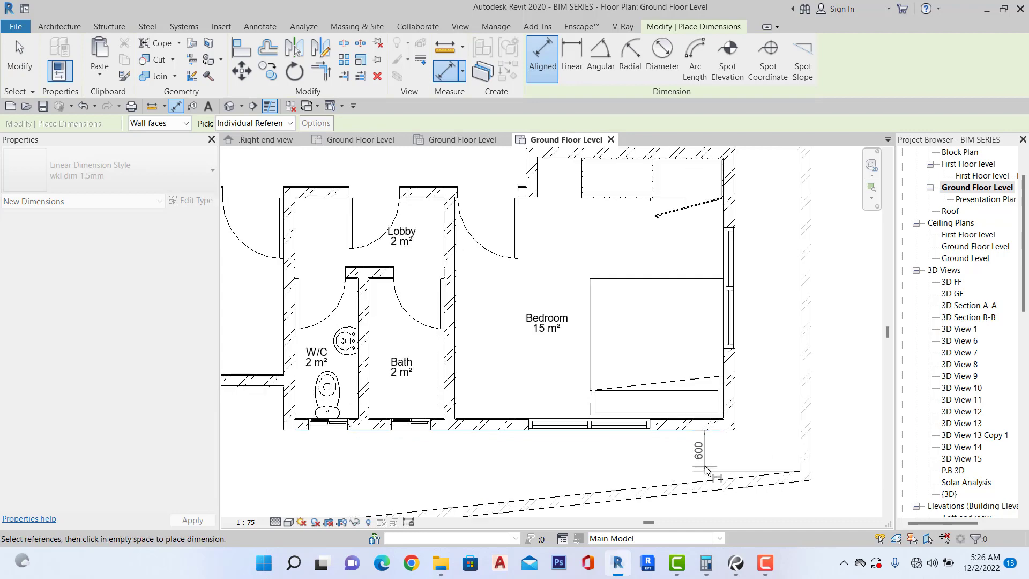
scroll(645, 472, down, 2)
click(638, 473)
scroll(672, 433, down, 2)
scroll(675, 434, down, 5)
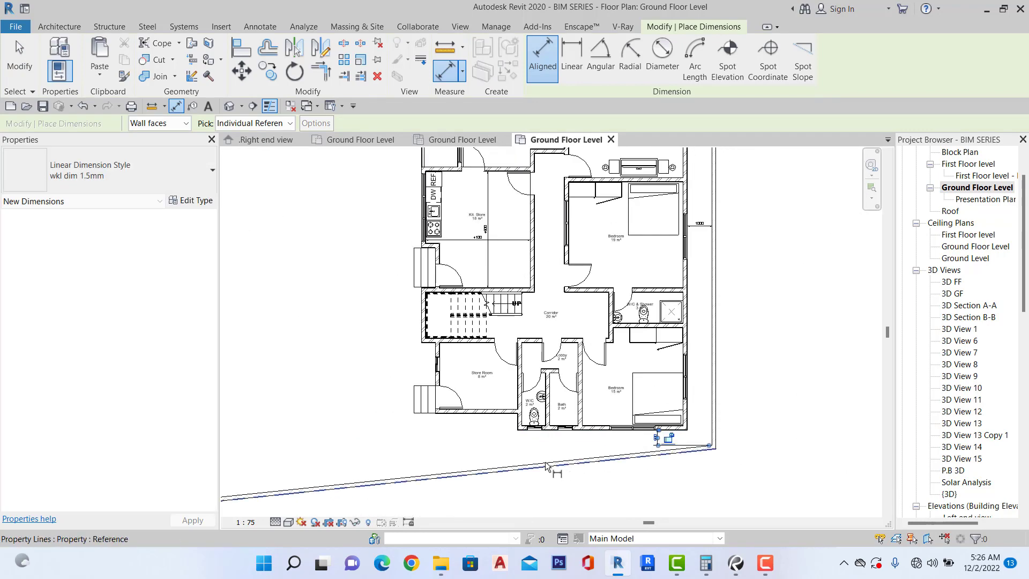
key(Escape)
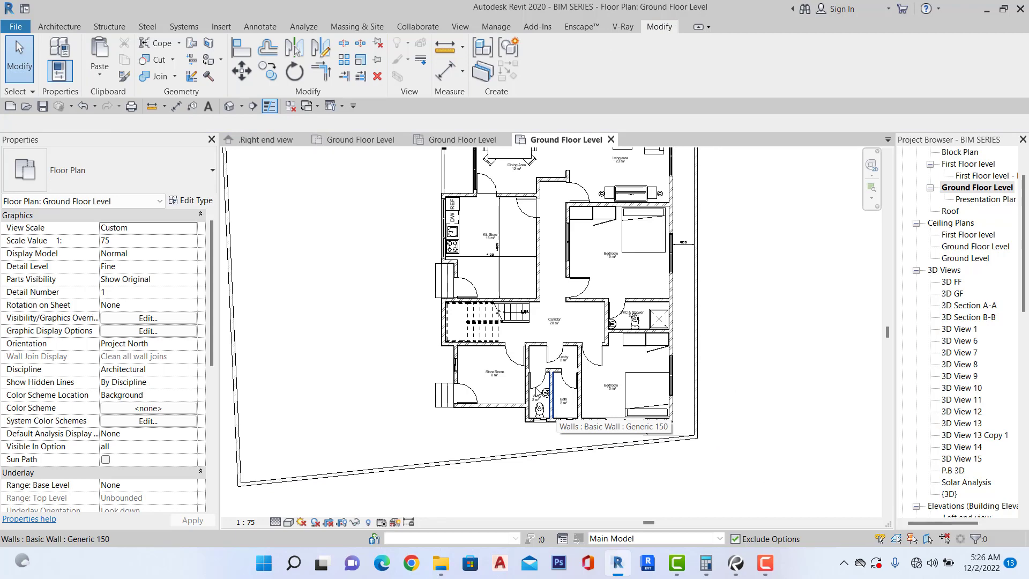
Examine the spacing between the house and the boundary wall along the east and north sides and the overall plot layout.
scroll(537, 390, down, 3)
scroll(619, 316, up, 5)
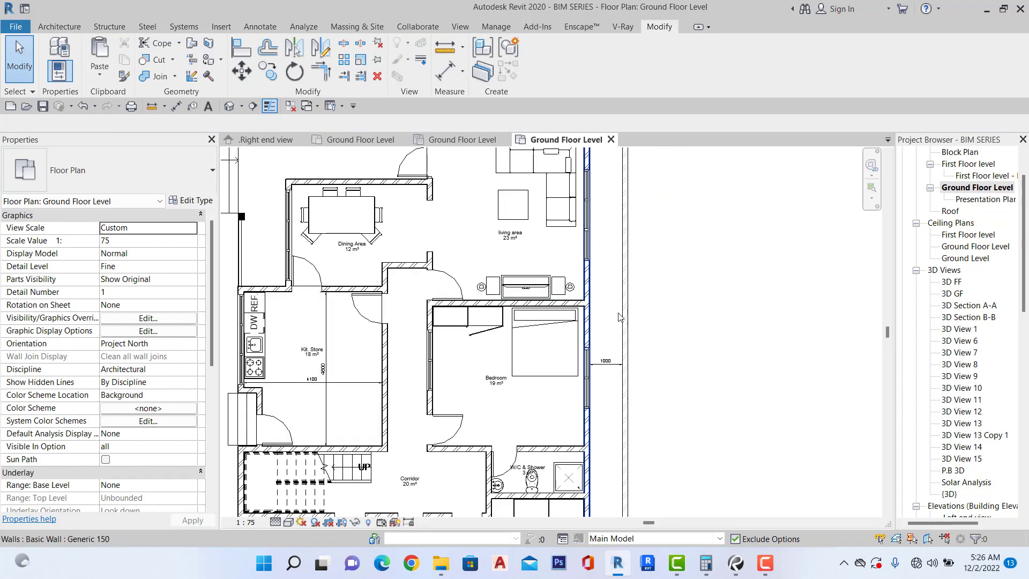
scroll(619, 316, down, 4)
scroll(450, 378, up, 4)
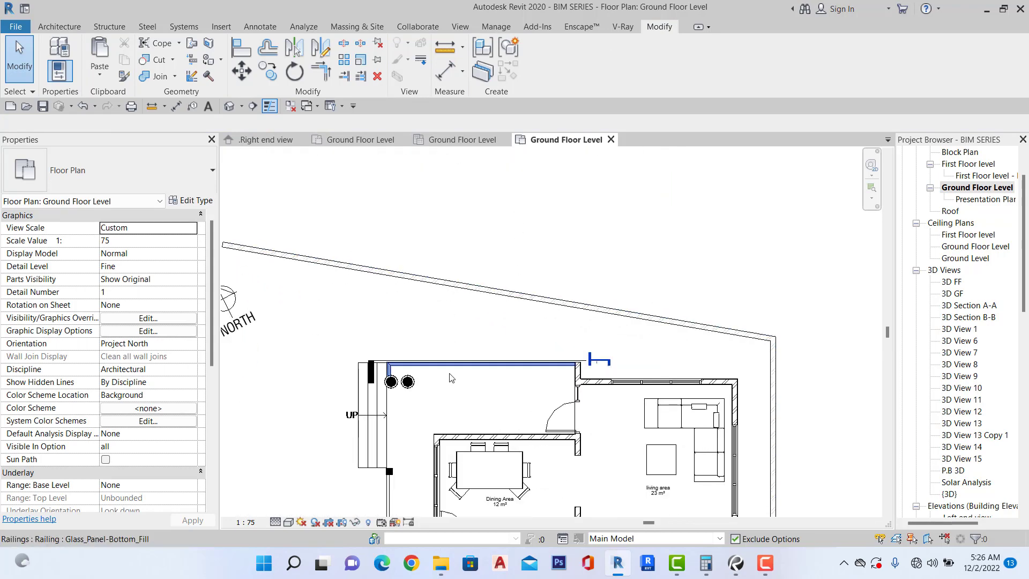
scroll(450, 377, down, 5)
scroll(465, 314, up, 3)
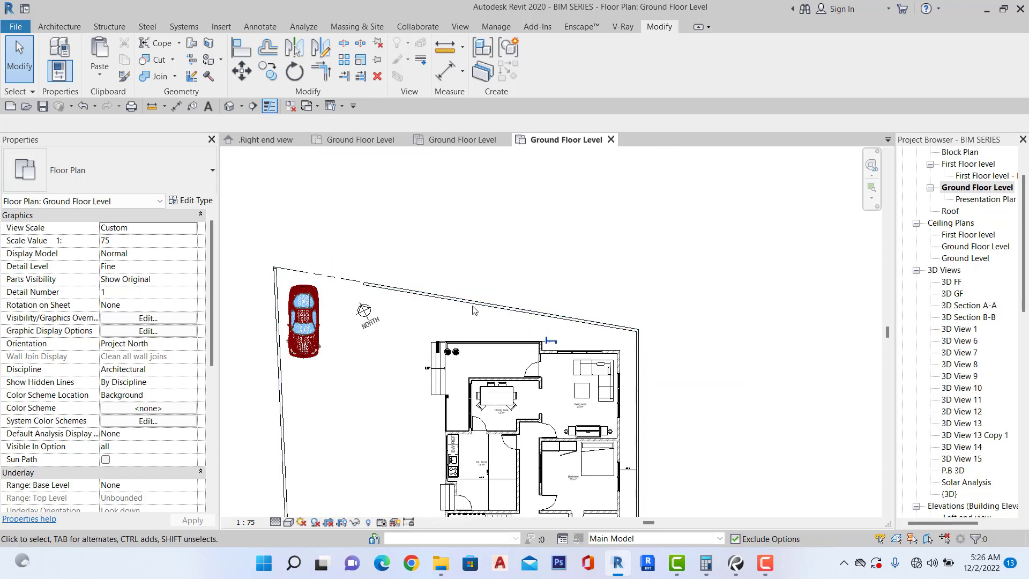
scroll(544, 264, down, 3)
scroll(538, 375, up, 3)
scroll(538, 316, down, 2)
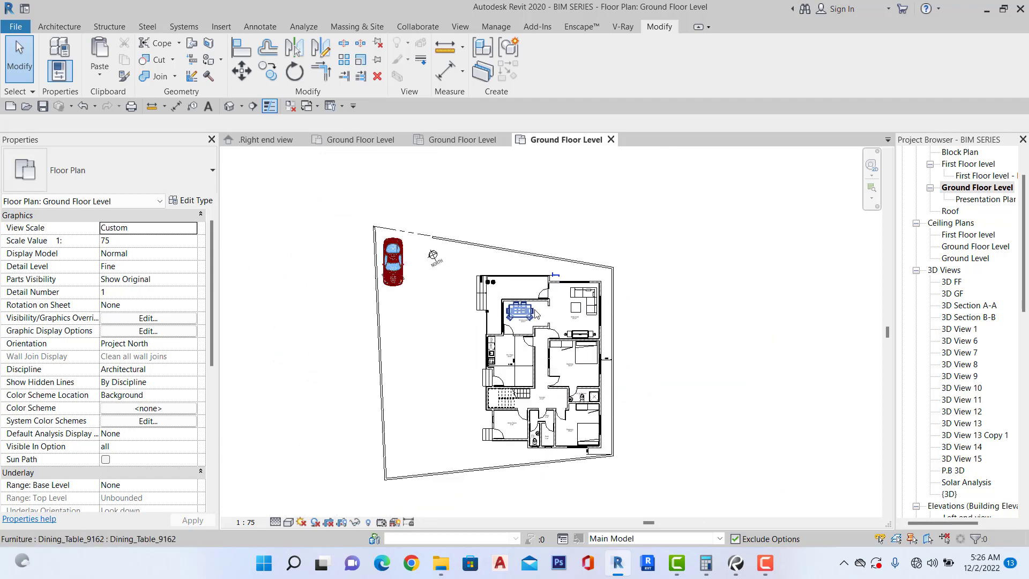
scroll(536, 313, down, 1)
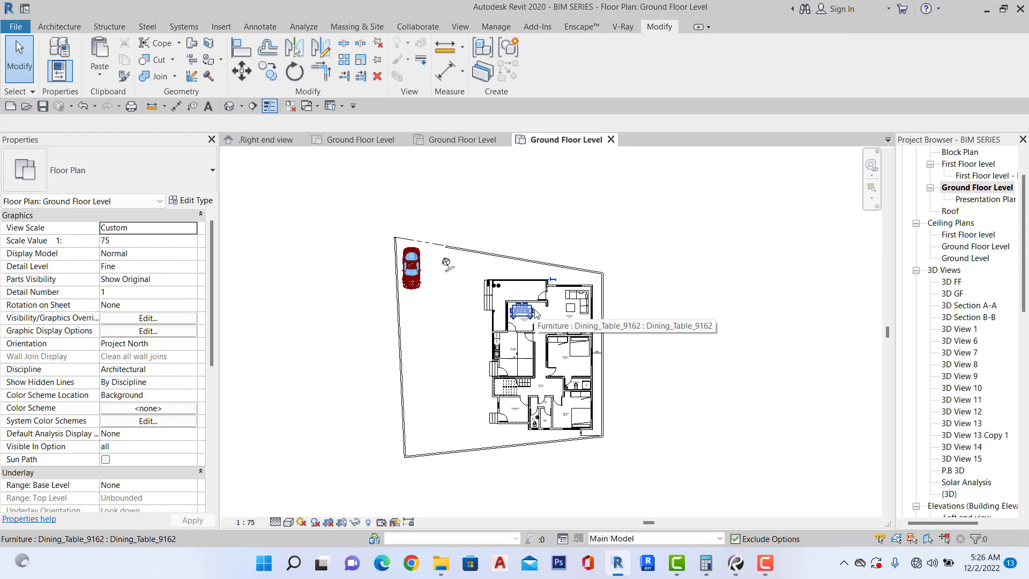
Switch to Bluebeam Revu and maximize its window with the Fundamentals of Modern Drafting PDF.
mouse_move(674, 560)
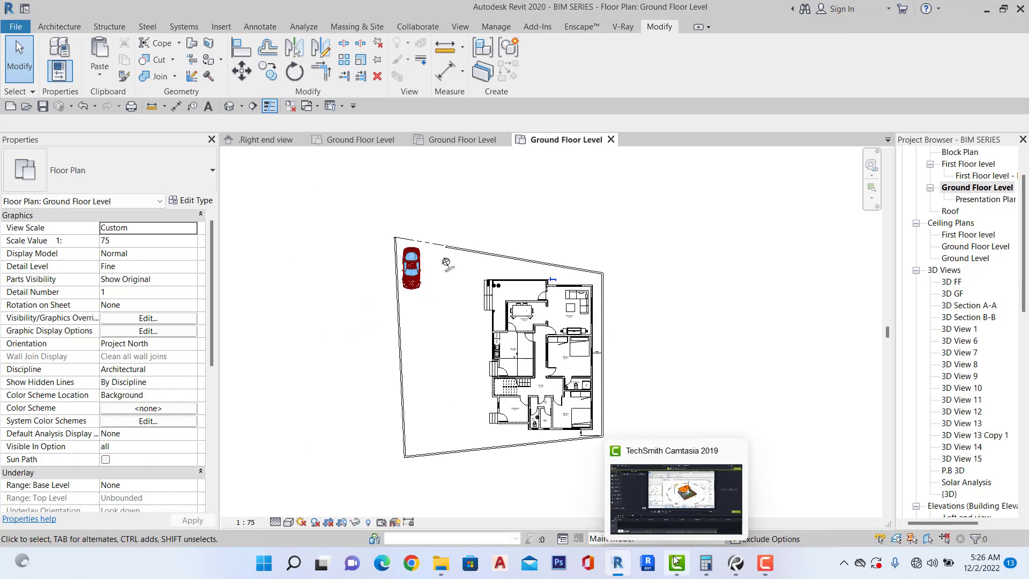
click(733, 564)
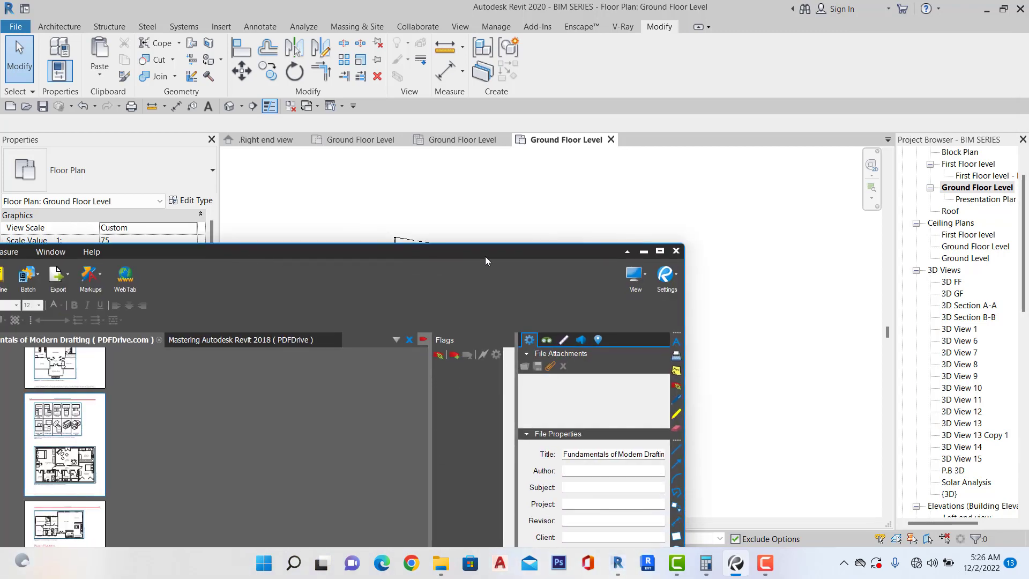
click(661, 252)
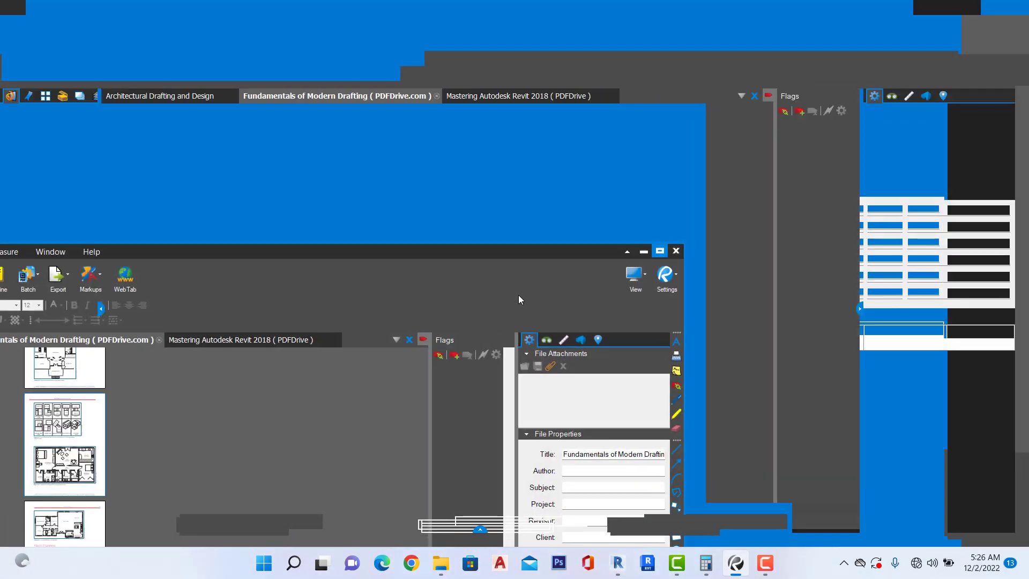
Look through the PDF's Architectural Drafting chapter for the plot plan figures with zoning setbacks.
scroll(375, 210, up, 6)
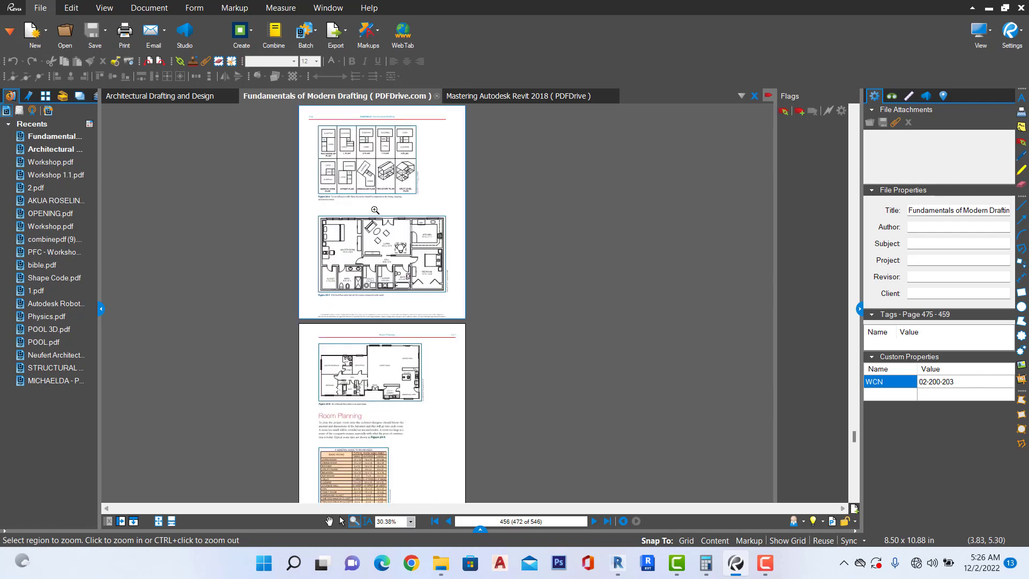
scroll(398, 312, down, 7)
scroll(398, 363, down, 2)
scroll(389, 391, up, 5)
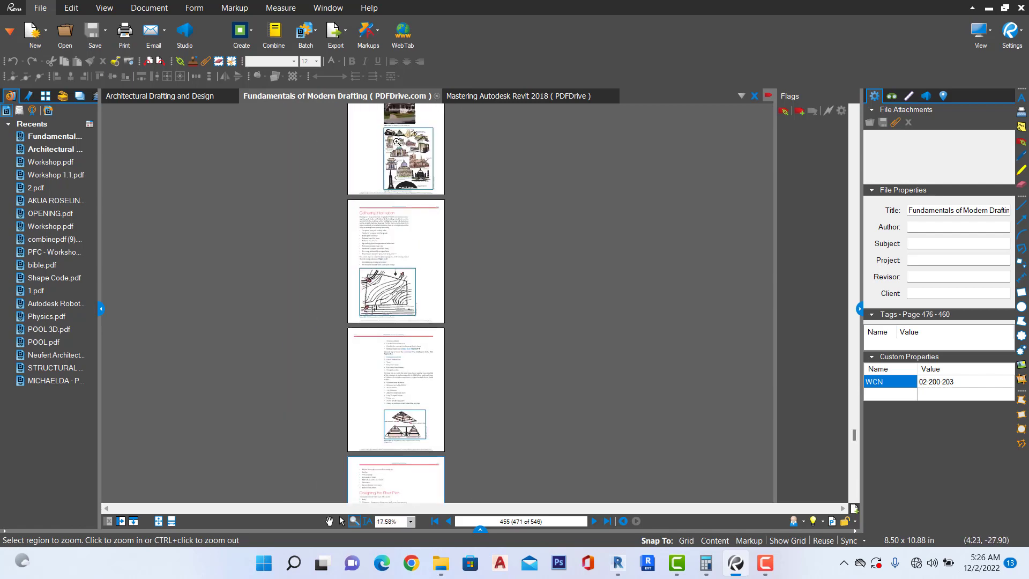
scroll(382, 415, down, 5)
scroll(379, 480, up, 9)
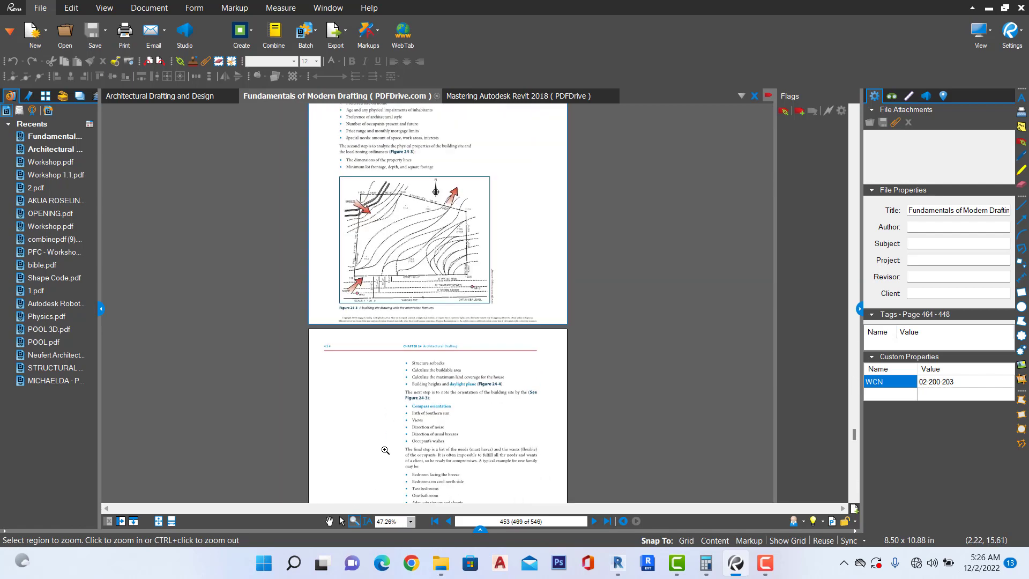
scroll(428, 424, down, 8)
scroll(428, 424, up, 6)
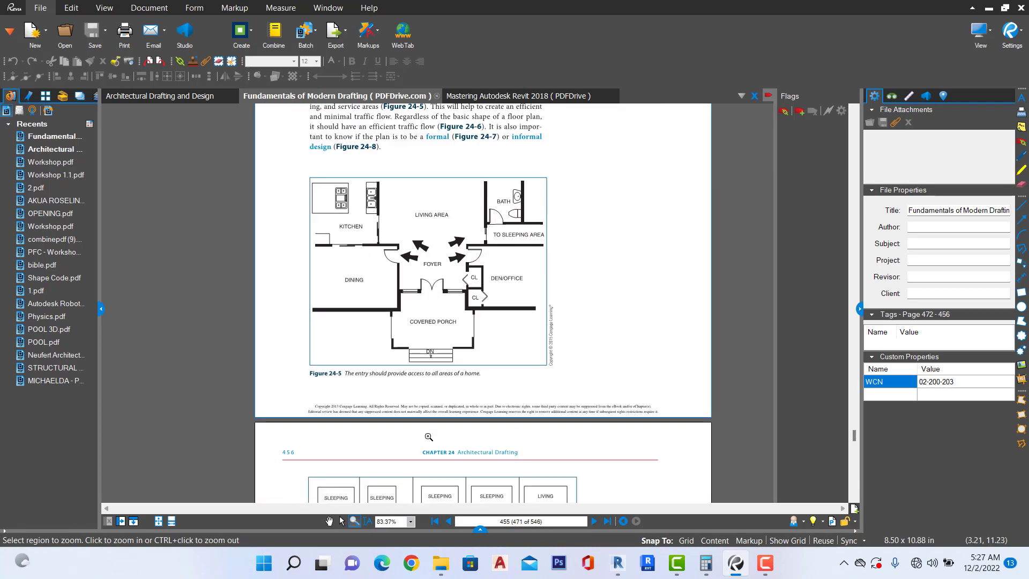
scroll(456, 300, down, 5)
scroll(458, 282, down, 3)
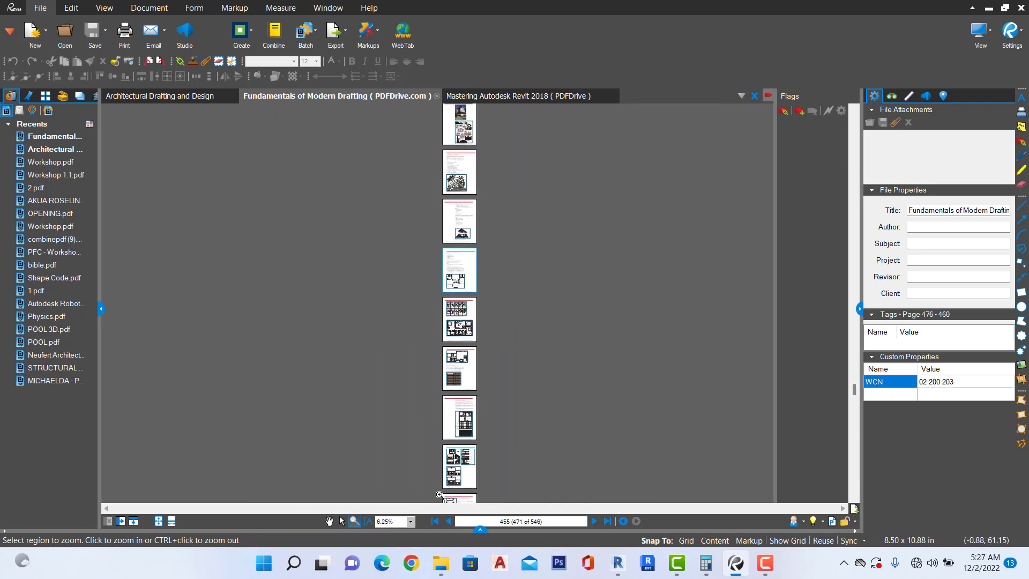
scroll(453, 408, up, 4)
scroll(451, 450, down, 4)
scroll(450, 450, up, 15)
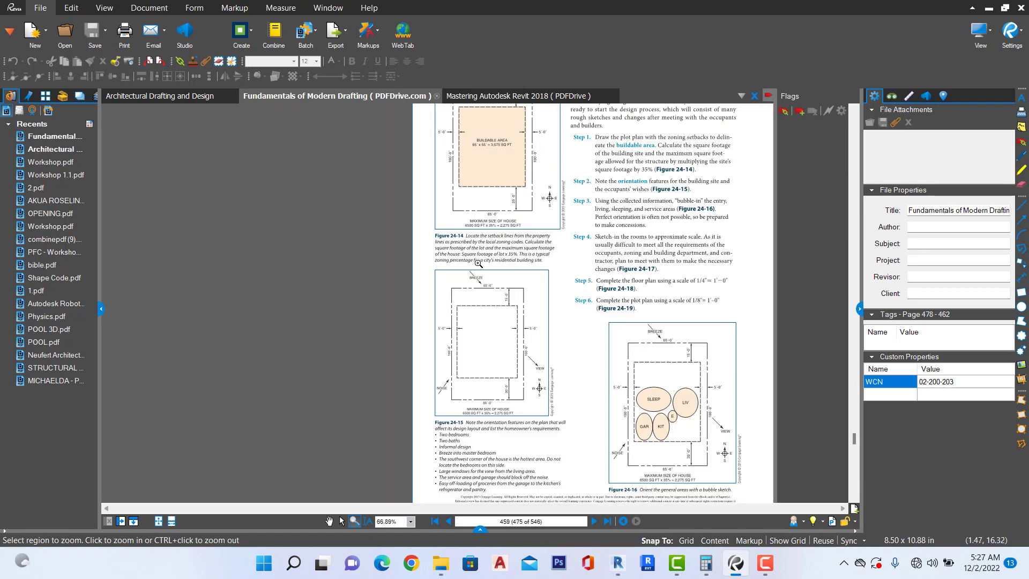
Examine the front, rear and side setback dimensions from the property lines in Figure 24-15.
scroll(501, 261, down, 3)
scroll(574, 325, up, 3)
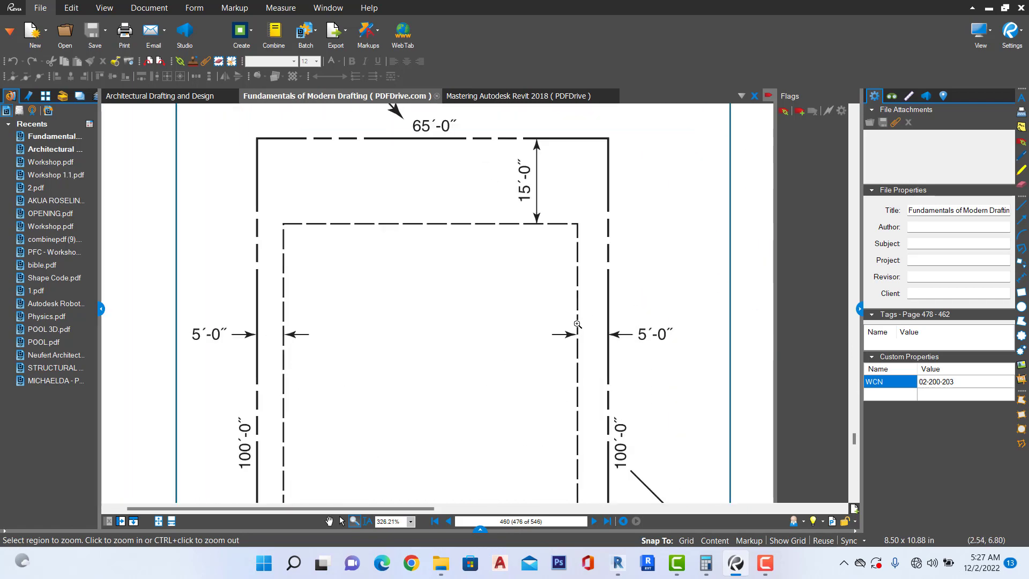
scroll(574, 323, down, 2)
scroll(554, 295, down, 2)
scroll(558, 268, up, 4)
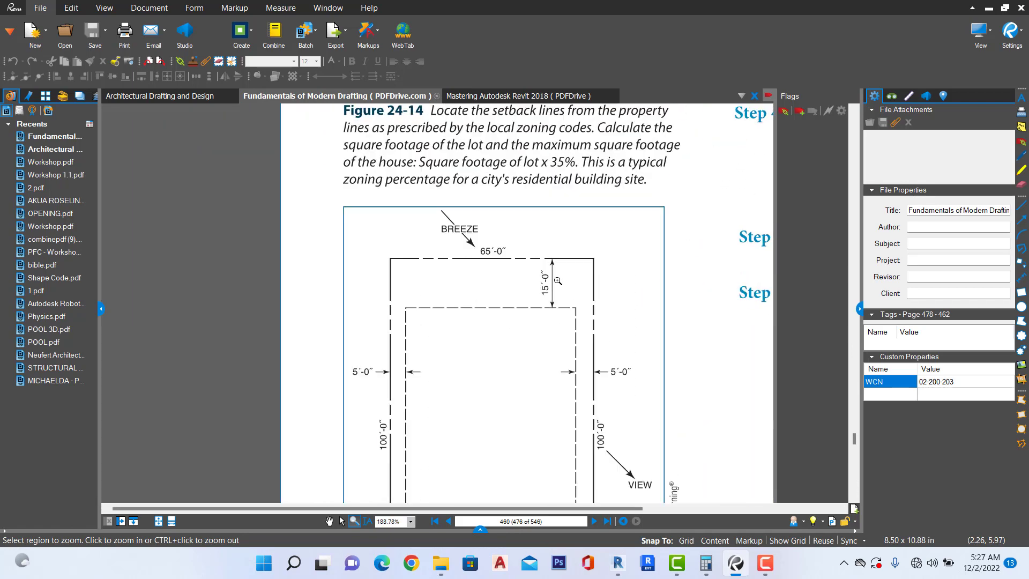
scroll(556, 249, down, 3)
scroll(413, 311, up, 8)
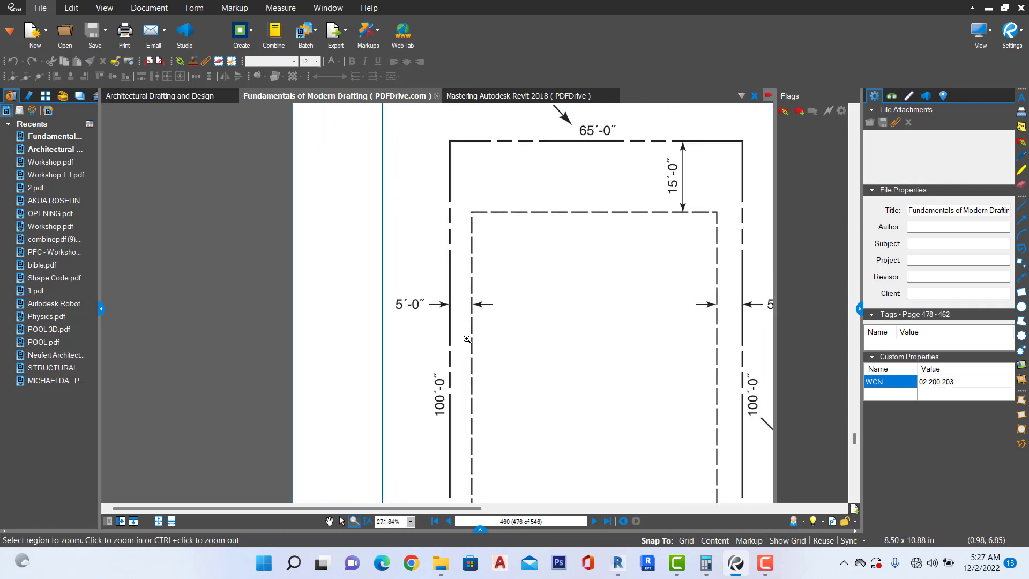
scroll(409, 312, down, 6)
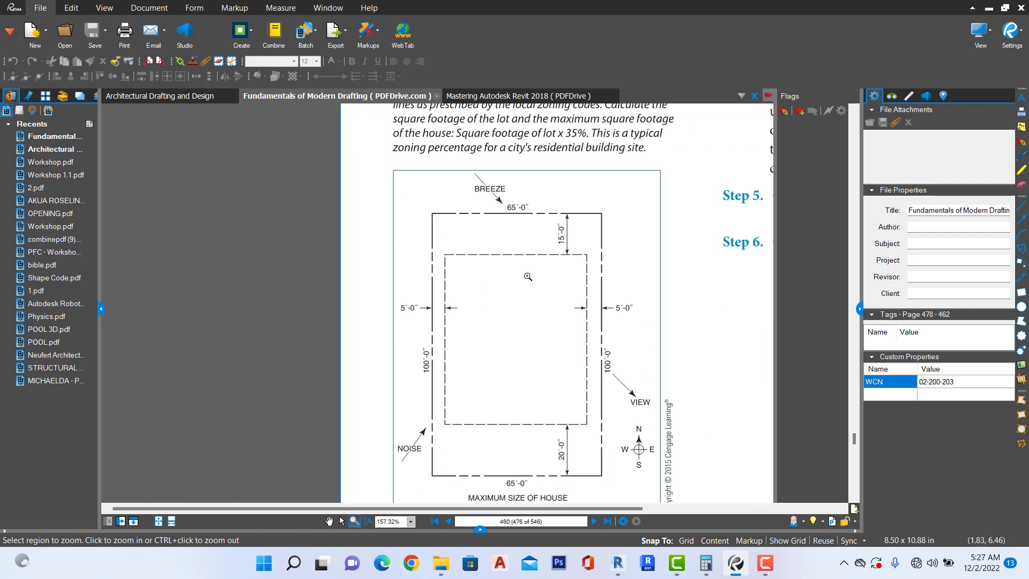
scroll(557, 193, up, 6)
scroll(557, 193, down, 5)
scroll(590, 241, up, 3)
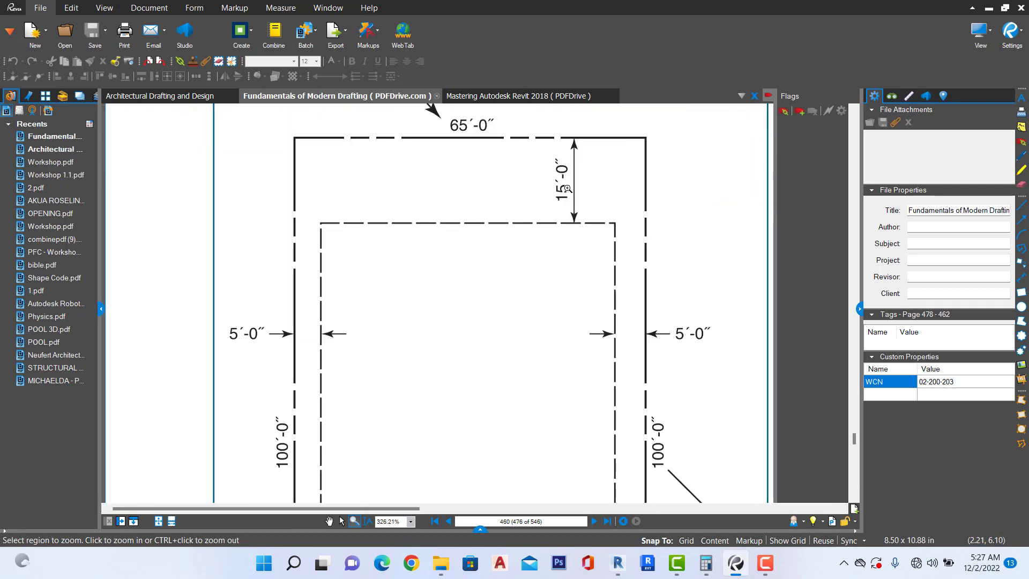
scroll(606, 268, down, 2)
scroll(622, 295, up, 5)
scroll(661, 230, down, 5)
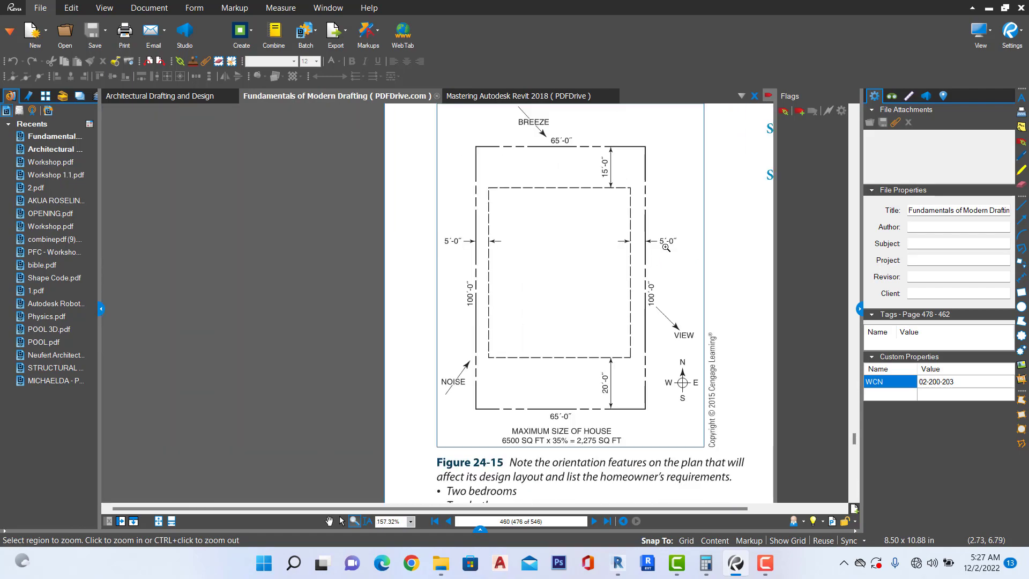
Examine the lot boundary and setback dimensions in Figure 24-15 and the room bubble sketch in Figure 24-16.
scroll(657, 236, up, 3)
scroll(655, 237, down, 3)
scroll(621, 257, up, 5)
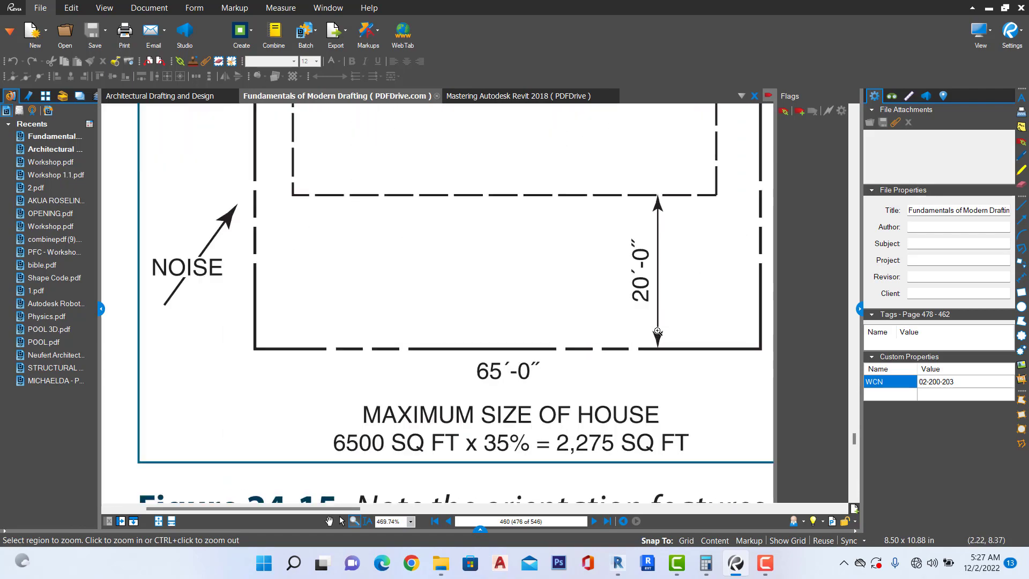
scroll(588, 274, down, 2)
scroll(590, 297, down, 5)
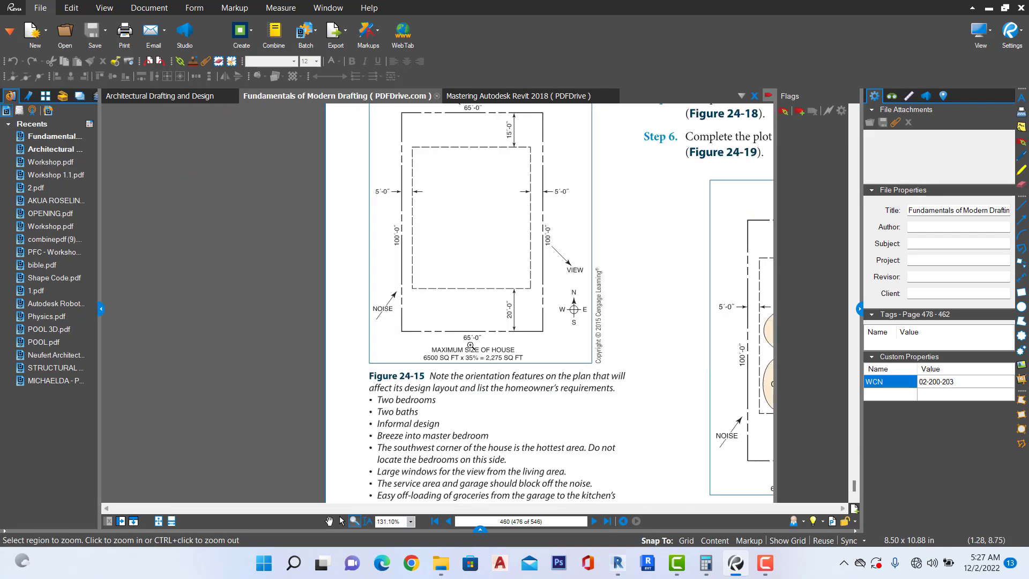
scroll(588, 299, down, 6)
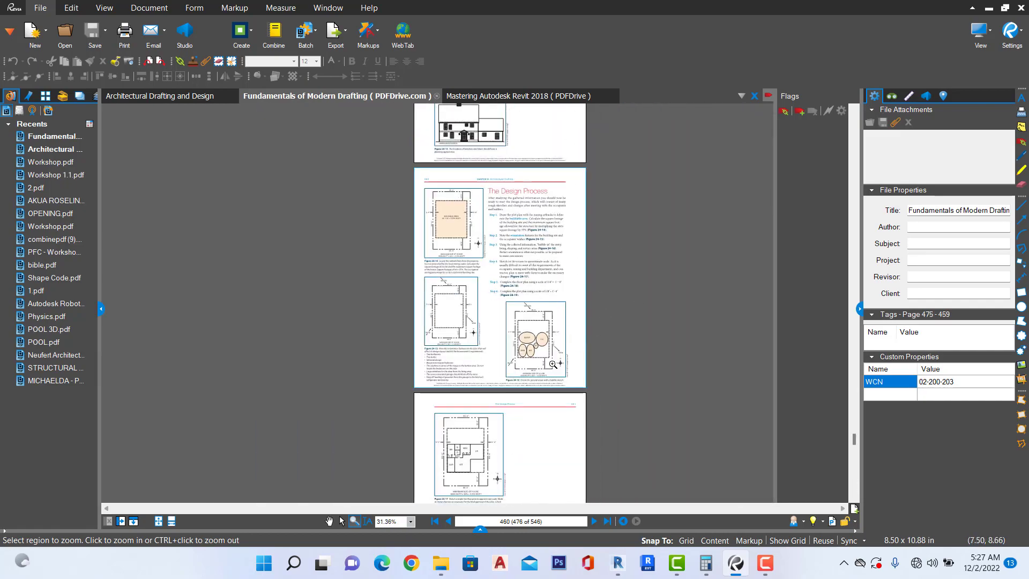
scroll(561, 337, up, 4)
scroll(630, 286, down, 2)
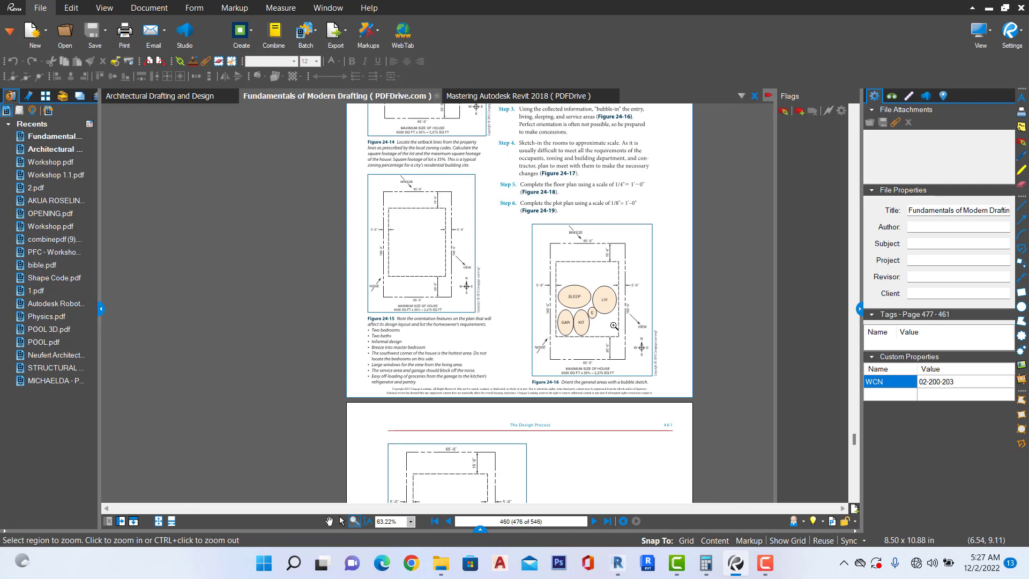
scroll(610, 326, up, 3)
scroll(607, 320, down, 2)
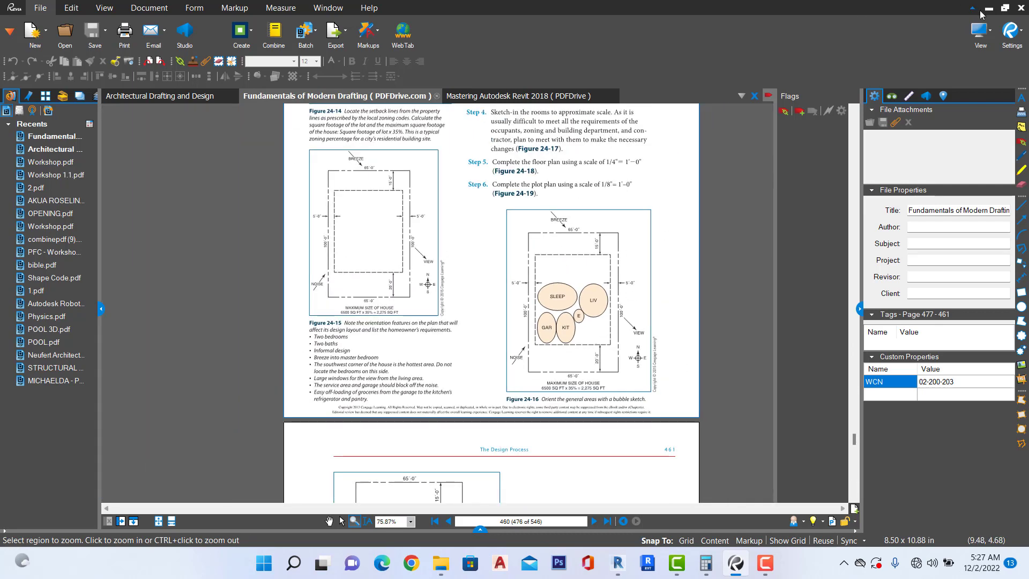
scroll(584, 219, up, 2)
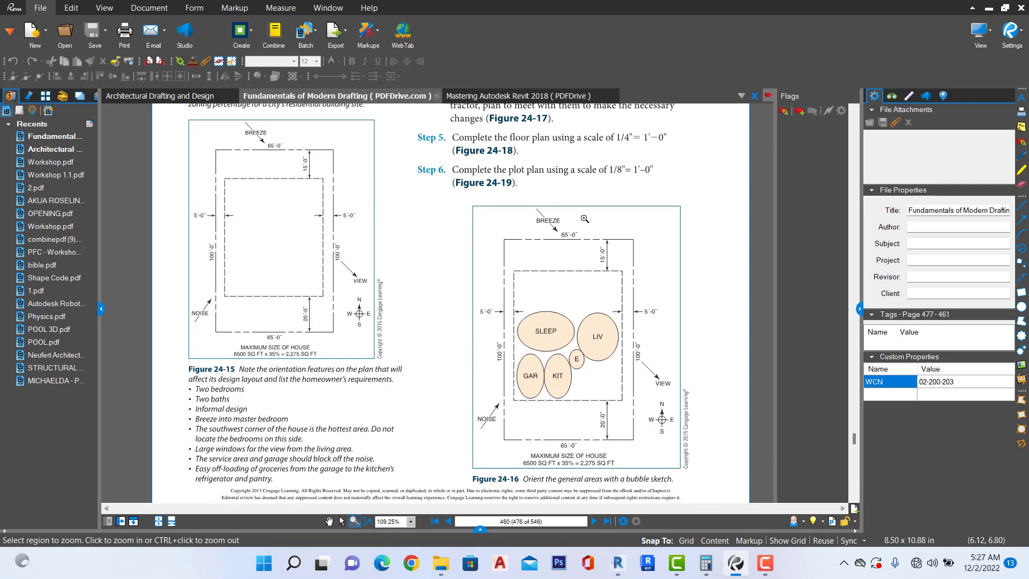
Switch back to Revit, close the inactive views and tile the two Ground Floor Level plans side by side.
click(983, 15)
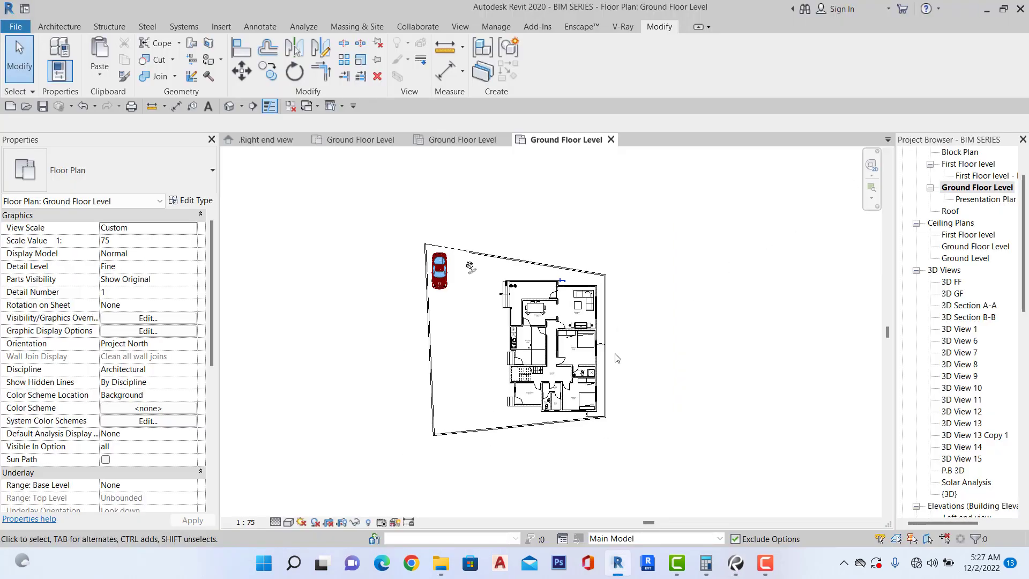
scroll(571, 311, down, 1)
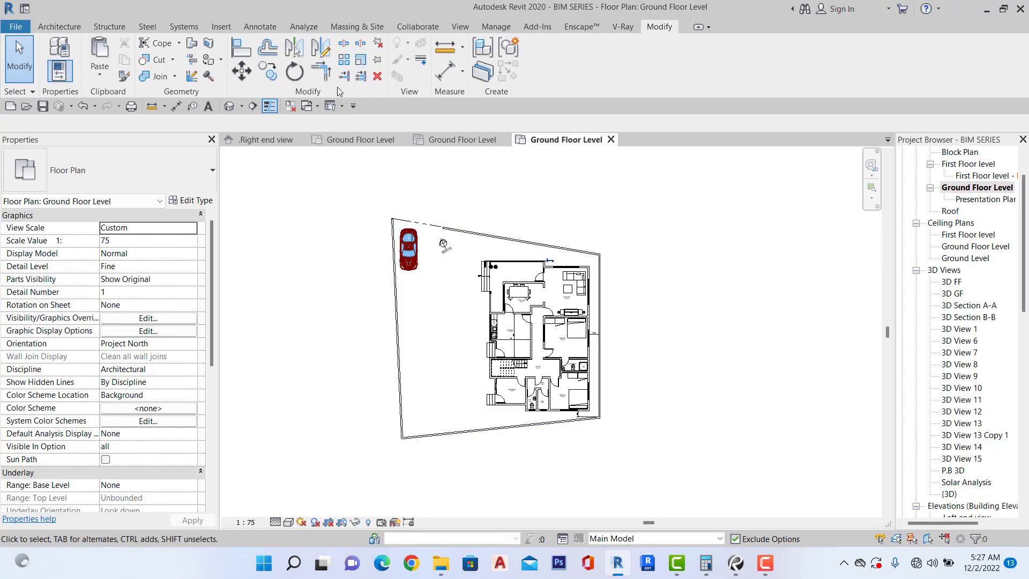
click(290, 107)
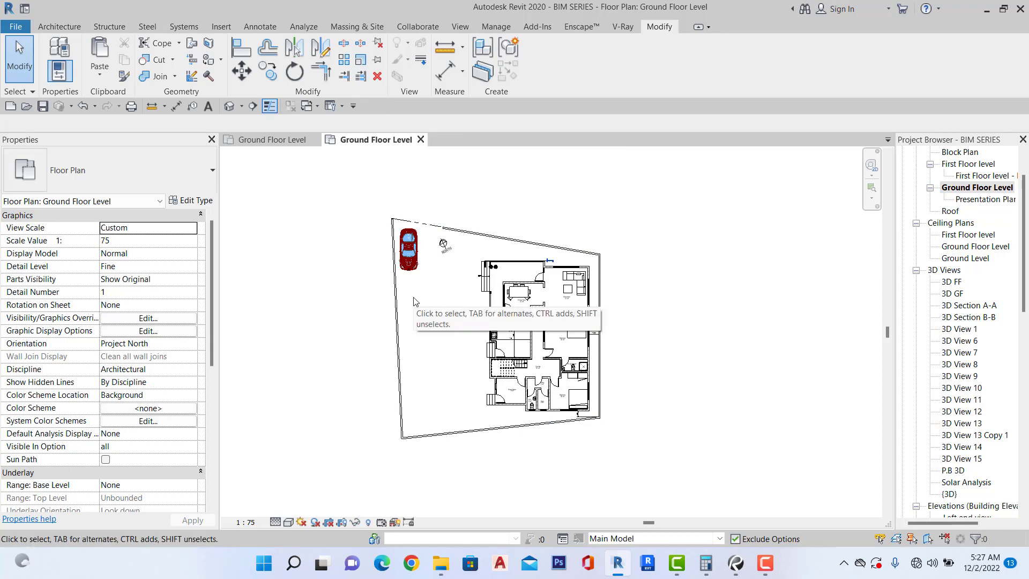
key(w)
key(t)
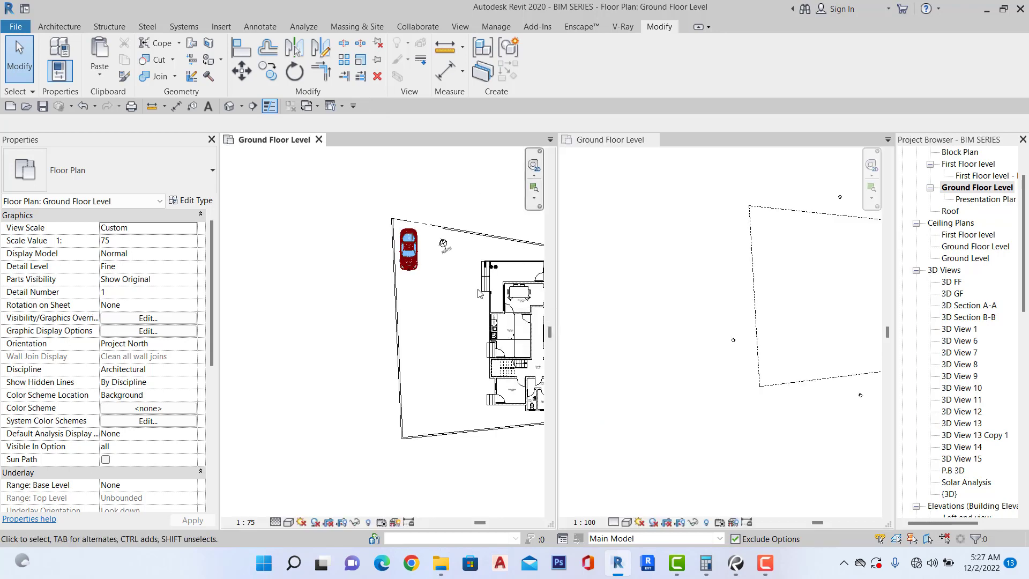
scroll(402, 335, down, 3)
scroll(504, 341, up, 2)
scroll(485, 343, up, 1)
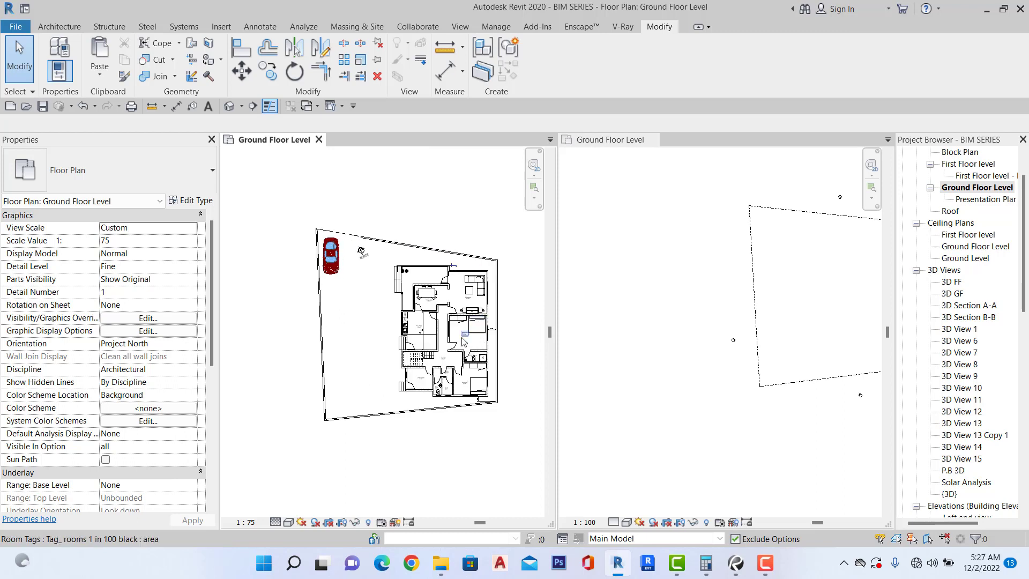
scroll(703, 339, down, 2)
scroll(785, 279, up, 4)
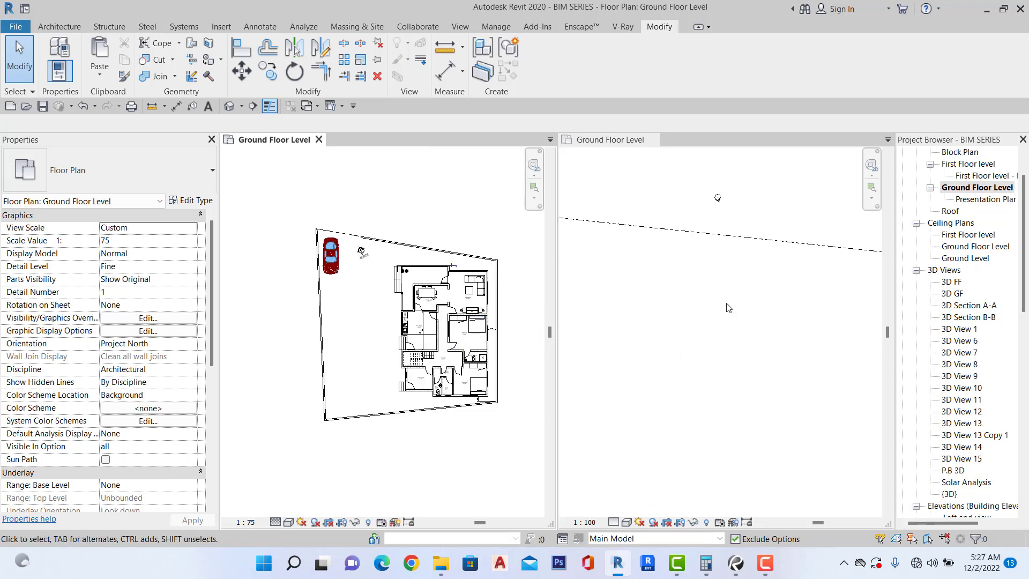
scroll(727, 303, down, 2)
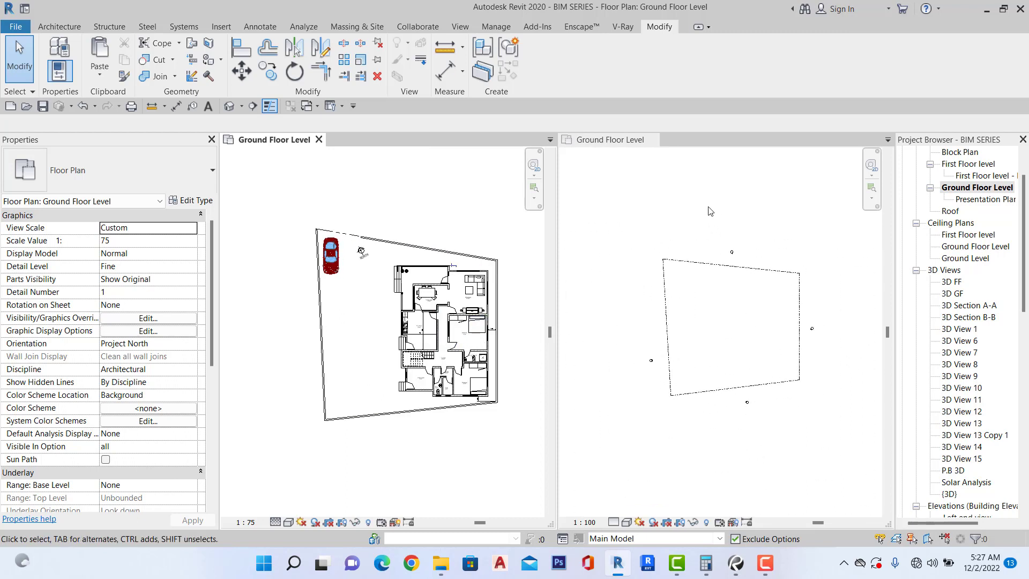
scroll(710, 211, up, 1)
Compare the finished house's east and south spacing from the boundary wall with the empty property line in the learning template.
click(693, 211)
click(357, 26)
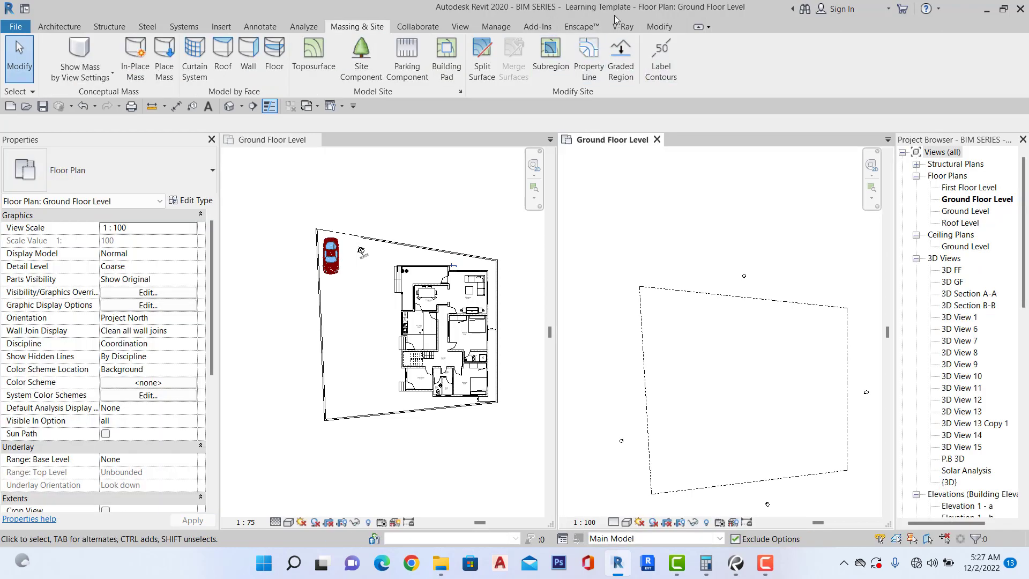
click(493, 179)
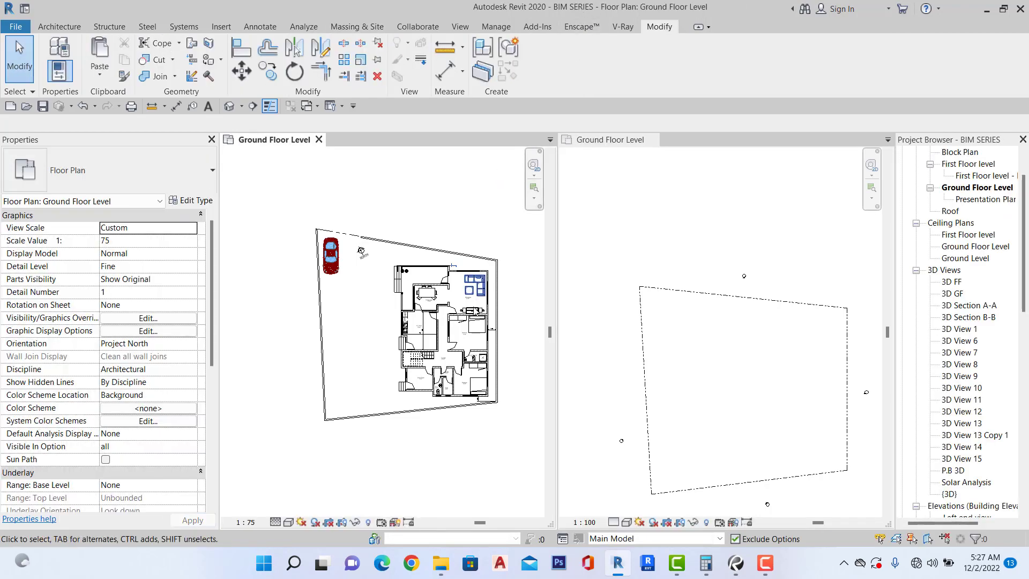
scroll(469, 268, up, 3)
scroll(467, 252, down, 2)
scroll(464, 236, up, 2)
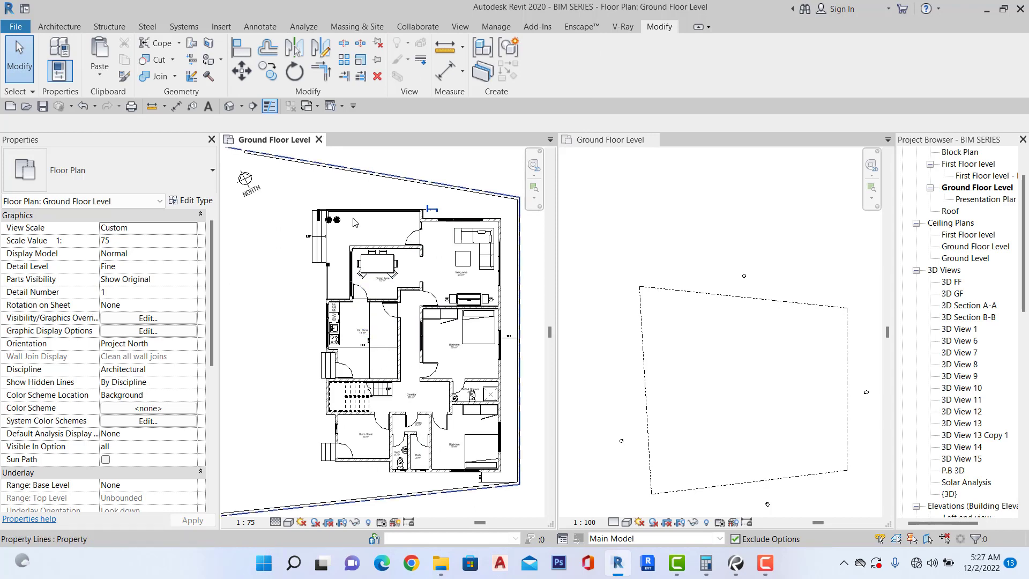
scroll(369, 230, down, 2)
scroll(418, 252, up, 2)
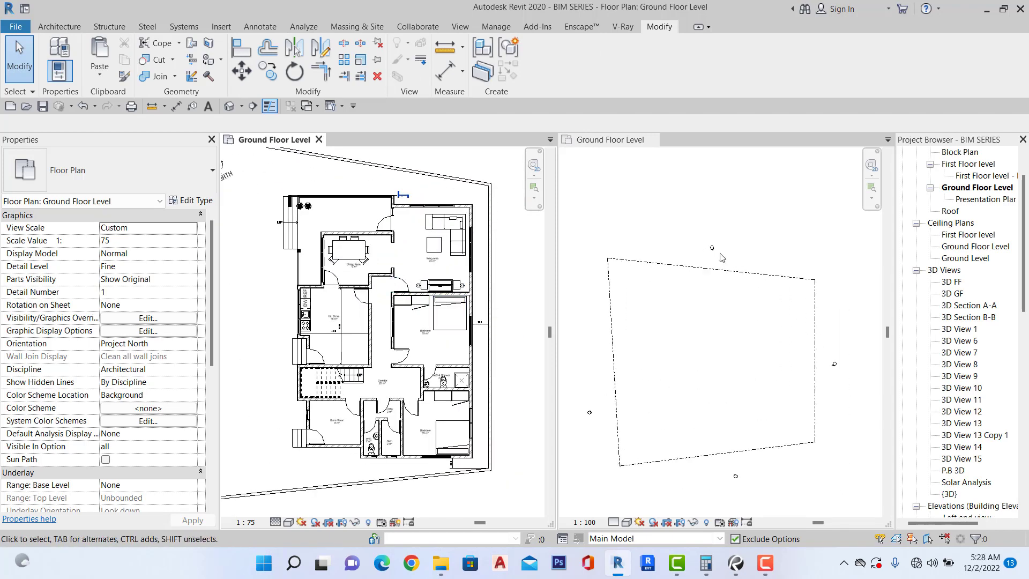
scroll(767, 337, up, 2)
scroll(775, 279, down, 2)
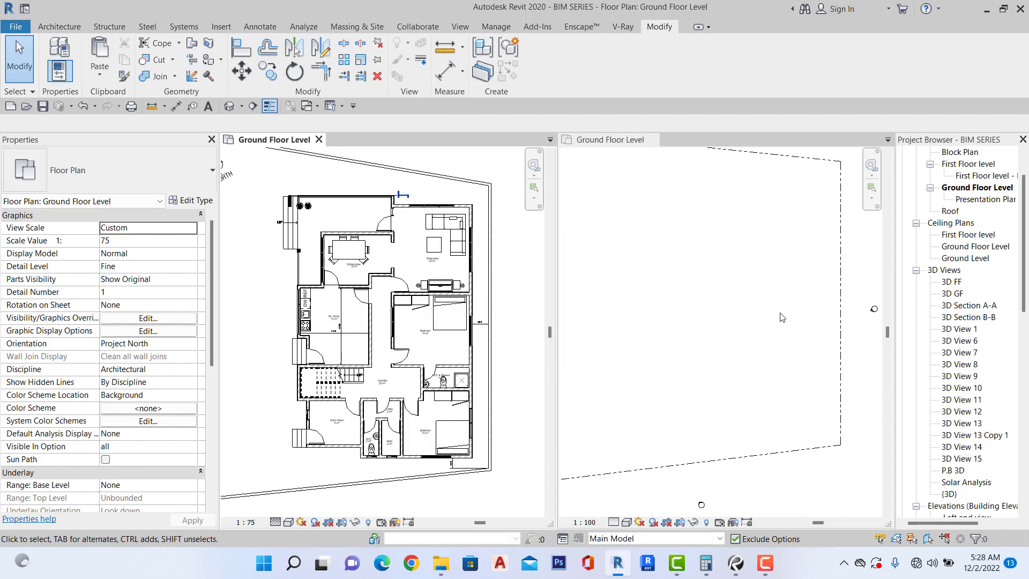
scroll(778, 299, down, 1)
scroll(782, 343, up, 1)
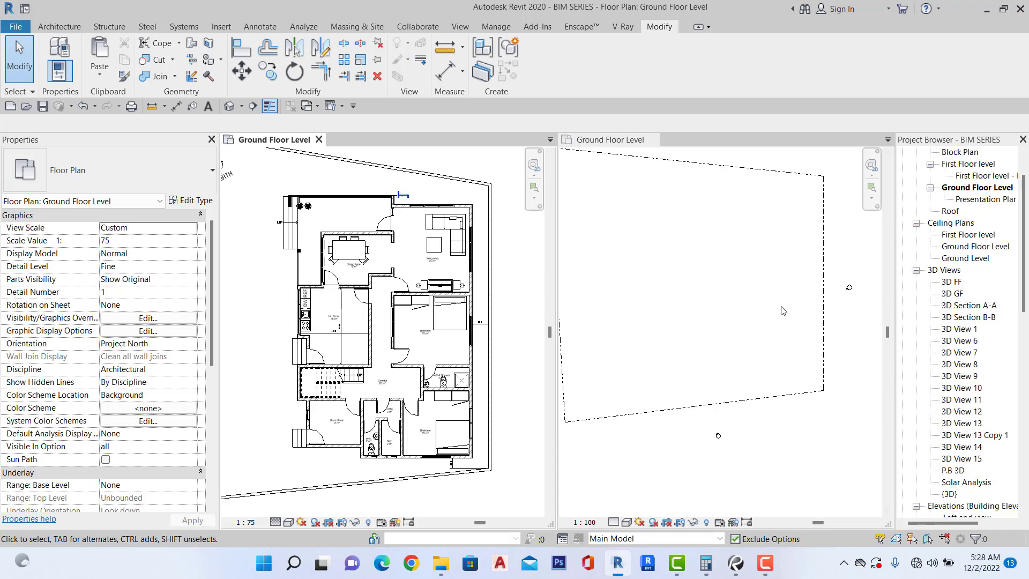
scroll(472, 411, up, 3)
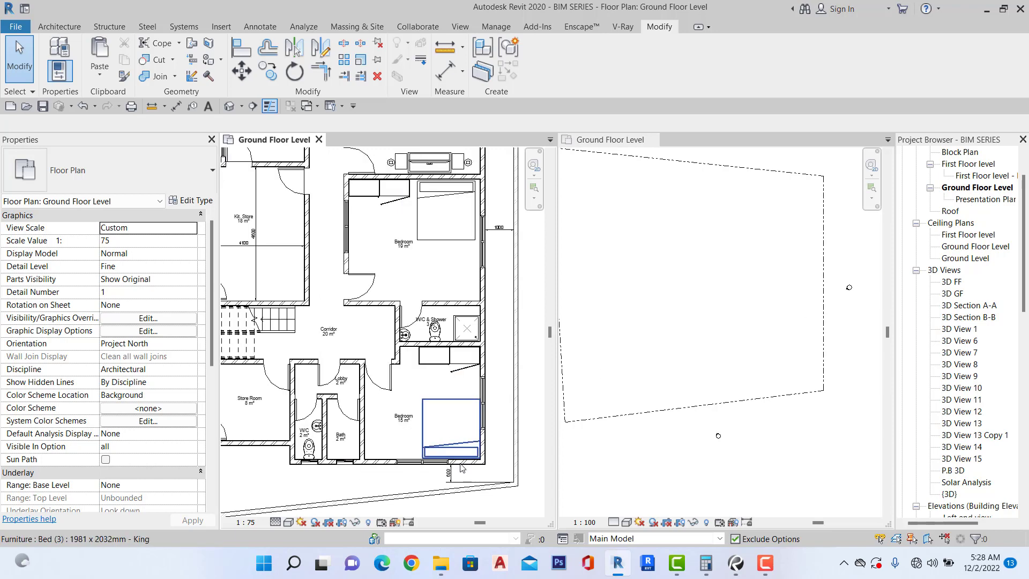
scroll(471, 411, down, 4)
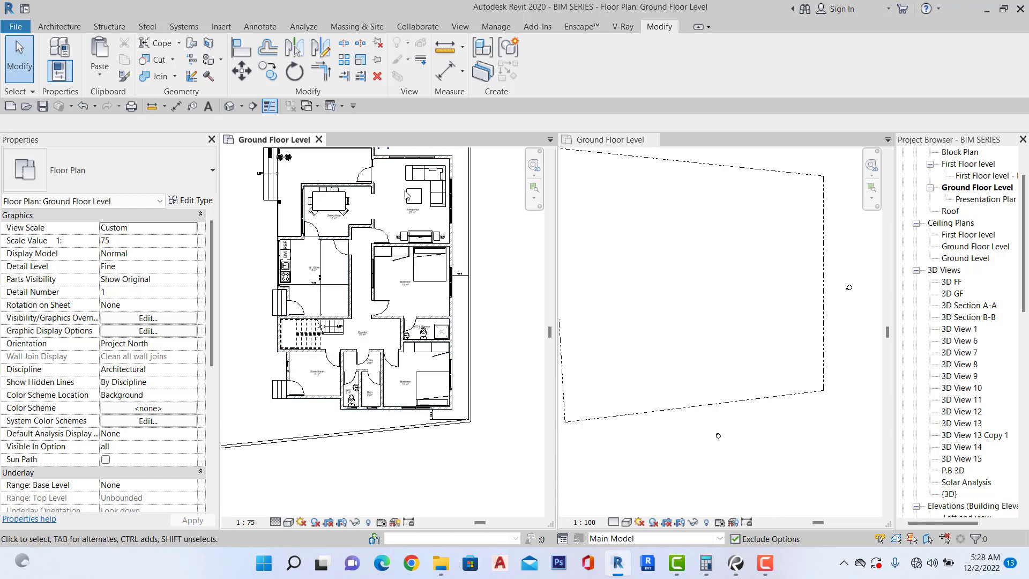
click(59, 27)
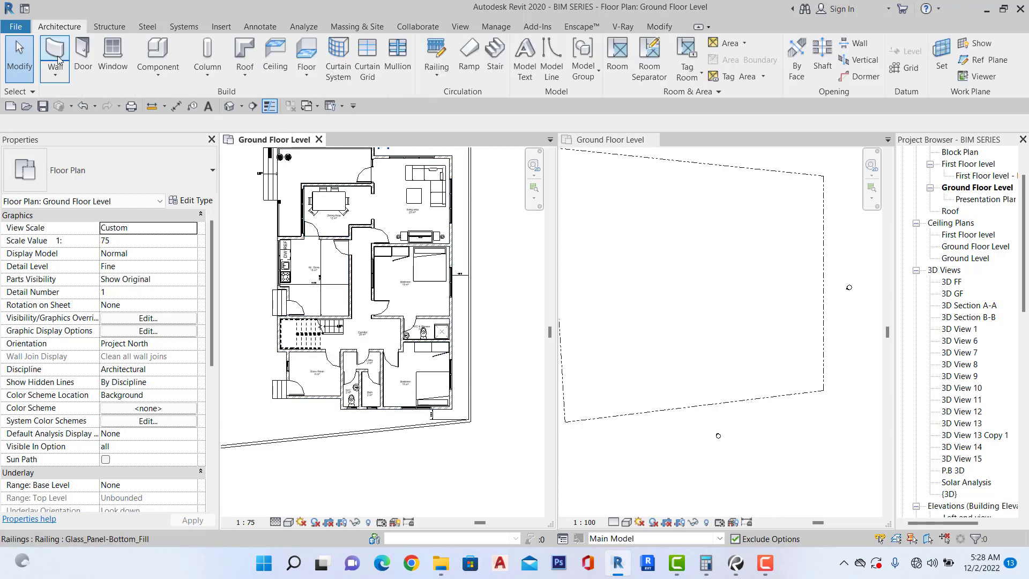
click(56, 54)
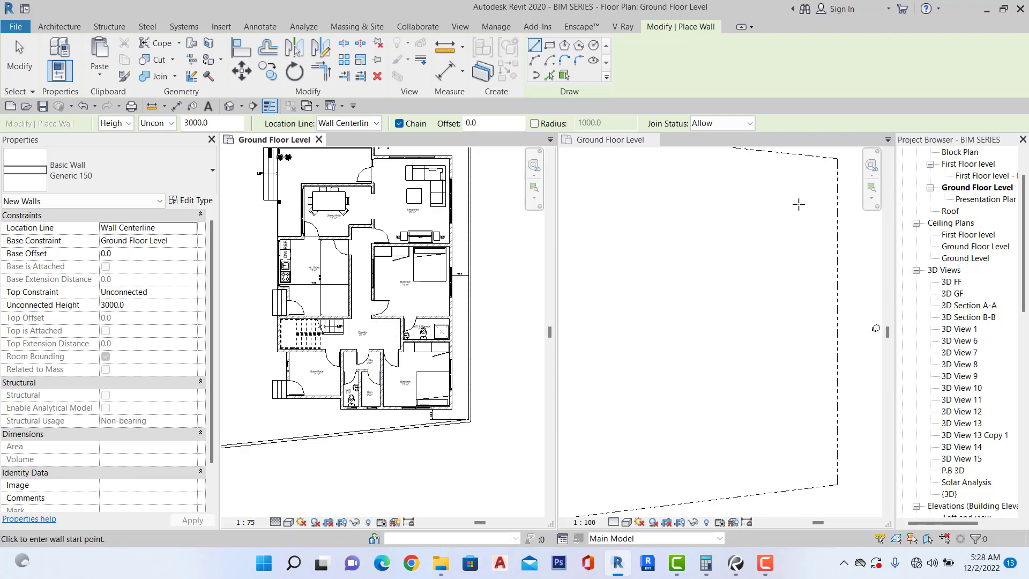
scroll(709, 290, down, 1)
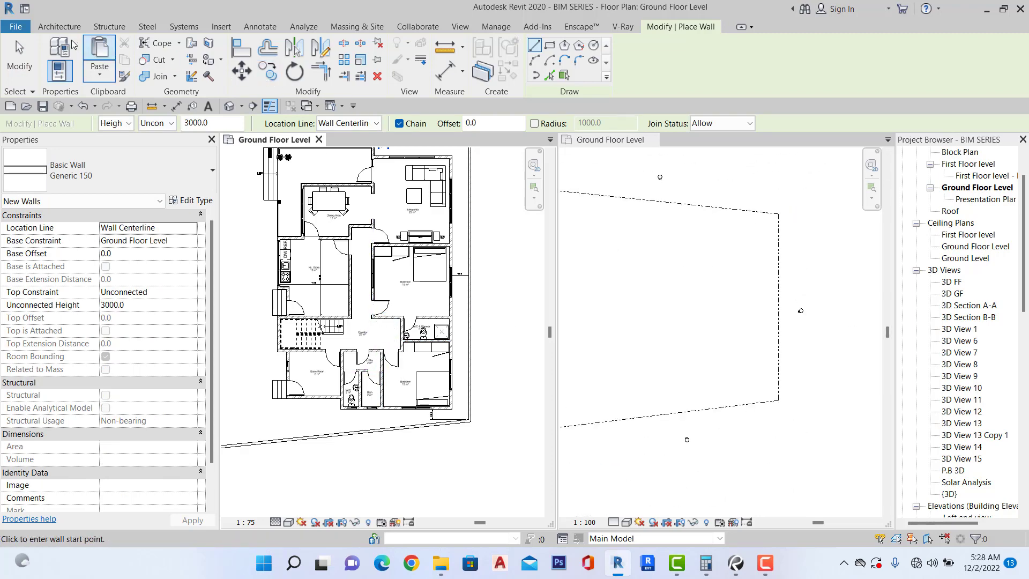
click(24, 53)
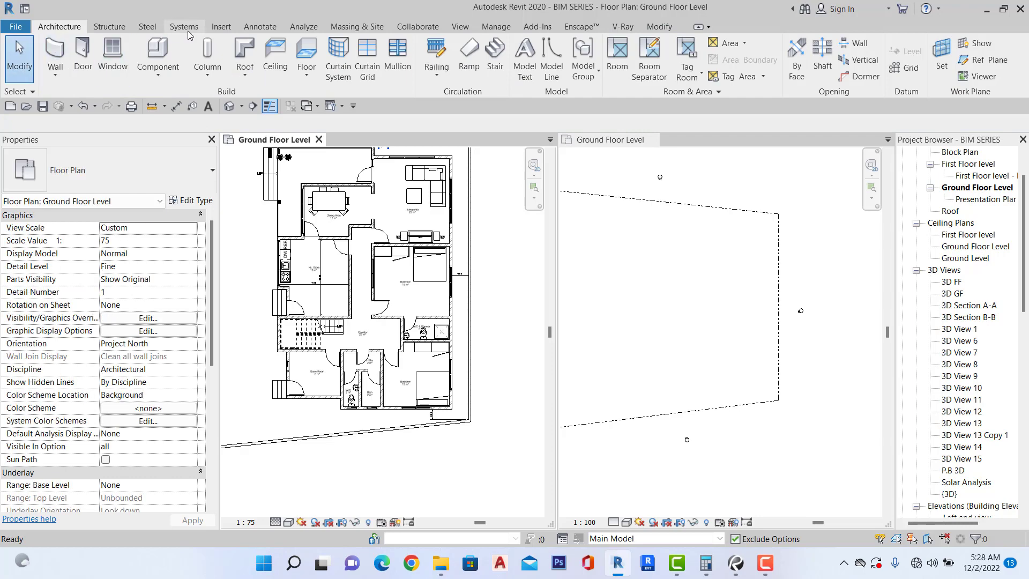
click(258, 26)
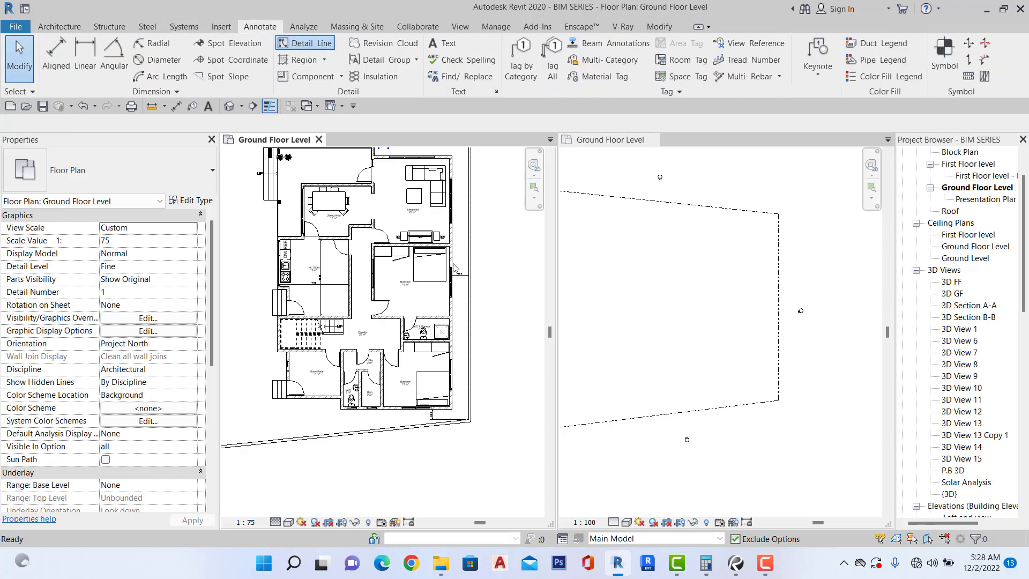
scroll(454, 268, up, 2)
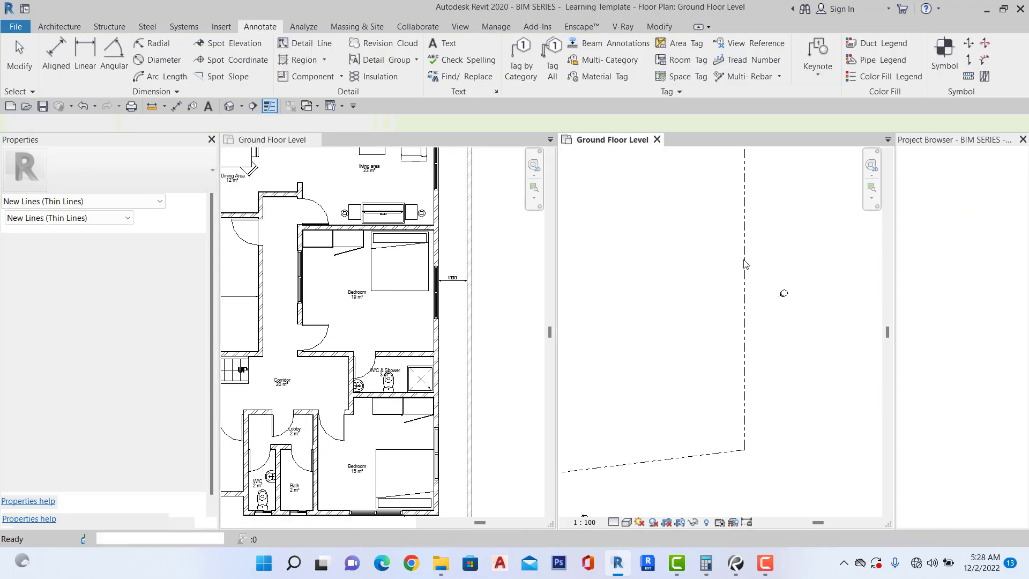
click(357, 27)
key(Escape)
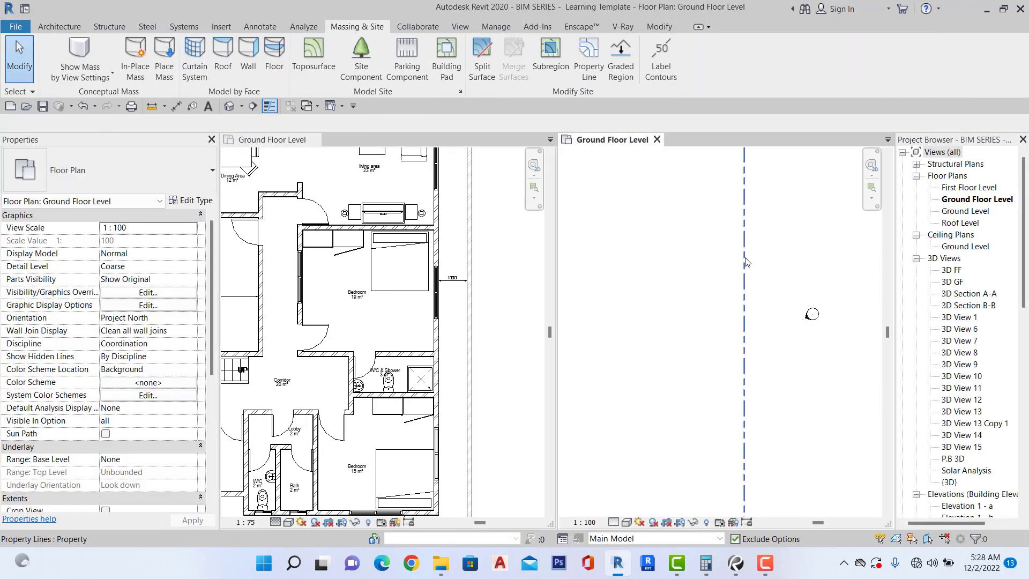
Draw a detail line 1000 mm inward from the east property line, then about 23000 mm north toward the northeast corner.
click(261, 28)
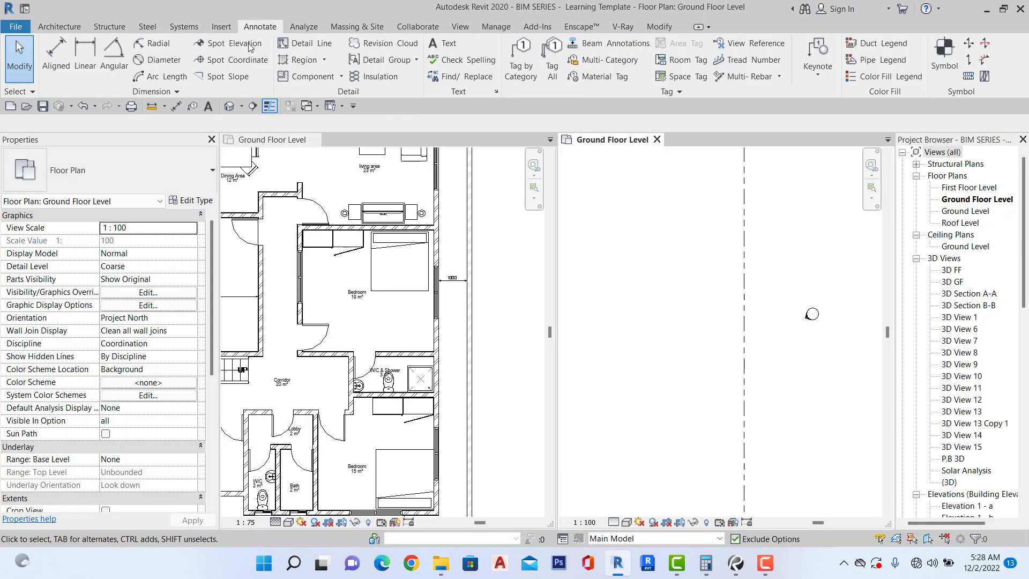
click(307, 44)
click(744, 260)
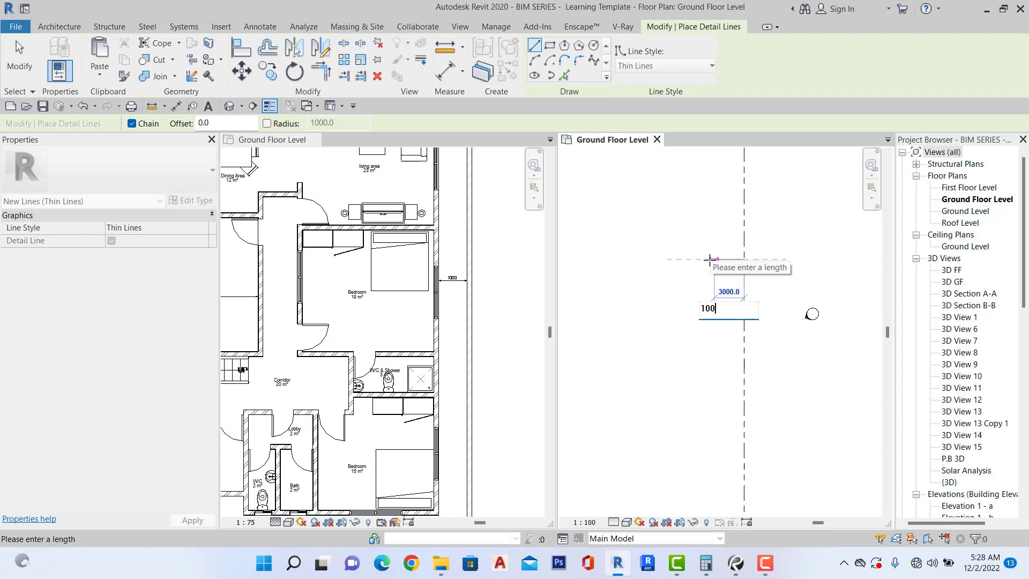
key(Return)
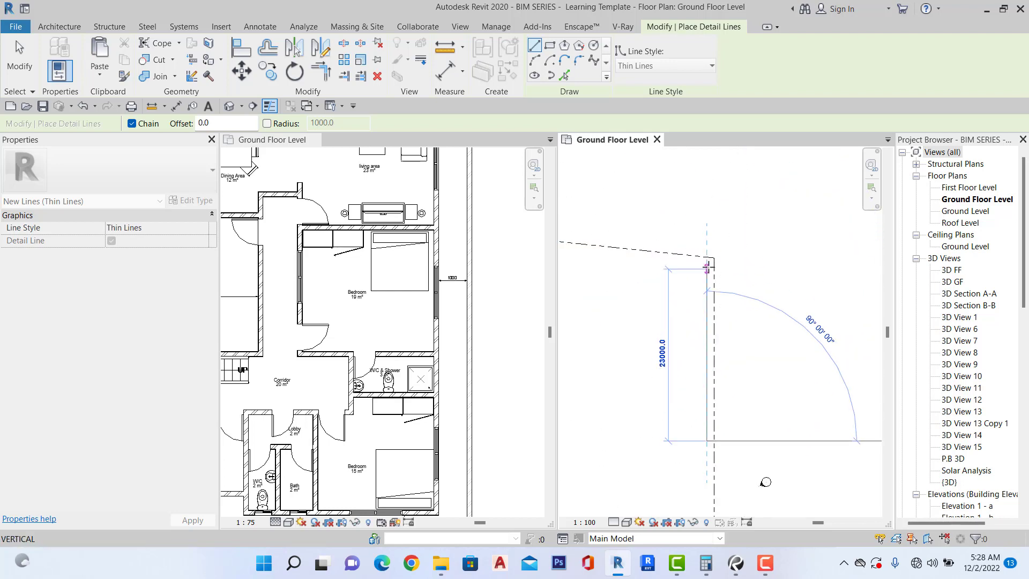
click(707, 268)
scroll(739, 252, down, 2)
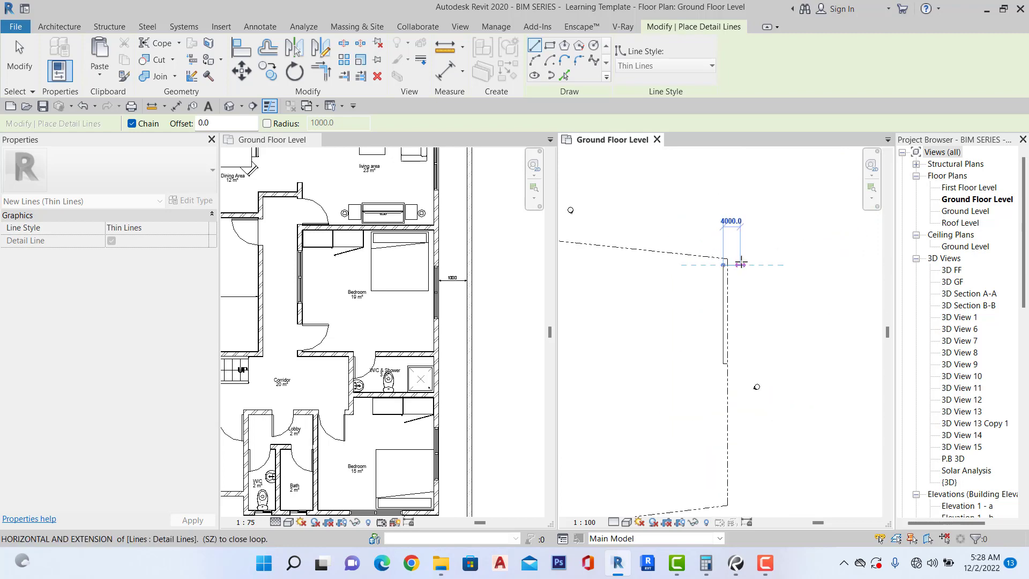
key(Escape)
key(Escape)
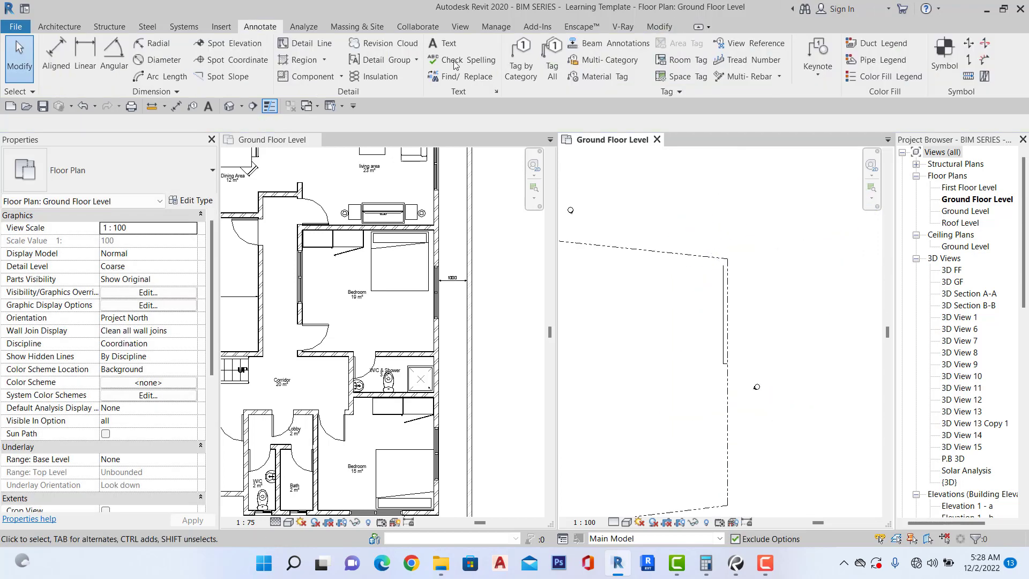
Start a new wall with the Basic Wall Generic 150 type and check its layer structure and type properties.
click(59, 26)
click(56, 54)
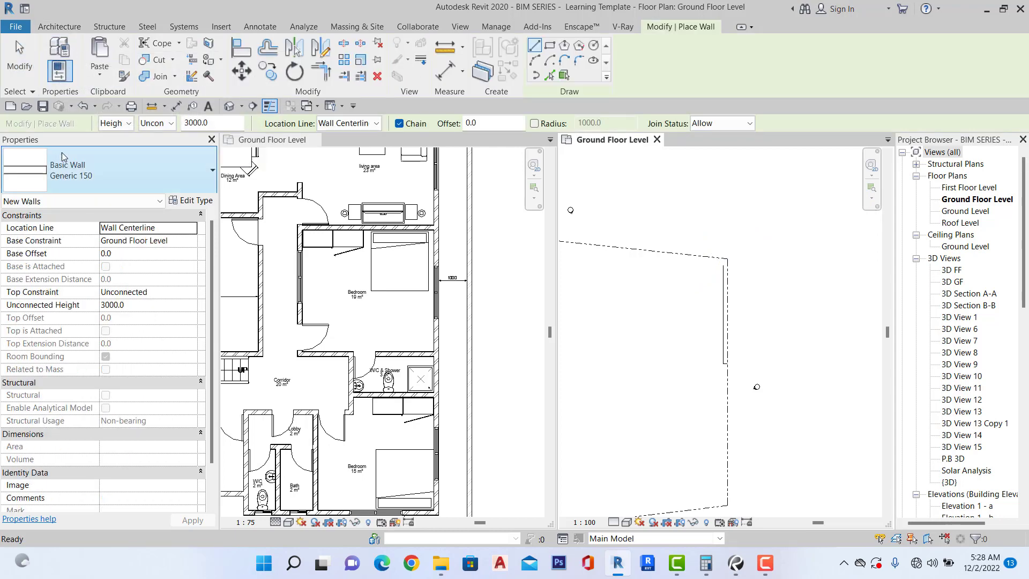
click(73, 186)
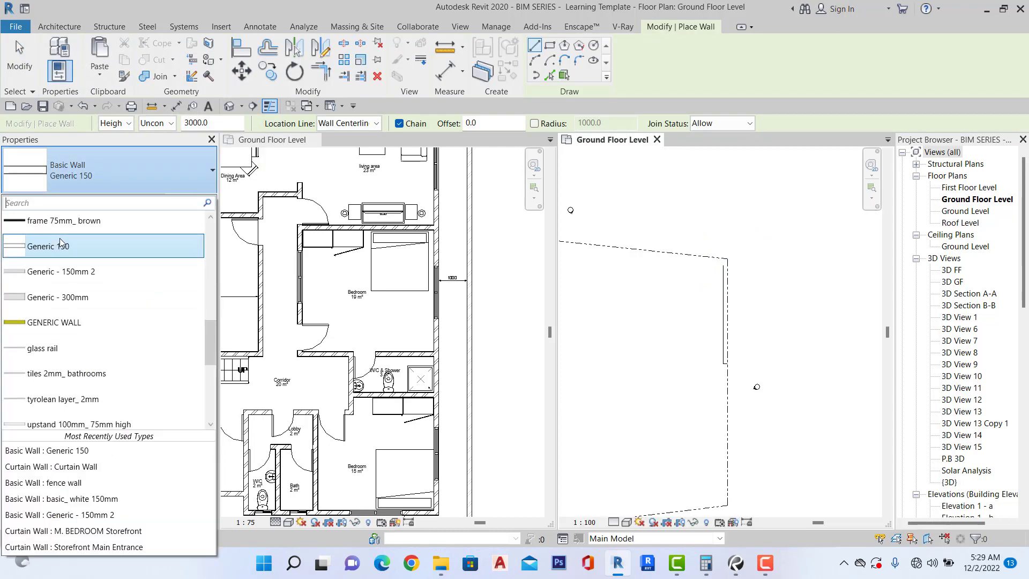
scroll(62, 260, up, 4)
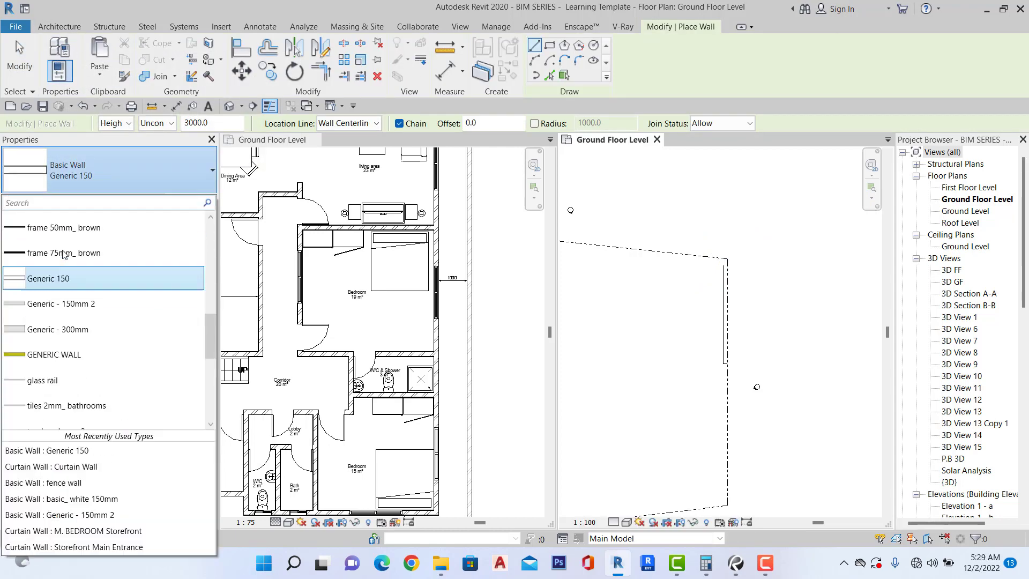
click(105, 189)
click(189, 202)
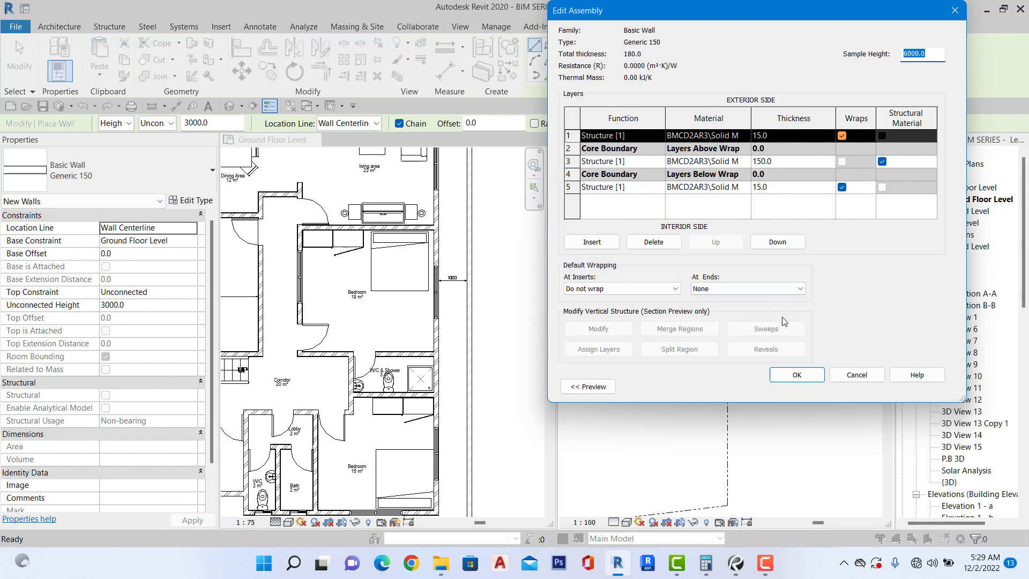
click(797, 374)
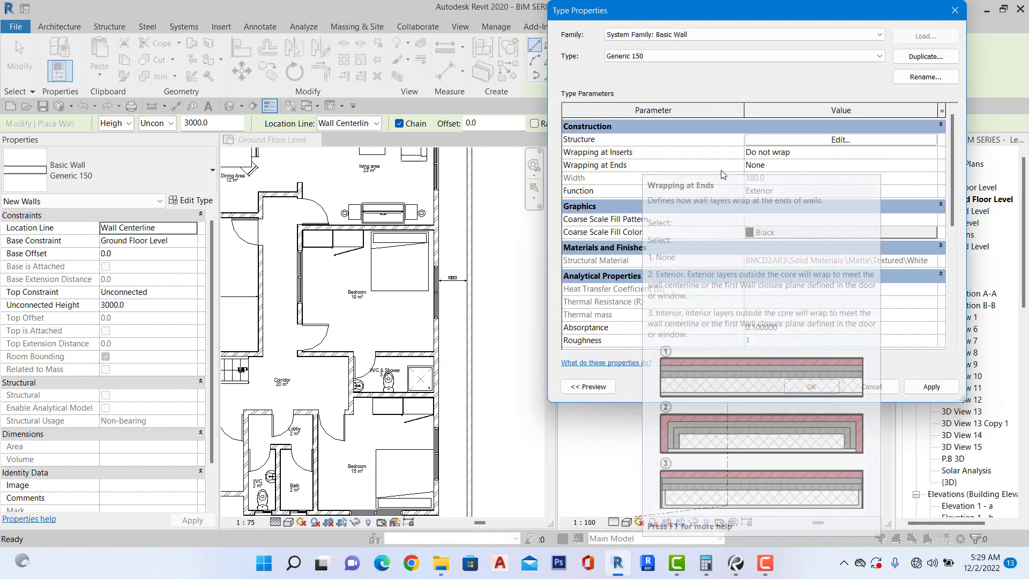
click(812, 386)
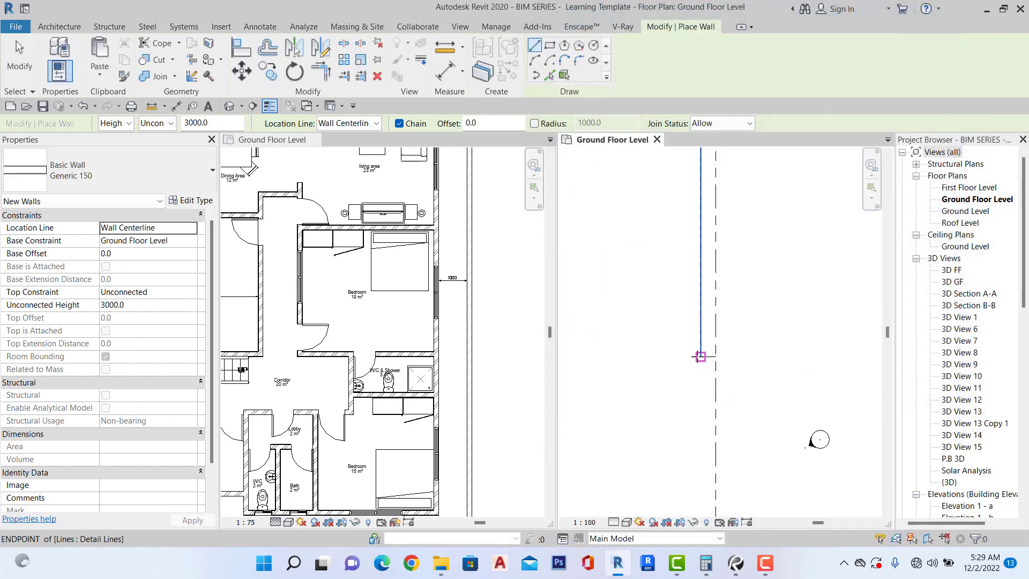
Draw the east exterior wall about 30000 mm south from the lower end of the detail line.
click(697, 357)
scroll(696, 376, down, 3)
scroll(697, 440, down, 2)
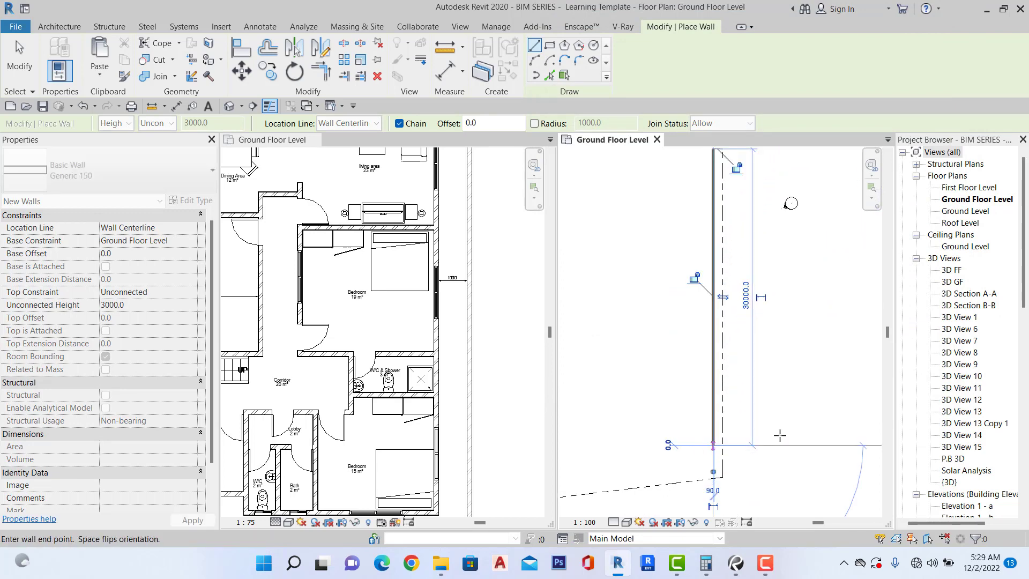
scroll(750, 437, down, 2)
click(755, 439)
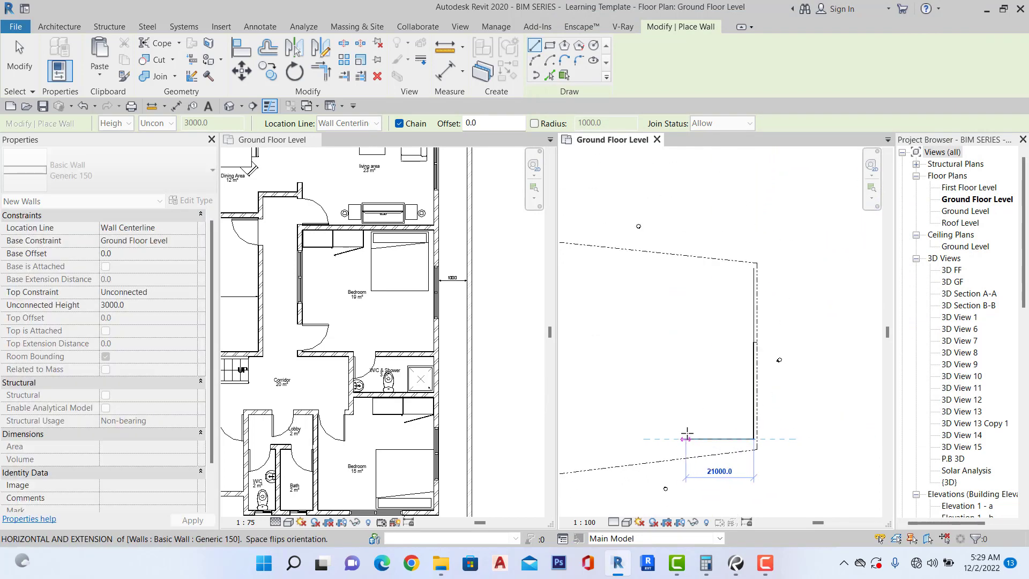
Continue the stepped south side with walls about 10000 mm west, 1400 mm north and 5000 mm west.
scroll(309, 354, down, 3)
scroll(283, 396, up, 2)
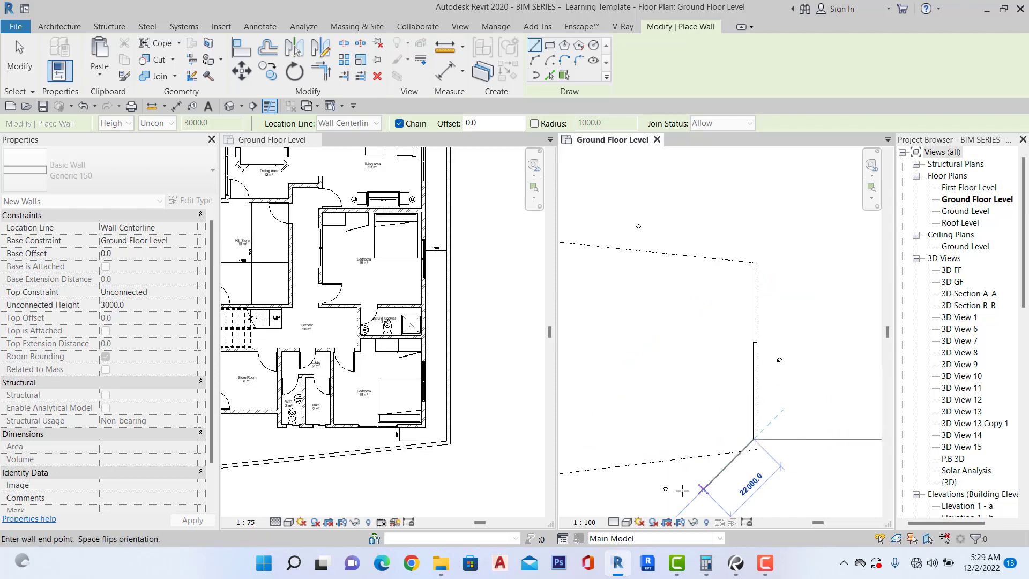
scroll(707, 450, up, 4)
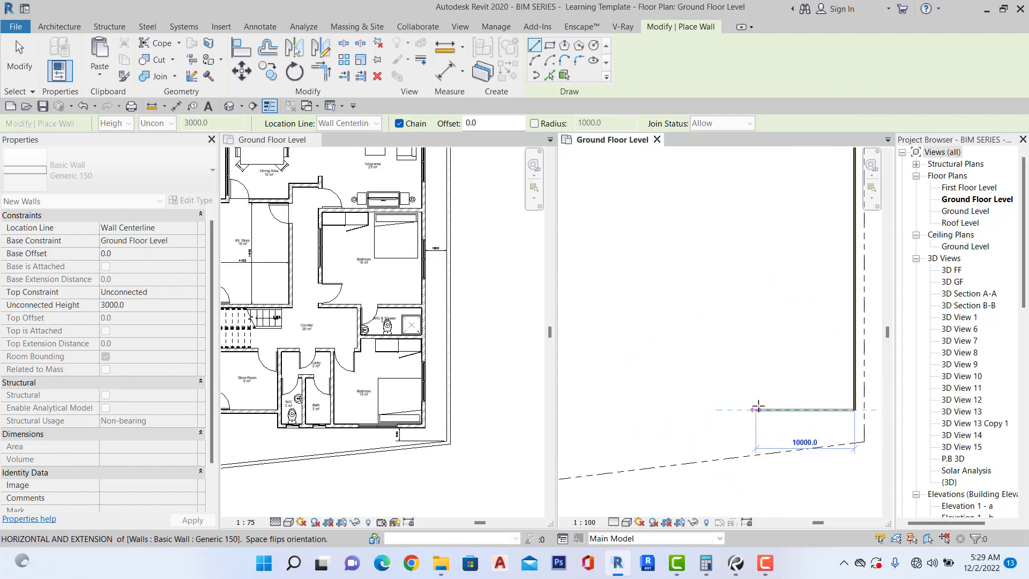
click(757, 409)
scroll(755, 399, up, 1)
click(756, 397)
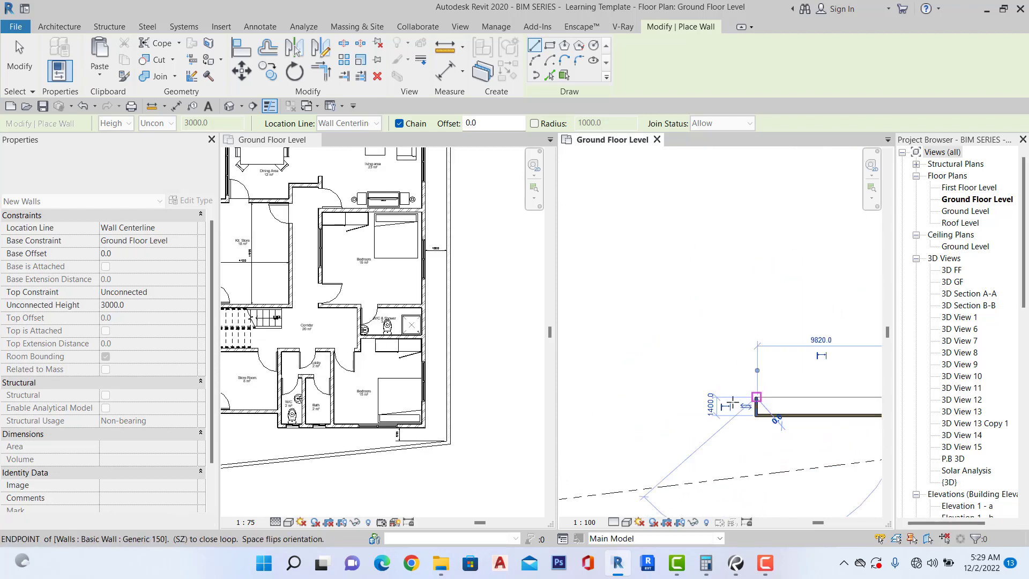
click(690, 396)
Complete the outline with a west wall about 44000 mm north and a north wall east to the detail line.
scroll(697, 418, down, 3)
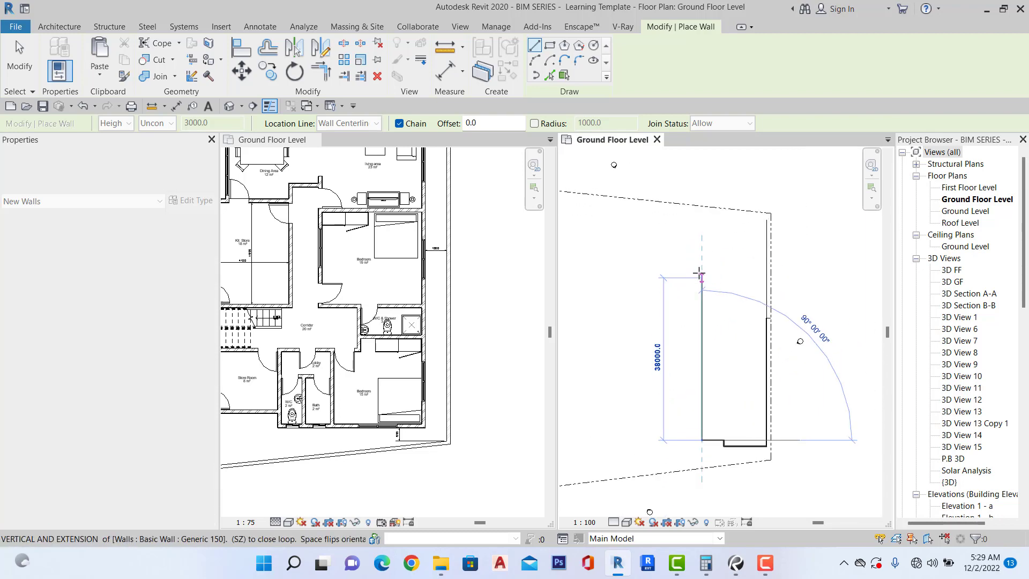
scroll(697, 256, down, 2)
scroll(321, 271, down, 3)
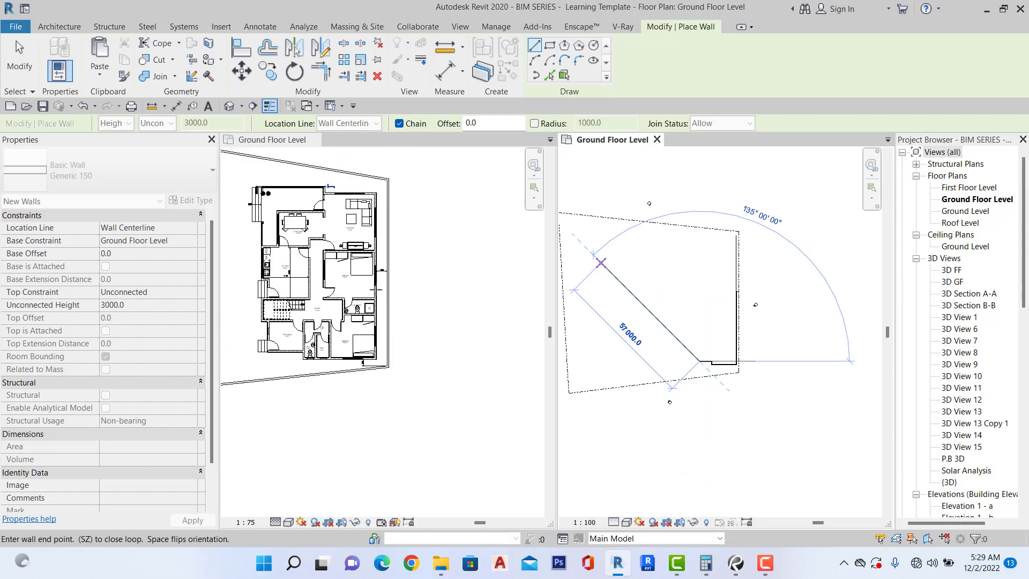
scroll(320, 271, up, 2)
scroll(687, 338, up, 2)
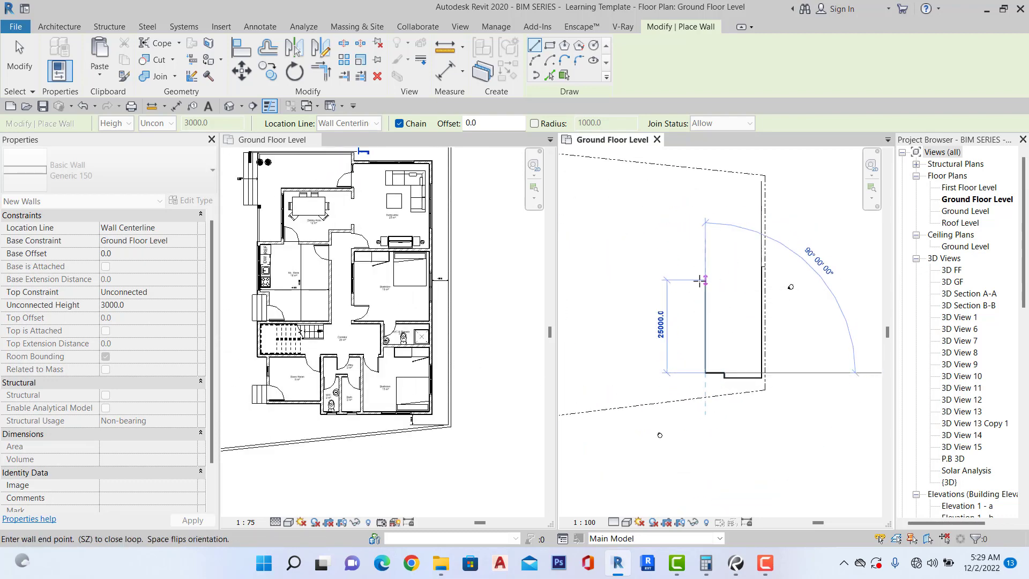
scroll(700, 237, up, 1)
scroll(710, 345, down, 1)
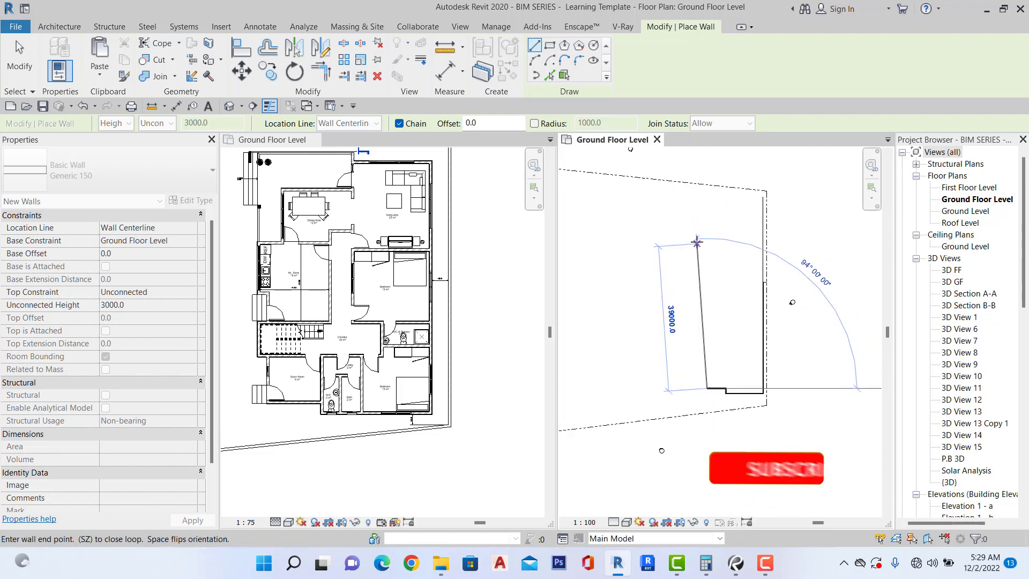
scroll(699, 238, up, 1)
click(708, 214)
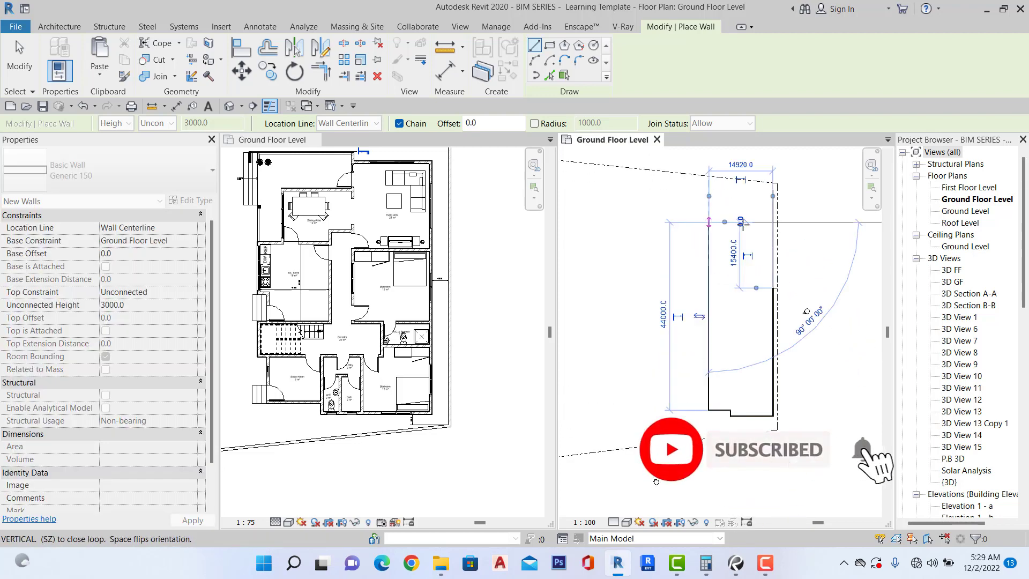
scroll(758, 209, up, 2)
click(788, 221)
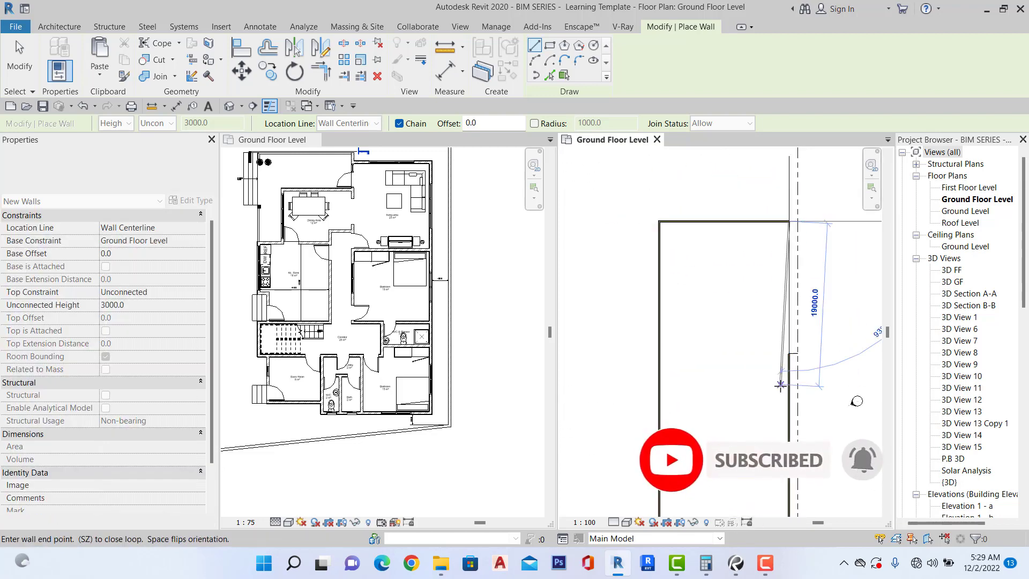
key(Escape)
scroll(765, 334, down, 3)
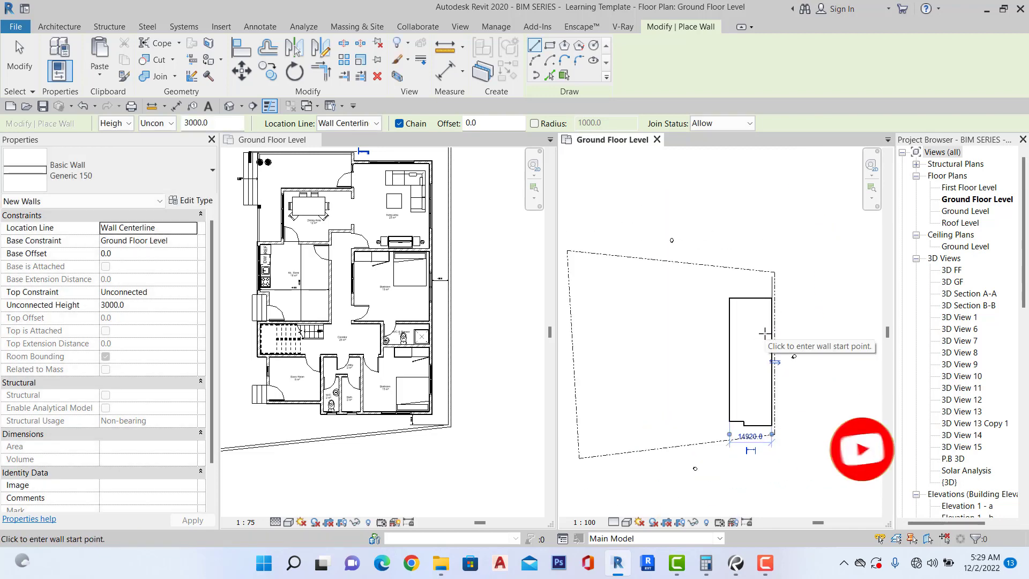
key(Escape)
scroll(721, 352, up, 1)
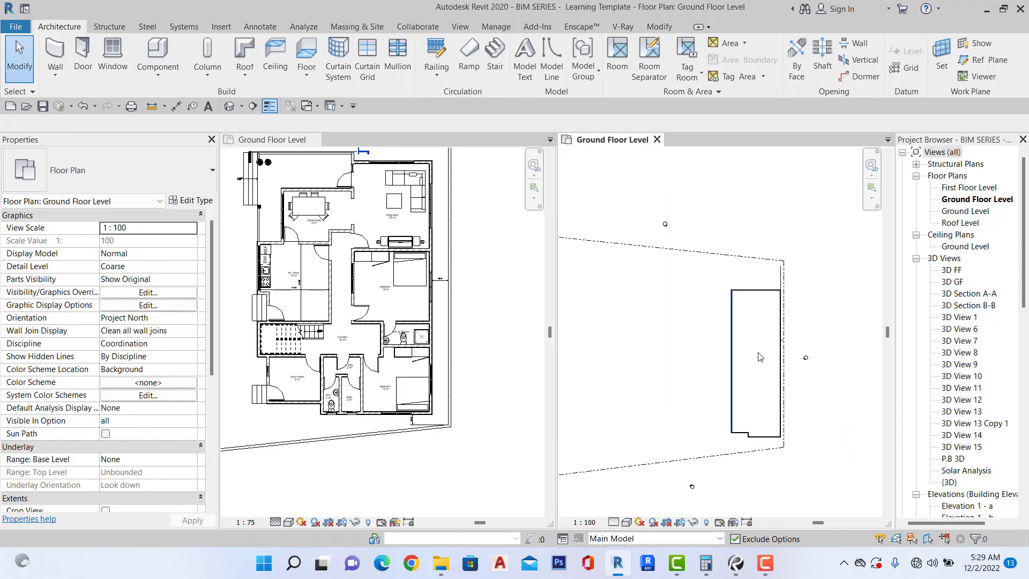
Move the west exterior wall farther west so the north wall is about 29180 mm long.
click(736, 360)
scroll(735, 360, up, 1)
drag(731, 369, 664, 365)
scroll(670, 358, down, 2)
click(627, 284)
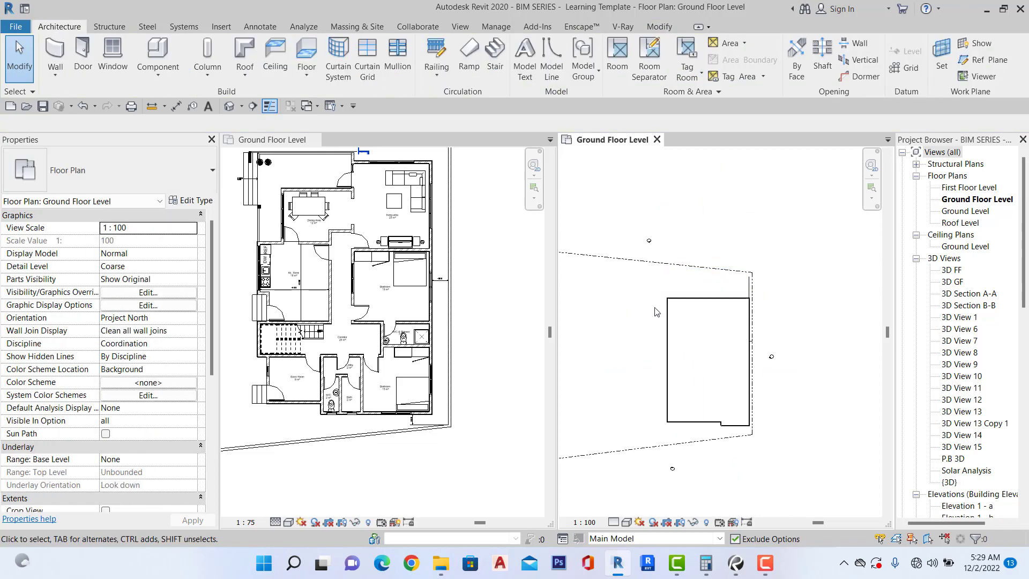
Set the top constraint of all six exterior walls to Up to level: First Floor Level.
drag(631, 283, 751, 445)
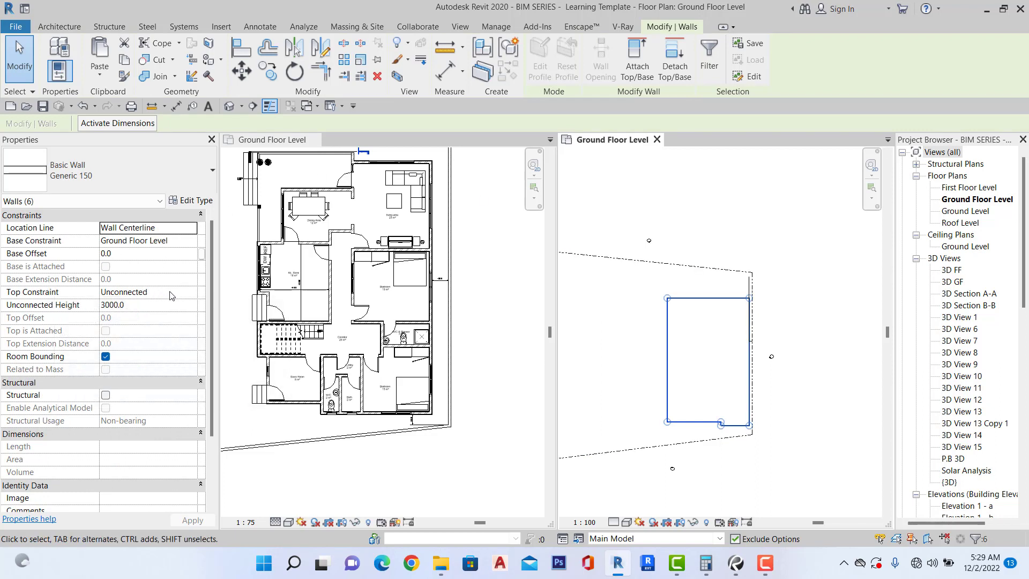
click(190, 293)
click(190, 292)
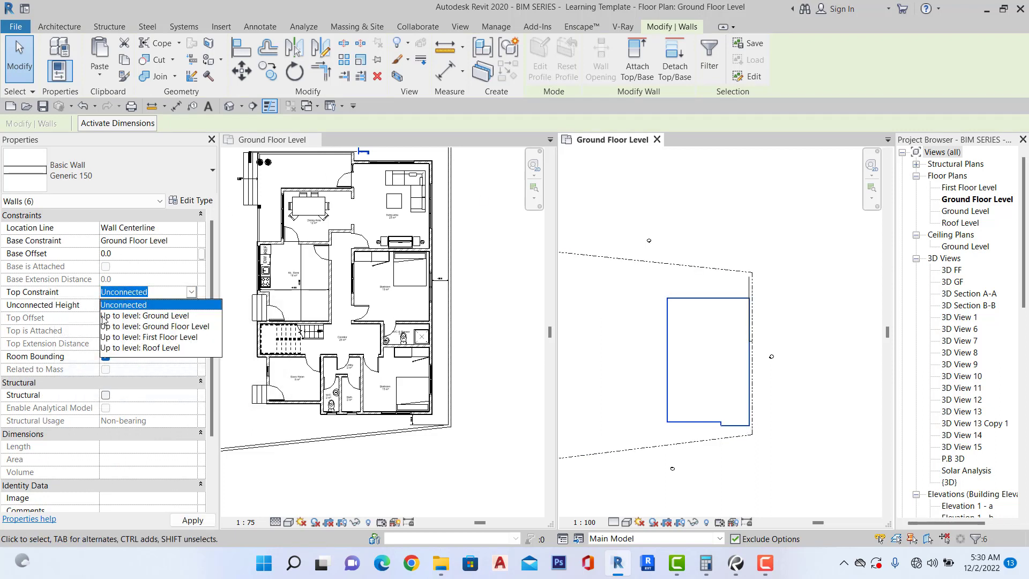
click(151, 339)
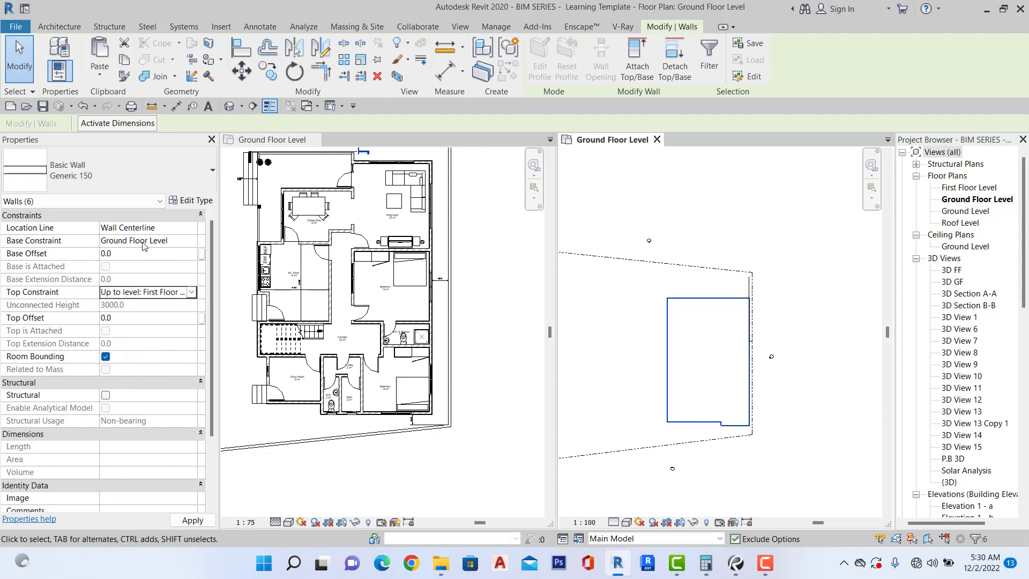
scroll(704, 351, up, 4)
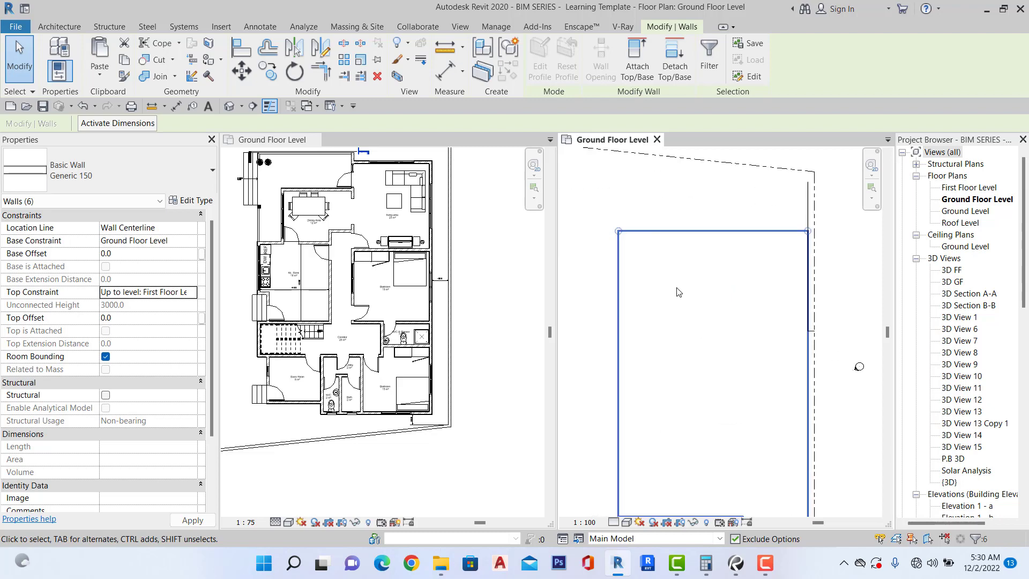
scroll(709, 290, down, 2)
key(Escape)
Move the north exterior wall farther north, toward the north property line.
scroll(702, 252, up, 1)
scroll(693, 256, up, 1)
click(693, 256)
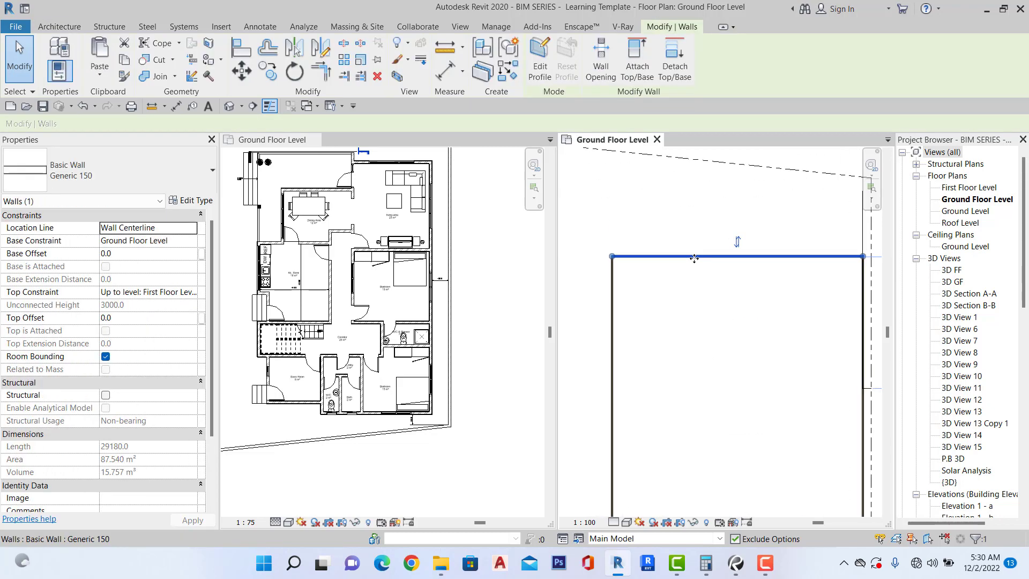
drag(693, 256, 677, 217)
scroll(681, 217, down, 5)
scroll(703, 314, up, 4)
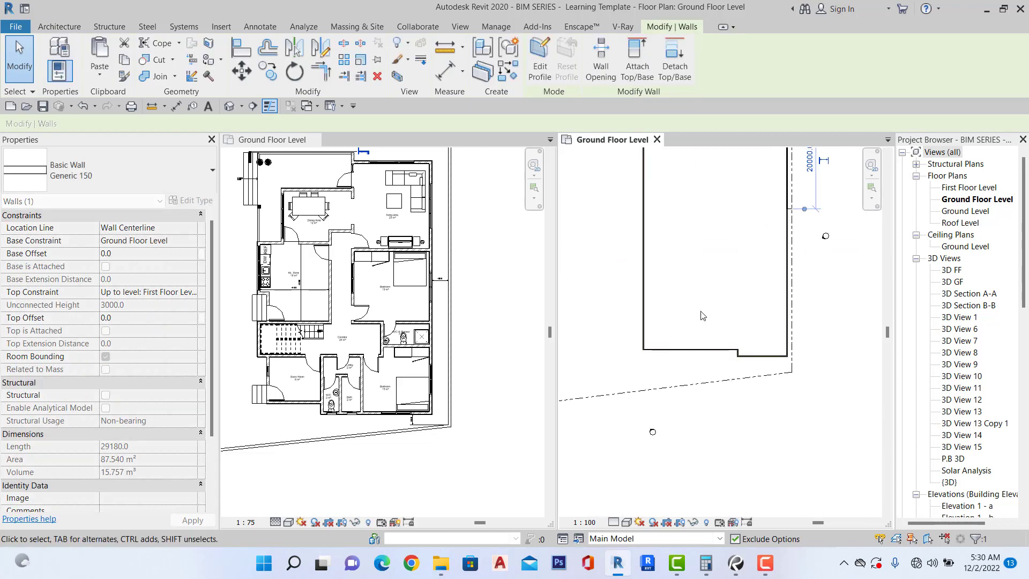
key(Escape)
Move the short jog wall in the stepped south side farther west.
scroll(750, 362, up, 1)
click(750, 356)
scroll(723, 364, down, 3)
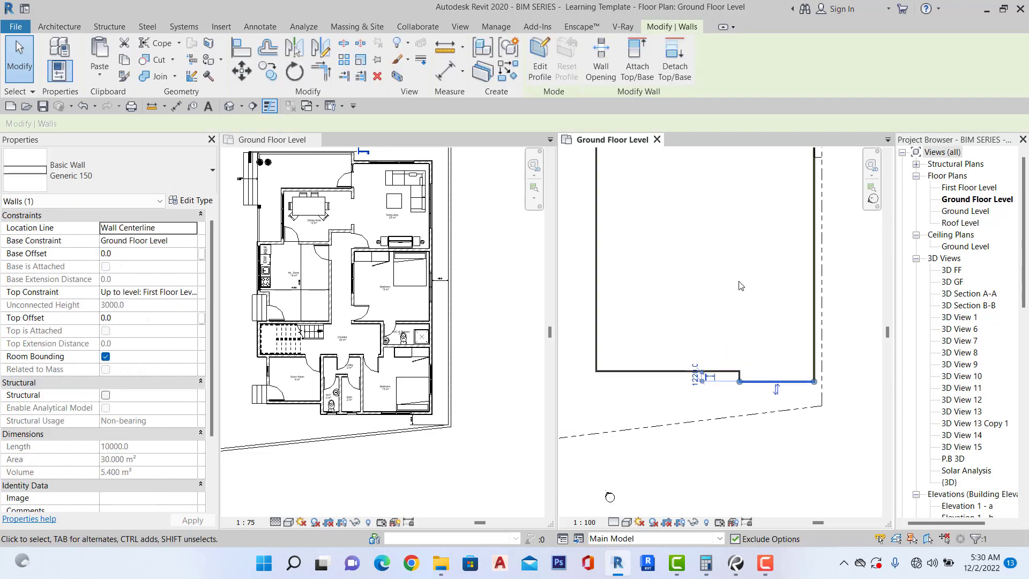
key(Escape)
scroll(694, 366, up, 4)
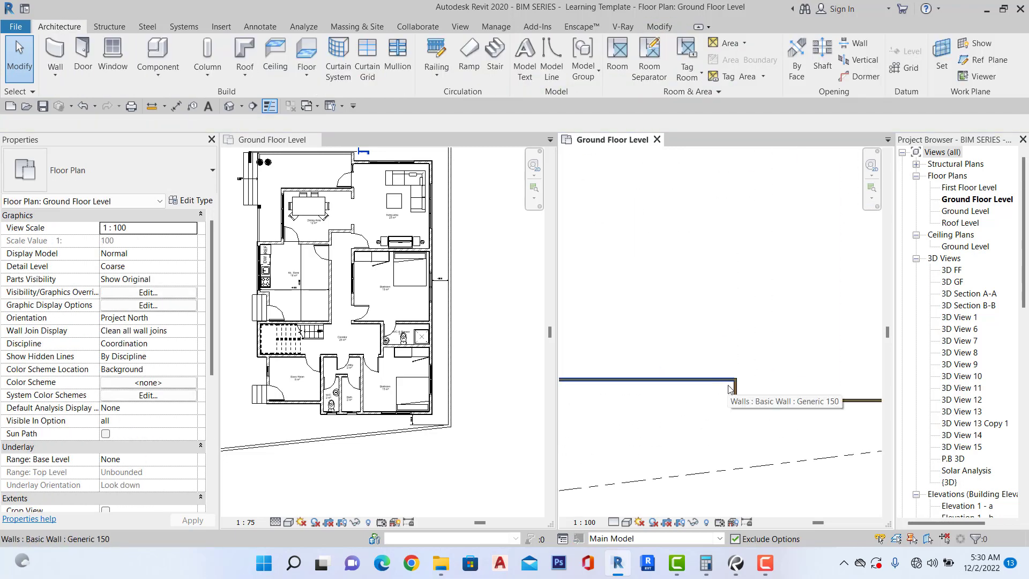
click(736, 391)
drag(737, 393, 677, 391)
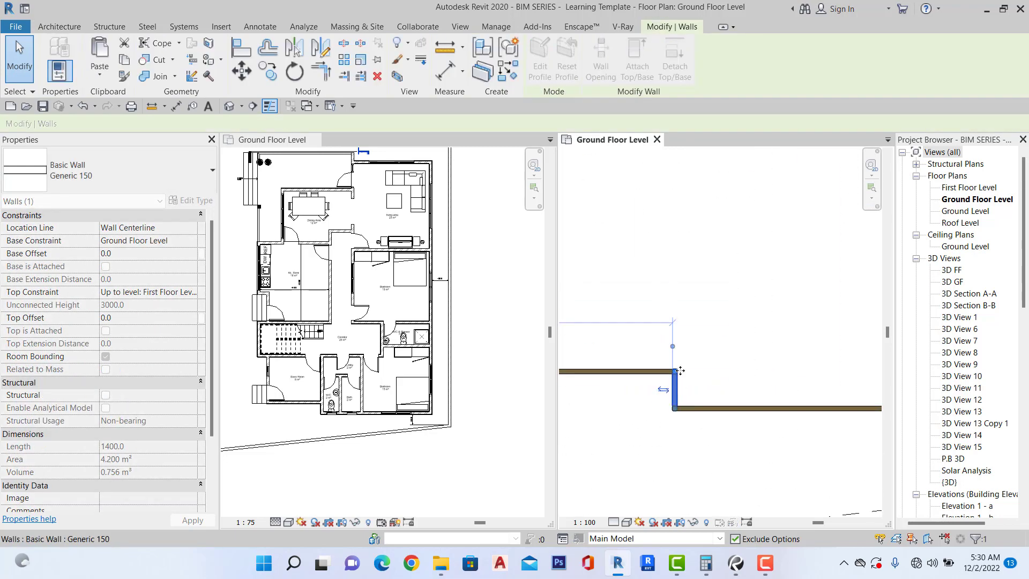
key(Escape)
scroll(685, 382, down, 5)
scroll(693, 242, up, 2)
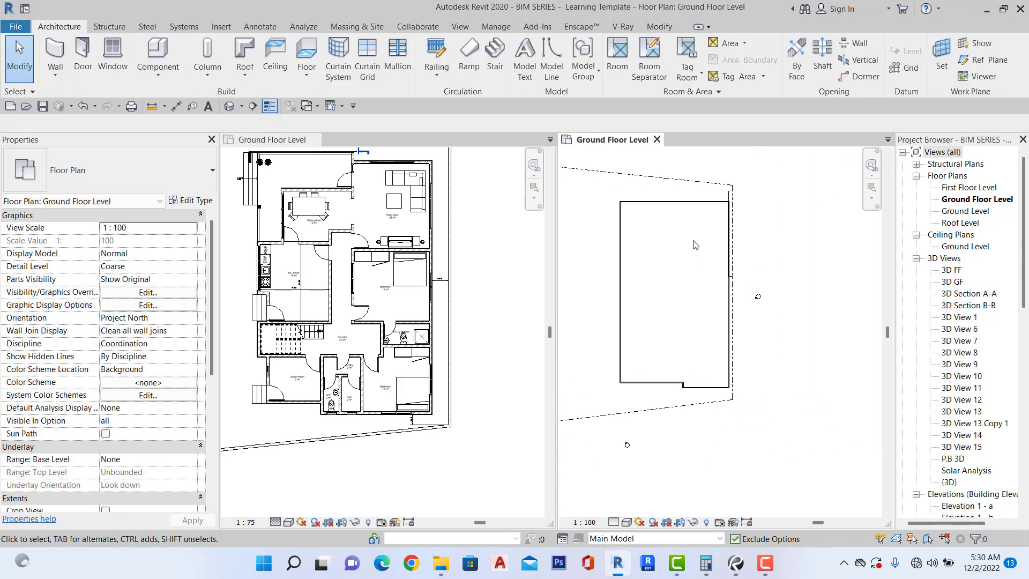
Draw an interior dividing wall about 48690 mm long from the north wall south to the jog in the south side.
click(54, 51)
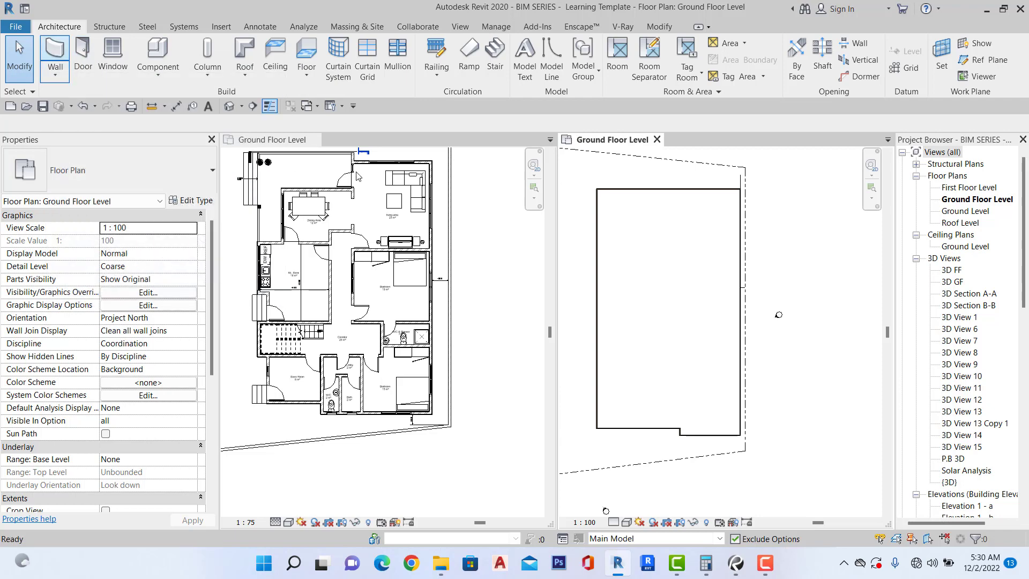
click(680, 188)
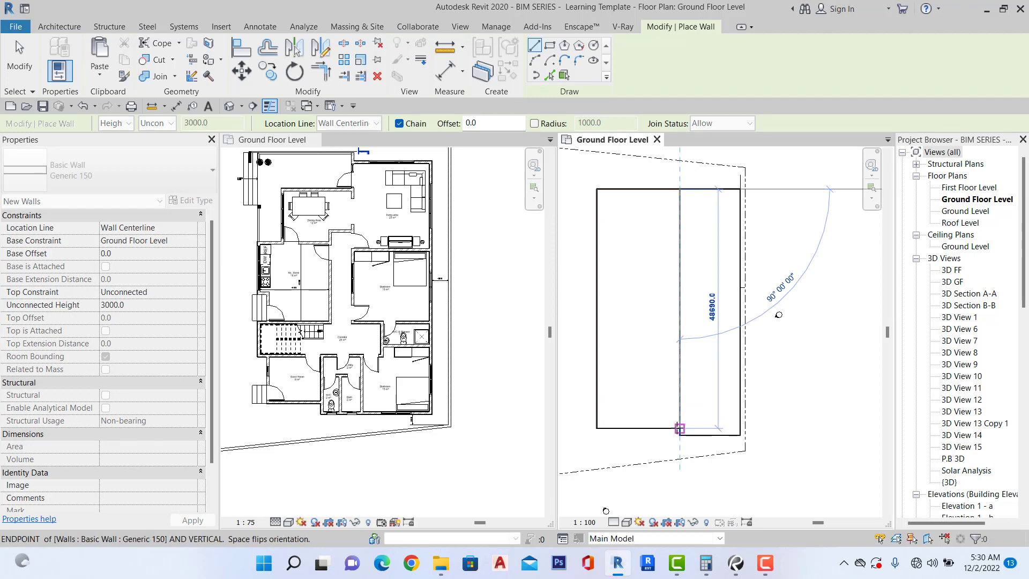
click(678, 427)
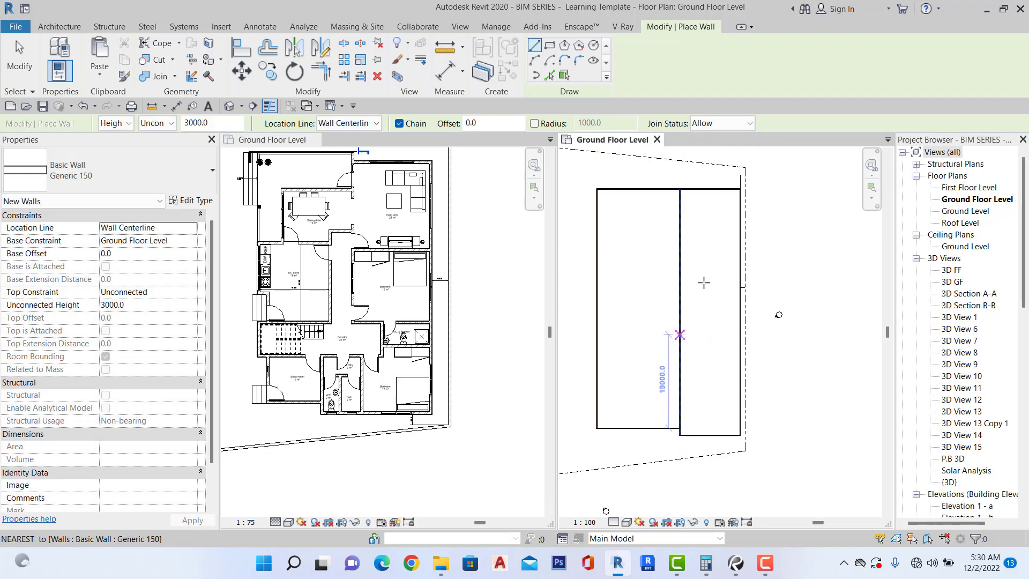
Draw three interior walls enclosing a room midway along the west exterior wall, about 13000 mm from north to south.
scroll(687, 216, down, 1)
scroll(621, 270, up, 1)
click(622, 246)
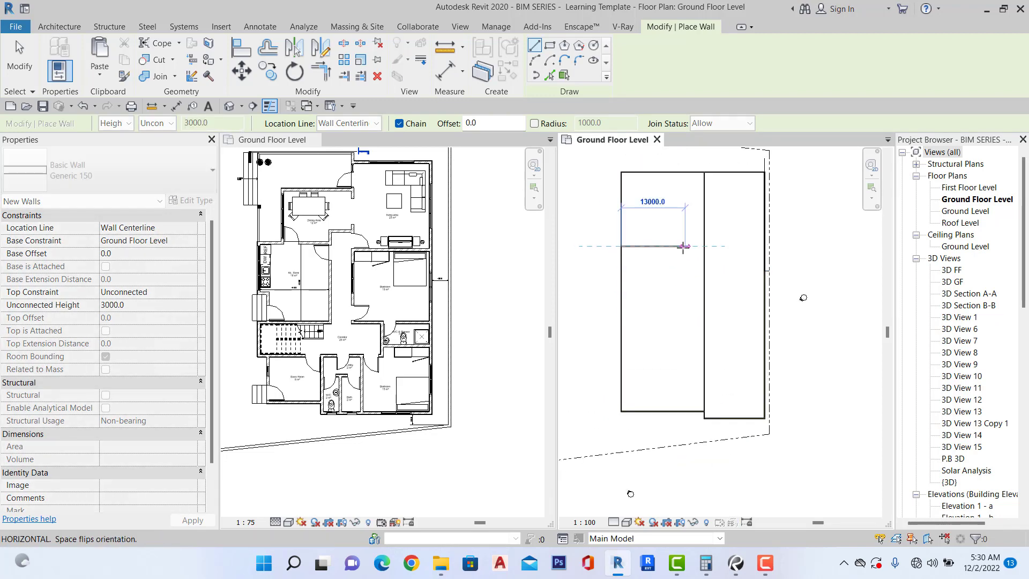
click(675, 246)
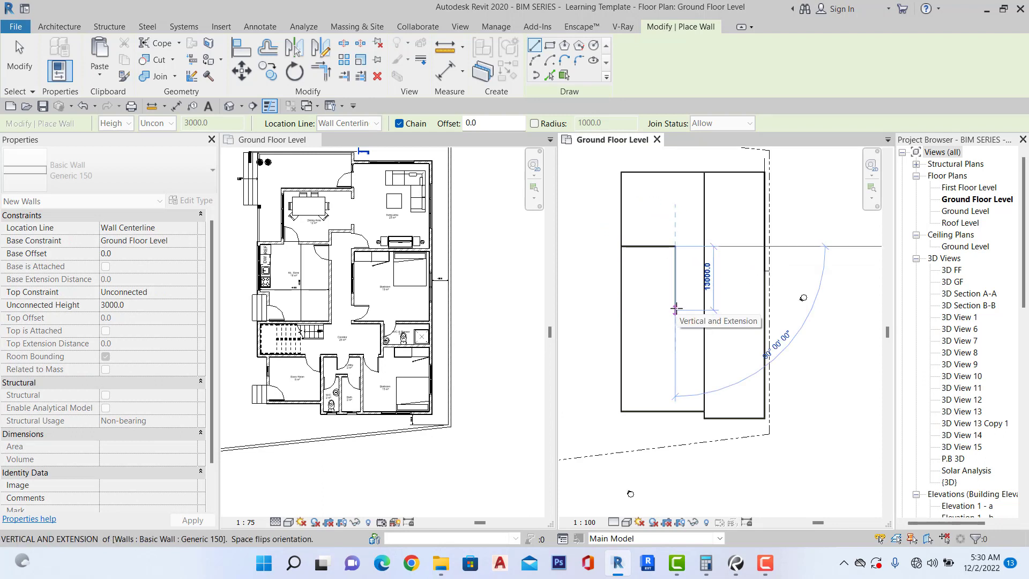
click(675, 310)
click(621, 309)
key(Escape)
scroll(626, 351, up, 2)
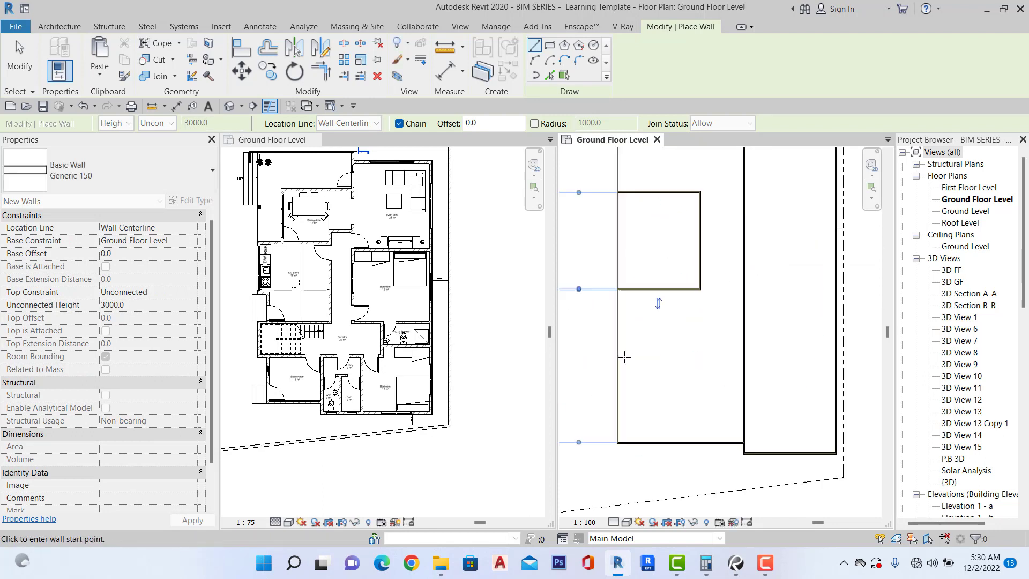
Draw two interior walls enclosing a southwest corner room about 10820 mm wide, in line with the east side of the room above.
scroll(624, 356, up, 1)
click(614, 347)
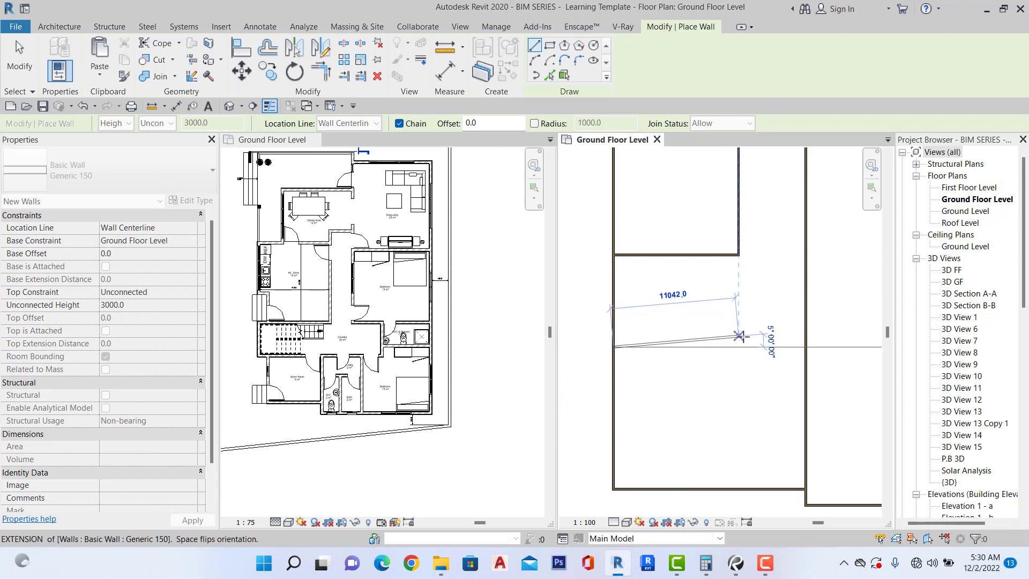
click(738, 346)
scroll(734, 326, down, 2)
click(736, 408)
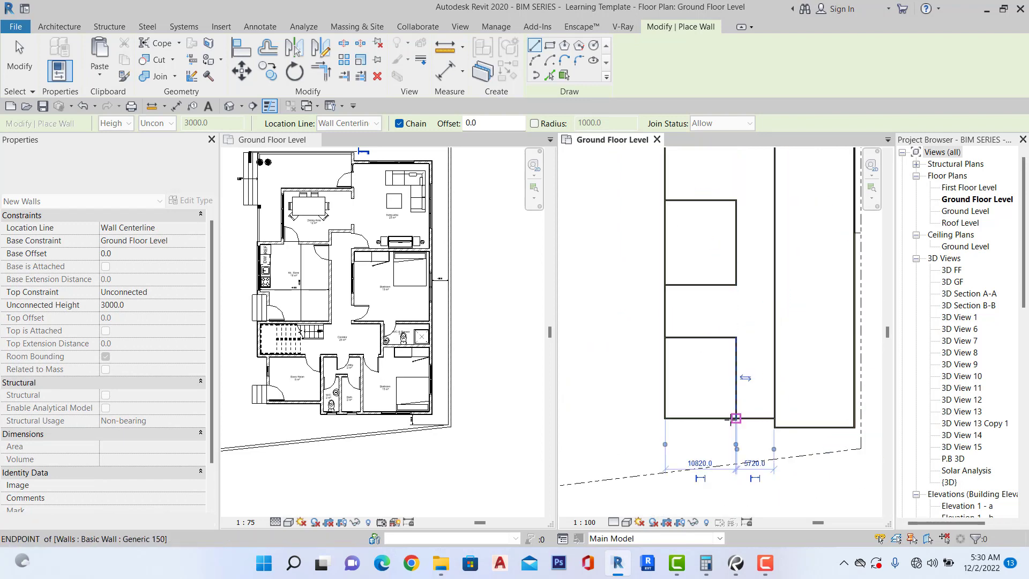
key(Escape)
scroll(734, 418, down, 3)
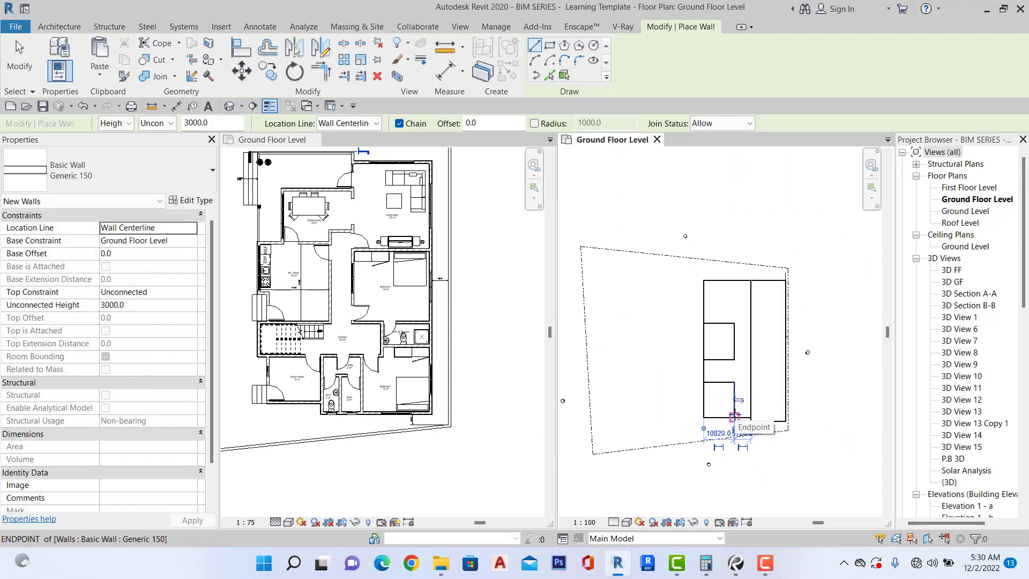
key(Escape)
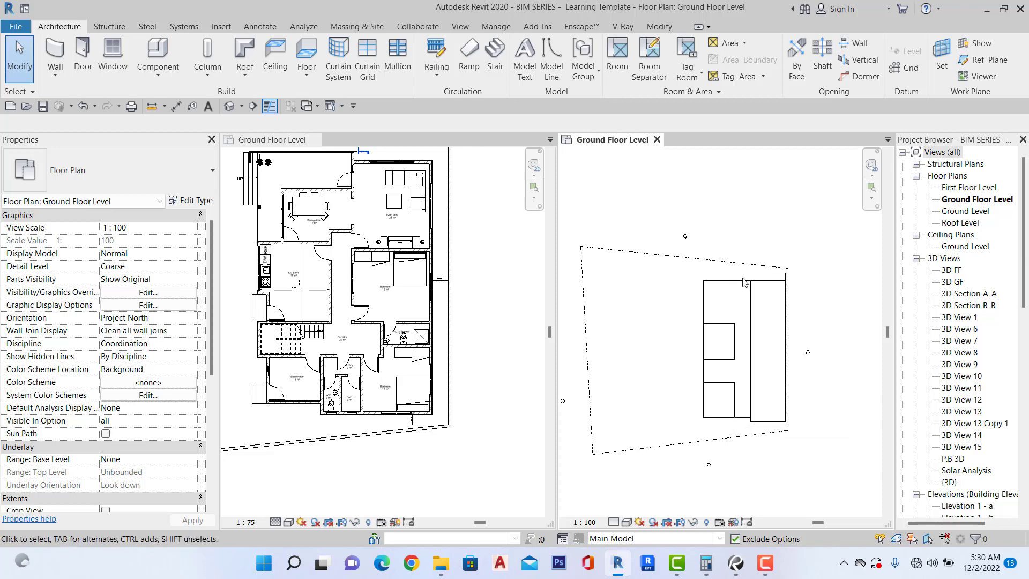
scroll(708, 342, down, 1)
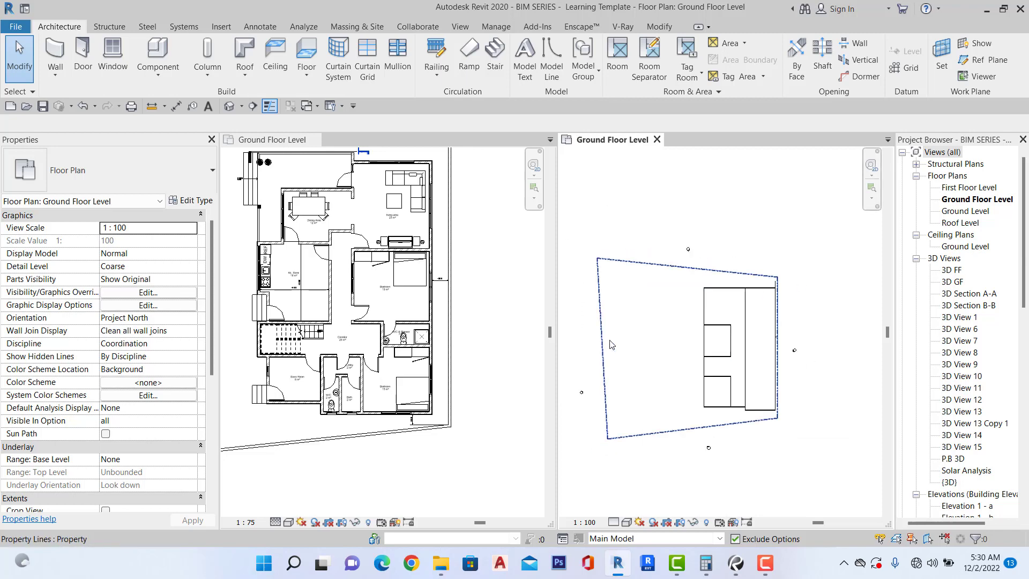
scroll(740, 343, up, 5)
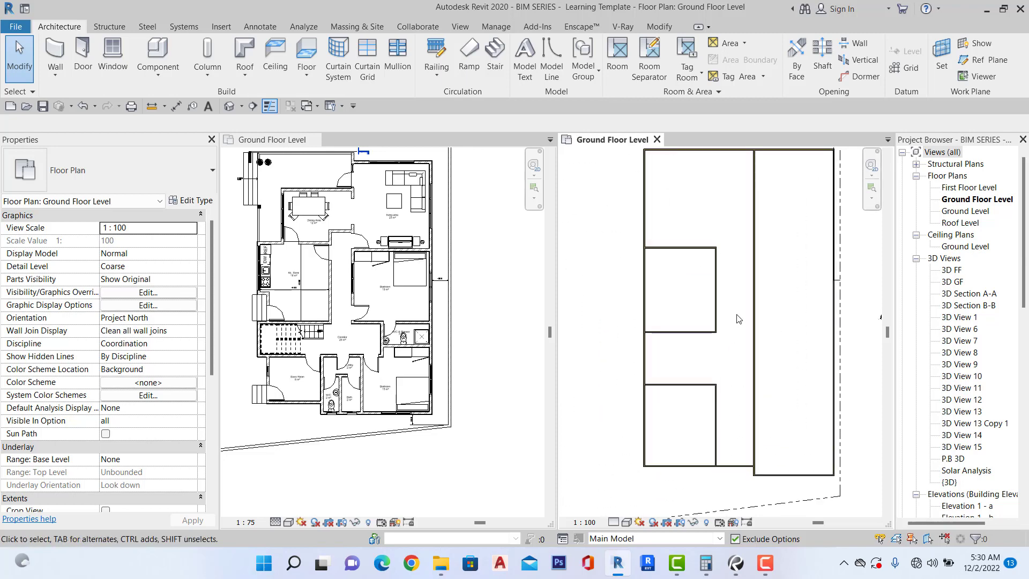
scroll(736, 325, down, 3)
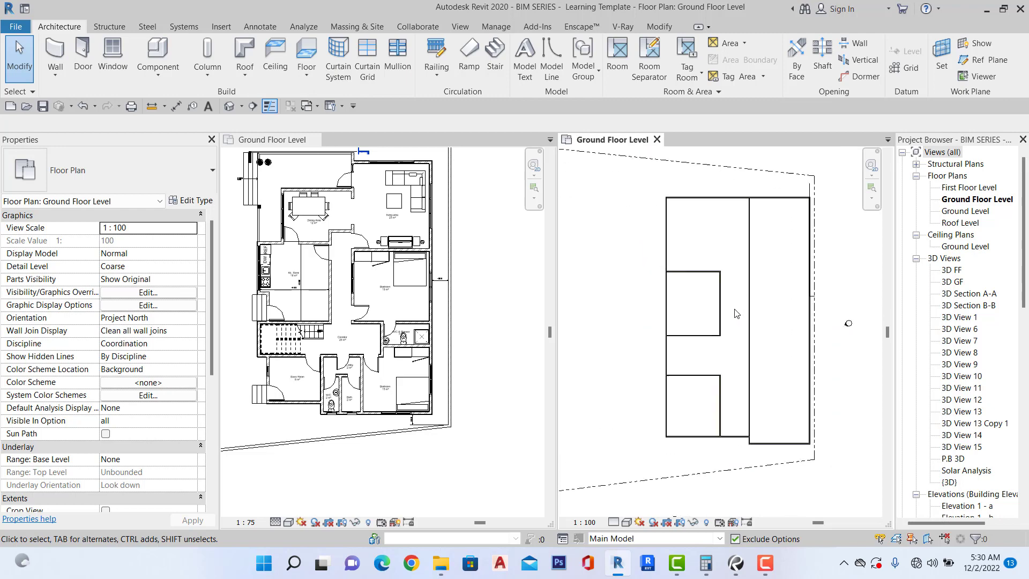
scroll(729, 306, up, 1)
scroll(721, 283, down, 1)
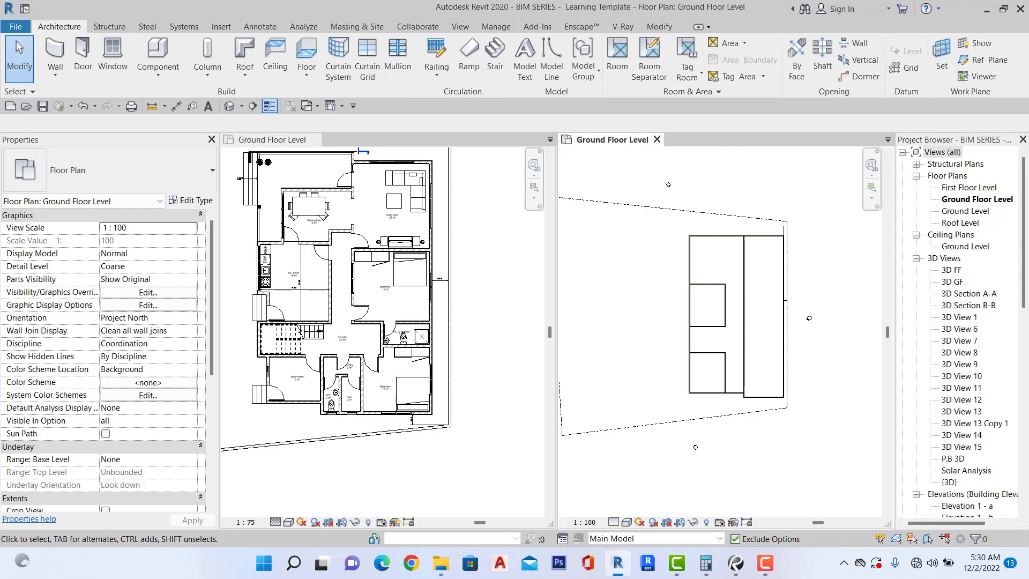
scroll(647, 225, down, 3)
scroll(676, 249, up, 2)
scroll(675, 250, down, 4)
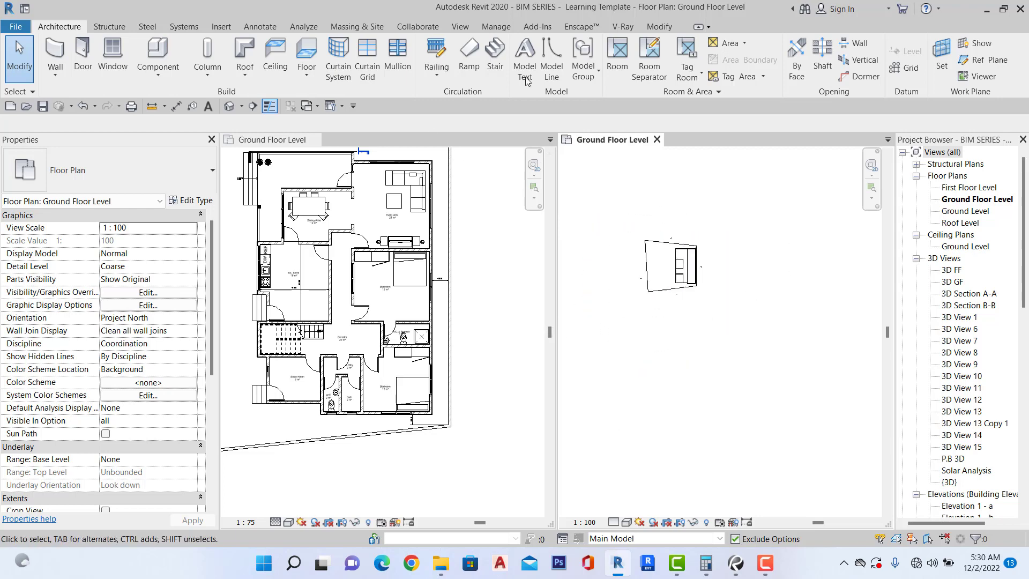
Draw a wall from the dividing wall westward, turning south about 10000 mm to the north wall of the western room.
click(56, 54)
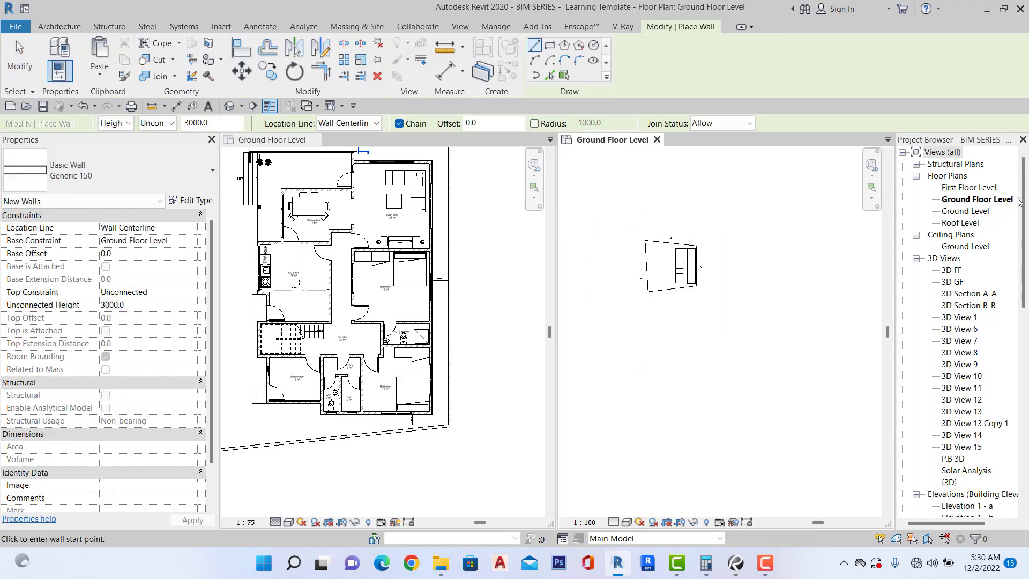
scroll(739, 275, up, 6)
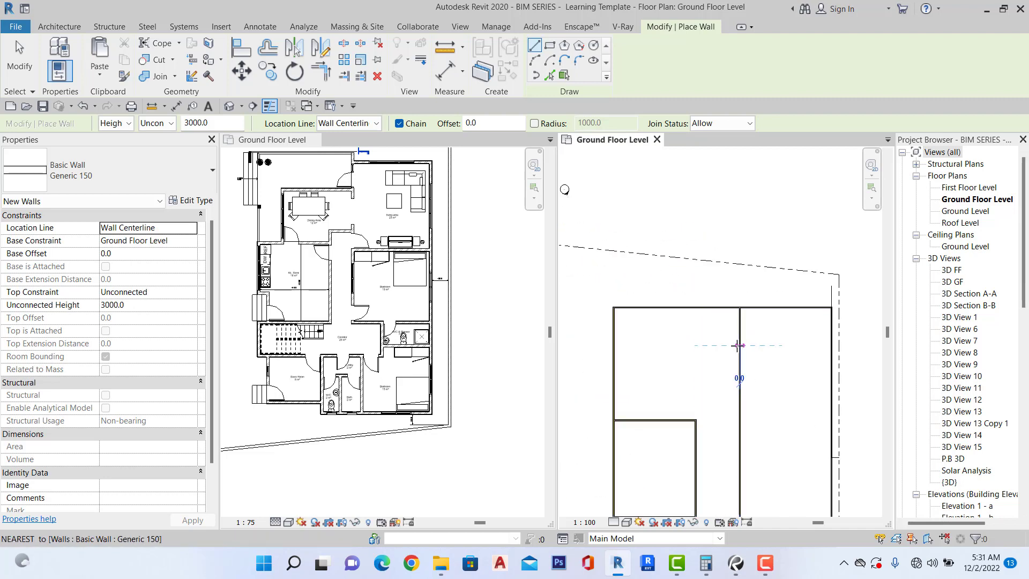
click(739, 345)
click(657, 354)
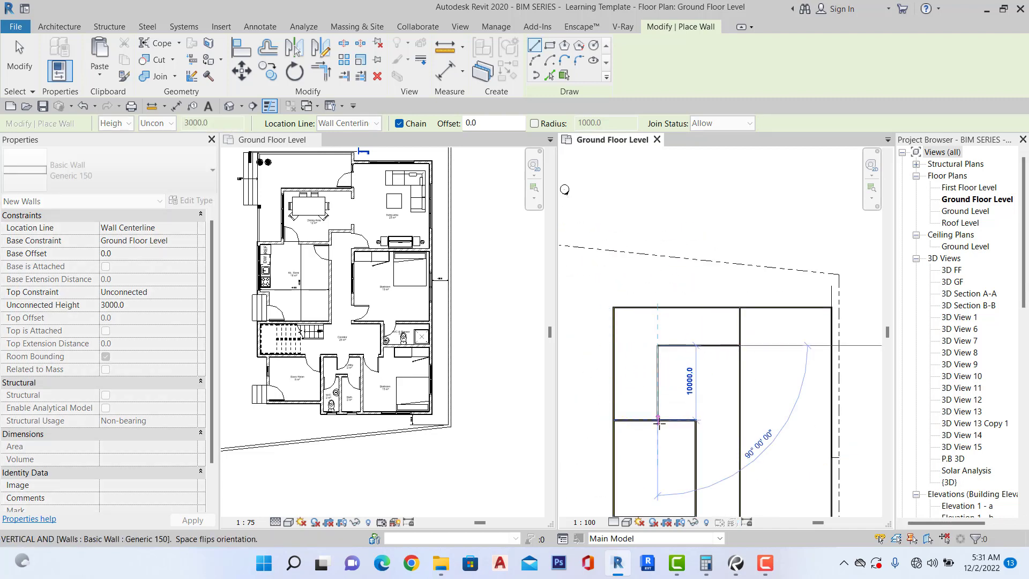
click(657, 420)
scroll(656, 410, down, 2)
key(Escape)
key(Escape)
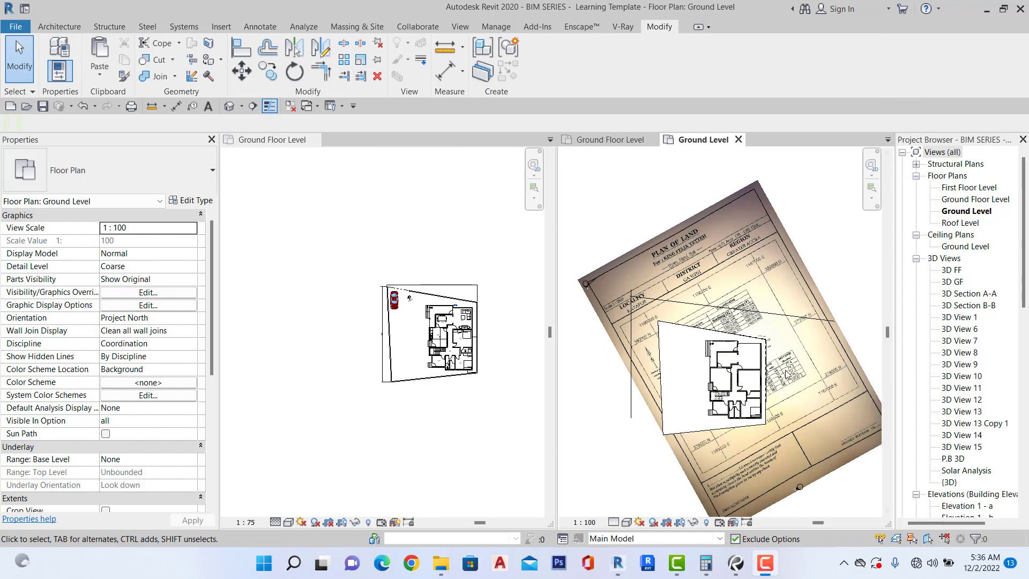
In the Ground Level plan, draw a Generic 150 wall closing the living area's north side, from the short entrance wall to the east wall.
scroll(740, 356, up, 8)
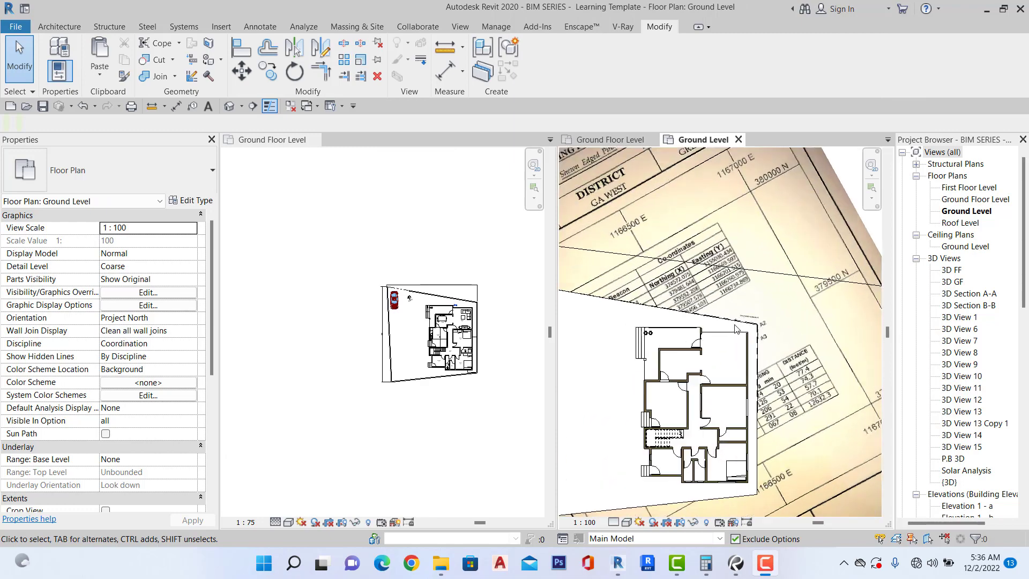
scroll(695, 360, up, 1)
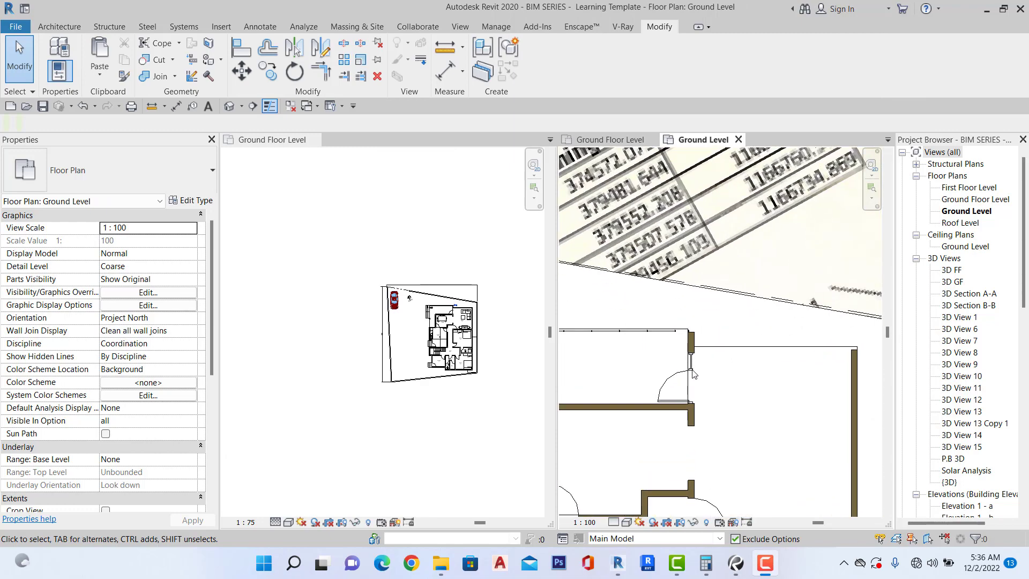
scroll(770, 353, down, 2)
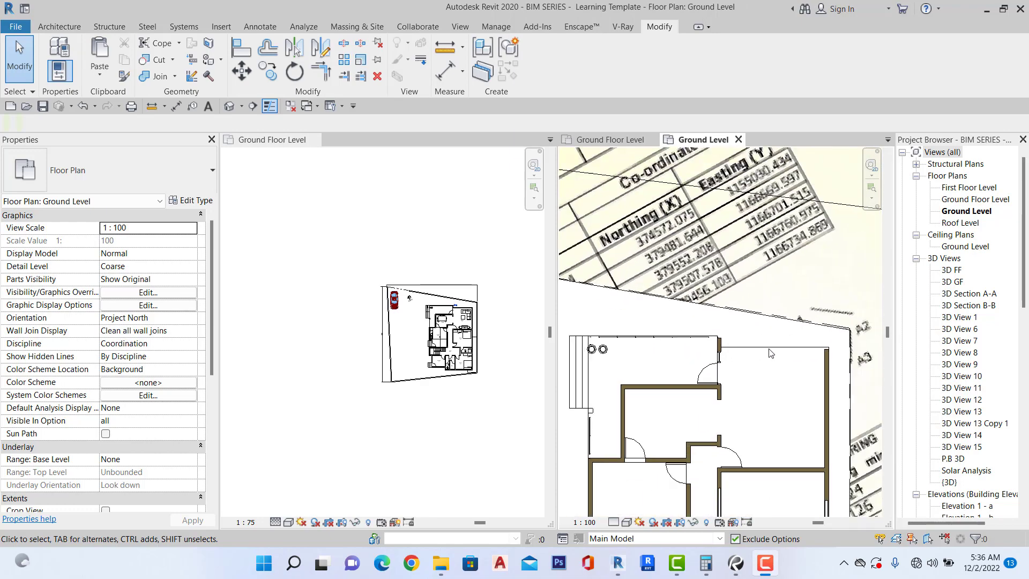
click(60, 27)
click(55, 53)
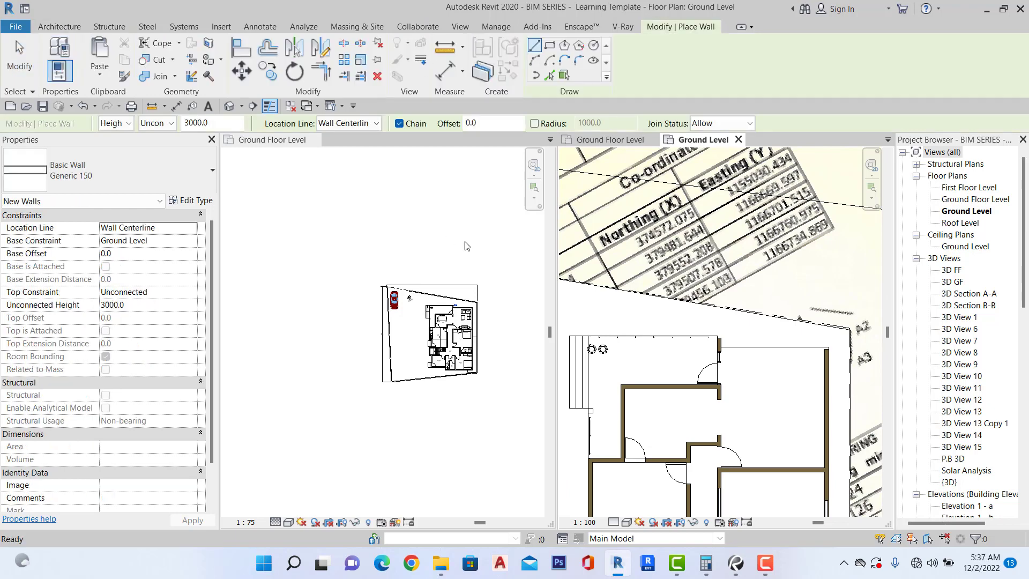
scroll(734, 296, up, 5)
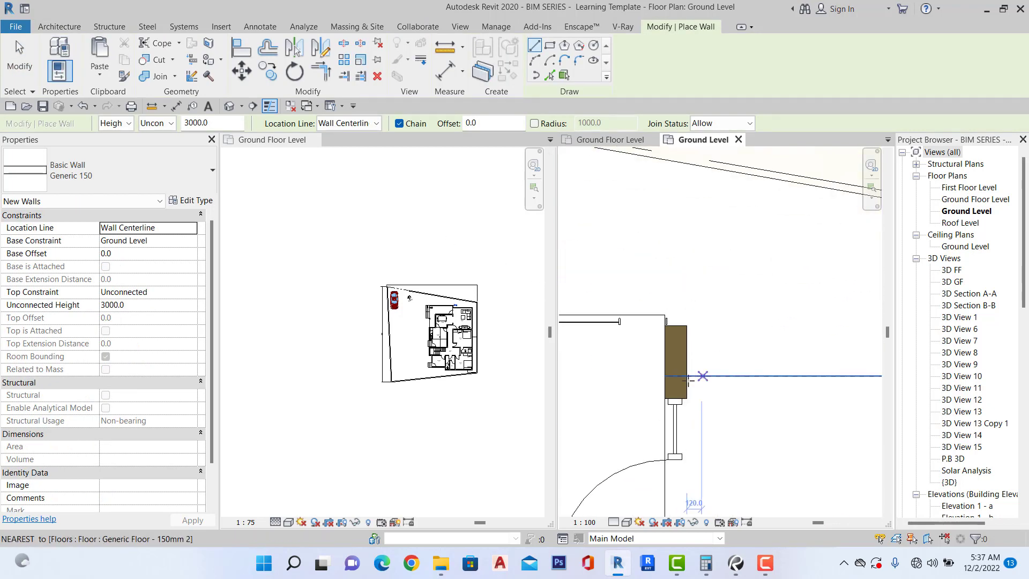
click(676, 387)
scroll(652, 383, down, 4)
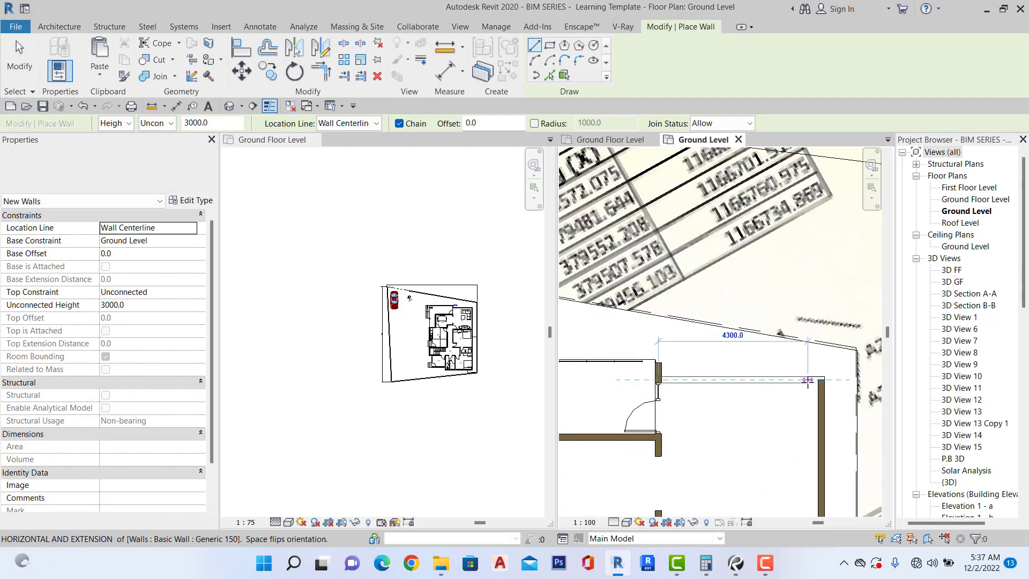
scroll(809, 380, up, 4)
click(853, 377)
scroll(804, 367, down, 4)
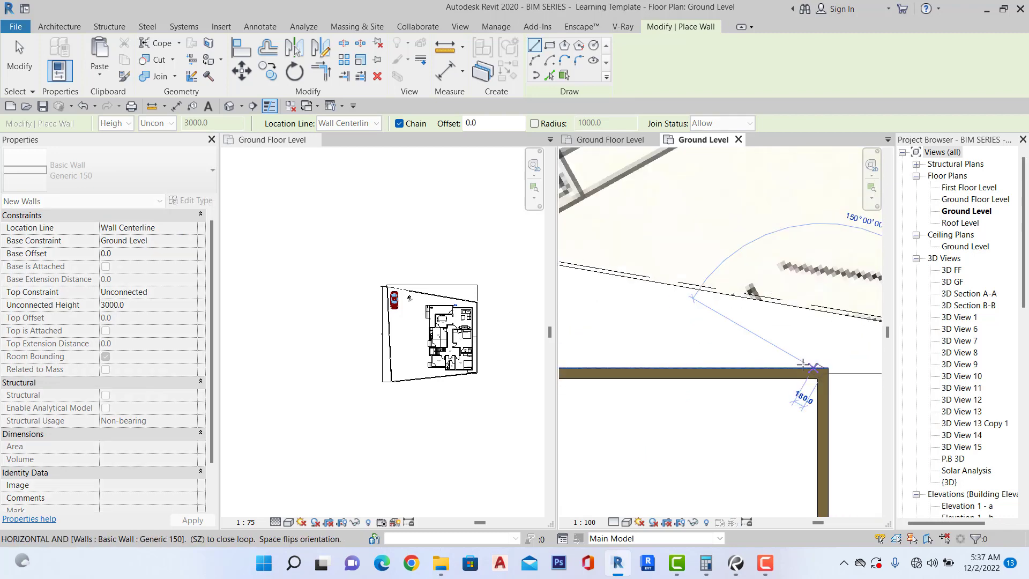
key(Escape)
key(Escape)
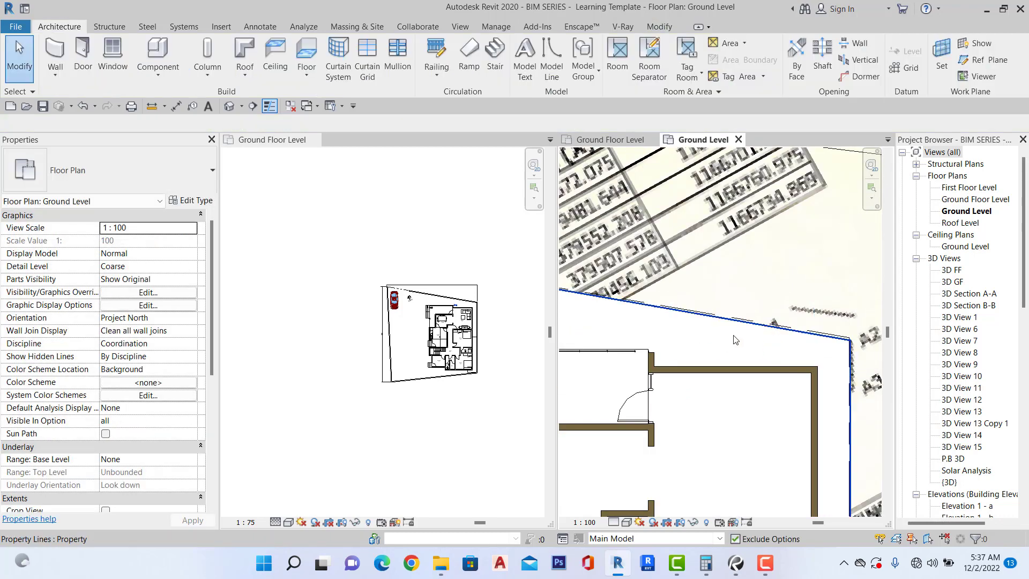
Open the default 3D view and inspect the house model on its site from a corner and from above.
scroll(804, 321, down, 5)
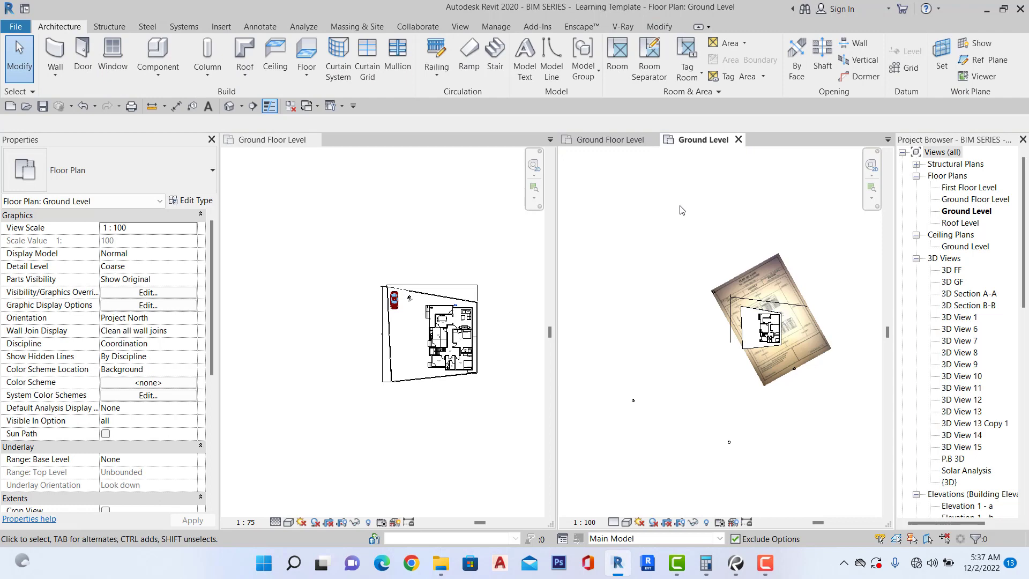
click(227, 109)
click(841, 203)
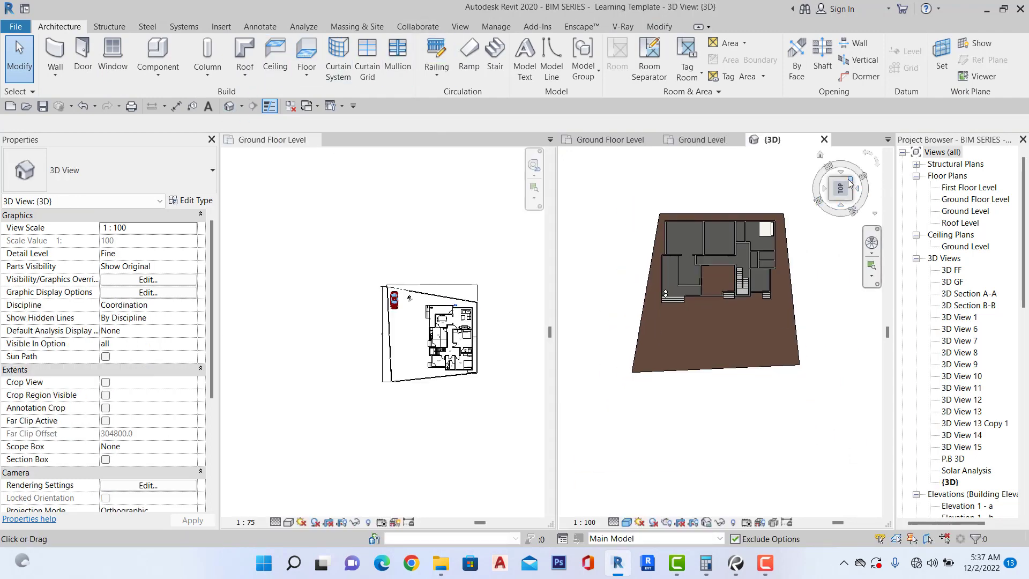
click(849, 184)
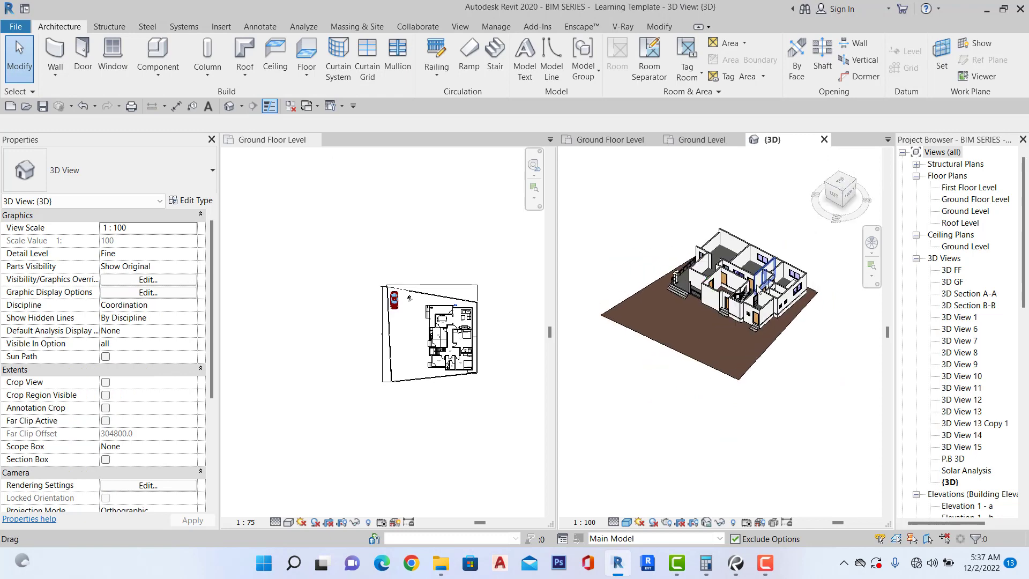
scroll(747, 298, up, 4)
scroll(761, 294, down, 2)
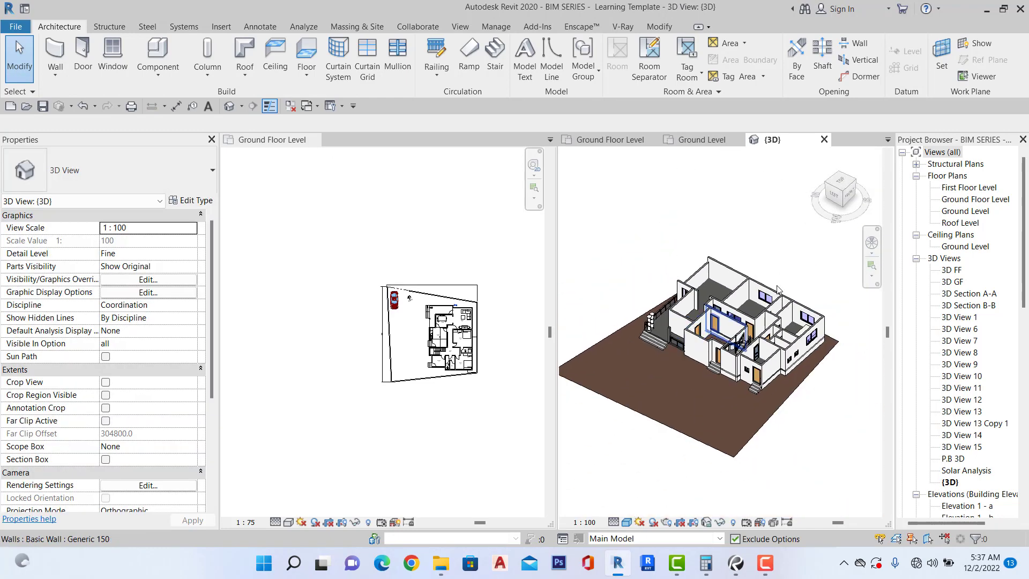
drag(844, 192, 837, 230)
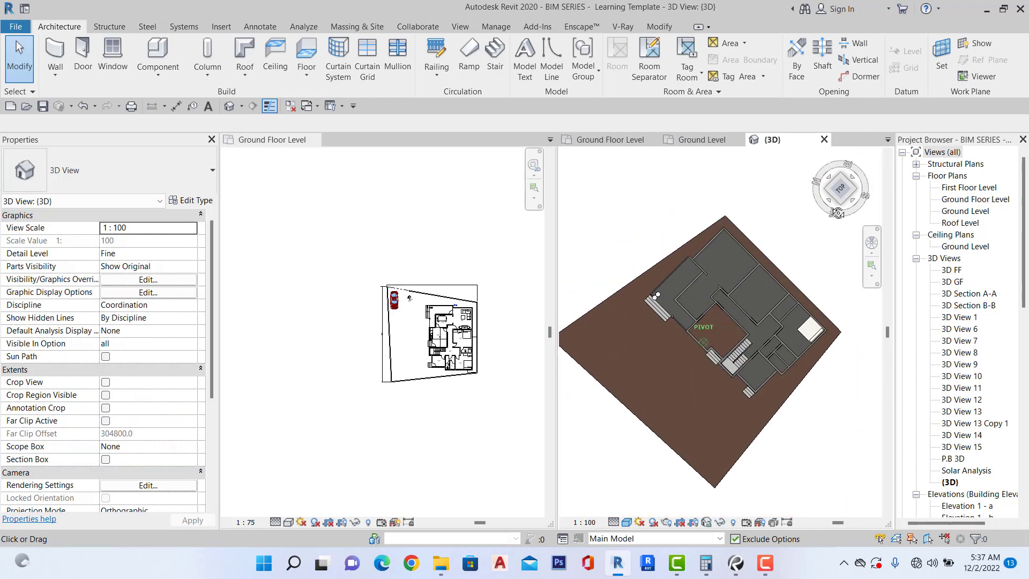
Open the Ground Floor Level plan and examine the boundary sketch of the house's Generic Floor - 150mm 2 floor.
double_click(959, 200)
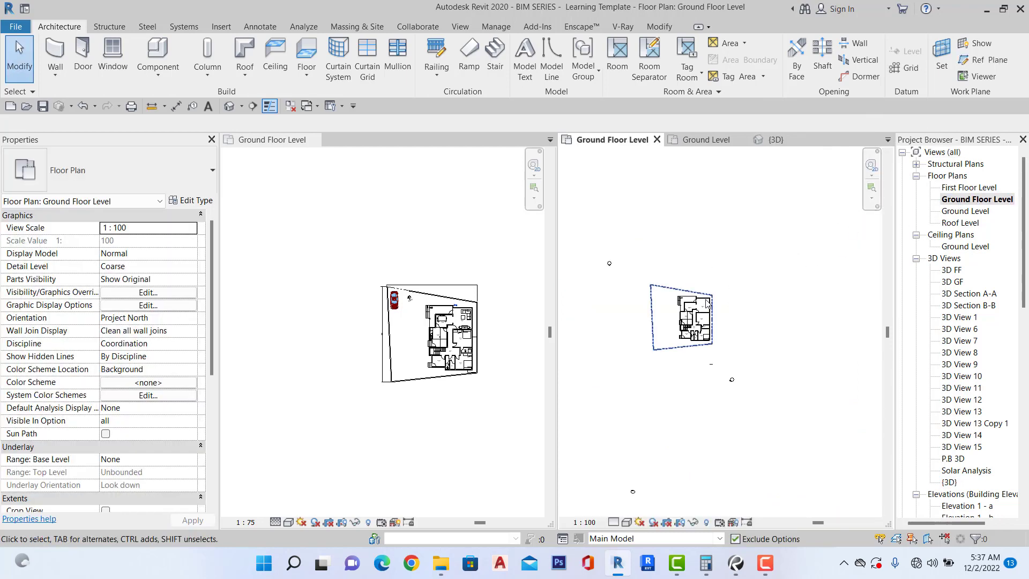
scroll(704, 302, up, 6)
click(711, 320)
scroll(683, 325, up, 2)
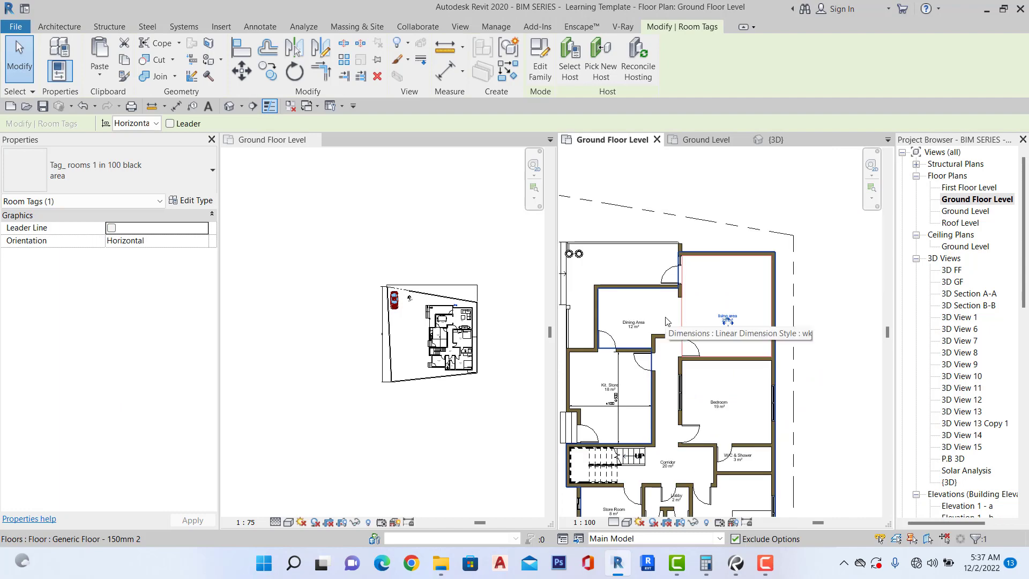
click(667, 321)
scroll(665, 316, down, 2)
scroll(663, 312, up, 3)
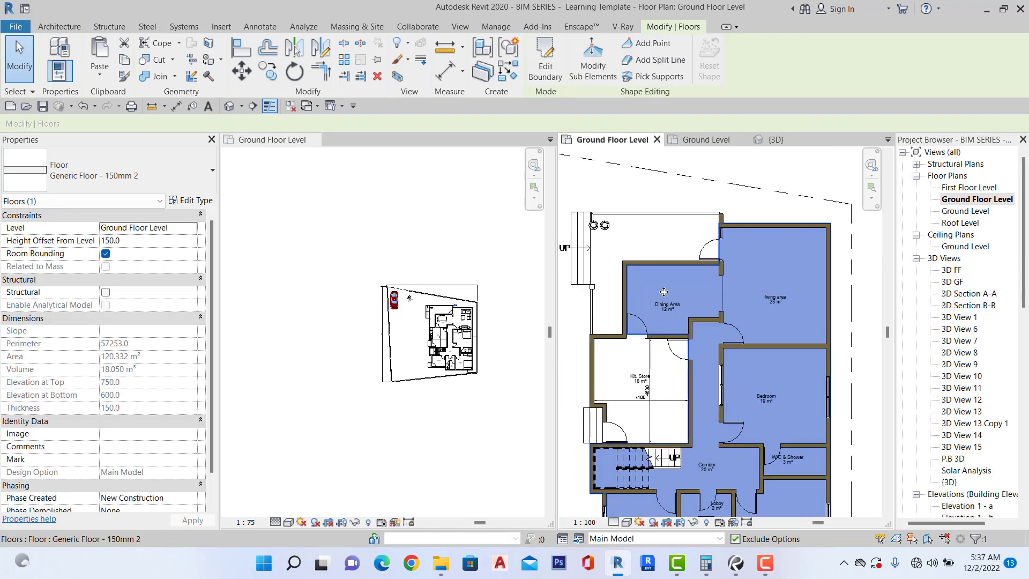
double_click(663, 292)
middle_drag(664, 292, 673, 220)
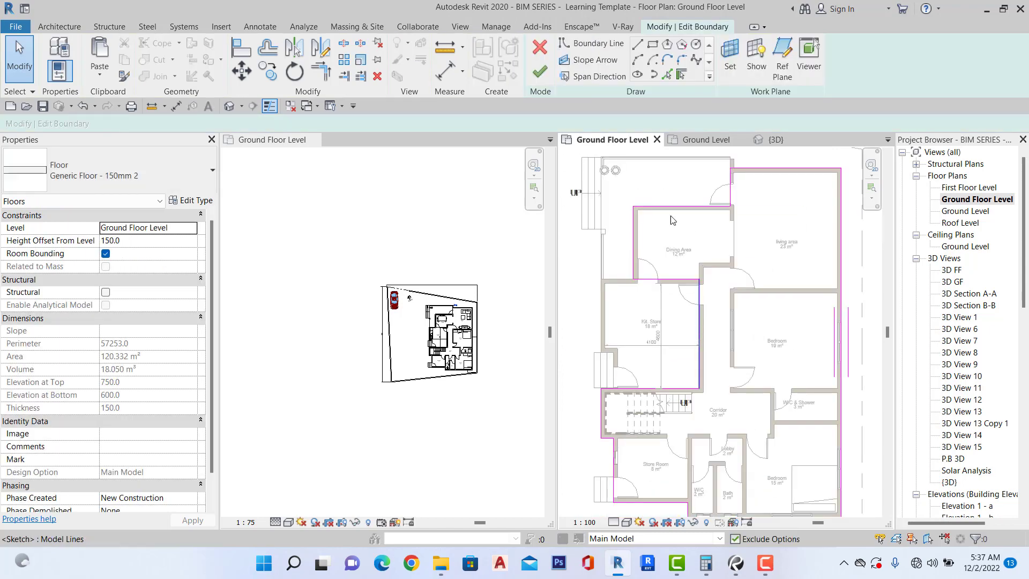
click(544, 73)
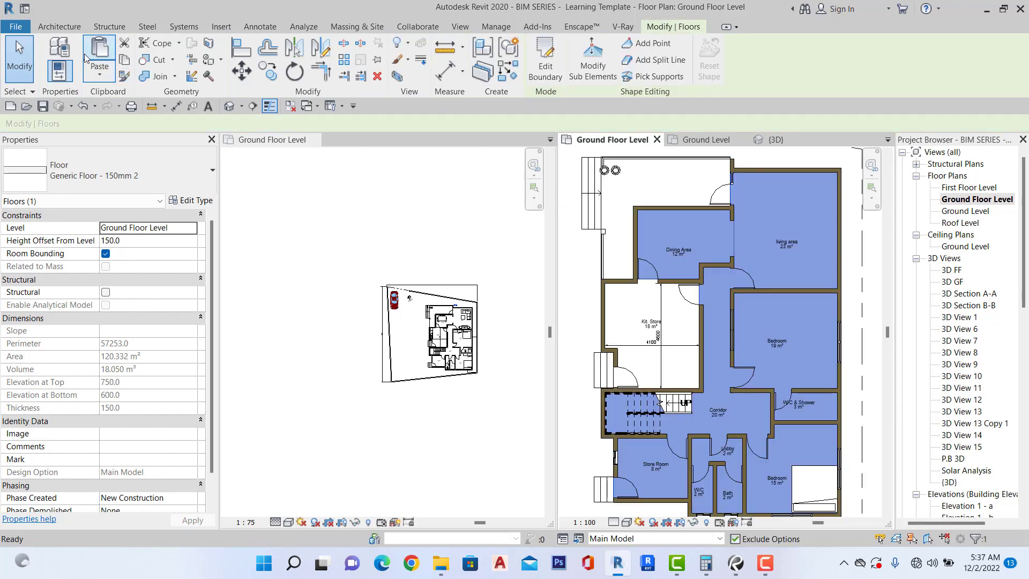
Start a Generic Floor - 150mm 2 floor and pick boundary lines along the Kit. Store's north, east and south inner wall faces.
click(67, 32)
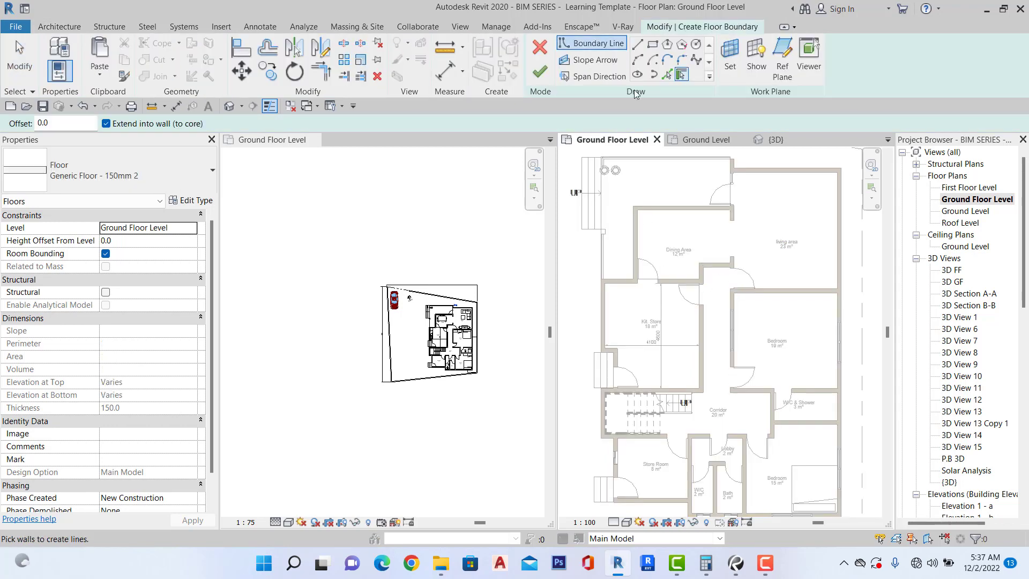
click(666, 75)
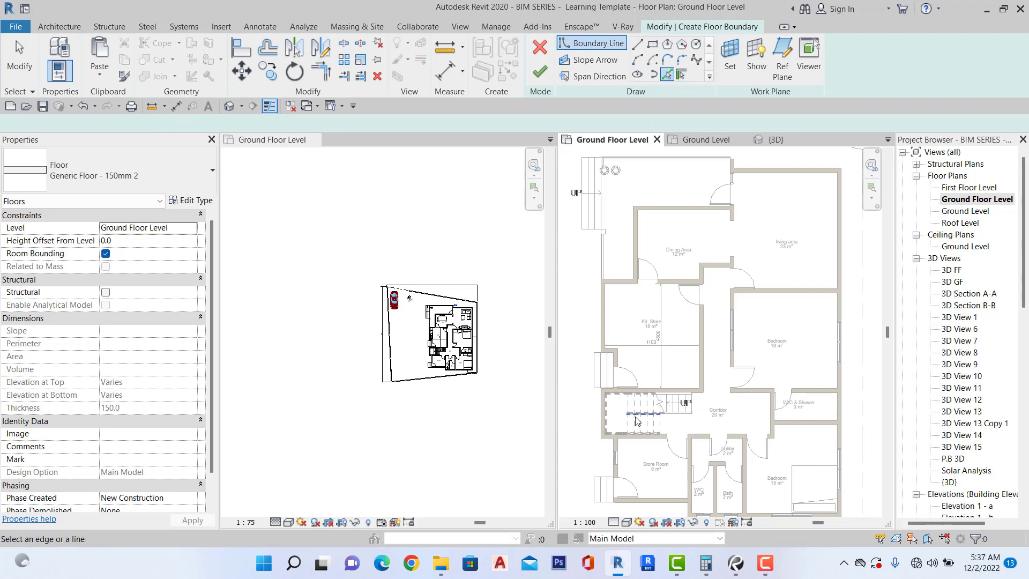
scroll(624, 284, up, 3)
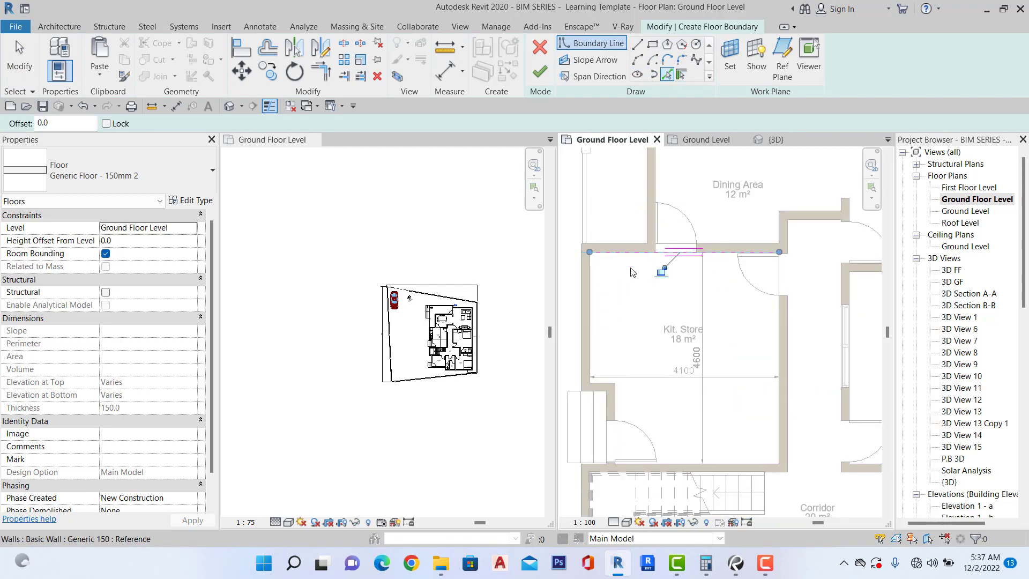
click(773, 358)
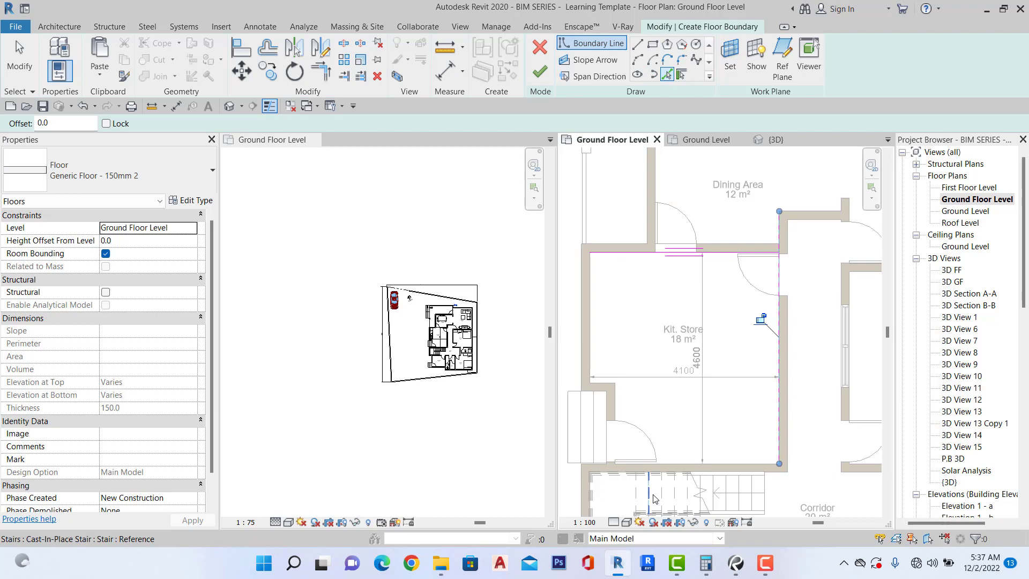
scroll(659, 467, up, 4)
click(667, 465)
scroll(667, 466, down, 4)
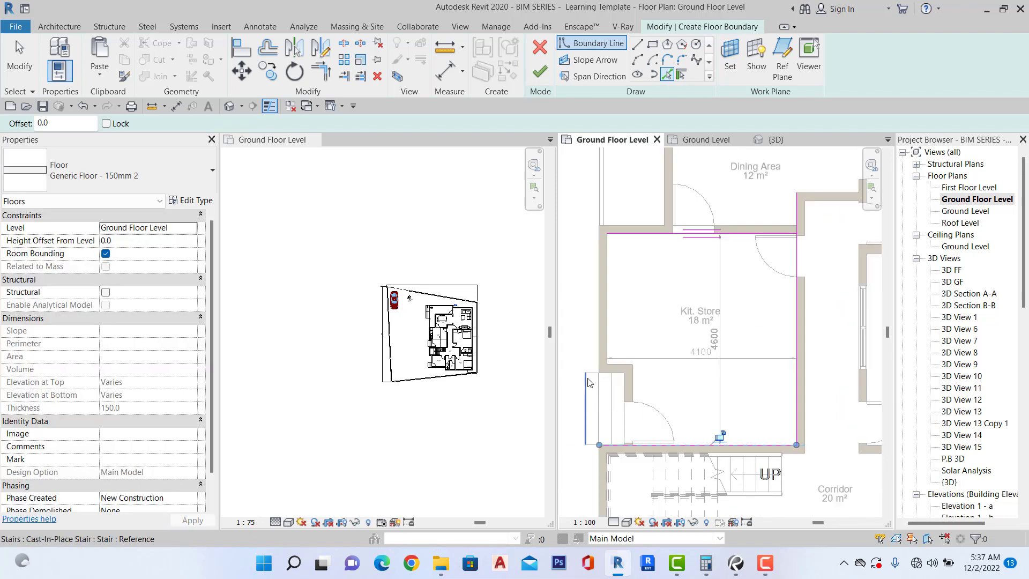
Pick the remaining Kit. Store floor boundary lines along the entrance recess and the west inner wall face.
scroll(659, 377, up, 2)
click(673, 384)
scroll(647, 356, up, 3)
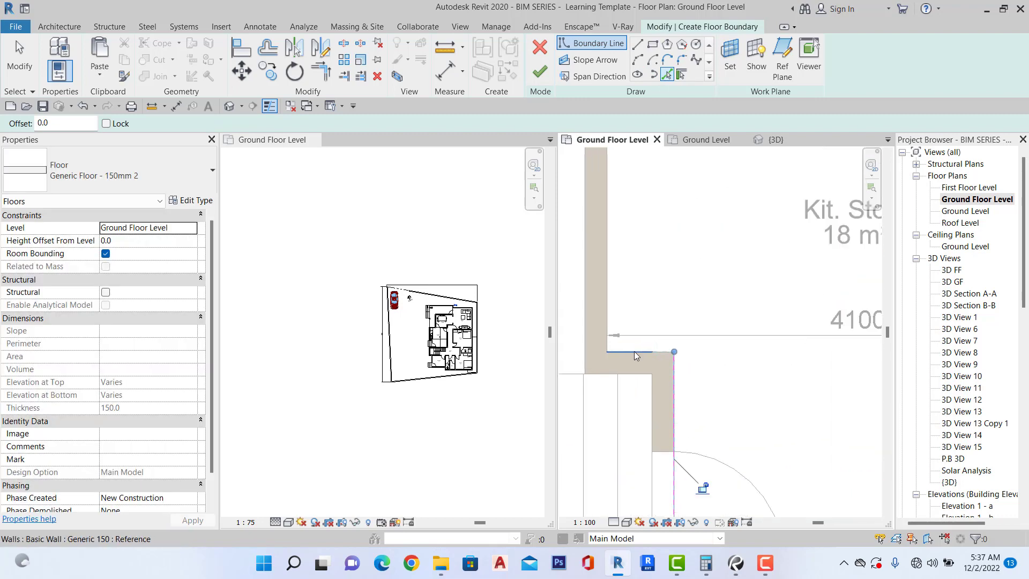
click(634, 351)
scroll(660, 404, down, 4)
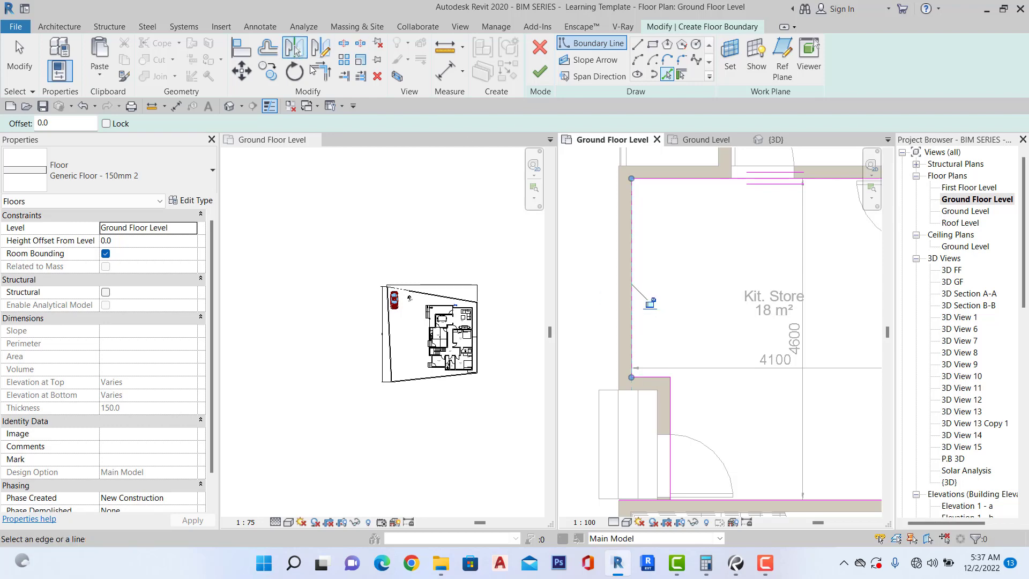
Trim the floor boundary lines into corners where the entrance recess meets the Kit. Store's west and south edges.
click(328, 75)
scroll(670, 378, up, 4)
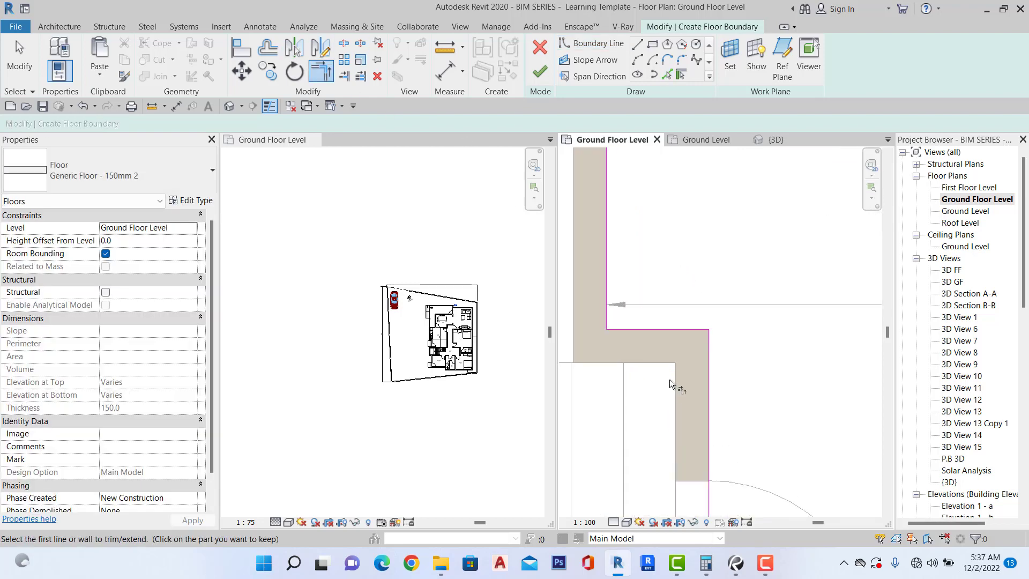
click(646, 322)
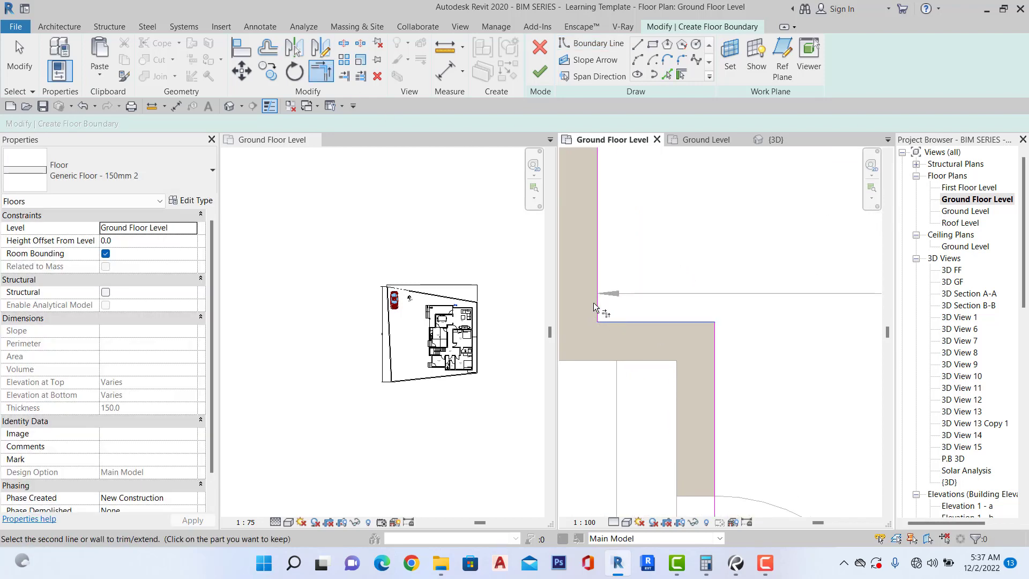
click(597, 284)
scroll(664, 320, down, 4)
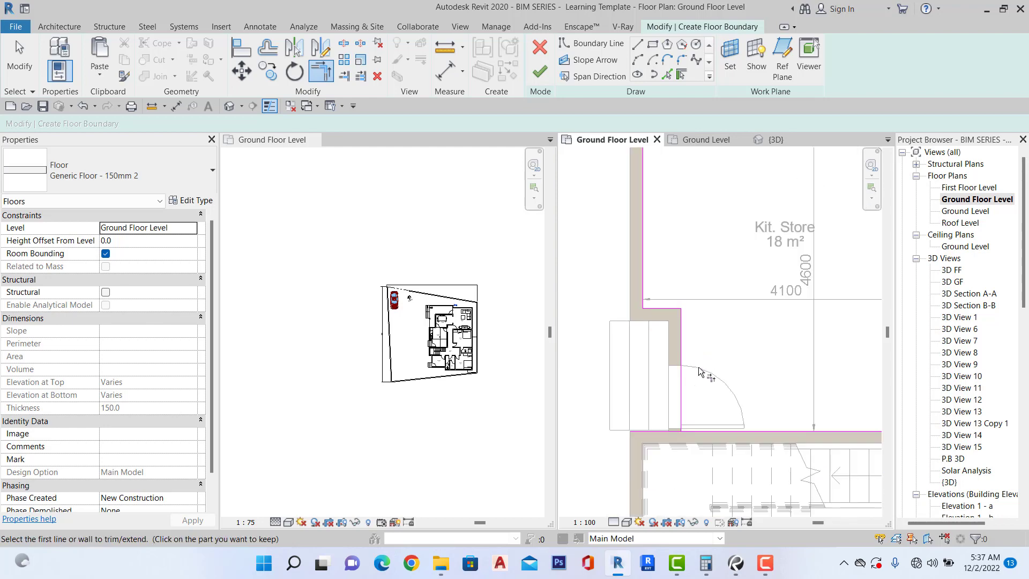
scroll(691, 430, up, 2)
click(701, 433)
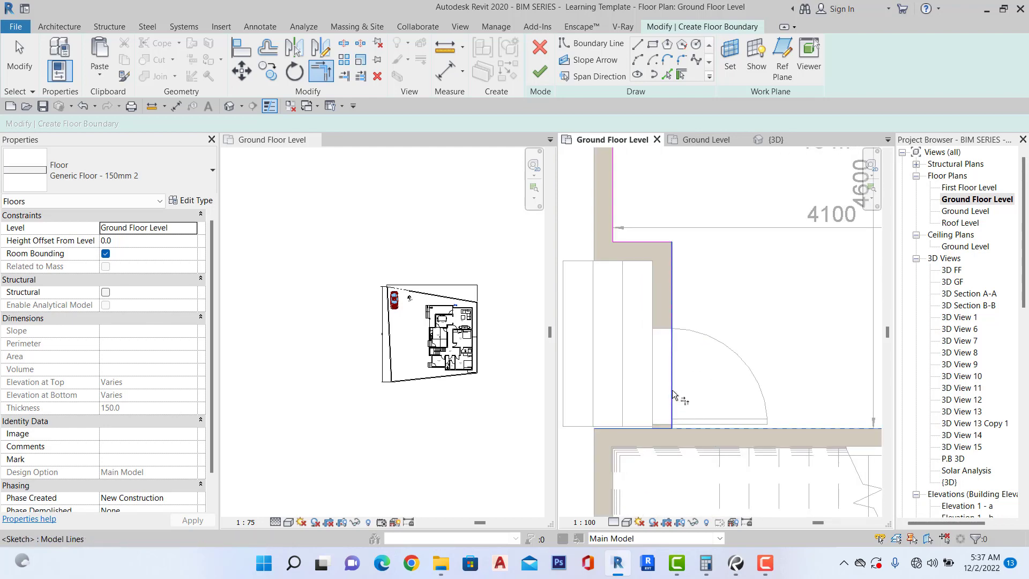
click(672, 391)
scroll(674, 466, down, 6)
scroll(766, 346, up, 3)
scroll(766, 347, down, 1)
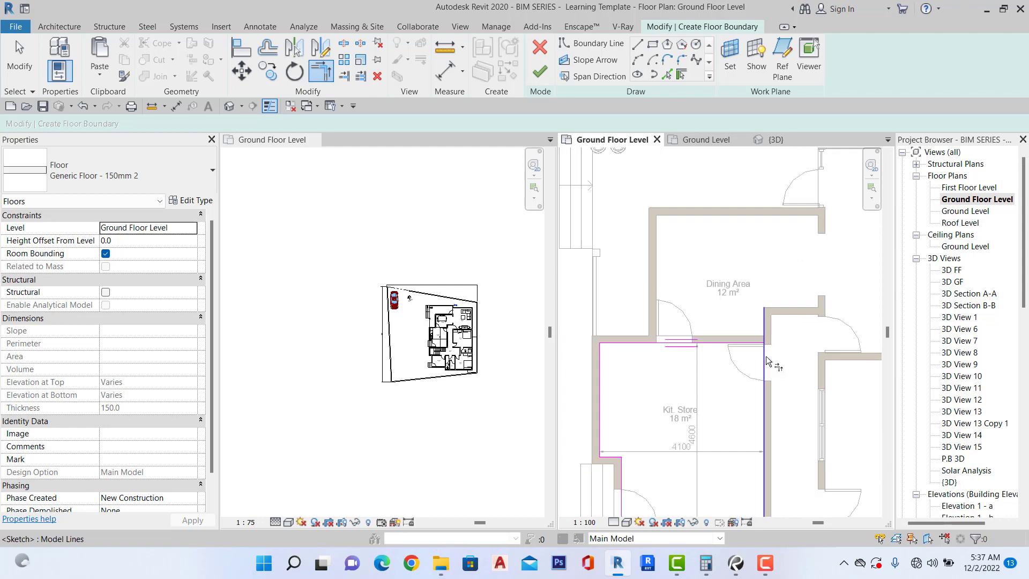
scroll(766, 361, down, 4)
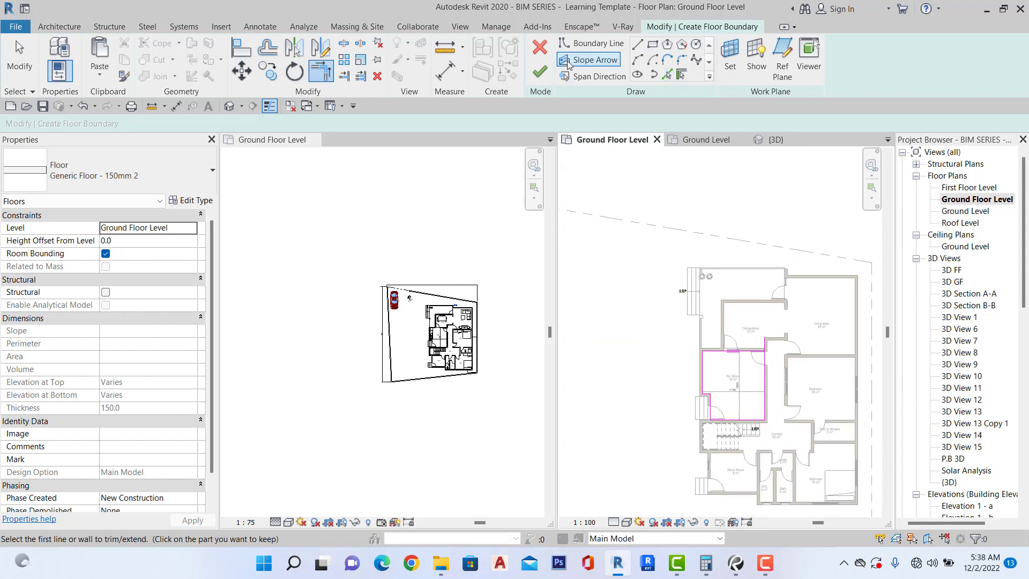
Trim the crossing boundary lines at the Kit. Store's northeast corner and finish the floor sketch.
click(540, 71)
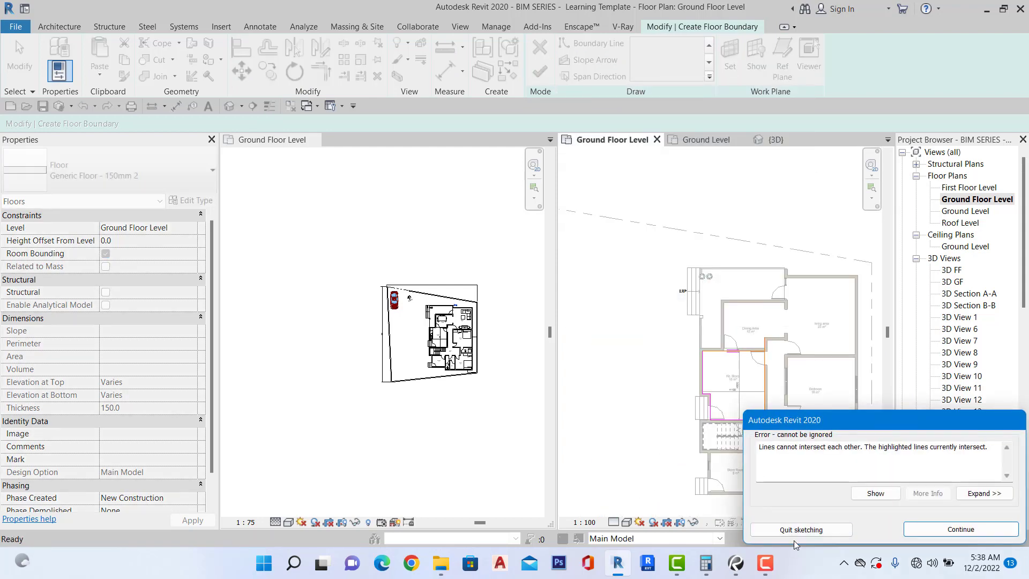
click(911, 529)
scroll(797, 417, up, 3)
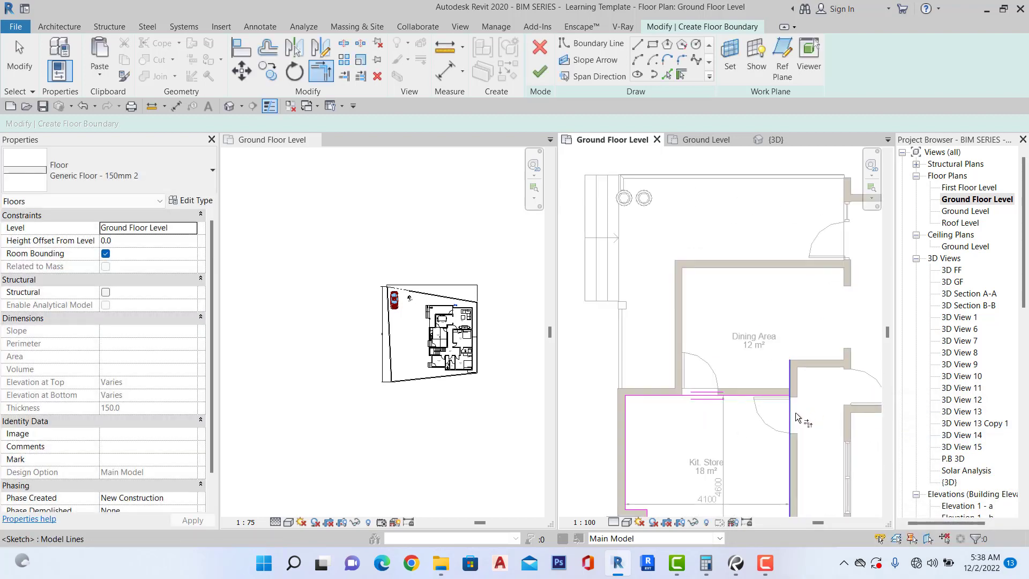
click(779, 411)
click(766, 396)
scroll(757, 389, down, 3)
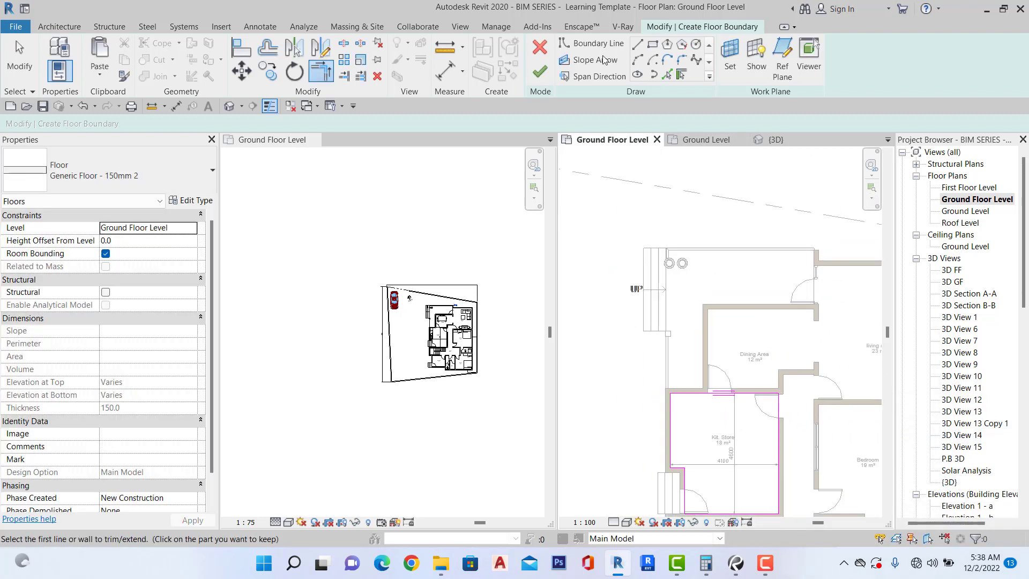
click(545, 73)
scroll(636, 323, up, 5)
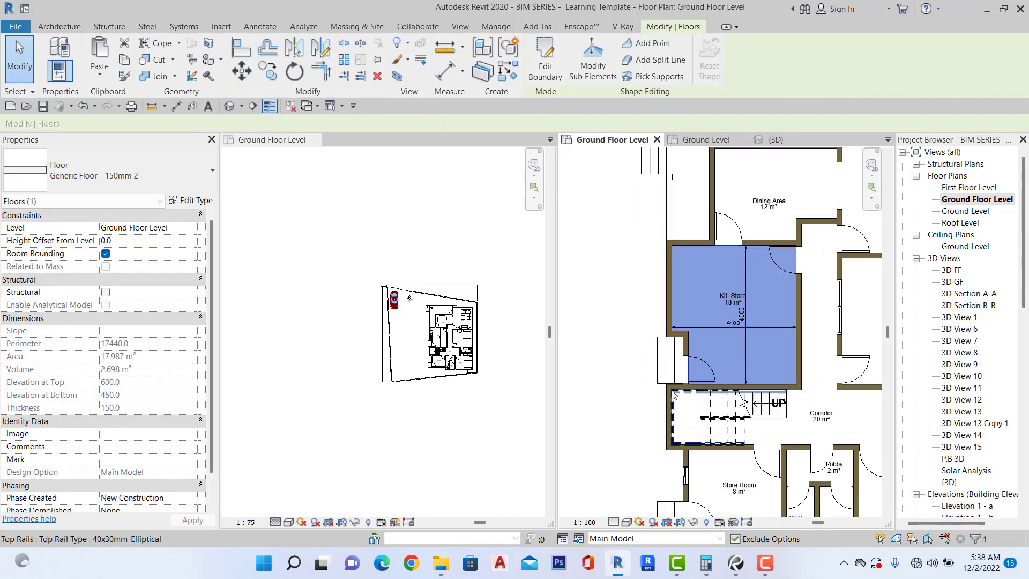
scroll(636, 324, down, 5)
key(Escape)
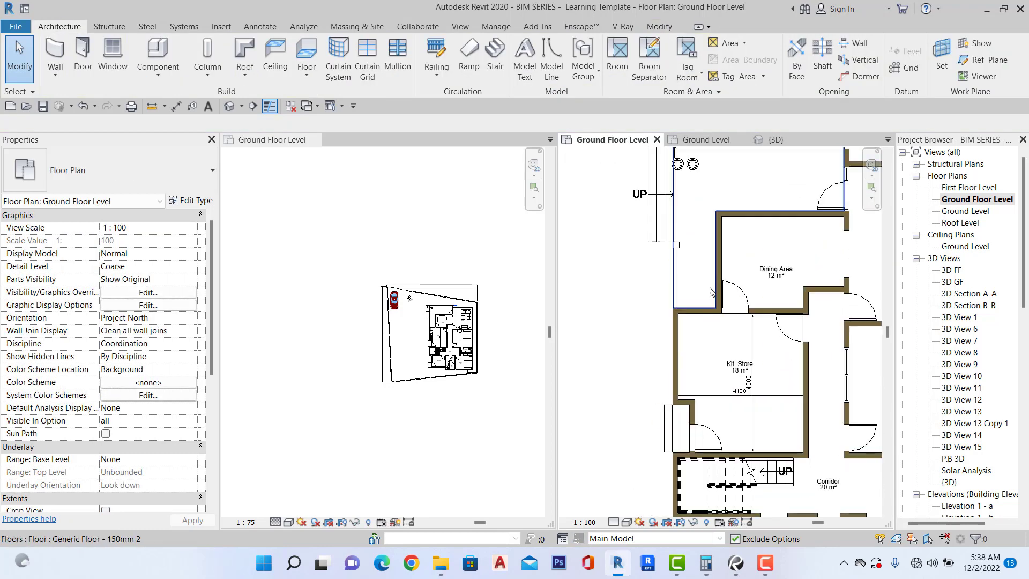
Rename the Kit. Store room as Kit through its room tag.
scroll(773, 324, up, 4)
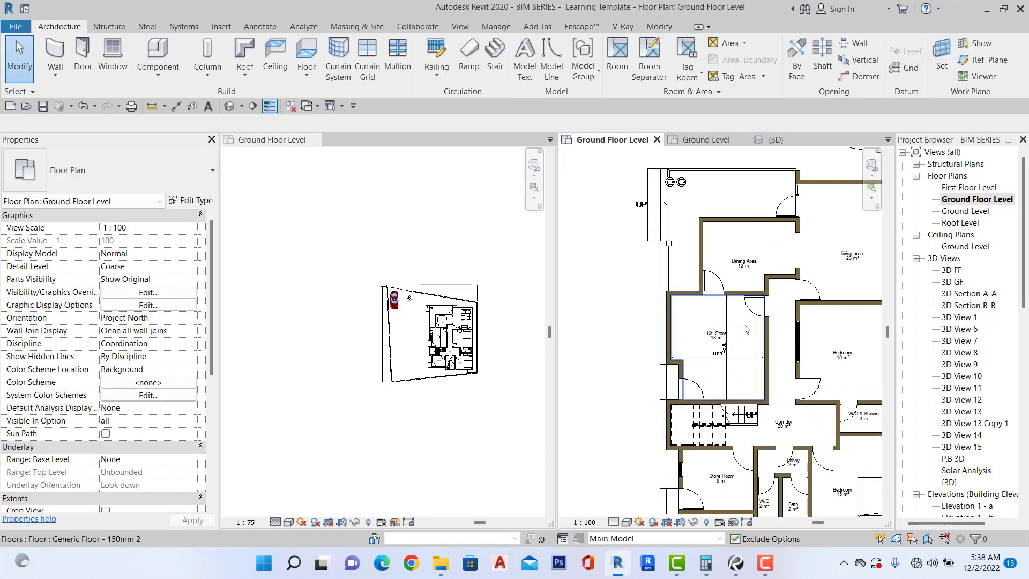
scroll(748, 317, down, 3)
scroll(748, 317, up, 3)
scroll(739, 322, down, 3)
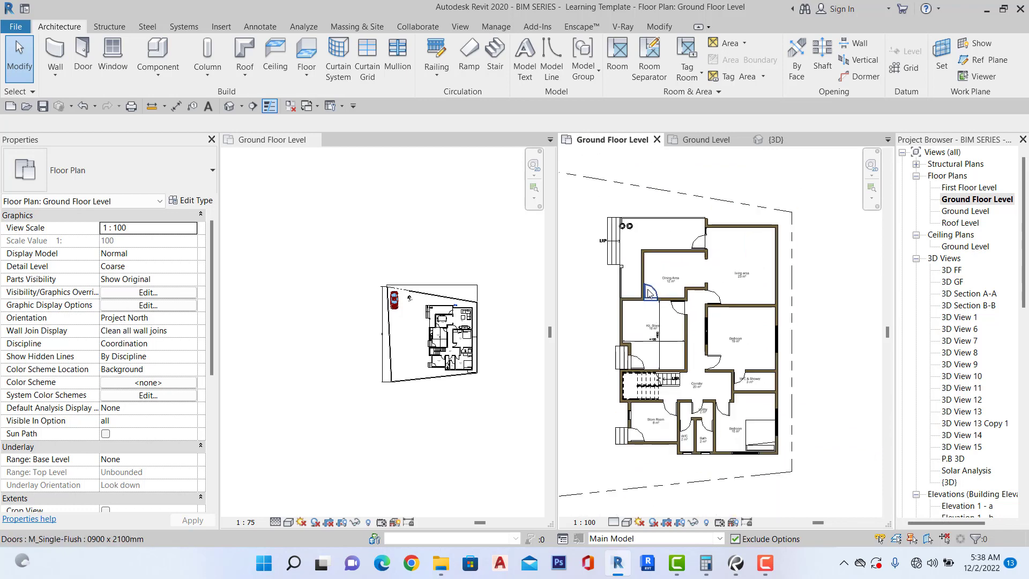
scroll(662, 389, up, 6)
click(662, 388)
click(668, 388)
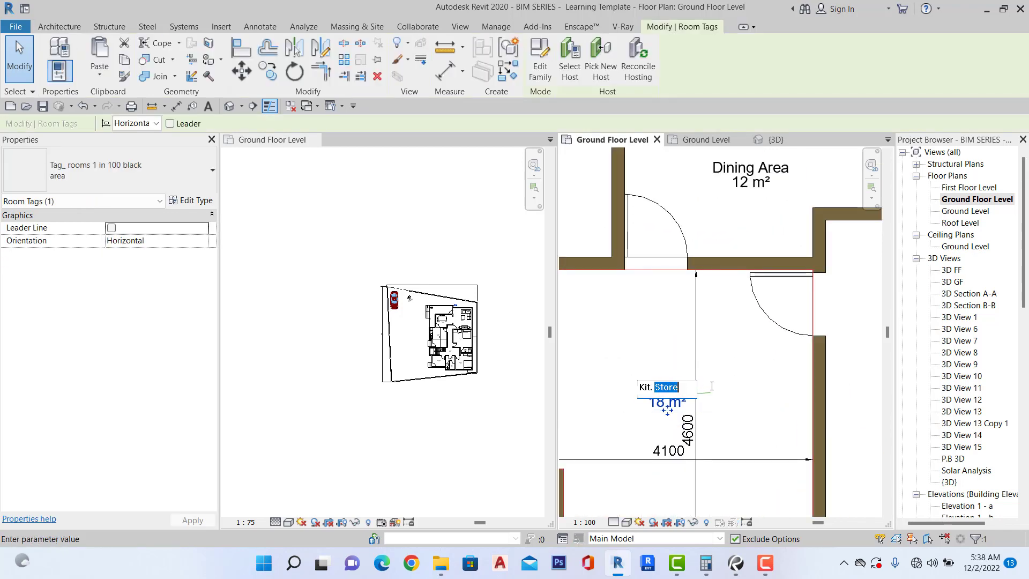
scroll(739, 351, down, 4)
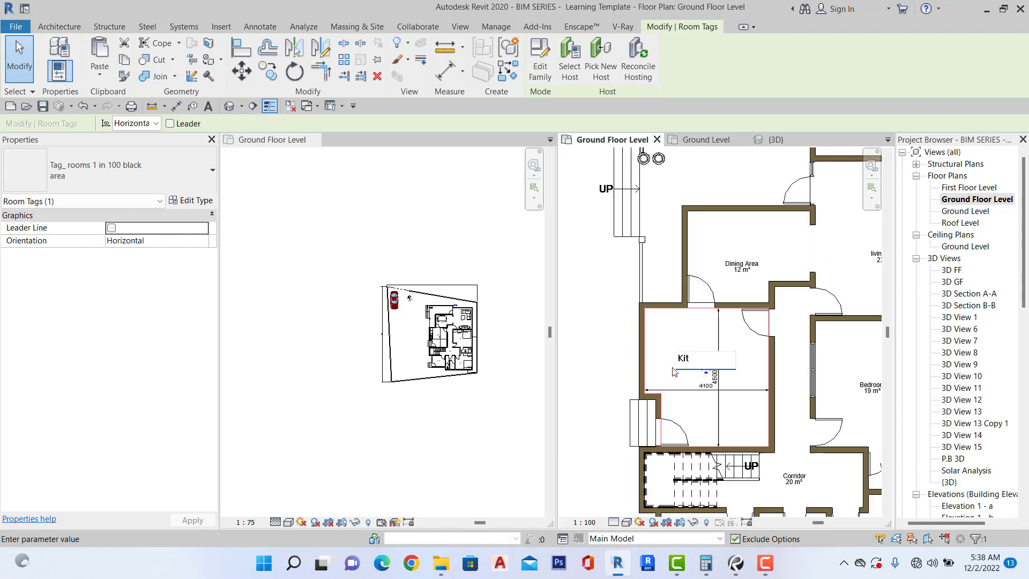
click(615, 377)
scroll(668, 325, down, 3)
scroll(651, 375, up, 5)
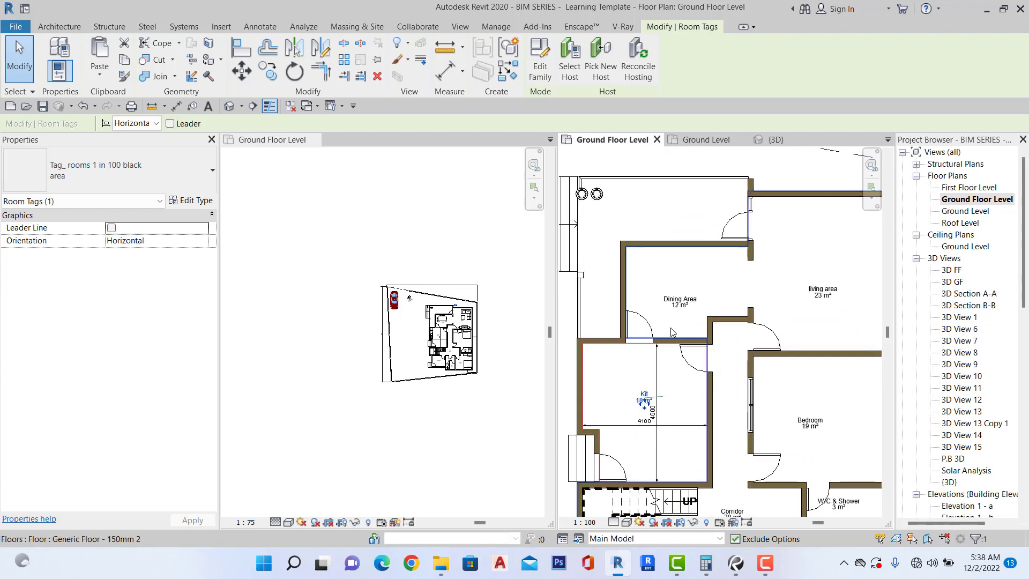
scroll(662, 277, down, 2)
middle_drag(820, 283, 742, 283)
scroll(742, 283, down, 2)
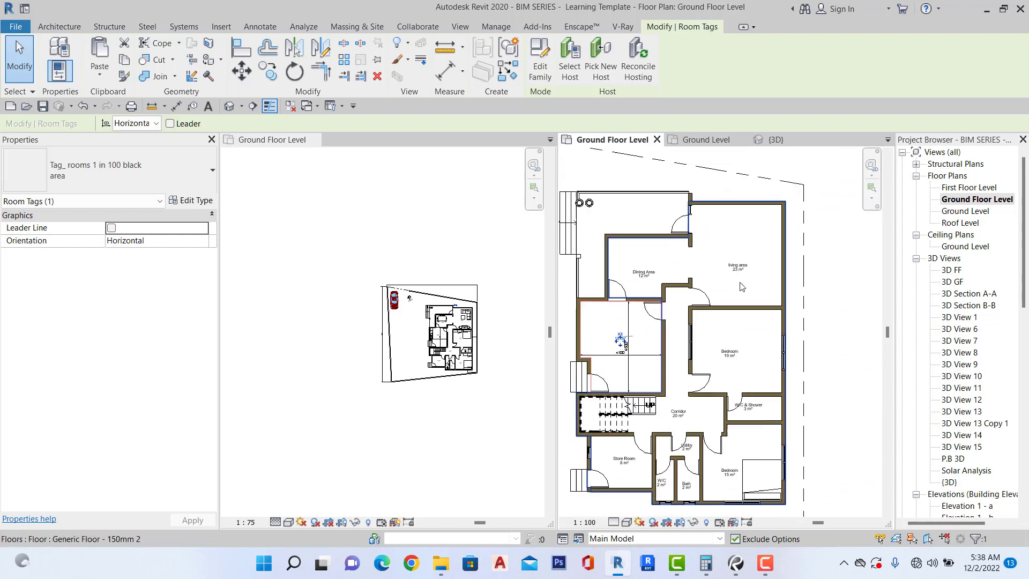
scroll(742, 281, up, 3)
scroll(743, 254, down, 3)
scroll(737, 290, up, 3)
scroll(738, 301, down, 4)
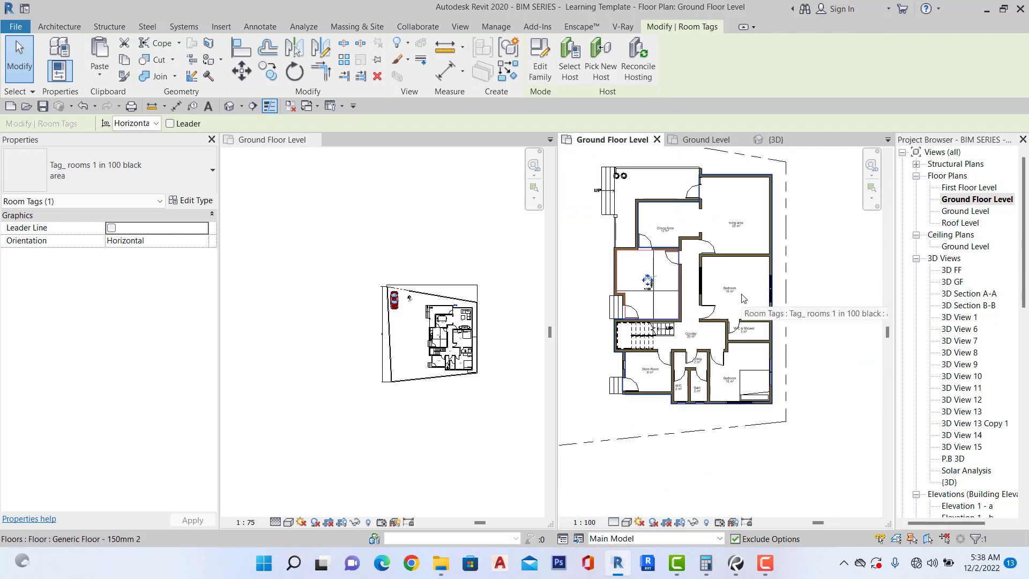
Open the cut pattern override for Walls in the Ground Floor Level plan's visibility and graphics settings.
click(779, 309)
scroll(779, 313, down, 2)
scroll(700, 250, up, 1)
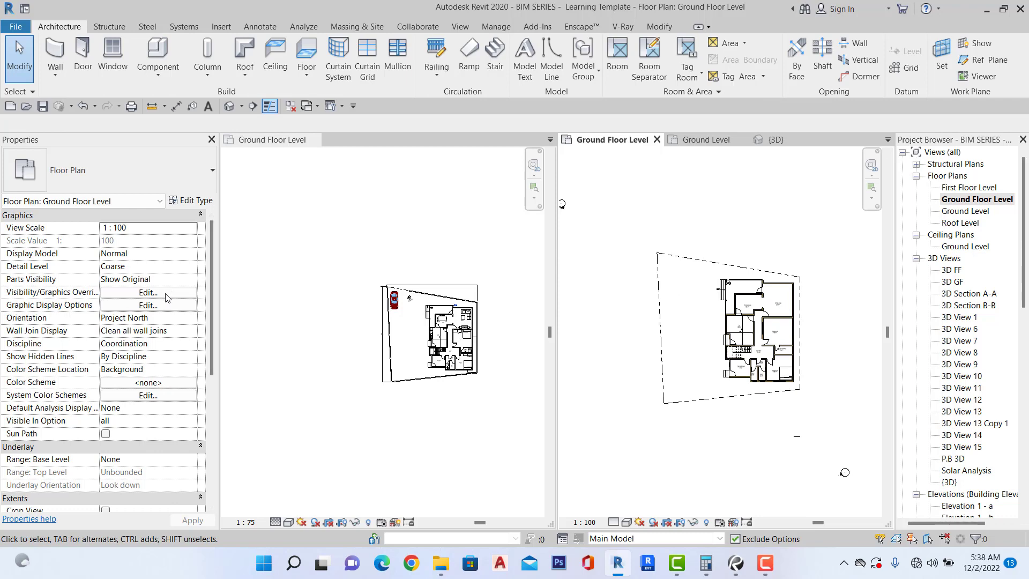
click(149, 293)
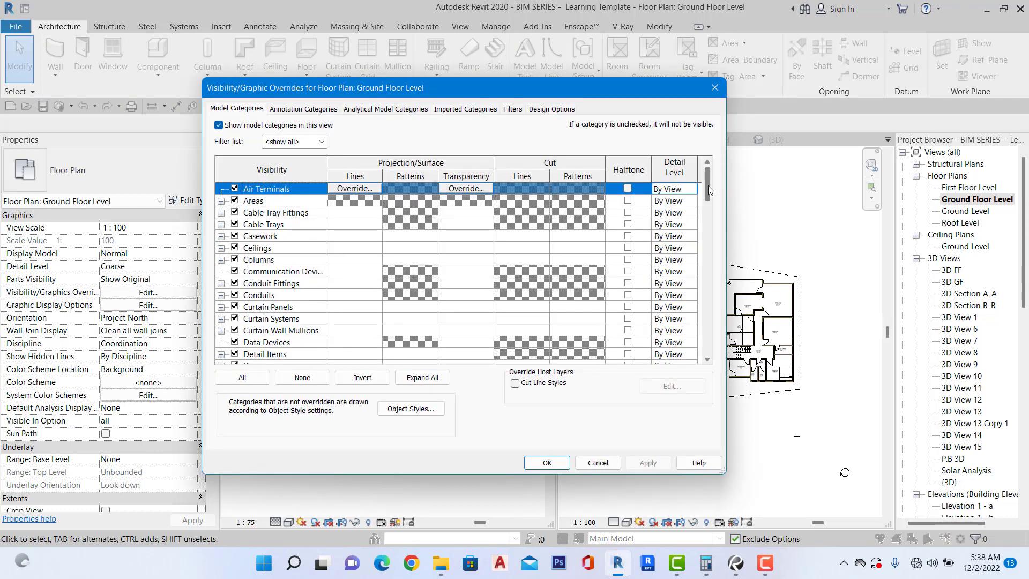
drag(708, 185, 695, 354)
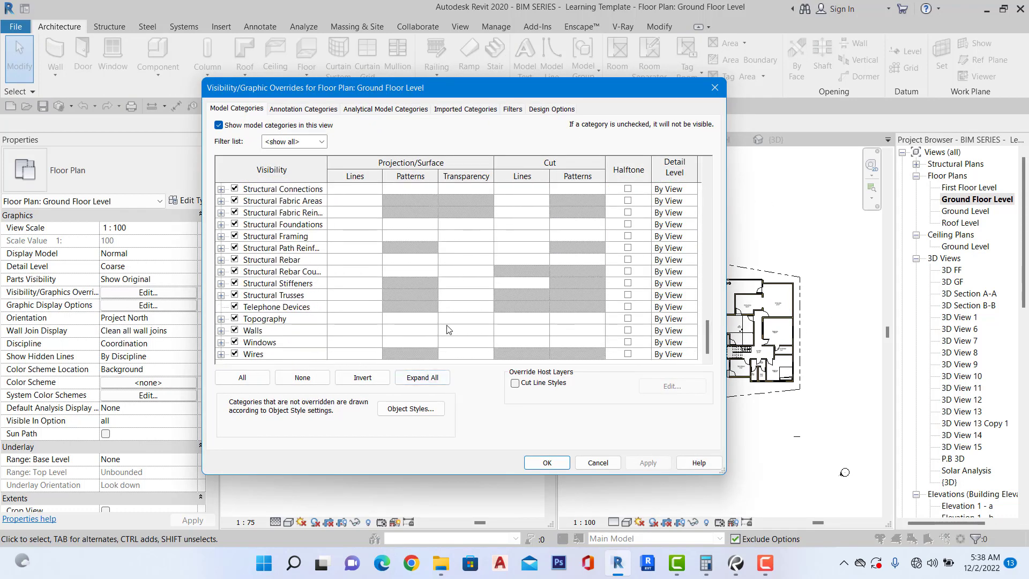
click(564, 331)
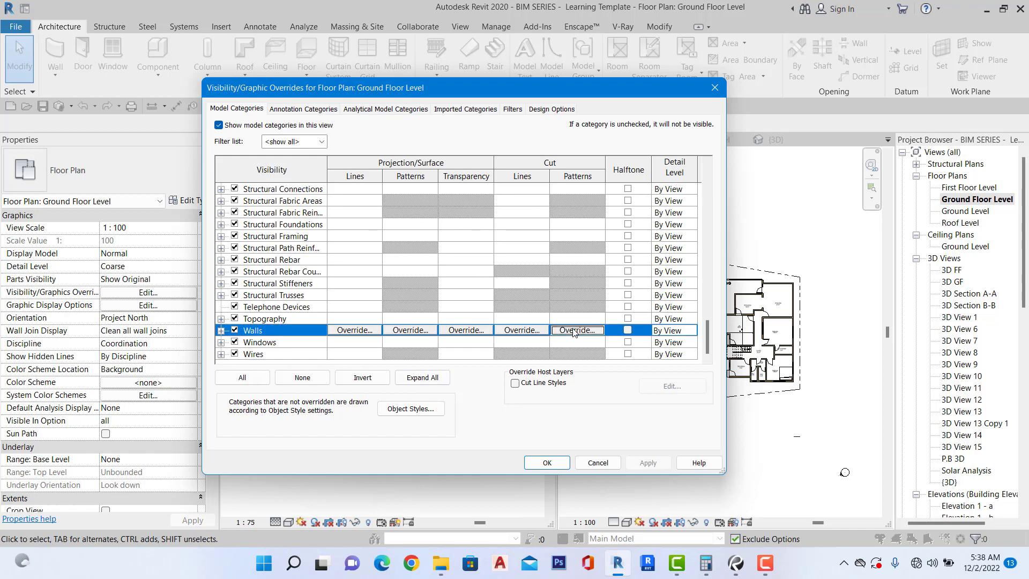
click(574, 330)
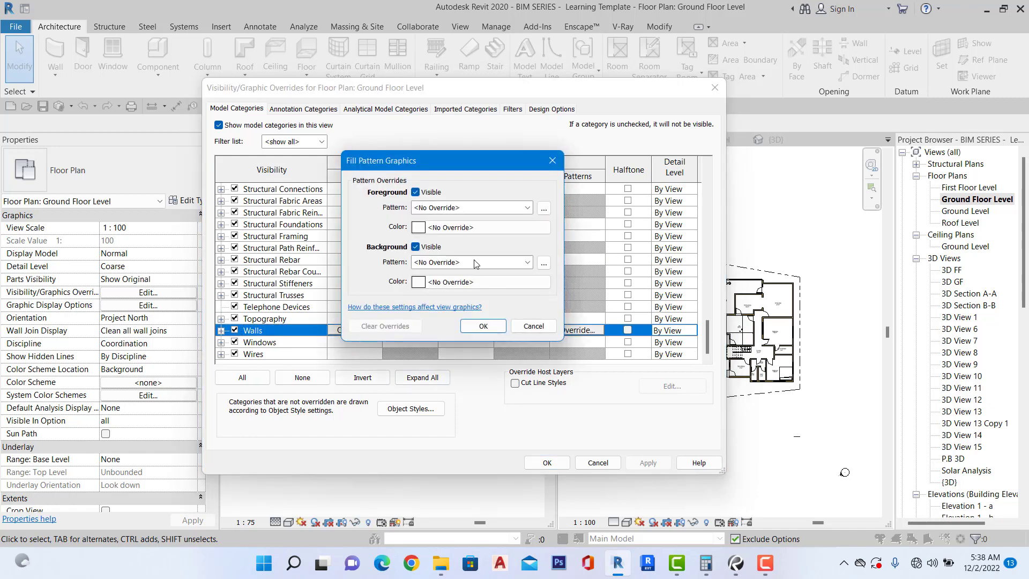
Set the Walls' cut foreground pattern to Brickwork and apply the override to the Ground Floor Level plan.
click(455, 209)
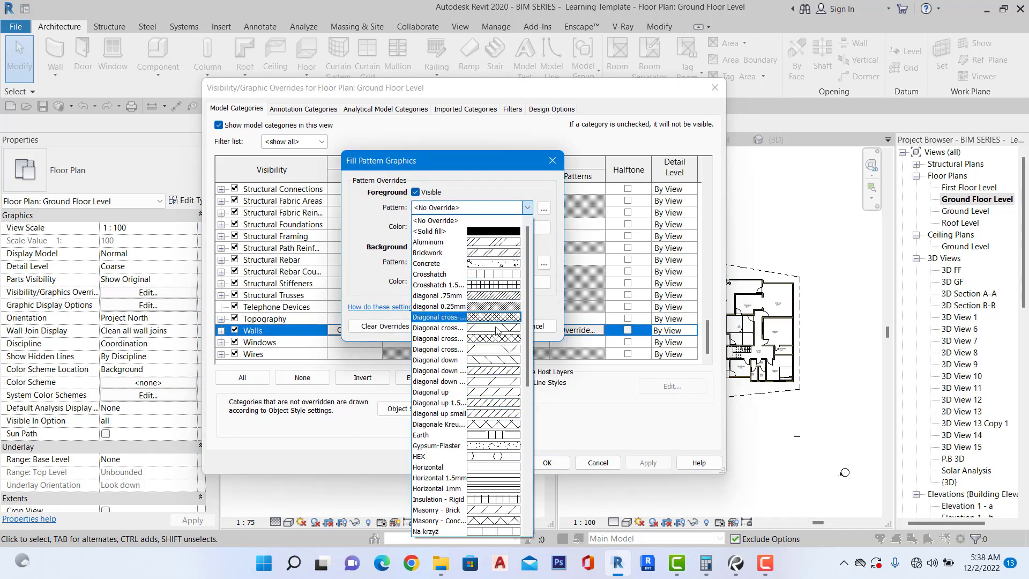
scroll(499, 375, down, 2)
scroll(502, 436, down, 6)
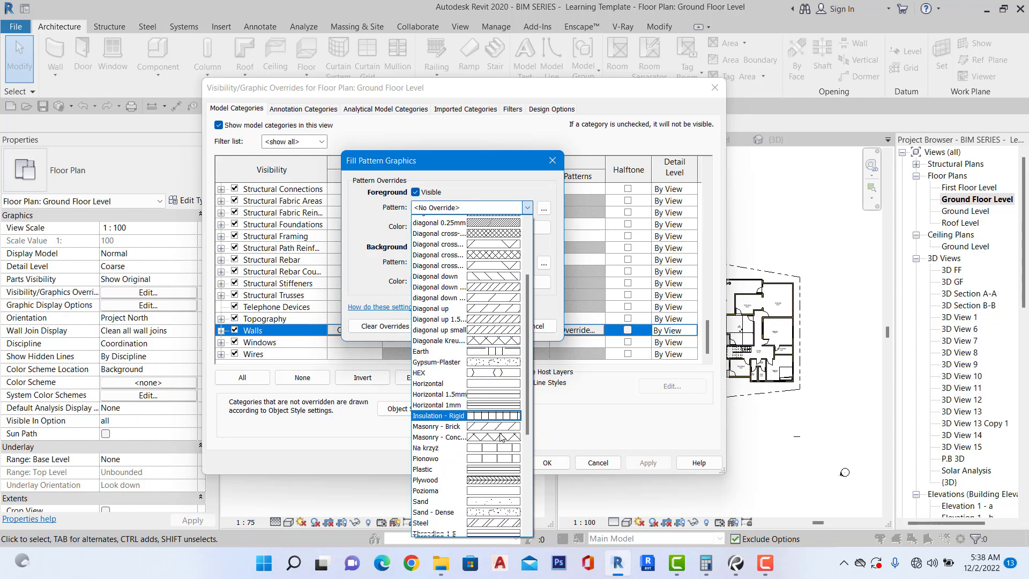
scroll(502, 443, up, 4)
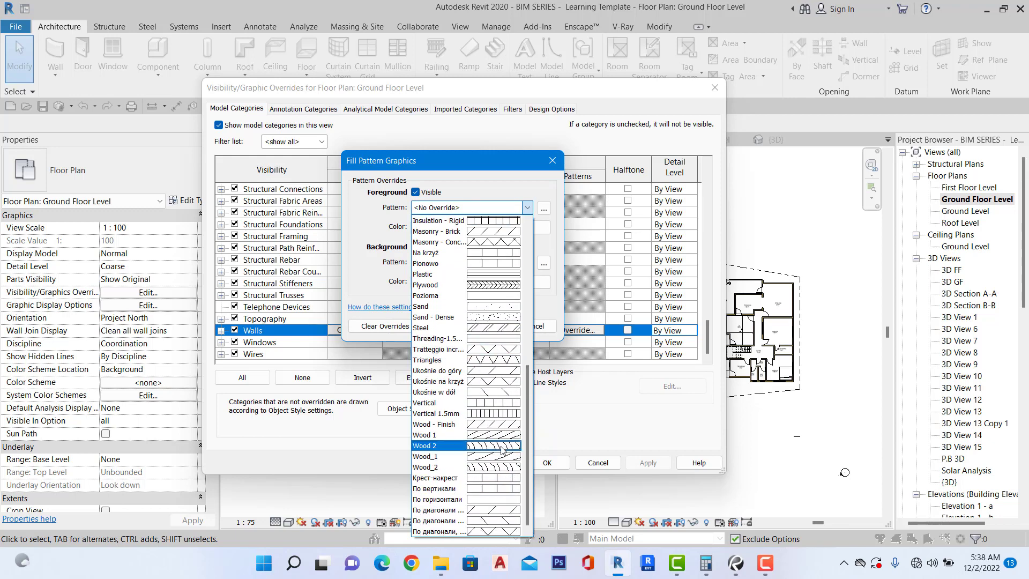
scroll(500, 362, up, 3)
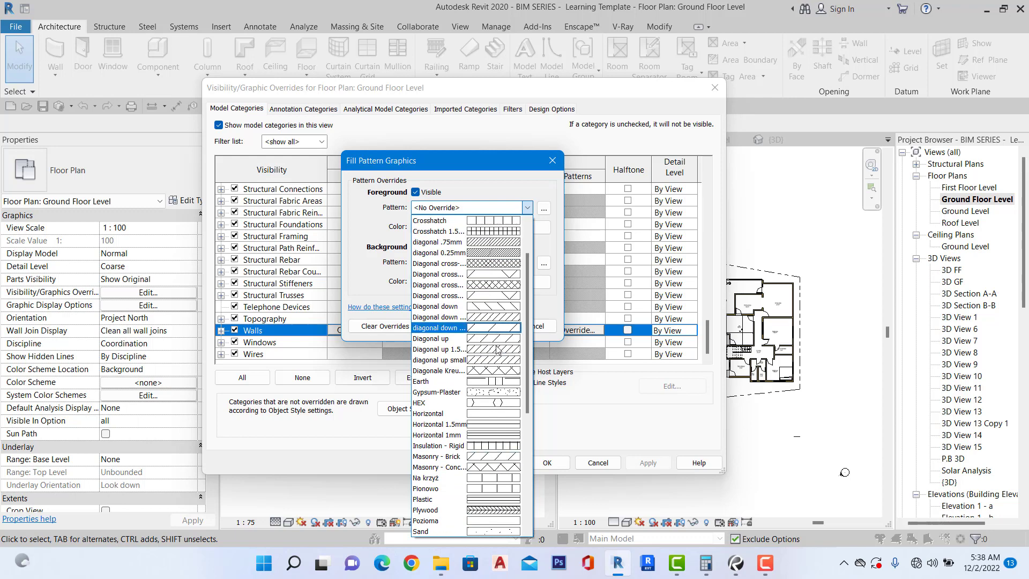
scroll(496, 365, up, 2)
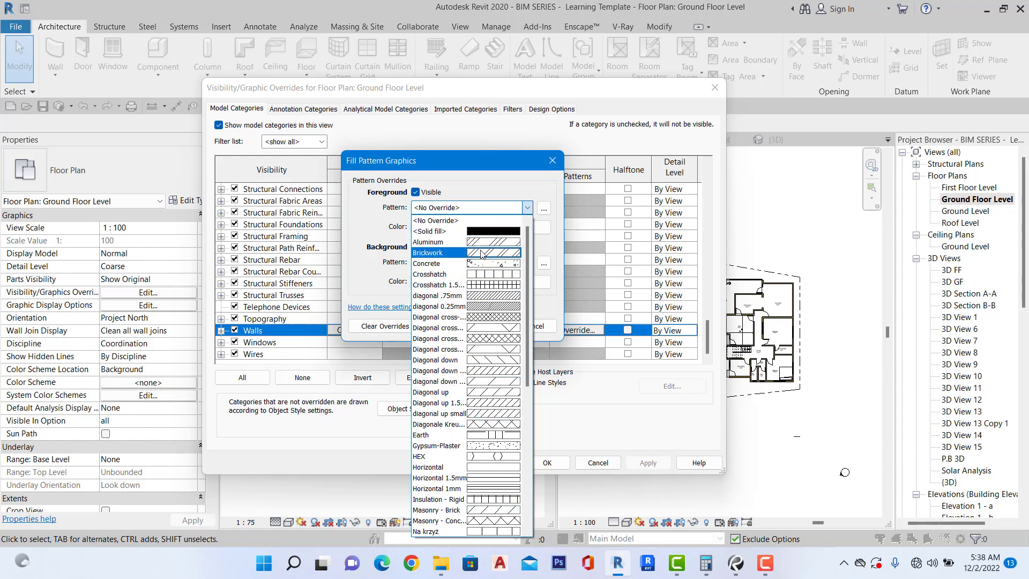
click(490, 252)
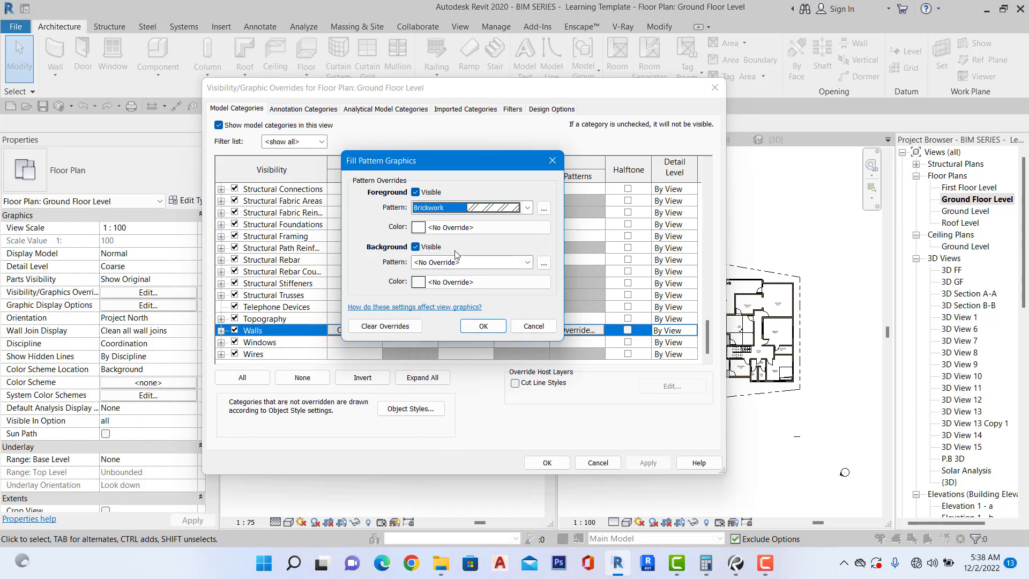
click(484, 327)
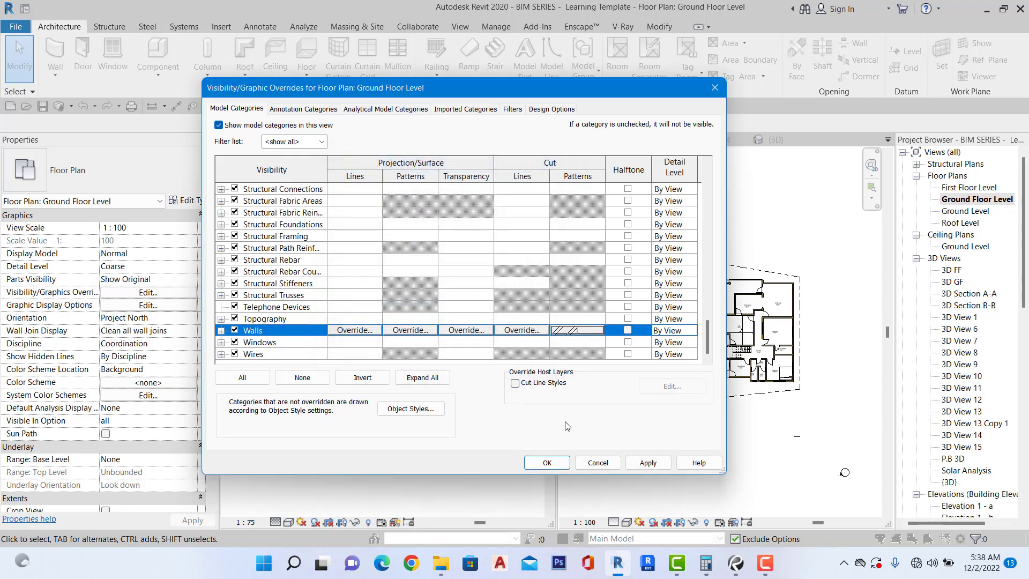
click(647, 464)
click(546, 463)
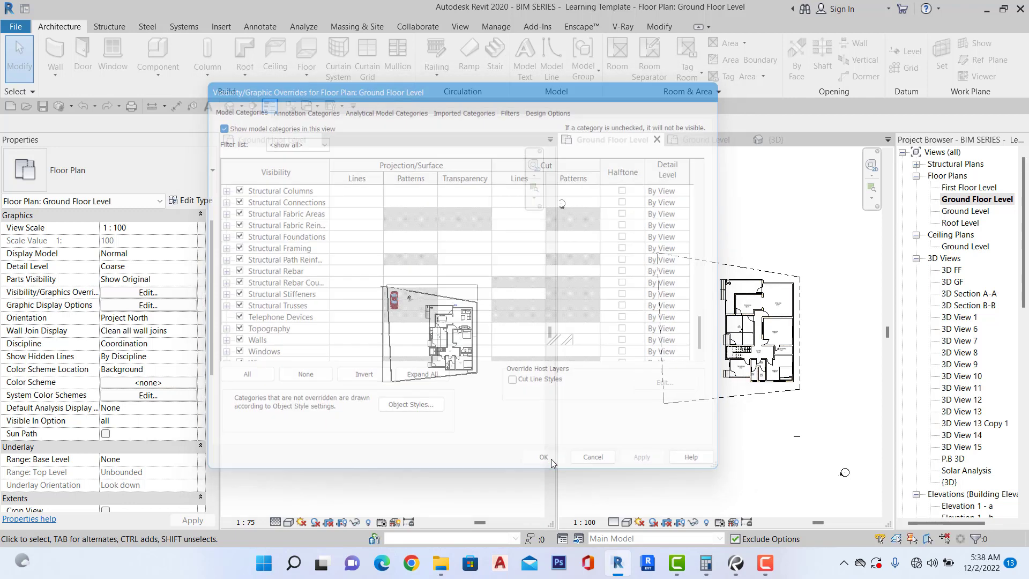
Switch the open views from a tiled to a tabbed arrangement with the Ground Floor Level plan active.
scroll(764, 258, up, 5)
scroll(764, 258, down, 3)
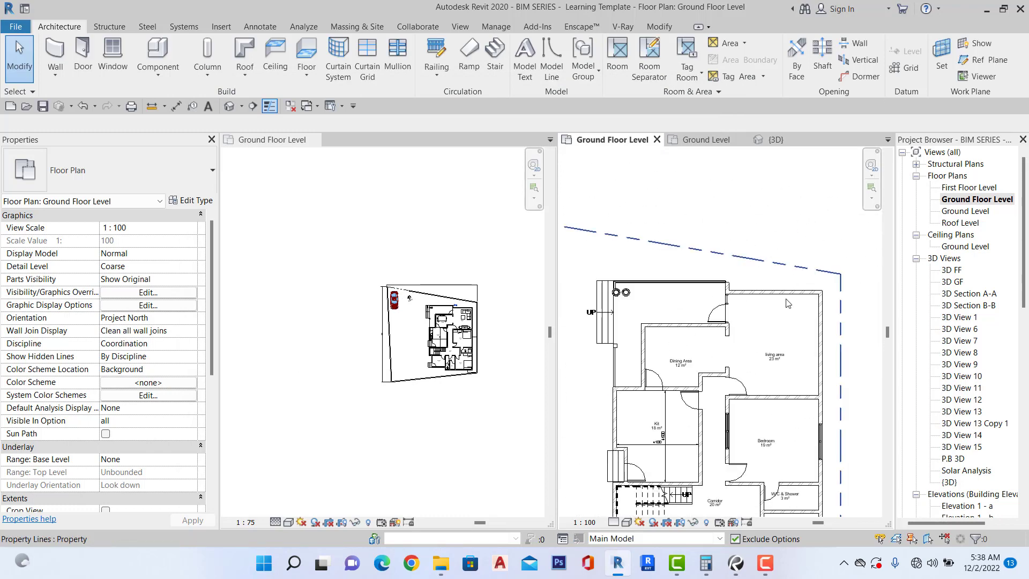
scroll(674, 315, up, 4)
scroll(674, 315, down, 5)
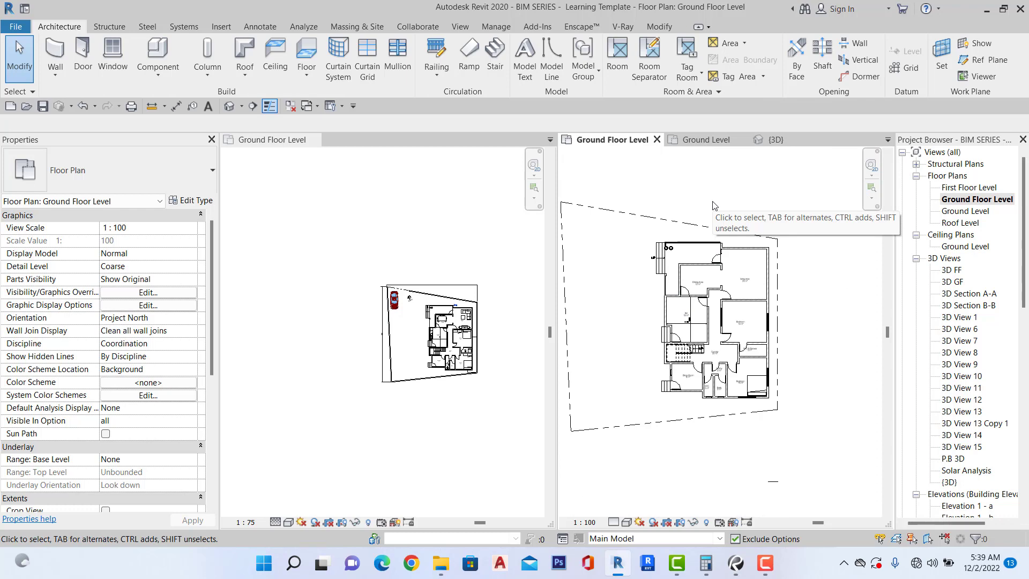
key(t)
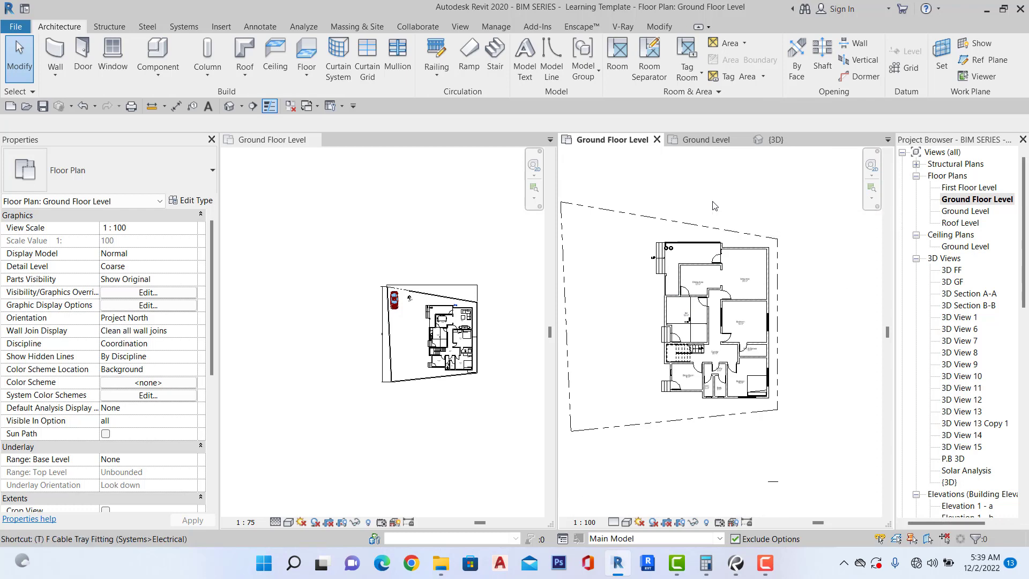
key(w)
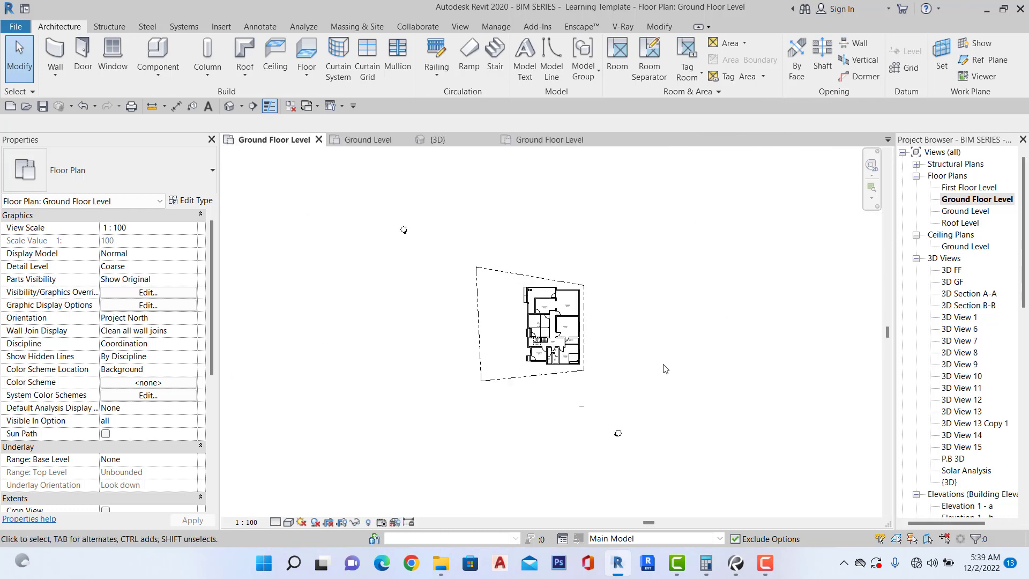
Examine the wall hatching around the Dining Area, living area, Kit and Bedroom in the ground floor plan.
scroll(519, 324, up, 5)
scroll(517, 321, up, 2)
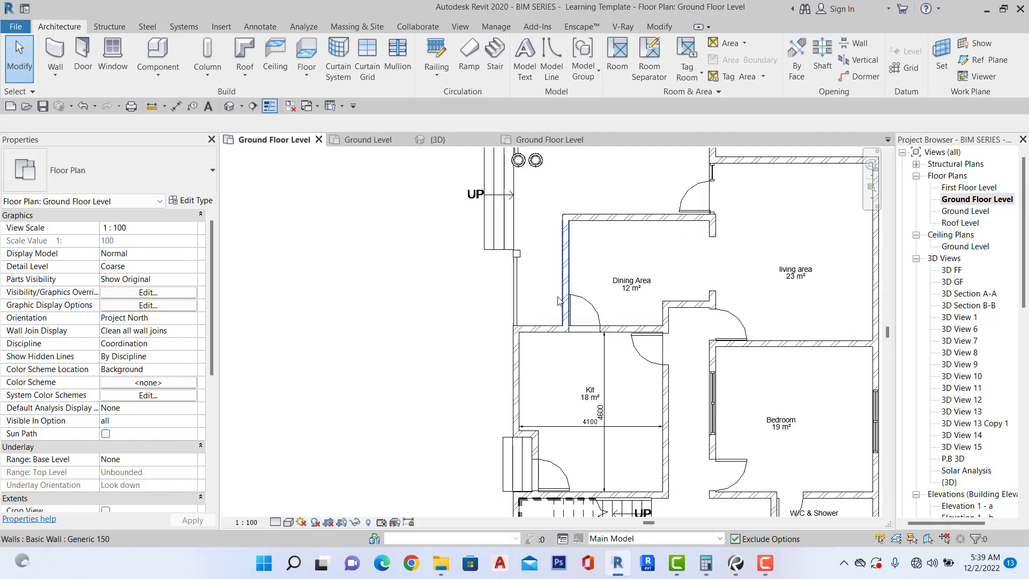
scroll(562, 300, down, 3)
scroll(606, 272, up, 2)
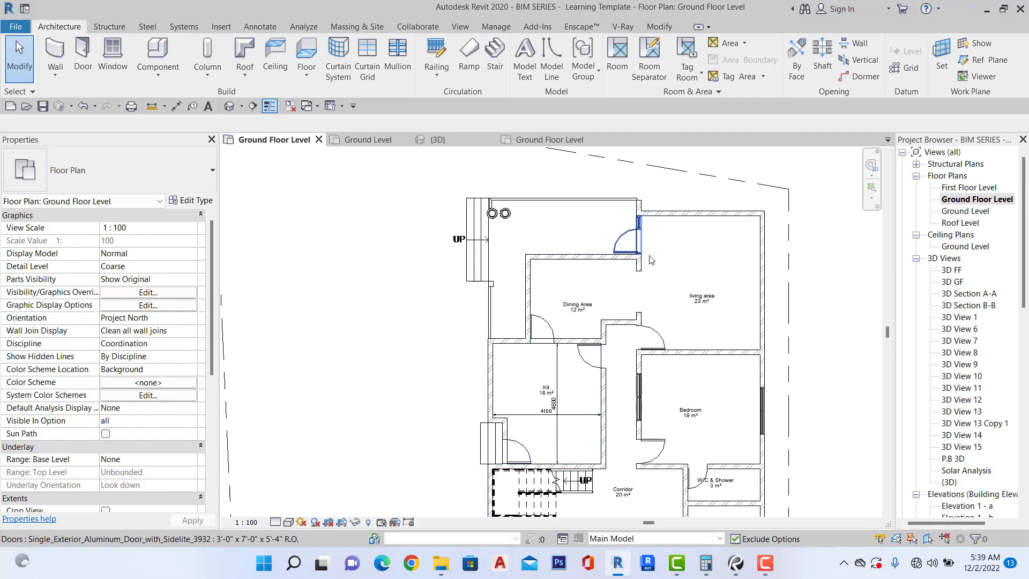
scroll(611, 274, up, 3)
scroll(622, 275, down, 4)
scroll(644, 276, up, 2)
scroll(644, 275, down, 1)
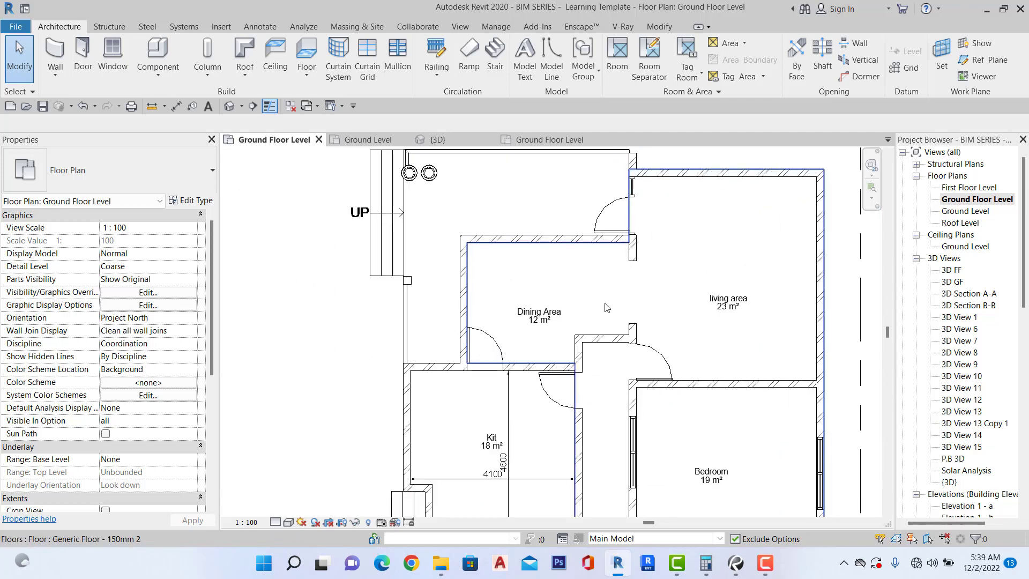
scroll(665, 160, down, 3)
scroll(663, 196, up, 5)
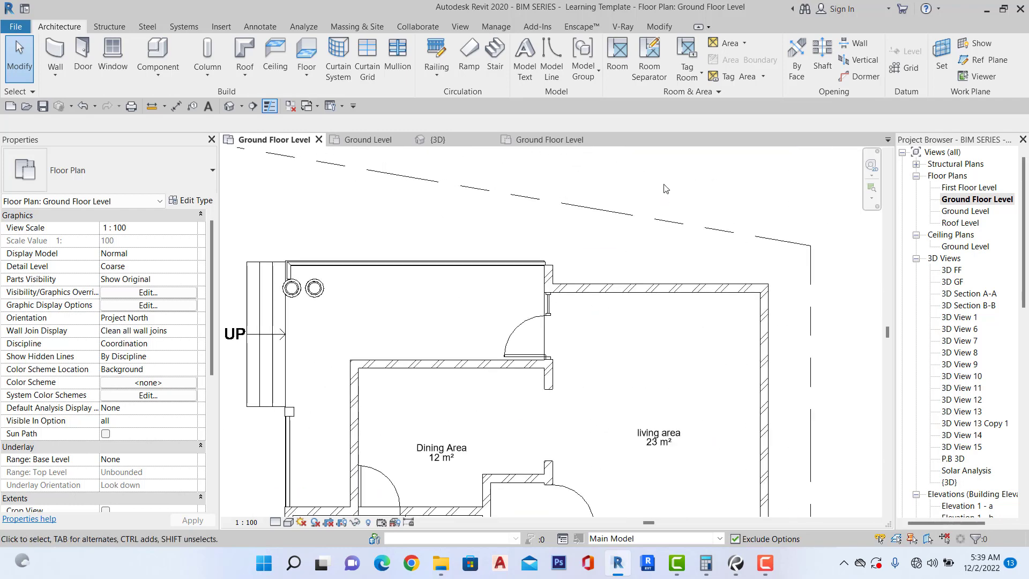
scroll(664, 188, down, 2)
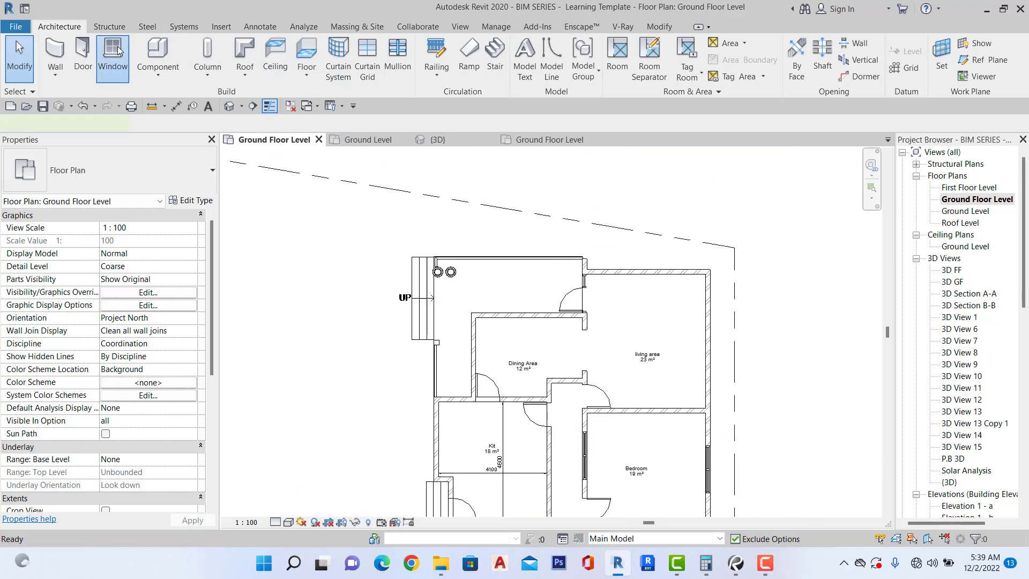
Place HLW 02 two-wide aluminum windows centred in the living area's north wall and in its east wall.
click(119, 51)
scroll(589, 249, up, 3)
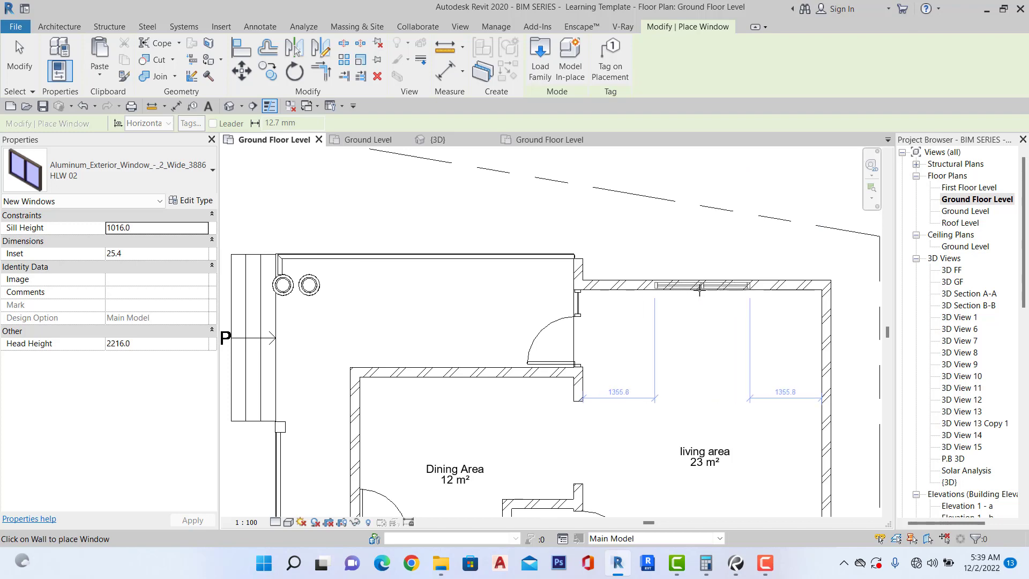
click(700, 290)
scroll(699, 290, down, 4)
scroll(804, 382, up, 1)
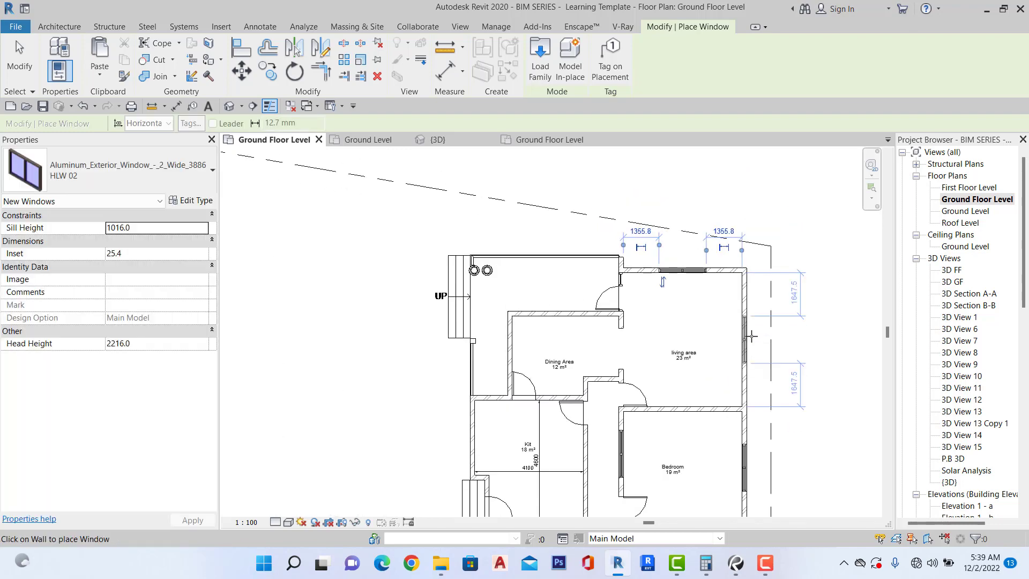
click(751, 336)
scroll(670, 332, down, 3)
Place an HLW 02 window in the Dining Area's north wall and end window placement.
scroll(561, 333, up, 5)
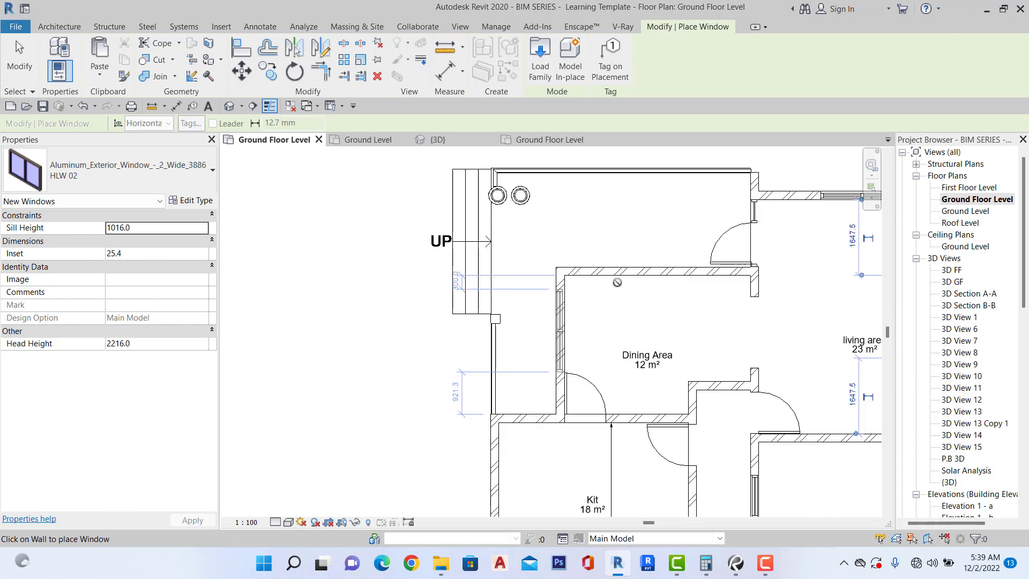
click(648, 271)
scroll(679, 292, down, 3)
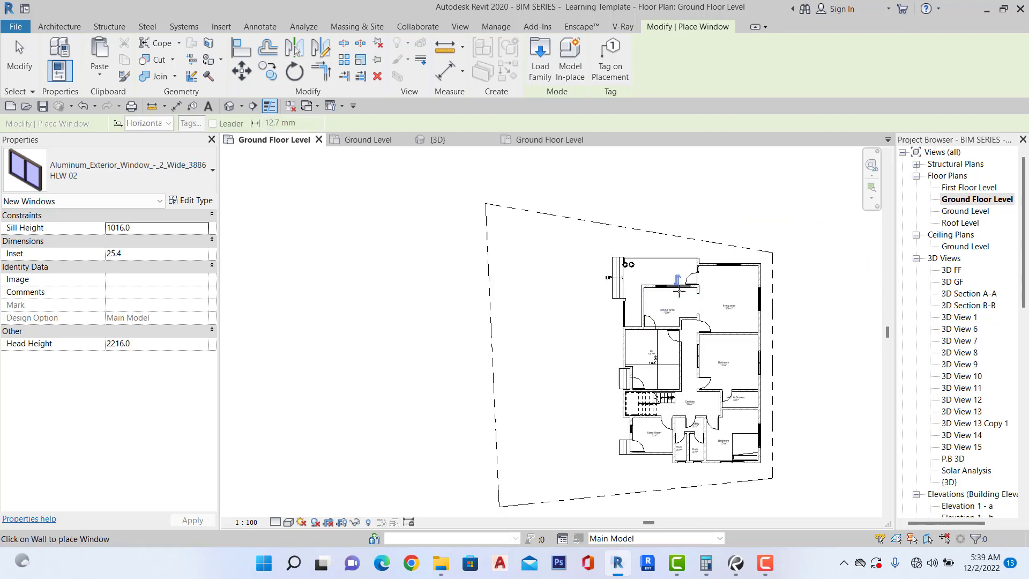
key(Escape)
Review the ground floor plan's rooms, walls, doors and windows within the property boundary.
scroll(679, 289, down, 3)
scroll(688, 345, up, 5)
middle_drag(636, 257, 667, 271)
scroll(625, 377, down, 3)
scroll(673, 365, up, 2)
scroll(684, 343, up, 5)
scroll(686, 341, down, 5)
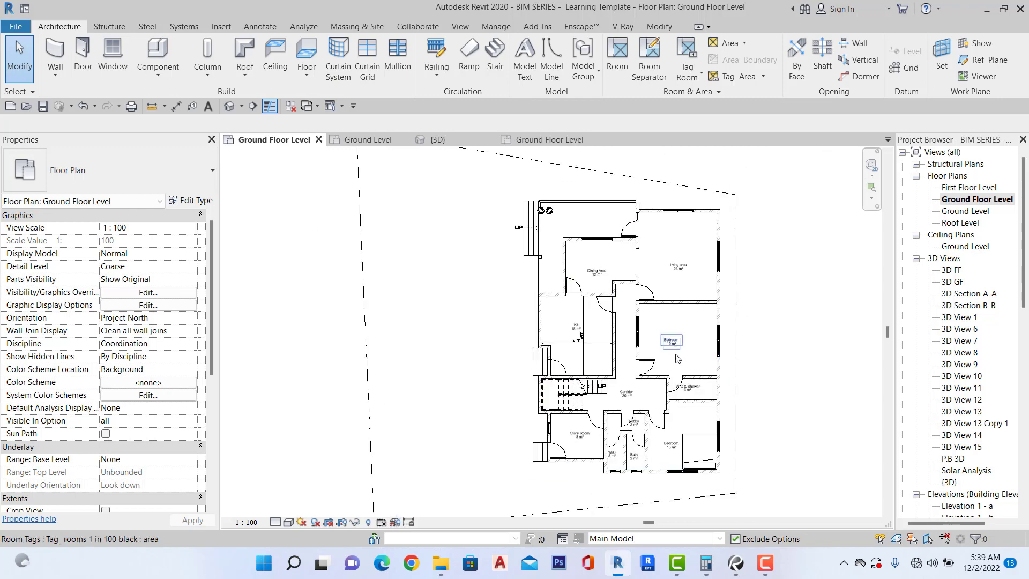
scroll(690, 334, up, 5)
scroll(690, 333, down, 5)
scroll(670, 343, up, 3)
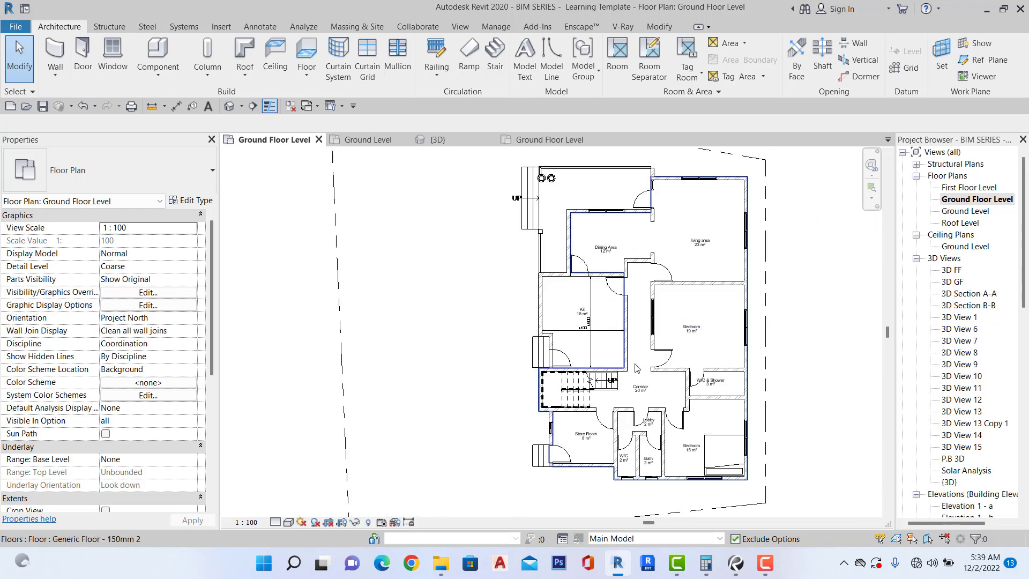
scroll(655, 352, down, 3)
scroll(655, 352, up, 3)
scroll(646, 292, down, 5)
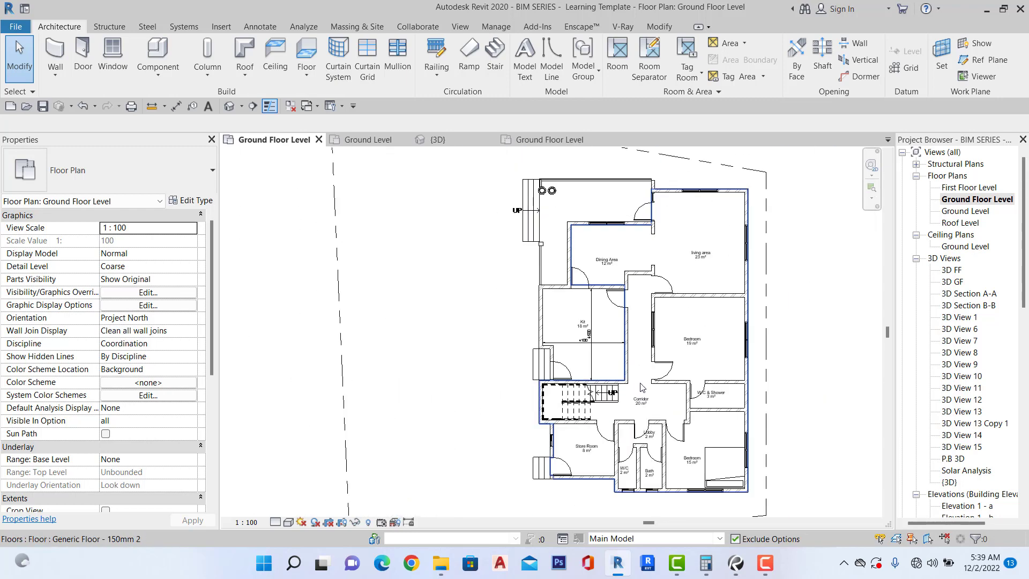
scroll(644, 290, up, 4)
scroll(643, 292, down, 2)
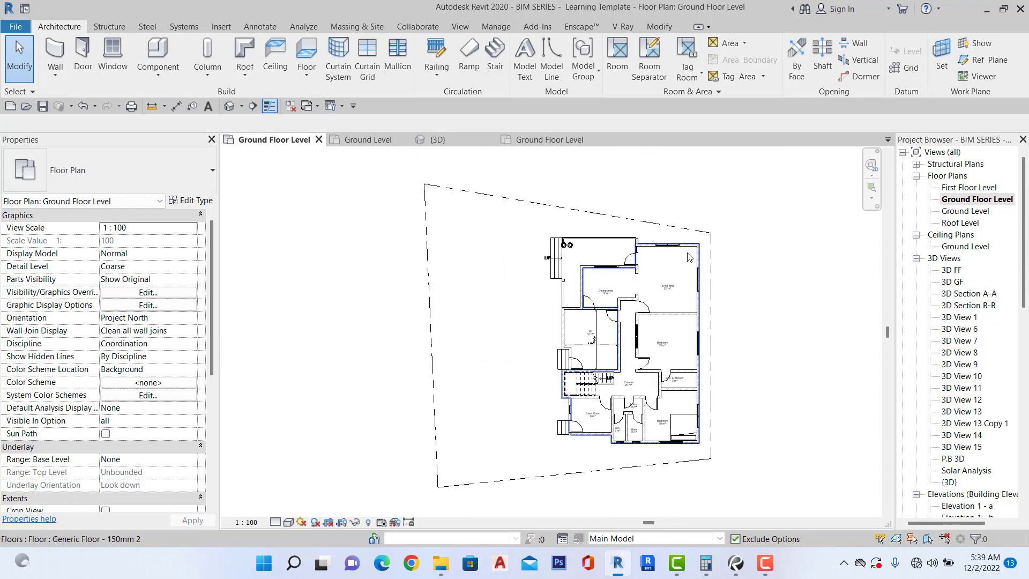
scroll(512, 184, down, 2)
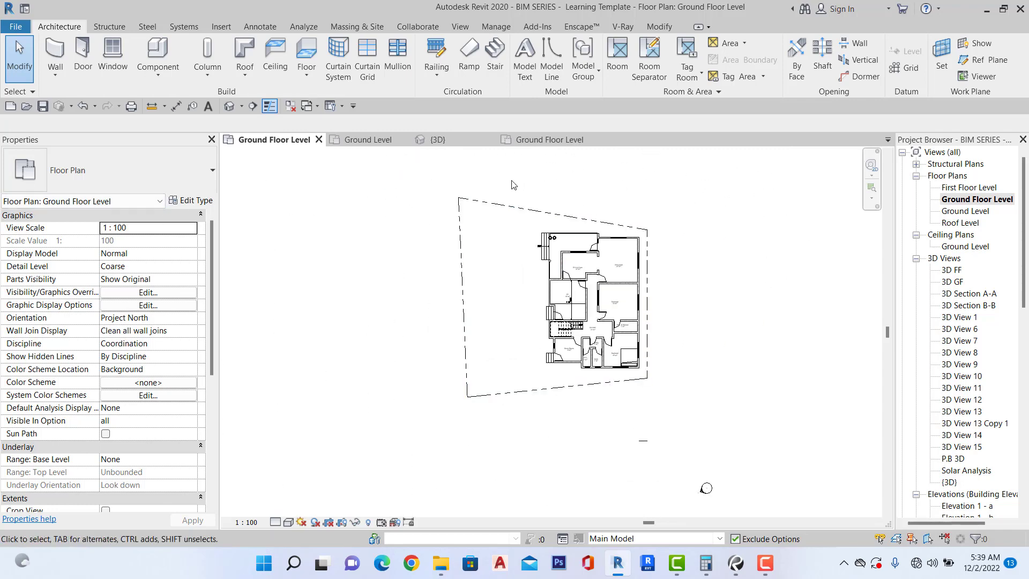
scroll(589, 367, up, 3)
scroll(703, 268, down, 2)
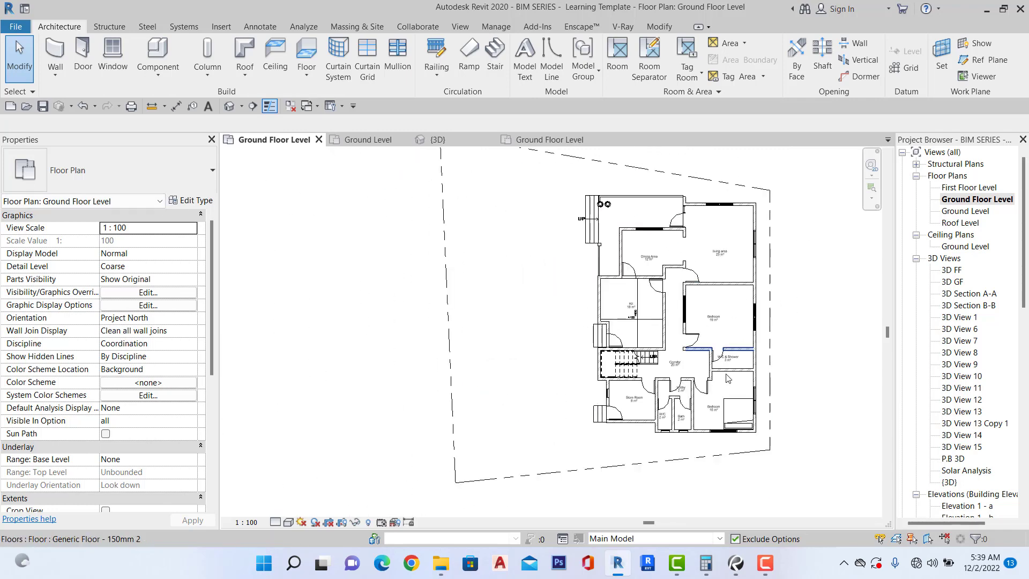
scroll(703, 268, up, 1)
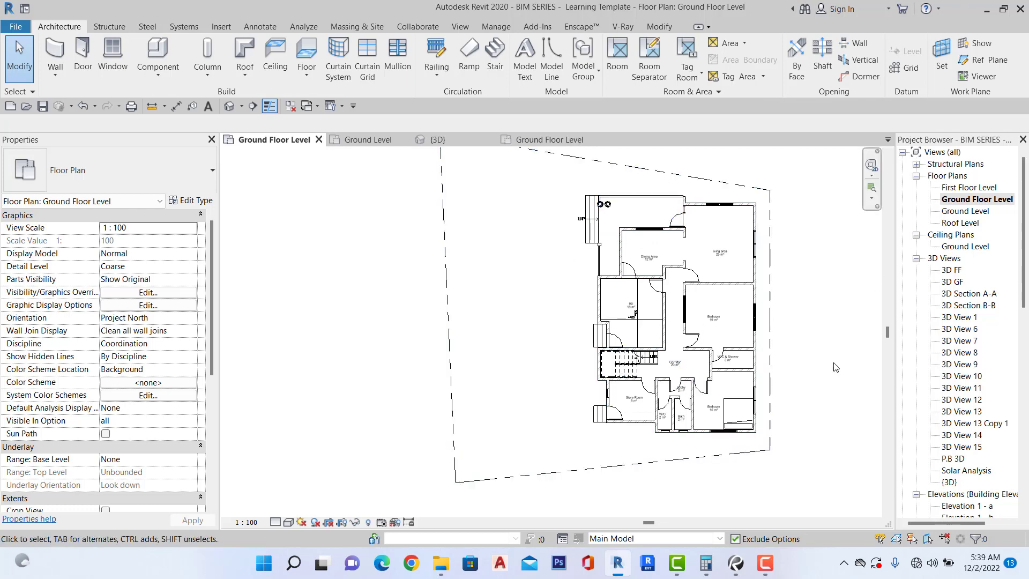
scroll(573, 402, down, 2)
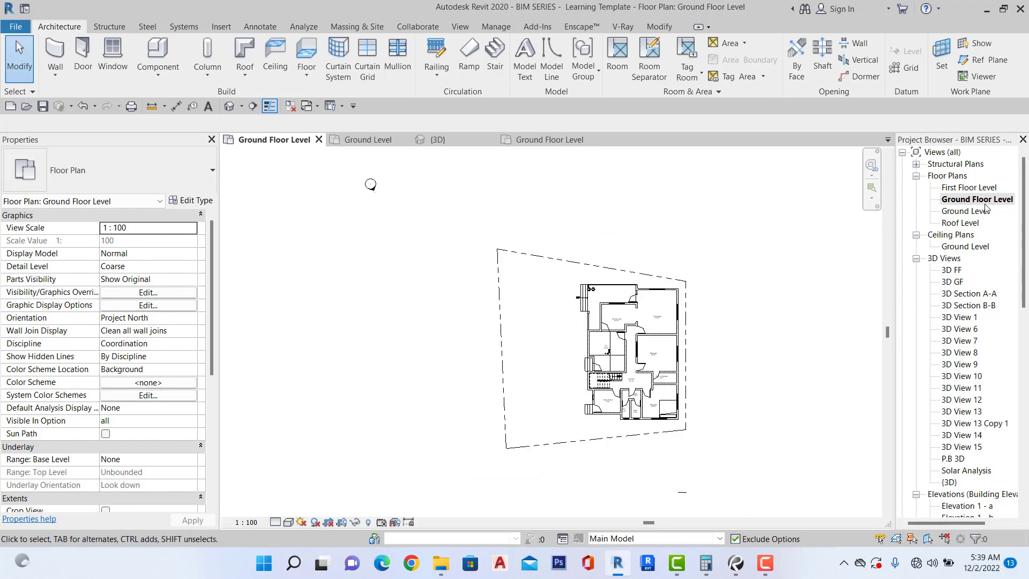
Open the First Floor Level floor plan and bring the site boundary and stair into view.
double_click(972, 188)
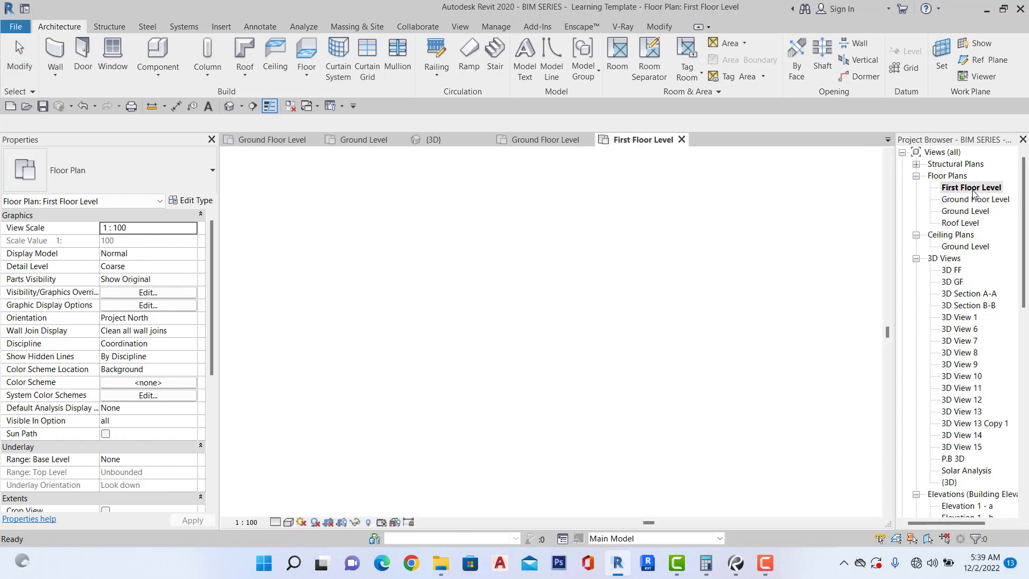
scroll(565, 395, up, 4)
scroll(566, 394, down, 4)
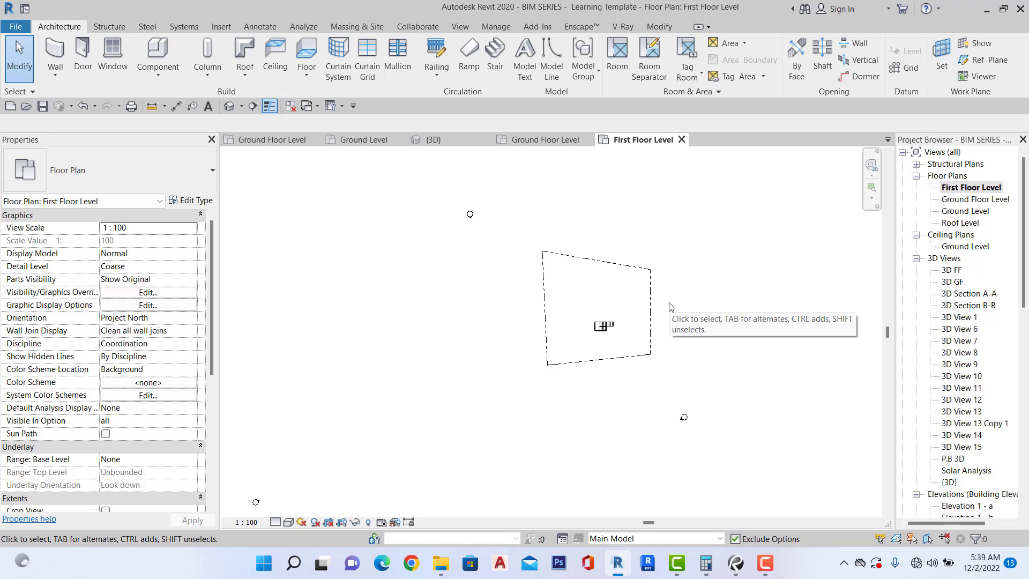
scroll(556, 341, down, 2)
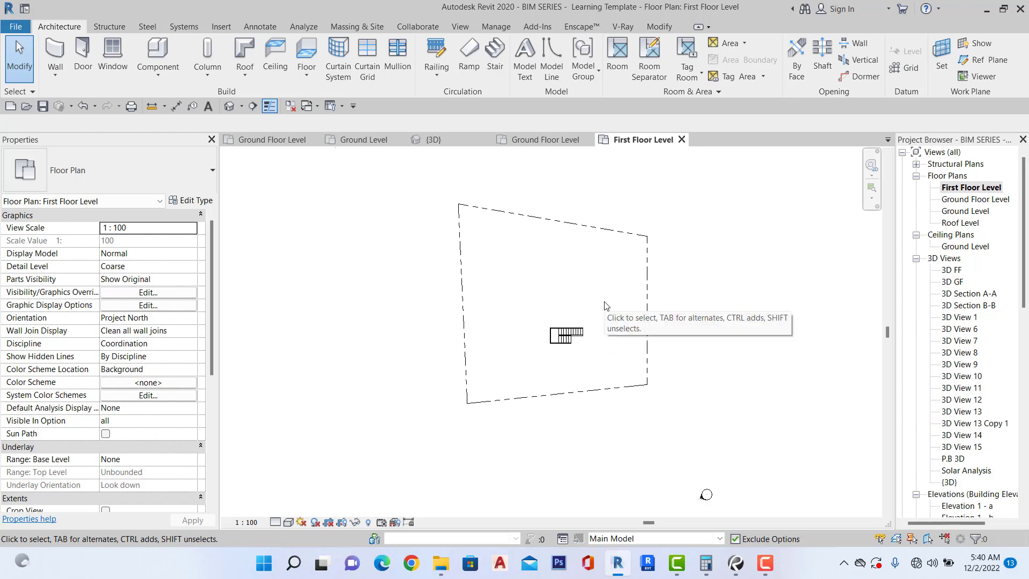
Set the First Floor Level plan's view range bottom and view depth offsets to -600.
key(v)
key(r)
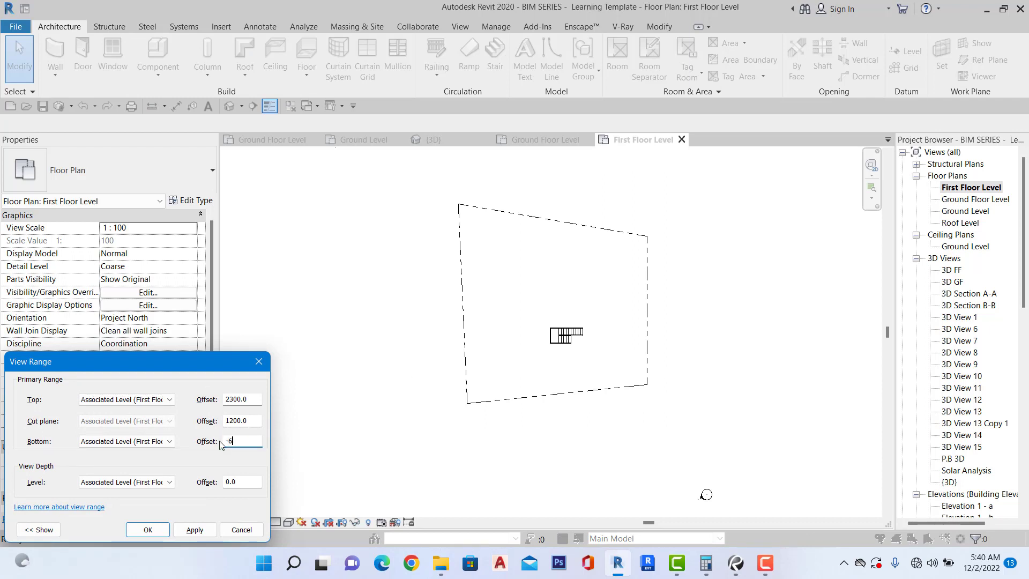
click(184, 530)
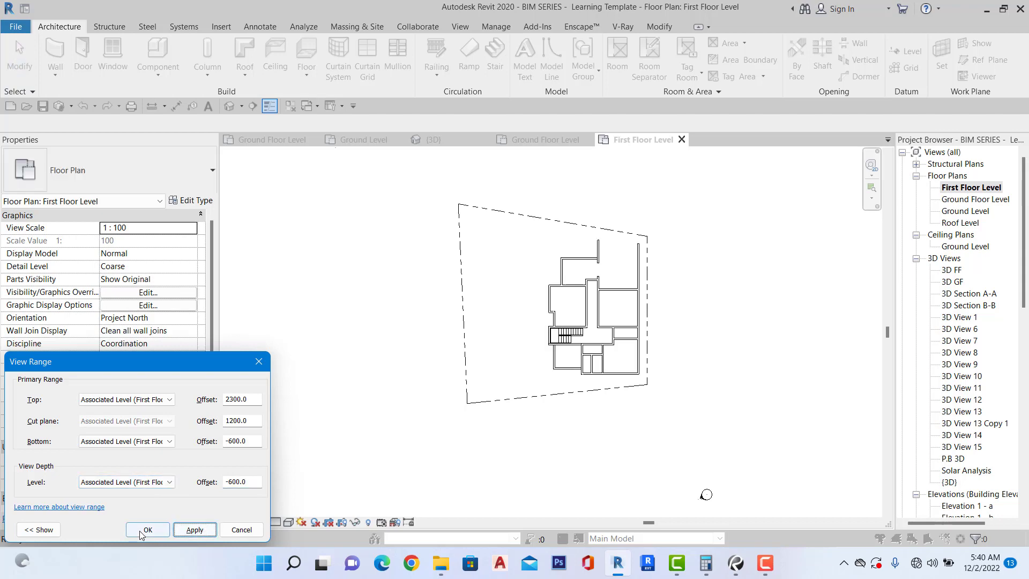
click(141, 530)
scroll(616, 238, up, 3)
scroll(615, 246, up, 4)
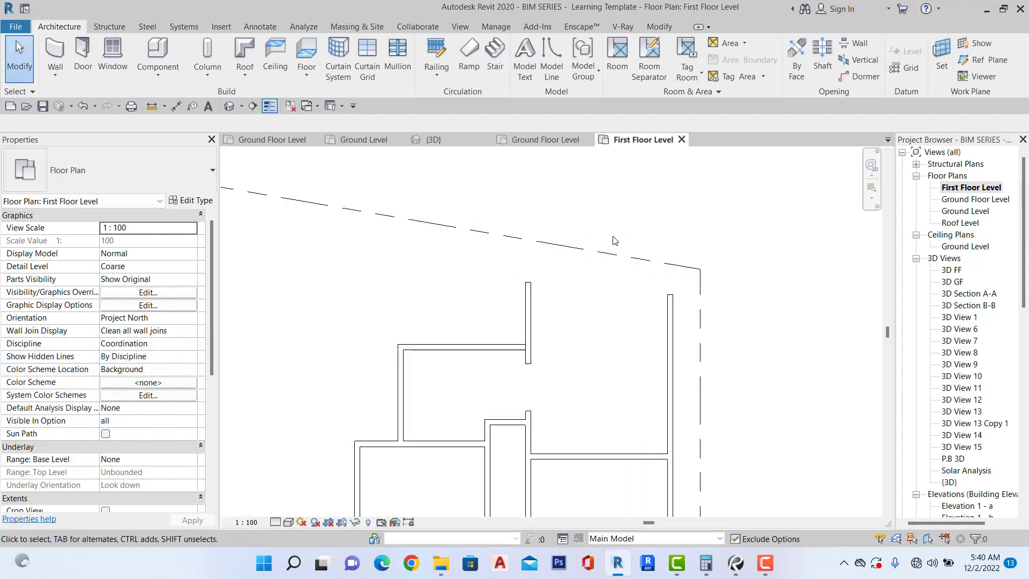
On the Ground Floor Level plan, set the living area's north wall top constraint to Up to level: First Floor Level.
scroll(613, 239, down, 5)
scroll(584, 268, down, 2)
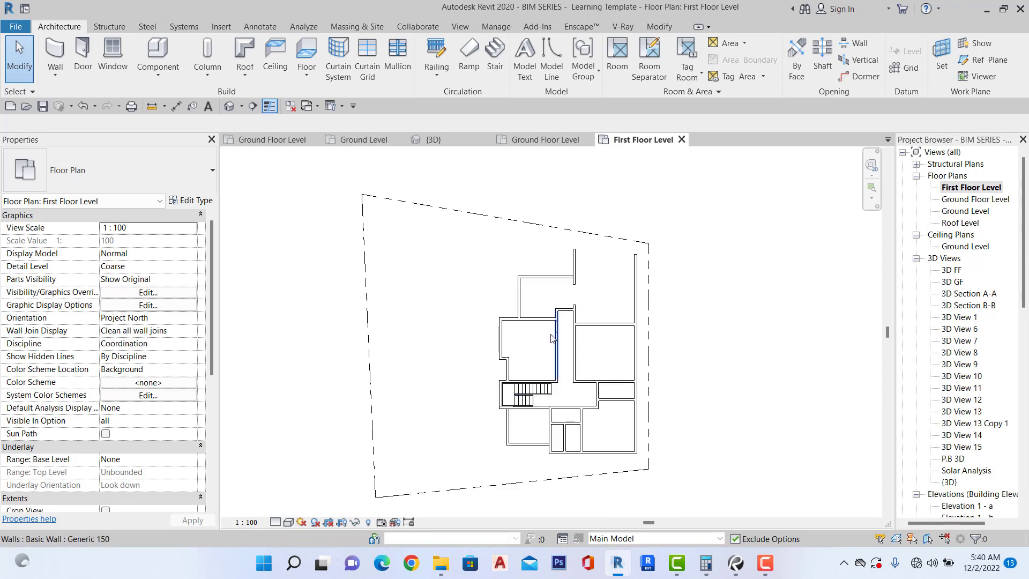
double_click(970, 199)
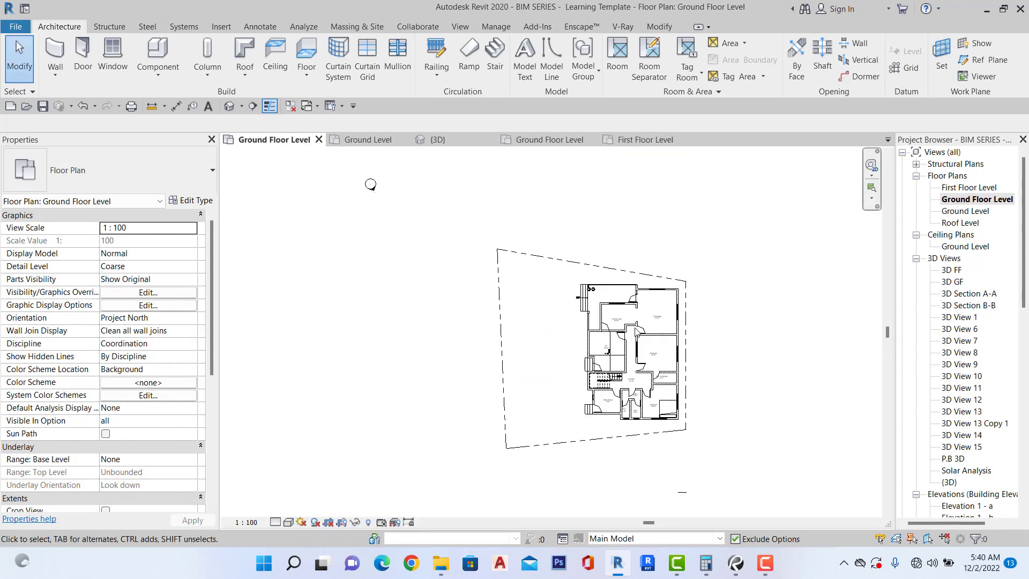
scroll(673, 294, up, 3)
scroll(673, 293, up, 1)
click(652, 285)
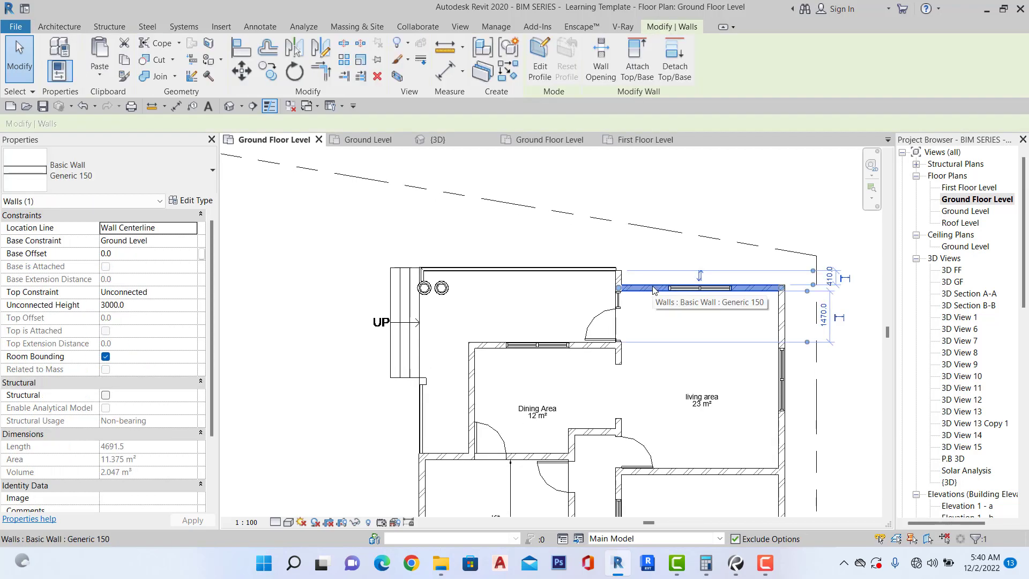
click(193, 294)
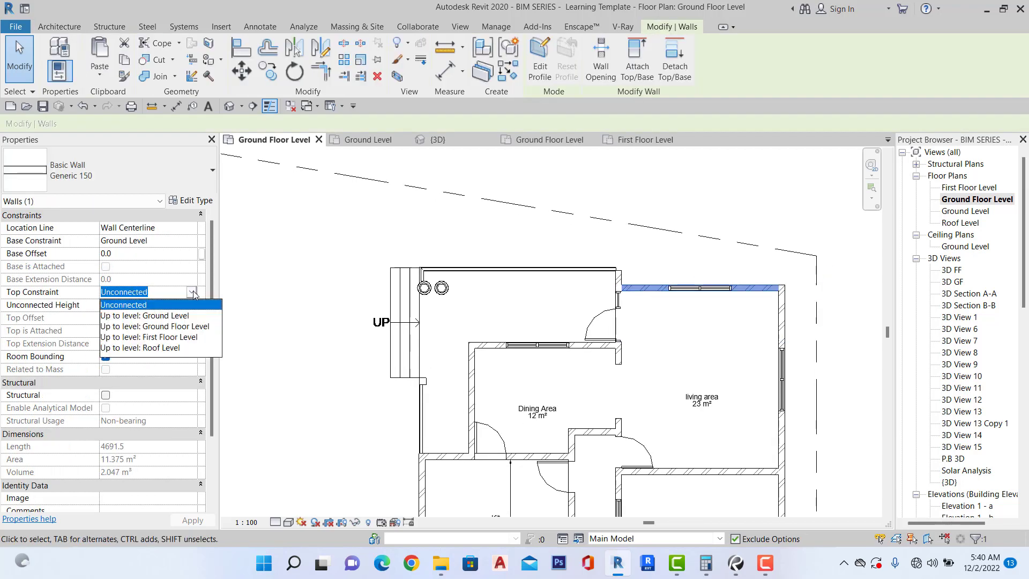
click(150, 337)
scroll(691, 328, down, 2)
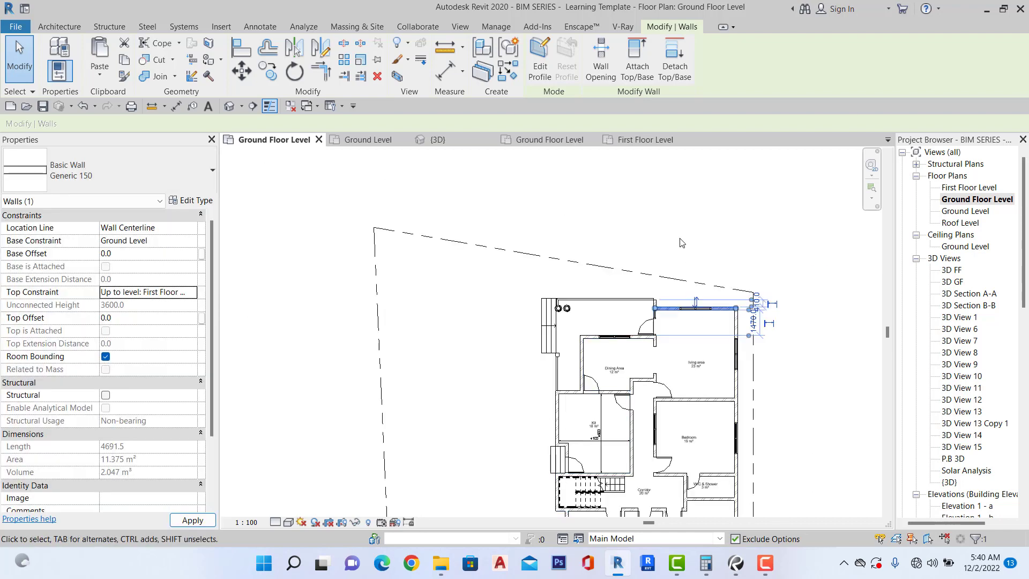
click(678, 234)
Open the First Floor Level plan and examine the wall layout around the living area within the site boundary.
scroll(648, 269, down, 3)
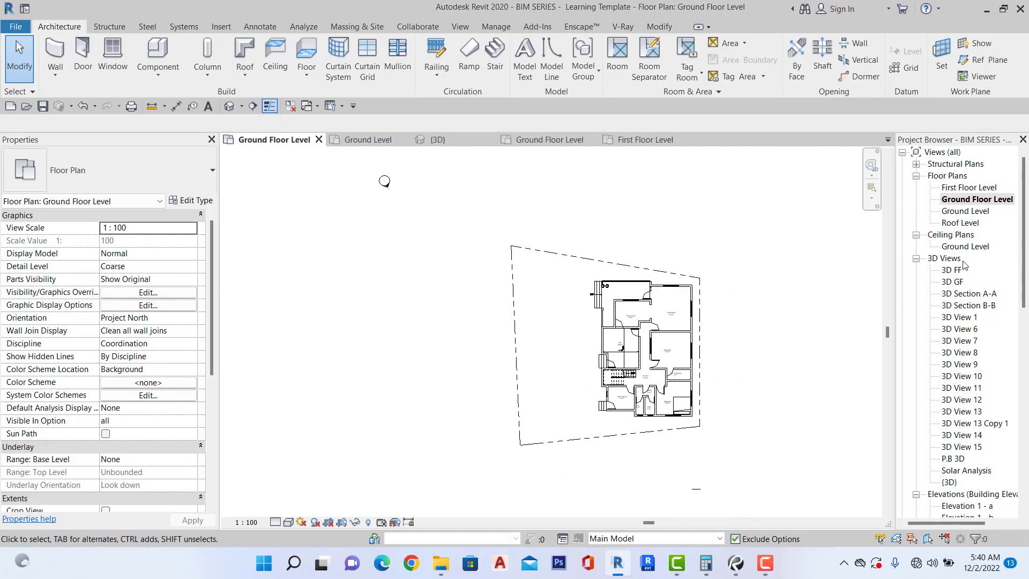
double_click(969, 187)
scroll(559, 260, up, 4)
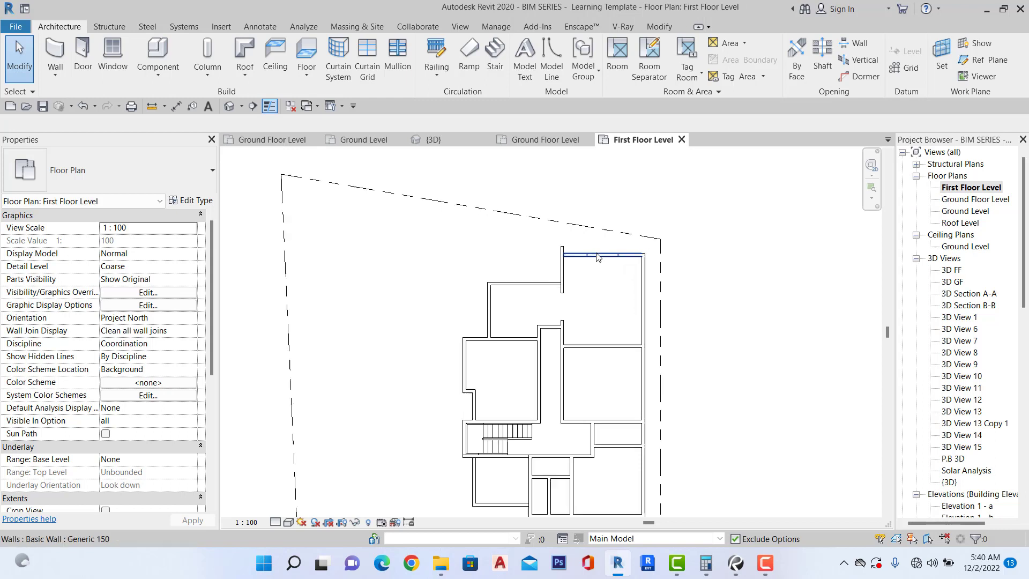
scroll(622, 252, down, 5)
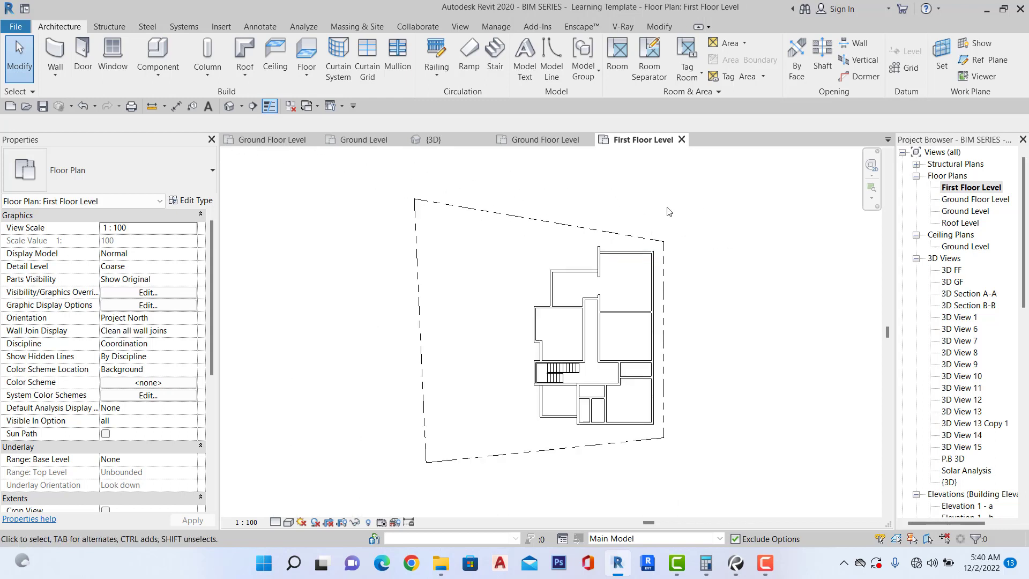
scroll(598, 337, up, 4)
scroll(599, 320, down, 4)
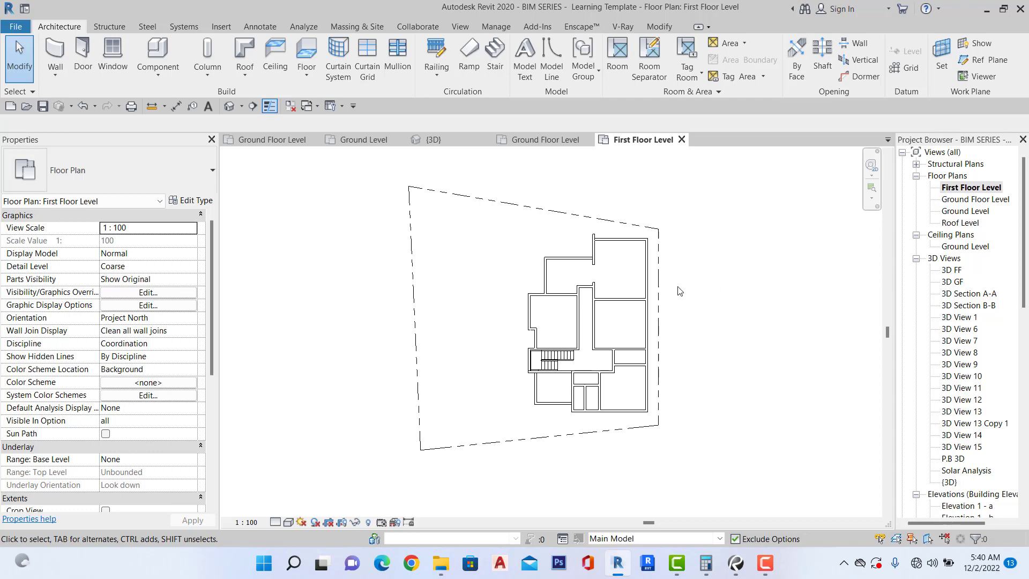
scroll(636, 291, up, 2)
Copy the ground floor plan's main floor slab and paste it aligned to the First Floor Level.
double_click(946, 202)
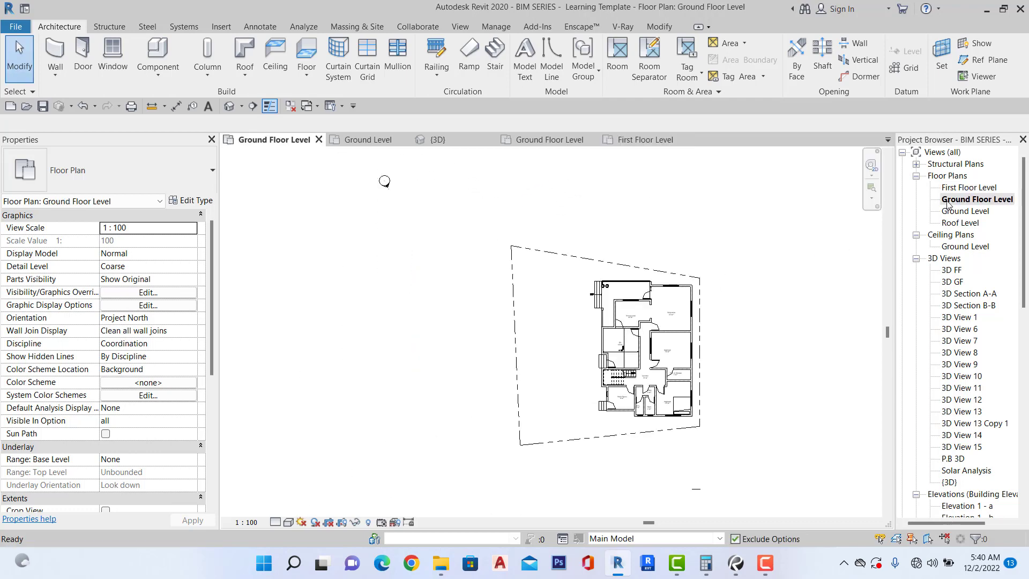
click(654, 300)
scroll(726, 266, up, 2)
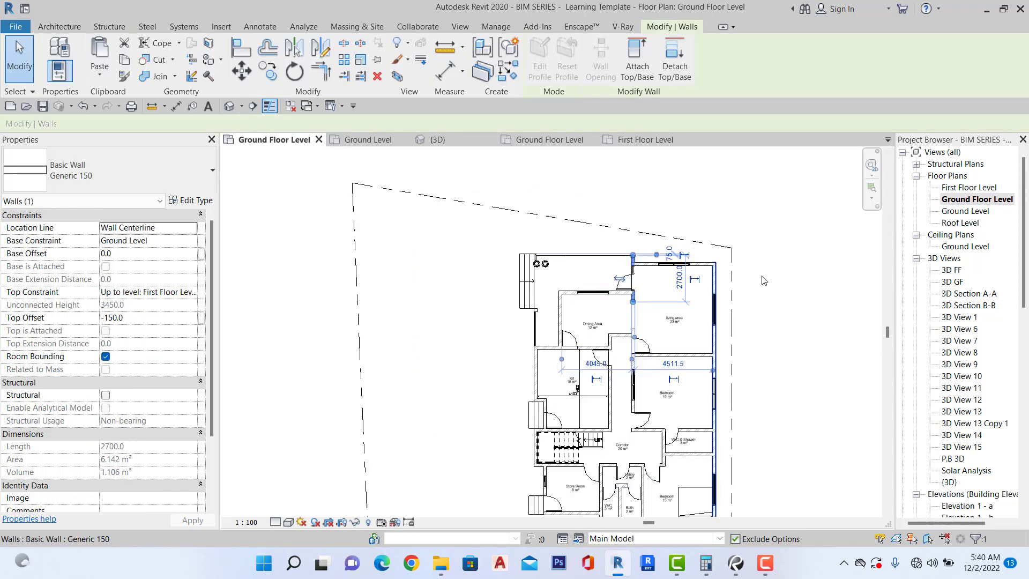
click(760, 280)
click(643, 313)
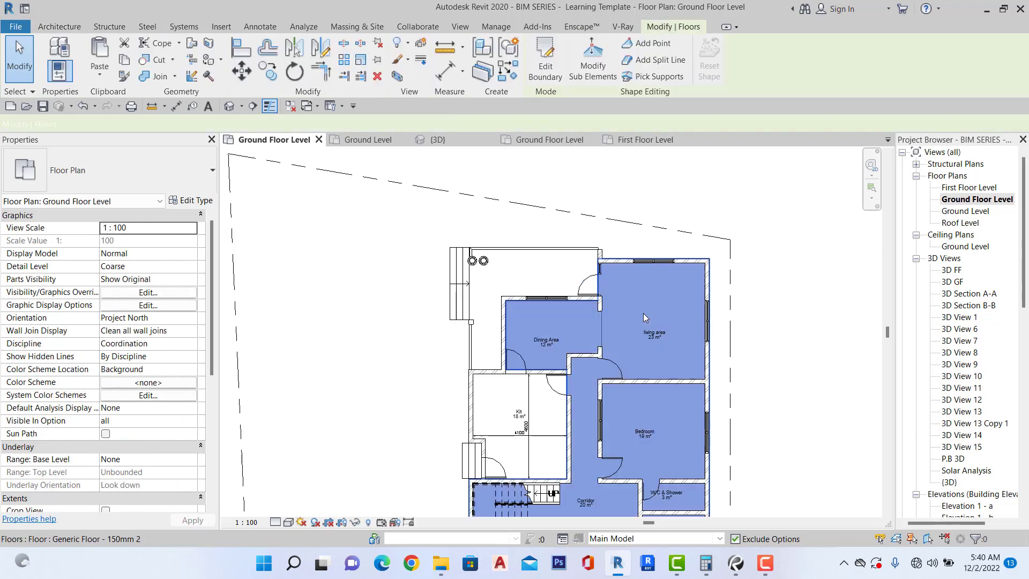
click(105, 76)
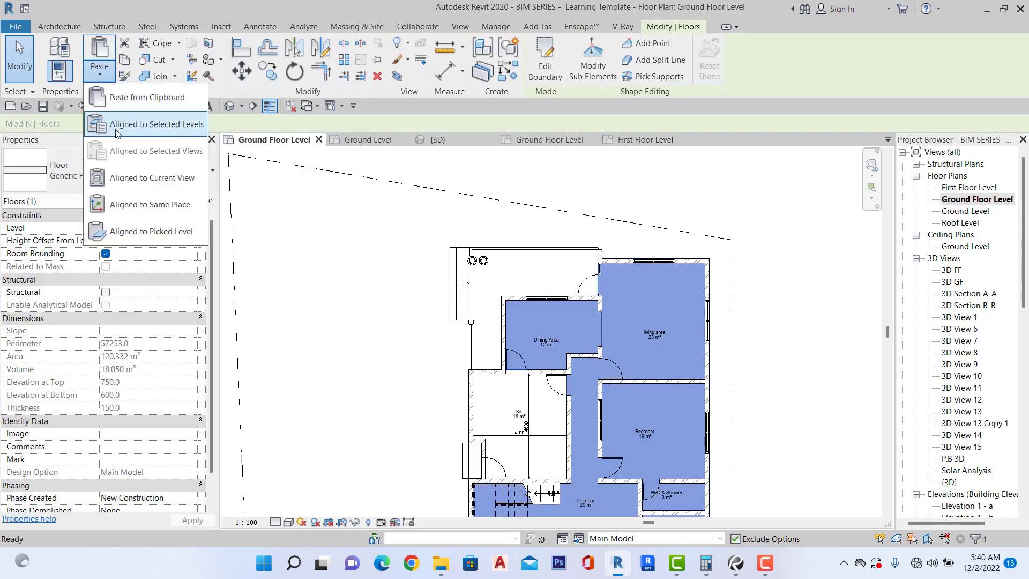
click(117, 128)
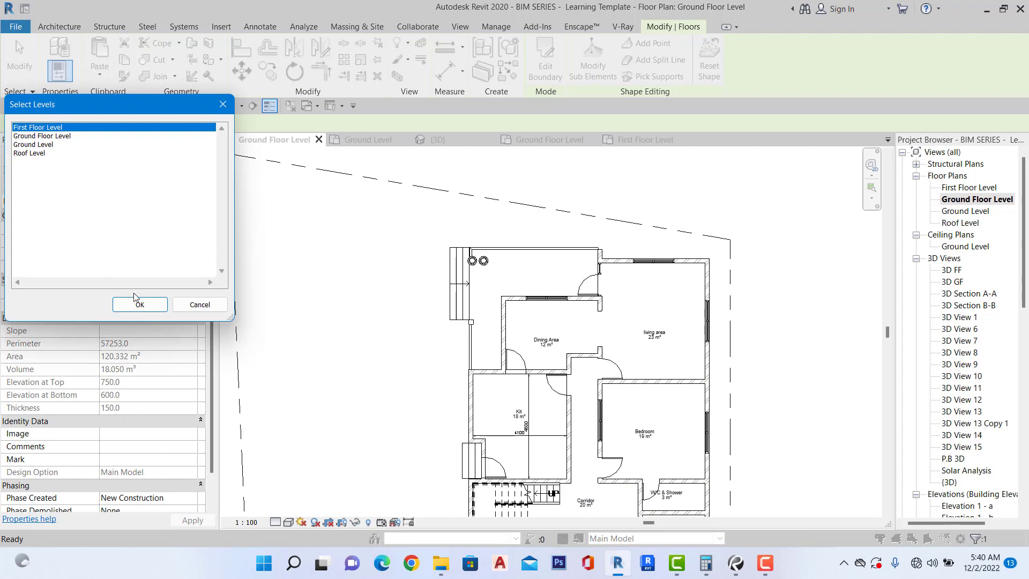
click(139, 305)
scroll(658, 292, down, 3)
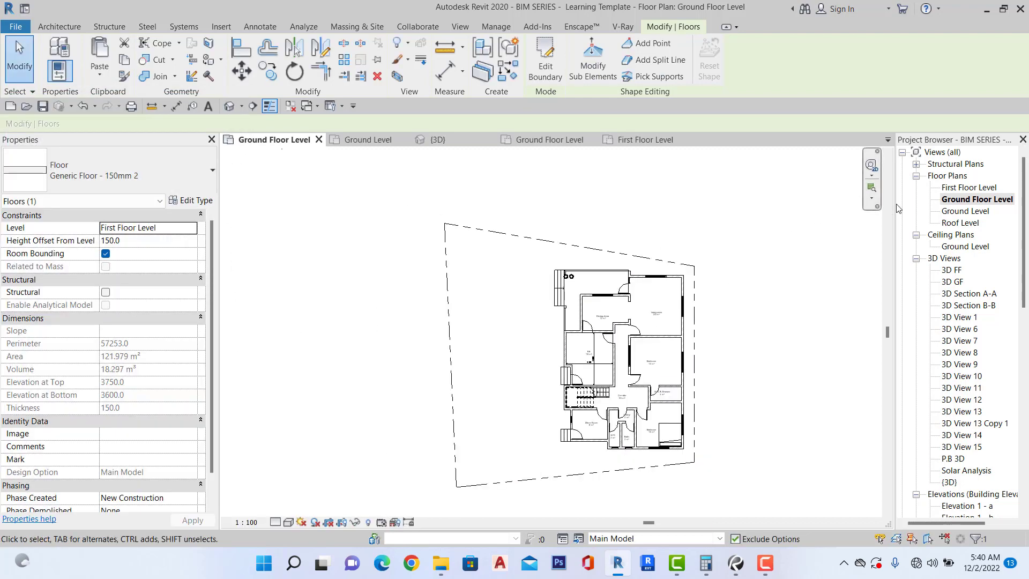
On the First Floor Level plan, edit the copied slab's boundary and align its edge beside the kitchen with the kitchen's outer west wall face.
double_click(960, 211)
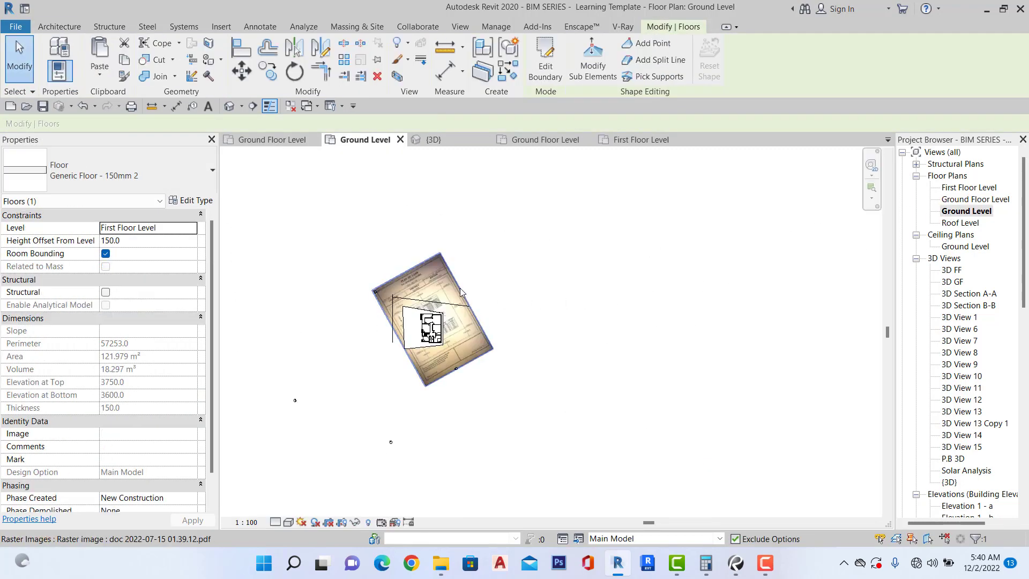
double_click(970, 188)
click(547, 266)
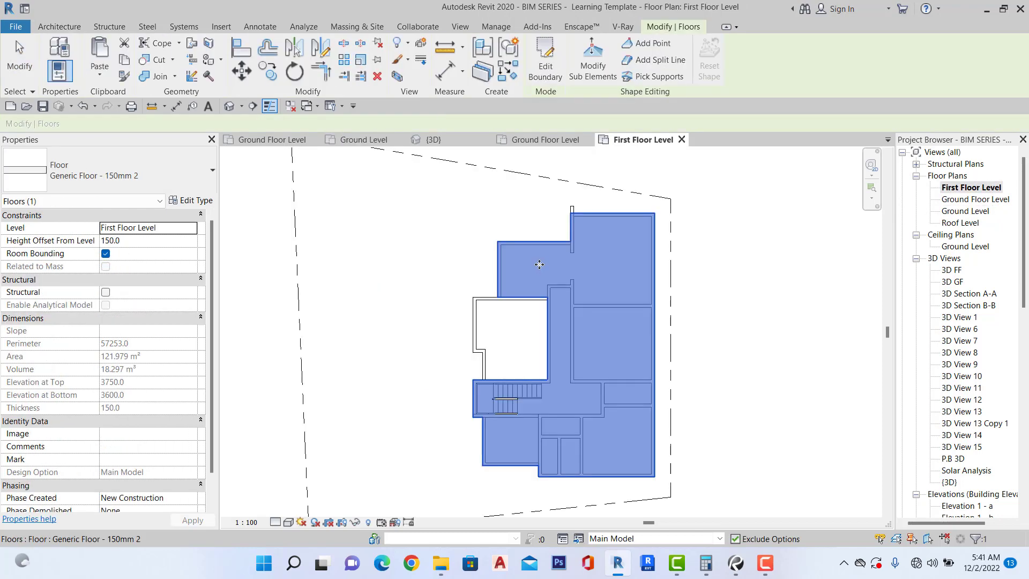
double_click(547, 266)
scroll(543, 320, up, 2)
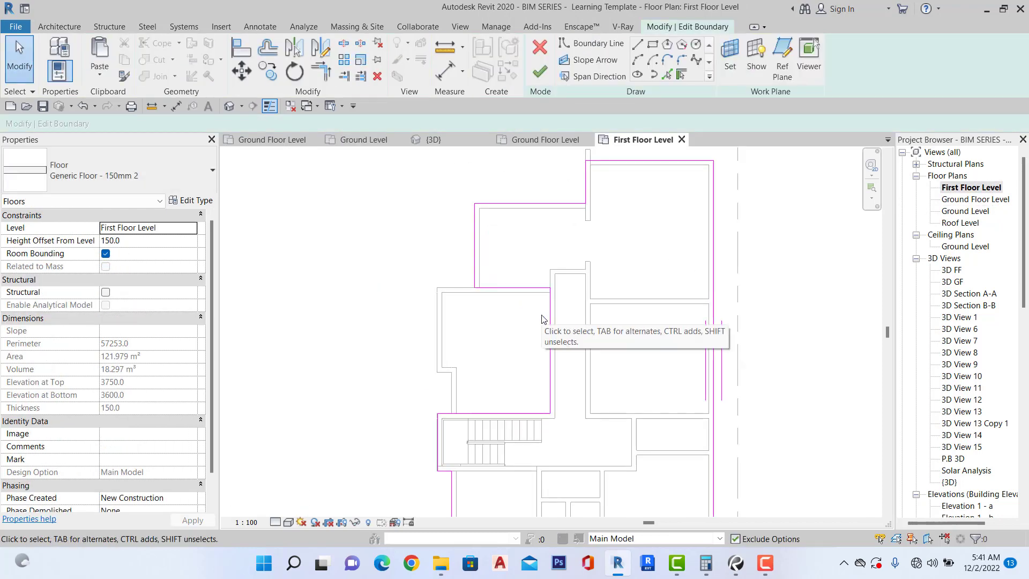
key(a)
key(l)
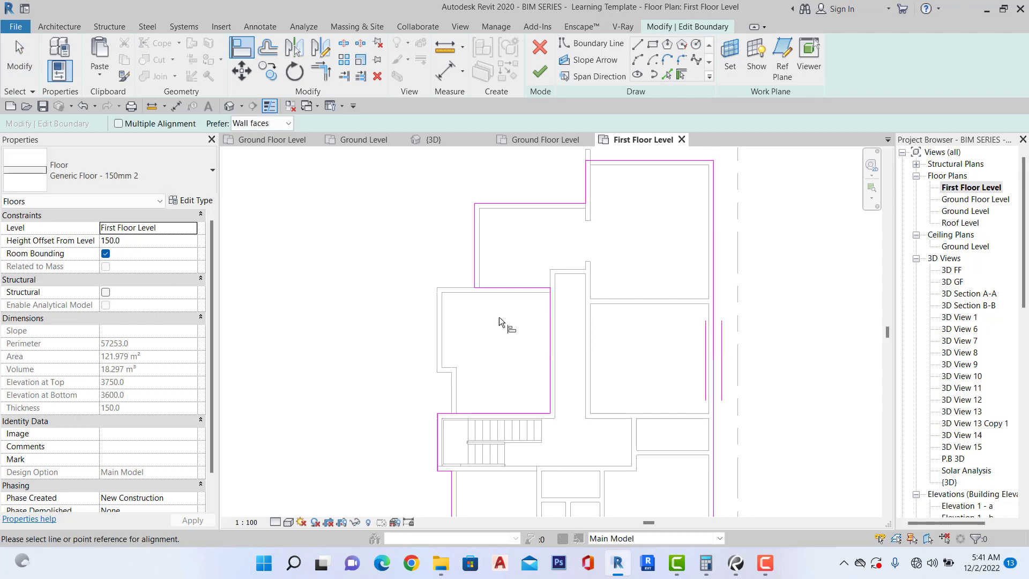
scroll(416, 314, up, 1)
click(443, 321)
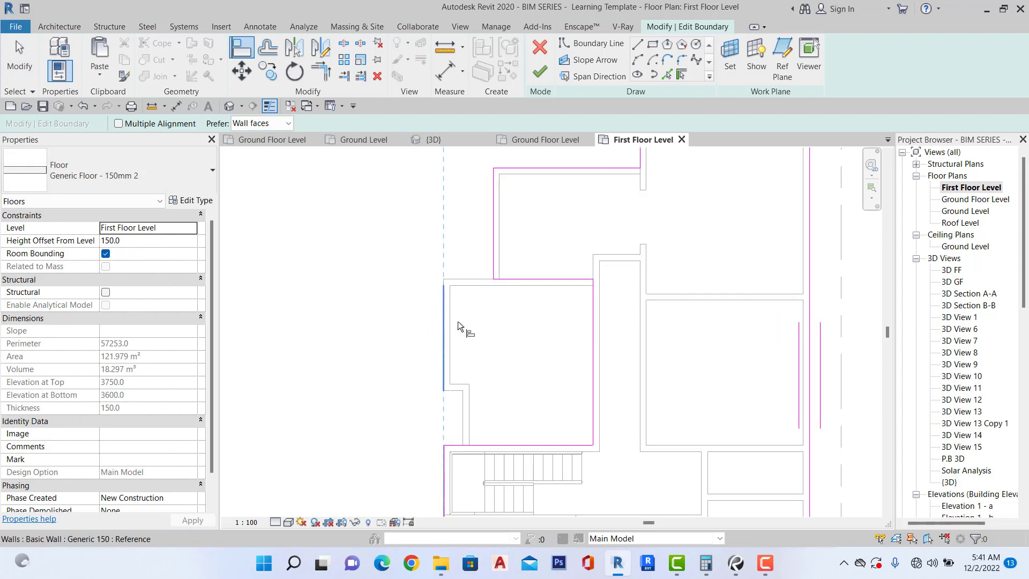
click(590, 340)
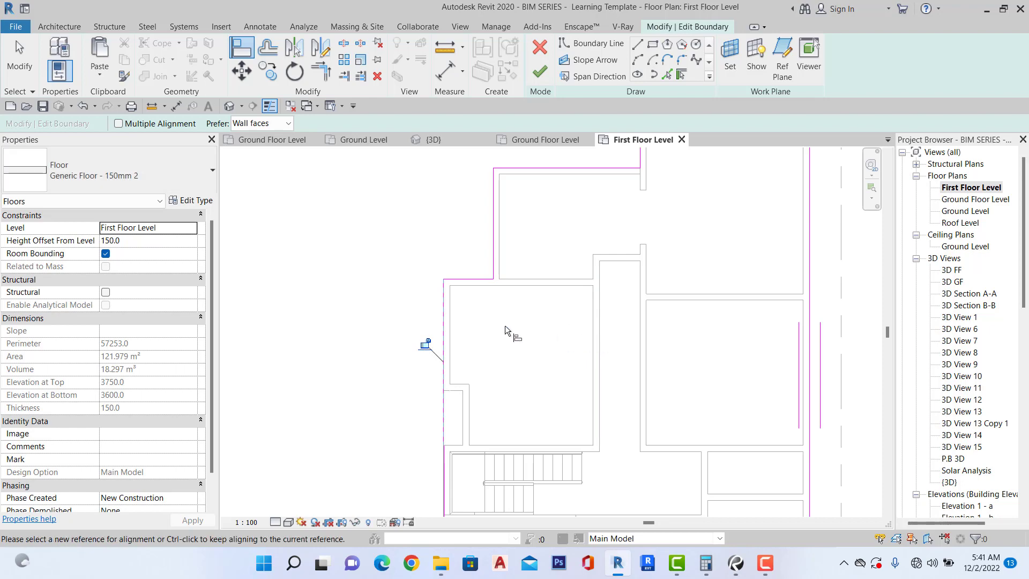
scroll(505, 326, down, 2)
key(Escape)
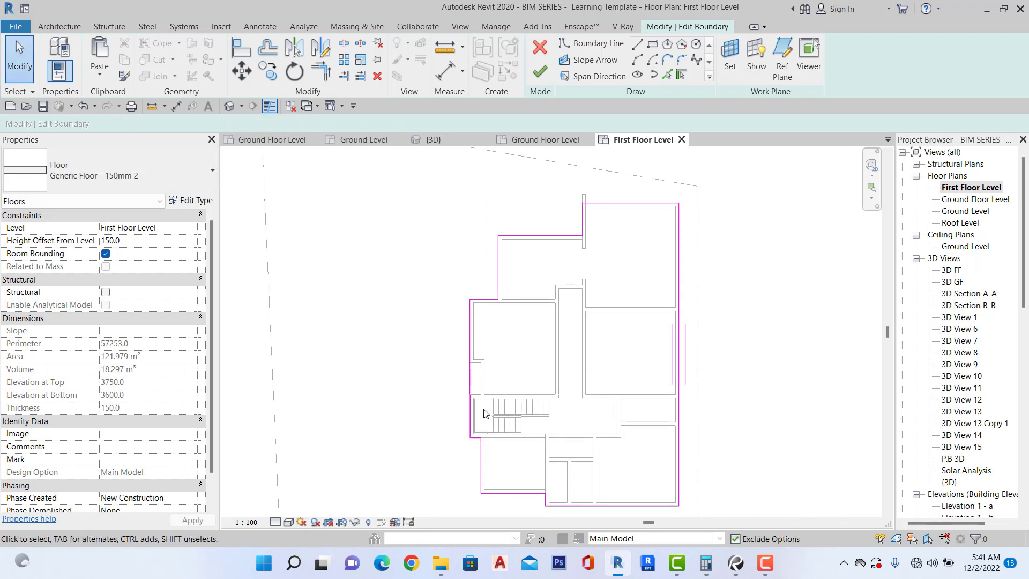
Align the slab boundary's two slightly offset west edges beside the stair, deleting the too-short connecting line.
scroll(455, 423, up, 2)
scroll(458, 386, up, 3)
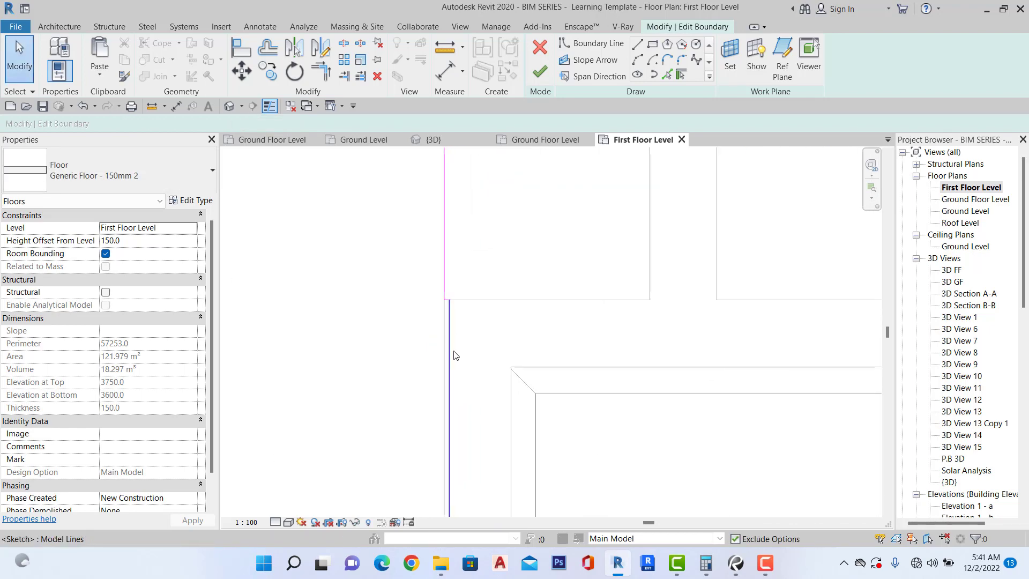
click(242, 49)
click(447, 312)
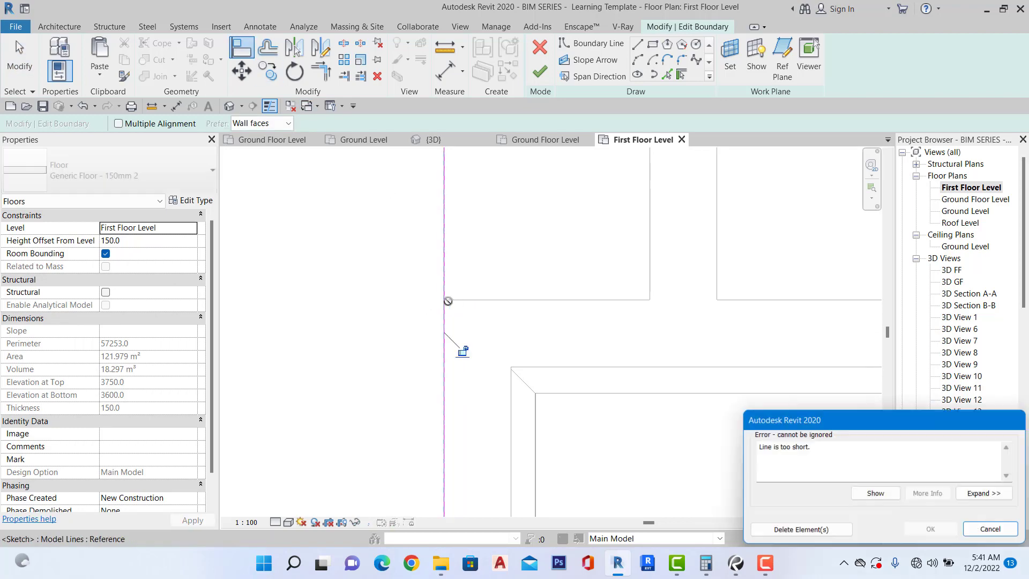
scroll(460, 351, down, 3)
click(800, 529)
scroll(475, 239, down, 5)
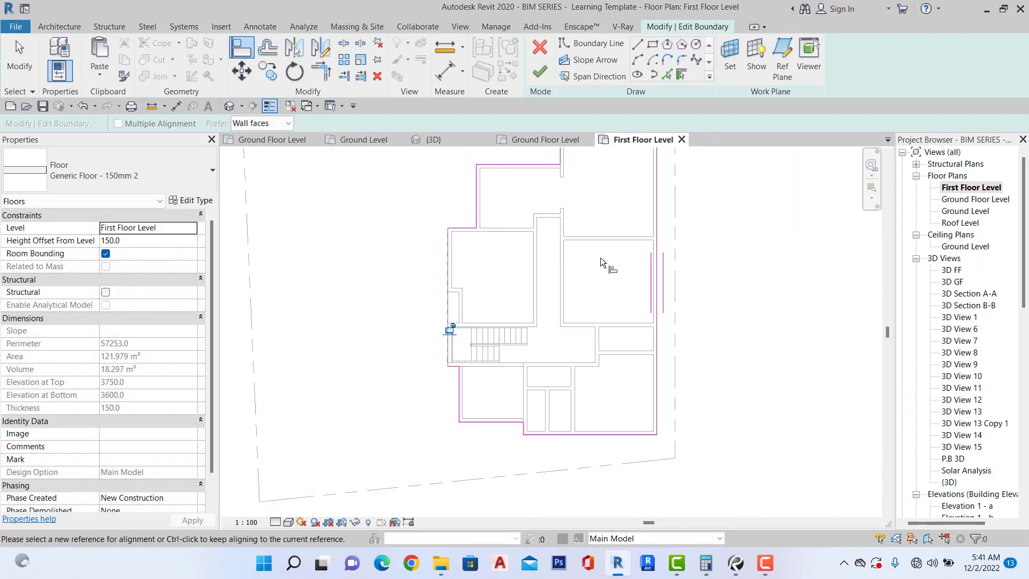
Finish the first-floor slab boundary edit, decline attaching the walls to the slab's bottom, and clear the selection.
scroll(666, 264, down, 3)
scroll(501, 343, up, 8)
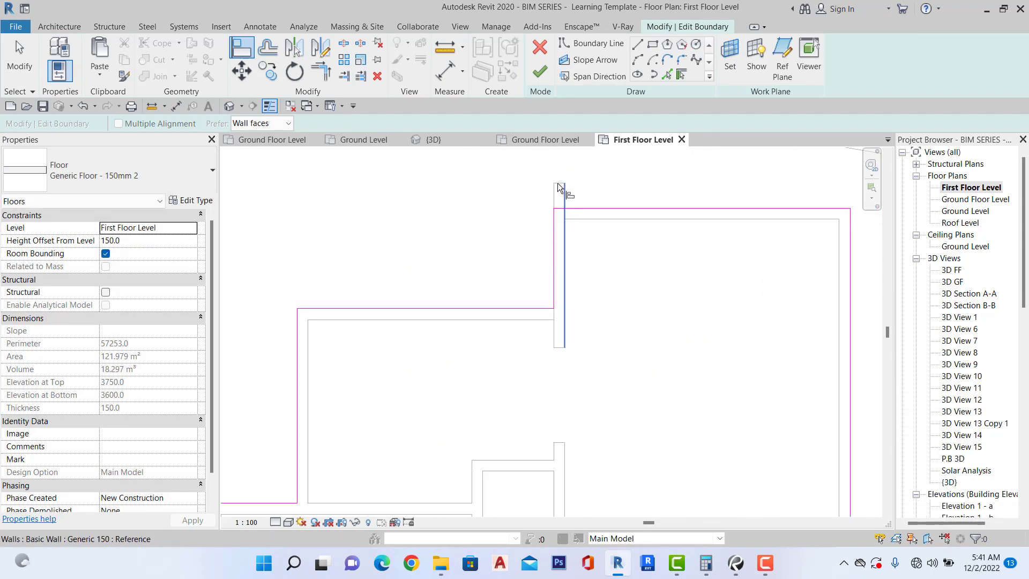
click(539, 71)
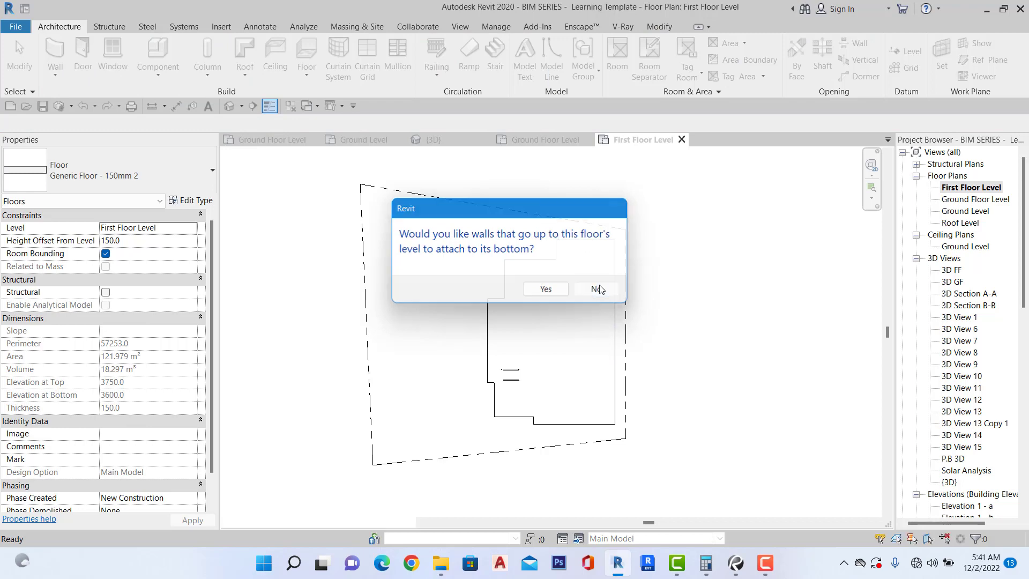
click(597, 289)
scroll(546, 269, down, 2)
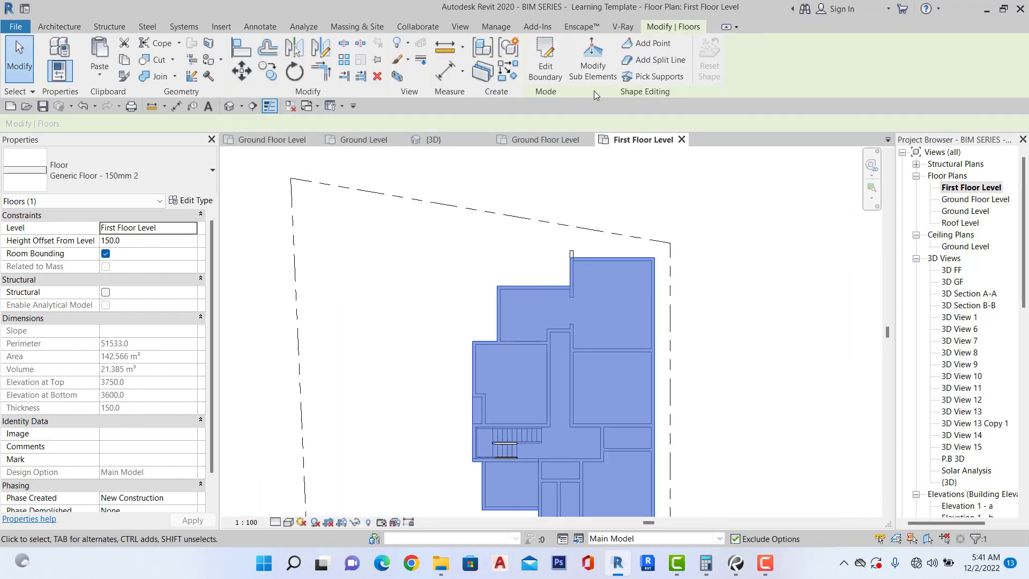
scroll(478, 266, down, 2)
click(479, 267)
scroll(497, 339, up, 2)
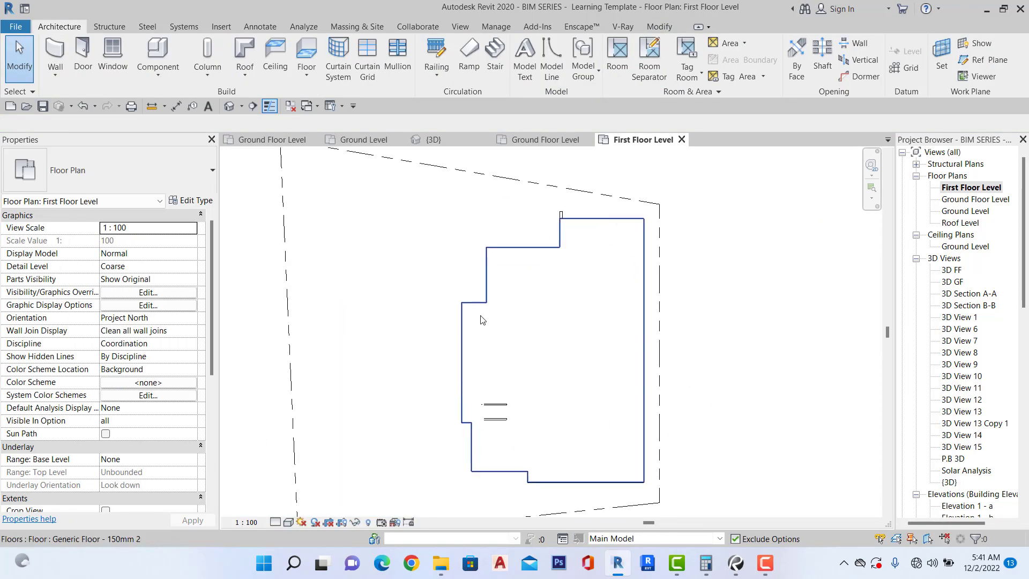
click(479, 307)
scroll(475, 277, down, 1)
click(476, 278)
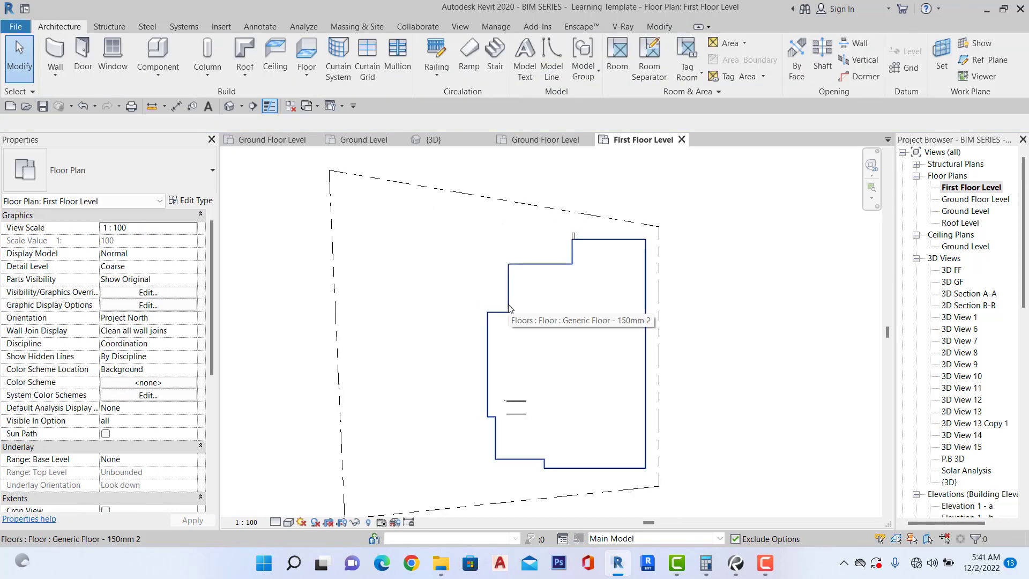
Override the Floors category's surface transparency to 100 in the First Floor Level plan's visibility/graphics settings.
click(148, 293)
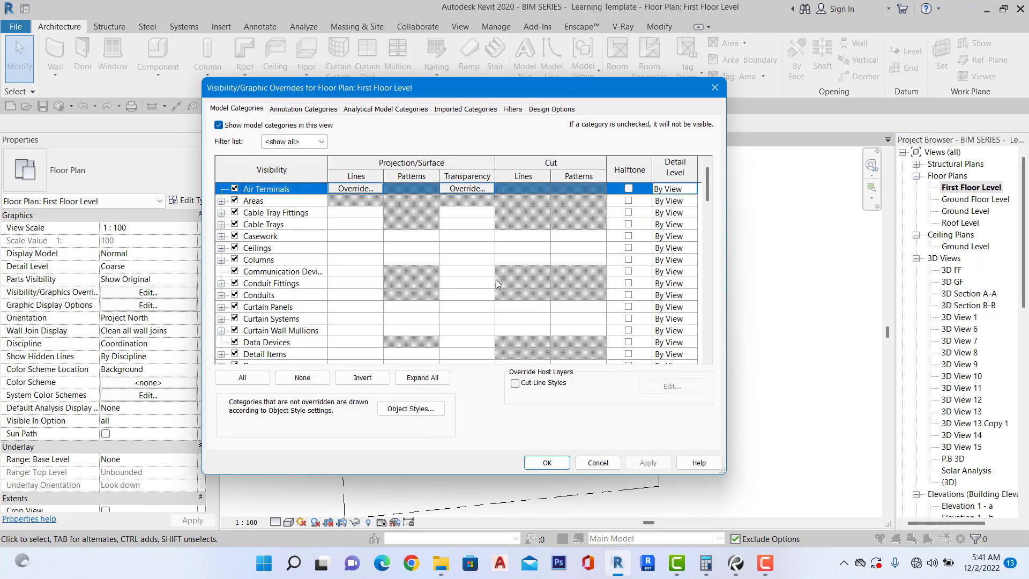
scroll(702, 236, down, 7)
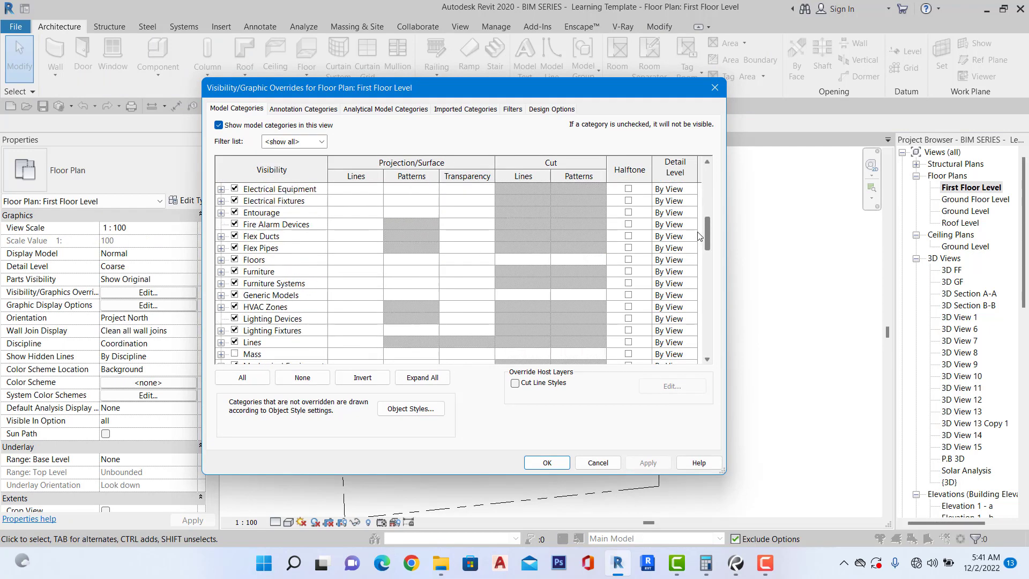
click(470, 263)
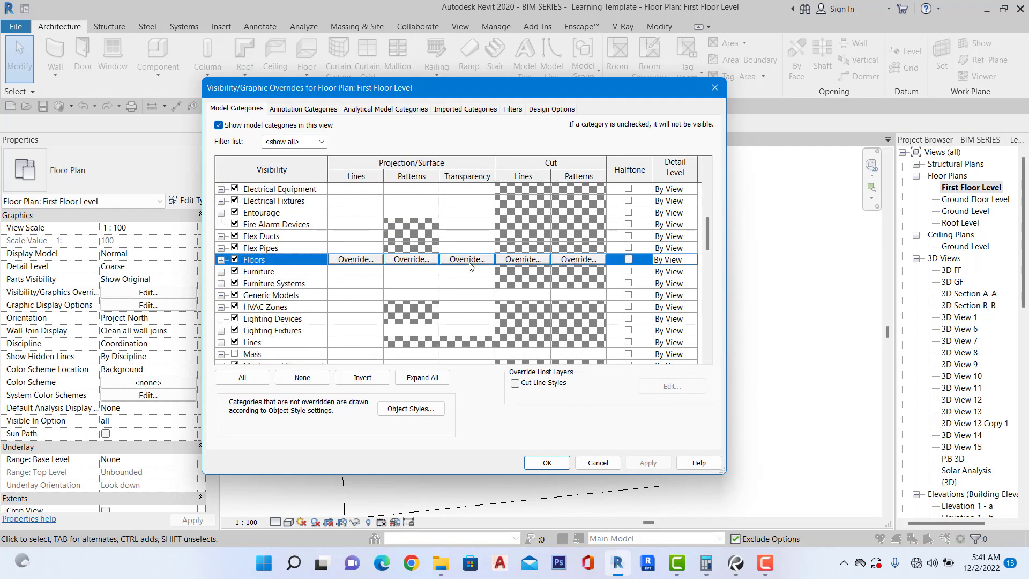
click(467, 260)
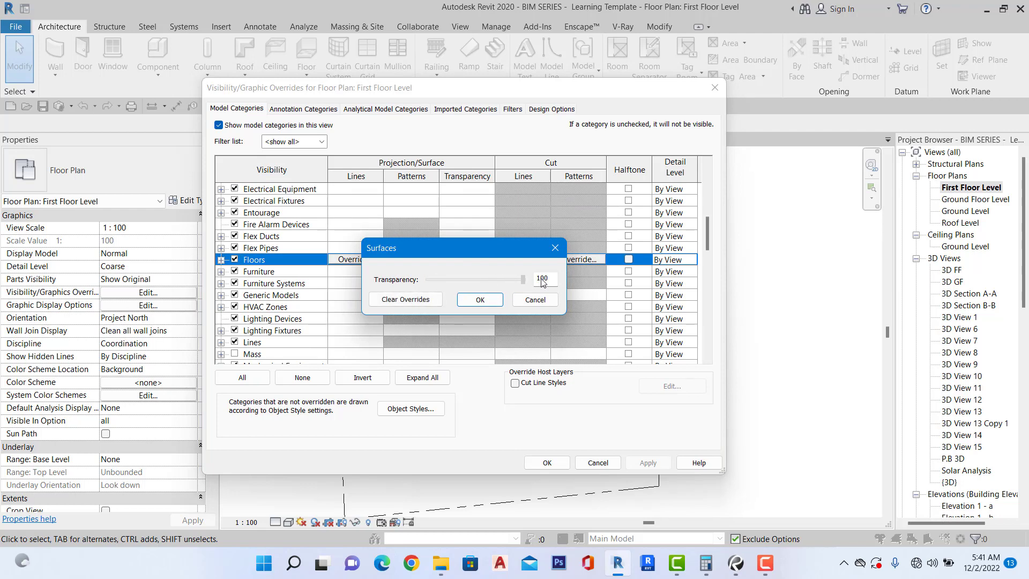
click(464, 301)
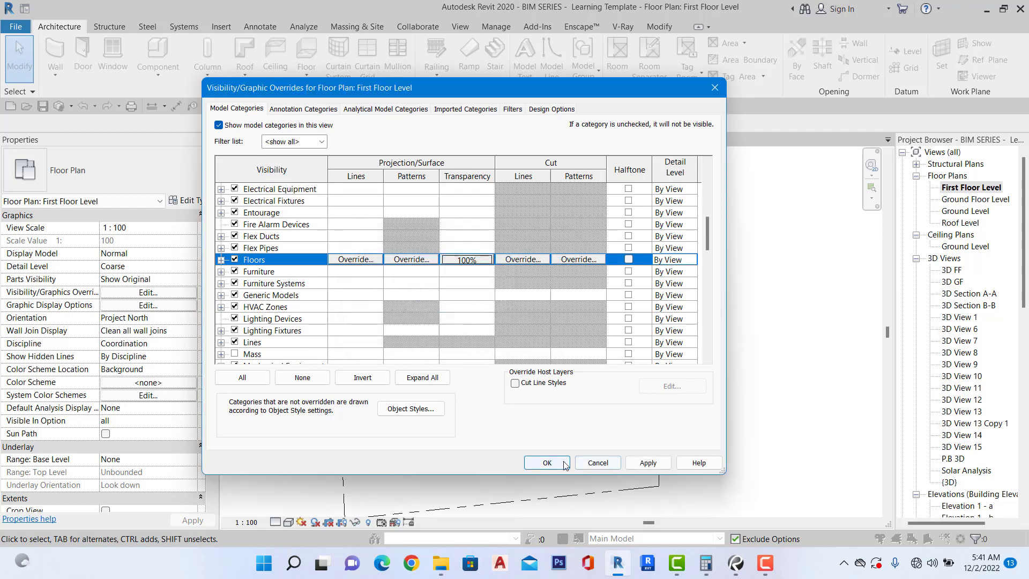
click(547, 462)
Examine the walls, stair and slab outline across the First Floor Level plan.
scroll(538, 248, up, 3)
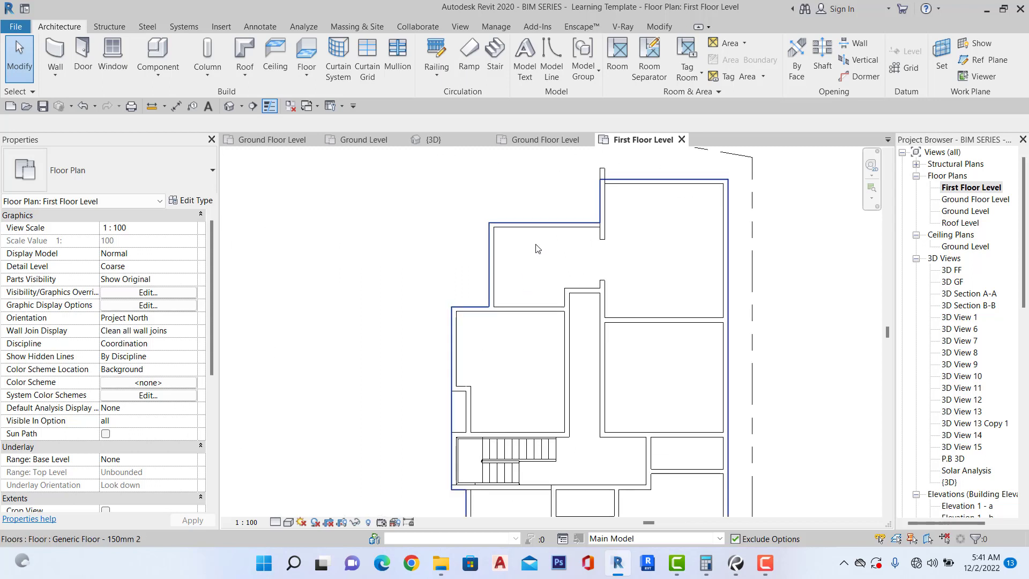
scroll(537, 248, down, 3)
scroll(623, 247, up, 4)
scroll(625, 256, down, 3)
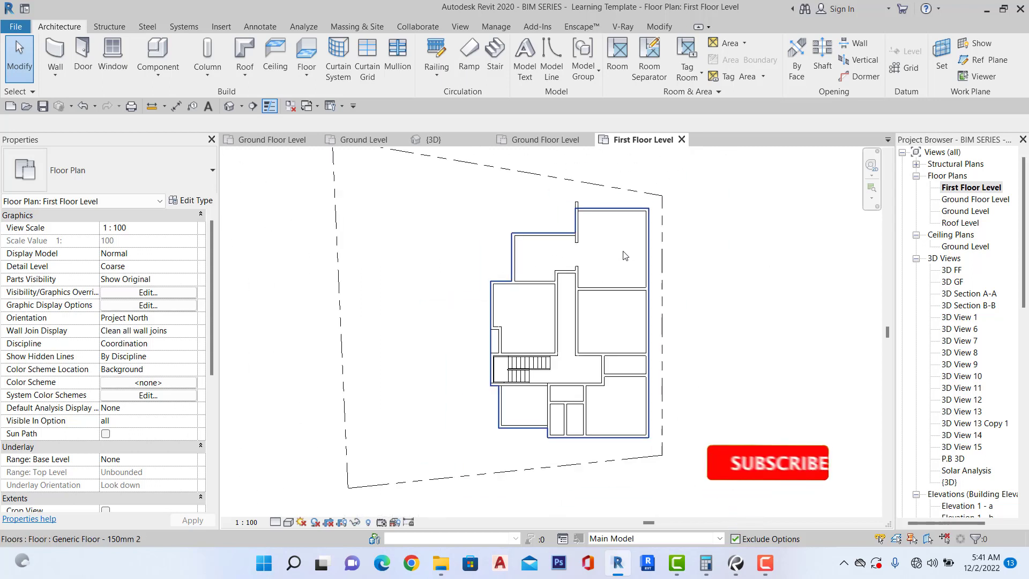
scroll(621, 262, up, 2)
scroll(619, 268, down, 2)
scroll(617, 272, up, 2)
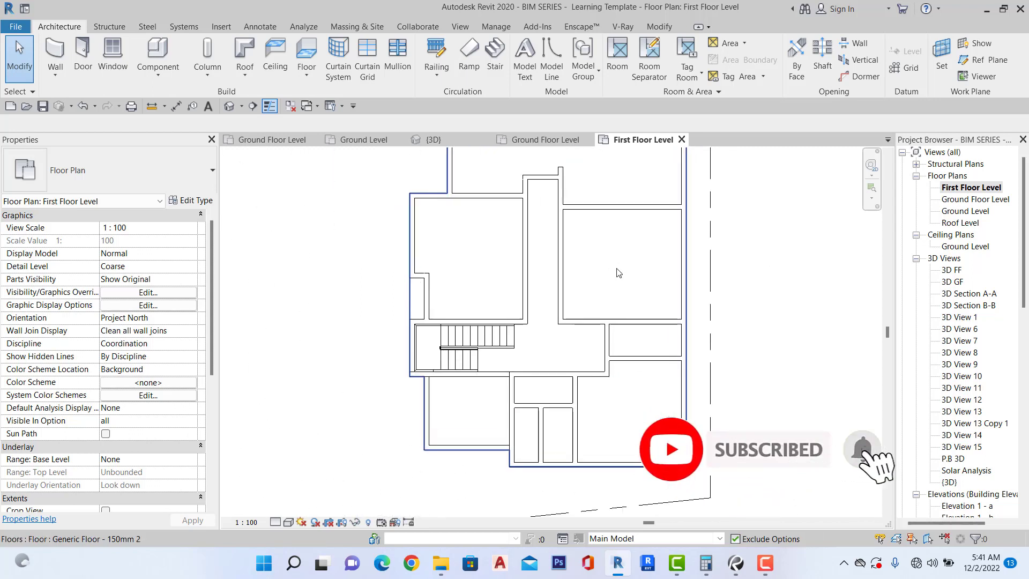
scroll(520, 301, down, 3)
scroll(525, 292, up, 3)
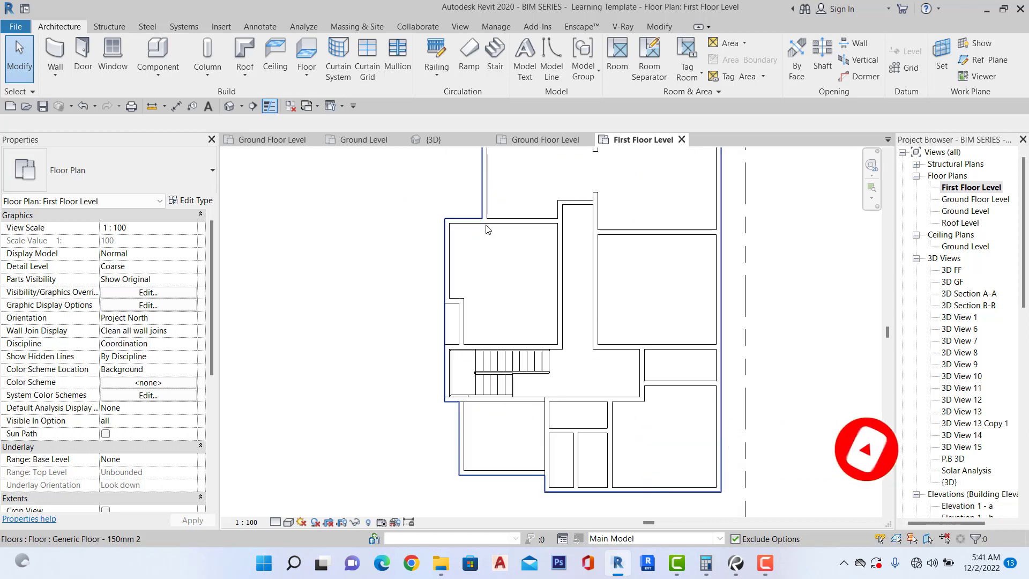
Close the inactive views and open the First Floor level plan of the finished BIM SERIES reference project.
click(290, 107)
scroll(518, 237, down, 2)
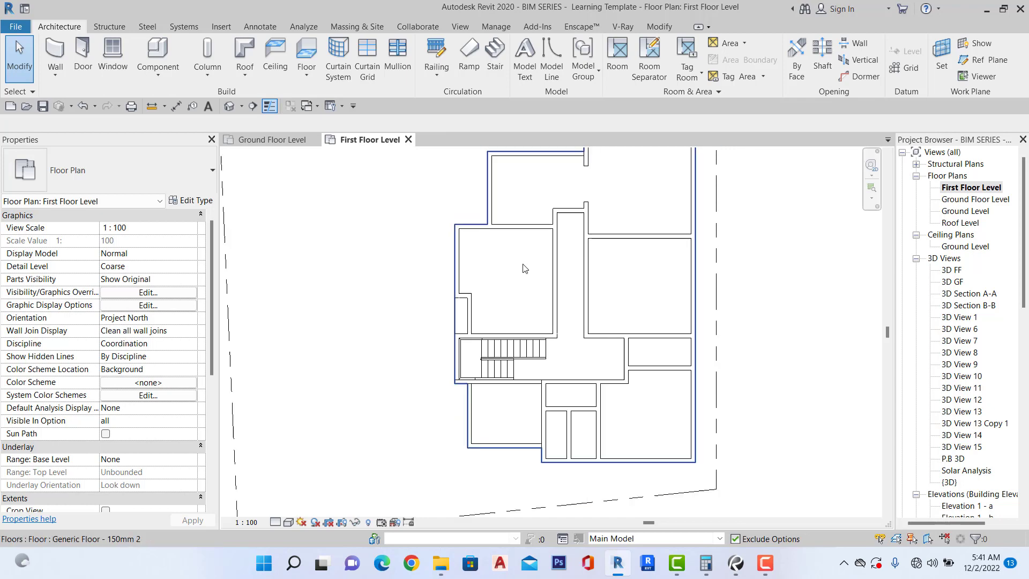
click(271, 140)
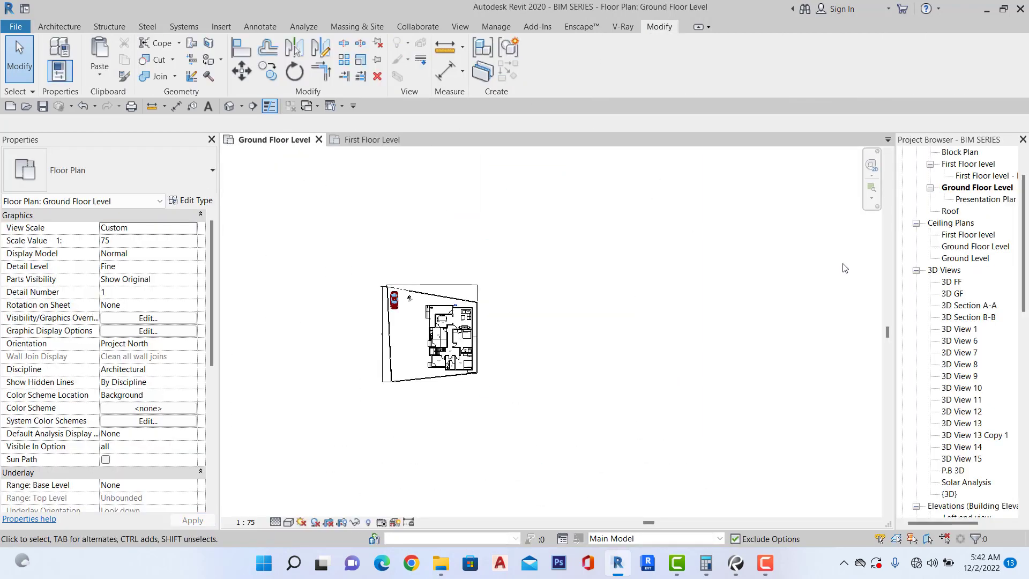
double_click(968, 164)
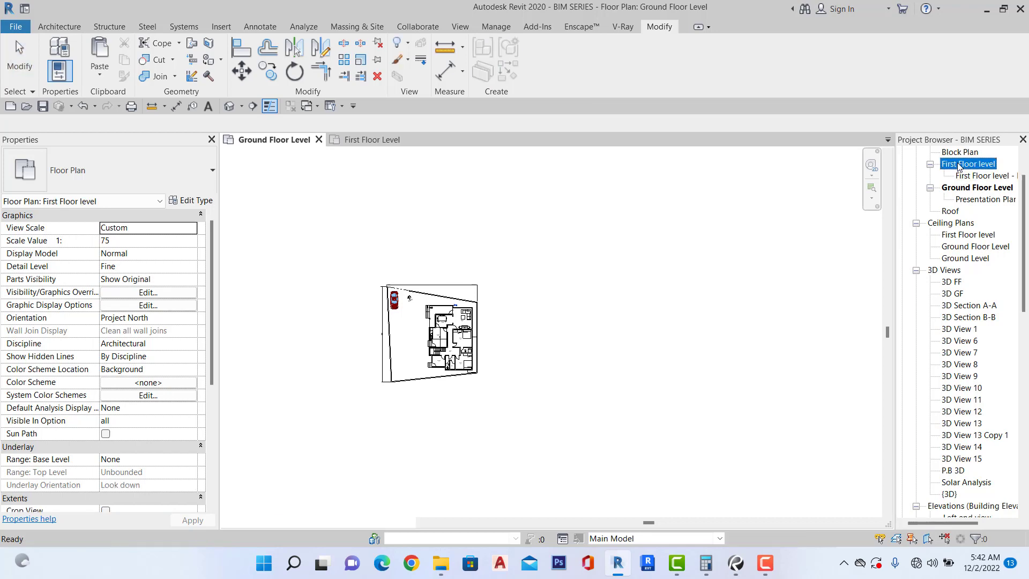
Examine the reference project's first-floor layout, including the terrace, bedrooms, balcony and stair.
scroll(430, 336, up, 3)
scroll(429, 335, up, 2)
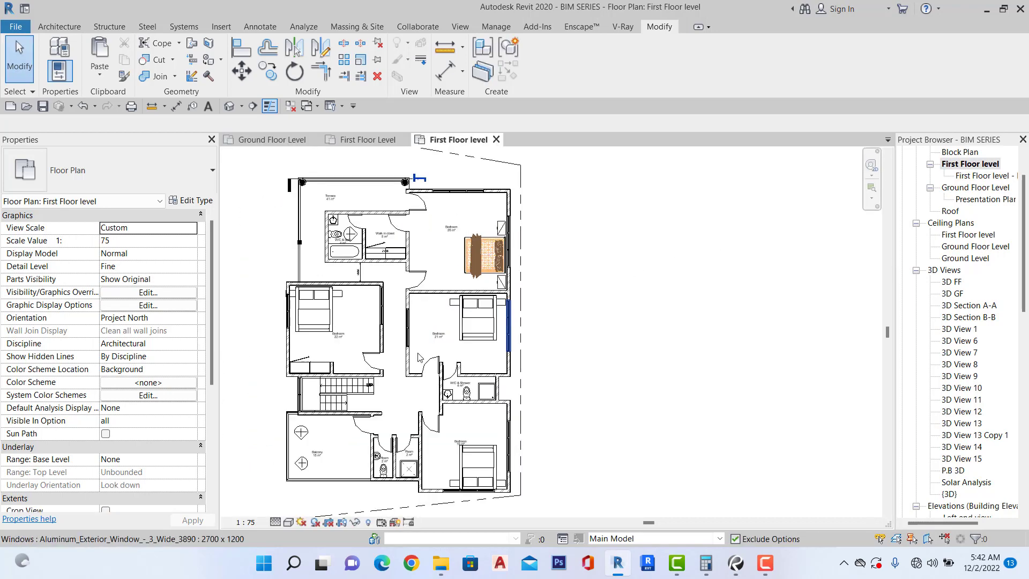
scroll(506, 322, down, 3)
scroll(343, 340, up, 4)
scroll(502, 405, down, 3)
scroll(568, 346, up, 2)
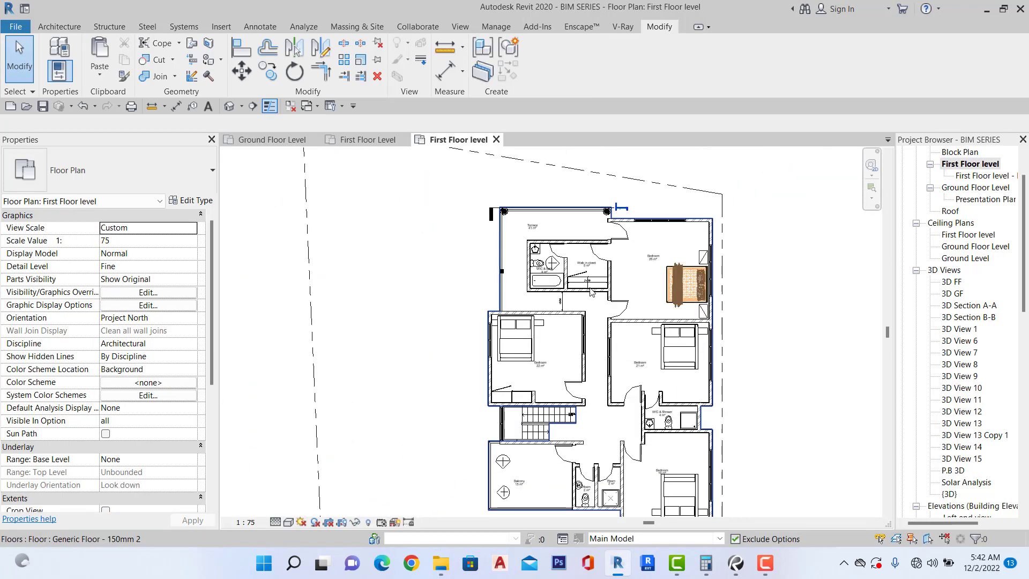
scroll(592, 289, up, 4)
scroll(595, 284, down, 4)
scroll(600, 274, up, 3)
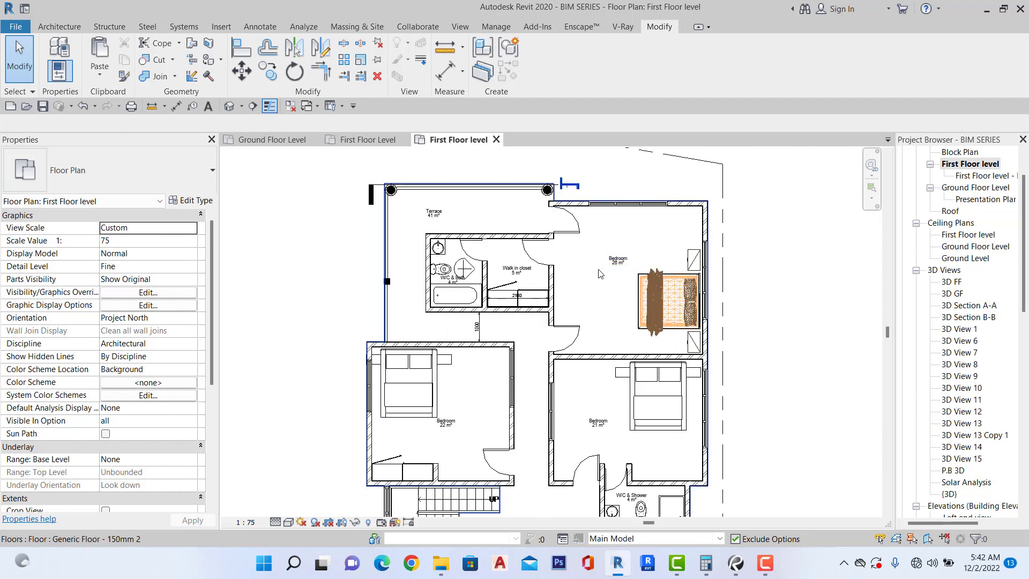
click(580, 322)
scroll(616, 305, down, 3)
click(265, 283)
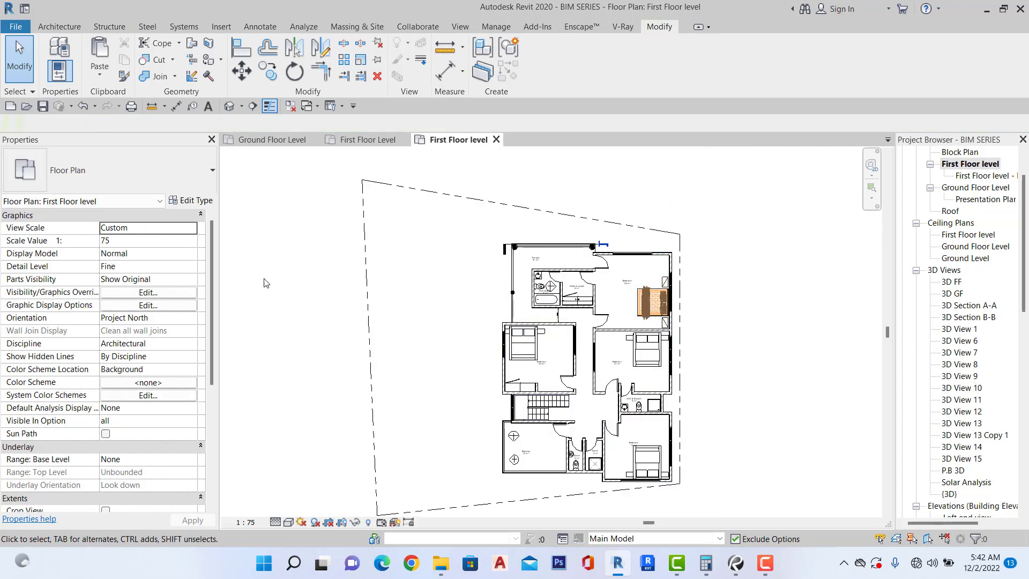
Open the Floors category's surface transparency override for the reference First Floor level plan and accept the settings.
click(139, 293)
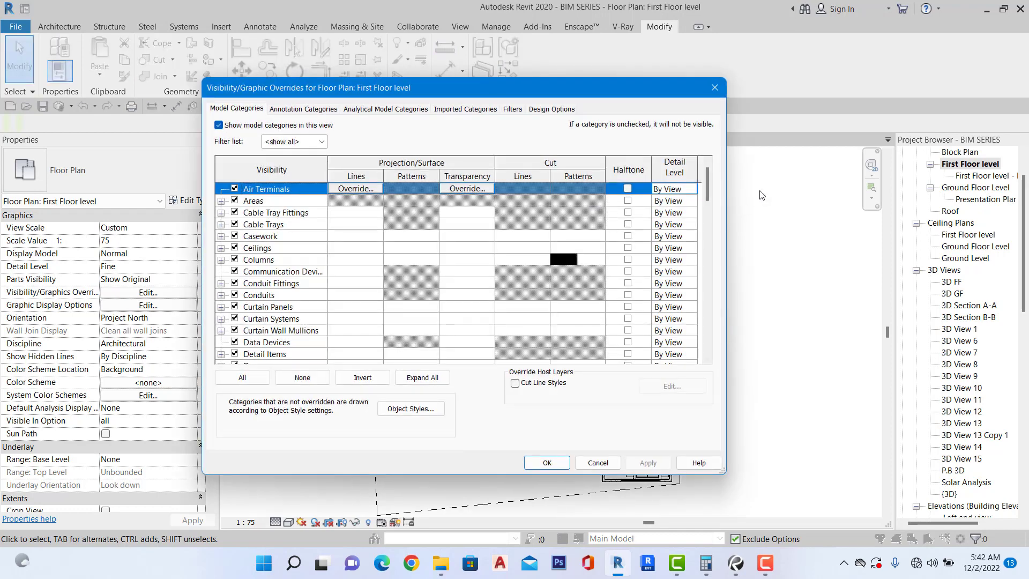
drag(709, 181, 703, 230)
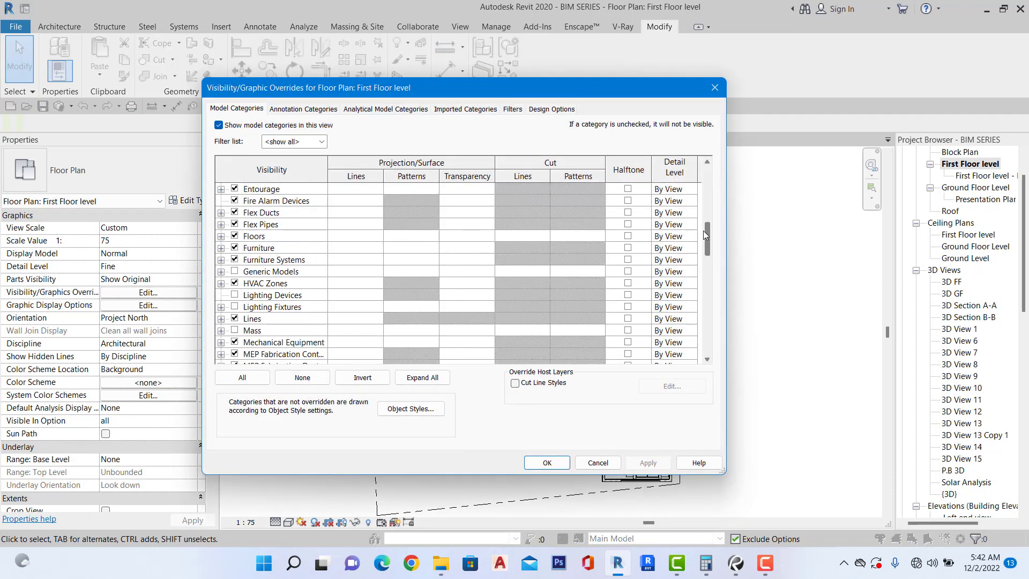
click(473, 234)
click(472, 235)
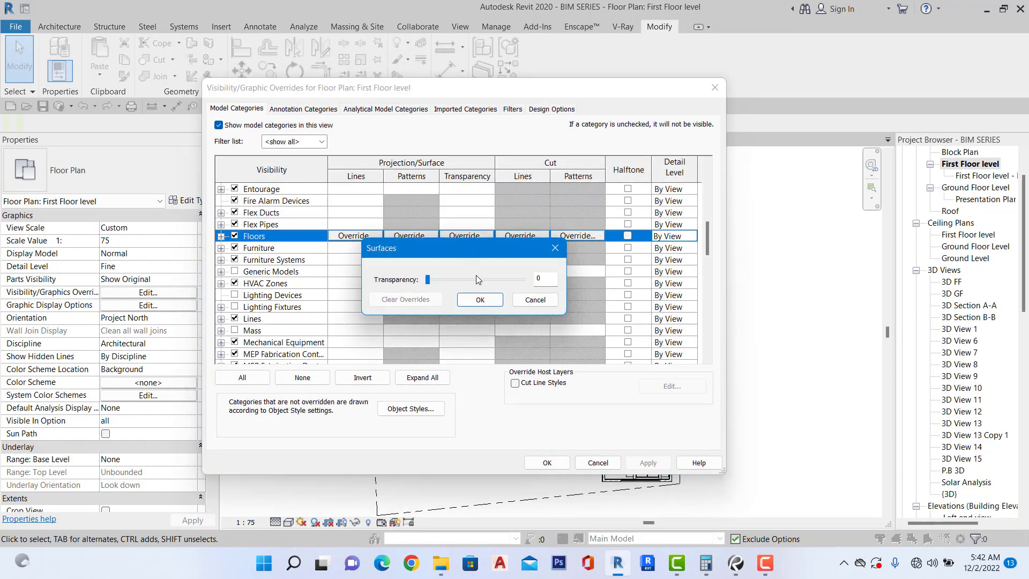
click(500, 301)
click(546, 462)
Select the reference project's first-floor slab to inspect its extents under the terrace and balcony, then clear the selection.
scroll(610, 344, up, 4)
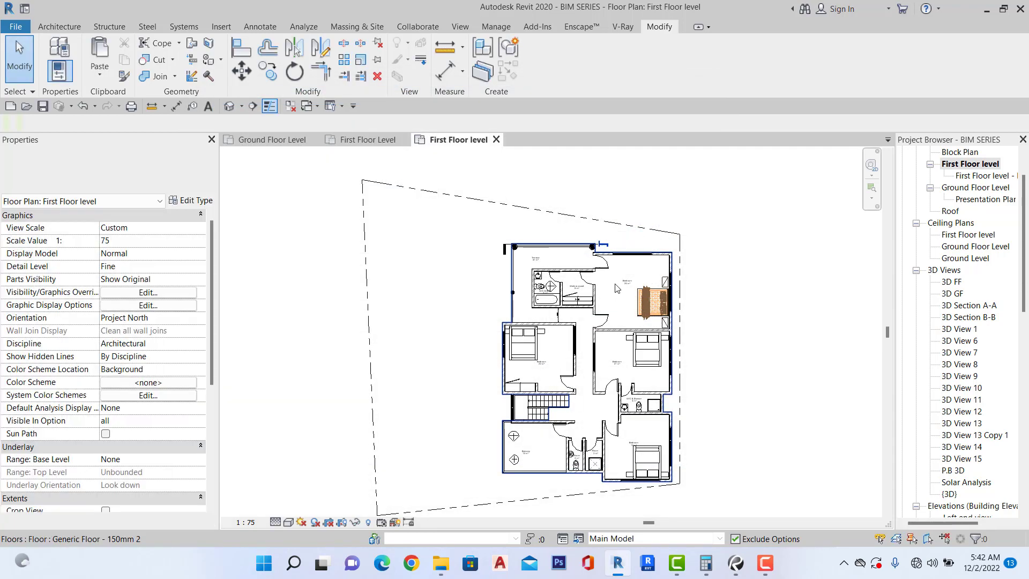
click(610, 345)
click(622, 298)
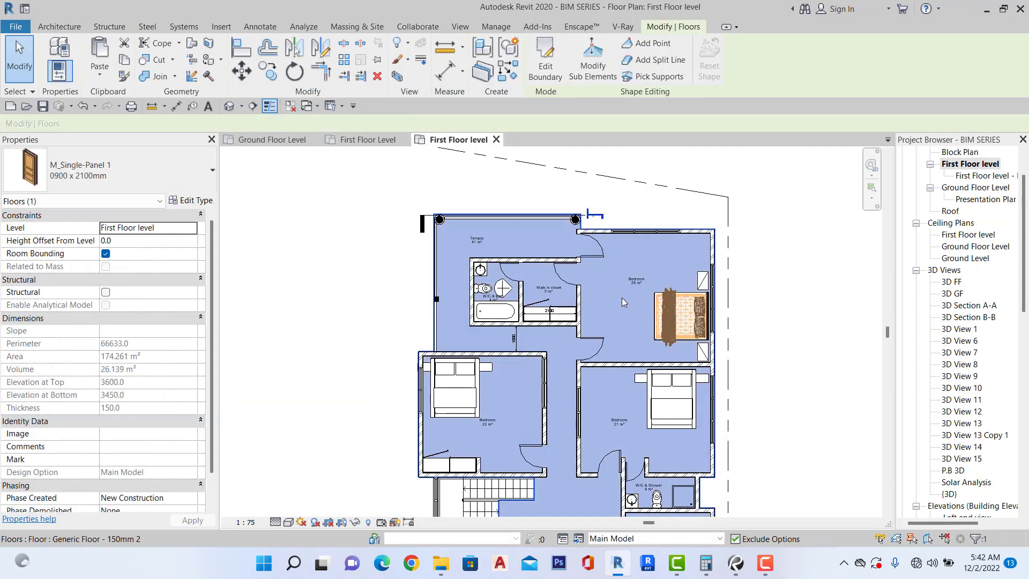
scroll(621, 298, down, 3)
scroll(471, 374, down, 3)
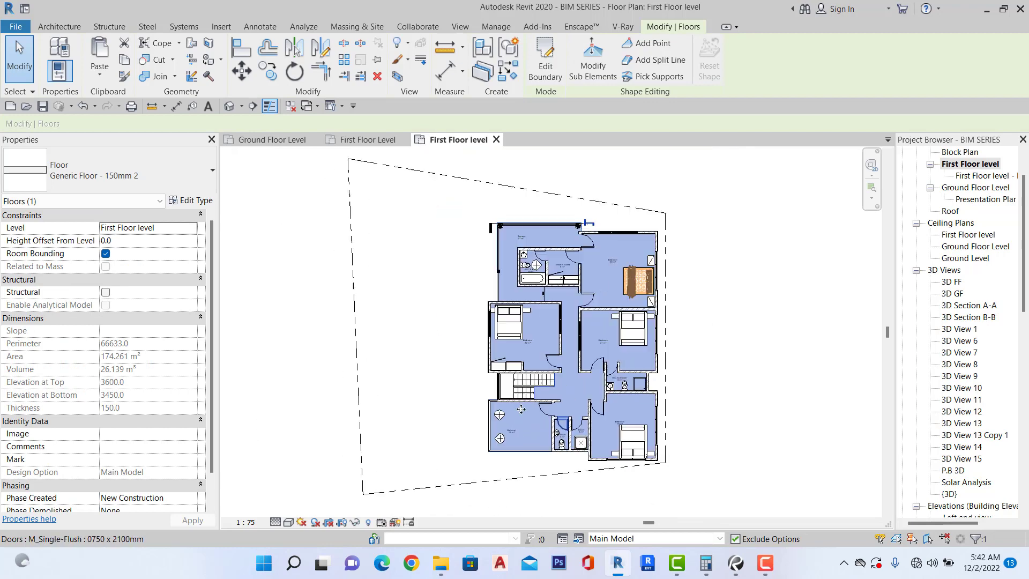
click(472, 374)
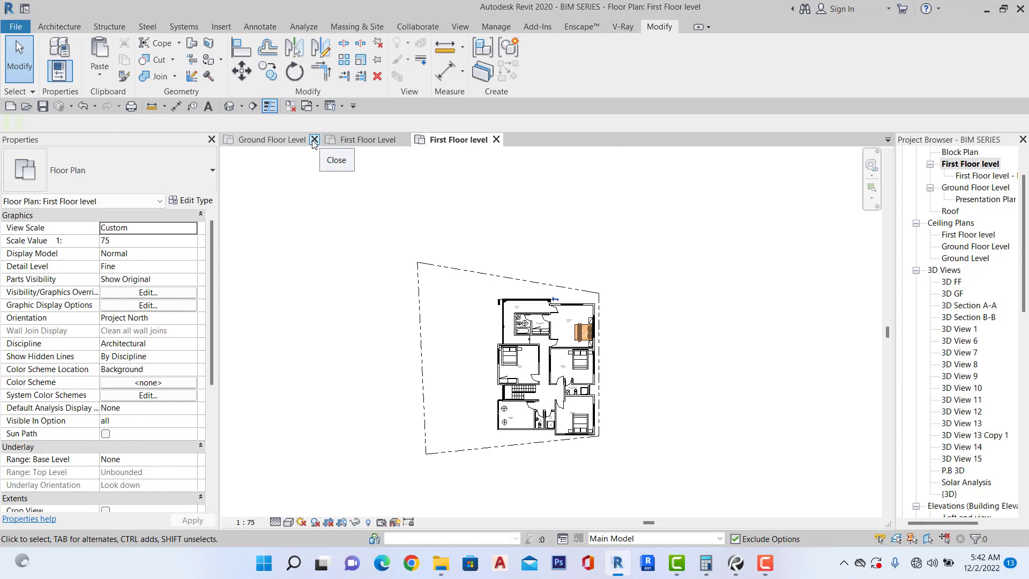
Close the reference Ground Floor Level plan and tile the two projects' first-floor plans side by side.
click(315, 140)
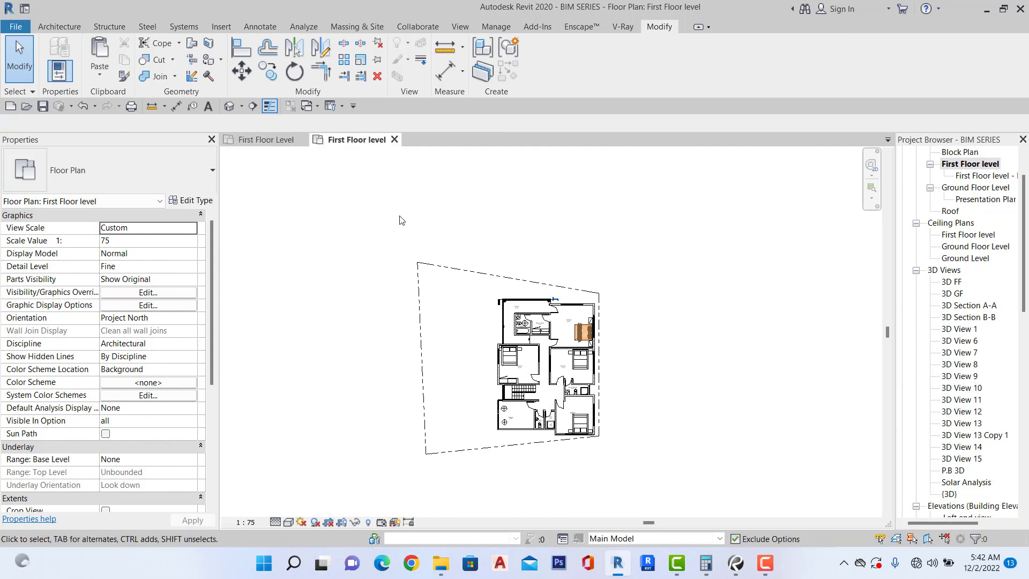
key(w)
key(t)
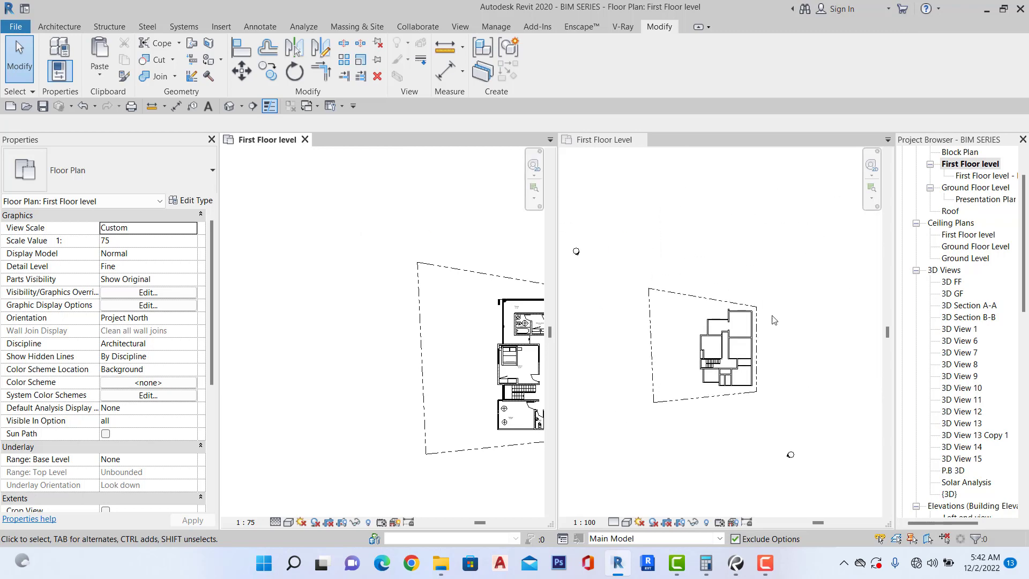
scroll(248, 322, down, 2)
scroll(389, 363, up, 4)
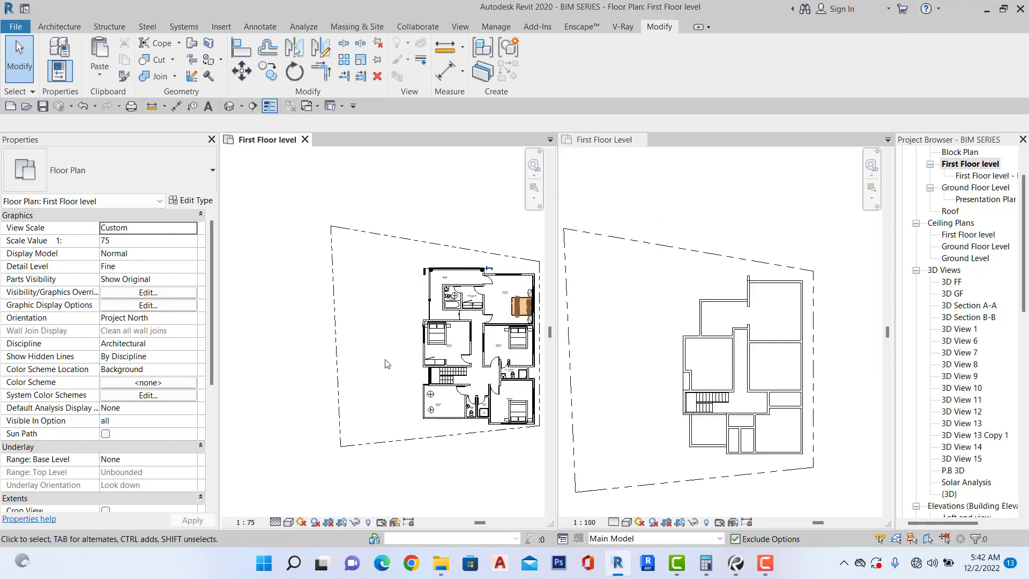
scroll(409, 354, down, 2)
scroll(670, 354, up, 3)
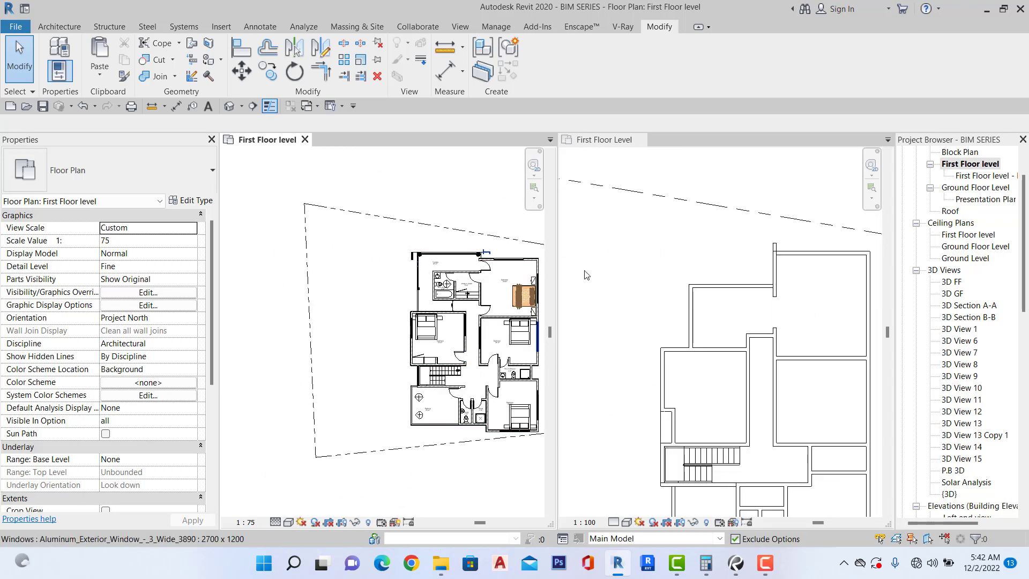
scroll(451, 246, up, 4)
scroll(448, 285, down, 2)
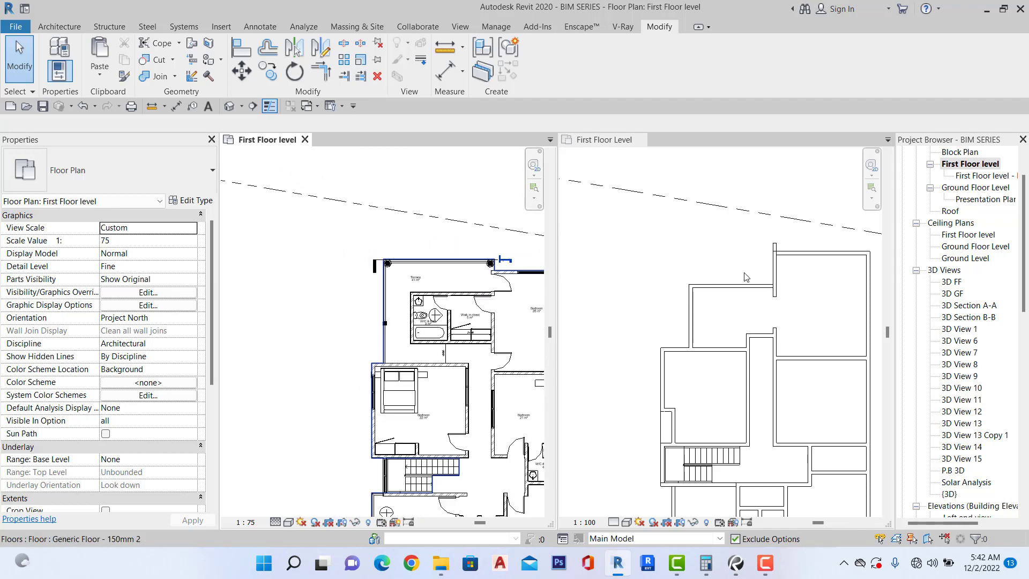
Edit the learning template's first-floor slab boundary, moving the northwest section's west edge outward to about 370 mm from the adjacent wall line.
click(793, 292)
scroll(789, 314, down, 2)
click(795, 314)
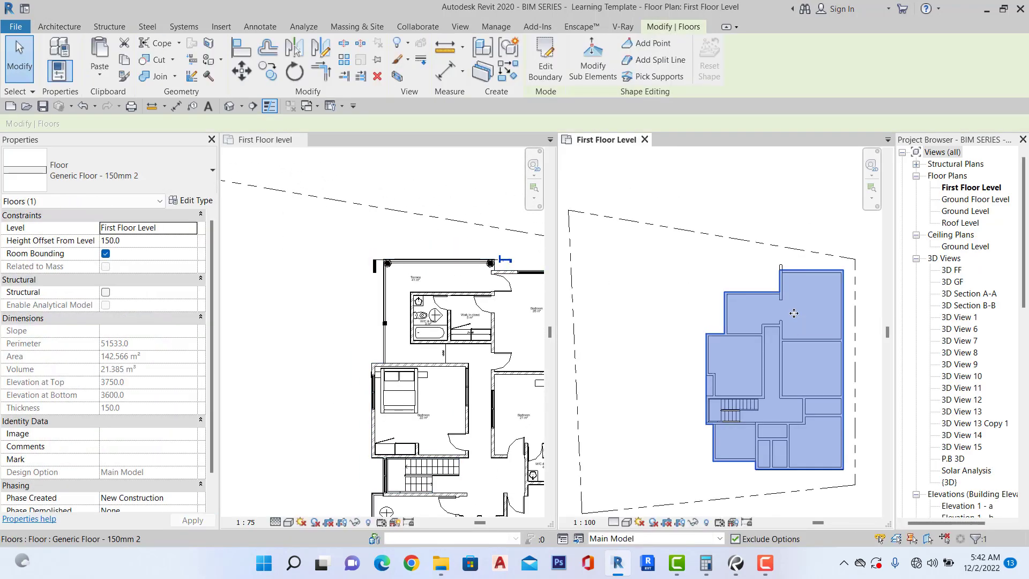
scroll(384, 381, up, 2)
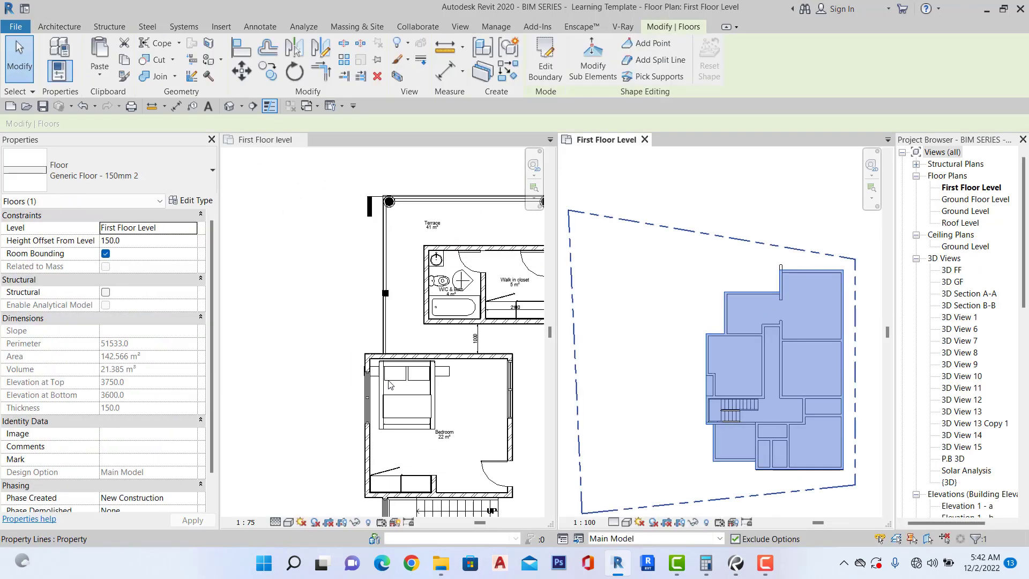
double_click(738, 316)
scroll(437, 255, down, 3)
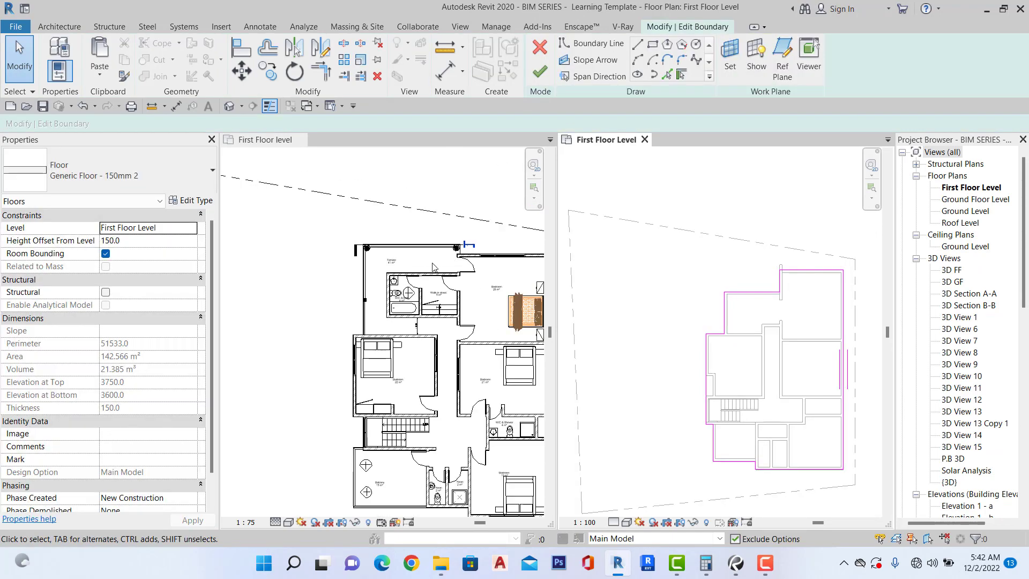
scroll(777, 282, up, 2)
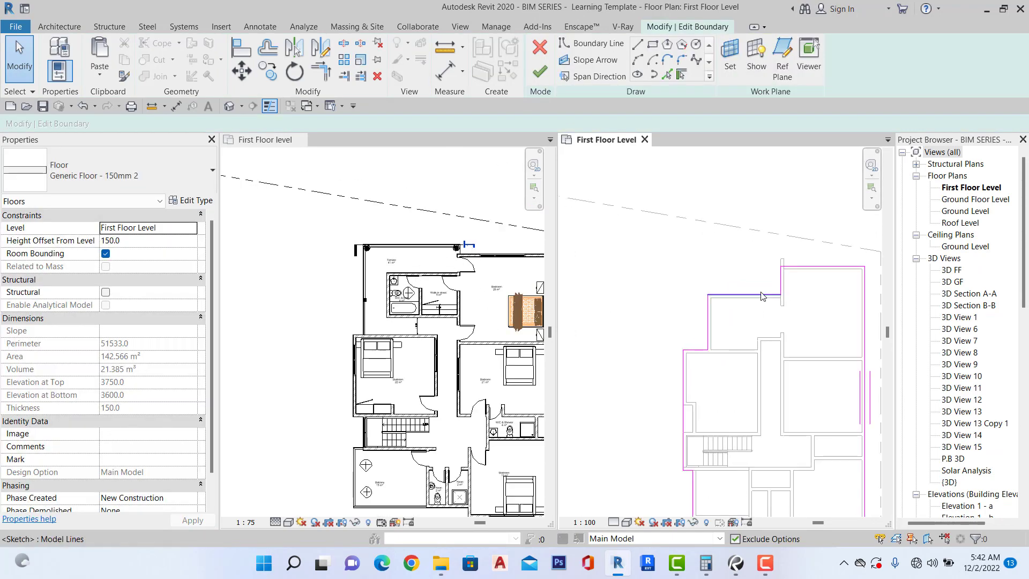
scroll(716, 334, up, 1)
scroll(707, 317, up, 2)
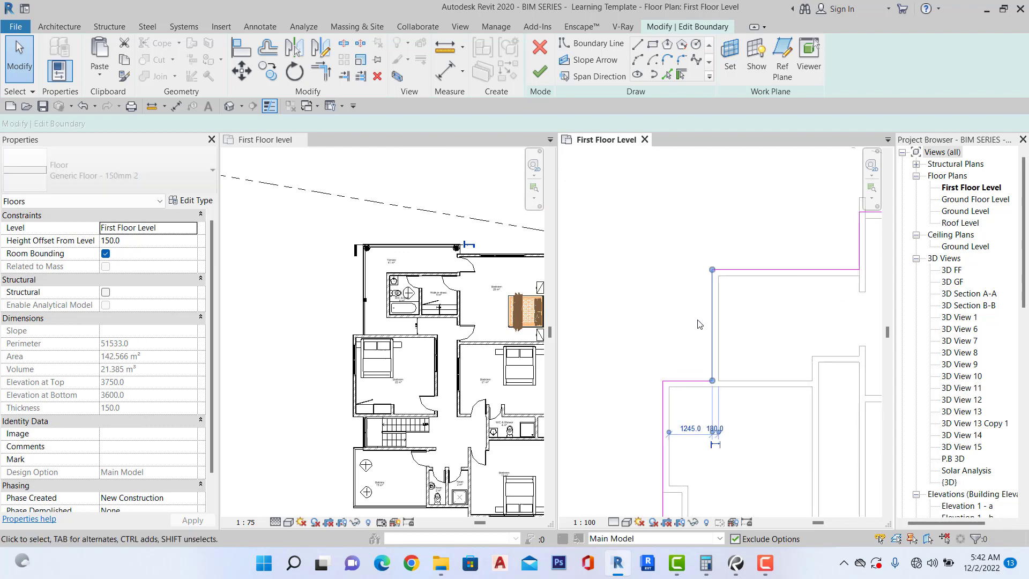
click(680, 321)
drag(678, 321, 678, 321)
scroll(678, 322, down, 3)
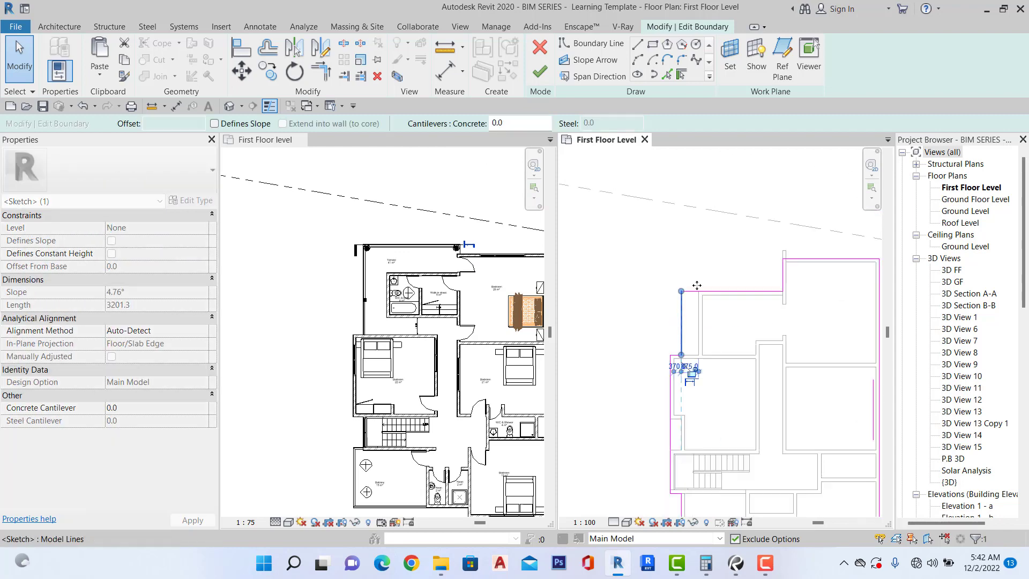
Move the northwest section's north slab edge outward to about 1220 mm beyond the wall below it.
scroll(702, 276, up, 3)
click(729, 302)
drag(729, 302, 727, 258)
scroll(700, 287, down, 3)
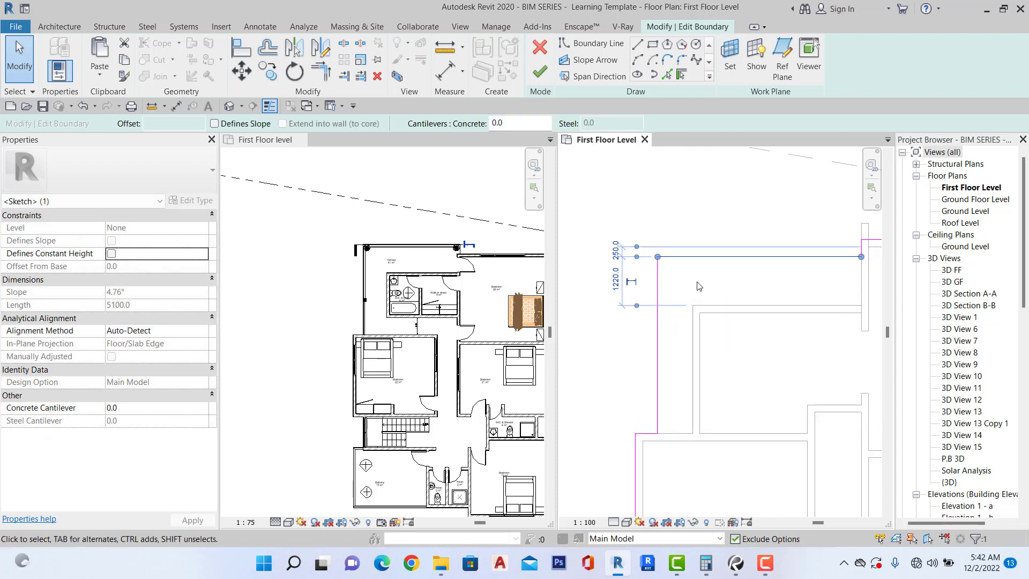
Compare the edited northwest slab outline with the reference first-floor plan and clear the boundary line selection.
scroll(683, 288, up, 3)
scroll(670, 365, down, 5)
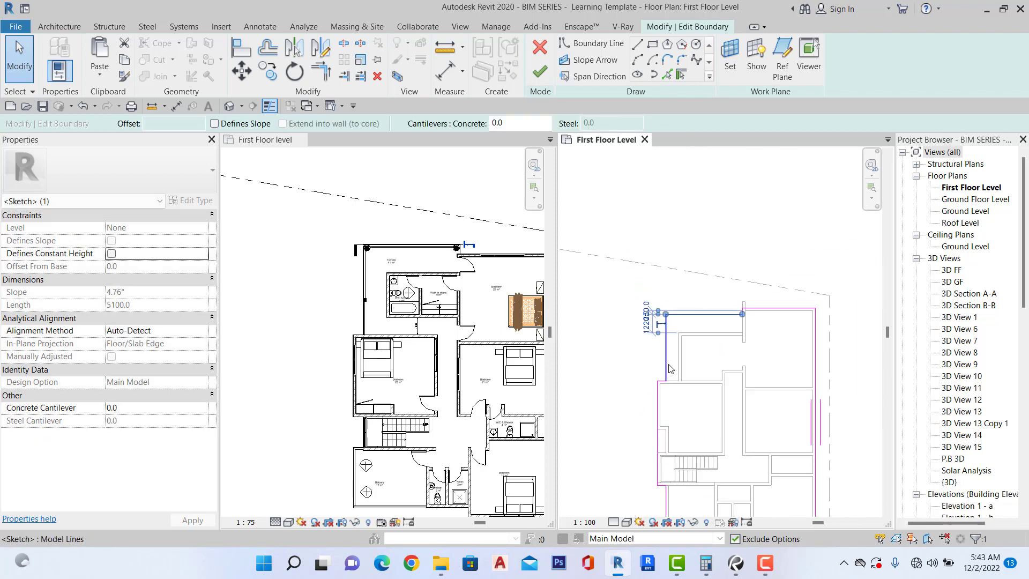
scroll(692, 319, up, 2)
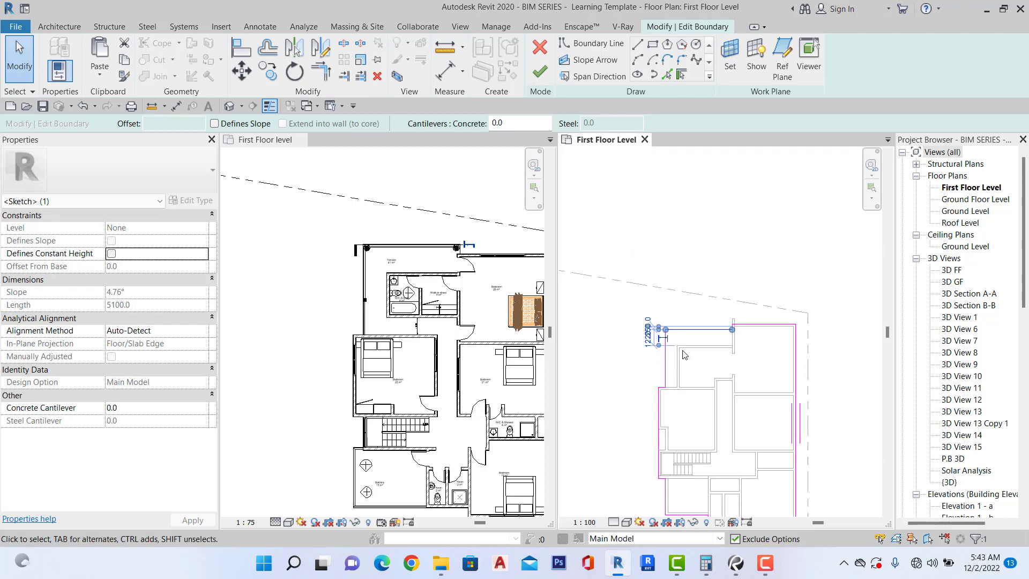
scroll(310, 260, down, 2)
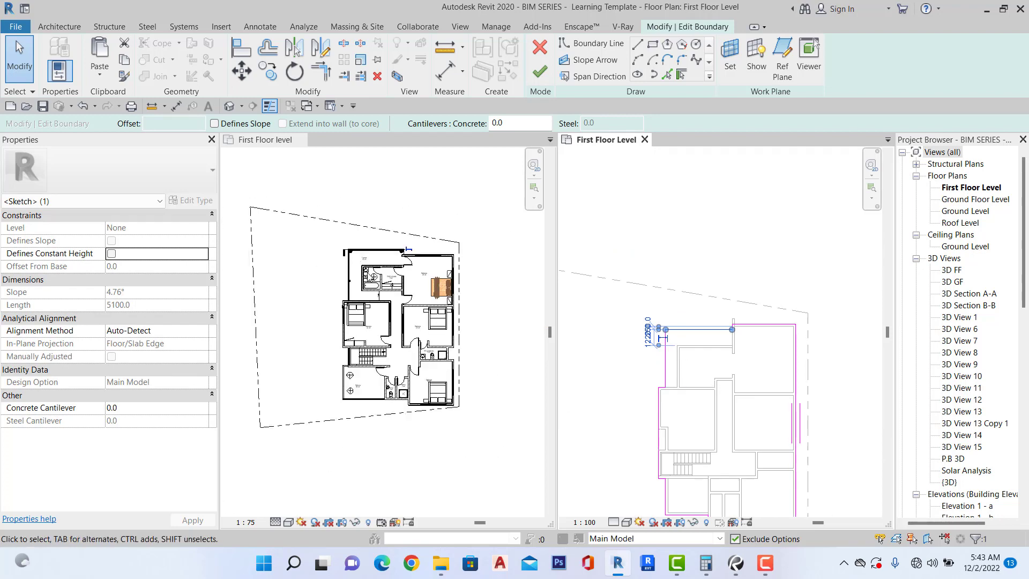
scroll(658, 349, up, 4)
scroll(705, 244, down, 4)
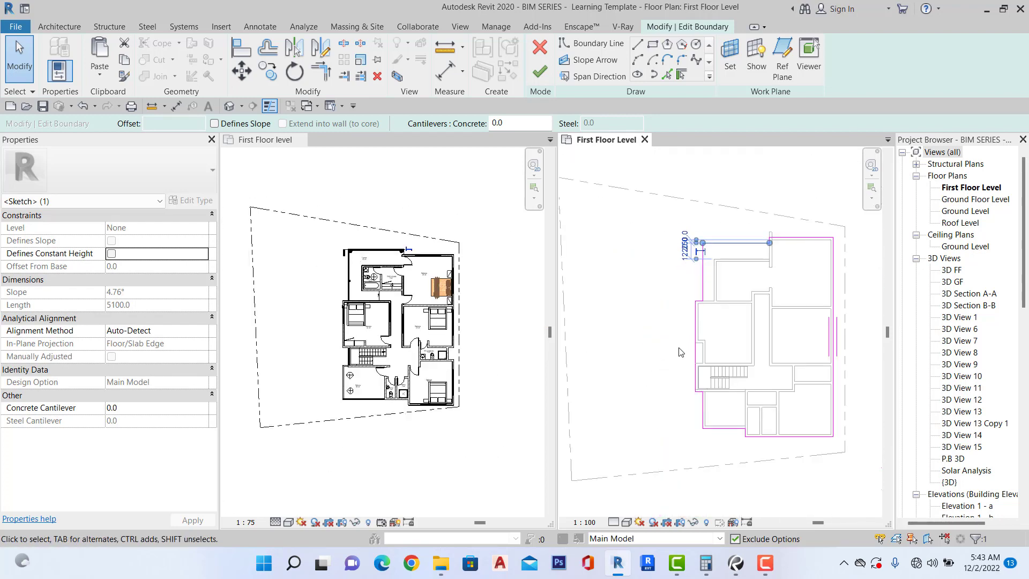
scroll(679, 349, up, 2)
click(678, 353)
scroll(727, 332, down, 2)
Move the southwest section's west slab edge outward to about 870 mm beyond the slab edge beside the stairs.
scroll(706, 376, up, 3)
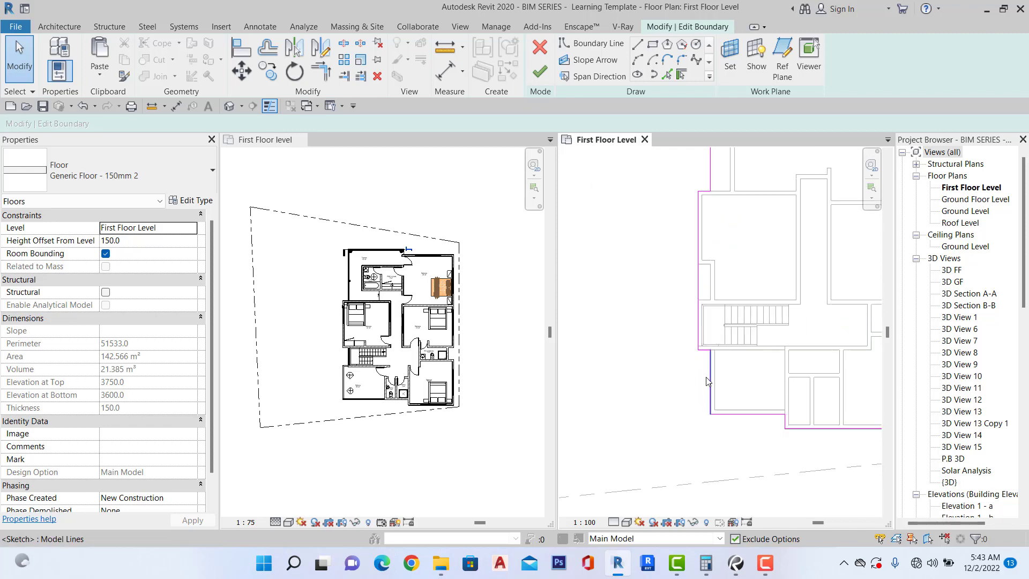
click(705, 380)
scroll(706, 380, up, 1)
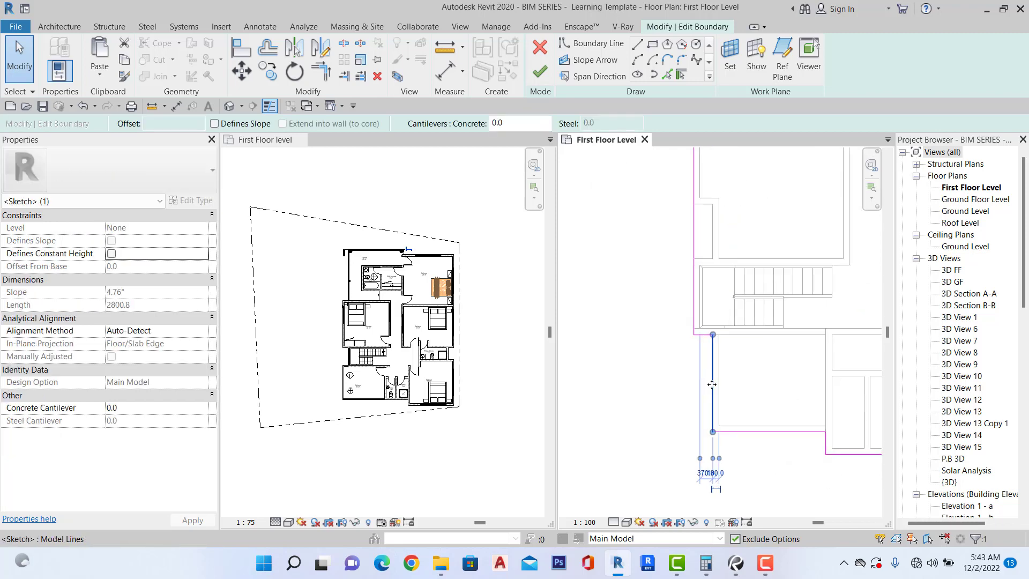
mouse_move(711, 385)
mouse_down()
mouse_move(653, 396)
mouse_move(664, 397)
mouse_up()
scroll(670, 375, down, 1)
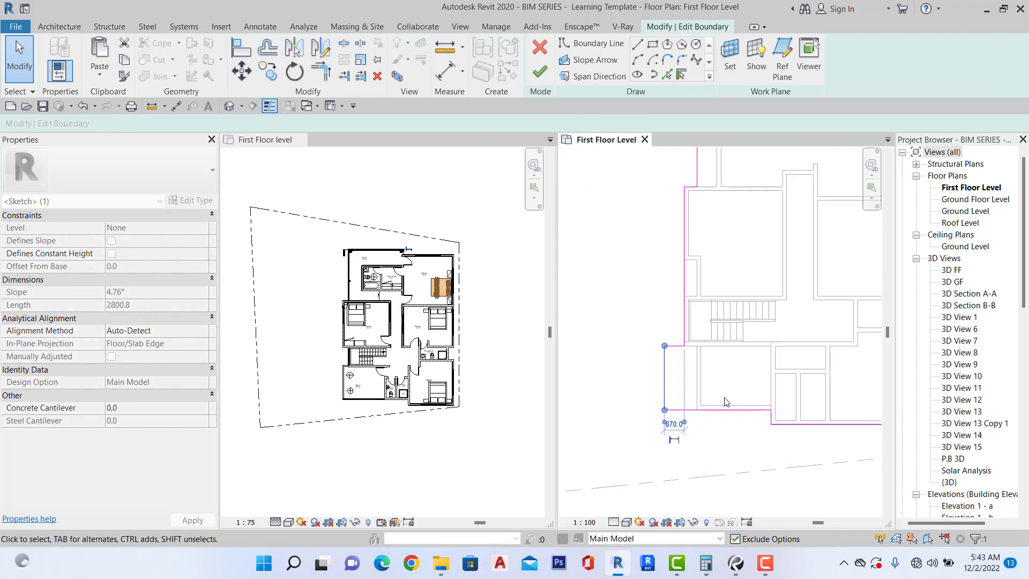
scroll(727, 403, up, 2)
scroll(720, 421, down, 2)
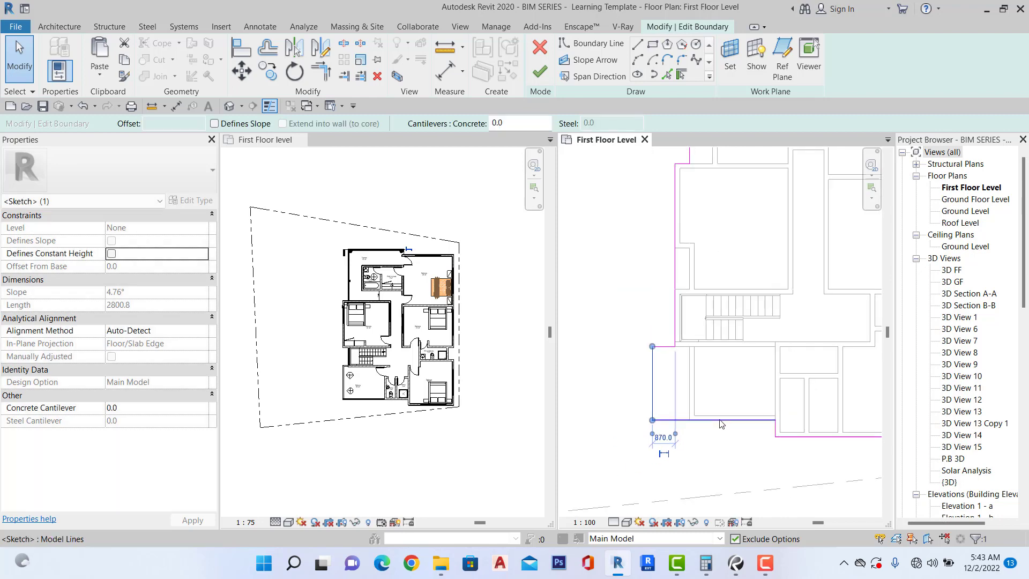
Move the southwest section's west slab edge back inward to about 700 mm beyond the edge beside the stairs, then deselect it.
click(664, 372)
scroll(694, 412, down, 3)
scroll(645, 239, up, 2)
scroll(715, 324, down, 2)
scroll(706, 437, up, 2)
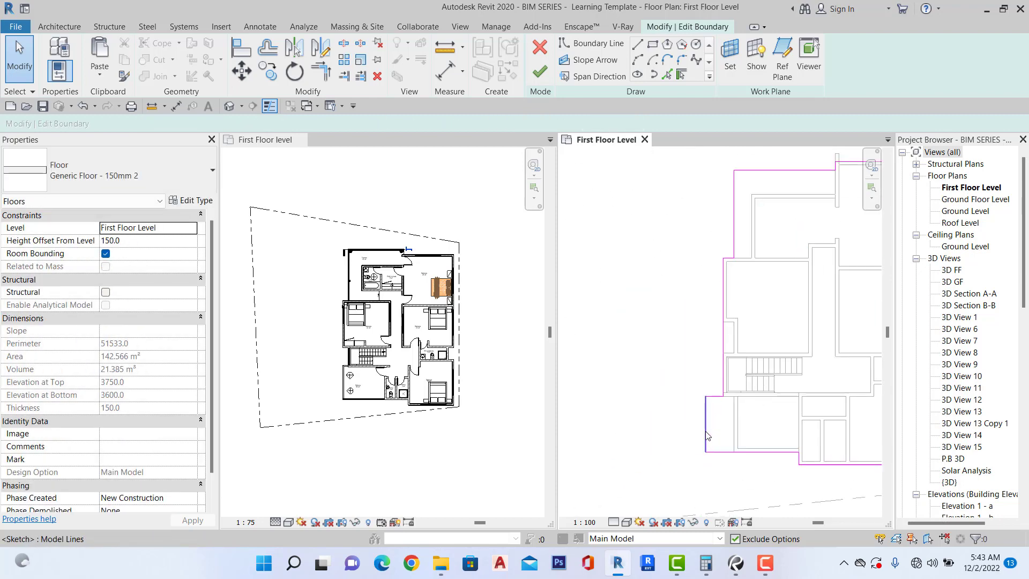
scroll(708, 436, up, 2)
click(707, 429)
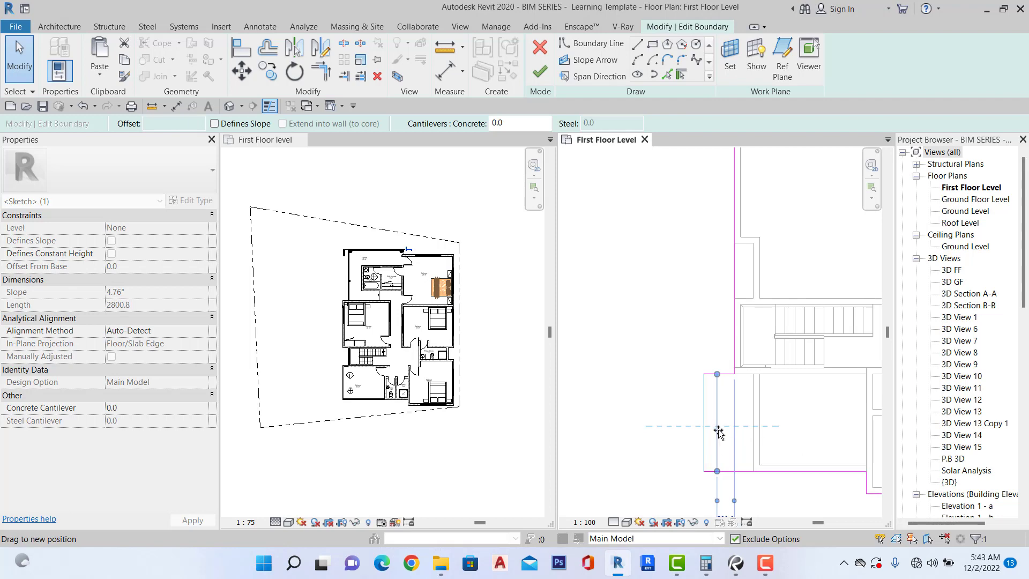
drag(714, 435, 714, 432)
scroll(714, 427, down, 3)
scroll(722, 257, up, 2)
click(696, 271)
scroll(696, 273, down, 1)
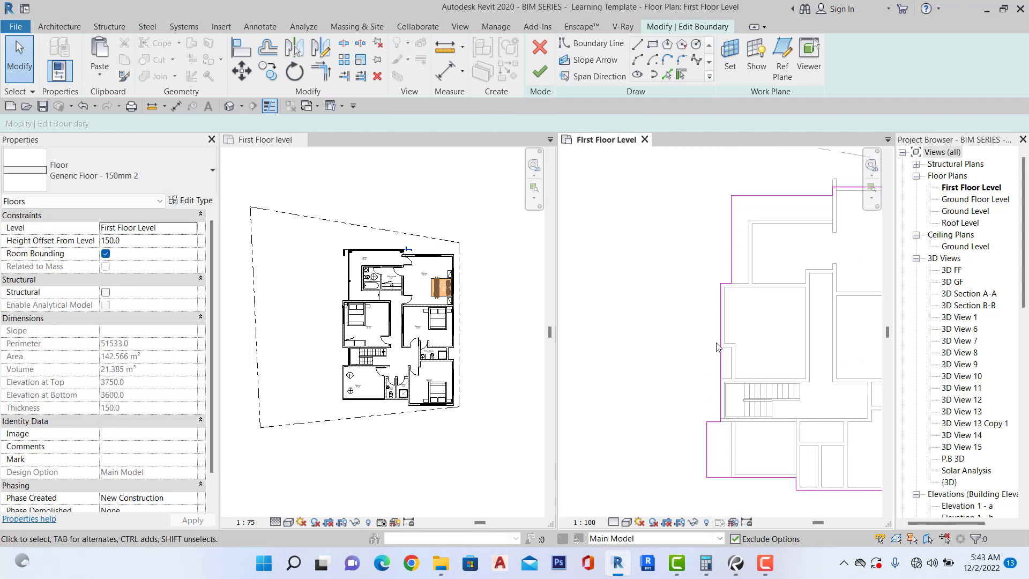
Shorten the west bedroom's west boundary line by pulling its lower end up about 280 mm from the stair section's line.
scroll(721, 369, up, 1)
scroll(721, 379, up, 2)
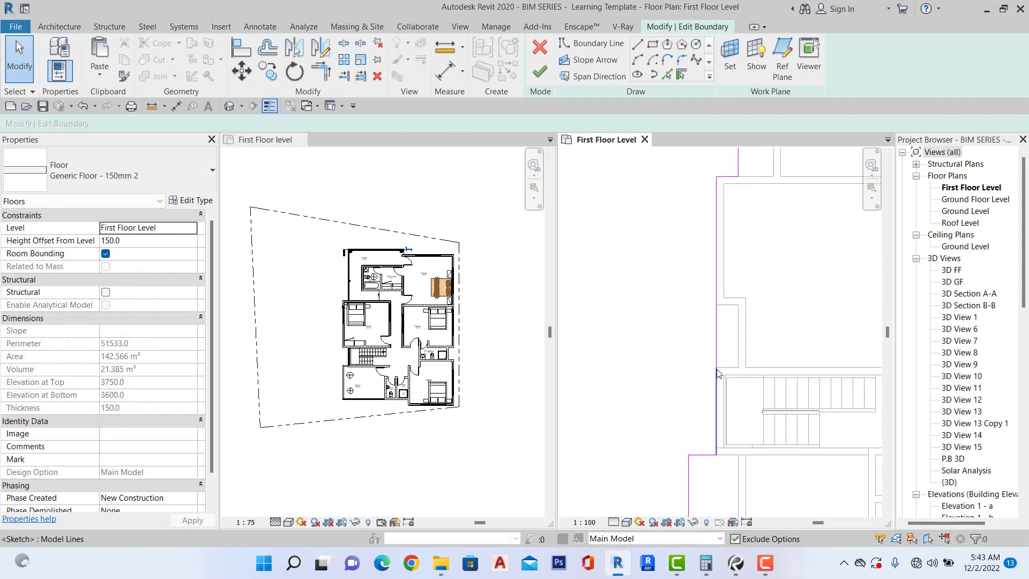
click(717, 345)
scroll(714, 379, up, 2)
drag(719, 361, 716, 344)
scroll(690, 321, down, 1)
click(687, 316)
scroll(709, 309, down, 1)
Move the west bedroom's boundary line outward about 700 mm, in line with the southwest section's west edge.
click(712, 308)
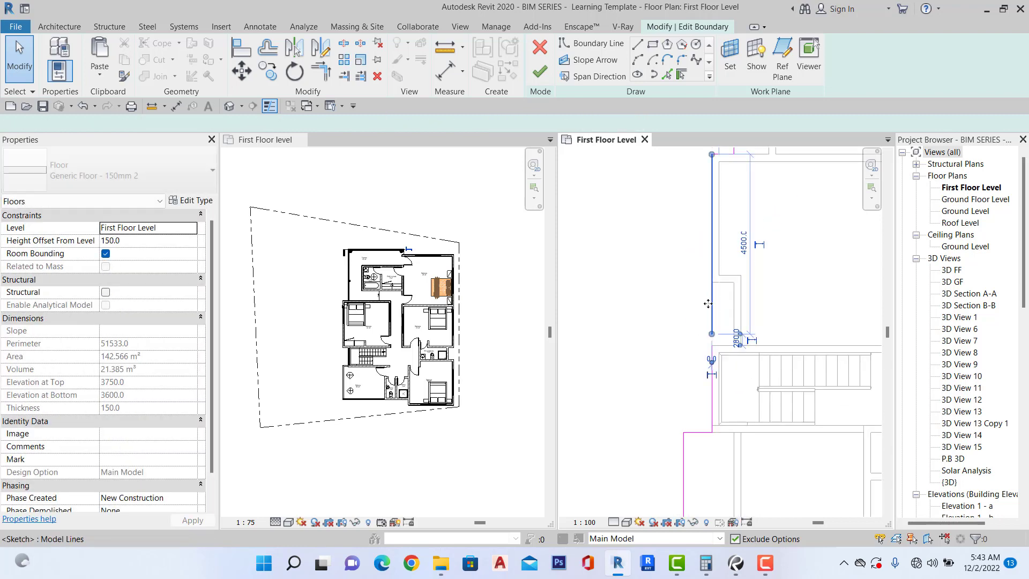
drag(715, 304, 686, 307)
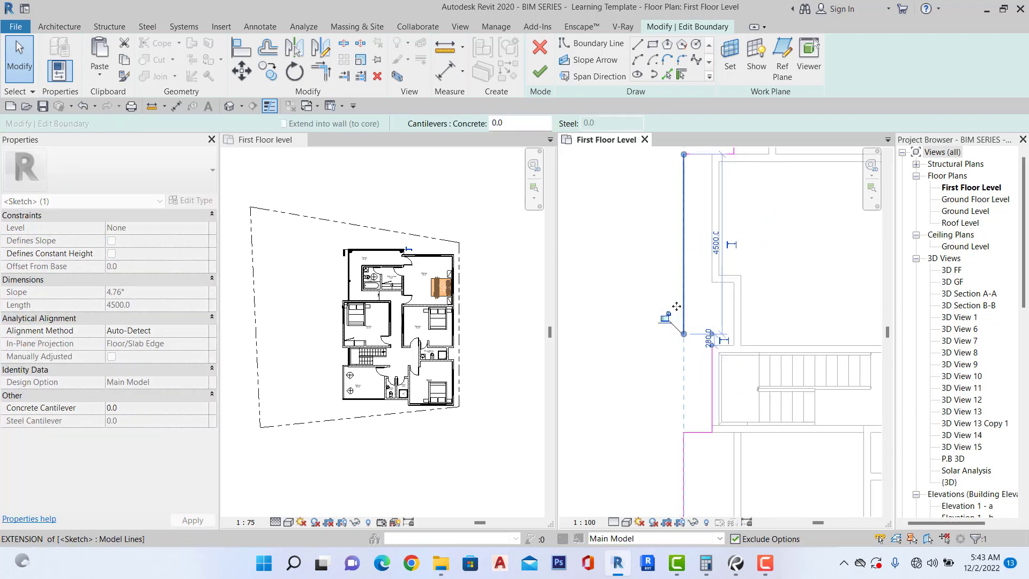
click(660, 299)
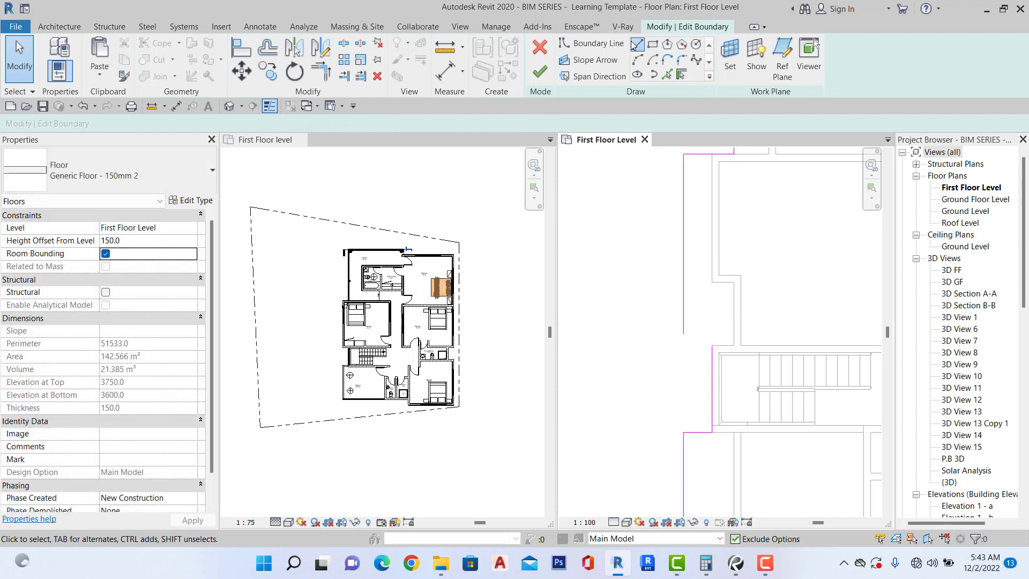
Draw a horizontal boundary line 700 mm outward from the upper end of the stair section's west edge.
click(634, 45)
scroll(716, 354, up, 2)
click(708, 340)
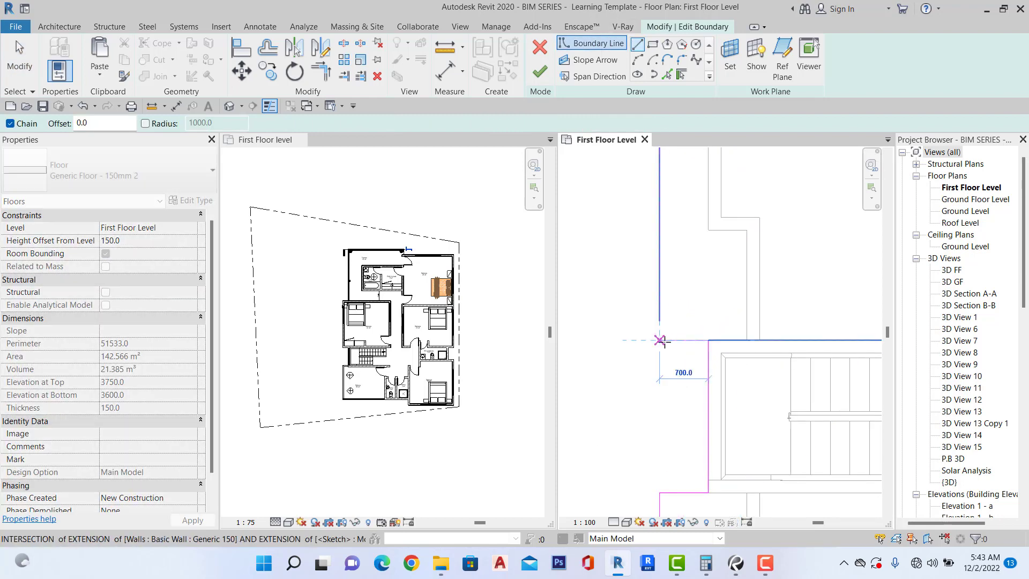
click(661, 340)
key(Escape)
key(Escape)
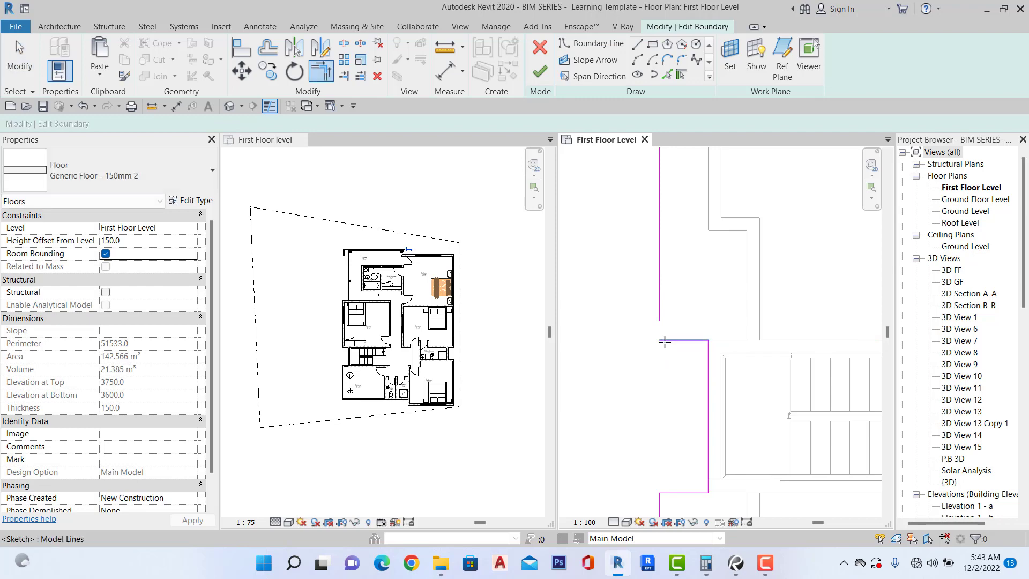
Trim/extend the west bedroom's outer boundary line and the new 700 mm line to a closed corner.
key(t)
key(r)
scroll(664, 341, down, 5)
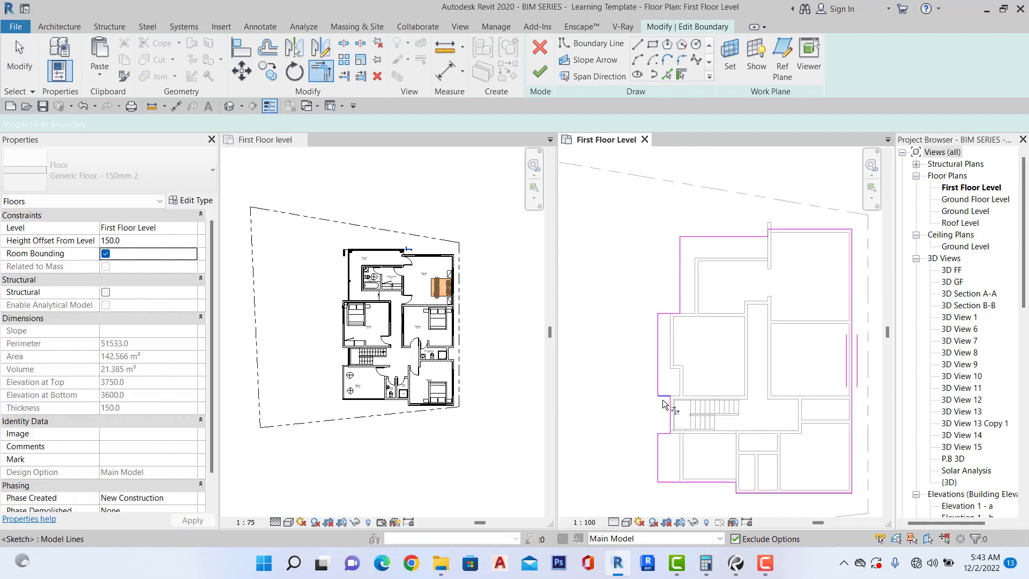
key(Escape)
Move the northwest section's north slab edge outward to about 410 mm beyond the neighbouring north edge.
scroll(761, 238, up, 2)
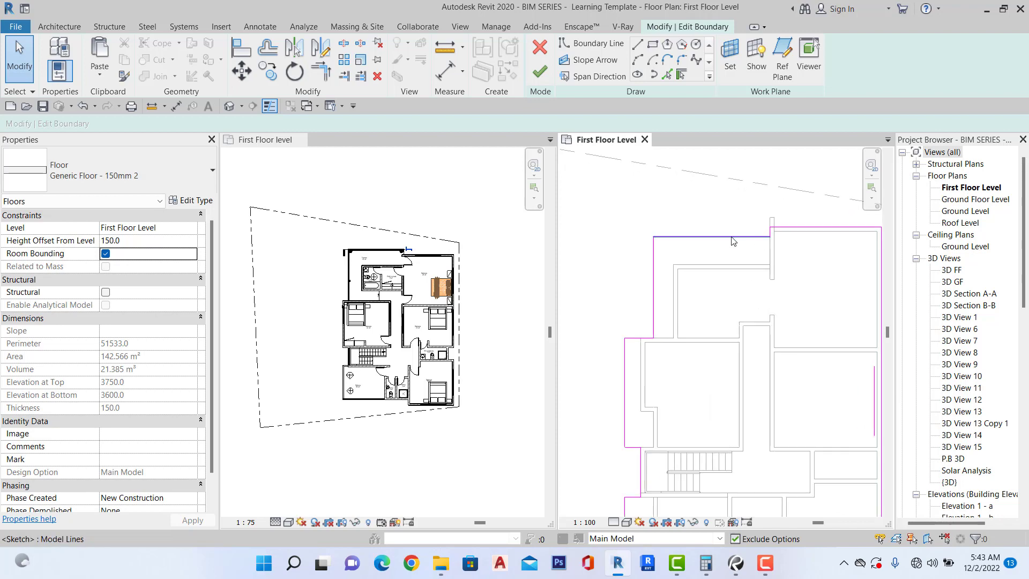
click(719, 236)
drag(717, 236, 714, 213)
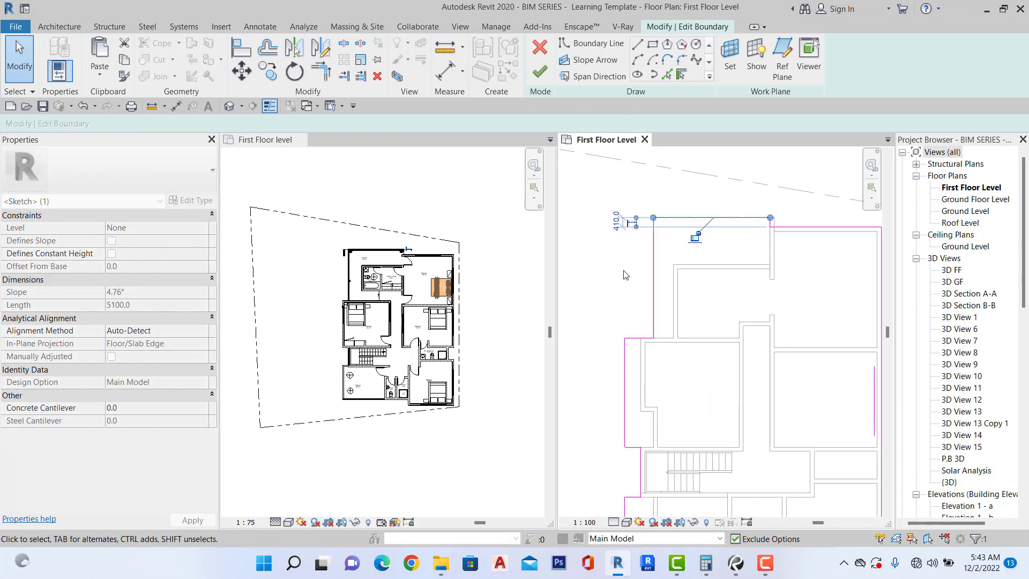
click(636, 284)
Select the northwest section's west slab edge to check its offsets from the adjacent lines, then clear the selection.
scroll(637, 287, up, 3)
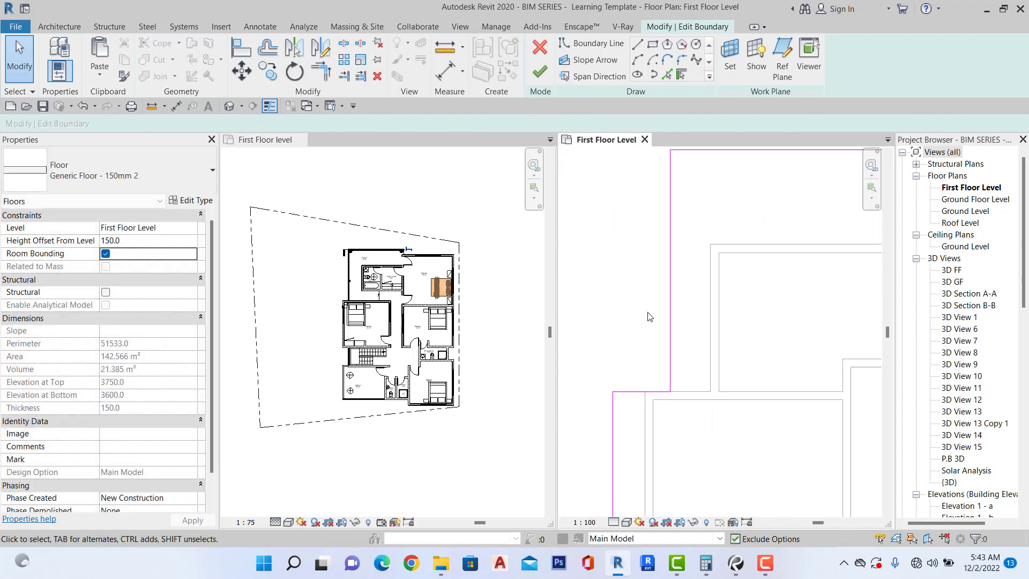
click(673, 367)
scroll(646, 369, down, 3)
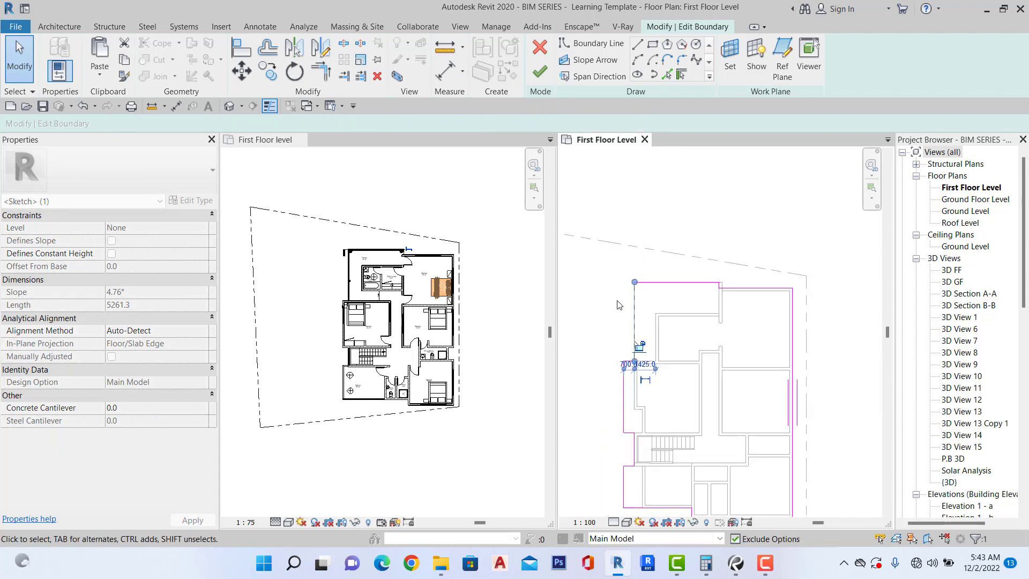
scroll(618, 304, up, 1)
click(604, 284)
Finish the first-floor slab boundary, decline attaching the walls to the floor's bottom, and deselect the slab.
scroll(632, 284, down, 3)
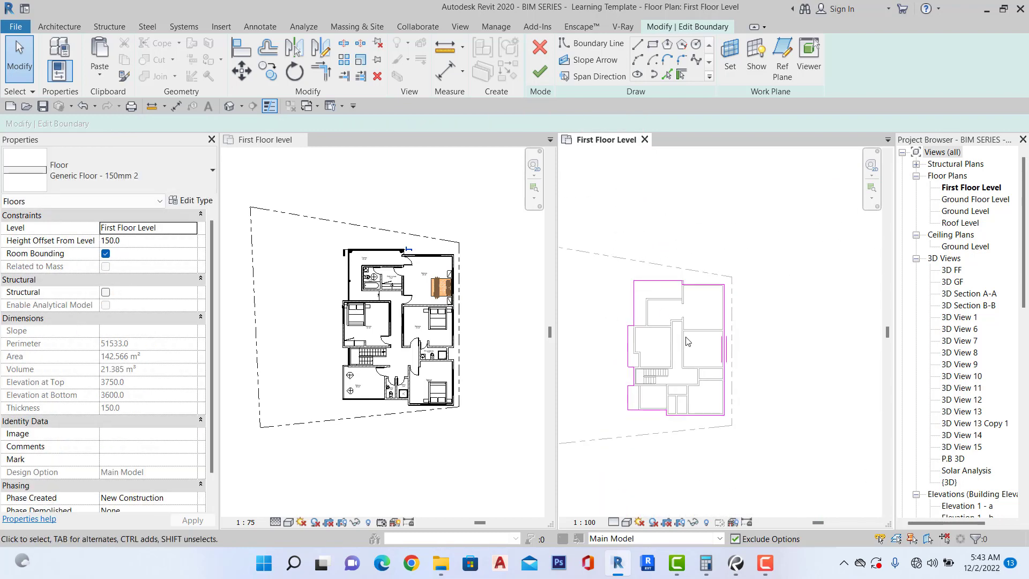
scroll(705, 388, up, 2)
scroll(700, 395, down, 3)
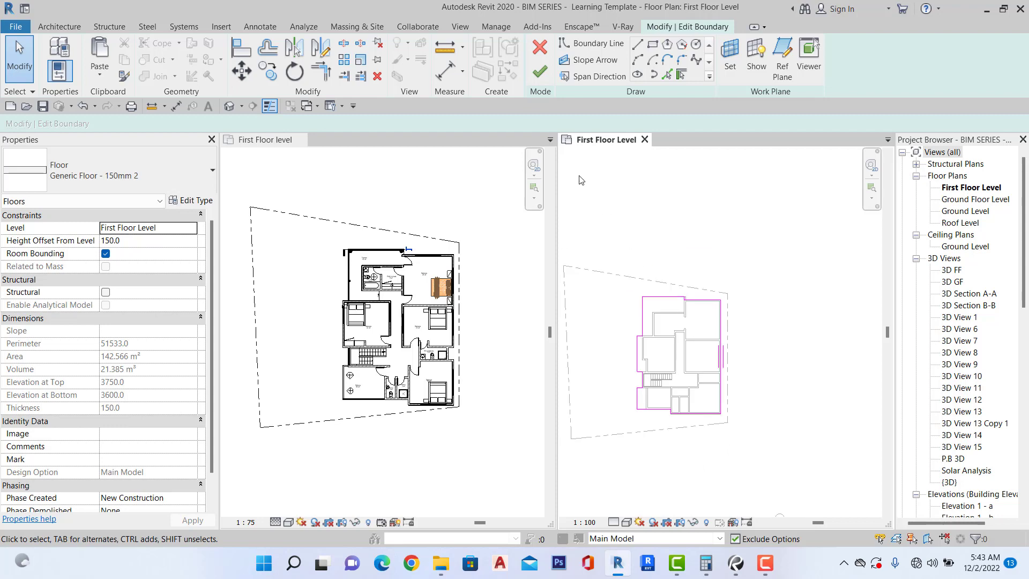
click(540, 71)
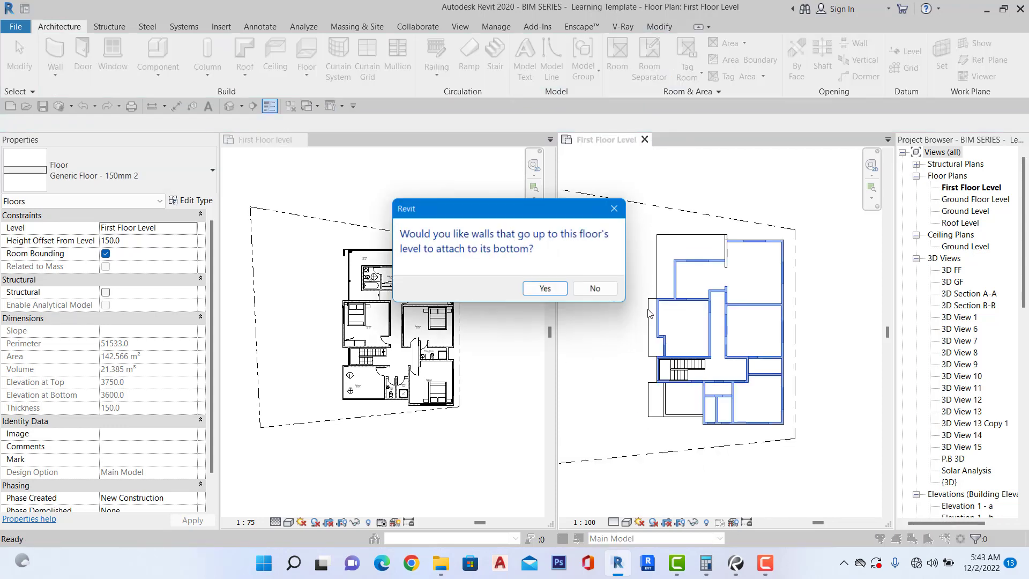
click(596, 290)
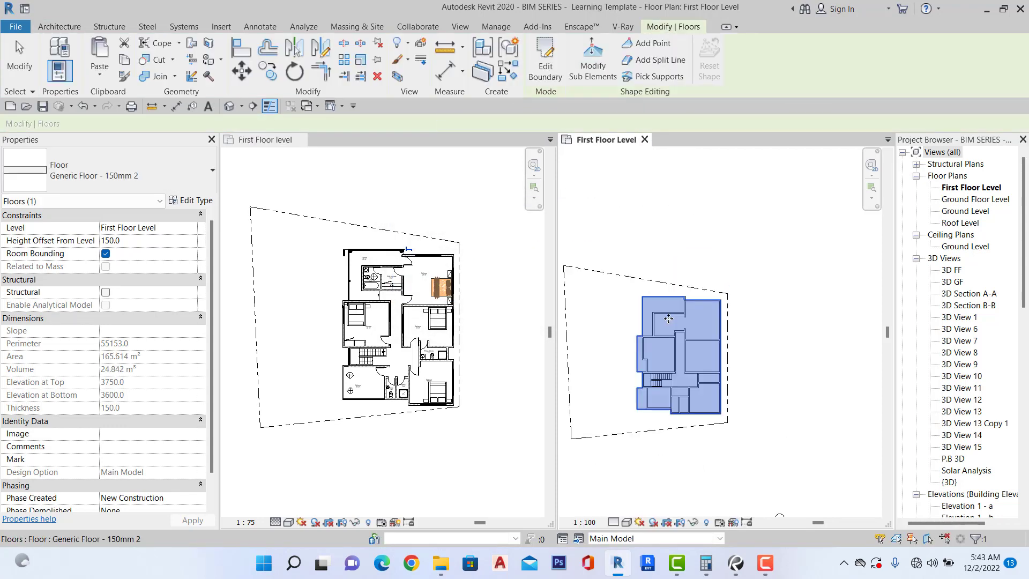
click(629, 313)
Compare the template's first-floor slab and wall layout with the bedrooms and terrace in the reference plan.
scroll(629, 313, up, 2)
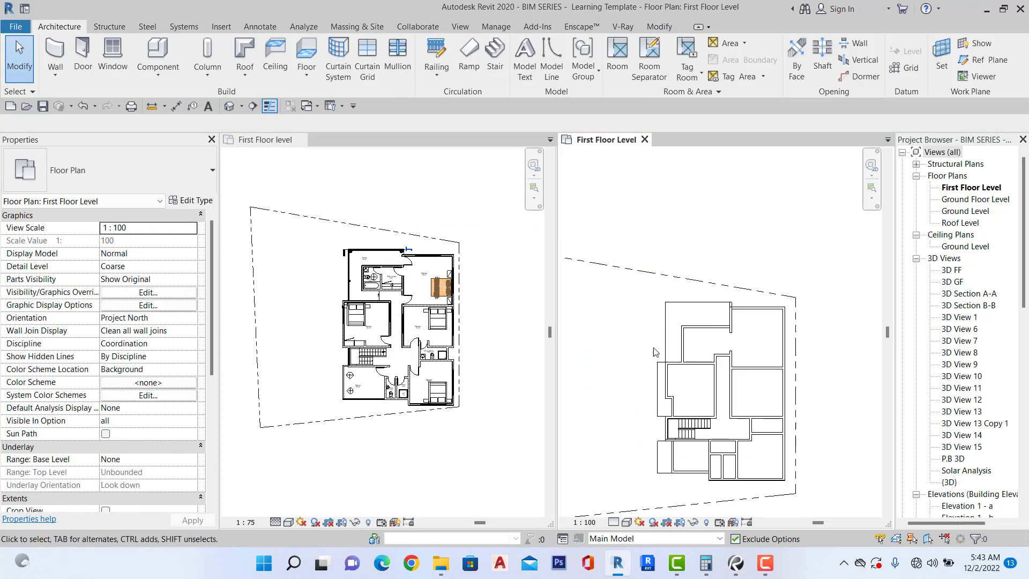
click(729, 320)
scroll(729, 320, down, 2)
click(742, 254)
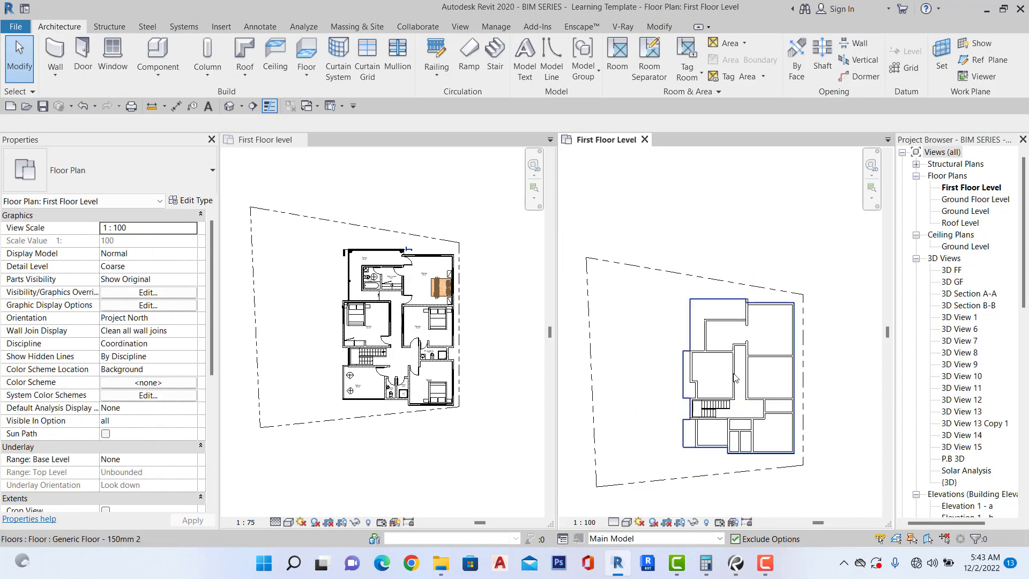
scroll(727, 394, up, 3)
scroll(426, 279, up, 5)
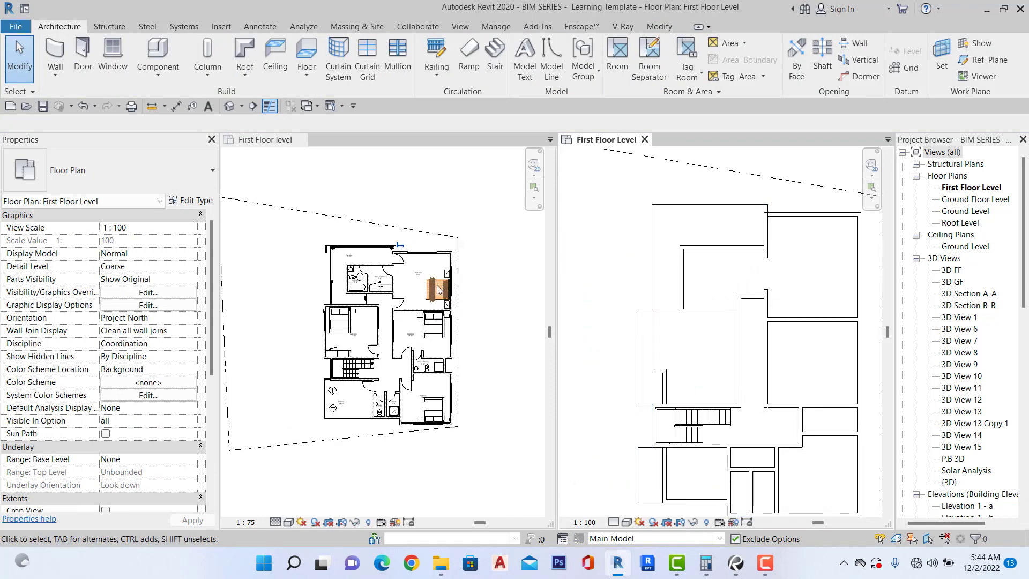
scroll(428, 247, down, 1)
scroll(739, 257, down, 3)
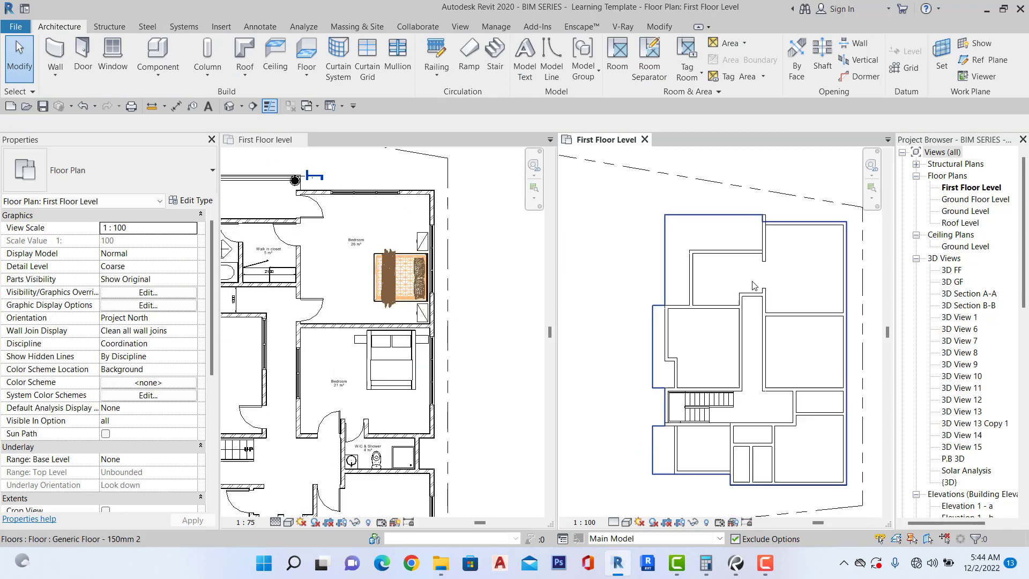
scroll(809, 298, up, 3)
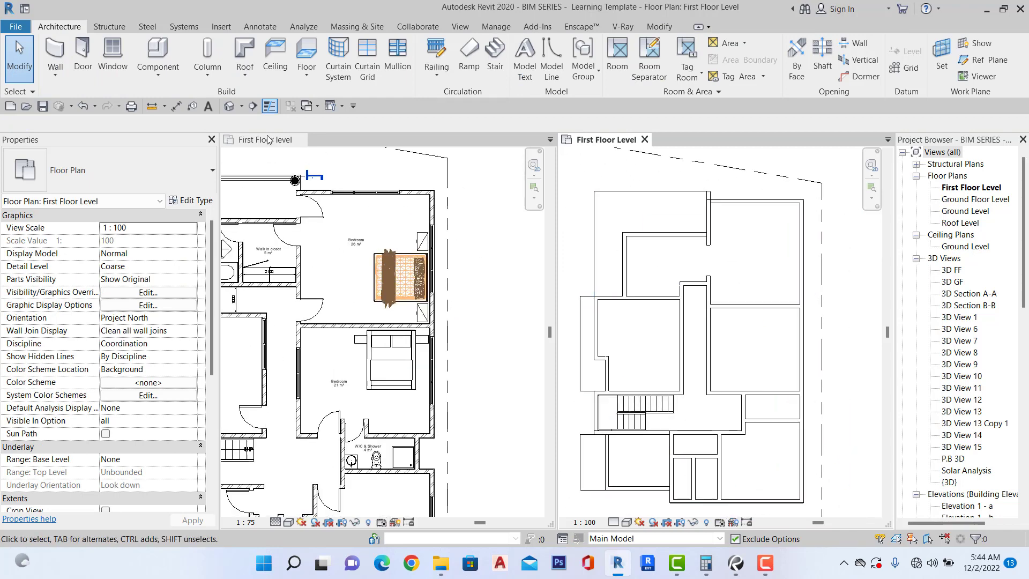
Draw a Generic 150 wall with its top constraint set to Roof Level, running 6100 mm south from the building's northeast corner.
click(57, 52)
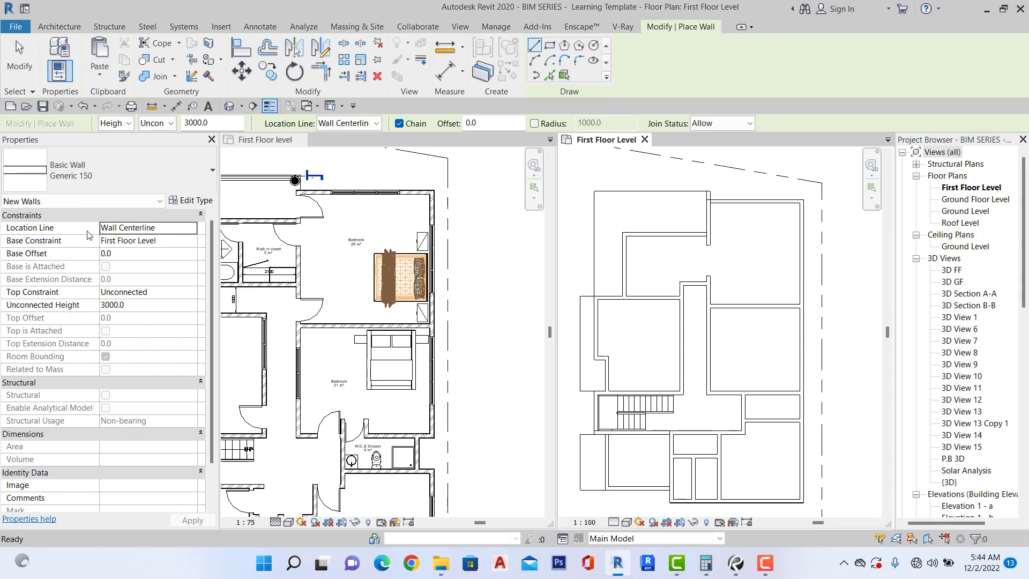
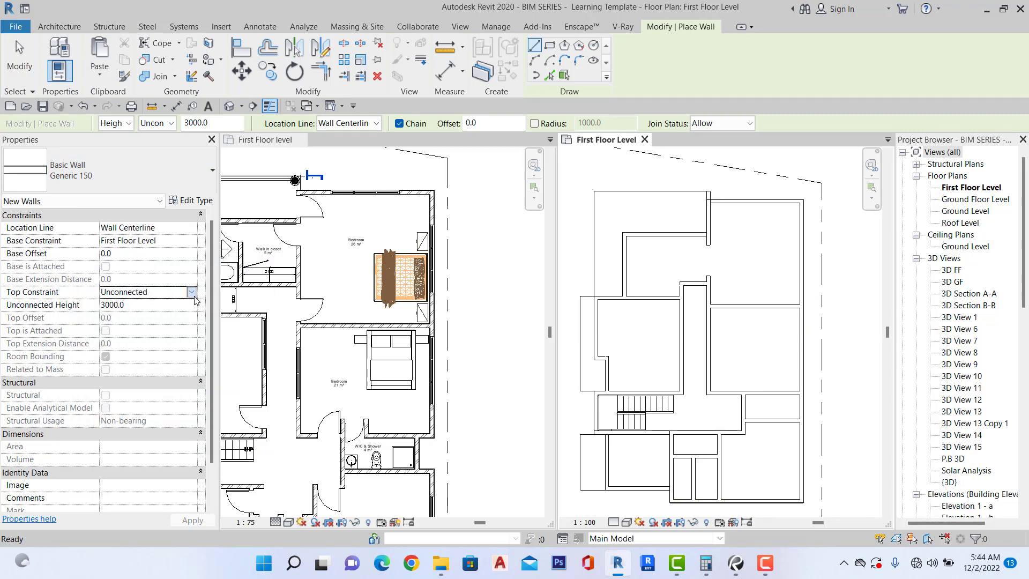
click(192, 293)
click(144, 348)
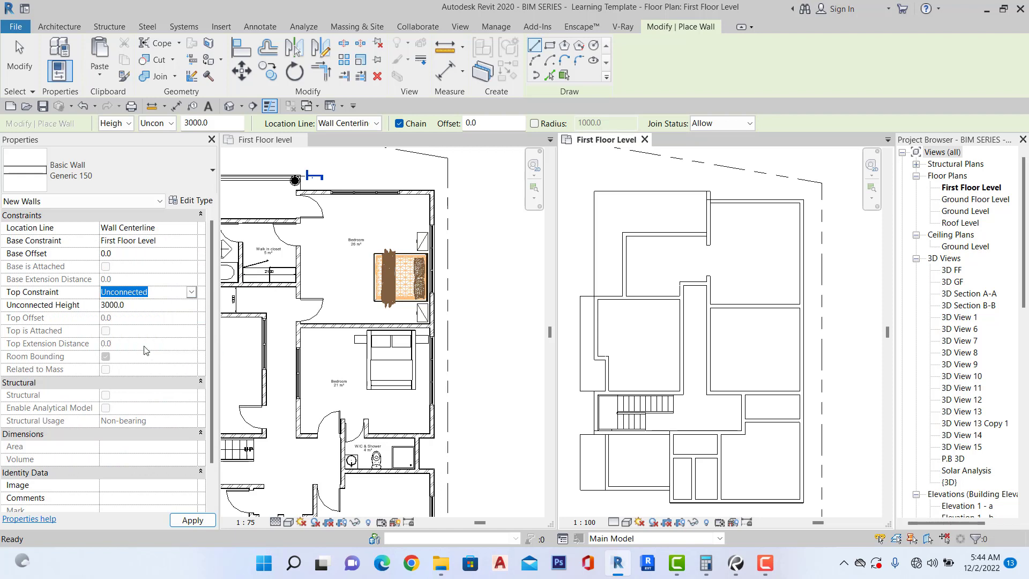
scroll(806, 207, up, 3)
scroll(806, 207, up, 4)
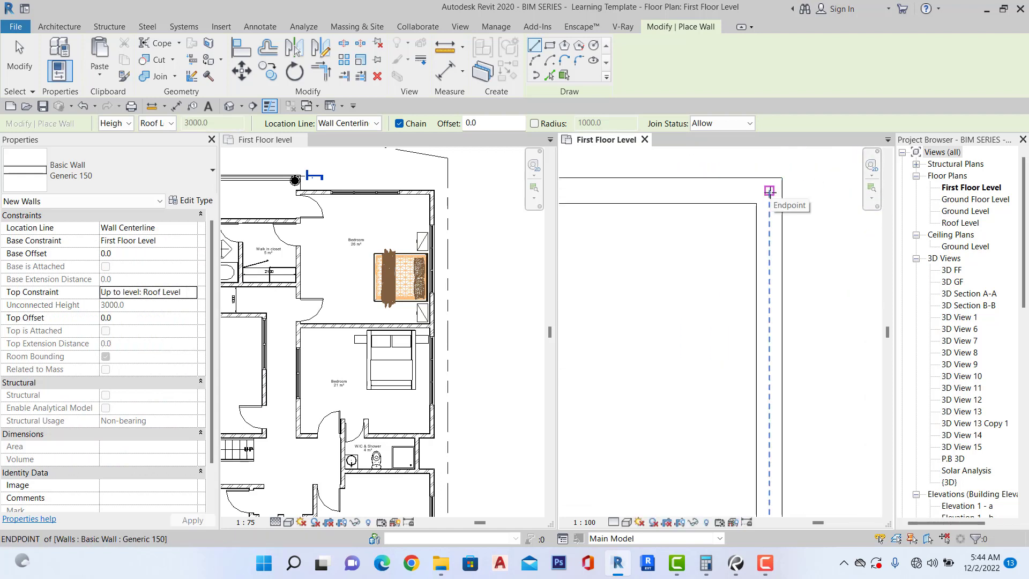
click(770, 191)
scroll(770, 354, down, 3)
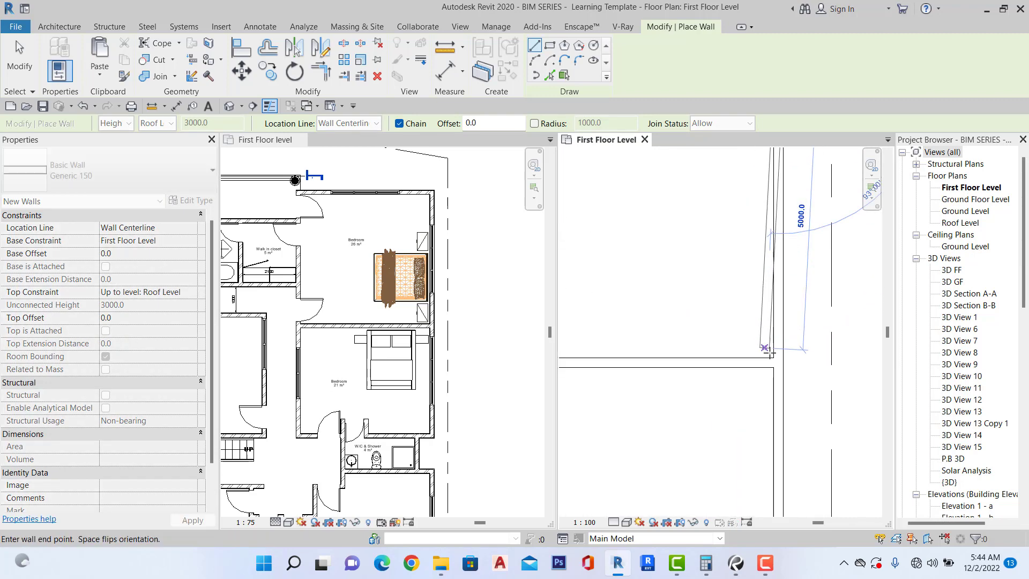
click(777, 407)
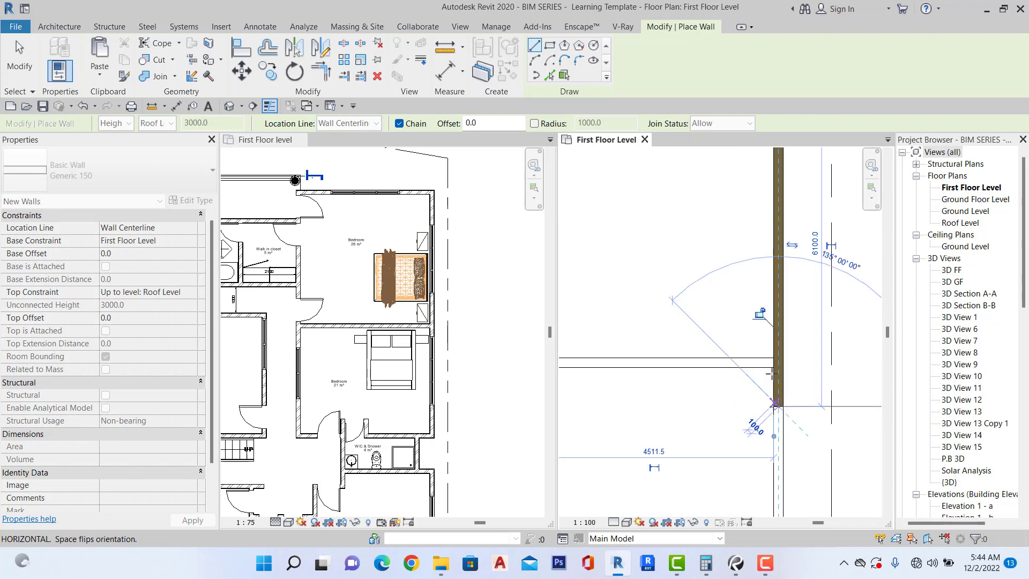
scroll(772, 365, down, 2)
key(Escape)
key(Escape)
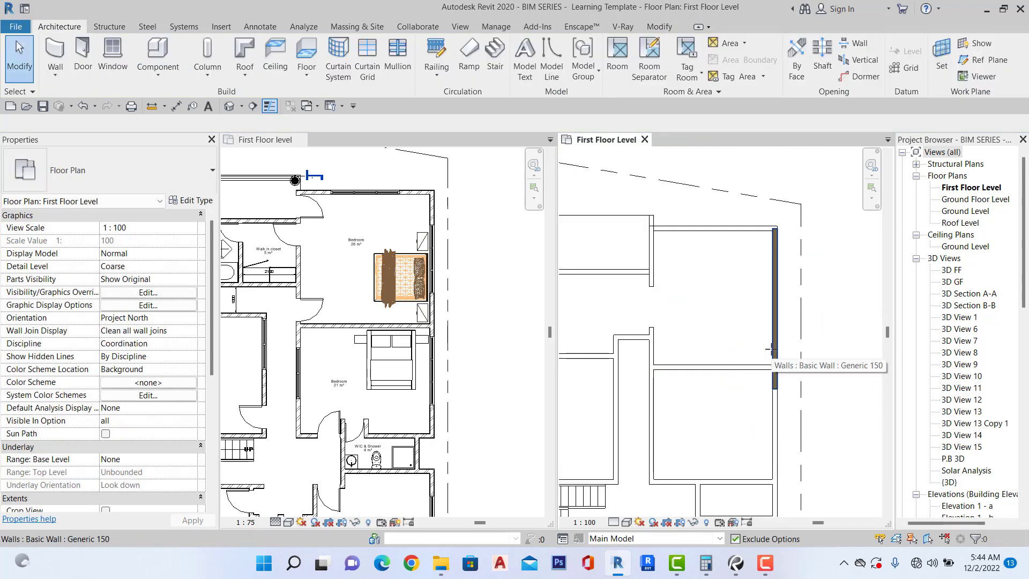
Extend the new east wall's south end to the building's southeast corner for a 15000 mm length, then deselect it.
scroll(770, 350, down, 3)
click(773, 359)
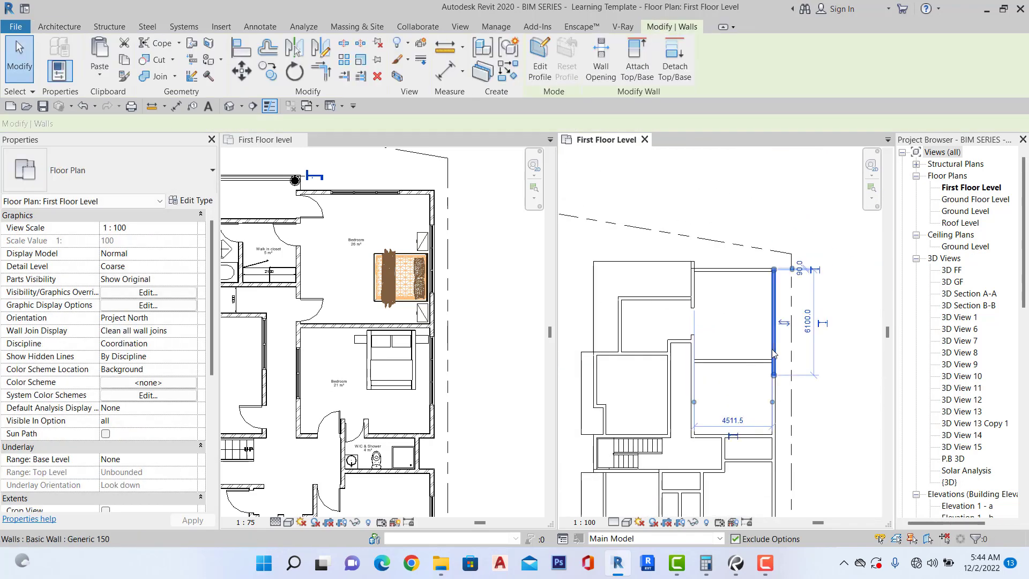
drag(773, 366, 773, 467)
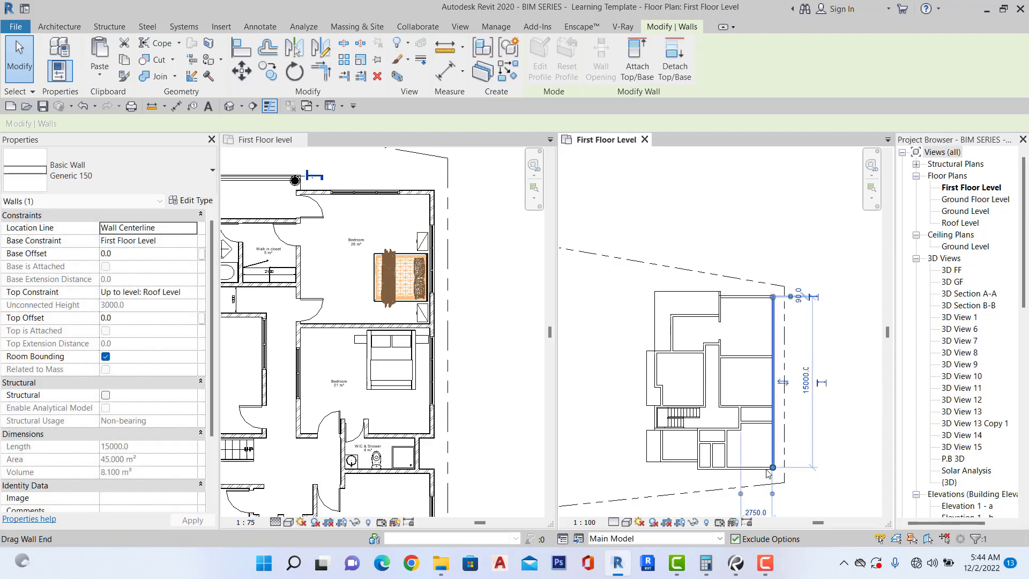
click(840, 417)
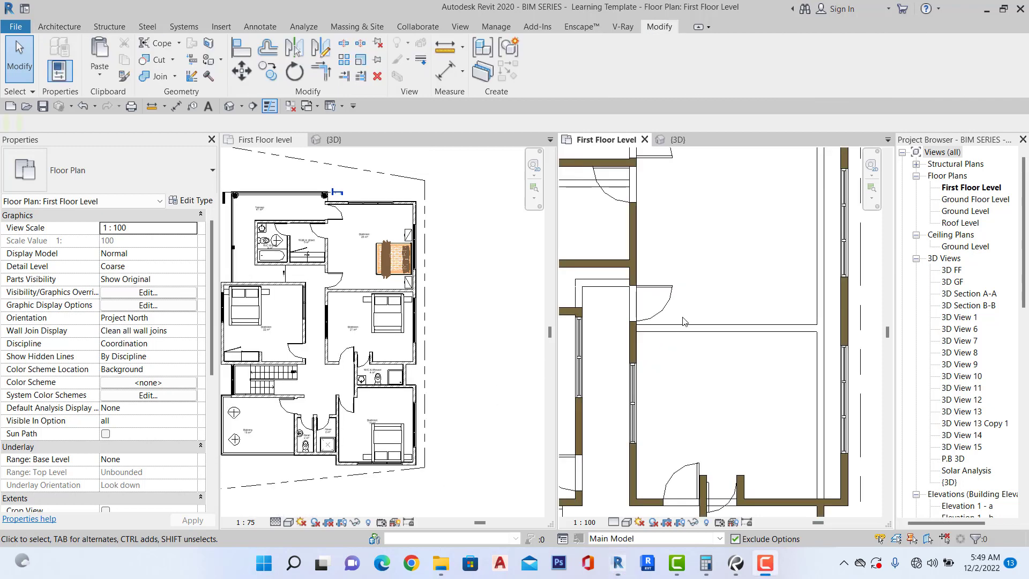
Draw a Generic 150 partition up to Roof Level between the two northeast bedrooms, from their west wall to the east exterior wall.
scroll(683, 321, down, 1)
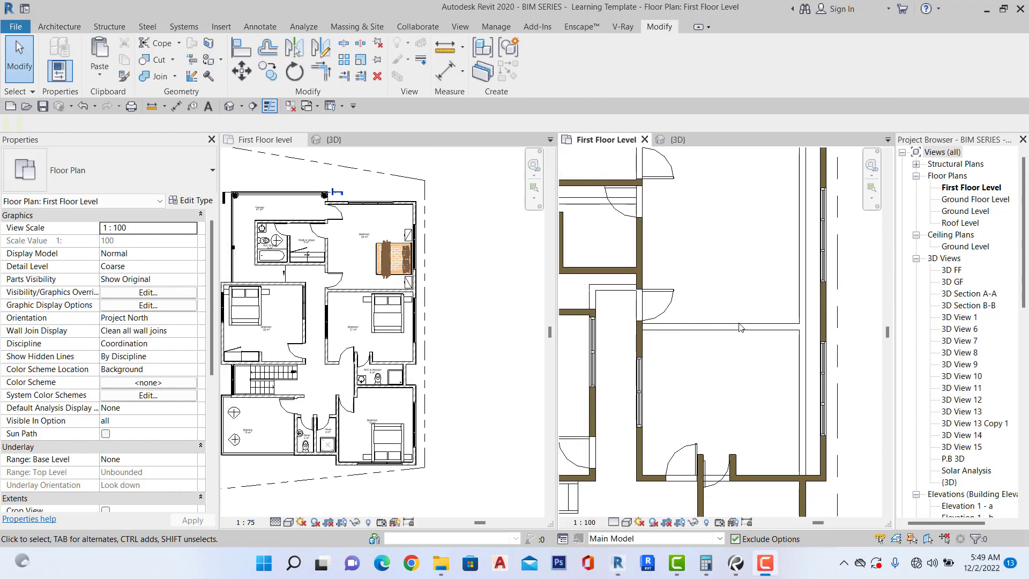
scroll(739, 327, down, 5)
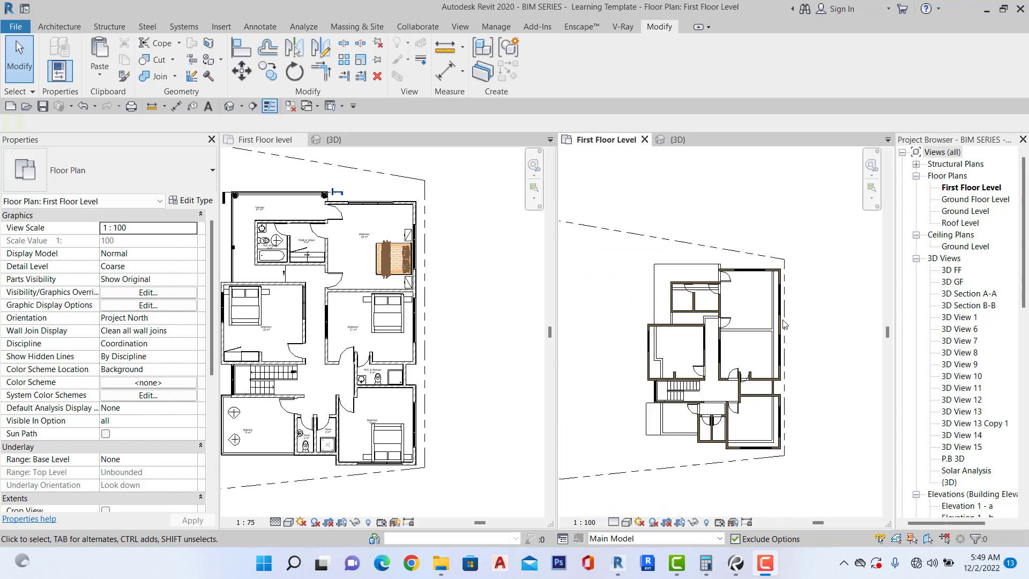
scroll(782, 325, up, 4)
scroll(757, 358, down, 4)
scroll(715, 328, up, 6)
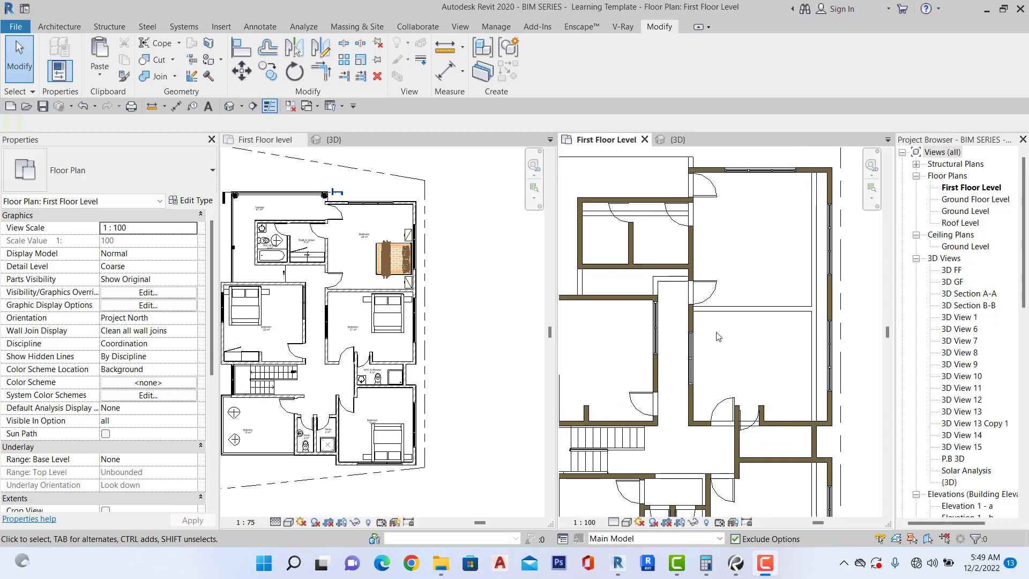
click(59, 29)
click(58, 54)
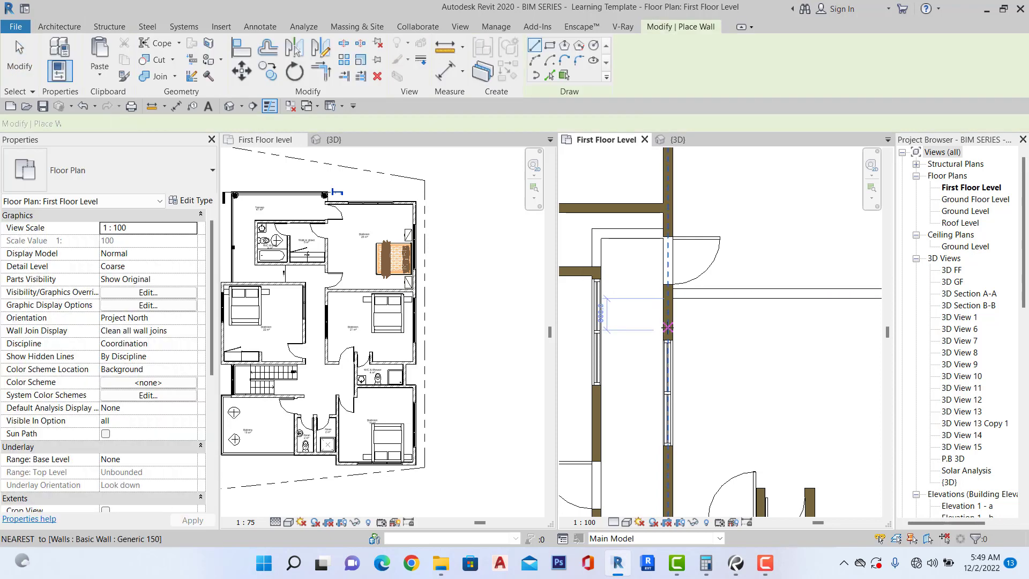
scroll(673, 293, up, 6)
click(674, 293)
scroll(674, 293, down, 5)
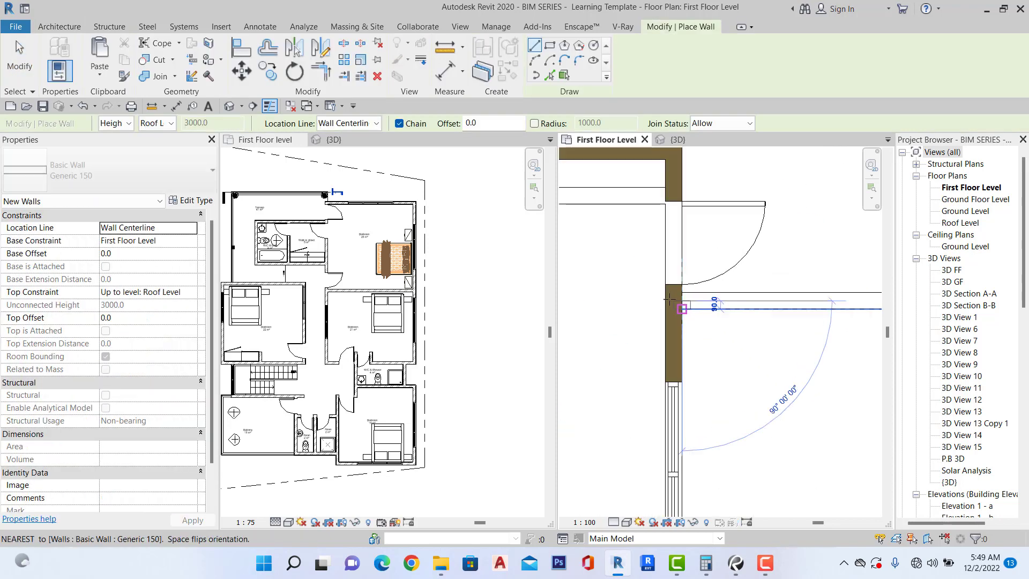
scroll(739, 300, up, 2)
scroll(764, 305, up, 6)
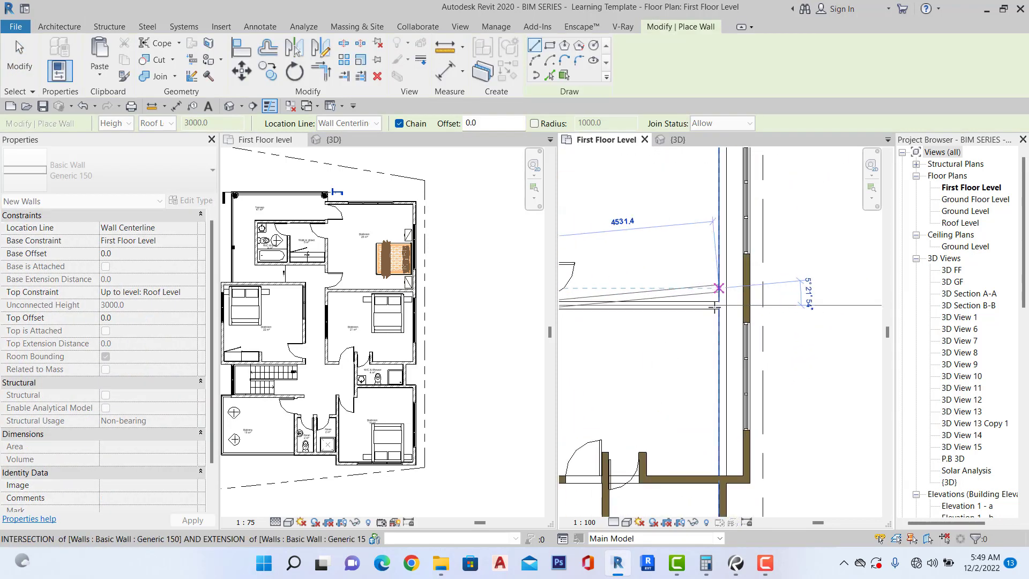
scroll(262, 300, up, 4)
scroll(261, 300, up, 3)
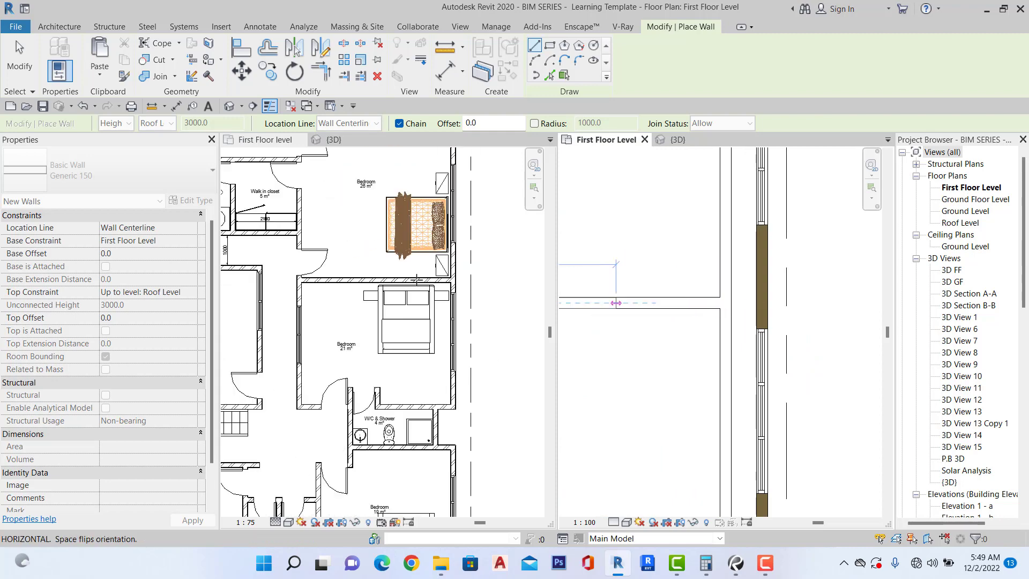
scroll(778, 303, up, 1)
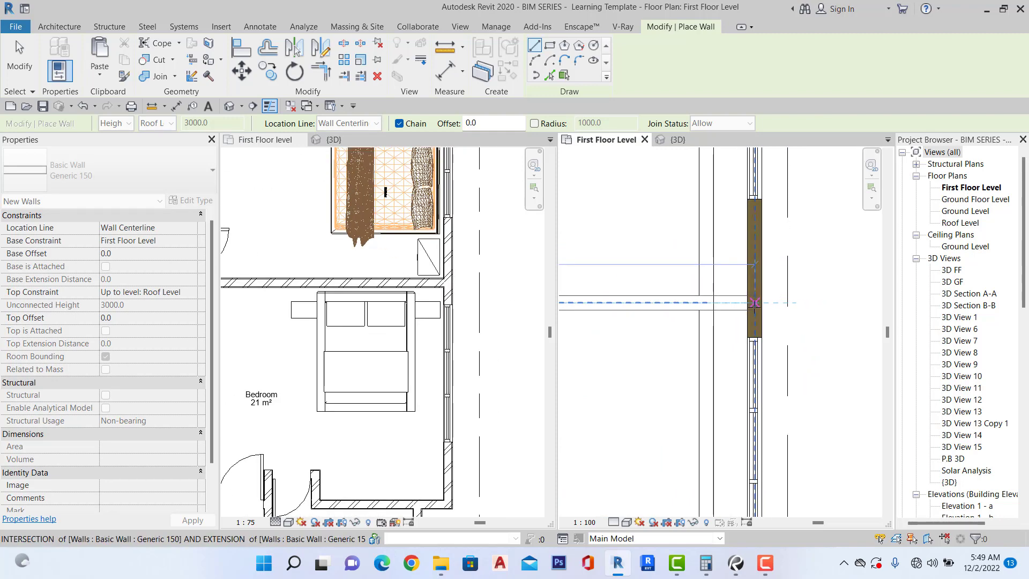
click(778, 303)
scroll(761, 292, down, 5)
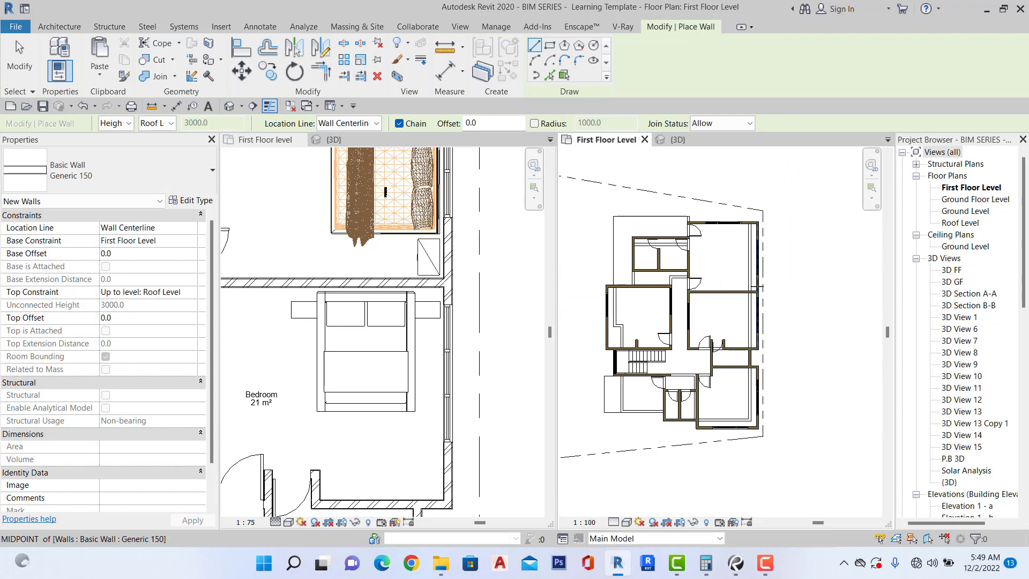
key(Escape)
key(Escape)
Clear the Floors category's surface transparency override in the first-floor plan's visibility settings.
scroll(772, 309, down, 4)
scroll(721, 249, up, 1)
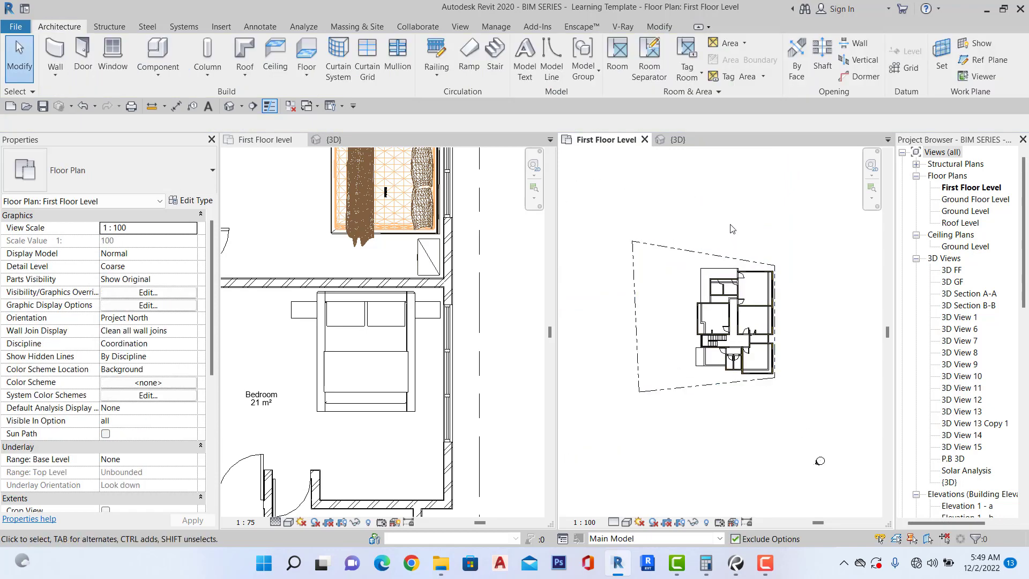
key(v)
key(v)
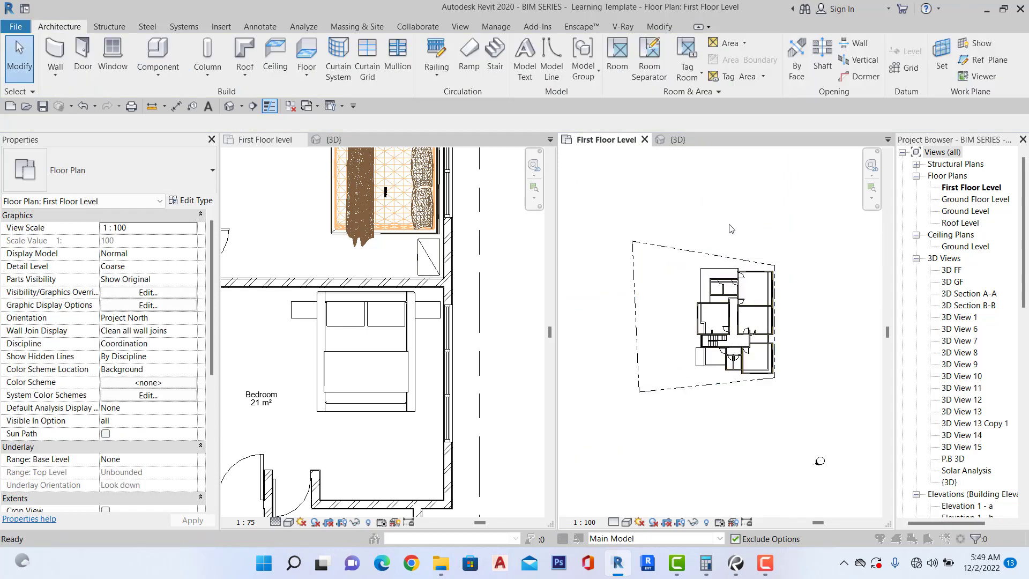
scroll(465, 284, down, 6)
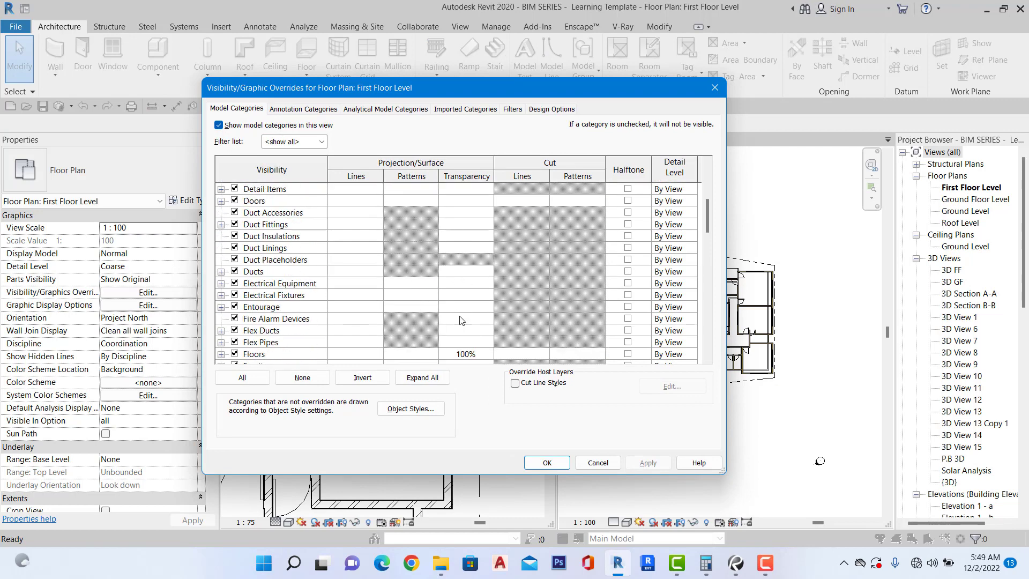
click(462, 306)
click(462, 307)
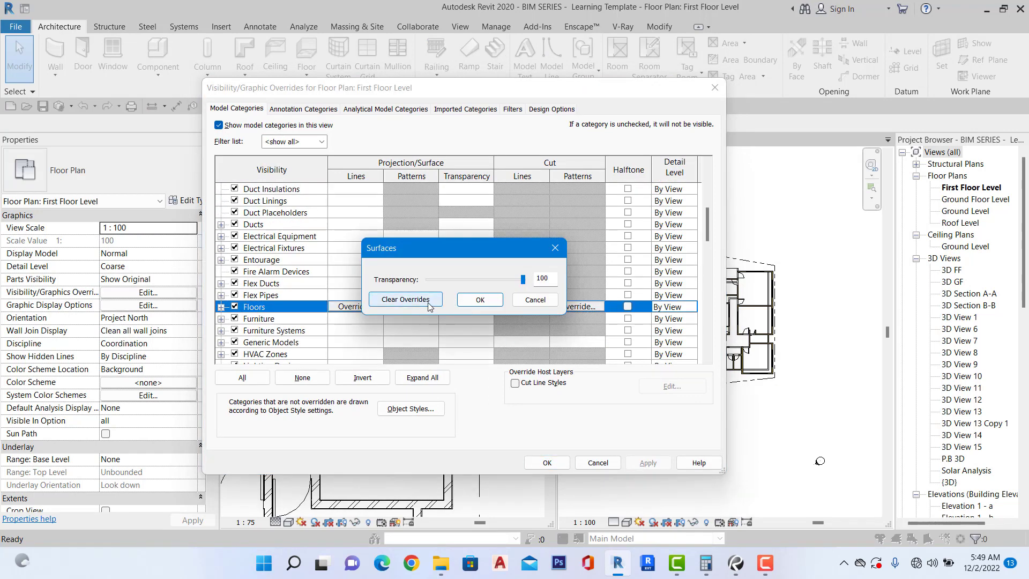
click(480, 300)
click(547, 464)
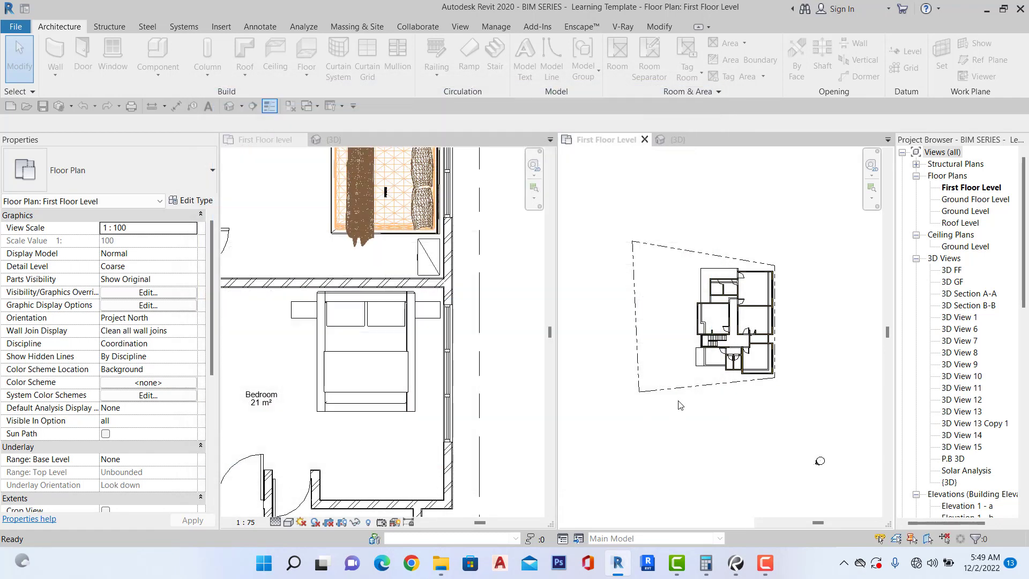
Open the boundary sketch of the first-floor Generic Floor - 150mm 2 slab for editing.
scroll(749, 310, up, 4)
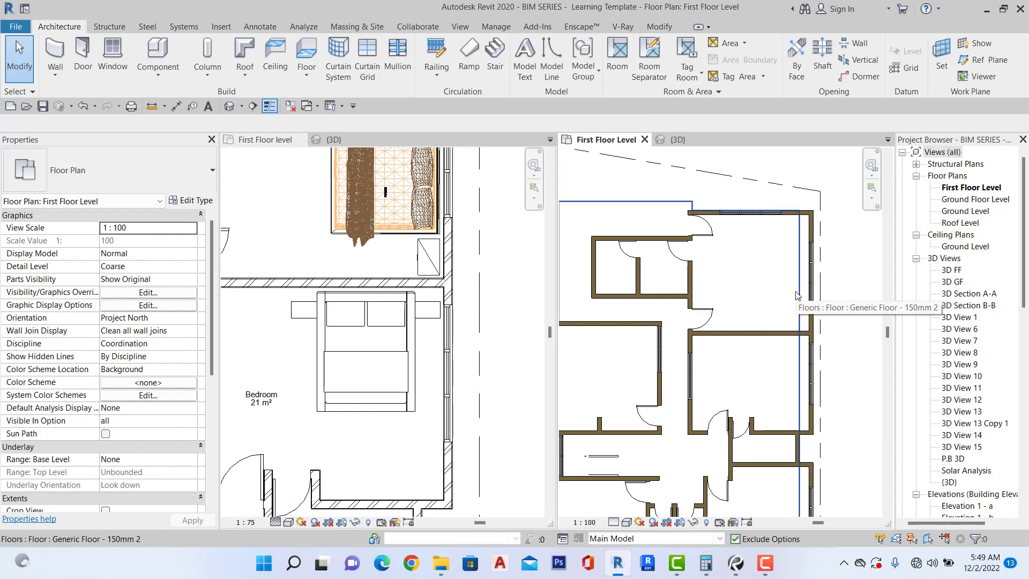
scroll(795, 295, down, 4)
click(681, 269)
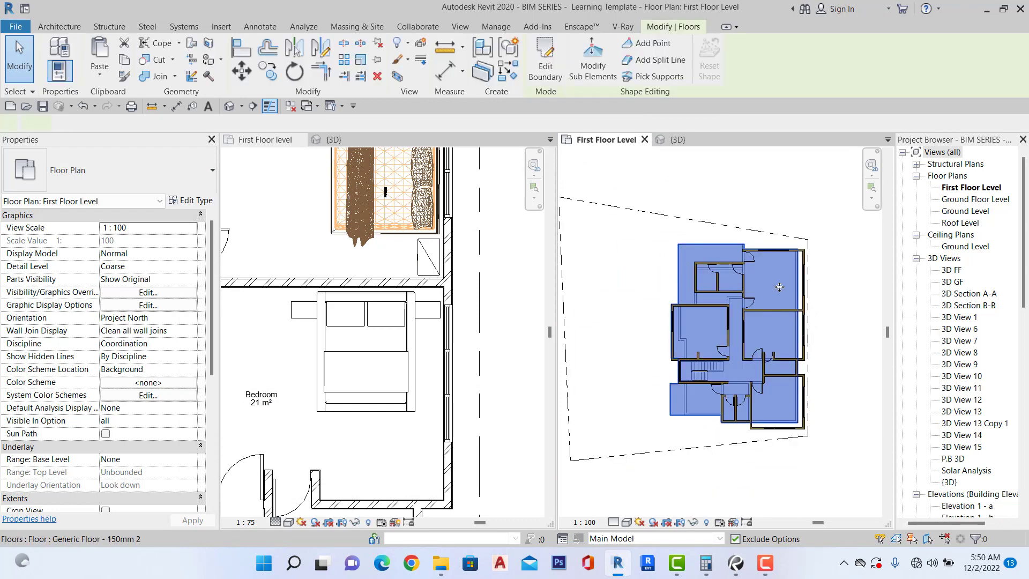
scroll(788, 290, up, 3)
double_click(818, 293)
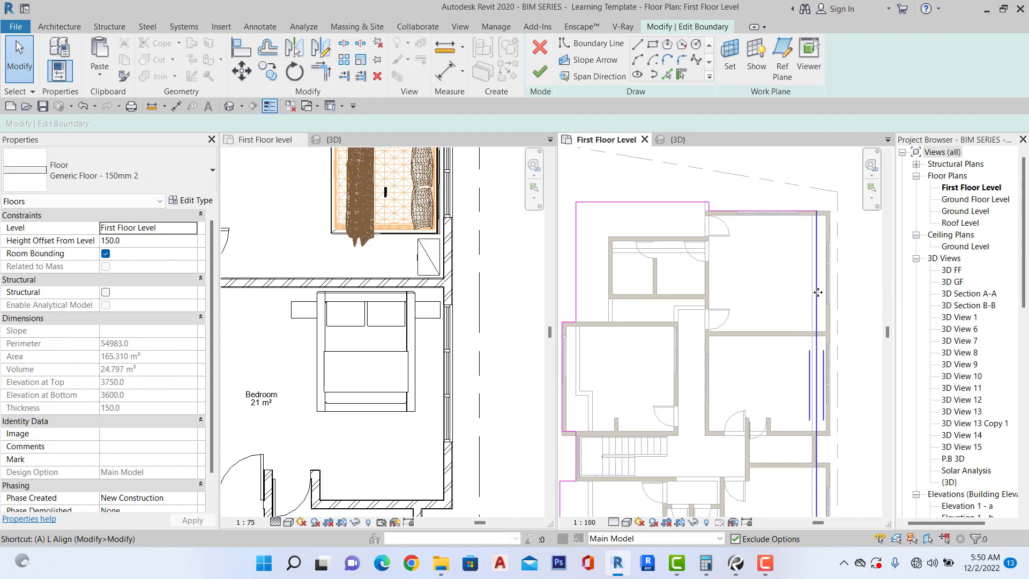
Align the slab's long east boundary line with the outer face of the east exterior wall.
key(a)
key(l)
scroll(841, 294, up, 5)
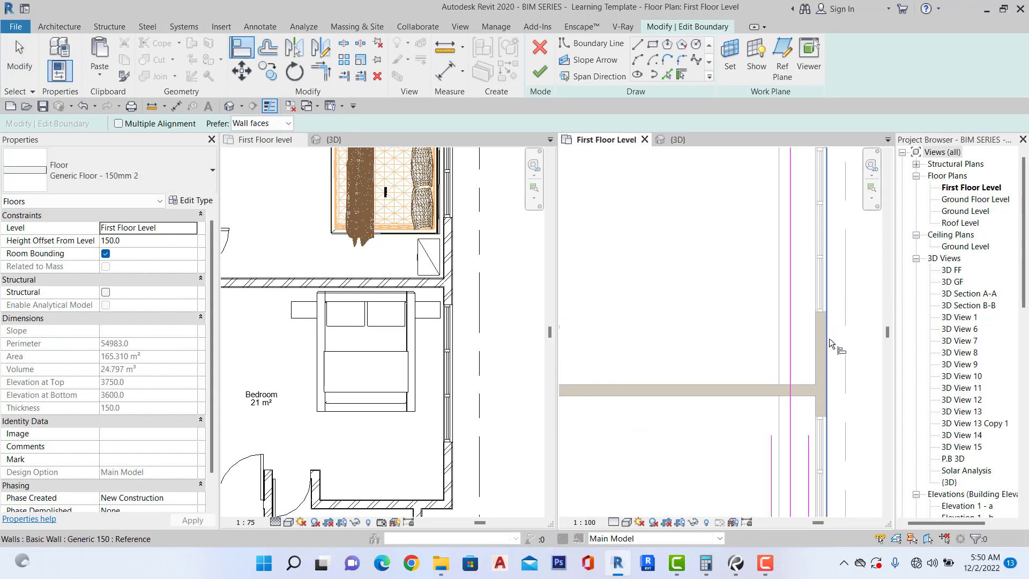
click(793, 326)
scroll(799, 428, down, 5)
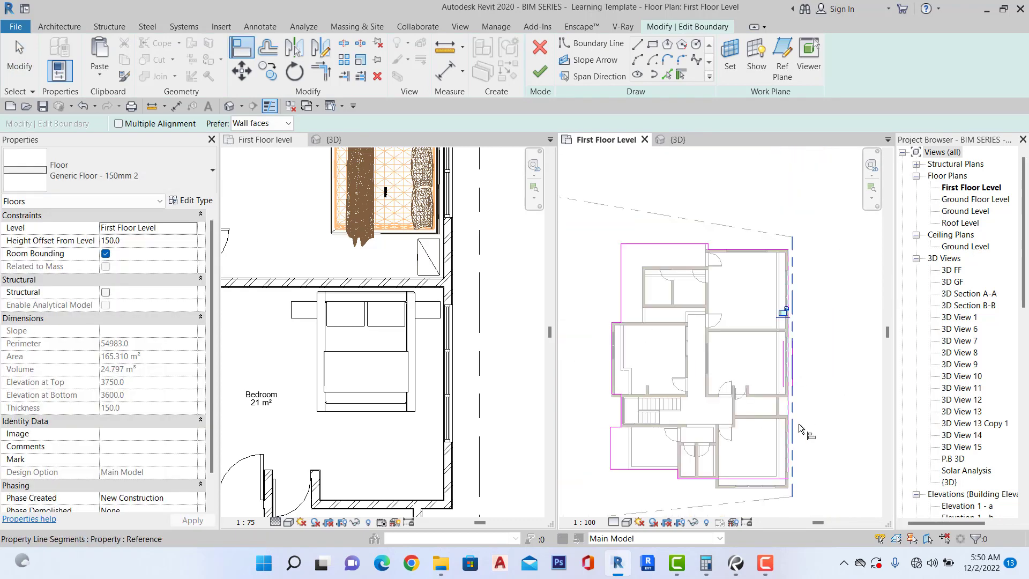
scroll(798, 428, up, 5)
key(Escape)
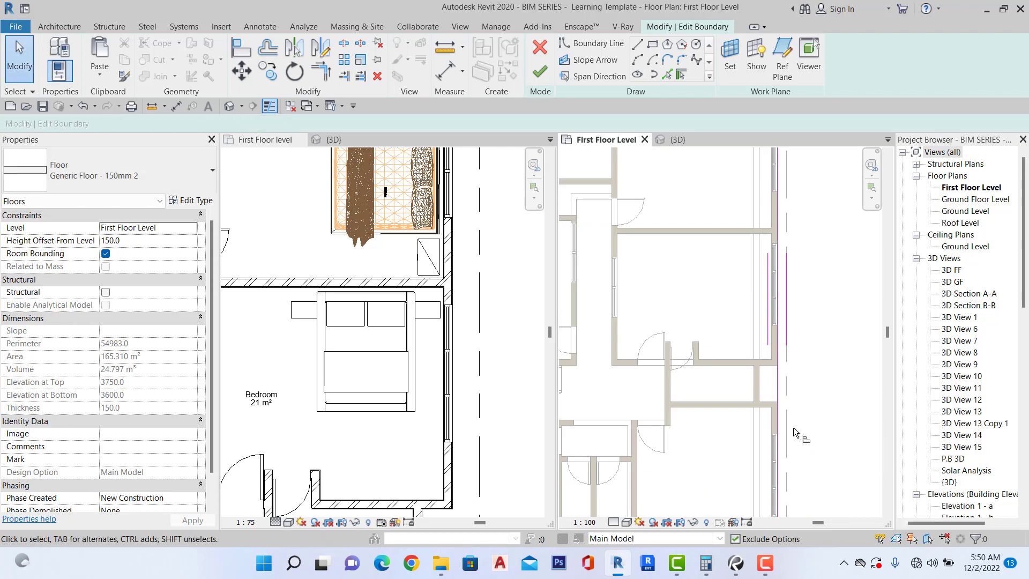
Sketch a boundary rectangle about 600 by 1219 mm in the east-side recess between the bedrooms and delete its overlapping east side.
click(653, 47)
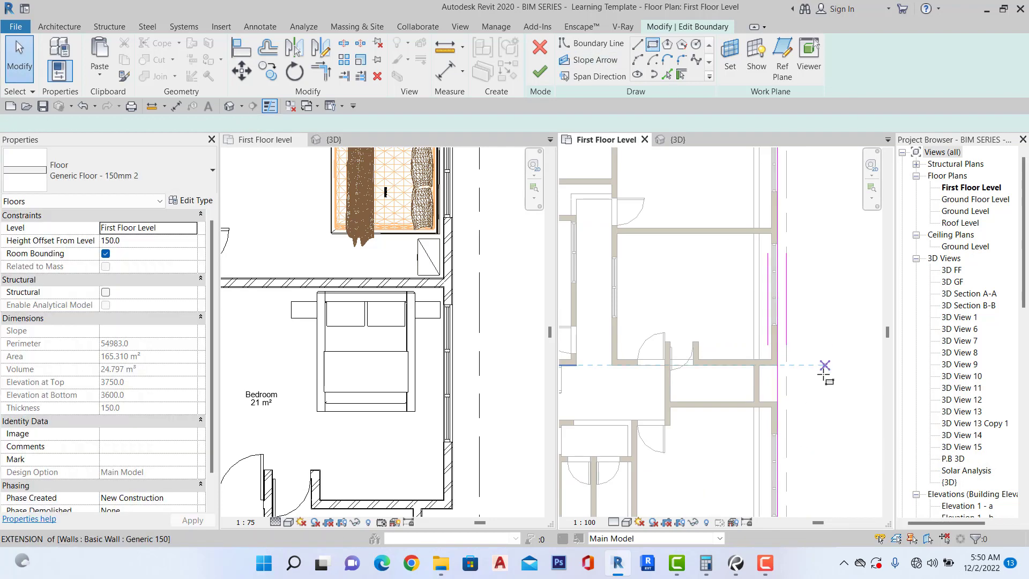
scroll(777, 355, up, 4)
click(755, 353)
scroll(702, 438, down, 2)
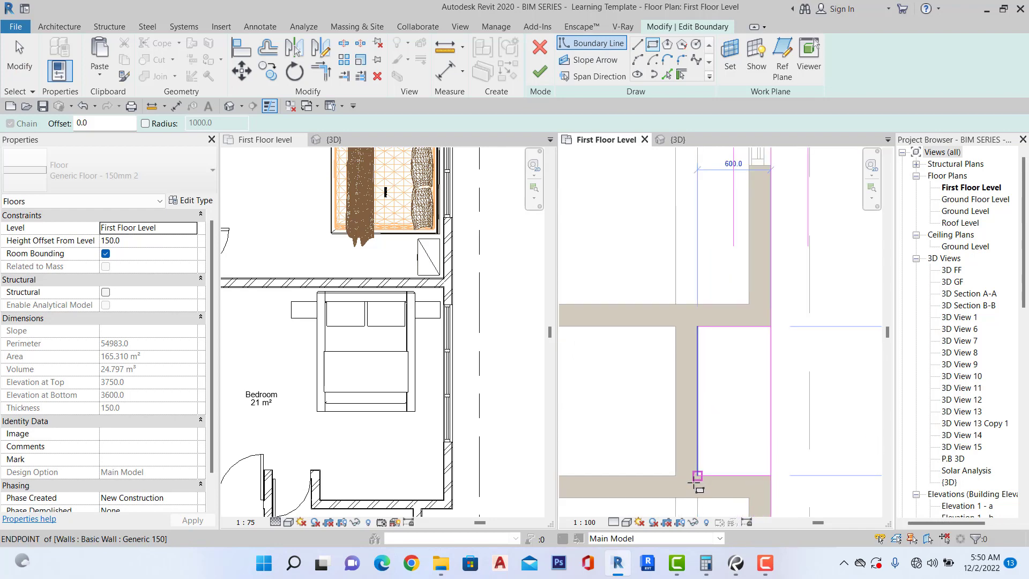
click(697, 467)
key(Escape)
key(Escape)
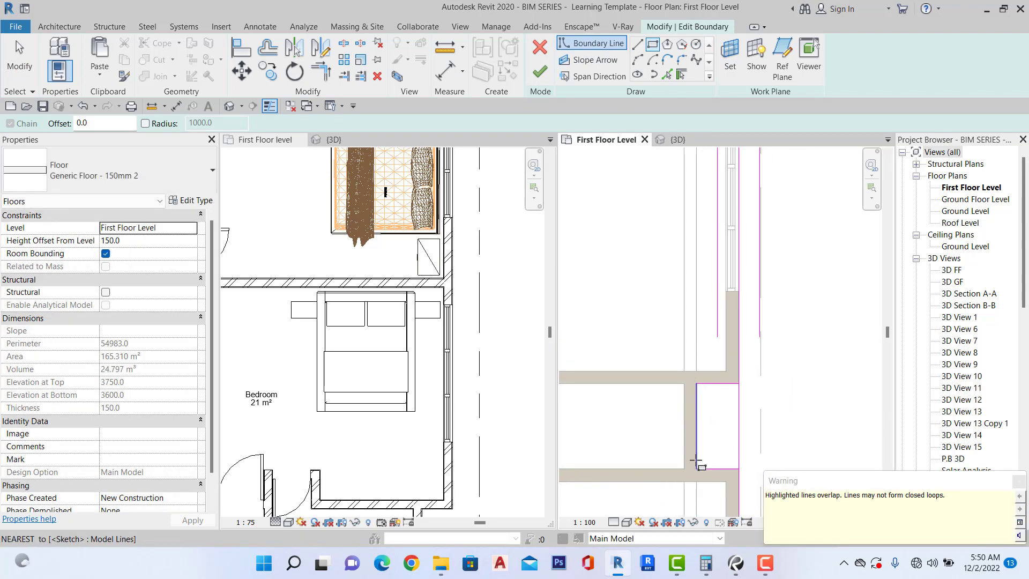
click(740, 456)
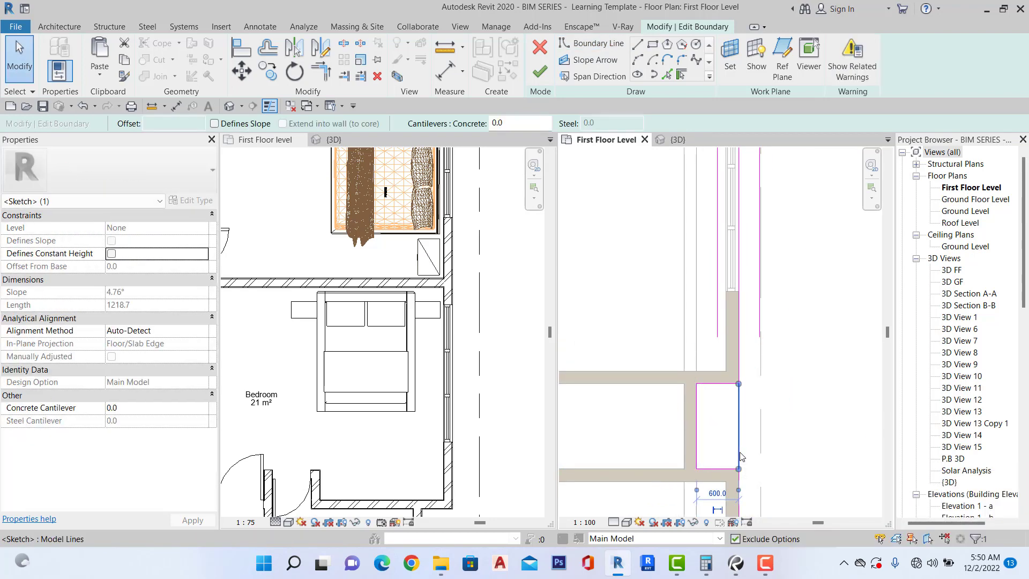
key(Delete)
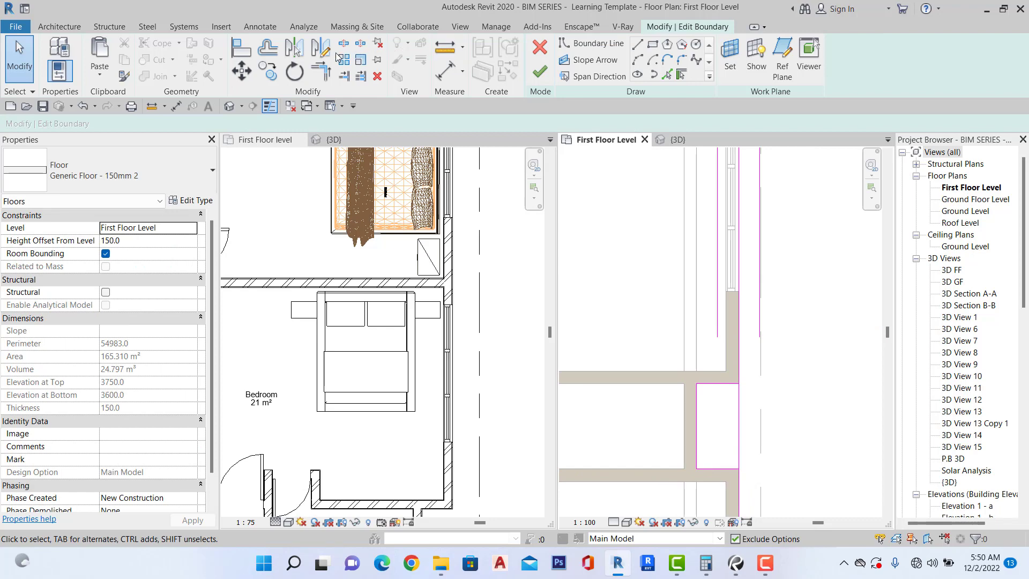
Split the slab's east boundary line at both recess corners and delete the segment across the recess opening.
click(345, 45)
scroll(760, 378, up, 1)
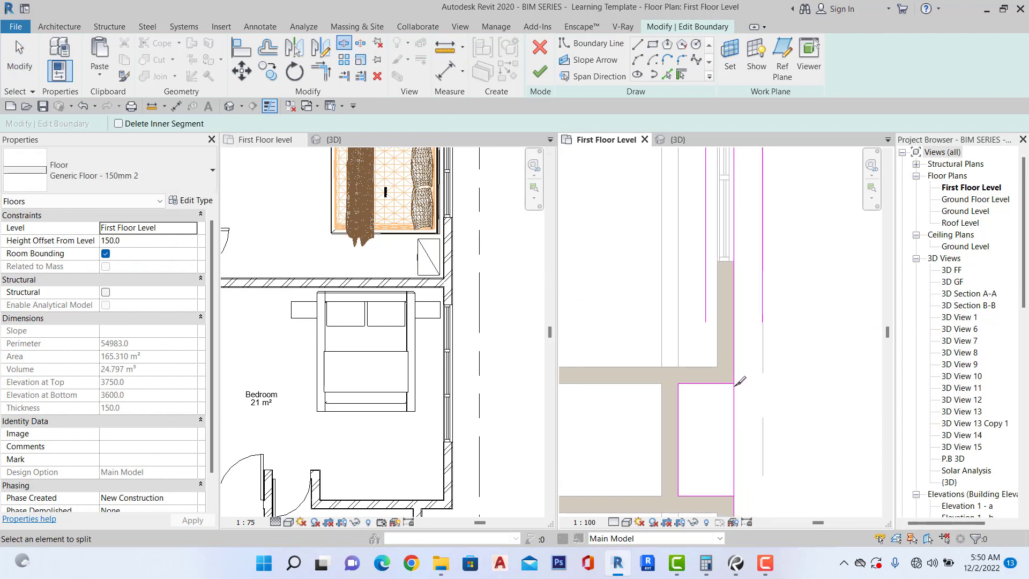
click(735, 384)
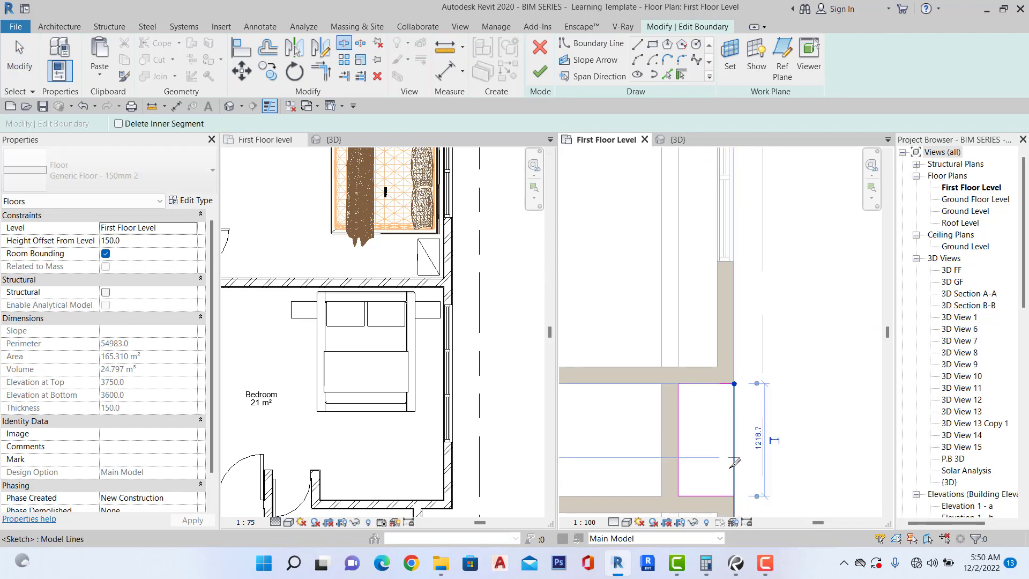
click(734, 495)
scroll(748, 374, down, 1)
key(Escape)
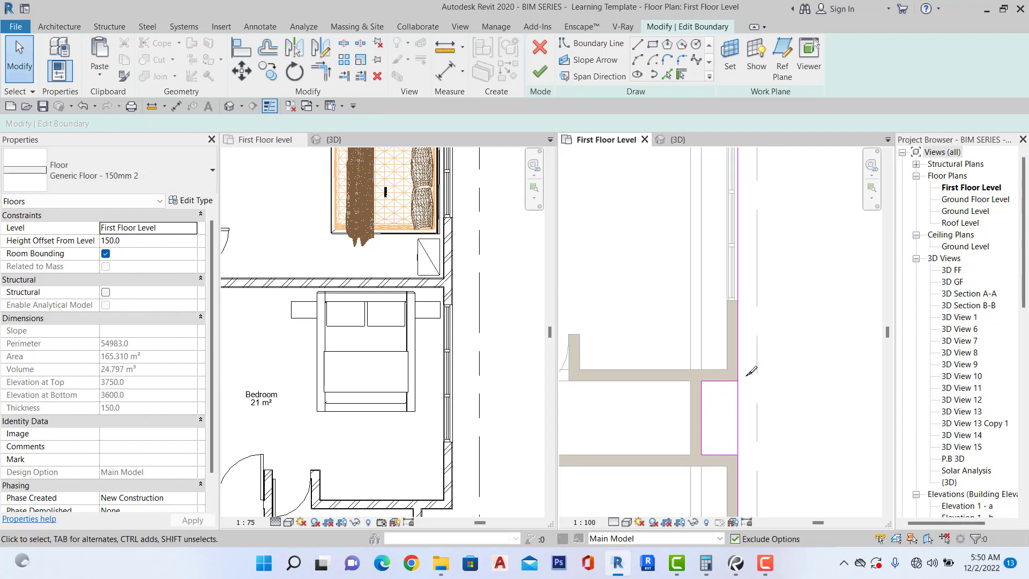
click(743, 409)
scroll(743, 409, down, 2)
key(Delete)
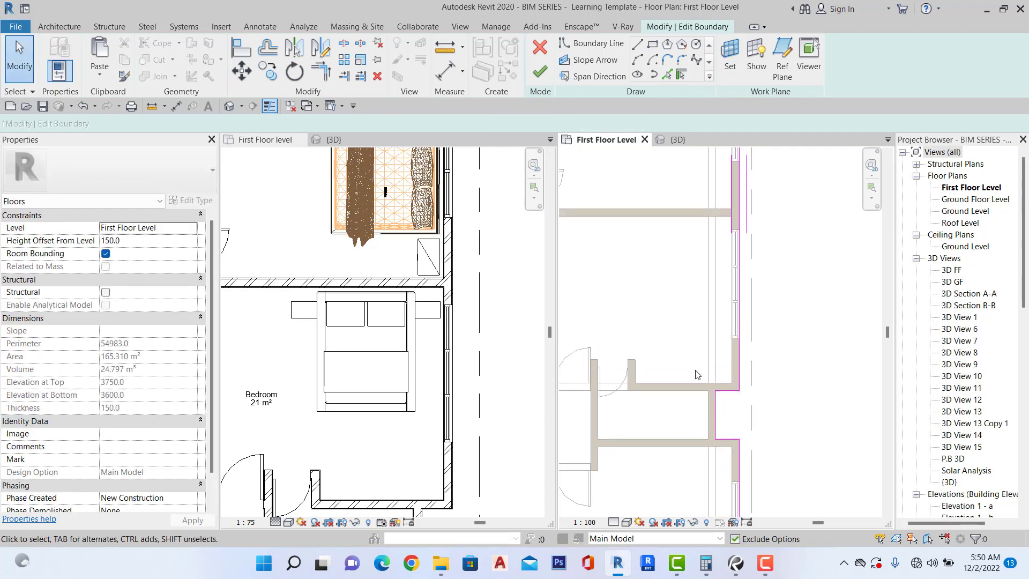
scroll(741, 369, down, 4)
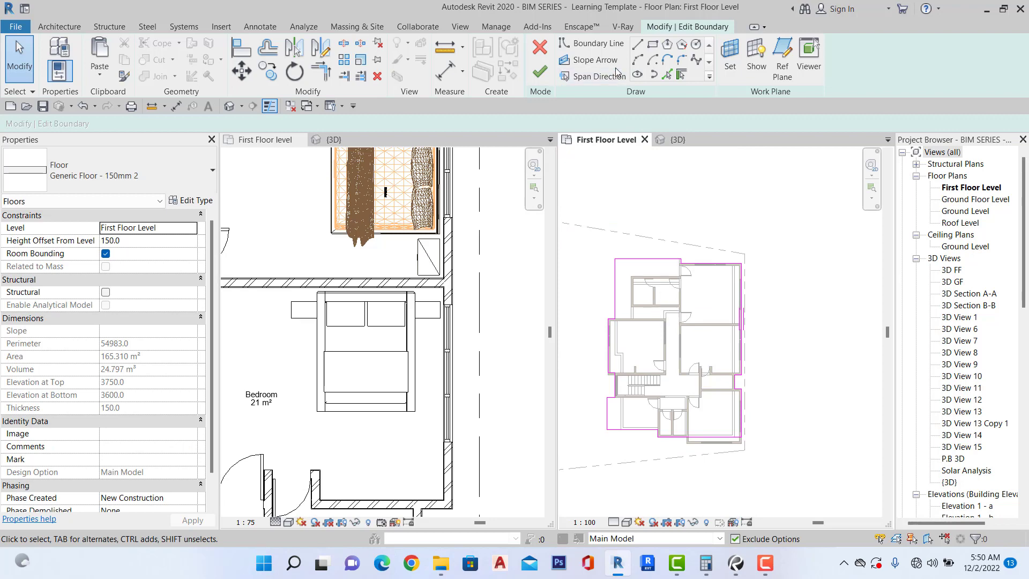
Finish the first floor slab's boundary edit and decline attaching the walls below to its bottom.
click(539, 72)
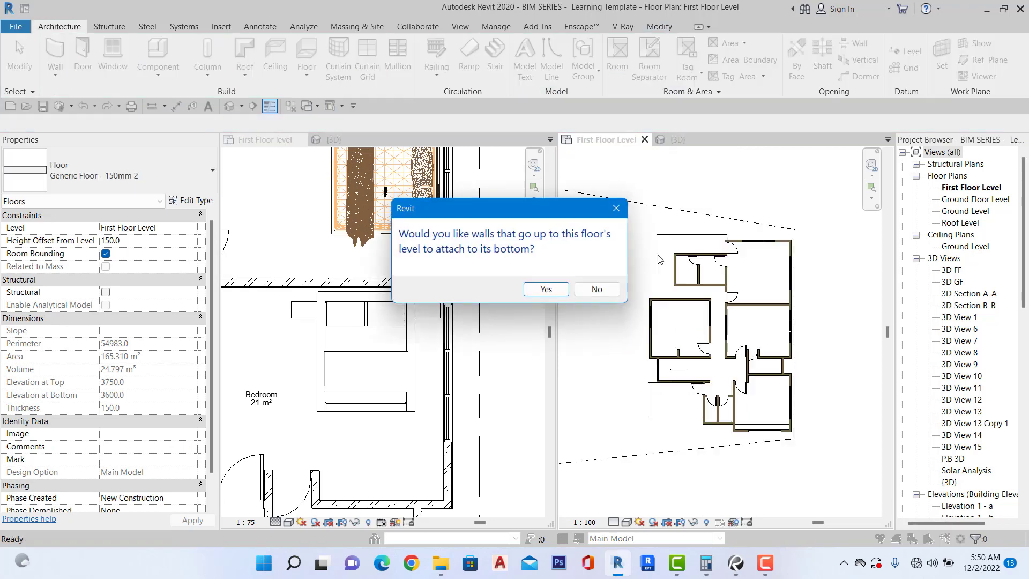
click(597, 290)
scroll(699, 346, down, 5)
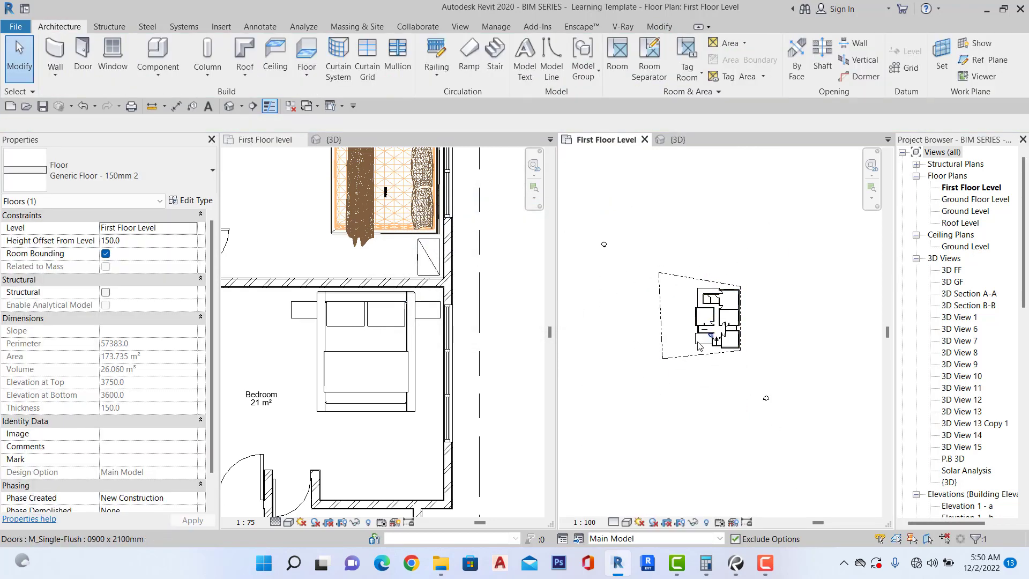
key(Escape)
scroll(698, 345, up, 4)
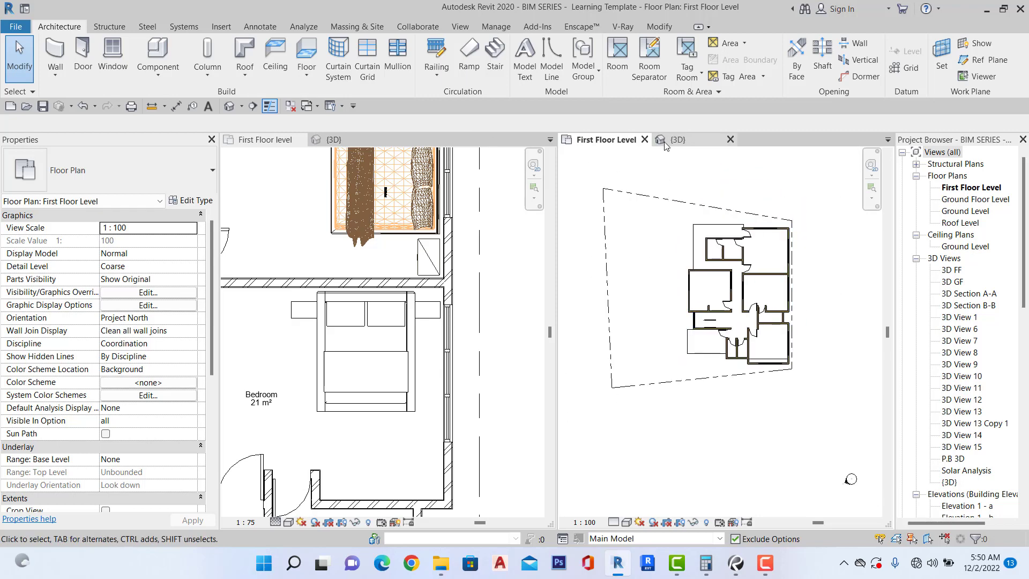
Inspect the edited first floor slab in the 3D view from the front, right side and an angled overhead direction.
click(665, 143)
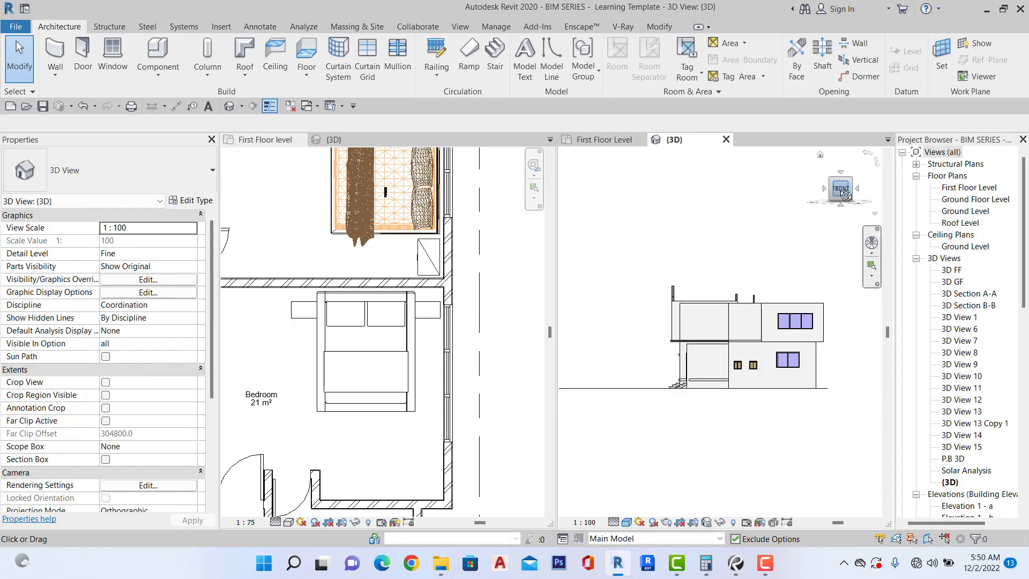
mouse_move(845, 194)
mouse_down()
mouse_move(830, 212)
mouse_move(844, 203)
mouse_up()
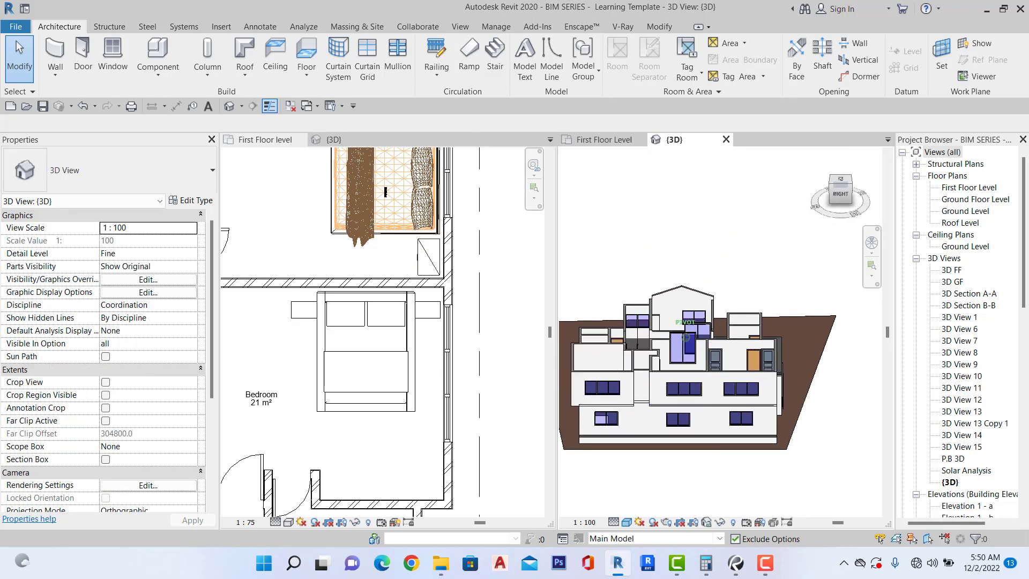
shift+middle_drag(707, 347, 746, 384)
scroll(745, 384, up, 3)
scroll(745, 384, down, 2)
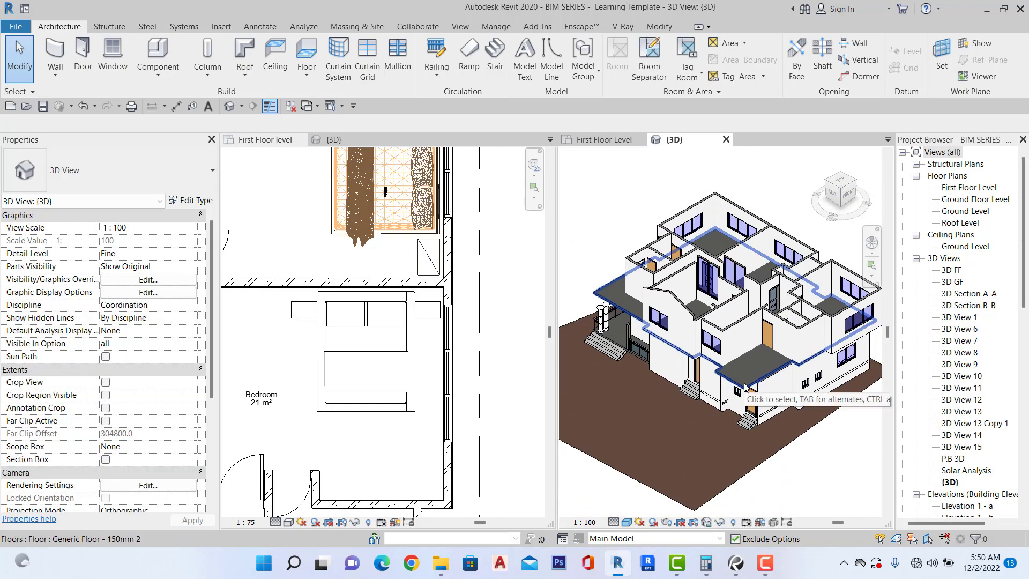
scroll(744, 384, down, 3)
In the First Floor Level plan, override the cut foreground pattern of Walls with Brickwork.
click(611, 139)
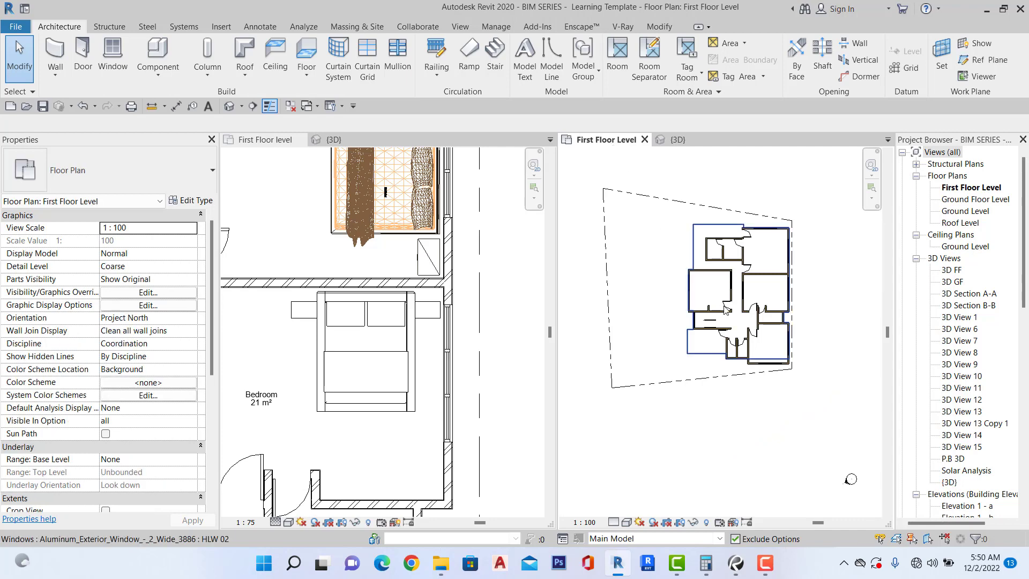
scroll(747, 281, up, 2)
scroll(746, 371, down, 4)
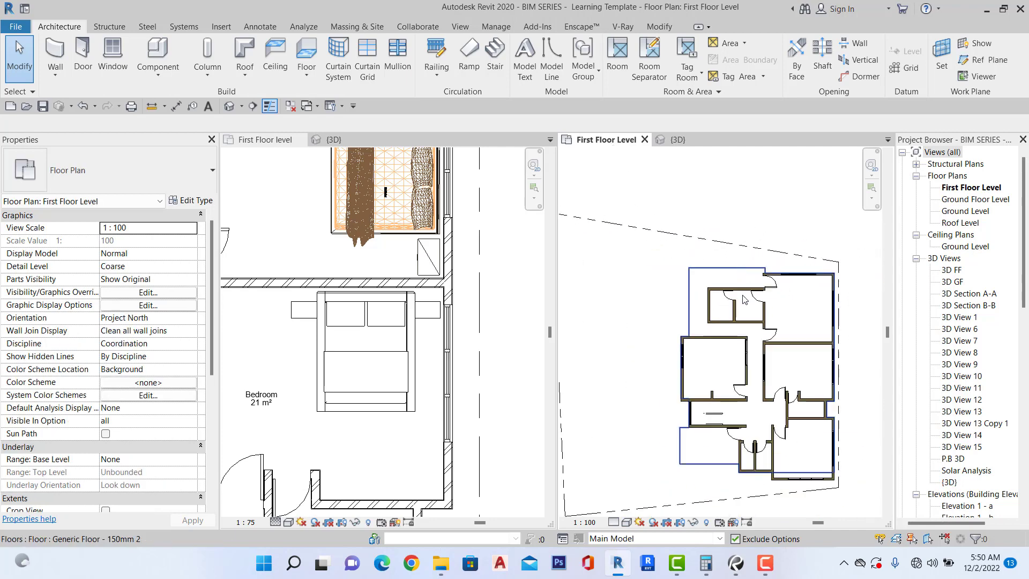
scroll(746, 371, up, 2)
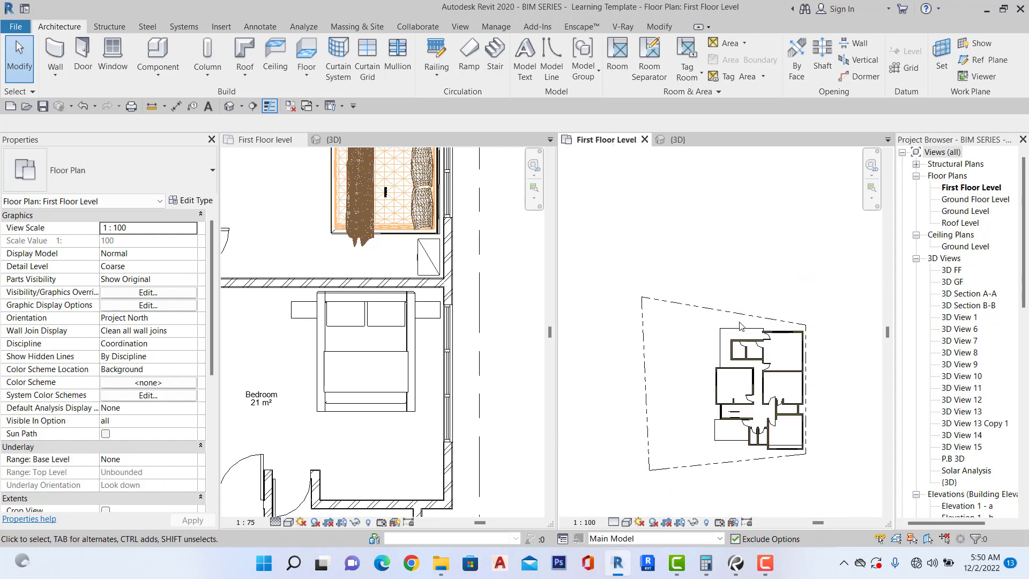
scroll(714, 248, down, 2)
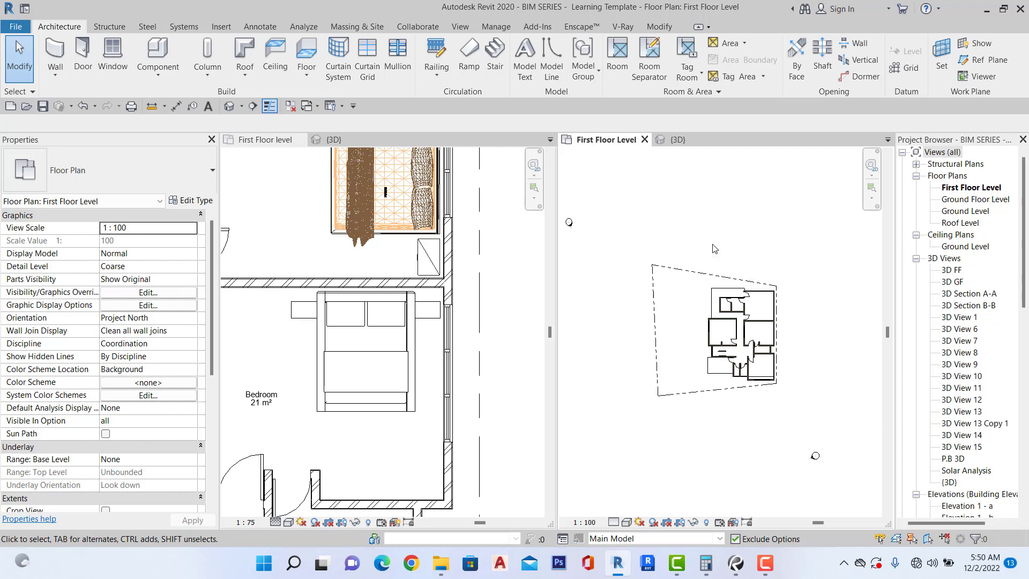
key(v)
key(g)
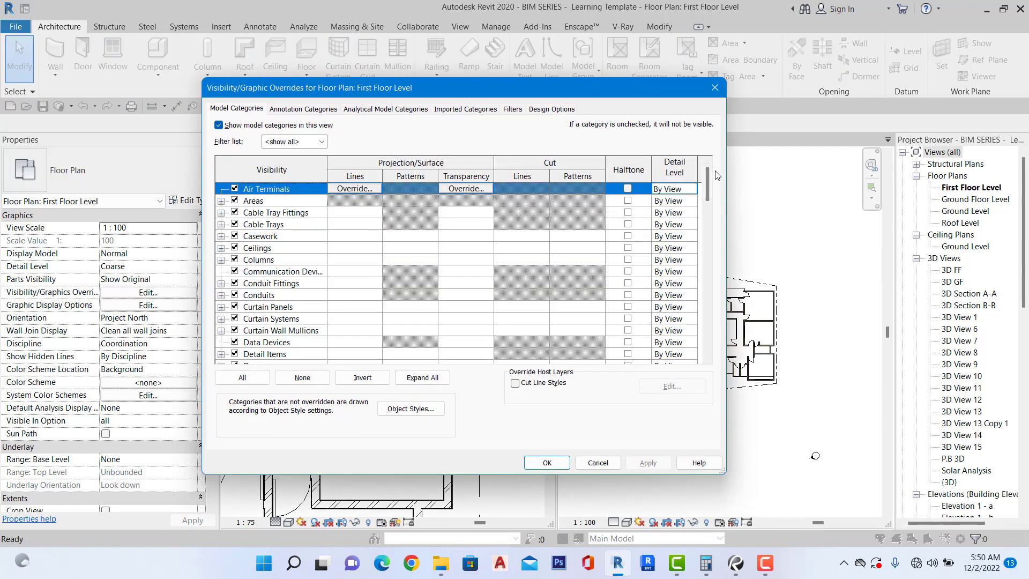
drag(707, 185, 694, 368)
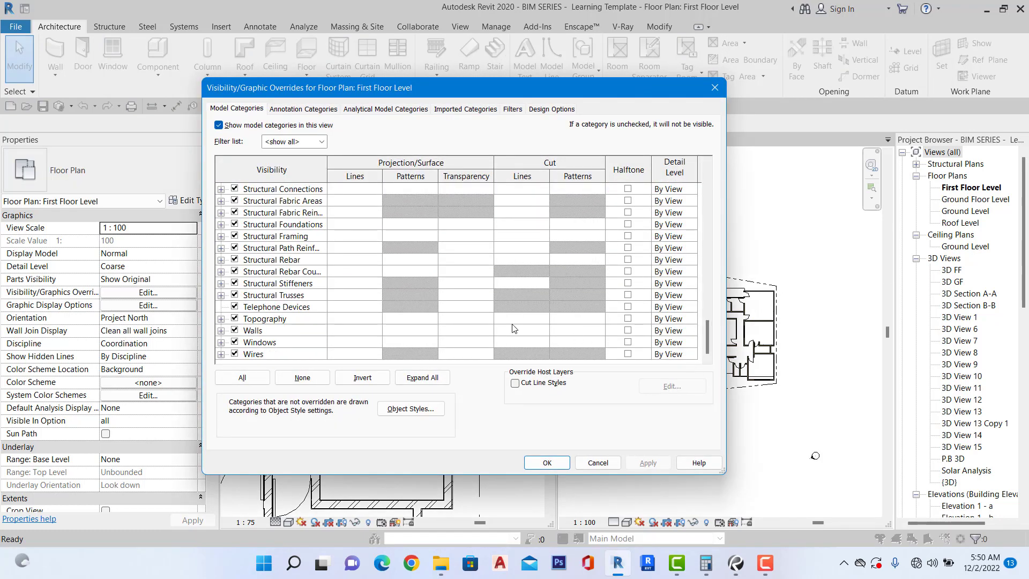
click(572, 331)
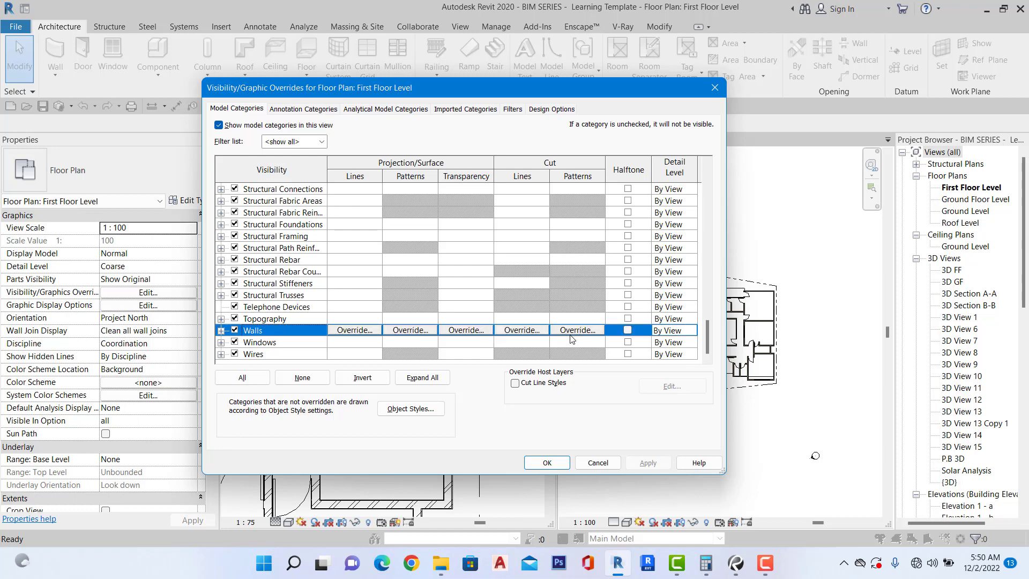
click(576, 330)
click(476, 209)
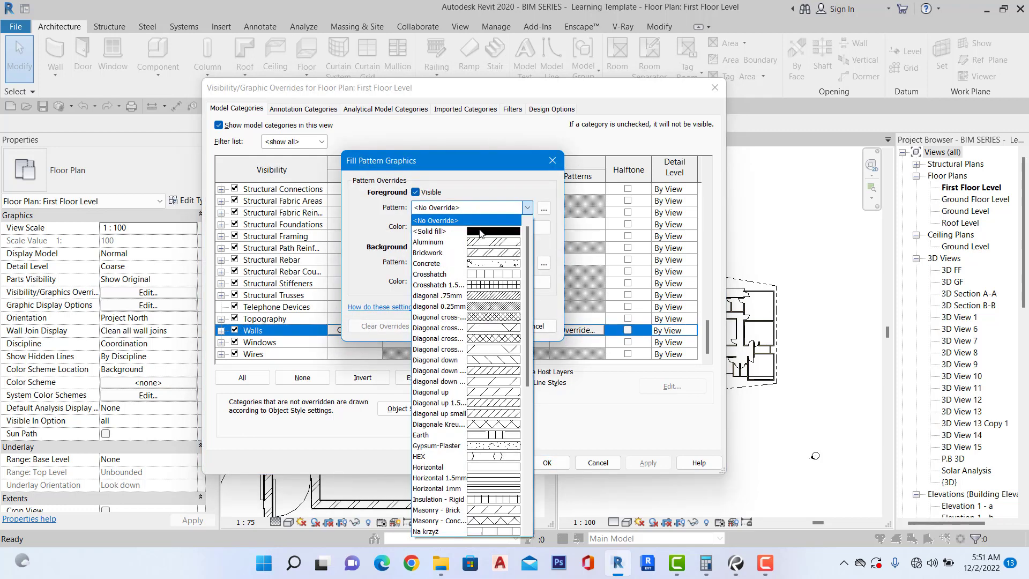
click(494, 254)
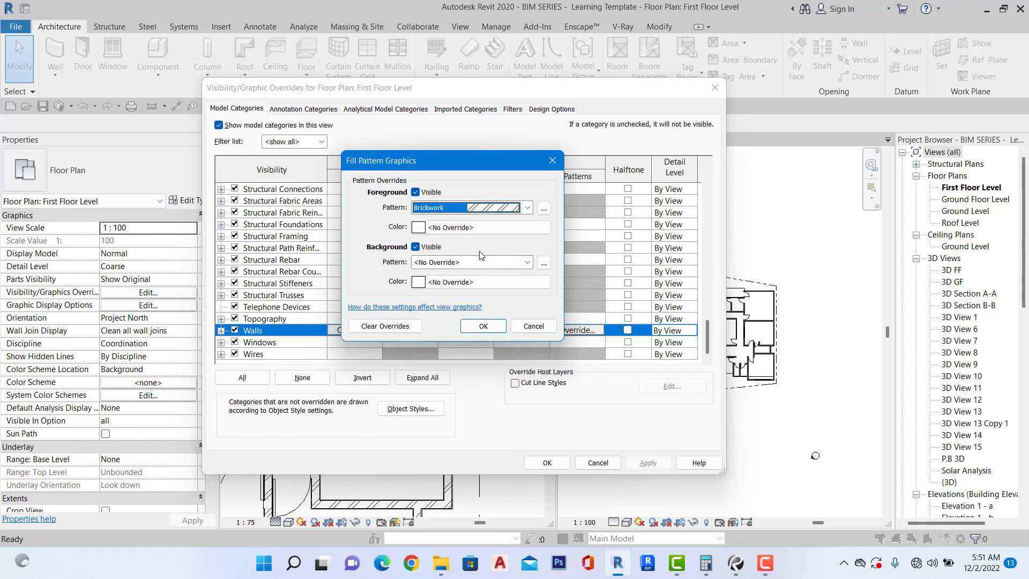
click(498, 328)
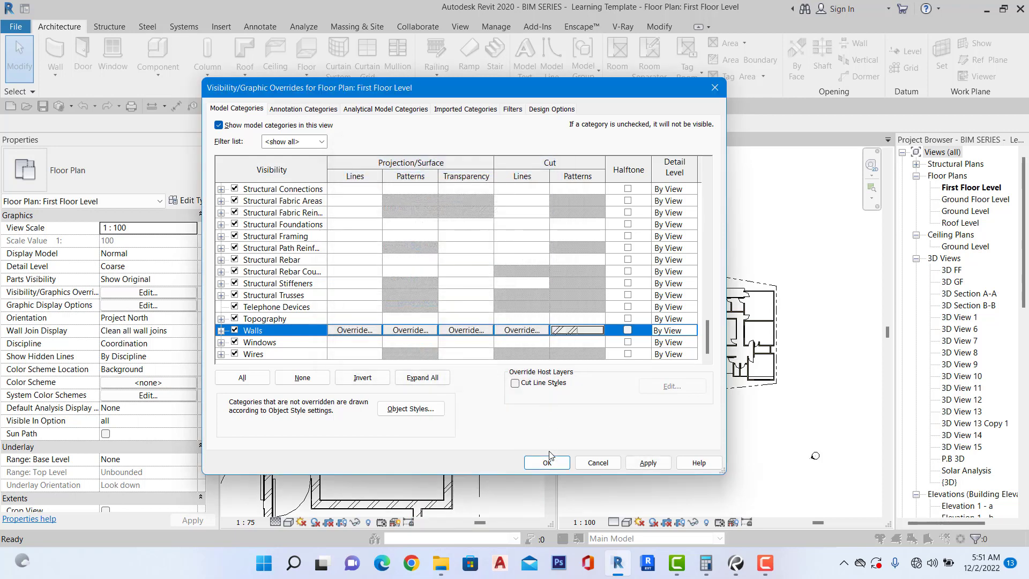
click(567, 463)
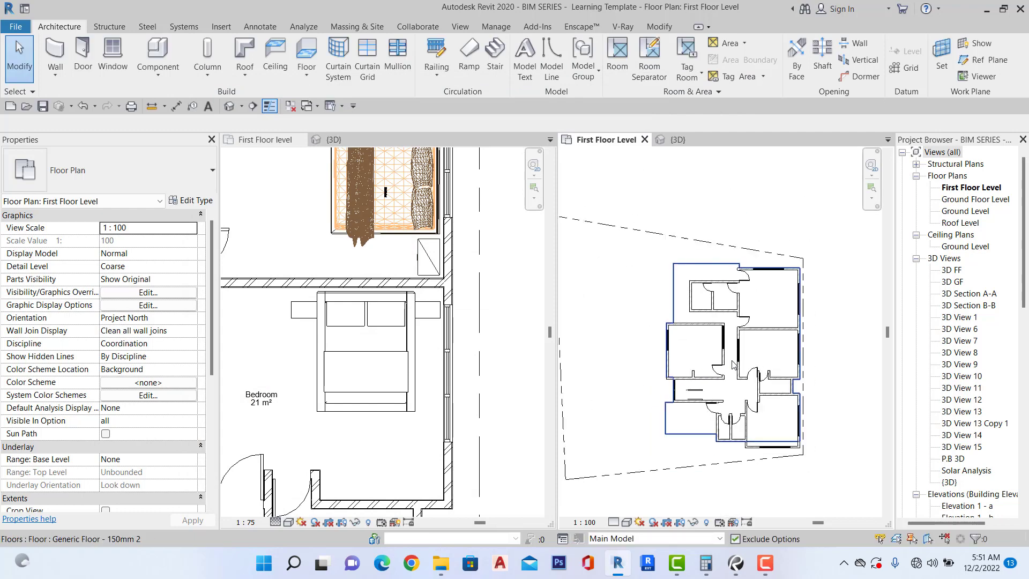
Open the Roof Level floor plan and set its view range bottom and view depth offsets to -300.
scroll(722, 357, down, 3)
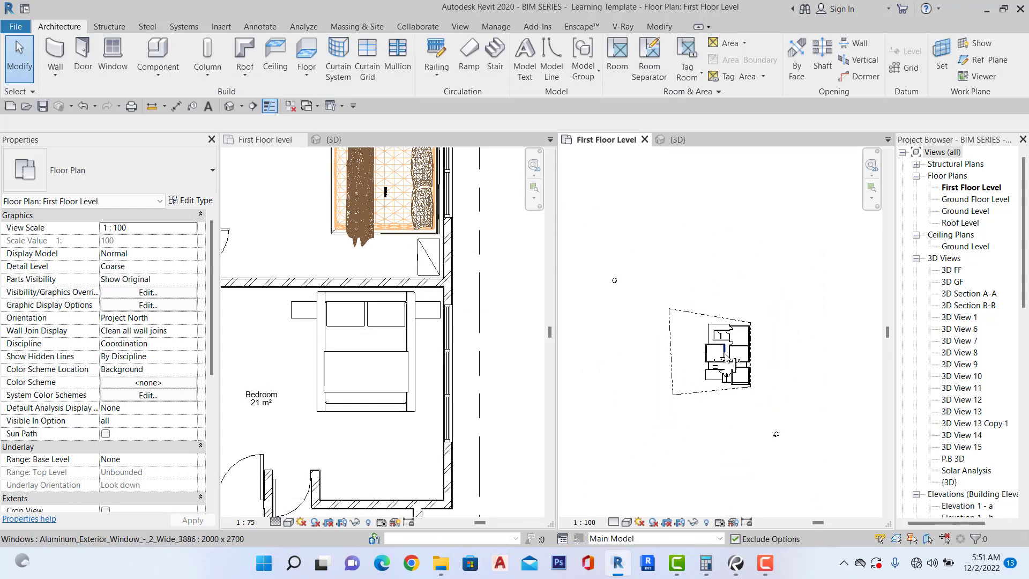
scroll(734, 368, down, 2)
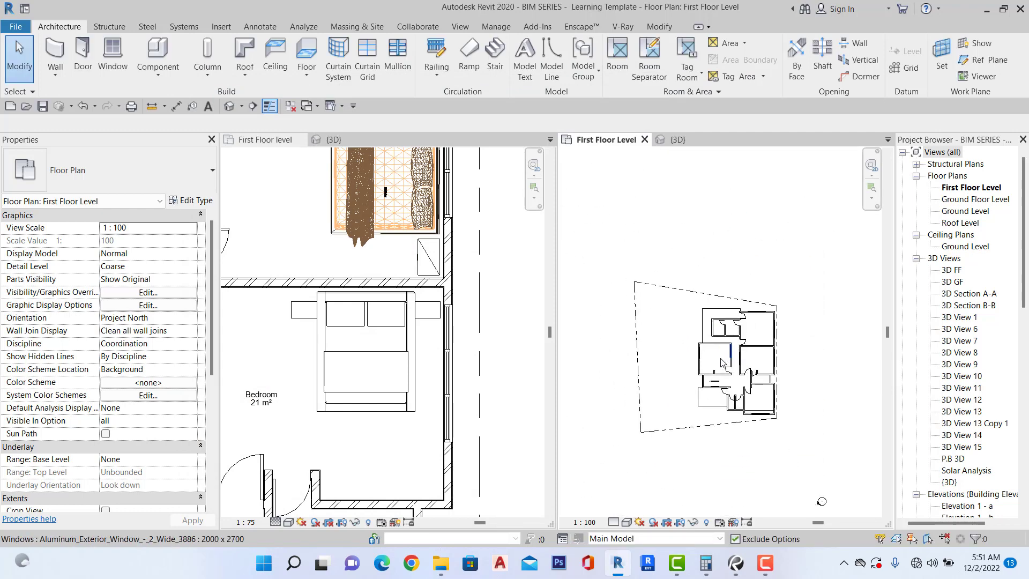
click(968, 227)
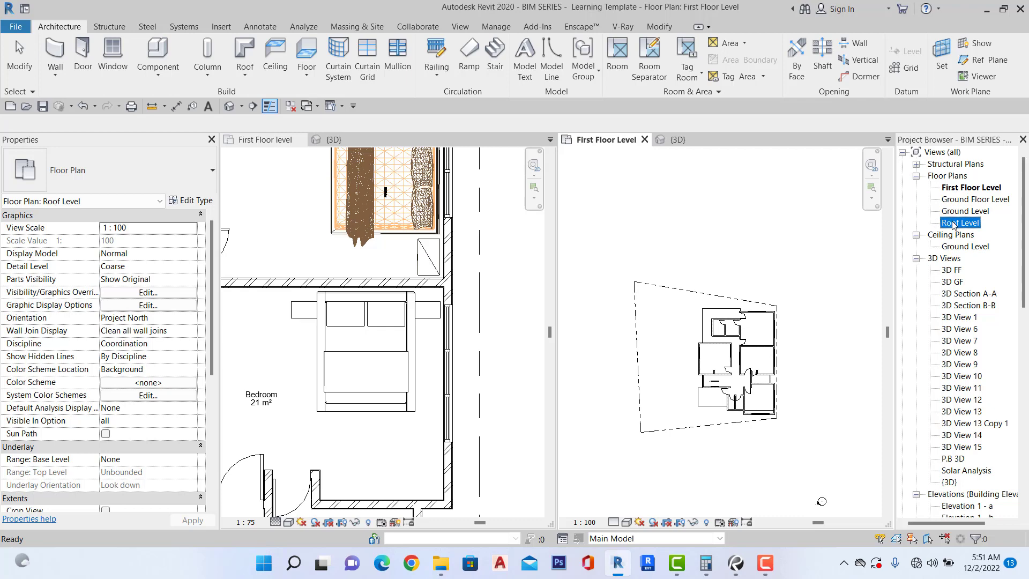
double_click(953, 225)
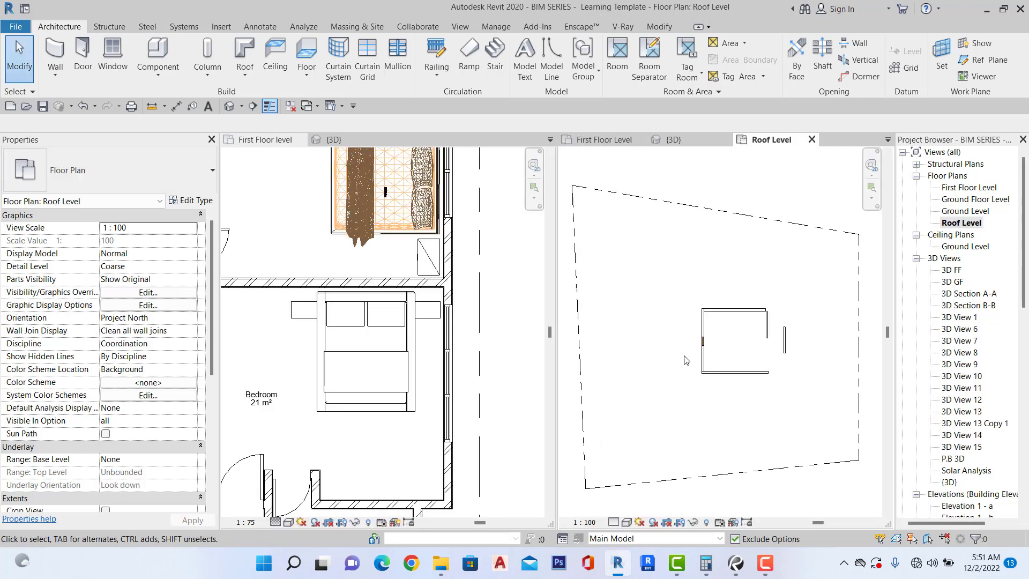
scroll(684, 359, down, 2)
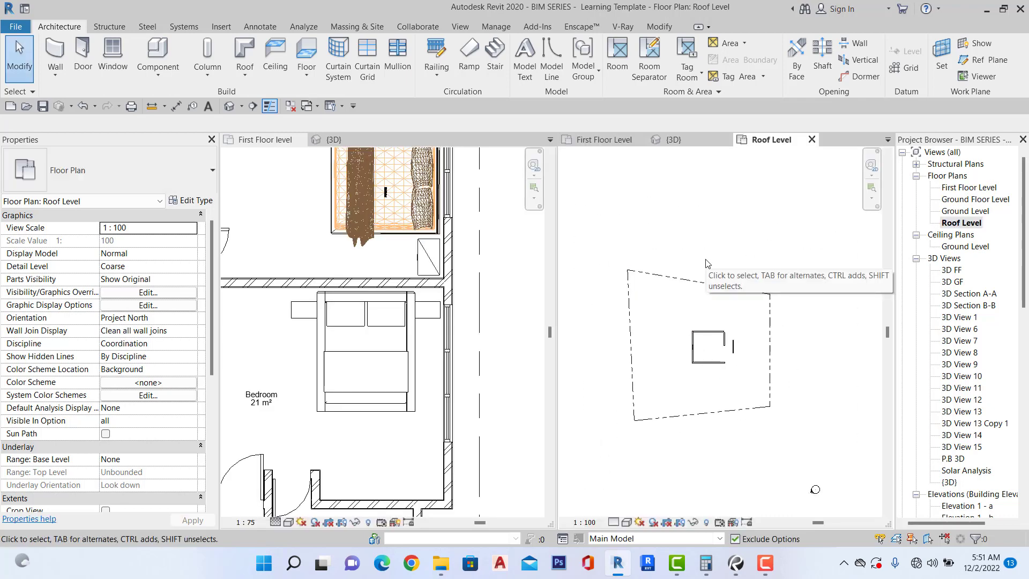
key(v)
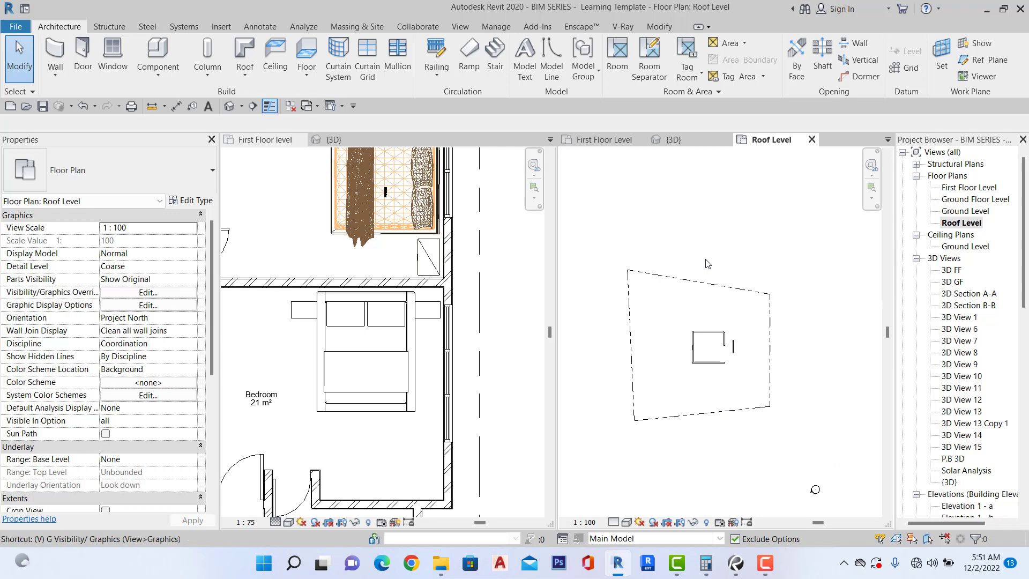
key(r)
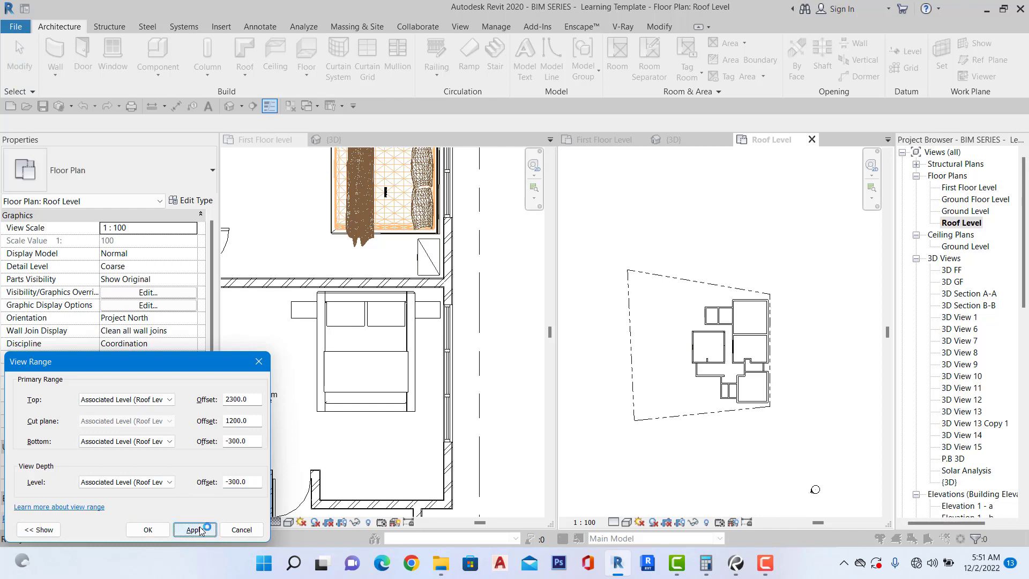
click(153, 530)
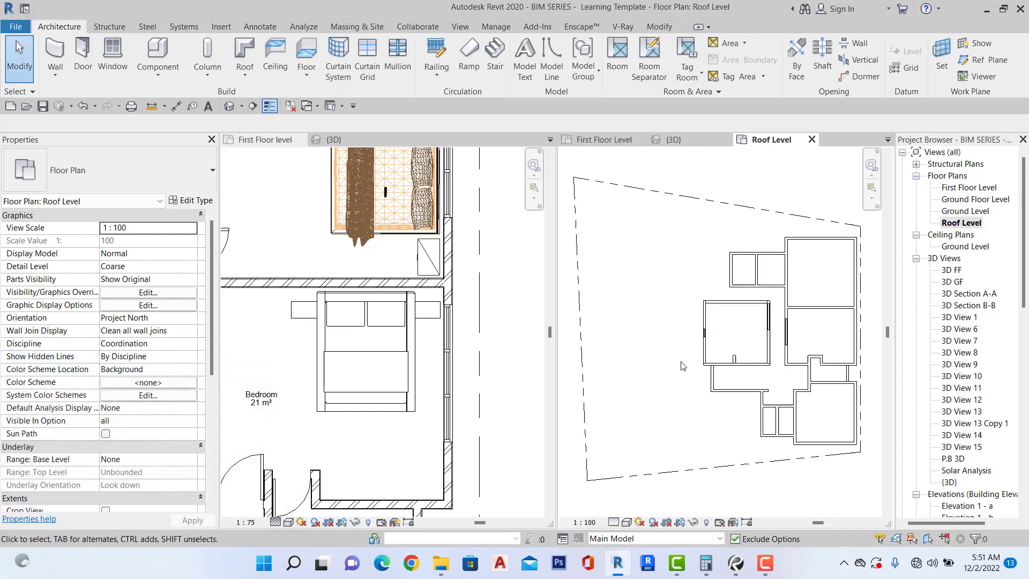
Switch to the BIM SERIES reference project and open its Roof floor plan.
scroll(786, 262, down, 2)
scroll(445, 287, down, 4)
scroll(448, 294, down, 2)
click(482, 284)
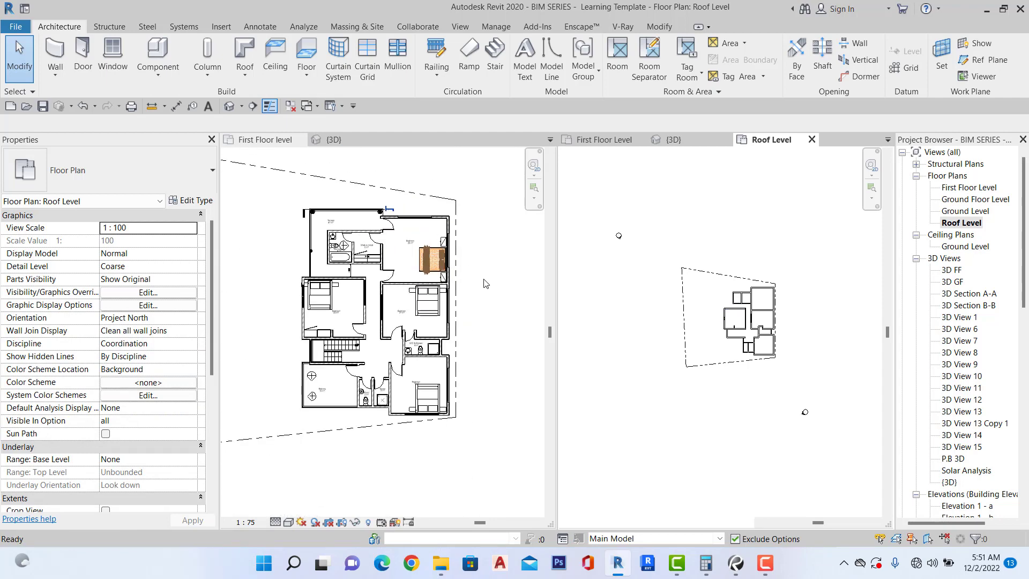
scroll(484, 298, down, 3)
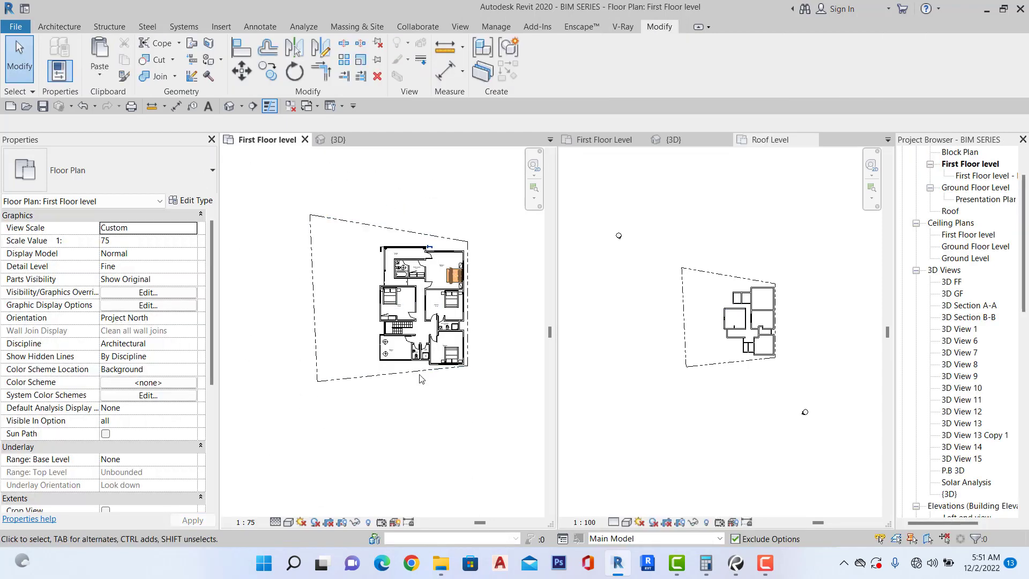
click(976, 188)
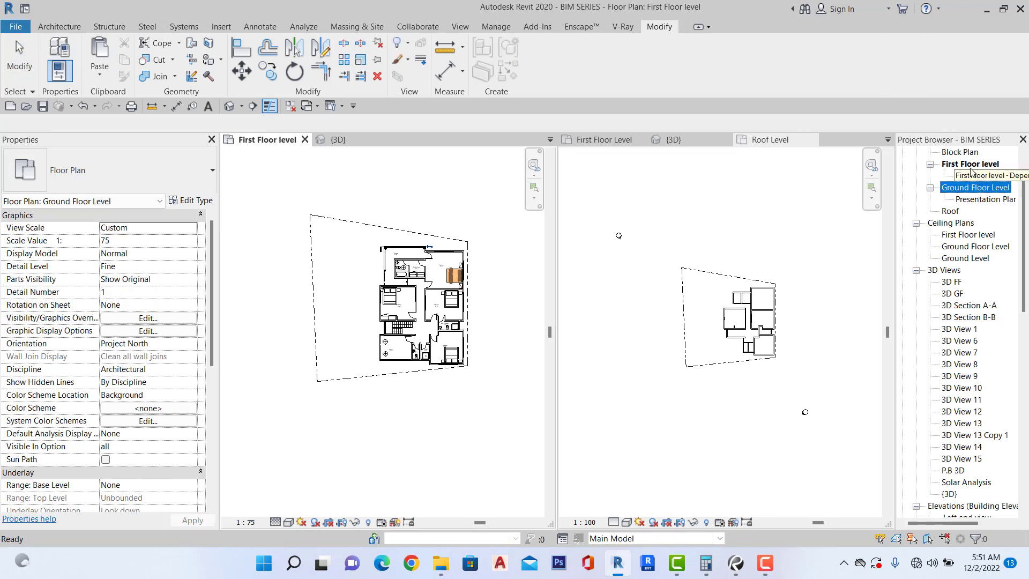
scroll(975, 199, up, 2)
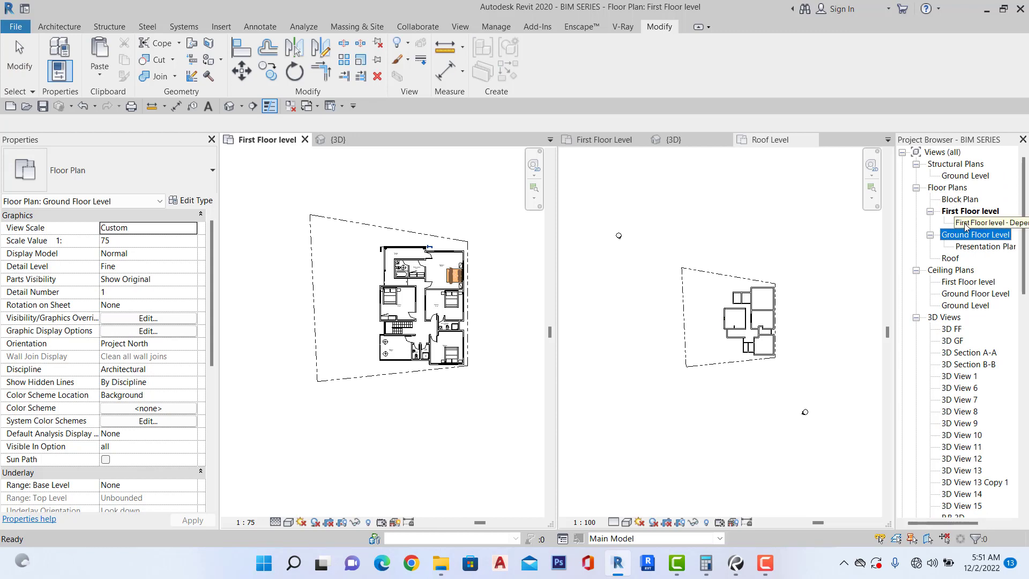
double_click(959, 258)
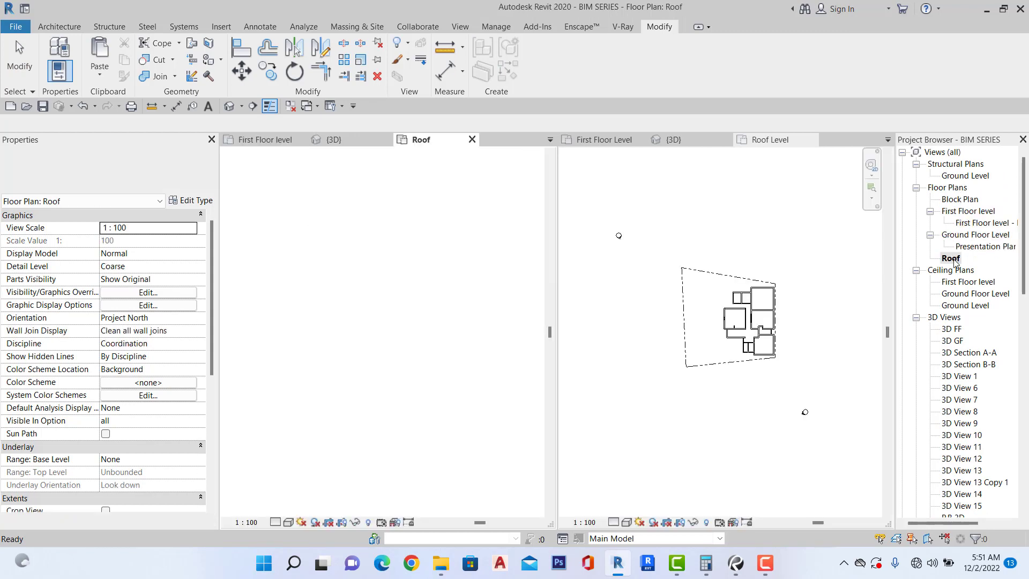
scroll(450, 294, up, 5)
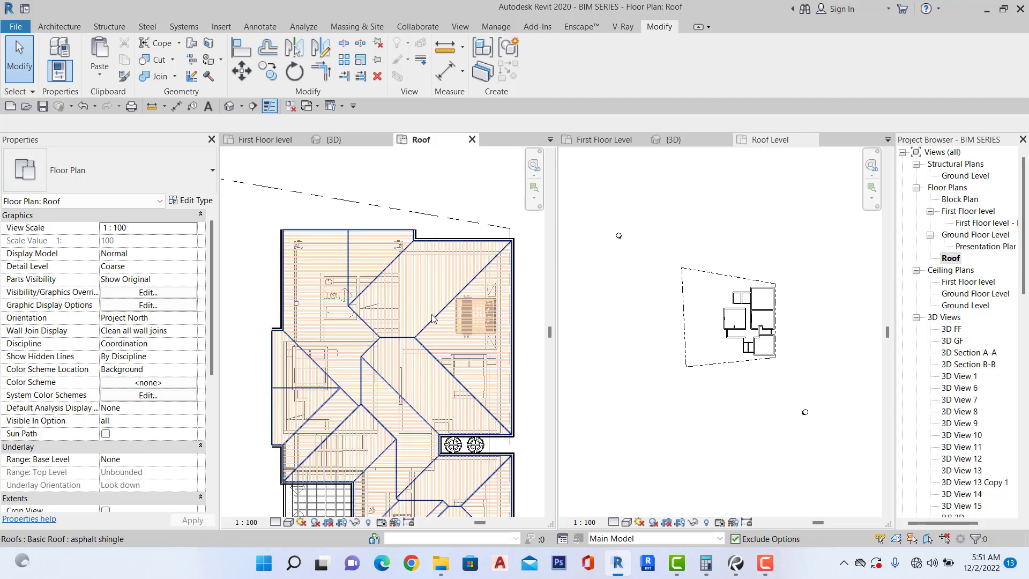
Open the asphalt shingle roof's footprint sketch and examine the slope settings of the upper-left vertical boundary line.
click(430, 316)
scroll(430, 316, down, 2)
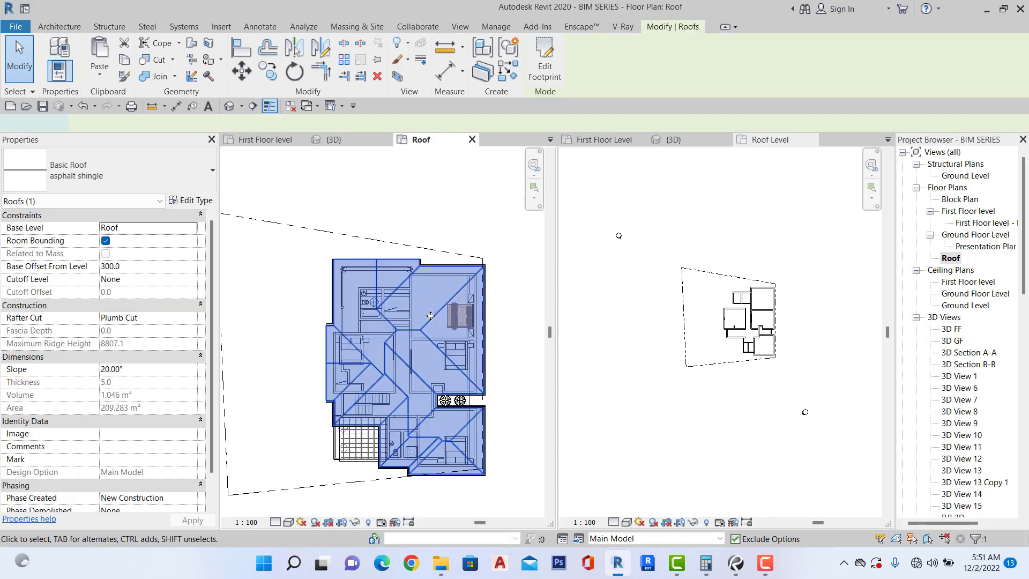
double_click(431, 316)
scroll(343, 297, up, 3)
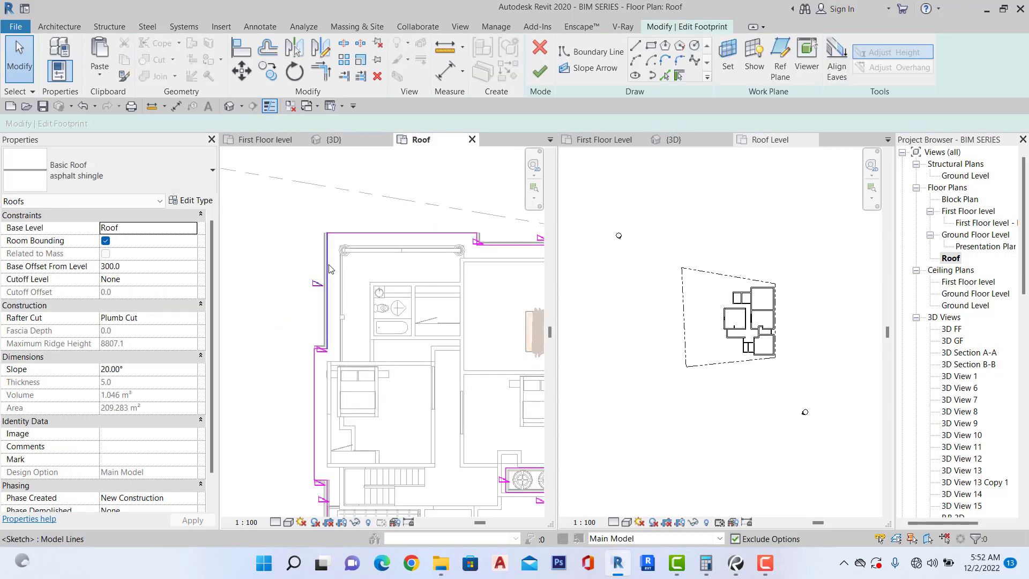
click(327, 269)
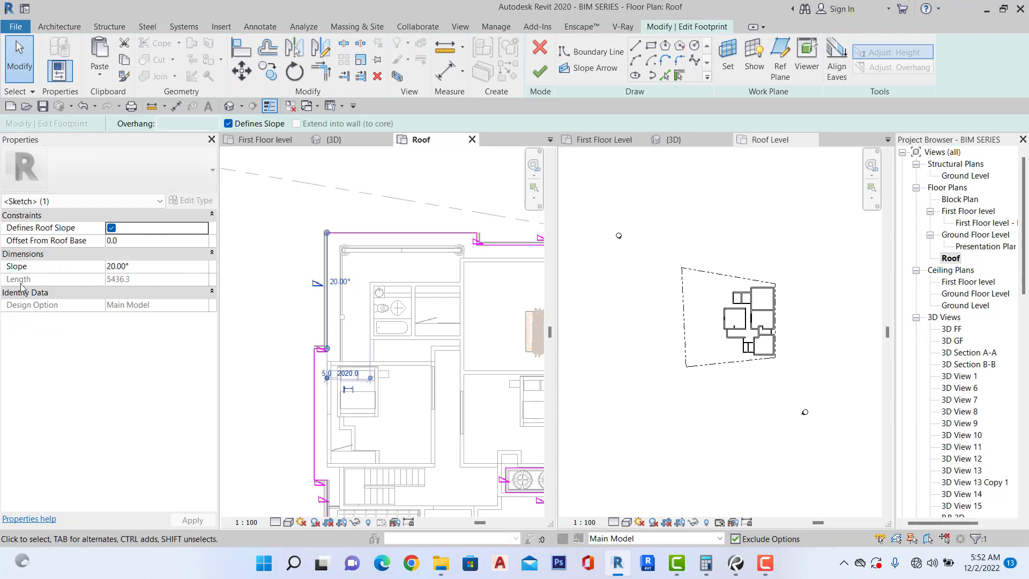
scroll(388, 269, down, 2)
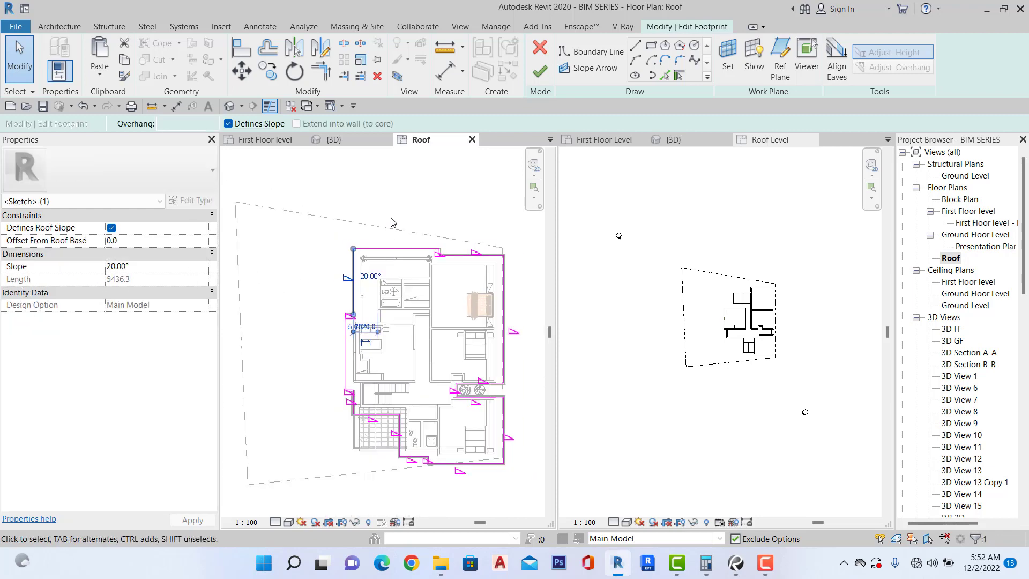
Finish the reference roof's footprint sketch and compare the roof's extent with the walls in the Roof Level plan.
click(537, 72)
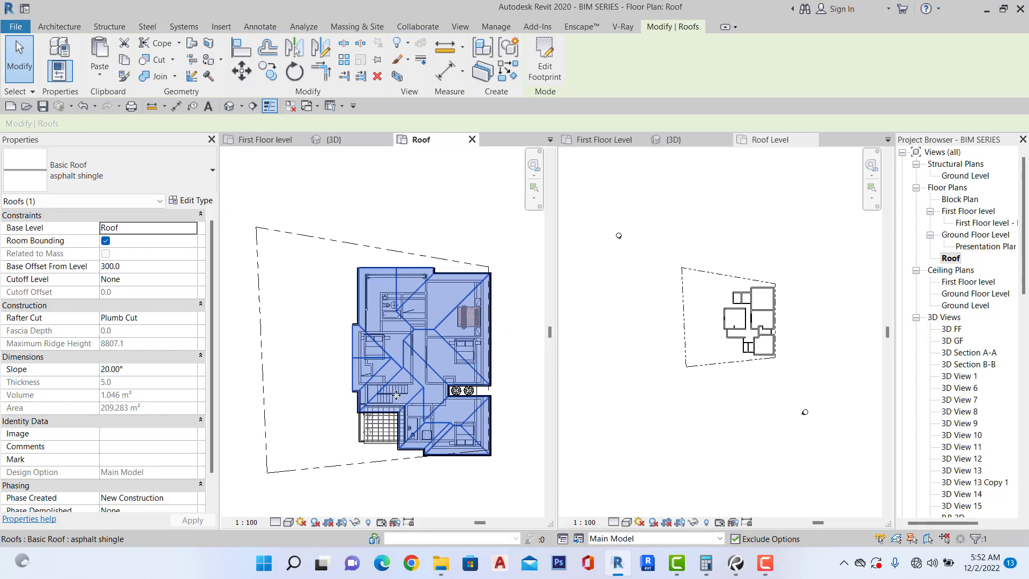
scroll(396, 395, down, 1)
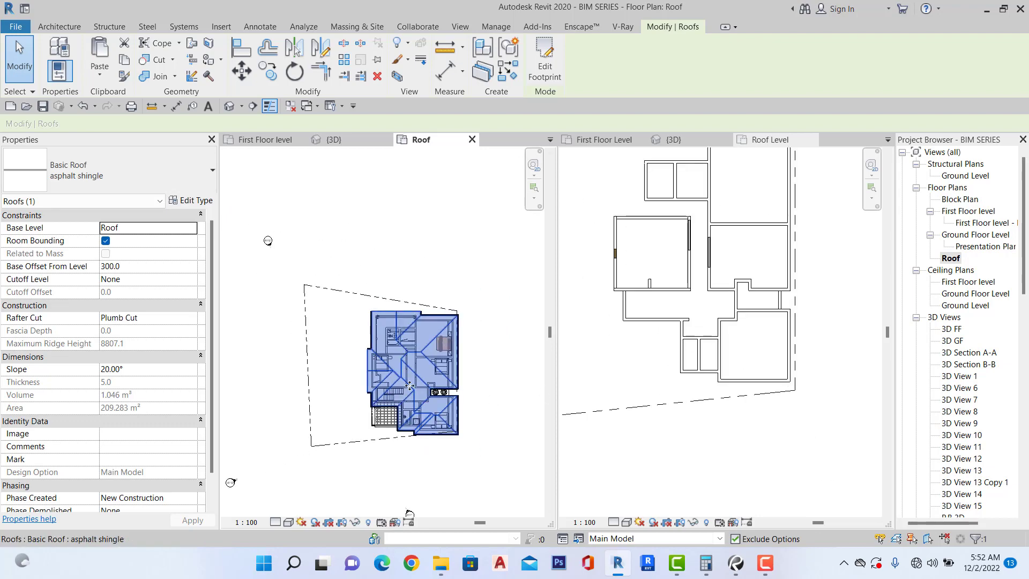
scroll(409, 386, up, 5)
scroll(415, 393, down, 4)
scroll(794, 410, down, 5)
scroll(753, 349, up, 2)
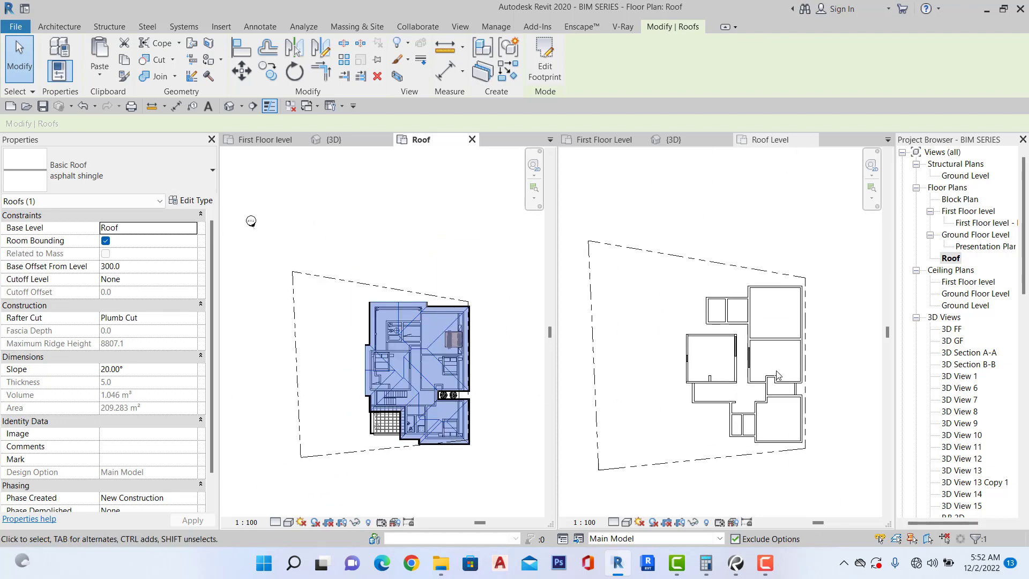
Activate the Roof Level plan of the learning project and start an asphalt shingle roof by footprint.
click(778, 375)
scroll(770, 284, down, 2)
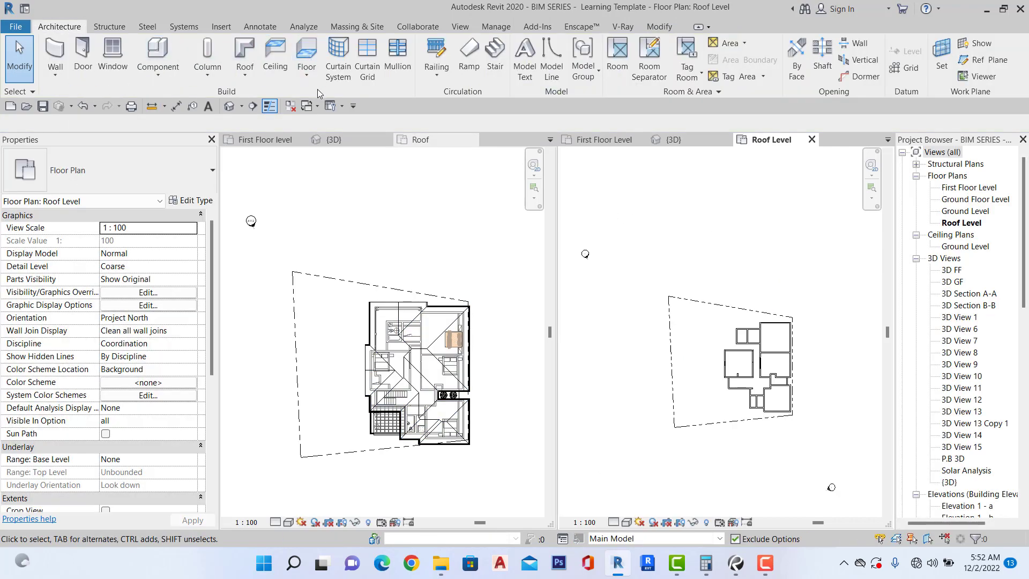
click(251, 49)
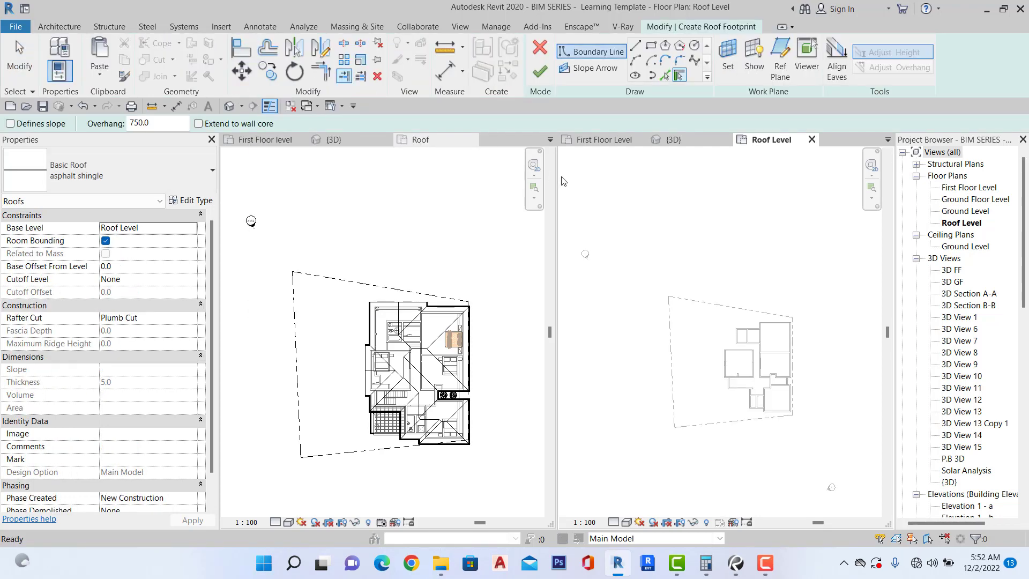
scroll(800, 377, up, 5)
scroll(800, 376, up, 2)
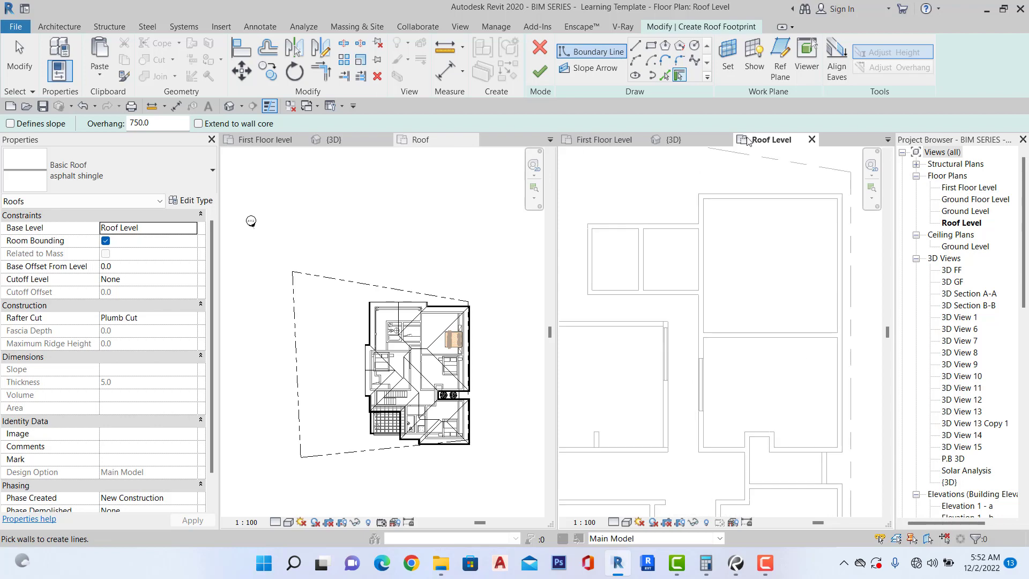
scroll(743, 248, down, 2)
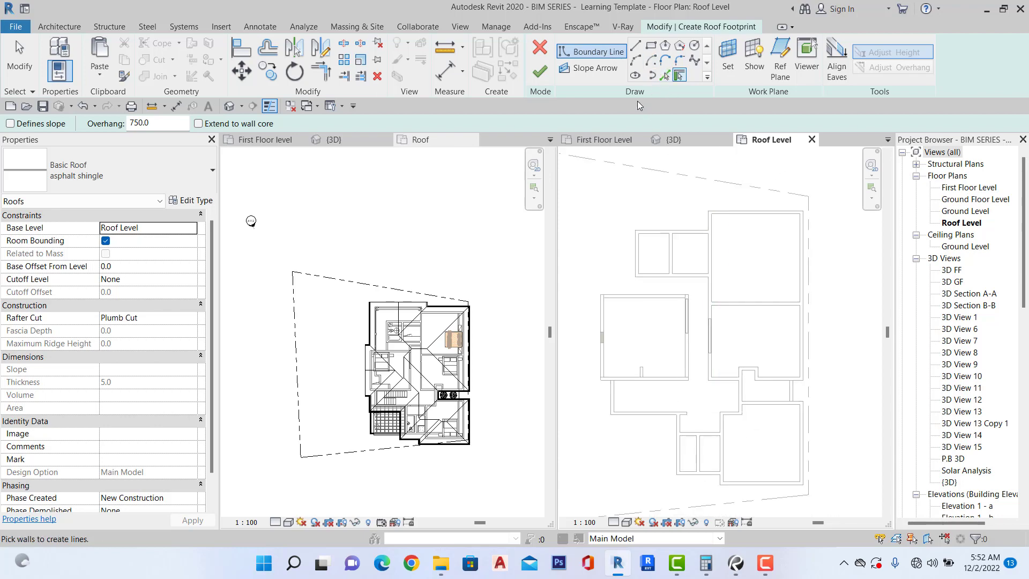
In the reference project's Roof plan, measure the overhang between the upper outer wall and the eave edge with an aligned dimension.
click(446, 70)
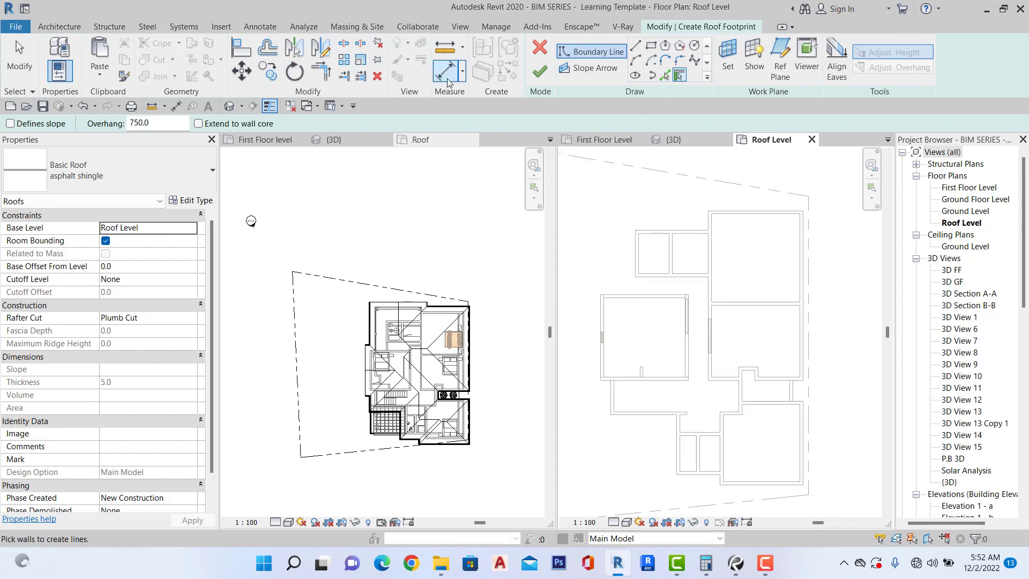
scroll(375, 359, up, 4)
scroll(423, 276, up, 4)
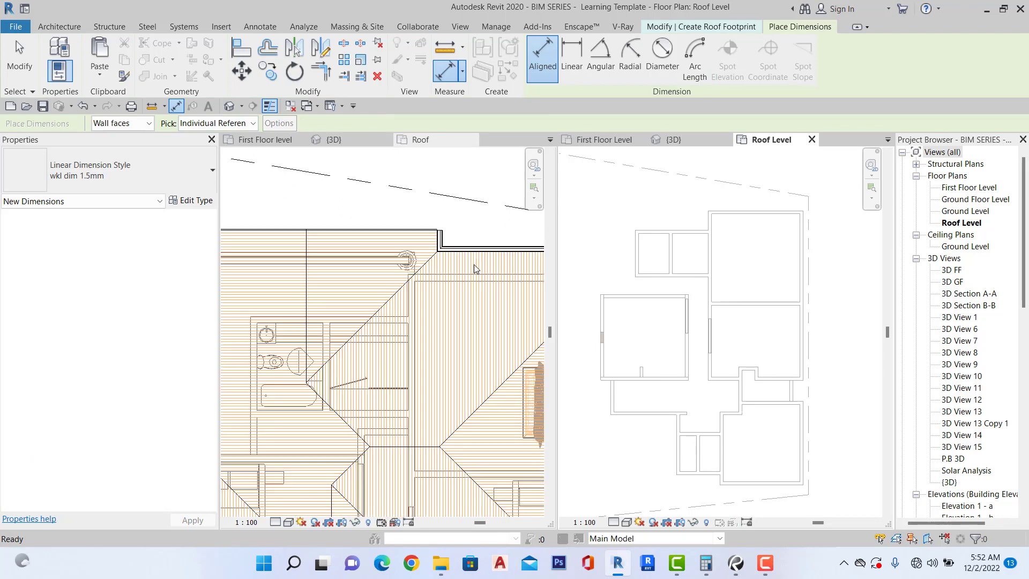
click(413, 250)
scroll(413, 248, down, 2)
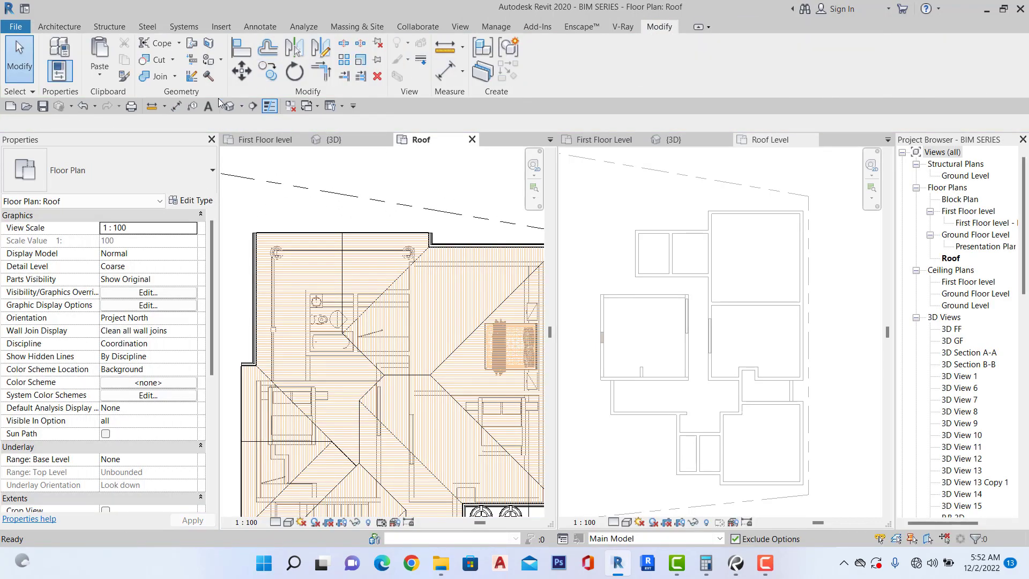
click(177, 105)
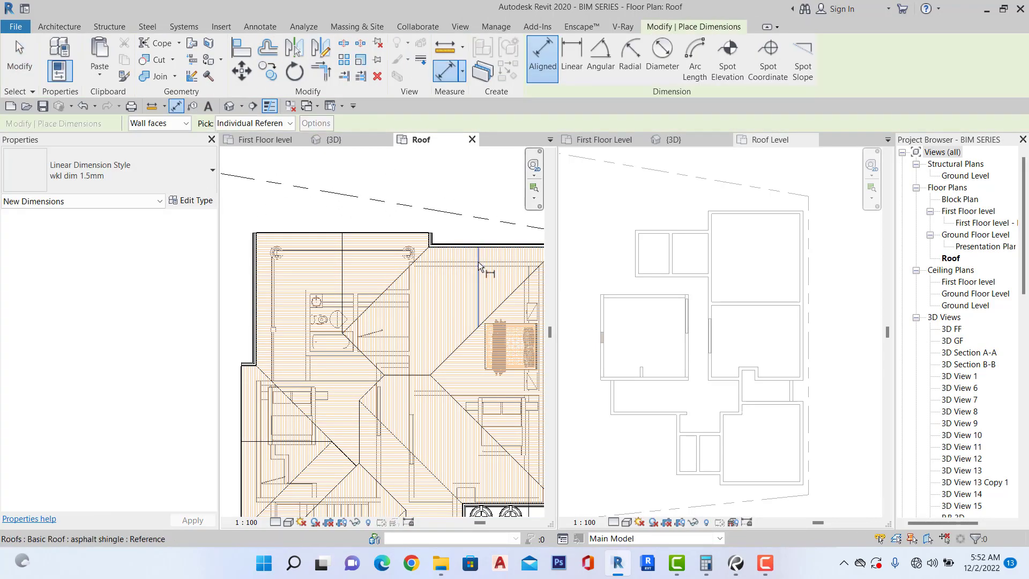
click(473, 245)
scroll(472, 241, up, 3)
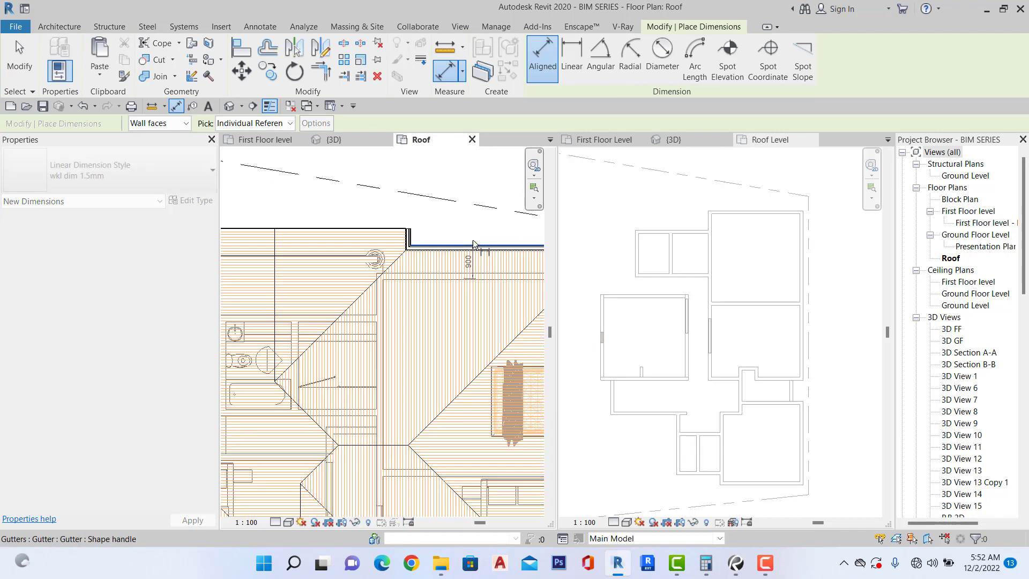
scroll(470, 236, down, 3)
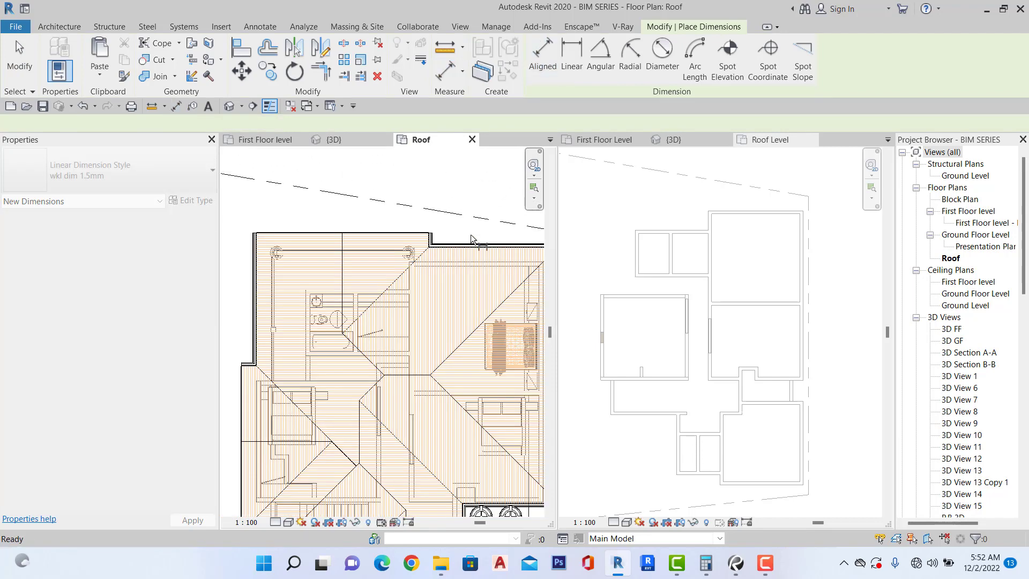
key(Escape)
key(Escape)
Return to the Roof Level footprint sketch and create roof boundary lines along the upper and right outer walls with a 750 offset.
scroll(771, 257, down, 2)
click(758, 230)
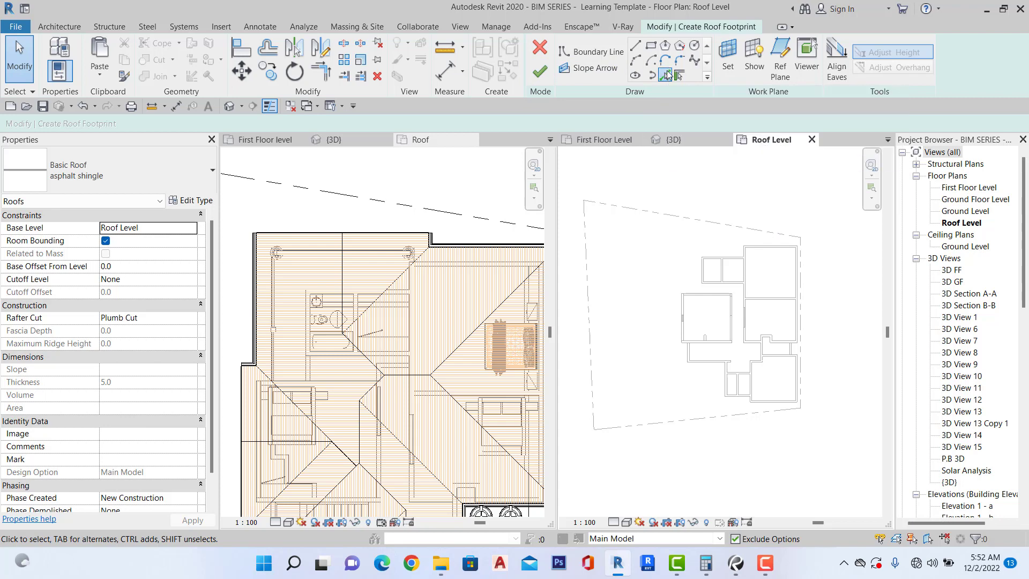
click(667, 74)
drag(166, 124, 112, 139)
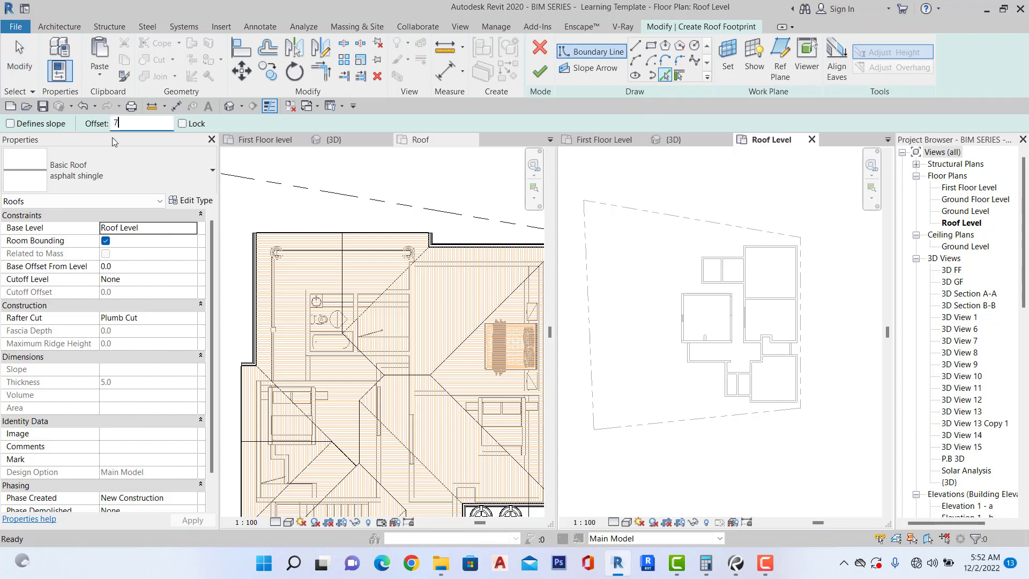
text(750)
scroll(739, 265, up, 5)
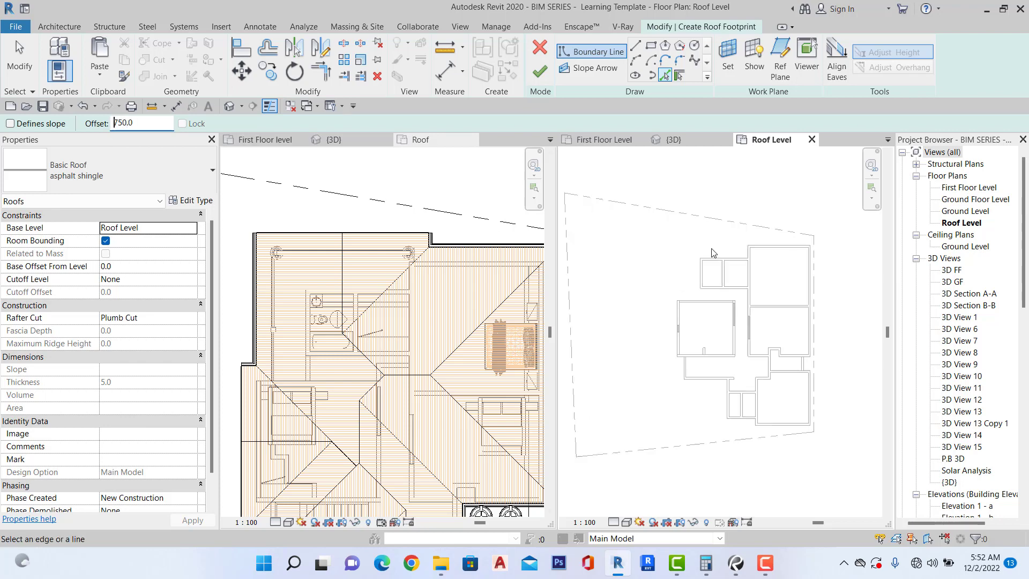
click(738, 264)
scroll(777, 246, up, 2)
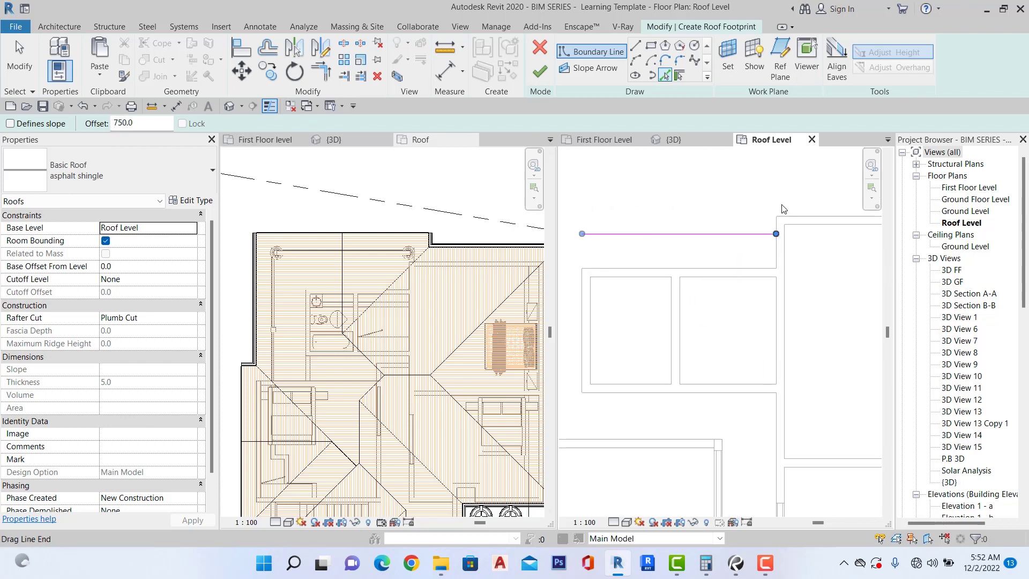
scroll(781, 230, down, 3)
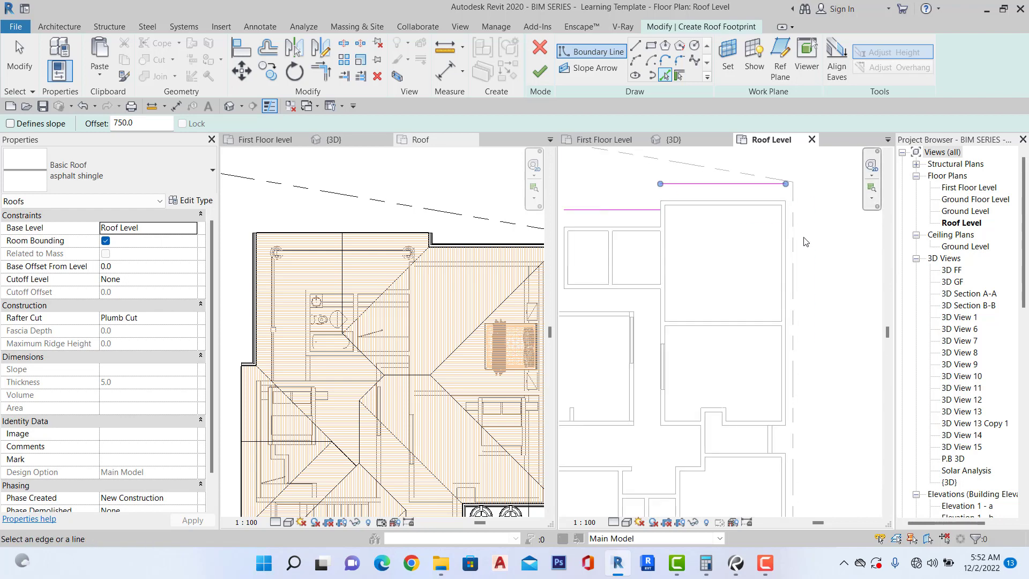
scroll(792, 232, up, 2)
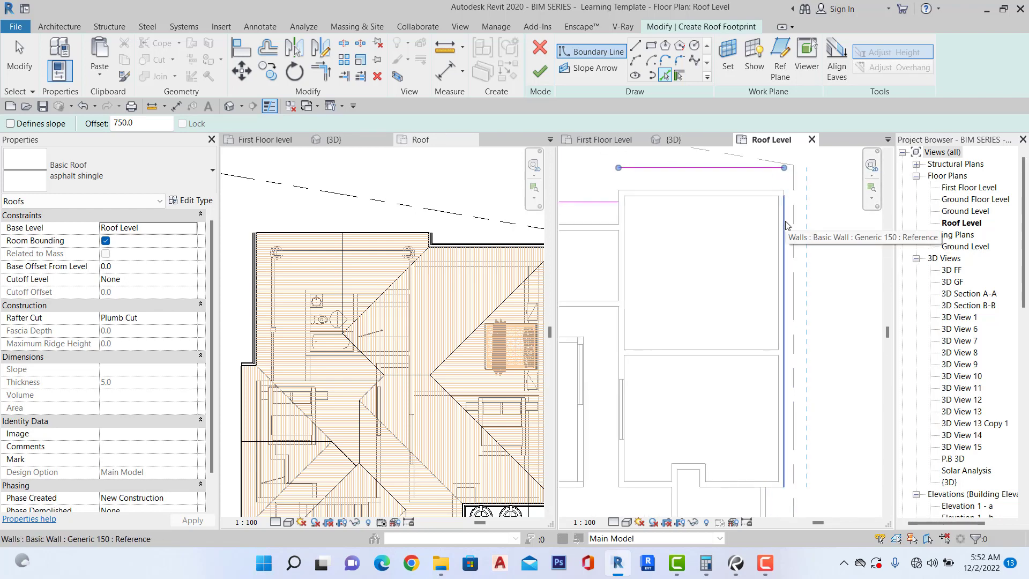
click(786, 225)
scroll(804, 236, down, 3)
scroll(391, 353, down, 3)
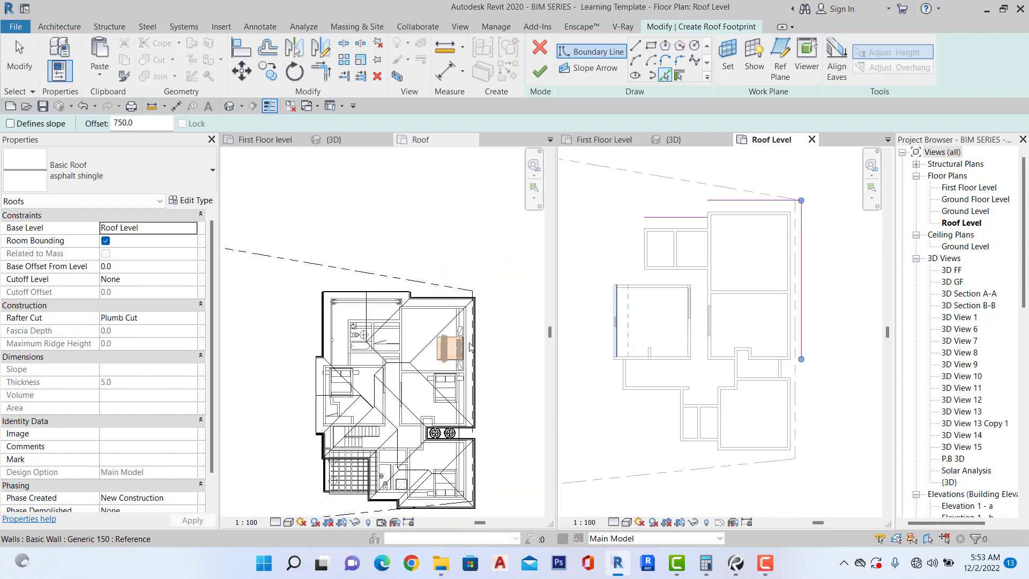
Examine the closed roof footprint in the Roof Level plan and the slope settings of its upper-left vertical boundary line.
scroll(469, 346, up, 2)
scroll(744, 338, down, 4)
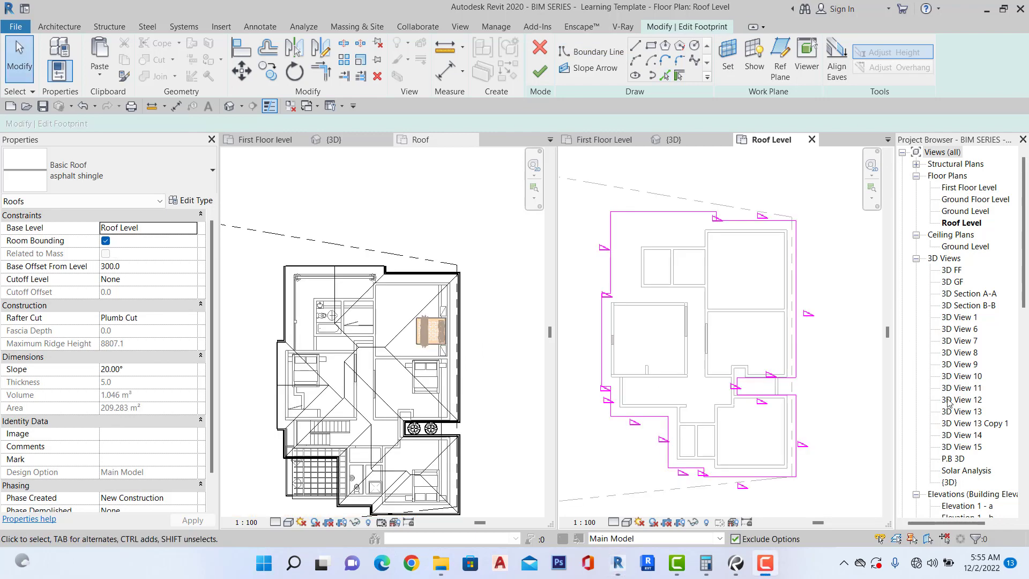
scroll(776, 369, down, 2)
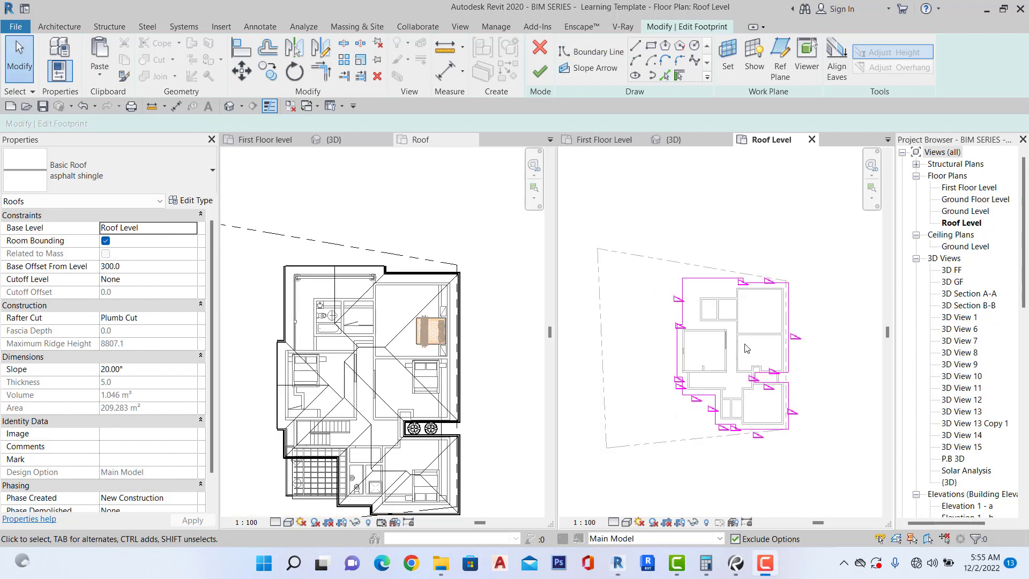
scroll(747, 349, up, 5)
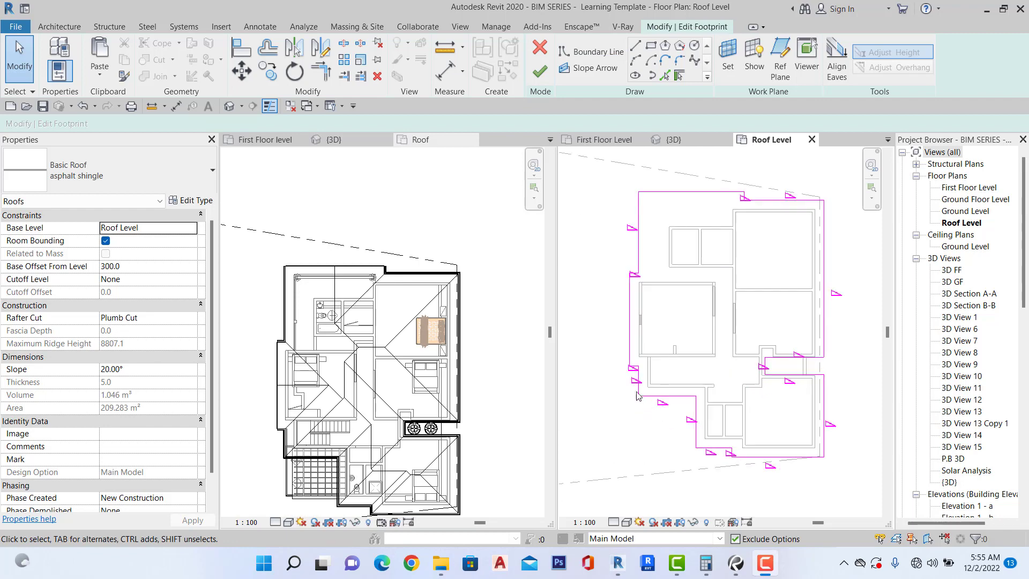
scroll(636, 395, up, 4)
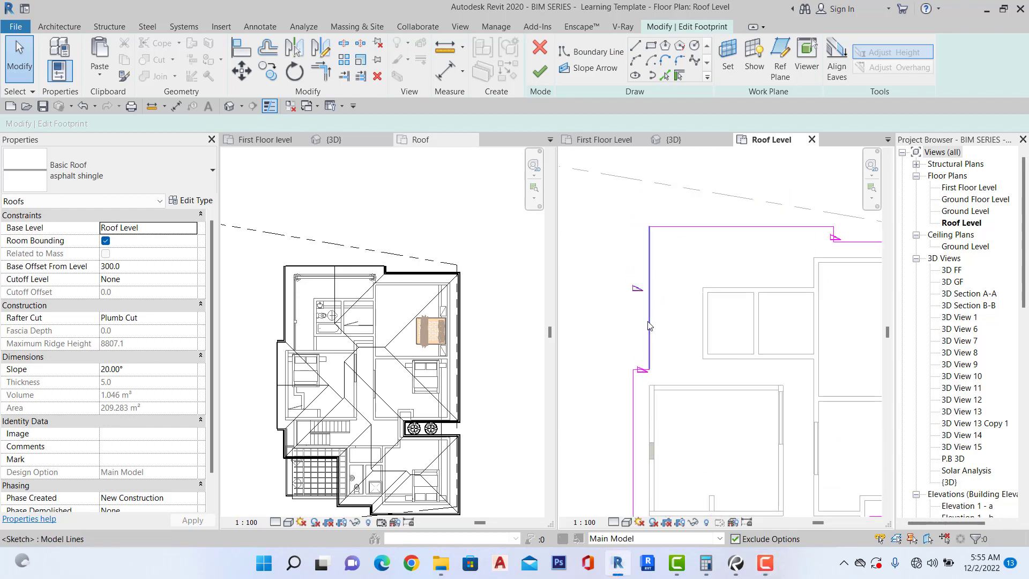
click(648, 326)
scroll(688, 243, down, 4)
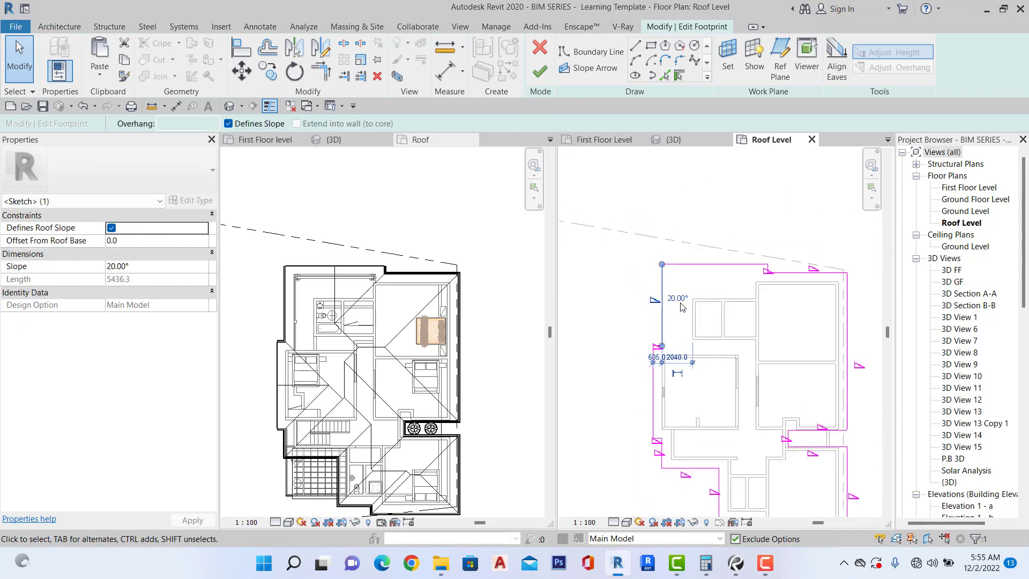
click(689, 243)
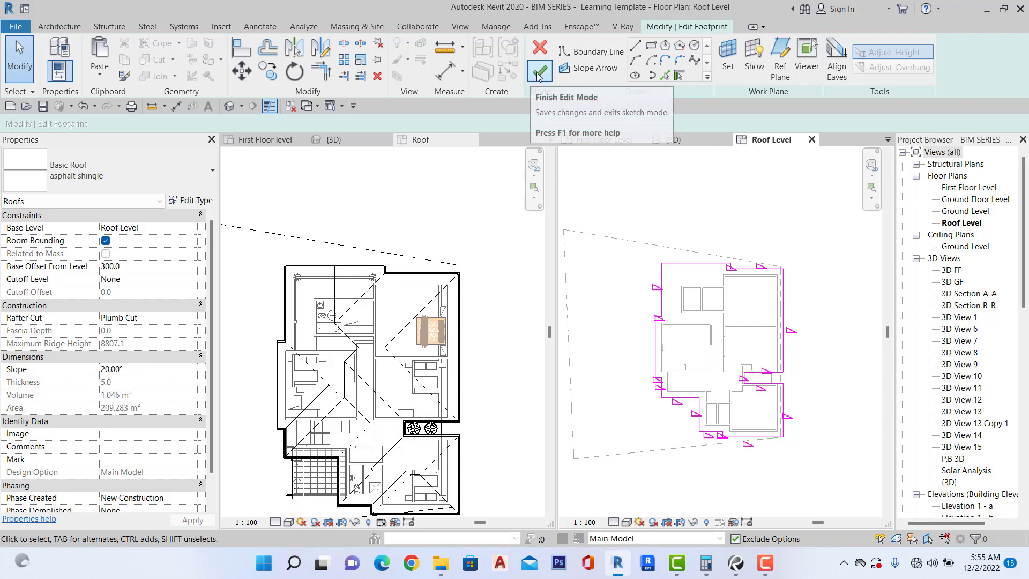
Finish the asphalt shingle roof's footprint sketch in the Roof Level plan and clear the roof selection.
scroll(700, 415, up, 5)
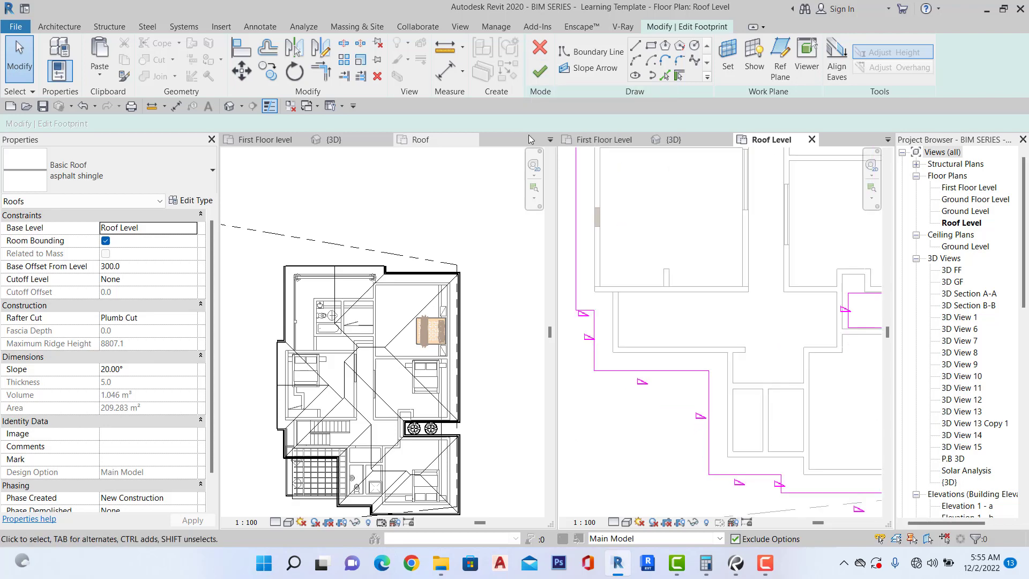
click(538, 74)
scroll(608, 292, down, 4)
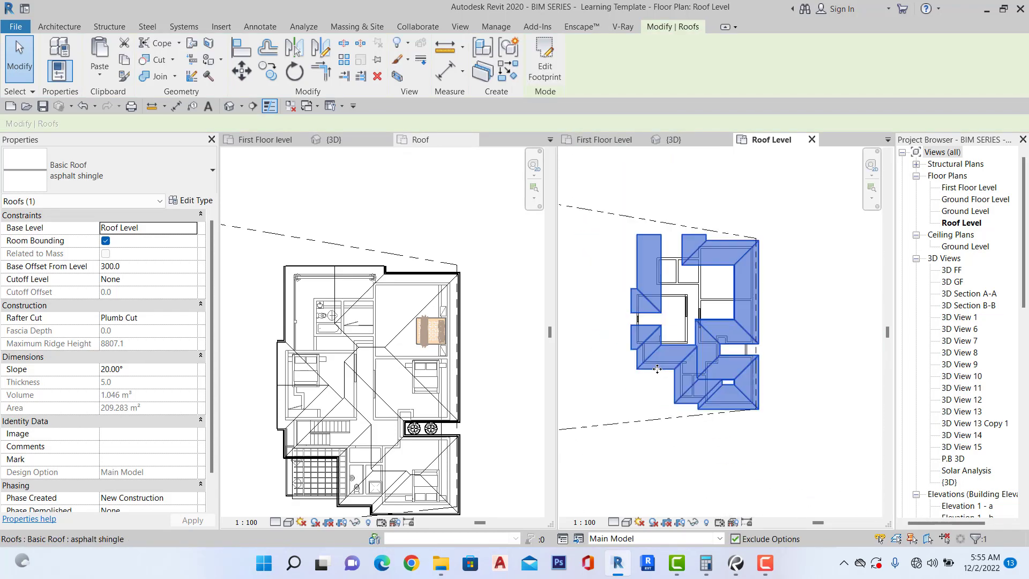
click(607, 292)
scroll(643, 298, down, 3)
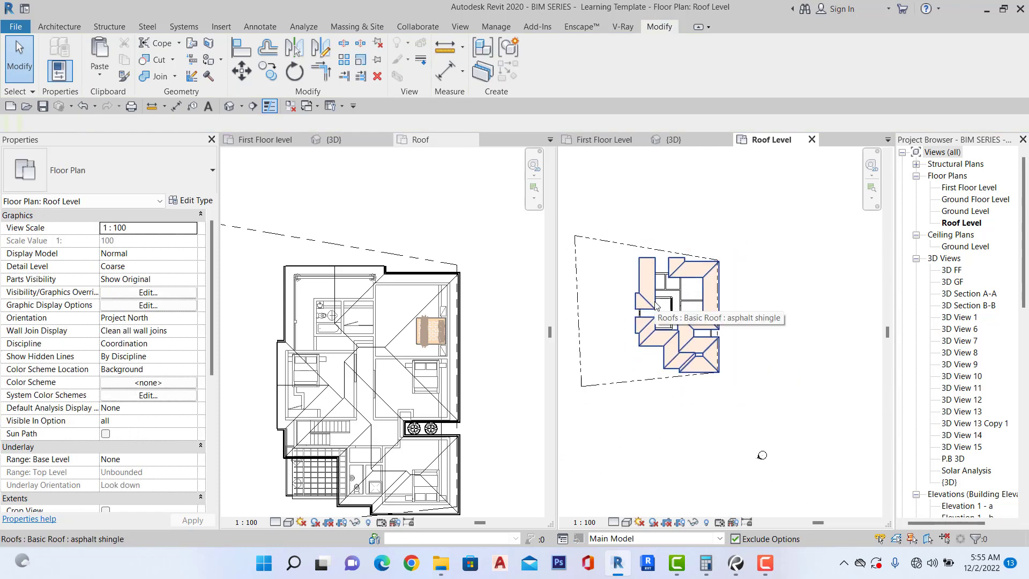
In the Roof Level plan's view range, set the top and cut plane offsets to 5000.
key(v)
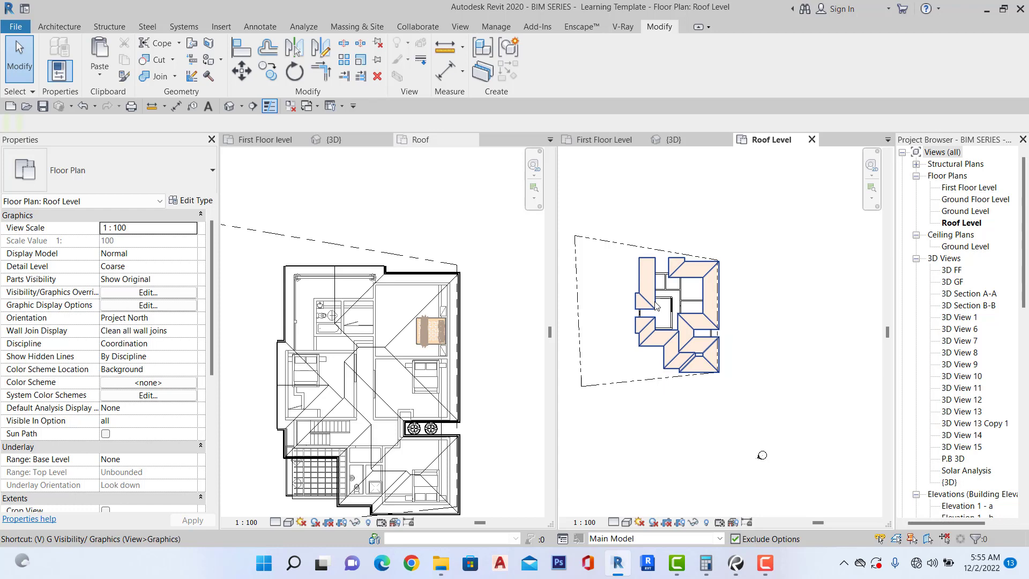
key(r)
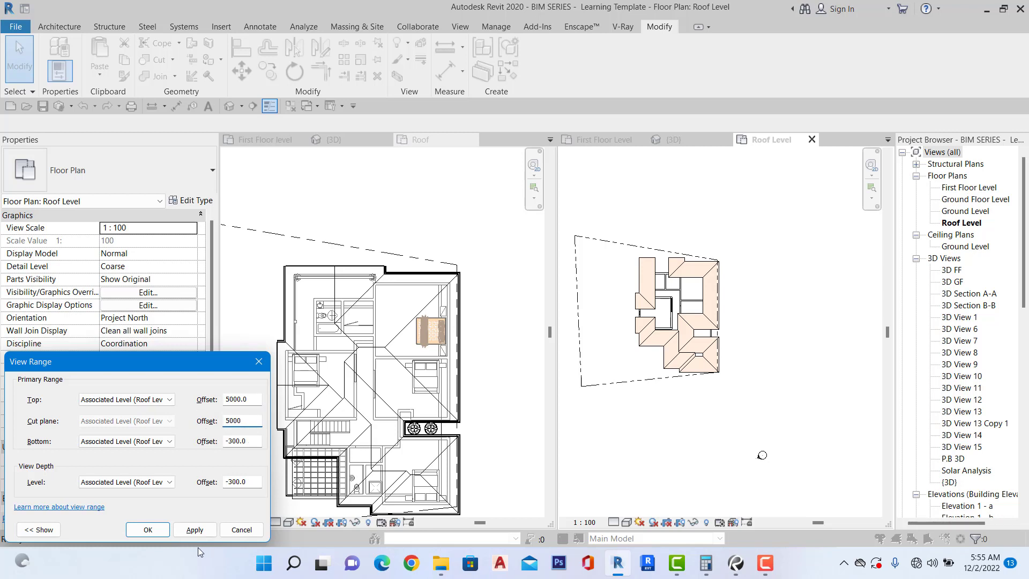
click(195, 531)
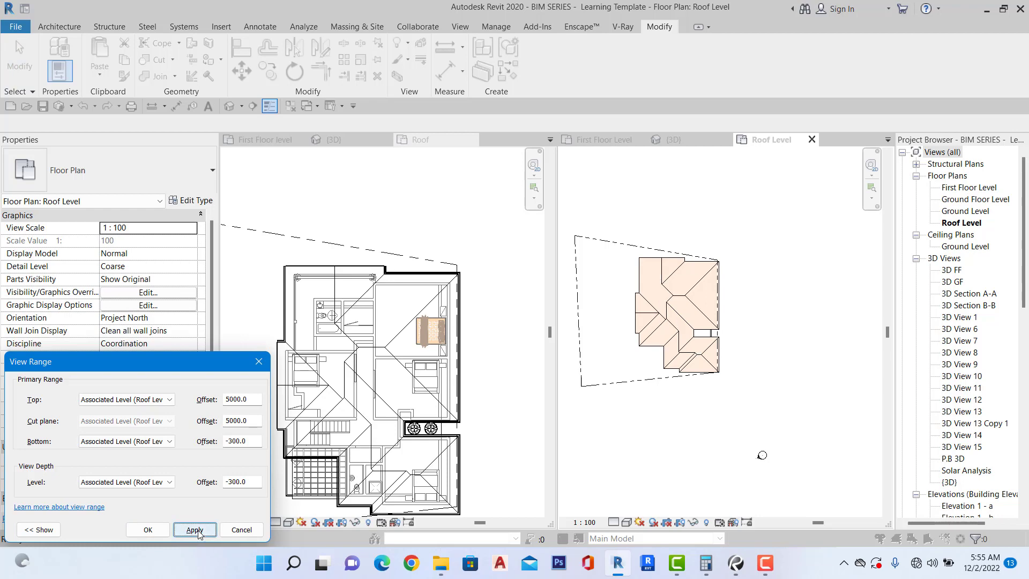
click(149, 532)
Examine the whole roof in the Roof Level plan and open the learning project's {3D} view.
scroll(684, 328, up, 4)
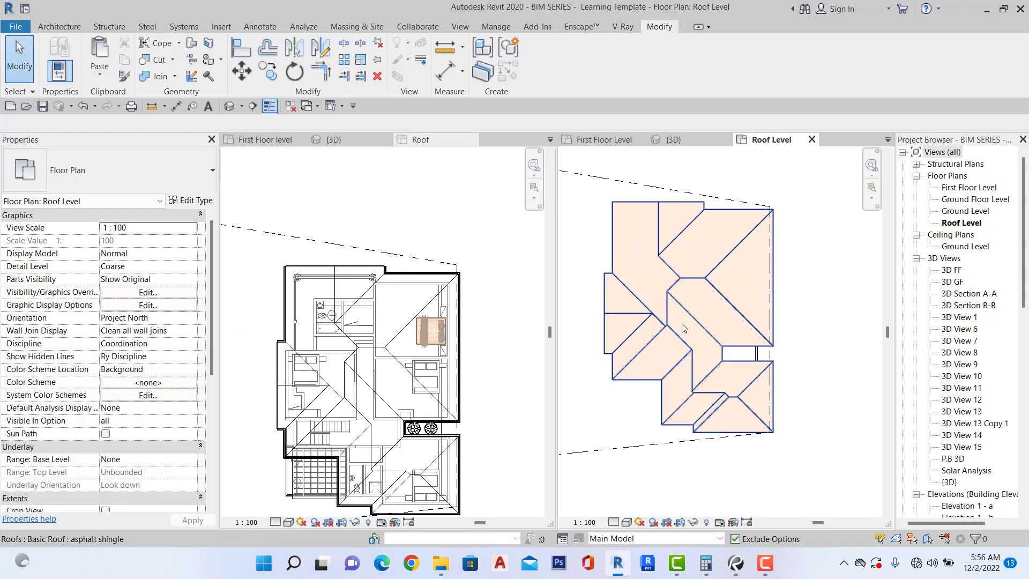
scroll(683, 328, down, 5)
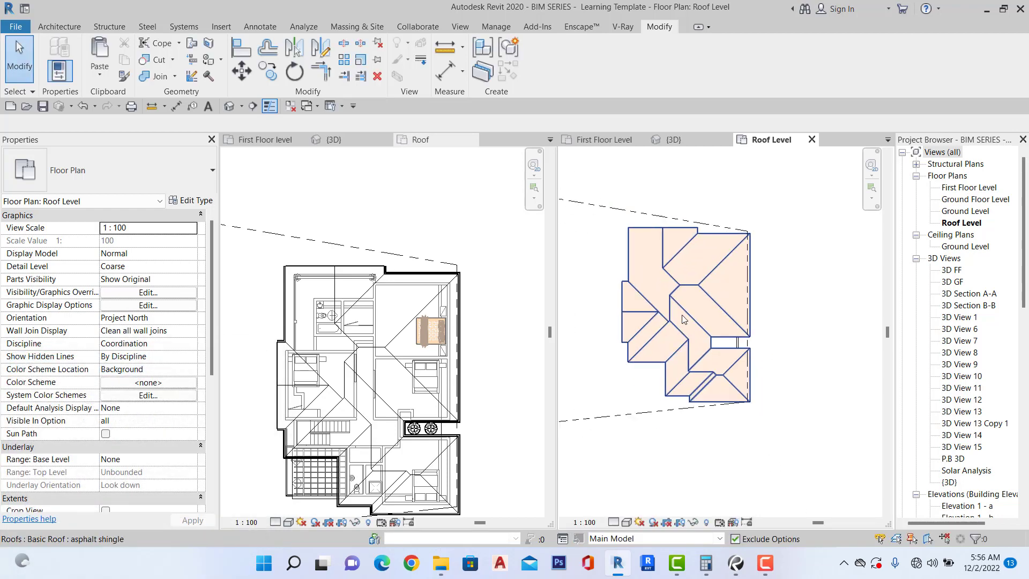
click(670, 142)
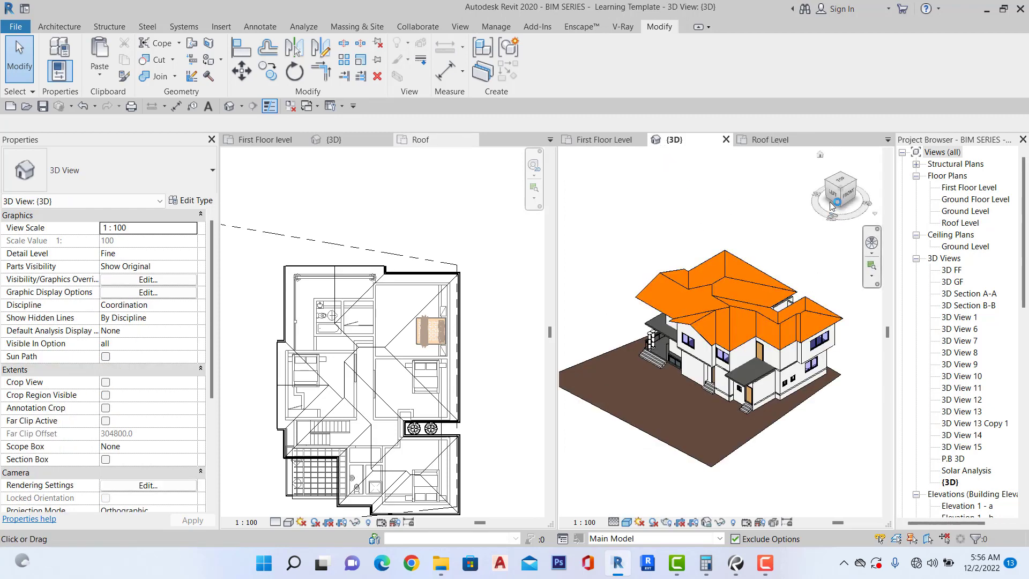
Examine the hip roof and the flat balcony slab above the side entrance in the learning project's {3D} view.
drag(840, 188, 803, 195)
shift+middle_drag(761, 348, 740, 337)
scroll(793, 349, up, 4)
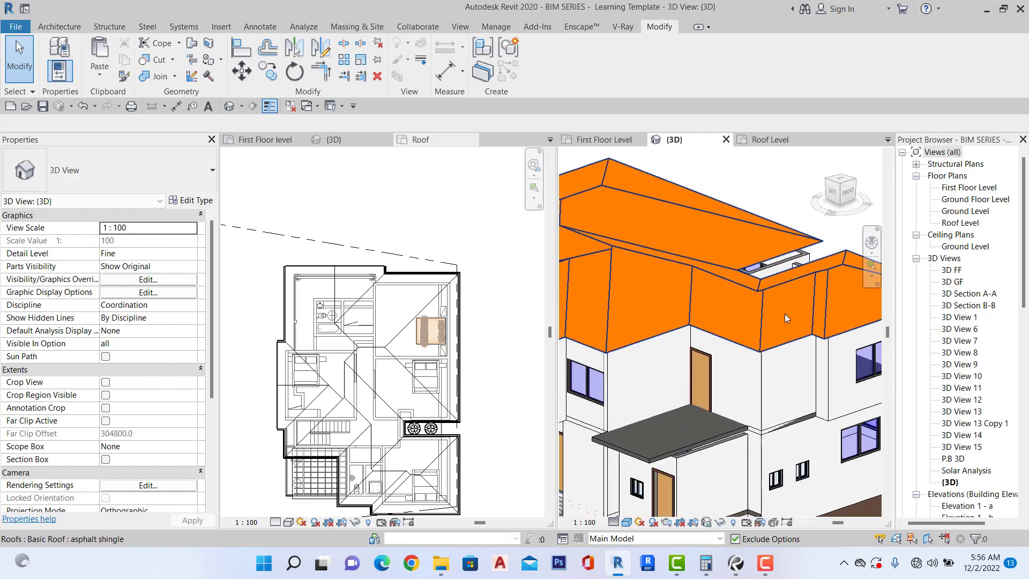
drag(839, 186, 843, 206)
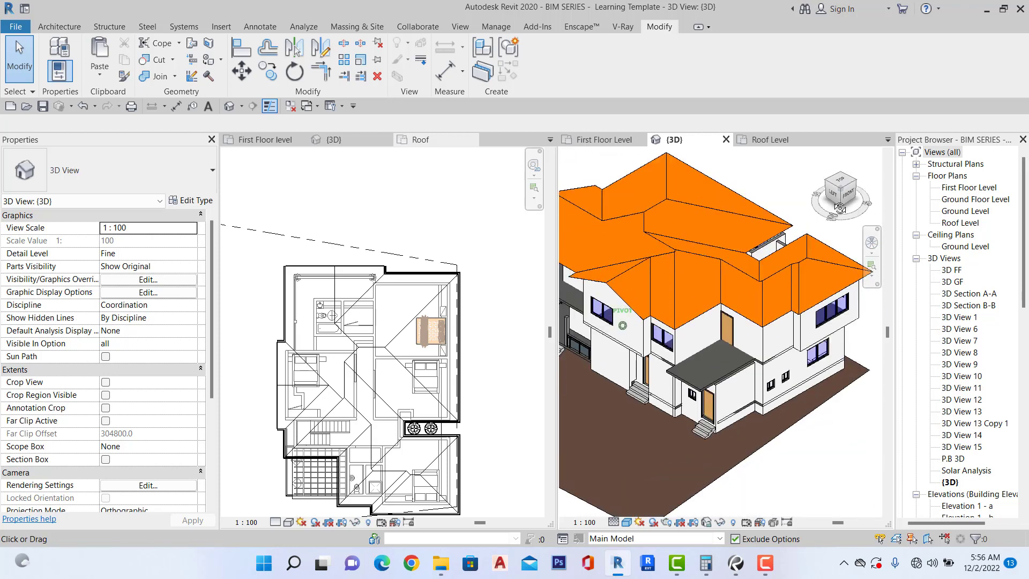
scroll(734, 372, up, 8)
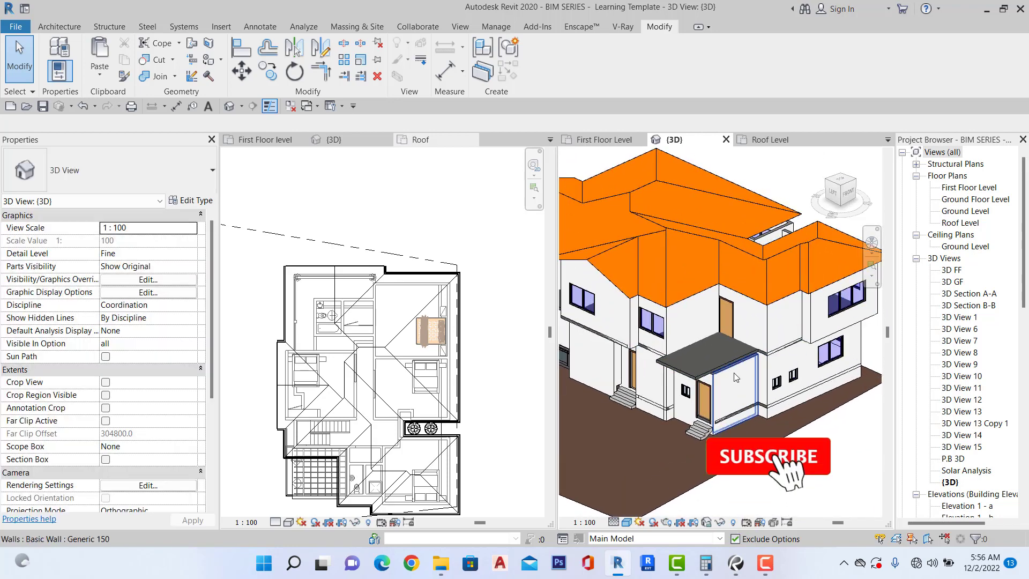
scroll(752, 362, down, 6)
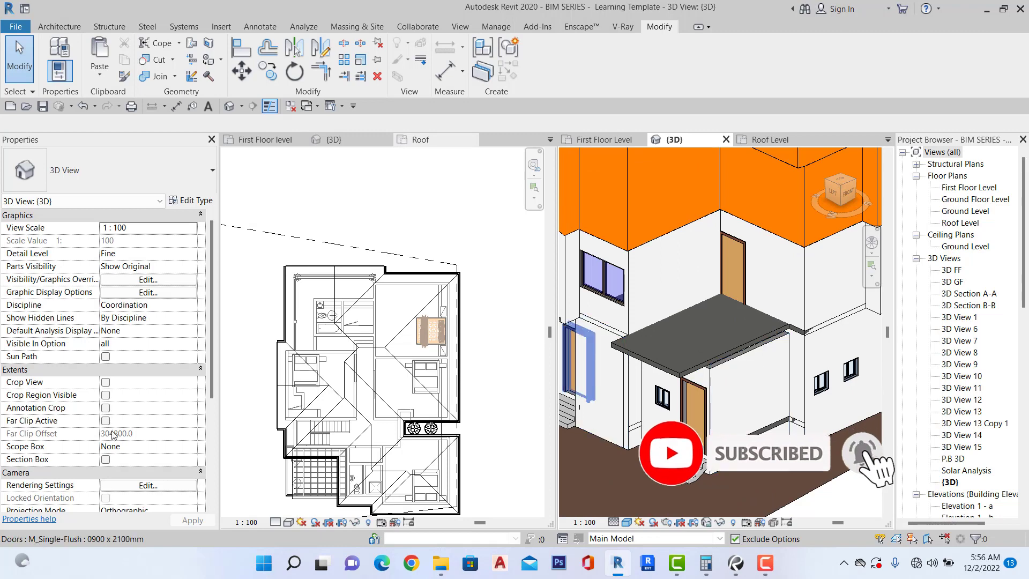
Open the learning project's First Floor Level plan and compare its balcony slab with the pergola area in the reference Roof plan.
click(582, 140)
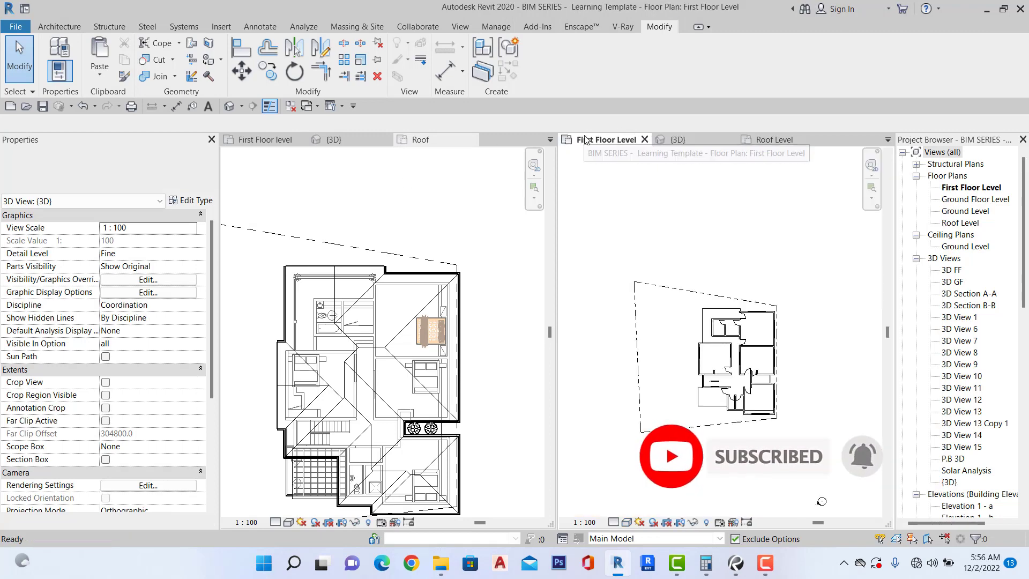
scroll(704, 335, up, 5)
click(703, 335)
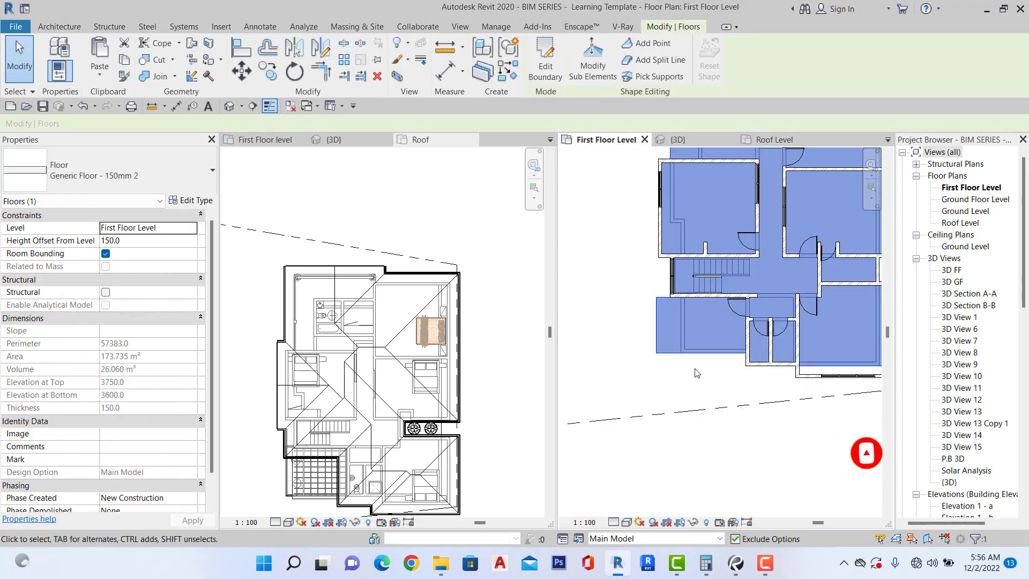
scroll(659, 343, up, 3)
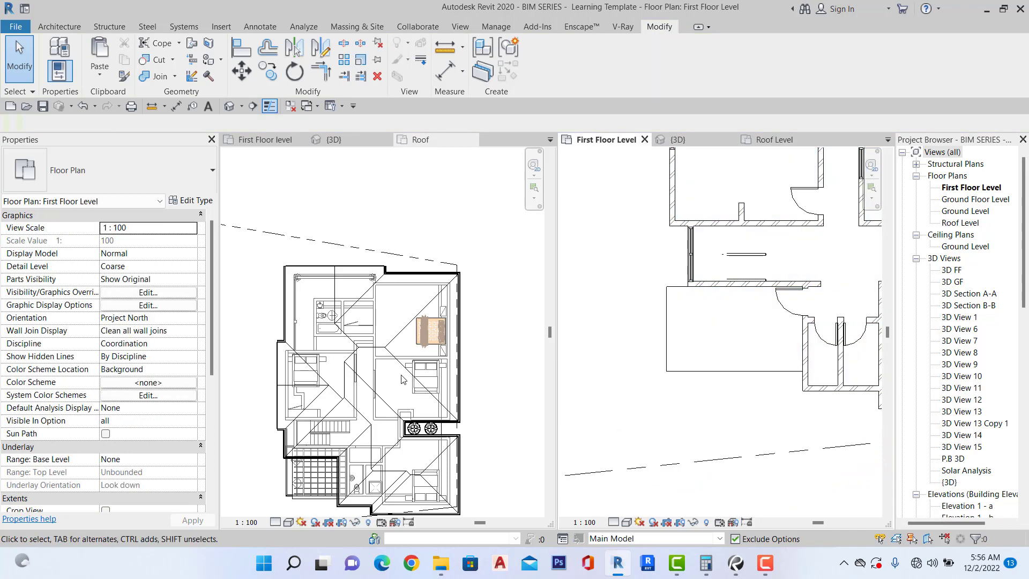
scroll(449, 322, down, 2)
scroll(351, 418, up, 5)
scroll(362, 387, down, 3)
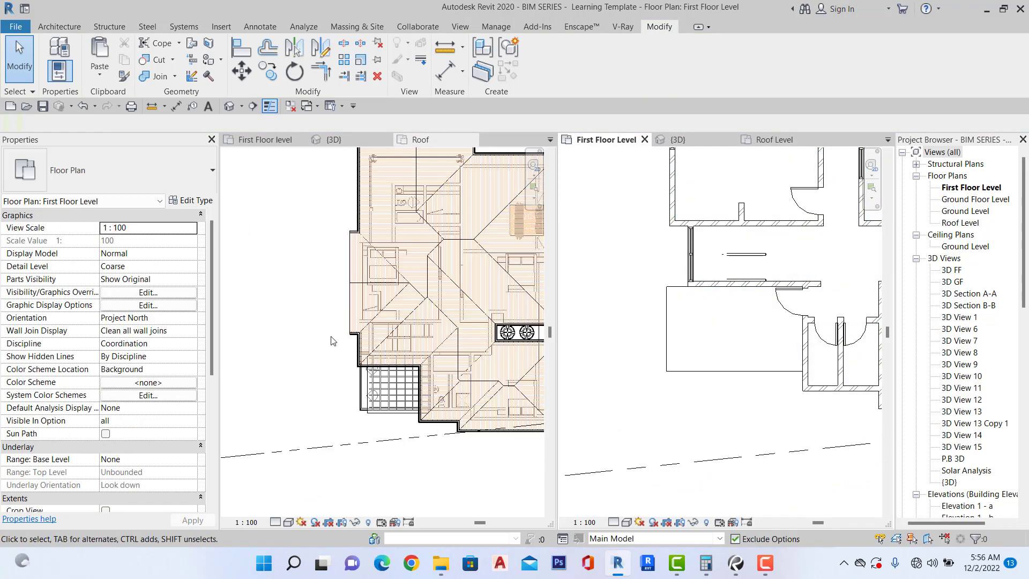
Dismiss the save reminder and examine the glass-panel balcony railing below the pergola in the reference project's {3D} view.
click(331, 337)
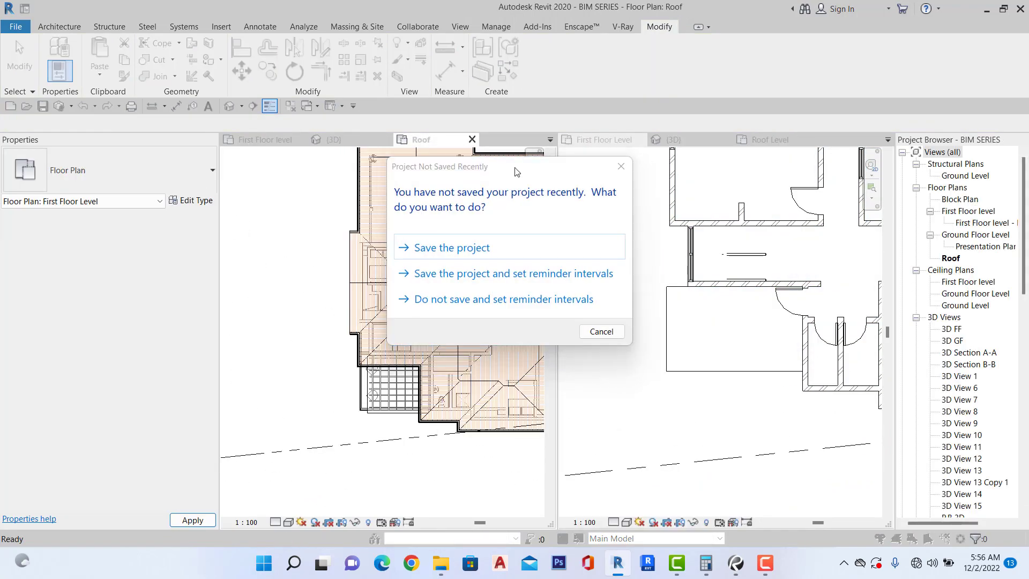
click(618, 167)
click(328, 140)
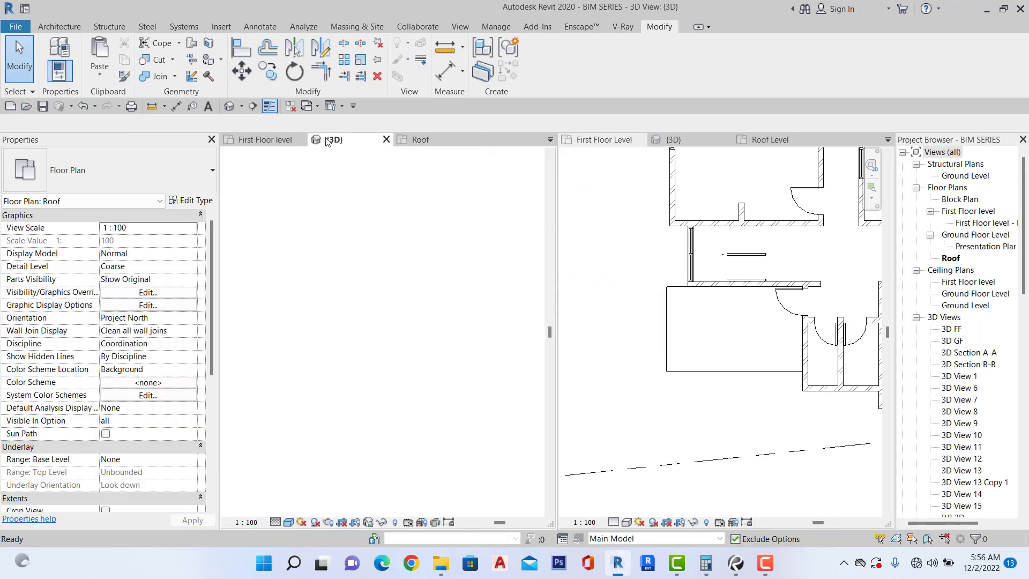
click(510, 181)
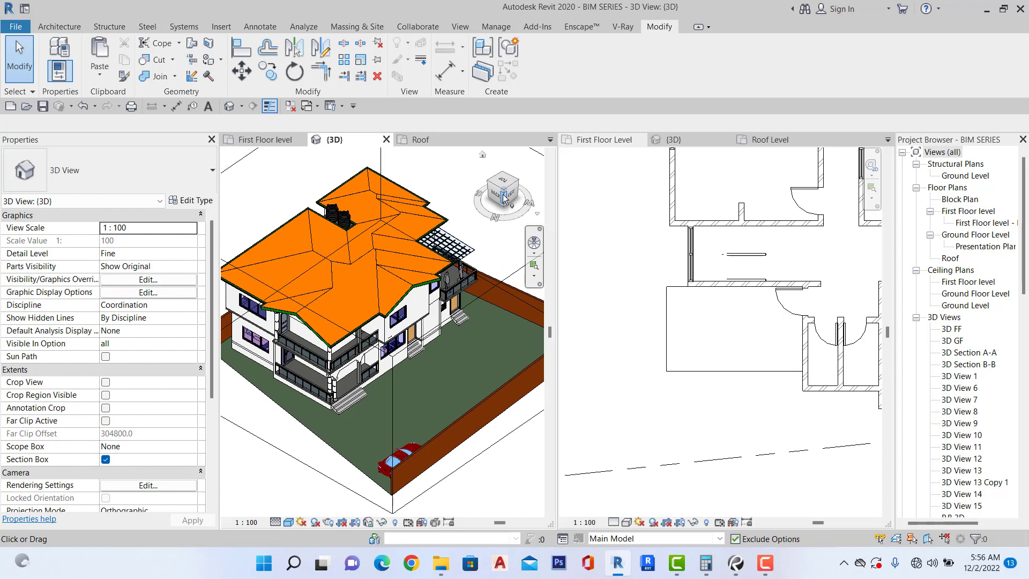
click(504, 197)
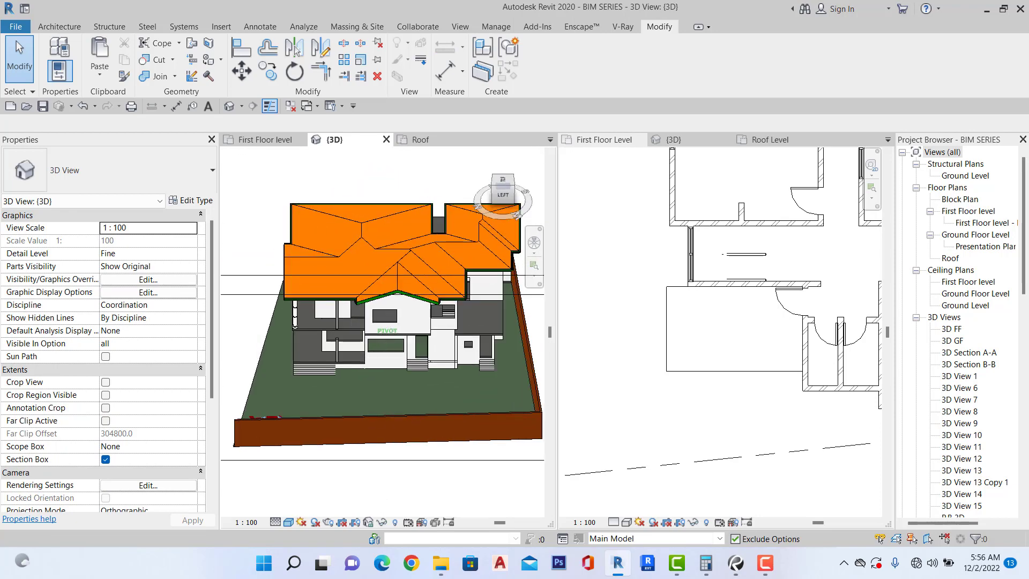
drag(502, 188, 492, 195)
scroll(496, 311, up, 4)
scroll(398, 350, down, 1)
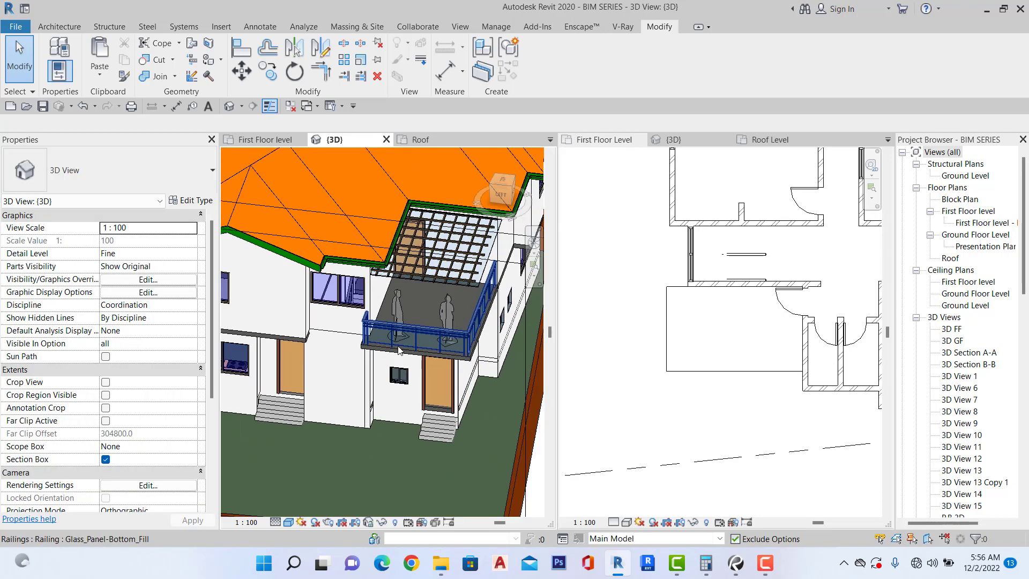
scroll(398, 350, down, 1)
Start a Glass_Panel-Bottom_Fill railing path on First Floor Level with a segment along the balcony's long lower edge, from the wall to the outer corner.
click(688, 347)
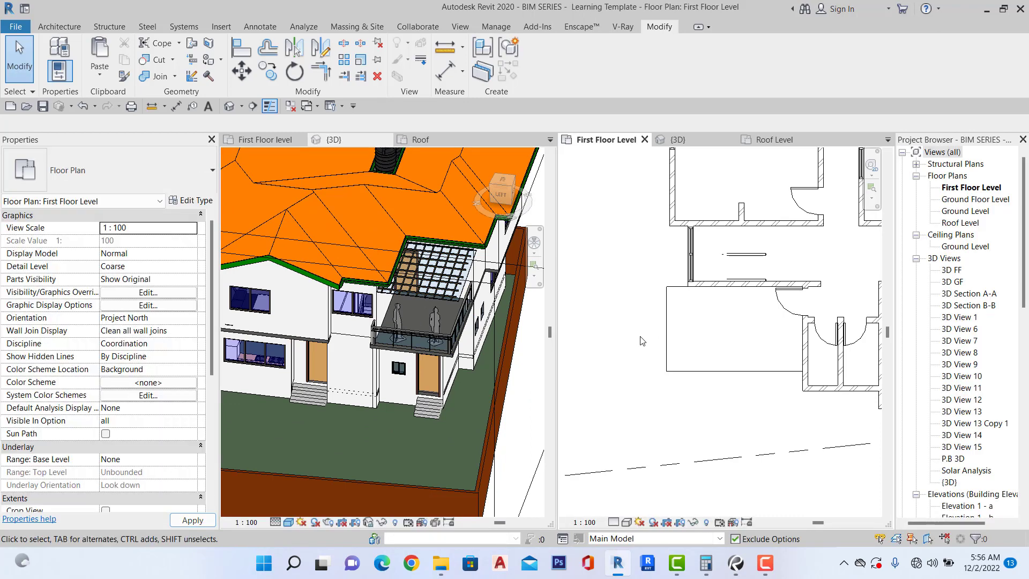
click(68, 29)
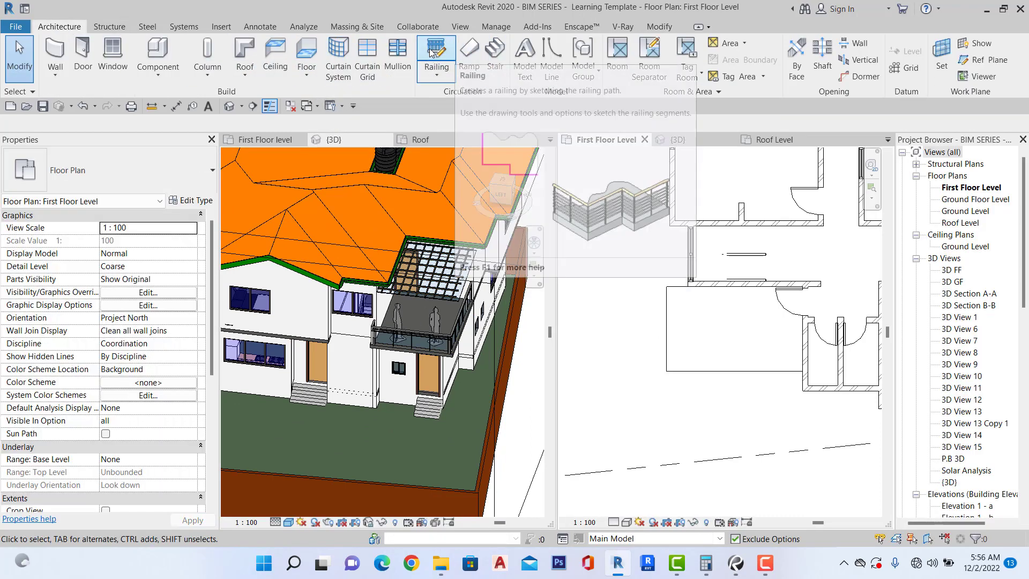
click(445, 64)
scroll(788, 355, up, 4)
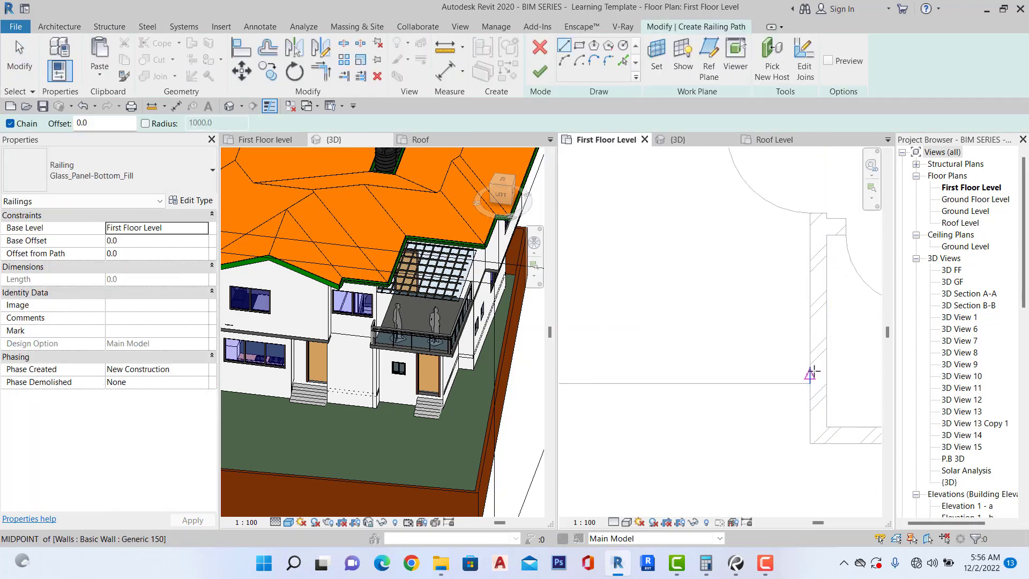
click(812, 375)
scroll(678, 375, down, 3)
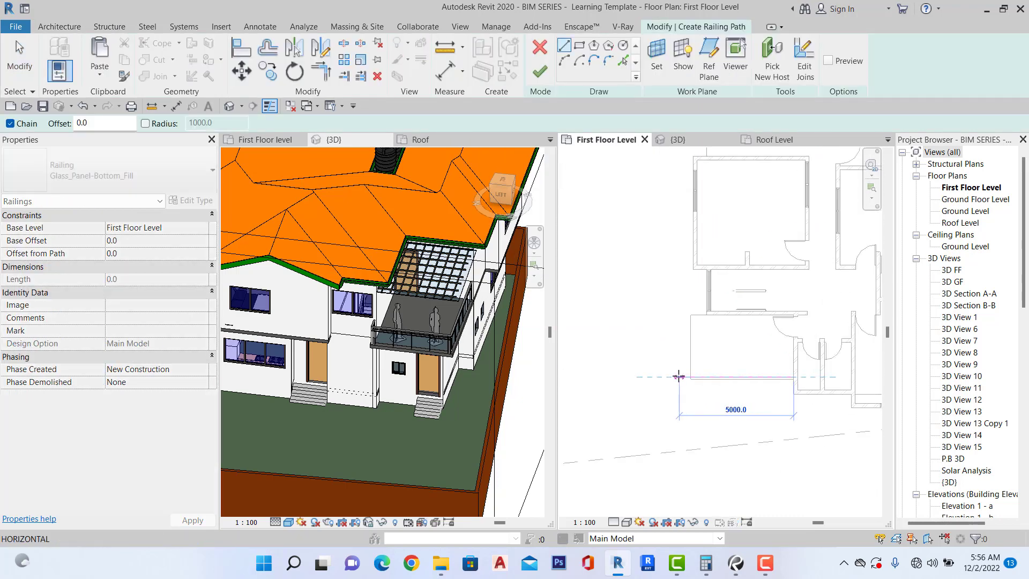
scroll(702, 375, up, 3)
click(709, 378)
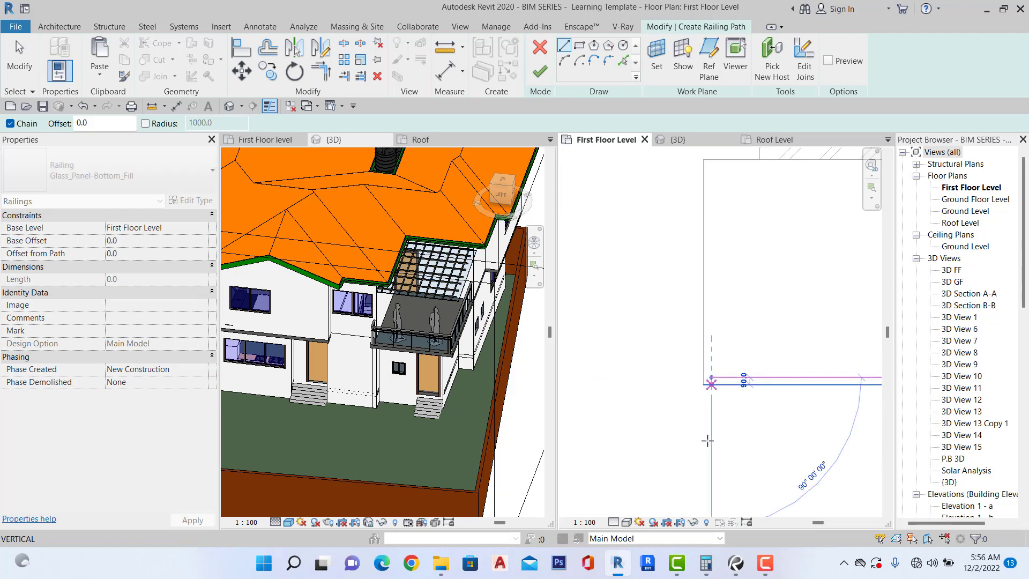
Continue the railing path up the balcony's outer side, return it 600 mm to the stairwell wall, and finish the railing.
scroll(709, 441, down, 3)
scroll(726, 263, up, 3)
scroll(708, 338, up, 2)
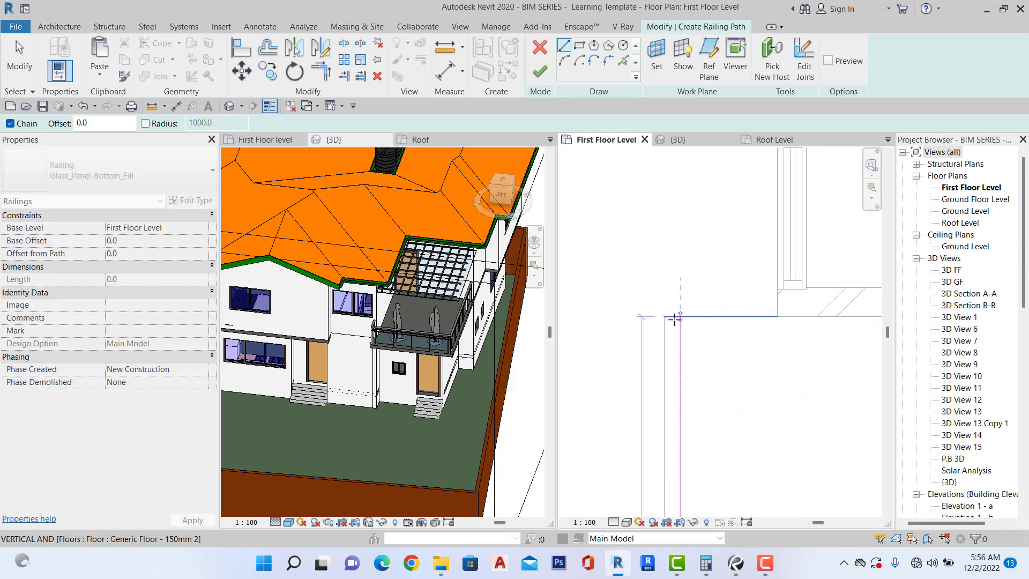
click(680, 305)
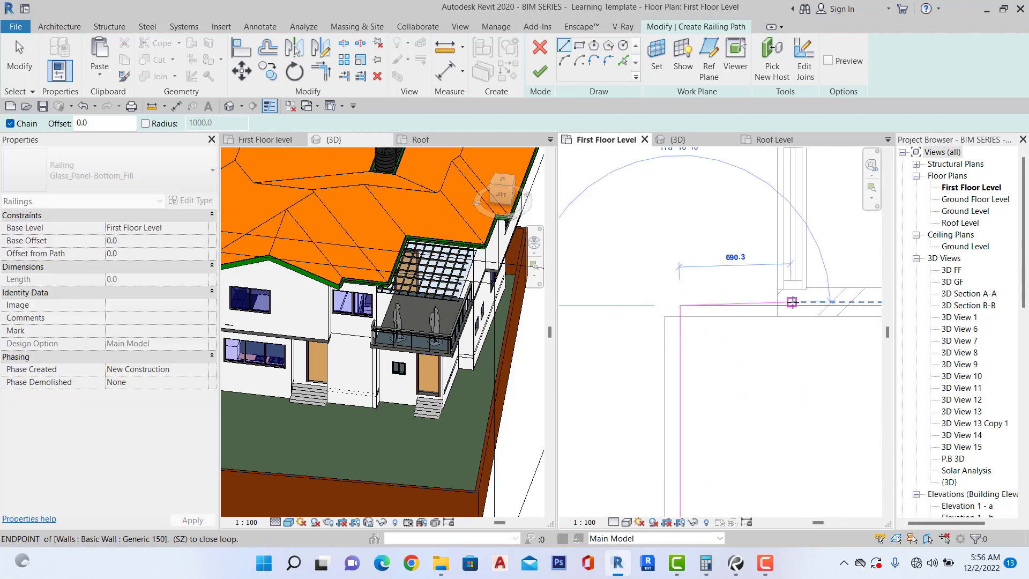
click(779, 299)
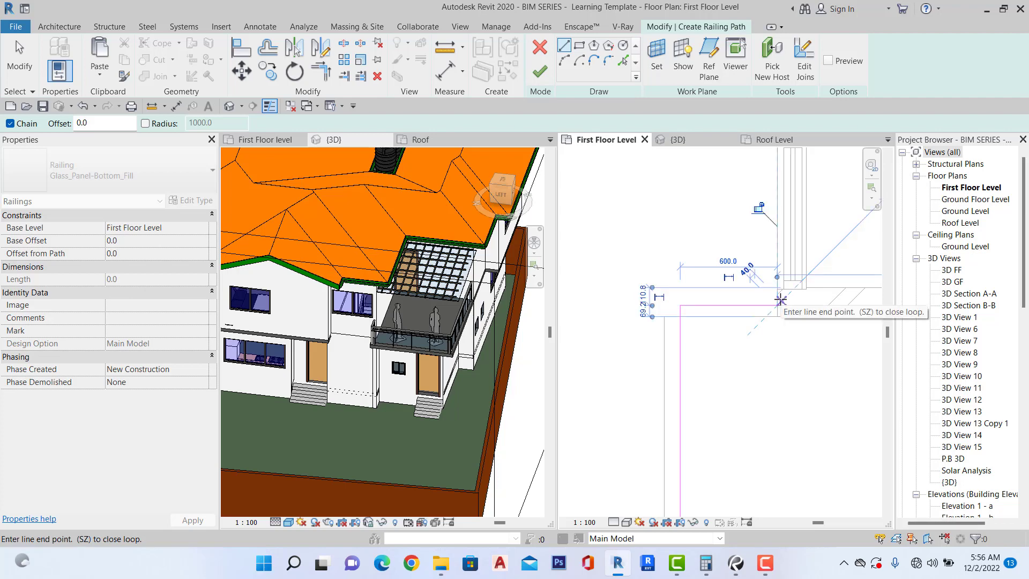
key(Escape)
key(Escape)
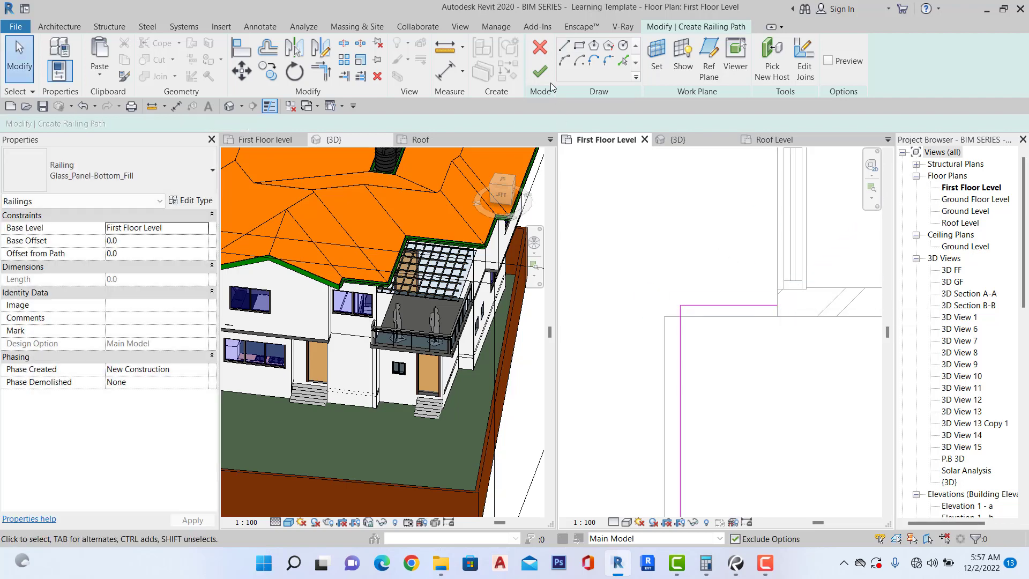
click(540, 72)
Edit the first-floor slab's boundary, aligning the balcony's short upper edge with the stairwell-side face of the adjoining wall.
click(664, 342)
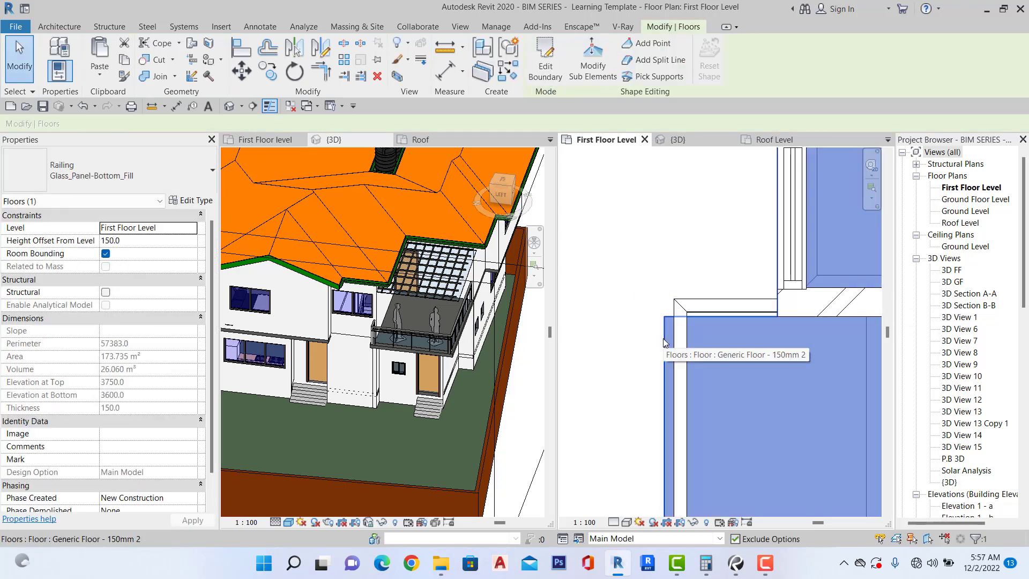
double_click(664, 340)
click(761, 317)
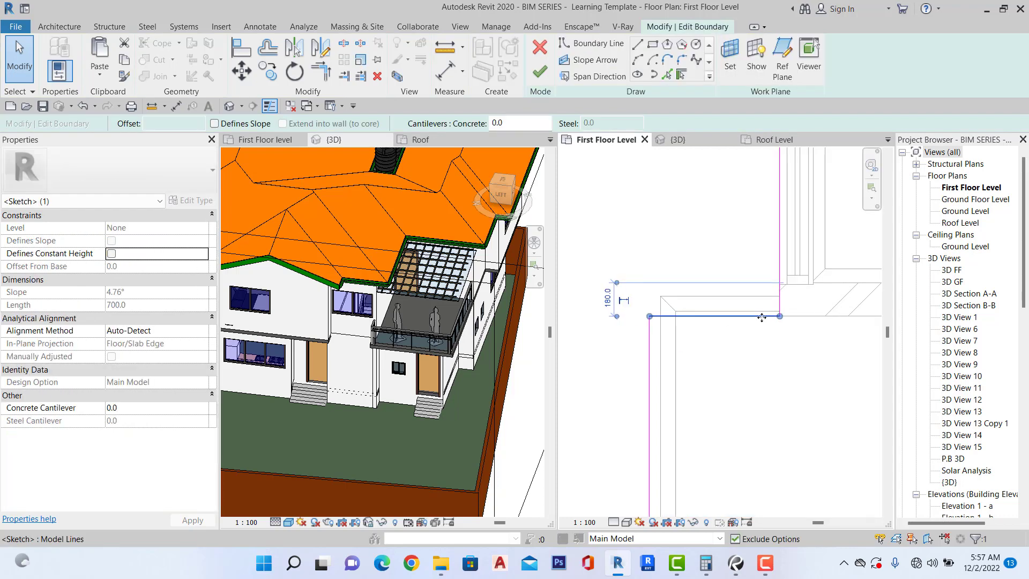
drag(762, 317, 761, 282)
scroll(753, 249, up, 3)
click(753, 248)
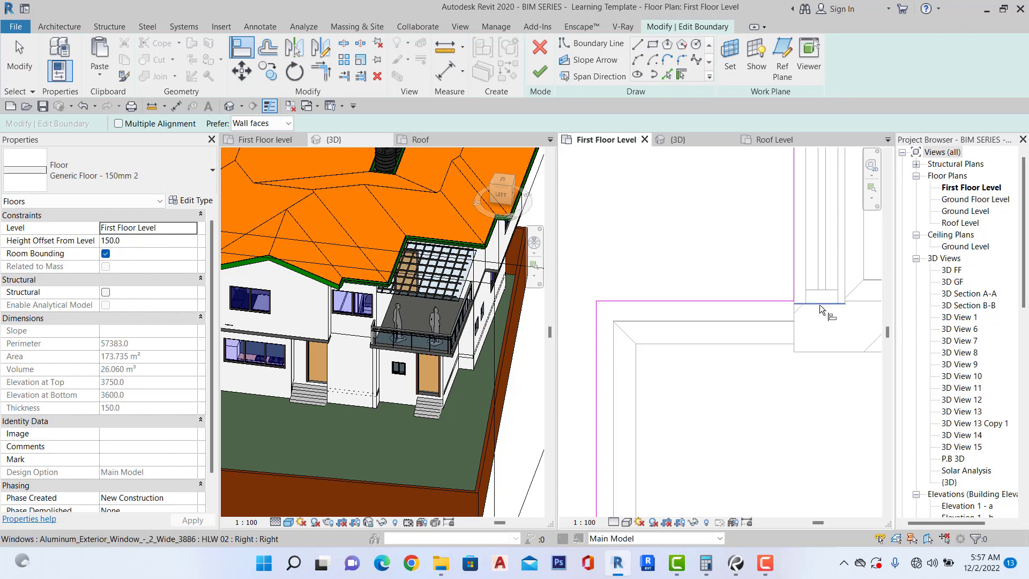
click(735, 300)
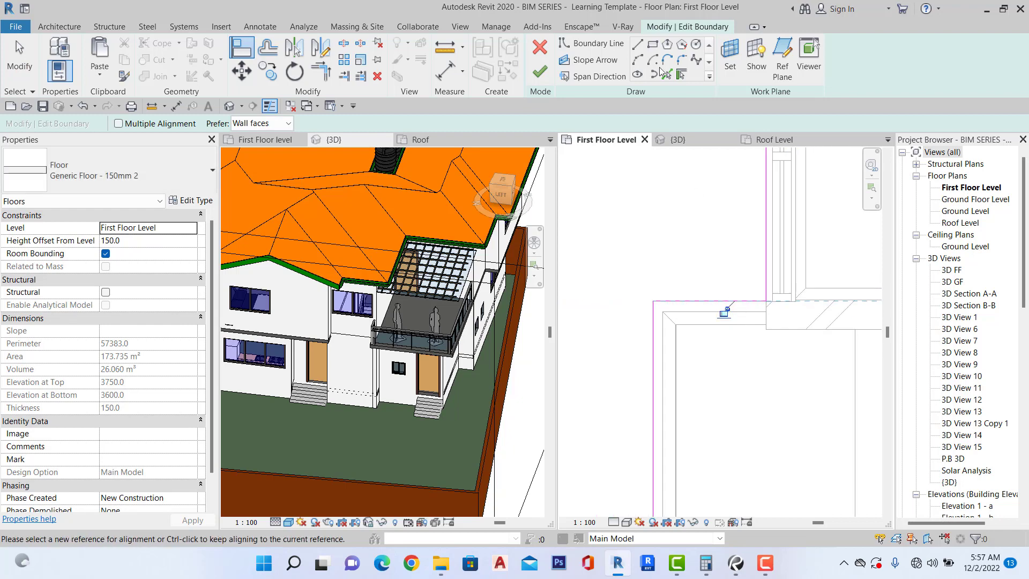
Finish the first-floor slab's boundary without attaching the walls to its bottom, and clear the floor selection.
click(540, 69)
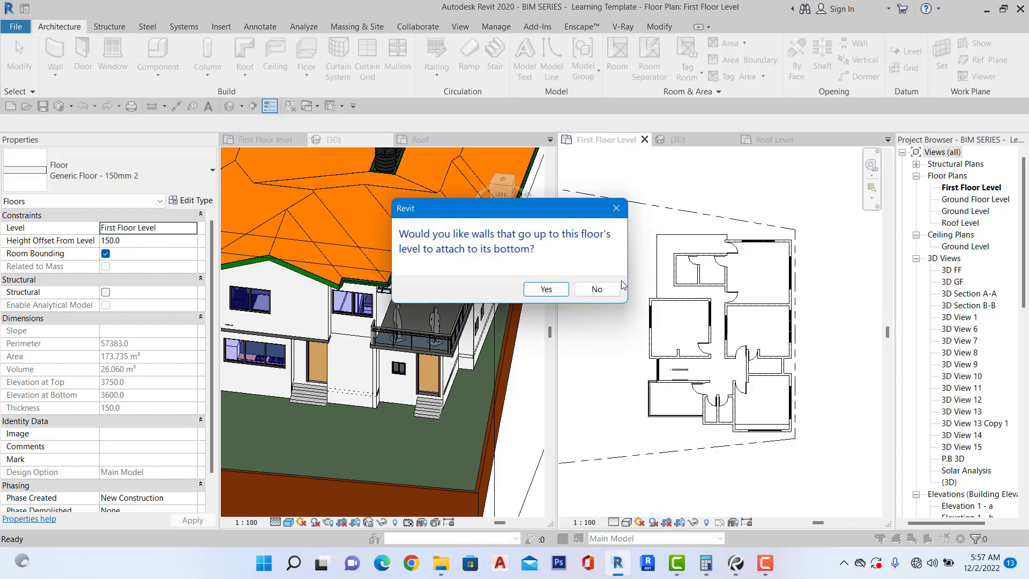
click(600, 289)
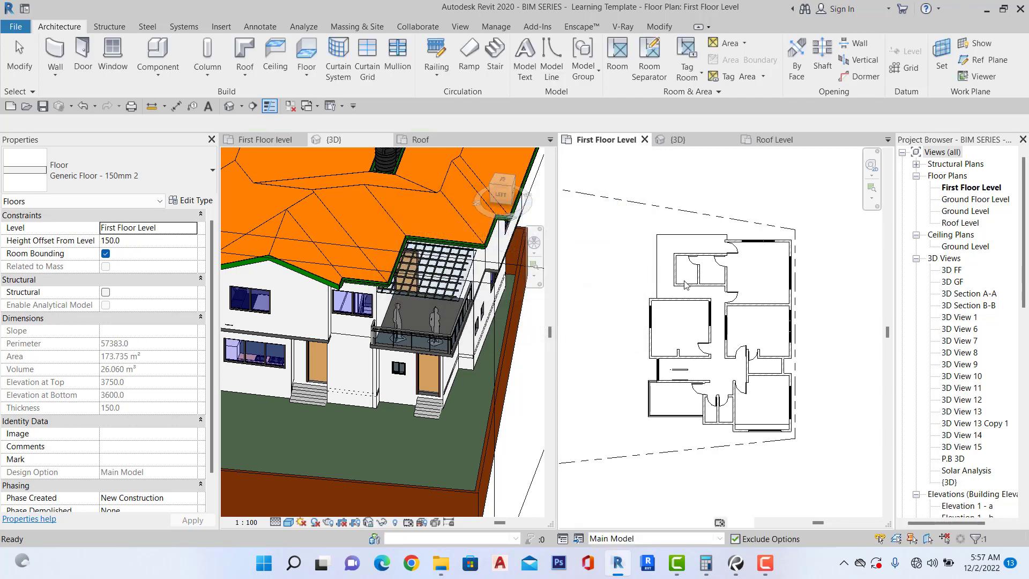
scroll(684, 252, down, 5)
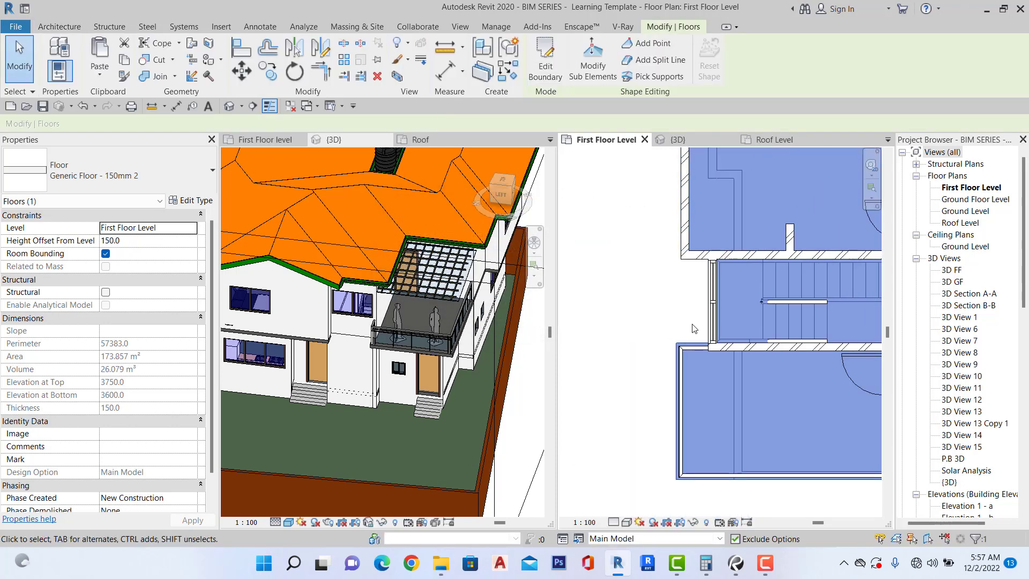
scroll(713, 215, up, 4)
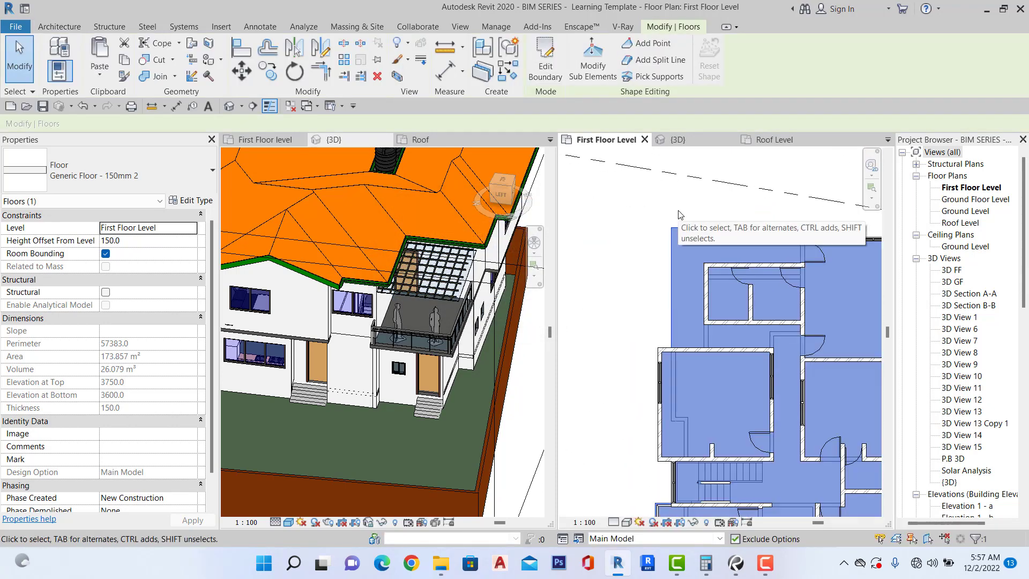
click(677, 212)
scroll(731, 294, down, 4)
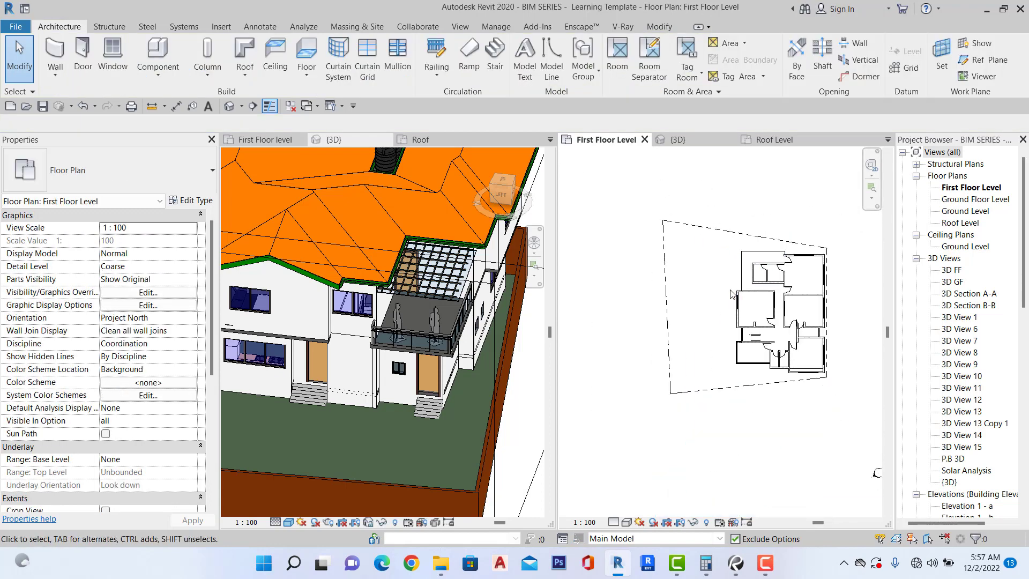
Open the learning project's Ground Floor Level plan and bring the whole reference house into view in its {3D} view.
double_click(976, 199)
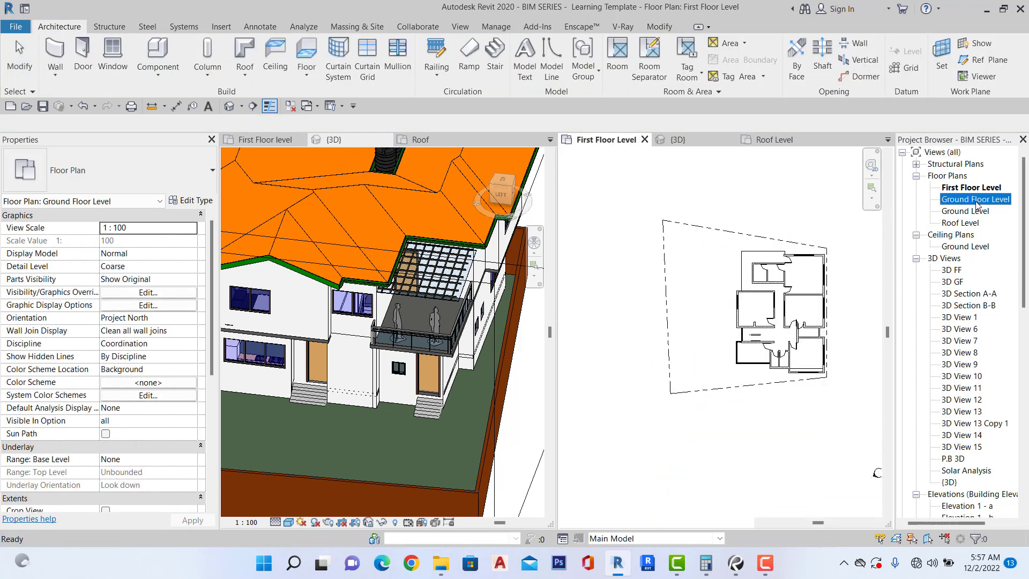
scroll(721, 283, up, 5)
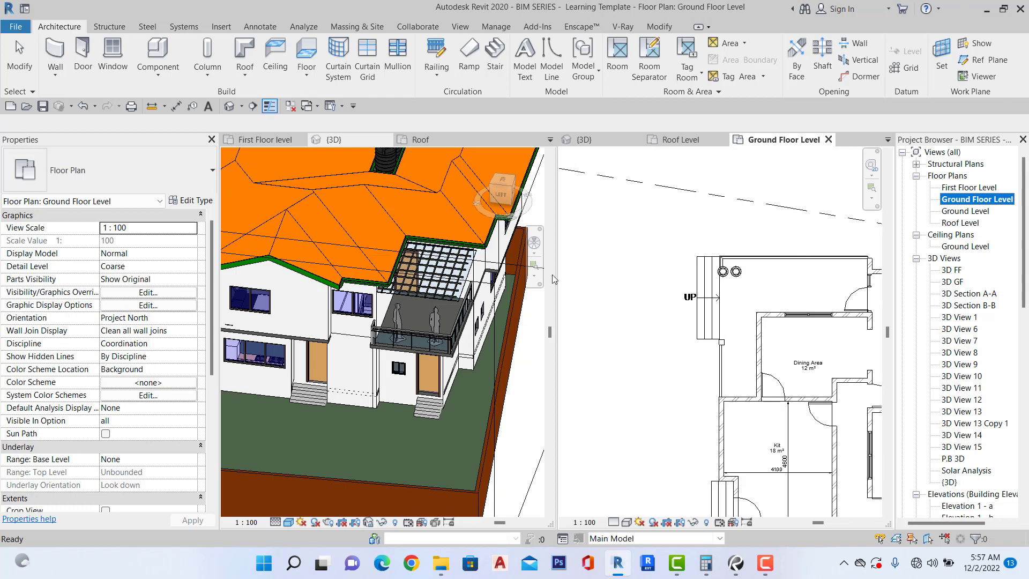
scroll(247, 314, down, 5)
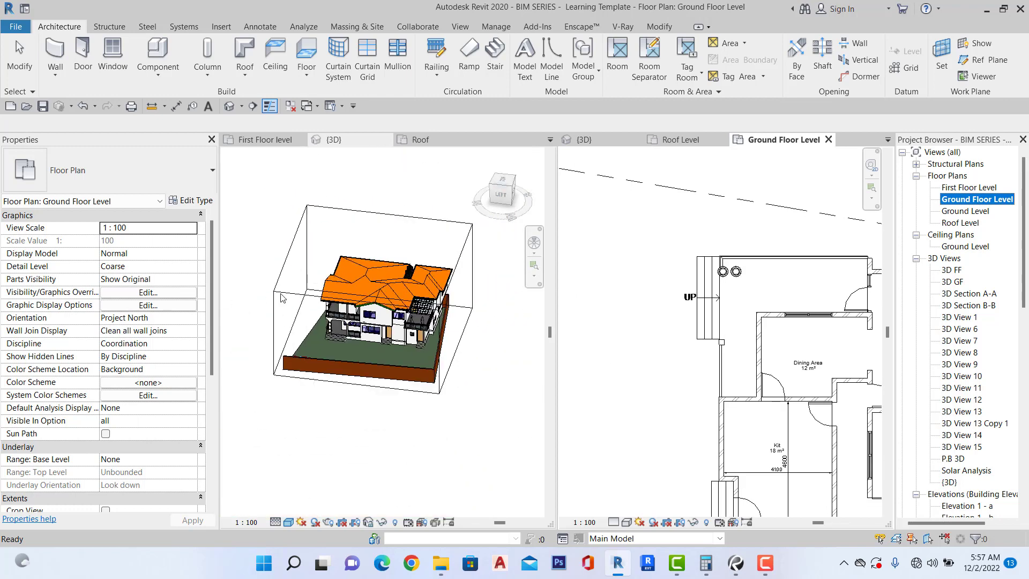
click(252, 158)
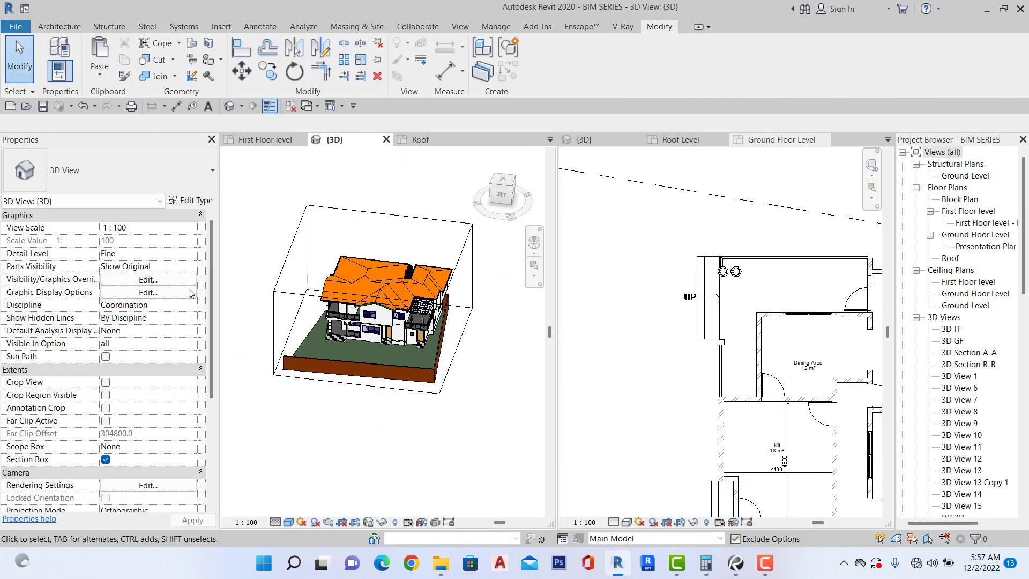
Open the reference project's Ground Floor Level plan and compare its entrance porch columns with those in the learning project.
click(958, 177)
double_click(969, 236)
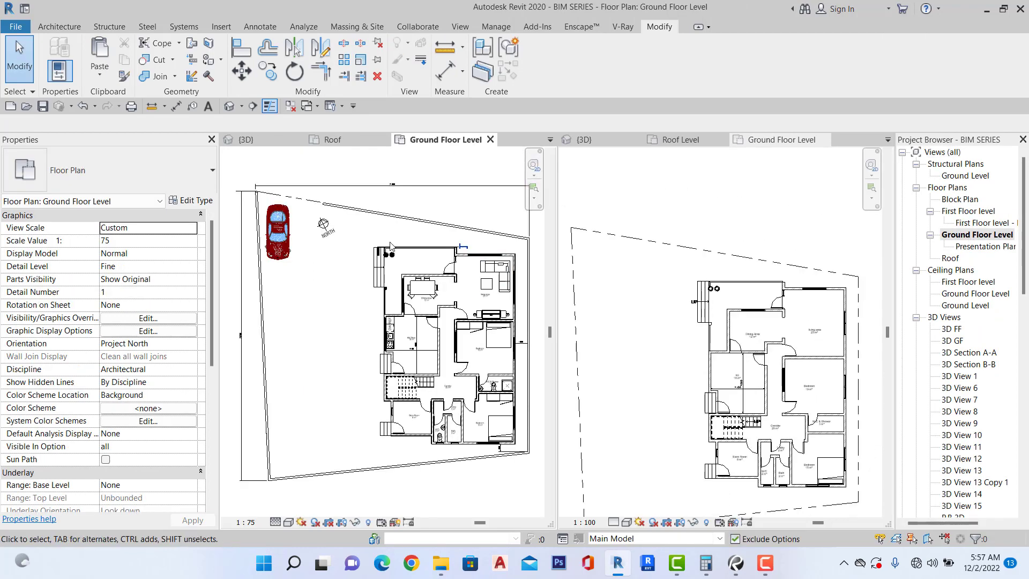
scroll(385, 248, up, 5)
scroll(404, 294, down, 3)
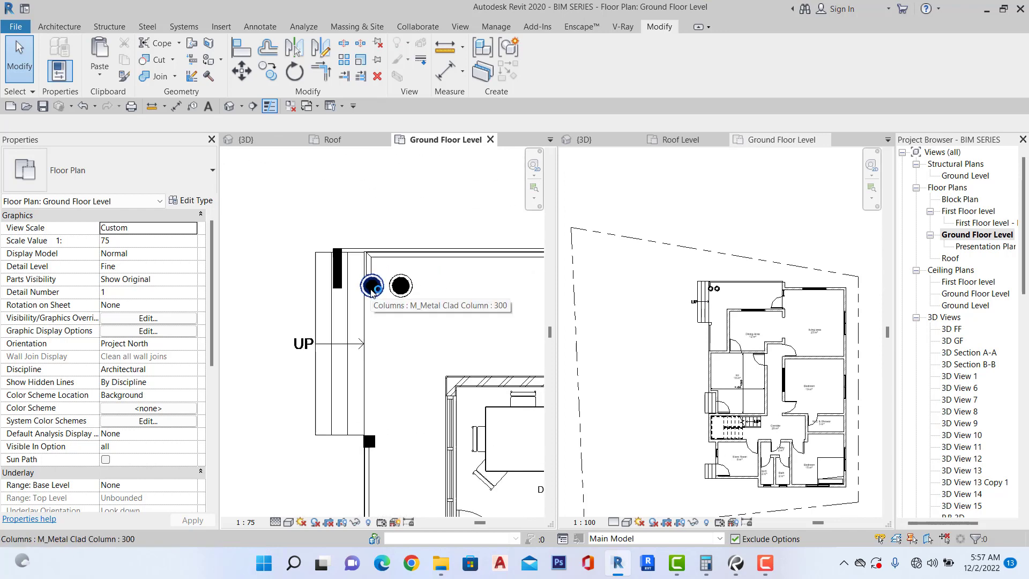
scroll(719, 351, up, 3)
scroll(720, 351, up, 2)
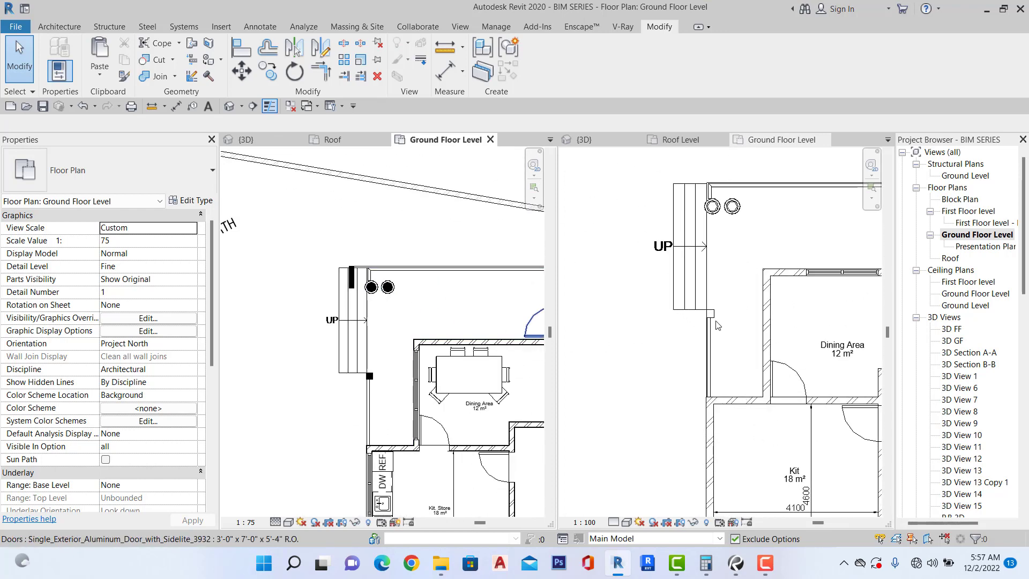
click(716, 318)
scroll(712, 319, up, 2)
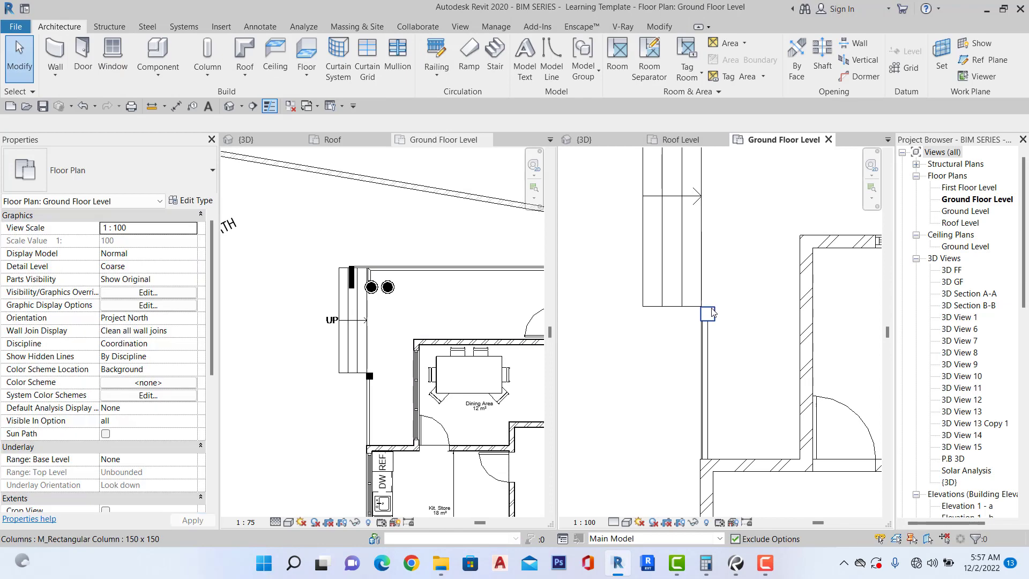
click(708, 314)
scroll(703, 355, down, 5)
click(699, 184)
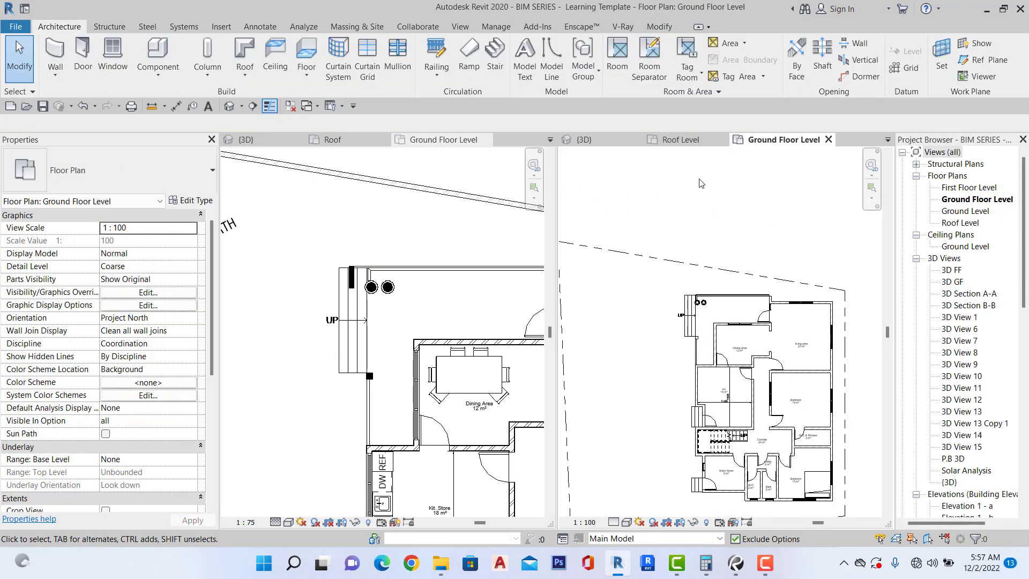
Open the first-floor plans of both projects and examine which columns the reference terrace has along its outer edges.
double_click(956, 187)
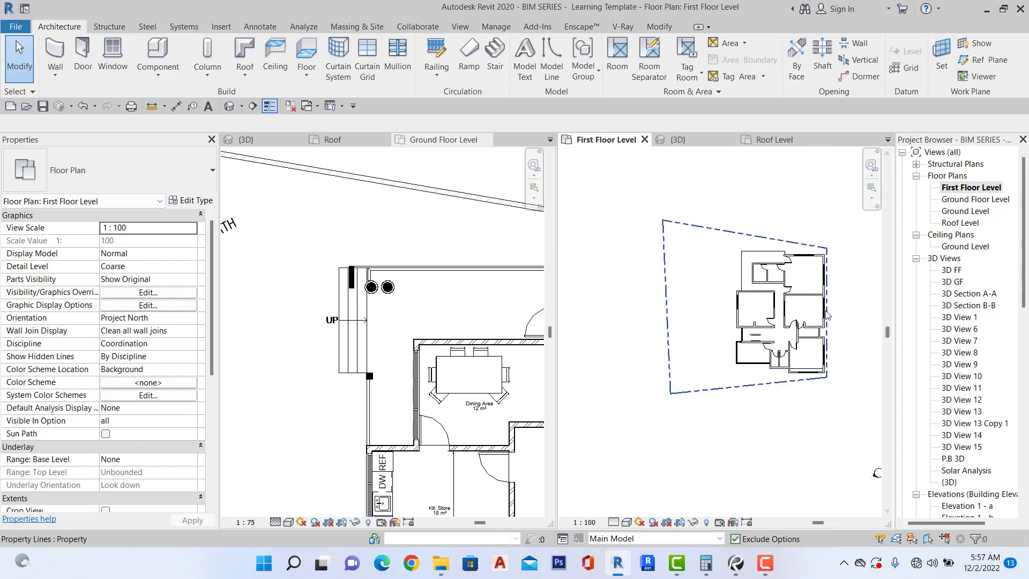
scroll(291, 253, down, 2)
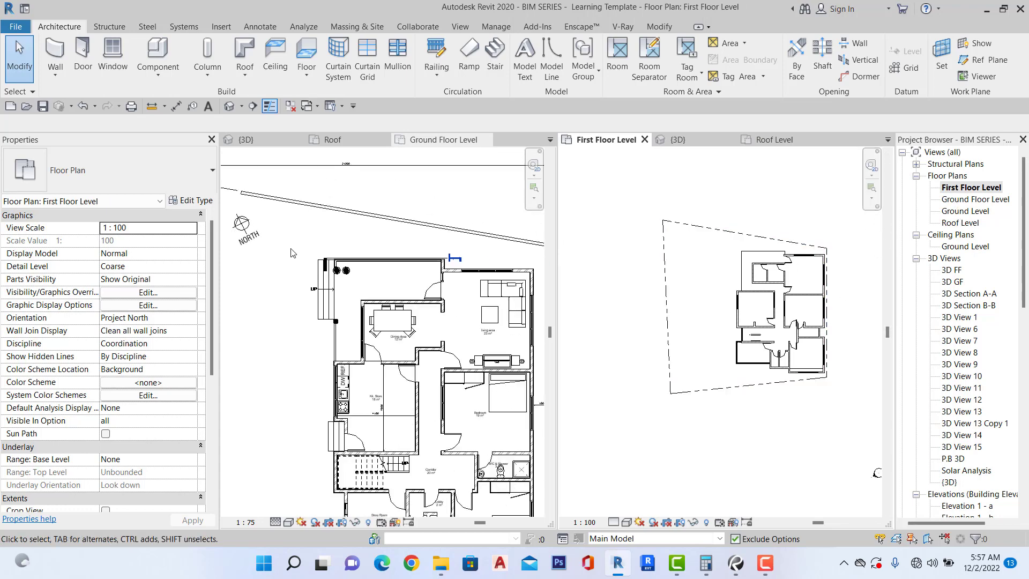
click(389, 200)
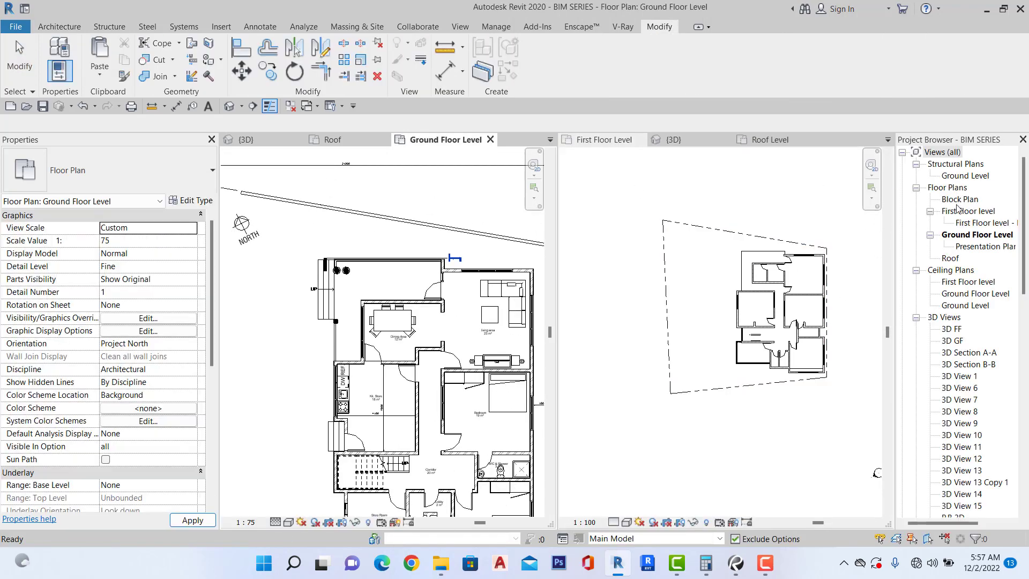
double_click(968, 212)
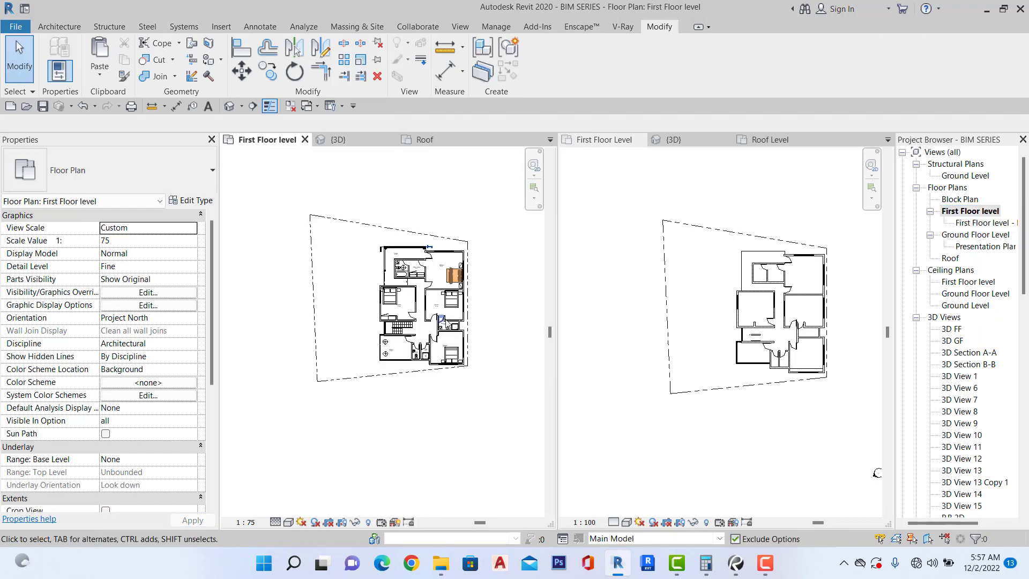
scroll(345, 239, up, 3)
scroll(345, 239, up, 2)
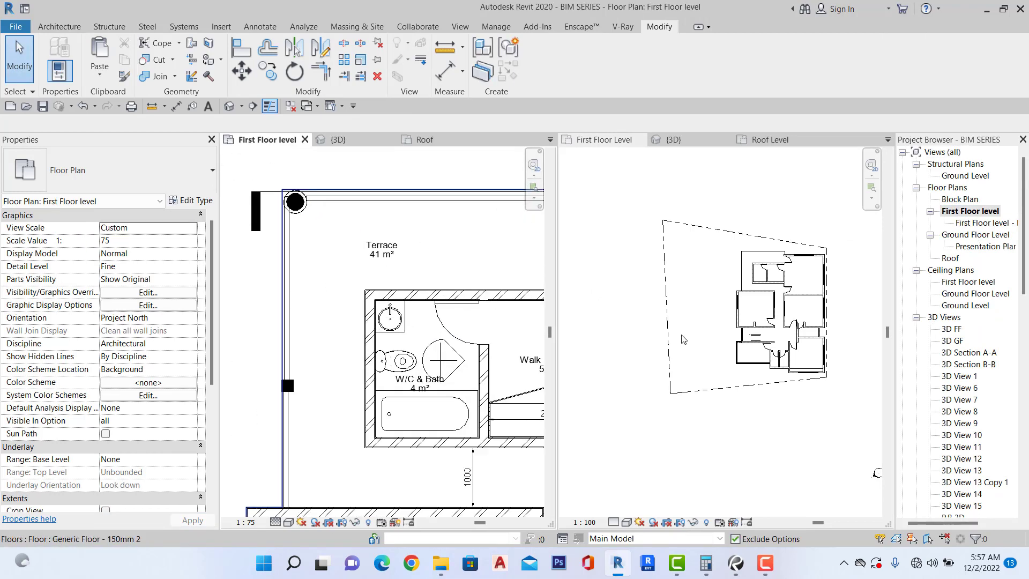
scroll(739, 247, up, 4)
scroll(749, 247, down, 4)
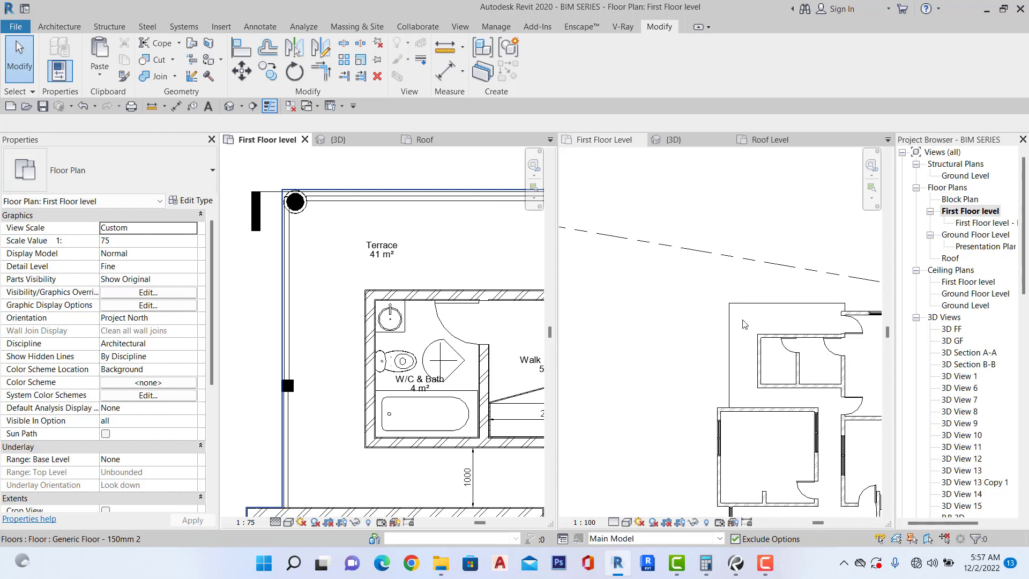
click(769, 254)
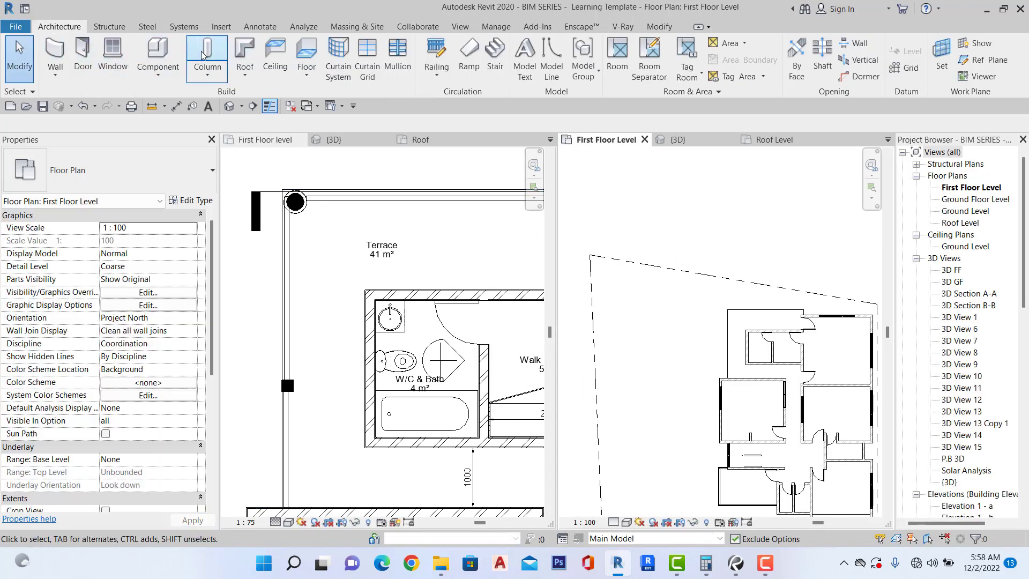
Place a 305mm Diameter M_Round Column at the first-floor terrace's outer corner, about 1220 mm and 1340 mm from the nearest walls.
click(214, 73)
click(239, 124)
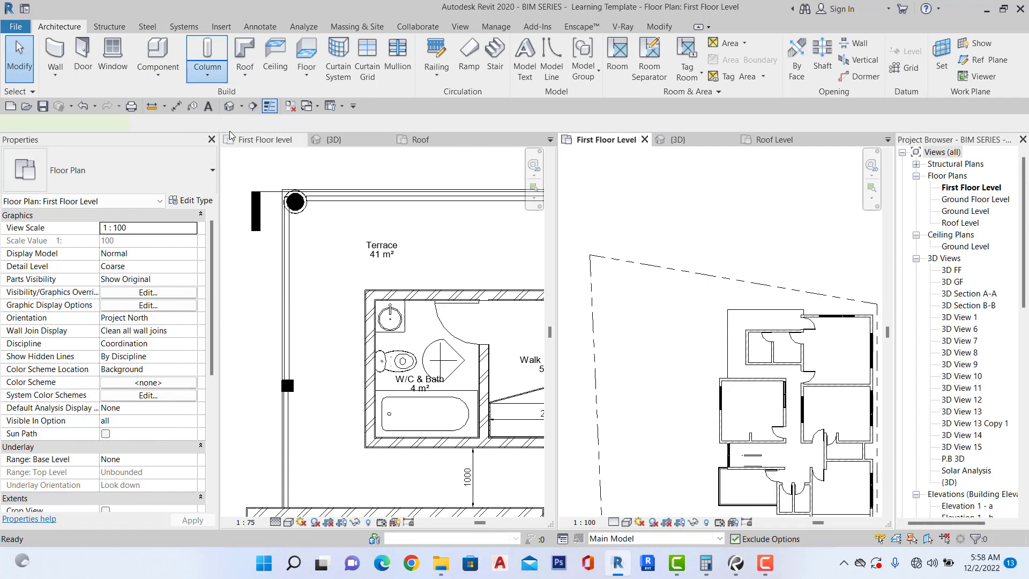
scroll(740, 318, up, 2)
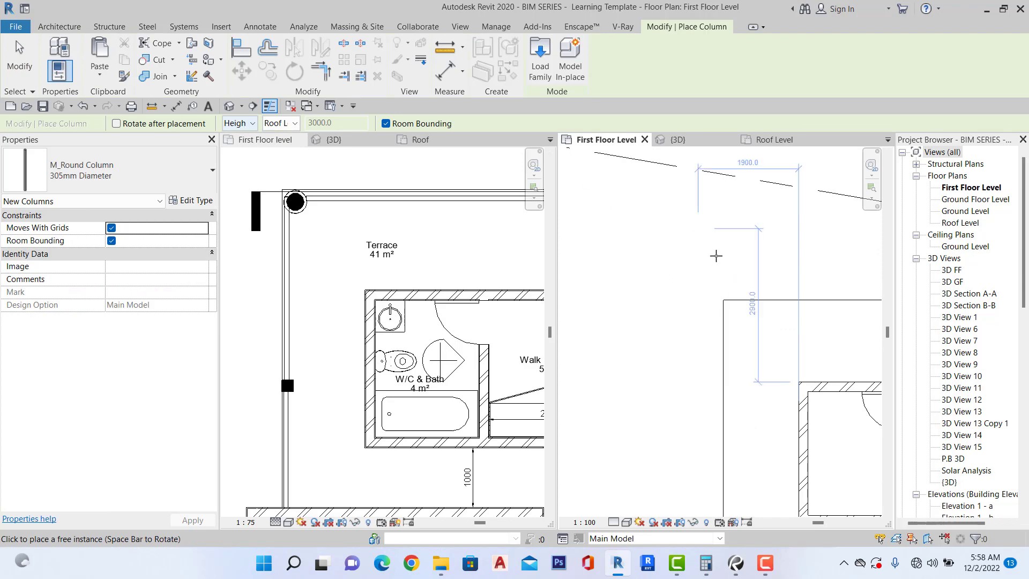
scroll(748, 321, up, 1)
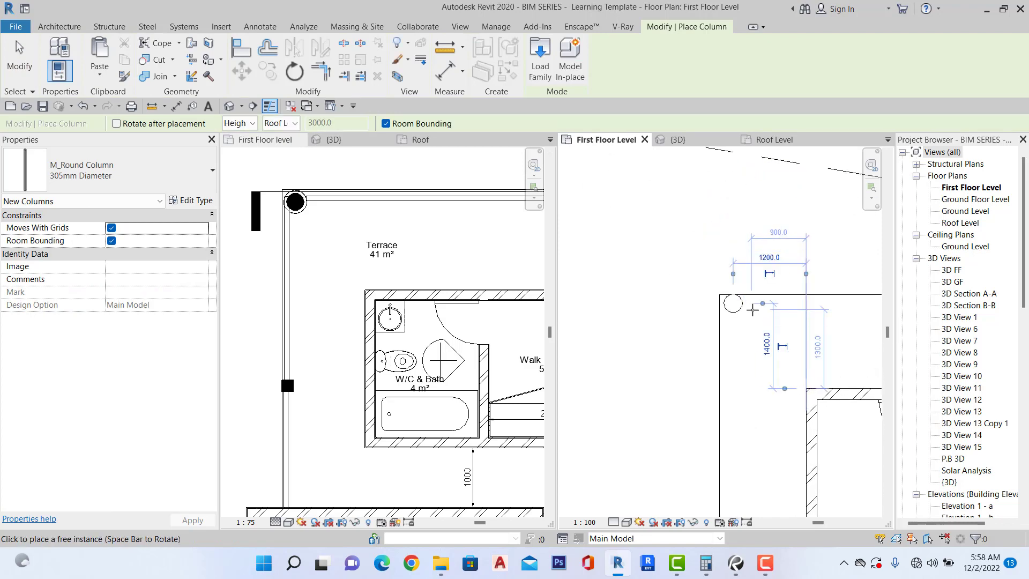
key(Escape)
key(Escape)
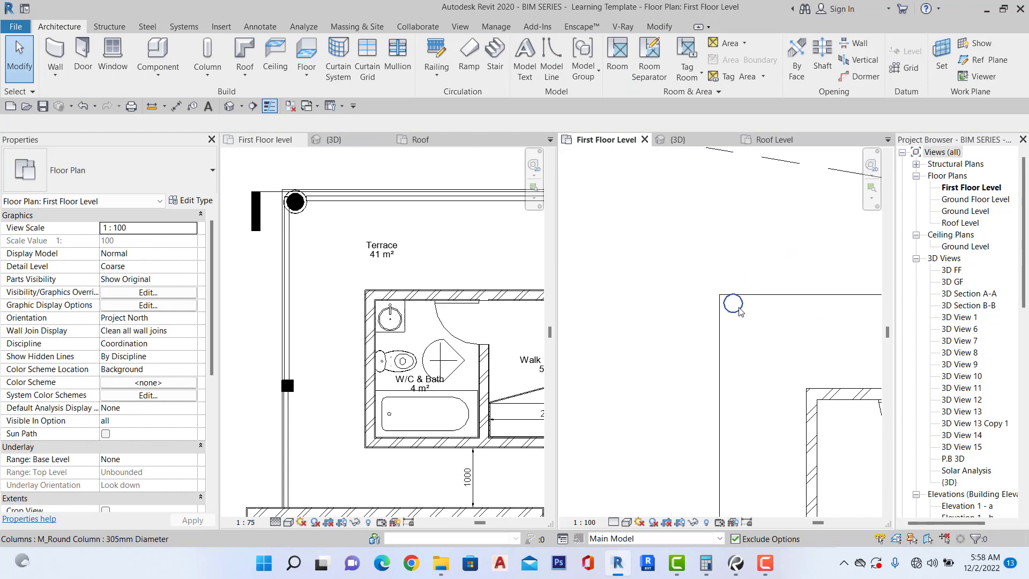
click(738, 310)
scroll(738, 309, up, 2)
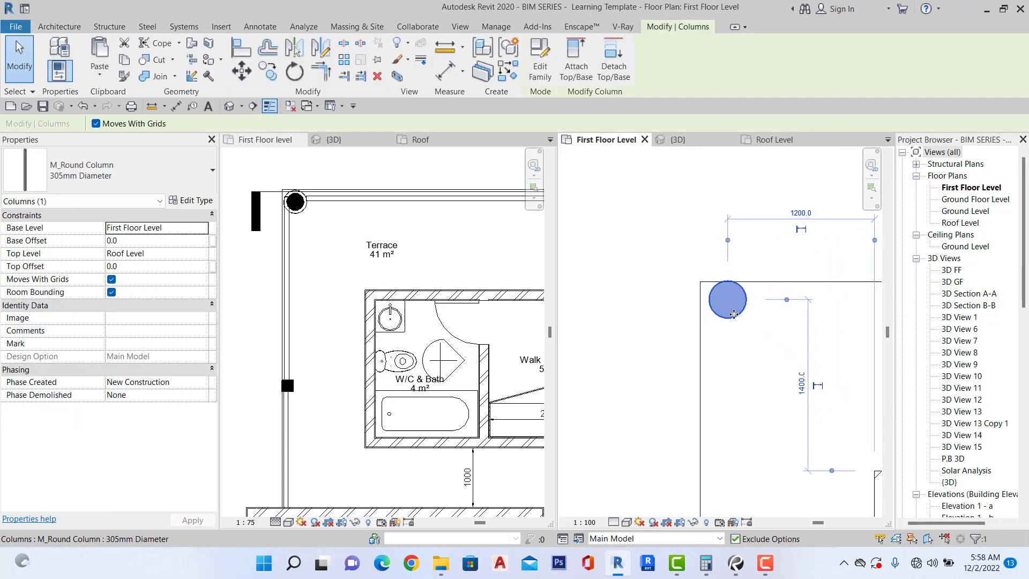
drag(732, 336, 730, 331)
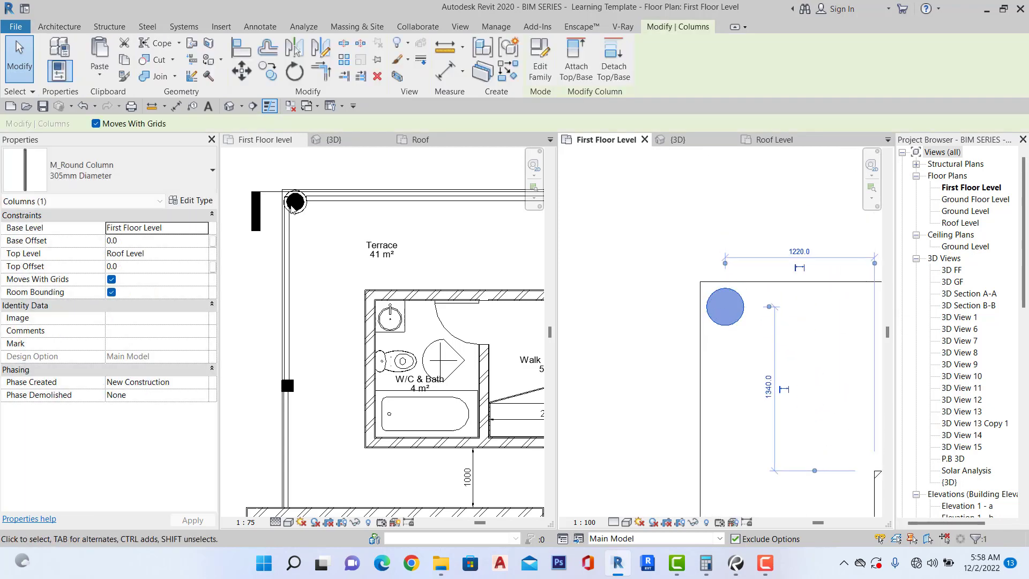
Change the terrace corner column's type to M_Metal Clad Column 300 and clear the selection.
click(108, 171)
scroll(97, 251, up, 1)
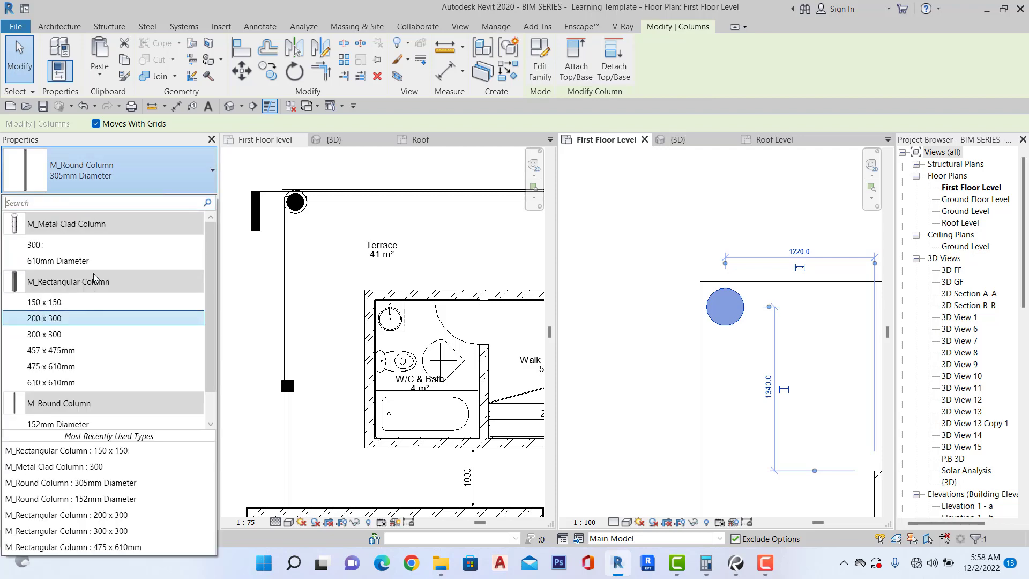
click(69, 245)
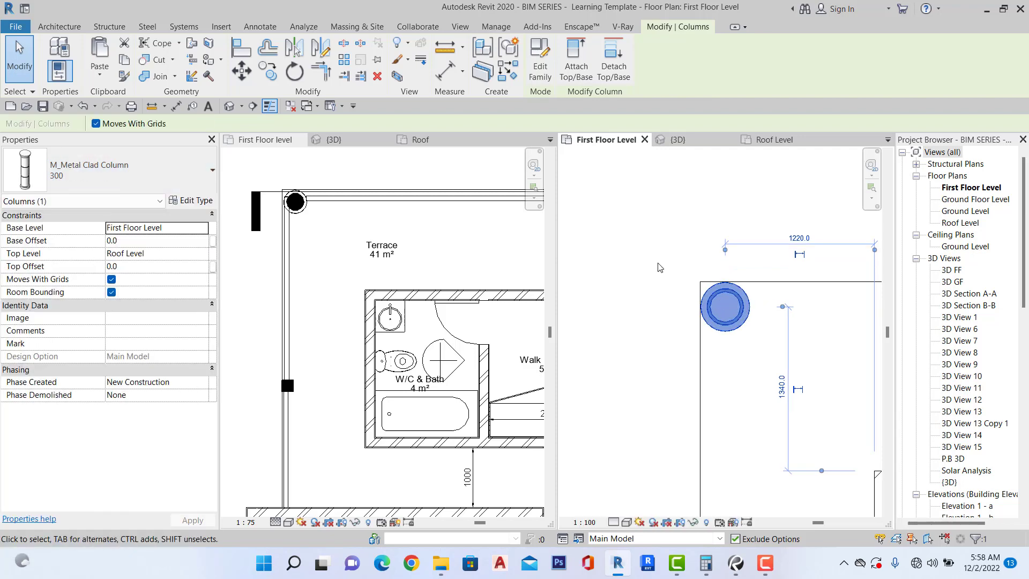
scroll(658, 276, down, 3)
key(Escape)
scroll(689, 290, down, 2)
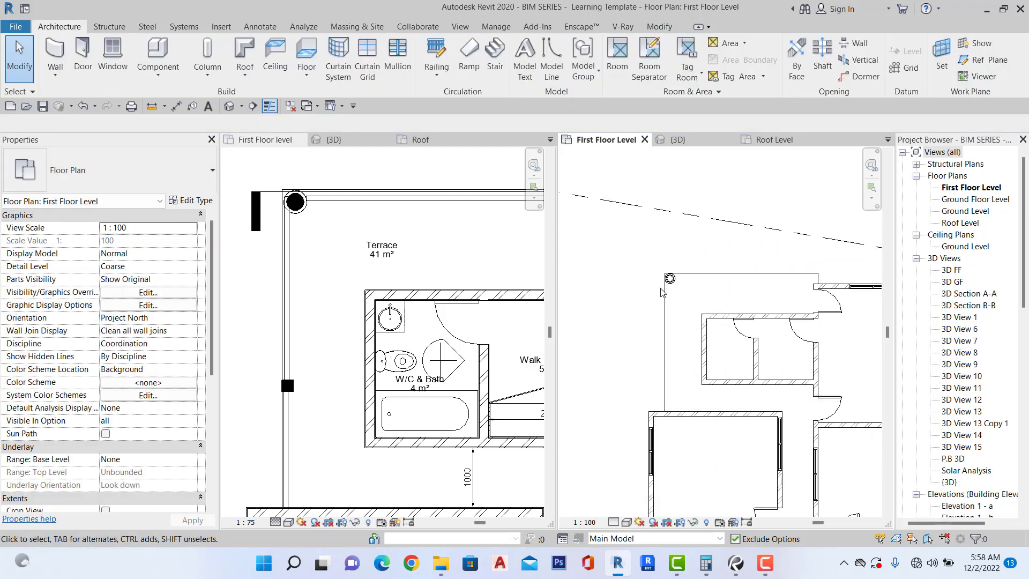
Copy the metal clad column 5445 mm horizontally to the other end of the terrace's outer edge, following the reference plan.
scroll(492, 294, down, 1)
scroll(492, 294, down, 2)
scroll(611, 286, up, 3)
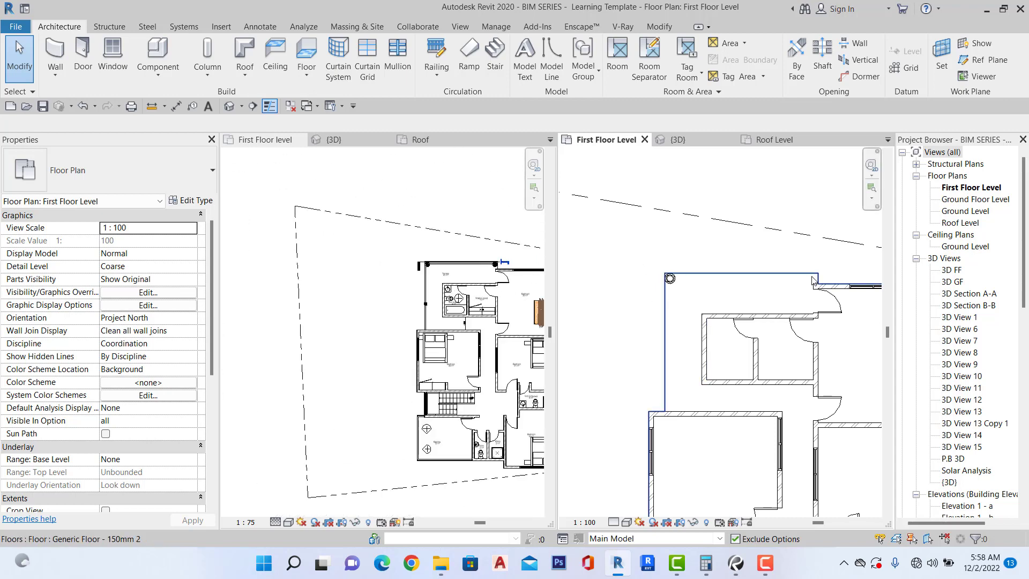
click(611, 286)
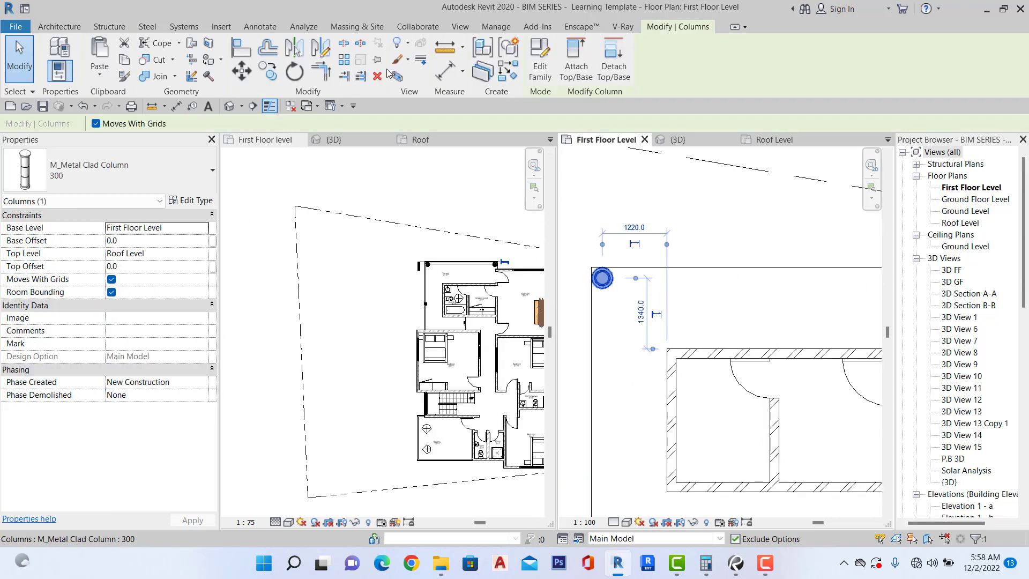
click(266, 75)
scroll(605, 276, down, 1)
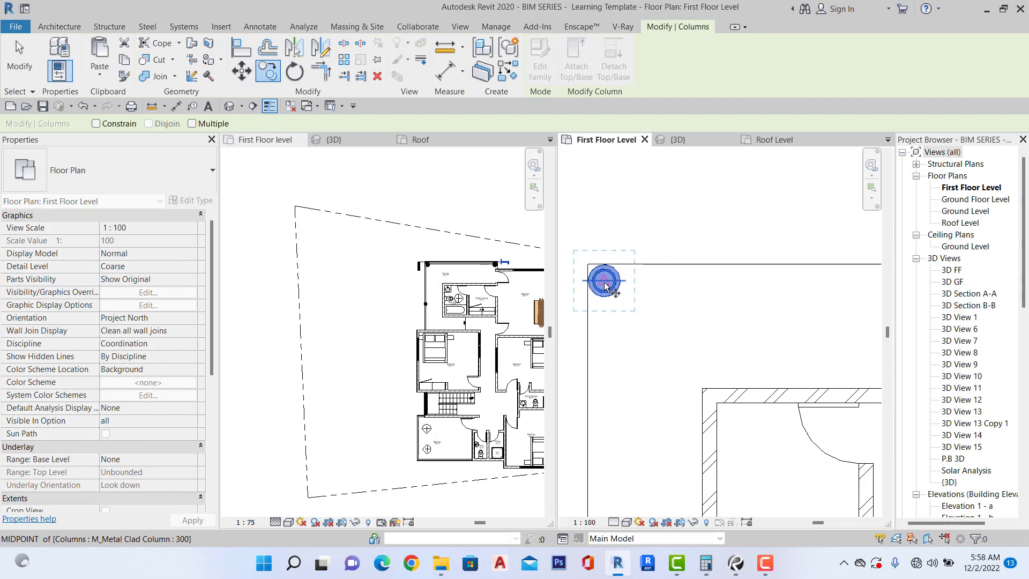
click(604, 276)
scroll(804, 278, up, 2)
click(800, 277)
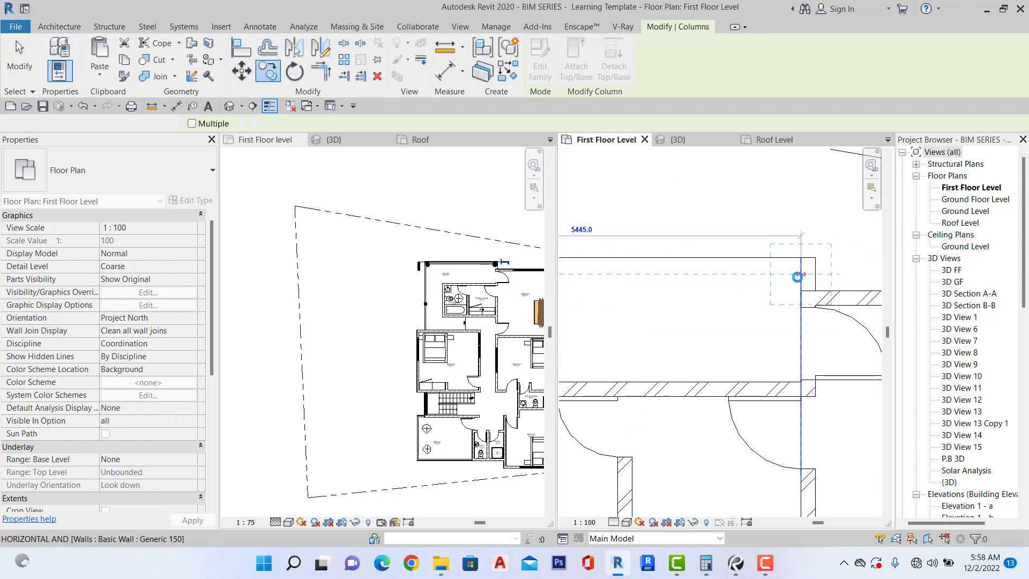
scroll(800, 278, down, 2)
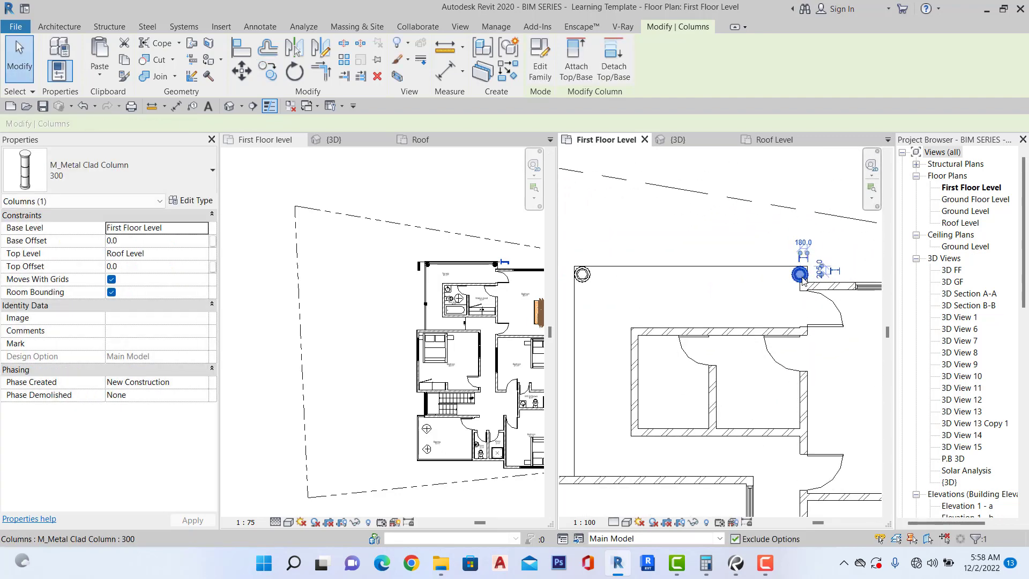
scroll(777, 268, down, 3)
key(Escape)
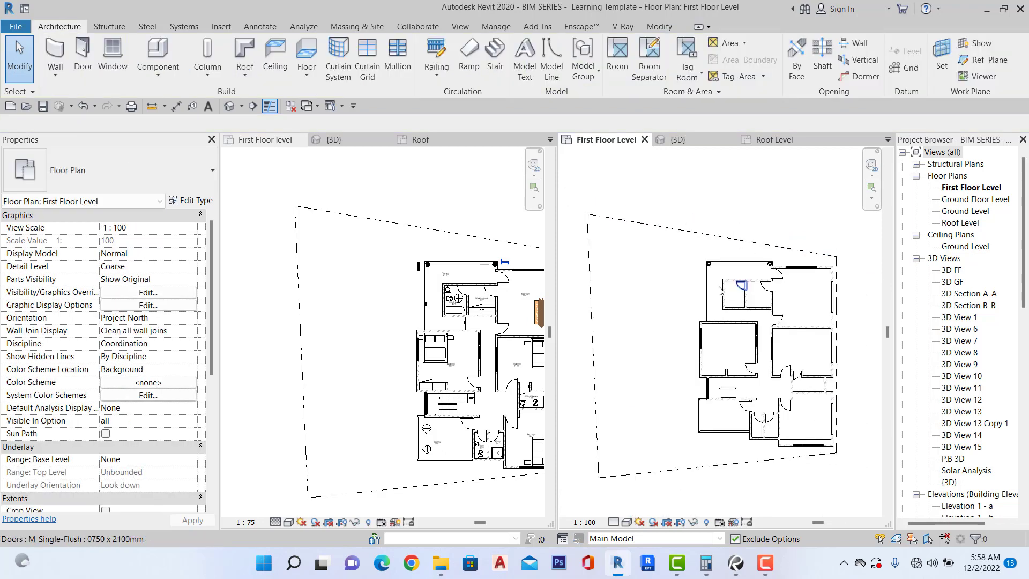
In the learning project's {3D} view, set the top level of the 150 x 150 rectangular porch column to Roof Level.
scroll(703, 305, down, 3)
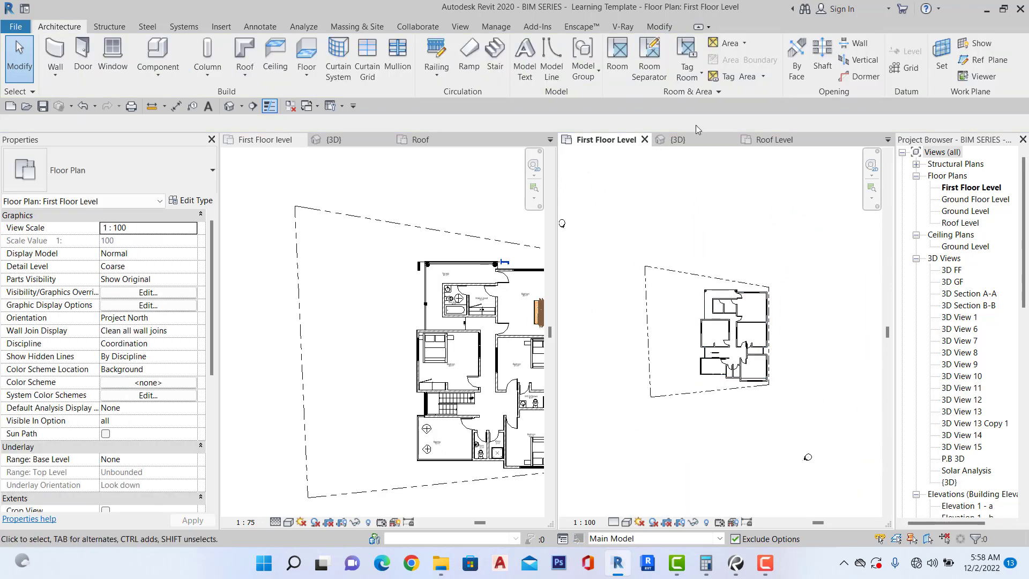
click(693, 140)
scroll(754, 365, up, 2)
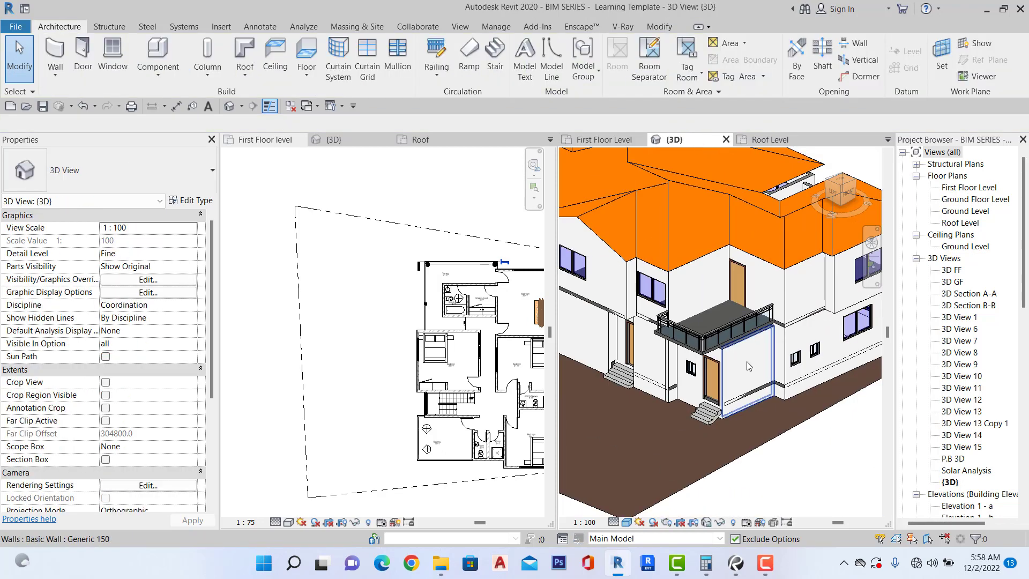
scroll(753, 365, down, 5)
scroll(691, 311, up, 5)
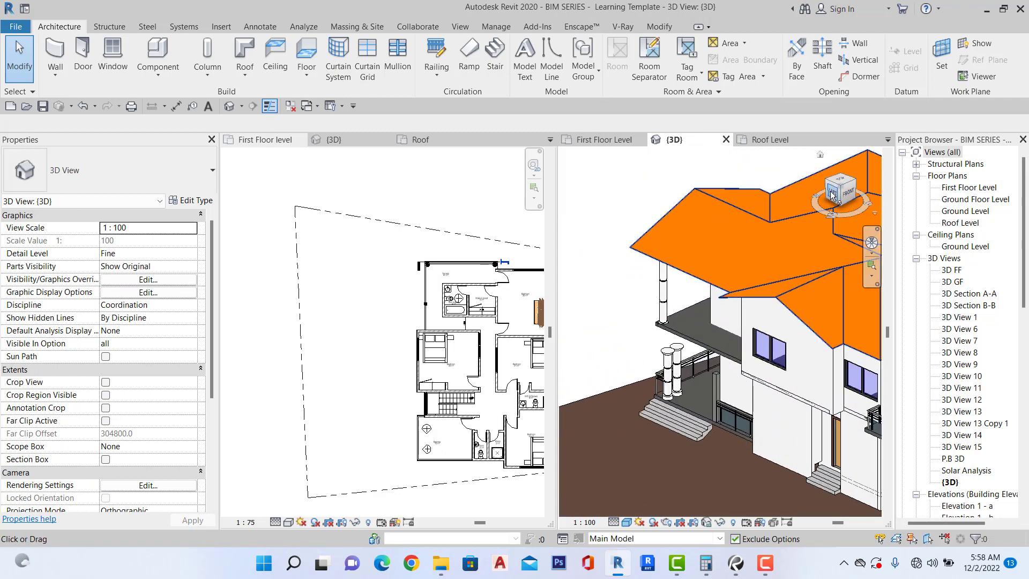
drag(831, 194, 879, 198)
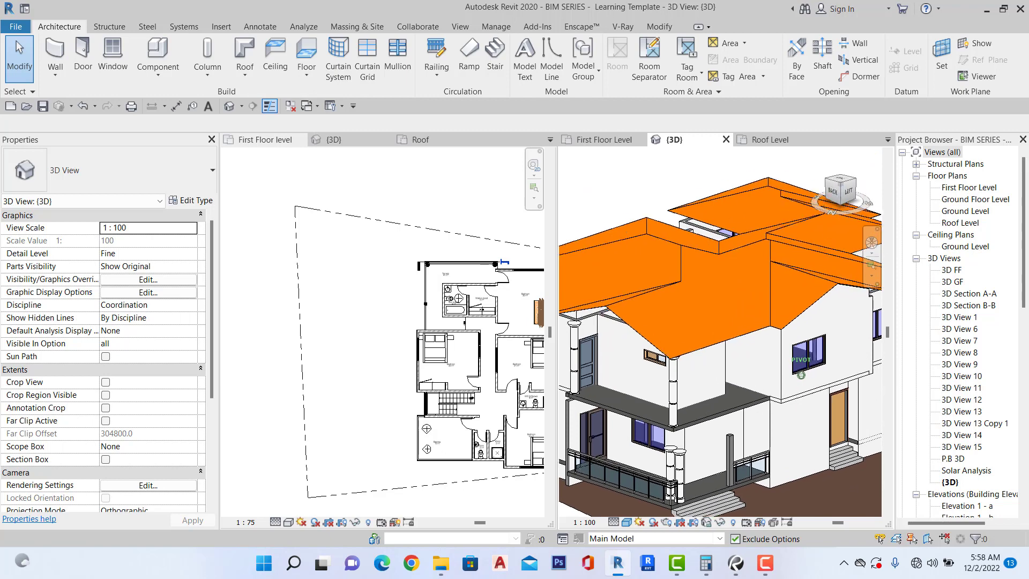
scroll(745, 314, down, 2)
scroll(761, 392, up, 6)
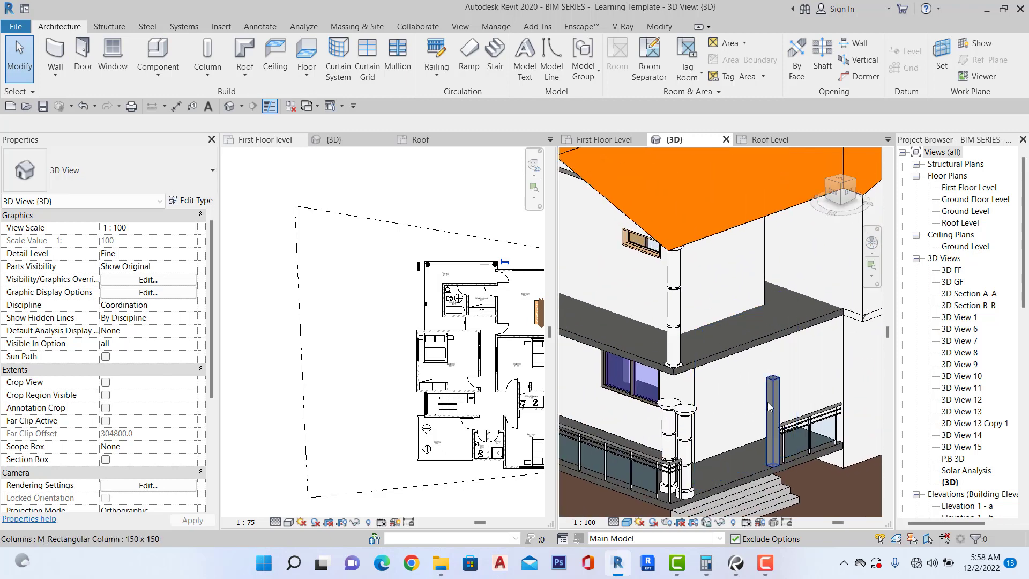
click(773, 403)
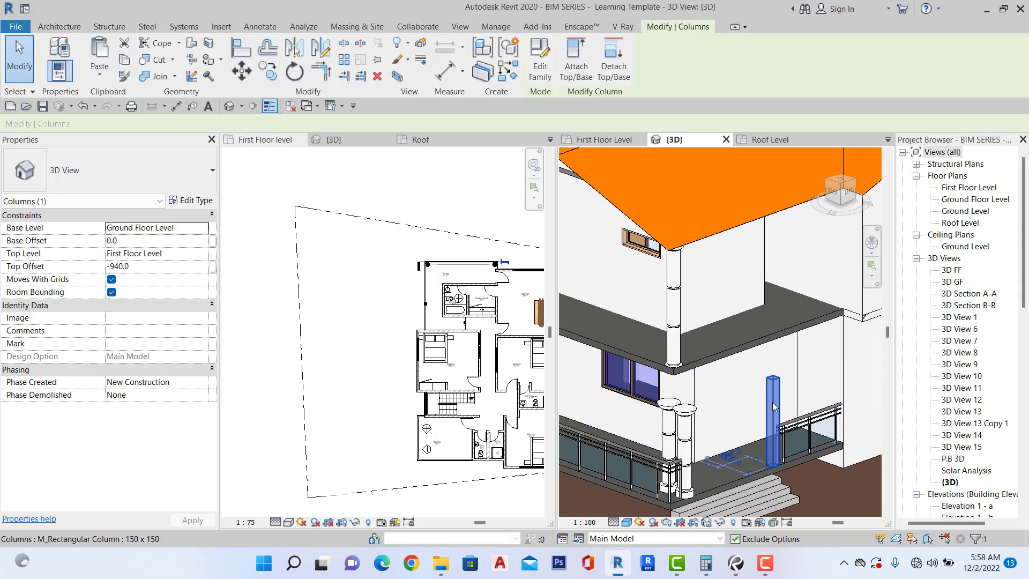
click(205, 254)
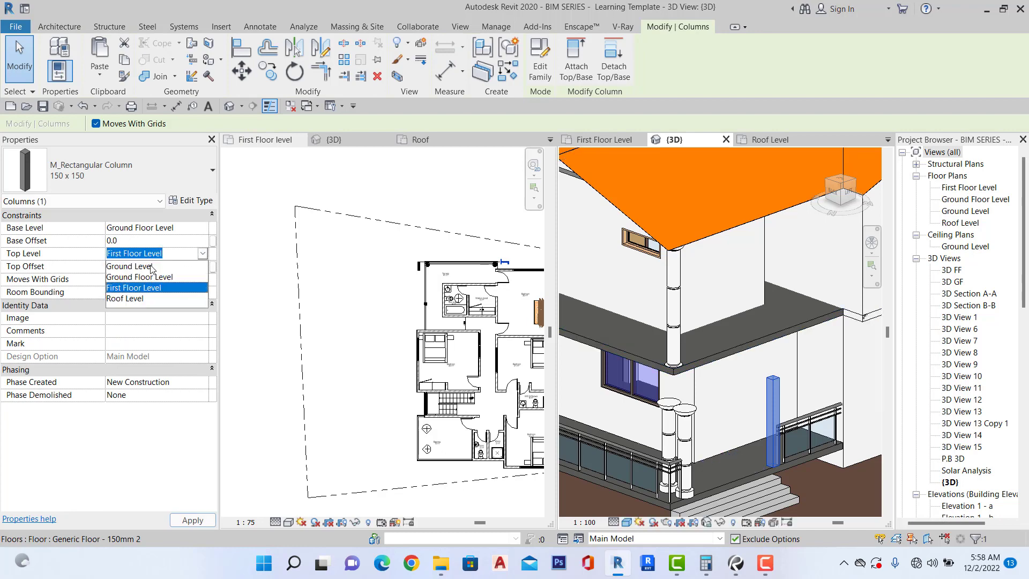
click(137, 298)
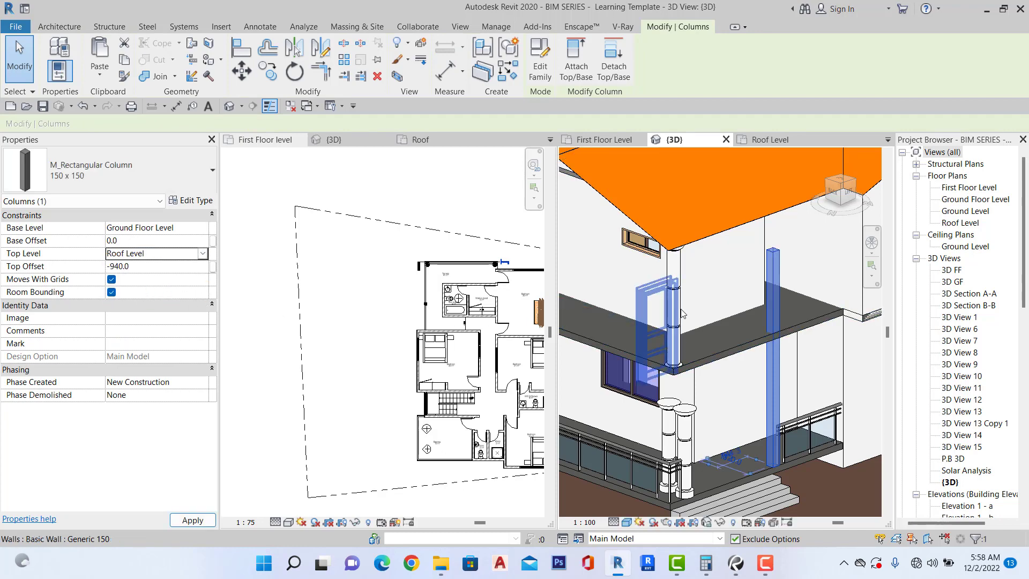
Clear the column selection and review the porch corner in the learning project's {3D} view.
scroll(672, 450, down, 5)
click(674, 450)
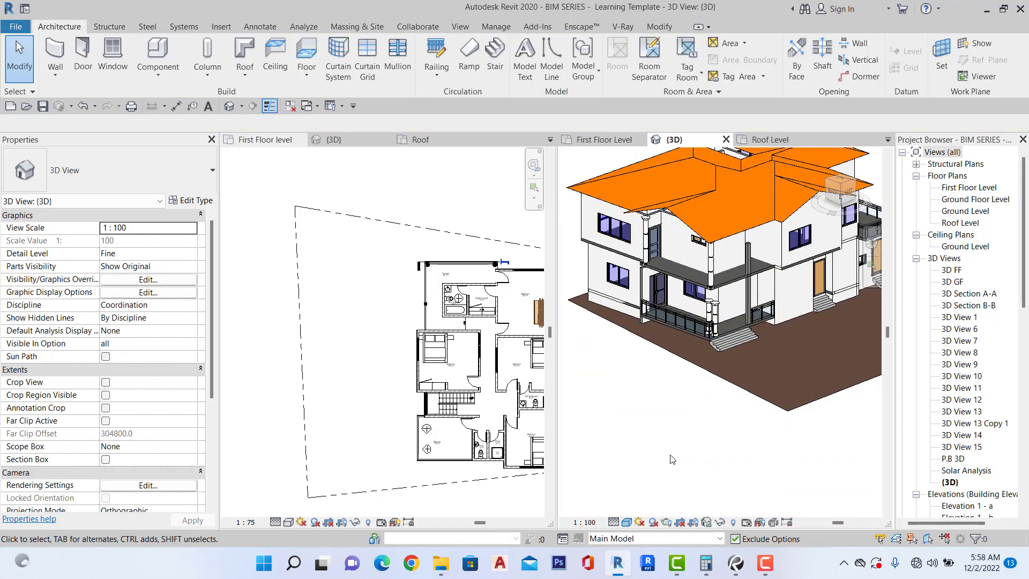
scroll(690, 378, down, 2)
scroll(372, 344, down, 2)
scroll(765, 326, up, 5)
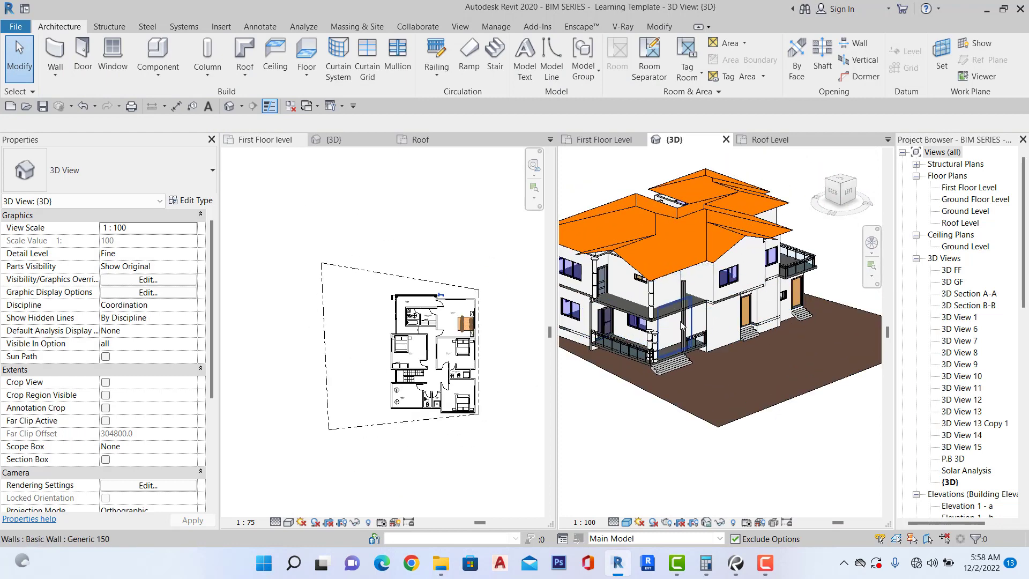
scroll(331, 268, down, 2)
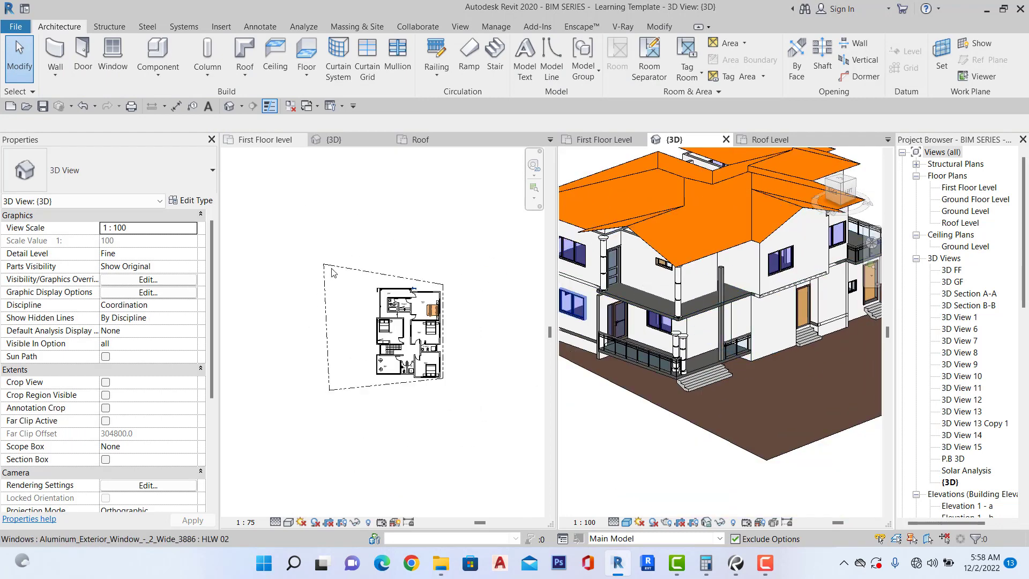
In the reference project's {3D} view, examine the arched structural framing beams joining the ground-floor porch columns from several sides.
click(333, 234)
click(338, 139)
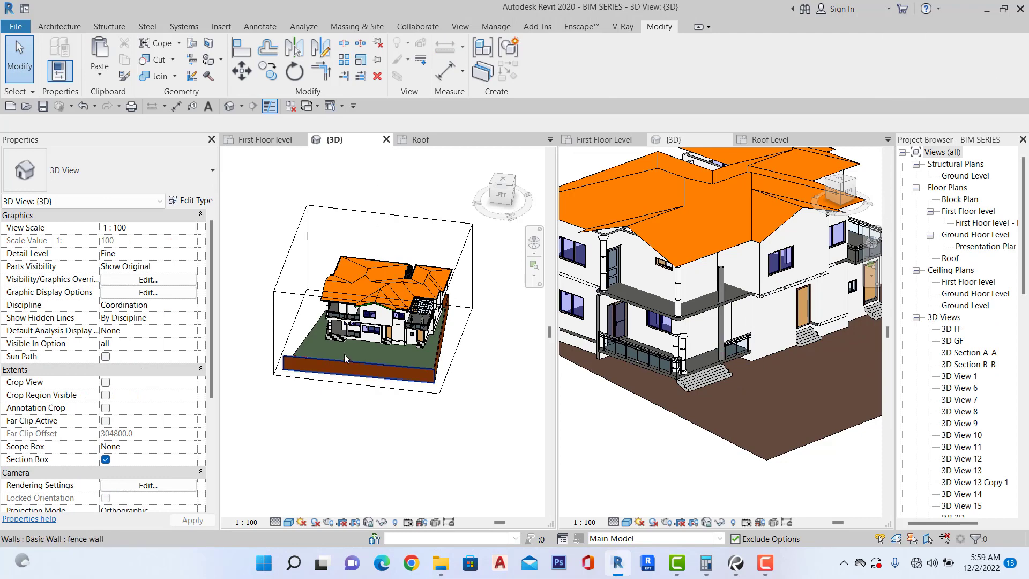
scroll(321, 338, up, 5)
scroll(295, 314, up, 2)
click(304, 313)
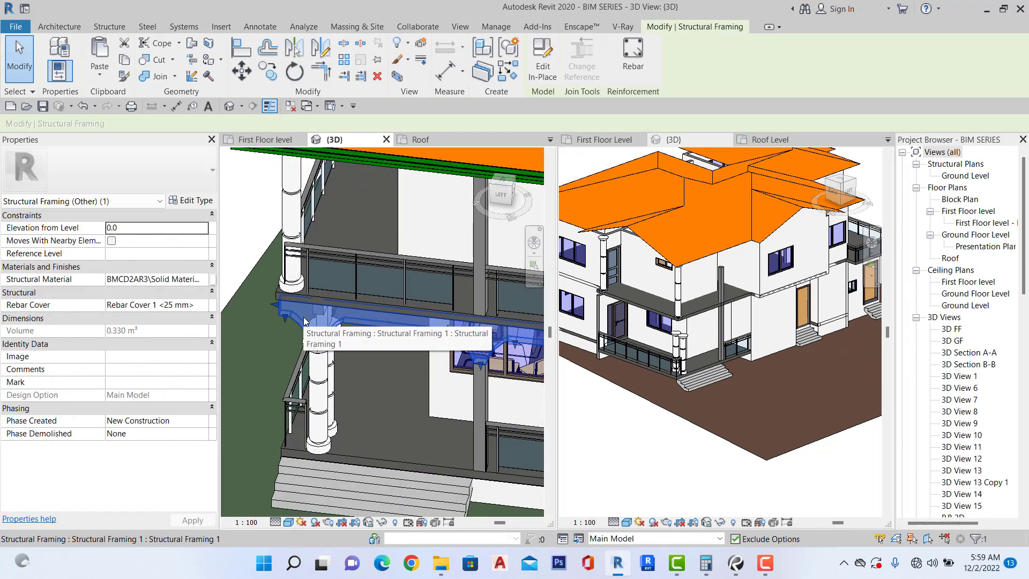
scroll(317, 319, down, 2)
scroll(377, 332, down, 3)
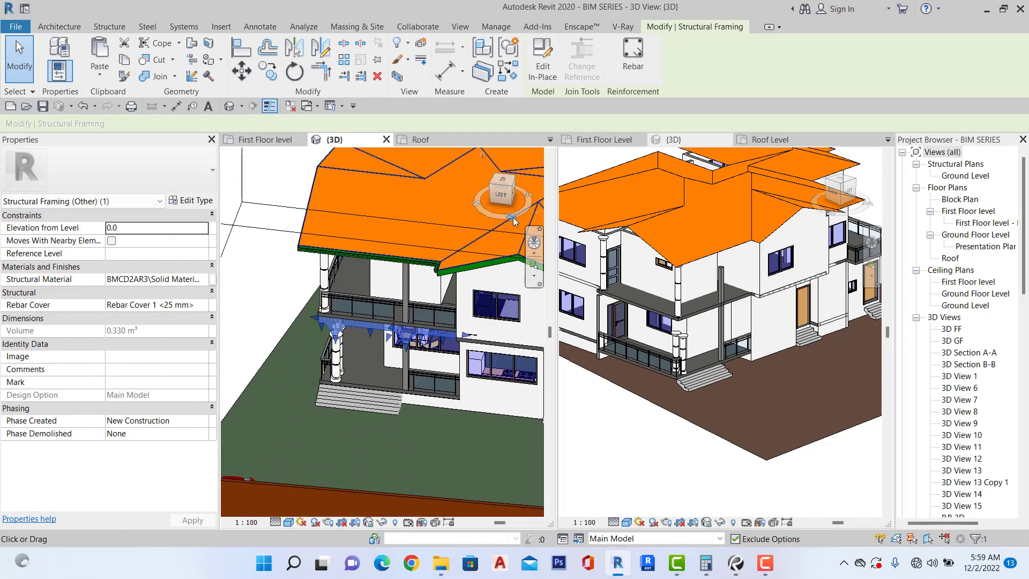
drag(540, 203, 581, 206)
scroll(285, 342, up, 3)
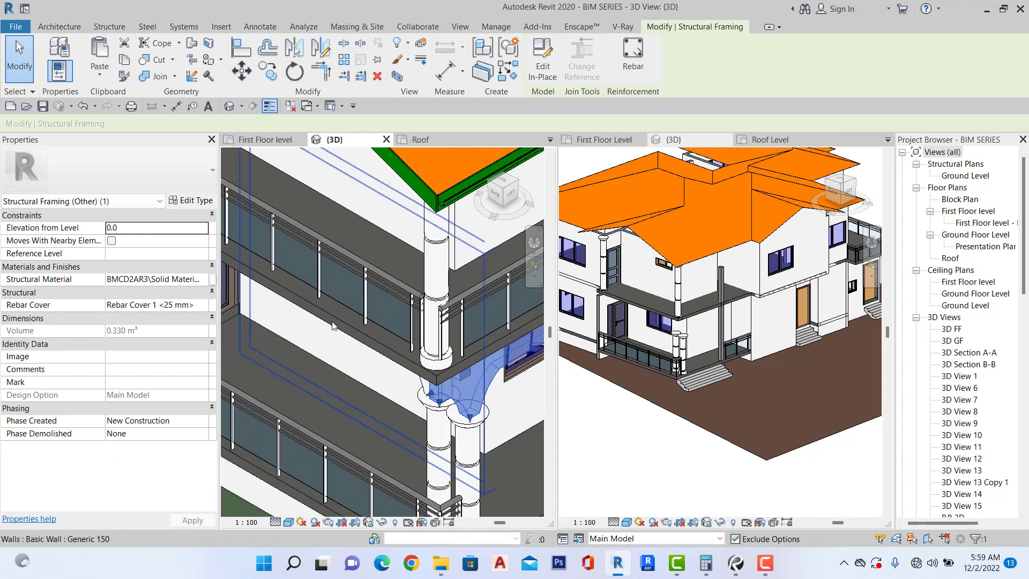
click(498, 178)
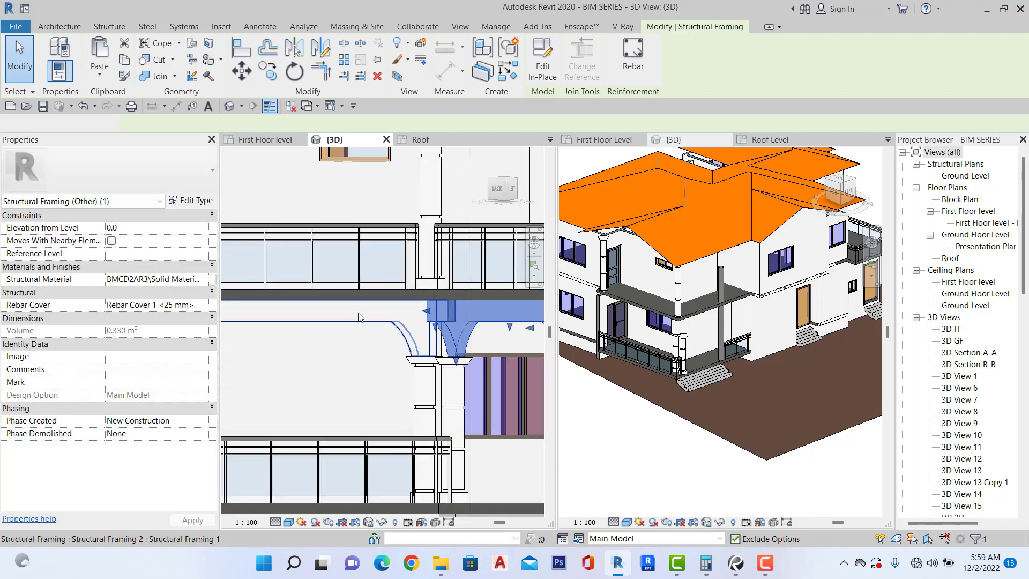
scroll(358, 316, down, 2)
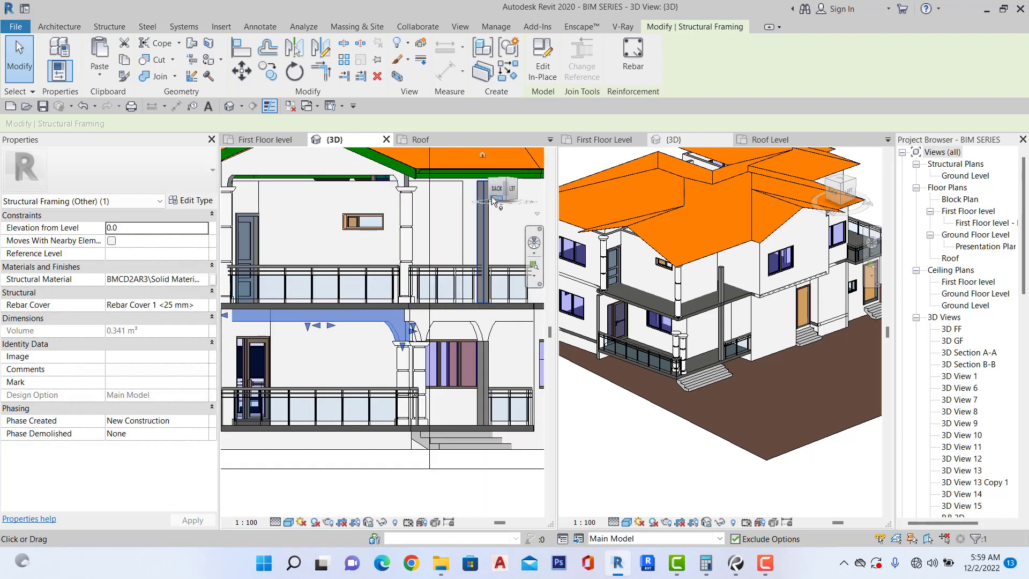
drag(496, 194, 470, 239)
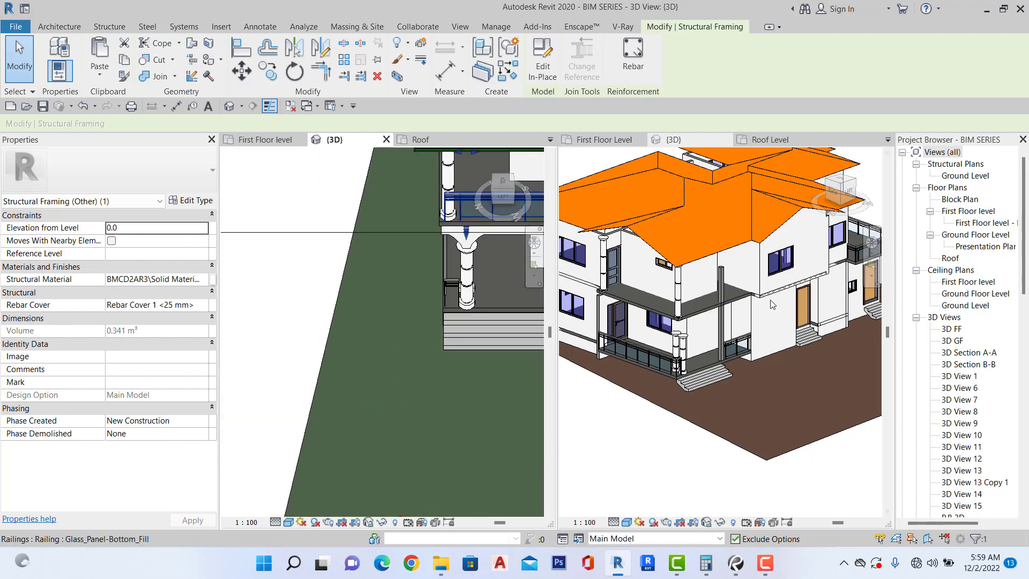
Turn the learning project's {3D} view to face the house's Left side.
scroll(670, 340, down, 2)
scroll(857, 288, down, 2)
scroll(744, 288, up, 4)
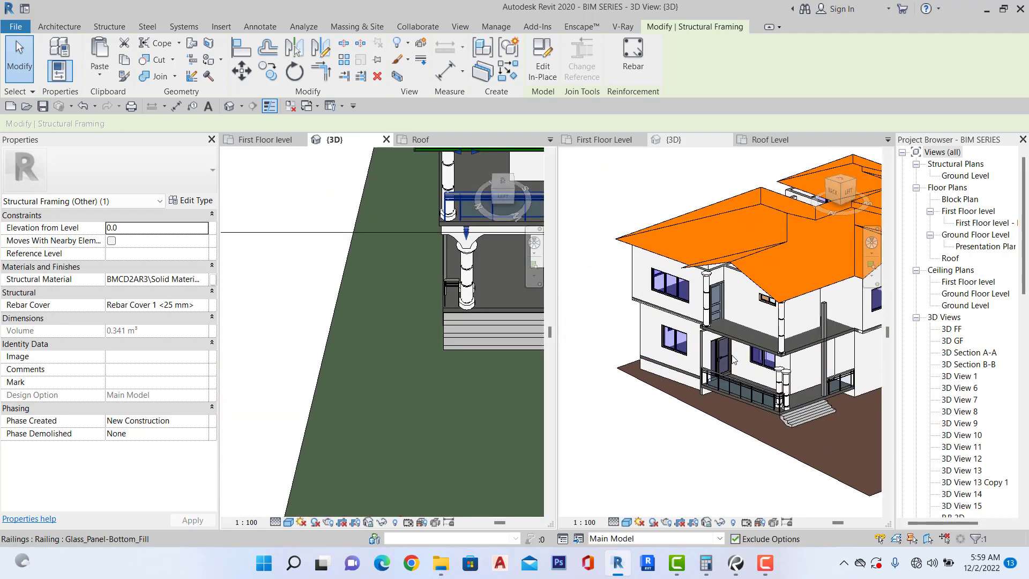
scroll(733, 359, down, 1)
click(849, 200)
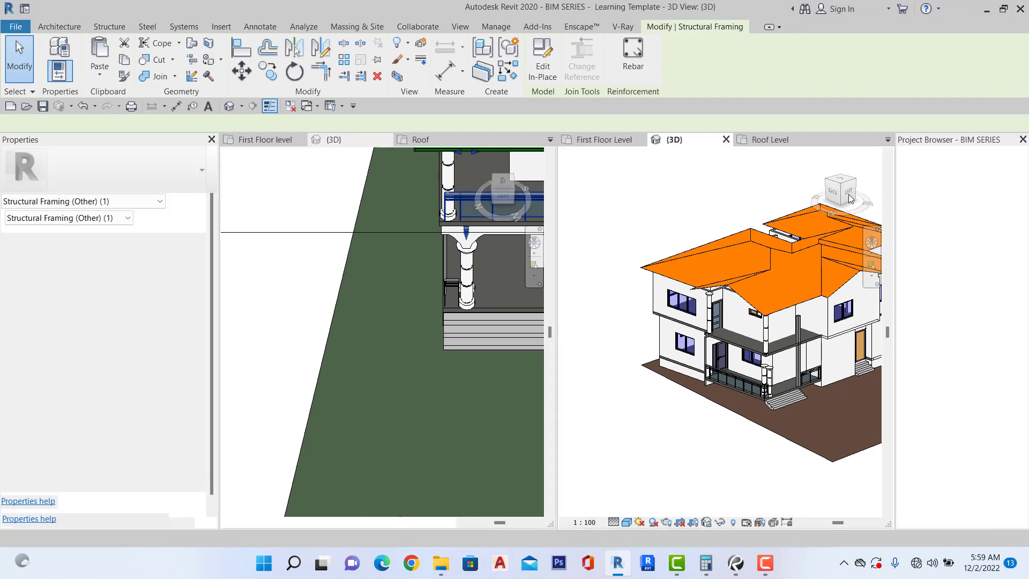
click(850, 197)
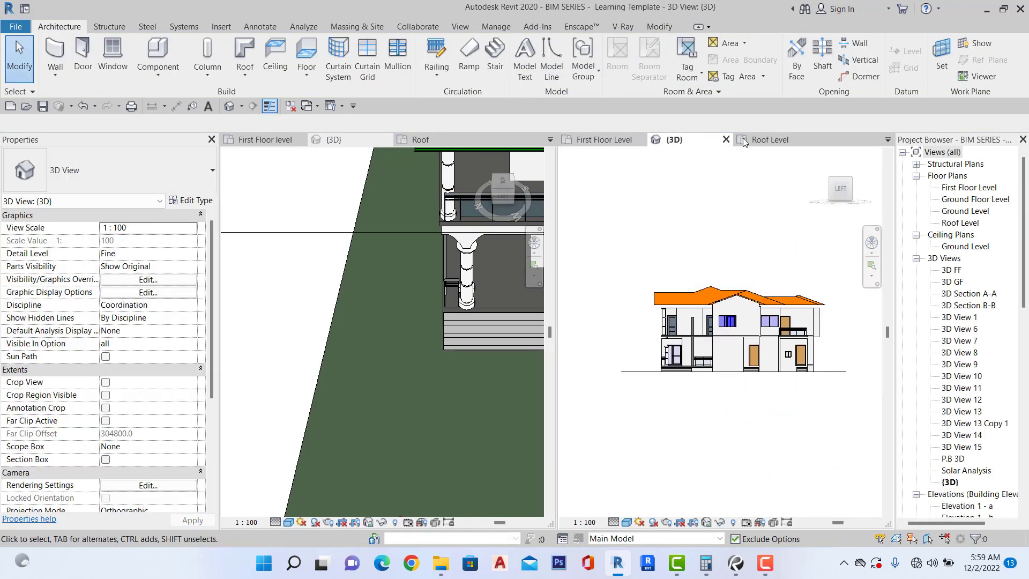
Open the learning project's Ground Floor Level plan and combine the tiled views into one tabbed window.
double_click(956, 201)
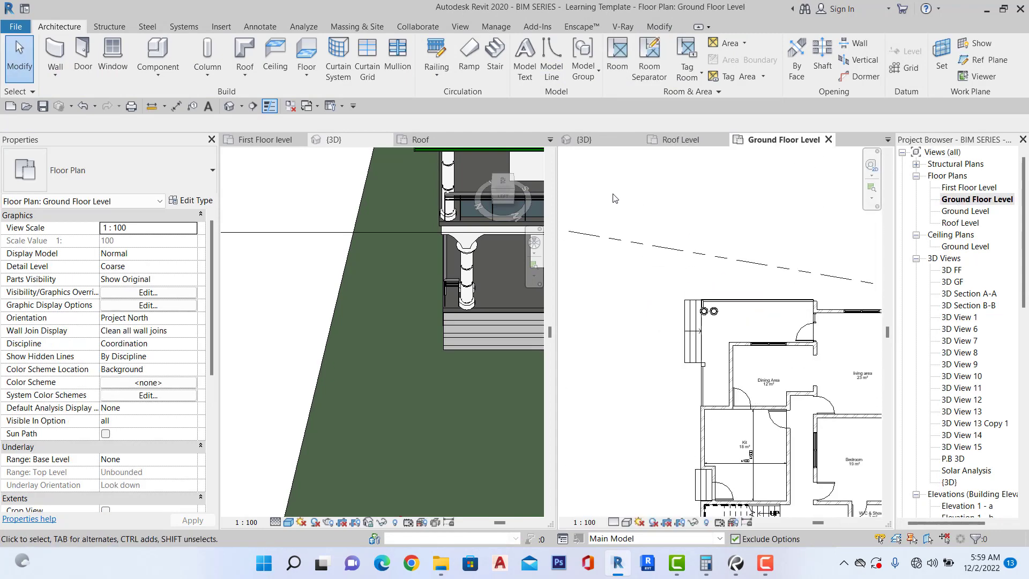
scroll(728, 209, down, 2)
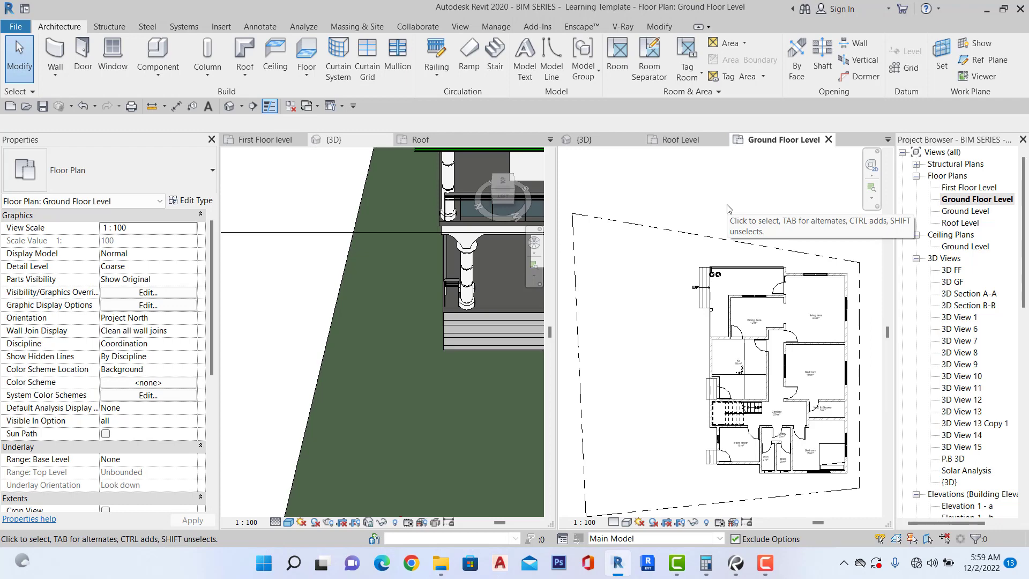
key(w)
key(t)
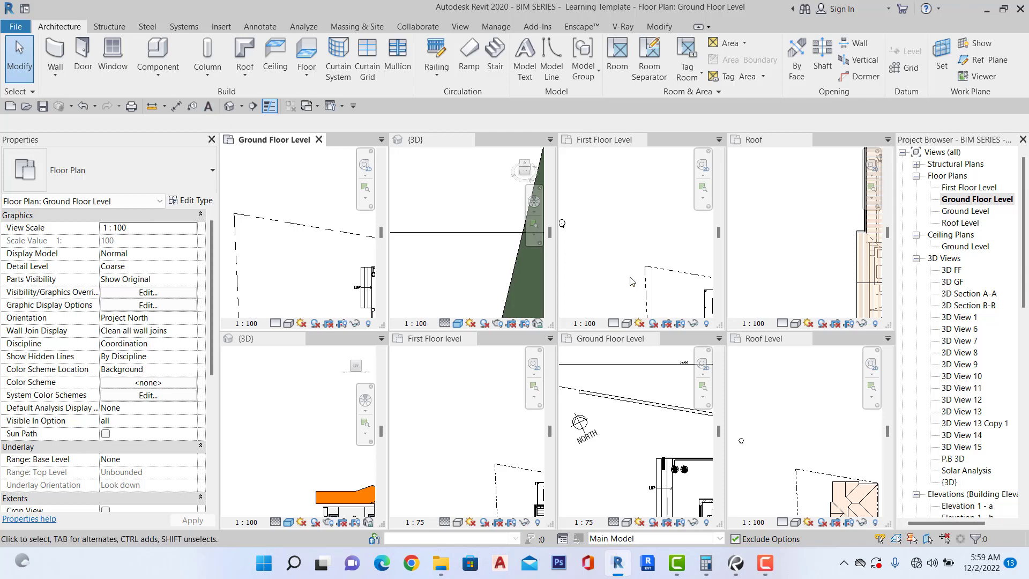
key(t)
key(w)
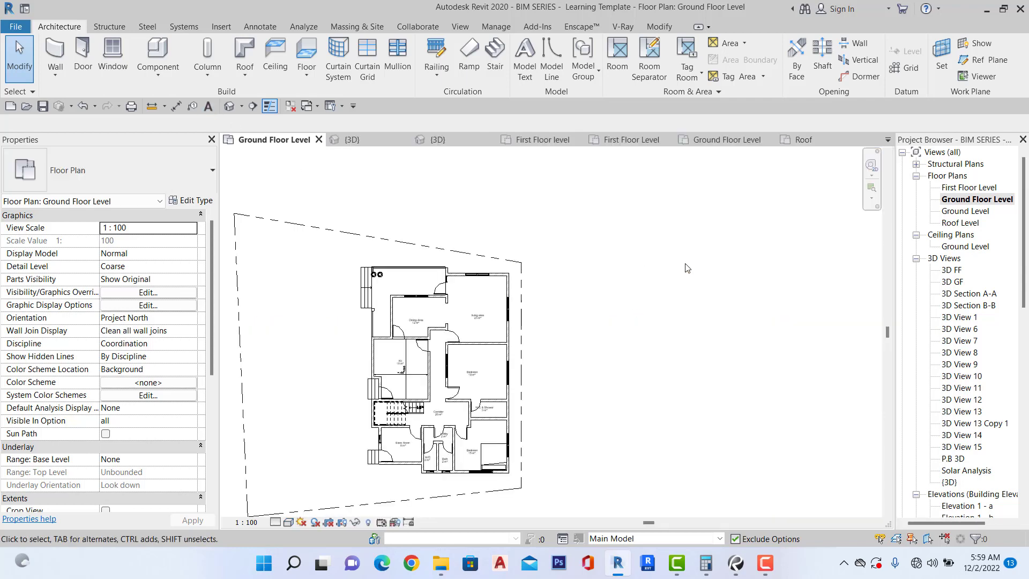
Close the inactive views and check the porch beams in the reference {3D} view before returning to the Ground Floor Level plan.
scroll(783, 311, down, 2)
scroll(570, 300, up, 4)
scroll(579, 258, down, 1)
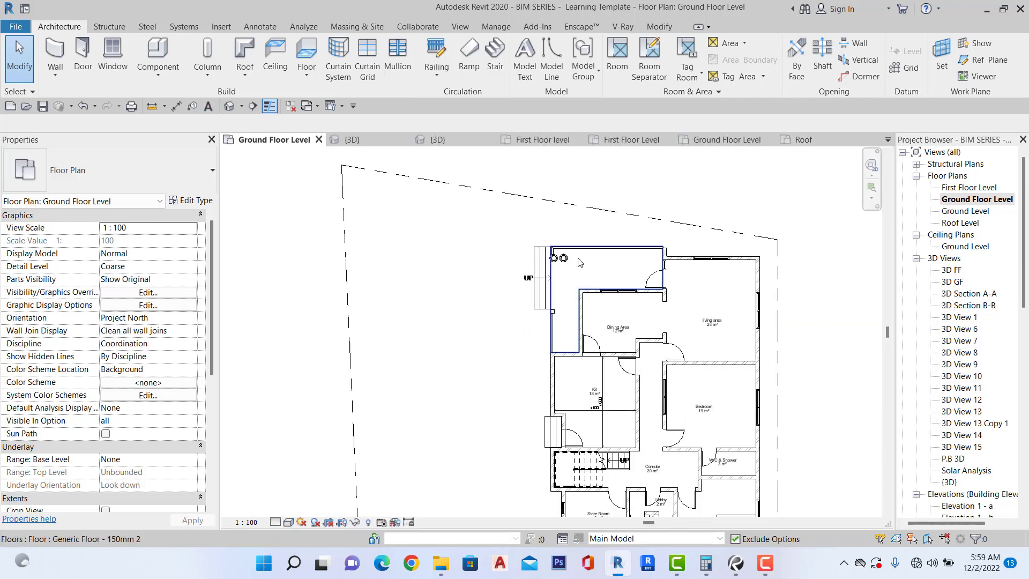
scroll(578, 261, down, 2)
scroll(568, 409, down, 2)
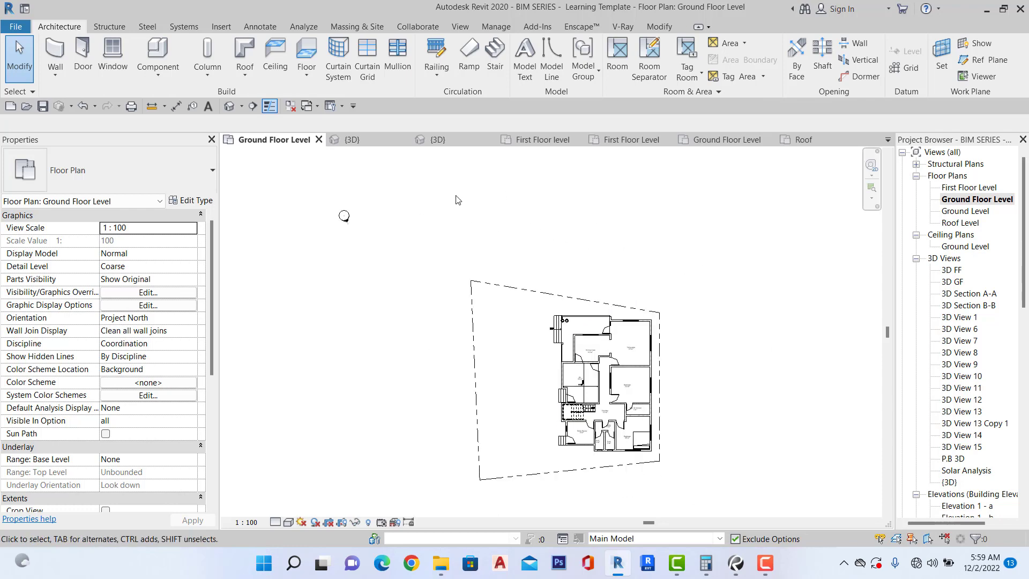
click(295, 107)
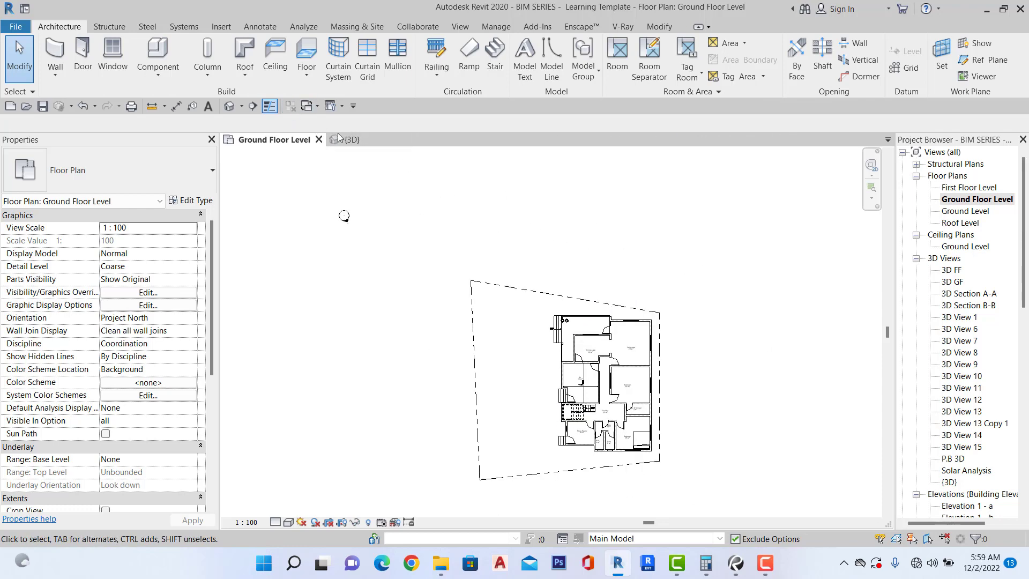
click(348, 138)
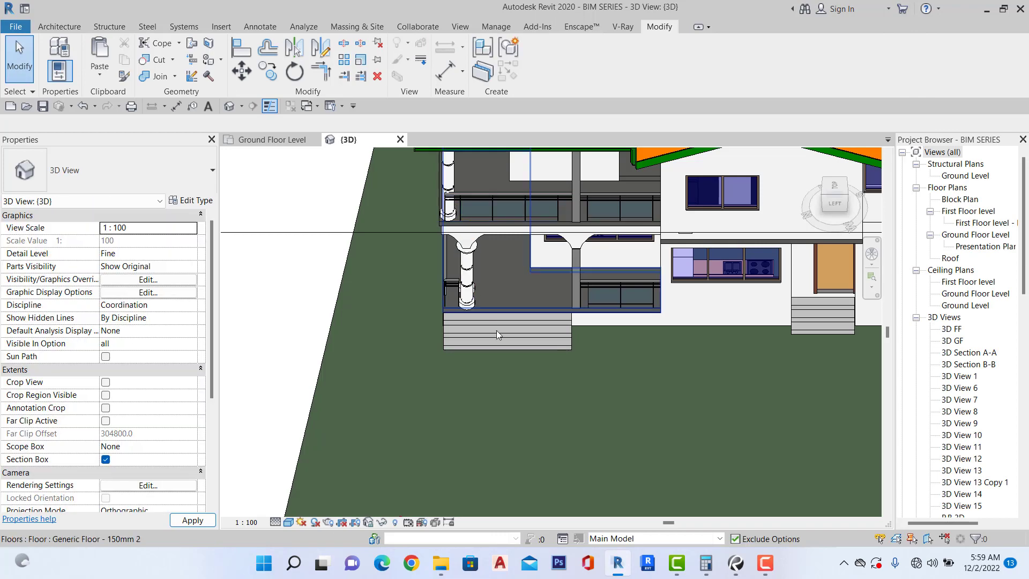
click(271, 140)
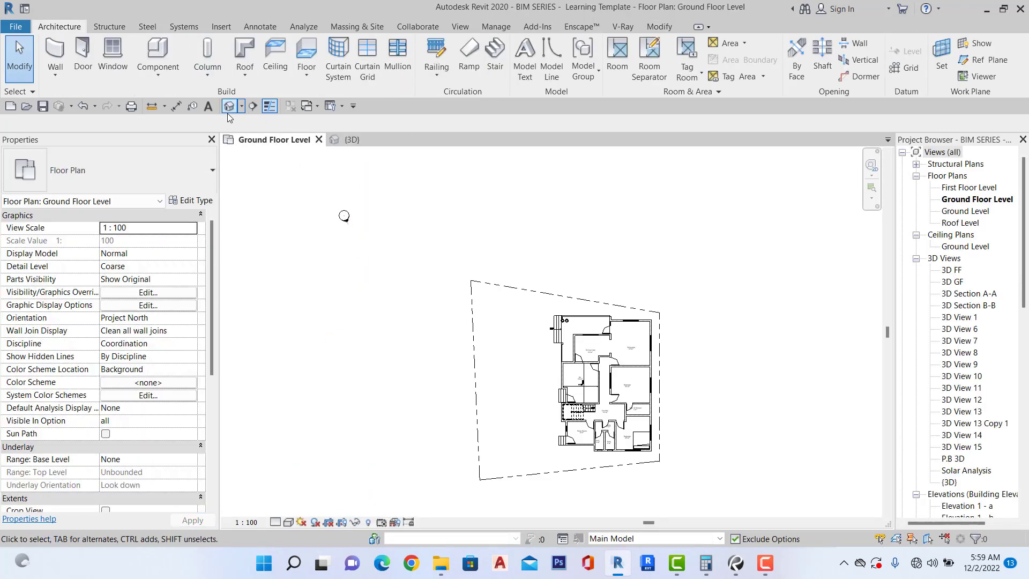
Inspect the learning project's porch in its {3D} view and First Floor Level plan, and return to the Ground Floor Level plan.
click(227, 110)
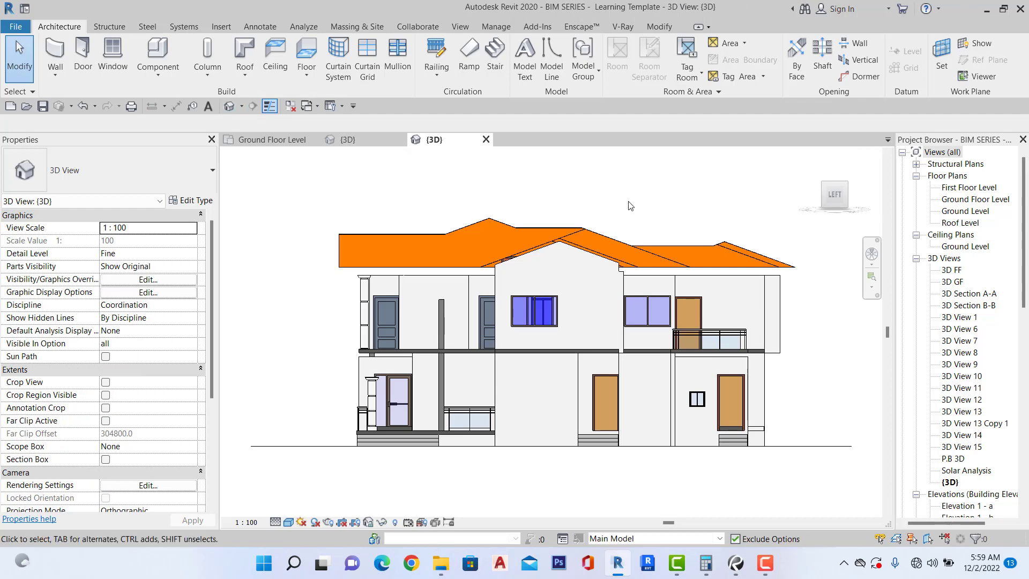
drag(836, 197, 839, 236)
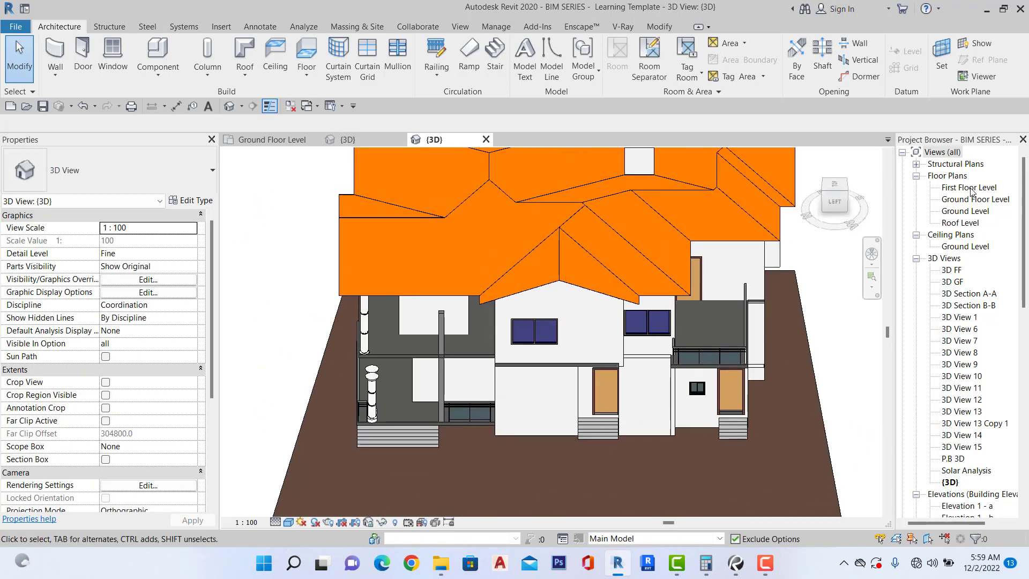
click(966, 212)
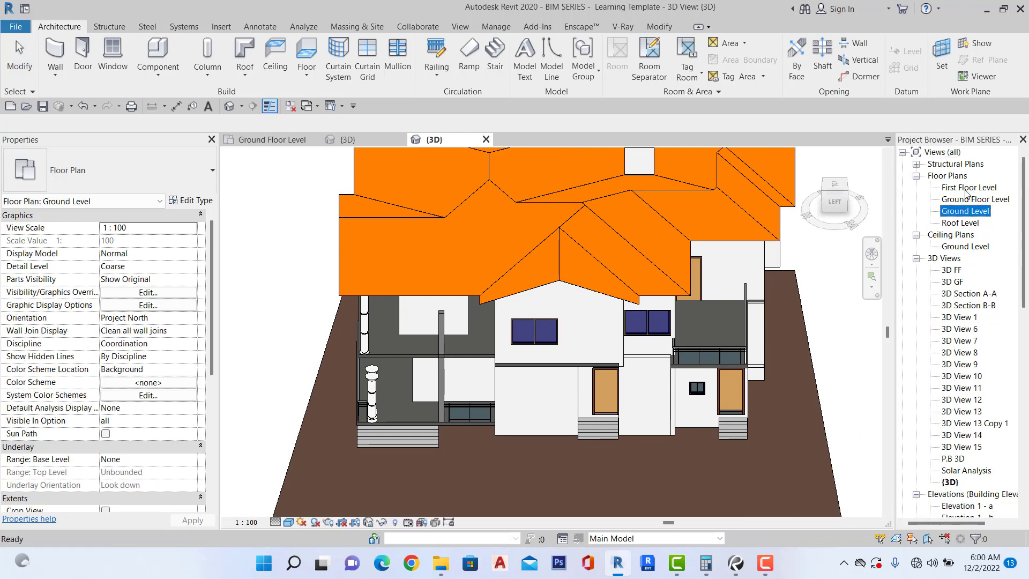
double_click(970, 187)
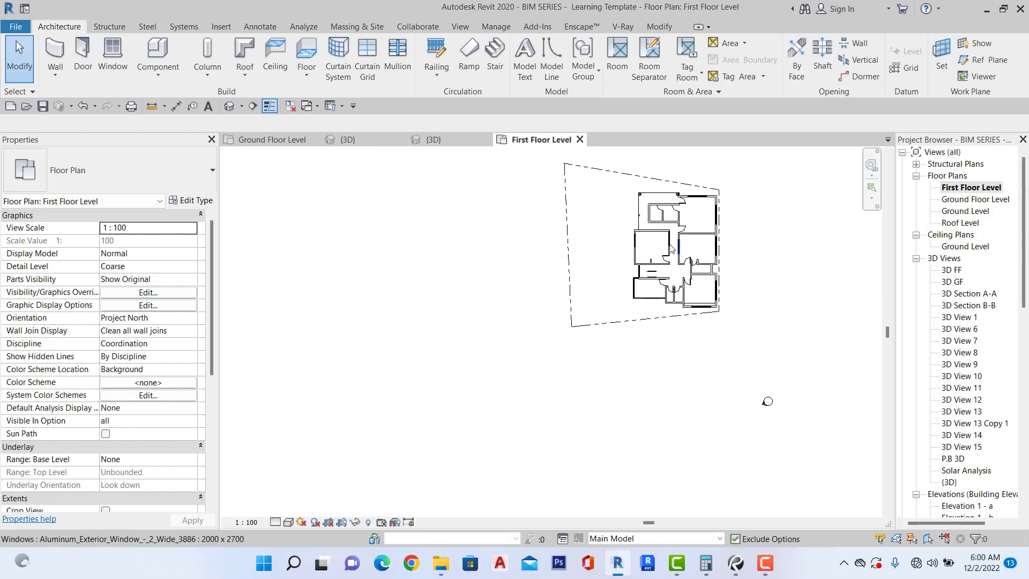
double_click(965, 199)
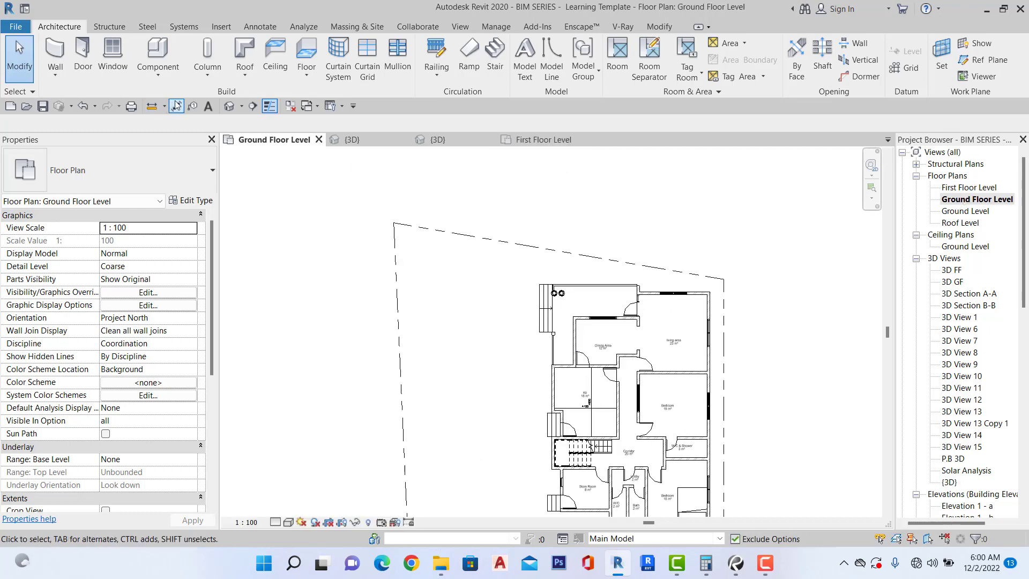
Draw a vertical building section outside the porch steps, facing the house, with a far clip offset of about 2141 mm.
click(253, 106)
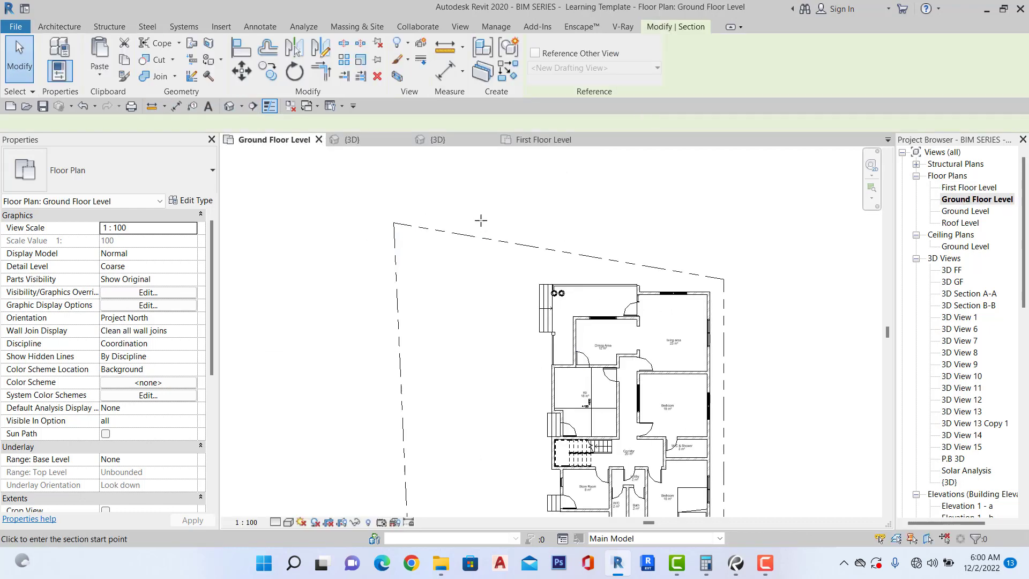
click(525, 205)
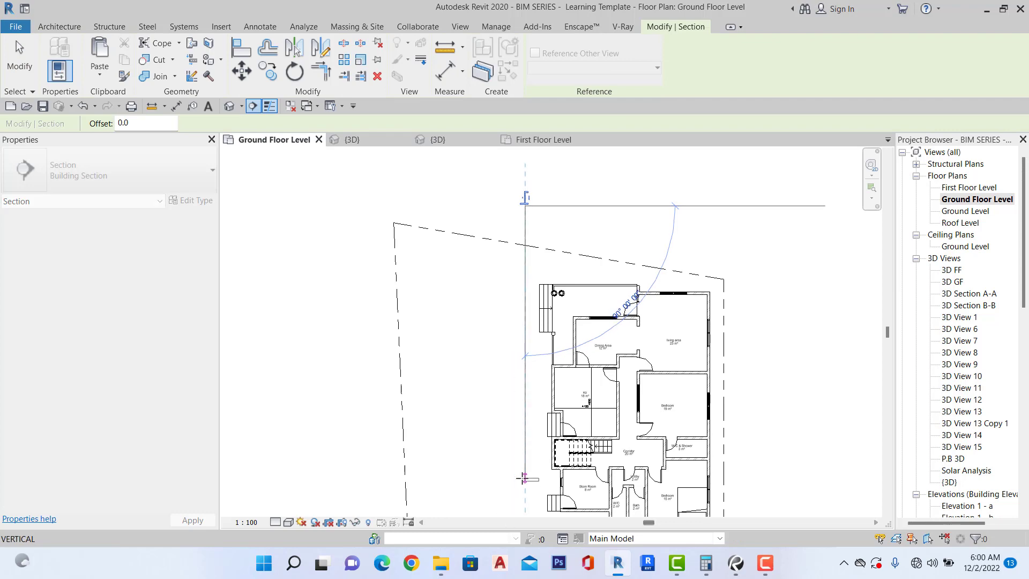
click(526, 478)
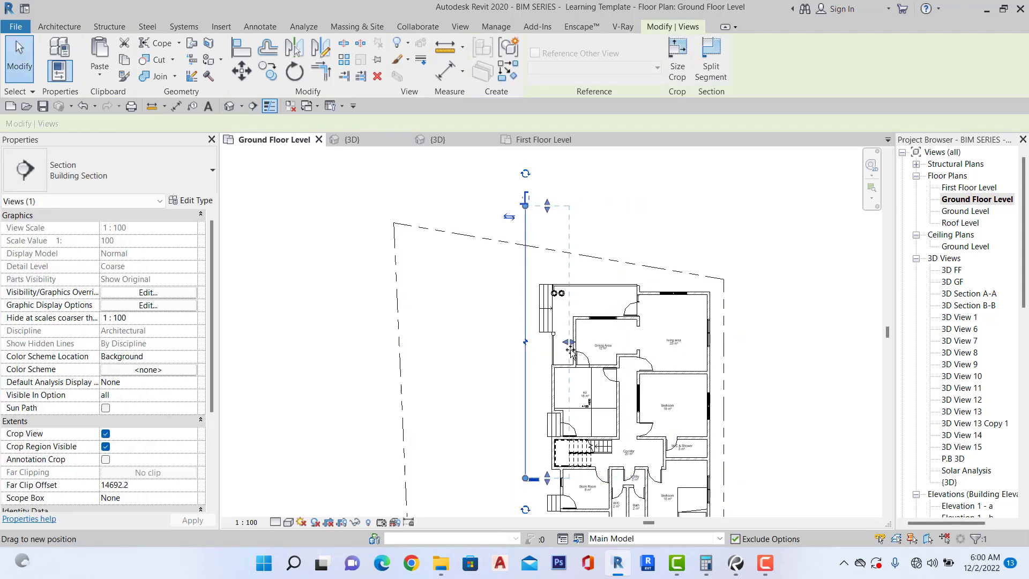
drag(570, 349, 555, 341)
key(Escape)
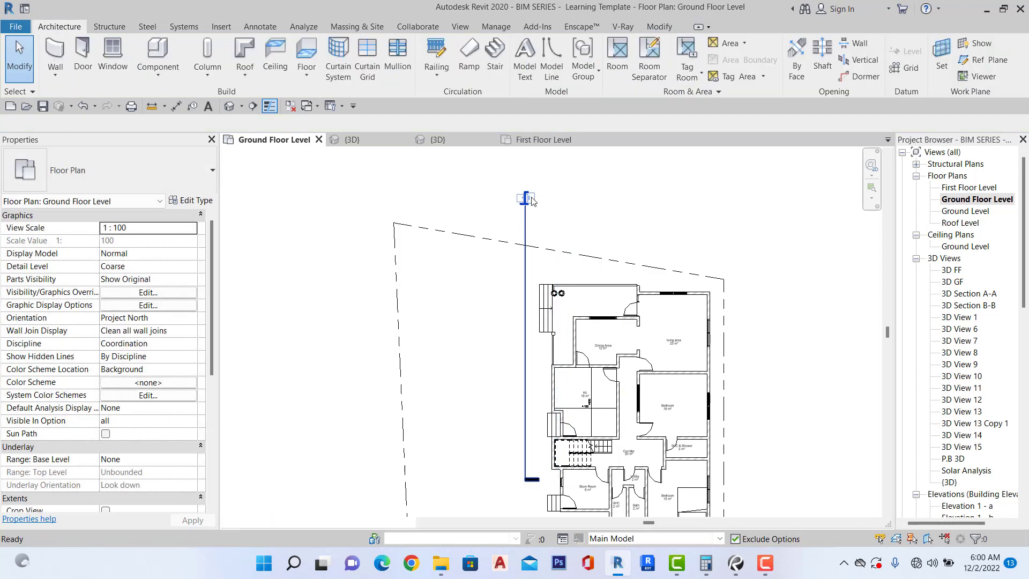
Open the new section view with the inactive views closed, and switch to the reference project's {3D} view.
double_click(526, 197)
scroll(507, 359, up, 4)
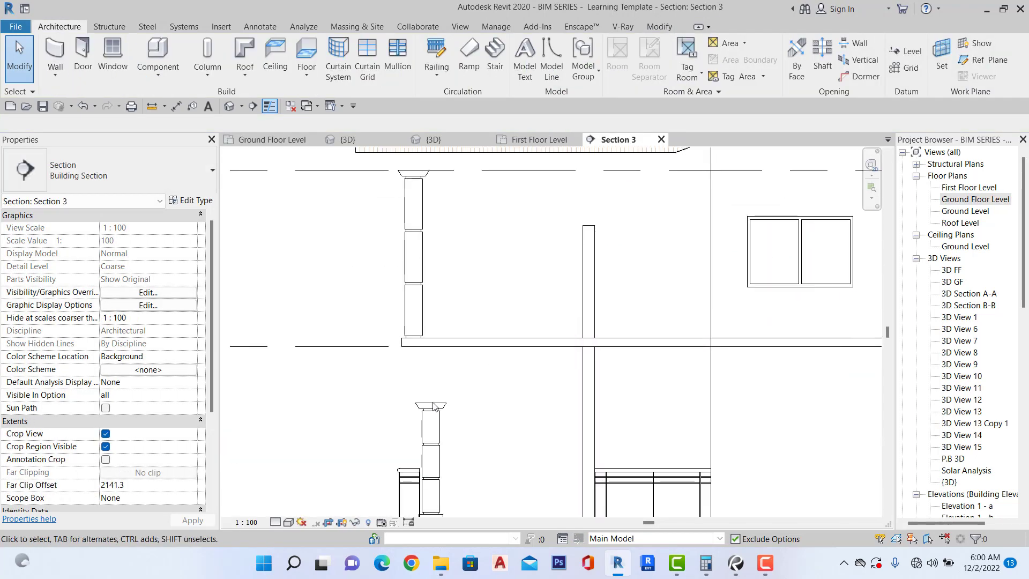
scroll(435, 408, down, 5)
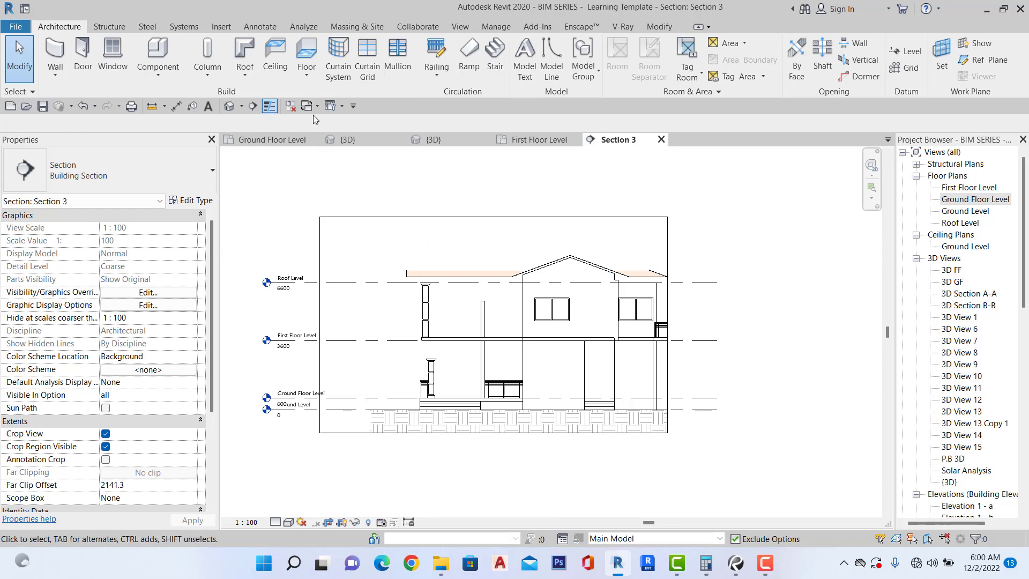
click(290, 107)
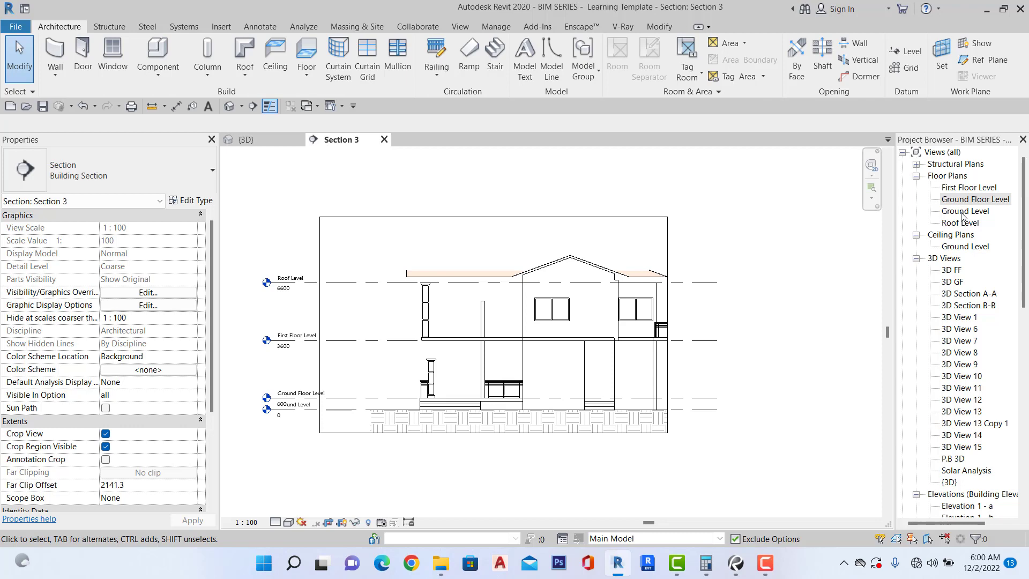
click(246, 139)
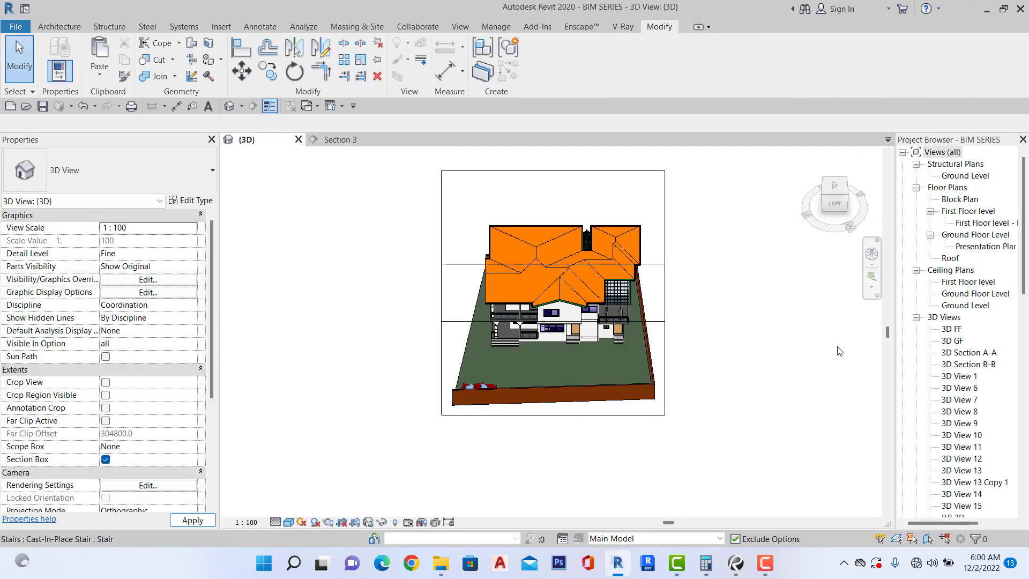
Draw a vertical building section outside the porch steps in the reference Ground Floor Level plan, facing the house, with a far clip offset of about 3092 mm.
double_click(977, 235)
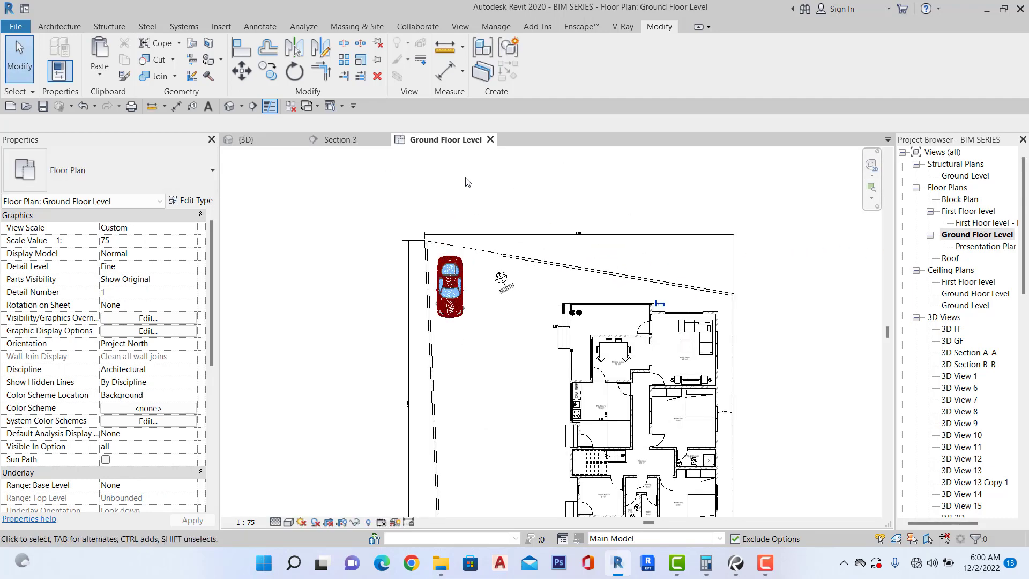
click(251, 105)
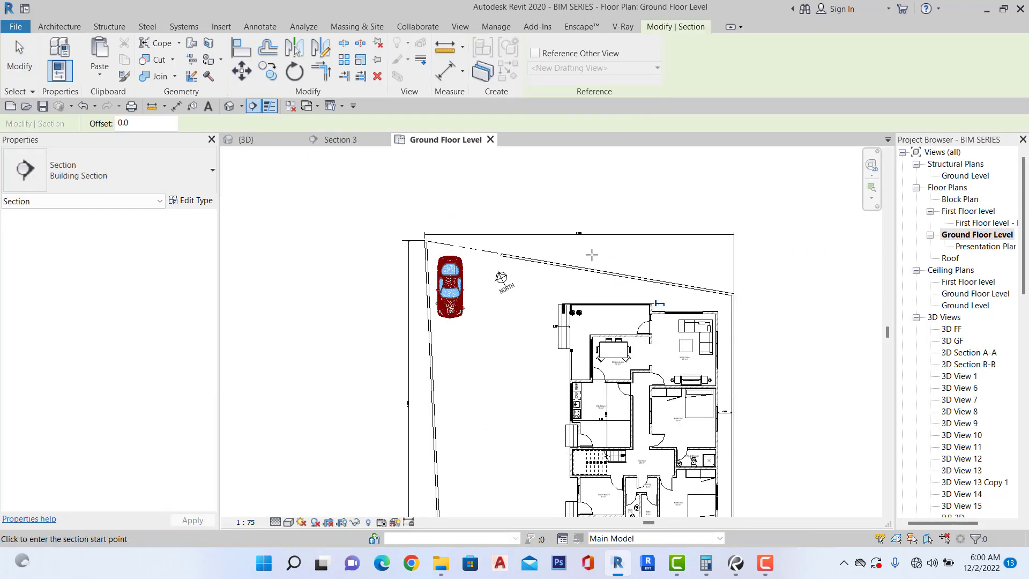
click(542, 213)
click(542, 496)
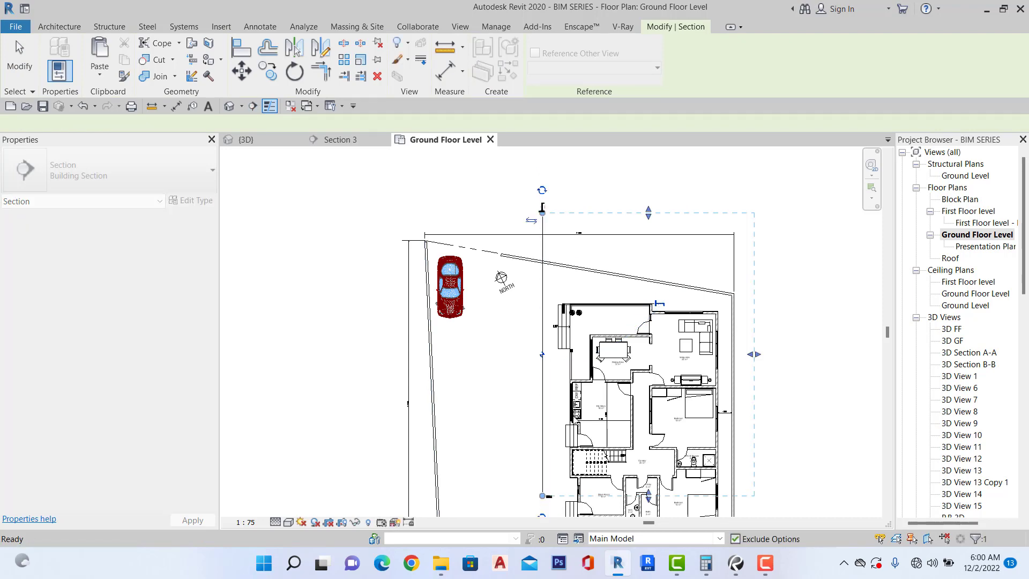
drag(754, 354, 586, 354)
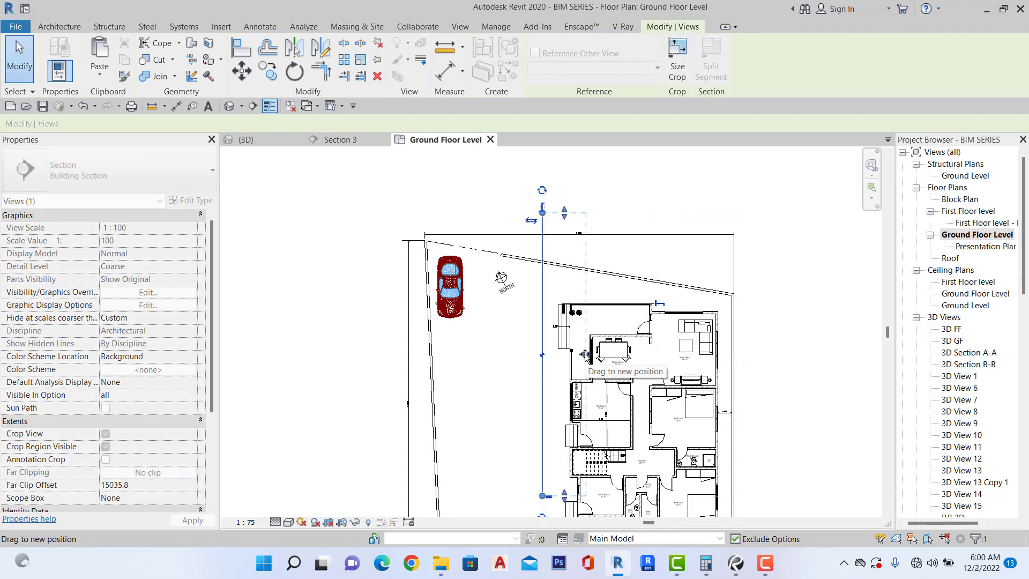
scroll(583, 305, down, 2)
click(574, 211)
Open the reference project's new section view and examine the arched beam under the porch slab.
double_click(558, 254)
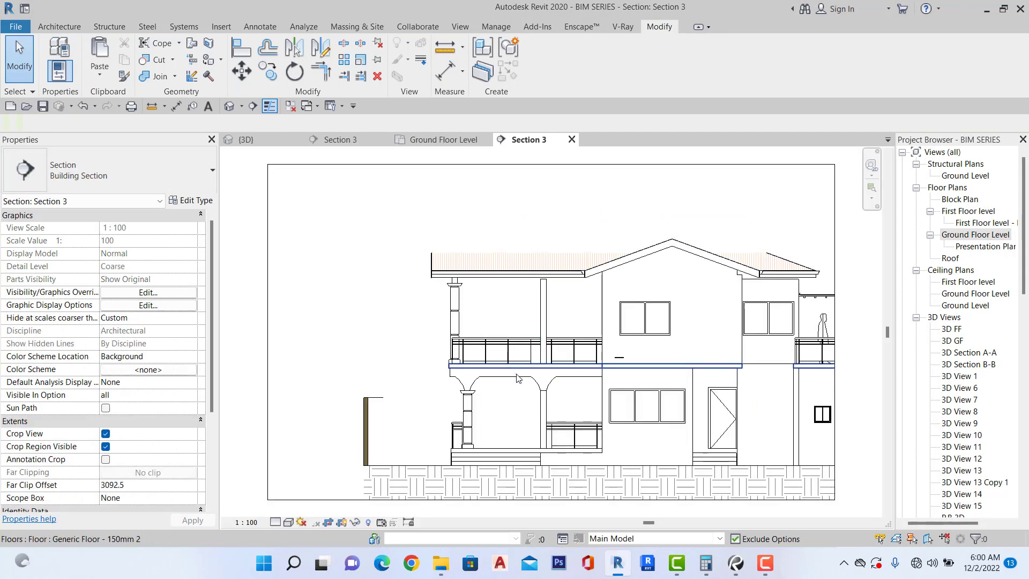
click(517, 383)
scroll(451, 366, up, 2)
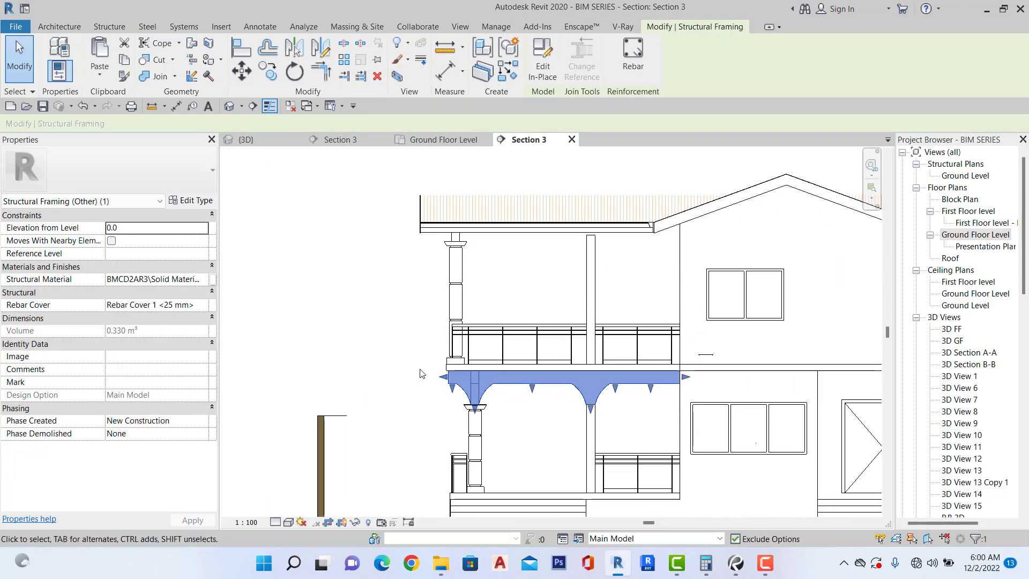
scroll(433, 358, down, 1)
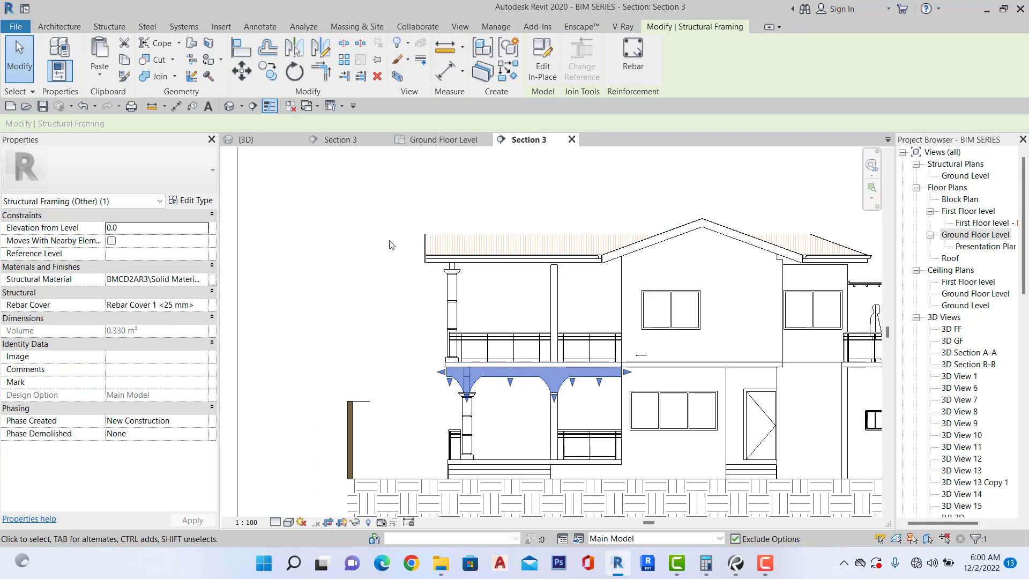
click(382, 203)
Compare the arched porch beam and columns in the reference section with the porch in the learning project's section.
click(356, 141)
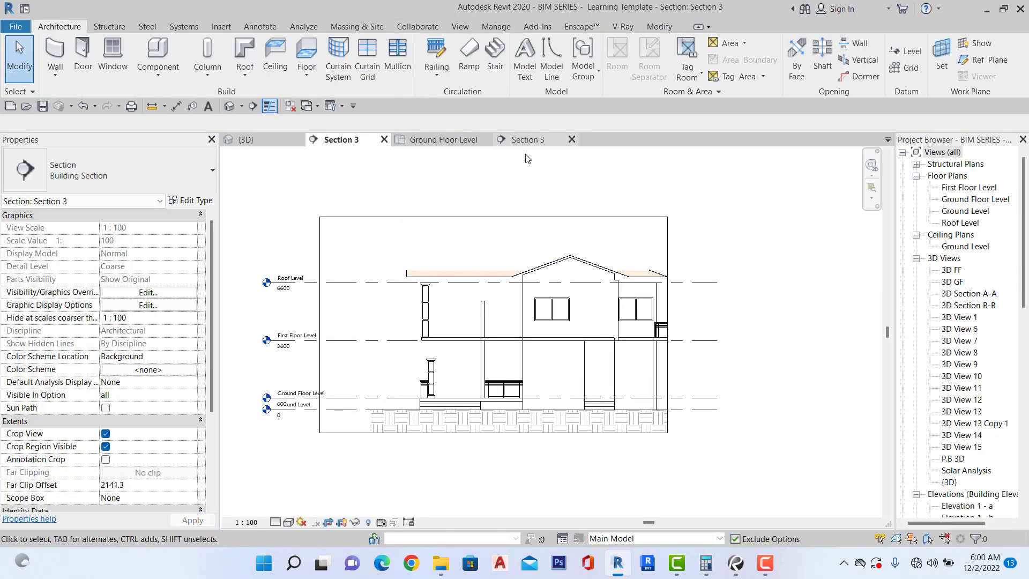
click(527, 140)
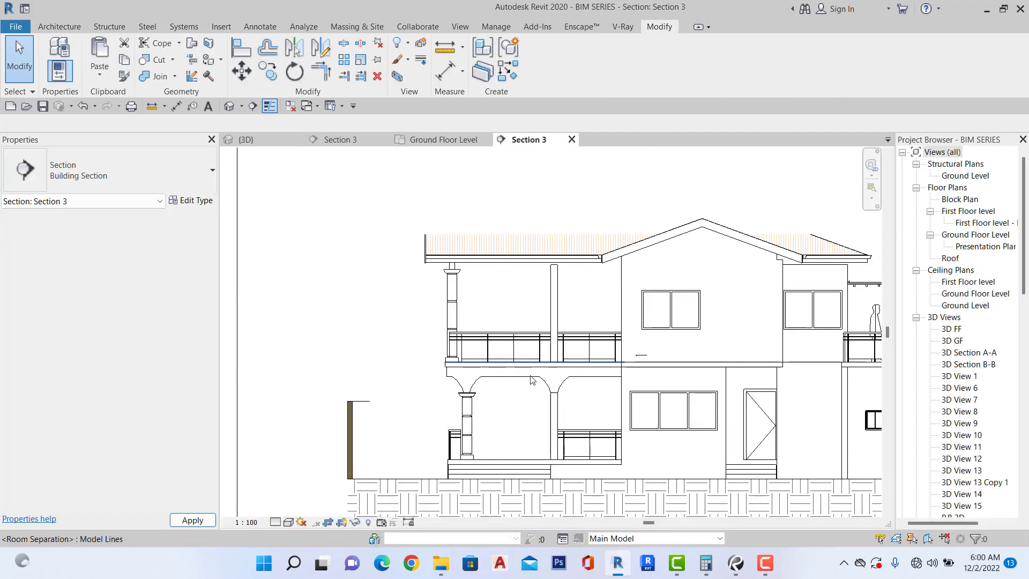
click(533, 381)
scroll(531, 379, down, 2)
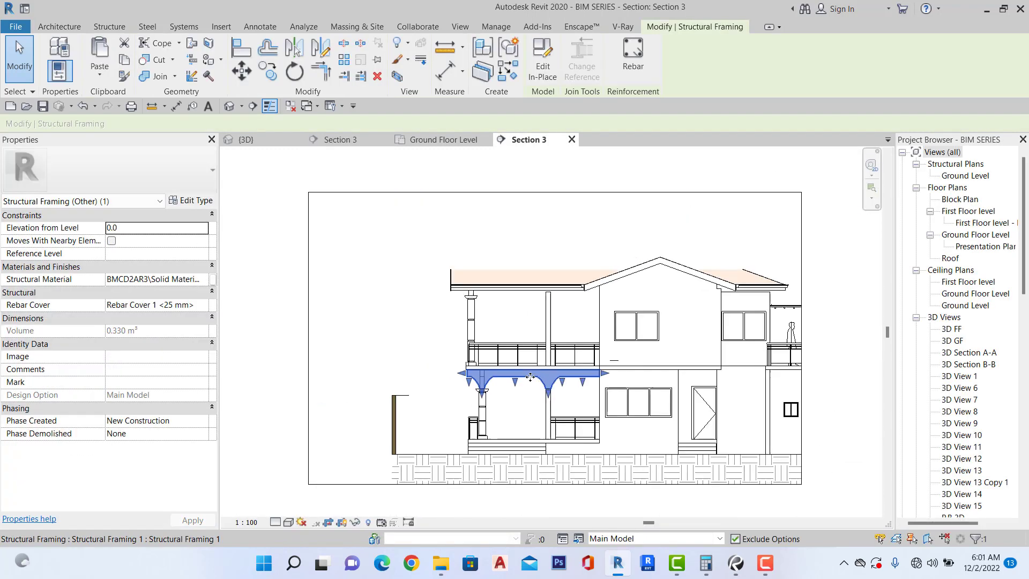
scroll(521, 326, up, 2)
scroll(482, 311, down, 2)
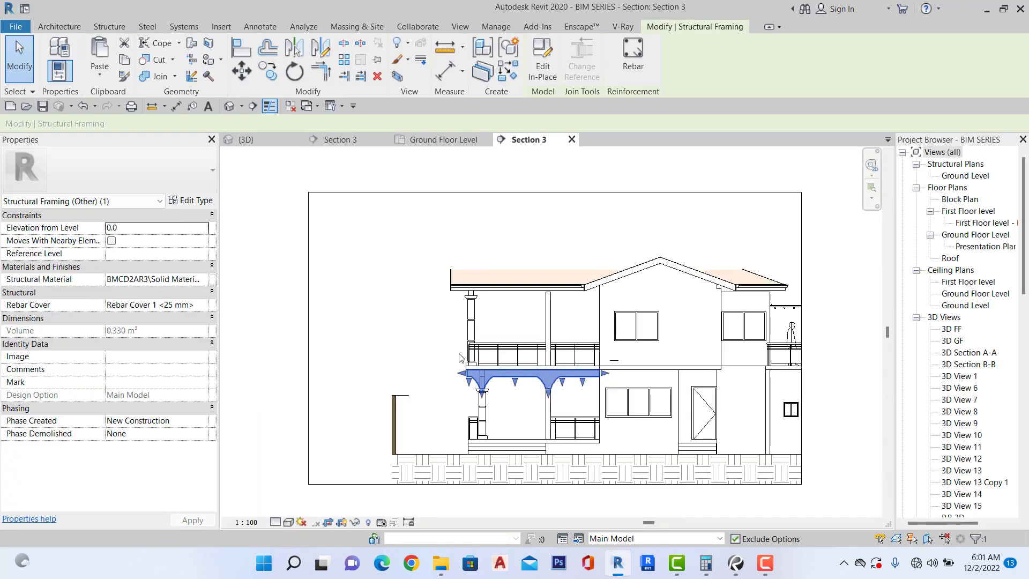
click(358, 284)
click(343, 139)
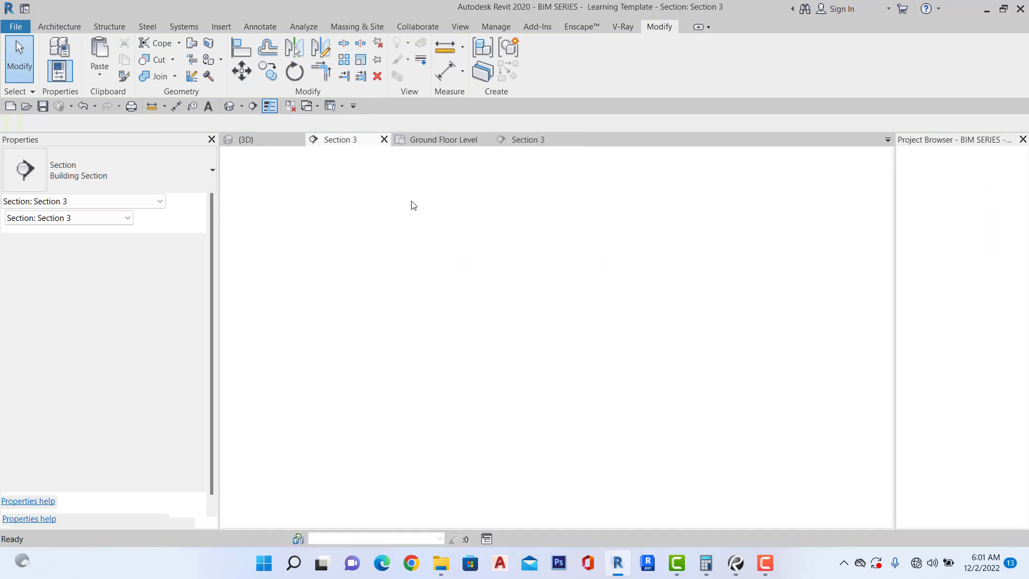
scroll(429, 359, up, 4)
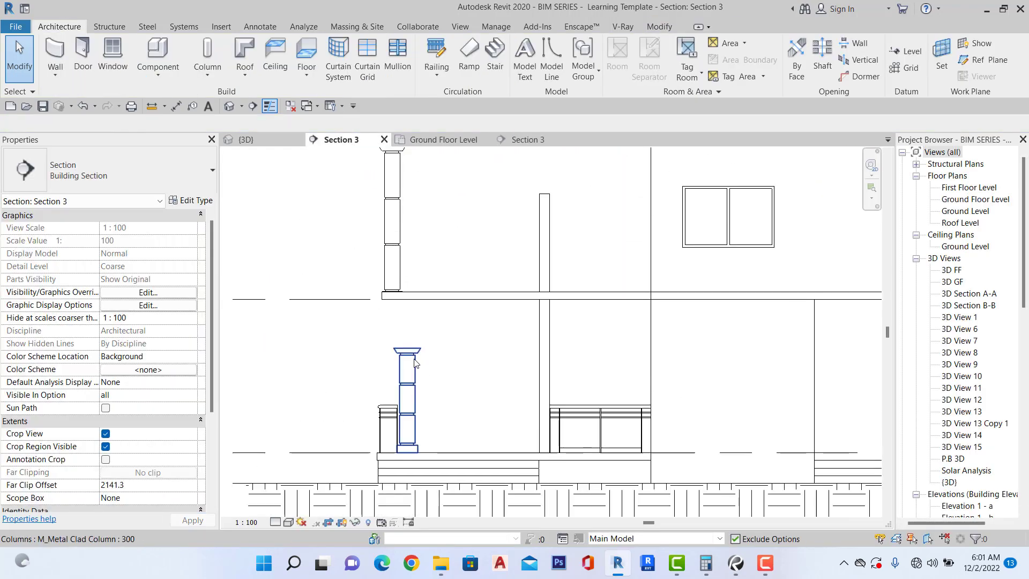
click(465, 135)
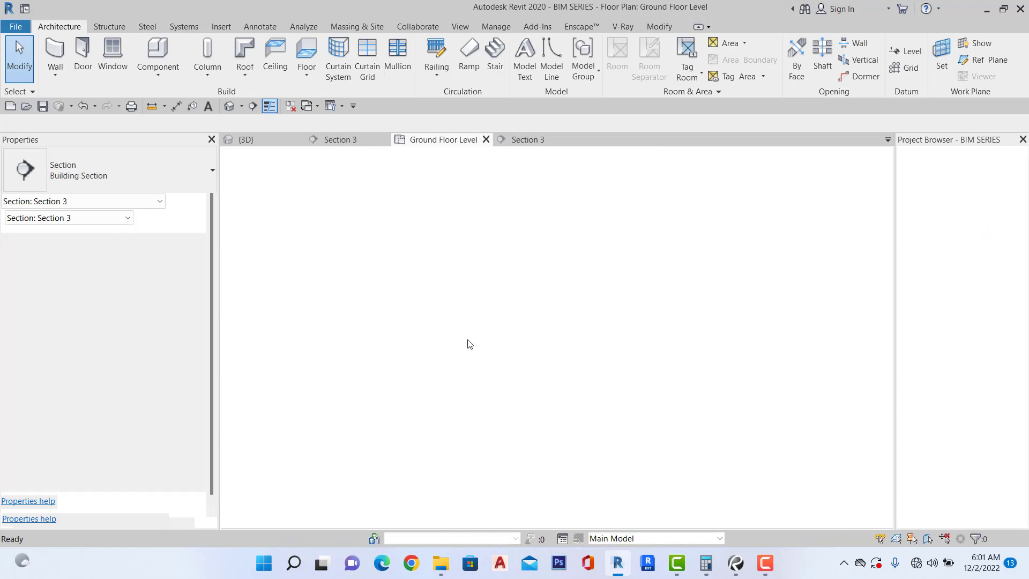
click(514, 139)
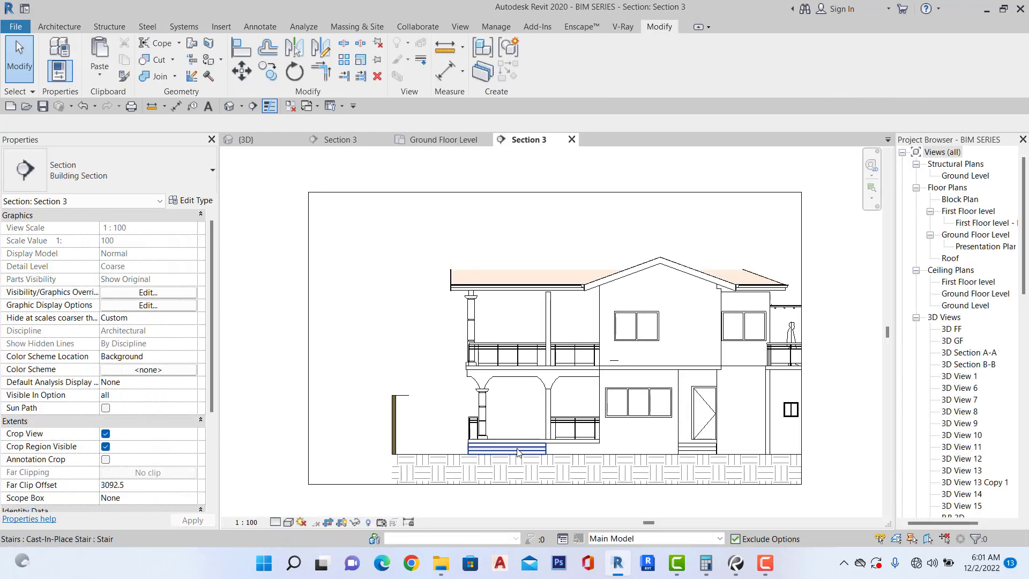
Place an aligned dimension in the reference section from the porch floor to the top of the ground-floor column capital.
scroll(332, 413, up, 3)
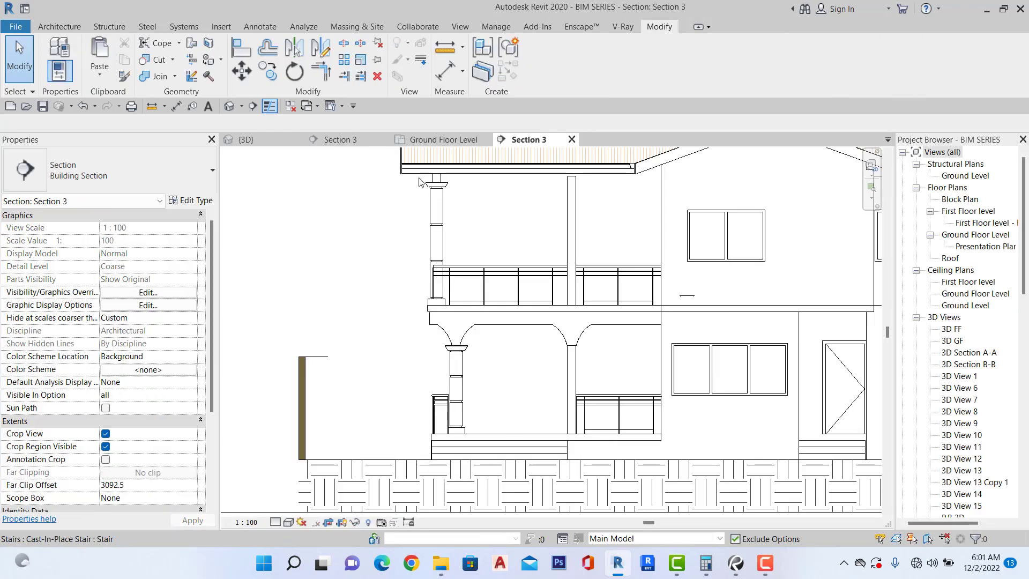
click(449, 70)
scroll(488, 380, up, 2)
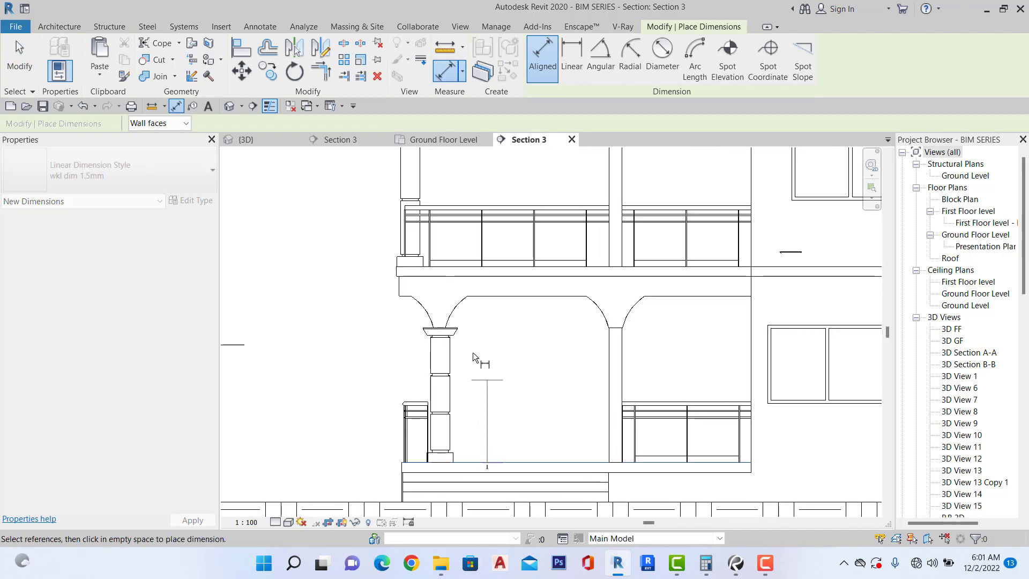
scroll(461, 338, up, 3)
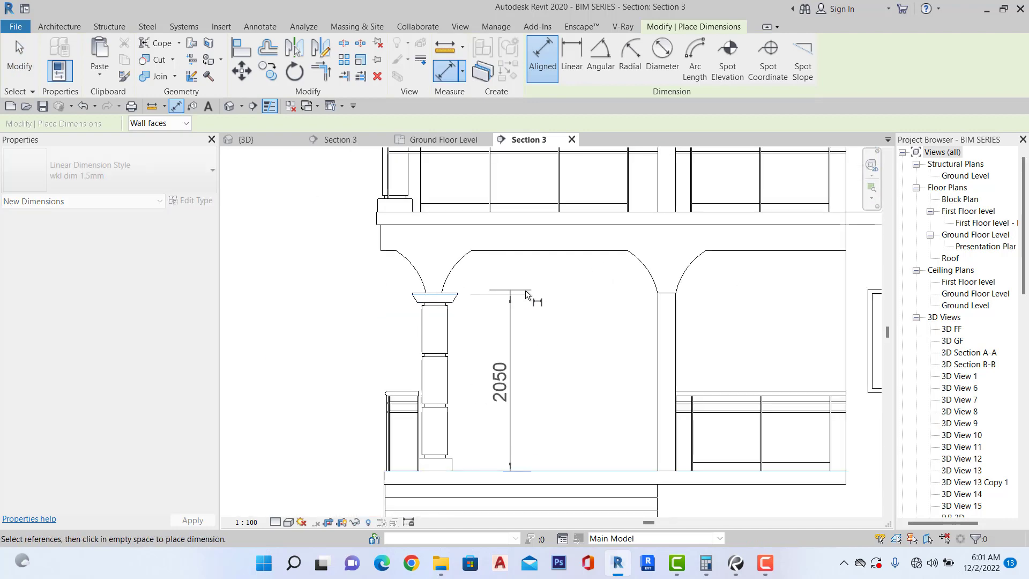
click(526, 291)
scroll(526, 291, down, 2)
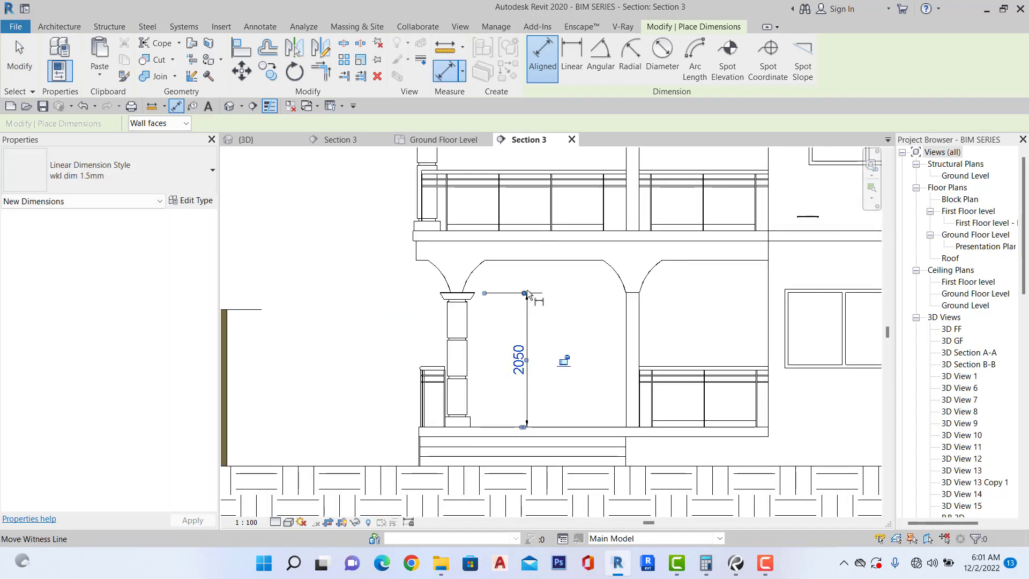
Place a second aligned dimension beside it from the porch floor to the straight underside of the arched beam.
click(561, 426)
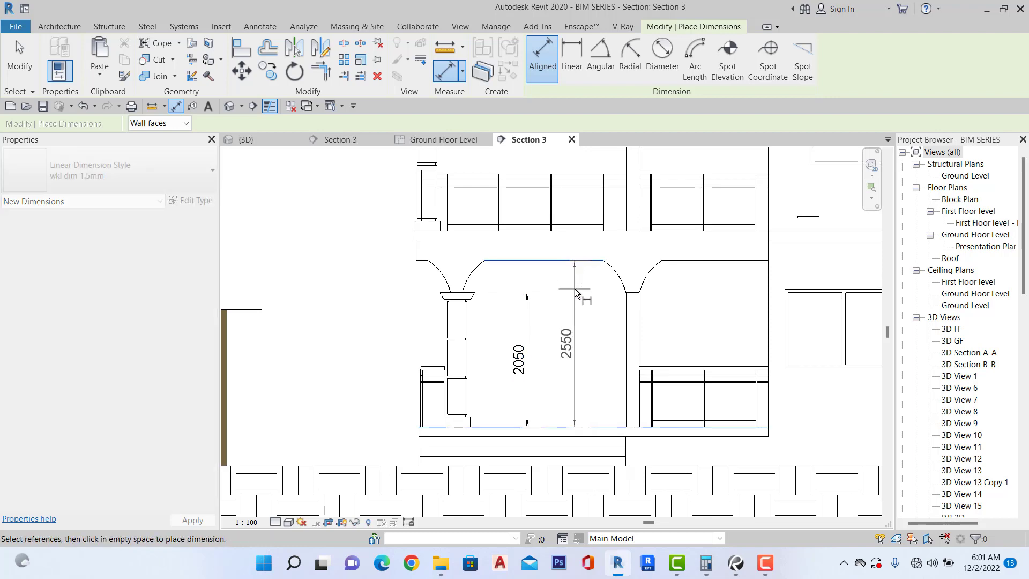
click(575, 288)
scroll(576, 283, down, 2)
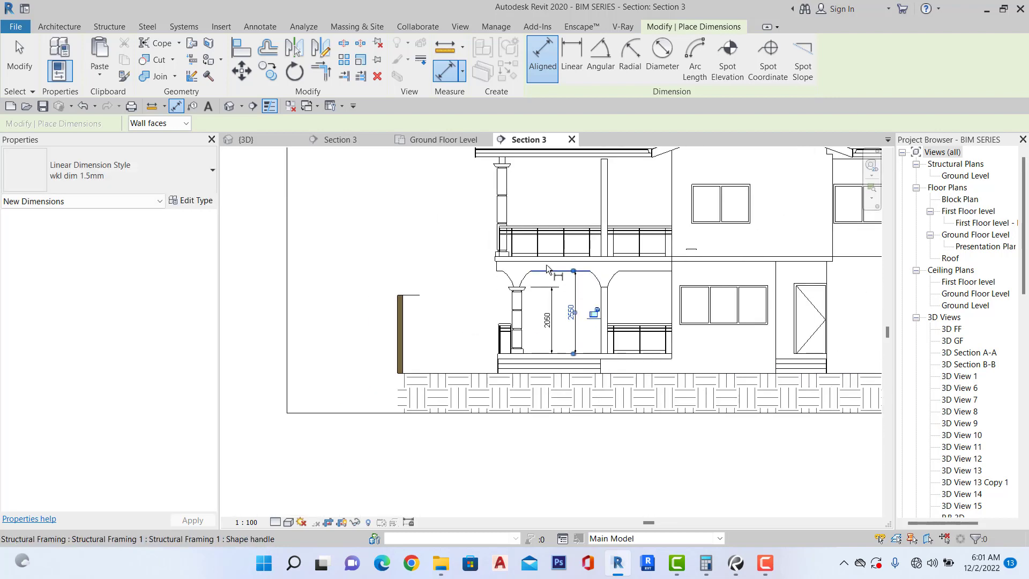
scroll(511, 244, up, 2)
scroll(468, 267, down, 2)
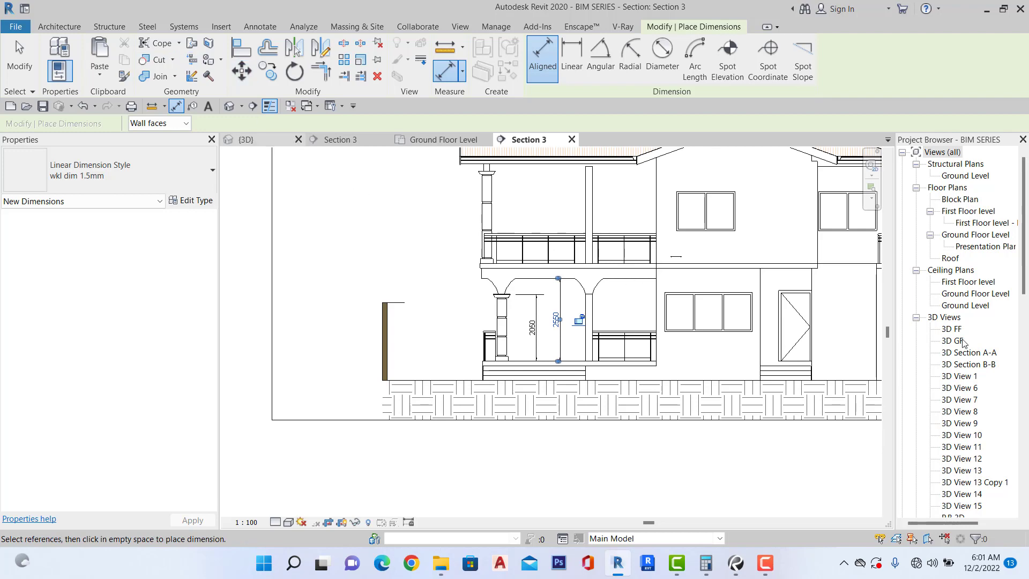
Check the learning project's section, and close the reference Ground Floor Level and {3D} views so only both sections stay open.
click(332, 143)
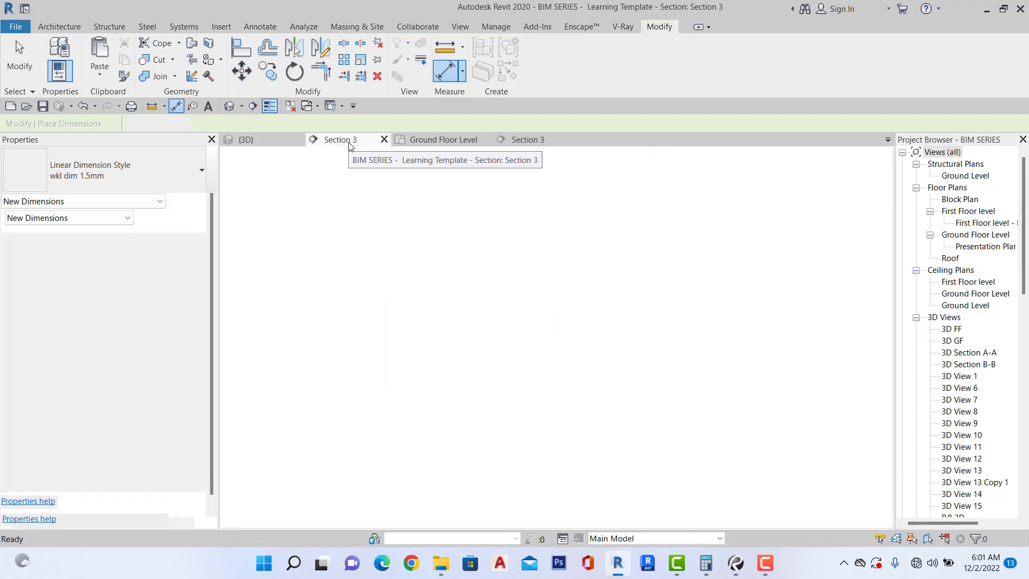
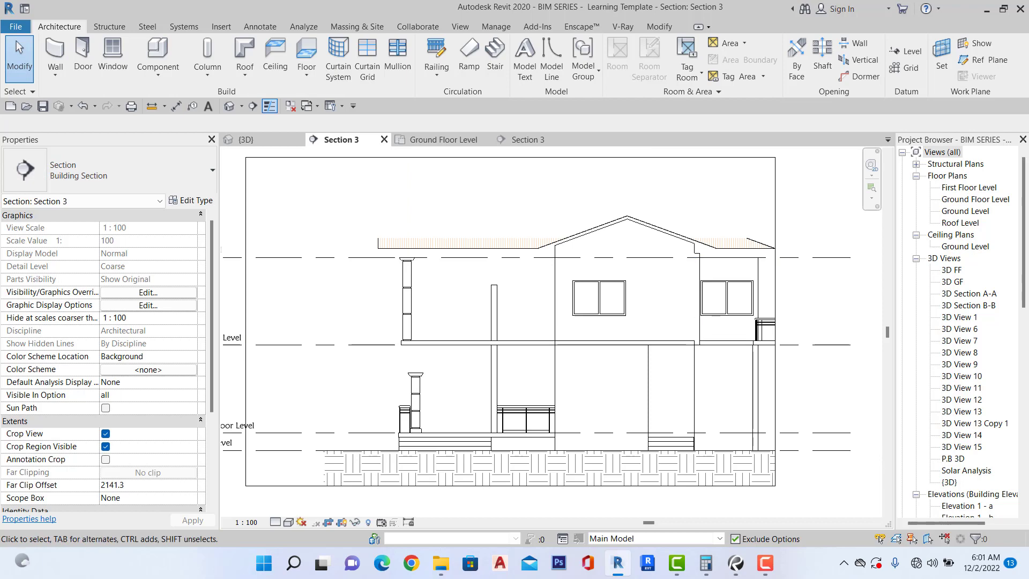
scroll(616, 337, down, 3)
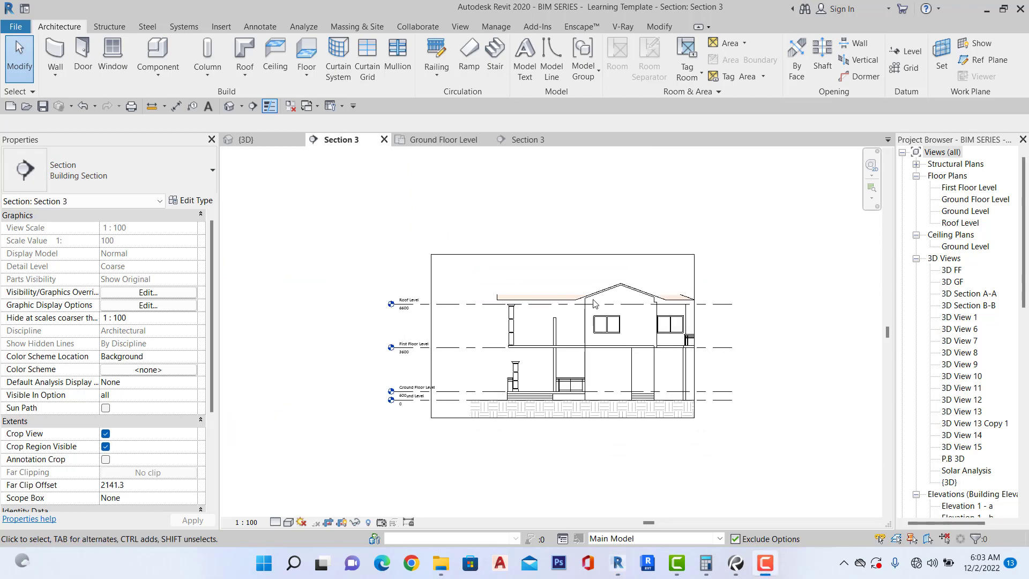
click(527, 140)
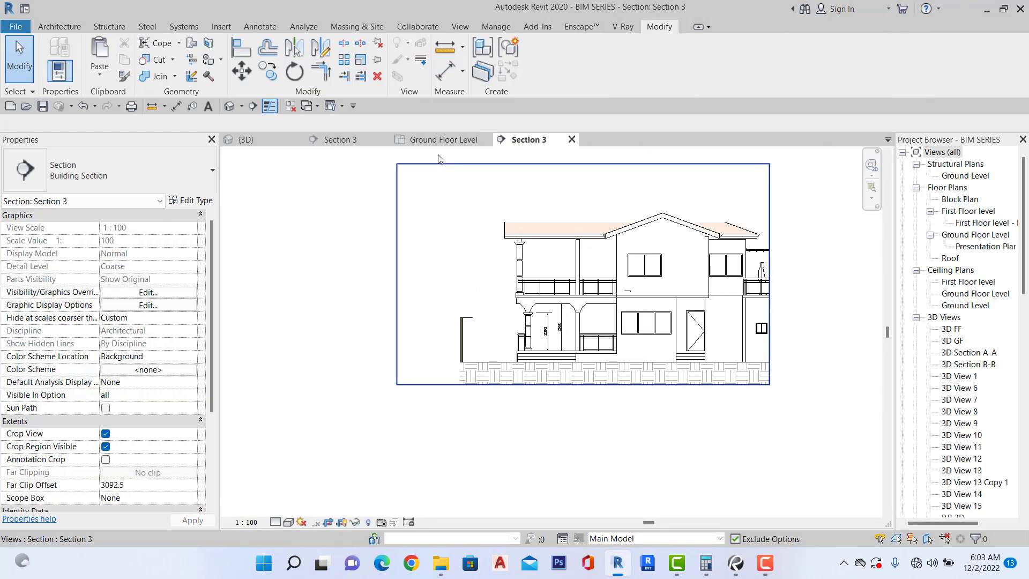
click(486, 140)
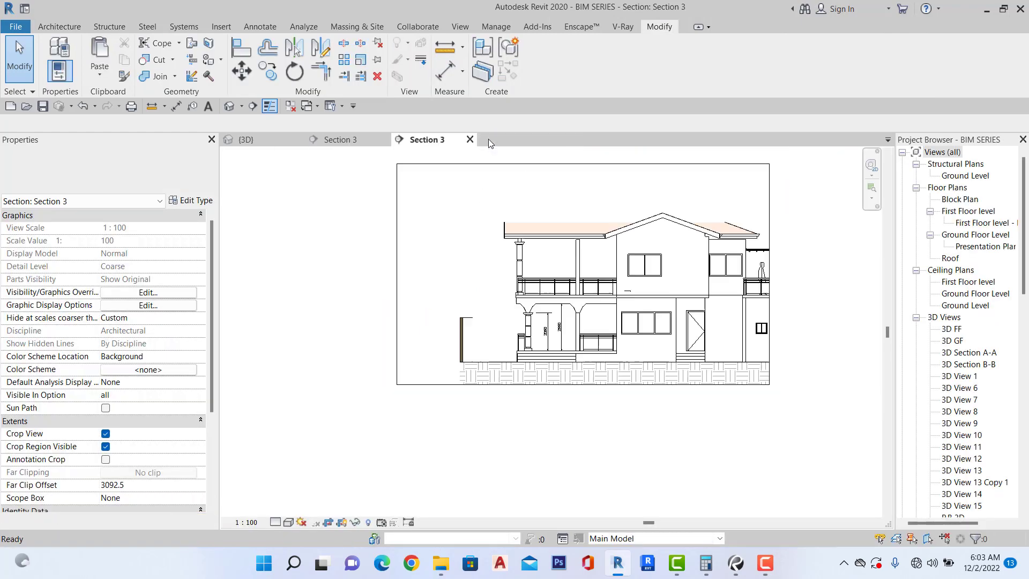
click(298, 139)
Tile the reference and learning project section views side by side.
scroll(471, 300, up, 2)
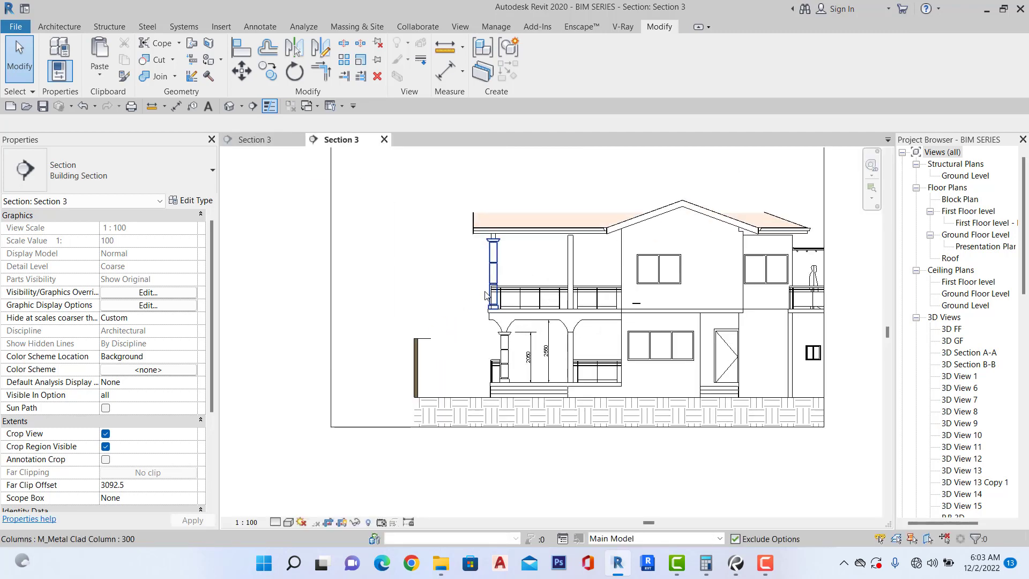
scroll(447, 278, down, 2)
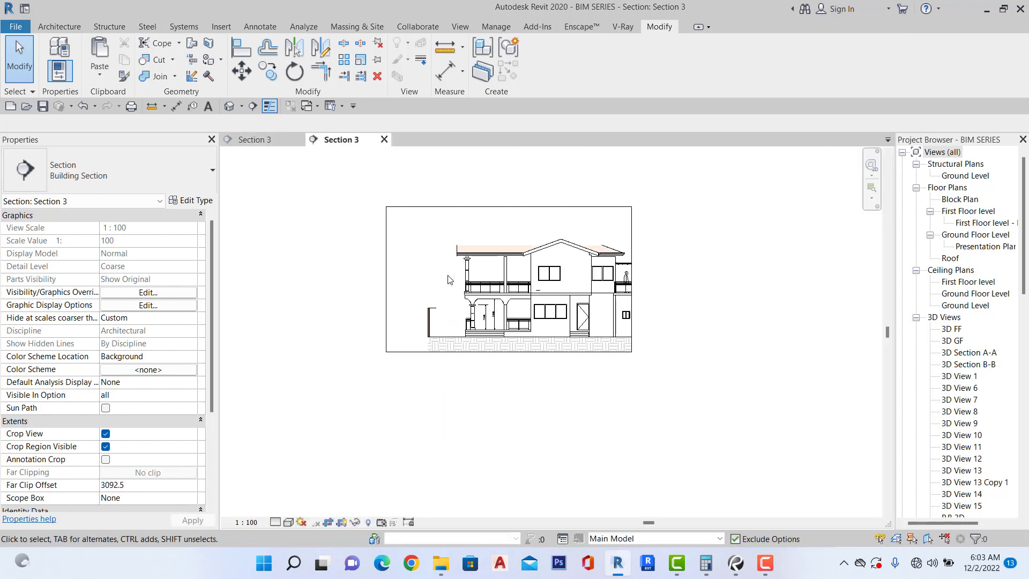
scroll(450, 283, up, 2)
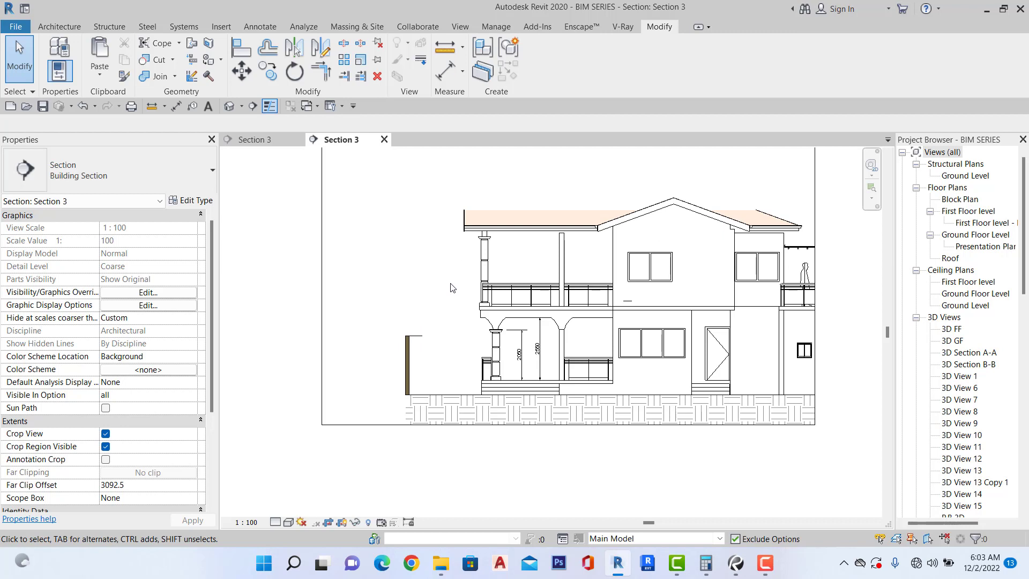
key(t)
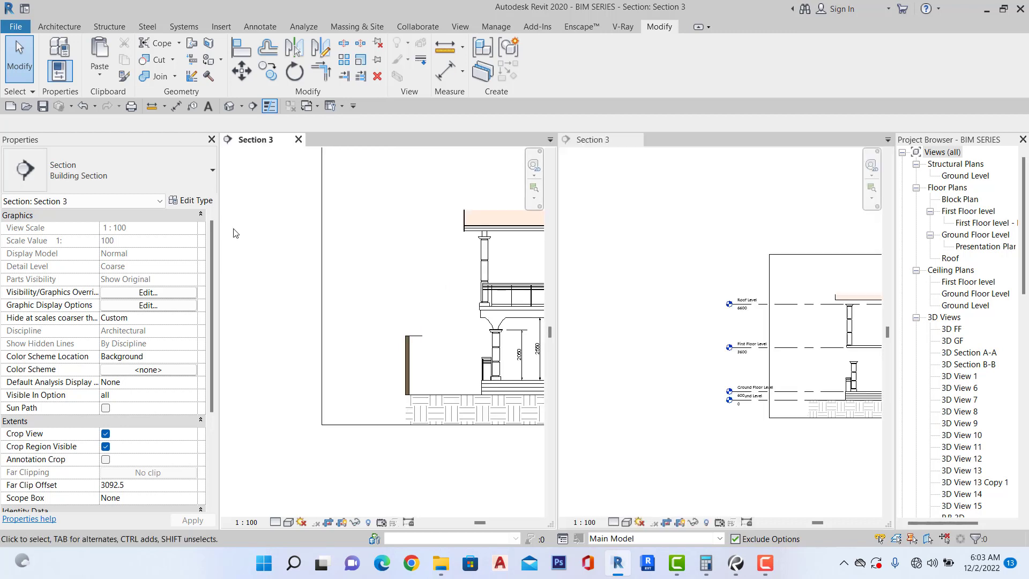
Compare the porch columns and beam in the two tiled sections, and activate the learning project's section view.
scroll(740, 397, up, 3)
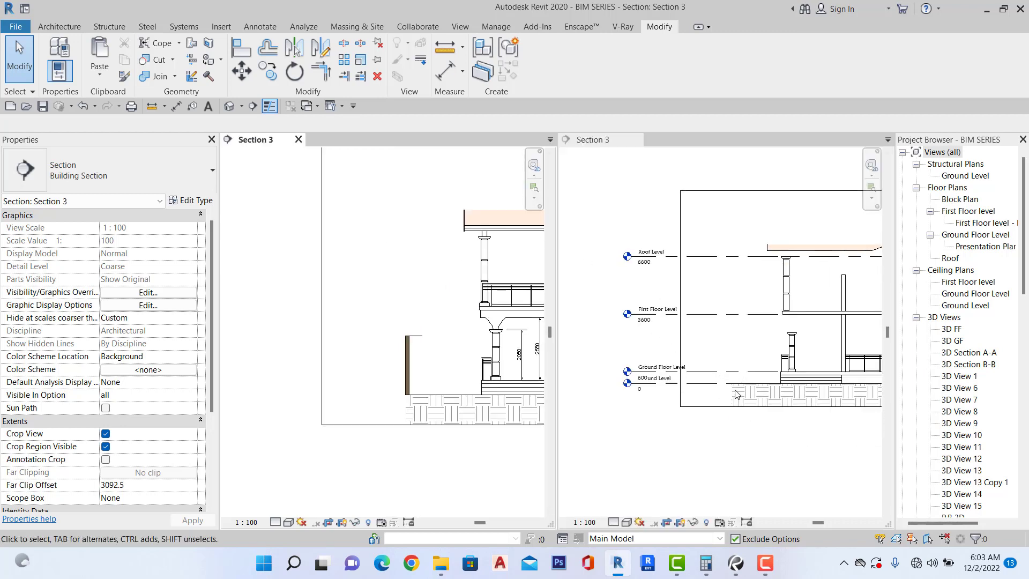
scroll(734, 390, down, 3)
scroll(814, 338, up, 4)
scroll(424, 360, down, 4)
scroll(533, 292, up, 4)
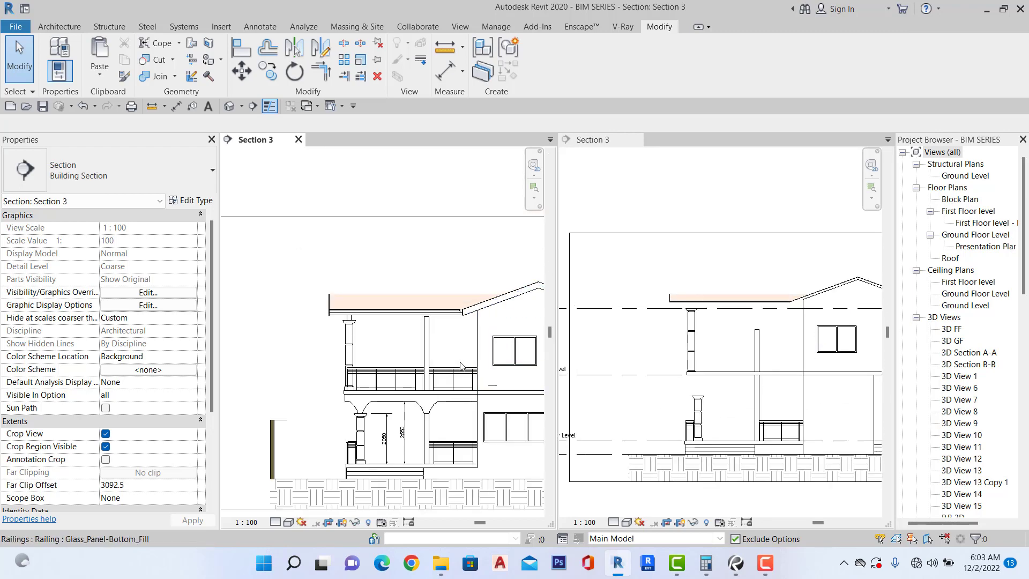
scroll(460, 366, up, 2)
scroll(721, 399, up, 2)
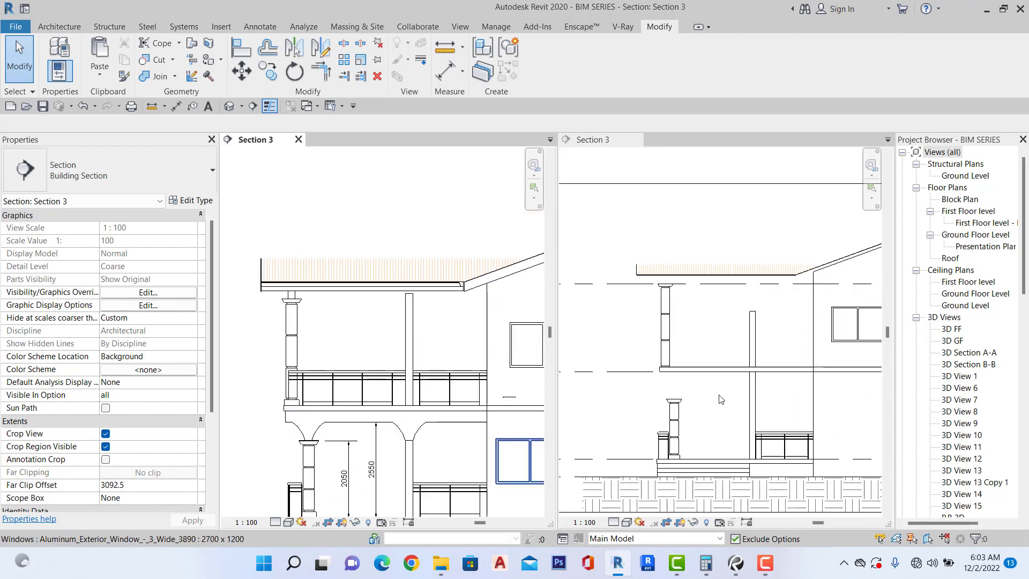
scroll(720, 399, down, 3)
click(707, 305)
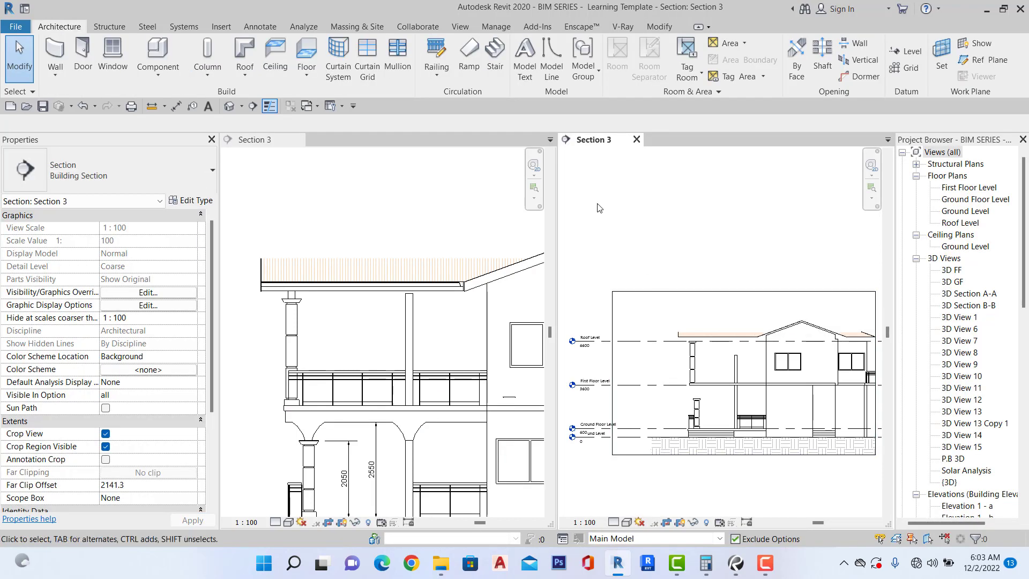
Create an in-place model in the Generic Models category, accepting the name Generic Models 1.
click(158, 70)
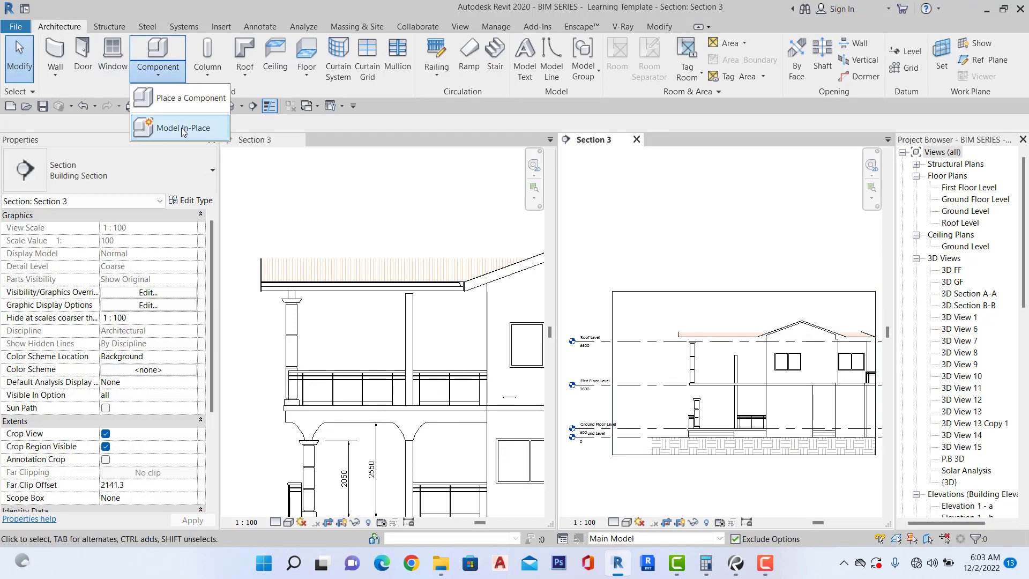
click(176, 128)
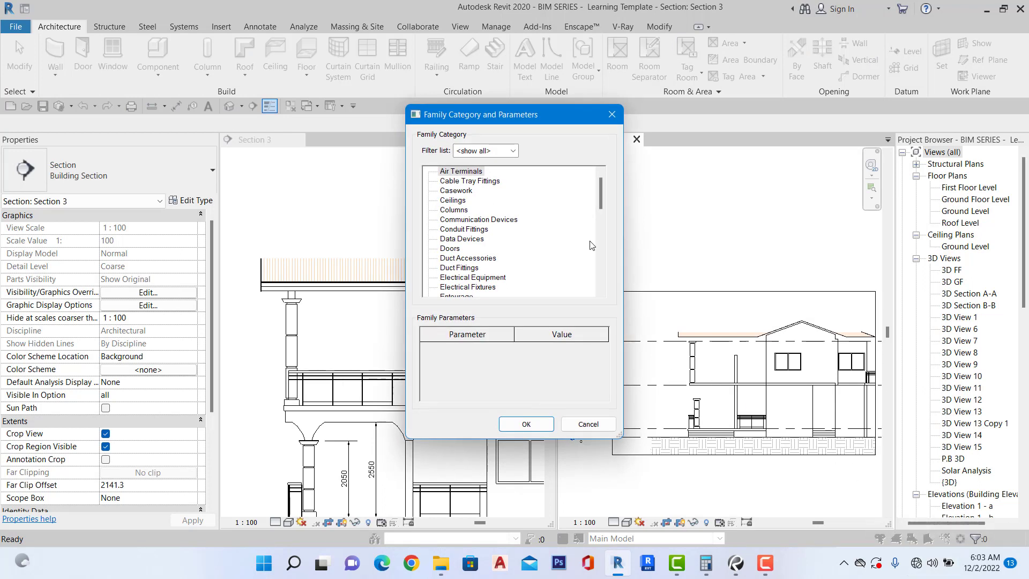
scroll(464, 246, down, 2)
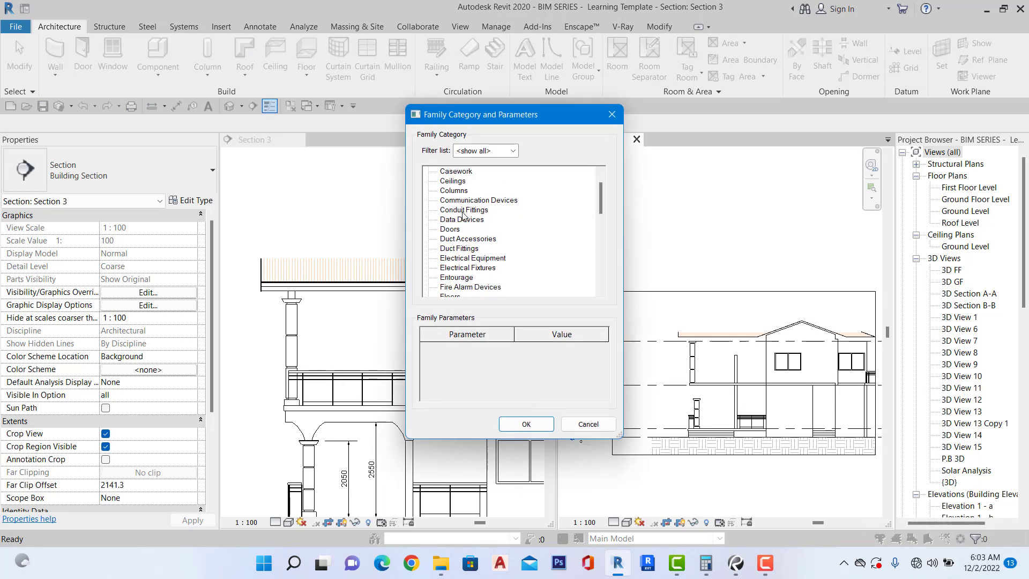
scroll(463, 226, down, 4)
click(465, 288)
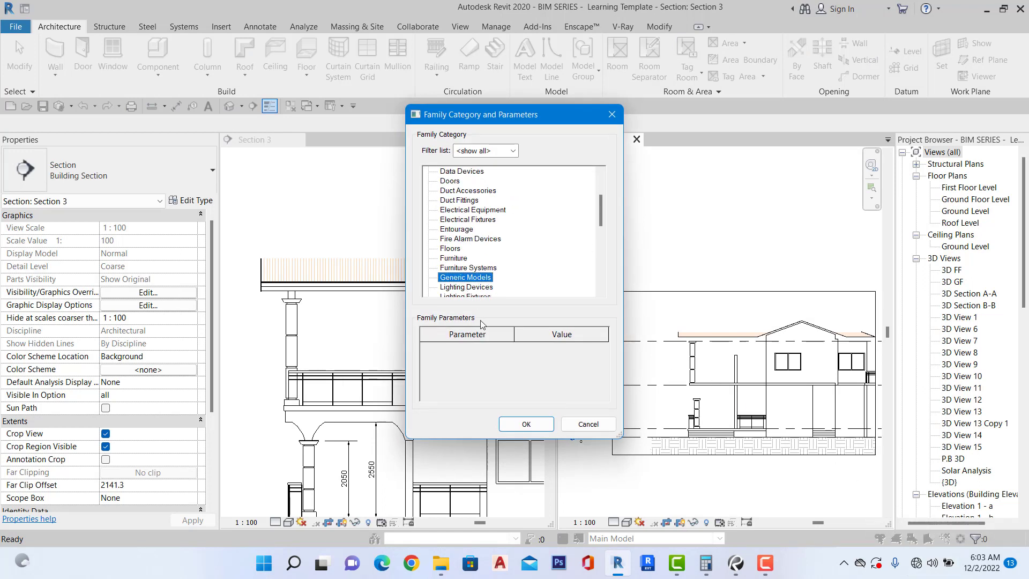
click(524, 425)
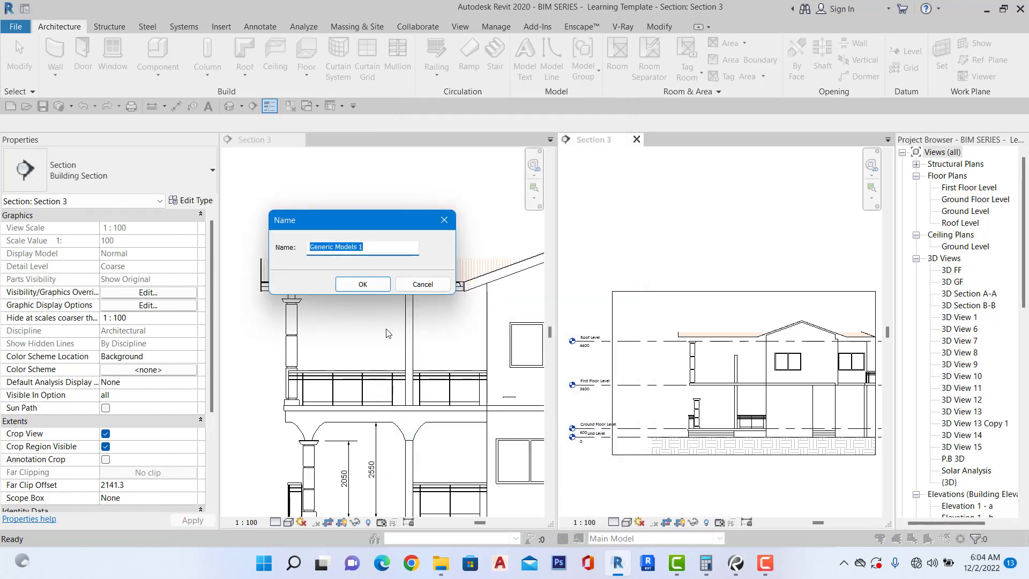
click(362, 285)
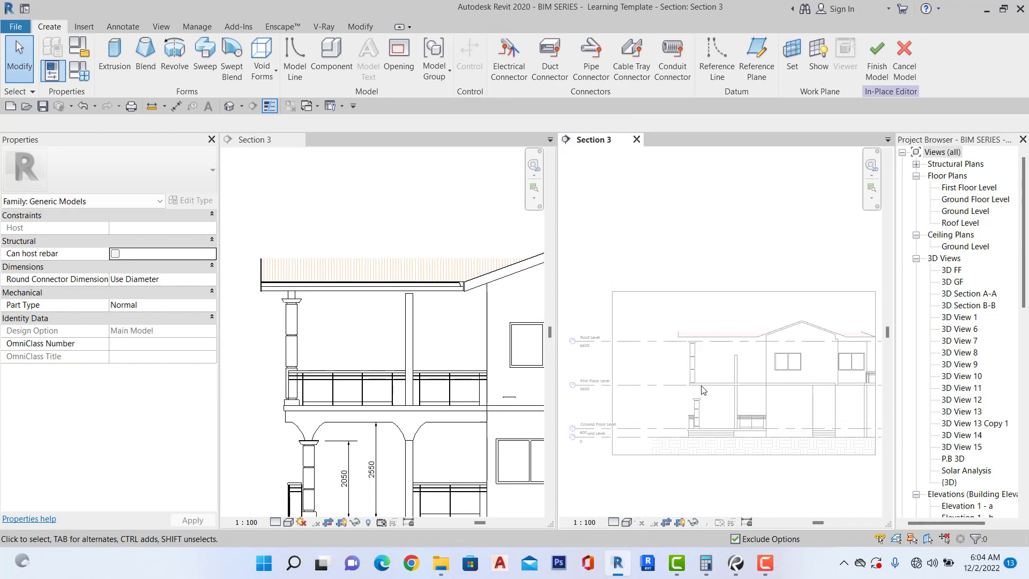
Start an extrusion and pick the face of the 150 x 150 rectangular porch column as its work plane.
click(119, 60)
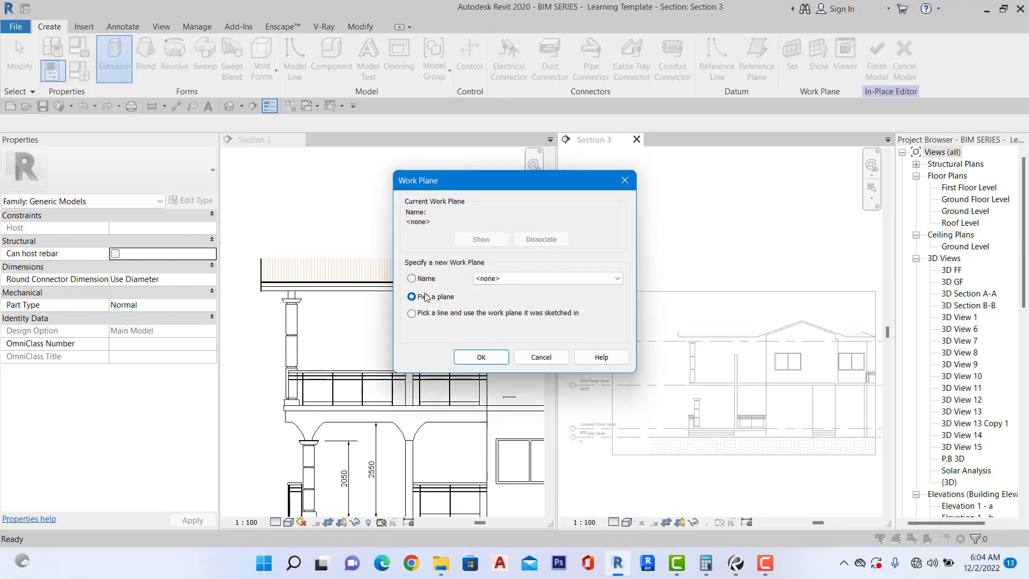
click(479, 357)
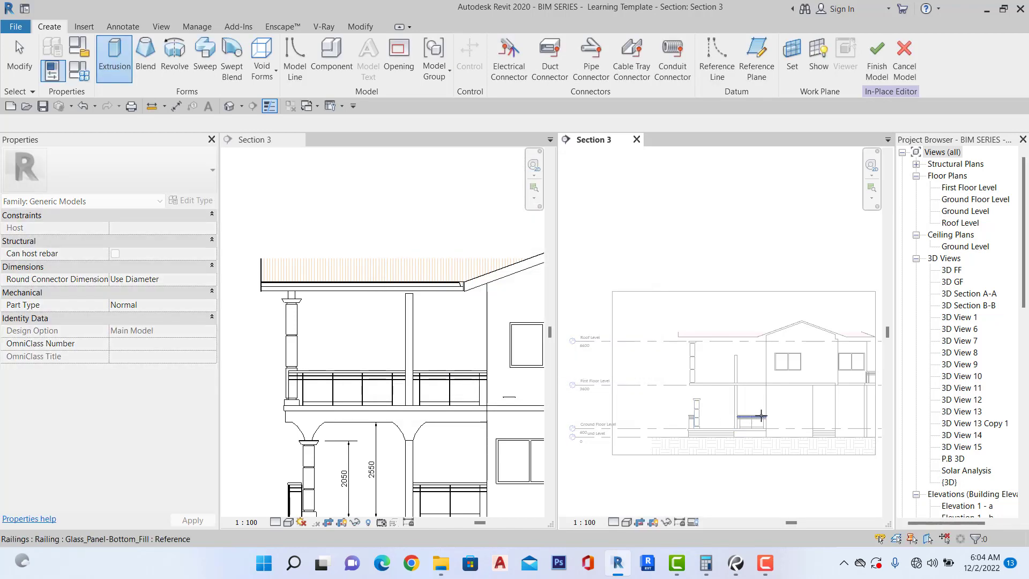
scroll(750, 409, up, 2)
scroll(663, 402, up, 3)
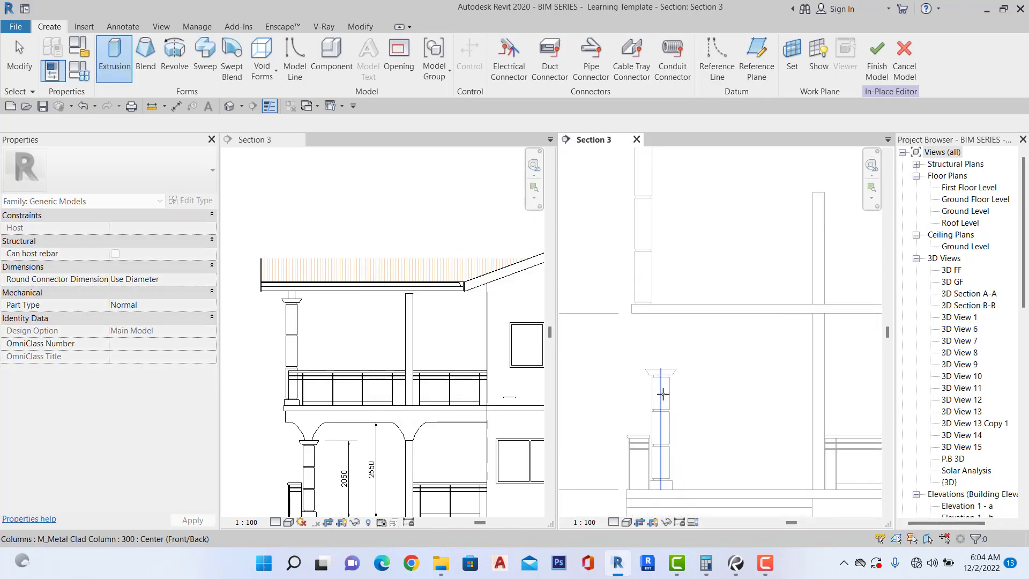
scroll(714, 392, down, 2)
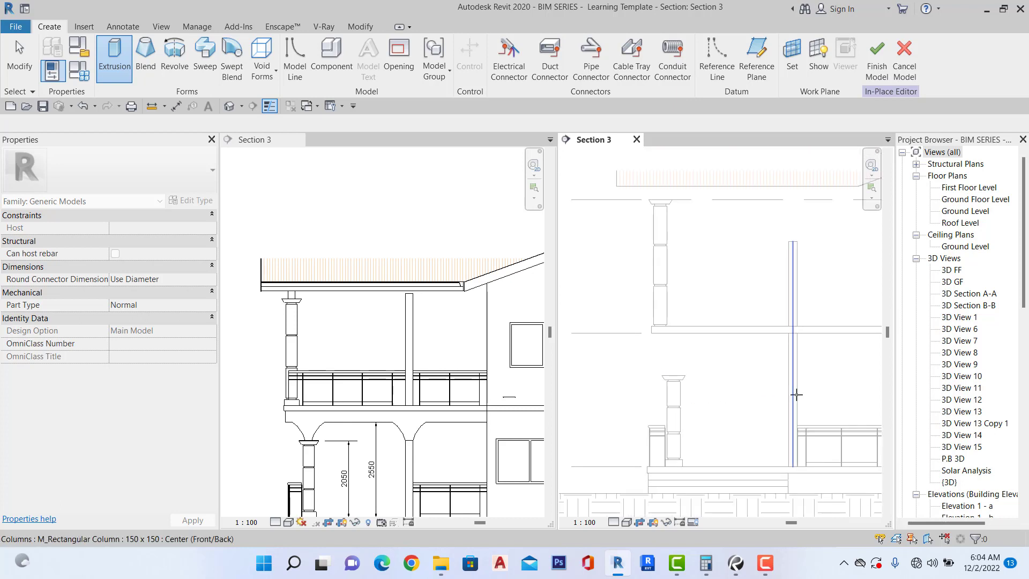
key(Tab)
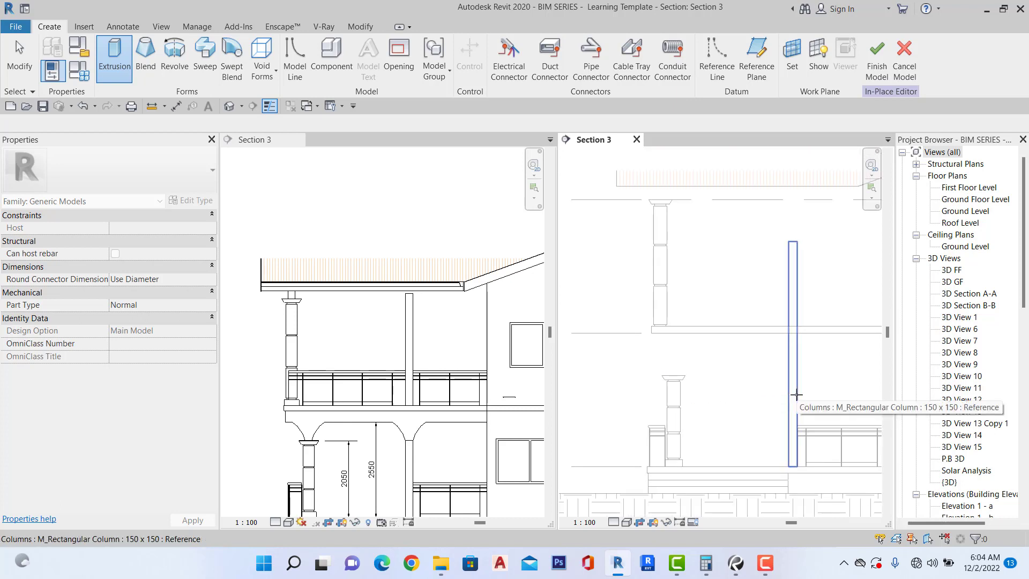
click(796, 395)
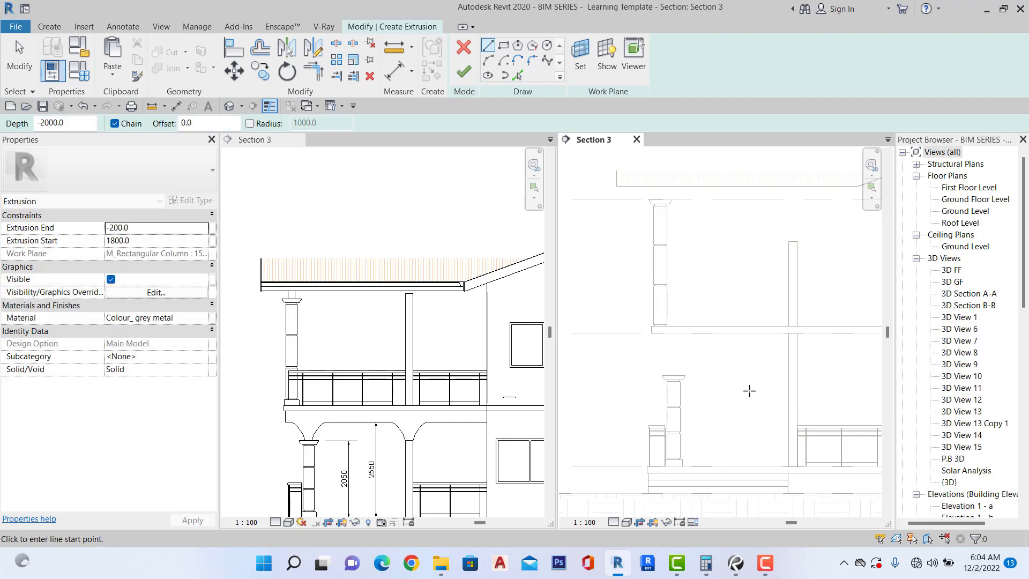
Sketch the beam's top edge along the first-floor slab underside from the house wall to the slab's outer end, with a 400 mm edge down.
scroll(749, 390, up, 2)
scroll(771, 349, up, 2)
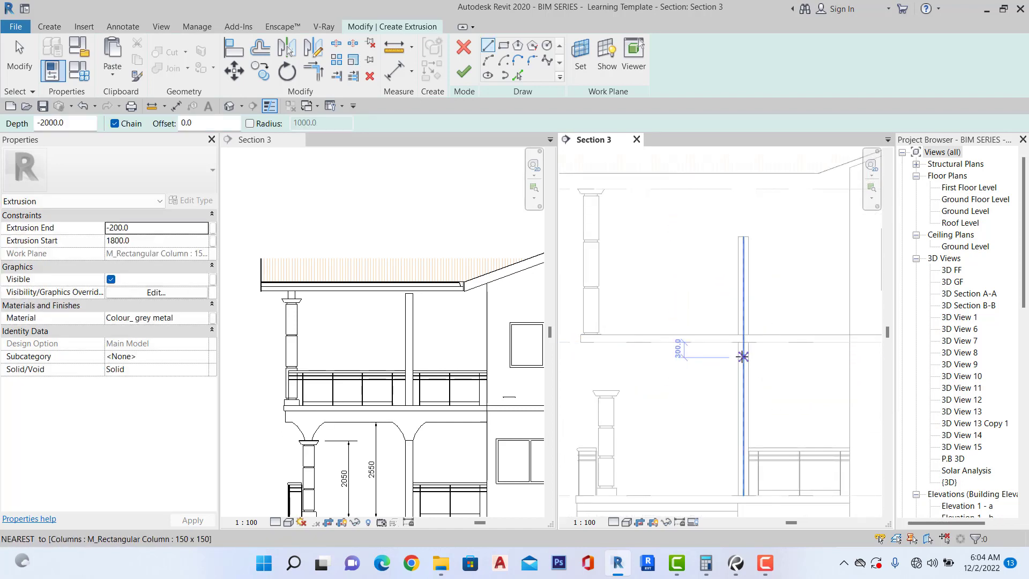
scroll(743, 352, down, 3)
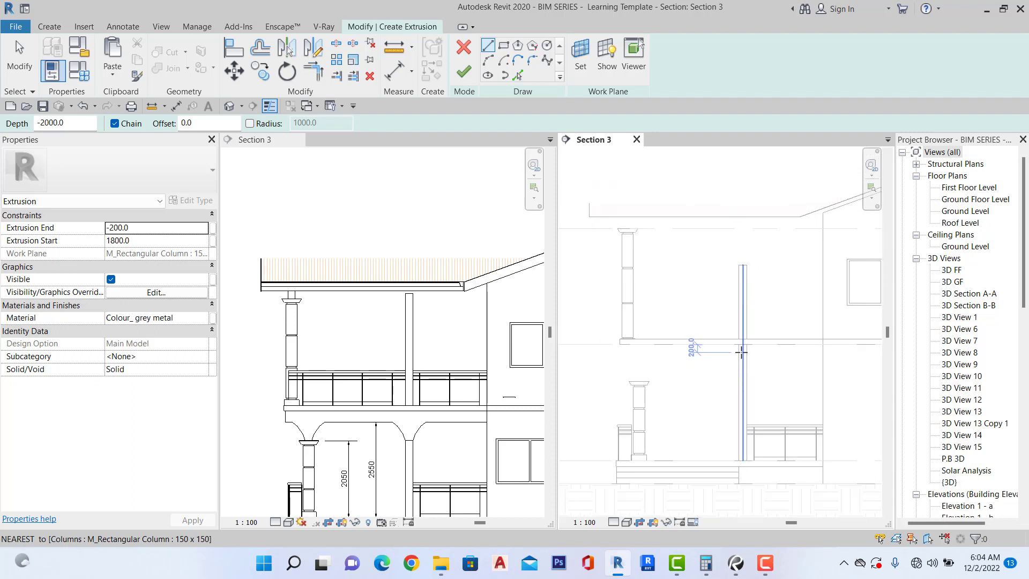
scroll(740, 354, down, 2)
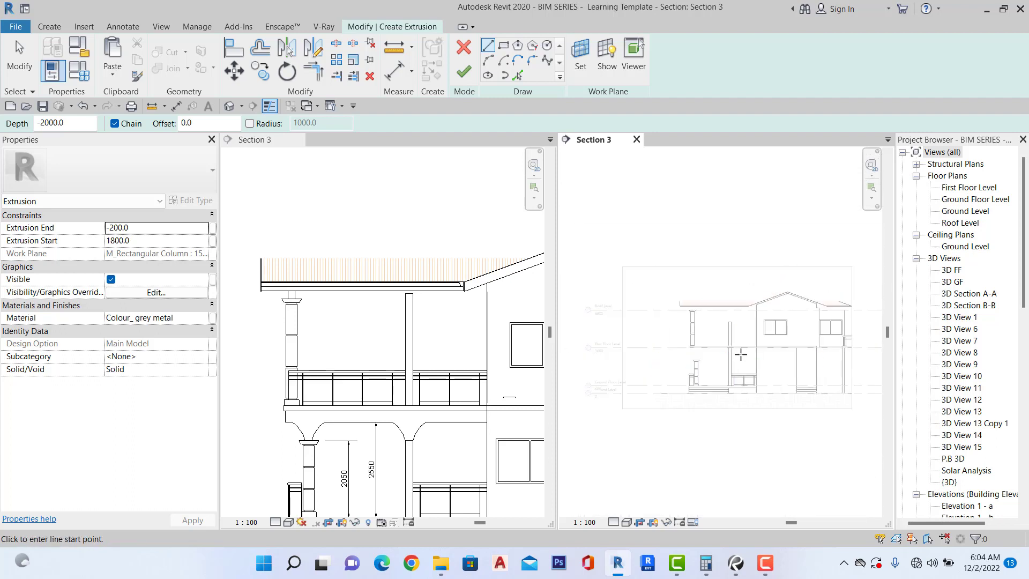
scroll(686, 354, up, 2)
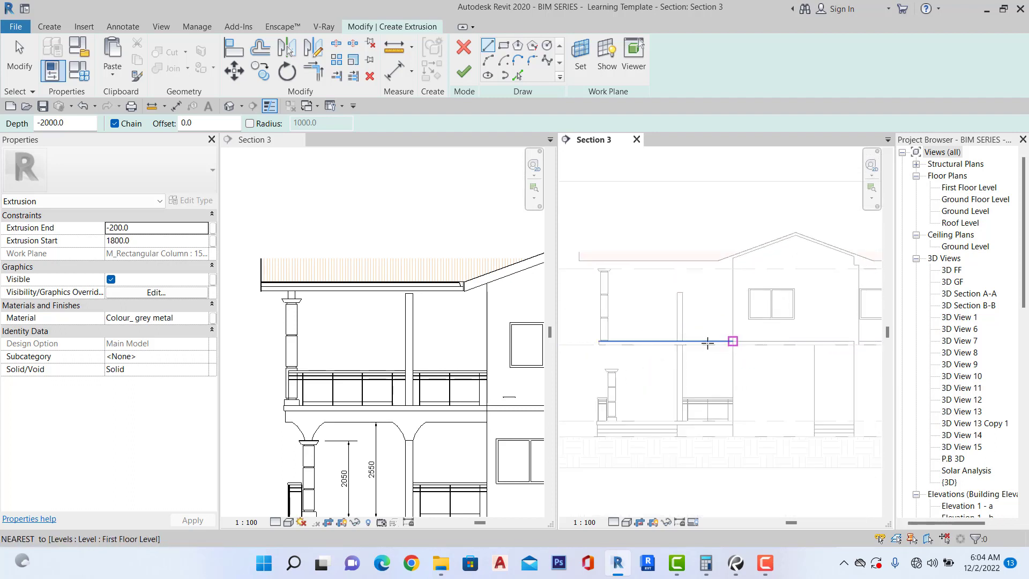
scroll(730, 346, up, 2)
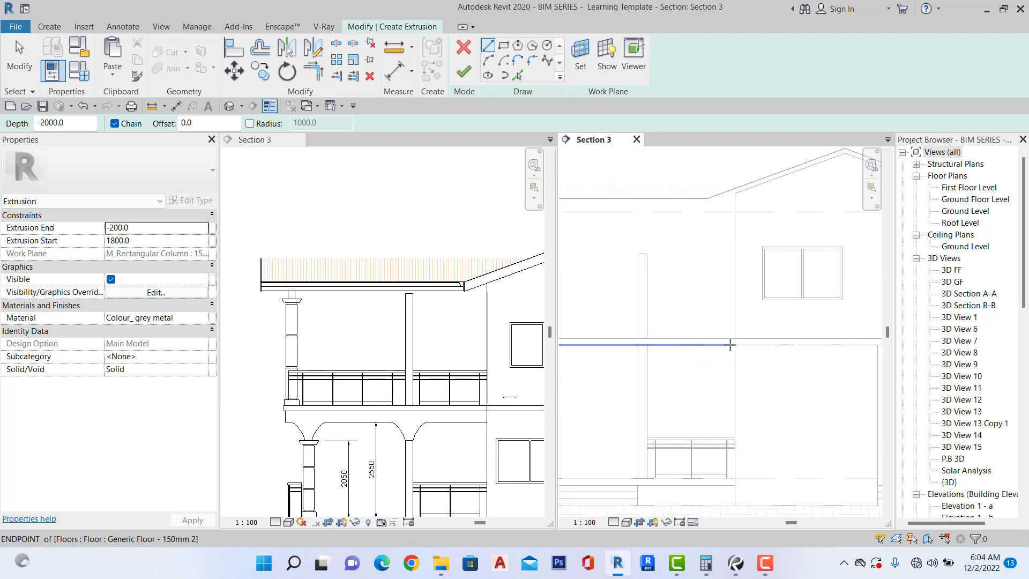
scroll(735, 346, up, 2)
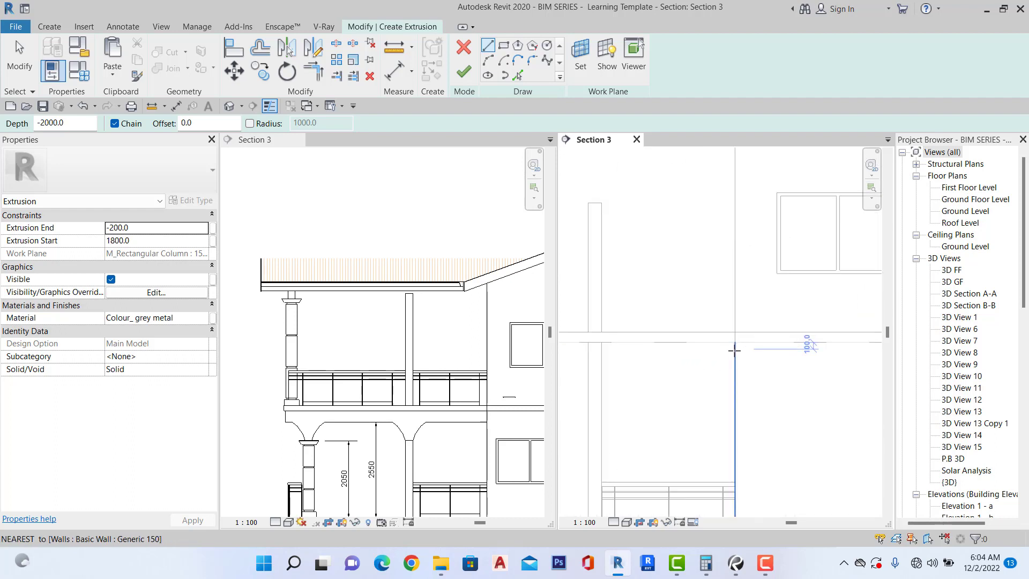
click(734, 343)
scroll(740, 375, down, 3)
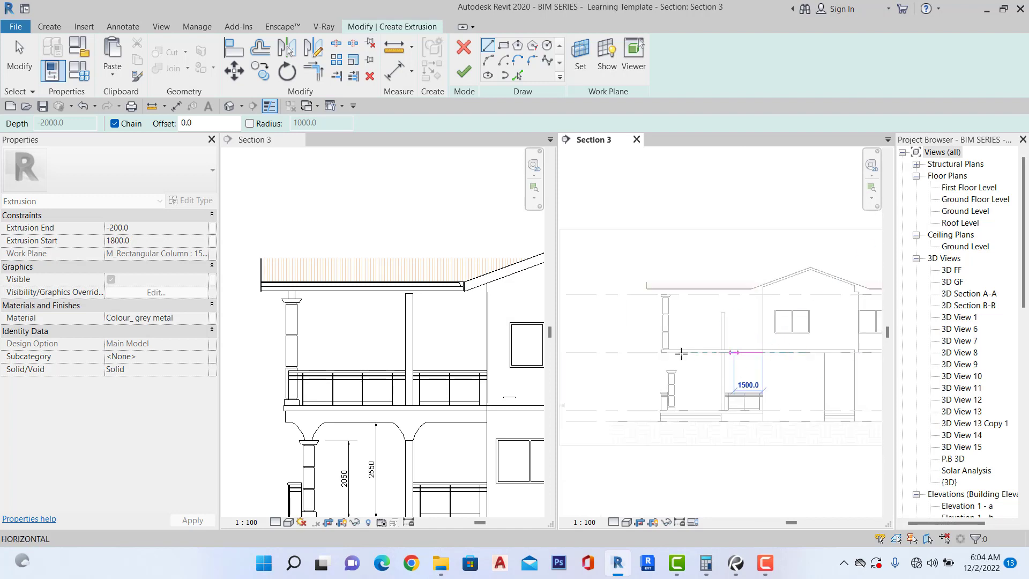
scroll(660, 351, up, 2)
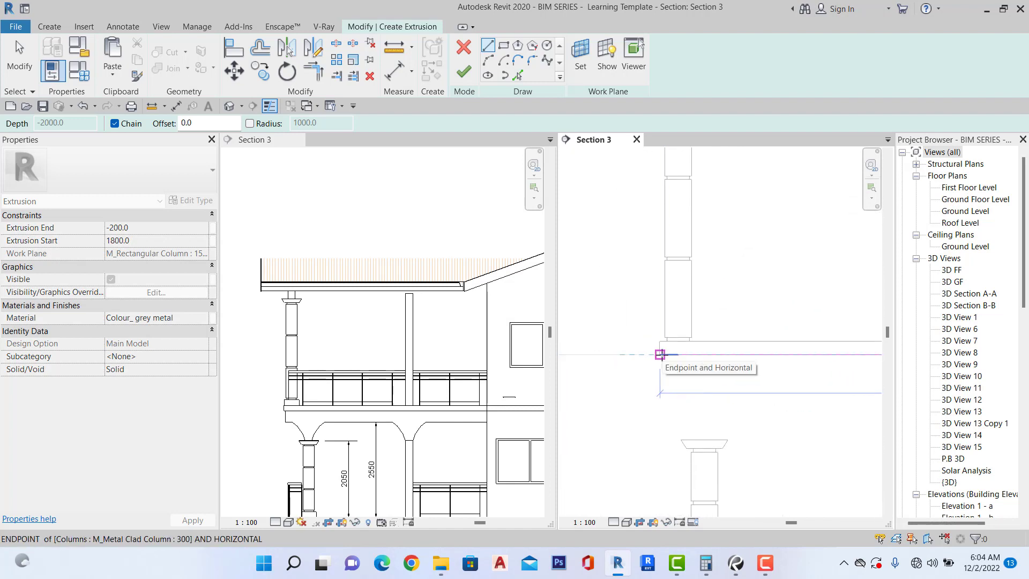
click(660, 354)
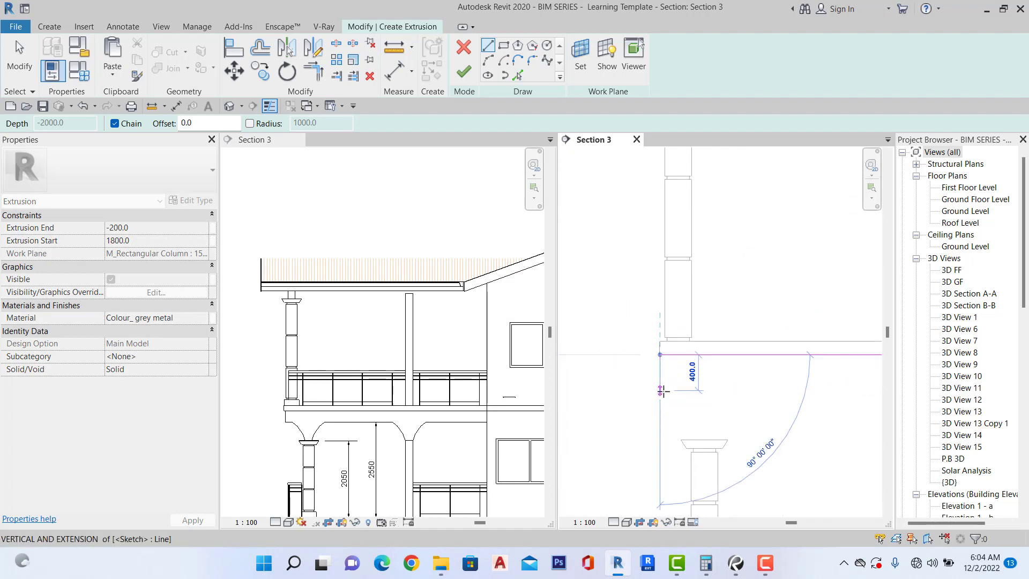
click(661, 391)
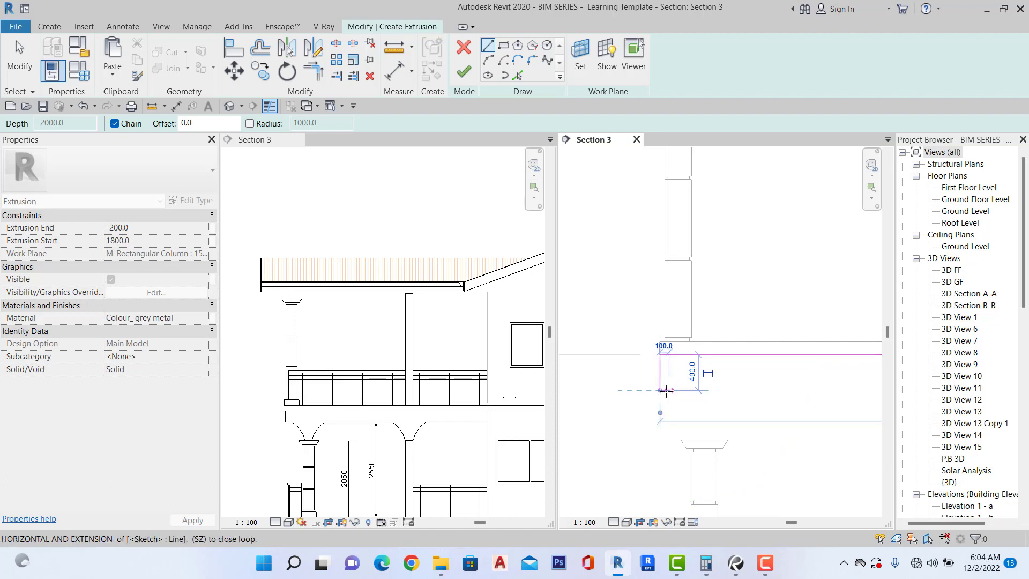
Close the beam outline with a straight underside about 5257 mm long to the house wall and an edge back up to the slab.
scroll(668, 389, down, 4)
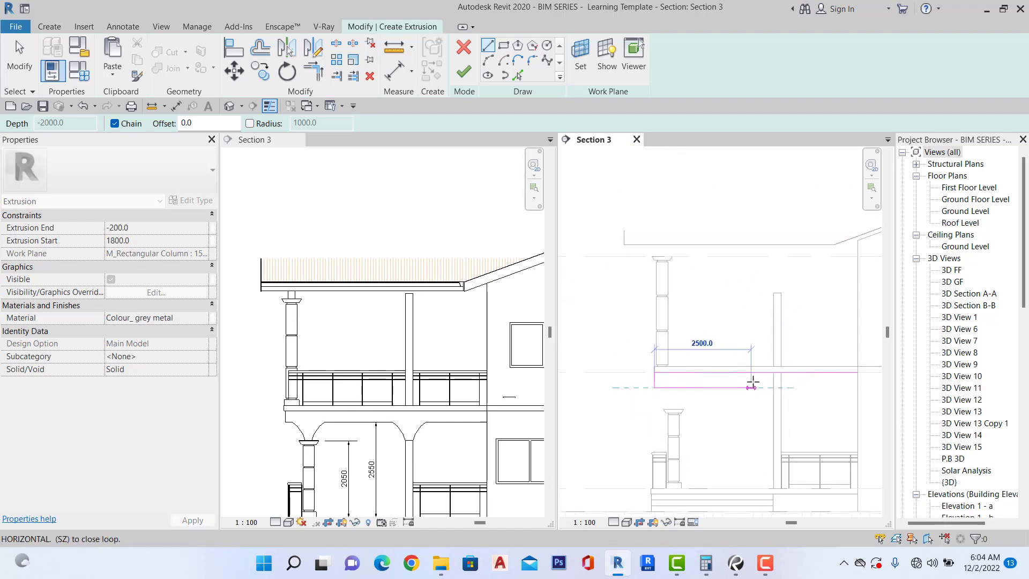
scroll(860, 385, up, 1)
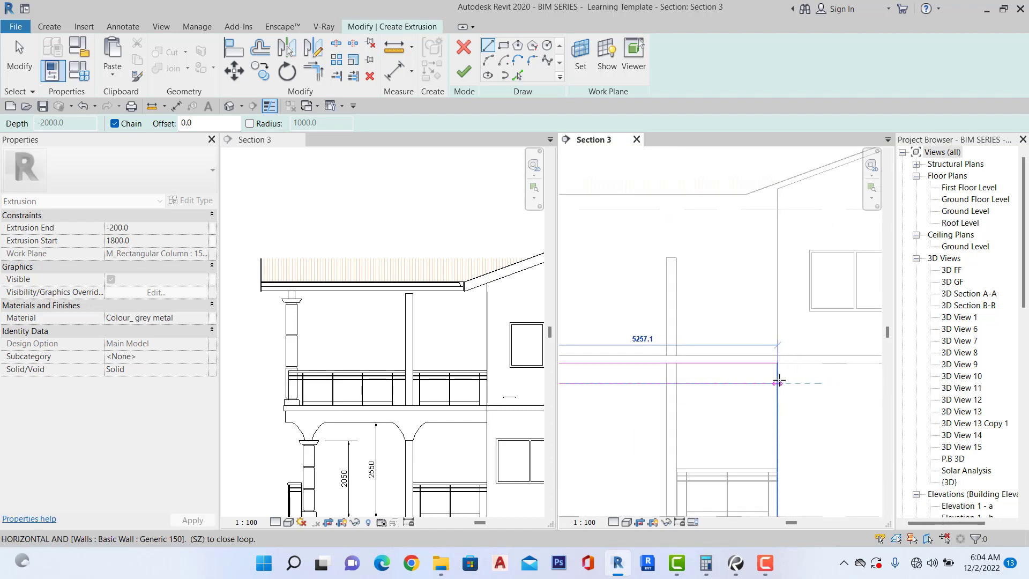
click(778, 384)
scroll(777, 379, up, 1)
click(778, 360)
scroll(776, 364, down, 2)
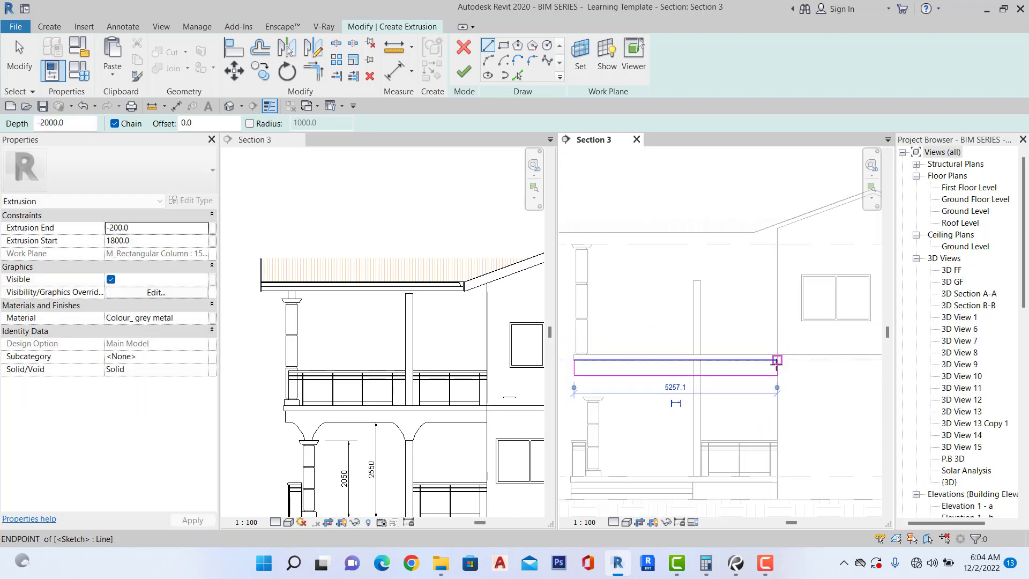
key(Escape)
key(Escape)
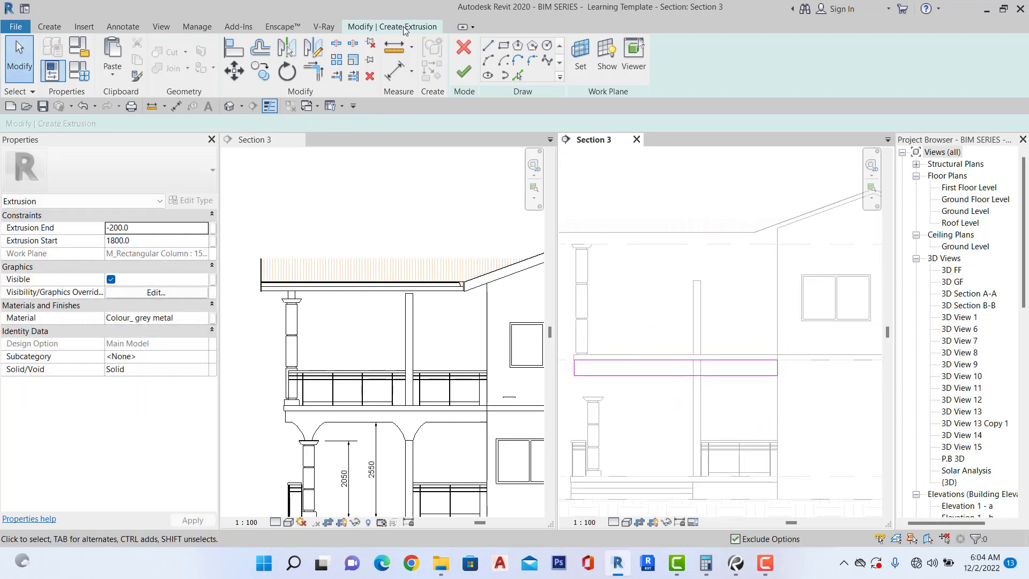
Place an aligned dimension between the beam outline's underside and the porch floor.
click(400, 70)
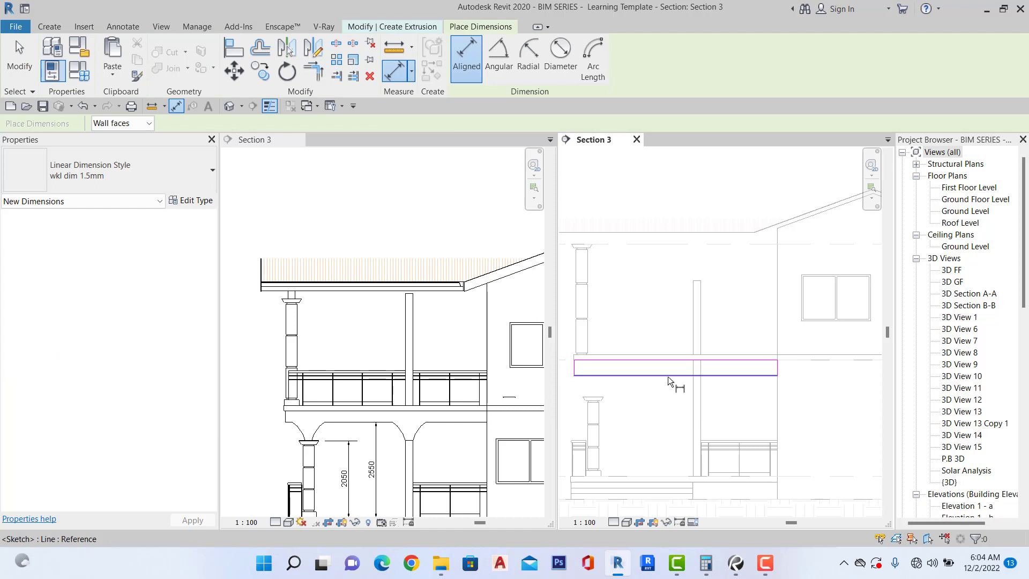
click(641, 379)
scroll(651, 493, up, 1)
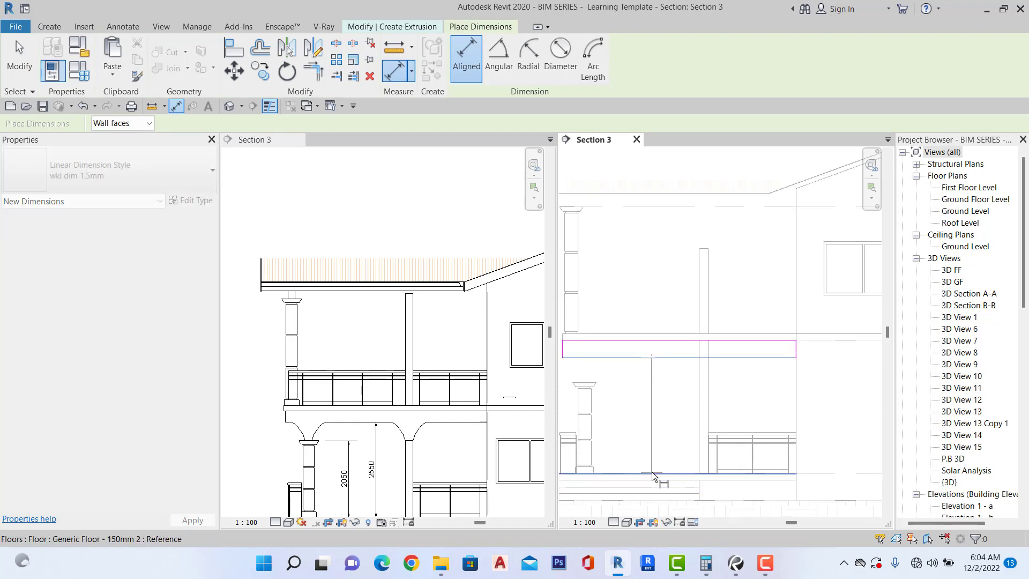
click(652, 472)
scroll(672, 413, up, 2)
scroll(672, 413, up, 1)
click(672, 413)
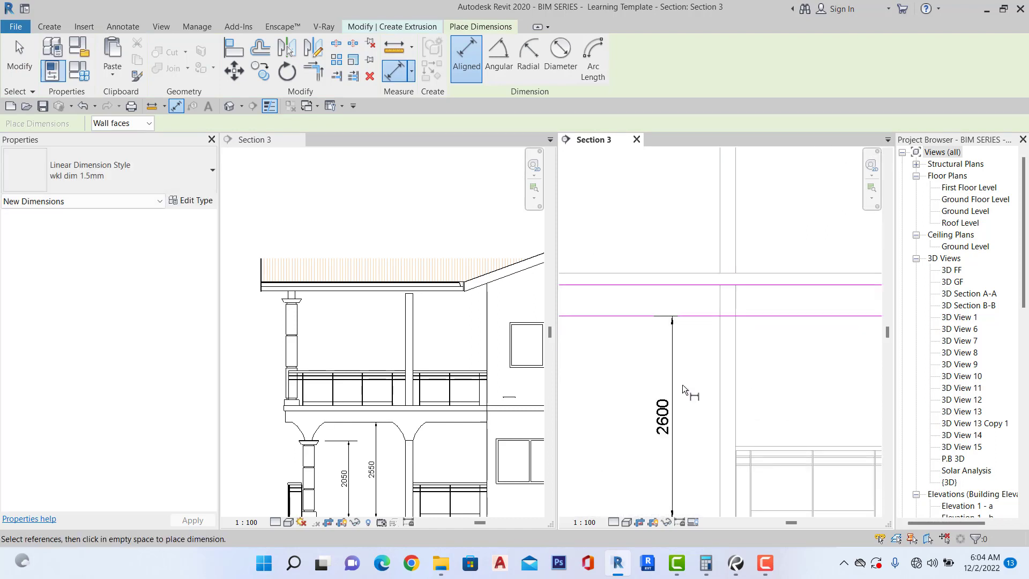
key(Escape)
key(Escape)
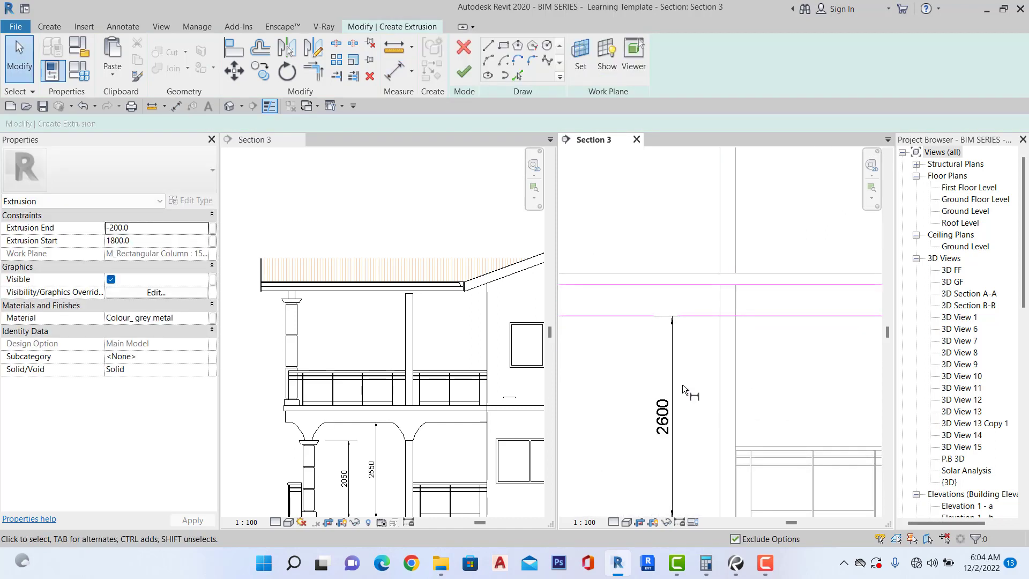
Set the height of the beam's underside above the porch floor to 2550 mm.
click(644, 317)
click(664, 417)
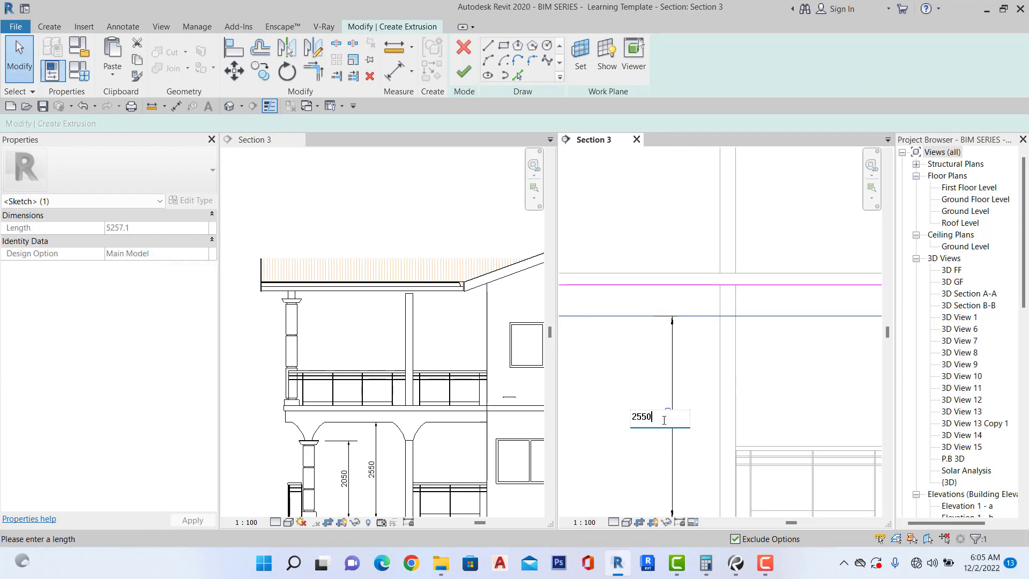
key(Return)
scroll(756, 385, down, 3)
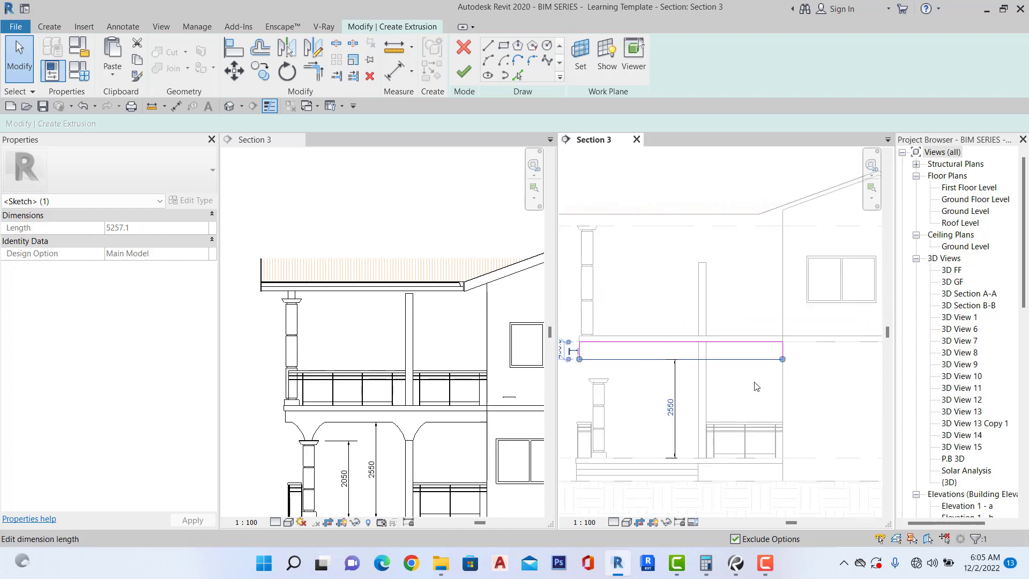
click(687, 378)
Sketch a 300 mm horizontal line across the top of the outer porch column's capital, as wide as its shaft.
scroll(639, 358, up, 4)
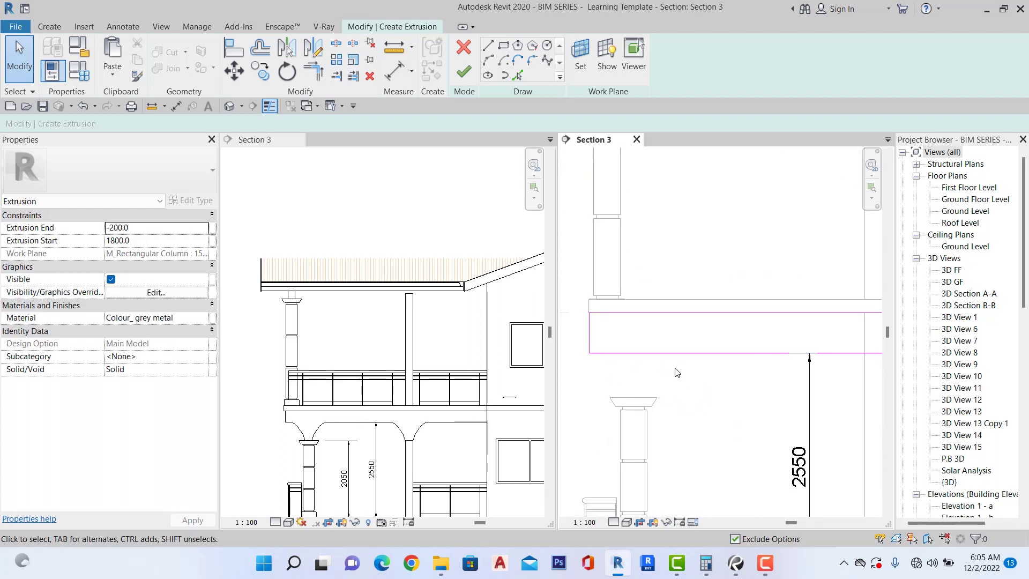
scroll(700, 369, down, 3)
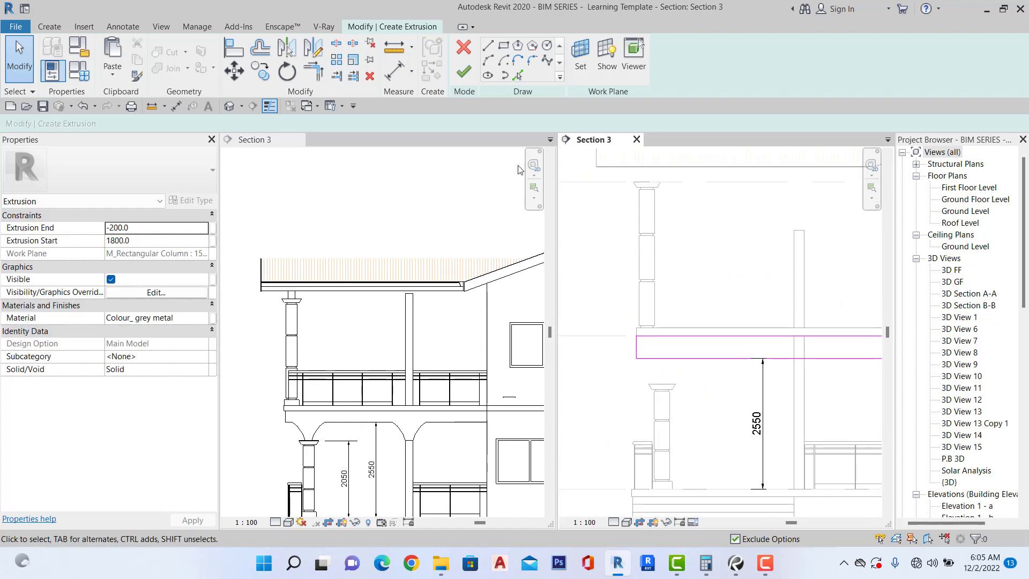
click(489, 60)
click(489, 52)
scroll(670, 354, up, 5)
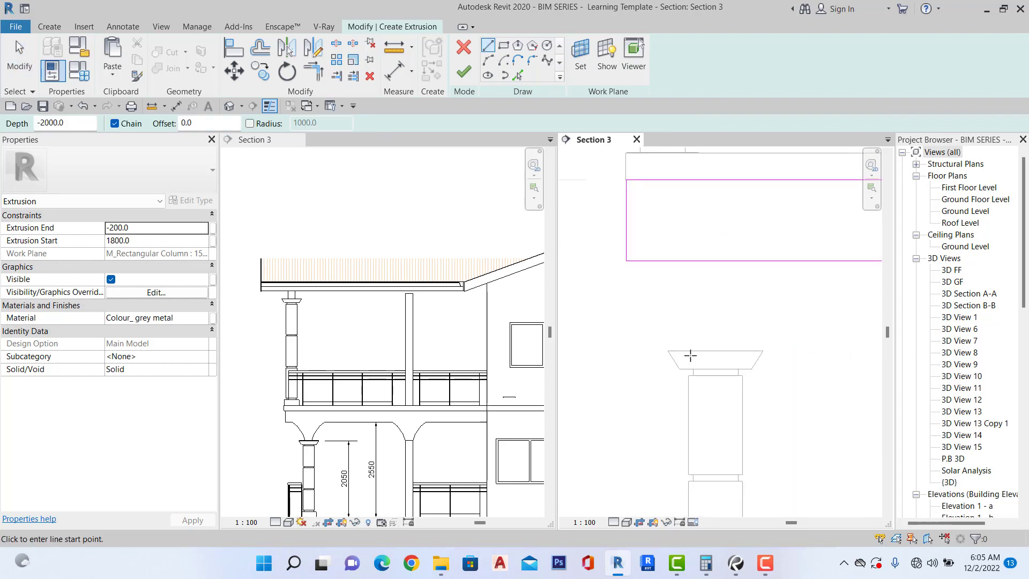
click(689, 350)
click(742, 351)
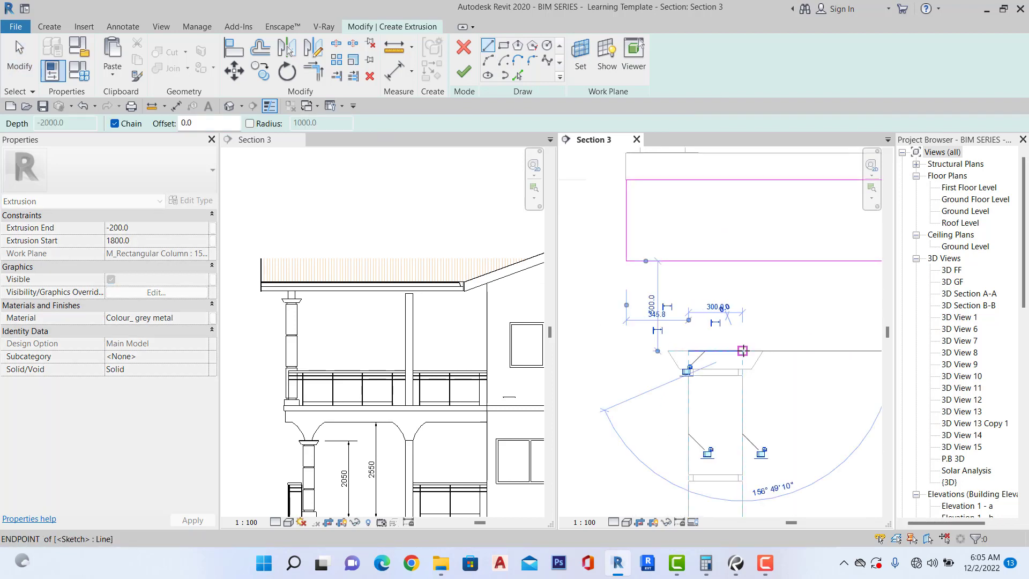
key(Escape)
Sketch a 200 mm horizontal line across the inner rectangular column, level with the line on the outer column's capital.
scroll(744, 343, down, 3)
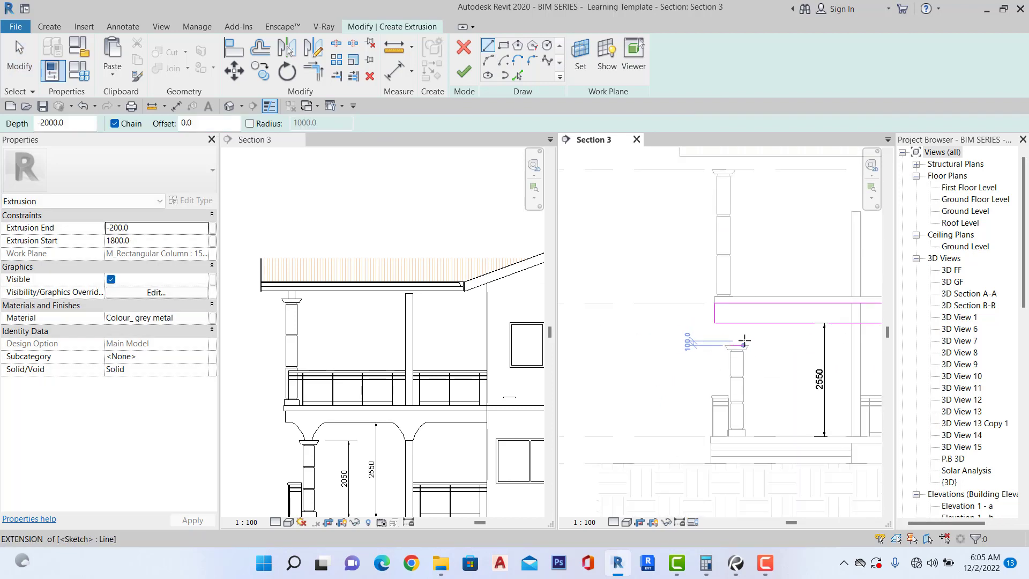
scroll(743, 345, down, 4)
scroll(852, 344, up, 5)
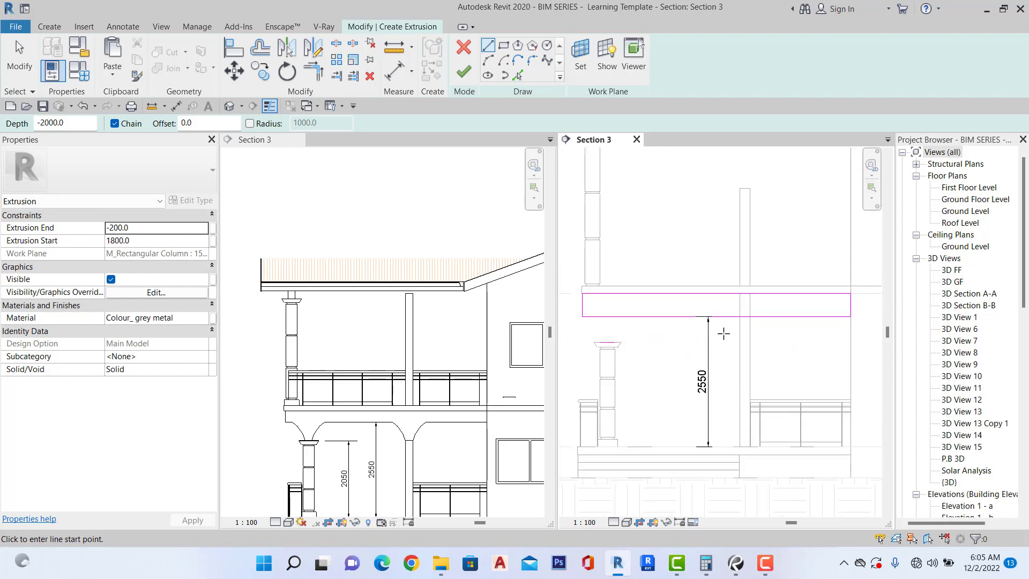
scroll(723, 335, up, 1)
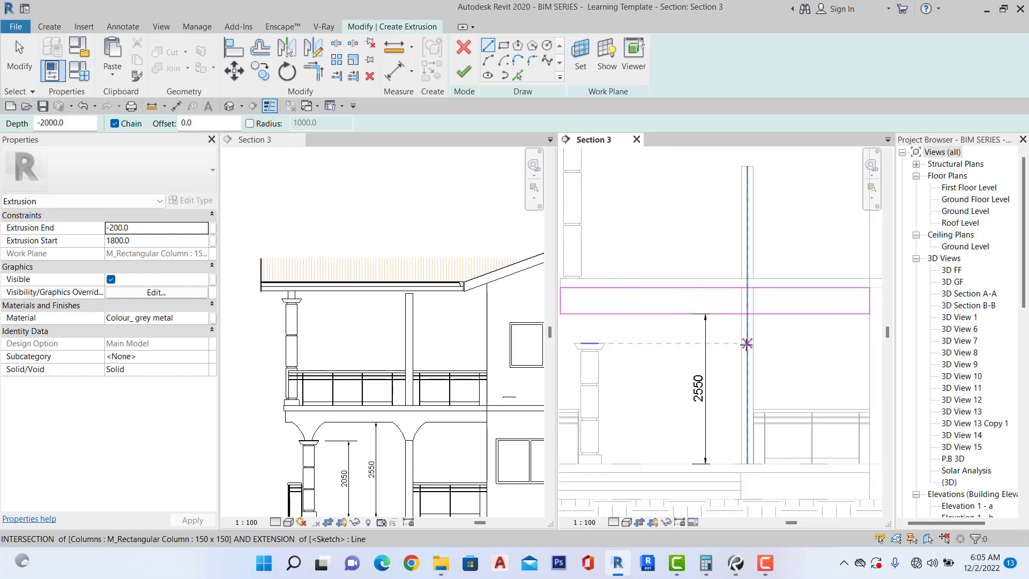
click(742, 343)
scroll(754, 343, up, 1)
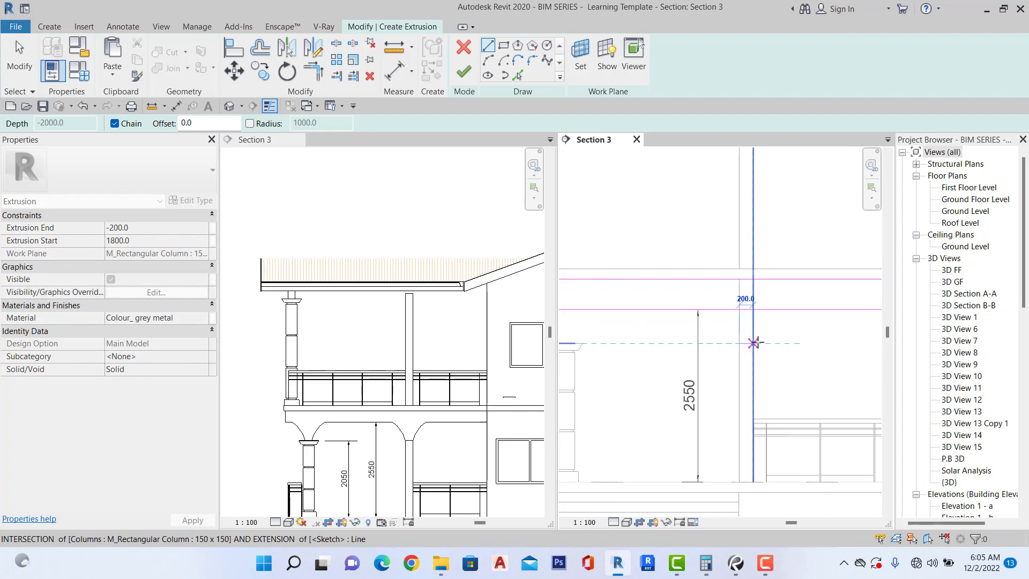
scroll(753, 341, down, 2)
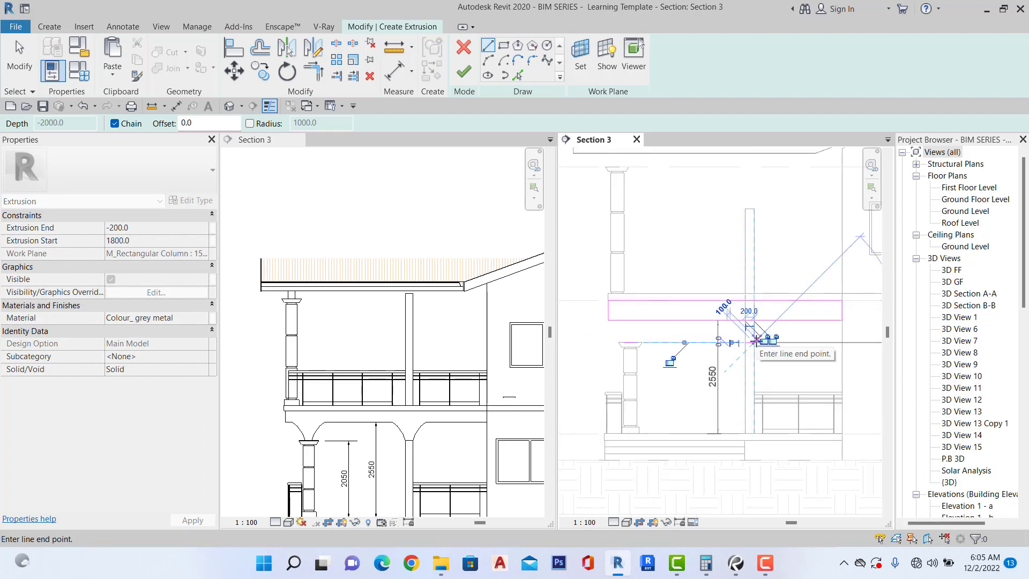
key(Escape)
key(Escape)
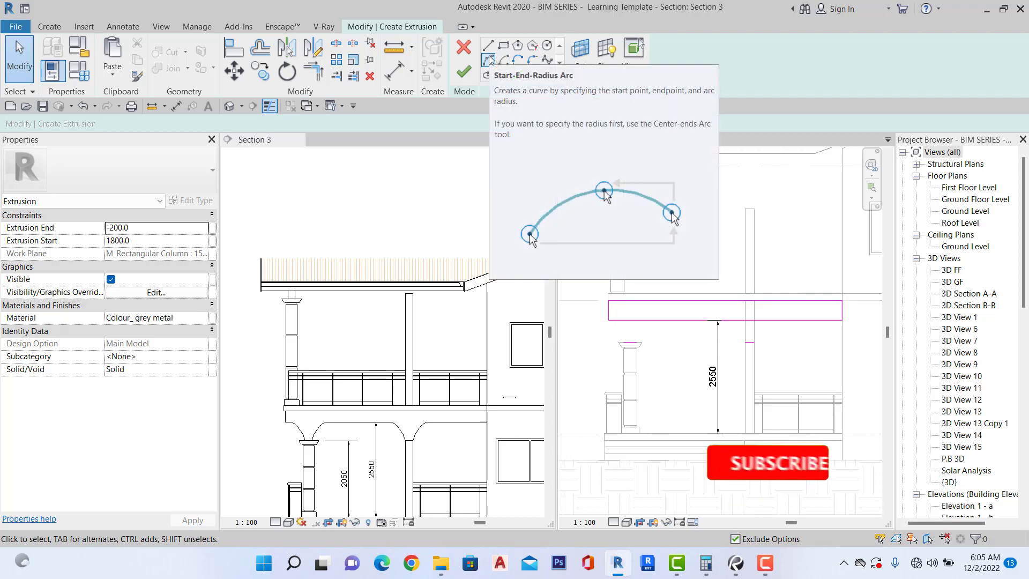
Draw a start-end-radius arc of about 646 mm radius from the outer end of the capital line to the beam's underside.
click(489, 59)
scroll(646, 381, up, 3)
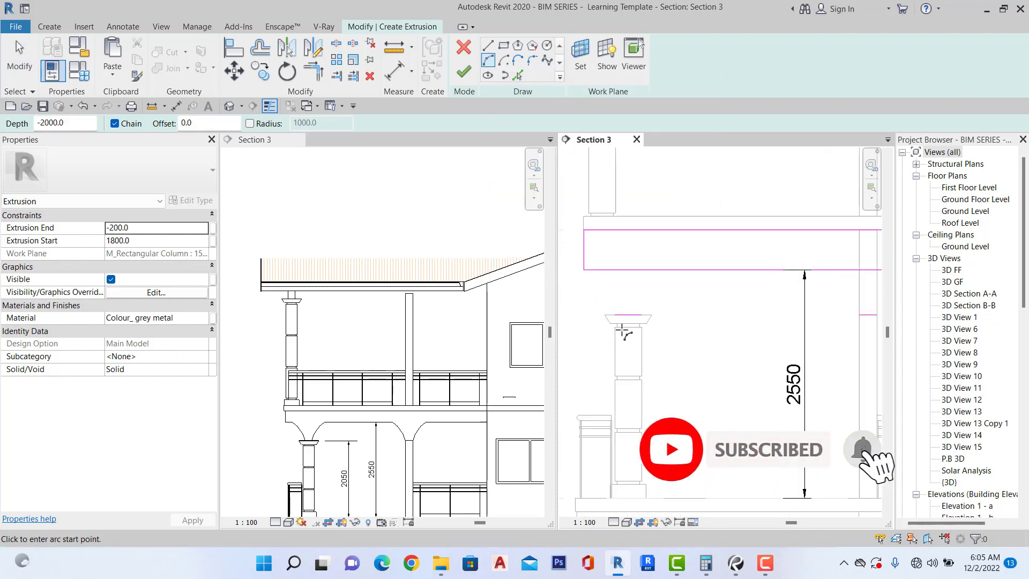
click(615, 311)
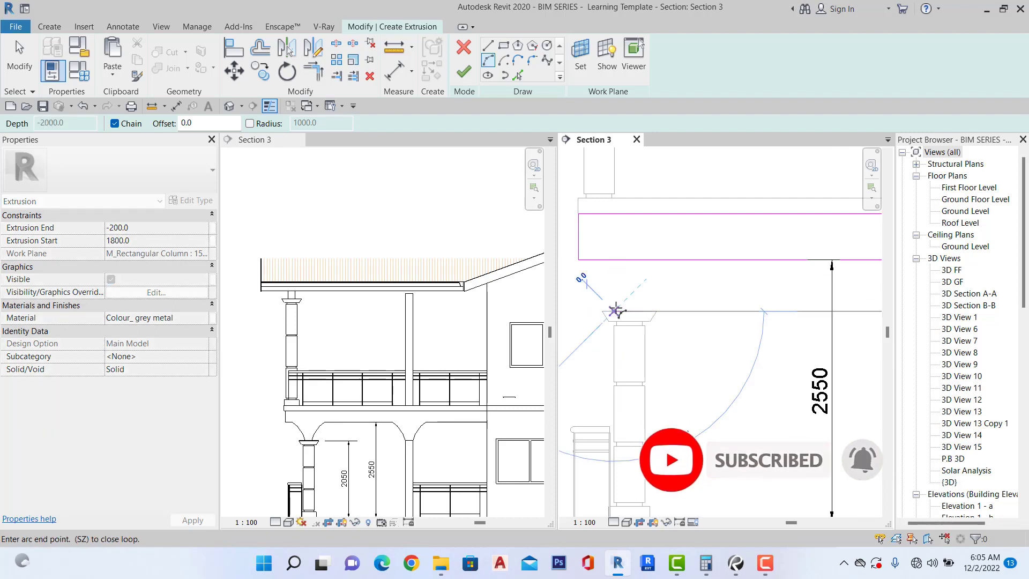
scroll(604, 273, up, 2)
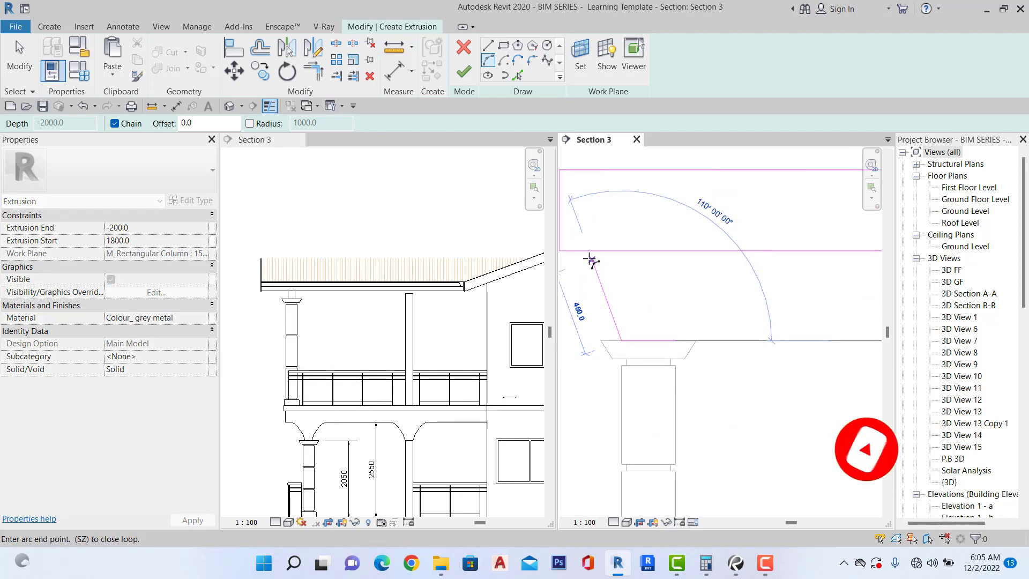
click(593, 260)
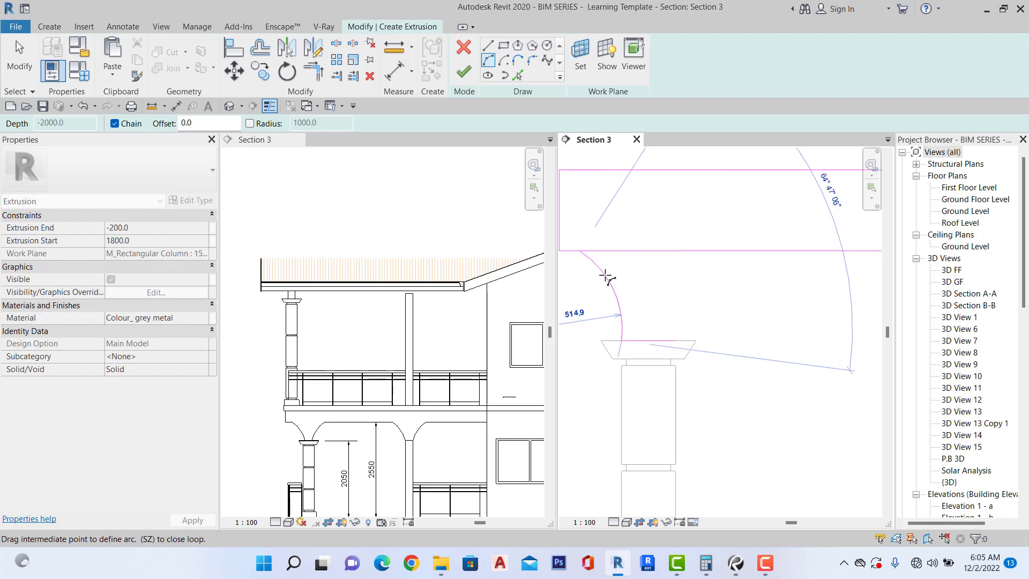
click(604, 278)
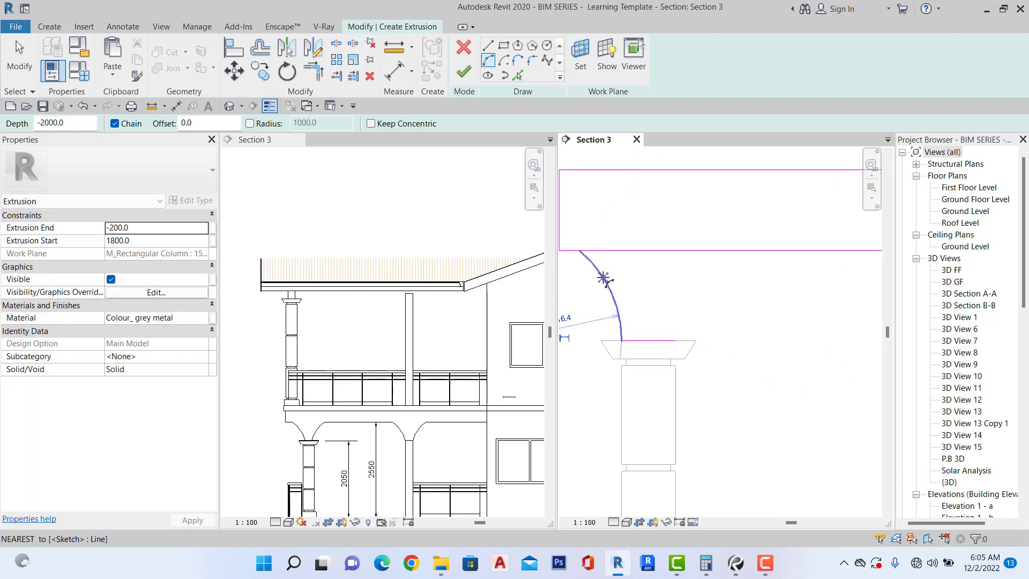
key(Escape)
key(Escape)
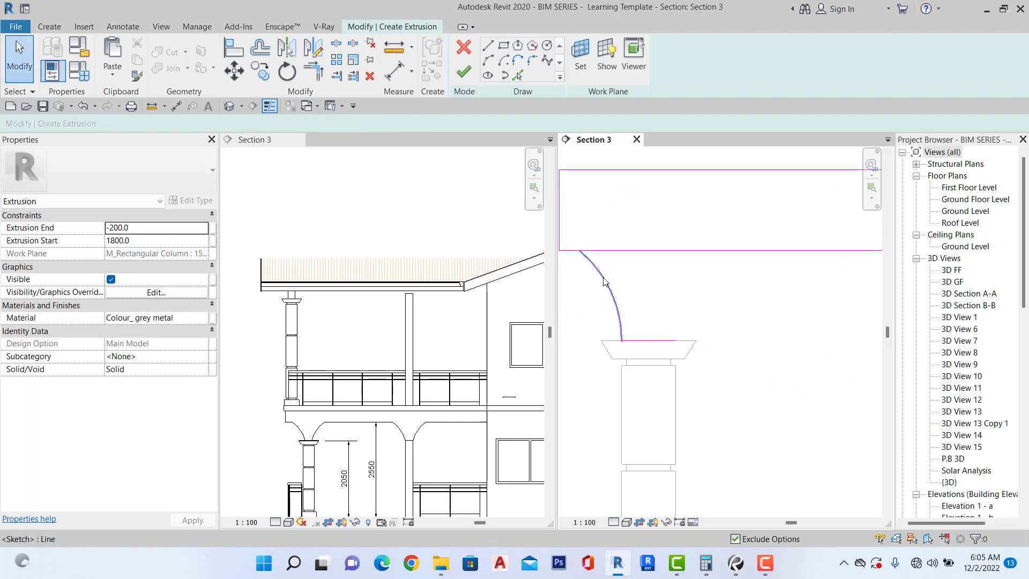
Mirror a copy of the arc about a vertical axis through the midpoint of the outer column's capital line.
click(604, 280)
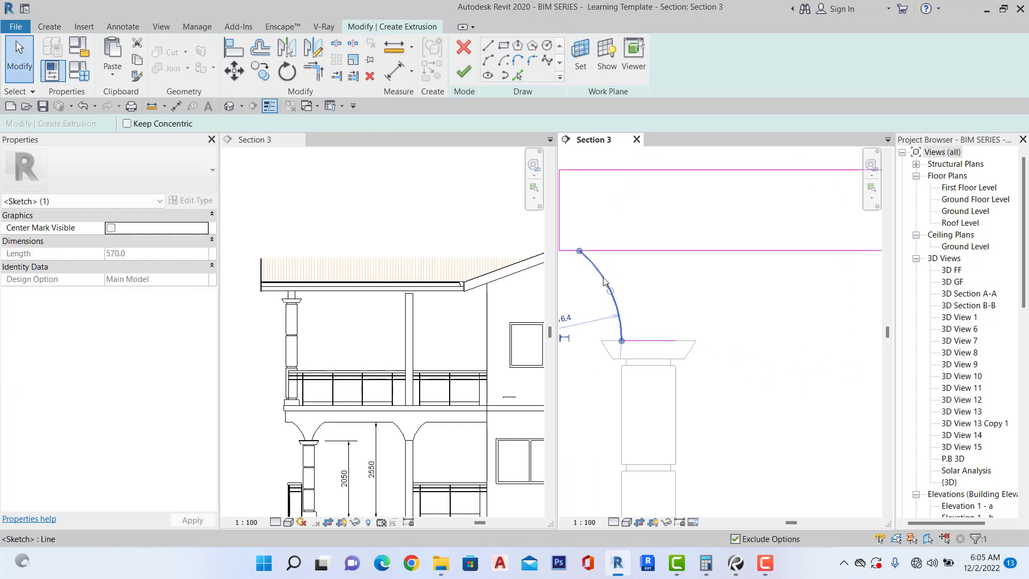
click(321, 53)
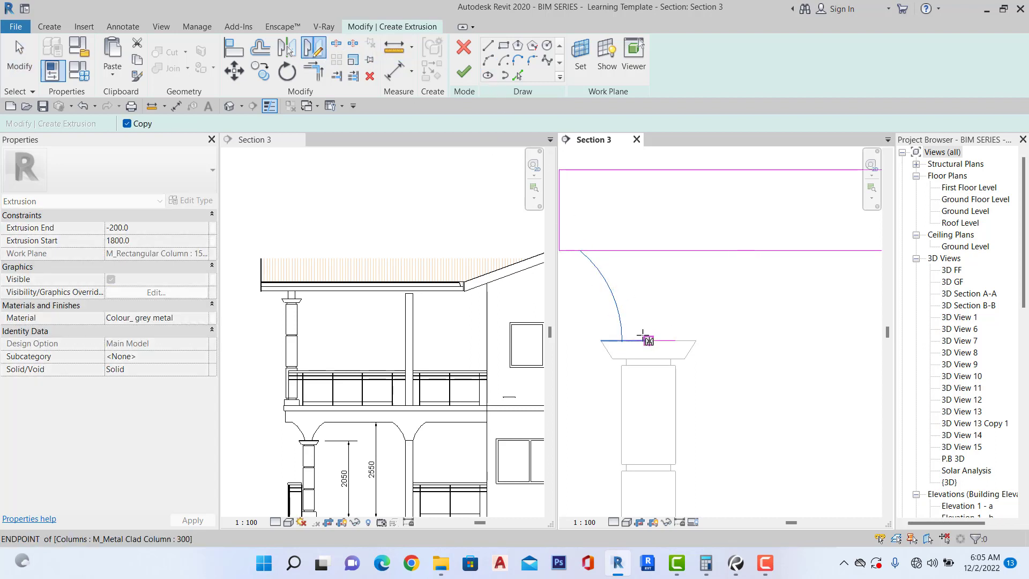
click(650, 343)
click(648, 407)
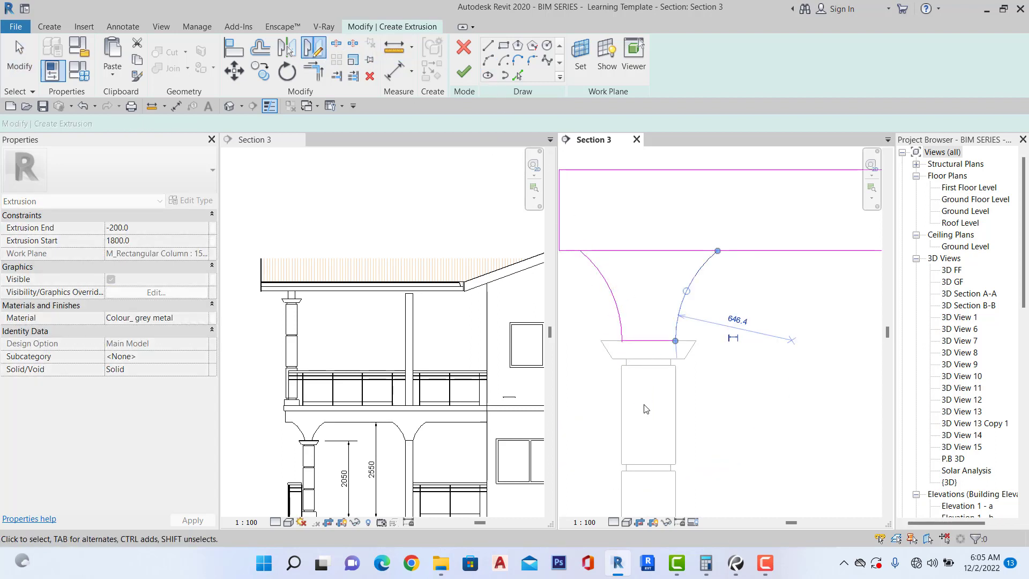
scroll(647, 402, down, 2)
click(735, 397)
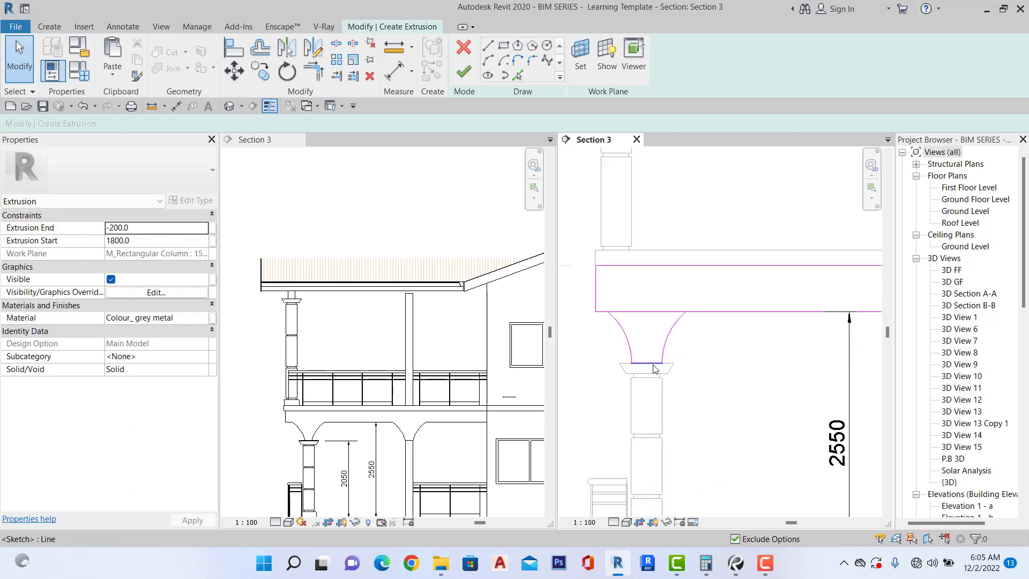
Split the beam's underside at both arc ends above the outer column with Delete Inner Segment enabled, removing the piece between them.
scroll(648, 375, up, 4)
scroll(647, 375, down, 2)
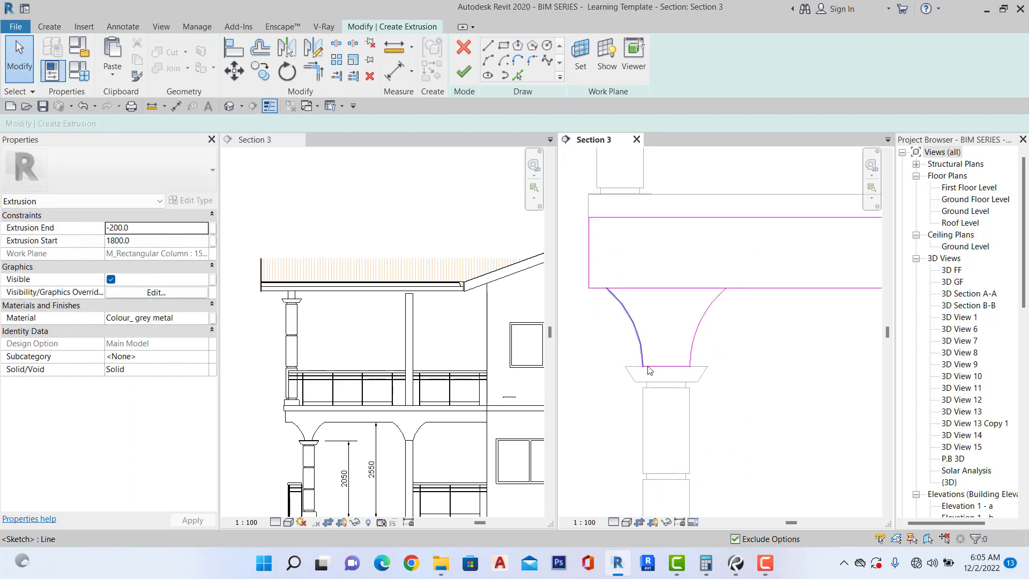
scroll(648, 369, down, 2)
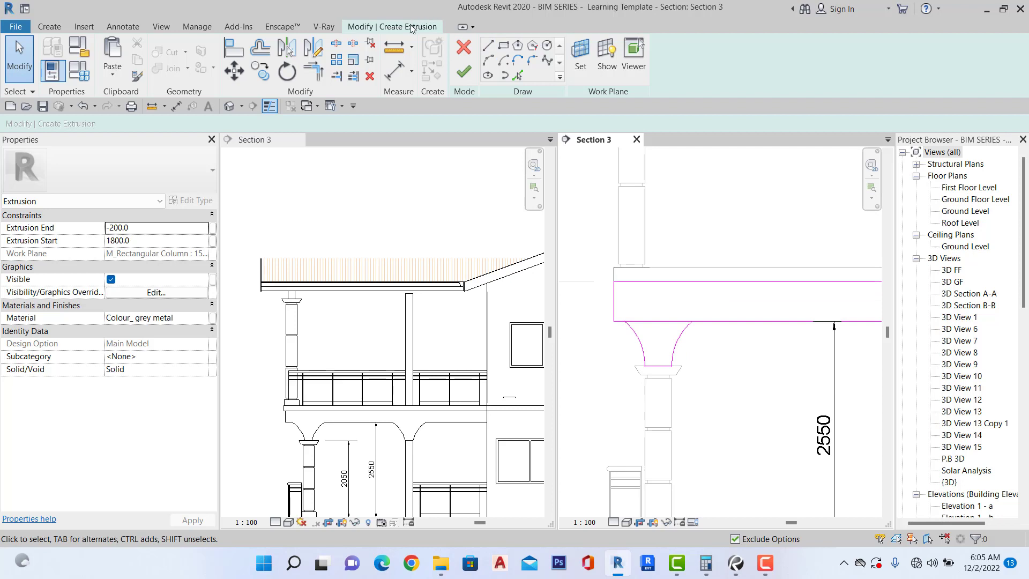
click(338, 43)
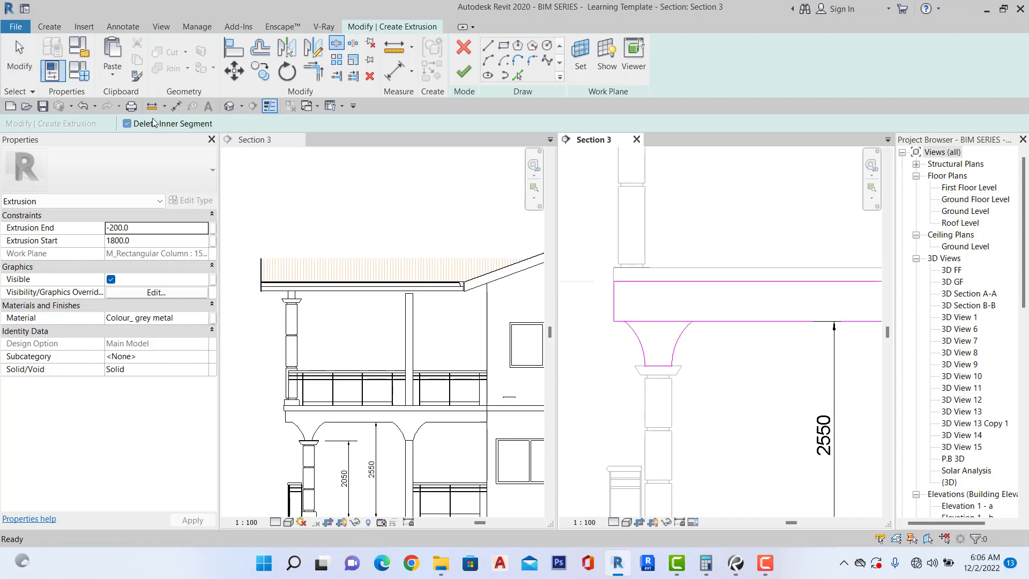
scroll(633, 315, up, 3)
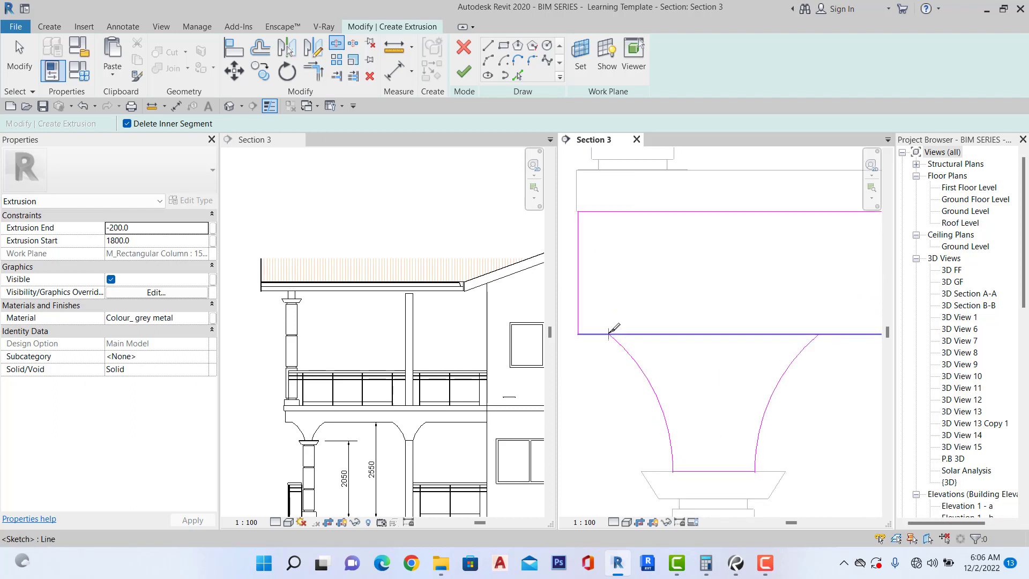
click(609, 333)
click(818, 334)
scroll(724, 321, down, 3)
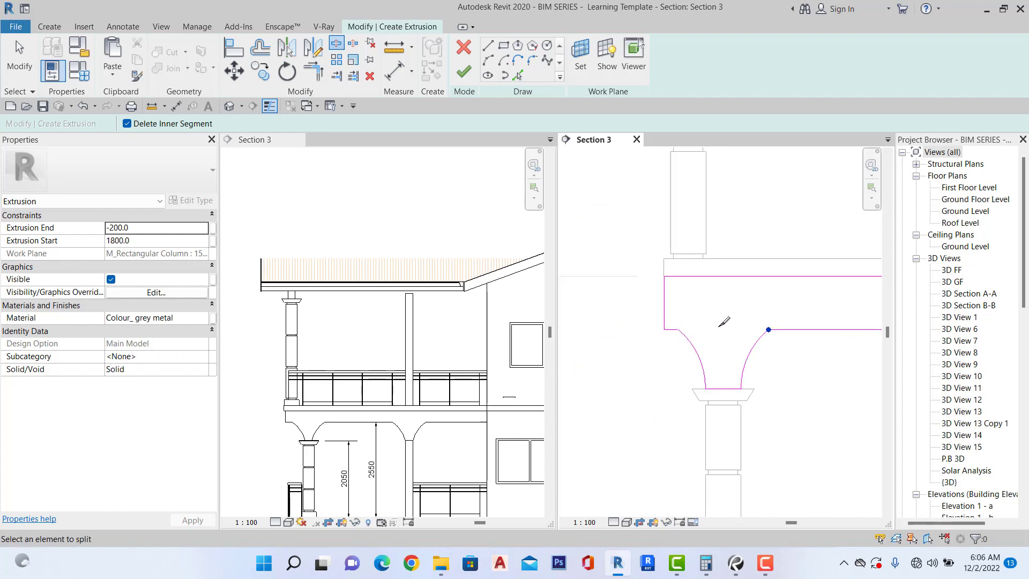
scroll(724, 321, down, 3)
key(Escape)
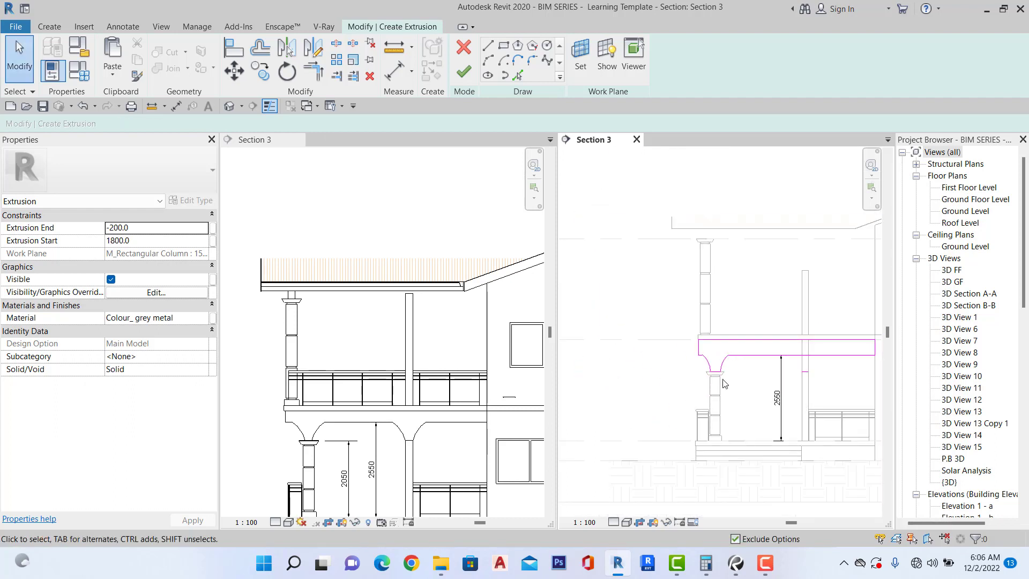
Copy the outer column's house-side arc to the house-side end of the line across the inner column.
scroll(806, 379, up, 4)
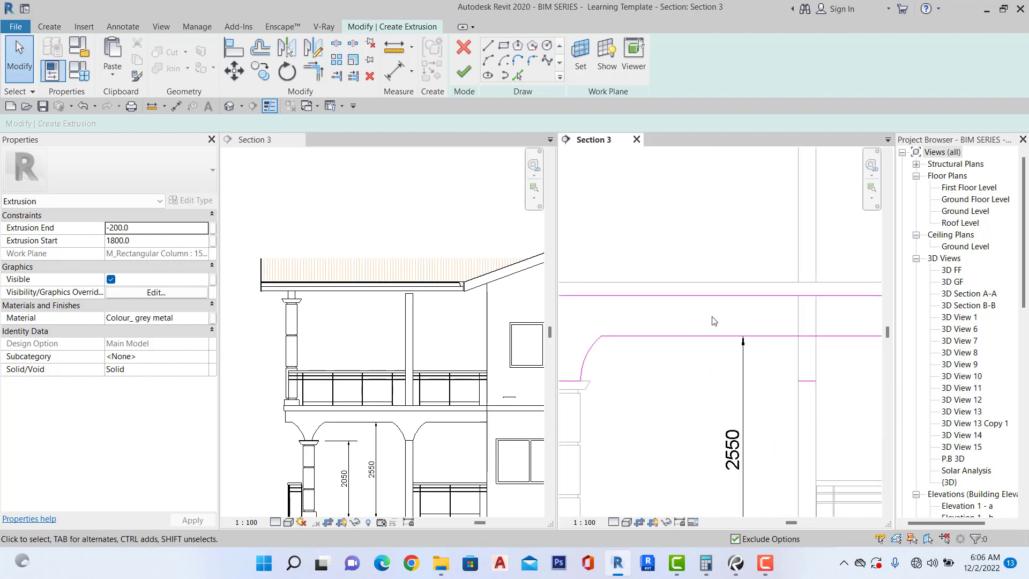
middle_drag(714, 320, 770, 300)
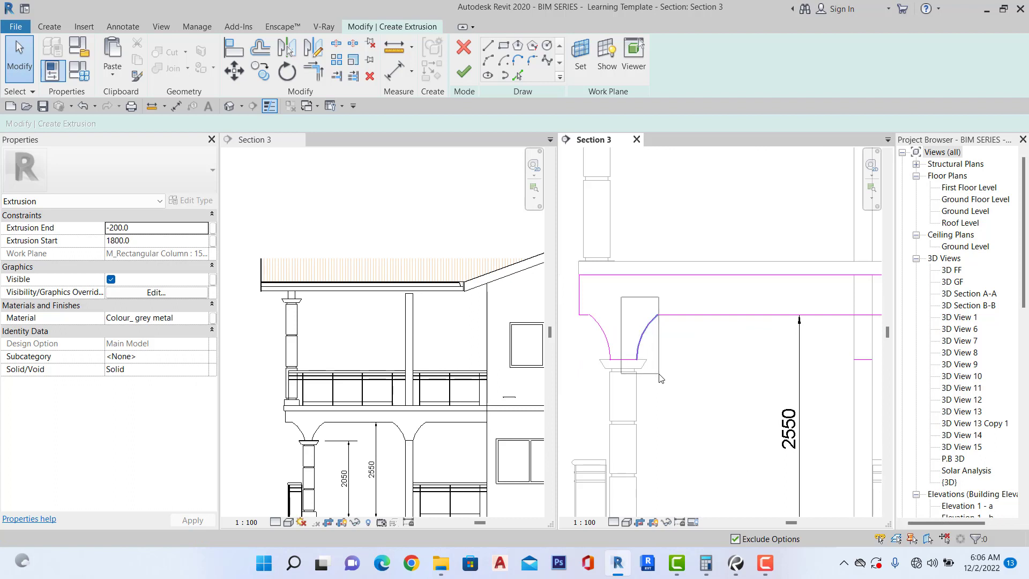
click(635, 351)
click(262, 73)
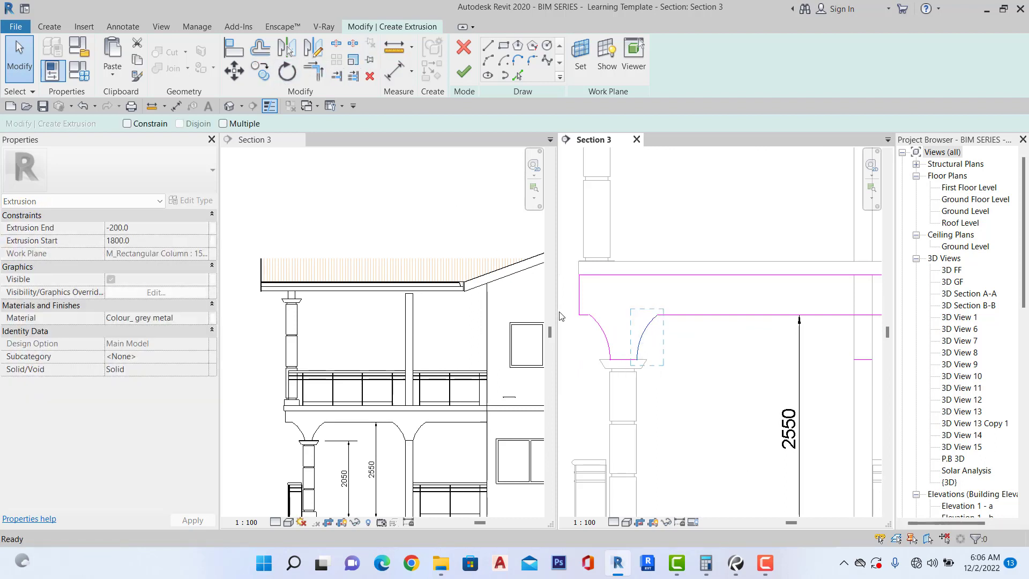
scroll(643, 365, up, 2)
click(644, 362)
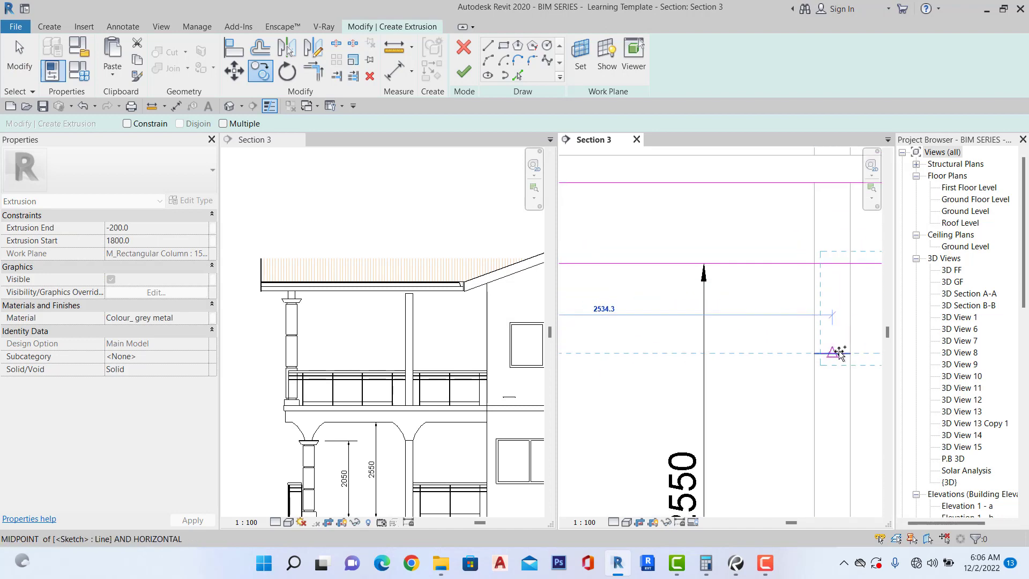
click(845, 354)
scroll(788, 364, down, 2)
key(Escape)
scroll(793, 364, up, 1)
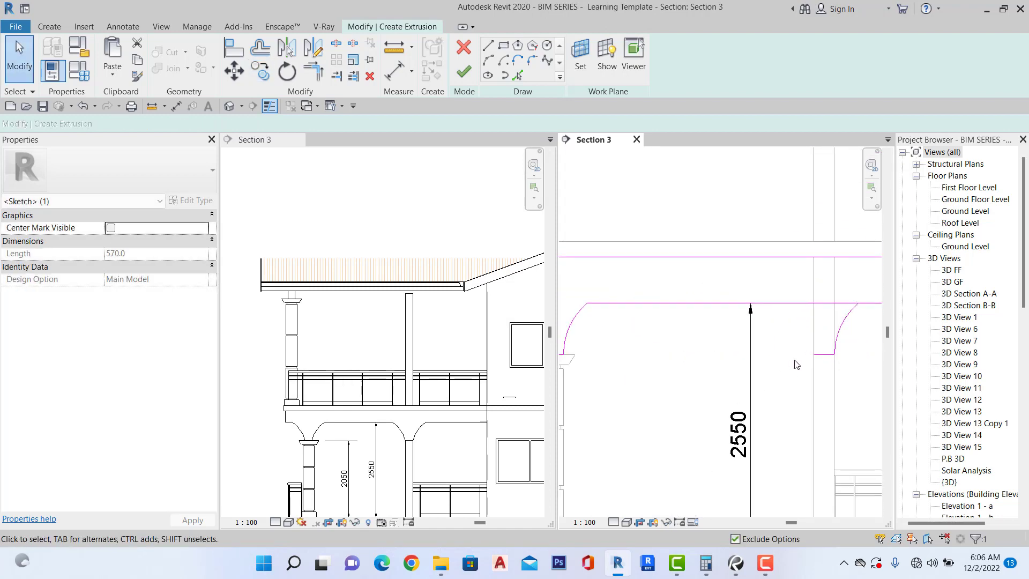
Copy the outer column's outer arc to the porch-side end of the line across the inner column.
scroll(795, 362, down, 4)
scroll(637, 340, up, 3)
mouse_move(625, 295)
mouse_down()
mouse_move(656, 350)
mouse_move(713, 396)
mouse_up()
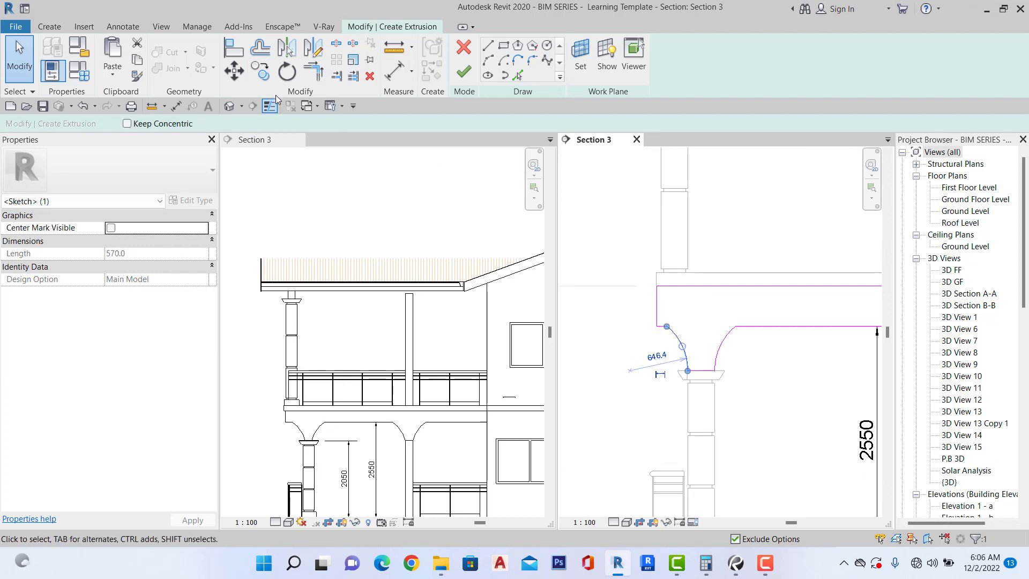
click(263, 72)
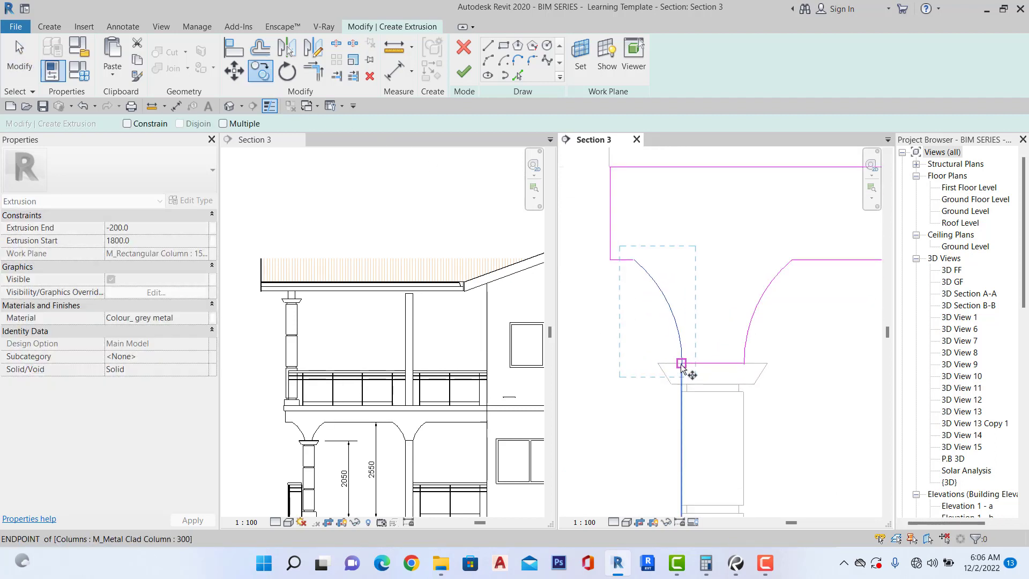
scroll(649, 366, up, 5)
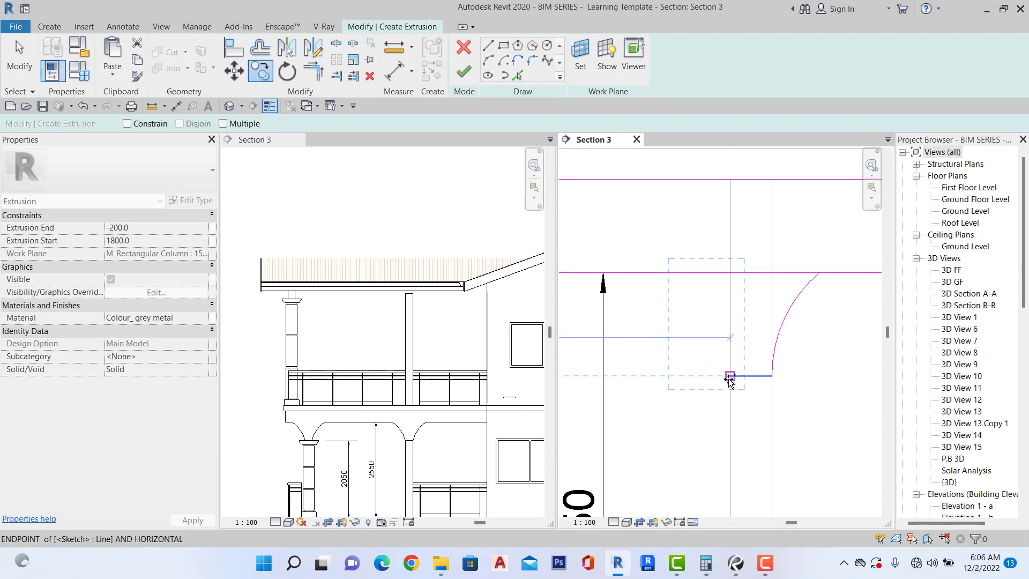
click(730, 379)
scroll(730, 375, down, 3)
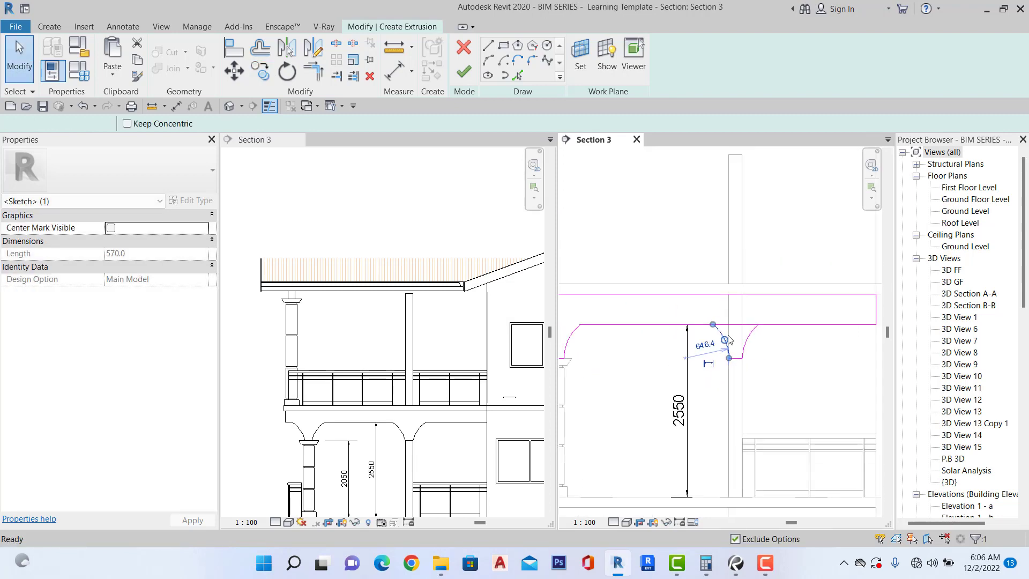
Split the beam's underside at both arc ends above the inner column with Delete Inner Segment enabled, removing the piece between them.
key(Escape)
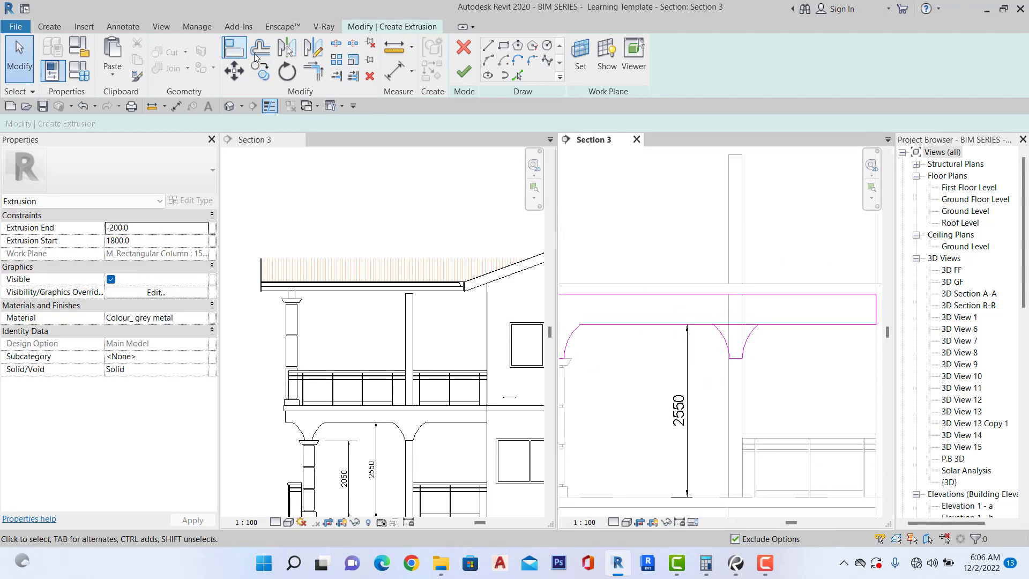
click(336, 42)
scroll(721, 321, up, 2)
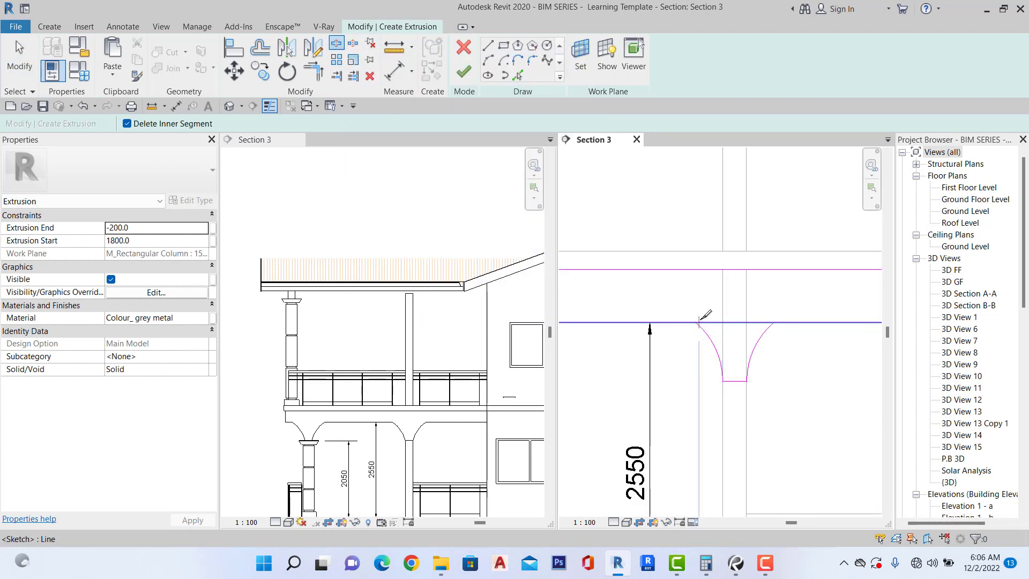
click(696, 322)
click(774, 322)
scroll(773, 323, down, 5)
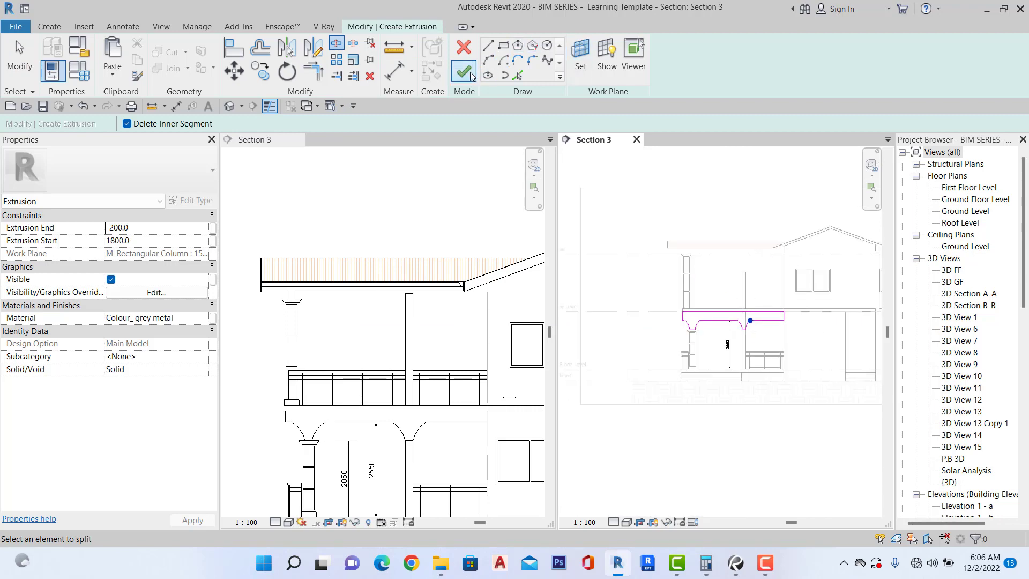
Finish the beam's extrusion sketch while staying in the in-place model.
click(464, 71)
scroll(610, 346, up, 4)
click(610, 345)
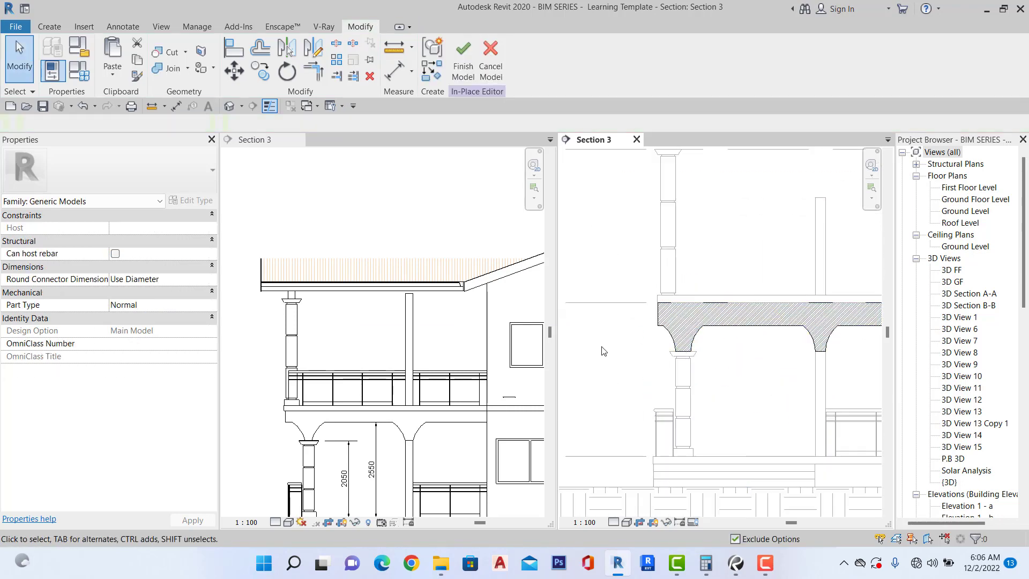
scroll(627, 327, down, 2)
scroll(738, 341, up, 1)
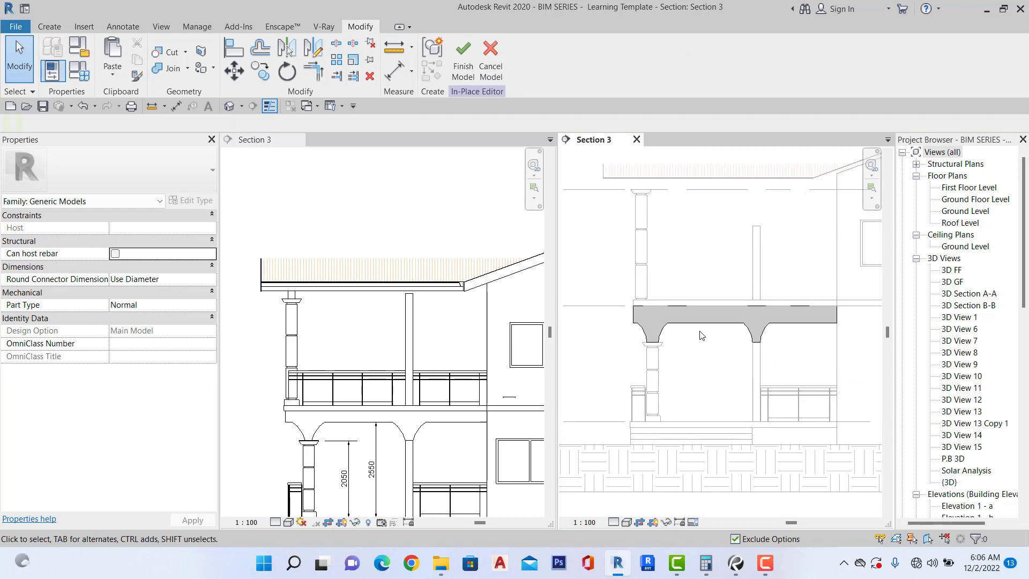
Assign the material Concrete, Cast-in-Place gray to the arched beam extrusion.
click(694, 318)
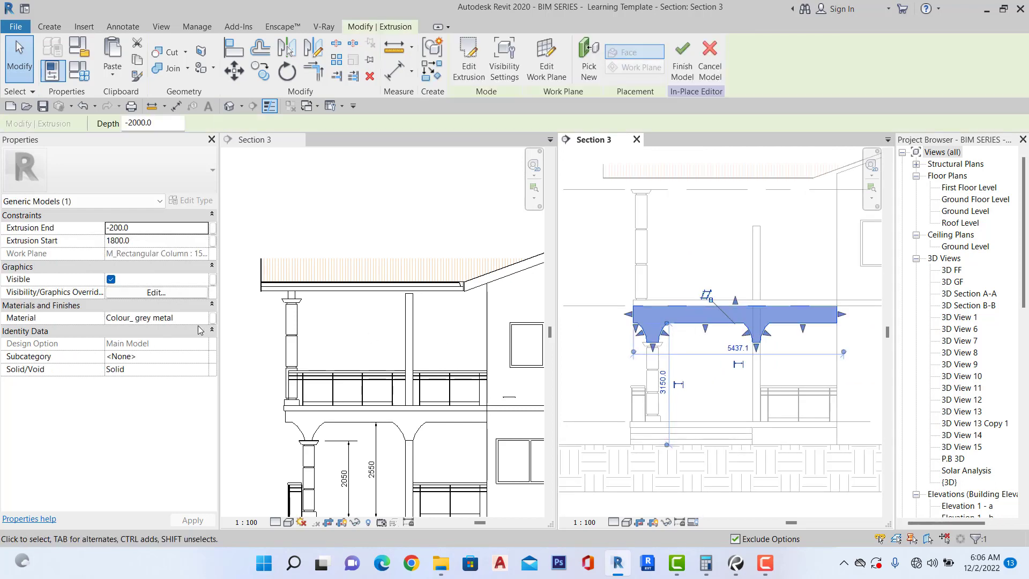
click(207, 320)
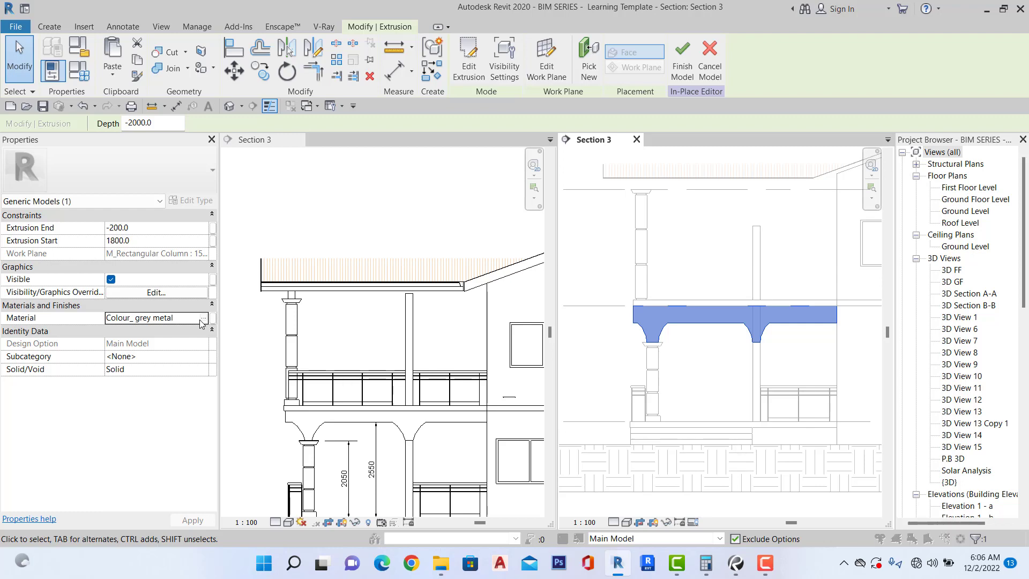
click(204, 318)
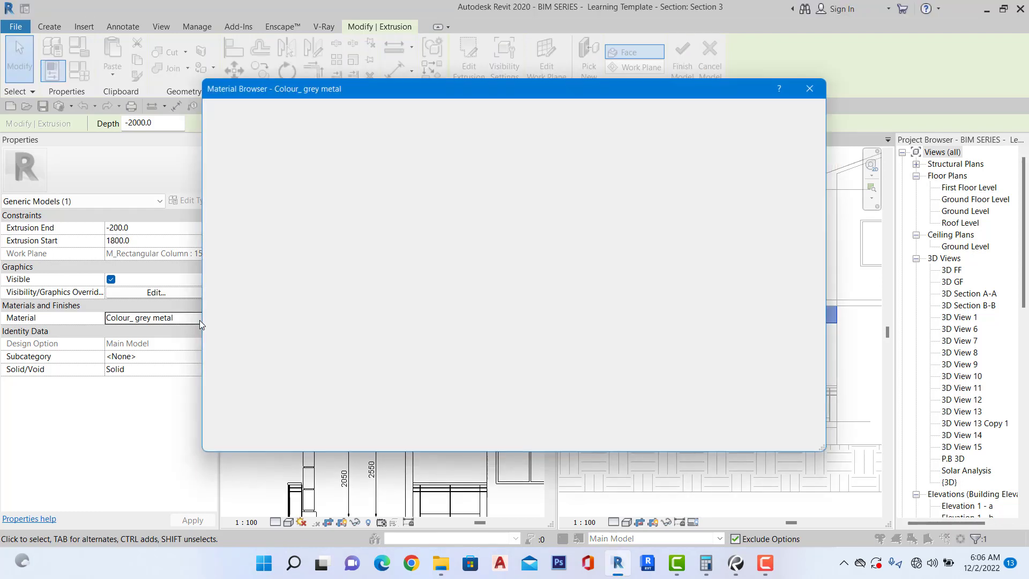
scroll(310, 247, down, 3)
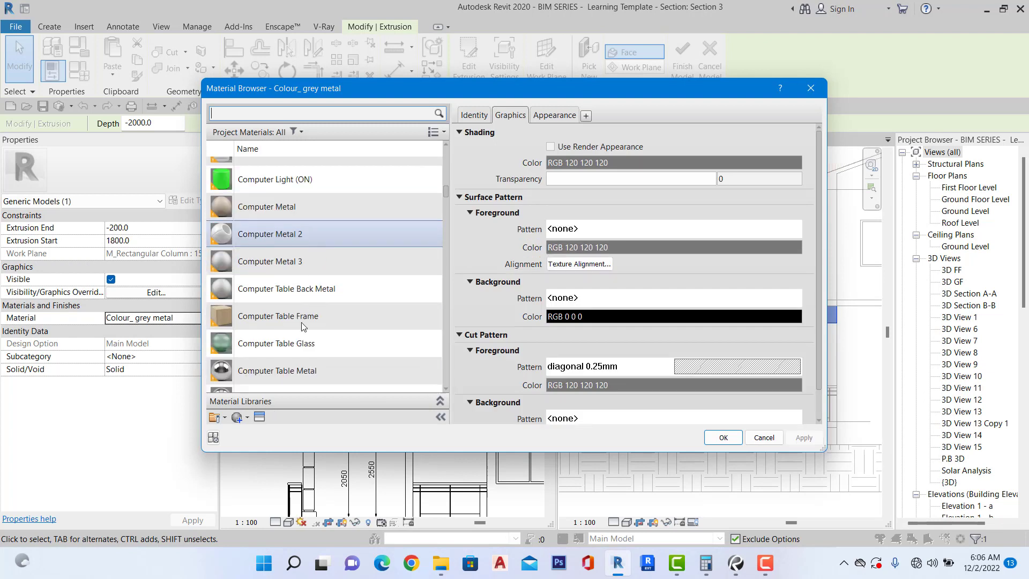
scroll(304, 172, down, 2)
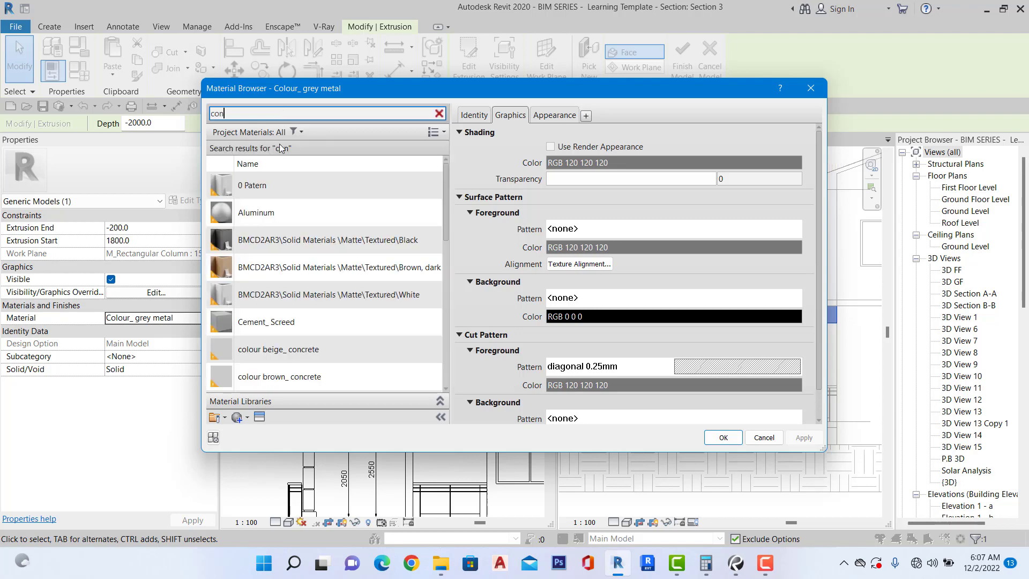
scroll(275, 337, down, 5)
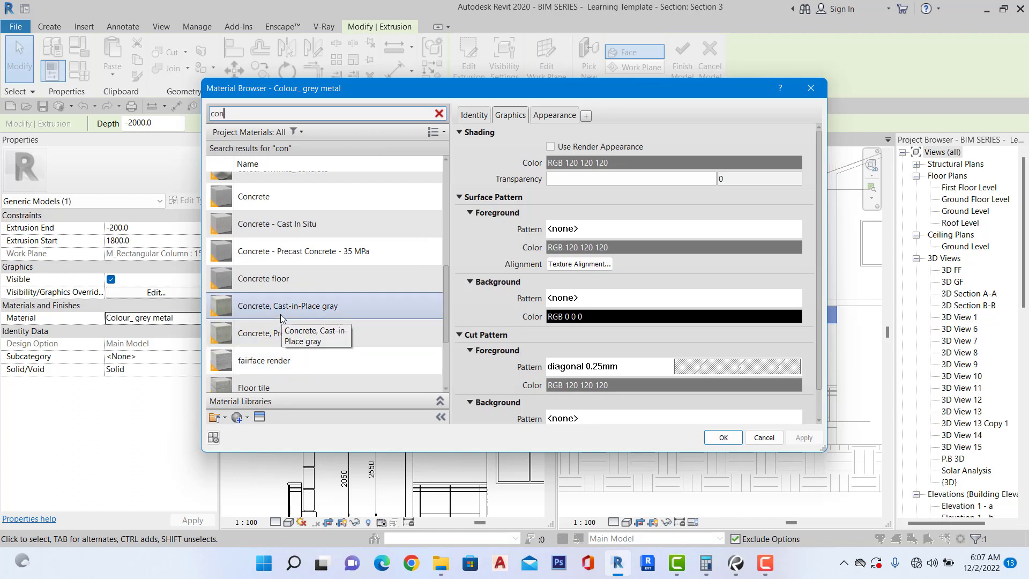
click(281, 318)
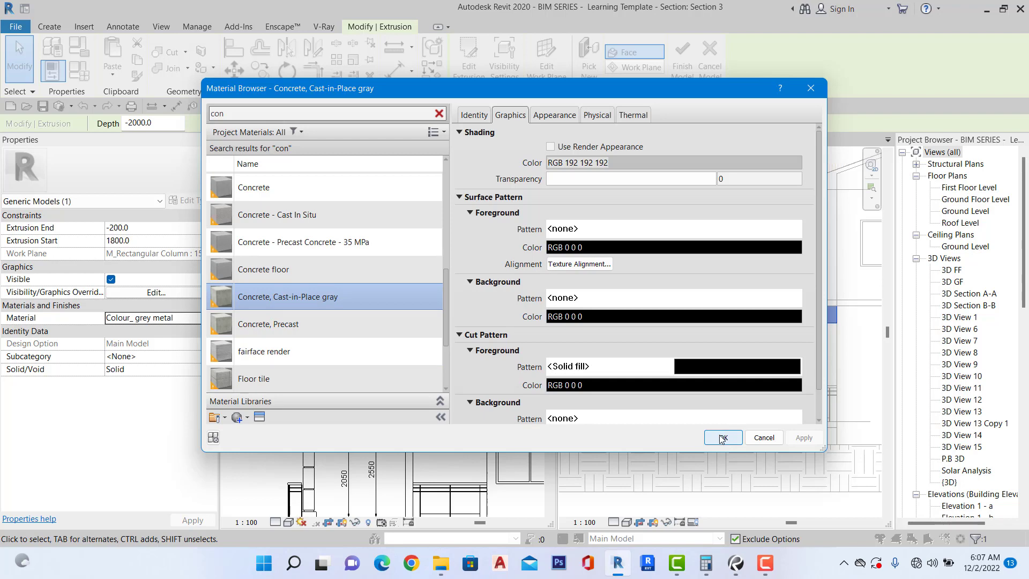
click(721, 438)
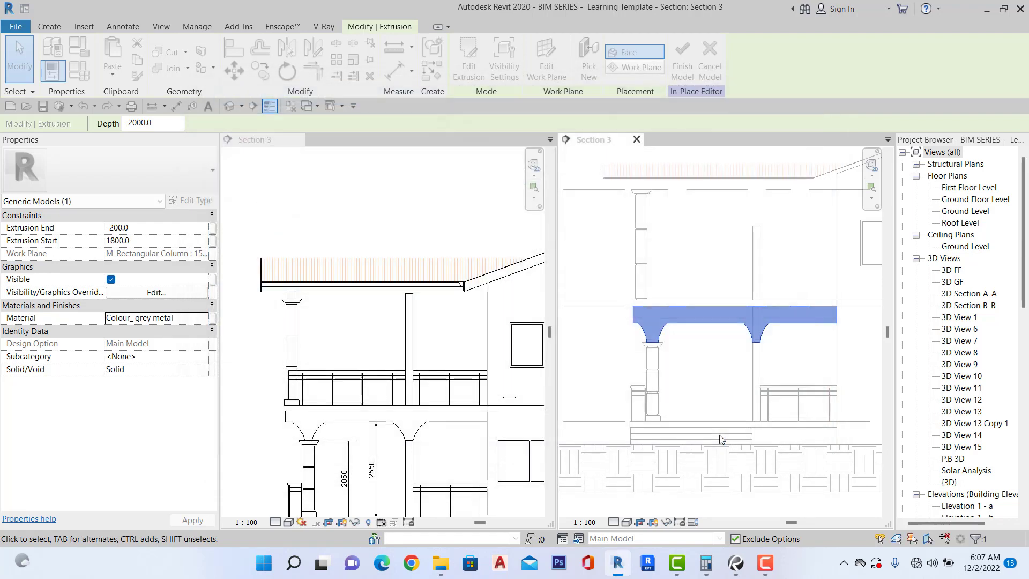
click(607, 274)
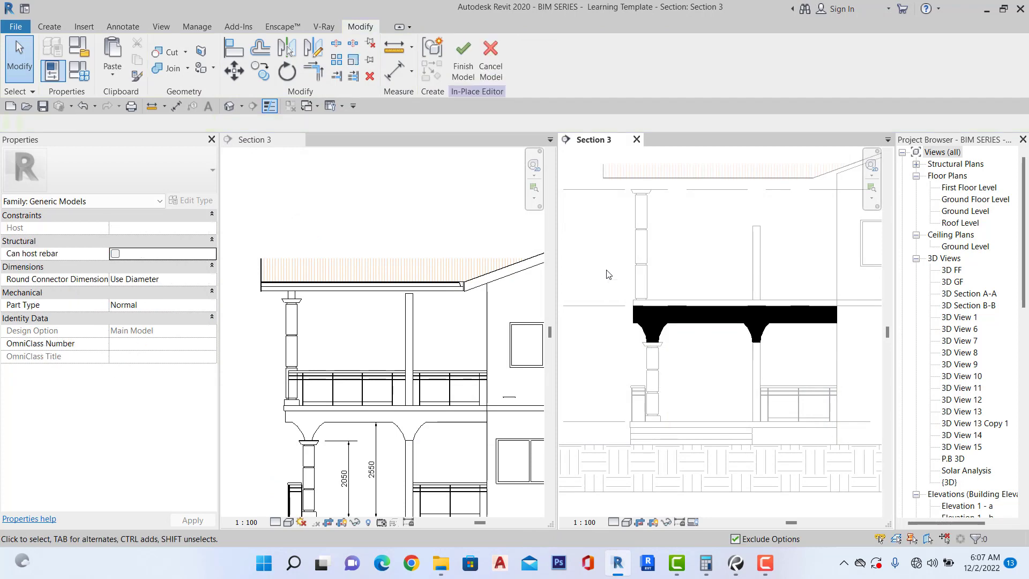
Finish the in-place model and check the concrete beam against the reference section.
click(464, 68)
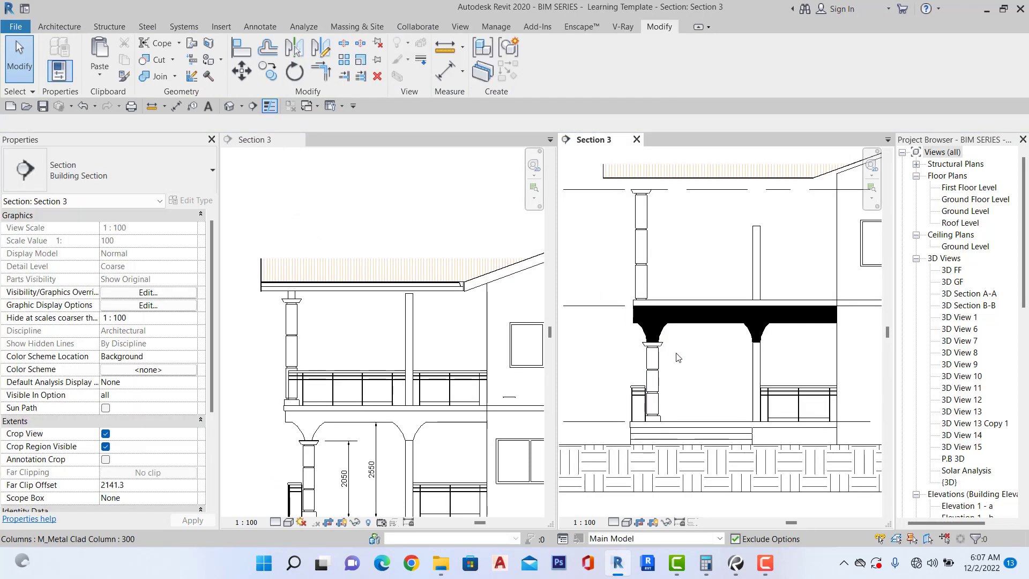
scroll(691, 358, down, 4)
scroll(688, 346, up, 2)
scroll(690, 348, up, 2)
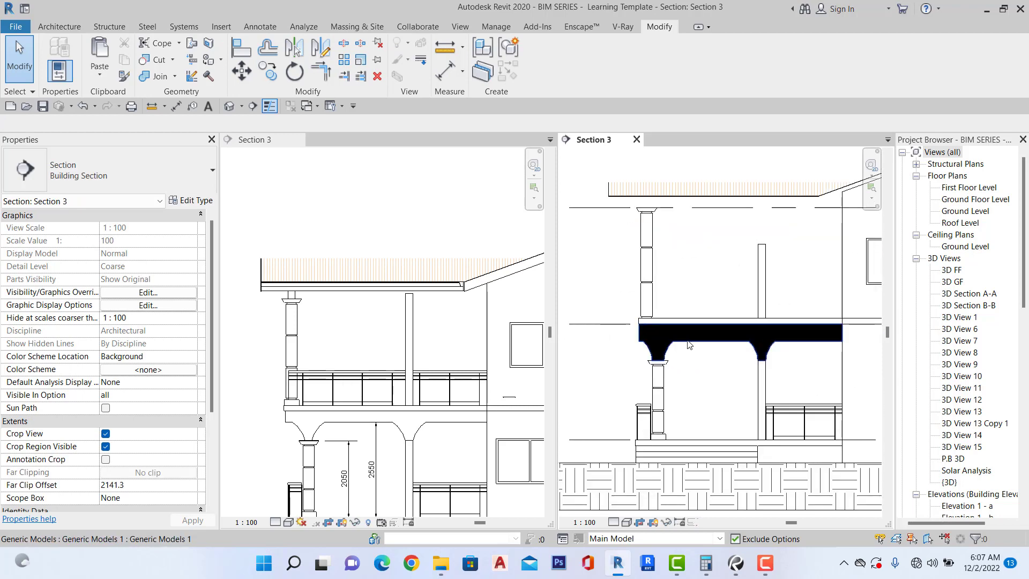
click(689, 344)
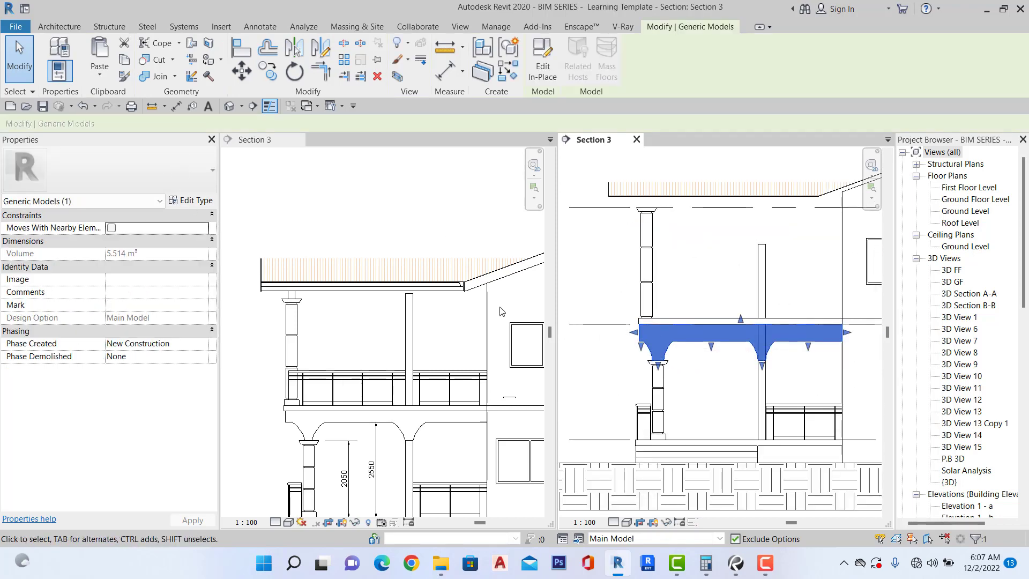
click(620, 360)
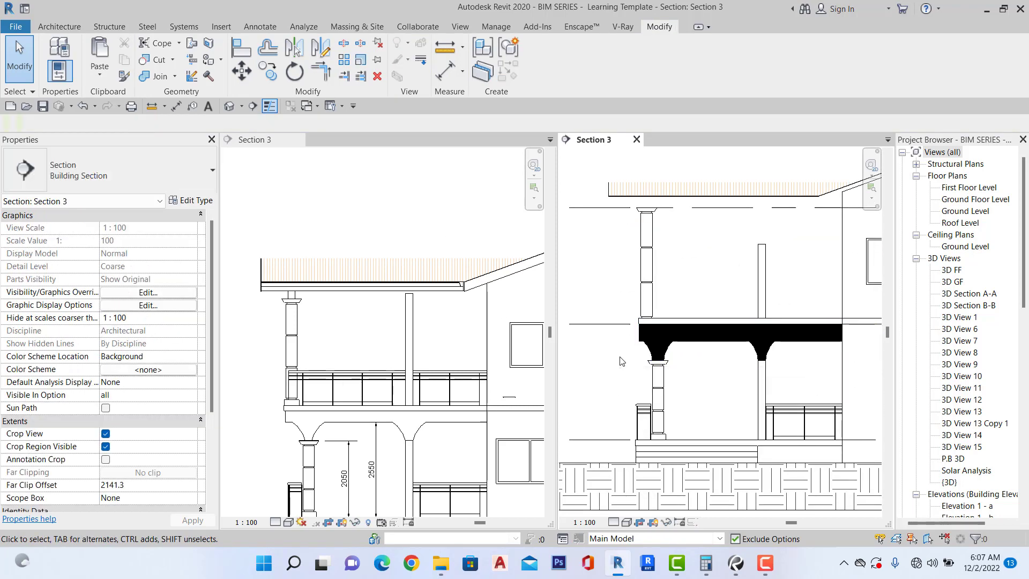
Undo back into the beam's extrusion sketch, reverting the concrete material, and redo the split above the inner column.
key(ctrl+z)
key(ctrl+z)
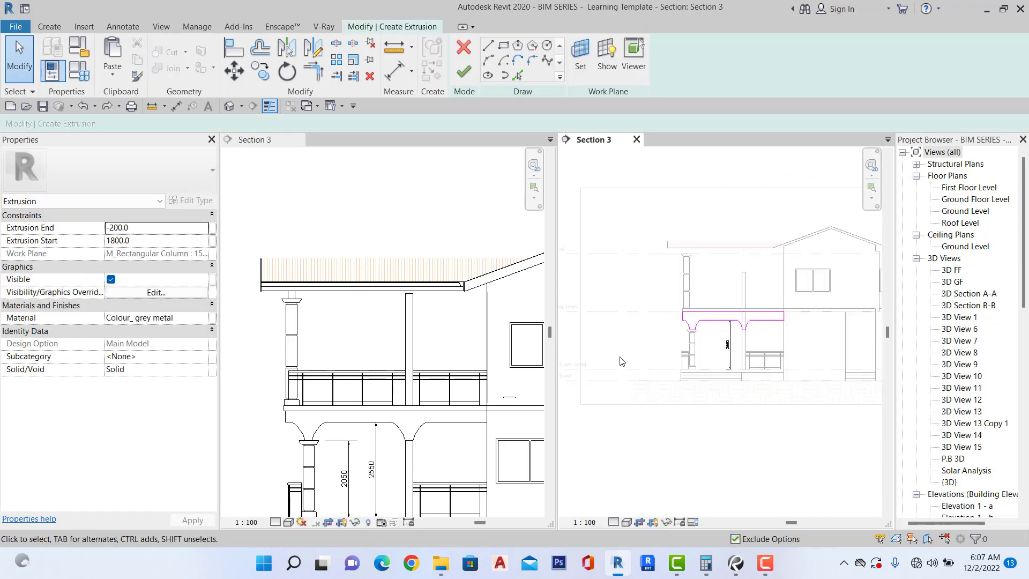
key(ctrl+z)
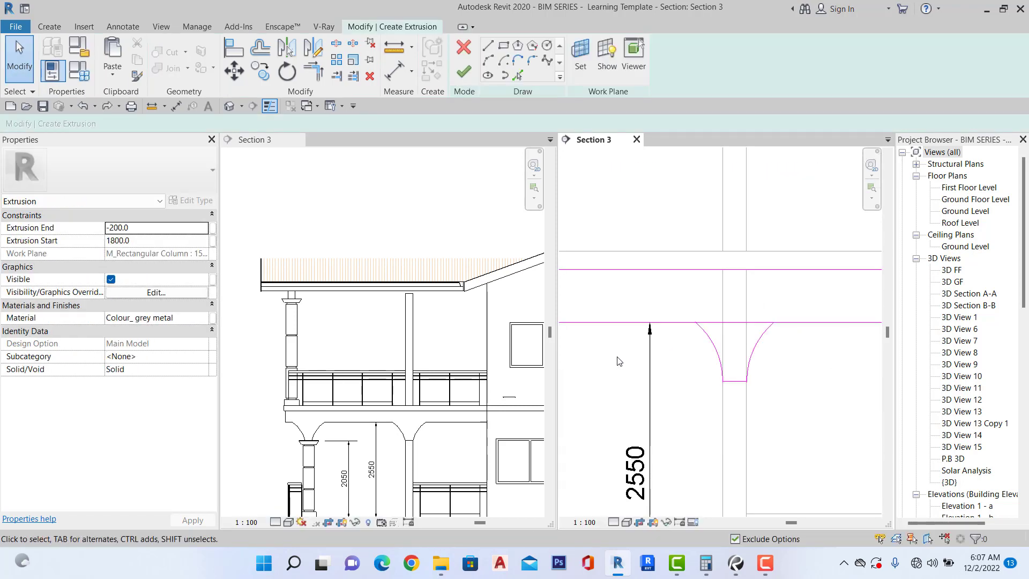
click(108, 106)
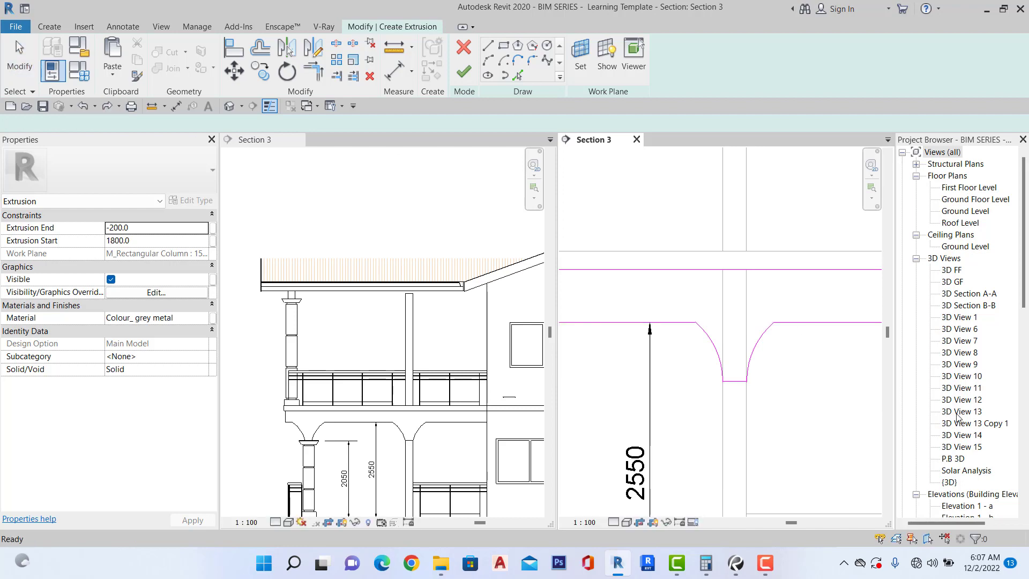
Complete the beam's extrusion sketch with its Colour_ grey metal material and finish the in-place model.
click(473, 82)
click(665, 244)
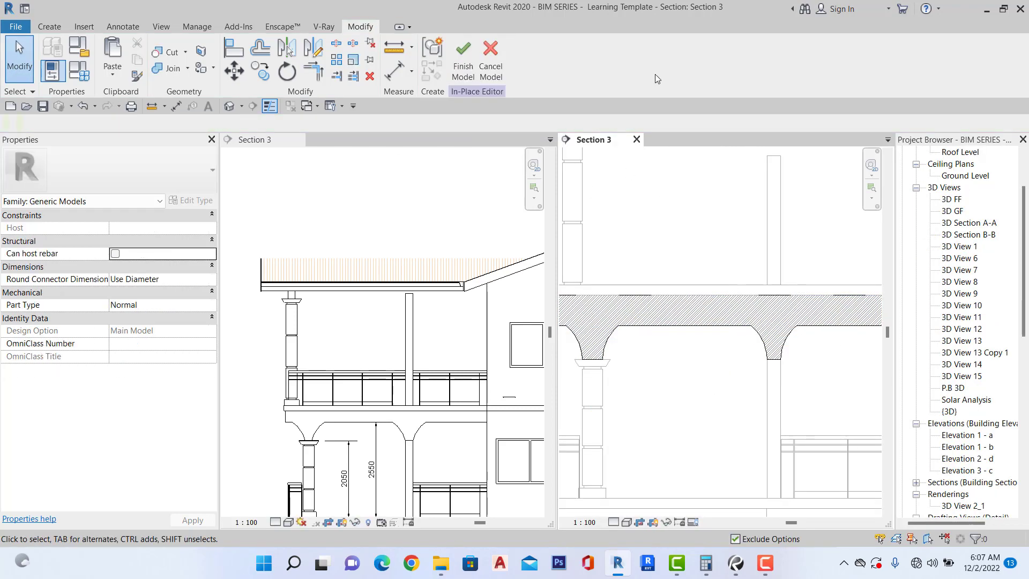
click(454, 69)
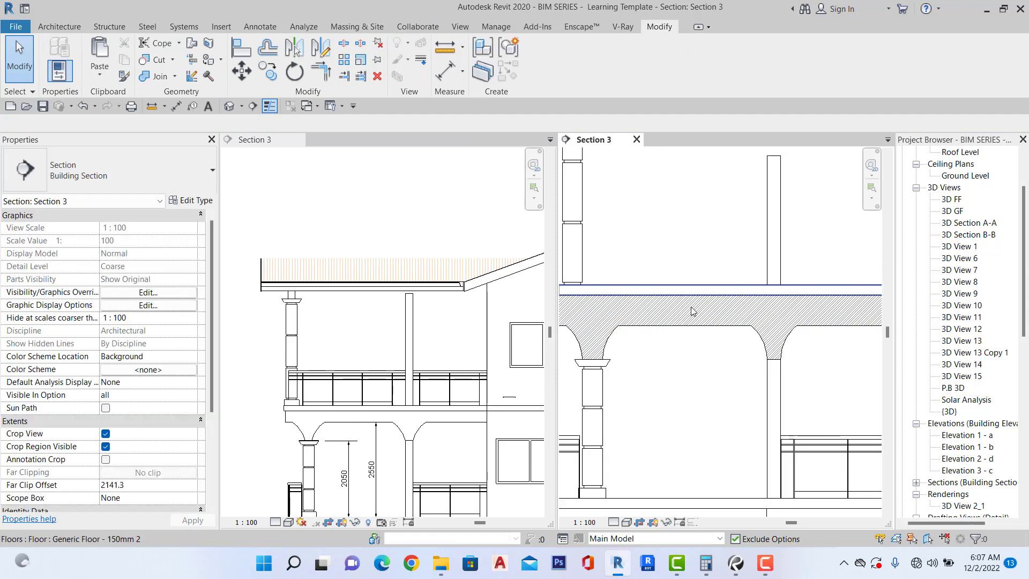
Examine the beam and its arched brackets over both columns in Section 3.
scroll(594, 330, down, 3)
scroll(631, 312, up, 3)
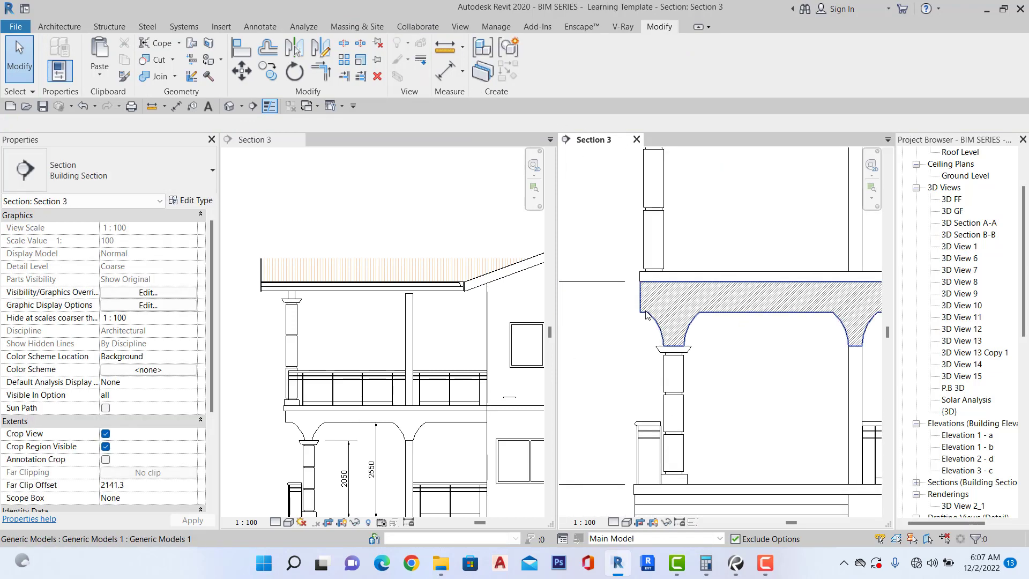
click(645, 313)
scroll(675, 293, down, 3)
click(696, 250)
scroll(718, 288, down, 4)
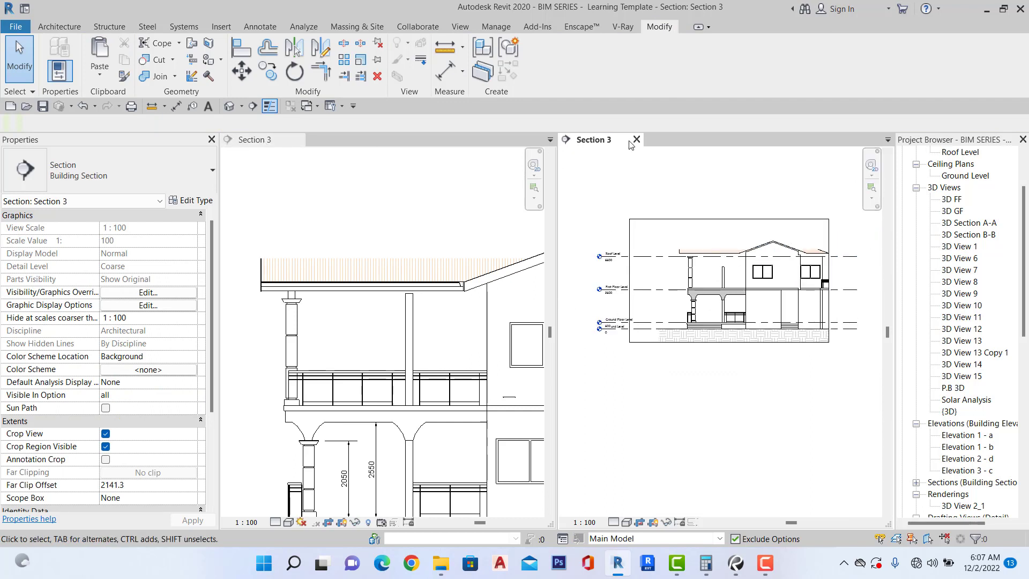
scroll(698, 383, down, 1)
scroll(699, 383, up, 2)
scroll(765, 255, down, 1)
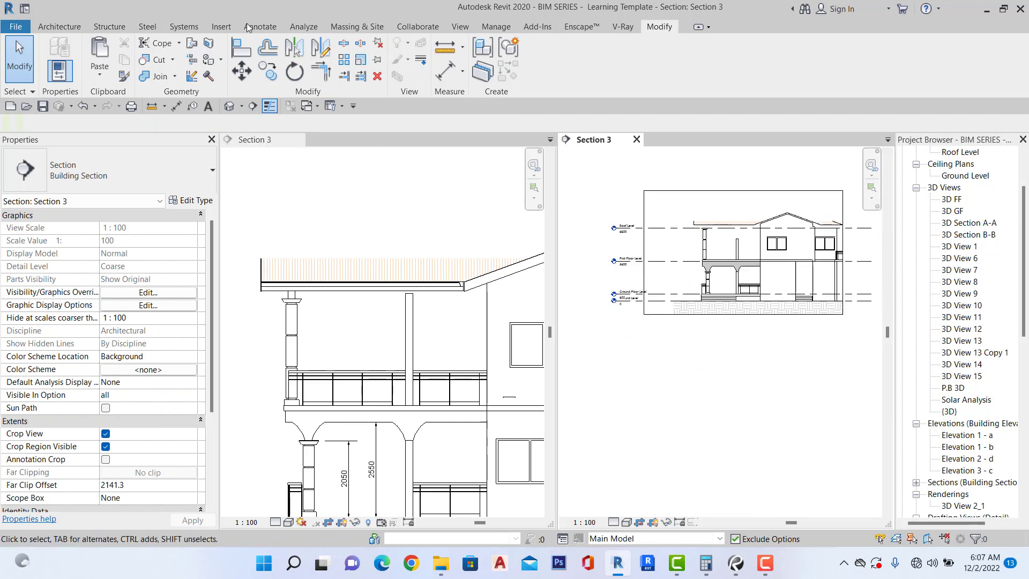
In the default 3D view seen from the back, pull the beam's outer face in to the porch column, reducing its depth.
click(229, 105)
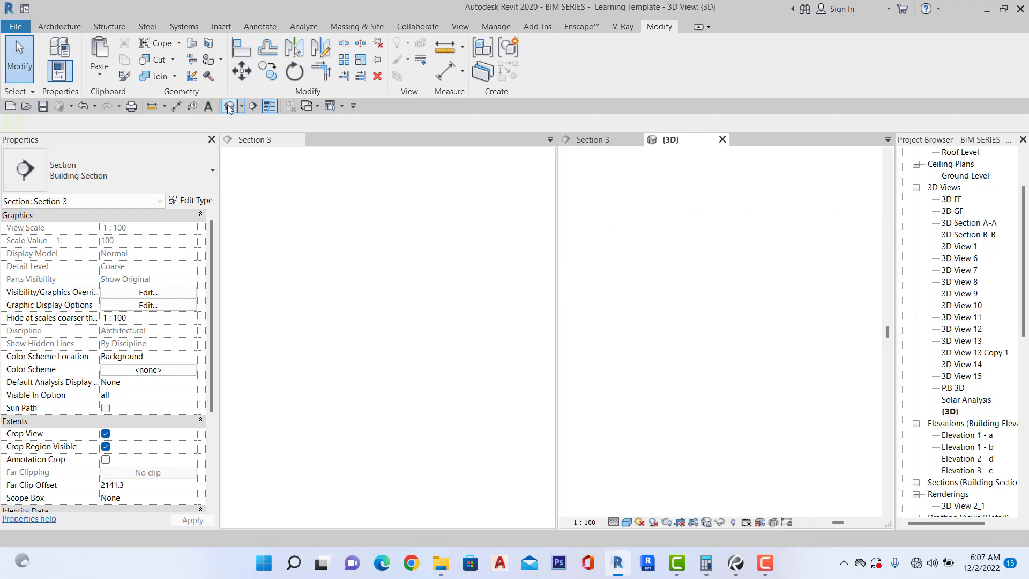
mouse_move(757, 280)
shift+middle_down()
mouse_move(686, 300)
mouse_move(759, 325)
shift+middle_up()
scroll(735, 396, up, 2)
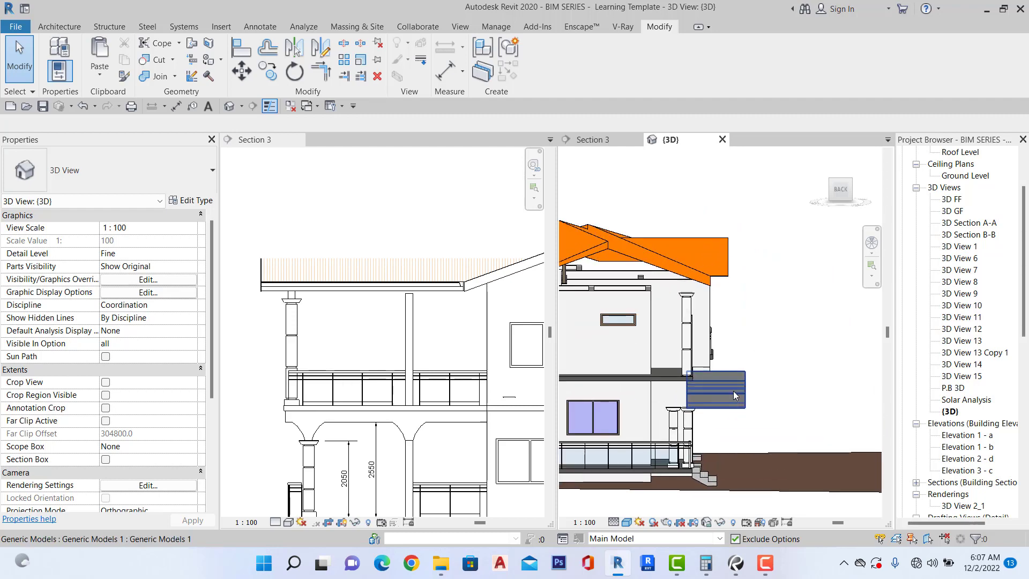
click(733, 394)
click(839, 190)
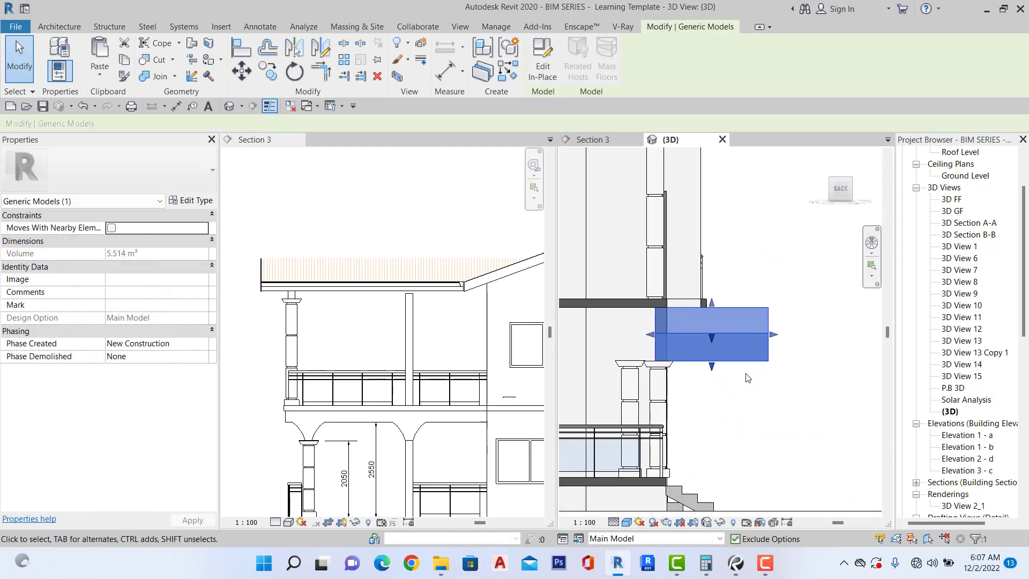
drag(770, 333, 677, 336)
scroll(761, 338, down, 2)
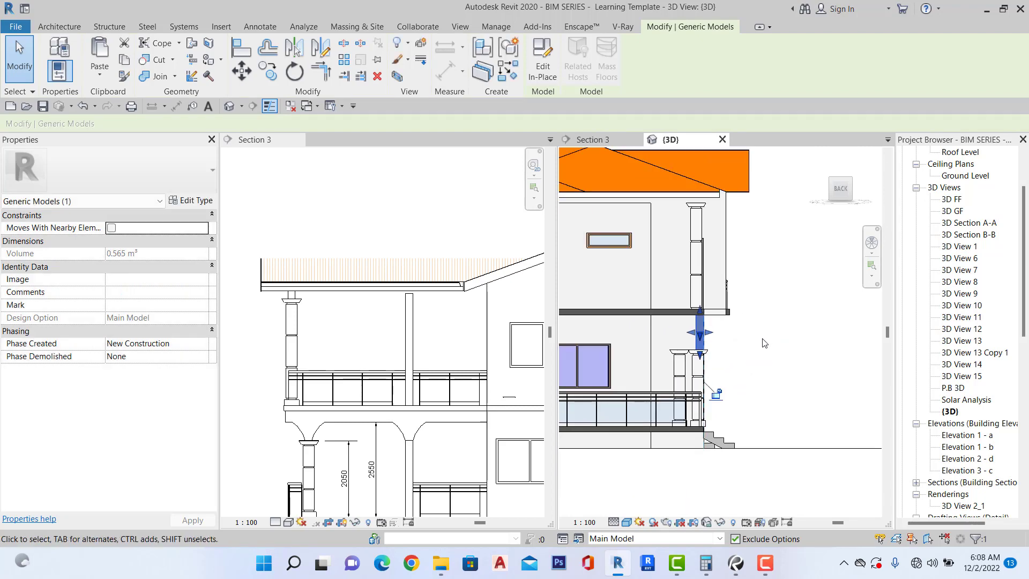
click(765, 343)
Inspect the thinned porch beam from the side and corner in 3D and in Section 3.
mouse_move(843, 192)
mouse_down()
mouse_move(817, 192)
mouse_move(814, 213)
mouse_move(793, 213)
mouse_up()
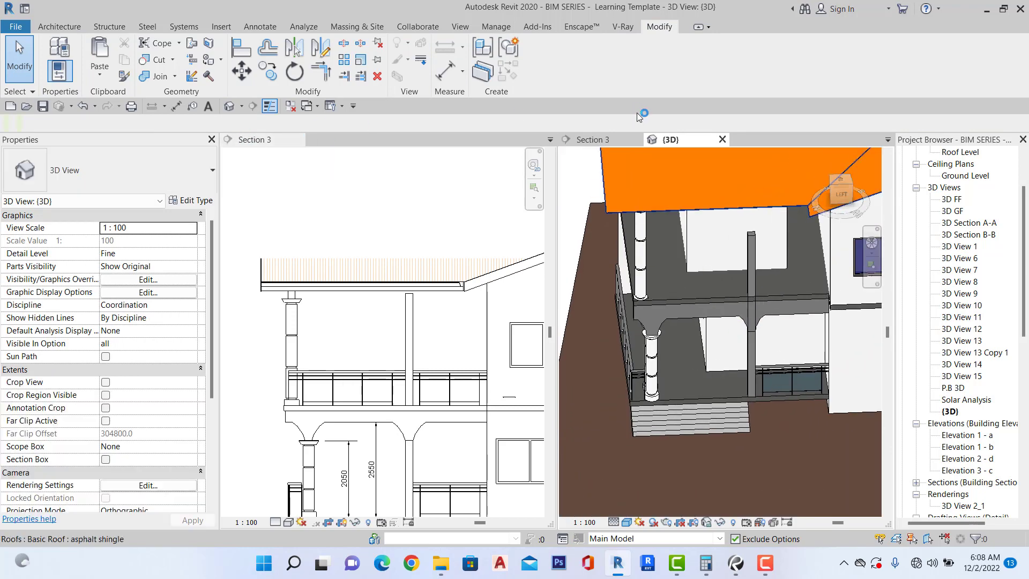
click(594, 138)
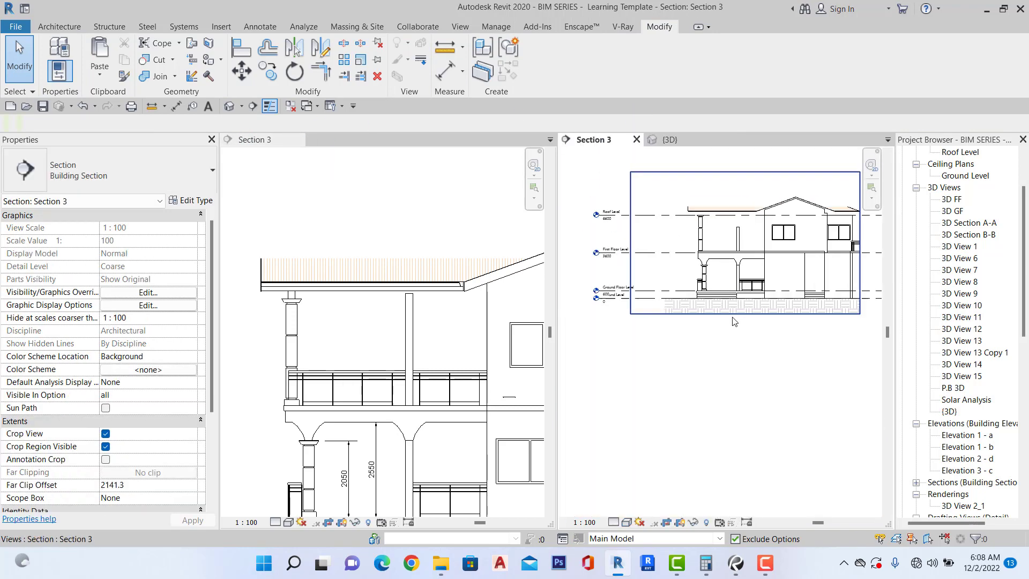
scroll(722, 229, up, 5)
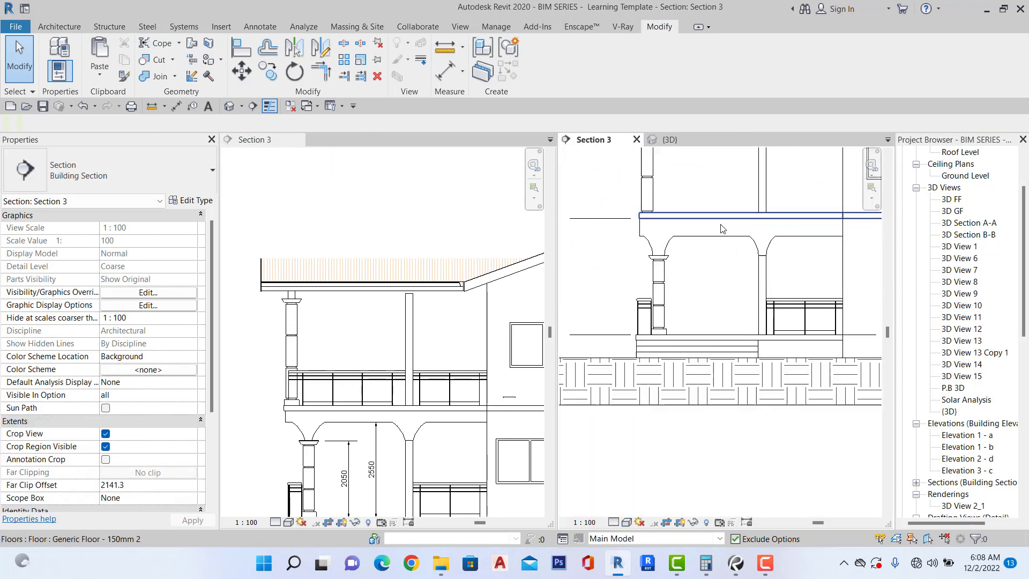
click(670, 139)
scroll(679, 330, down, 3)
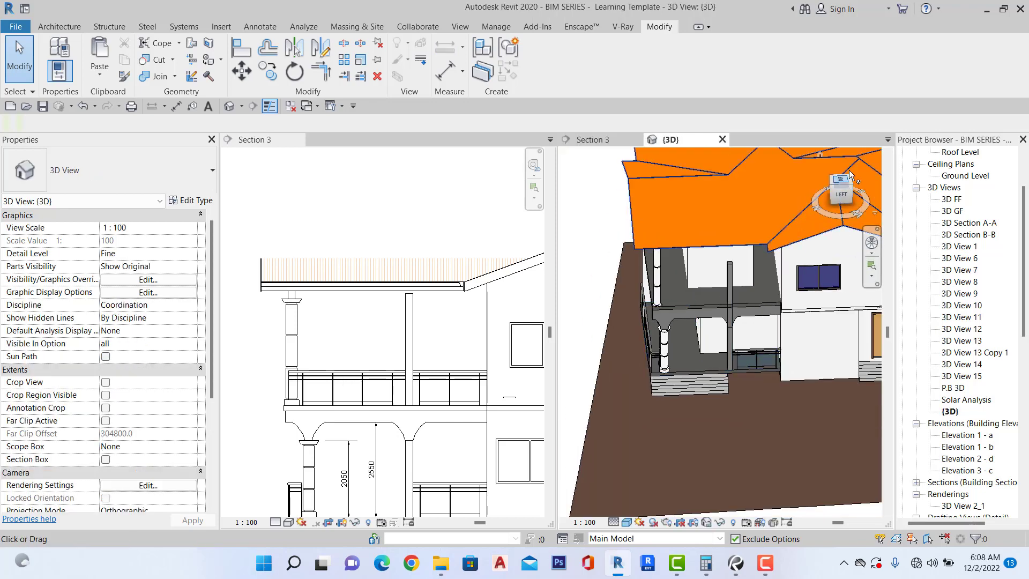
click(839, 200)
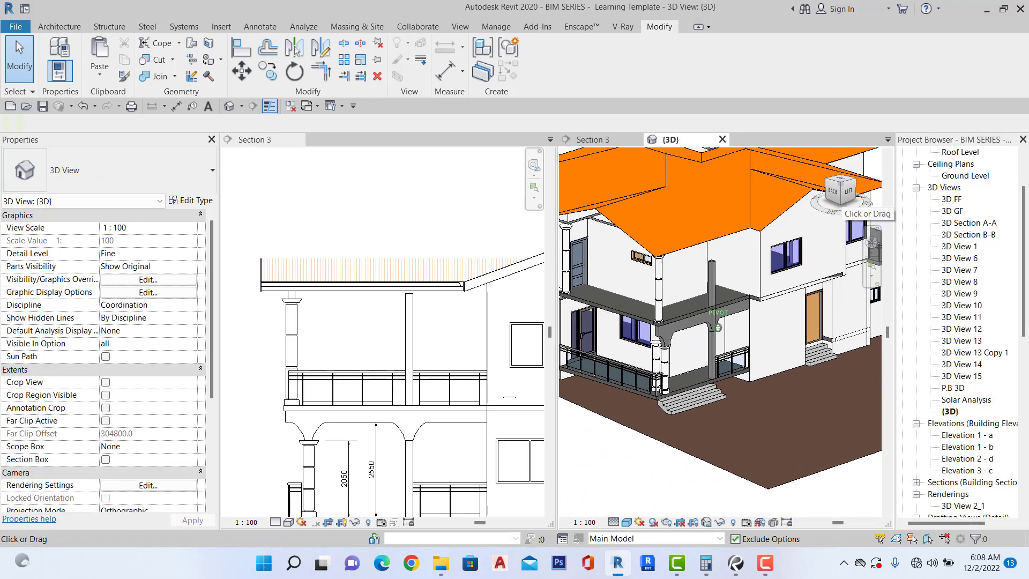
View the porch from the back-left in 3D and open the Ground Floor Level plan of the reference project.
mouse_move(839, 196)
mouse_down()
mouse_move(850, 206)
mouse_move(852, 194)
mouse_move(828, 194)
mouse_up()
scroll(632, 299, up, 5)
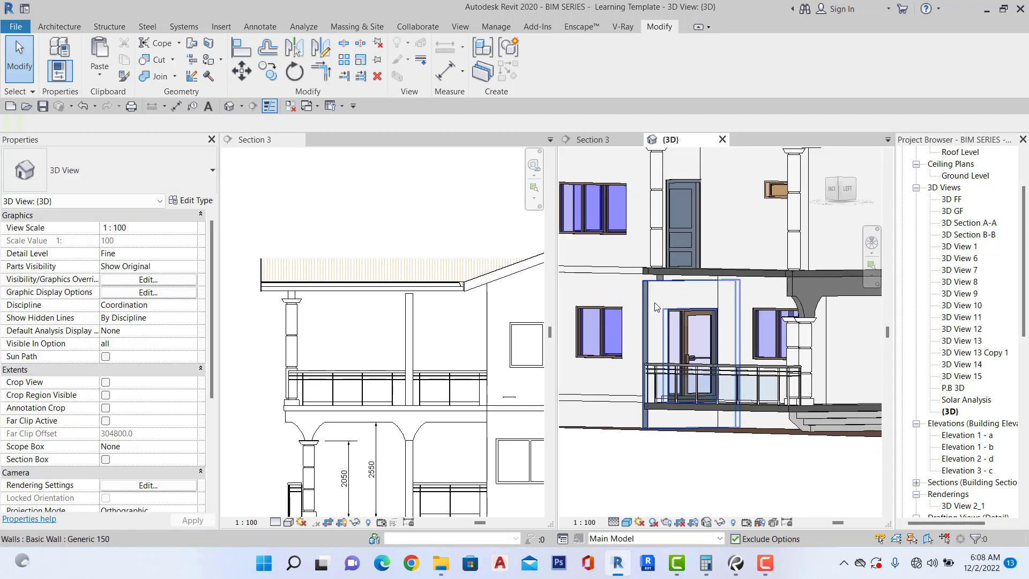
scroll(278, 259, down, 5)
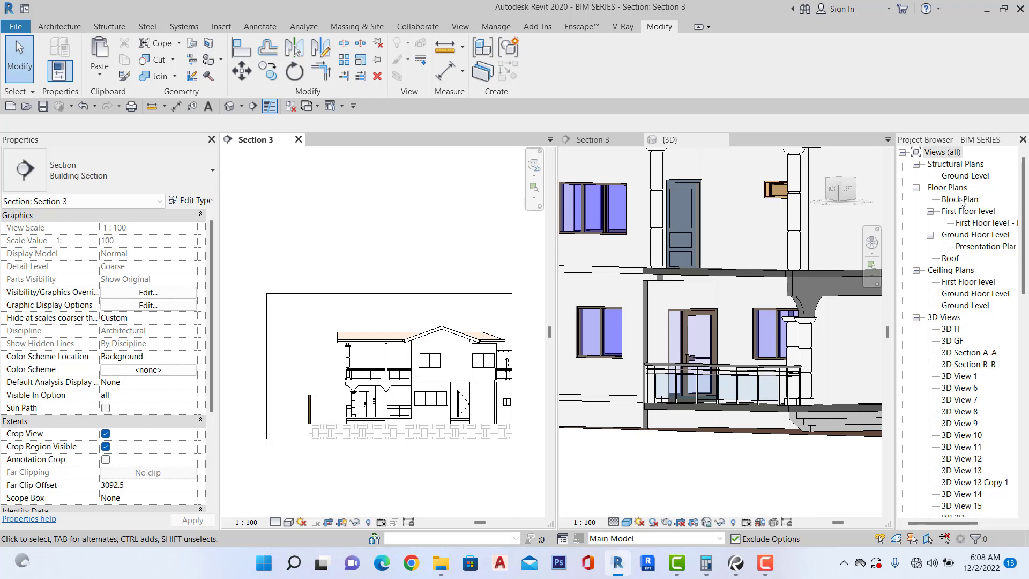
double_click(970, 236)
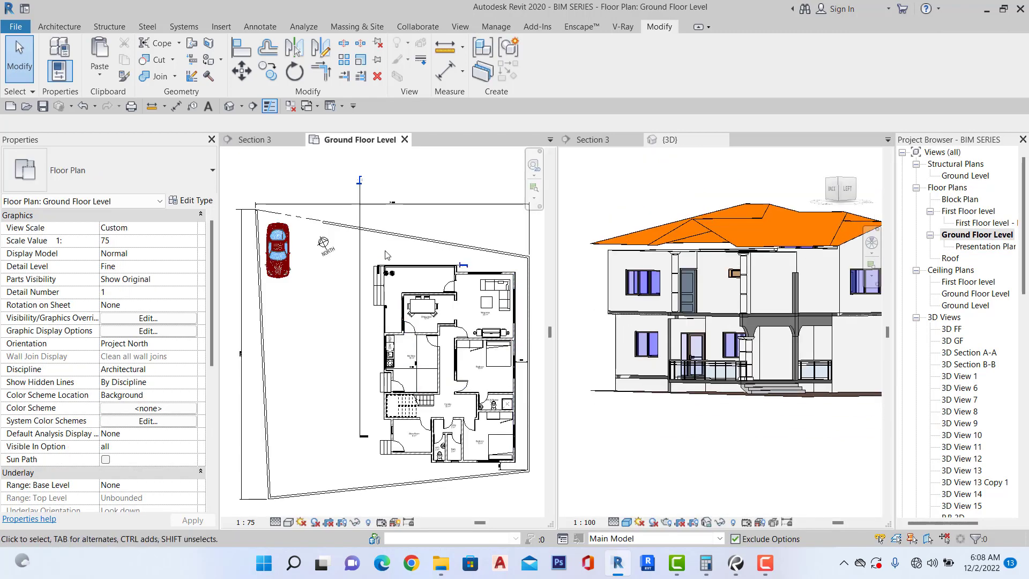
scroll(386, 252, up, 3)
scroll(368, 299, down, 4)
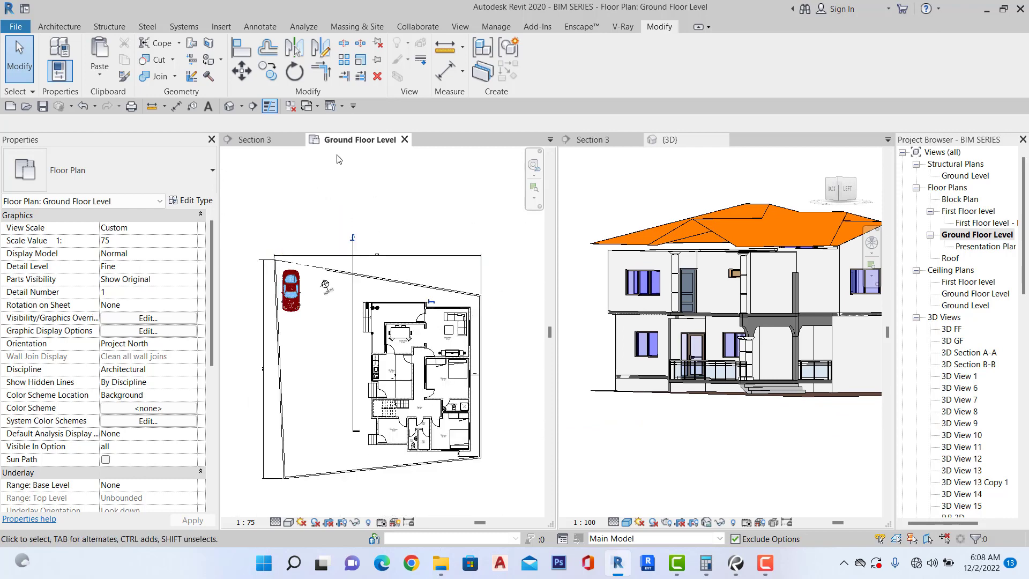
click(252, 106)
scroll(382, 297, up, 3)
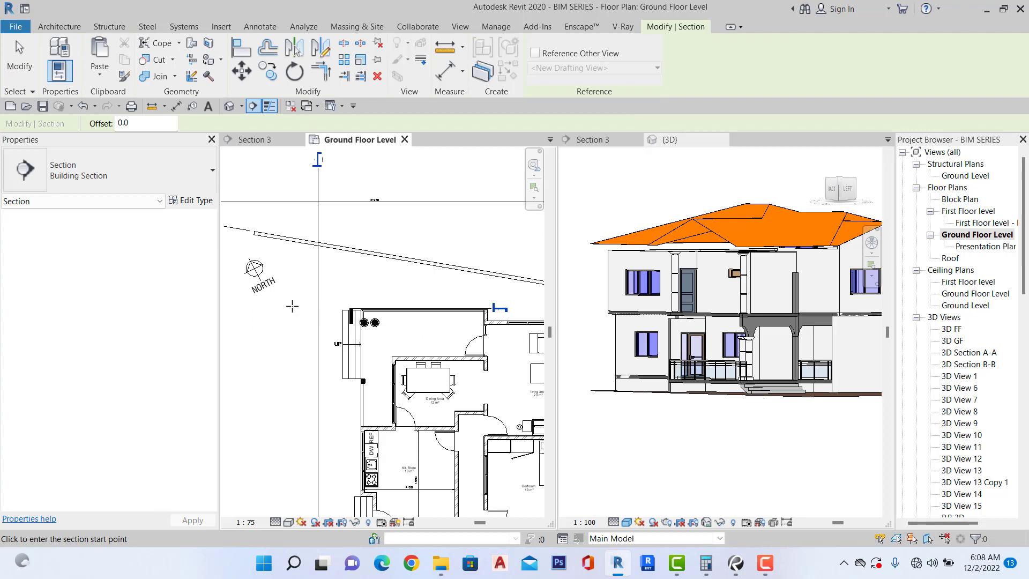
key(Escape)
scroll(328, 313, down, 1)
key(Escape)
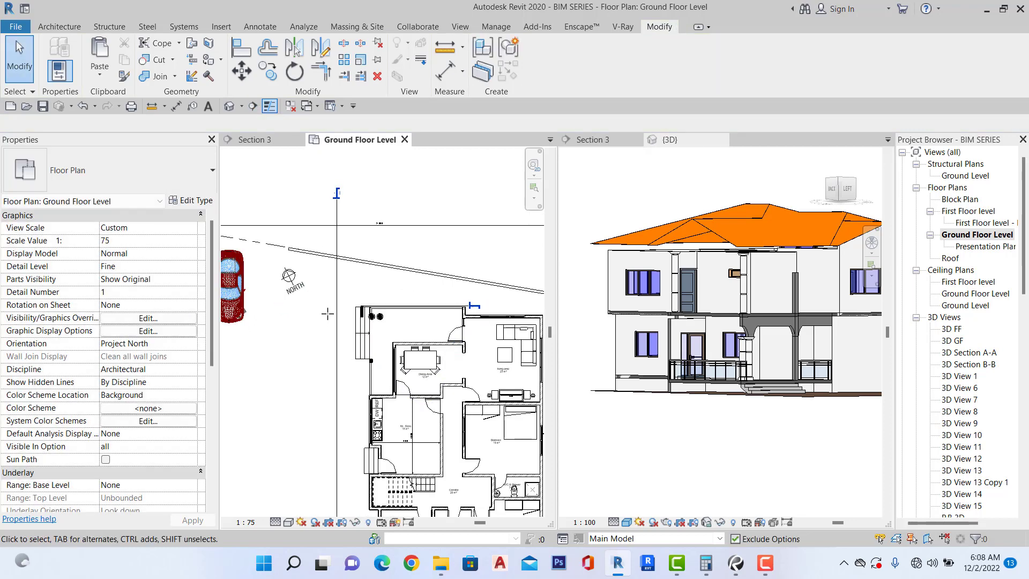
Open the reference project's Section 2 from its plan marker and examine the side porch beam, its arched bracket and the gable wall.
scroll(434, 306, up, 2)
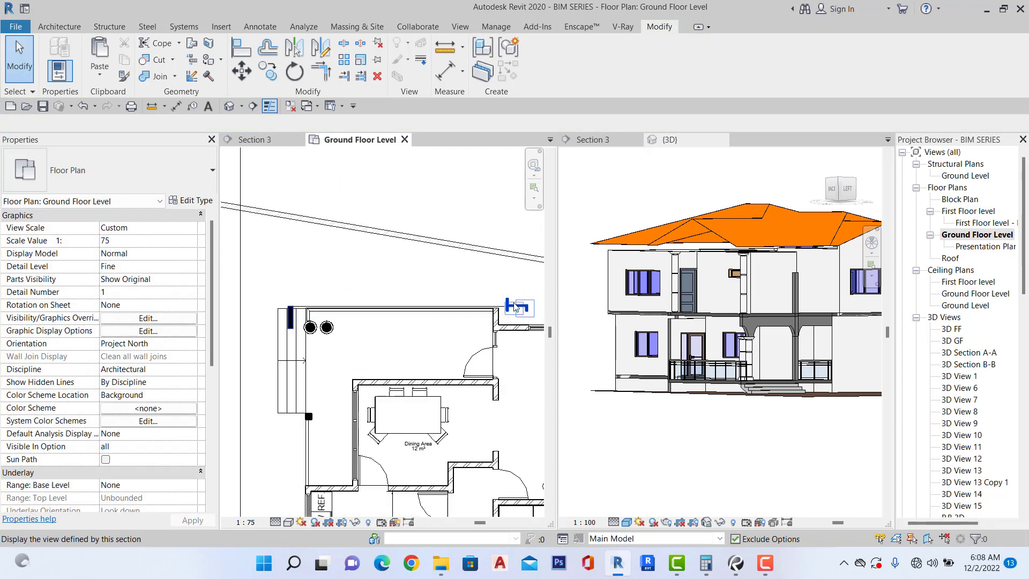
double_click(514, 307)
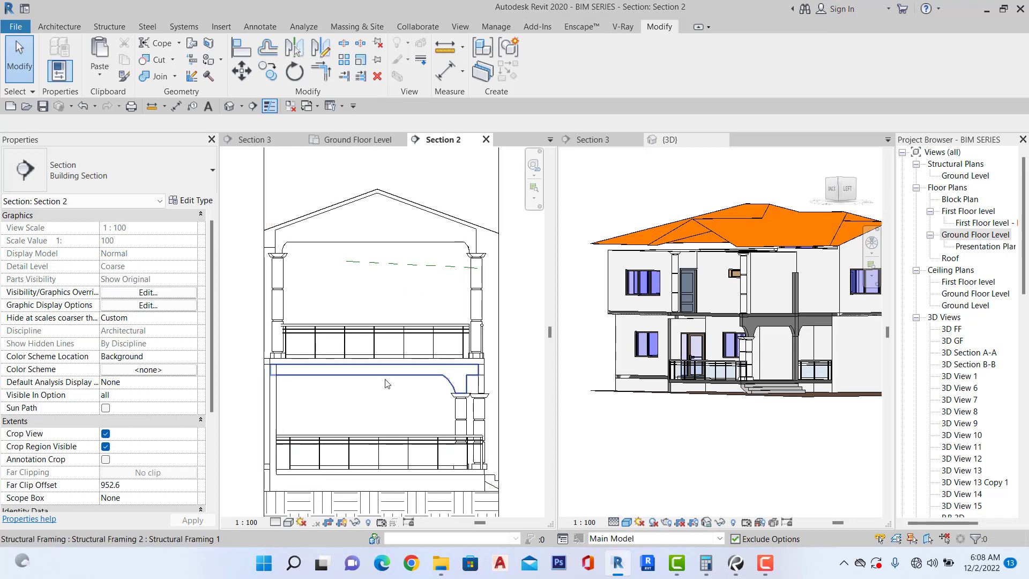
click(387, 383)
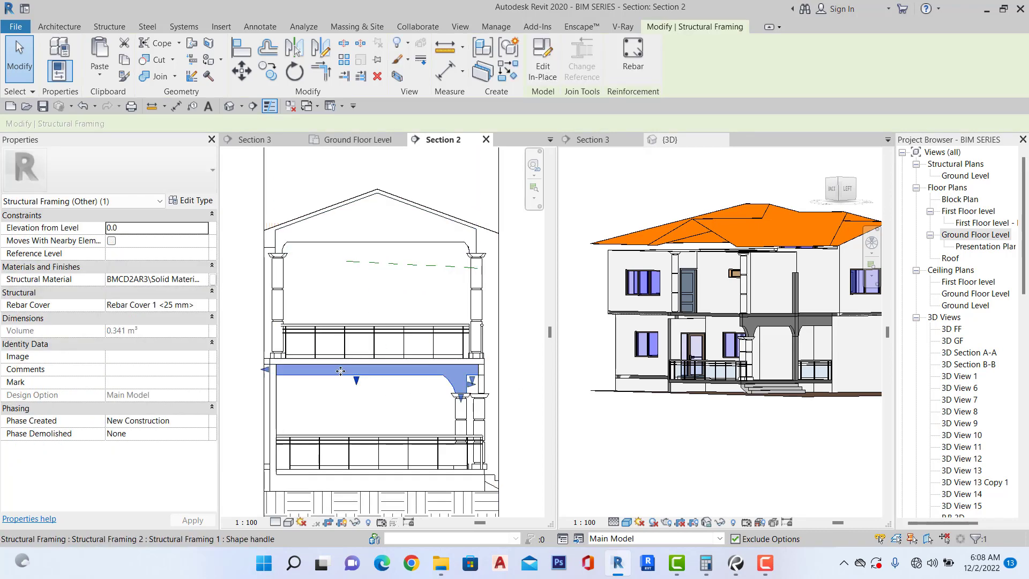
click(395, 252)
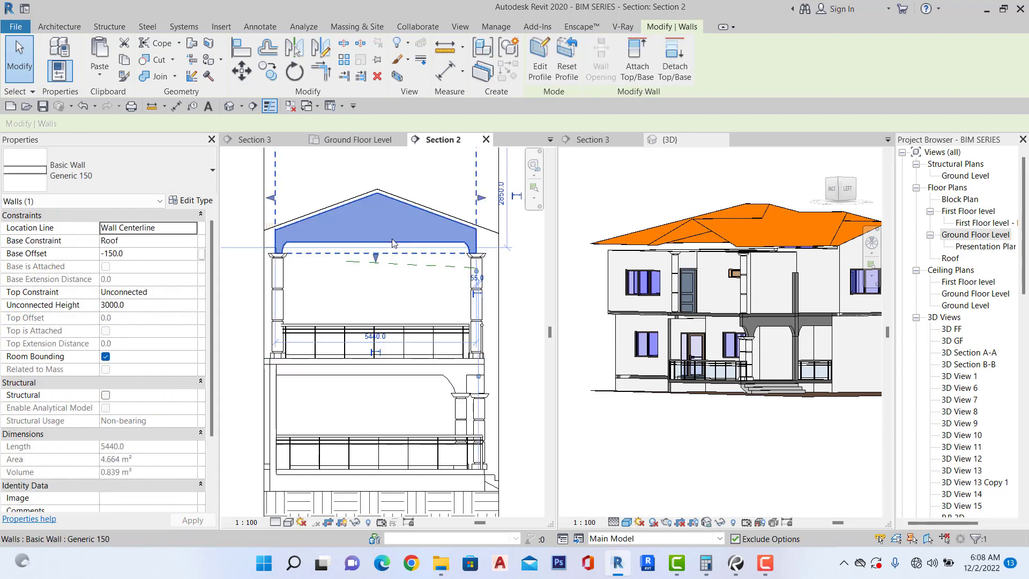
scroll(408, 233, down, 1)
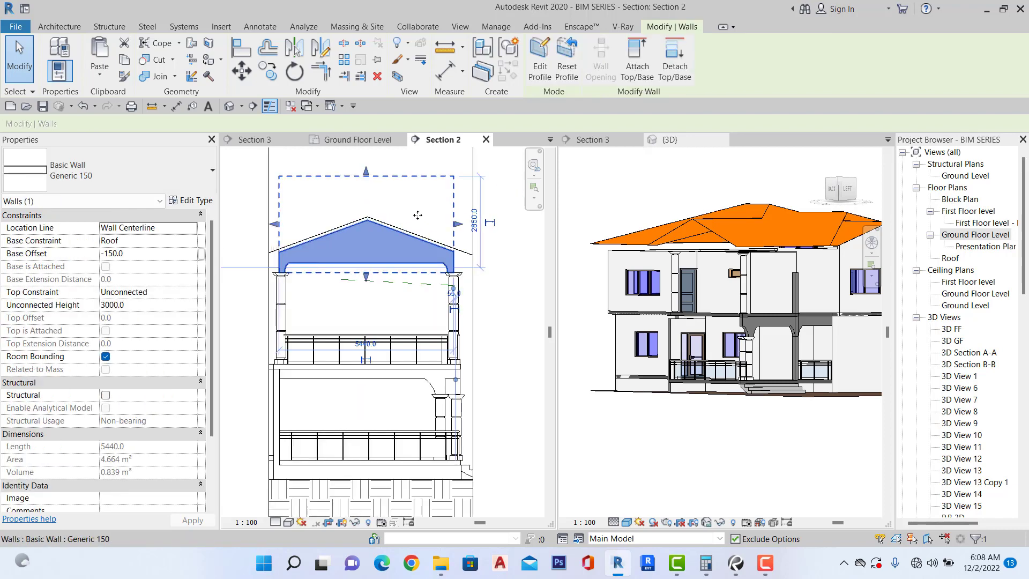
key(Escape)
click(372, 388)
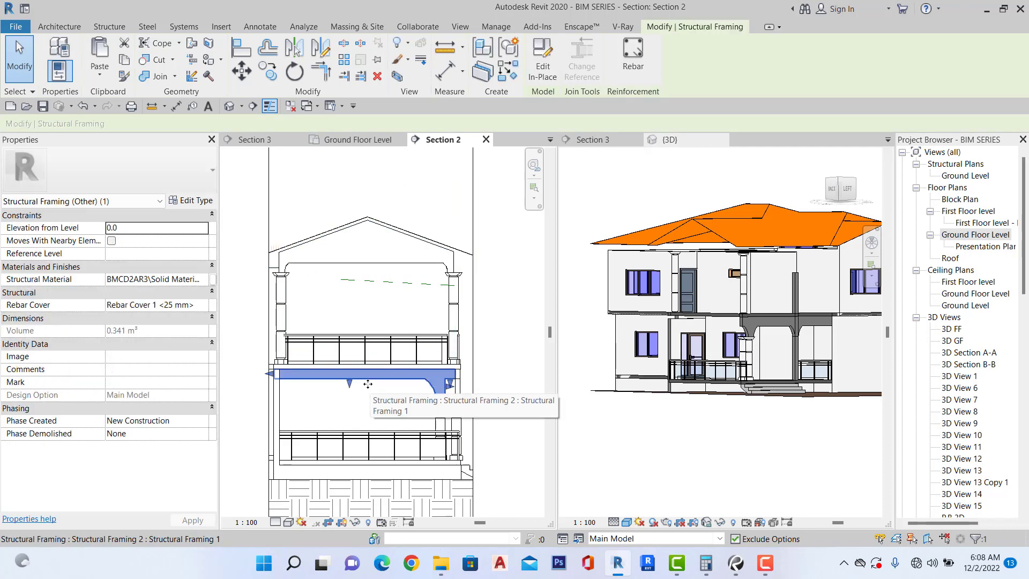
scroll(340, 390, down, 1)
In the Learning Template's Ground Floor Level plan, draw a section line just outside the porch's outer edge, facing the house.
click(818, 196)
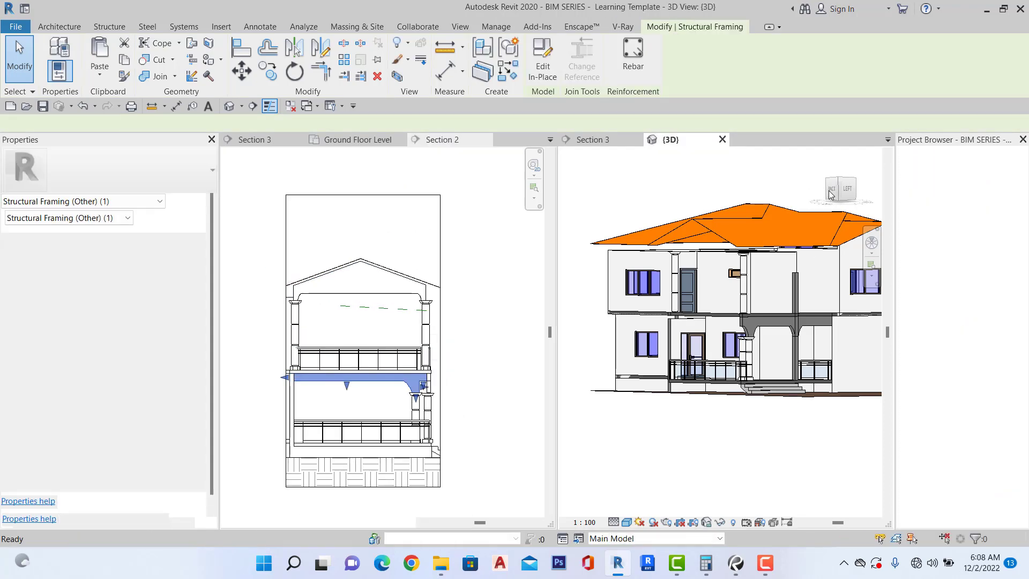
click(833, 190)
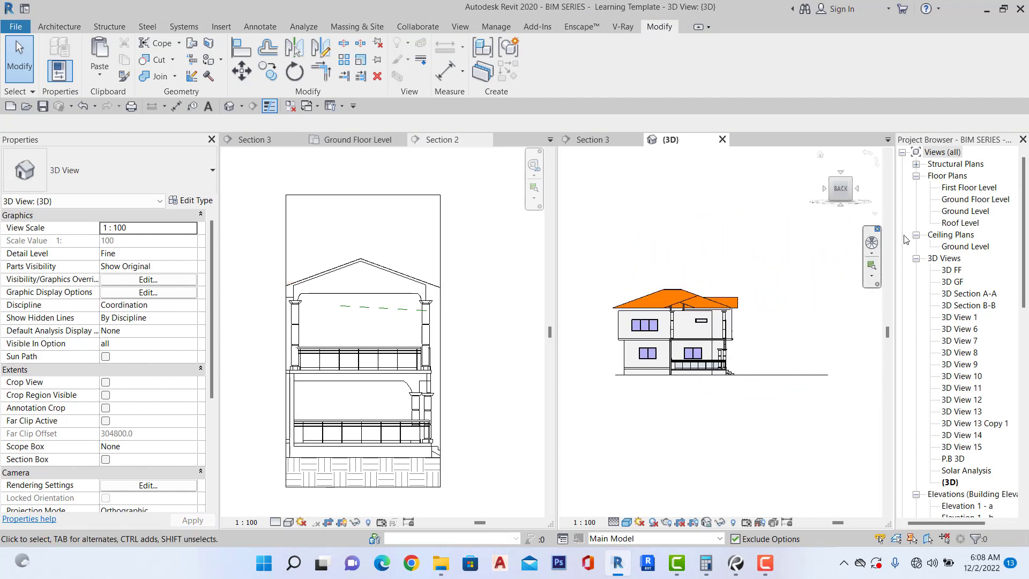
double_click(957, 201)
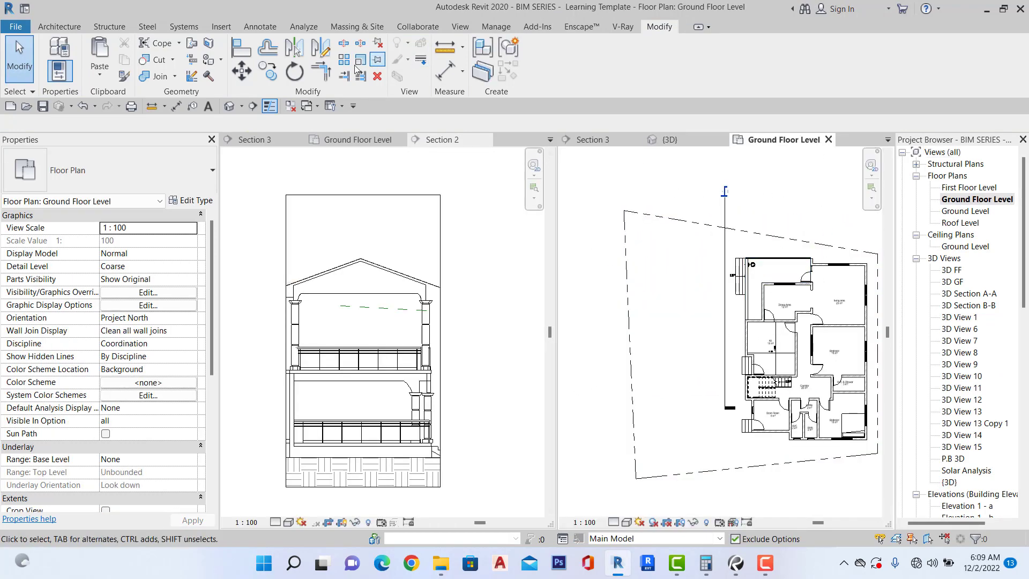
click(252, 105)
scroll(831, 269, up, 4)
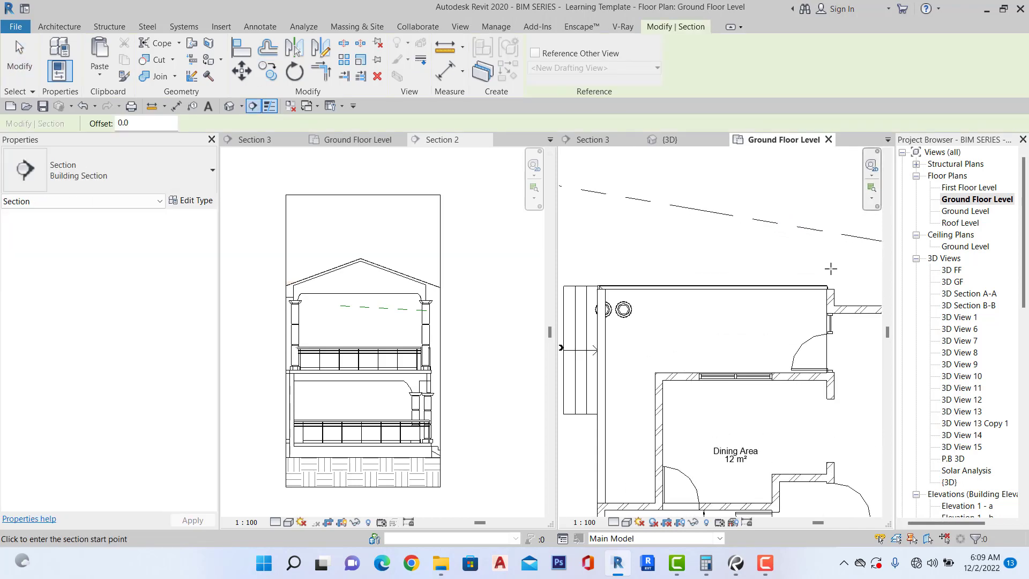
click(848, 283)
scroll(848, 282, down, 3)
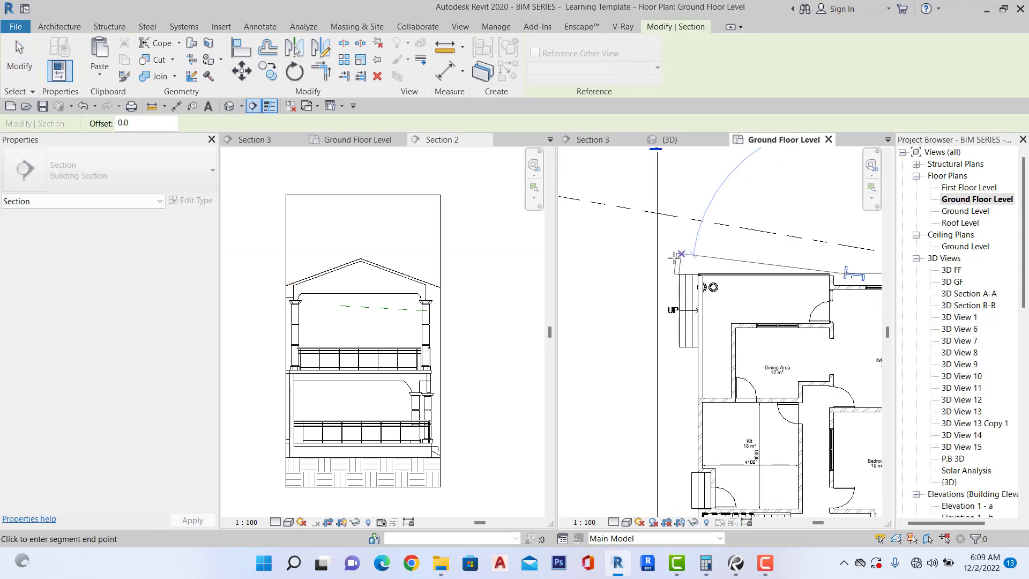
click(633, 276)
scroll(633, 276, down, 4)
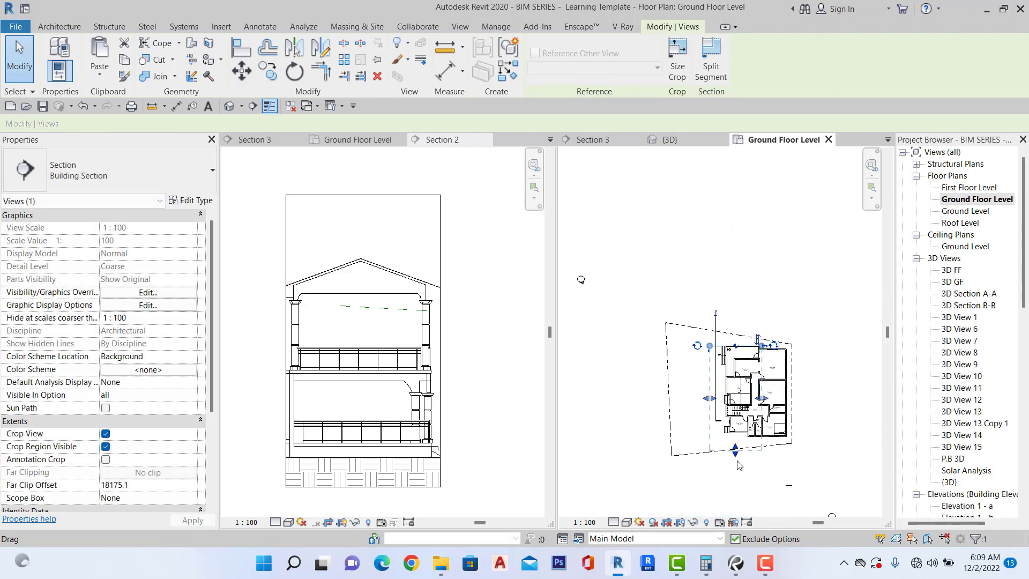
Pull the new section's far clip in to about 812 mm so it covers only the porch edge, and open its view.
drag(736, 449, 750, 250)
scroll(759, 279, up, 5)
scroll(757, 279, up, 1)
scroll(785, 272, down, 3)
scroll(769, 314, down, 3)
click(765, 207)
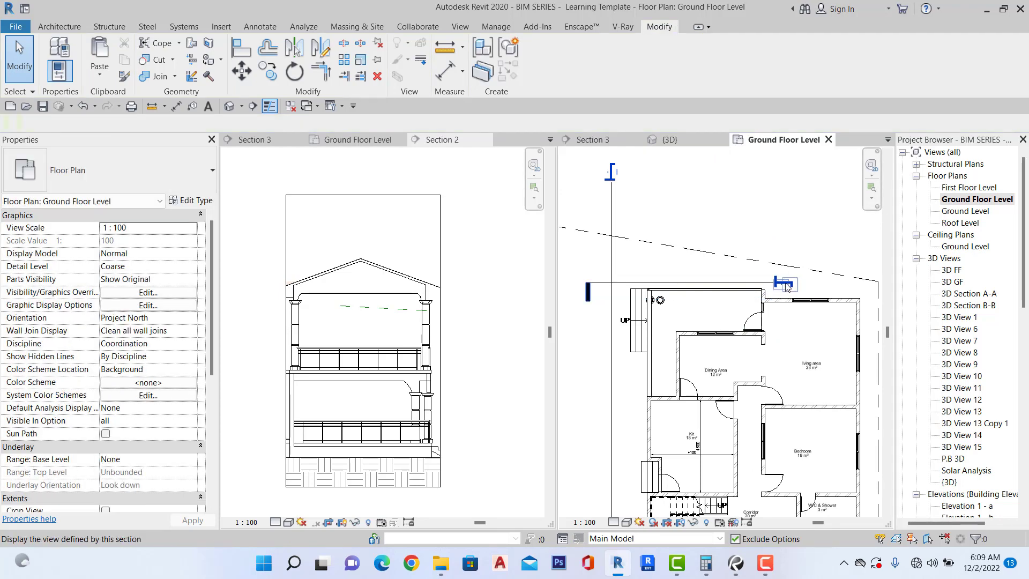
double_click(784, 285)
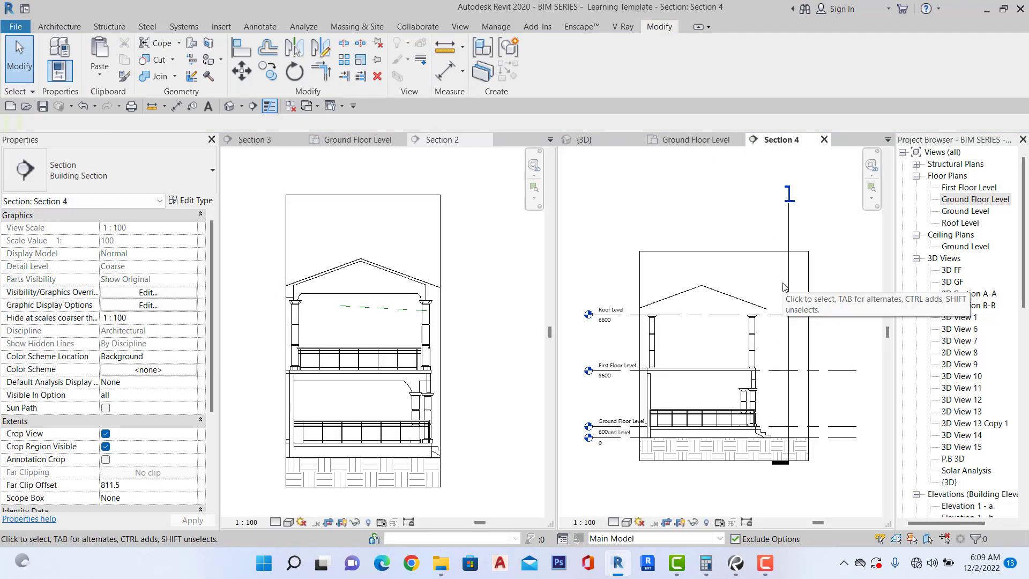
Widen the section's crop region past the side of the porch to include the adjoining house wall with its windows.
scroll(771, 285, down, 3)
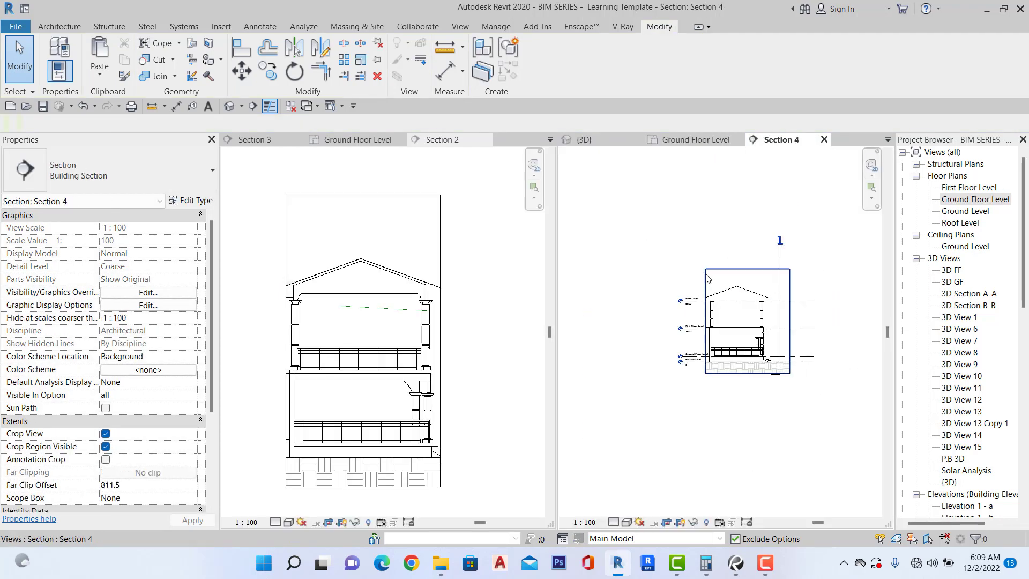
click(704, 335)
scroll(699, 333, up, 1)
drag(707, 316, 635, 307)
key(Escape)
scroll(698, 323, up, 2)
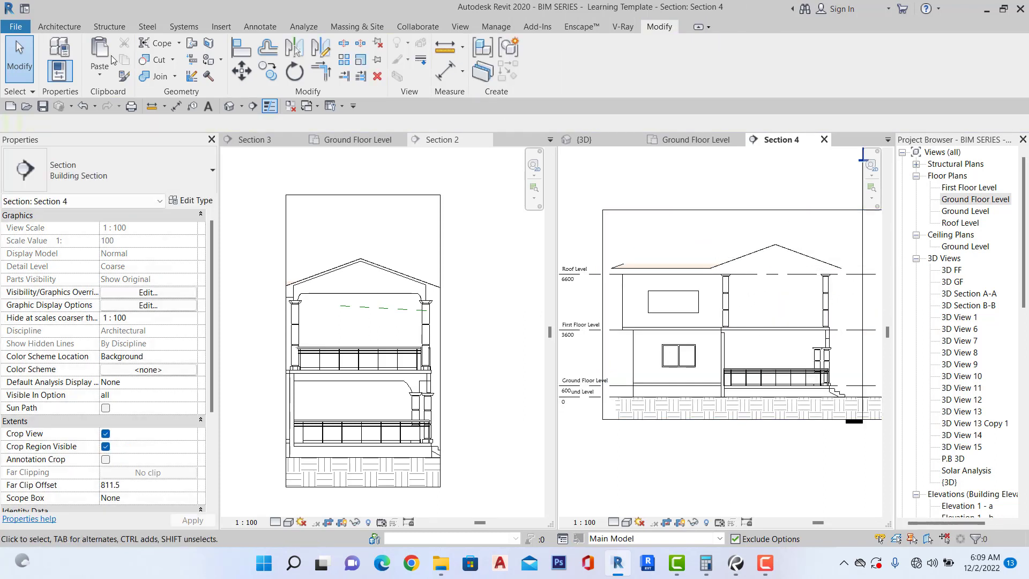
Start a new in-place model in the Generic Models category for the side porch beam.
click(77, 30)
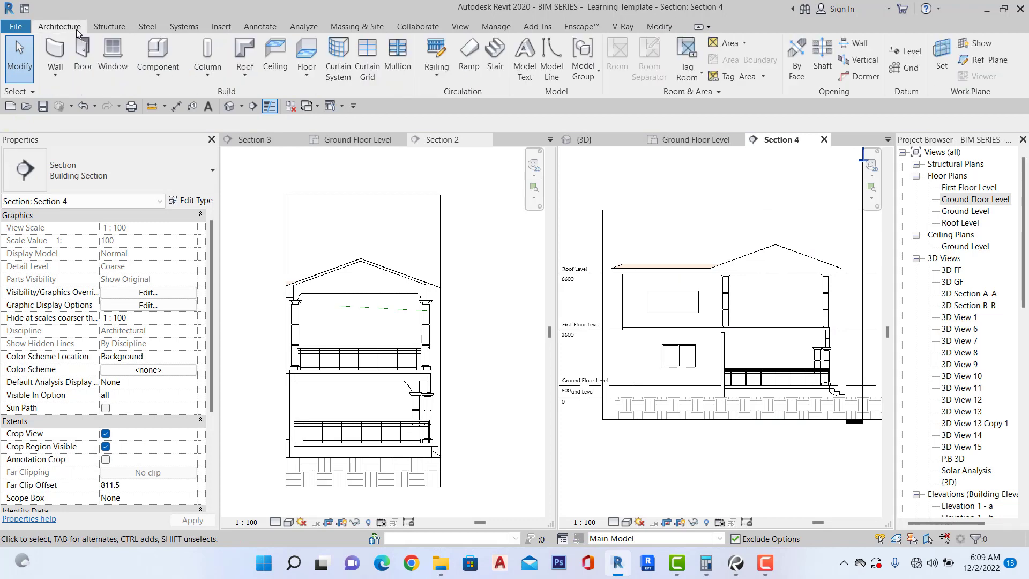
click(158, 70)
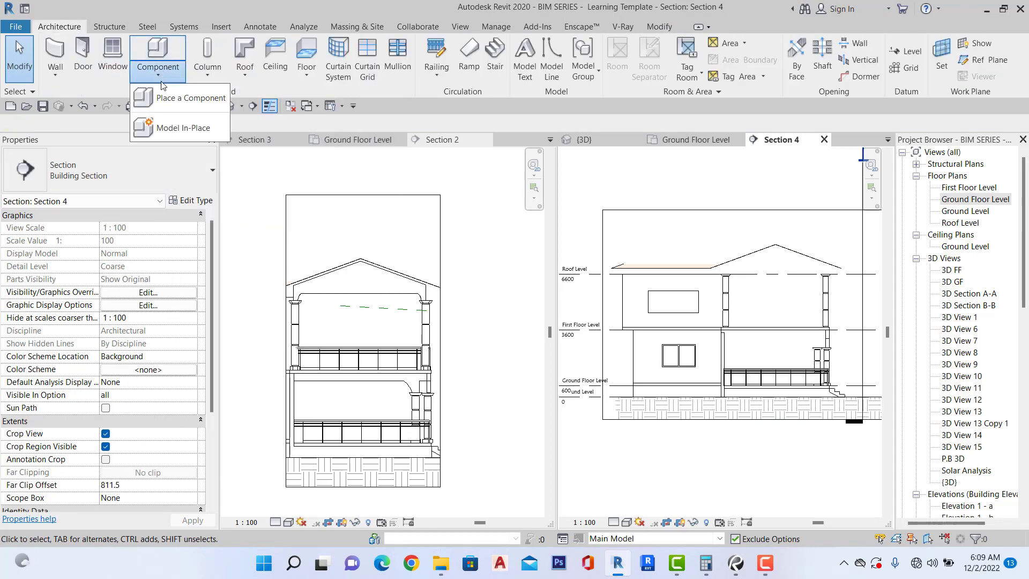
click(175, 127)
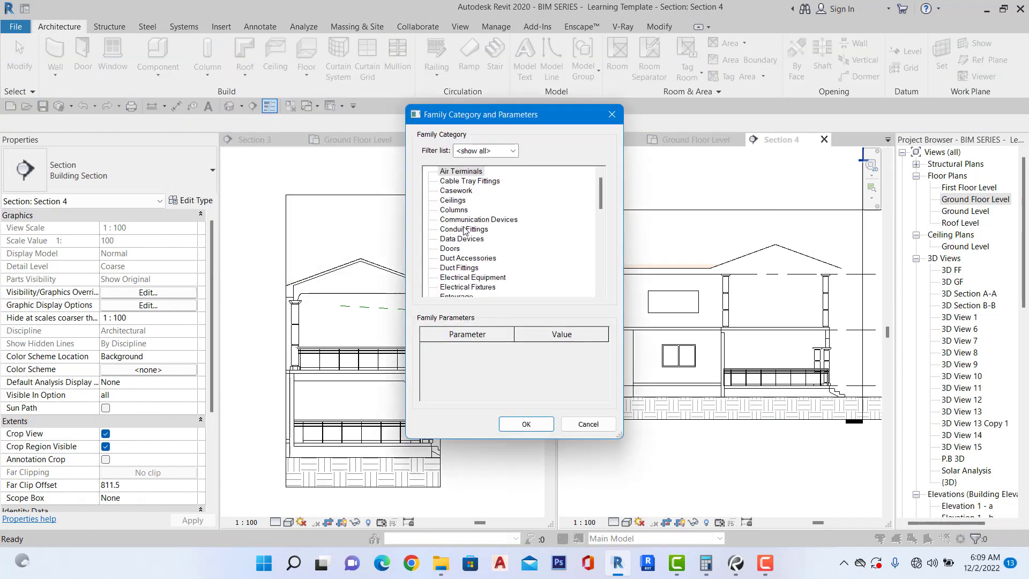
scroll(456, 243, down, 1)
scroll(453, 255, down, 1)
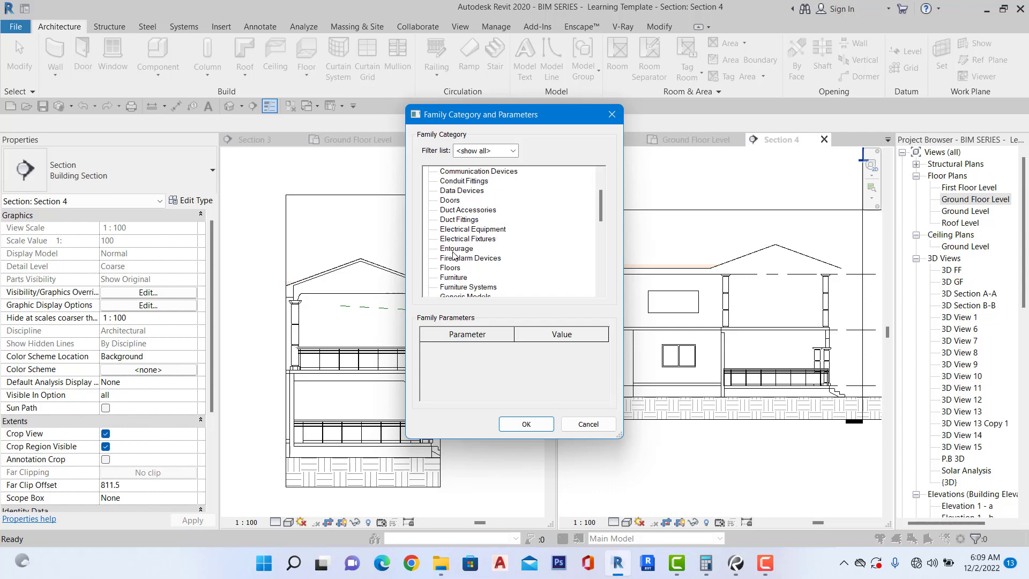
scroll(454, 275, down, 2)
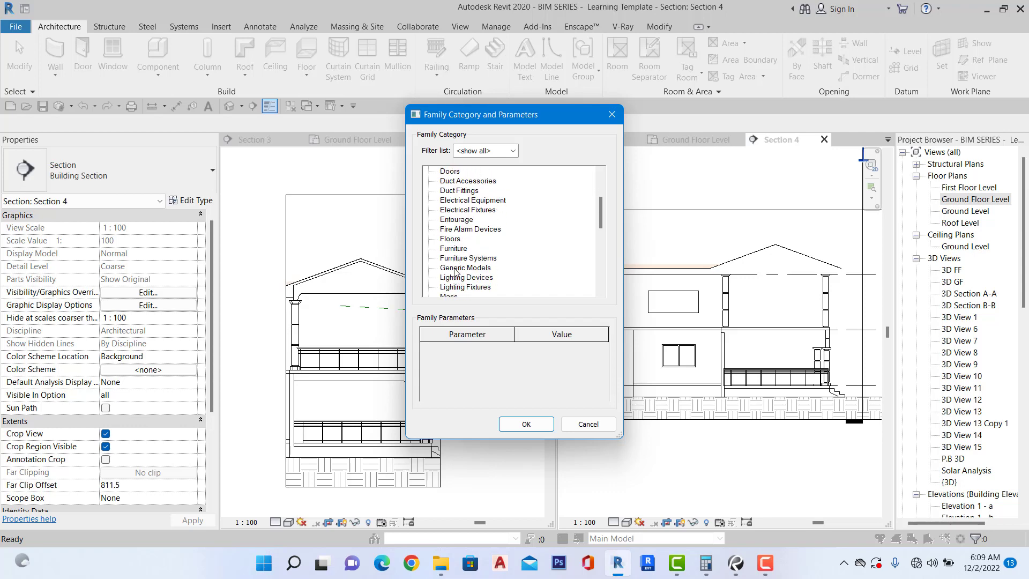
click(521, 425)
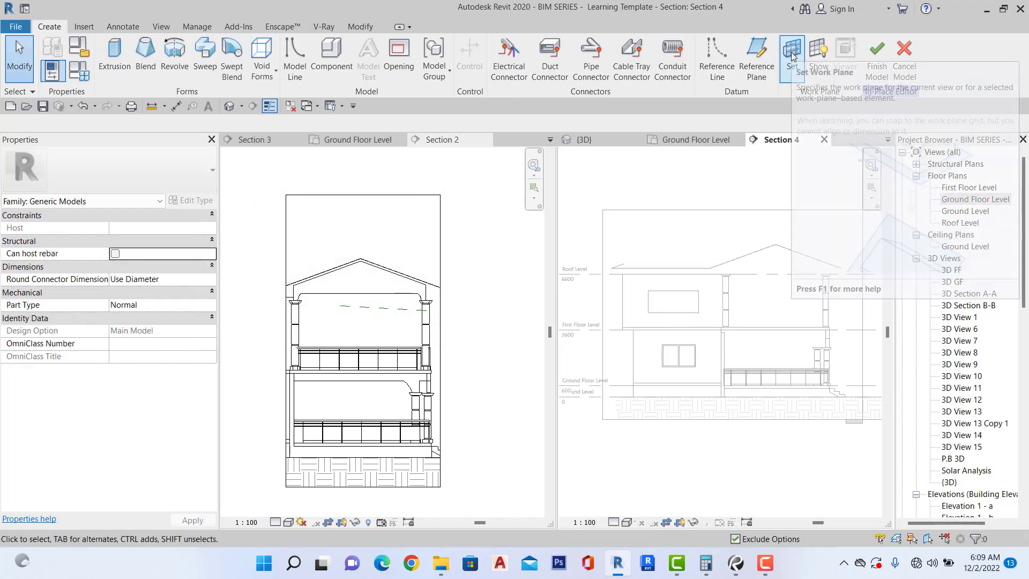
Set the in-place model's work plane by picking the ground-floor Generic 150 wall face beside the porch.
click(792, 56)
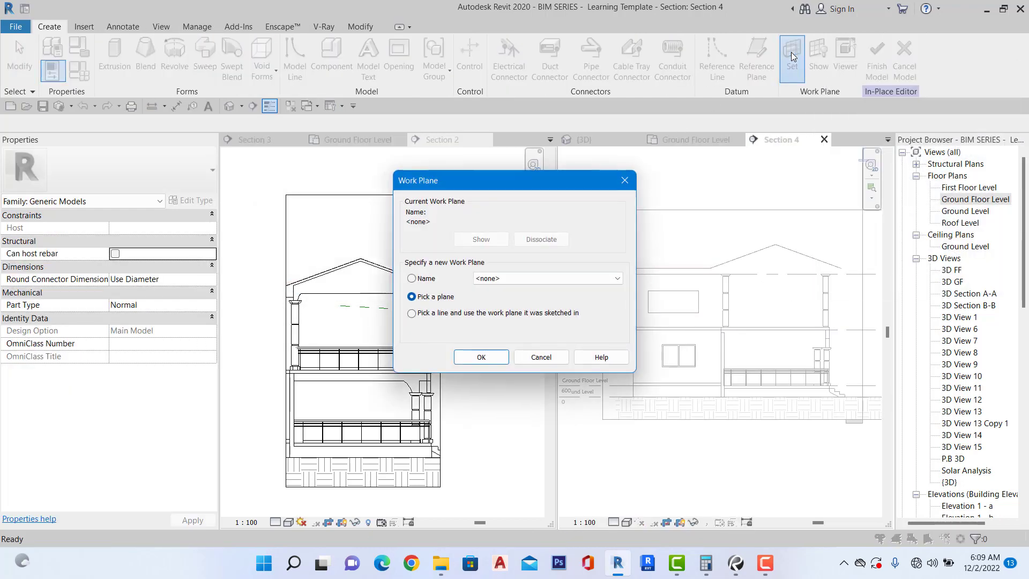
click(502, 358)
scroll(726, 348, up, 3)
click(724, 344)
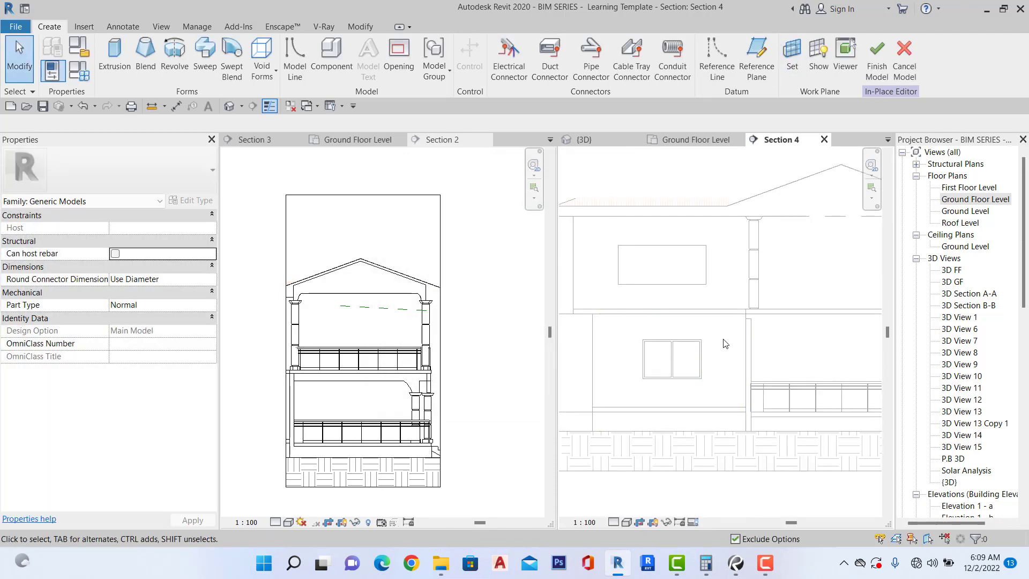
scroll(630, 351, down, 3)
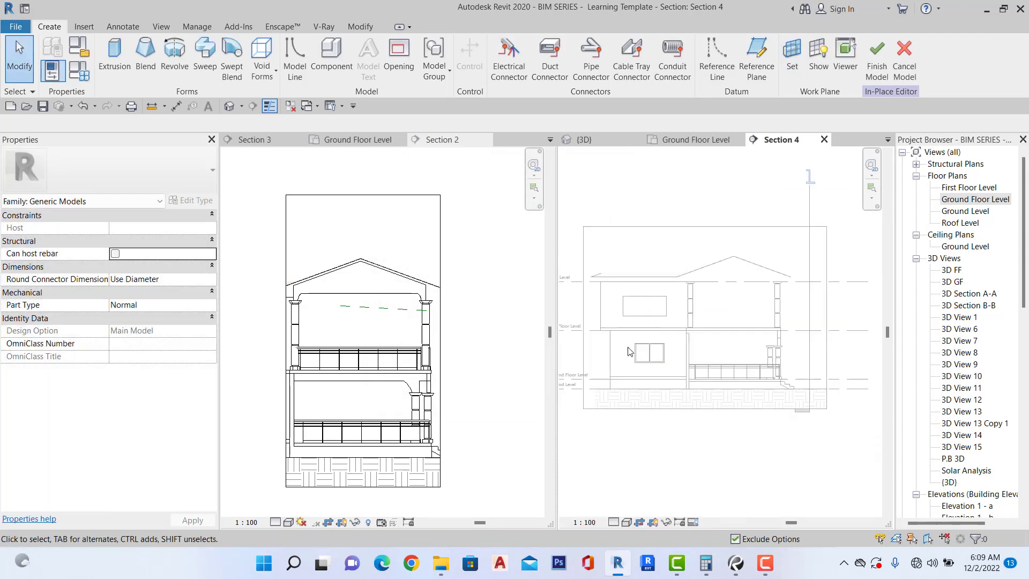
Start an extrusion and pick the ground-floor Generic 150 wall face again as its sketch work plane.
click(109, 49)
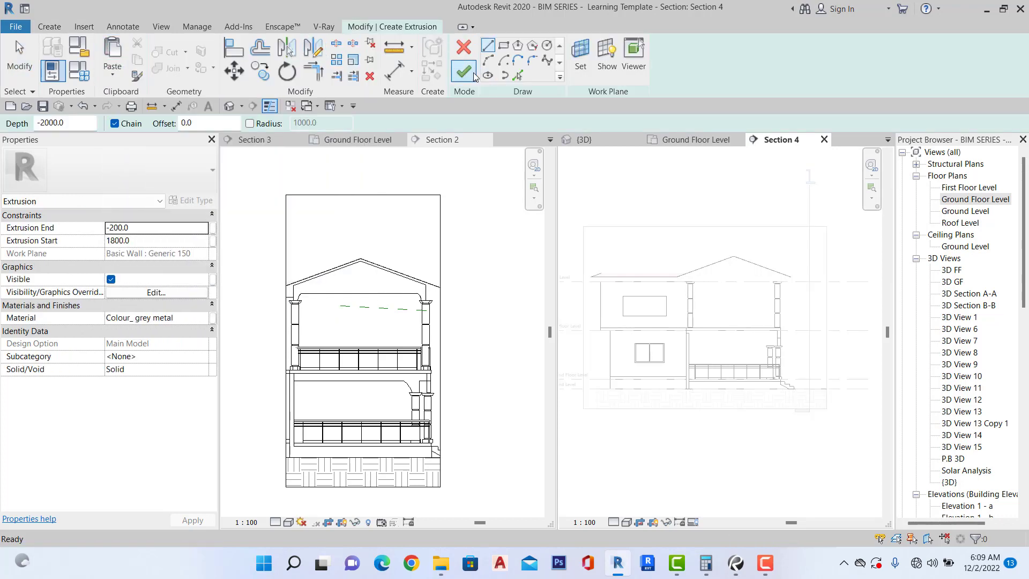
click(579, 67)
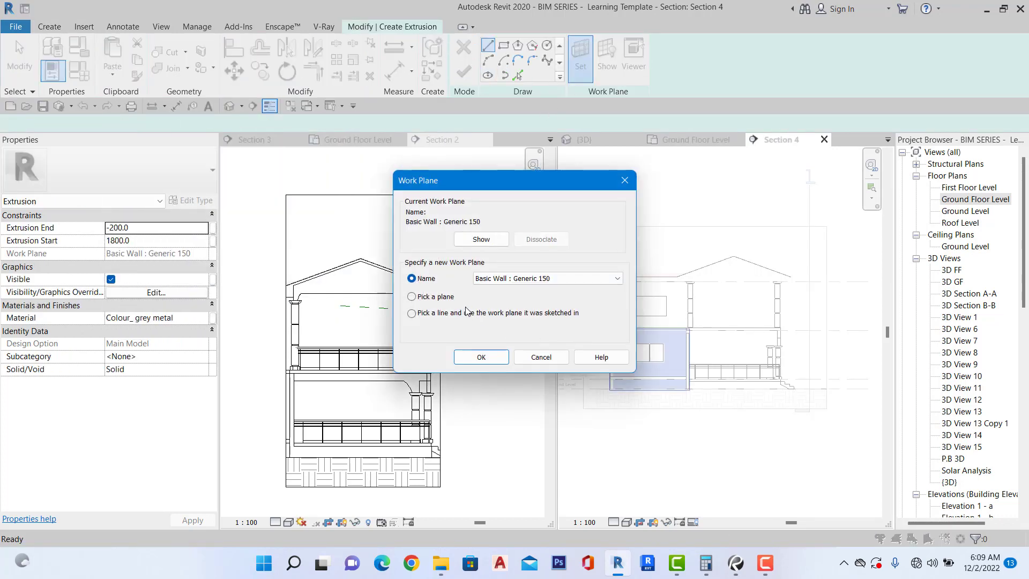
click(481, 357)
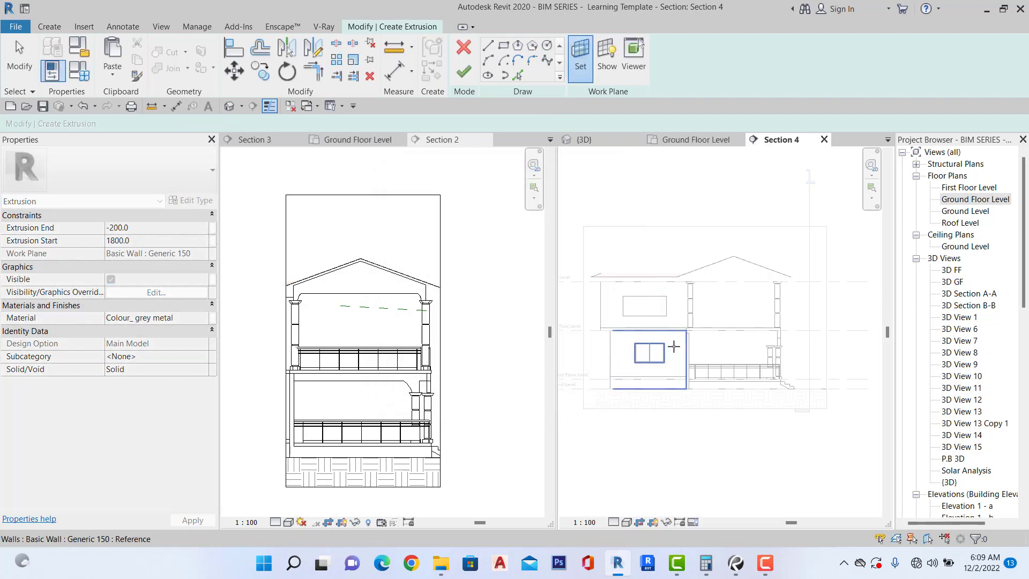
click(675, 346)
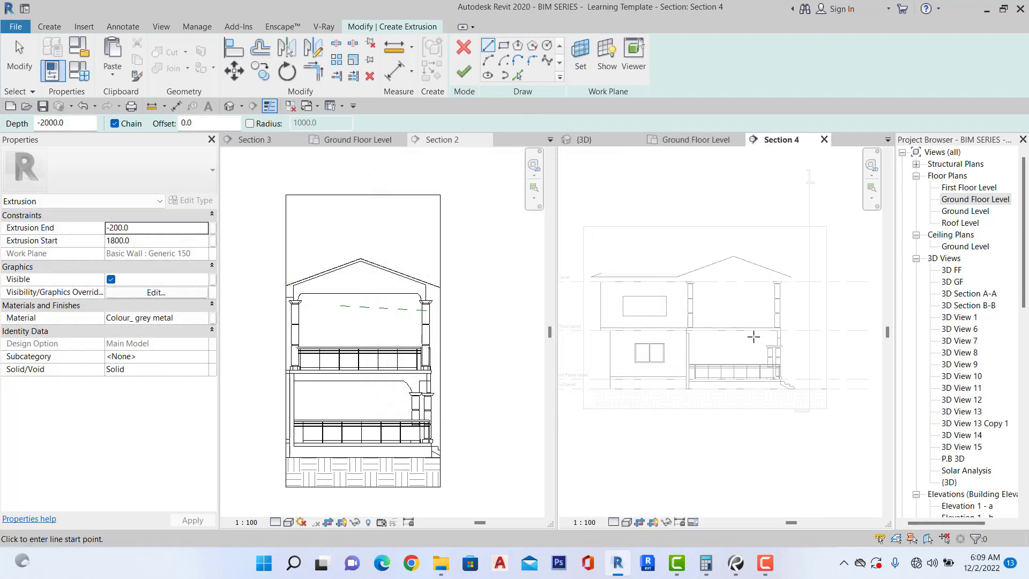
scroll(761, 332, up, 3)
scroll(784, 324, up, 3)
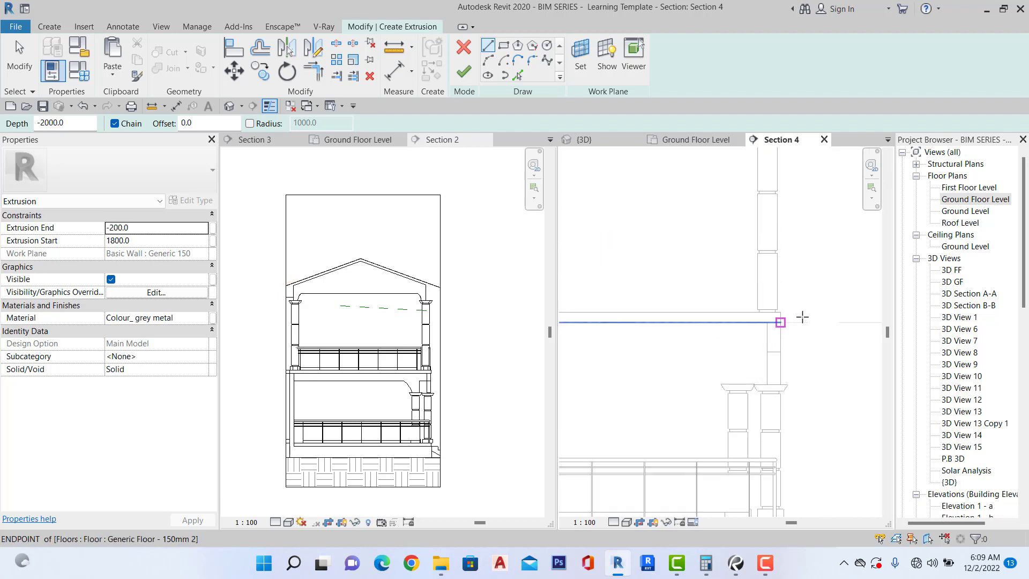
scroll(777, 343, down, 3)
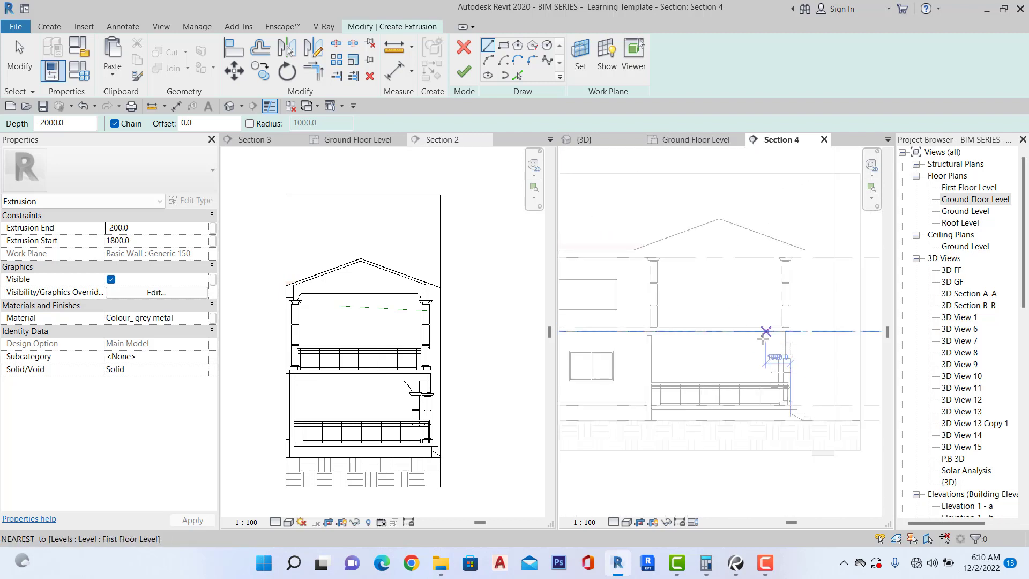
scroll(655, 336, up, 2)
scroll(649, 335, up, 2)
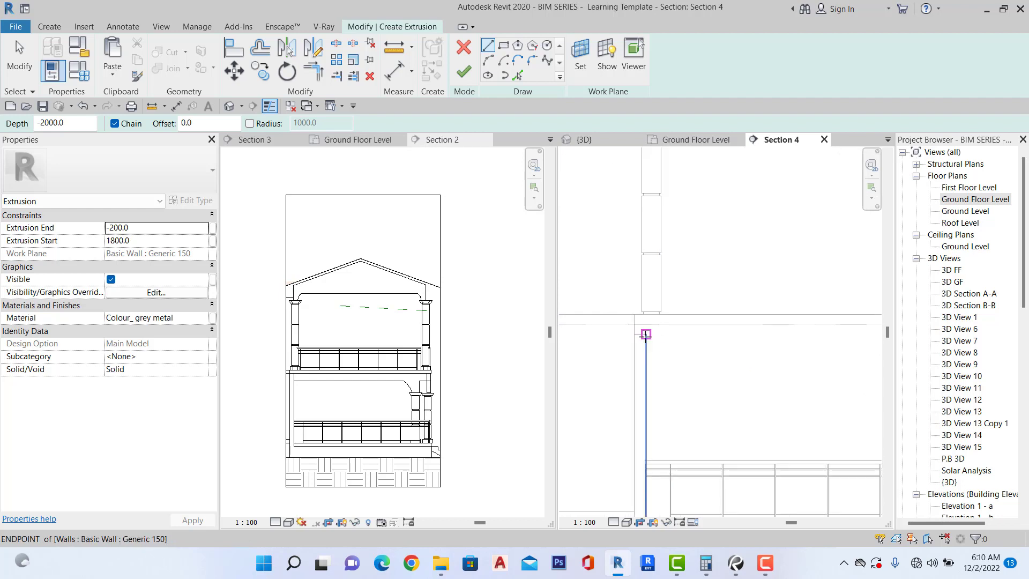
click(390, 75)
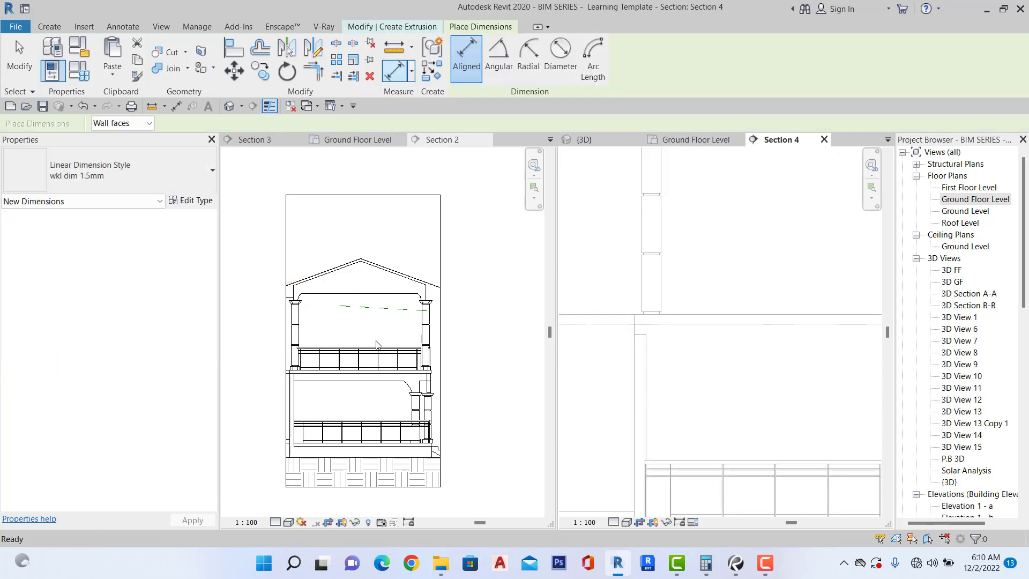
Dimension the height from the ground-floor slab to the underside of the arched beam in the reference project's Section 2.
scroll(360, 393, up, 2)
click(405, 375)
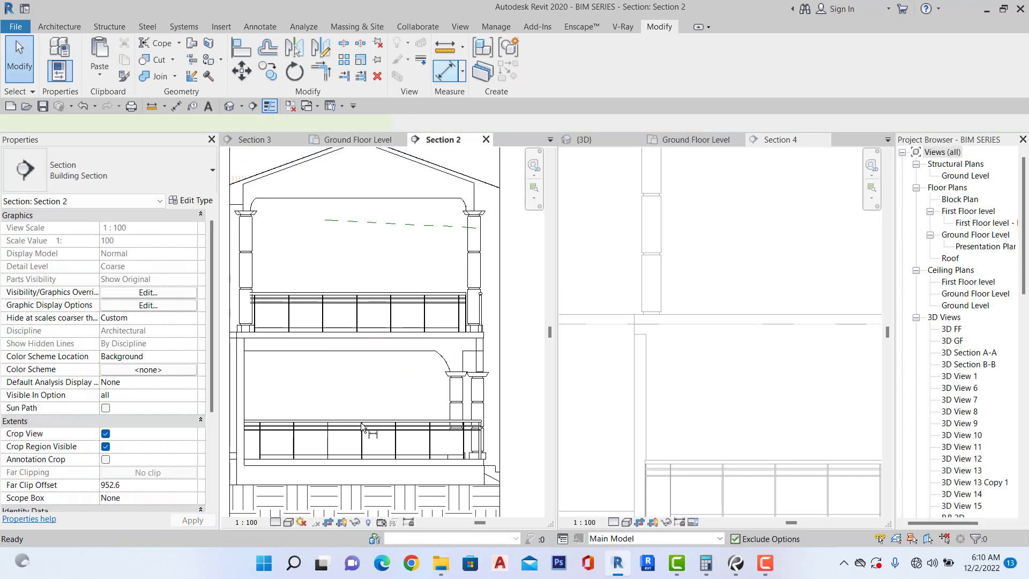
key(d)
key(i)
scroll(388, 472, up, 2)
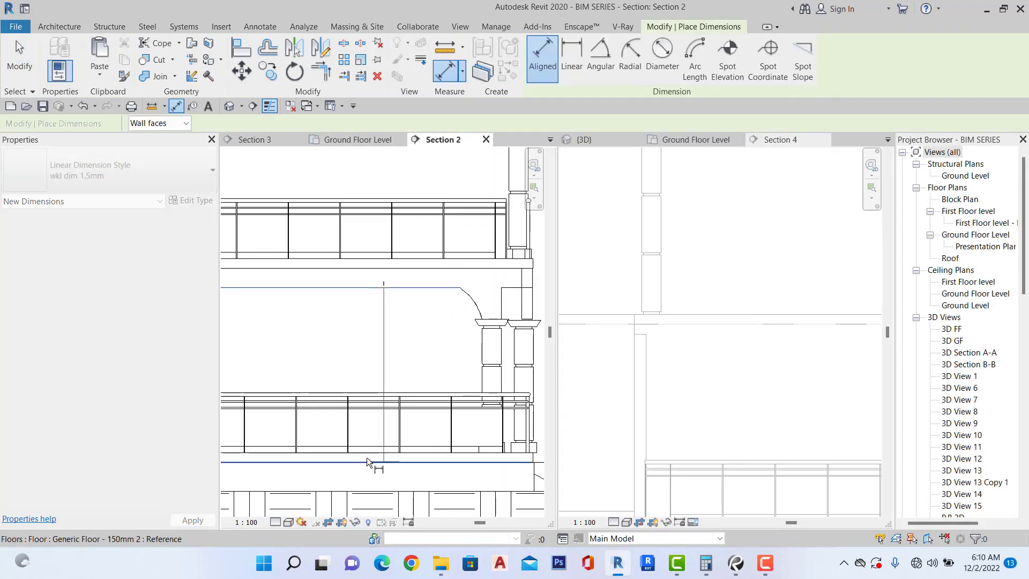
scroll(367, 458, down, 2)
scroll(466, 458, up, 3)
click(419, 446)
scroll(350, 421, down, 2)
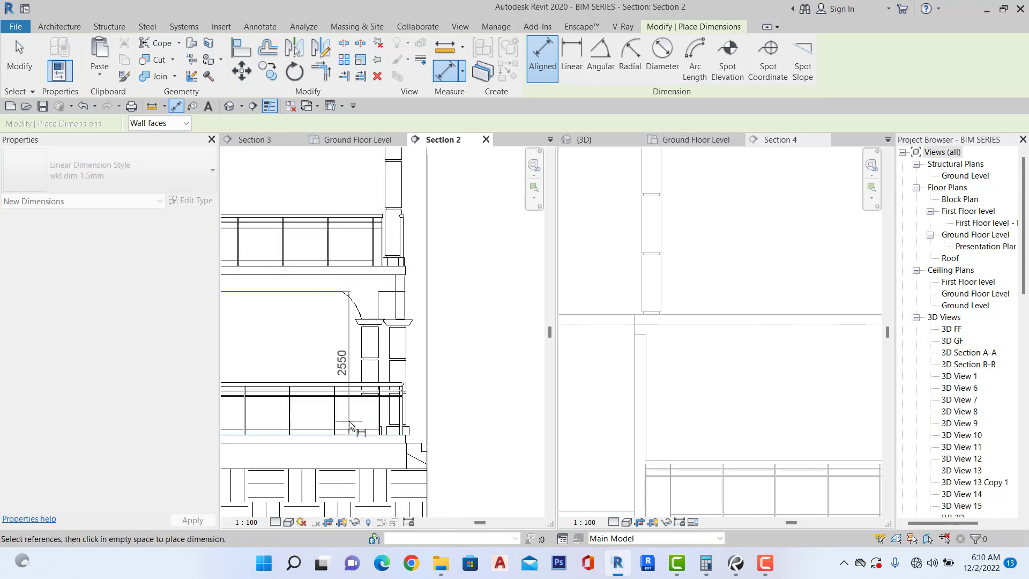
scroll(349, 422, down, 1)
scroll(295, 377, up, 2)
click(290, 368)
scroll(358, 348, down, 5)
scroll(306, 342, up, 3)
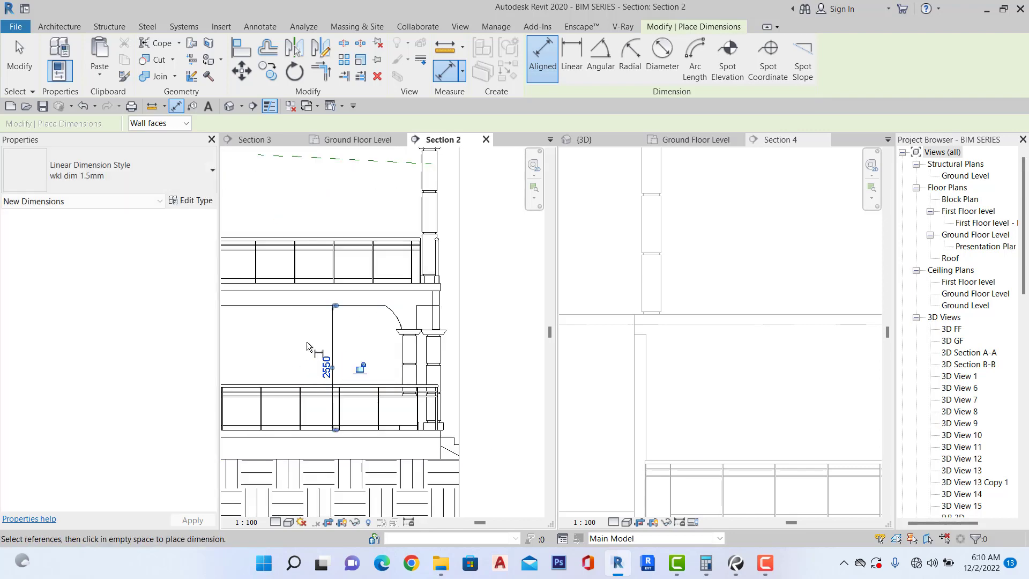
key(Escape)
key(Escape)
Sketch the beam's rectangle in Section 4, about 5445 mm long, beneath the first-floor slab from the front column to the house wall.
scroll(645, 357, down, 1)
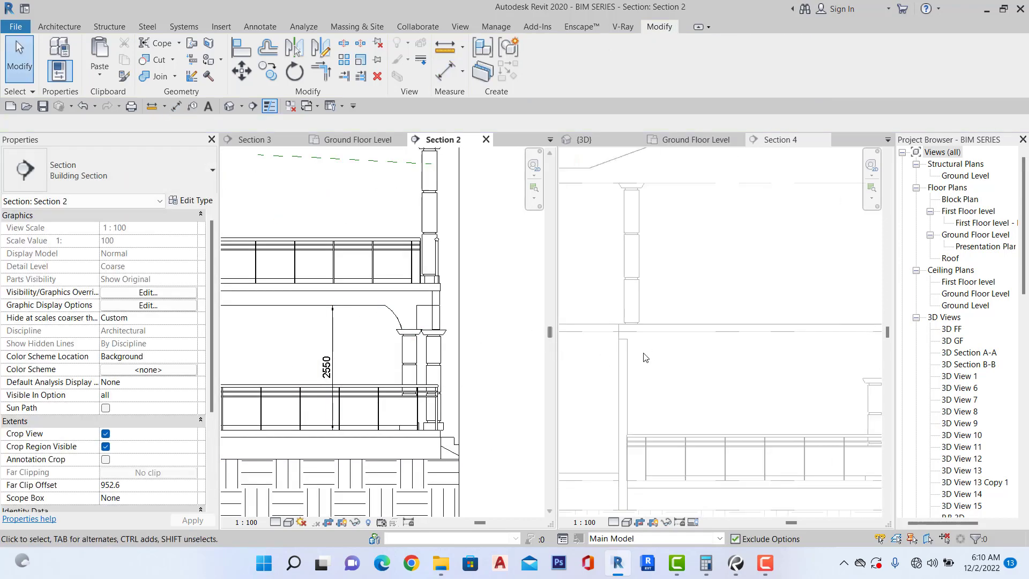
scroll(645, 358, down, 2)
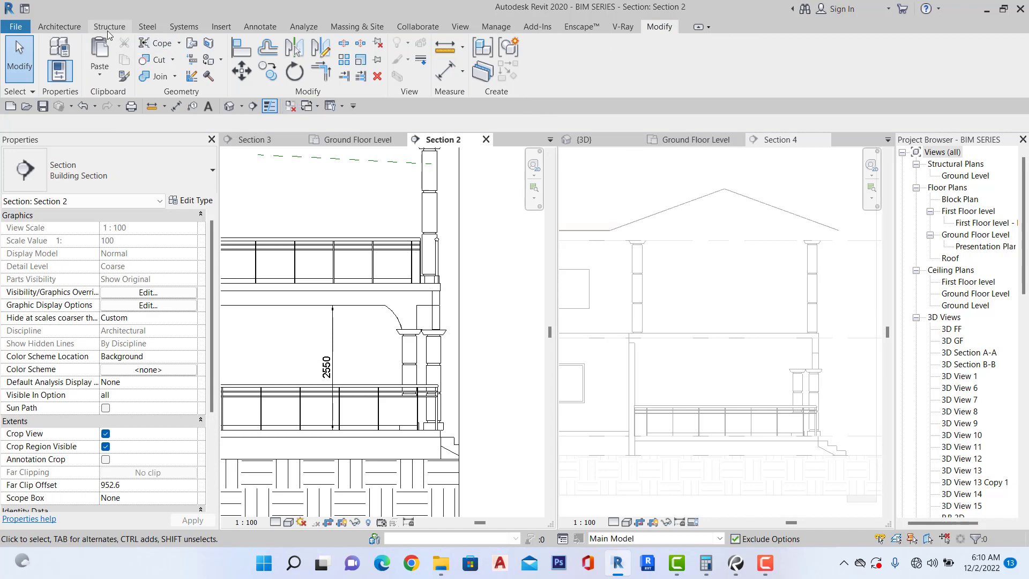
click(643, 212)
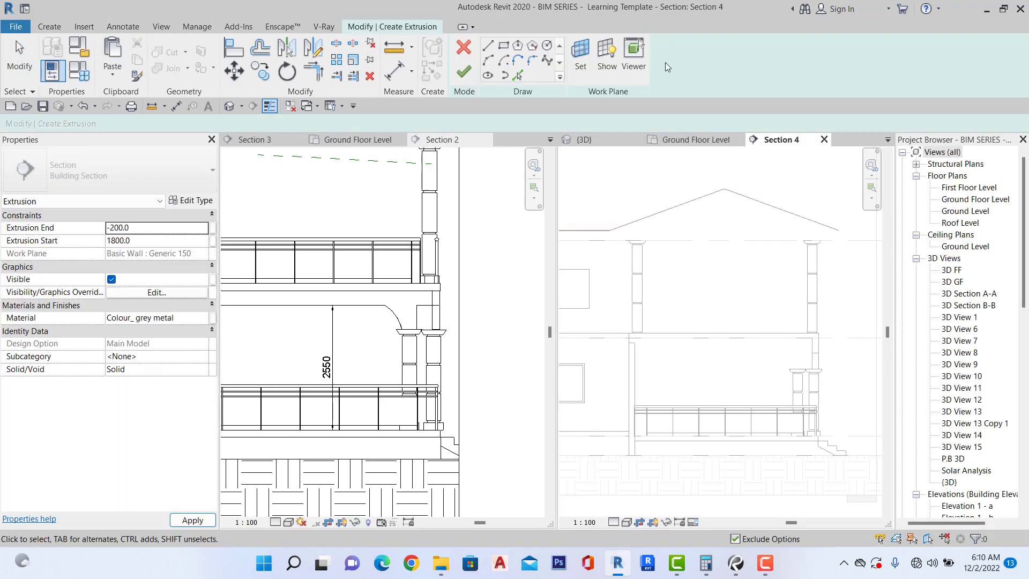
click(502, 46)
scroll(806, 335, up, 4)
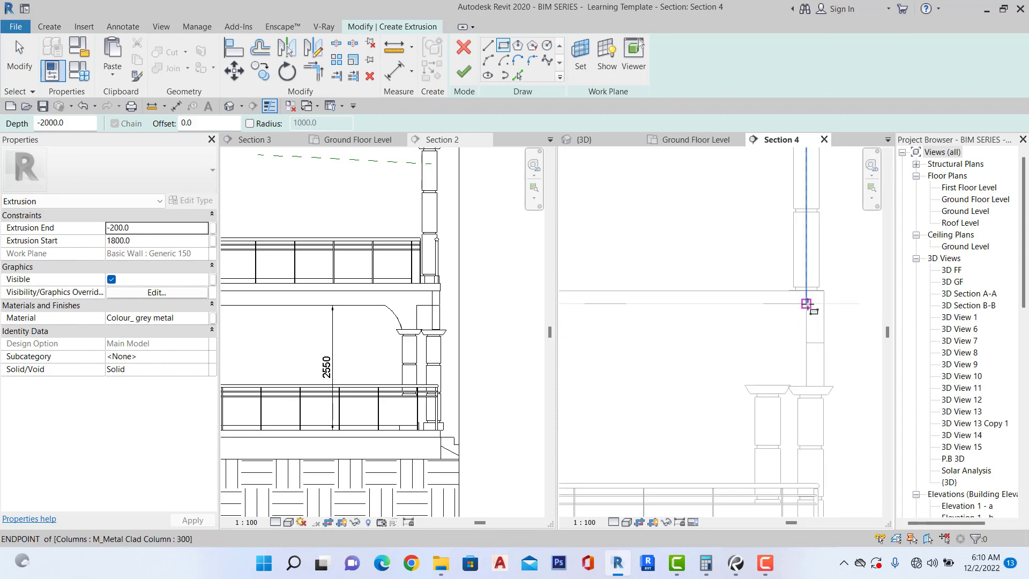
click(808, 309)
scroll(833, 357, down, 5)
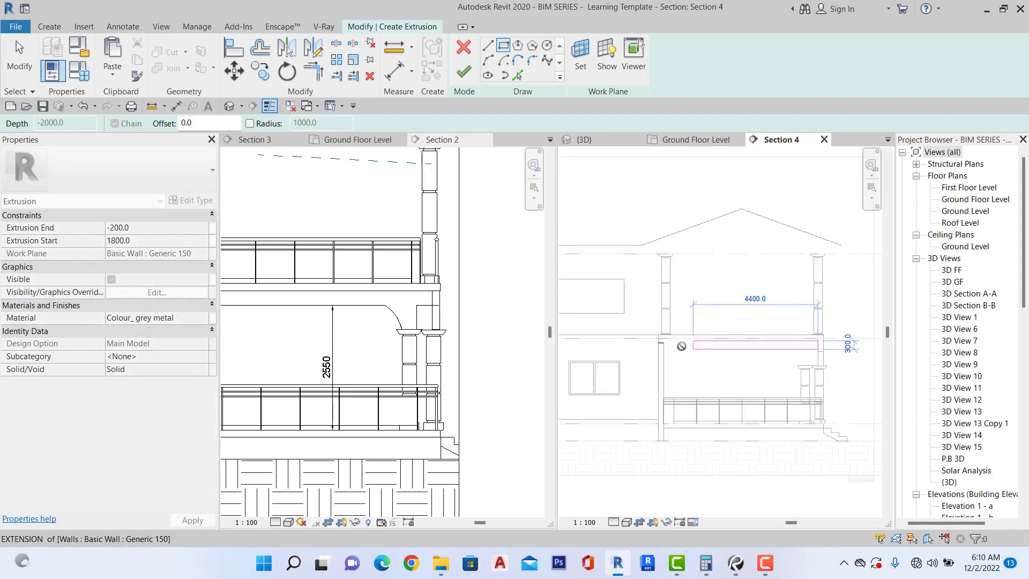
scroll(683, 350, up, 5)
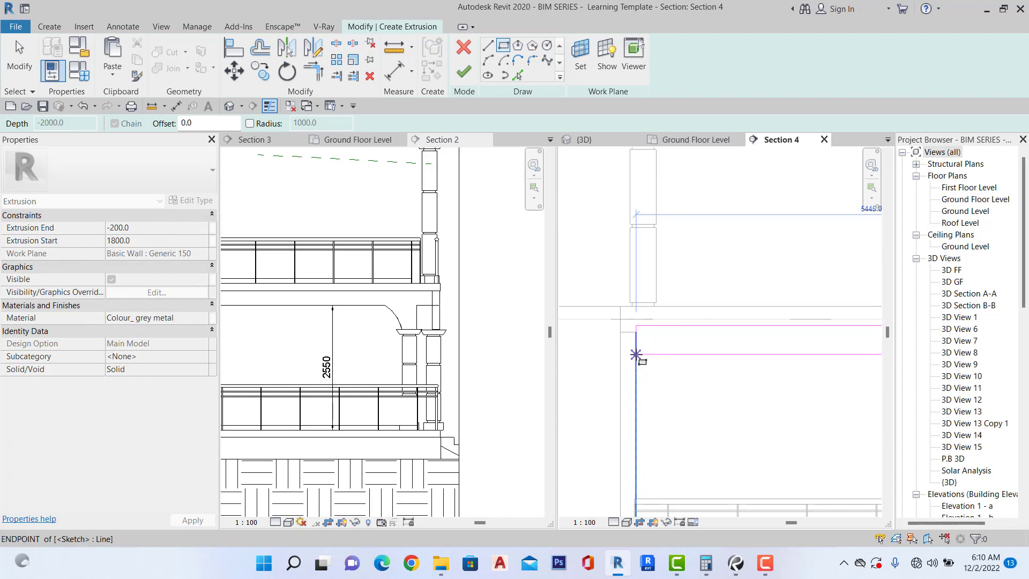
click(636, 354)
scroll(636, 354, down, 2)
key(Escape)
key(Escape)
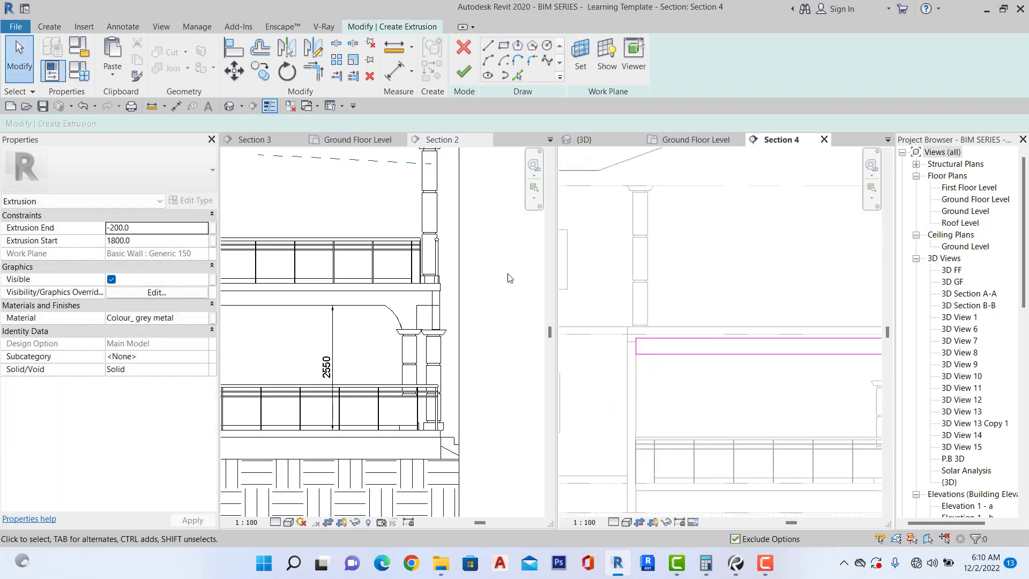
Place an aligned dimension between the ground-floor slab and the lower edge of the beam rectangle.
scroll(787, 460, down, 3)
scroll(826, 428, up, 4)
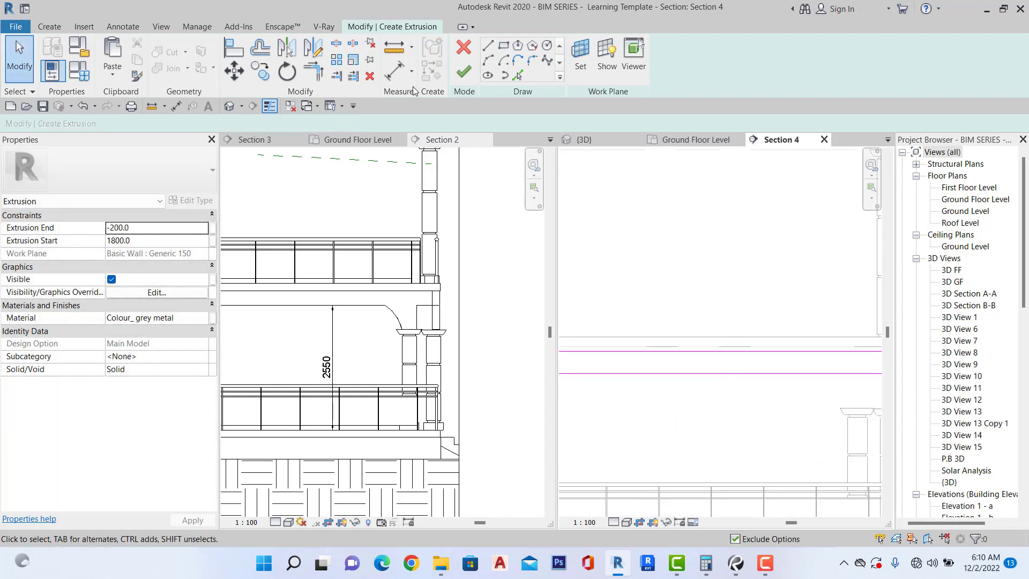
click(397, 77)
scroll(640, 343, down, 3)
scroll(696, 477, up, 2)
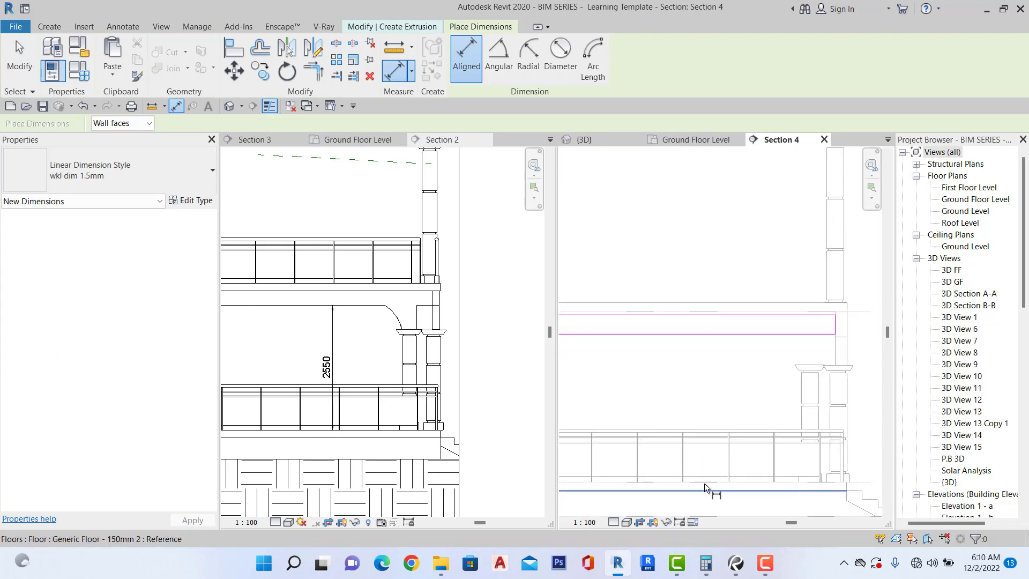
click(704, 483)
click(700, 334)
scroll(703, 361, up, 3)
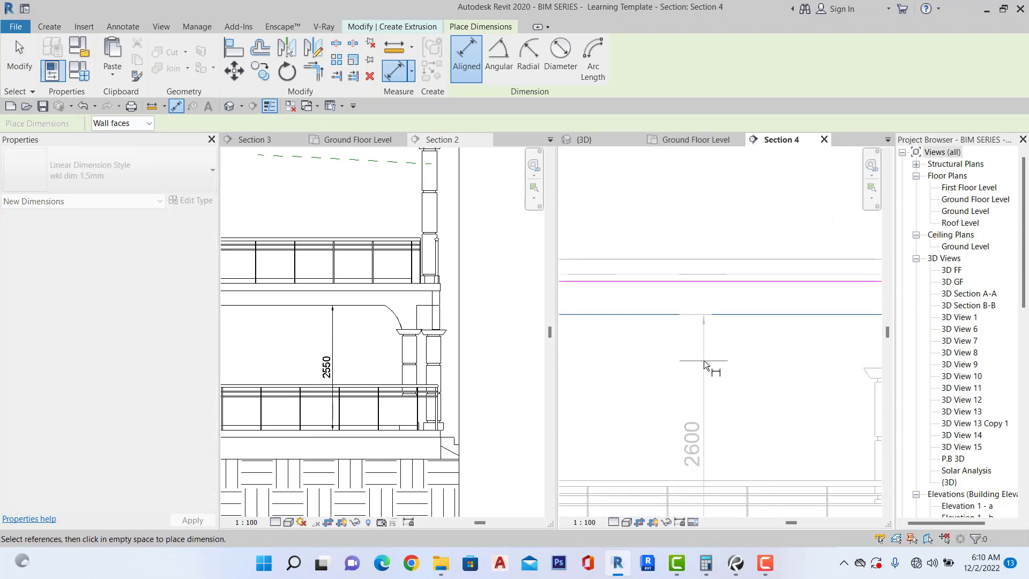
click(703, 360)
scroll(705, 312, down, 4)
key(Escape)
key(Escape)
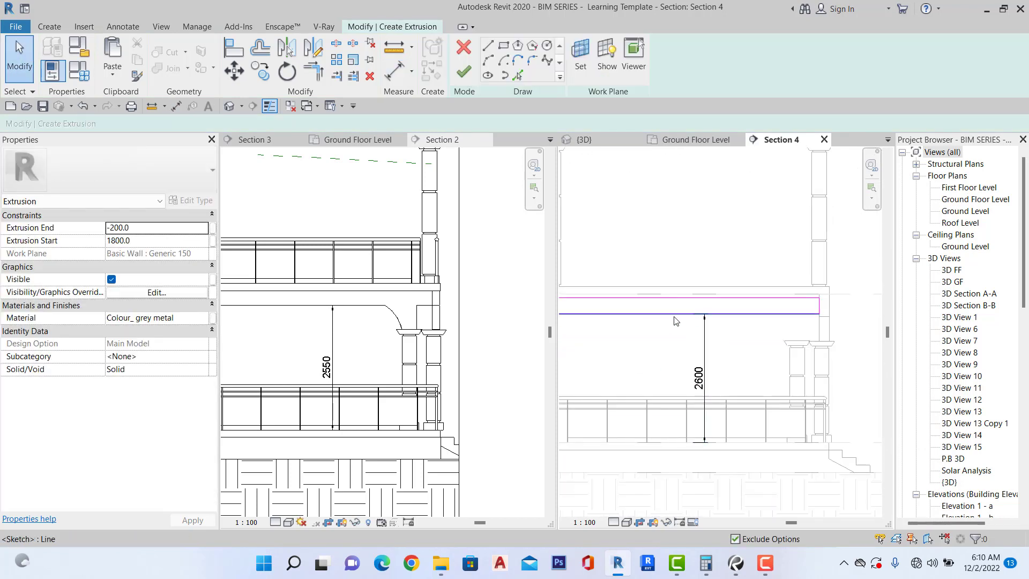
Set the height from the ground-floor slab to the beam rectangle's lower edge to 2550 mm.
click(705, 314)
click(702, 376)
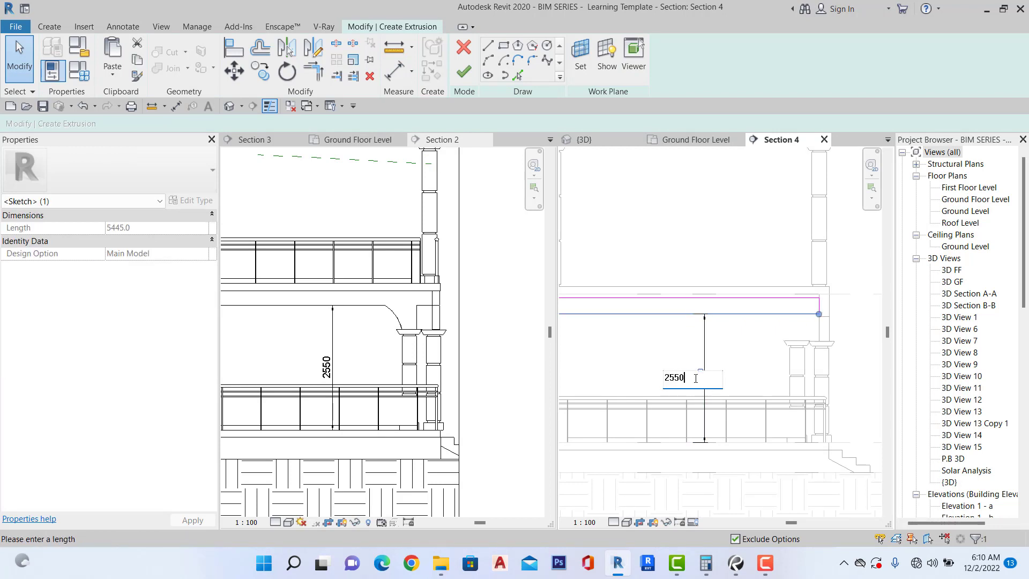
key(Return)
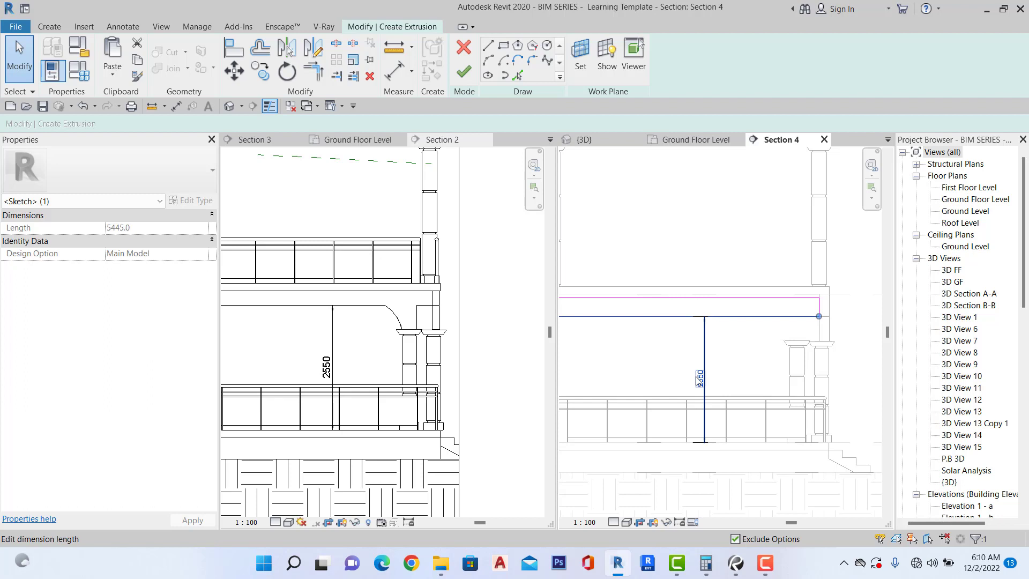
click(750, 345)
scroll(707, 343, down, 3)
click(711, 343)
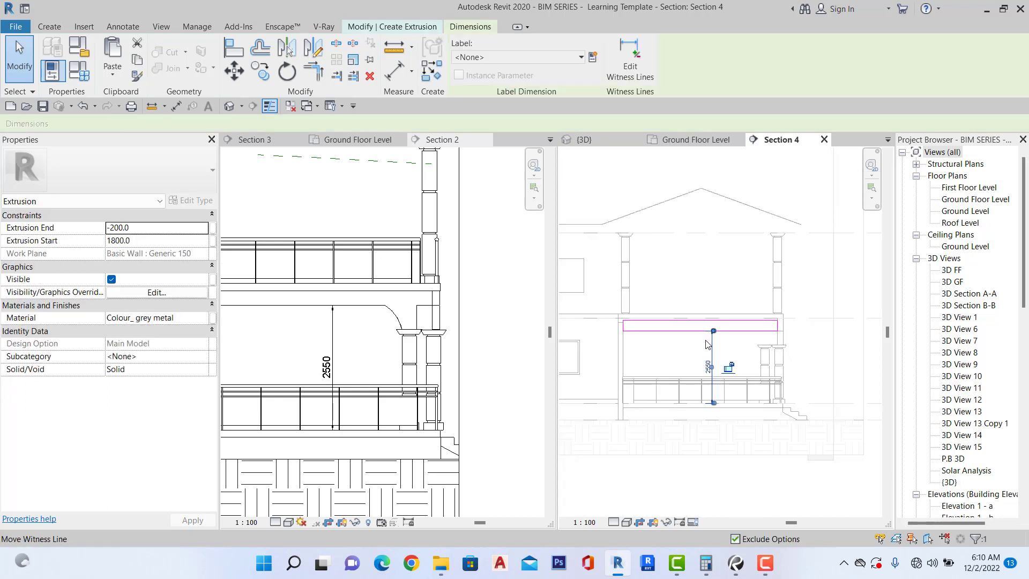
scroll(710, 344, up, 3)
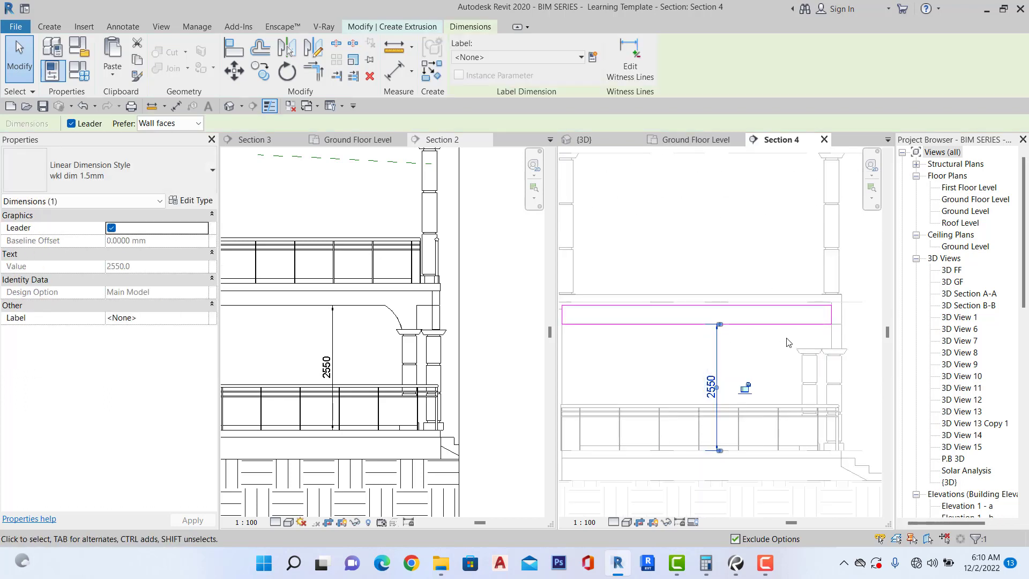
Sketch a horizontal line along the top of the inner column's capital, spanning the width of its shaft.
click(802, 344)
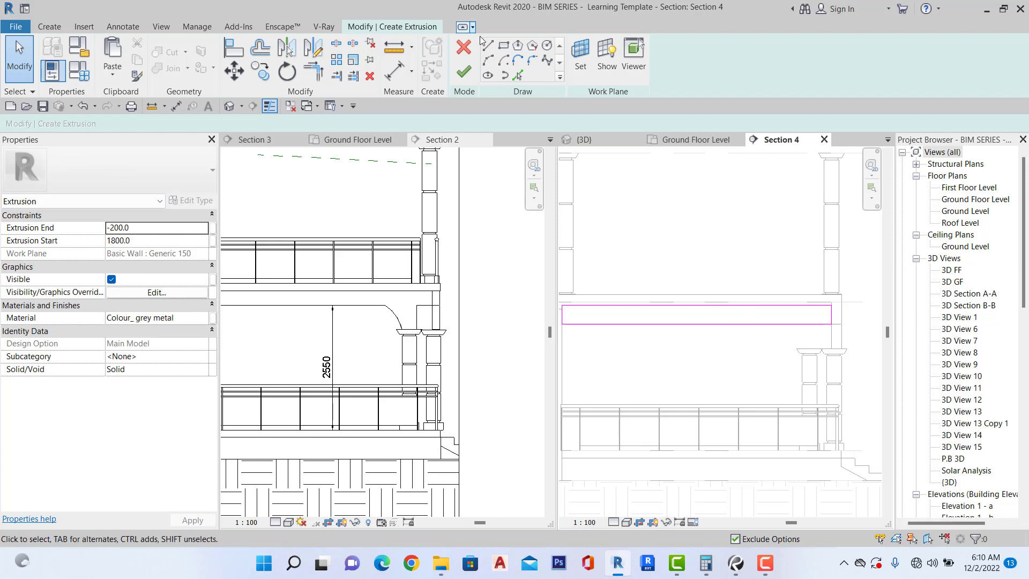
click(503, 60)
click(489, 46)
scroll(850, 390, up, 4)
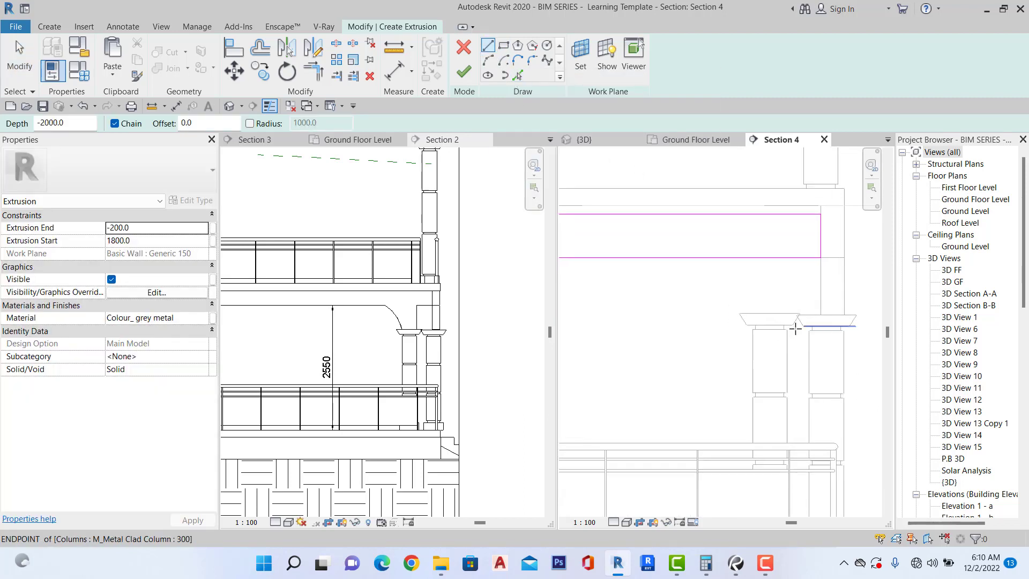
click(736, 310)
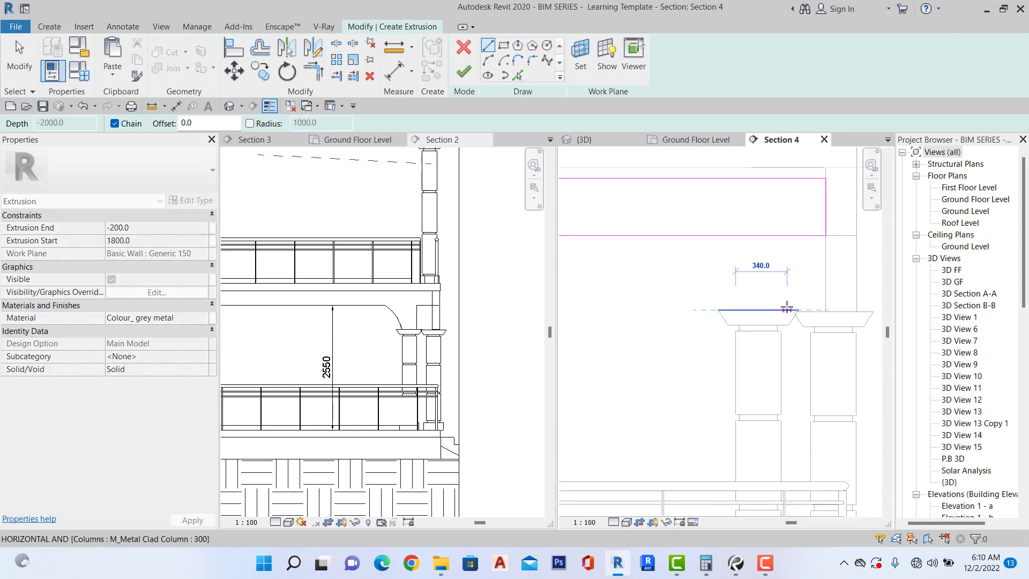
click(783, 309)
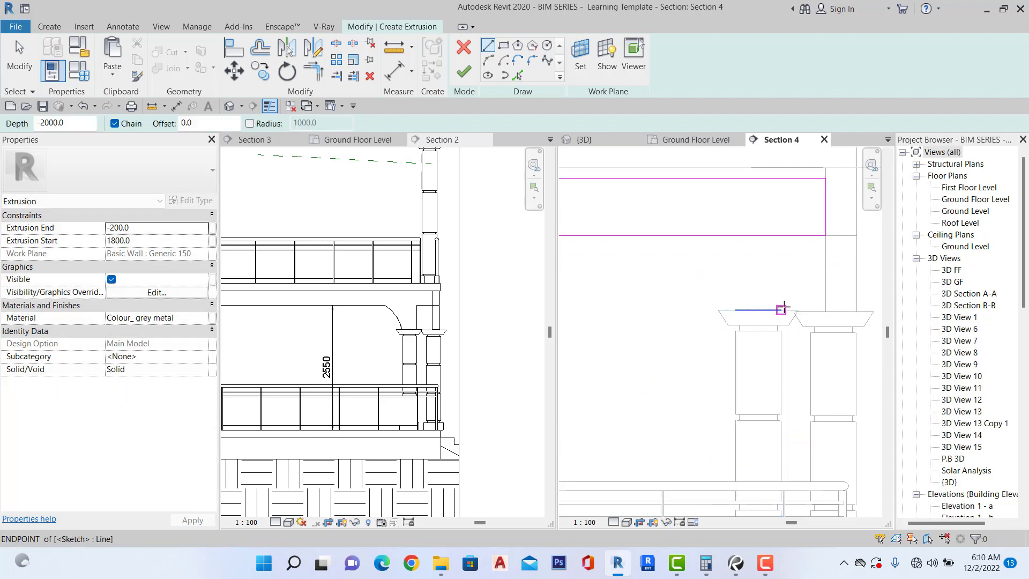
Sketch an arc of about 660 mm radius from the inner end of the capital line up to the beam's underside.
click(490, 60)
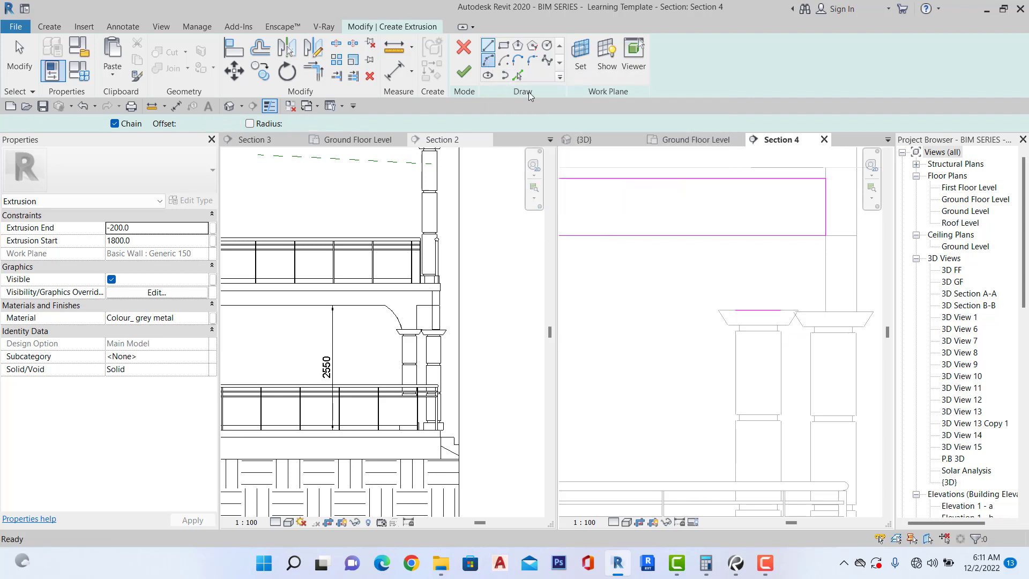
click(736, 311)
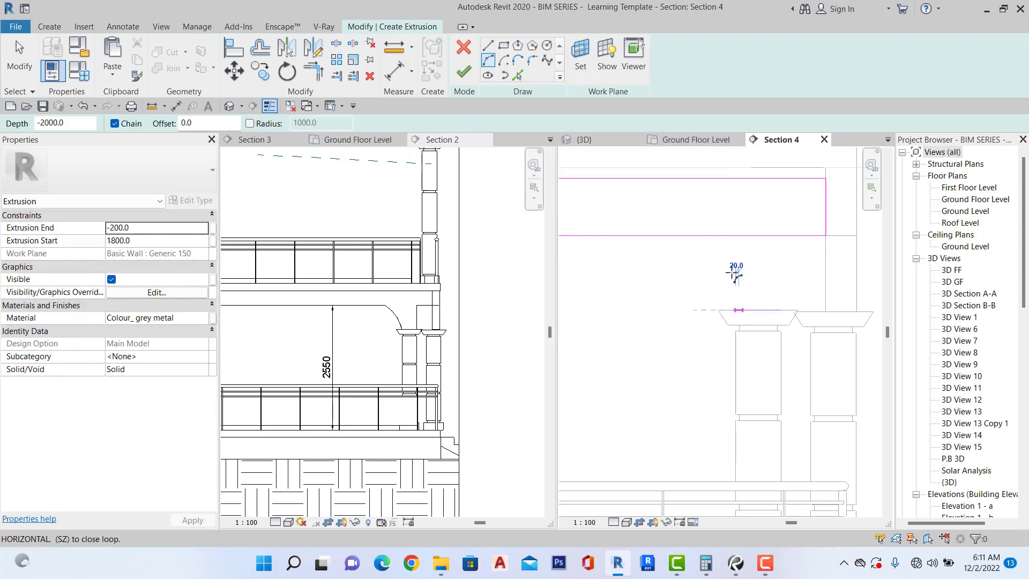
click(692, 236)
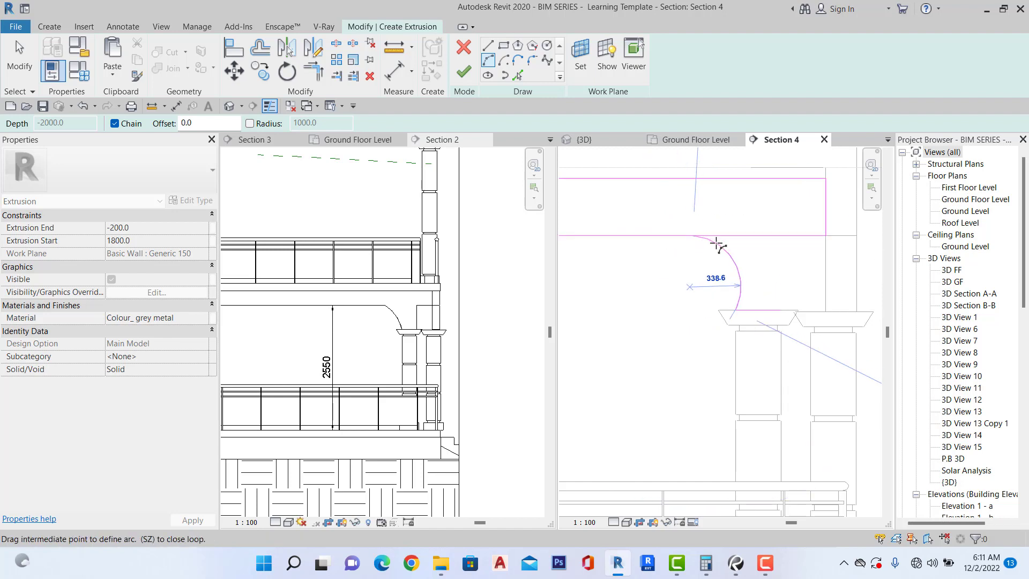
click(705, 246)
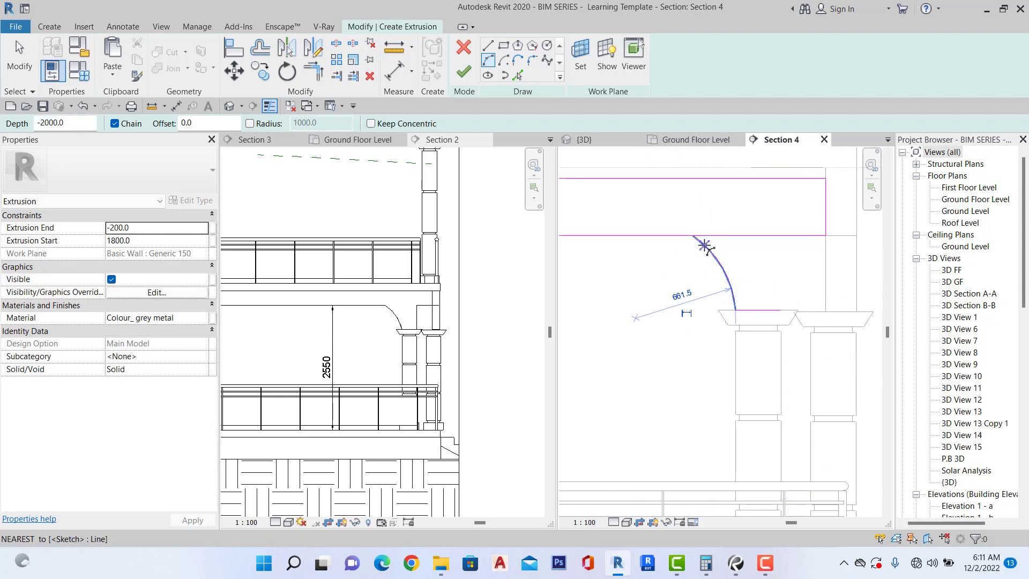
key(Escape)
key(Escape)
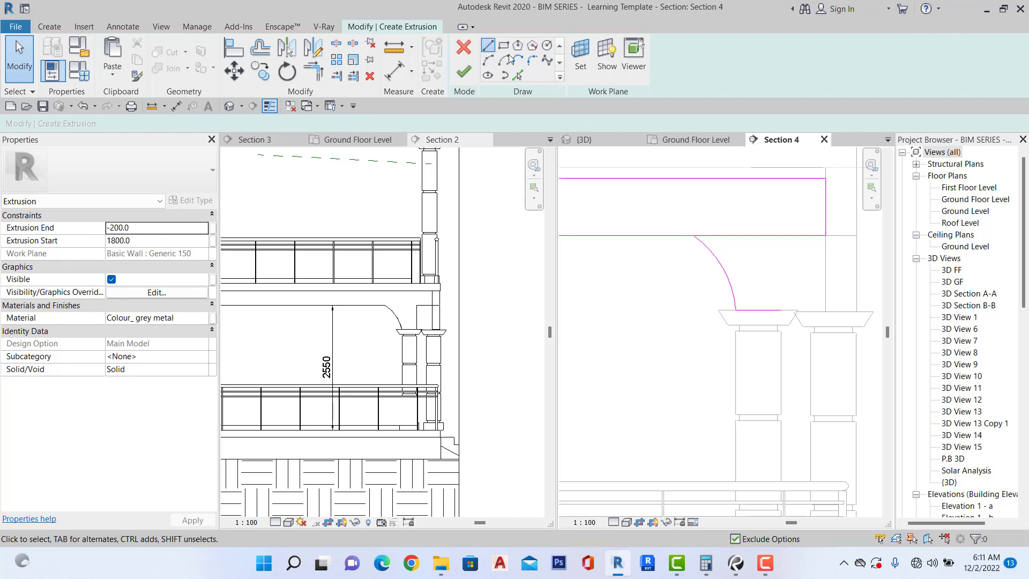
Sketch a vertical line from the outer end of the capital line up to the beam's underside.
click(780, 310)
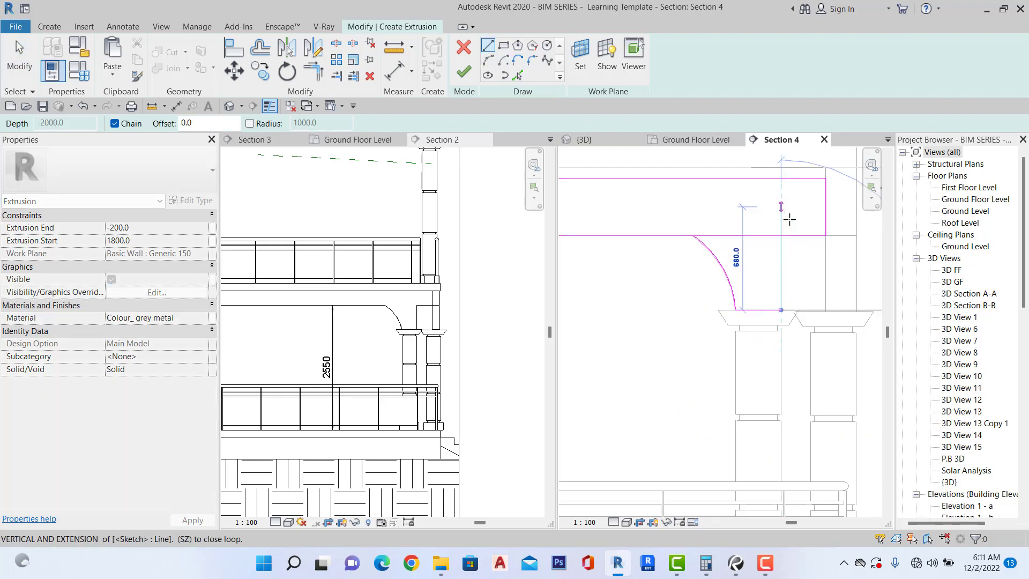
click(781, 235)
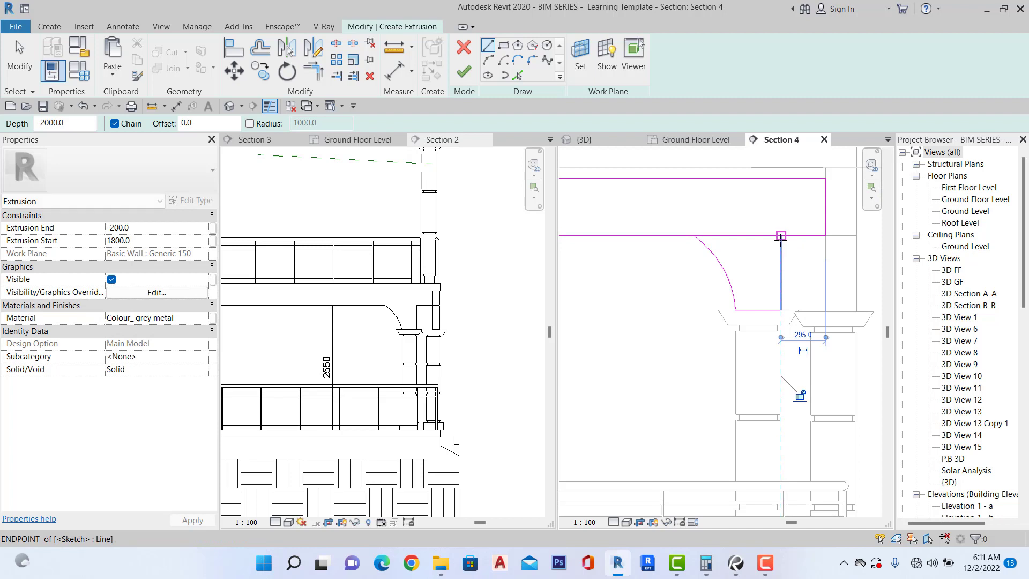
key(Escape)
key(Escape)
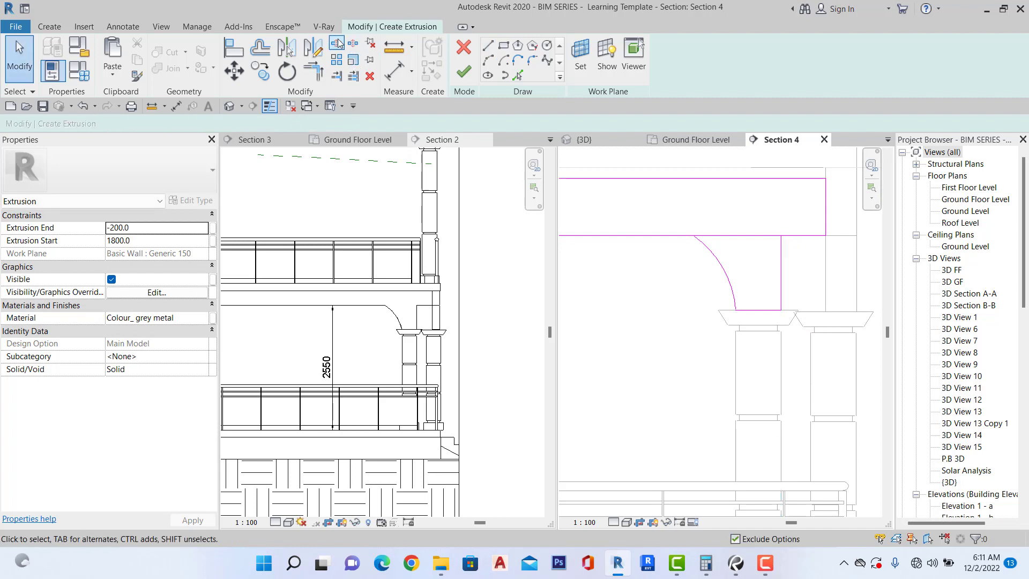
Split the beam's underside line at the vertical line and the arc, removing the inner segment between them.
click(337, 43)
click(781, 235)
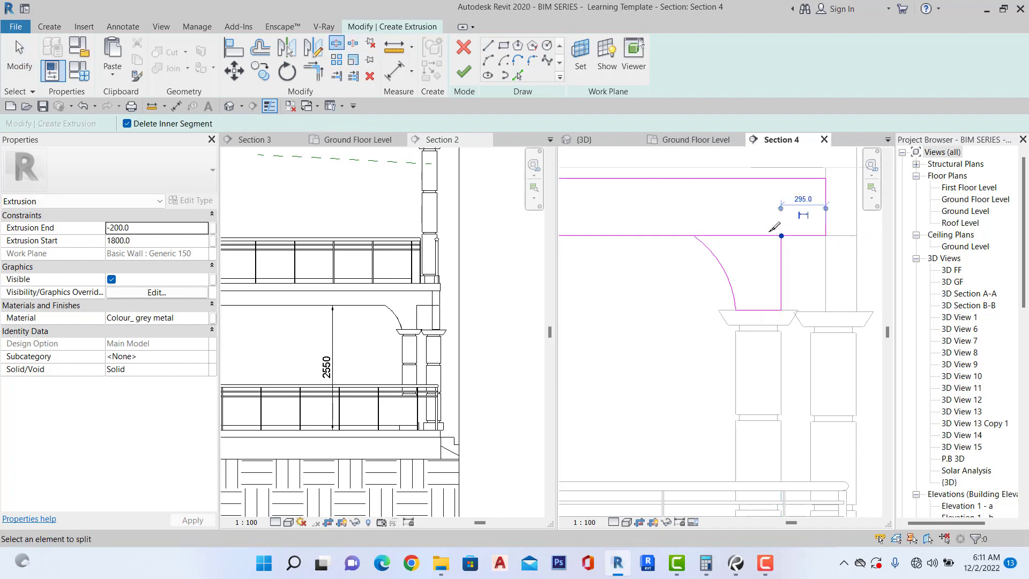
click(692, 236)
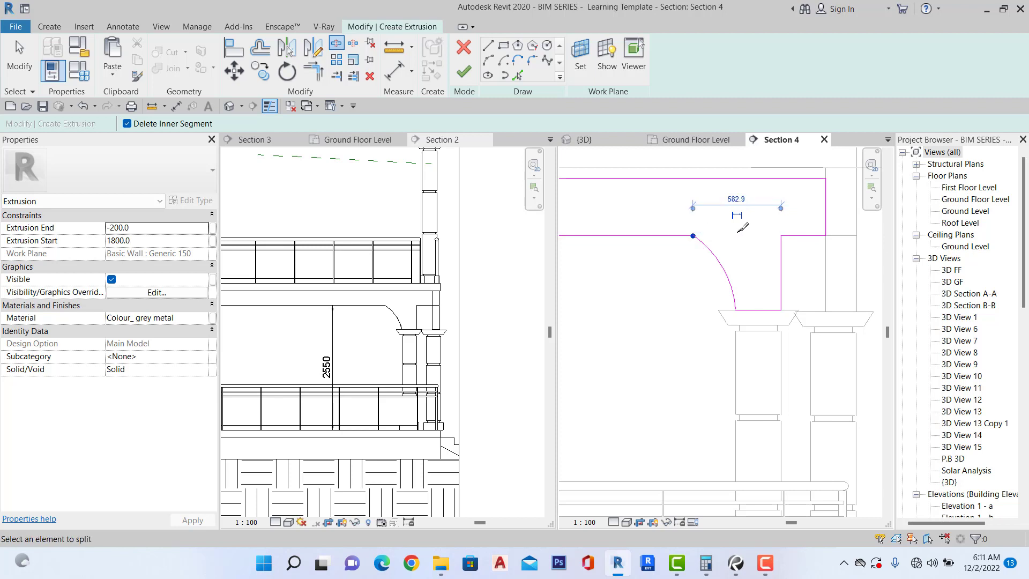
scroll(717, 265, down, 2)
key(Escape)
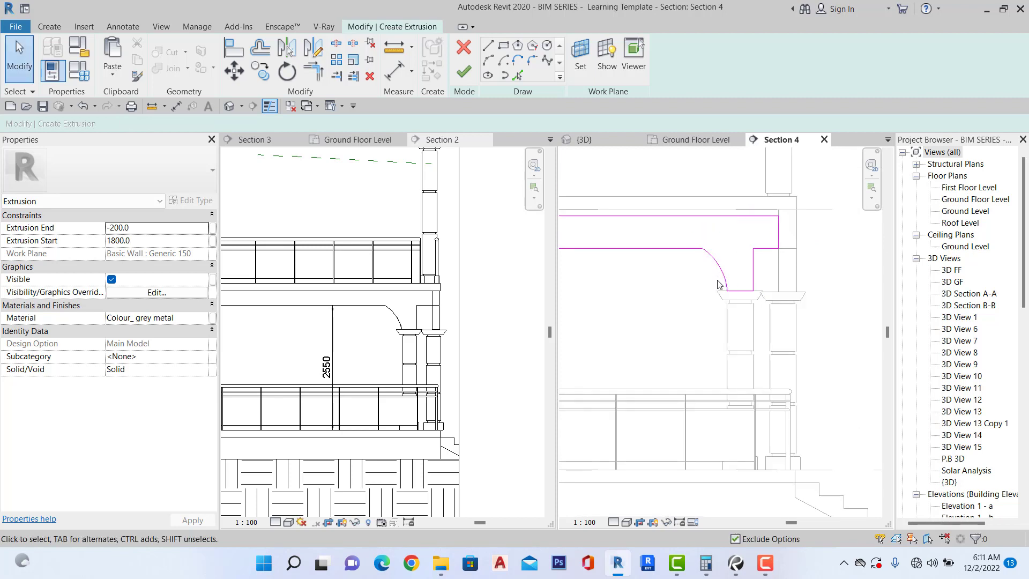
Finish the arched beam's extrusion sketch and complete the in-place model.
scroll(778, 295, down, 5)
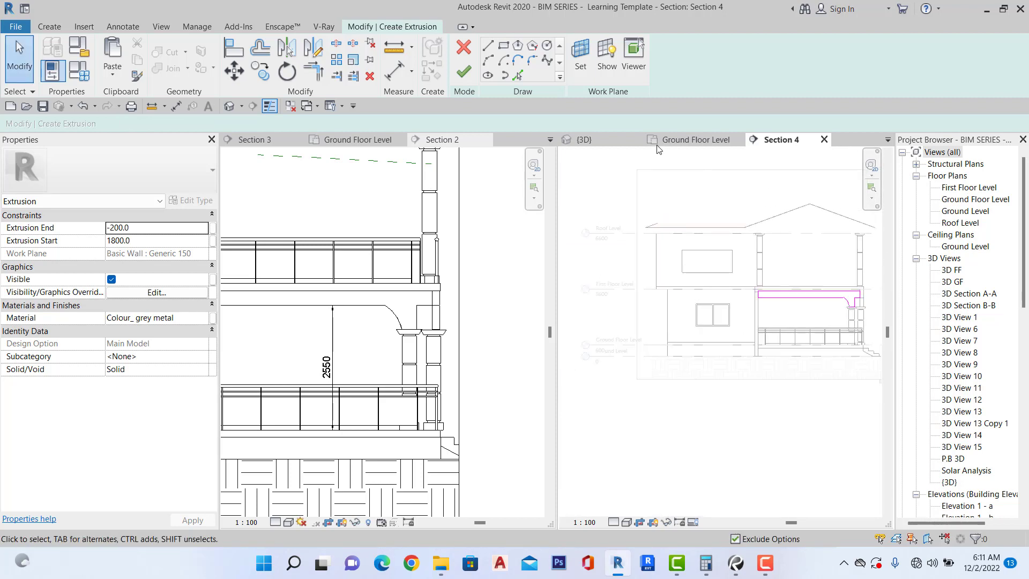
click(474, 77)
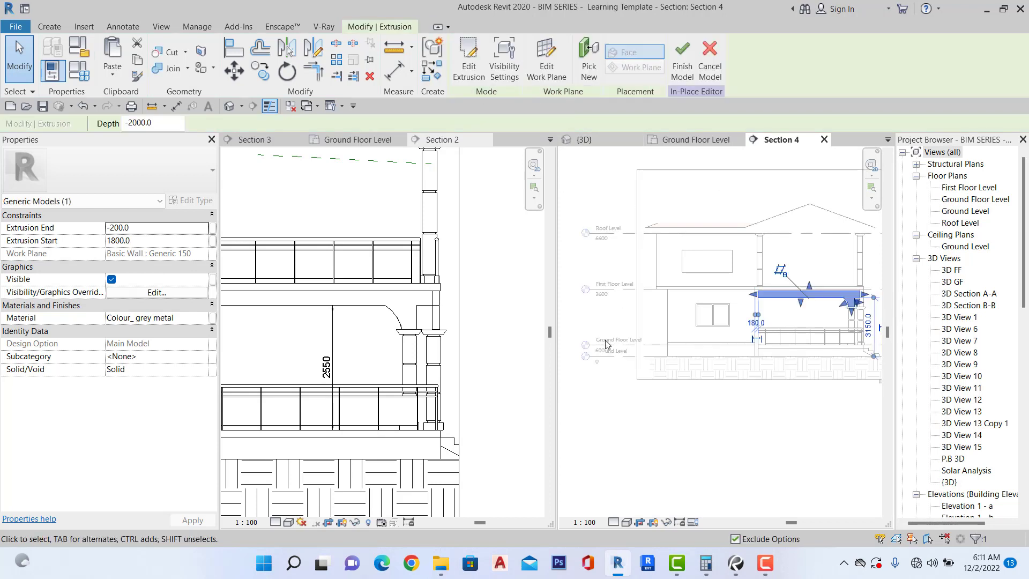
scroll(741, 376, up, 3)
click(748, 335)
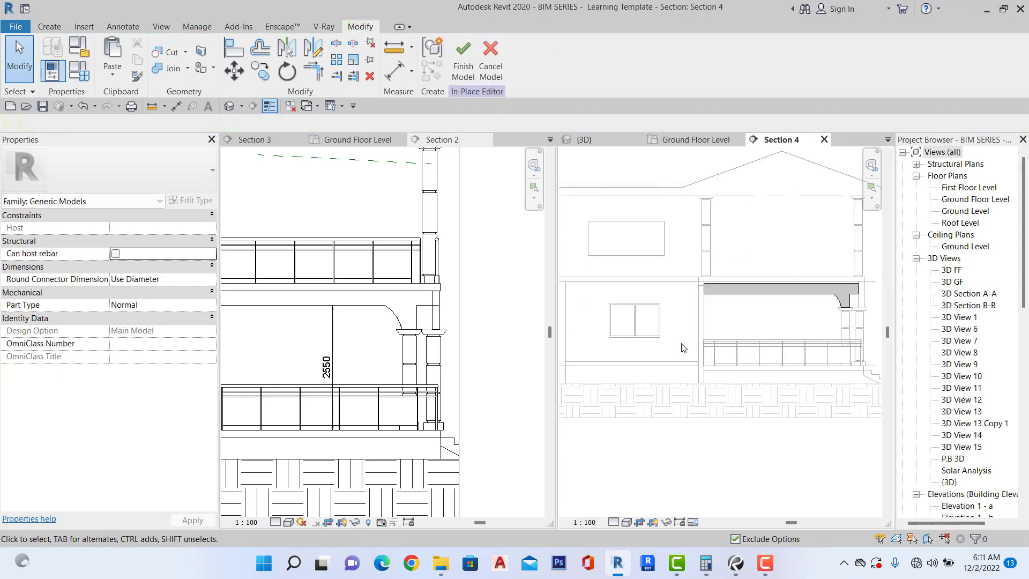
scroll(691, 339, down, 3)
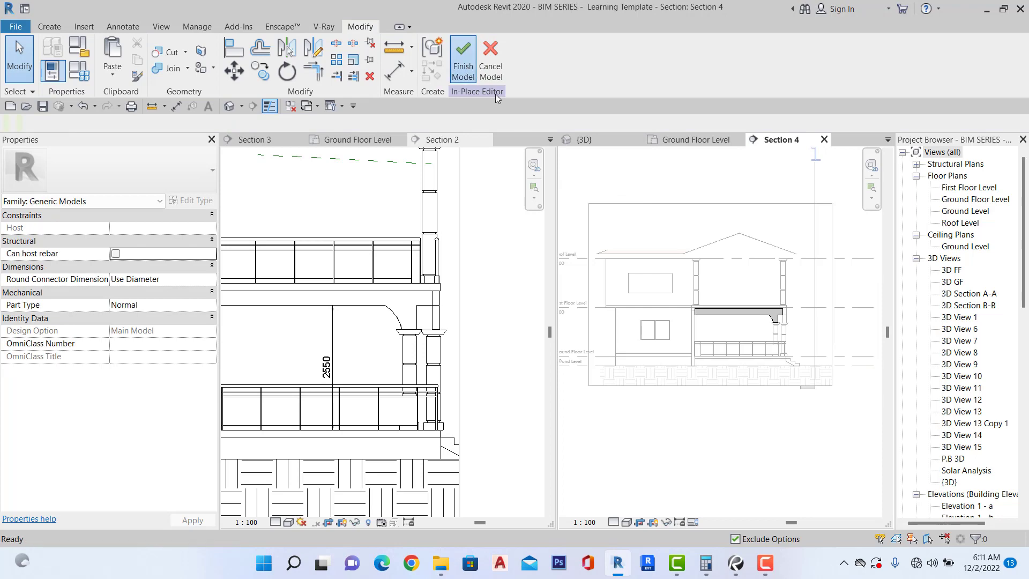
click(463, 65)
scroll(691, 191, down, 3)
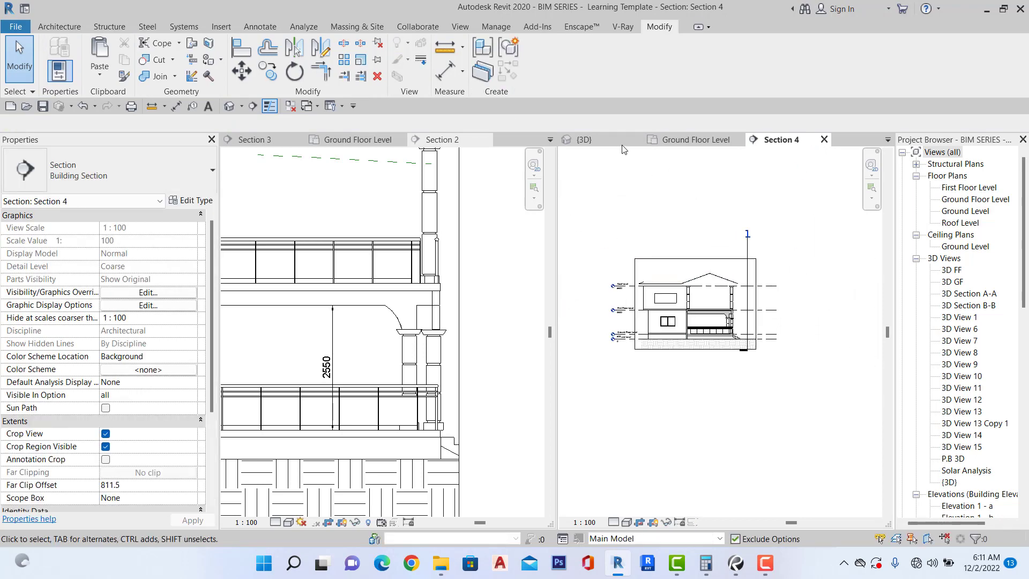
In the 3D view, reduce the new beam's extrusion depth by pulling its outer face back to the column line.
click(608, 140)
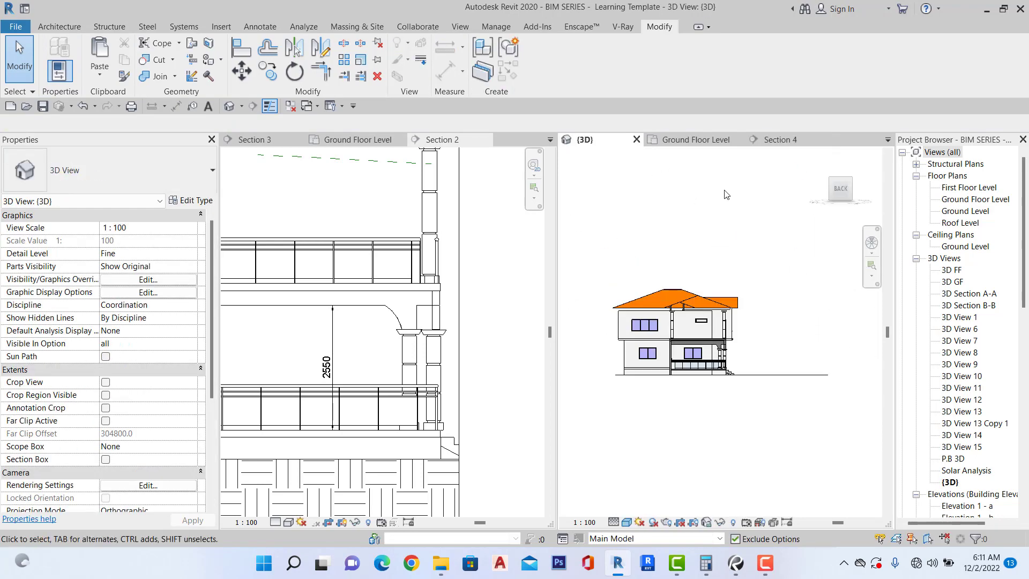
click(842, 194)
scroll(597, 355, up, 5)
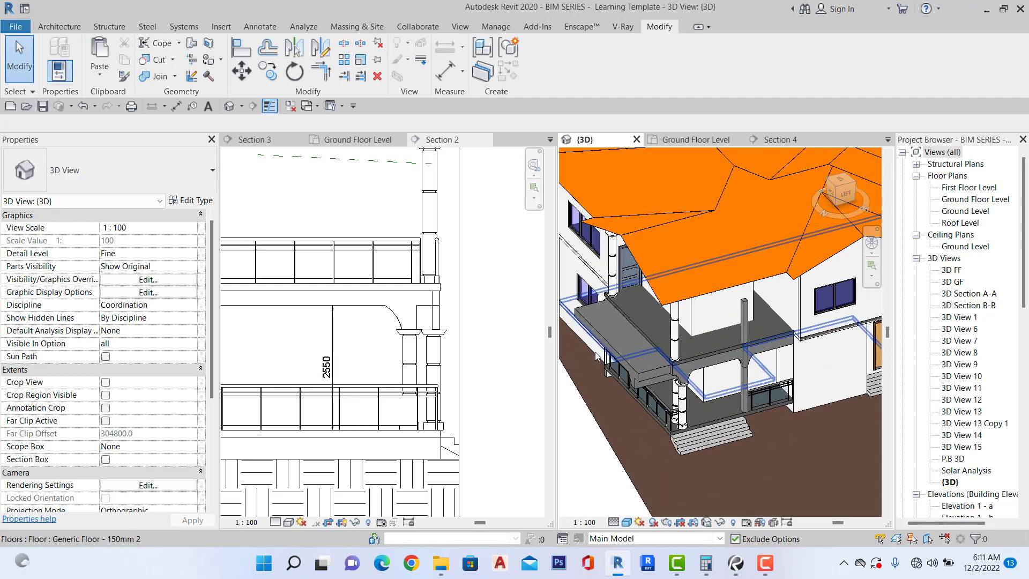
scroll(597, 357, up, 2)
click(596, 348)
scroll(596, 348, up, 3)
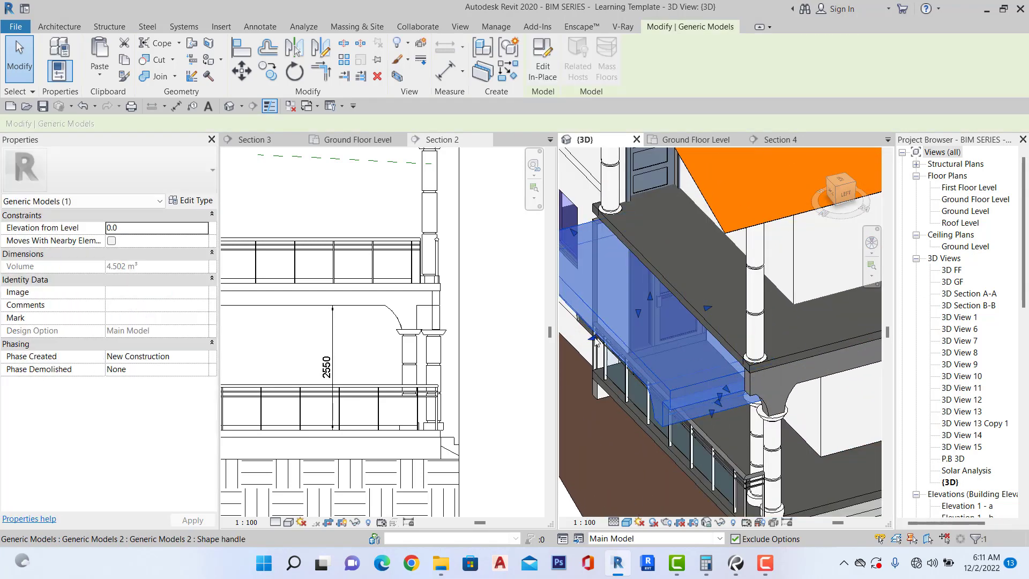
click(700, 329)
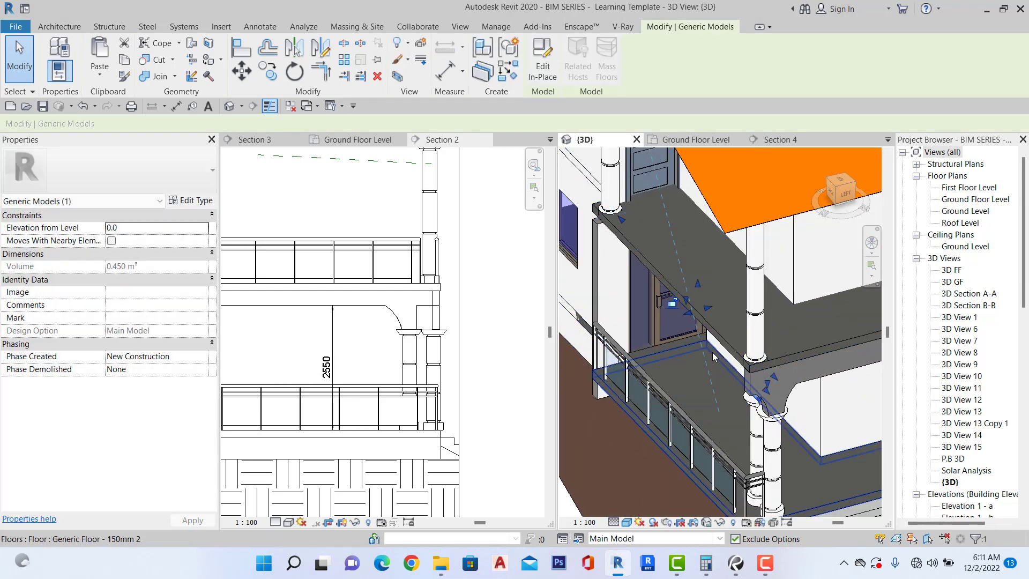
Examine the resized arched beam and its fit on the veranda columns from several angles in the 3D view.
scroll(713, 355, down, 3)
click(845, 196)
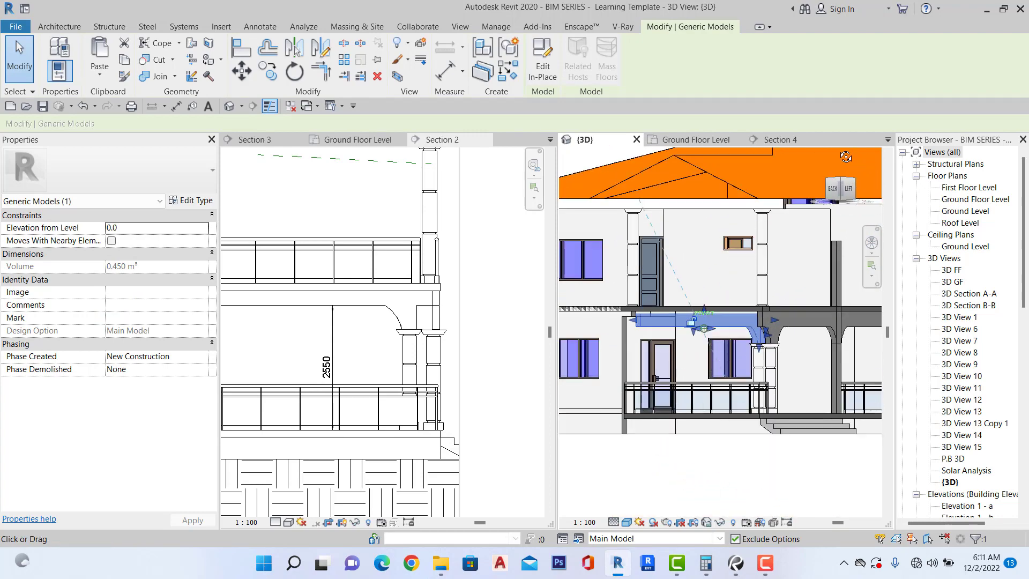
mouse_move(689, 323)
shift+middle_down()
mouse_move(700, 330)
mouse_move(654, 335)
shift+middle_up()
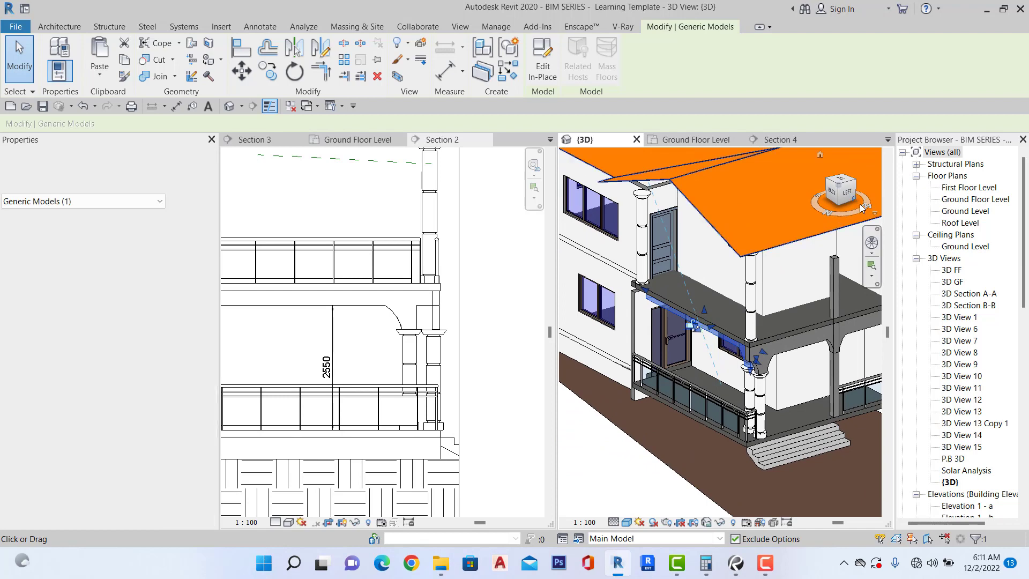
scroll(684, 384, down, 4)
click(656, 403)
scroll(745, 248, up, 3)
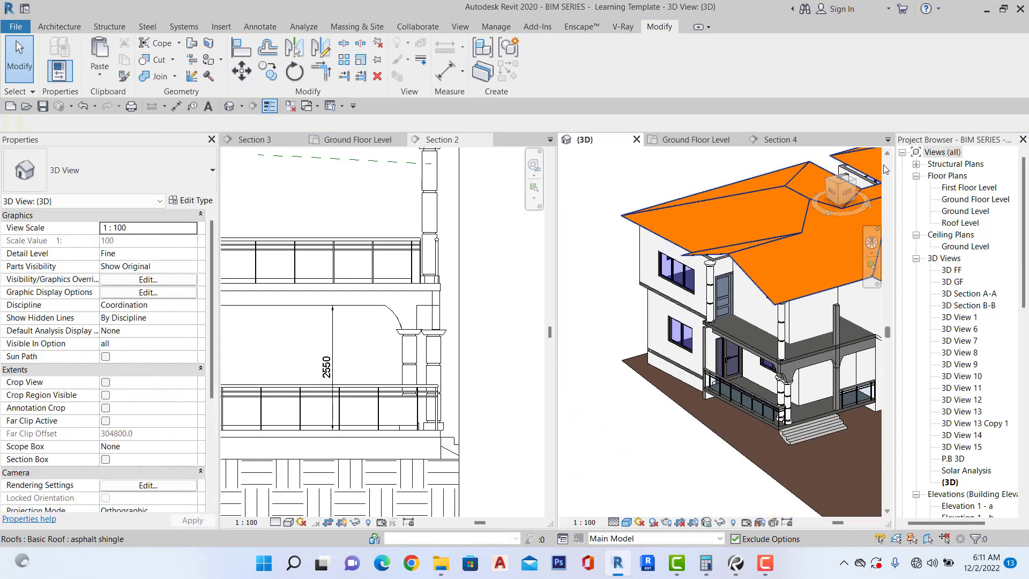
drag(848, 191, 846, 163)
scroll(676, 341, down, 3)
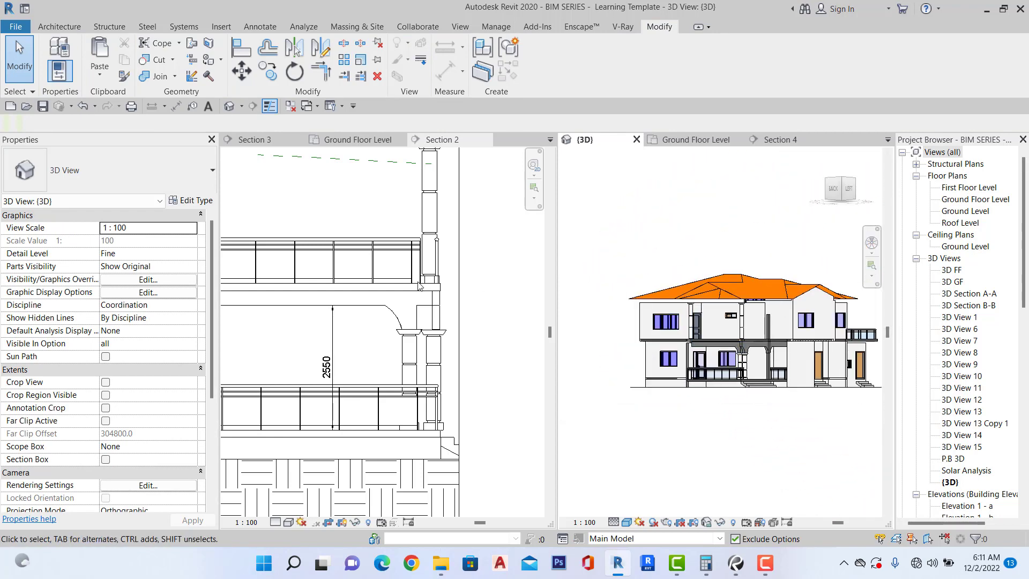
Select the upper-floor gable wall in Section 2 and examine the corresponding balcony area in the 3D view.
scroll(417, 294, down, 4)
click(358, 208)
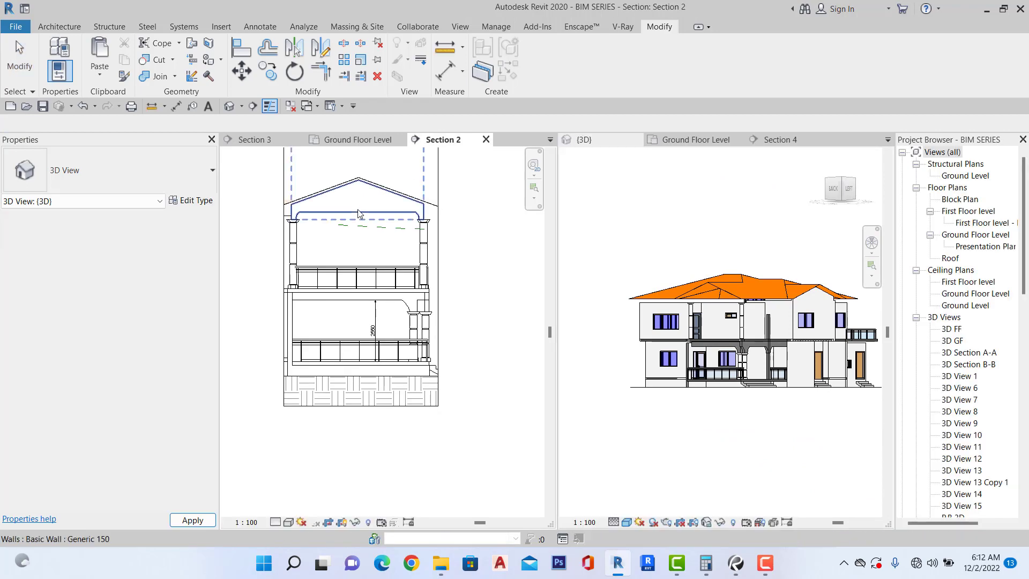
click(358, 206)
scroll(801, 231, up, 2)
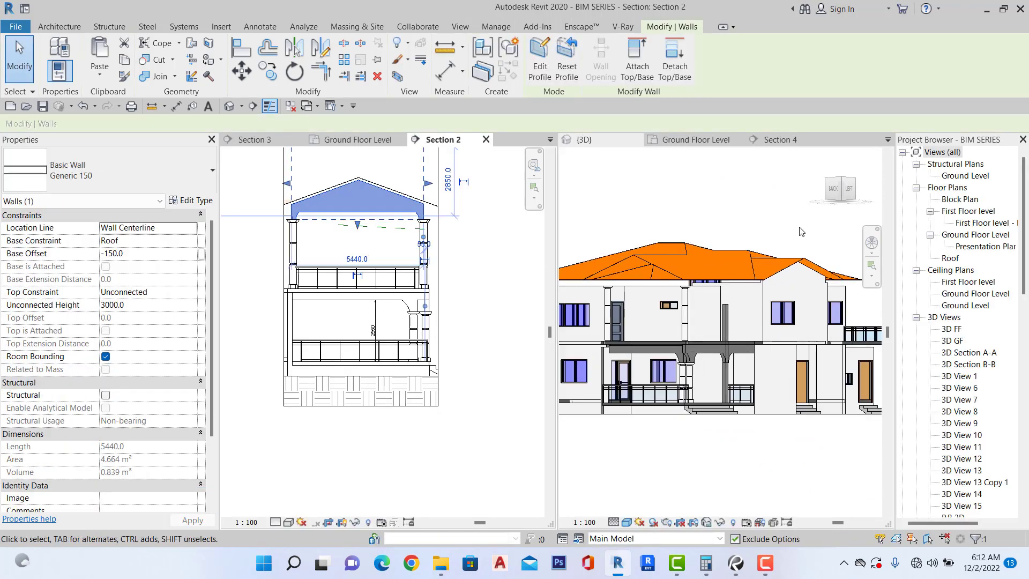
click(842, 193)
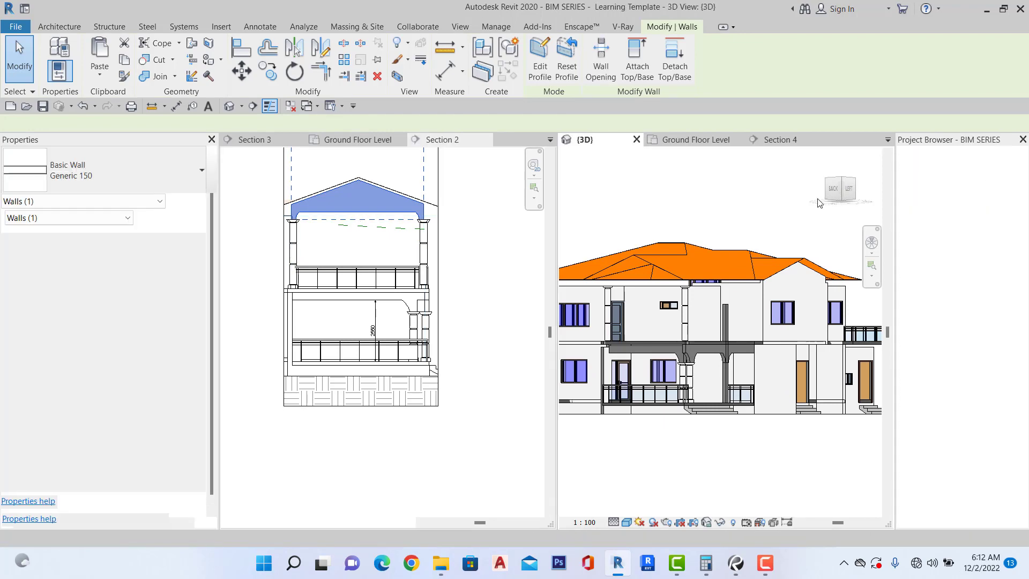
drag(832, 187, 788, 201)
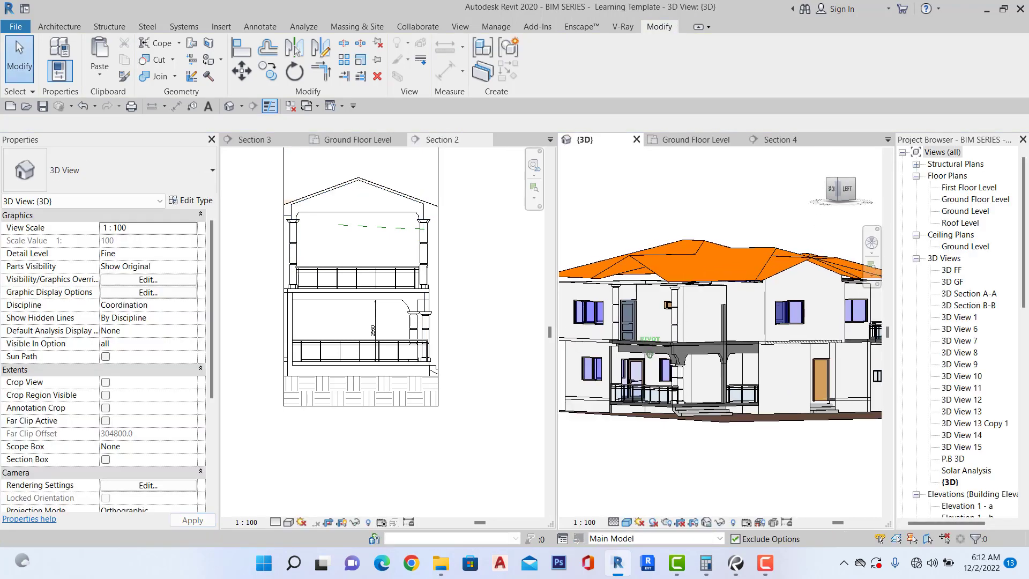
Open the Roof Level floor plan at the roof area crossed by the section lines.
click(959, 223)
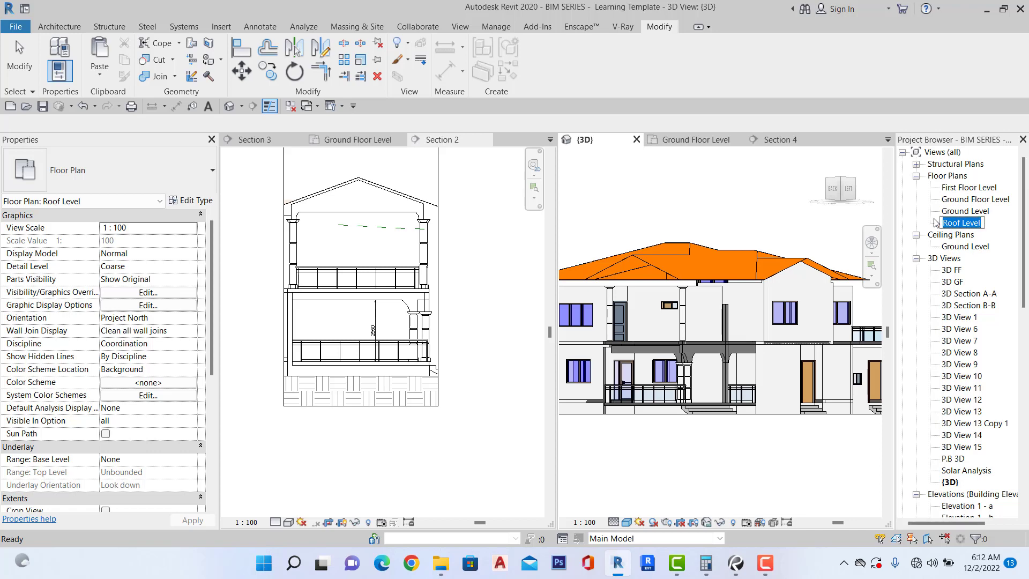
double_click(962, 223)
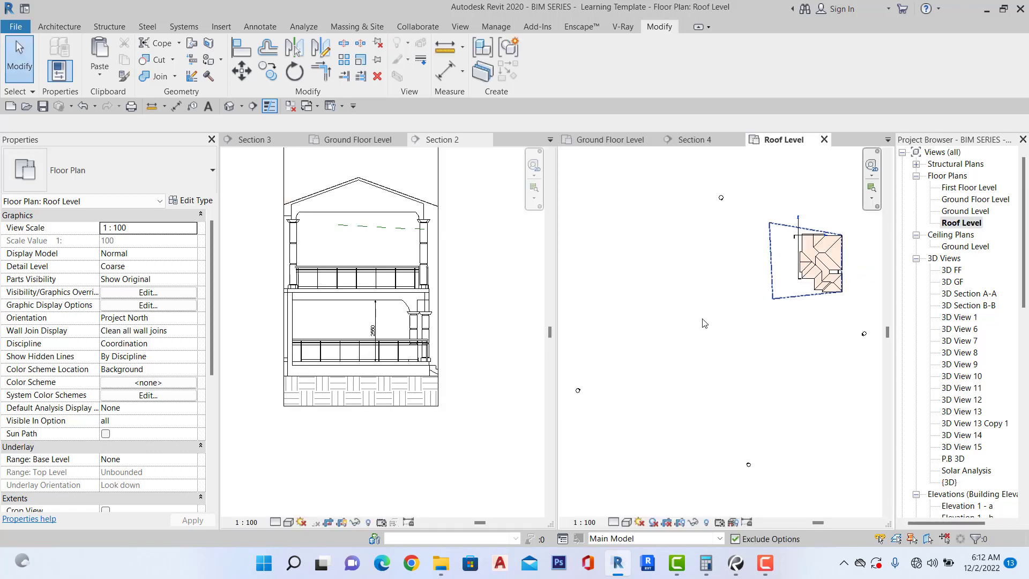
scroll(754, 295, up, 5)
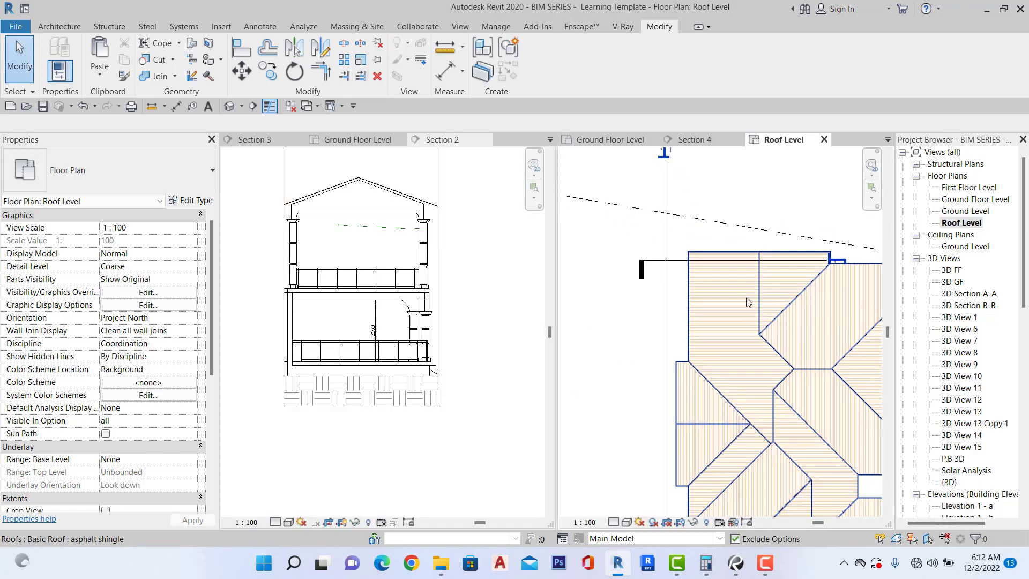
Temporarily hide the asphalt shingle roof in the Roof Level floor plan to expose the walls and columns.
click(746, 298)
scroll(745, 297, down, 3)
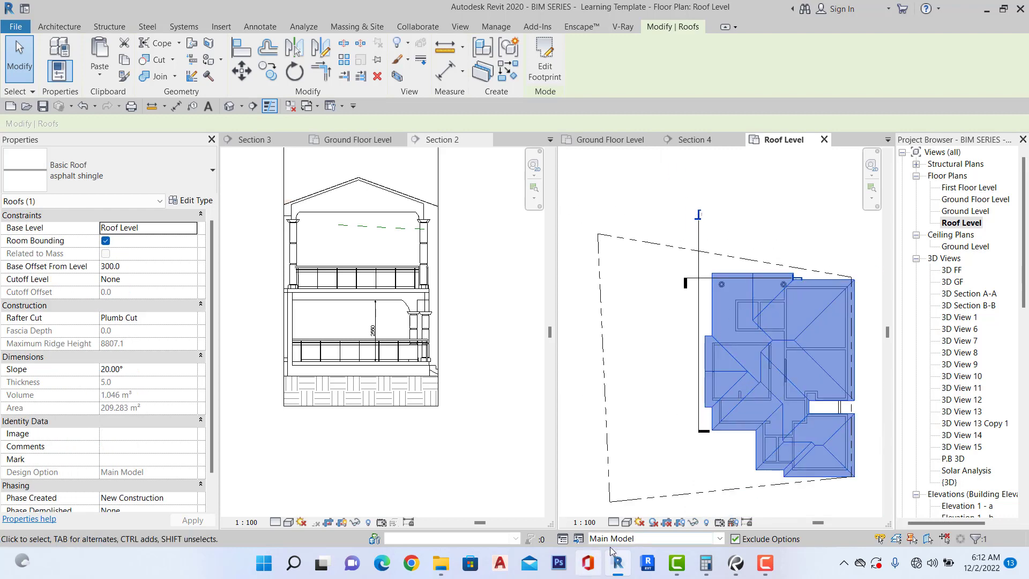
click(694, 523)
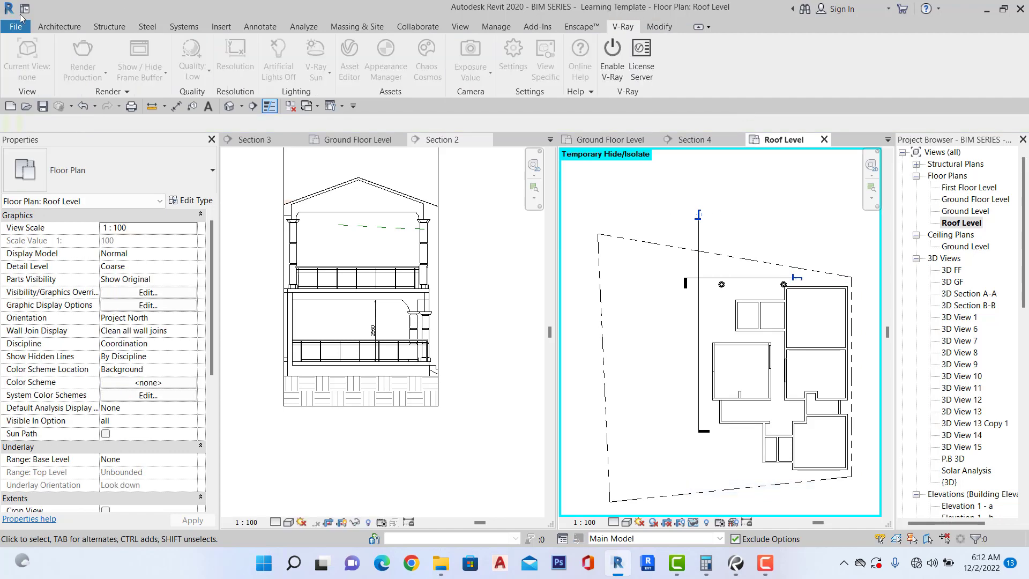
Draw a straight Generic 150 wall at Roof Level, 3000 high, between the centres of the two balcony columns.
click(59, 28)
click(55, 49)
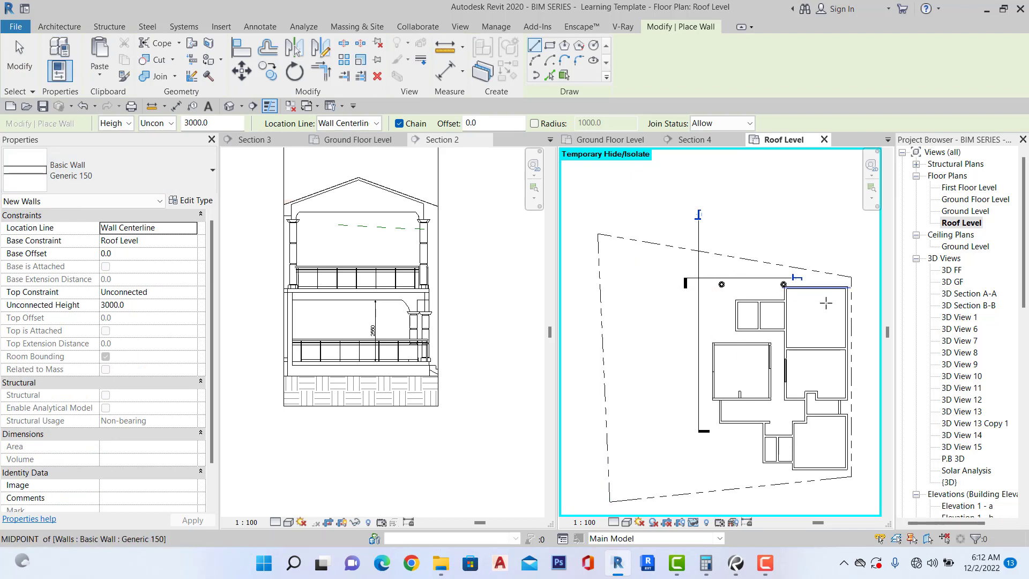
scroll(776, 296, up, 5)
scroll(615, 269, up, 2)
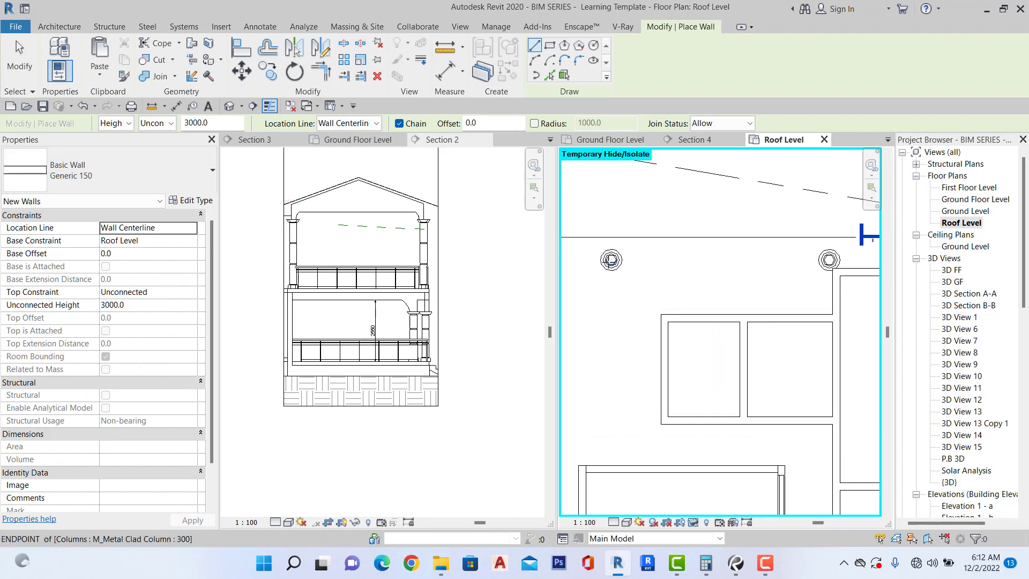
scroll(610, 257, up, 1)
click(612, 259)
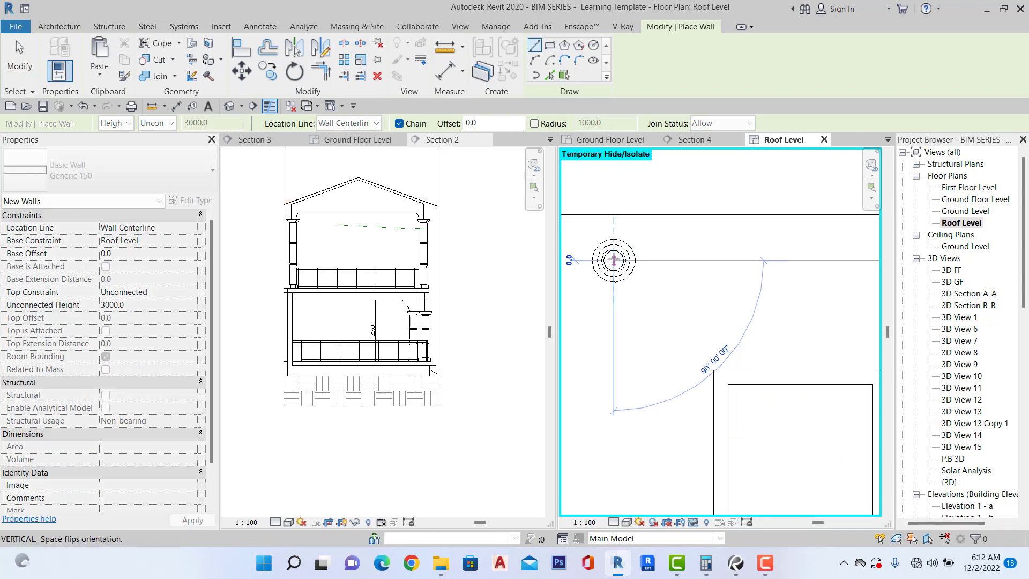
scroll(612, 259, down, 4)
scroll(720, 253, up, 3)
scroll(730, 275, up, 3)
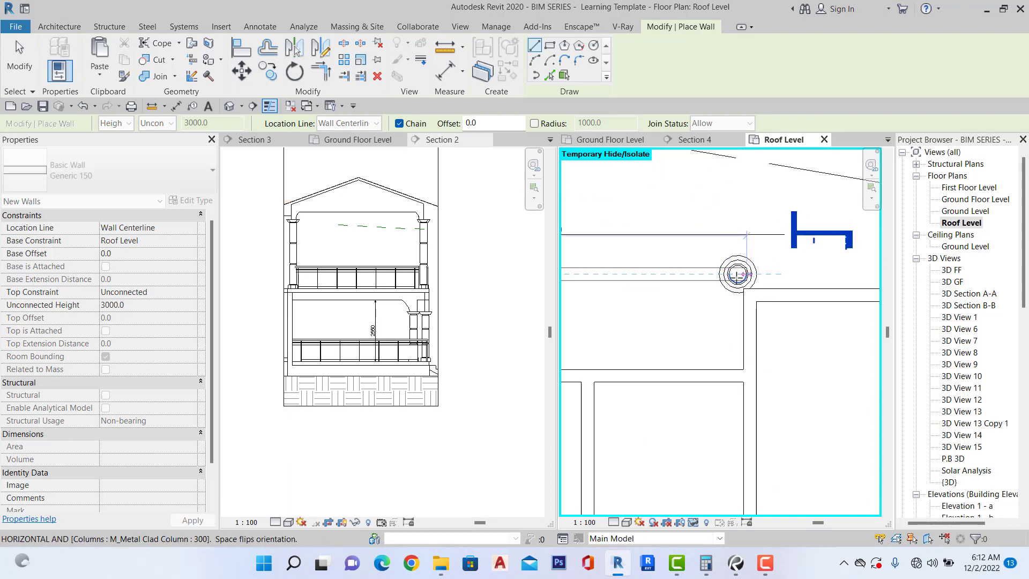
click(732, 279)
scroll(740, 279, down, 3)
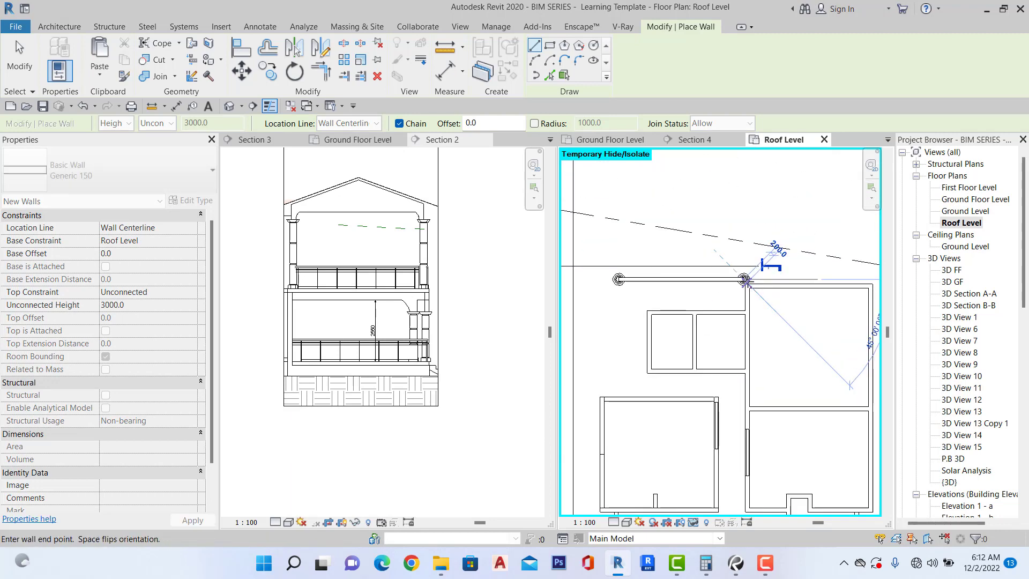
key(Escape)
key(Escape)
Open the Section 4 view from its section mark beside the new wall.
scroll(746, 280, down, 5)
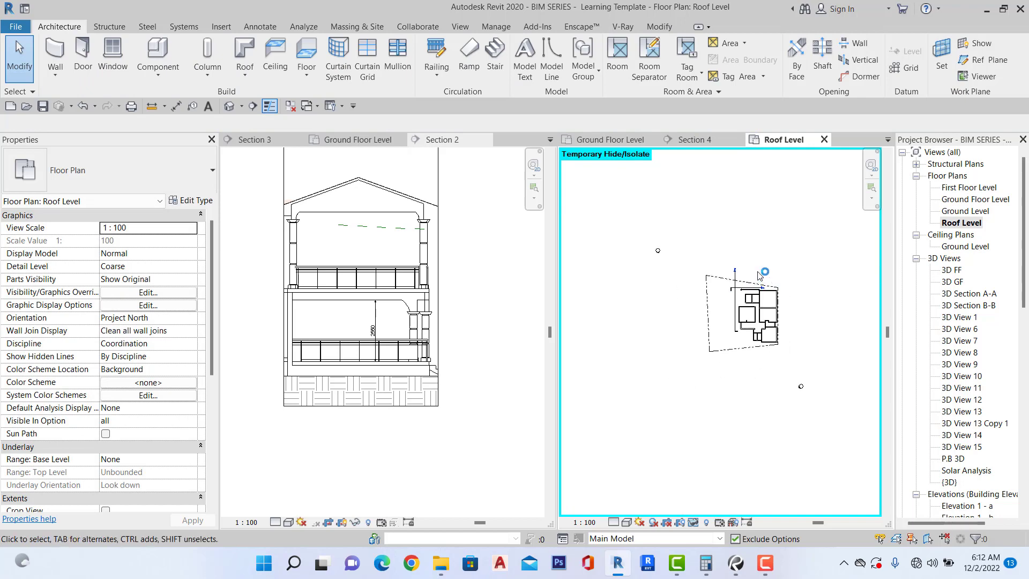
scroll(763, 299, up, 2)
scroll(763, 299, up, 1)
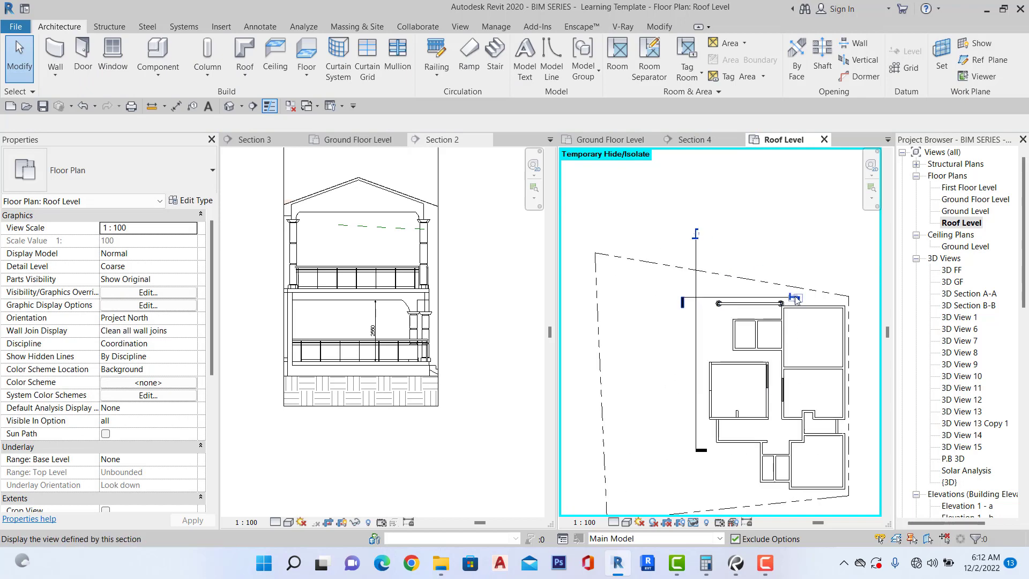
double_click(795, 300)
scroll(739, 283, up, 4)
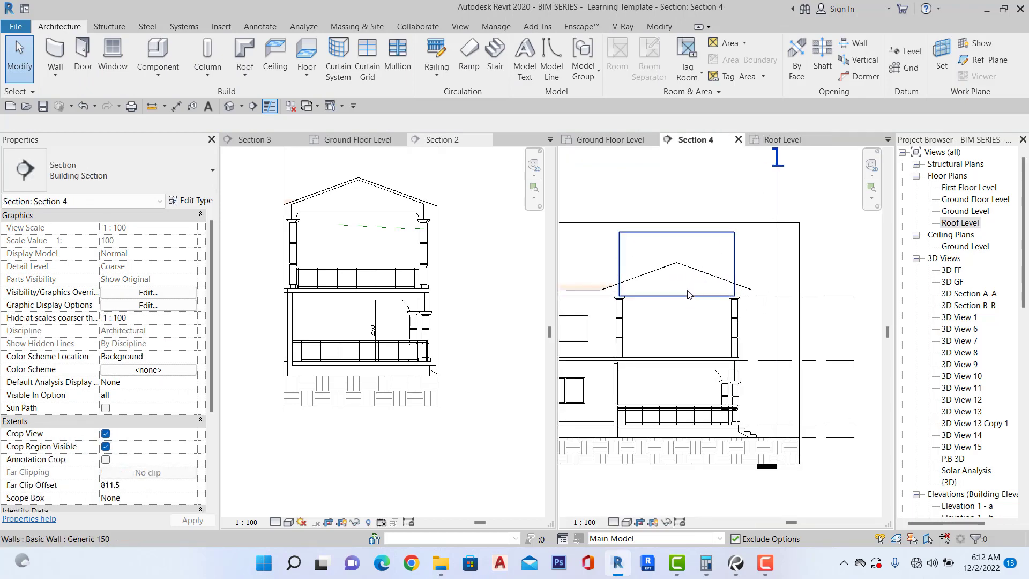
Attach the top of the new Roof Level wall to the gable roof above it.
click(688, 295)
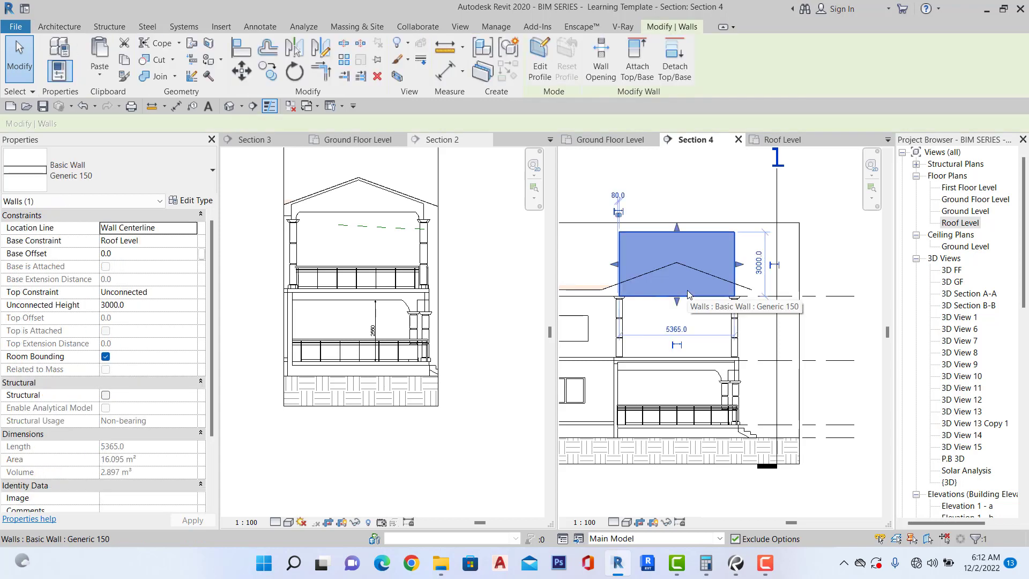
click(655, 67)
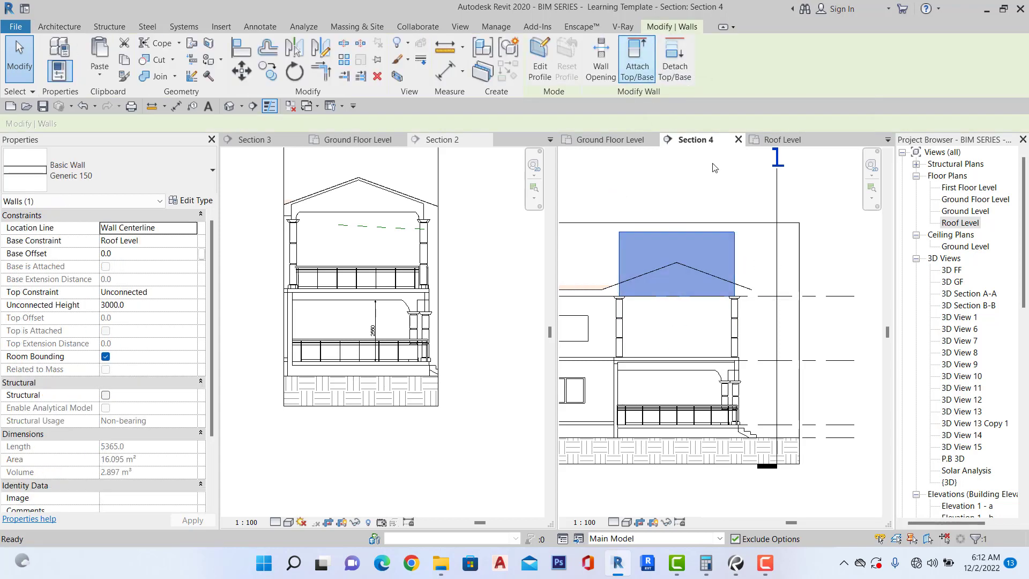
click(749, 290)
scroll(647, 296, up, 2)
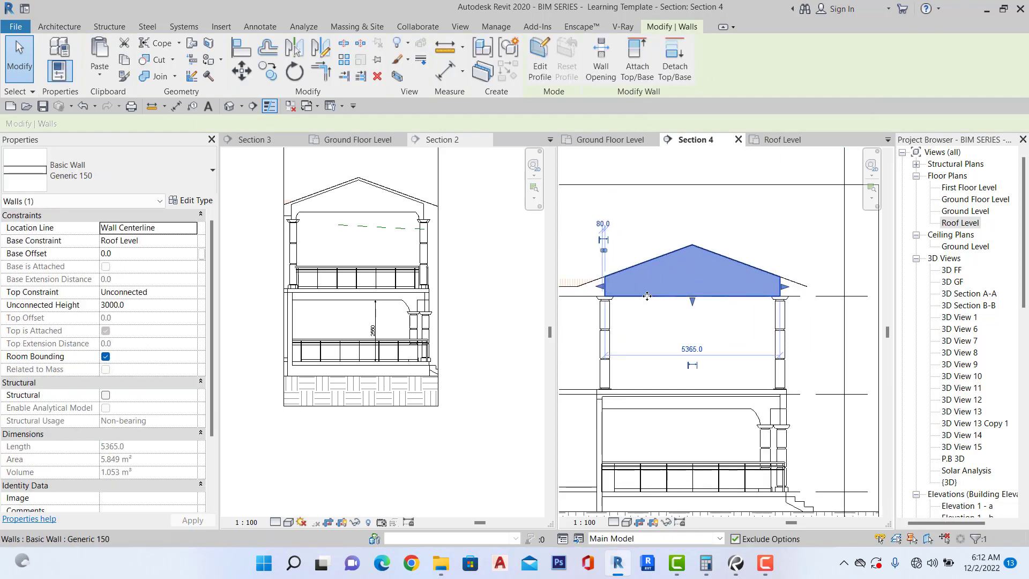
scroll(652, 316, down, 1)
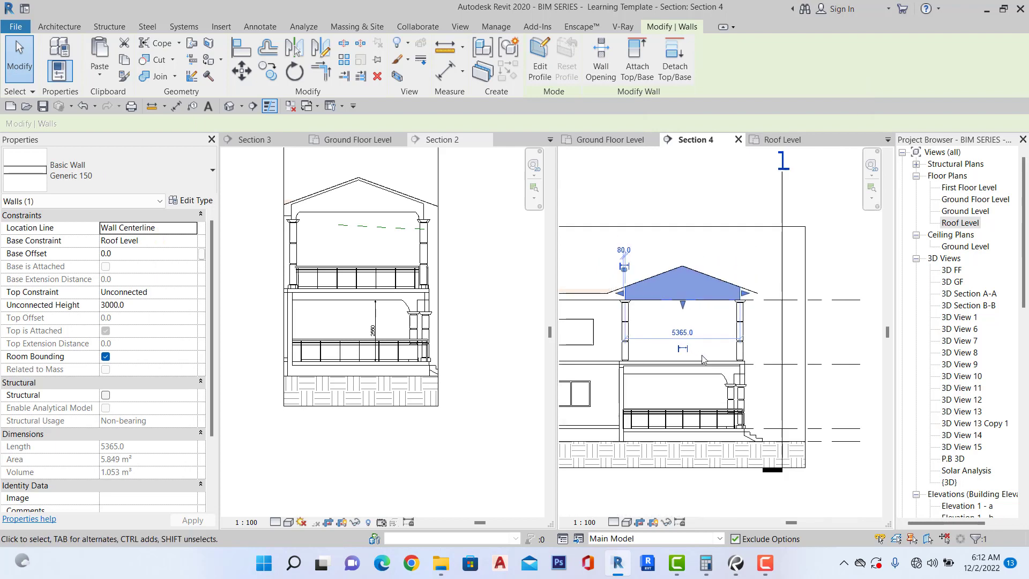
Copy the three sketch lines of the curved bracket from the ground-floor arched beam's extrusion, then exit the in-place editing.
scroll(704, 374, up, 2)
click(749, 401)
scroll(749, 400, up, 2)
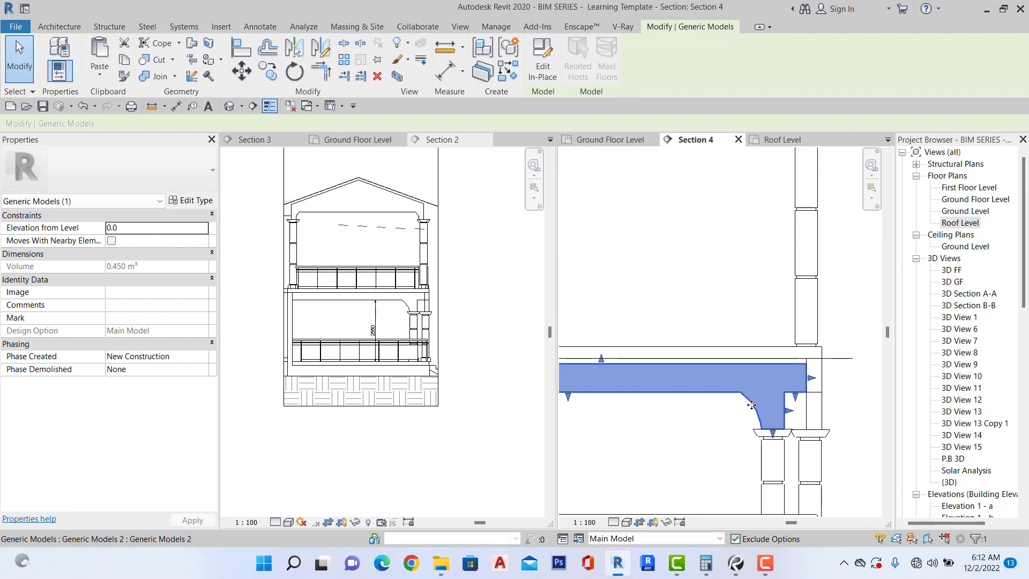
double_click(769, 403)
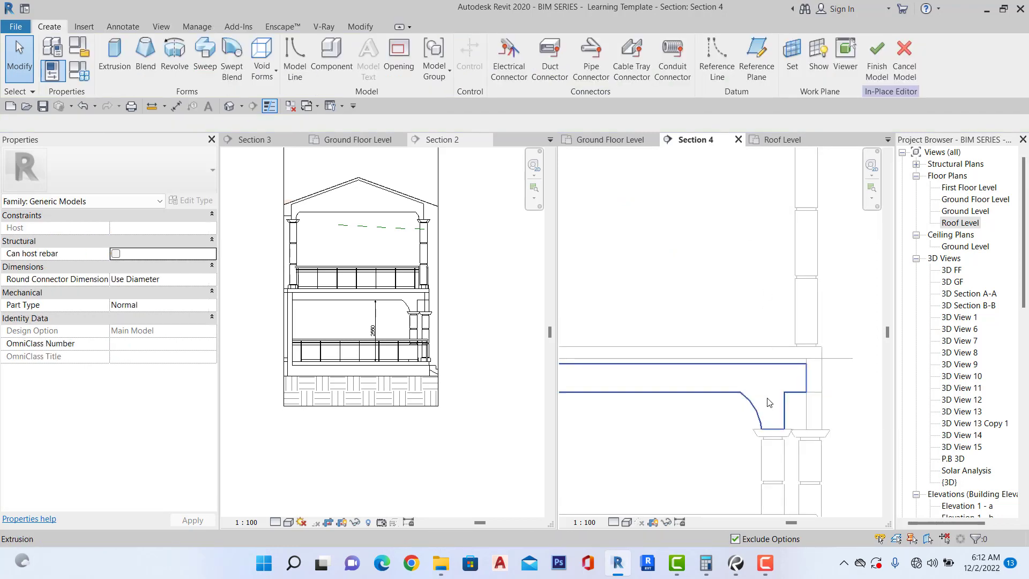
click(759, 402)
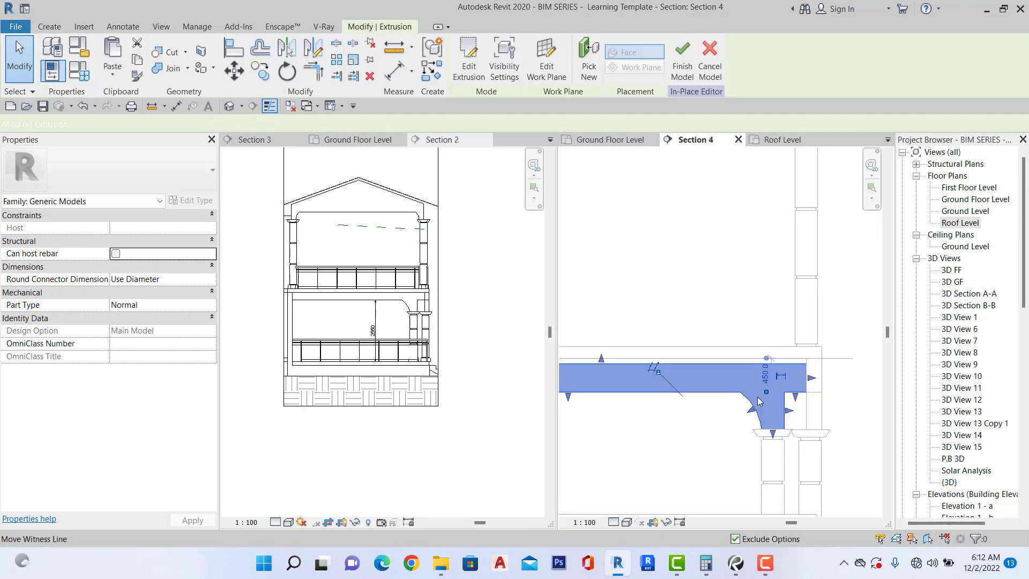
double_click(726, 389)
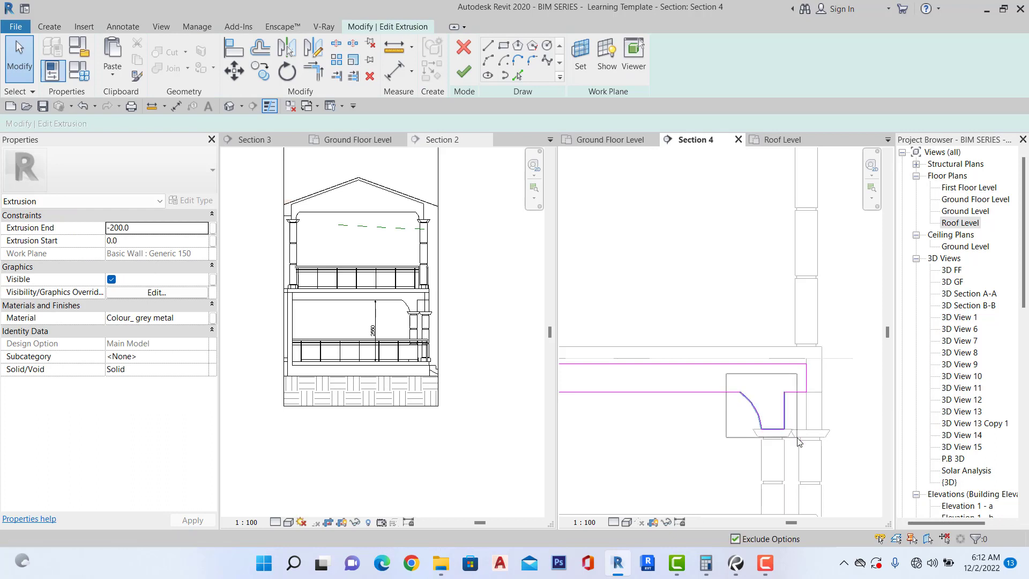
drag(798, 441, 797, 441)
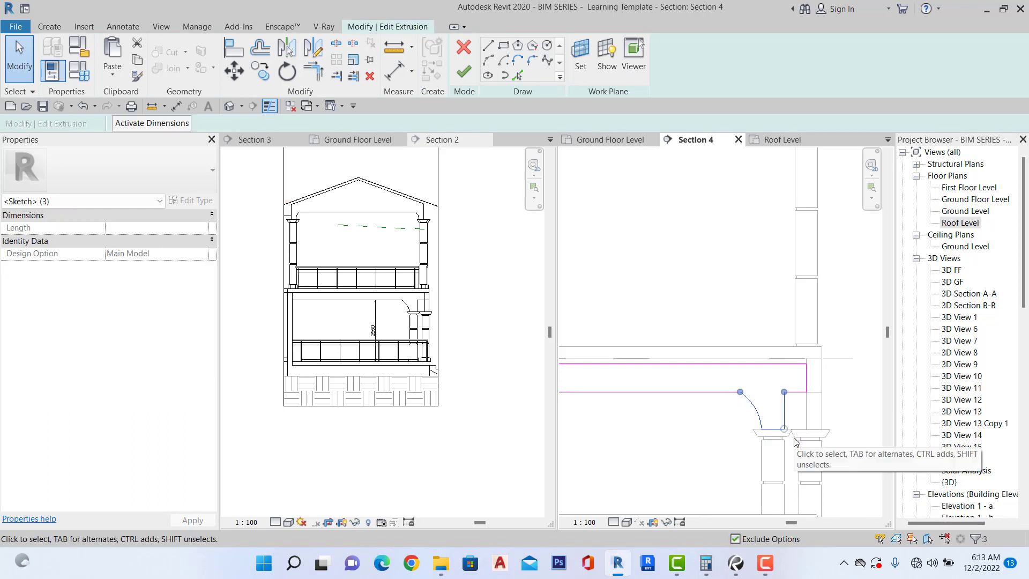
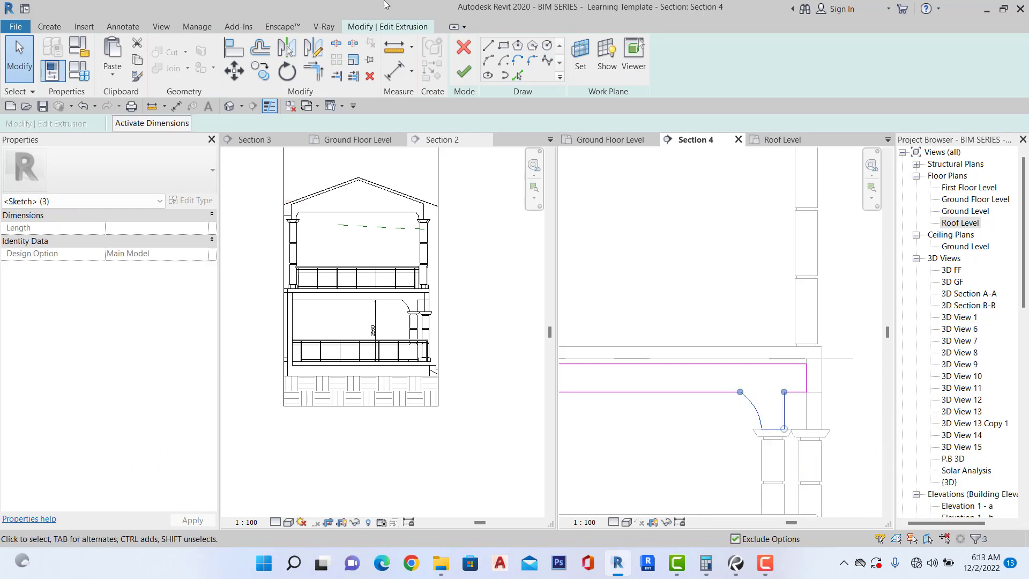
click(464, 72)
key(z)
key(f)
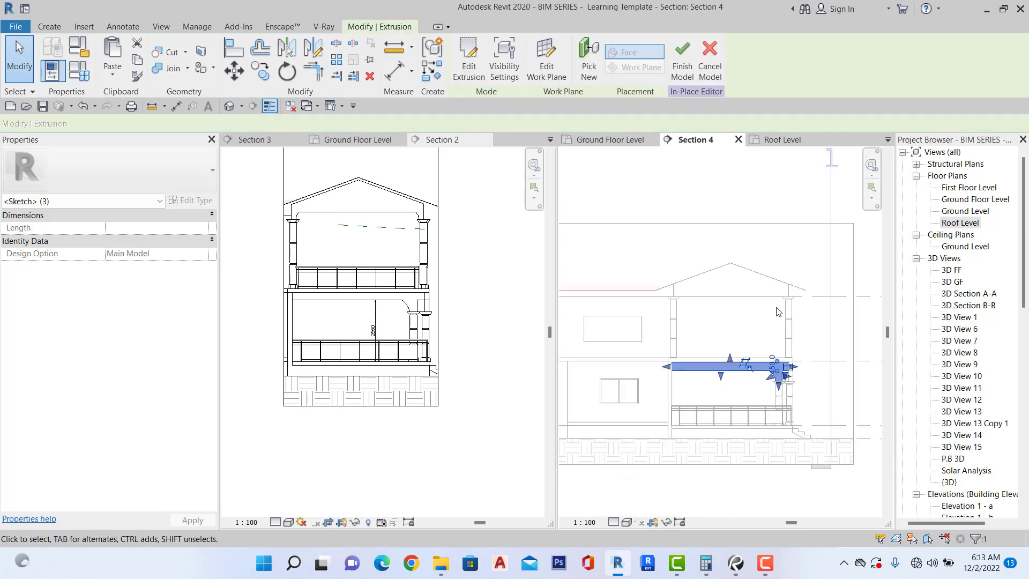
click(683, 71)
Edit the gable wall's profile and paste the copied bracket lines at its lower corner above the outer column.
scroll(751, 300, up, 5)
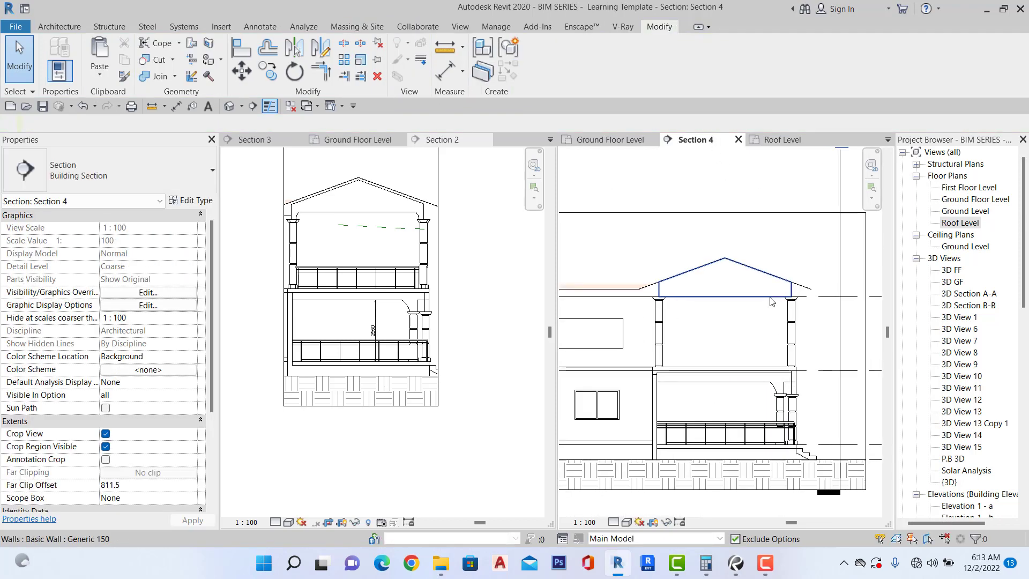
click(770, 298)
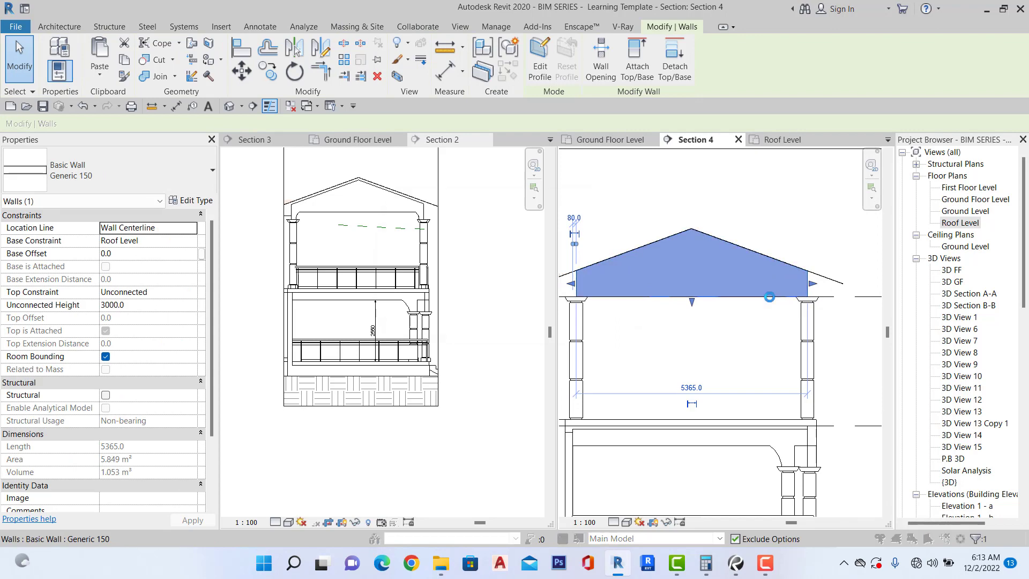
double_click(692, 289)
click(616, 291)
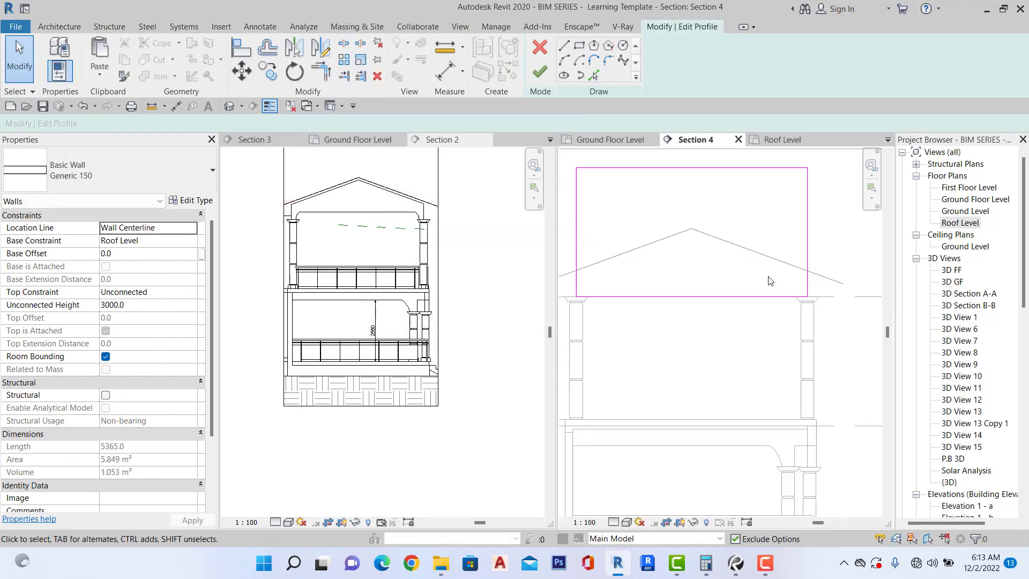
key(ctrl+v)
scroll(804, 300, up, 4)
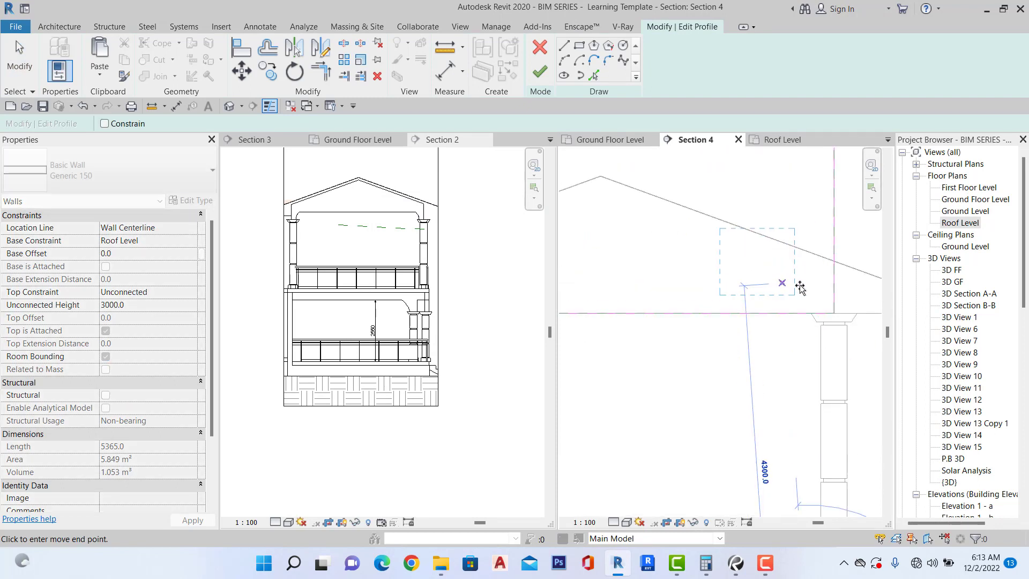
click(845, 328)
scroll(740, 330, down, 4)
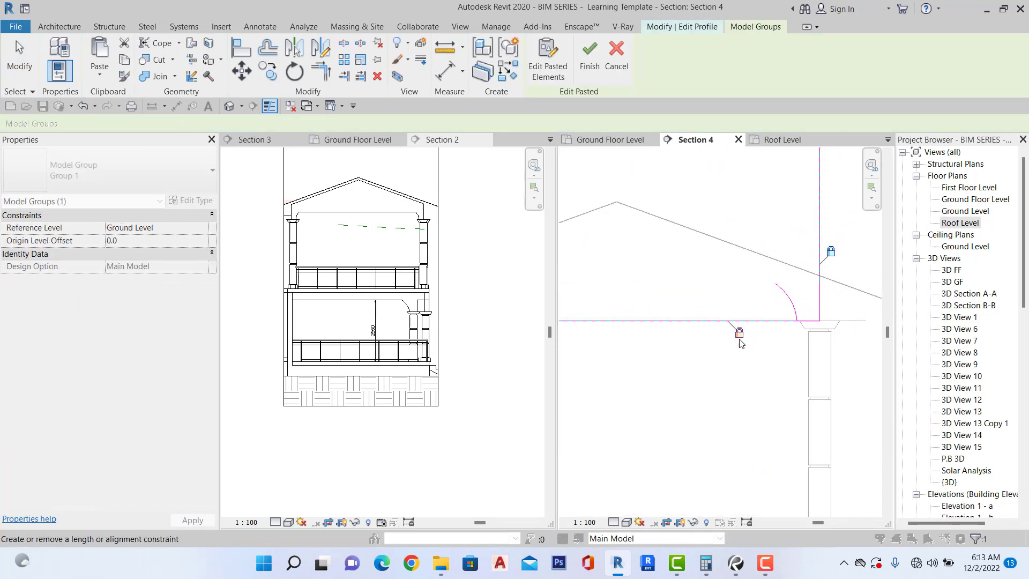
scroll(726, 306, down, 3)
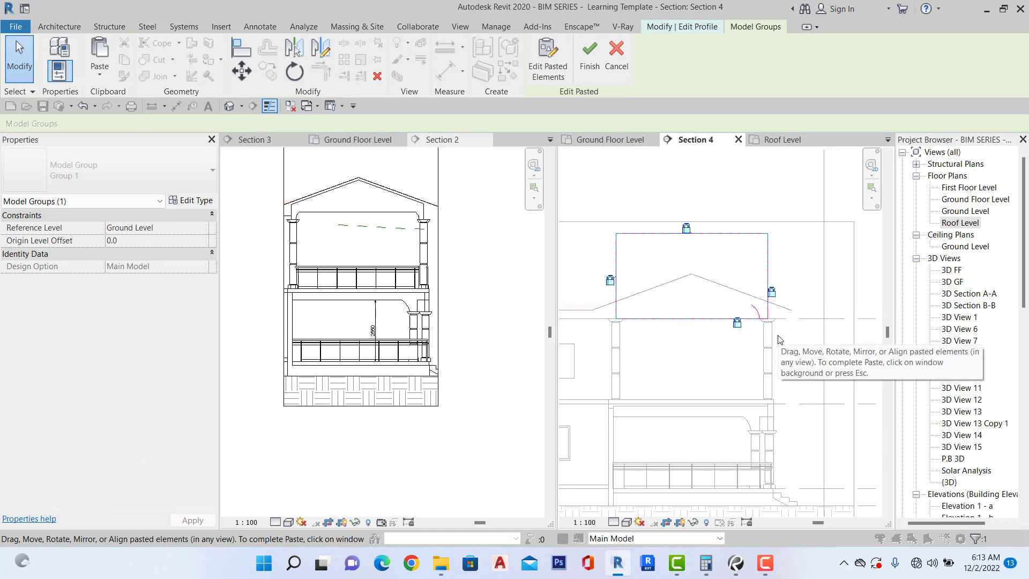
scroll(682, 324, up, 2)
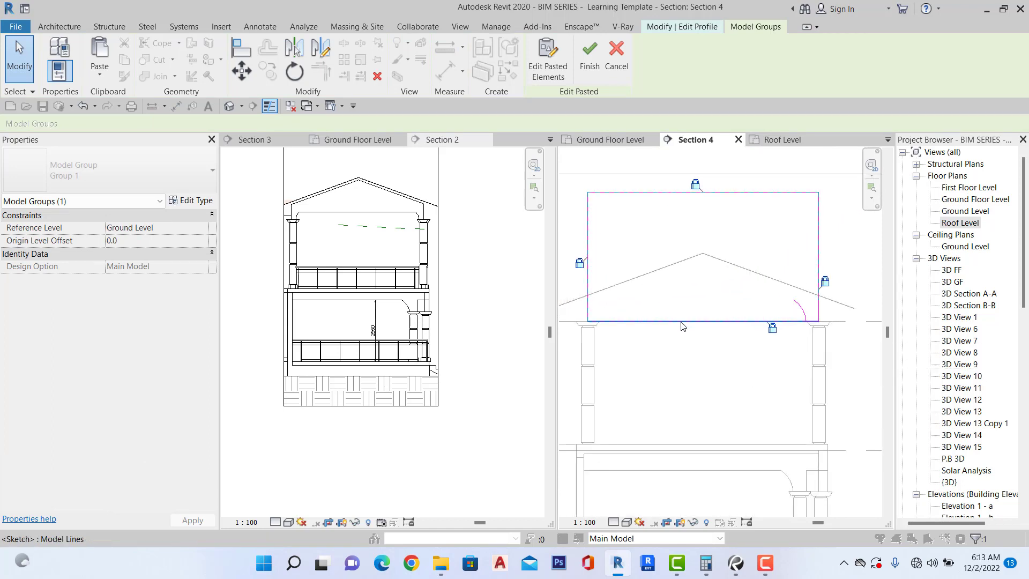
click(682, 324)
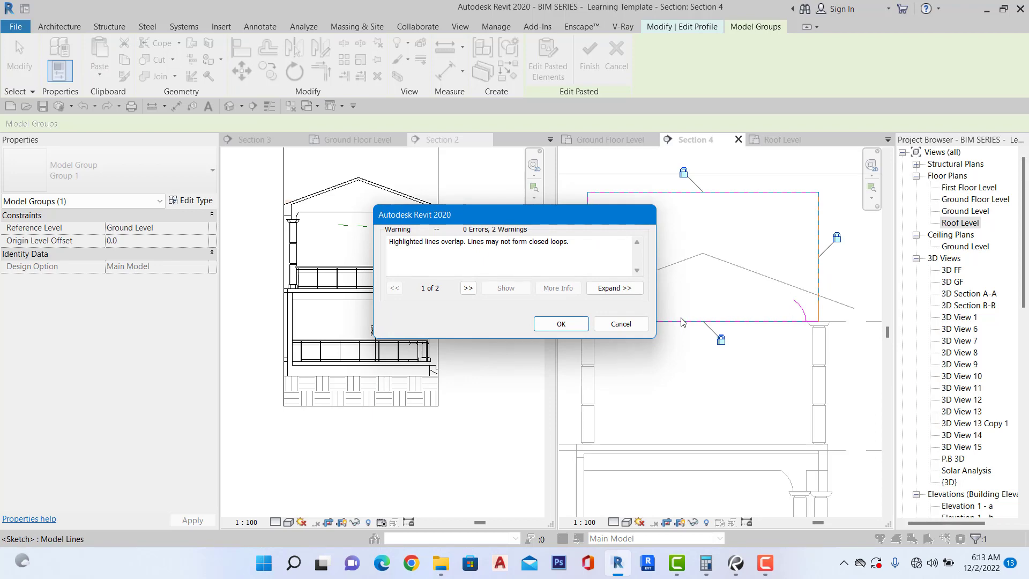
click(576, 327)
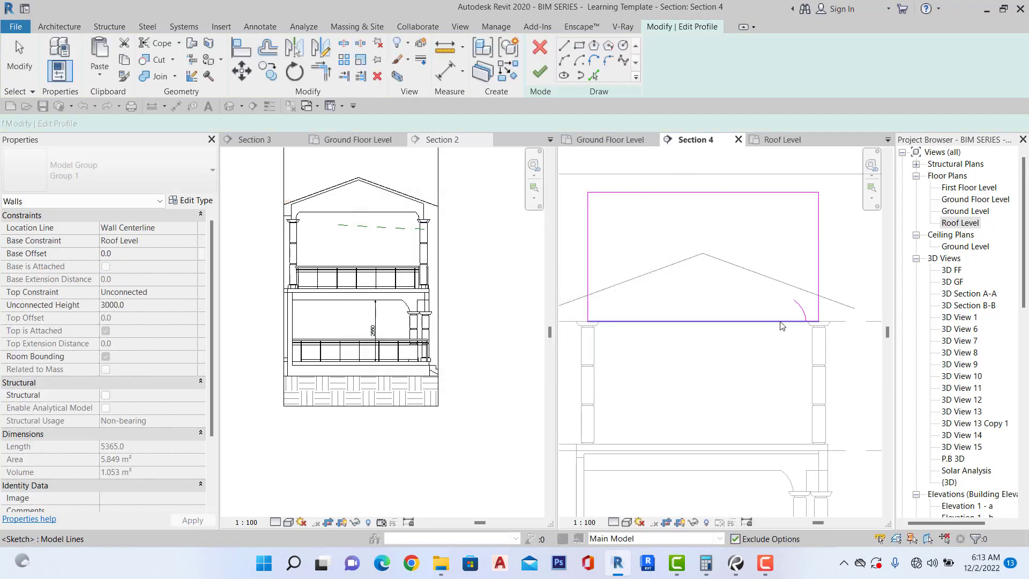
Delete the horizontal bottom line from the gable wall's profile sketch.
click(708, 330)
key(Delete)
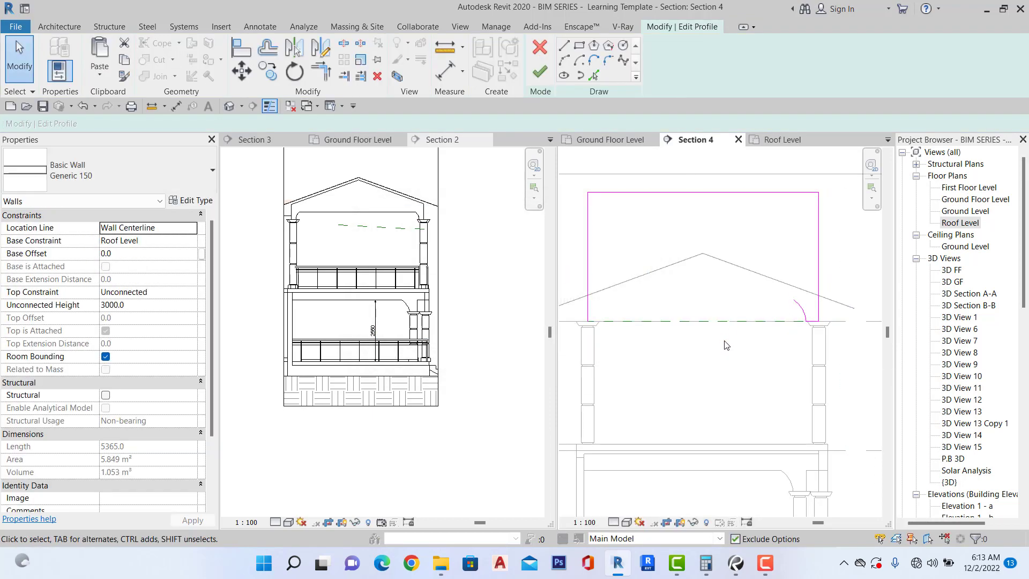
scroll(780, 316, up, 3)
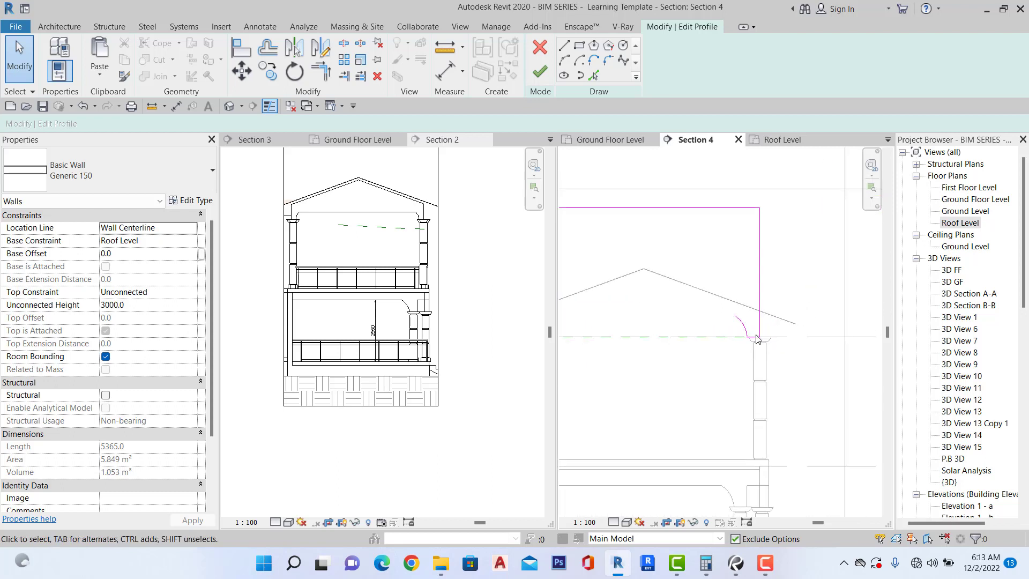
scroll(775, 323, down, 3)
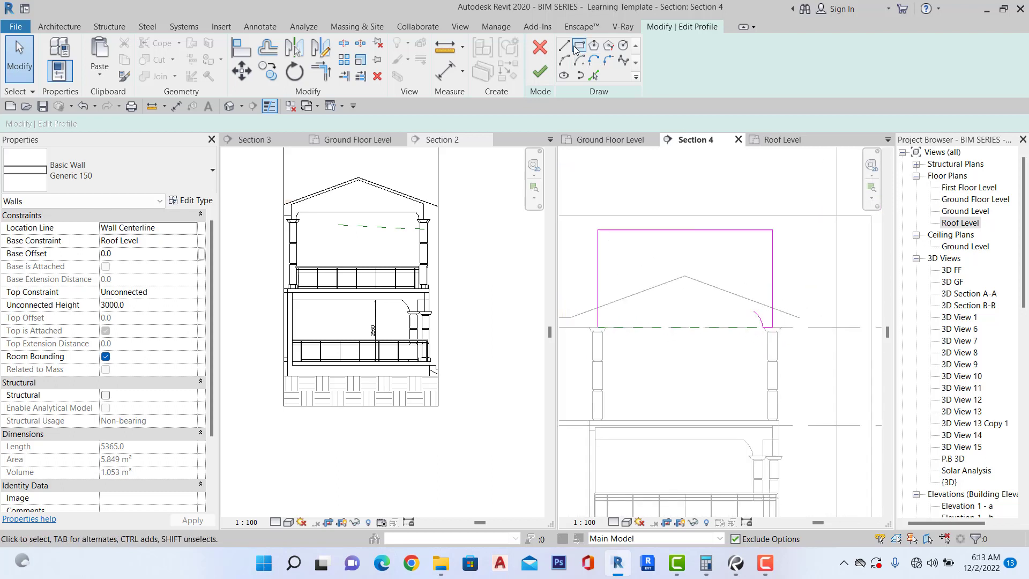
Draw a horizontal line from the top of the pasted bracket's curve to the opposite vertical edge of the gable wall's profile.
key(l)
key(i)
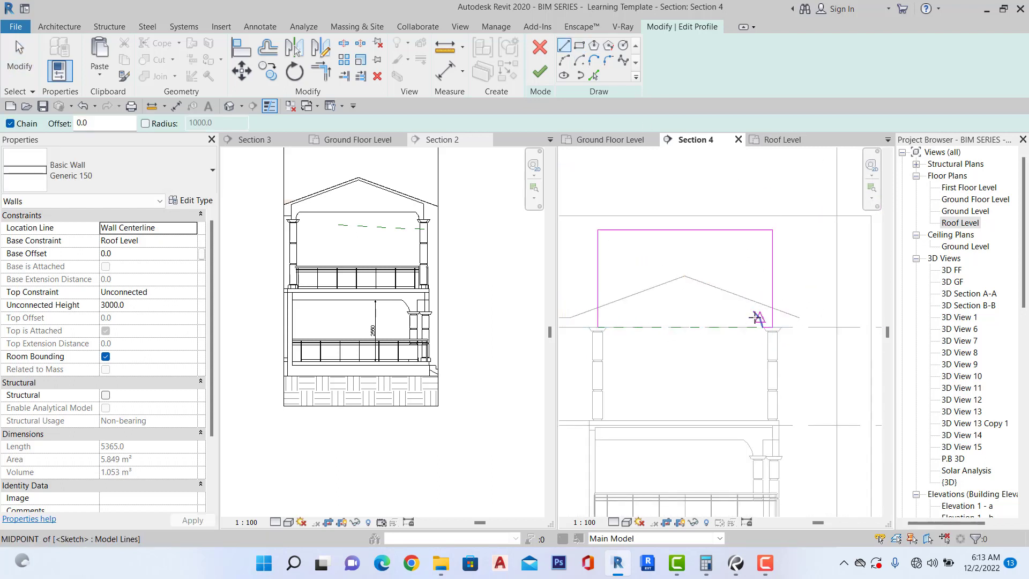
click(754, 313)
scroll(627, 318, up, 1)
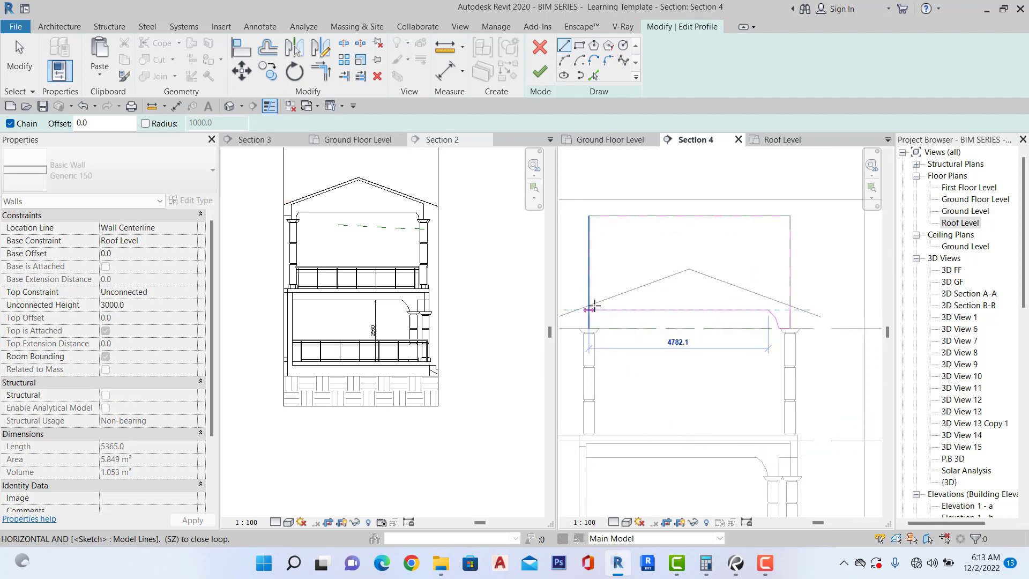
click(589, 309)
key(Escape)
key(Escape)
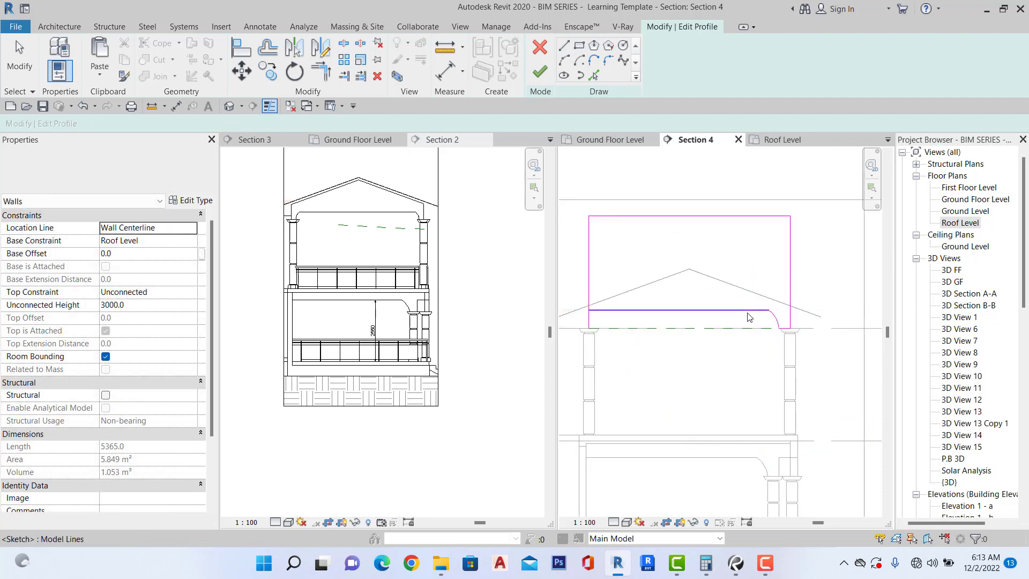
scroll(769, 314, up, 2)
key(Escape)
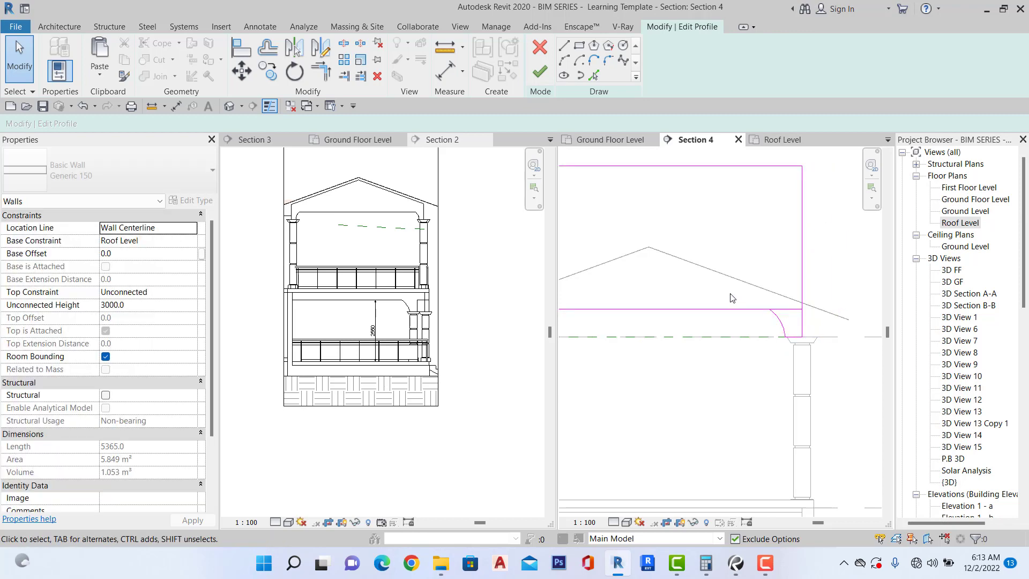
Mirror a copy of the three bracket lines about a vertical axis through the middle of the gable wall.
drag(827, 364, 828, 365)
scroll(828, 348, down, 1)
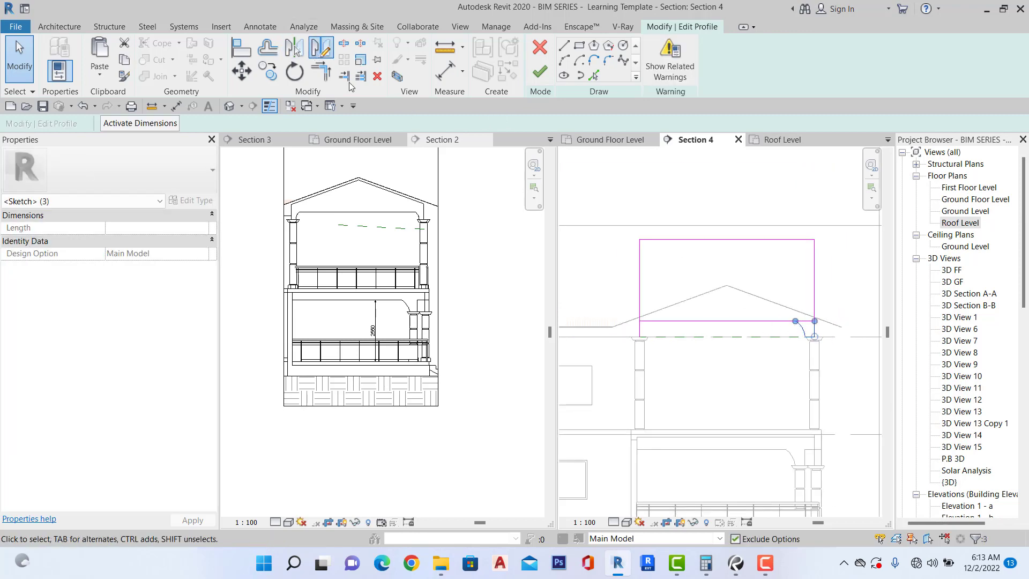
click(727, 321)
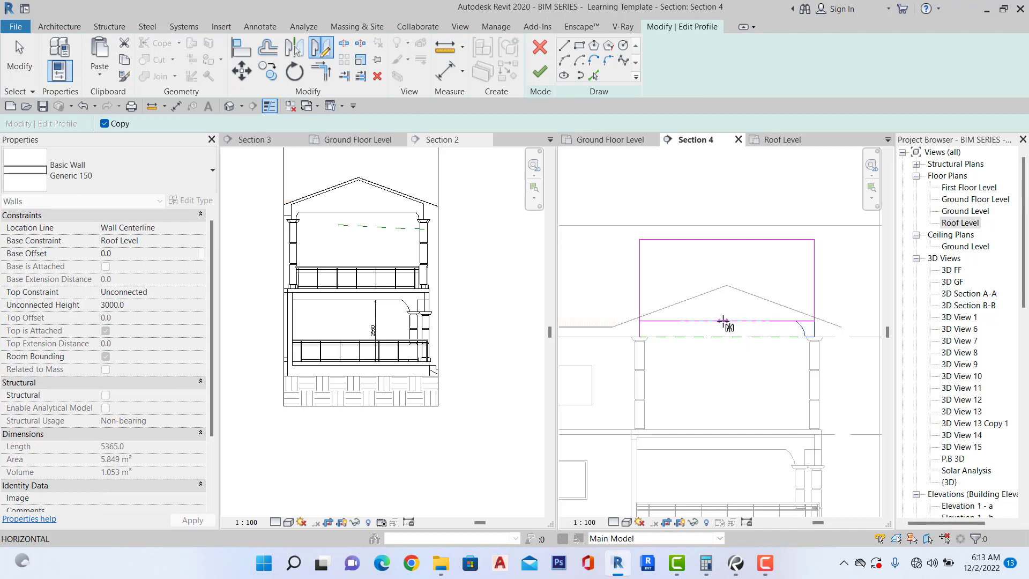
click(726, 387)
Delete the short vertical line overlapping the profile's edge at the mirrored bracket above the inner column.
scroll(621, 300, up, 2)
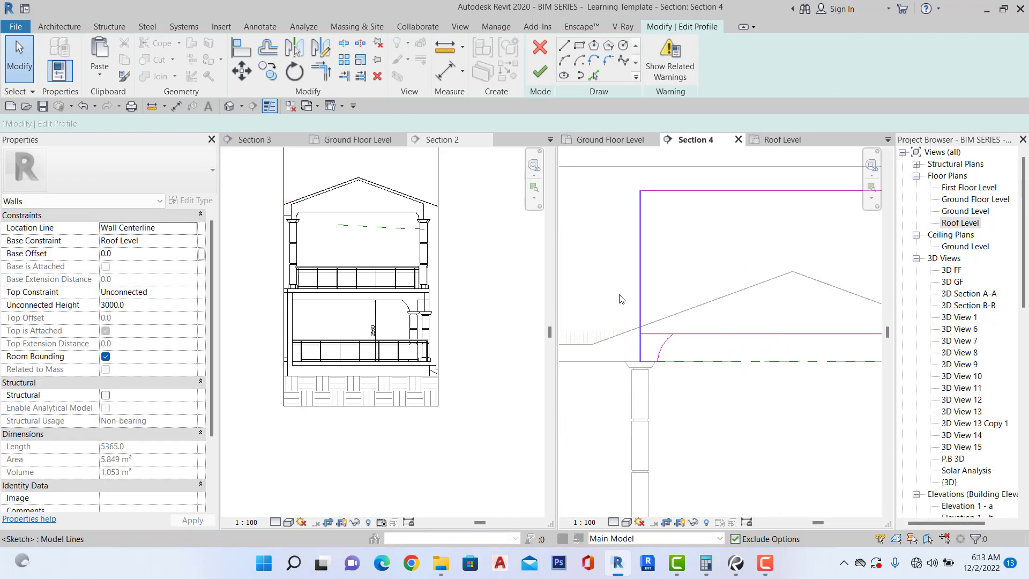
scroll(622, 299, up, 2)
drag(662, 436, 663, 436)
scroll(633, 335, down, 2)
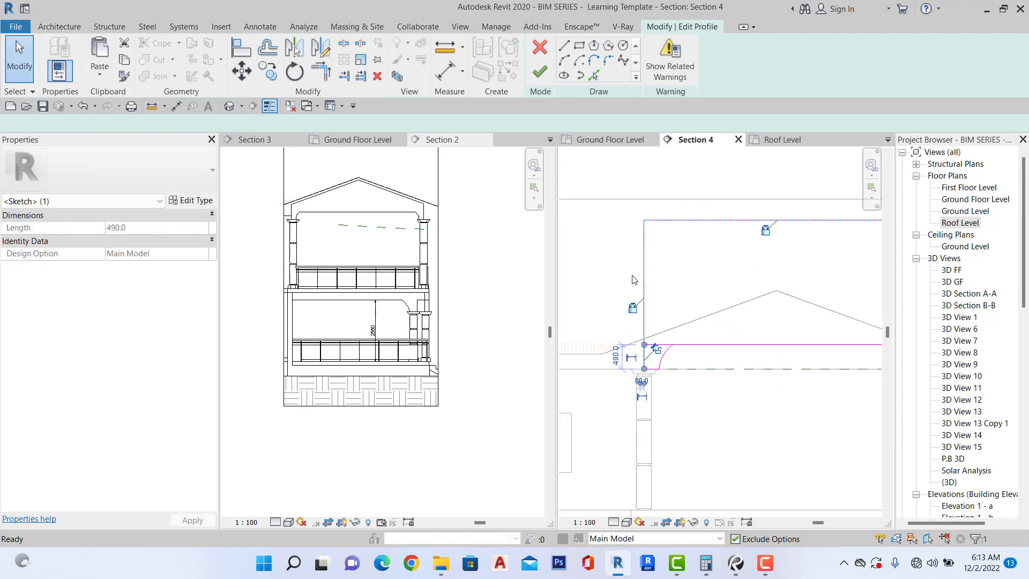
key(Delete)
scroll(633, 273, down, 2)
scroll(820, 315, up, 2)
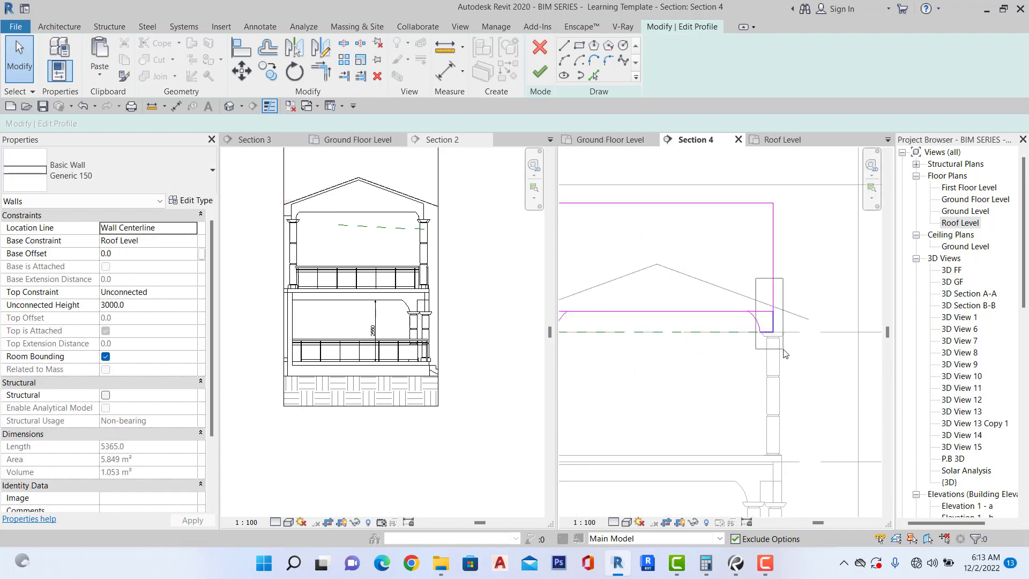
scroll(783, 321, up, 2)
drag(794, 375, 794, 375)
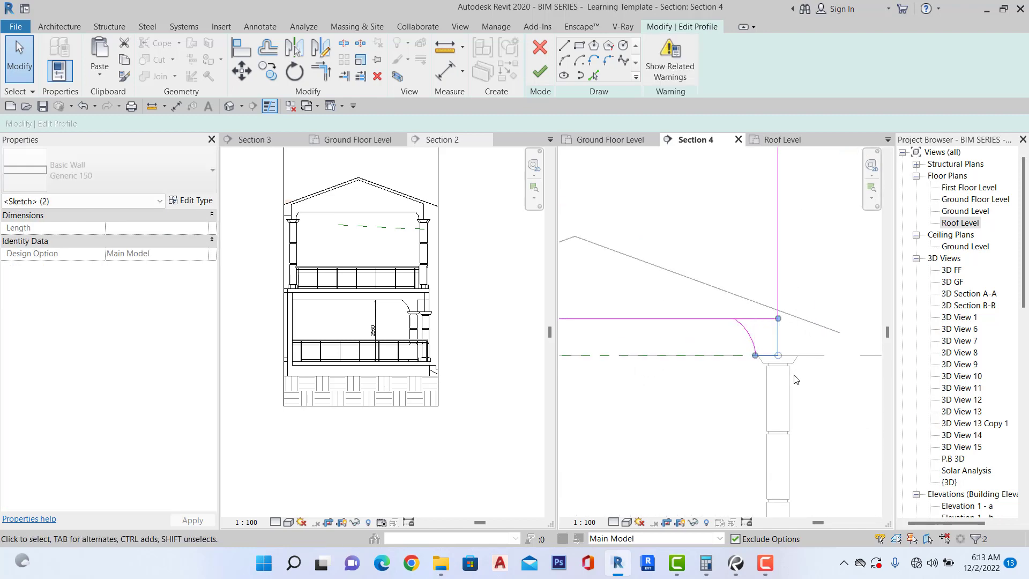
key(Delete)
scroll(781, 358, up, 1)
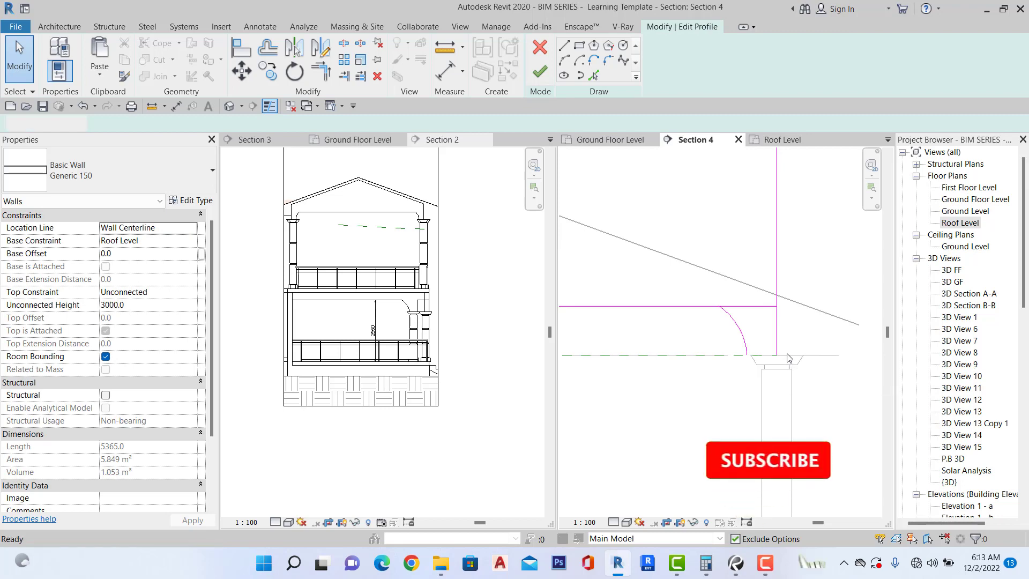
scroll(788, 358, down, 1)
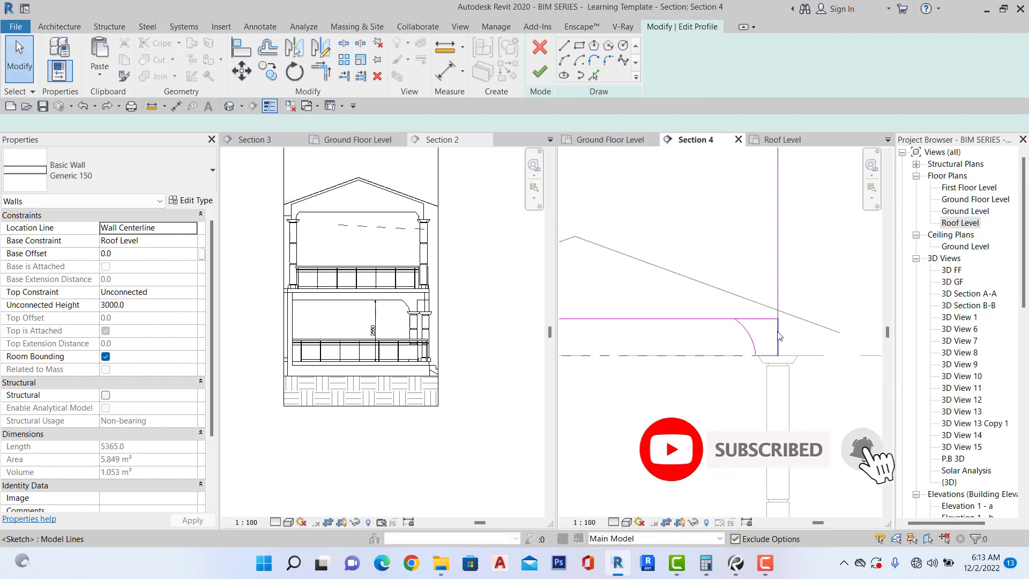
Delete the overlapping short vertical line at the outer column's bracket and pull the horizontal line's end back towards its curve.
click(778, 336)
key(Delete)
scroll(757, 328, up, 1)
click(760, 319)
scroll(779, 319, up, 1)
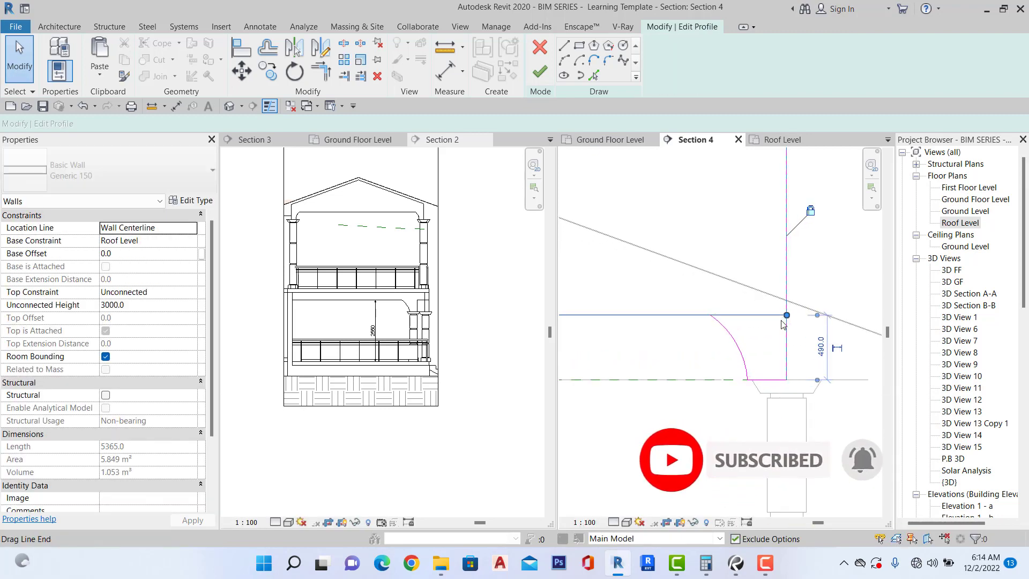
mouse_move(786, 315)
mouse_down()
mouse_move(710, 315)
mouse_move(756, 308)
mouse_up()
Shorten the horizontal line's other end to the top of the mirrored curve and finish the gable wall's profile.
scroll(813, 304, down, 4)
scroll(595, 312, up, 2)
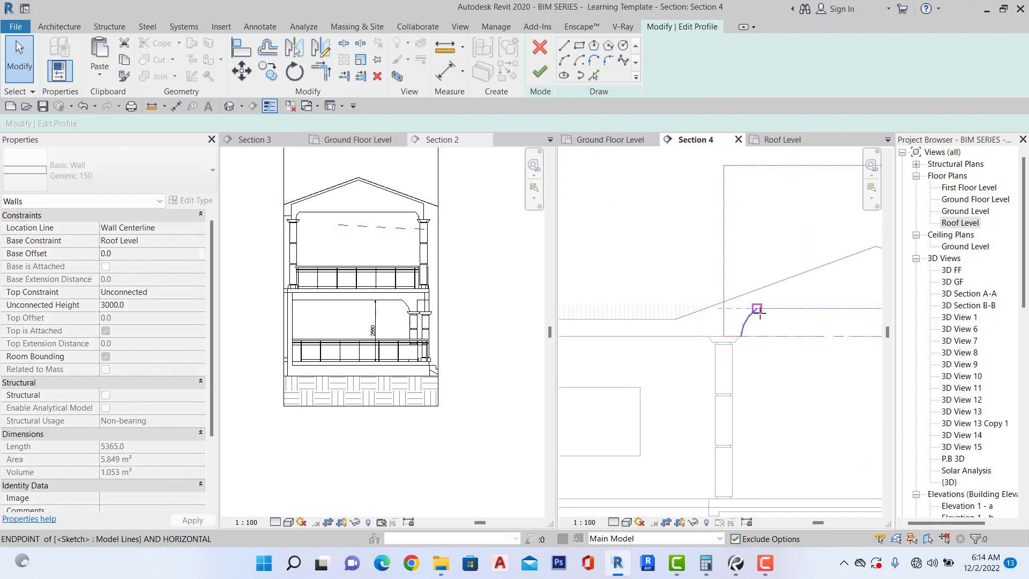
scroll(726, 337, down, 2)
click(745, 362)
scroll(659, 282, down, 2)
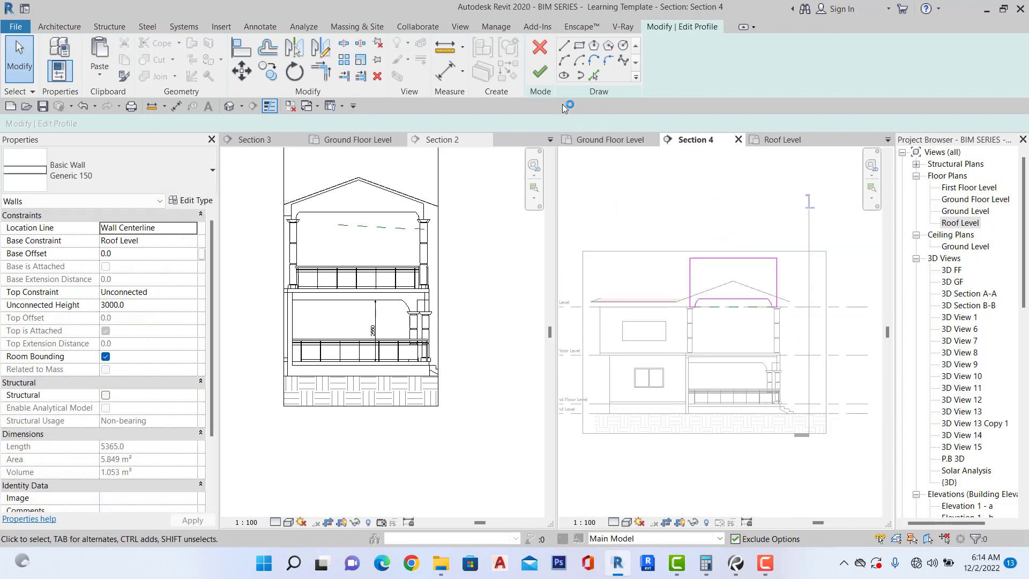
scroll(710, 241, up, 2)
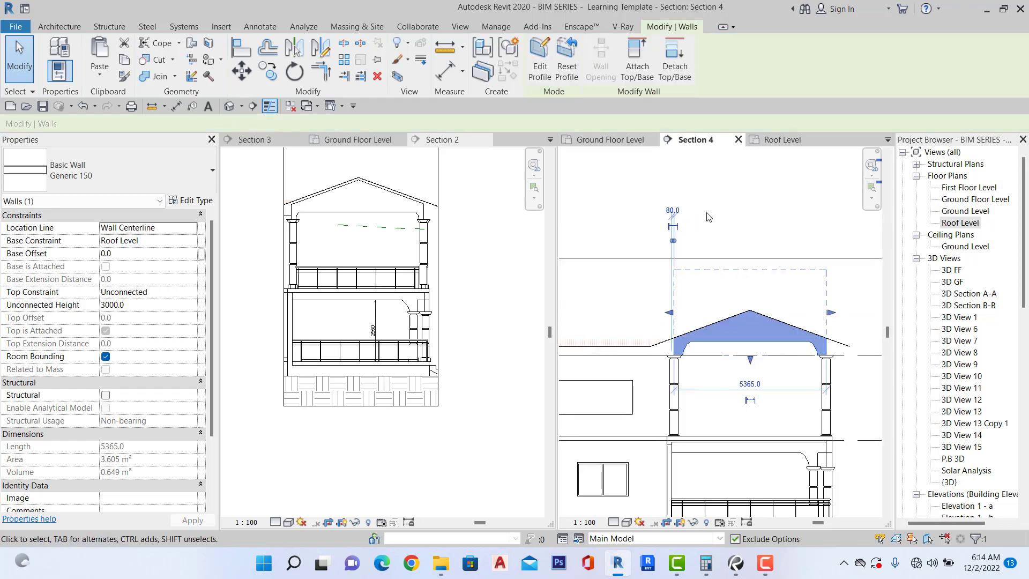
click(707, 215)
Reopen the gable wall's profile and move the inner bracket's lines with the wall edge to the column's outer face, removing the constraints.
scroll(683, 382, up, 2)
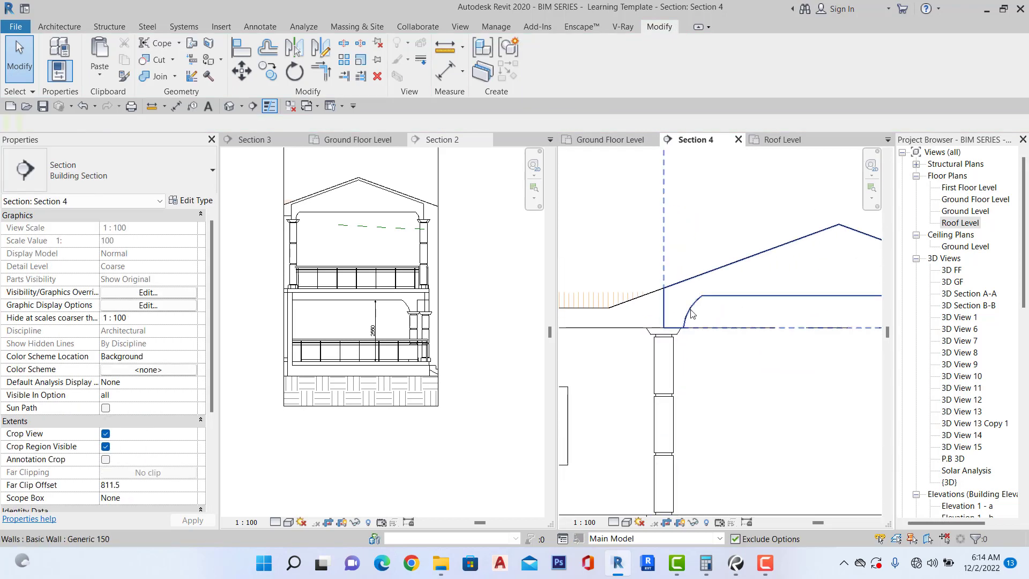
double_click(680, 309)
click(596, 289)
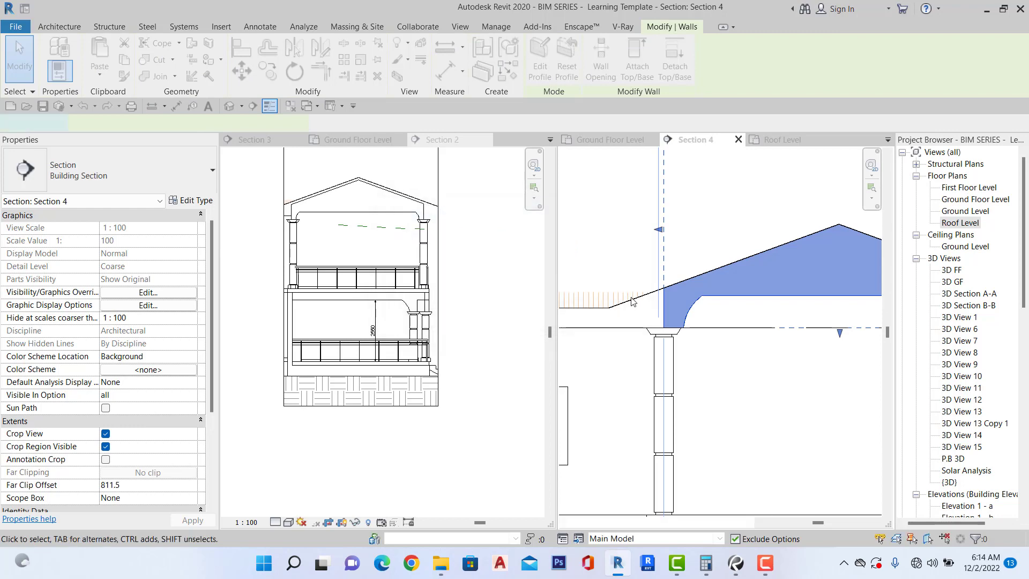
scroll(644, 233, down, 2)
drag(643, 229, 700, 396)
scroll(669, 369, up, 3)
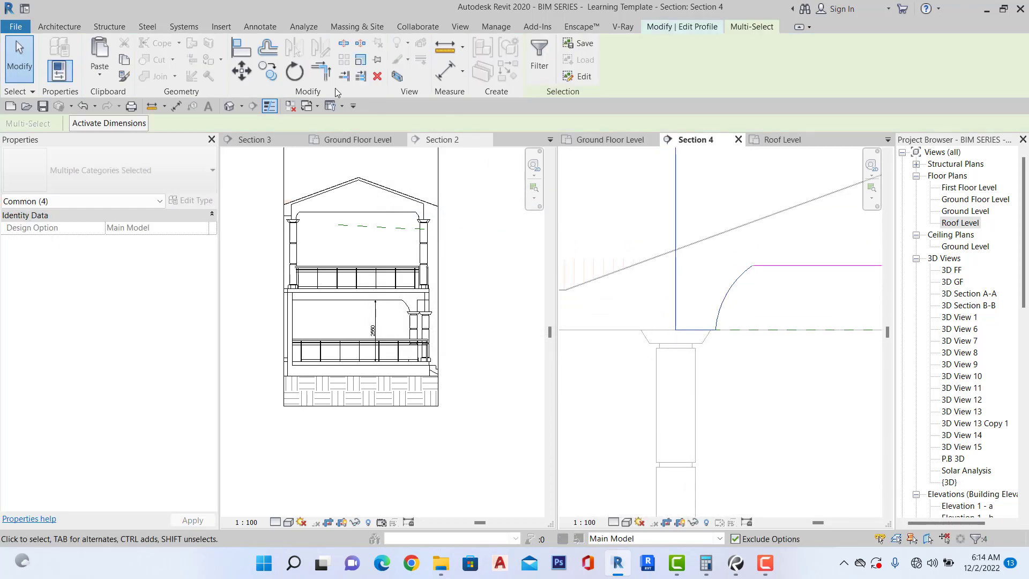
click(242, 71)
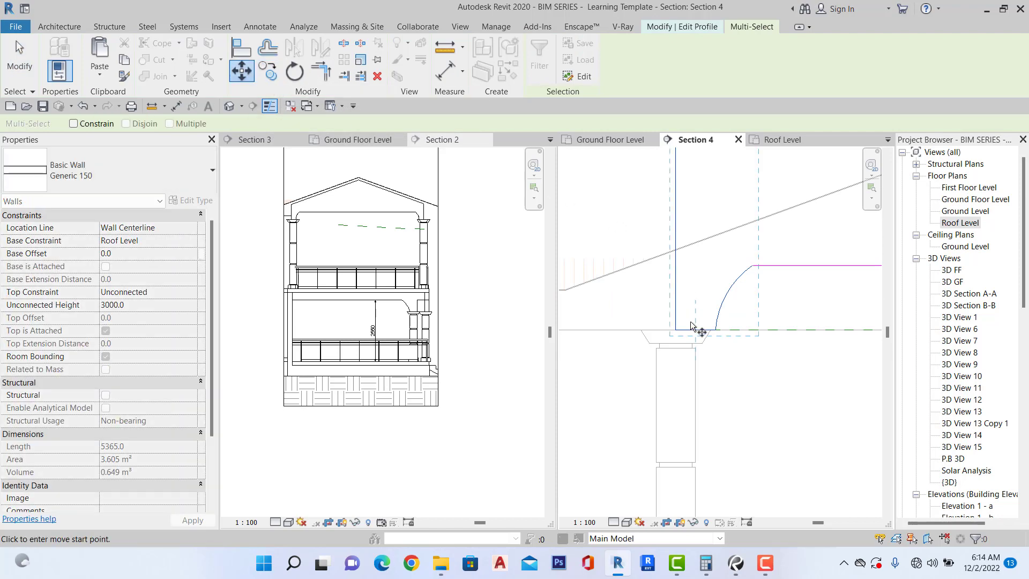
click(675, 330)
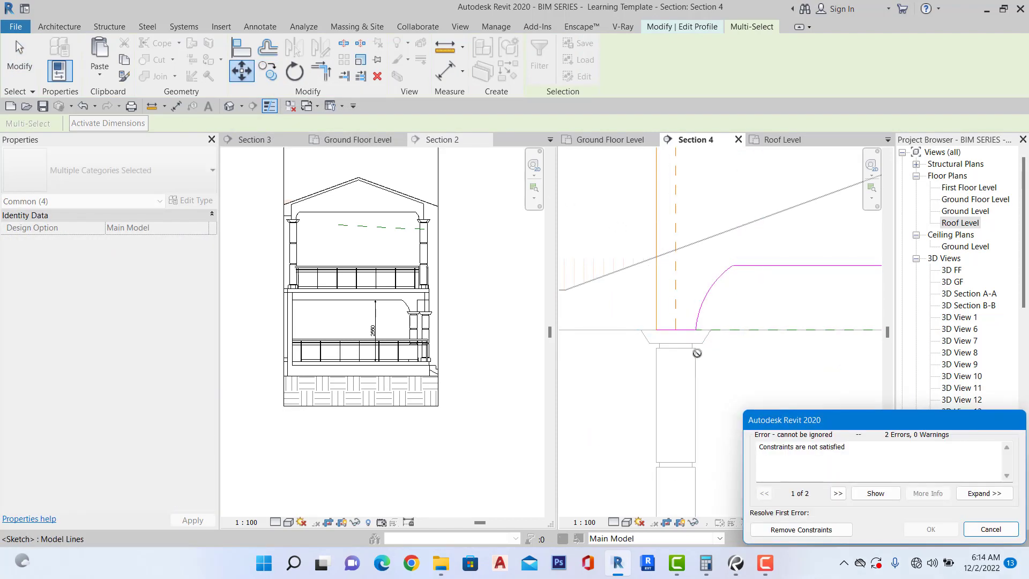
click(800, 529)
scroll(721, 317, down, 5)
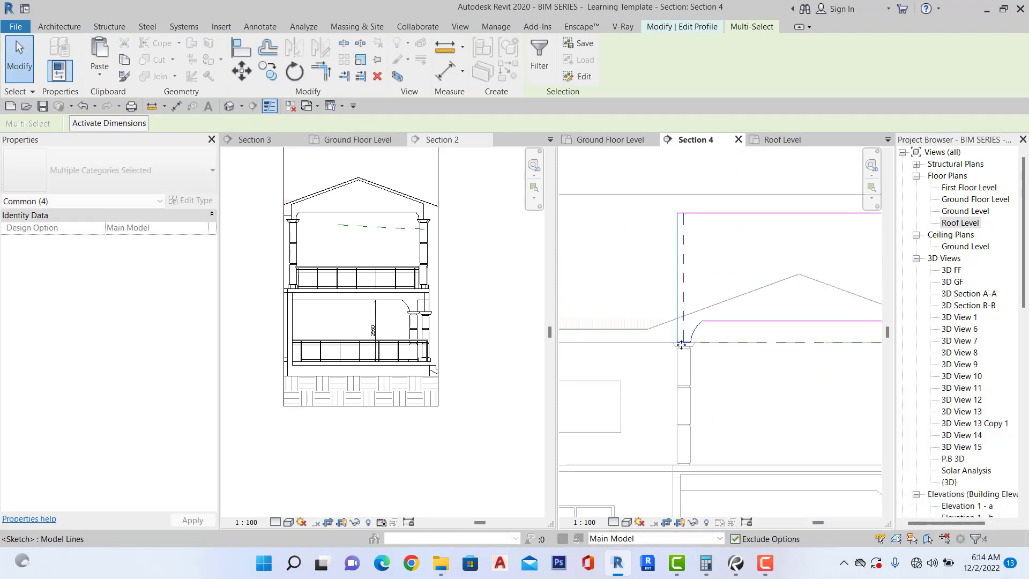
Move the bracket lines and vertical wall edge above the outer column to that column's outer face, removing the constraints.
scroll(721, 317, up, 1)
drag(716, 287, 804, 378)
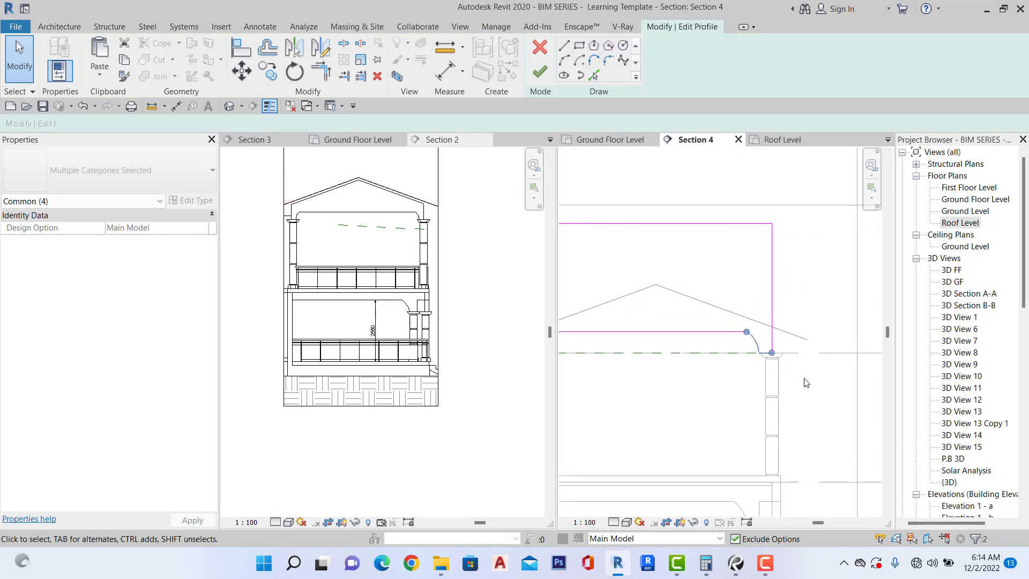
drag(699, 177, 858, 409)
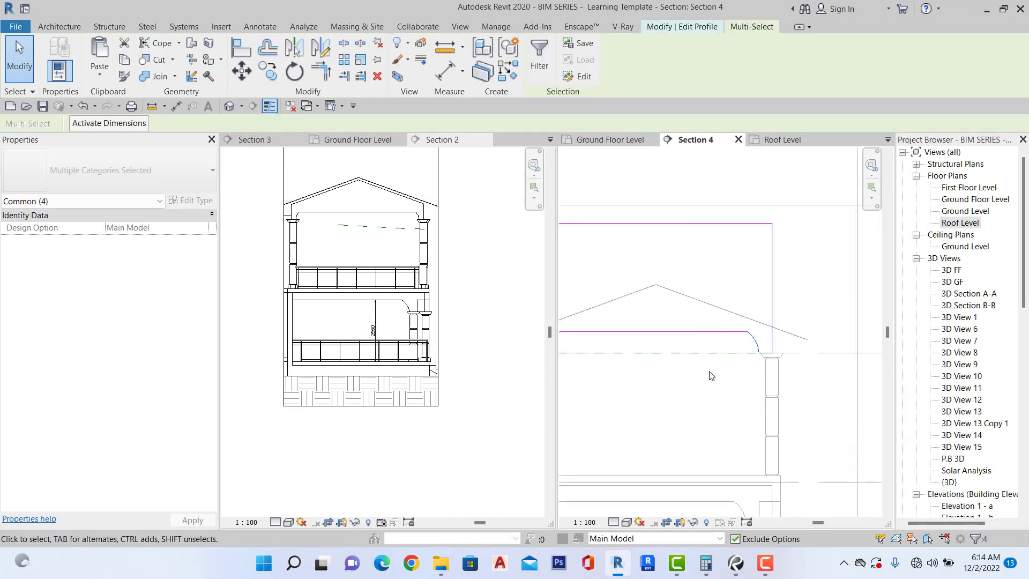
click(241, 72)
scroll(774, 413, up, 2)
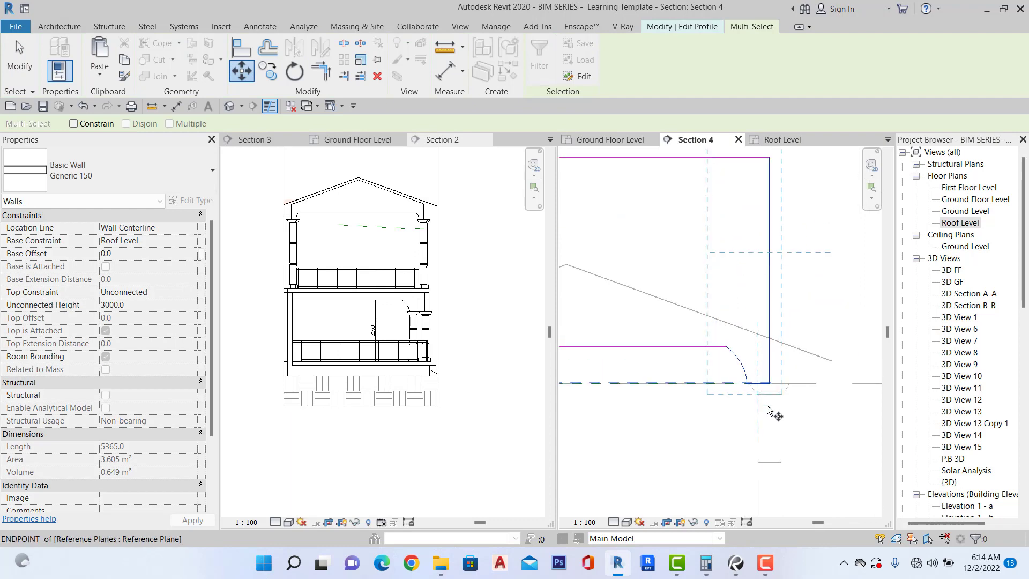
click(752, 370)
click(772, 371)
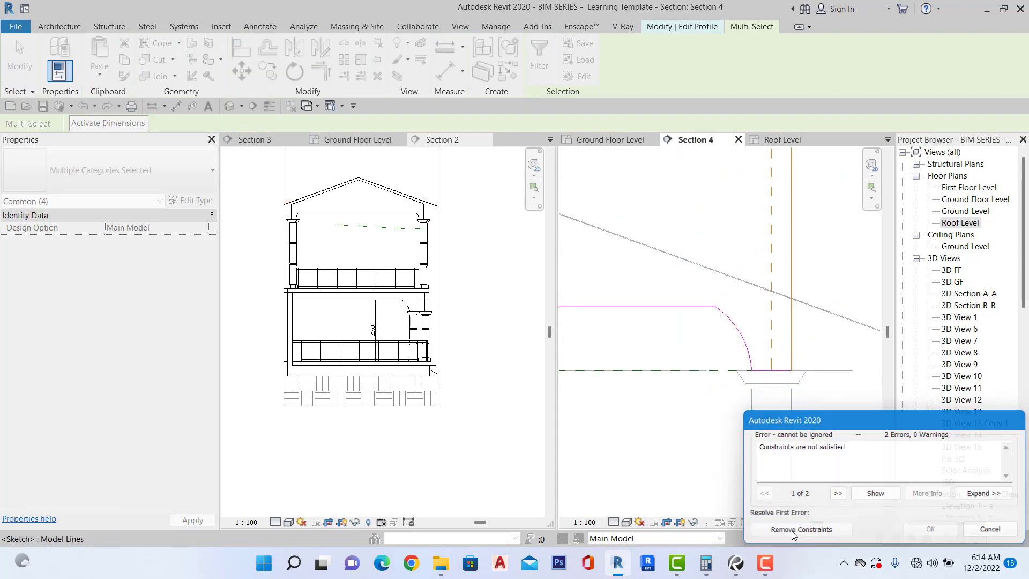
click(792, 531)
scroll(726, 208, down, 3)
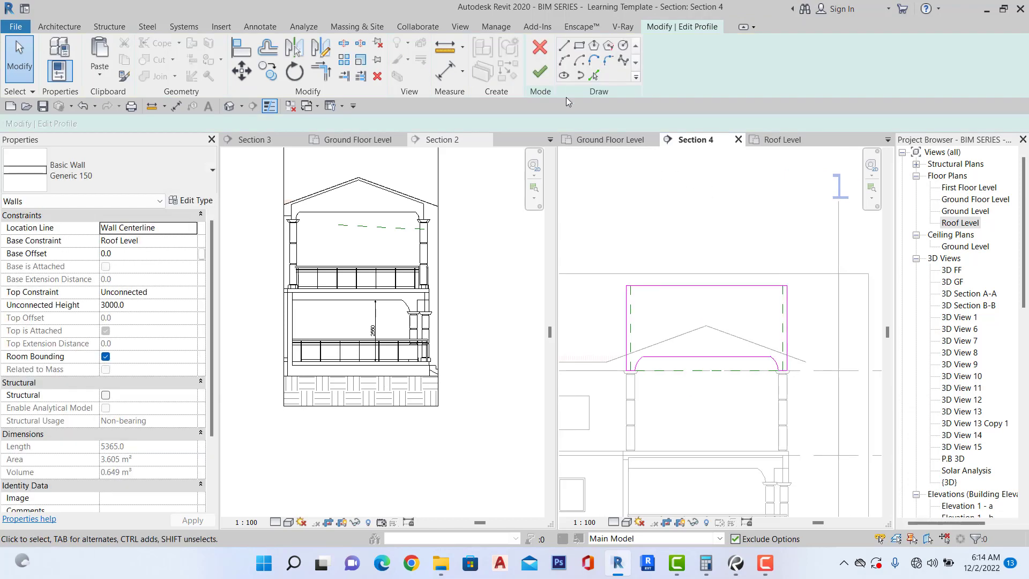
Finish the gable wall's profile edit and deselect the wall.
click(542, 75)
scroll(752, 290, down, 2)
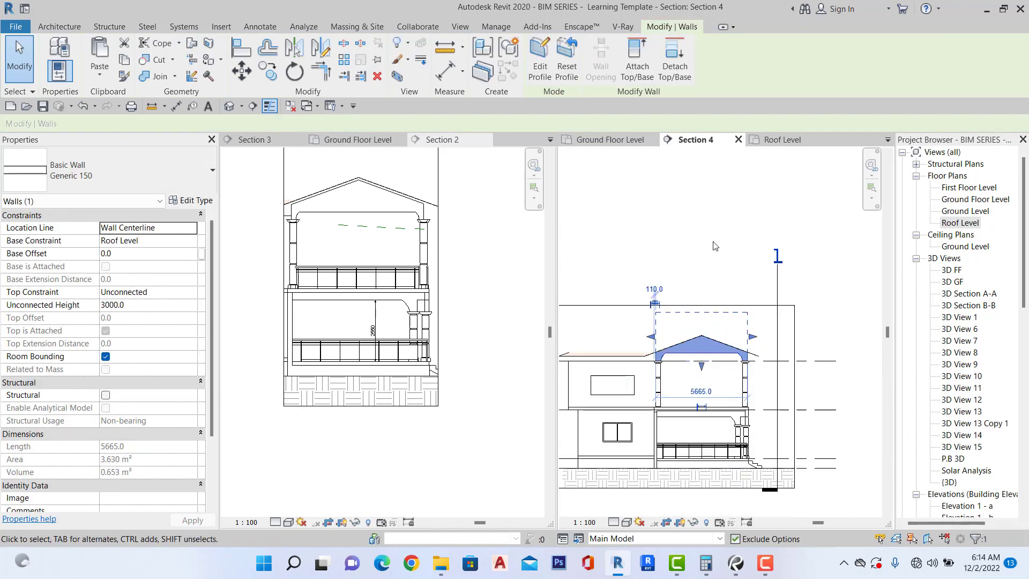
click(752, 289)
scroll(749, 286, down, 2)
scroll(720, 365, up, 3)
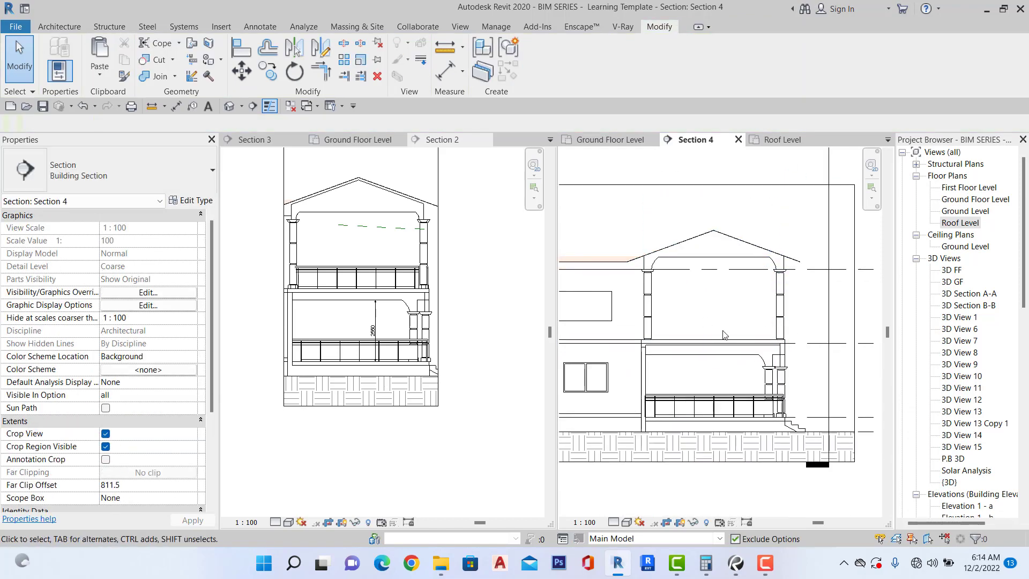
scroll(713, 326, down, 2)
scroll(747, 305, down, 2)
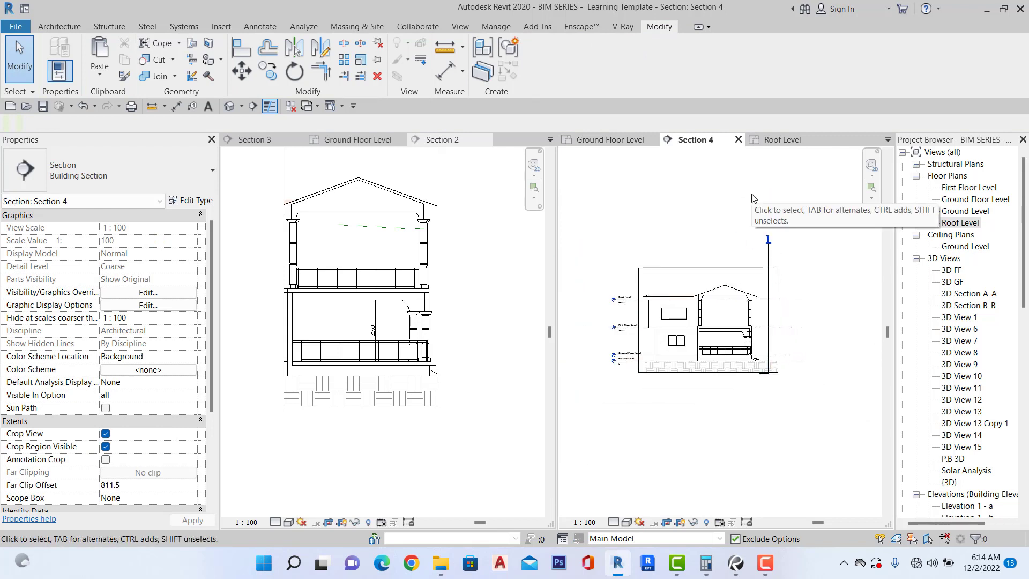
Combine the tiled views into tabbed views and open the default 3D view.
key(t)
key(w)
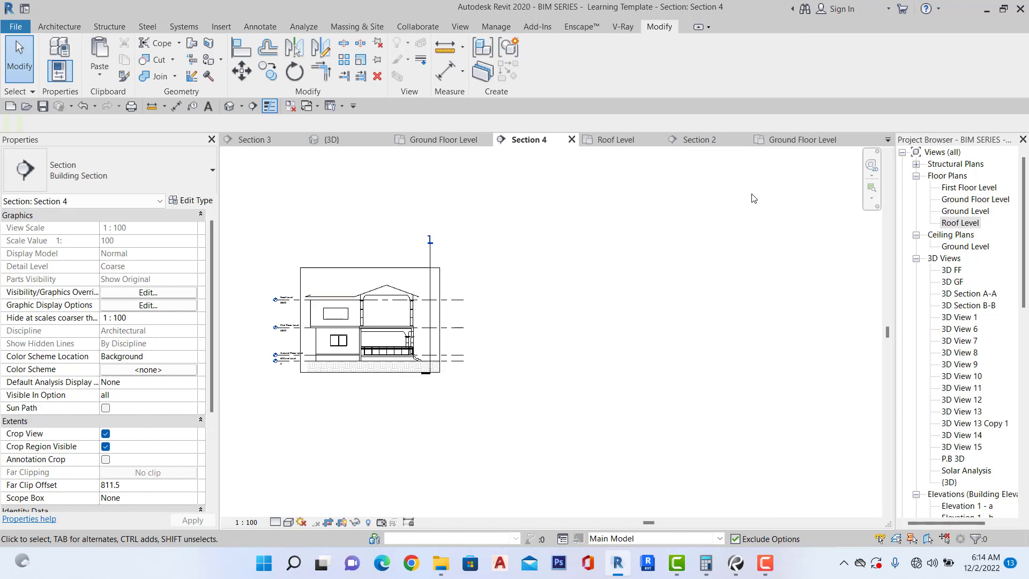
scroll(738, 274, down, 1)
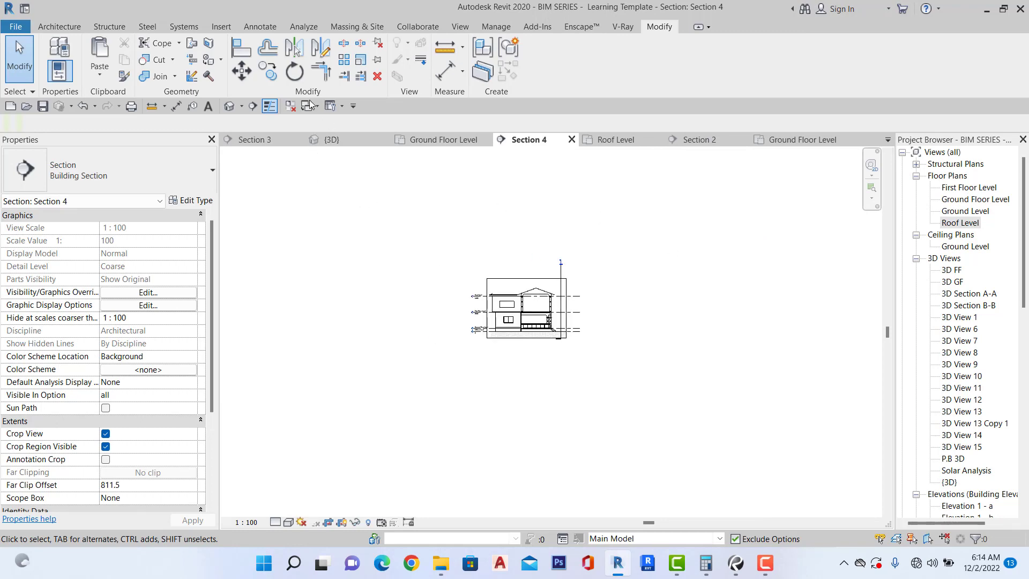
click(229, 106)
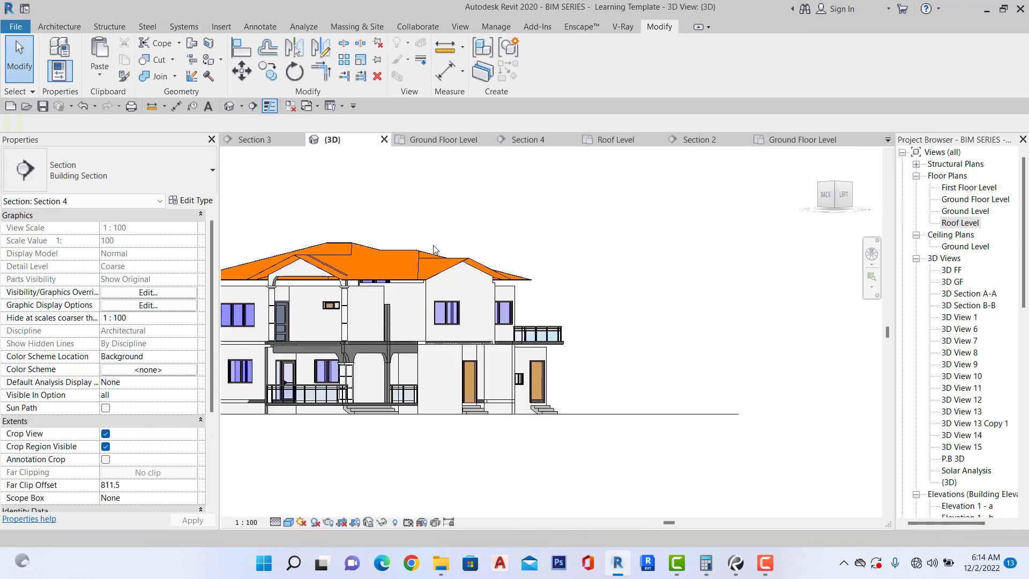
Copy the arched beam over the veranda columns and paste it aligned to the Roof Level.
mouse_move(839, 197)
mouse_down()
mouse_move(817, 225)
mouse_move(803, 196)
mouse_move(780, 201)
mouse_move(835, 197)
mouse_up()
scroll(381, 308, up, 3)
scroll(409, 347, up, 2)
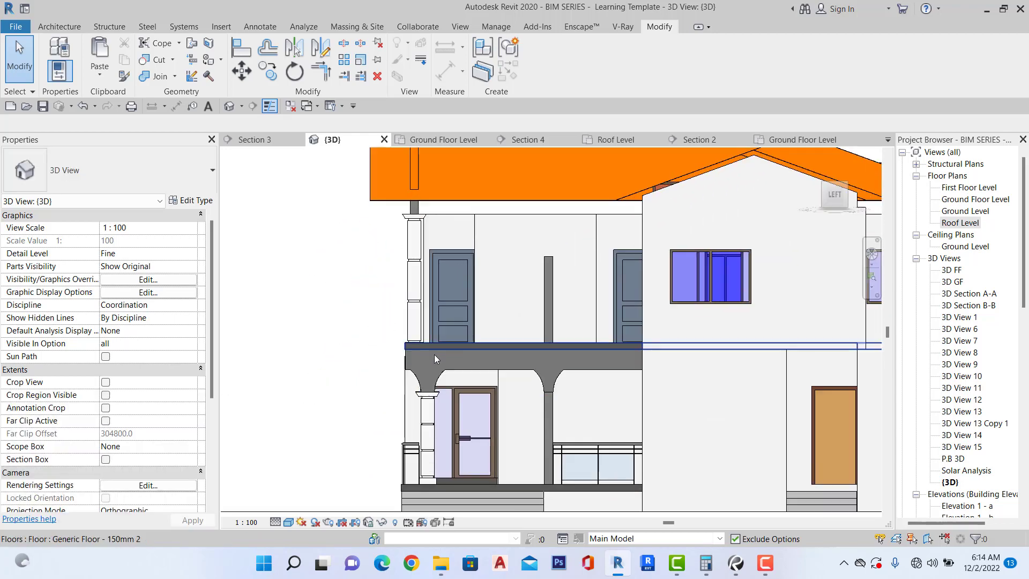
click(481, 360)
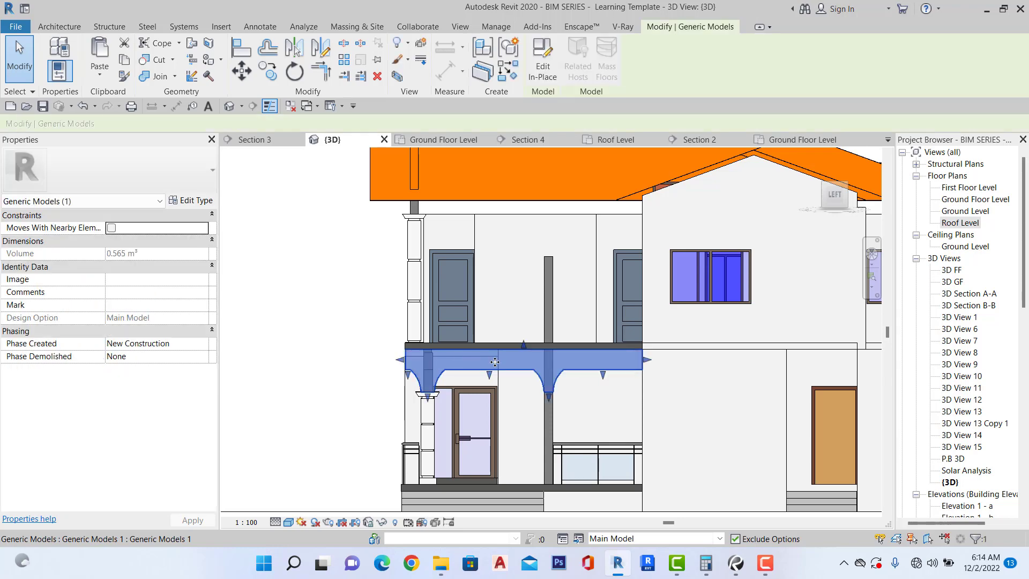
scroll(487, 361, down, 3)
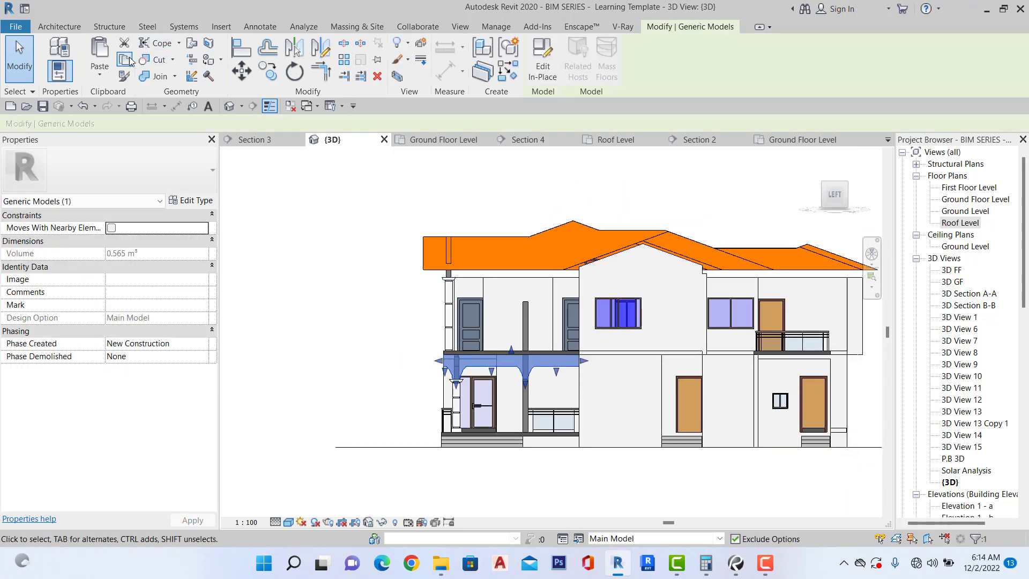
click(108, 78)
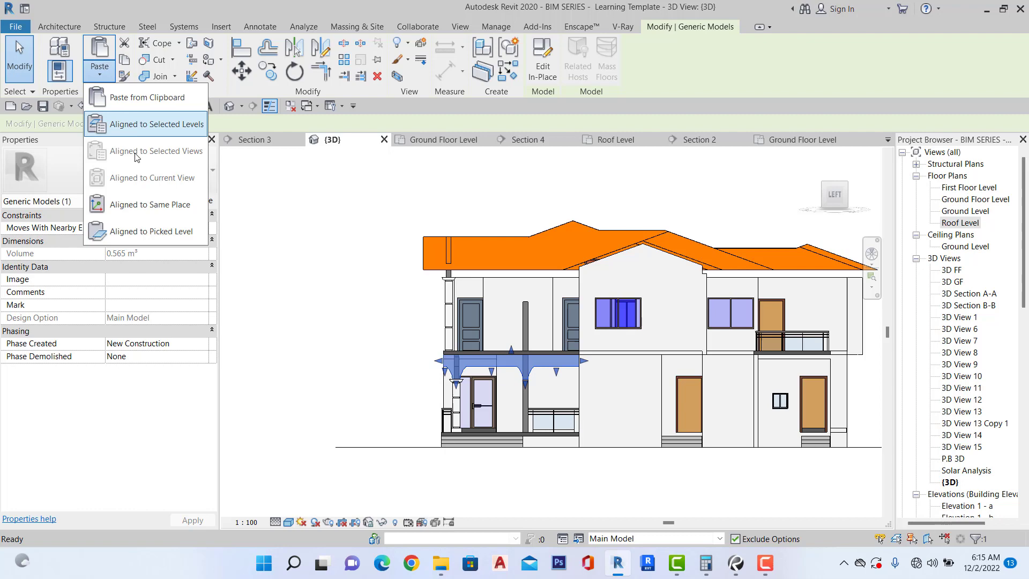
click(131, 125)
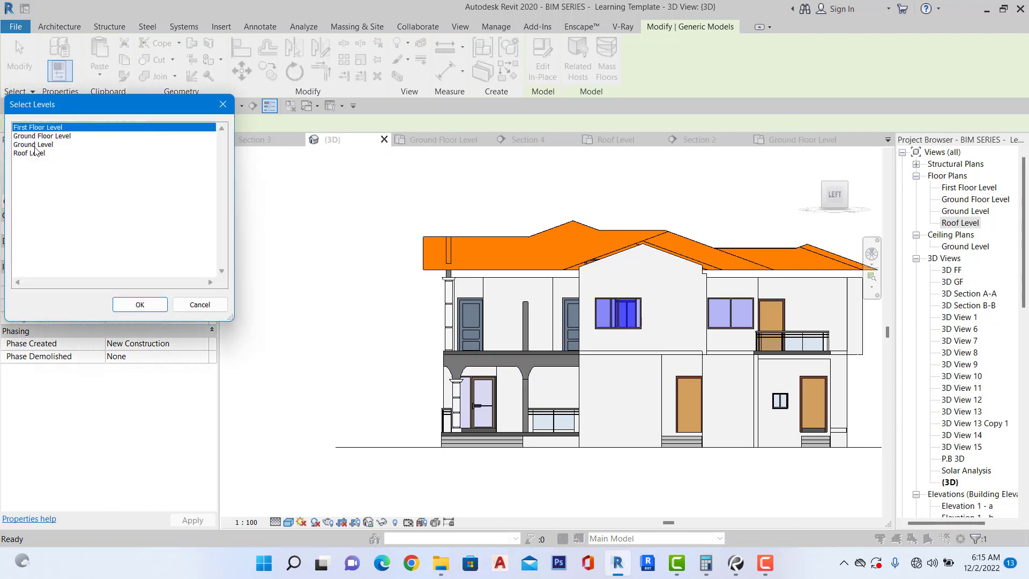
click(37, 154)
click(140, 304)
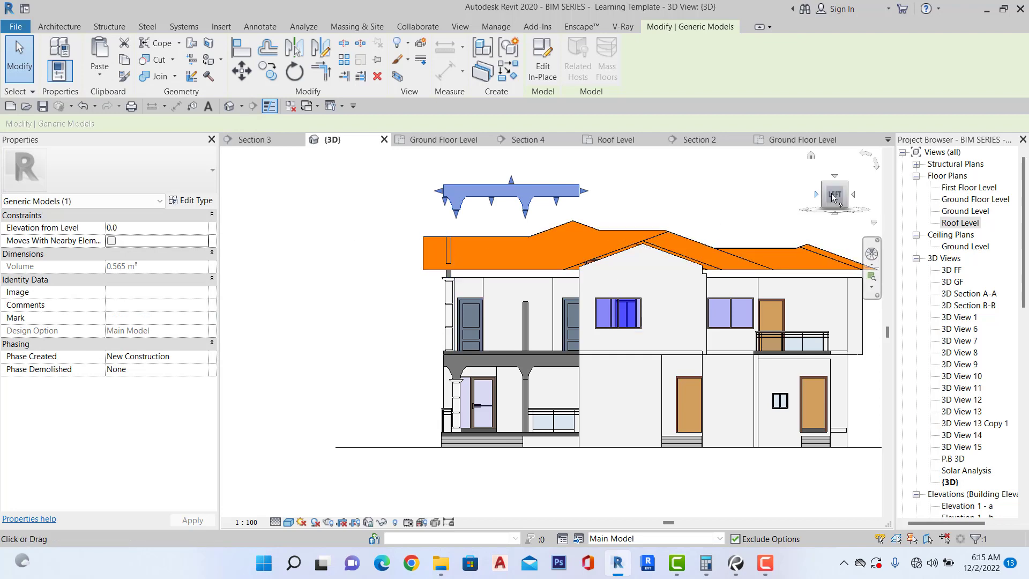
Move the pasted arched beam down from above the roof onto the balcony column's capital and deselect it.
click(814, 198)
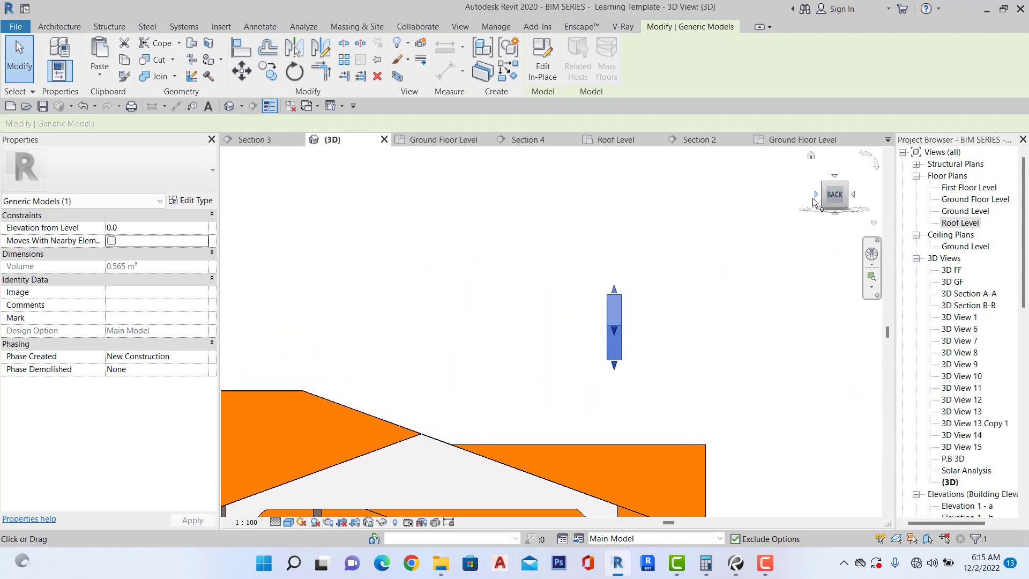
scroll(552, 252, up, 3)
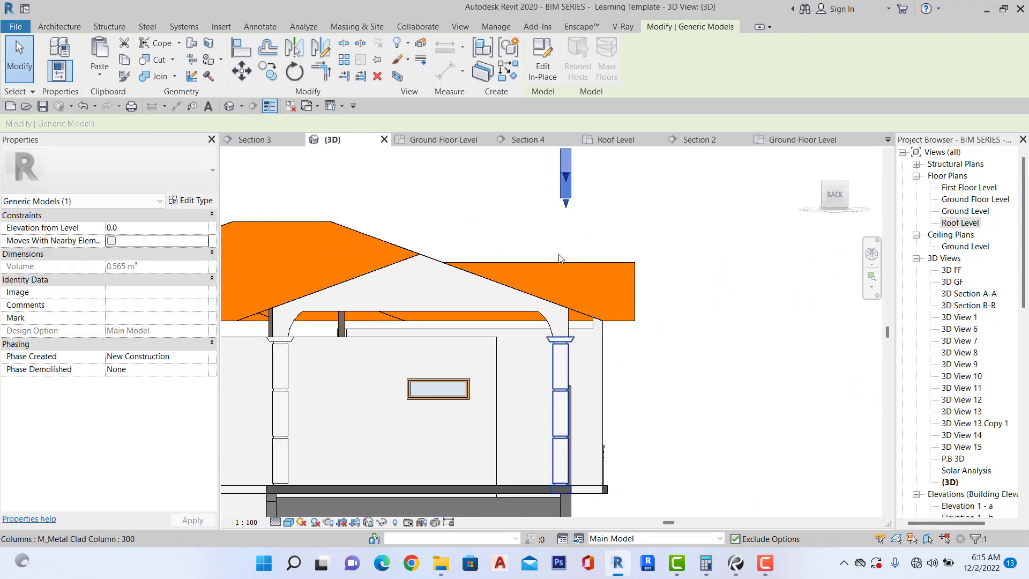
click(252, 79)
click(142, 126)
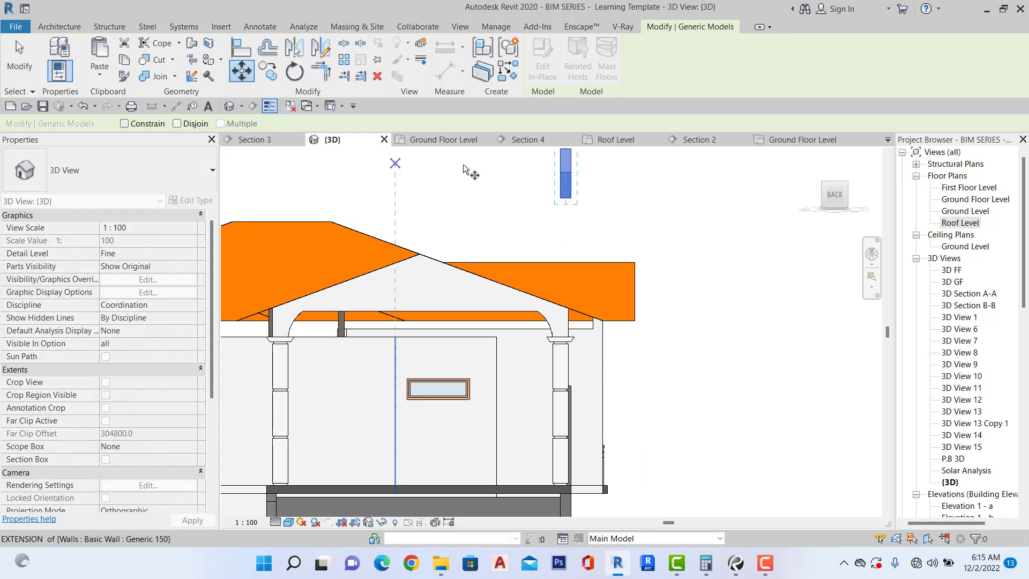
scroll(568, 201, up, 3)
click(587, 205)
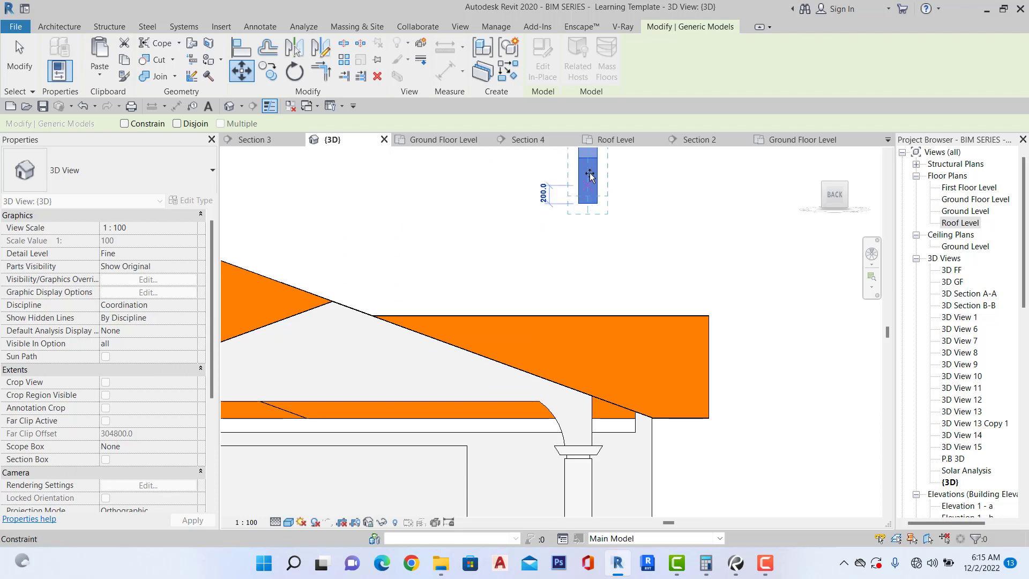
click(585, 445)
scroll(635, 247, down, 2)
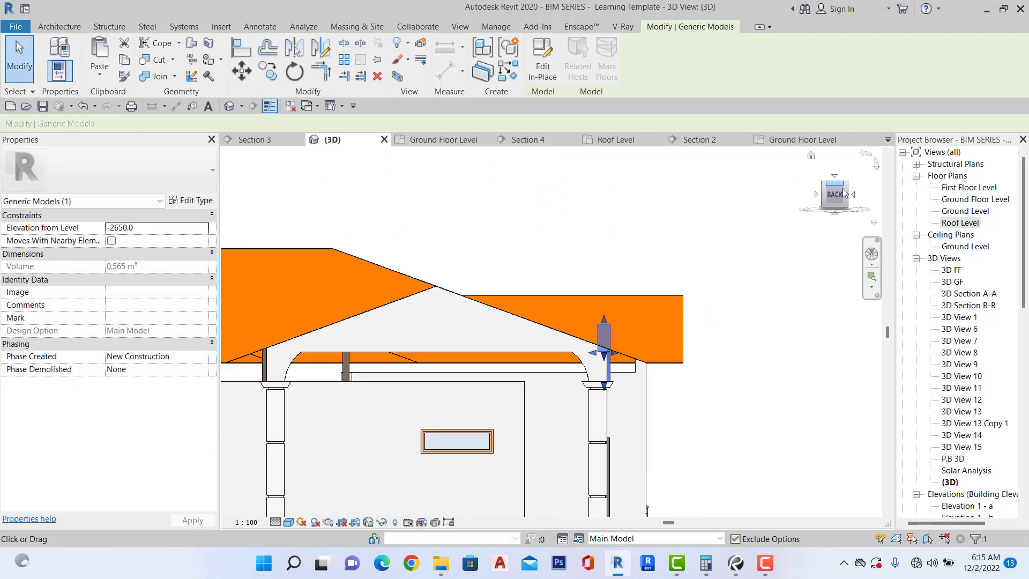
drag(835, 194, 770, 194)
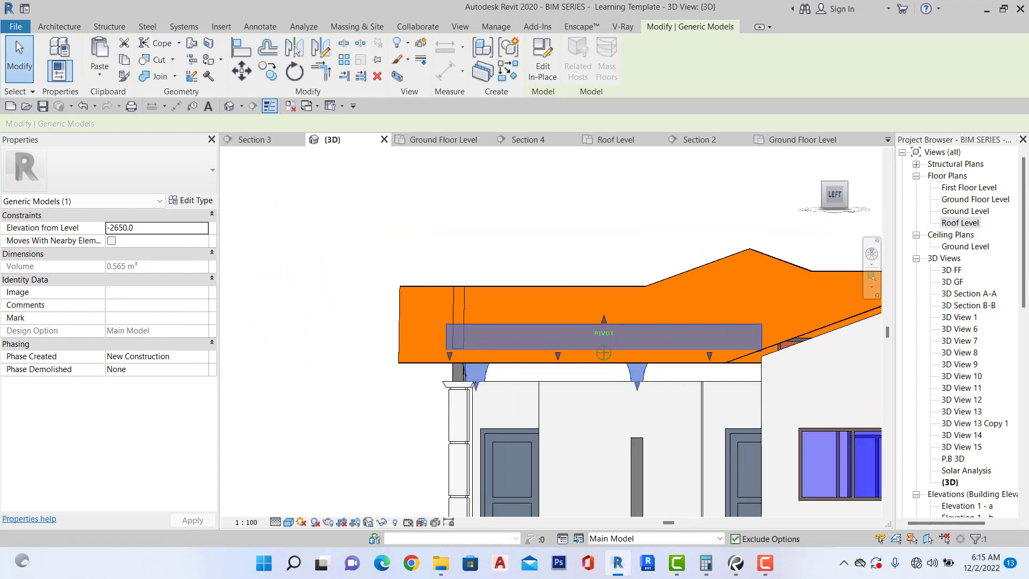
key(Escape)
Close the inactive views and switch to Section 2 of the BIM SERIES reference project.
click(843, 197)
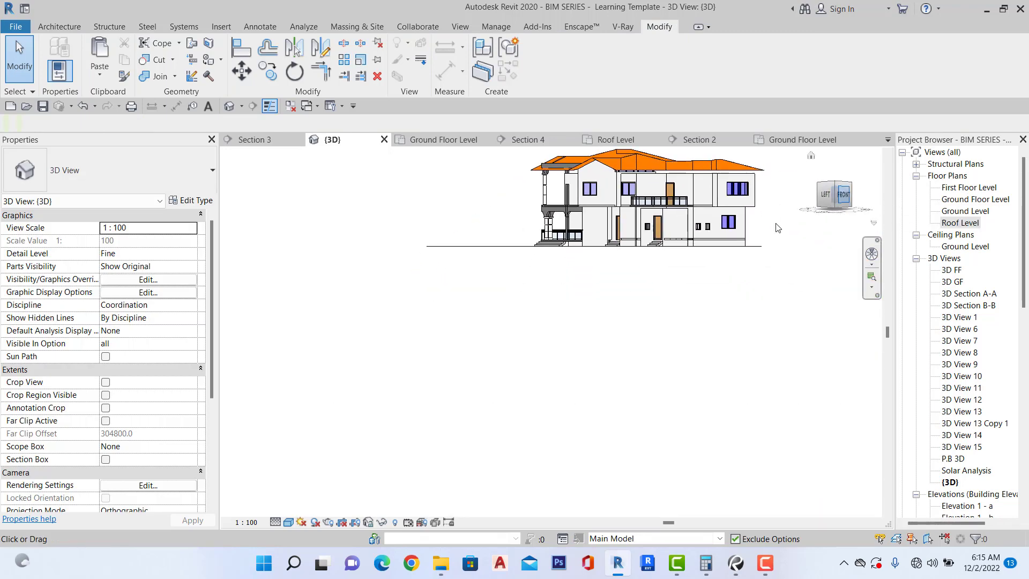
click(826, 195)
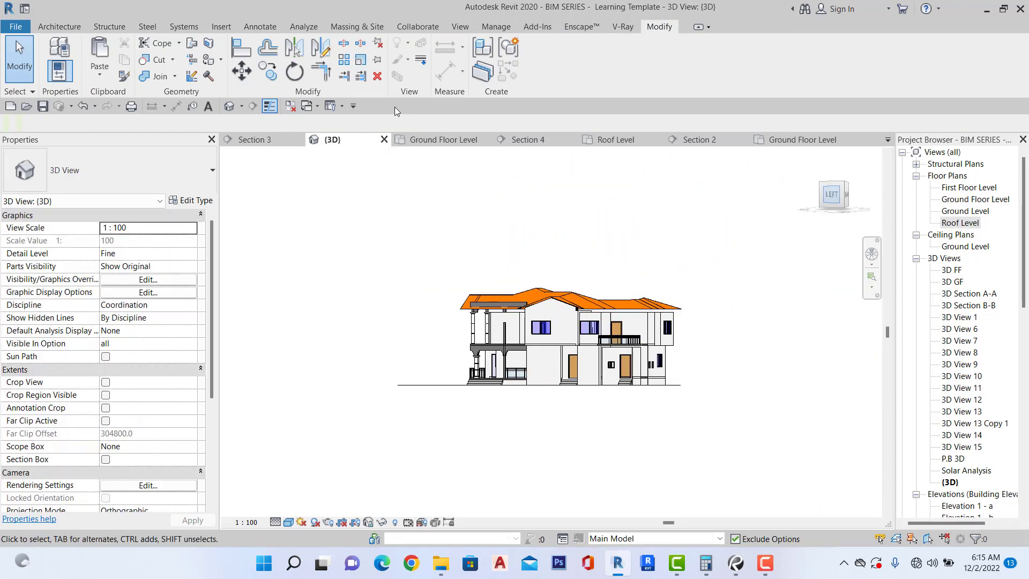
click(290, 109)
click(328, 140)
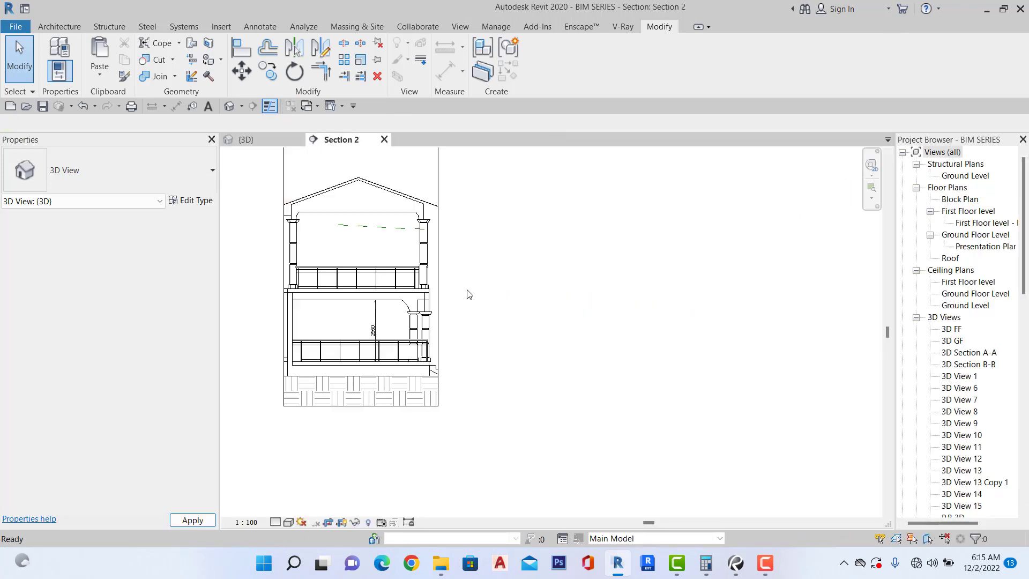
Open the reference project's default 3D view and examine how the balcony columns, walls and roof meet on the house's left side.
click(229, 107)
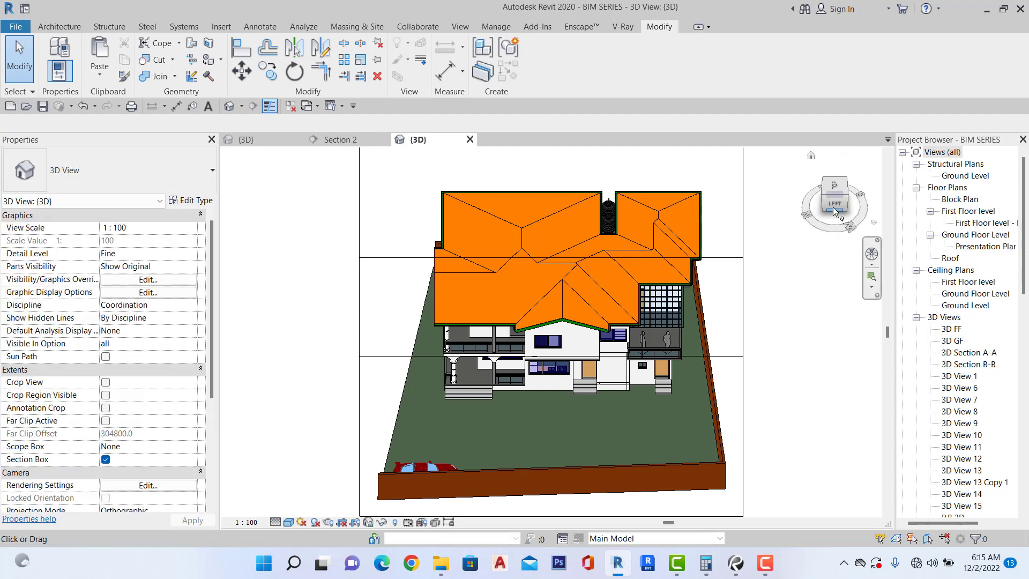
drag(775, 198, 846, 212)
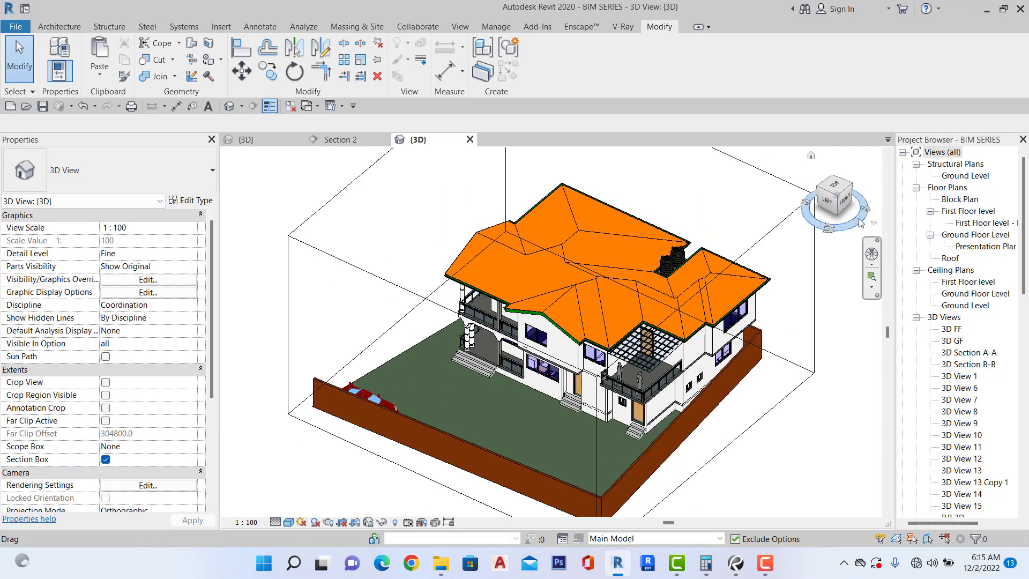
click(827, 202)
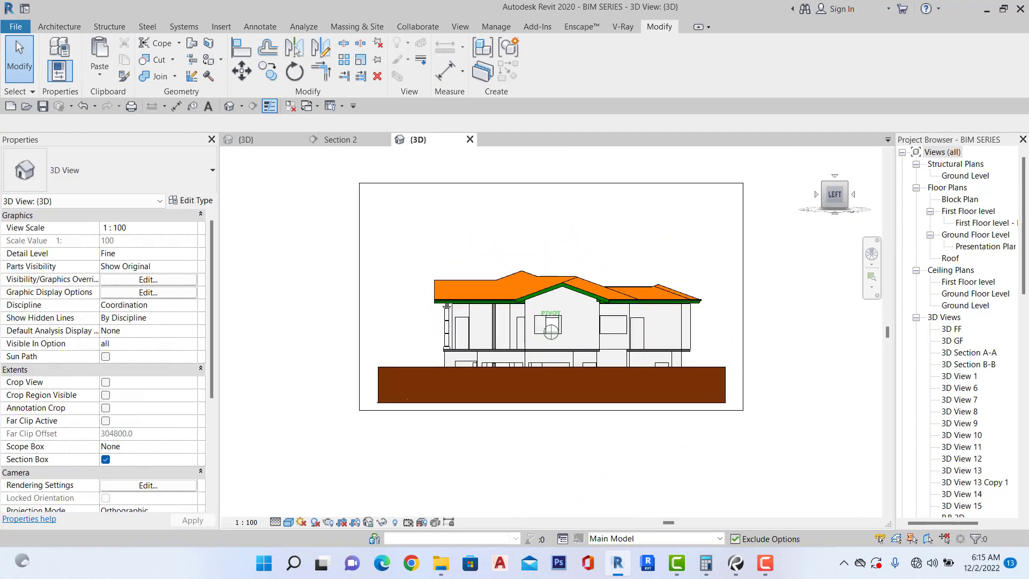
scroll(450, 292, up, 3)
scroll(449, 292, up, 5)
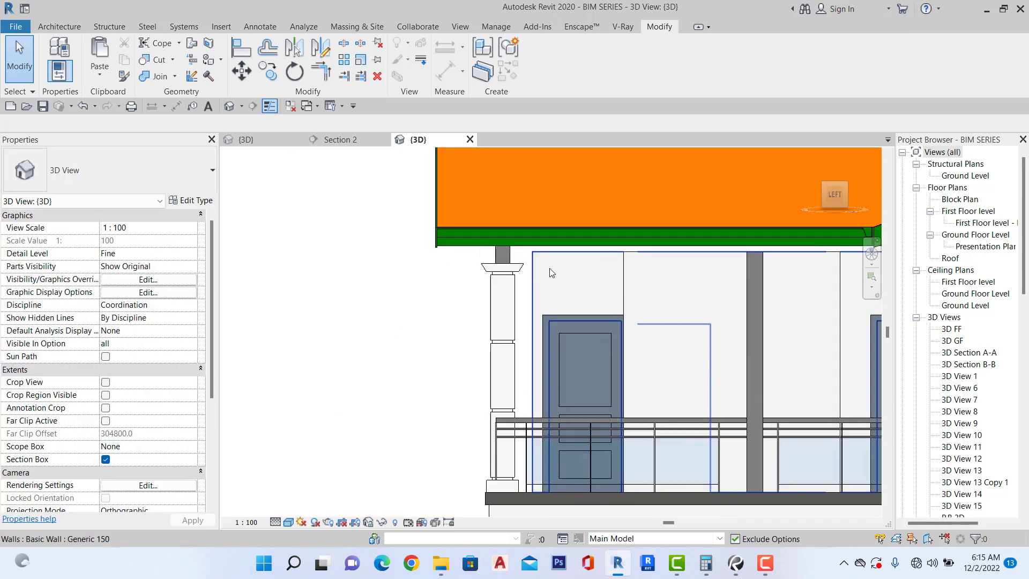
click(532, 262)
scroll(532, 262, down, 4)
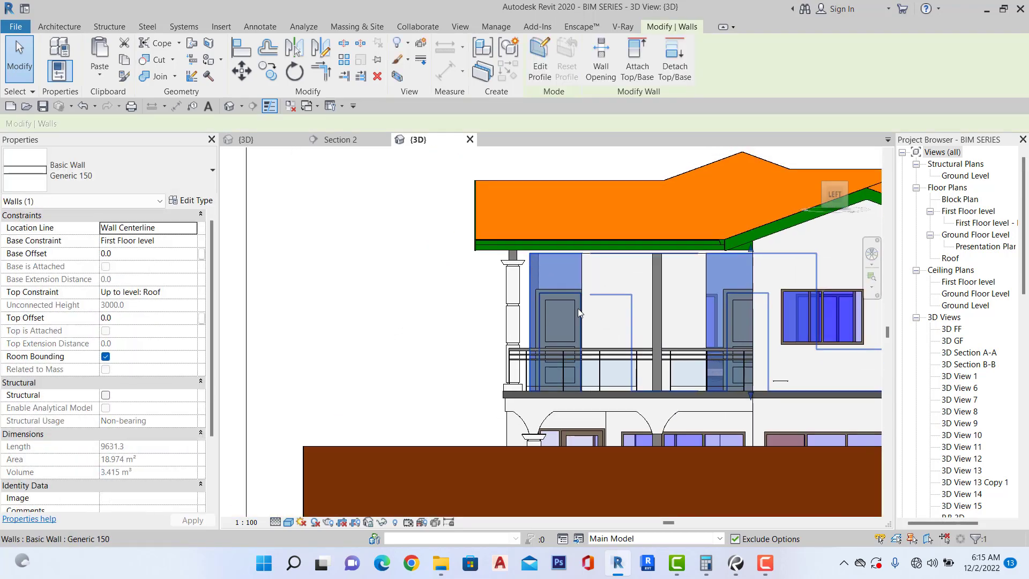
drag(843, 194, 745, 266)
scroll(744, 264, down, 2)
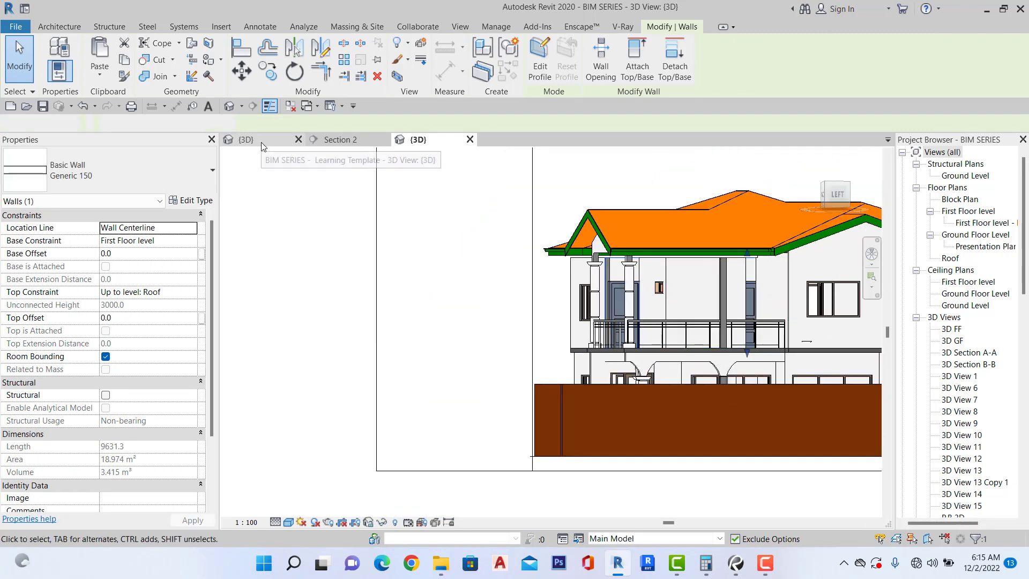
Return to the Learning Template's 3D view and delete the arched beam copy at roof level.
click(261, 143)
scroll(468, 292, up, 4)
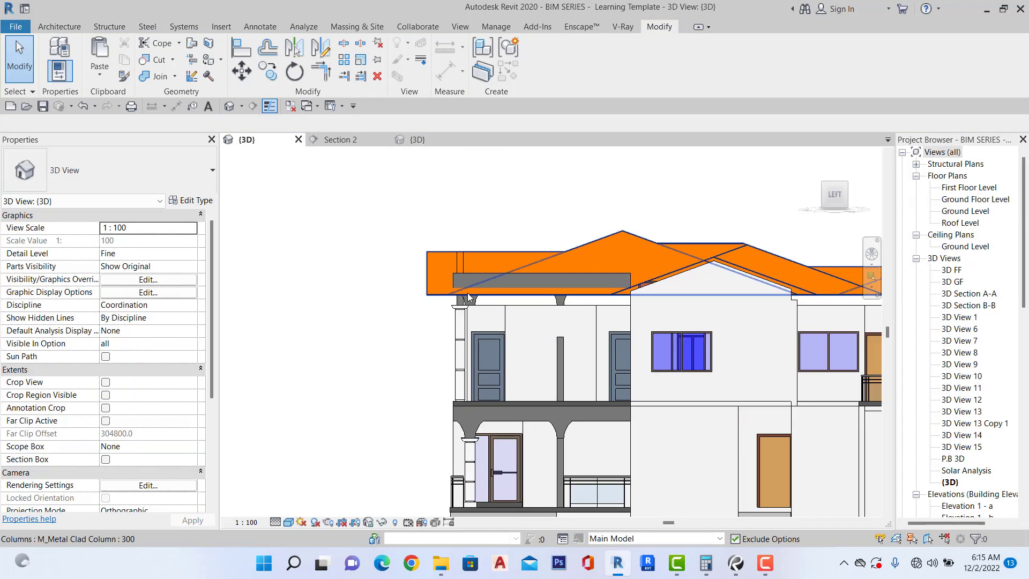
scroll(467, 292, up, 2)
click(475, 281)
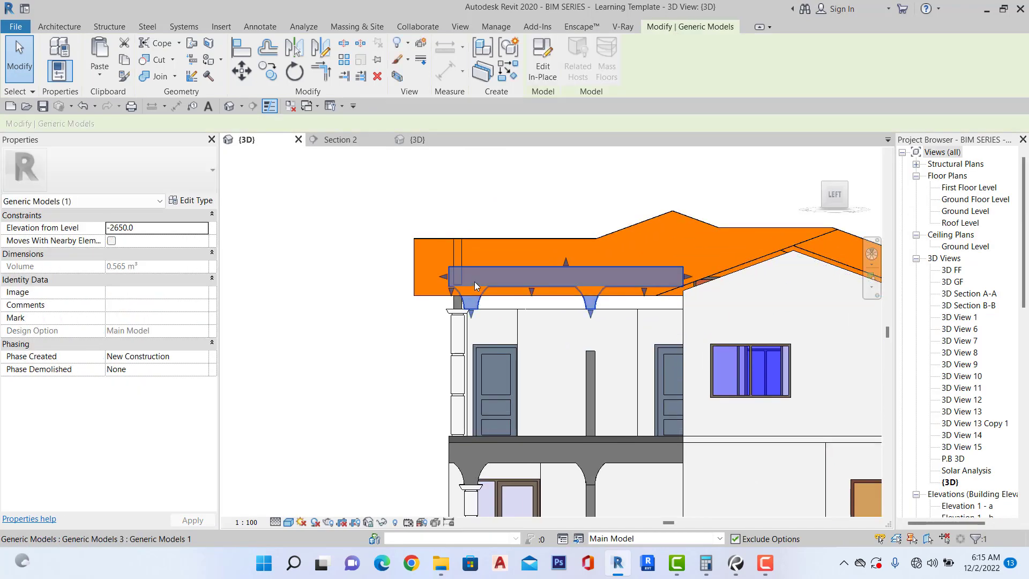
key(Escape)
scroll(474, 282, down, 3)
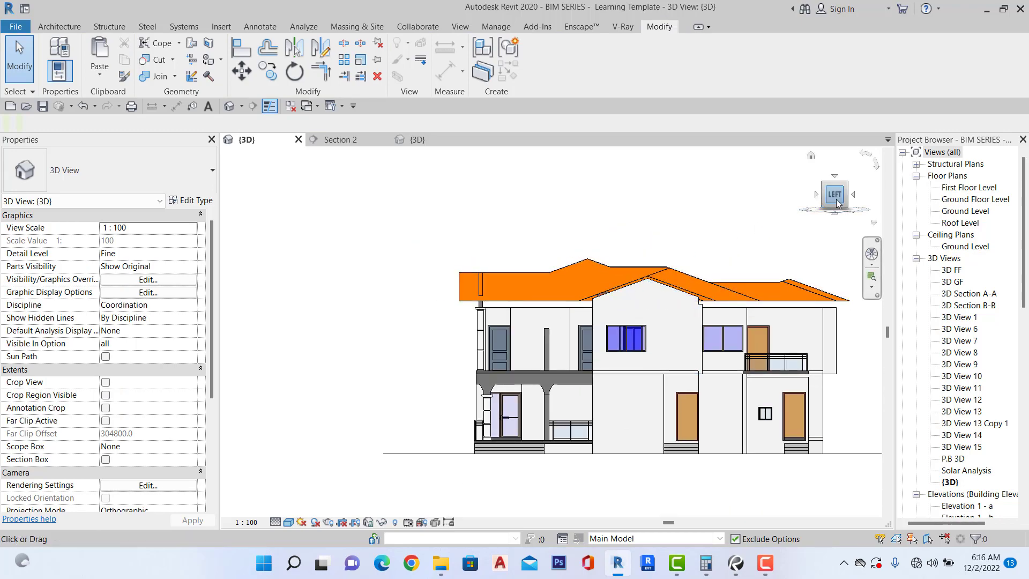
Window-select the upper storey in the front view, filter to Walls only, and attach the wall tops to the roof, unjoining conflicting elements.
mouse_move(836, 203)
mouse_down()
mouse_move(839, 188)
mouse_move(856, 200)
mouse_move(871, 192)
mouse_move(864, 222)
mouse_move(887, 200)
mouse_move(877, 201)
mouse_move(873, 225)
mouse_move(858, 188)
mouse_move(846, 201)
mouse_move(829, 187)
mouse_move(822, 211)
mouse_up()
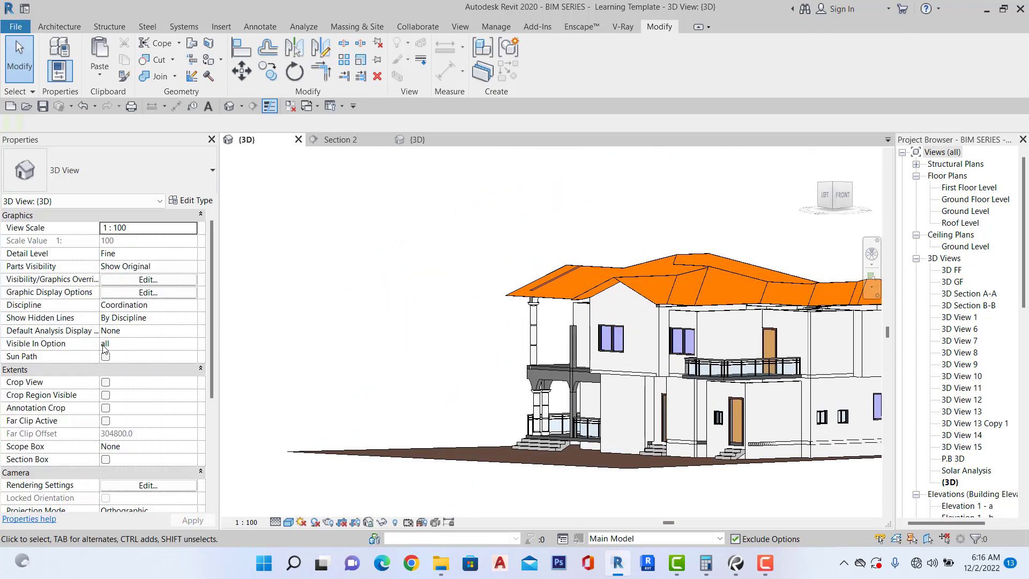
scroll(507, 311, down, 2)
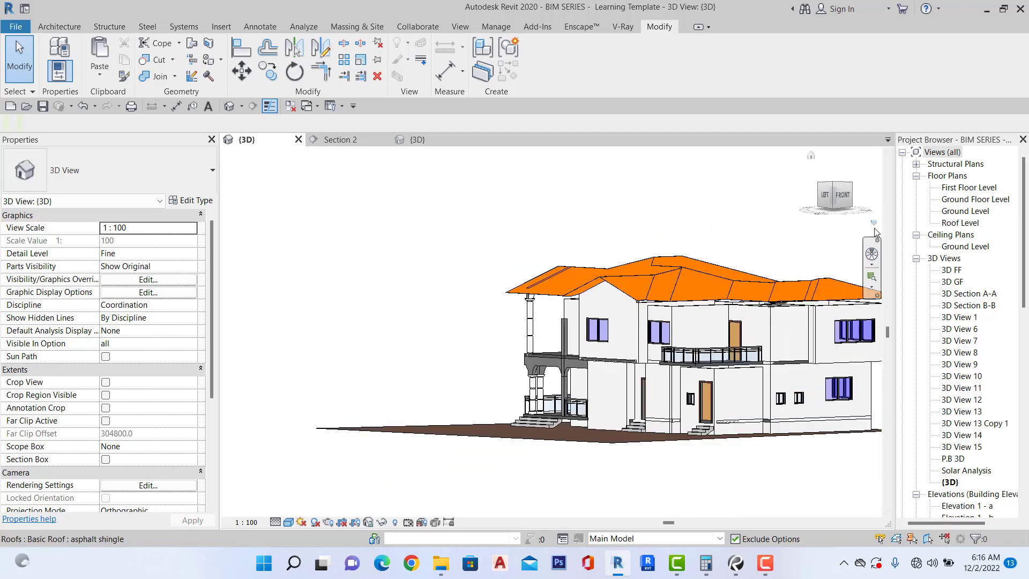
click(842, 195)
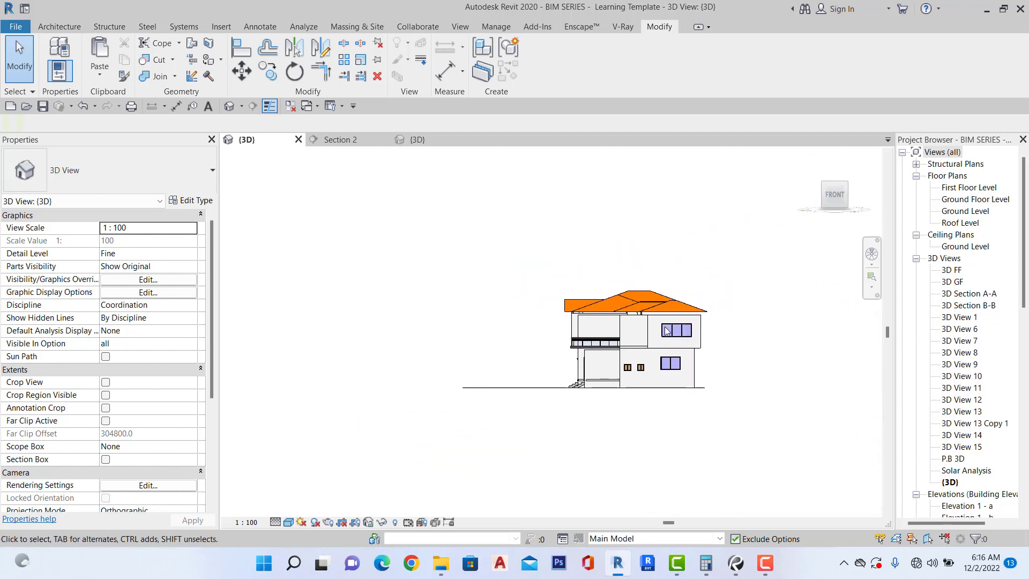
drag(798, 302, 548, 314)
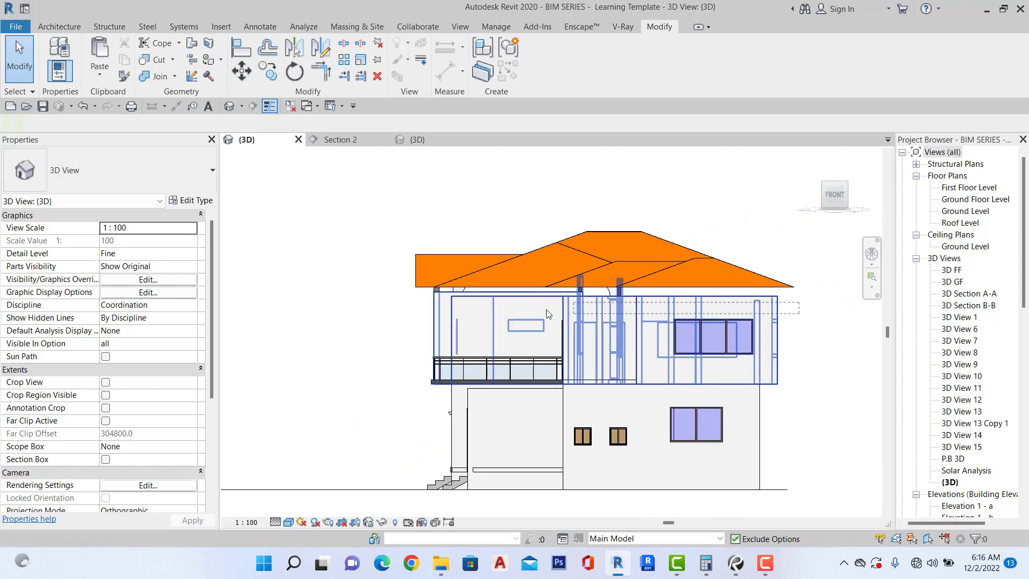
drag(396, 308, 395, 310)
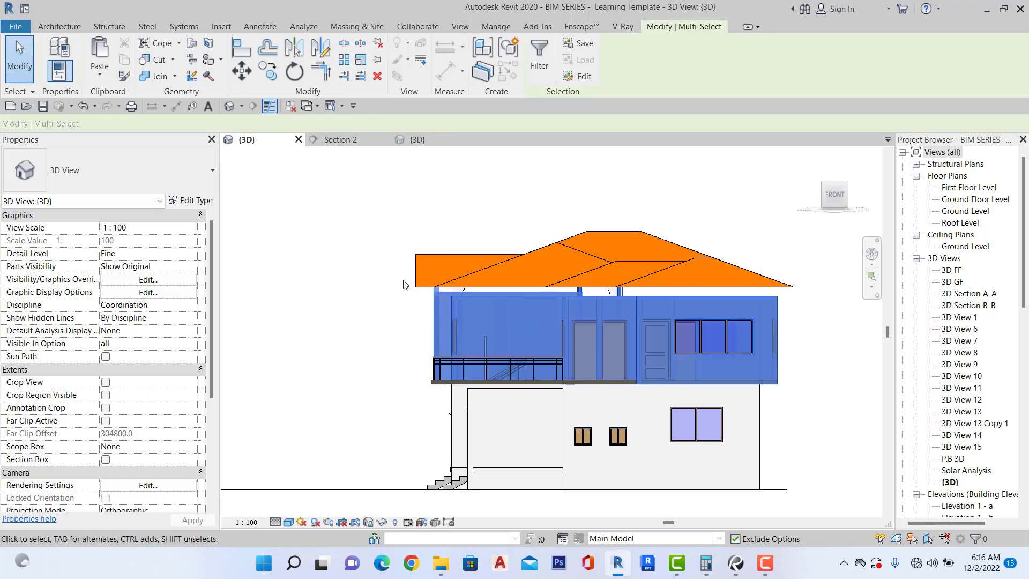
click(539, 56)
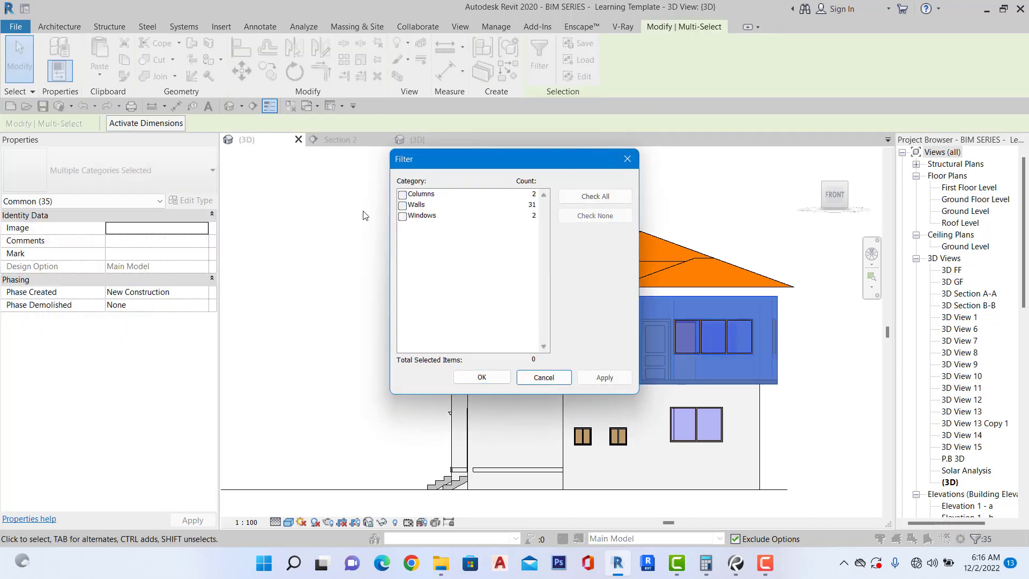
click(403, 205)
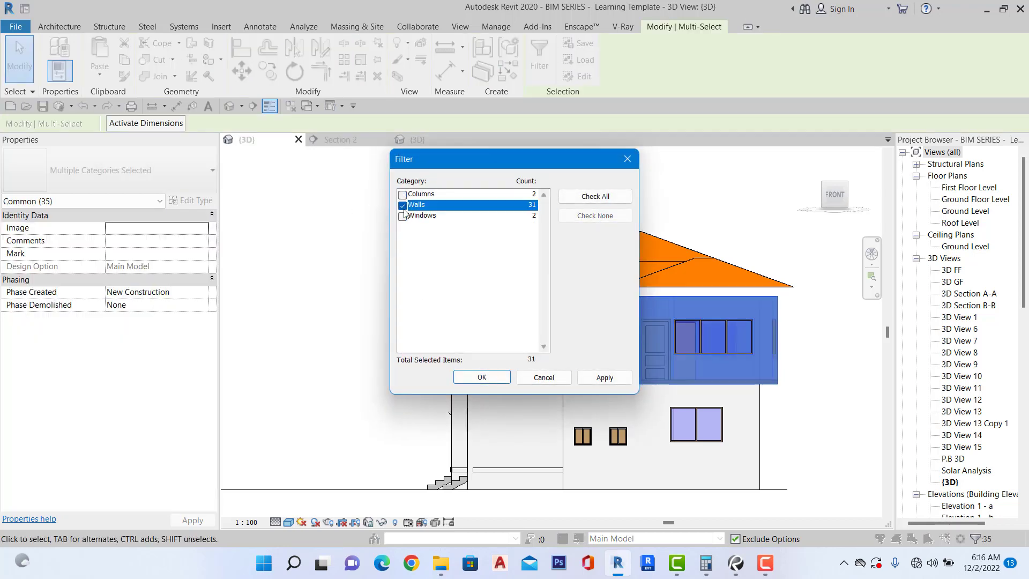
click(481, 378)
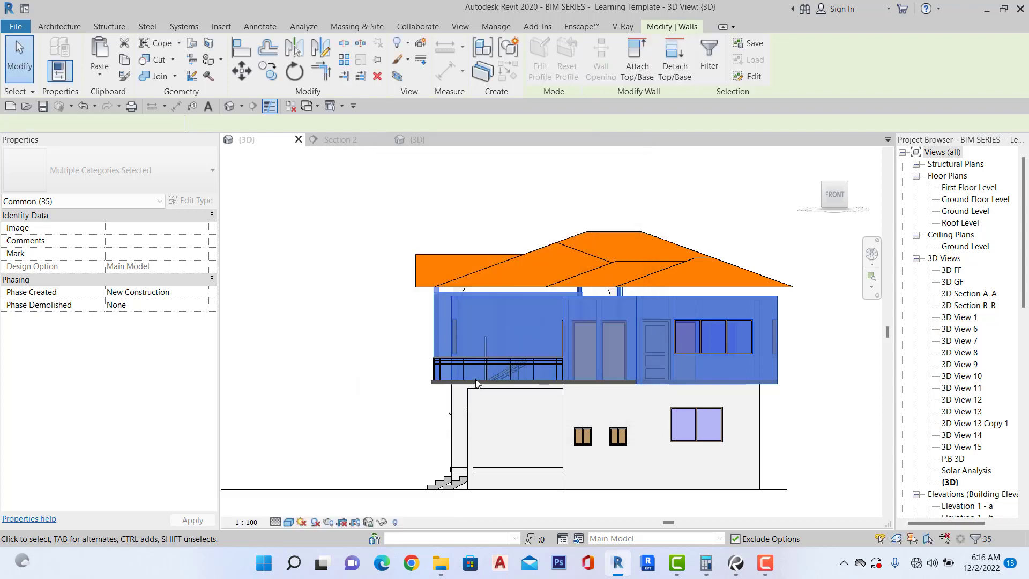
click(632, 59)
click(535, 250)
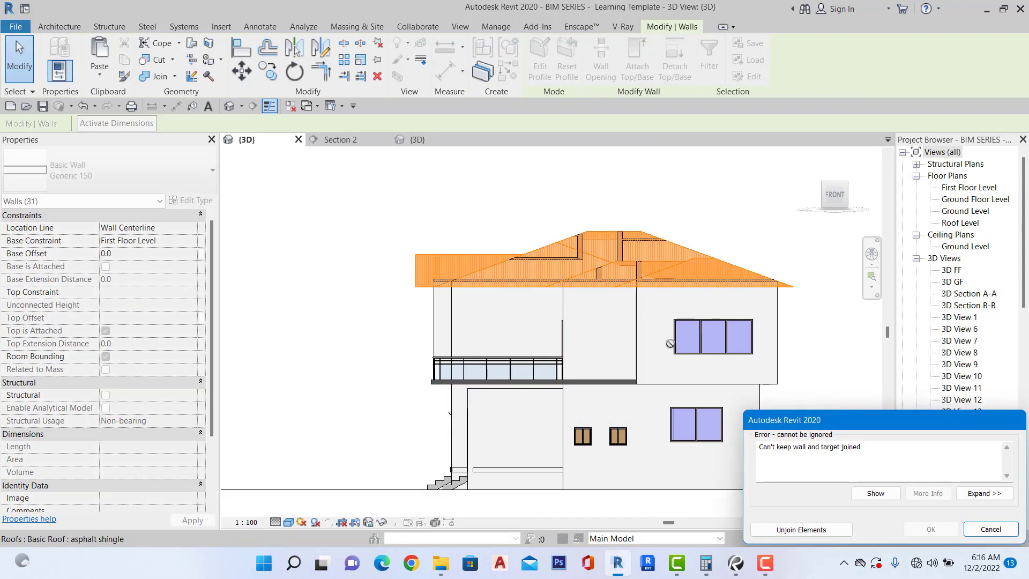
click(800, 530)
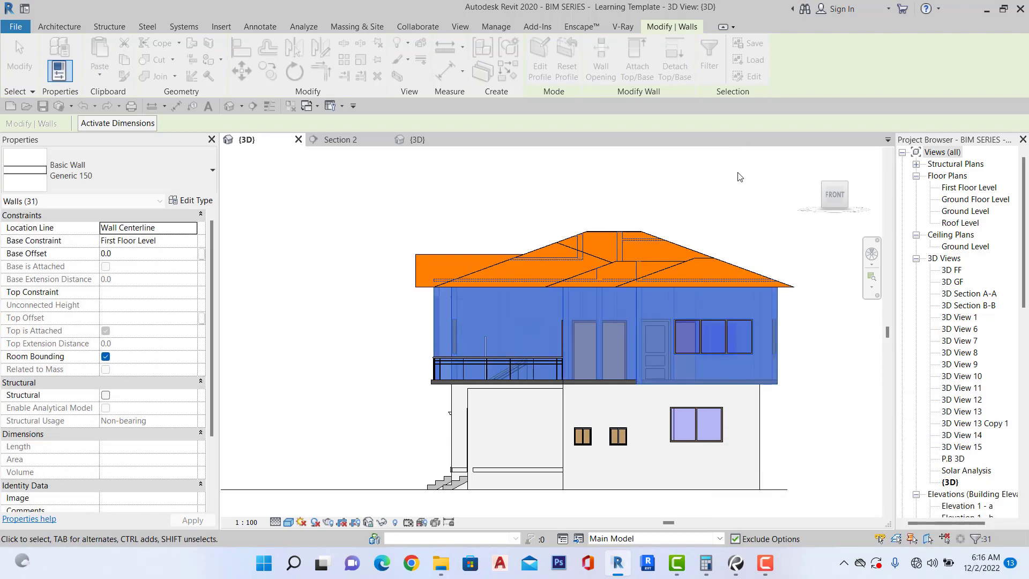
key(Escape)
mouse_move(738, 155)
shift+middle_down()
mouse_move(799, 161)
mouse_move(727, 153)
mouse_move(595, 166)
mouse_move(754, 240)
shift+middle_up()
scroll(548, 300, down, 4)
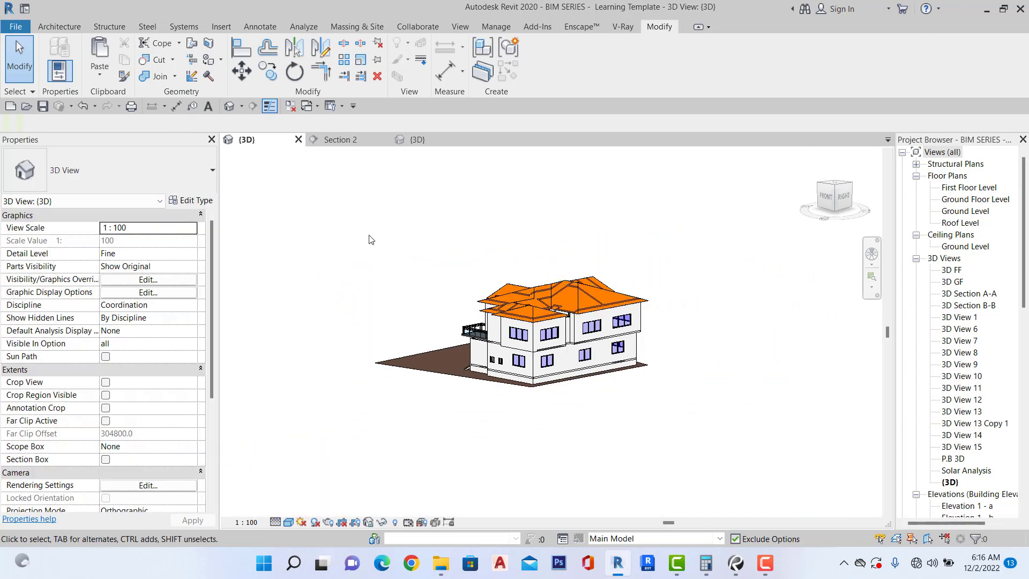
Orbit around the 3D model, open the Roof Level floor plan and examine the upper-storey wall layout.
scroll(497, 291, up, 5)
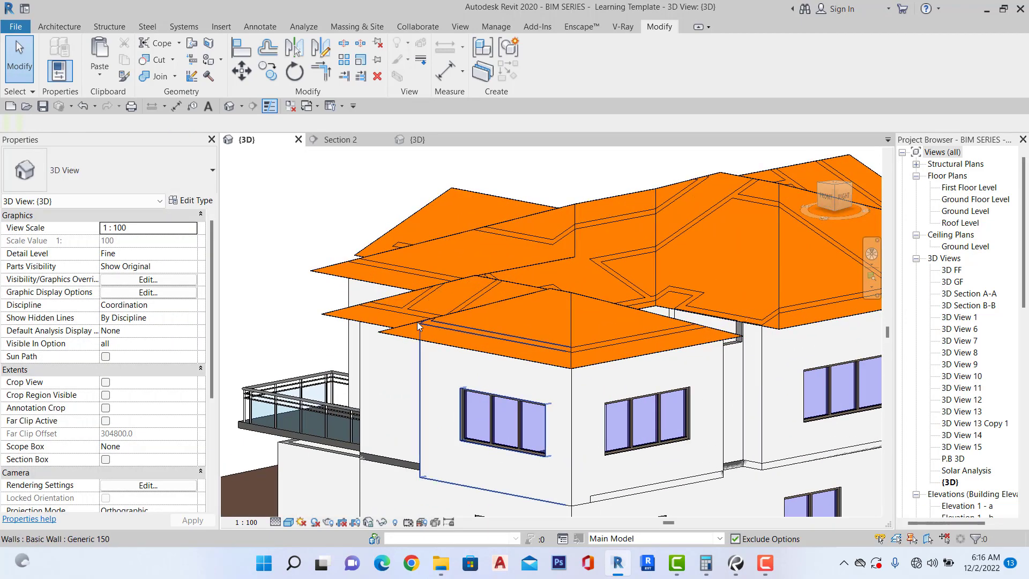
mouse_move(826, 198)
mouse_down()
mouse_move(832, 207)
mouse_move(835, 197)
mouse_up()
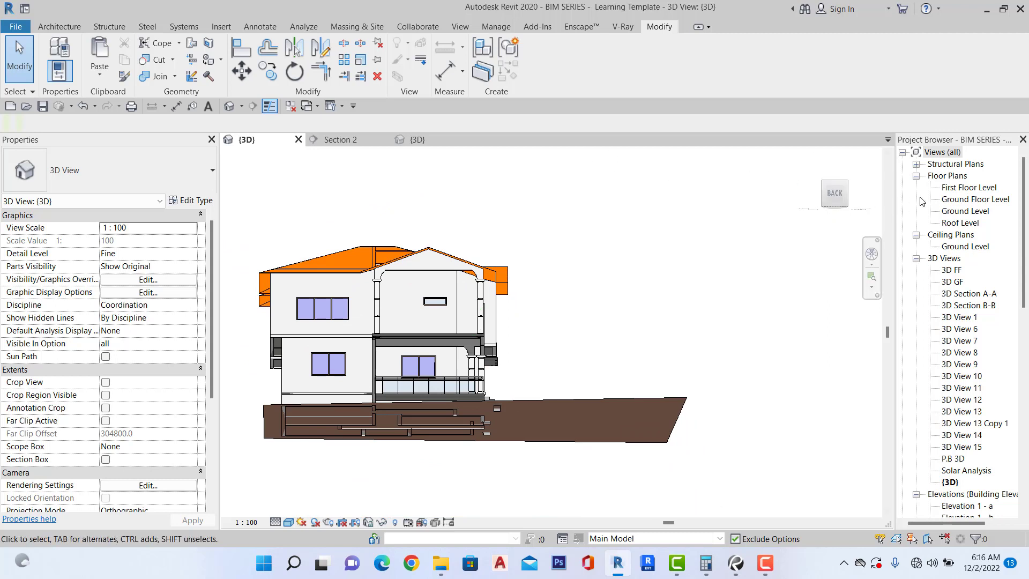
double_click(959, 223)
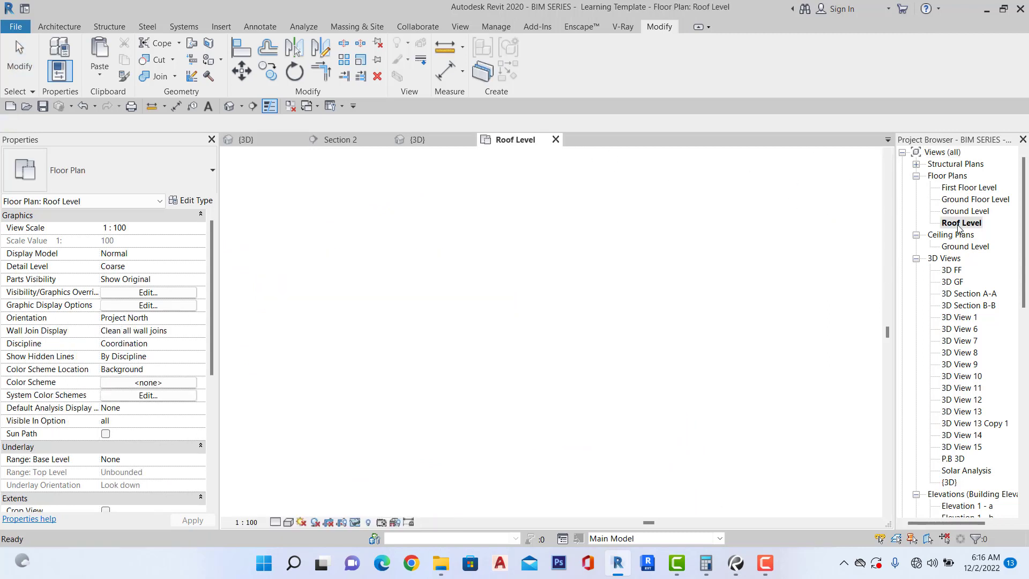
scroll(666, 216, up, 4)
scroll(710, 246, up, 3)
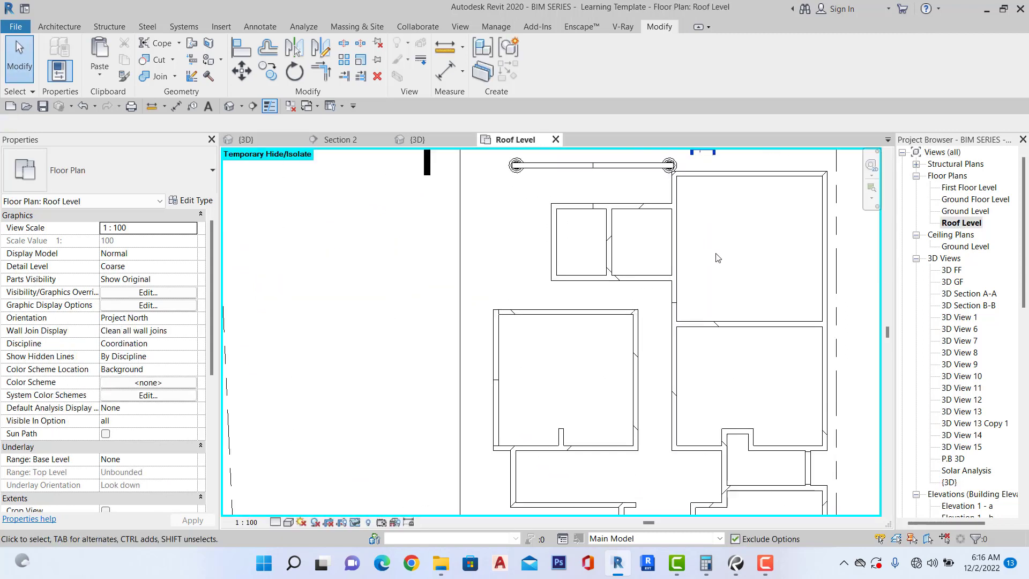
scroll(490, 261, down, 3)
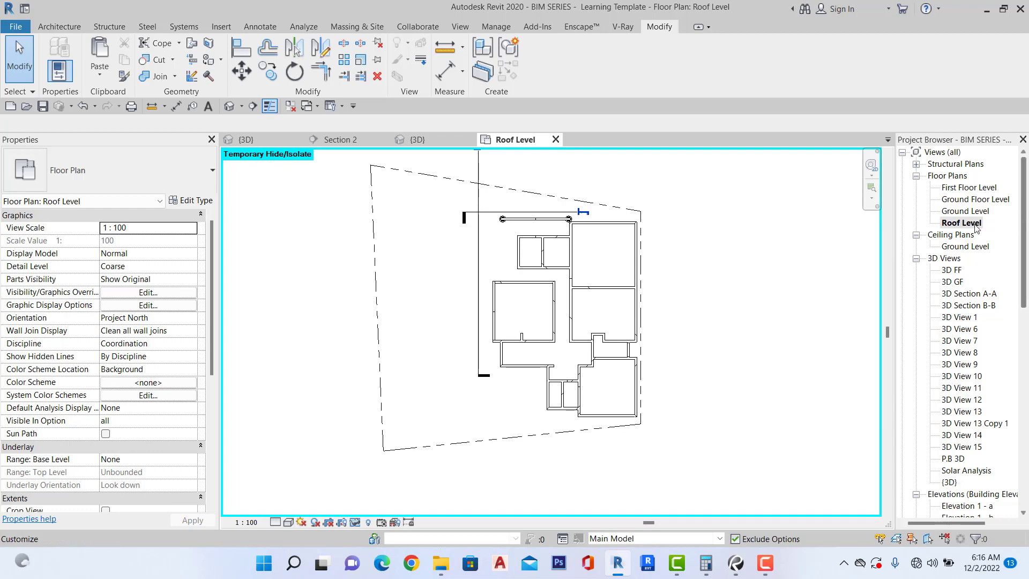
Create a reflected ceiling plan view for the First Floor Level.
click(454, 27)
click(480, 44)
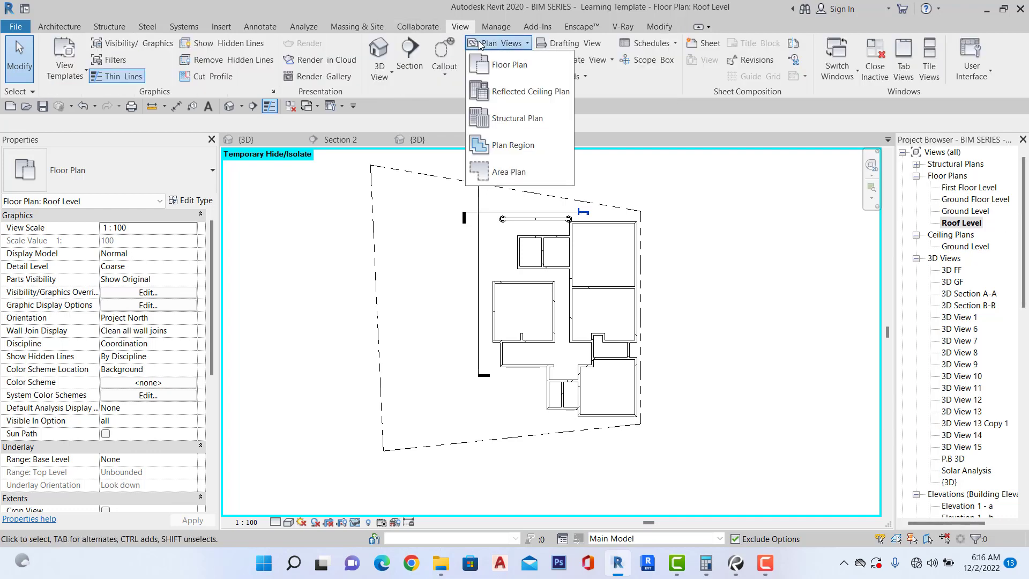
click(513, 92)
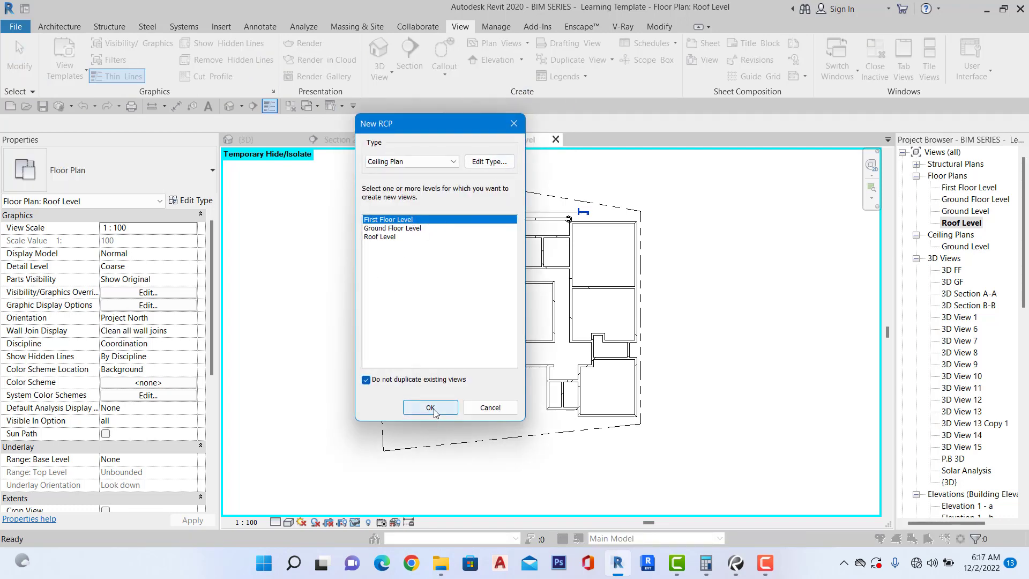
click(432, 409)
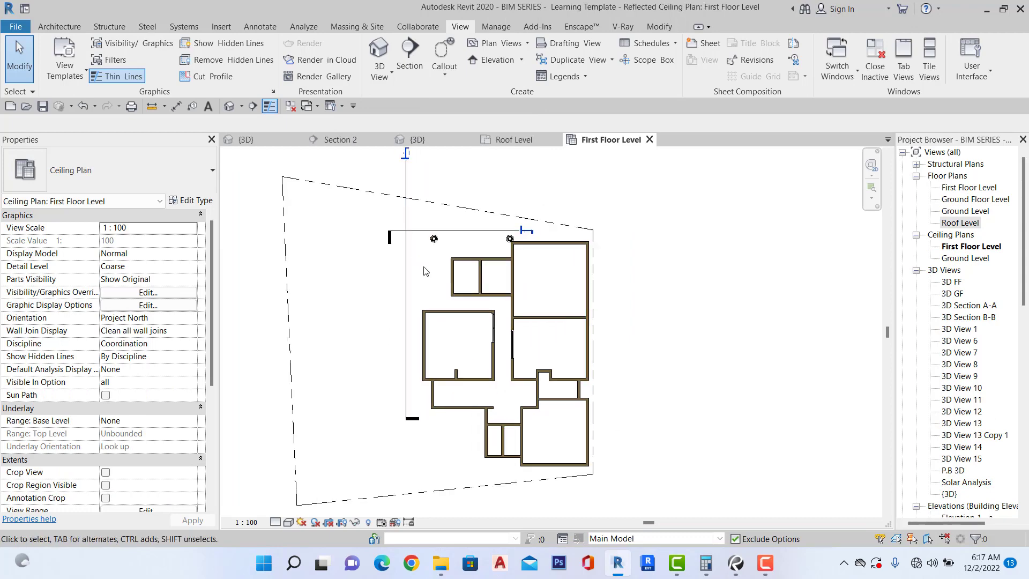
Place automatic Generic ceilings in the wall-enclosed rooms of the First Floor Level ceiling plan.
click(46, 28)
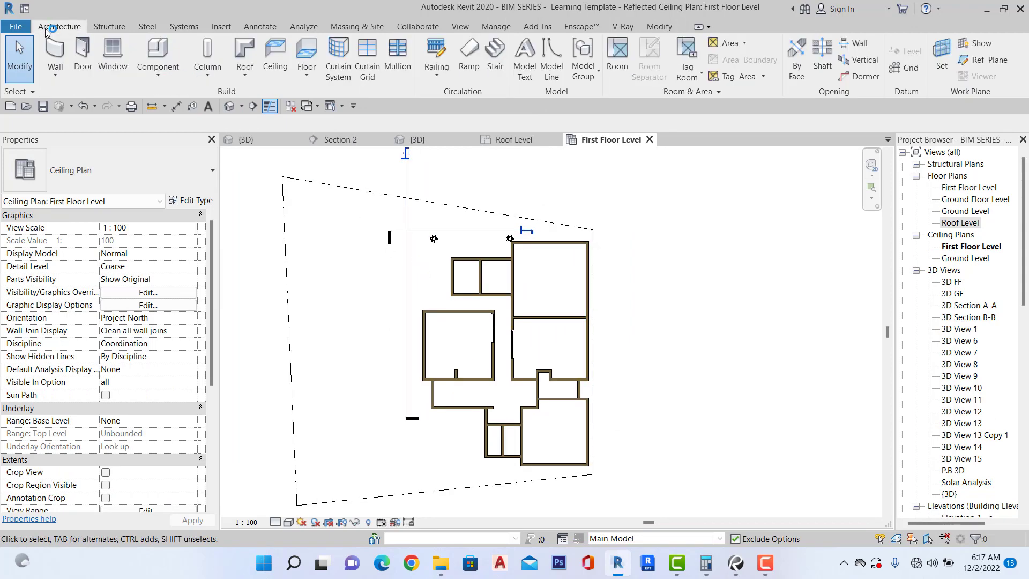
click(276, 59)
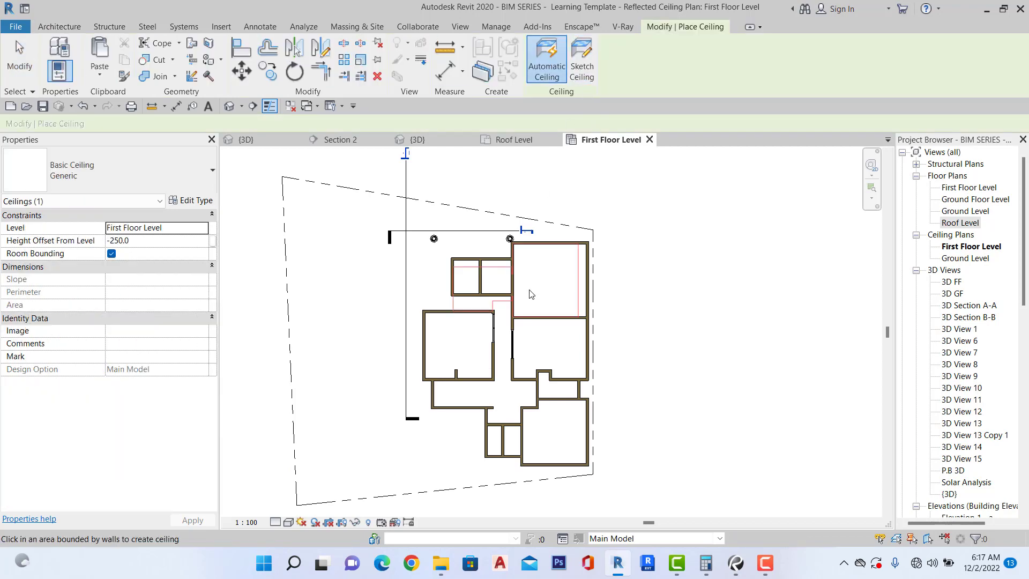
click(557, 358)
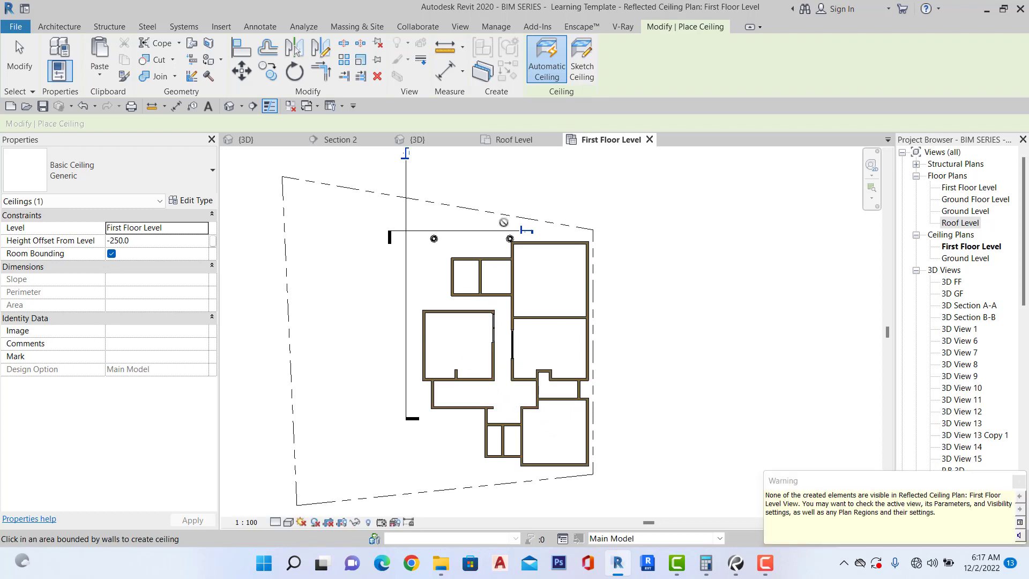
Sketch and finish an L-shaped ceiling about 5612 mm long over the veranda, along the two columns and around the small rooms' outer walls.
click(577, 59)
scroll(498, 238, up, 3)
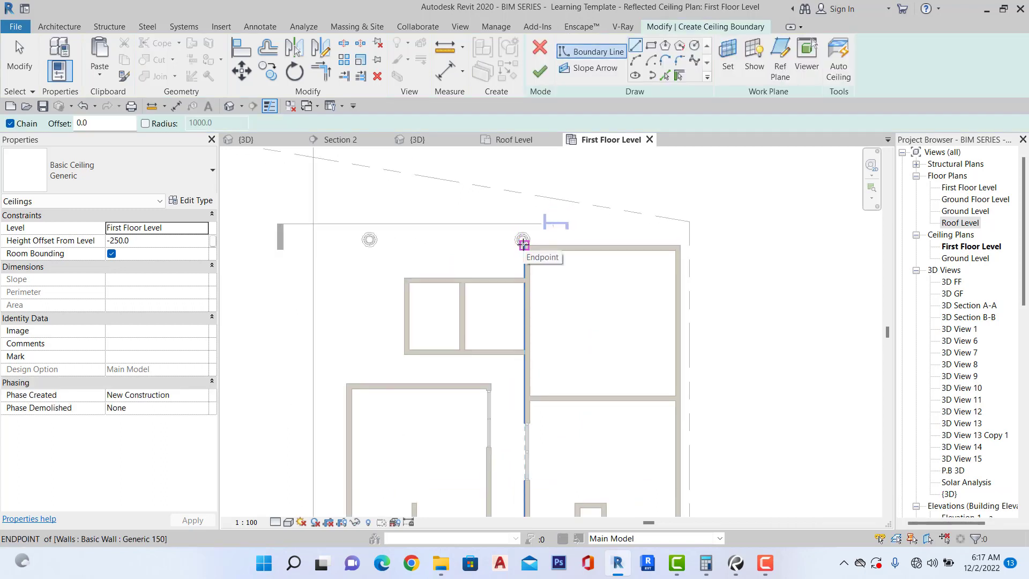
click(524, 245)
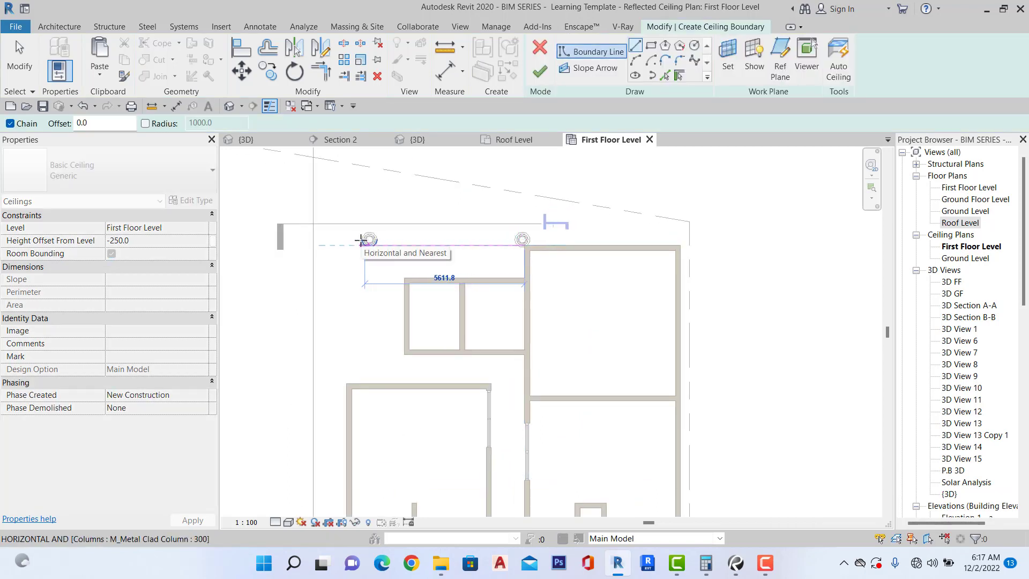
click(364, 245)
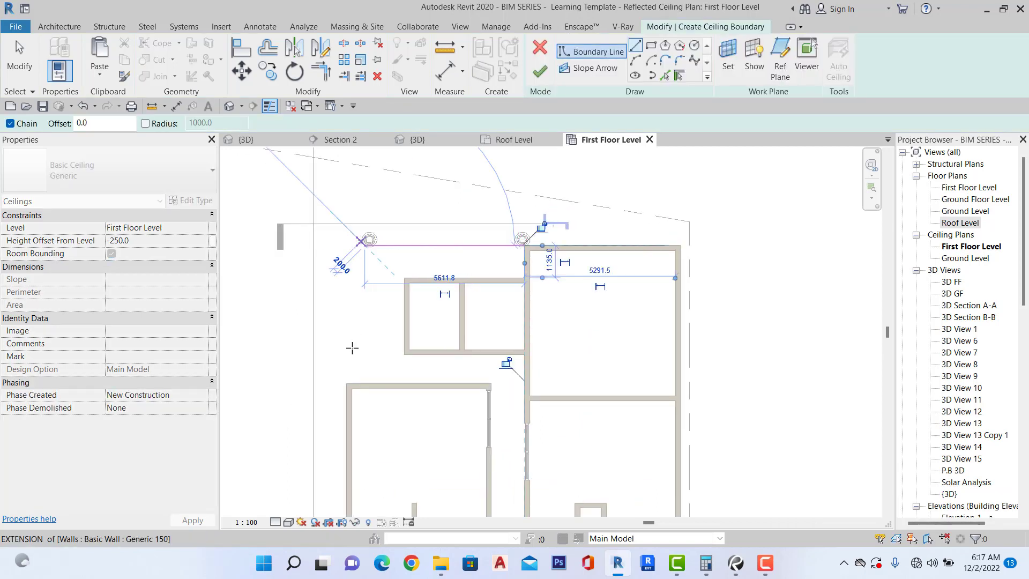
click(364, 384)
scroll(364, 383, up, 2)
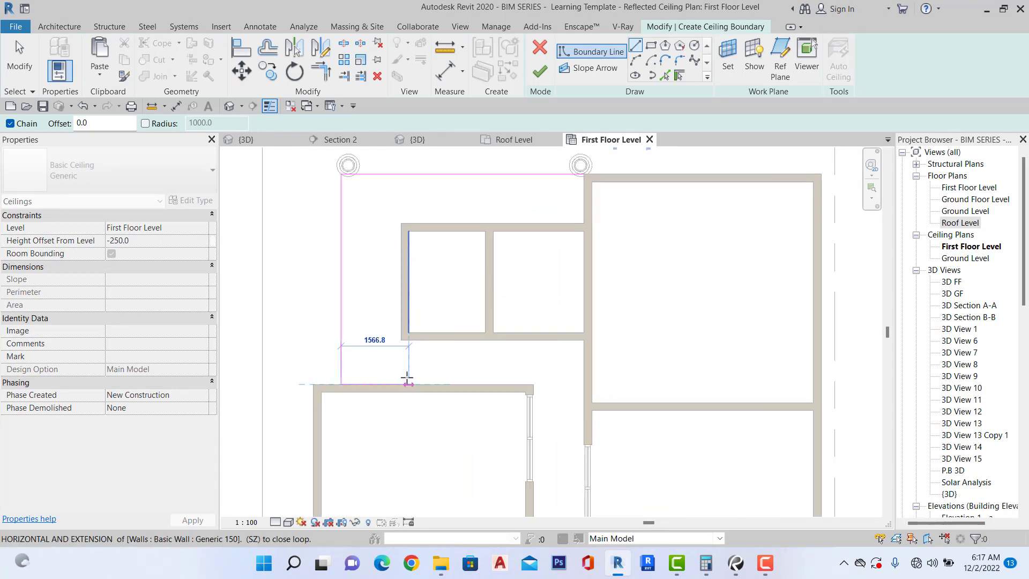
click(401, 383)
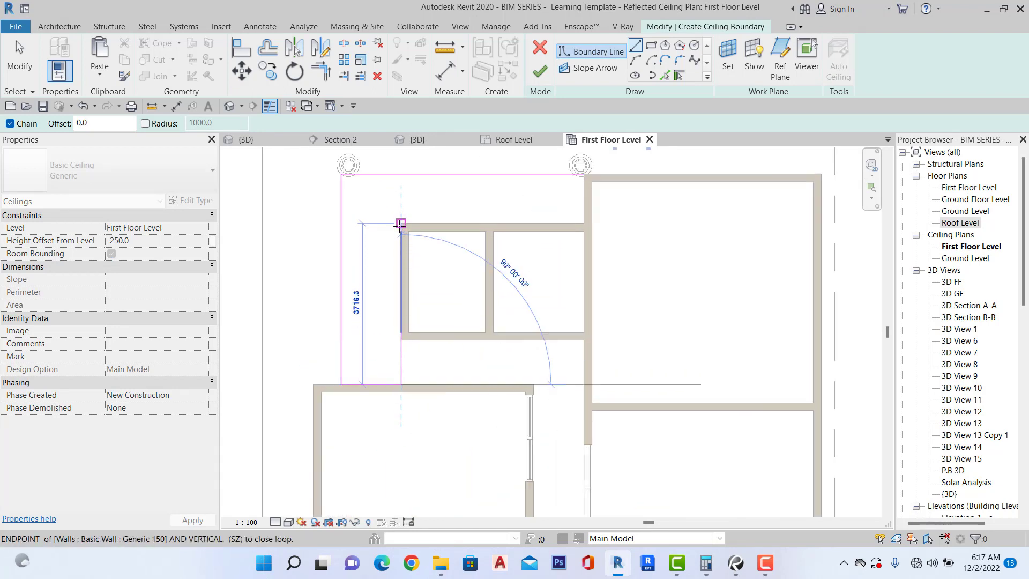
click(401, 223)
click(587, 224)
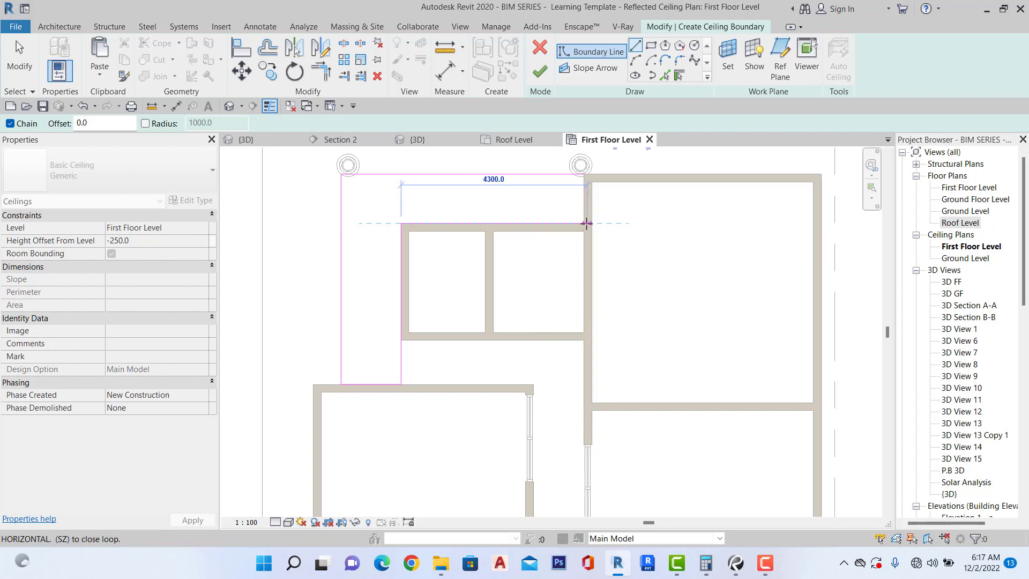
click(573, 173)
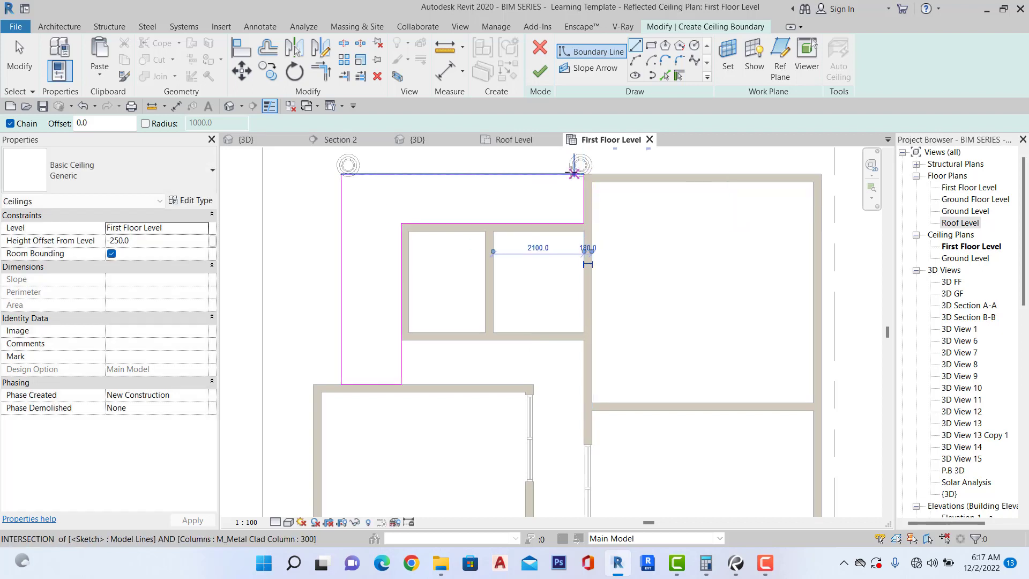
click(540, 71)
scroll(399, 285, down, 4)
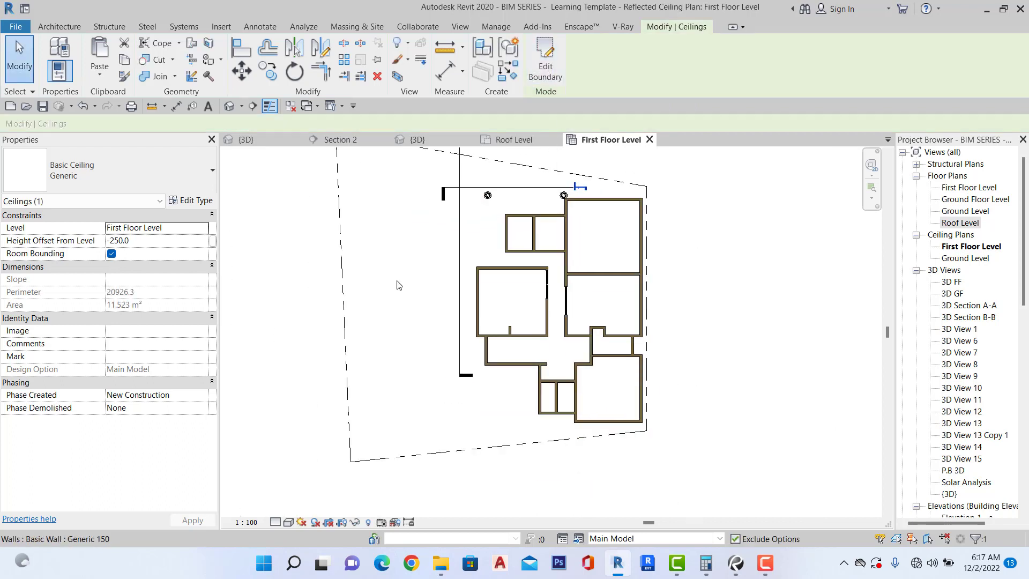
scroll(390, 285, down, 1)
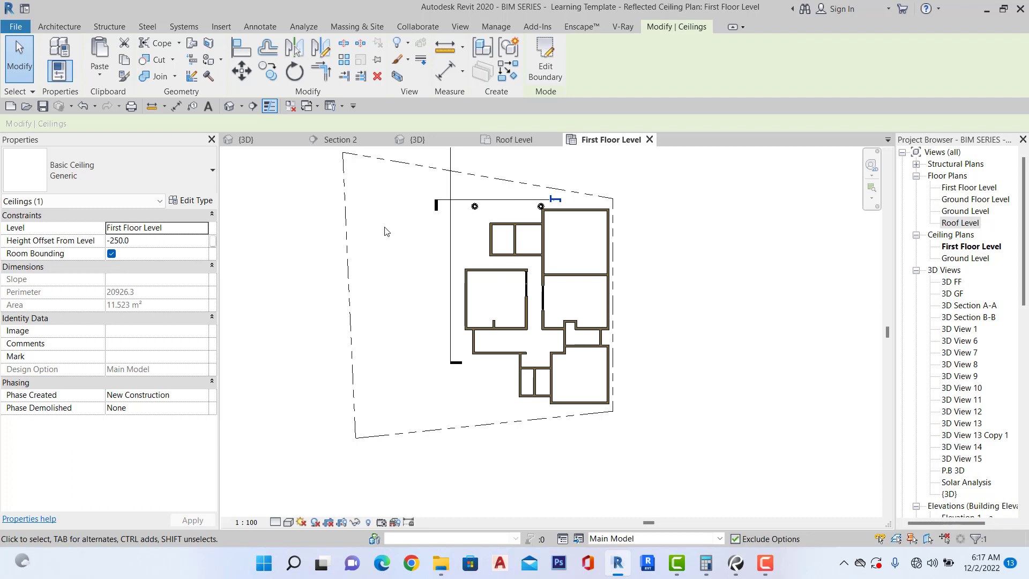
click(283, 228)
Return to the Learning Template's 3D view and inspect how the veranda walls, slab edge and beams meet at first-floor level.
click(246, 139)
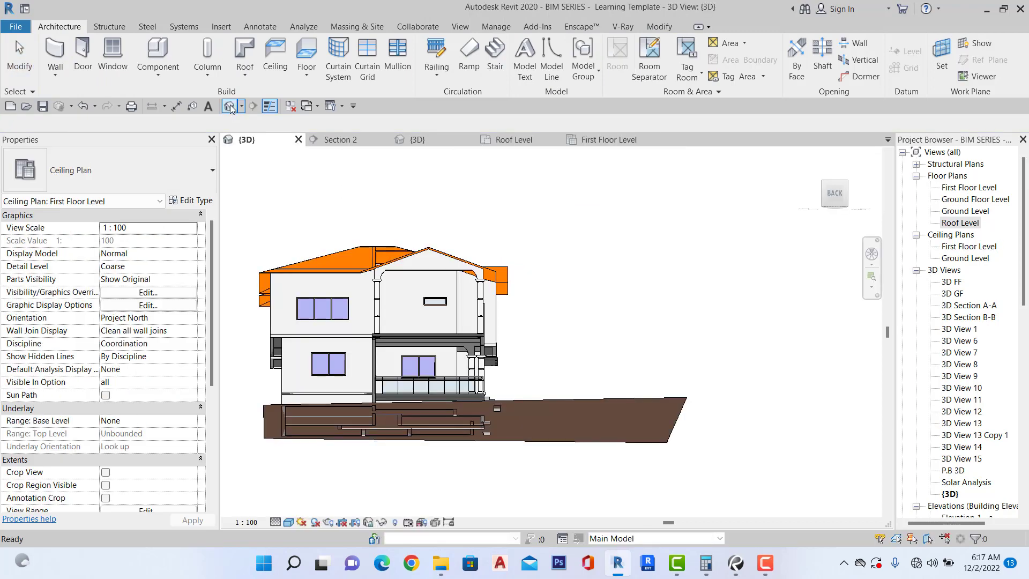
scroll(399, 329, up, 3)
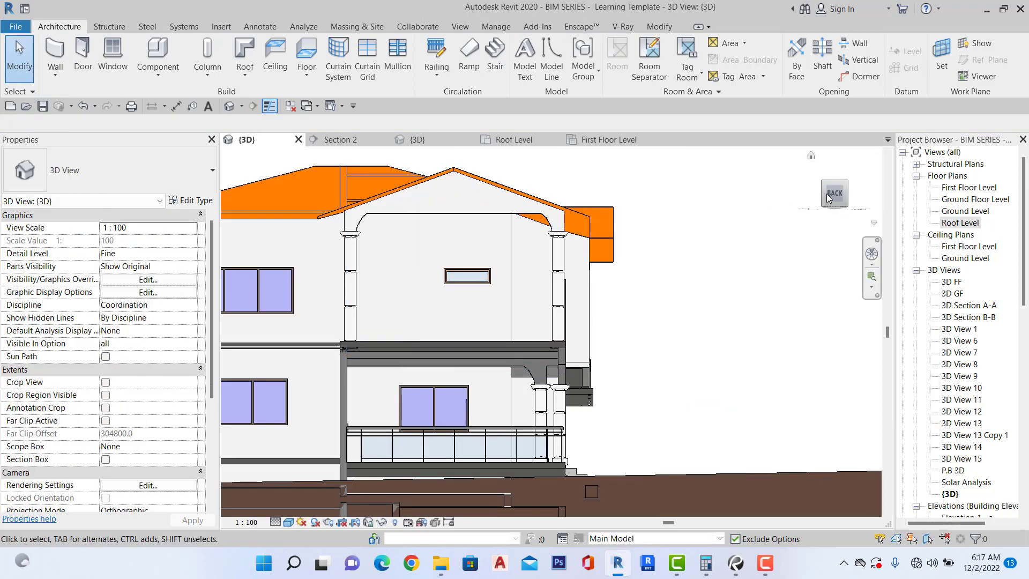
mouse_move(820, 194)
mouse_down()
mouse_move(812, 215)
mouse_move(810, 181)
mouse_up()
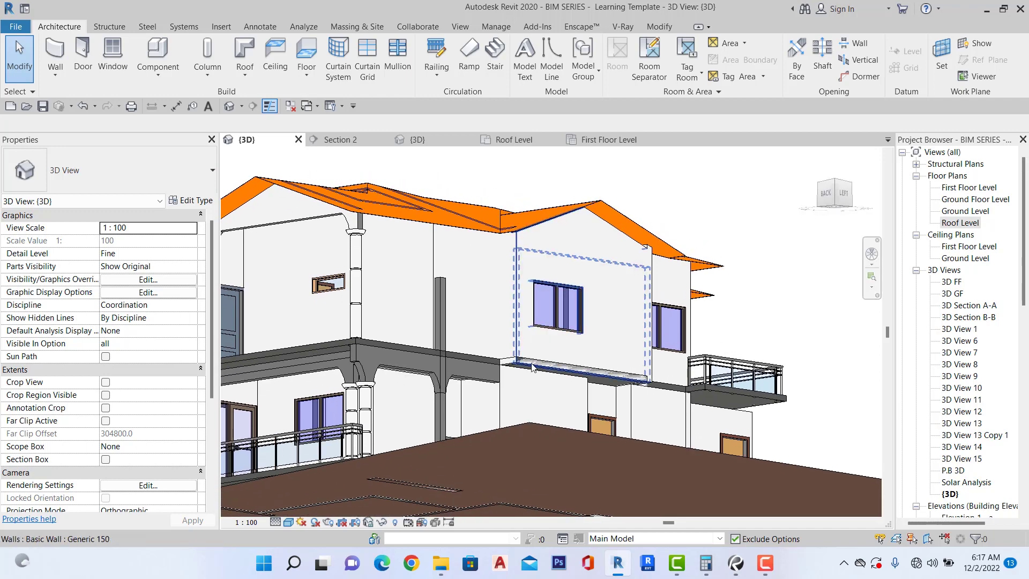
scroll(530, 374, up, 3)
scroll(488, 383, up, 3)
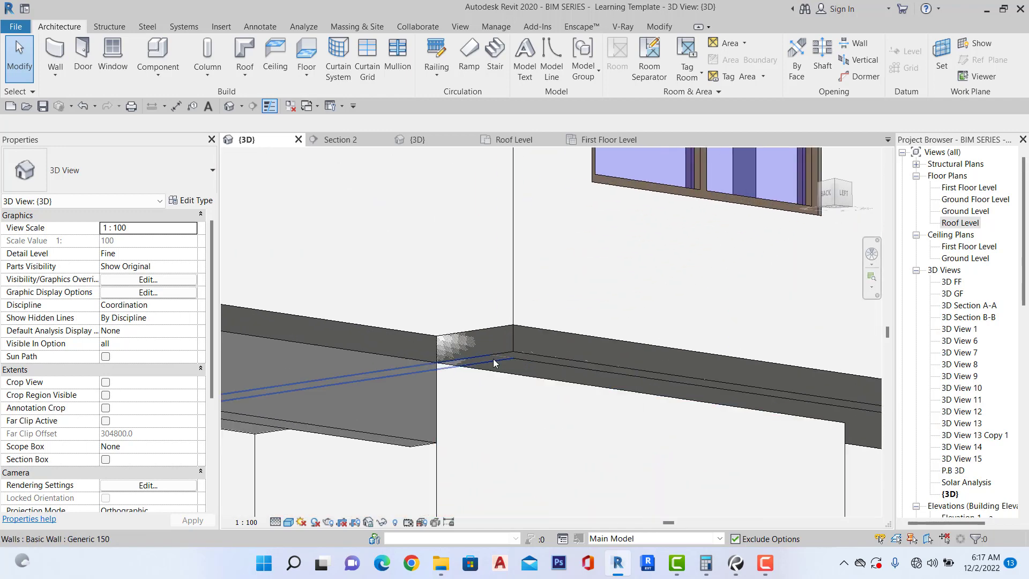
click(491, 367)
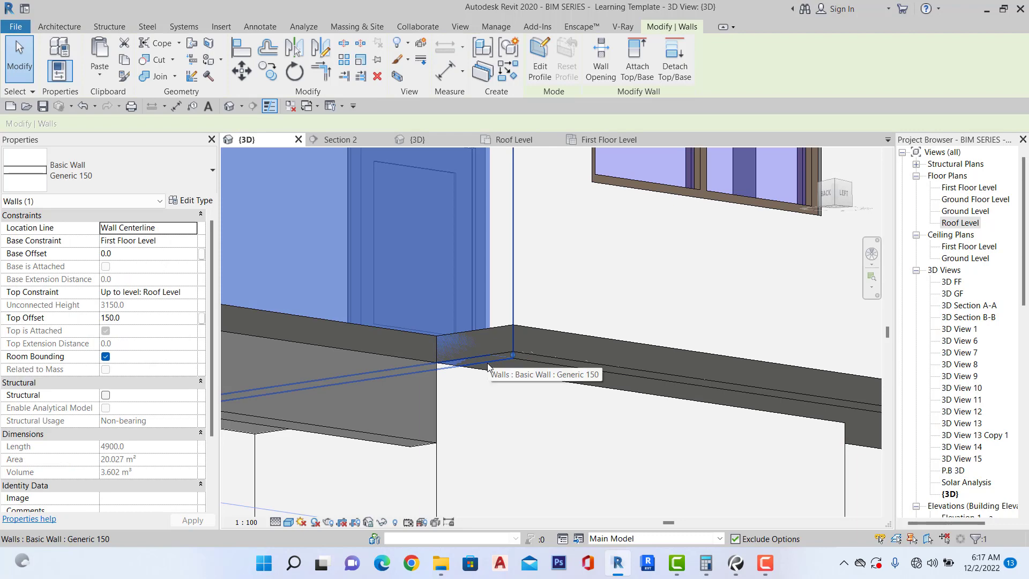
right_click(489, 367)
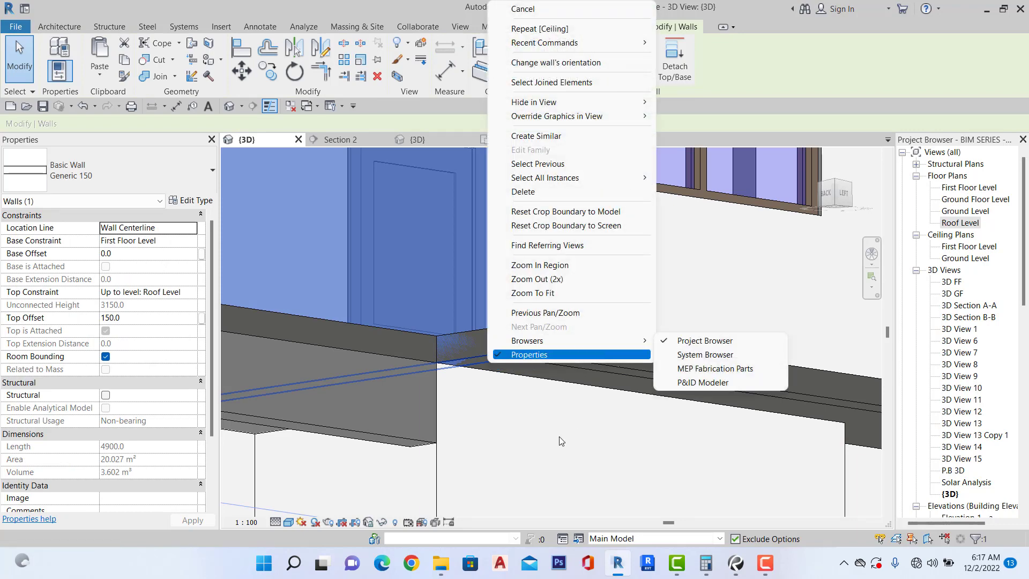
click(615, 440)
scroll(625, 428, down, 6)
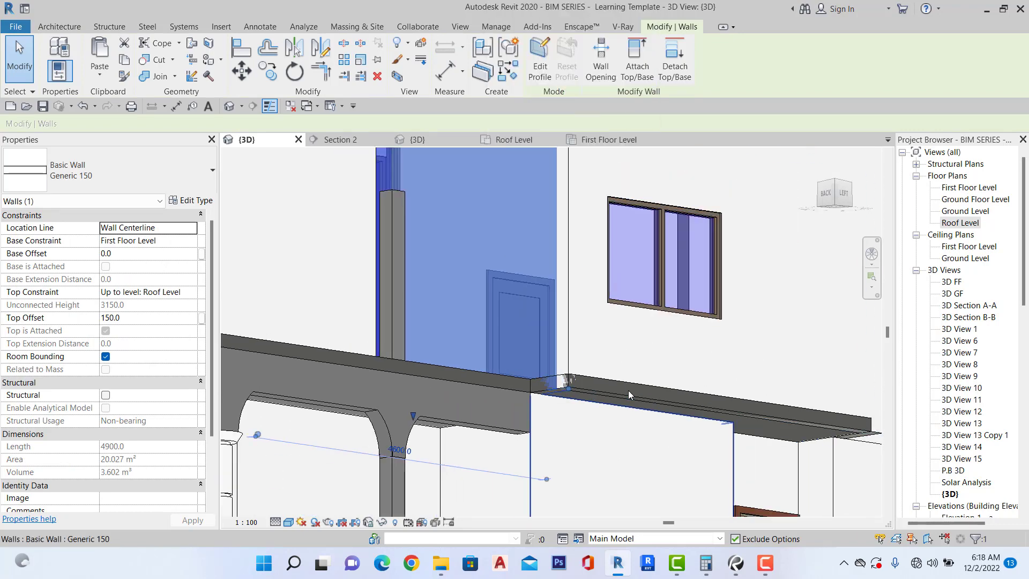
scroll(354, 413, up, 4)
scroll(349, 370, up, 4)
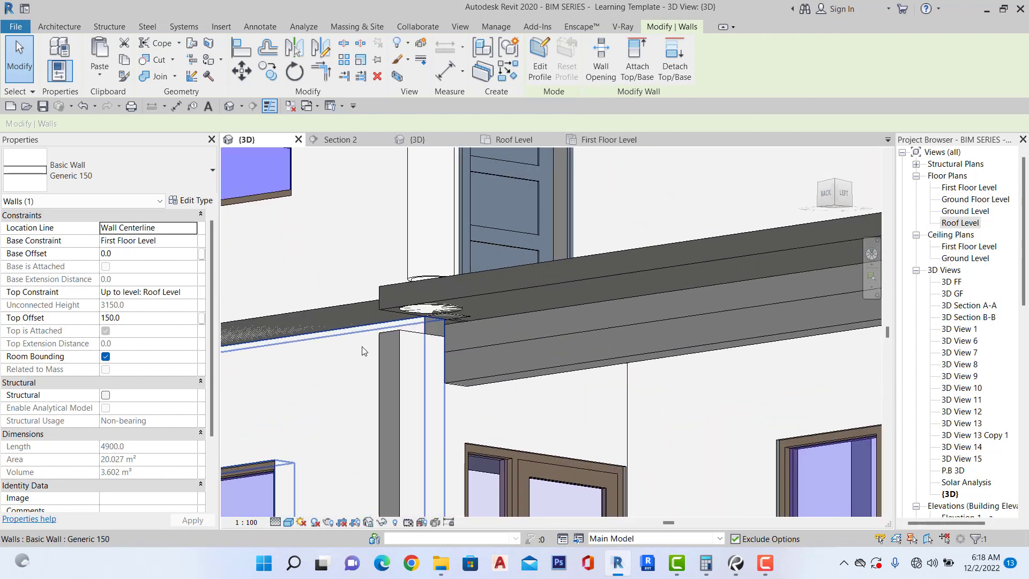
click(440, 327)
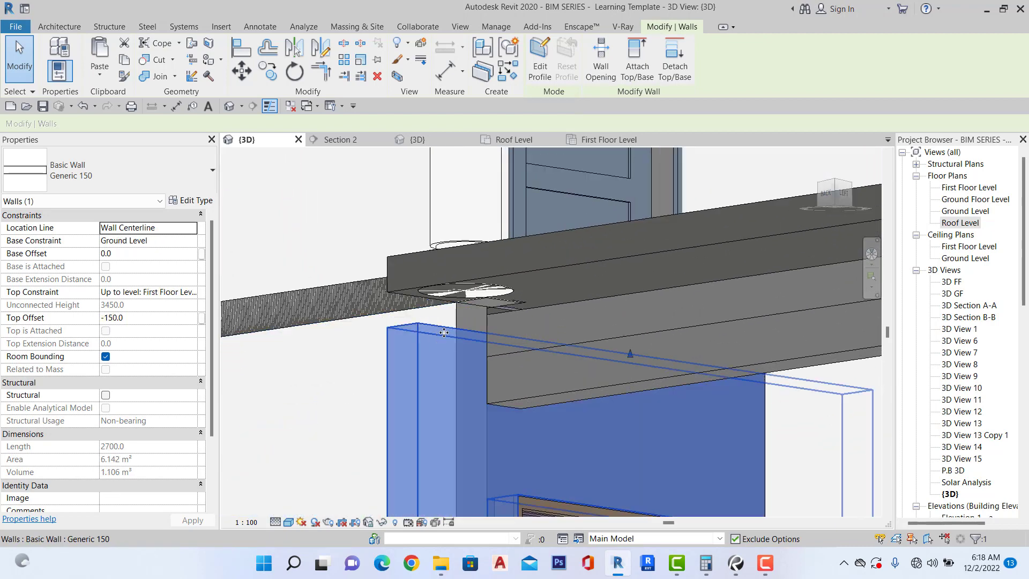
scroll(462, 333, down, 6)
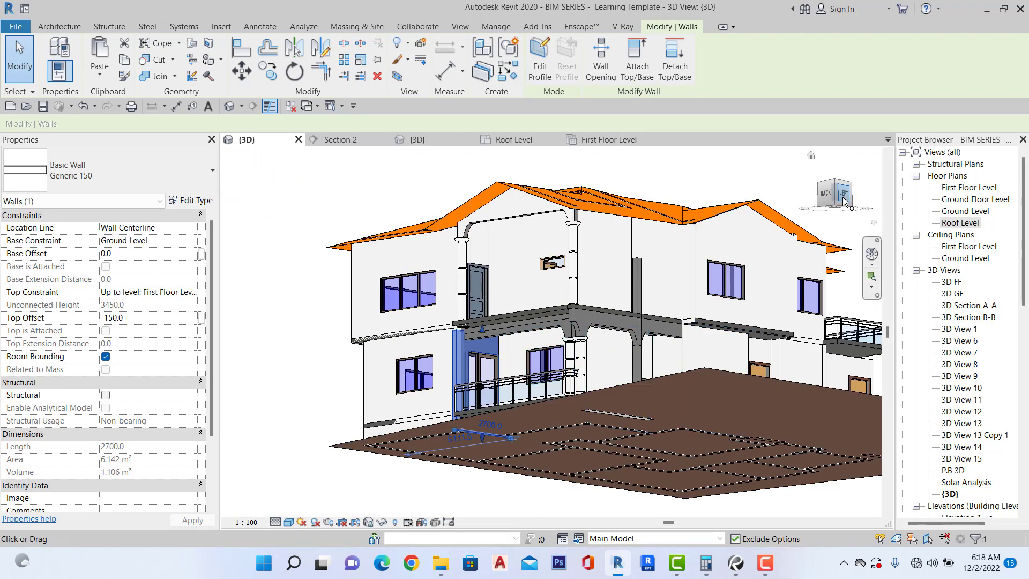
From the left side view, select the elements around the first-floor slab and filter the selection down to Ceilings only.
click(843, 198)
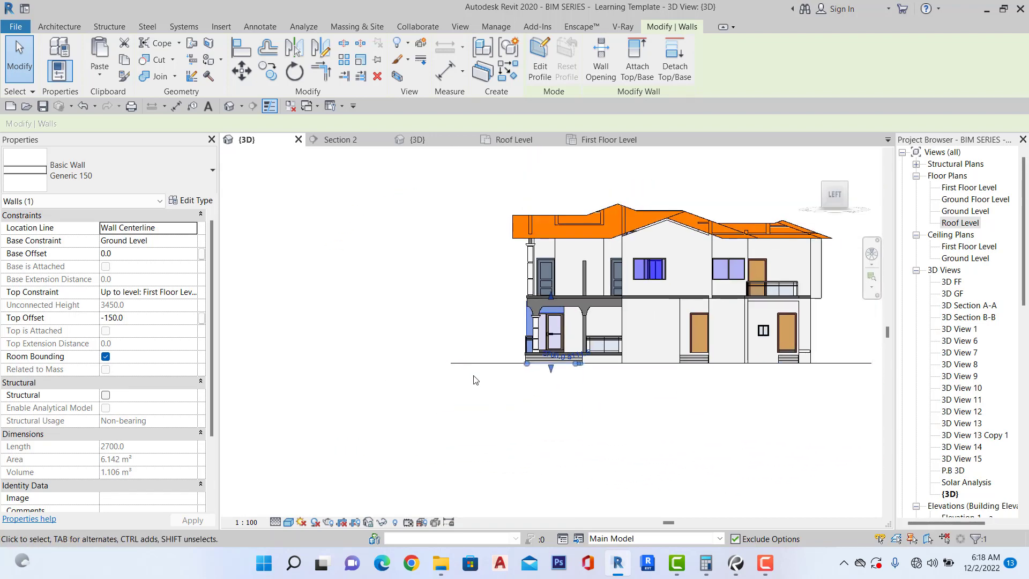
click(449, 279)
drag(657, 322, 834, 341)
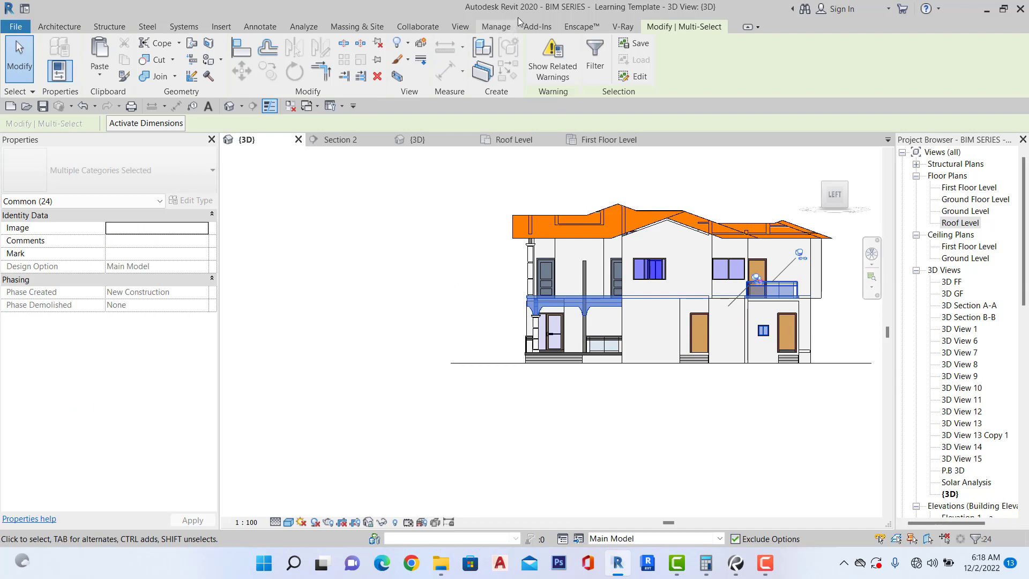
click(594, 56)
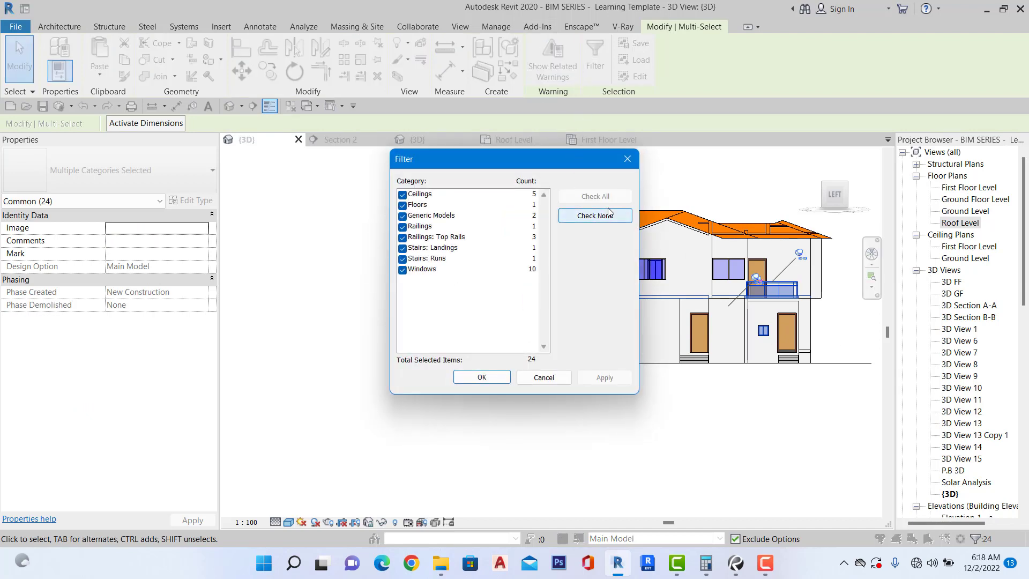
click(587, 217)
click(411, 197)
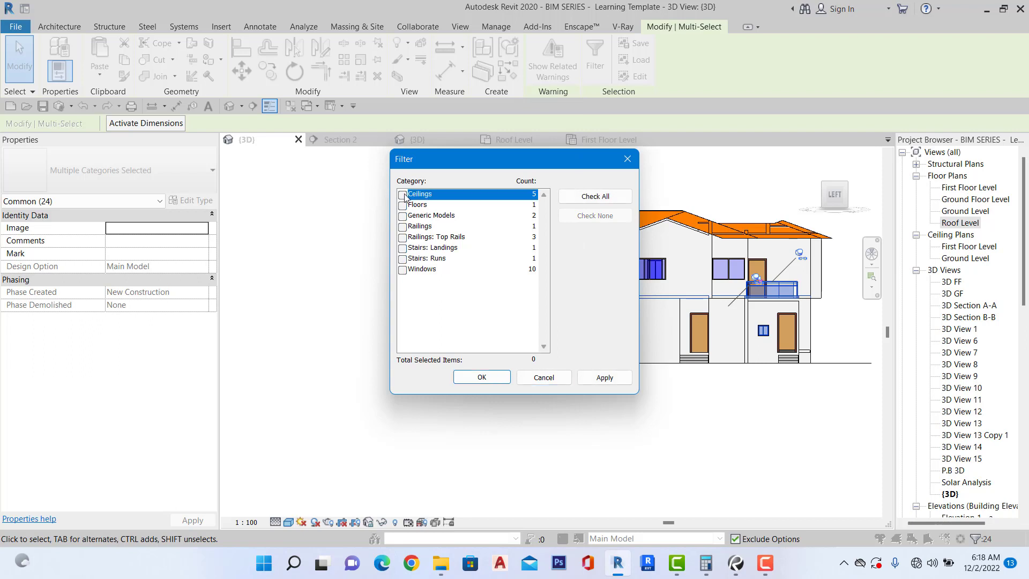
click(482, 377)
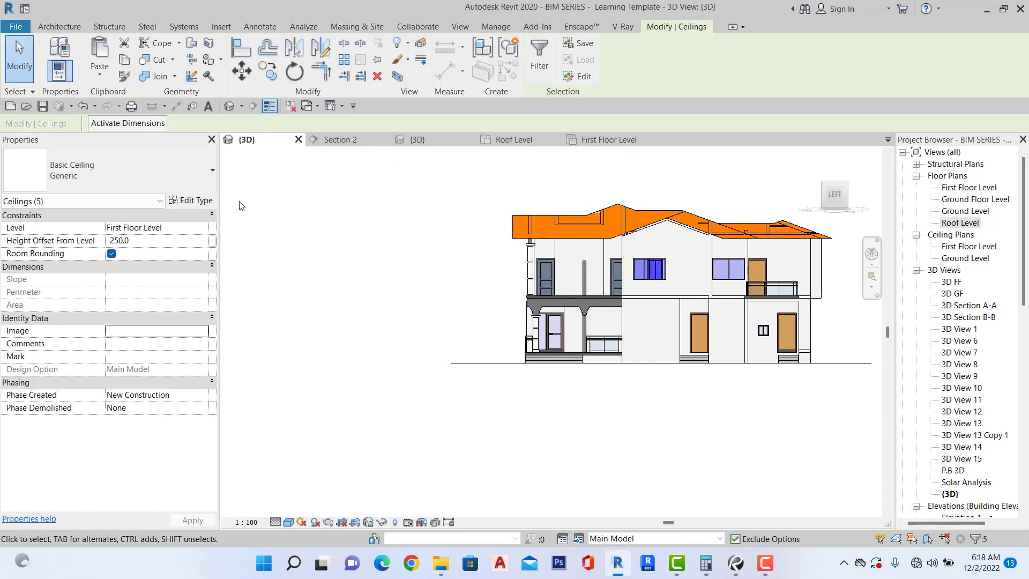
Assign the selected ceilings to the Roof Level with a height offset of 300, and check their position beneath the veranda roof.
click(200, 231)
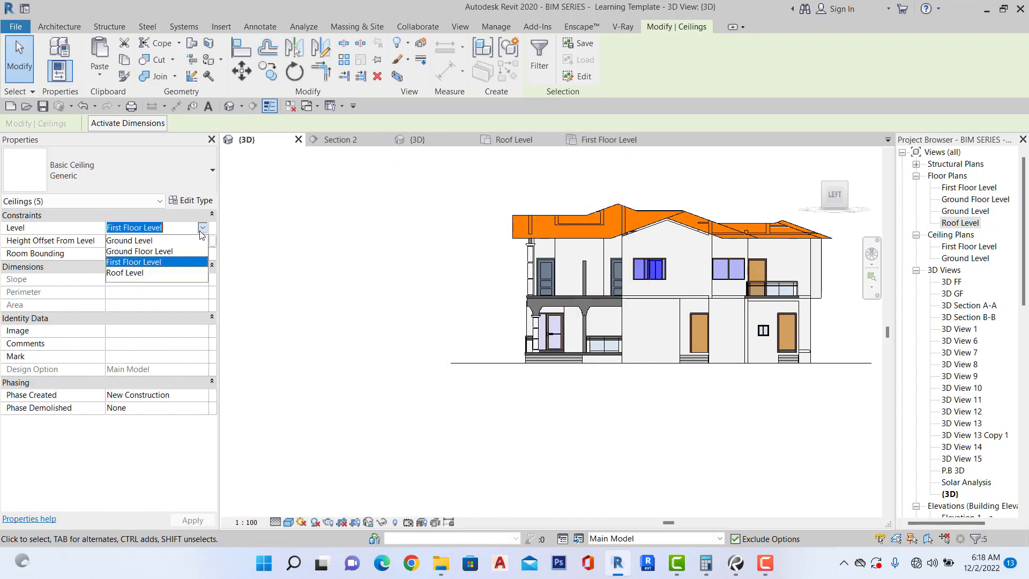
click(135, 273)
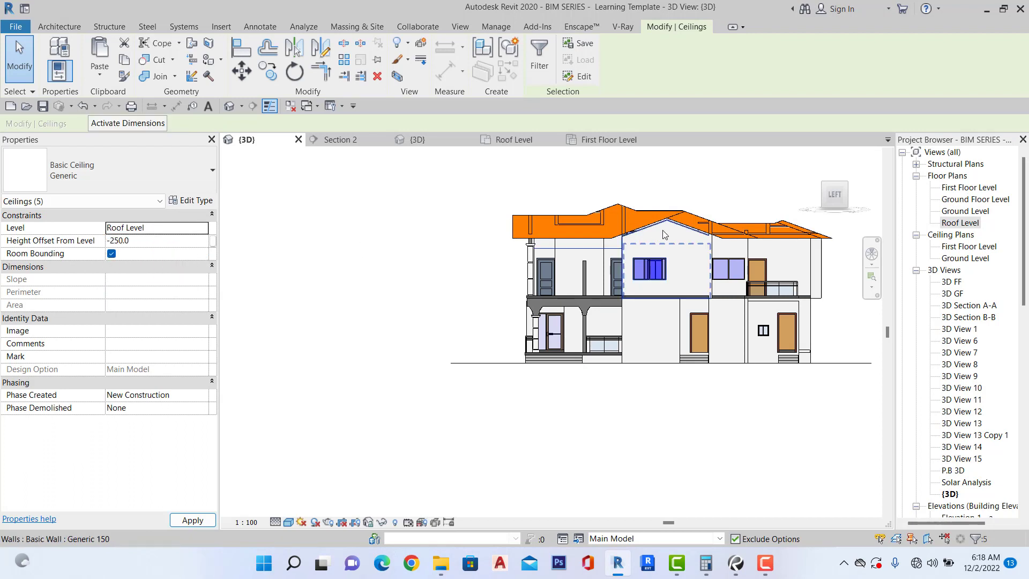
scroll(505, 241, up, 4)
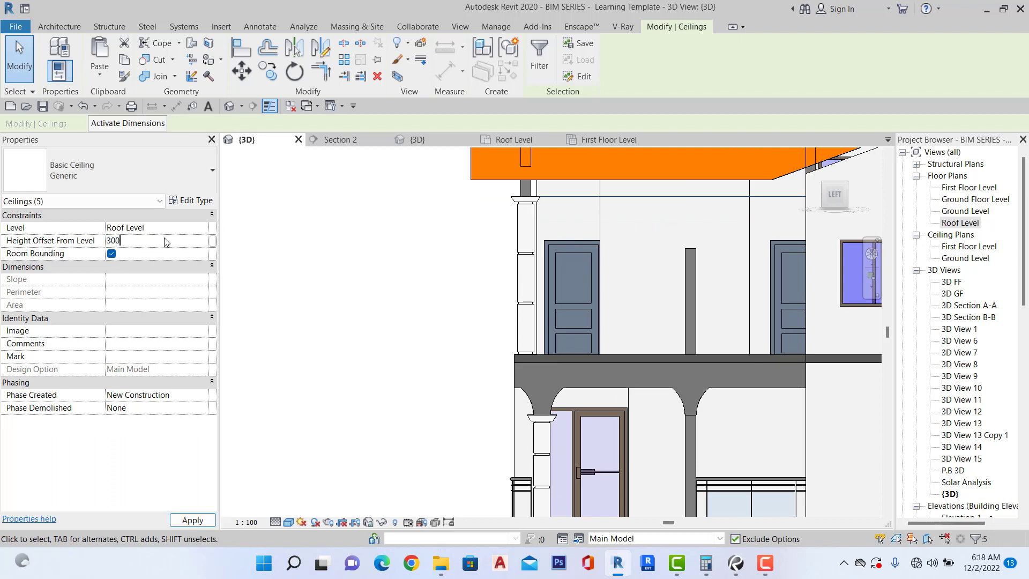
scroll(534, 245, down, 2)
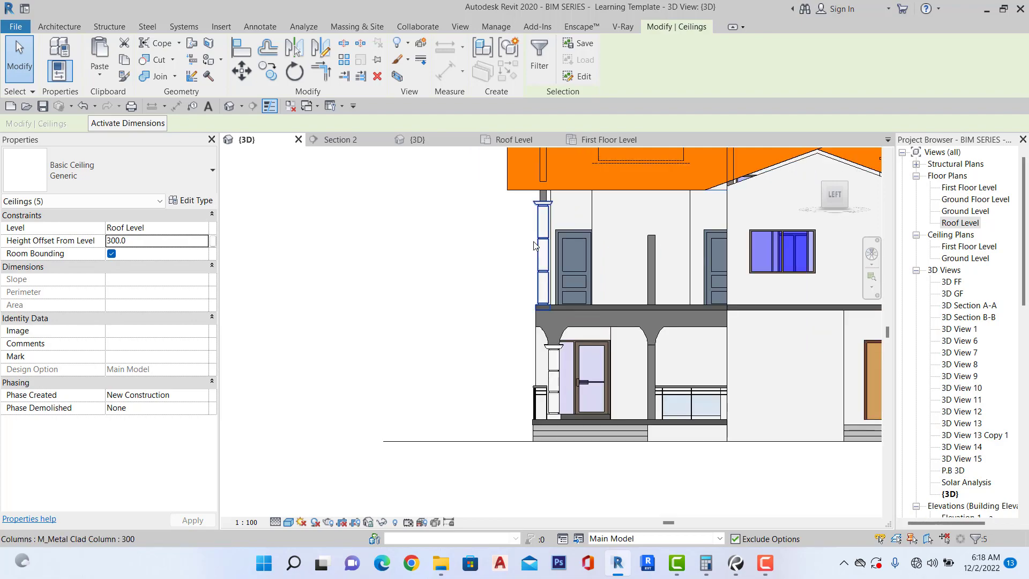
shift+middle_drag(534, 247, 744, 193)
scroll(612, 198, up, 4)
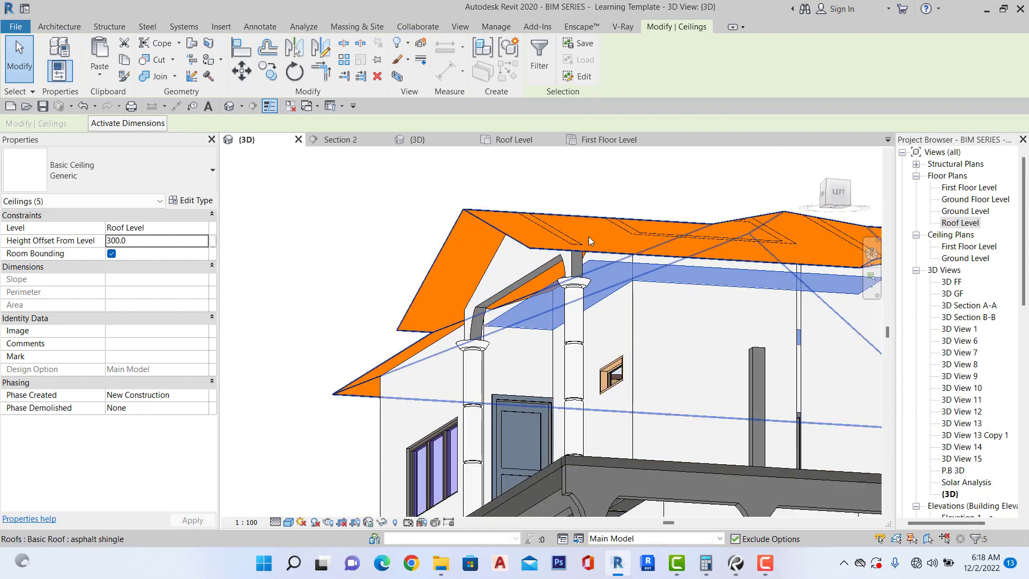
scroll(589, 236, up, 2)
shift+middle_drag(493, 417, 437, 448)
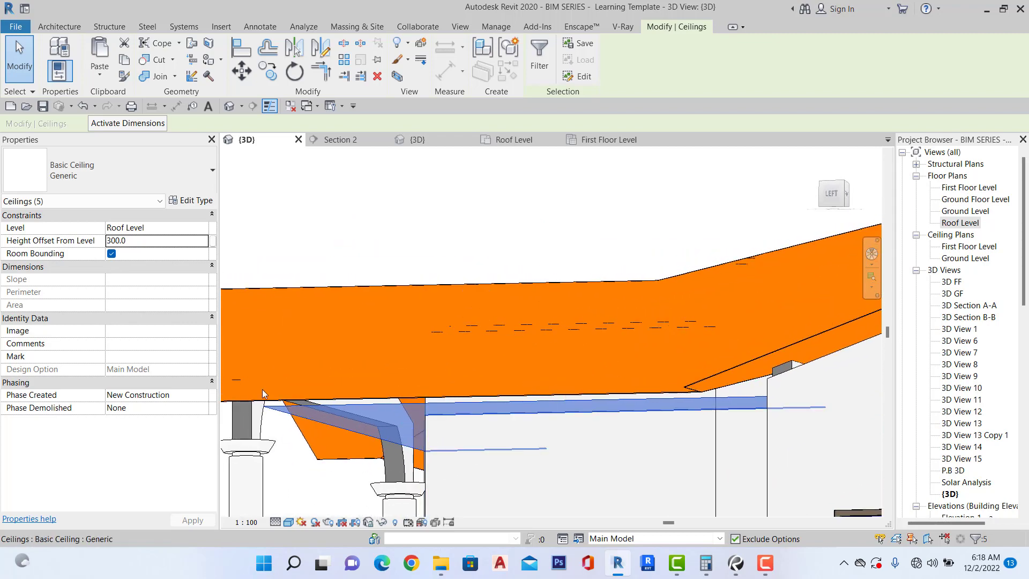
Set the ceilings' height offset from the Roof Level to 600 and check them against the roof from several sides.
click(144, 242)
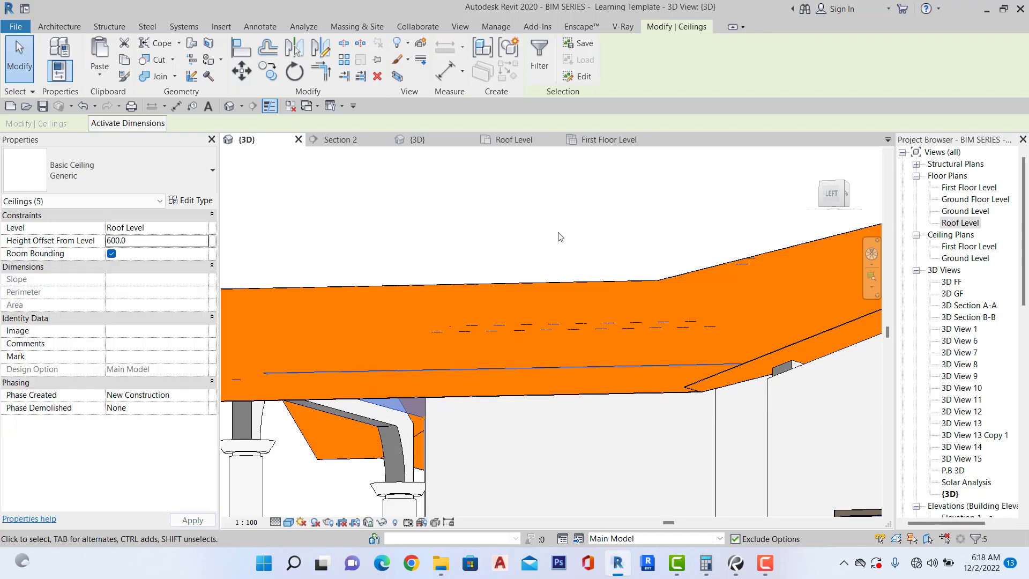
scroll(626, 243, down, 3)
shift+middle_drag(438, 346, 431, 300)
scroll(525, 211, up, 3)
scroll(516, 268, down, 2)
scroll(446, 268, down, 3)
shift+middle_drag(432, 356, 560, 385)
scroll(560, 386, up, 2)
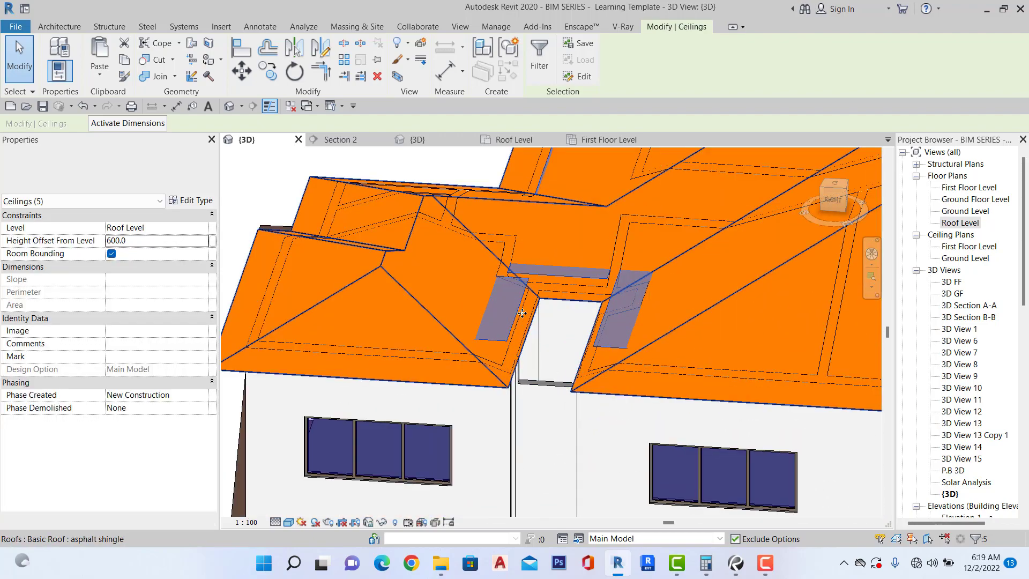
Examine where the ceilings cut through the roof around the recess between the two hips, picking each protruding ceiling in turn.
click(340, 250)
scroll(474, 301, up, 1)
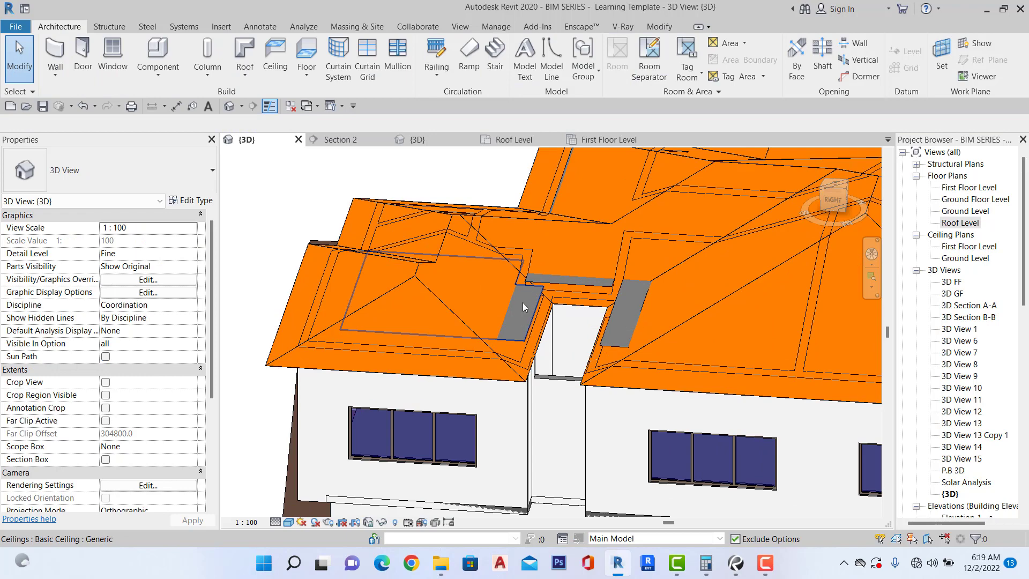
scroll(522, 302, down, 2)
scroll(500, 234, down, 2)
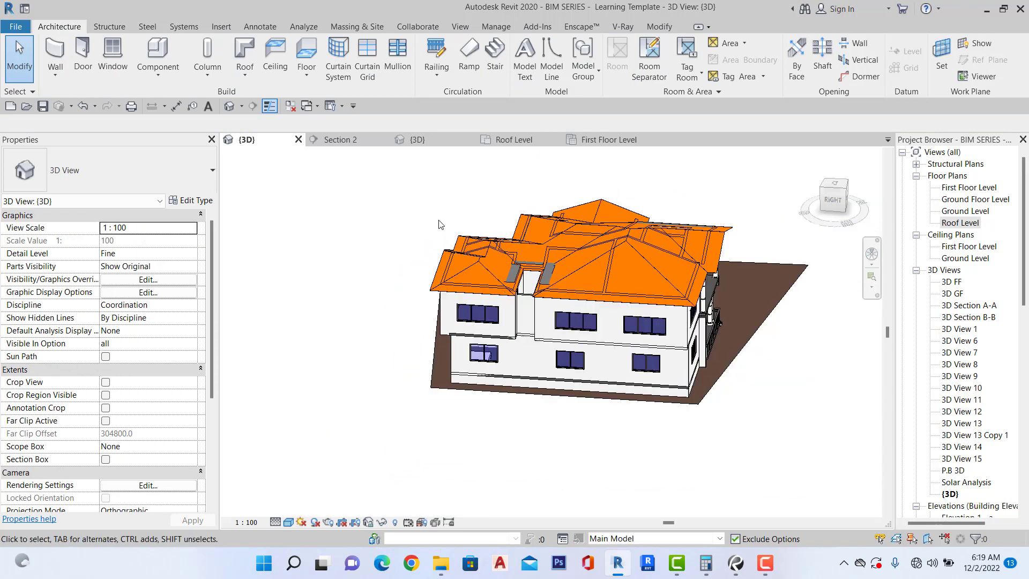
key(Escape)
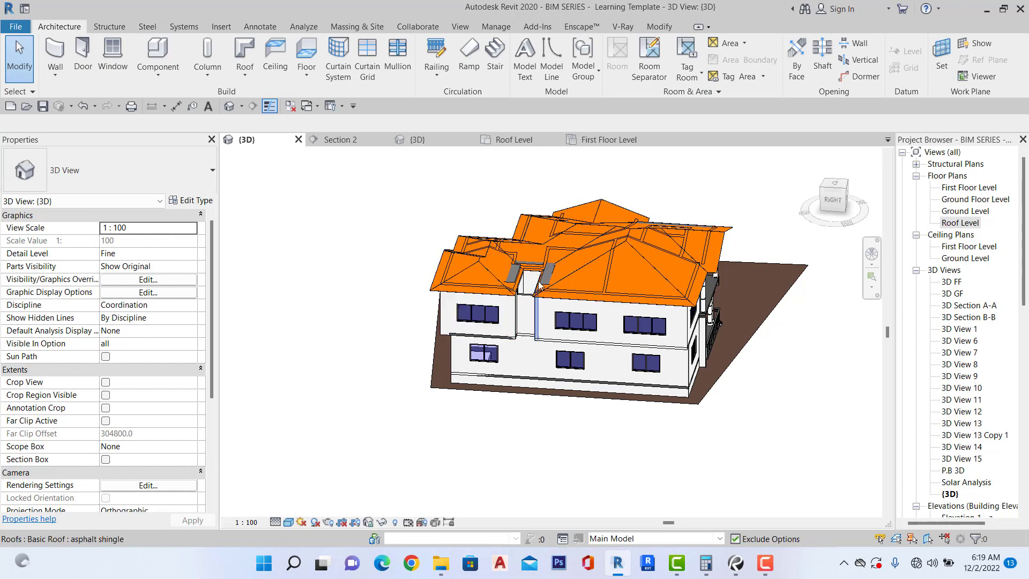
shift+middle_drag(532, 292, 540, 264)
scroll(540, 265, up, 5)
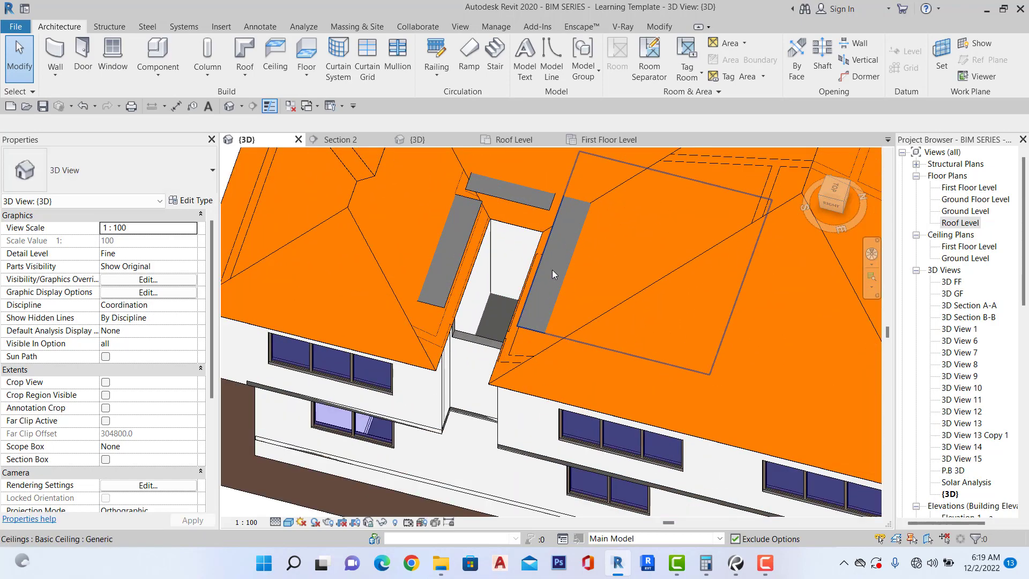
click(552, 270)
scroll(552, 269, down, 4)
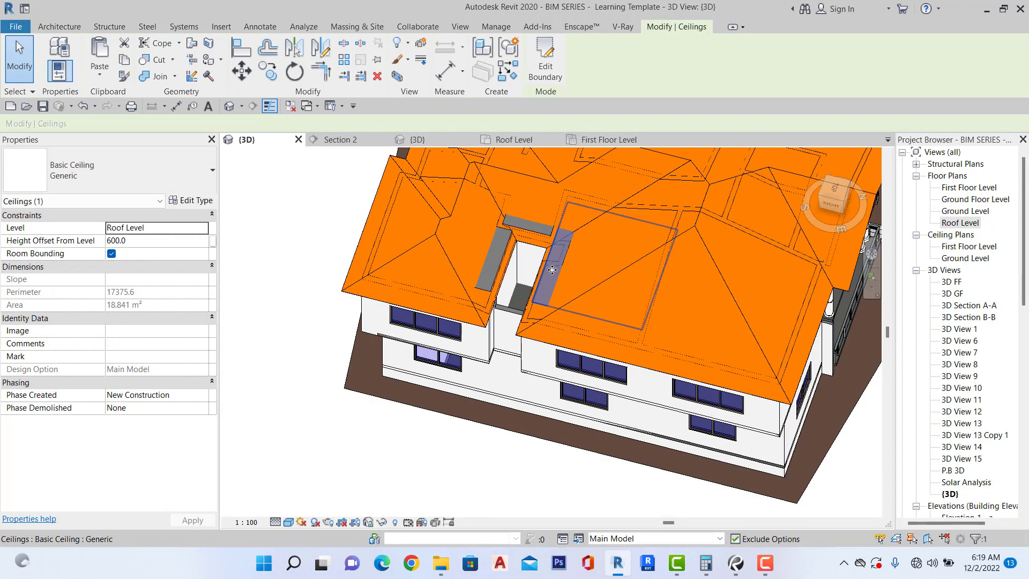
key(Escape)
click(500, 264)
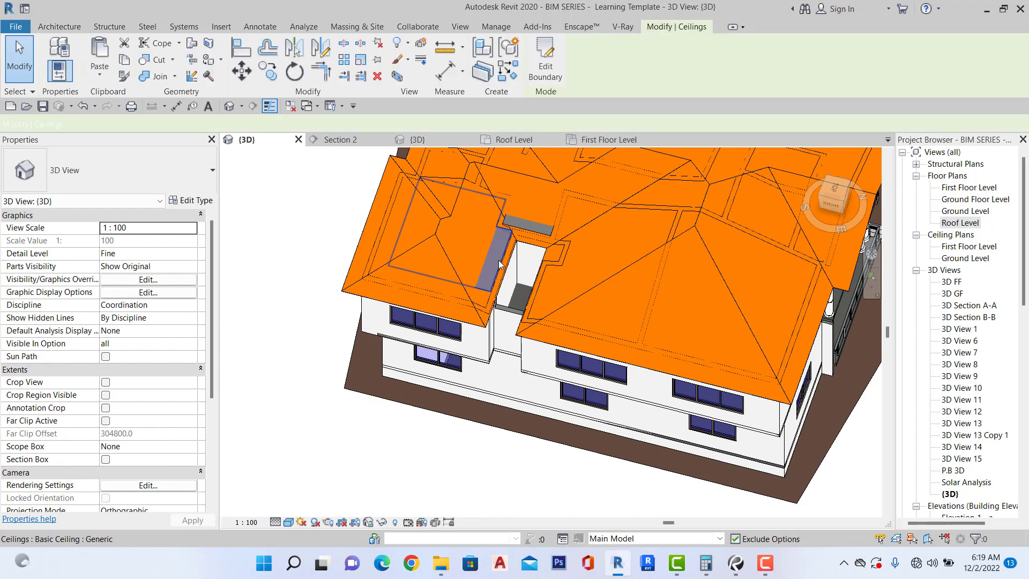
key(Escape)
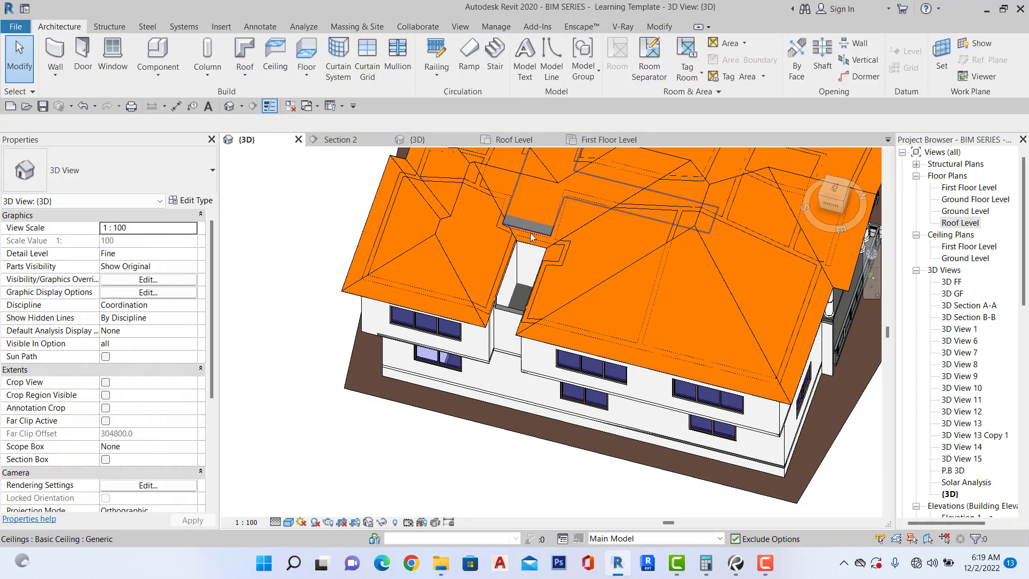
click(531, 222)
key(Escape)
scroll(542, 234, down, 1)
scroll(542, 234, down, 2)
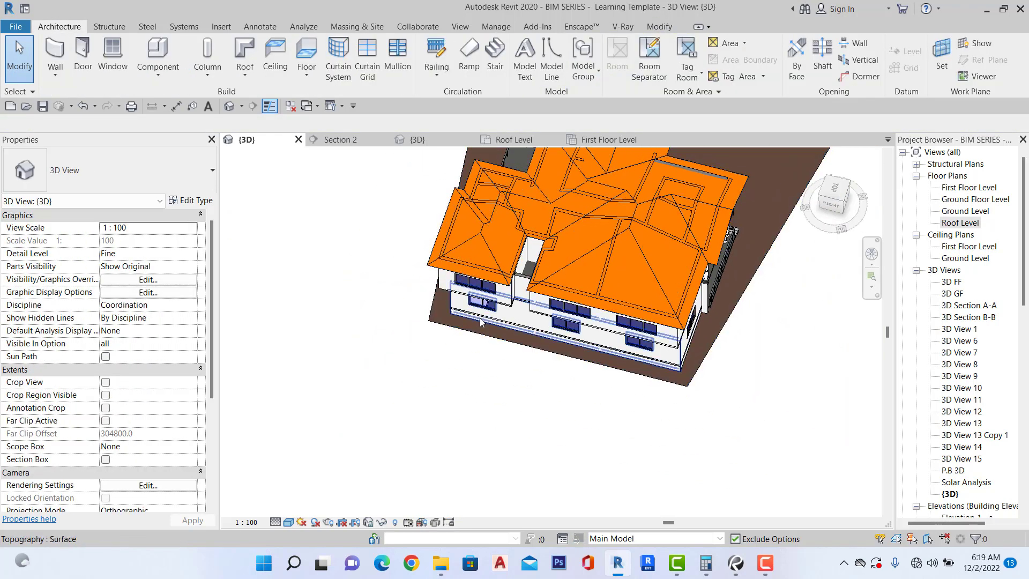
Place a roof fascia along the eave above the back corner's upper window and along the short return beside the veranda column.
shift+middle_drag(477, 314, 667, 192)
scroll(532, 244, up, 2)
shift+middle_drag(532, 243, 477, 316)
shift+middle_drag(562, 335, 306, 298)
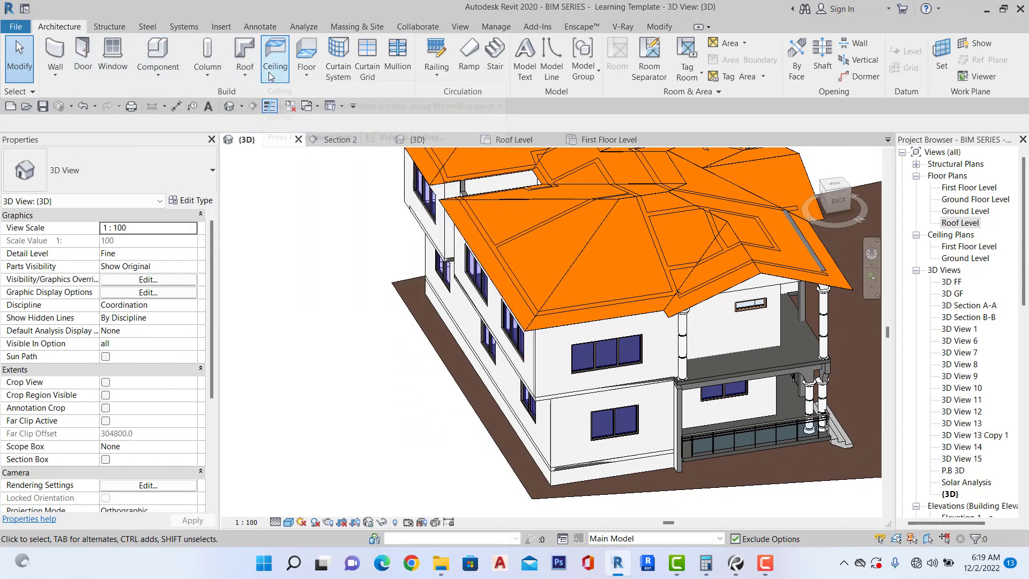
click(246, 78)
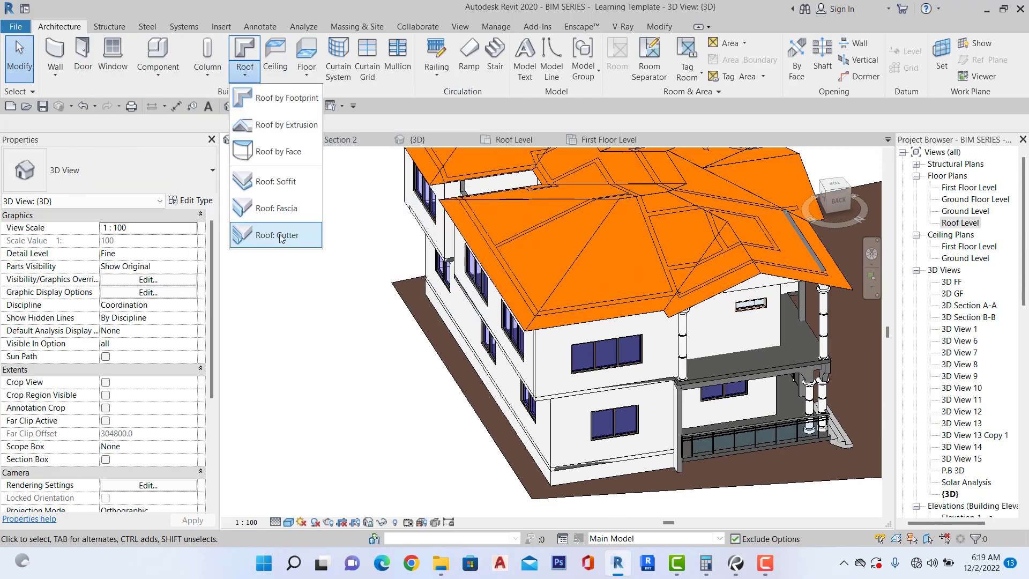
click(274, 208)
scroll(562, 334, up, 2)
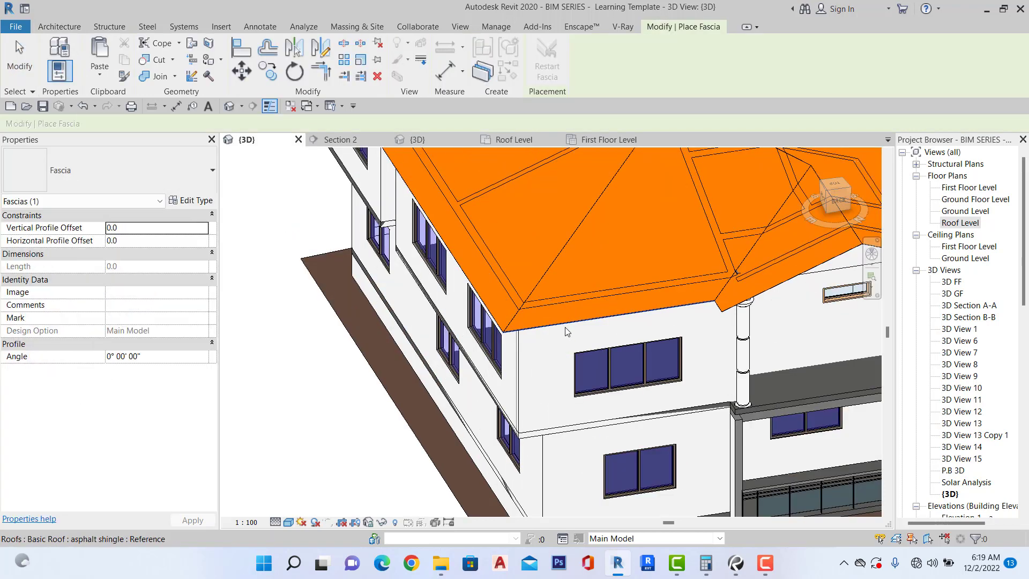
click(565, 328)
scroll(696, 312, up, 4)
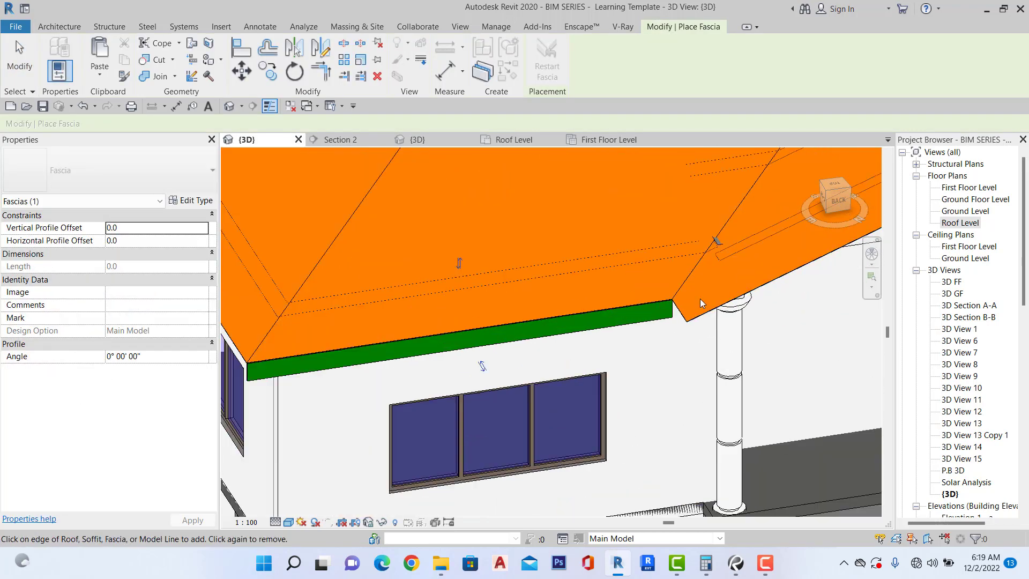
click(678, 322)
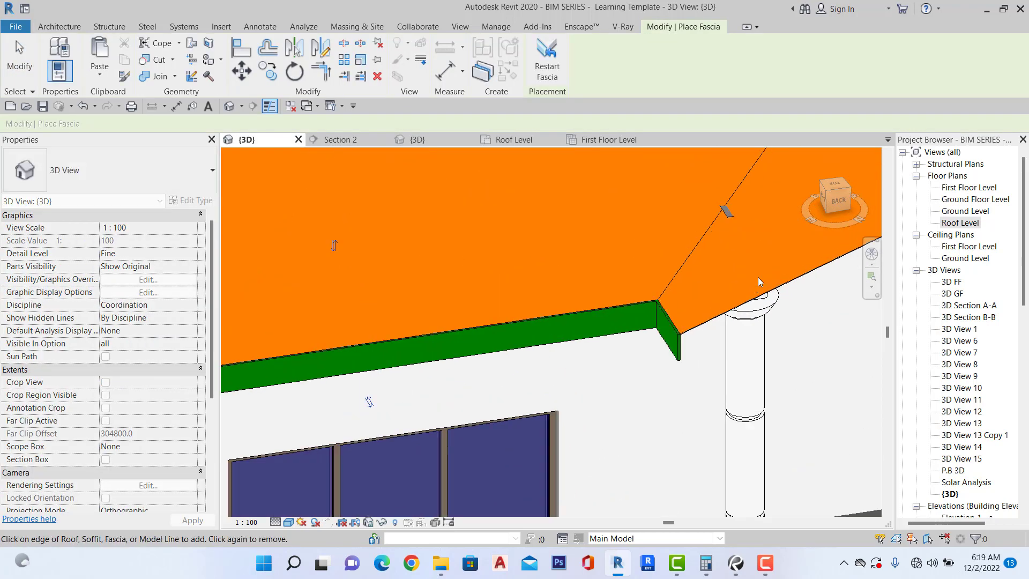
Continue the fascia along the larger hip's long side eave and around that hip's edge and the inner edge of the roof recess.
scroll(678, 322, down, 5)
scroll(595, 268, up, 4)
click(594, 271)
scroll(594, 273, down, 5)
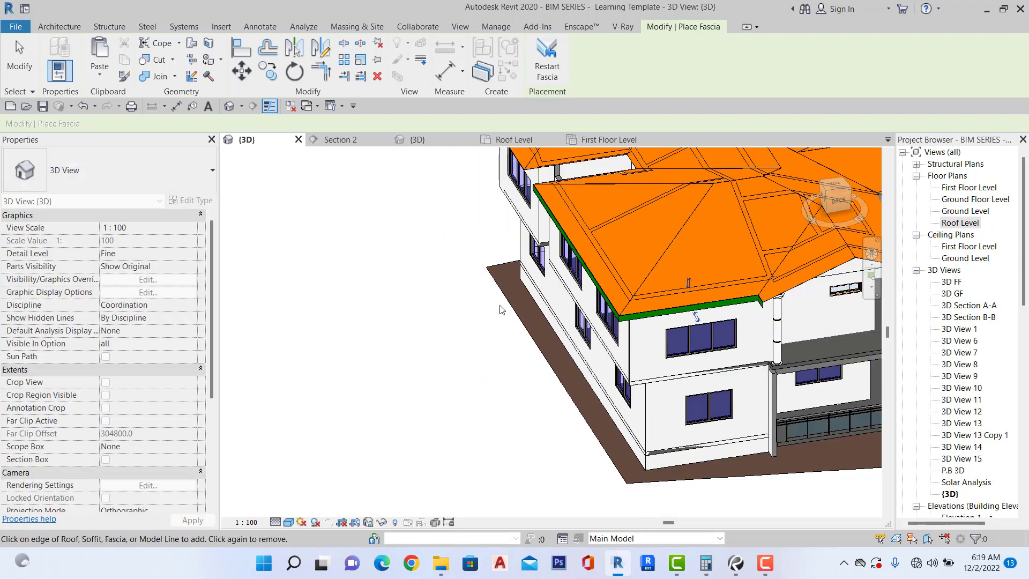
shift+middle_drag(500, 305, 672, 316)
scroll(568, 252, up, 4)
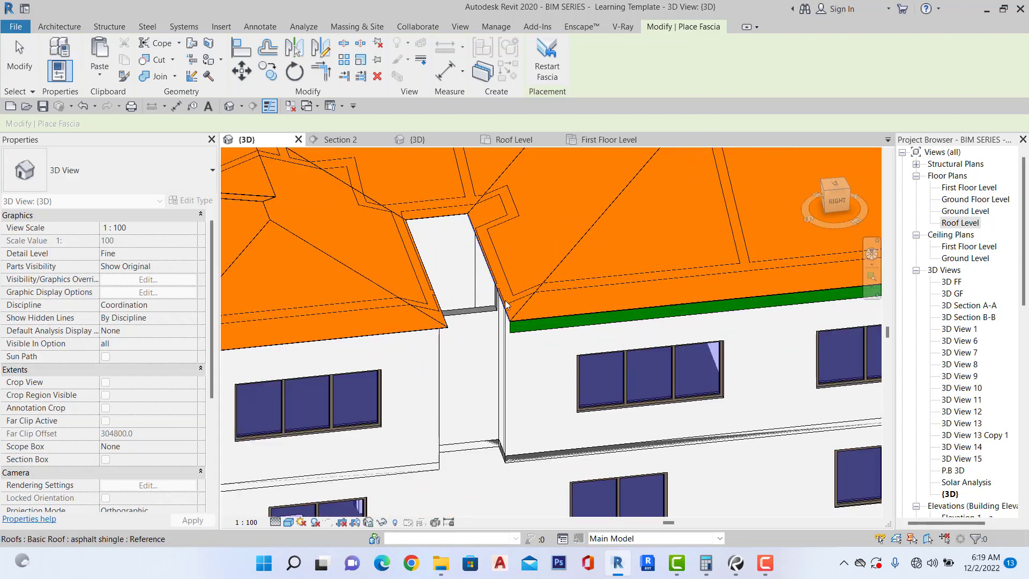
click(505, 309)
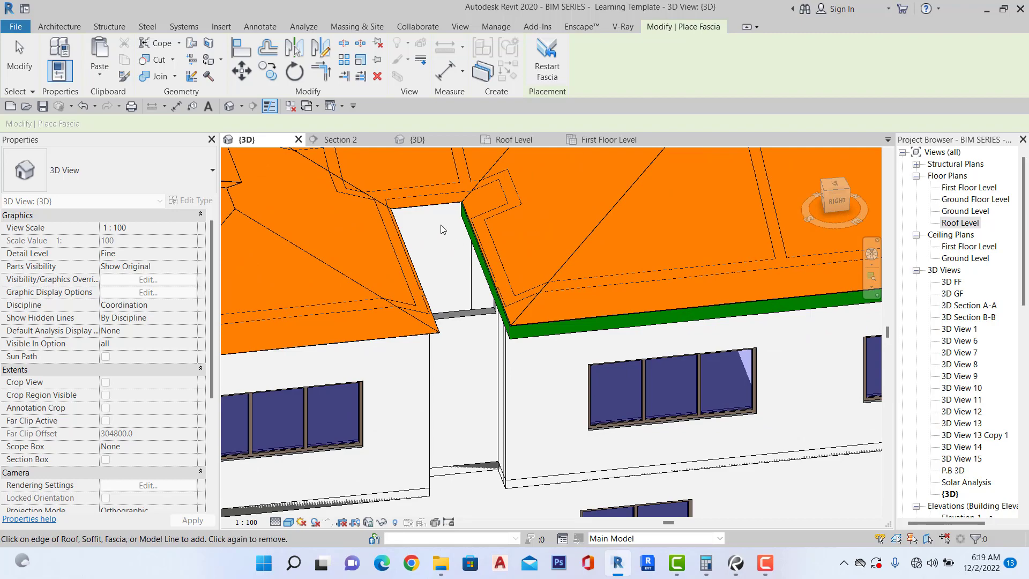
click(431, 209)
Add the fascia to the recess's remaining edge and to the side eave of the smaller hip.
scroll(439, 232, down, 3)
shift+middle_drag(439, 236, 569, 246)
scroll(402, 202, up, 2)
click(407, 204)
click(370, 207)
scroll(472, 252, down, 5)
scroll(477, 236, up, 2)
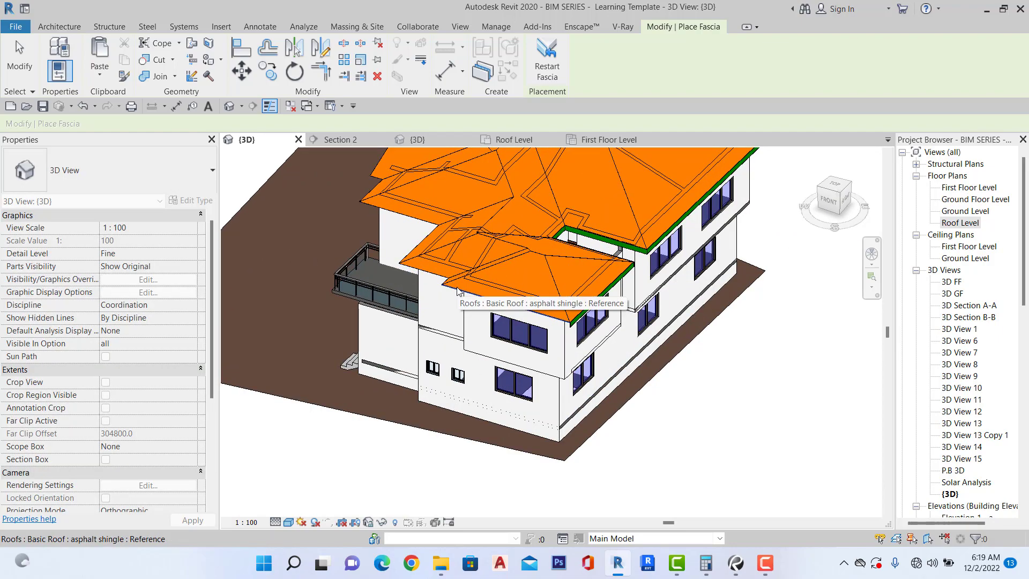
Add the fascia to the smaller hip's front eave, its short return and the two adjoining eaves leading to the balcony door.
click(459, 291)
shift+middle_drag(429, 289, 595, 297)
scroll(595, 296, up, 3)
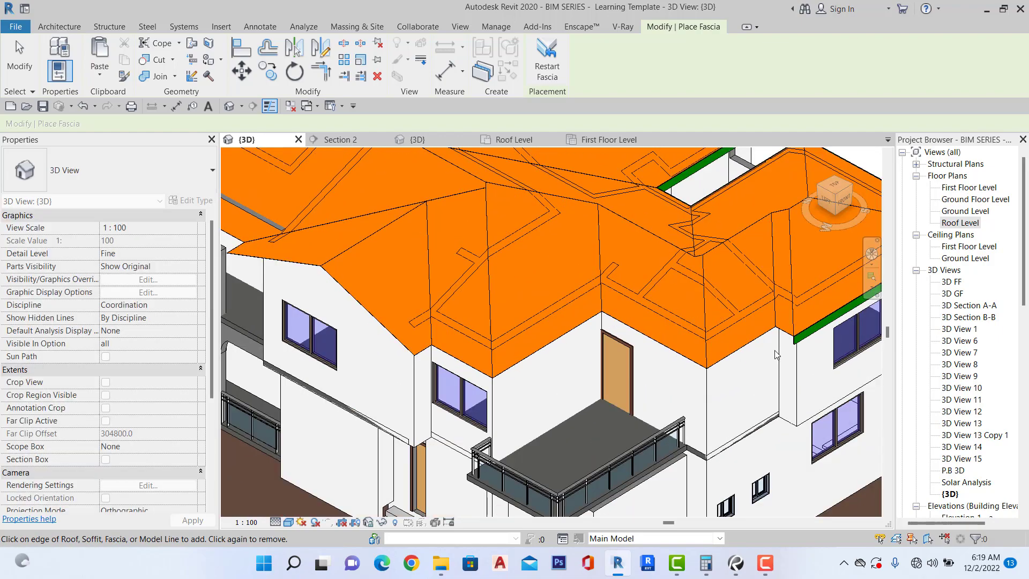
click(781, 338)
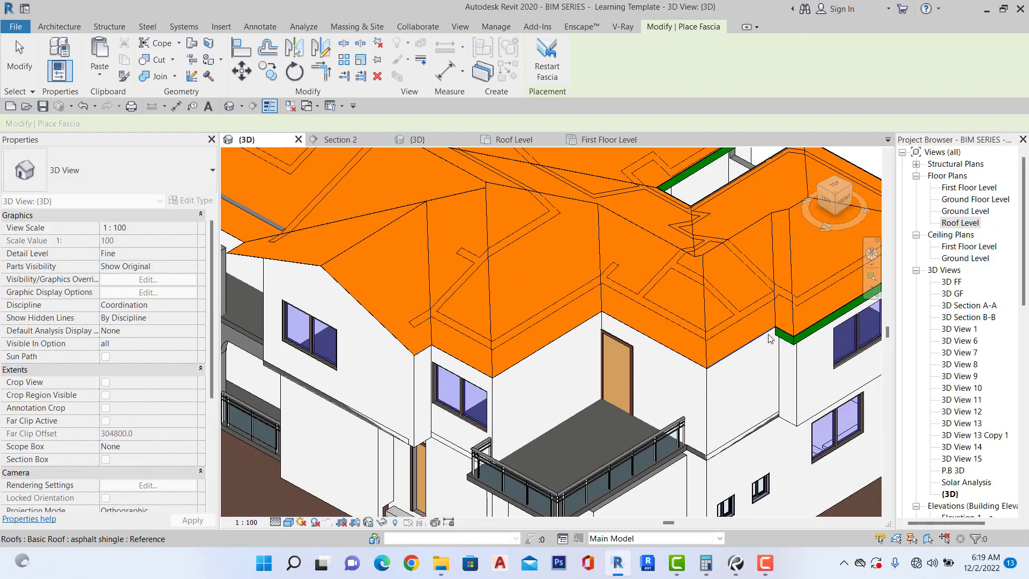
click(689, 358)
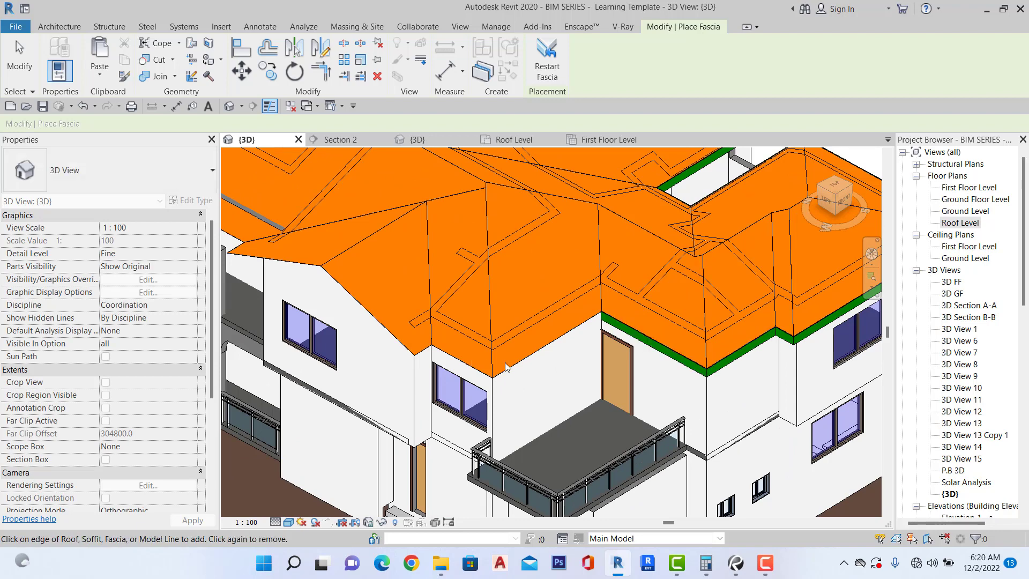
Extend the fascia along the long eave overlooking the balcony and end this fascia run.
click(573, 332)
shift+middle_drag(573, 333, 747, 348)
scroll(620, 336, down, 3)
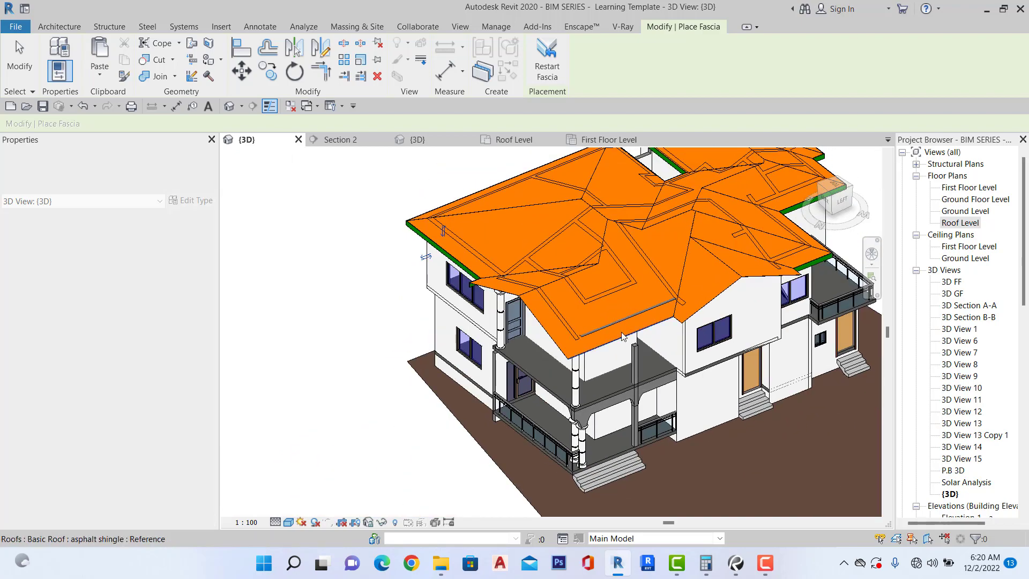
scroll(597, 349, up, 3)
scroll(676, 335, down, 2)
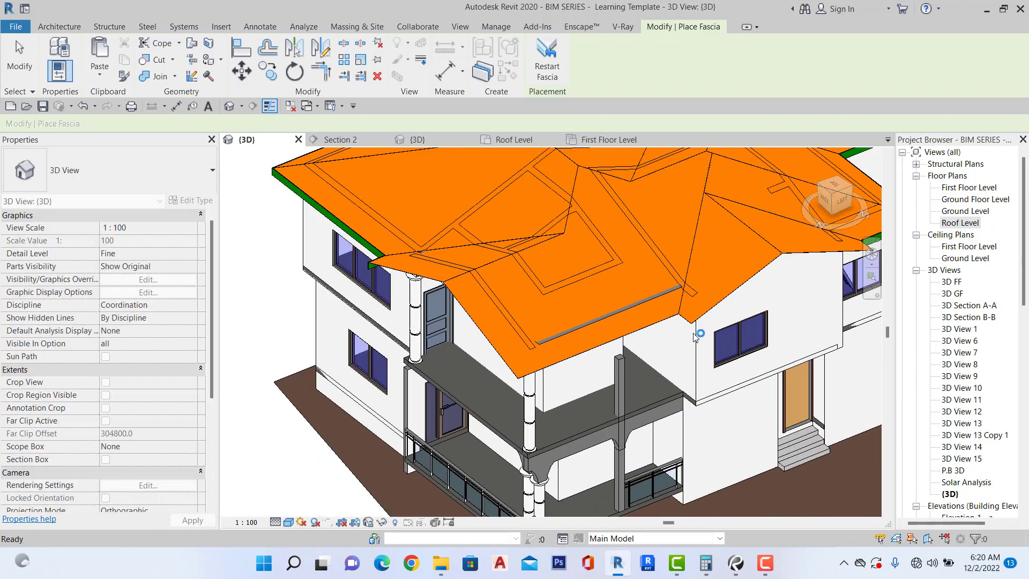
middle_drag(688, 334, 631, 334)
scroll(628, 332, up, 2)
key(Escape)
key(Escape)
scroll(655, 333, down, 3)
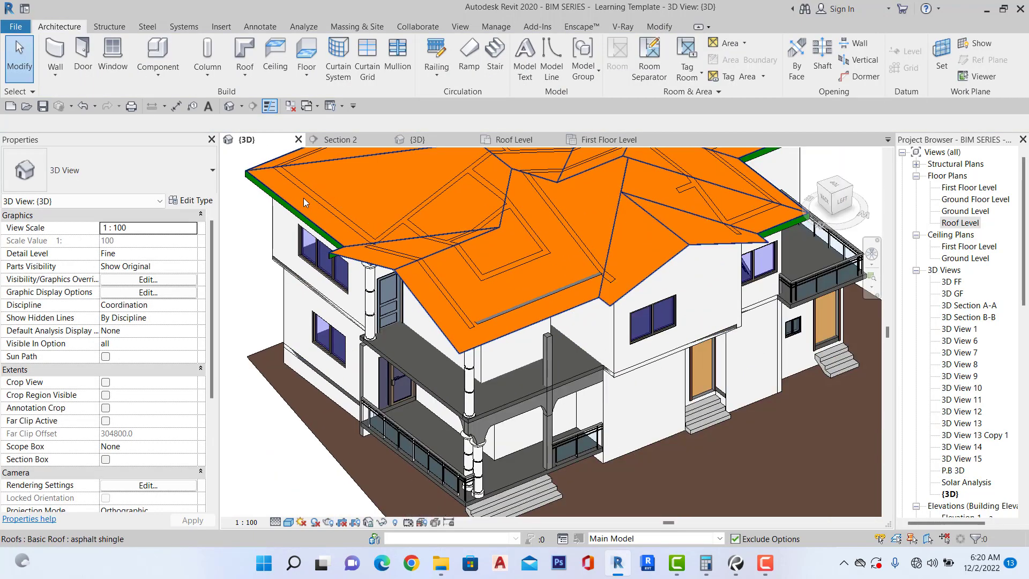
Place a new fascia run along the veranda's side eave, the short return beside it and the near slope of the side gable.
click(246, 77)
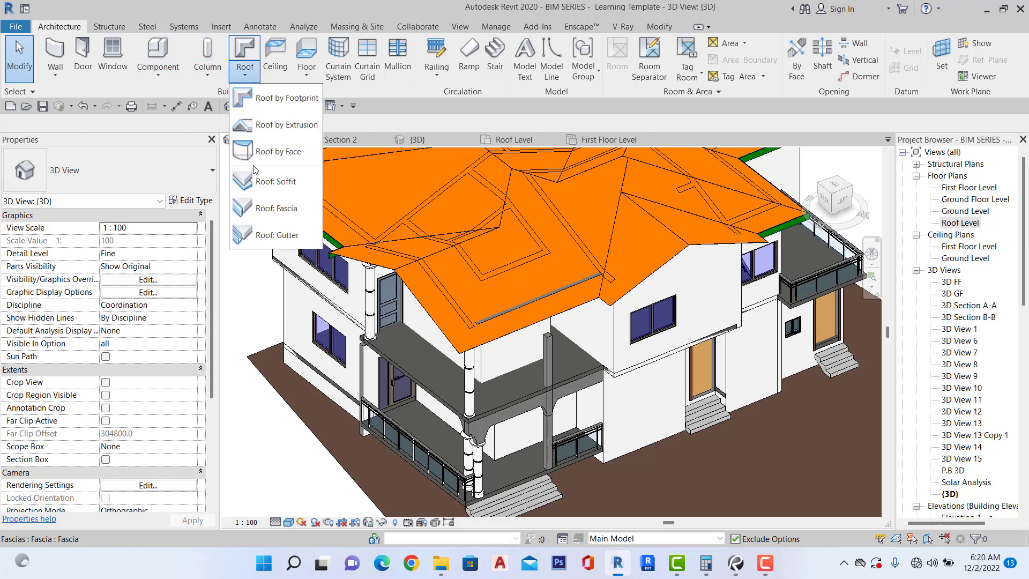
click(261, 208)
scroll(590, 307, up, 2)
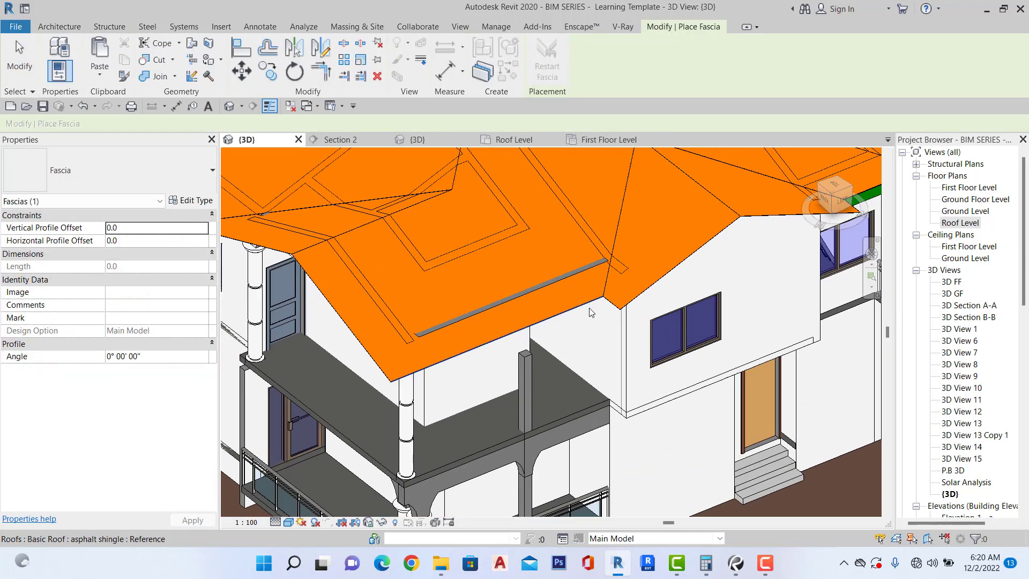
click(589, 309)
scroll(621, 303, up, 1)
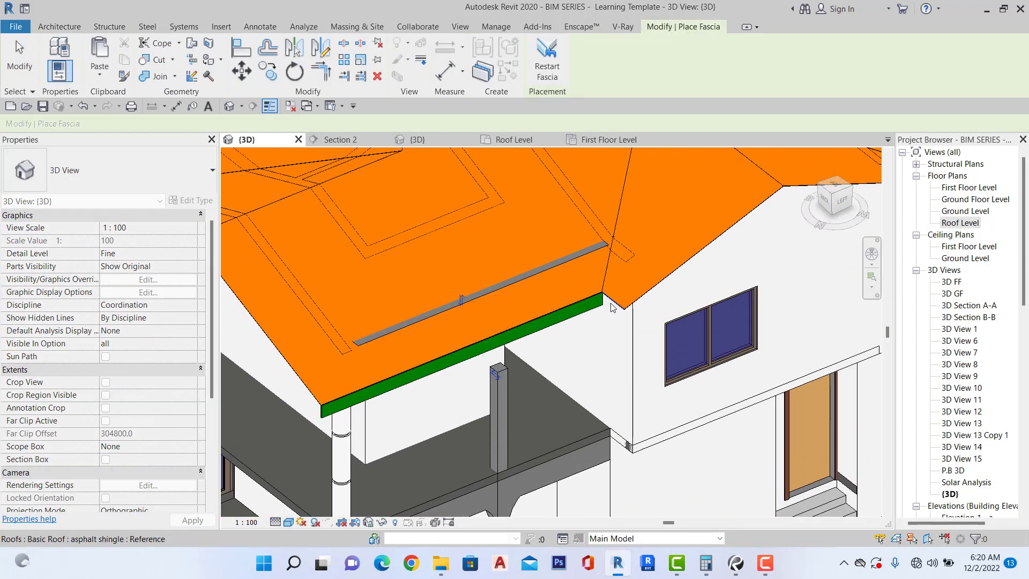
click(648, 297)
scroll(713, 246, down, 3)
scroll(715, 246, up, 2)
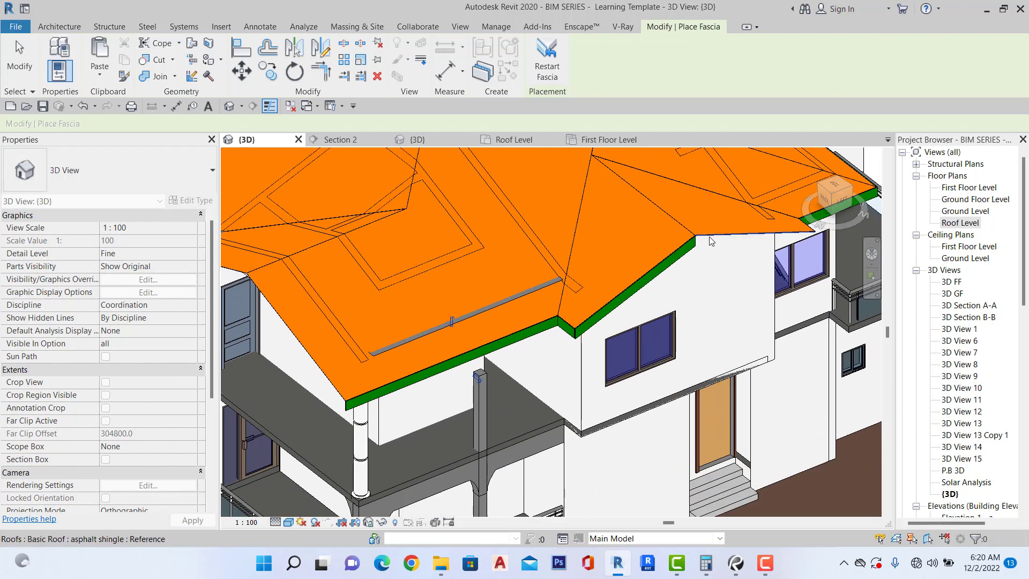
Add the fascia to the side gable's far slope and the short return beside the upper window near the balcony.
click(710, 237)
scroll(710, 239, down, 3)
shift+middle_drag(725, 279, 804, 358)
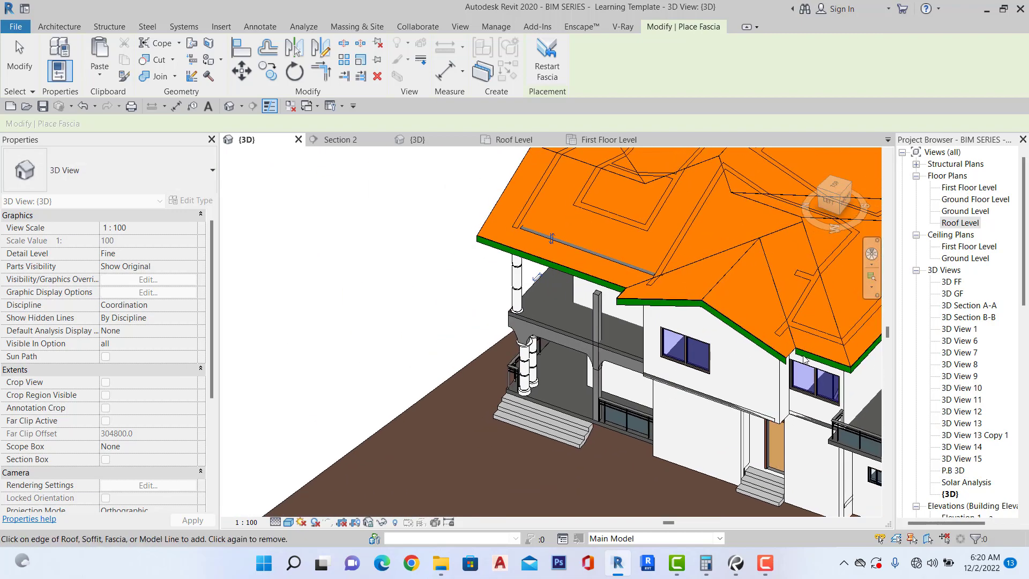
scroll(800, 351, up, 3)
click(782, 352)
Add the fascia to both slopes of the veranda's back gable and finish the fascia placement.
scroll(725, 345, down, 5)
shift+middle_drag(633, 335, 488, 346)
scroll(487, 345, up, 5)
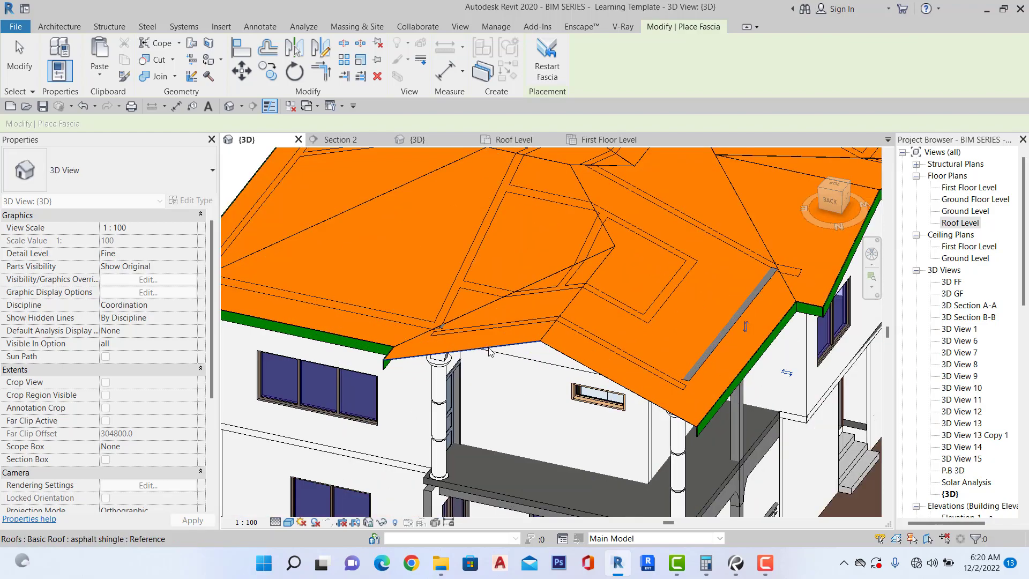
click(560, 355)
scroll(561, 357, down, 5)
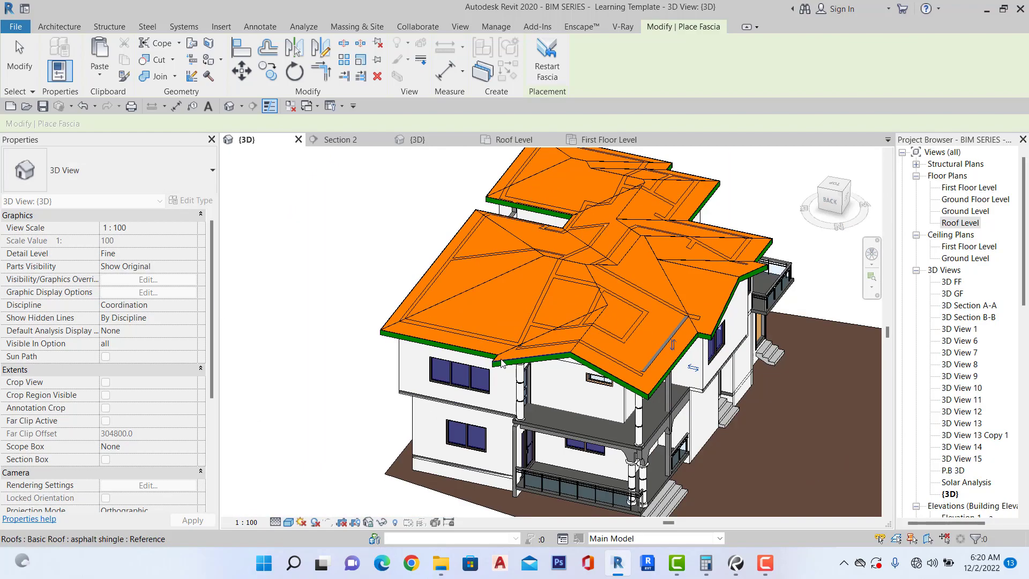
shift+middle_drag(500, 360, 647, 369)
scroll(579, 354, down, 2)
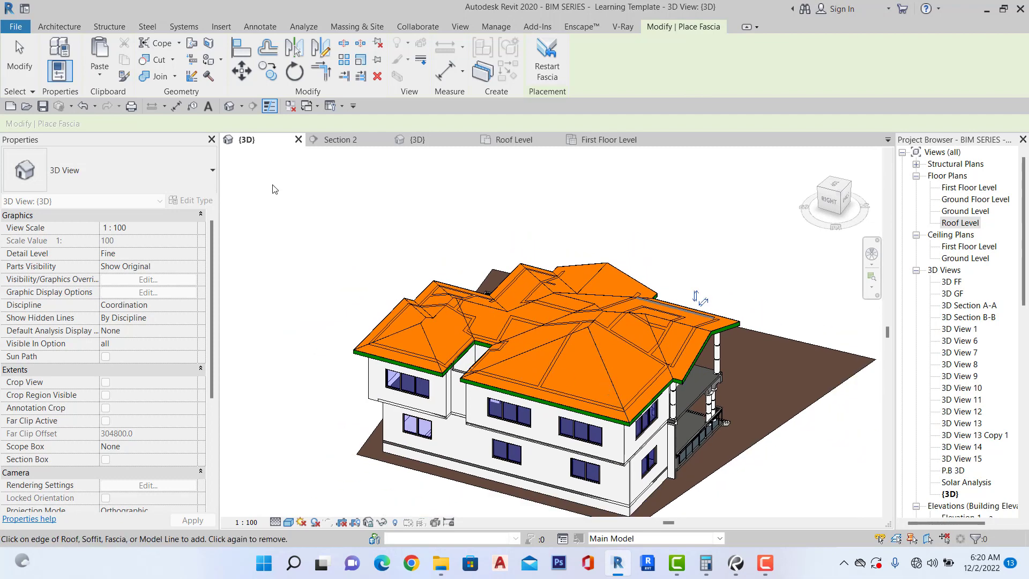
click(13, 67)
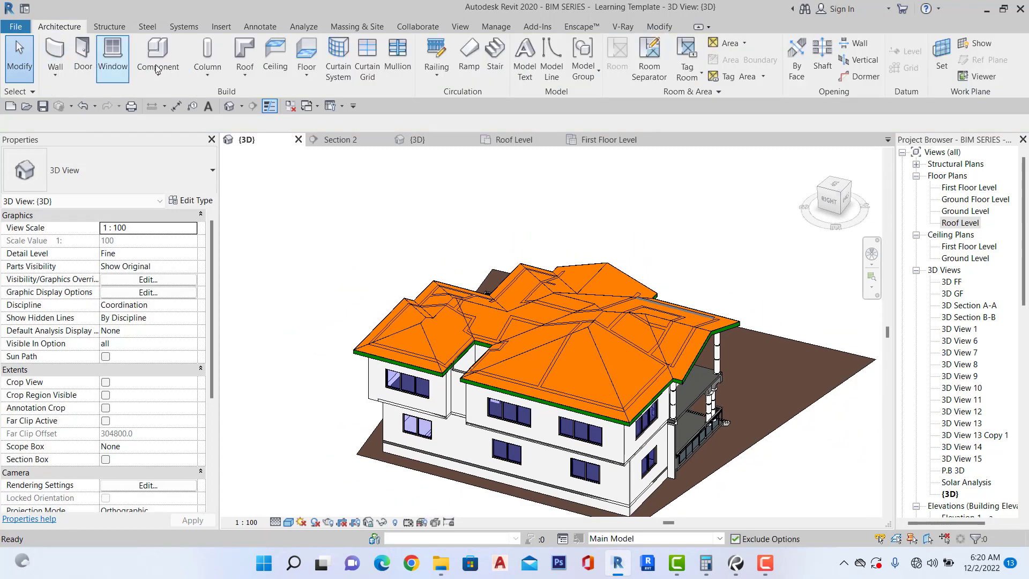
Try to place a roof gutter along the larger hip's long side eave.
click(240, 79)
click(270, 234)
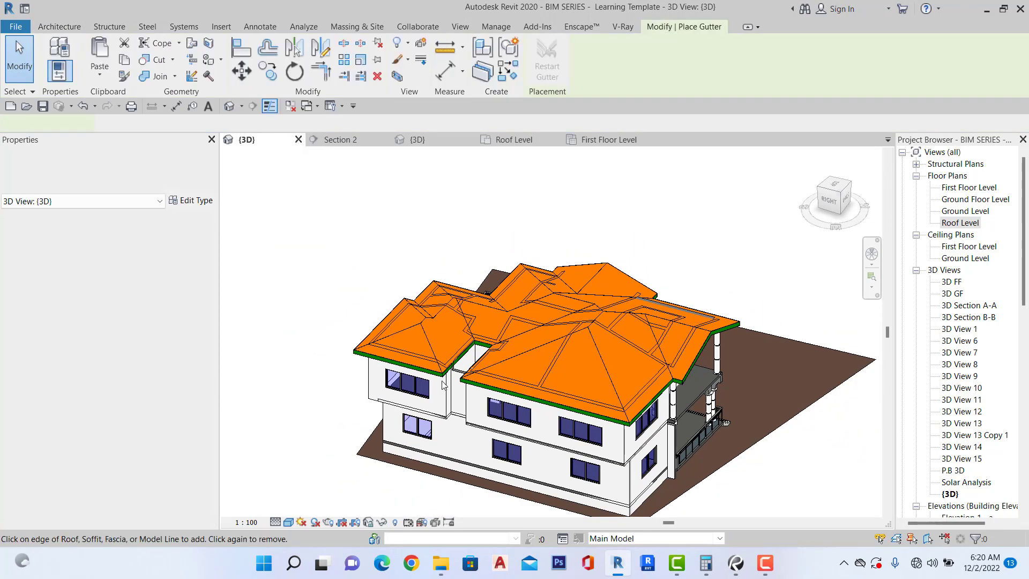
scroll(512, 391, up, 3)
scroll(512, 392, up, 3)
click(512, 393)
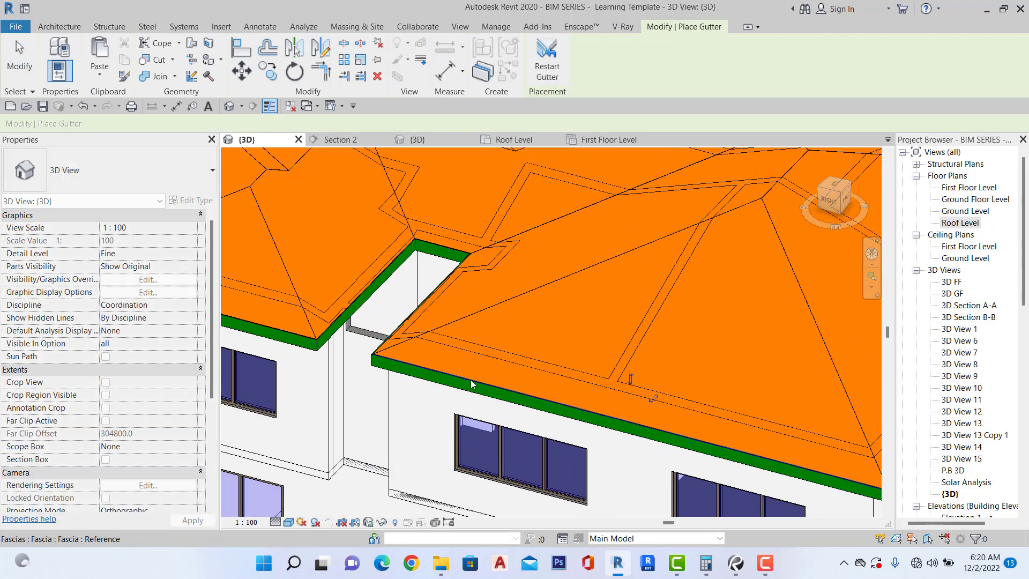
scroll(453, 372, down, 1)
scroll(466, 245, down, 1)
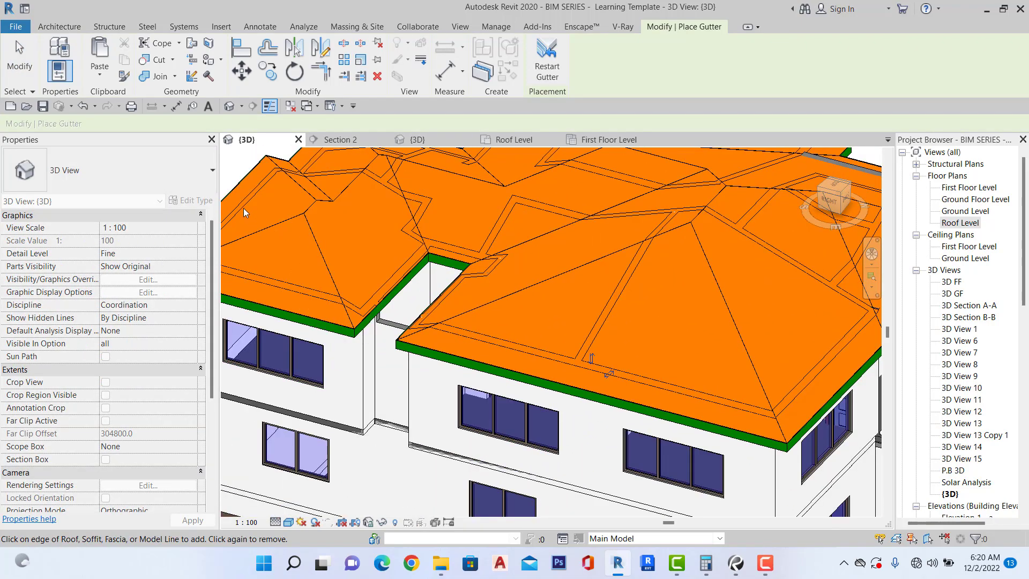
scroll(243, 208, down, 5)
key(Escape)
key(Escape)
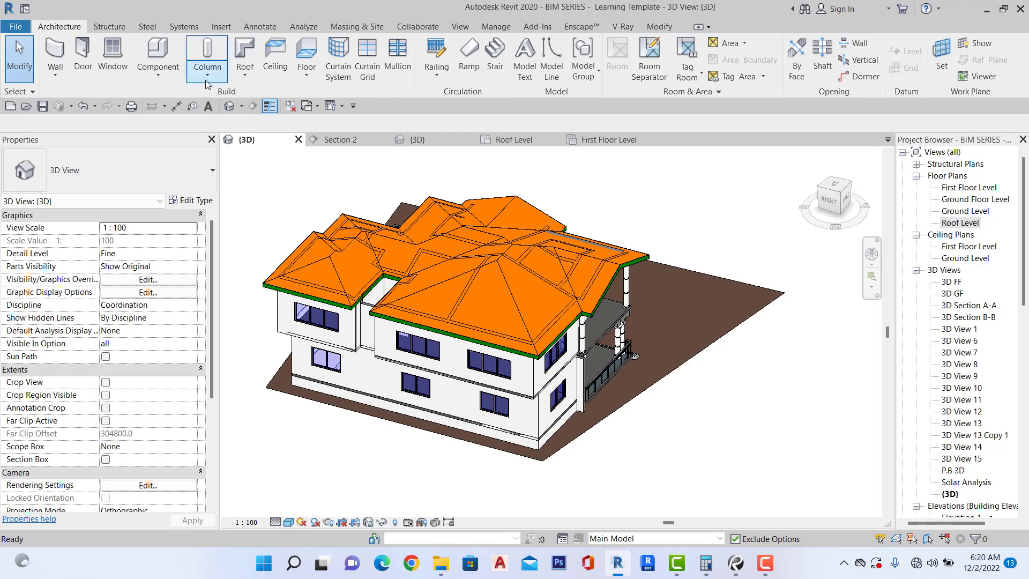
Place a roof gutter on the fascia along the side eaves of the smaller hip and the larger hip.
click(239, 79)
click(274, 235)
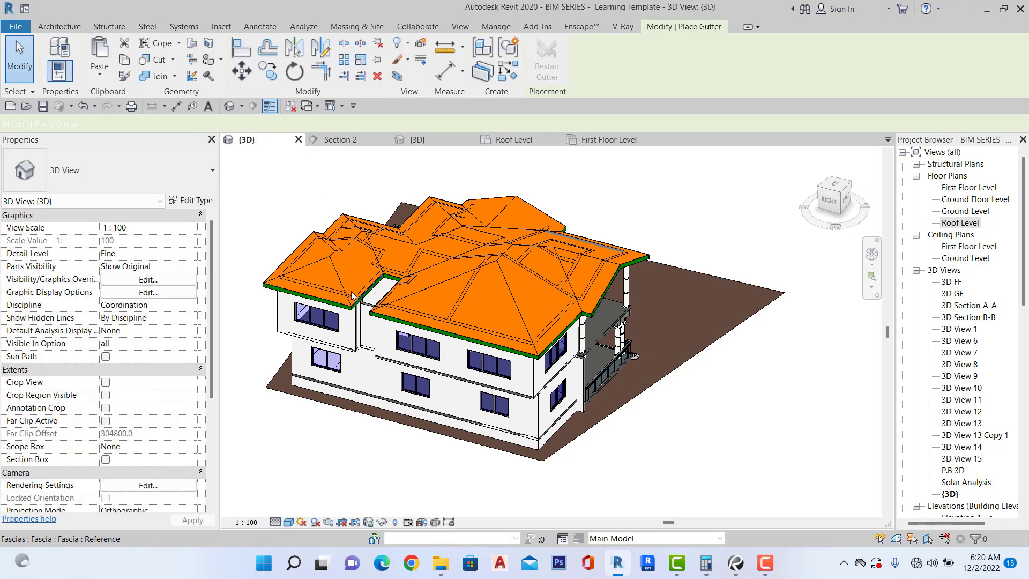
scroll(288, 307, up, 5)
scroll(287, 308, up, 2)
click(359, 321)
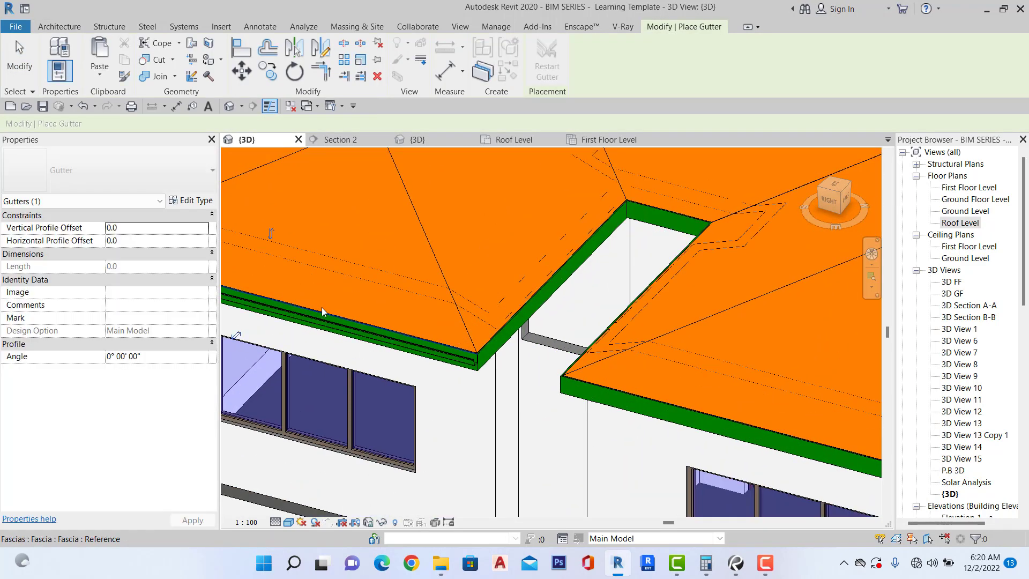
scroll(593, 388, up, 3)
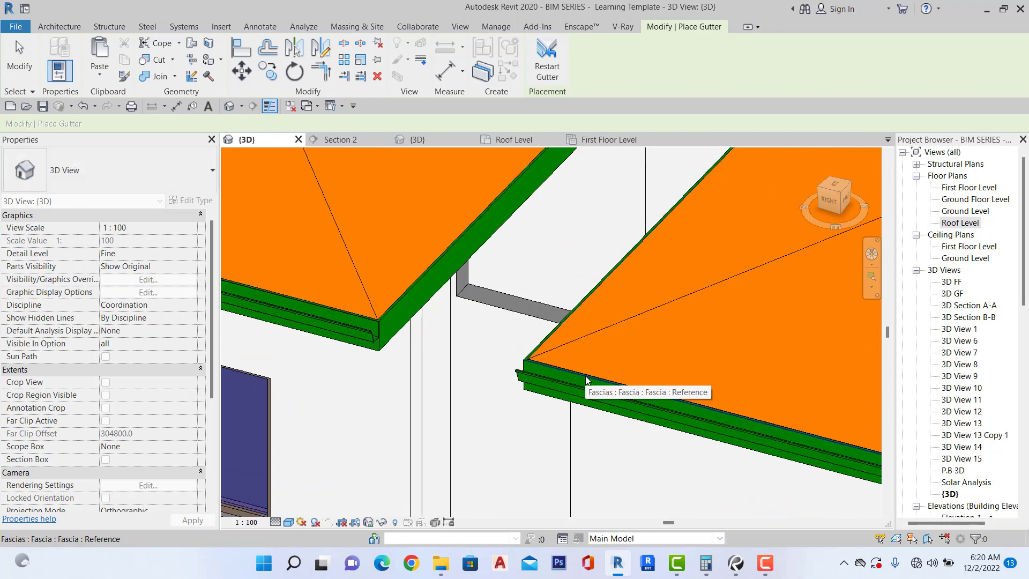
Continue the gutter along the fascia of the smaller hip's front eave.
scroll(536, 381, down, 6)
shift+middle_drag(517, 345, 512, 339)
scroll(512, 343, up, 6)
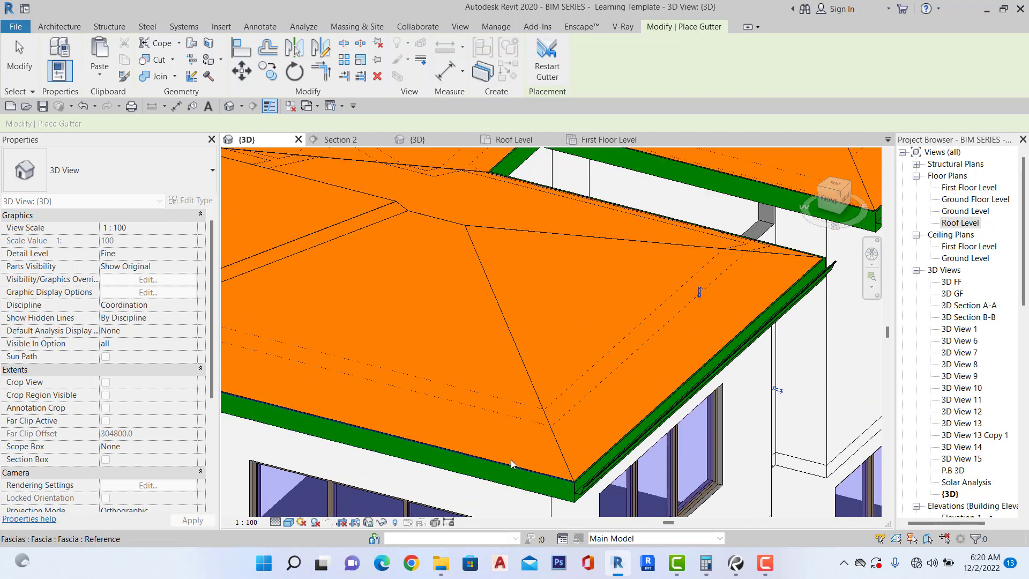
scroll(509, 468, down, 5)
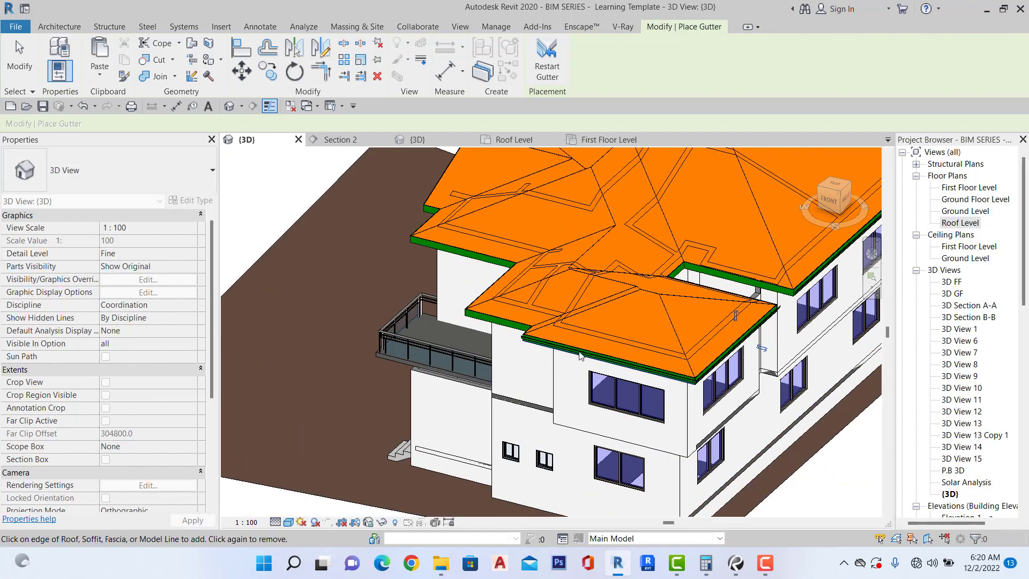
Add the gutter to the short return beside the smaller hip and to the adjoining eave.
scroll(675, 391, up, 1)
scroll(674, 388, up, 2)
scroll(796, 329, down, 4)
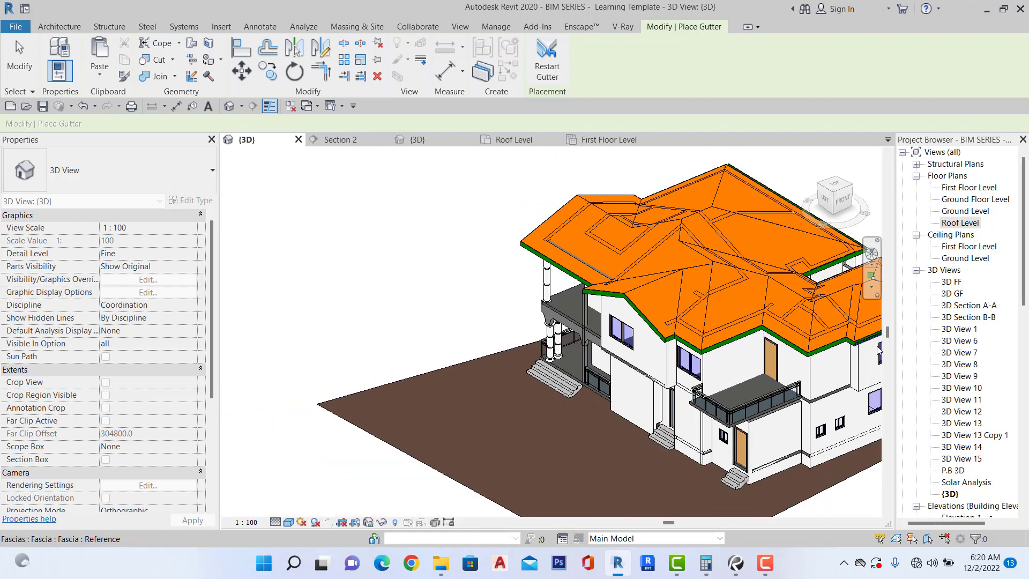
scroll(879, 350, up, 6)
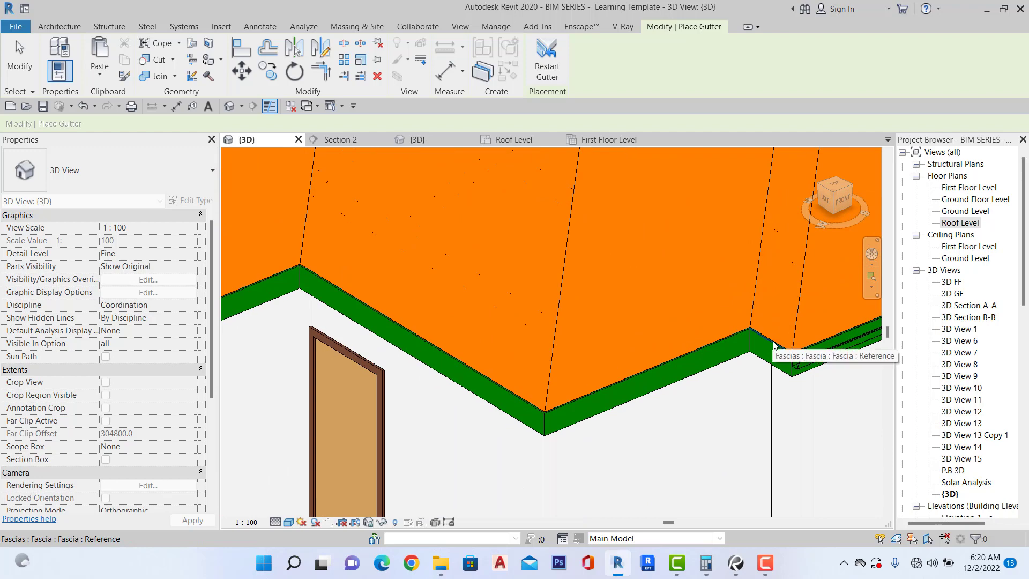
click(774, 346)
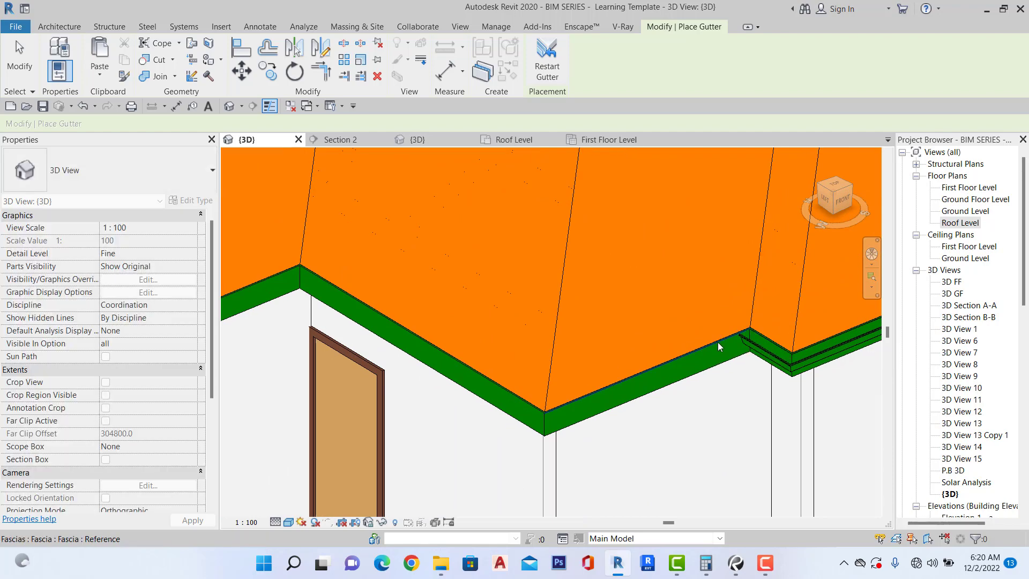
click(718, 346)
Continue the gutter along the eave above the balcony door and the long eave overlooking the balcony.
scroll(718, 346, down, 3)
scroll(573, 365, up, 3)
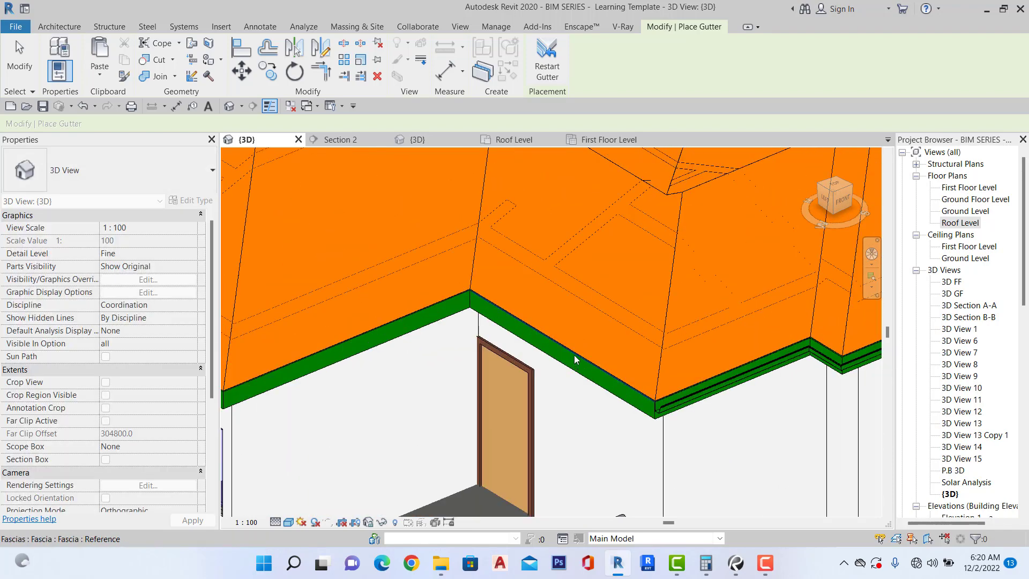
scroll(575, 359, down, 3)
scroll(504, 308, up, 3)
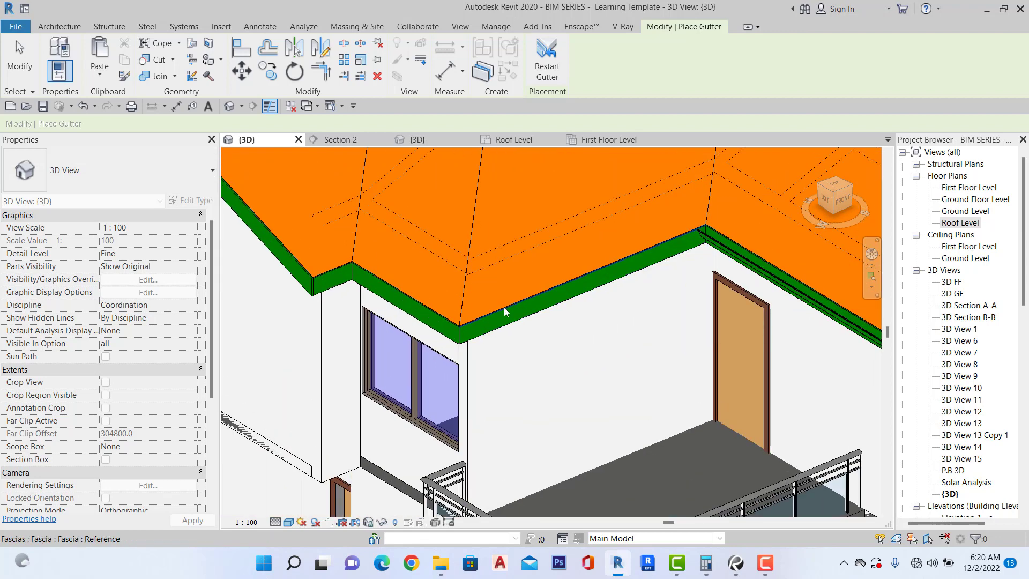
click(504, 310)
Add the gutter to the eave above the upper window beside the balcony and to the short return next to the gable.
scroll(504, 310, down, 3)
scroll(638, 294, up, 4)
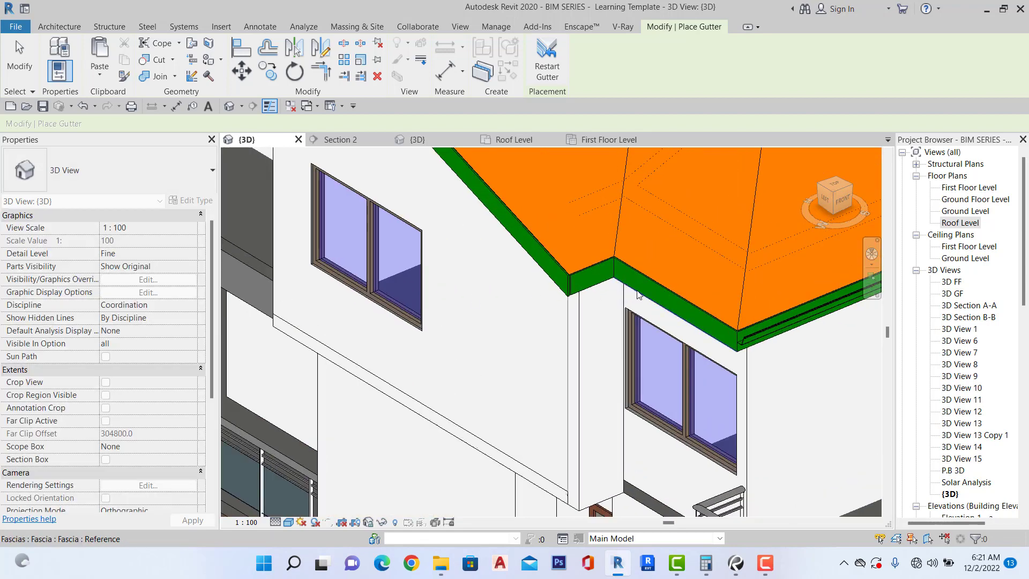
click(653, 288)
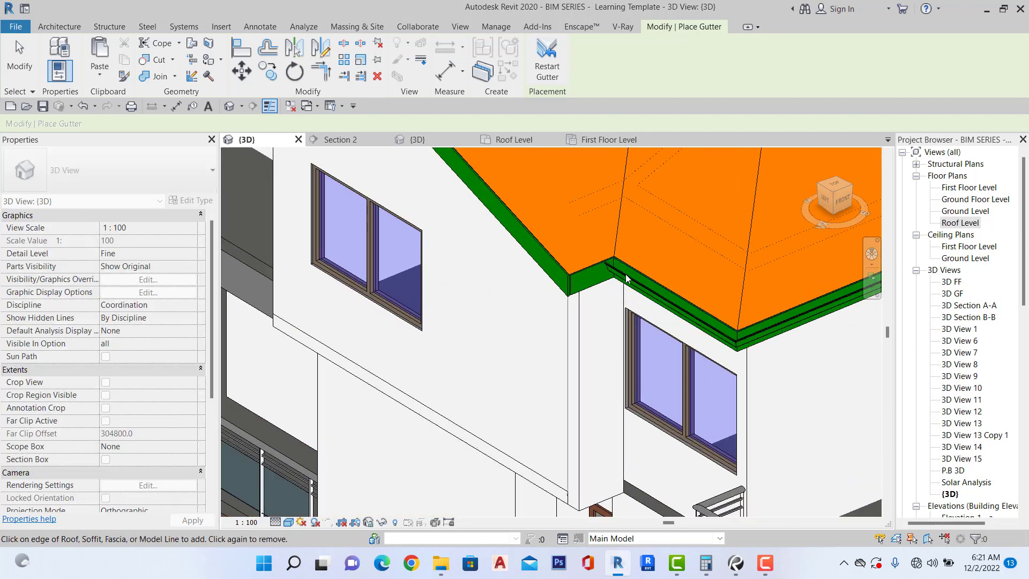
click(587, 278)
Add the gutter to the short return between the side gable and the veranda and to the veranda's side eave.
scroll(599, 295, down, 3)
shift+middle_drag(454, 298, 634, 308)
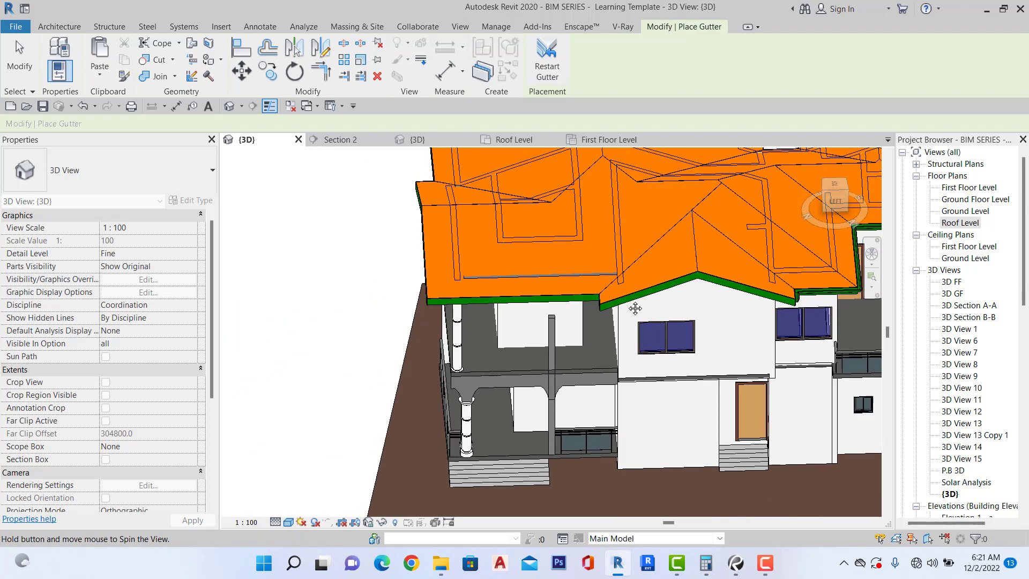
scroll(568, 294, up, 2)
shift+middle_drag(567, 294, 696, 330)
scroll(756, 332, up, 3)
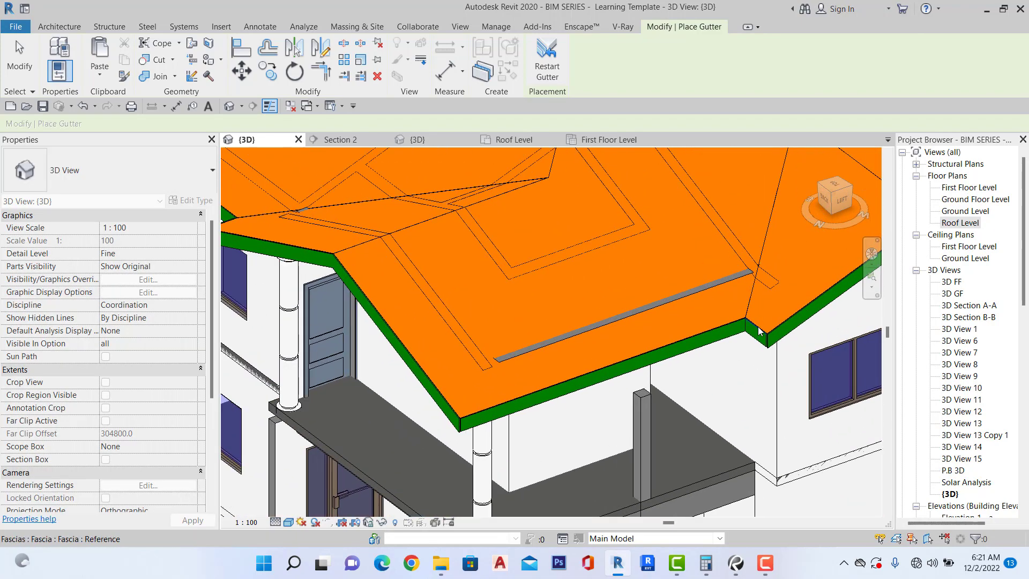
click(757, 334)
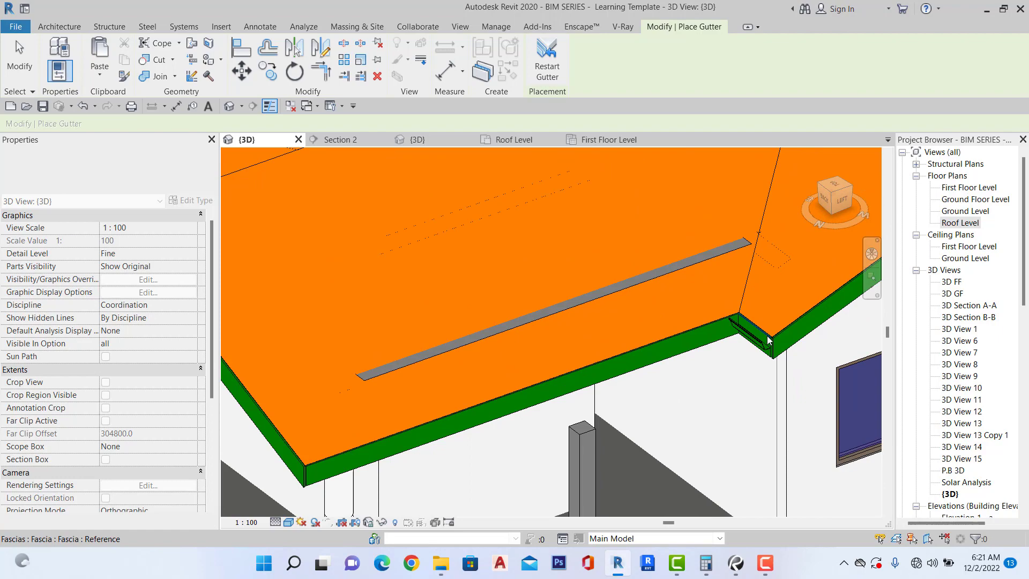
click(682, 333)
Add the gutter to the eave above the three-pane upper window beside the veranda and finish placing gutters.
scroll(715, 323, down, 3)
shift+middle_drag(541, 321, 655, 356)
scroll(655, 359, down, 2)
scroll(621, 357, up, 6)
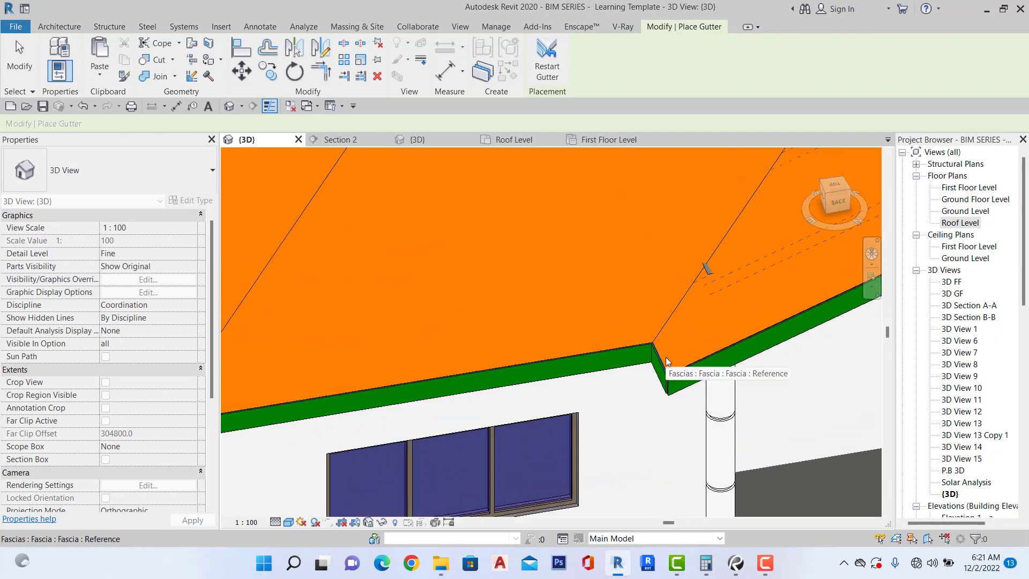
click(622, 352)
scroll(622, 352, down, 3)
scroll(593, 359, up, 5)
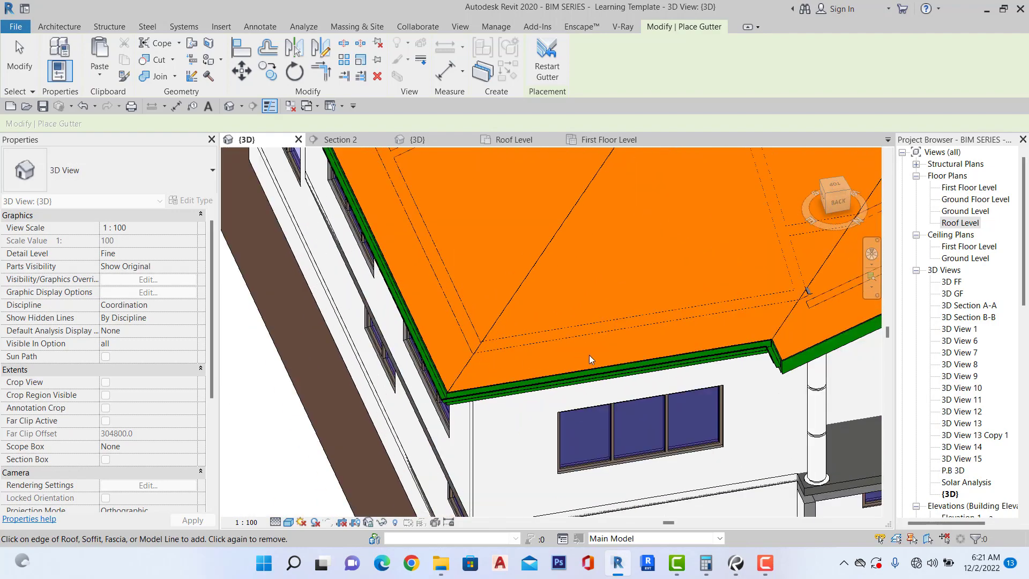
shift+middle_drag(684, 381, 547, 374)
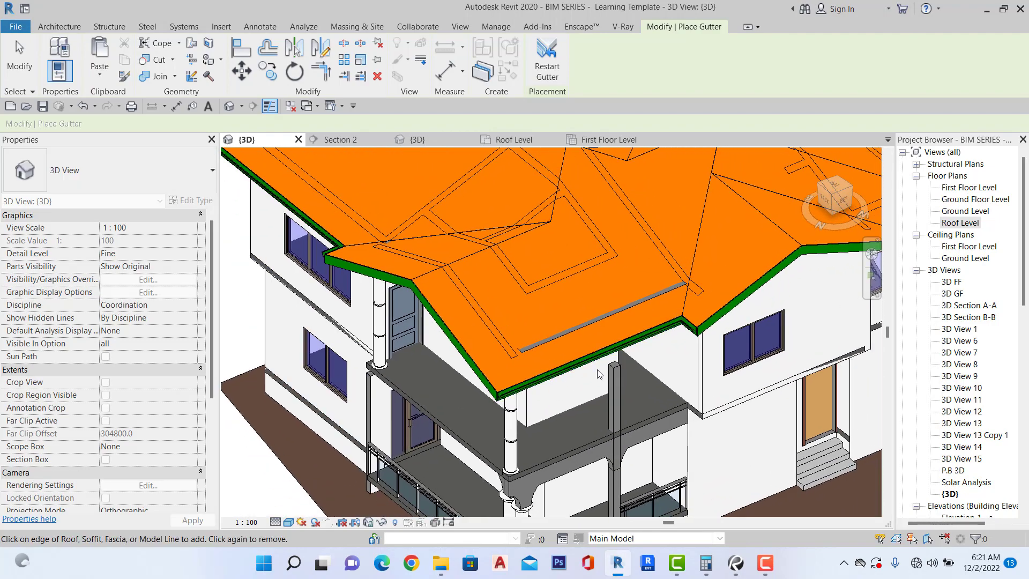
scroll(599, 374, down, 2)
scroll(550, 334, up, 6)
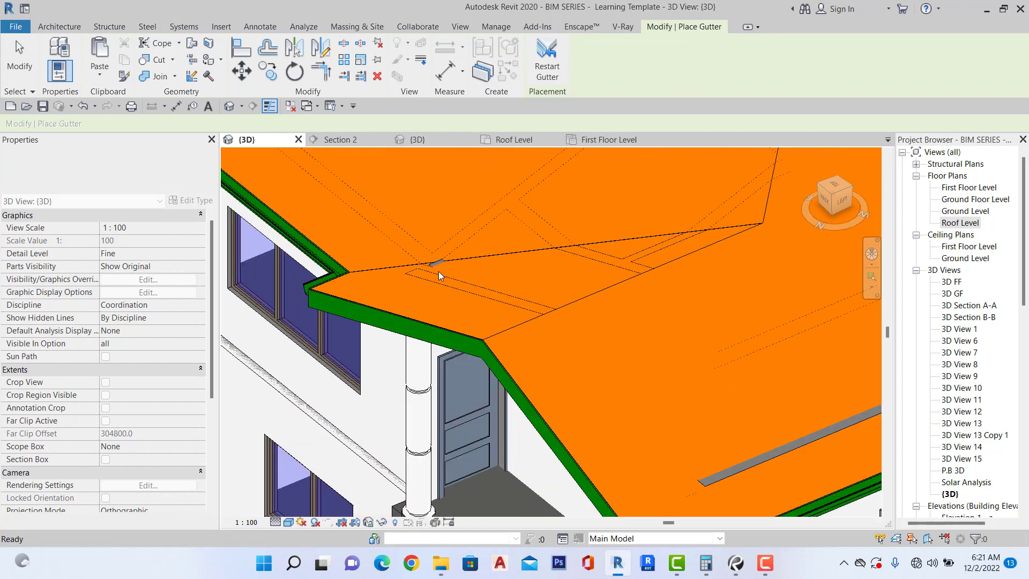
key(Escape)
key(Escape)
Set the height offset from Roof Level to 550 for the ceiling that pokes through the veranda roof.
click(432, 262)
scroll(432, 262, down, 3)
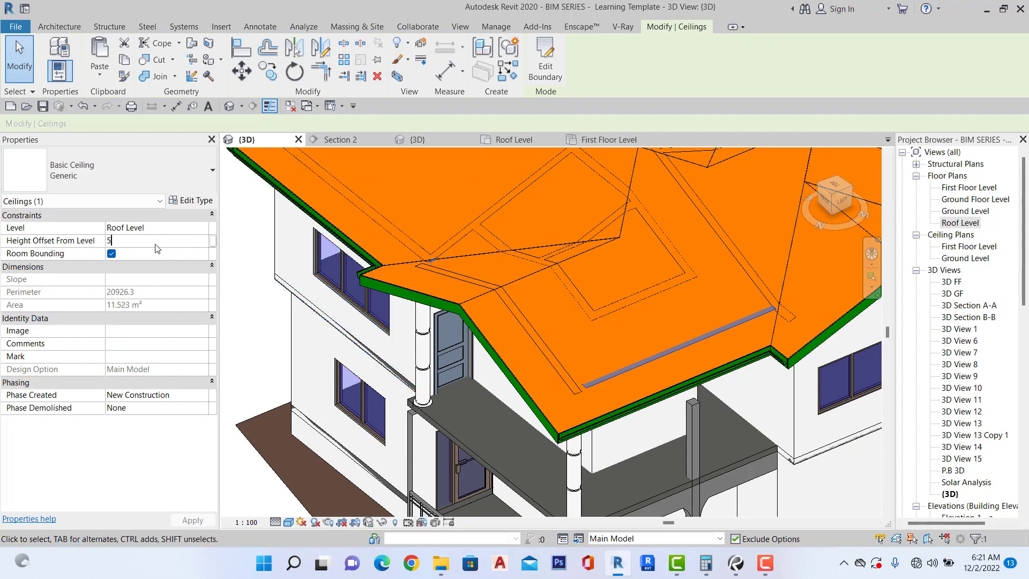
scroll(530, 326, down, 5)
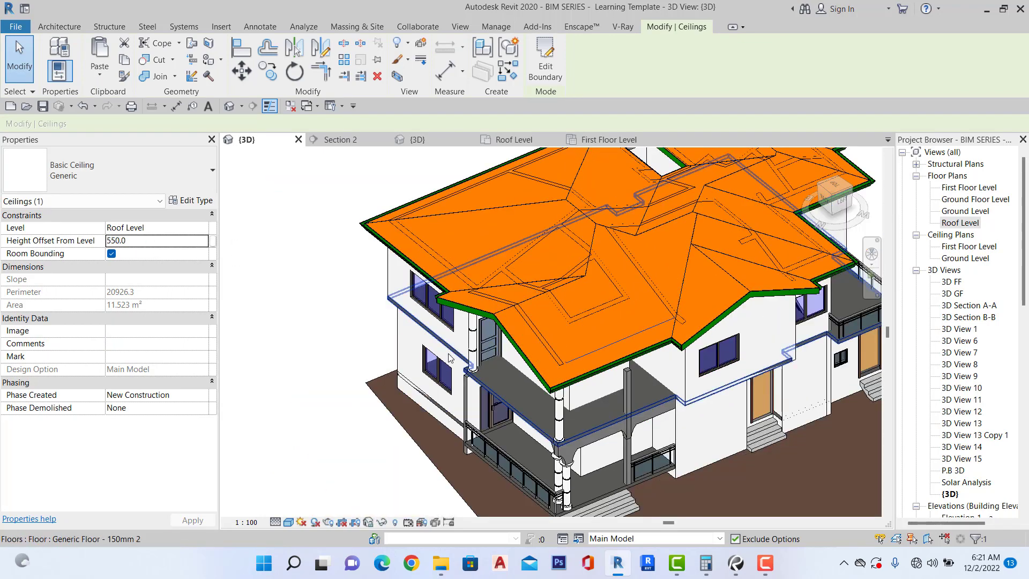
click(360, 274)
scroll(697, 241, up, 2)
scroll(742, 300, down, 1)
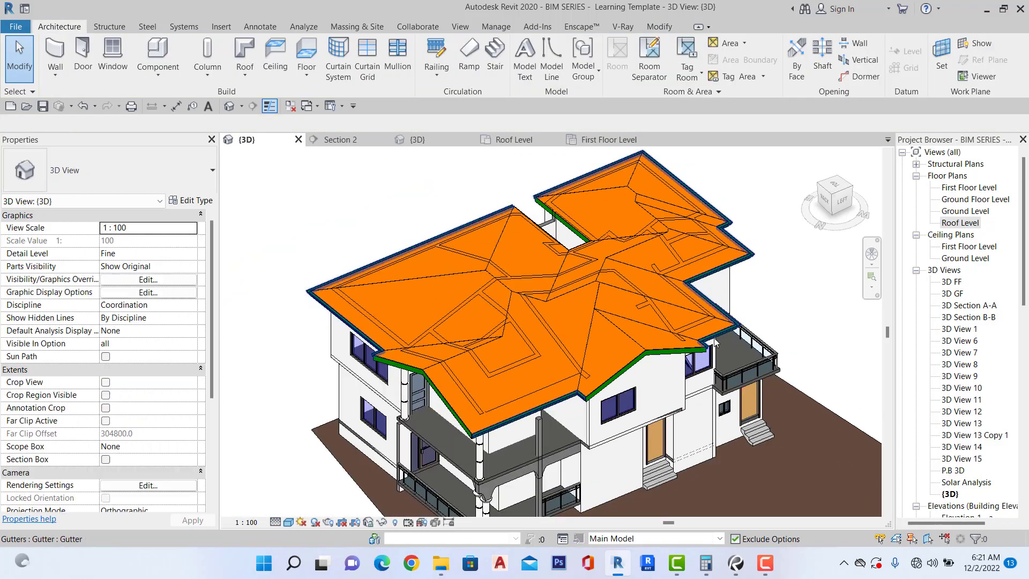
Switch the 3D view of the house to the Realistic visual style.
shift+middle_drag(685, 331, 472, 328)
scroll(604, 340, up, 3)
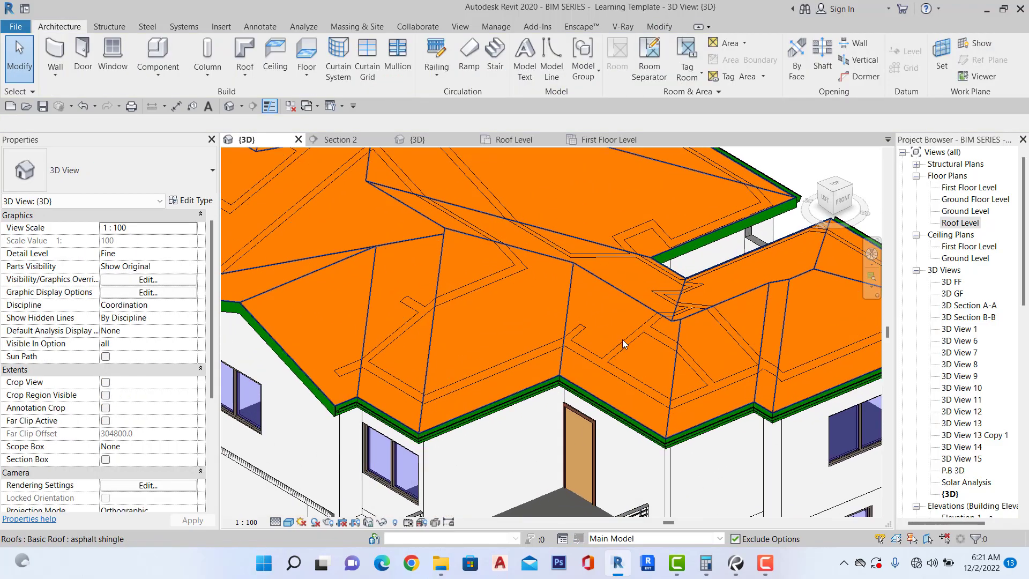
middle_drag(622, 346, 648, 329)
scroll(647, 327, down, 3)
shift+middle_drag(438, 273, 401, 427)
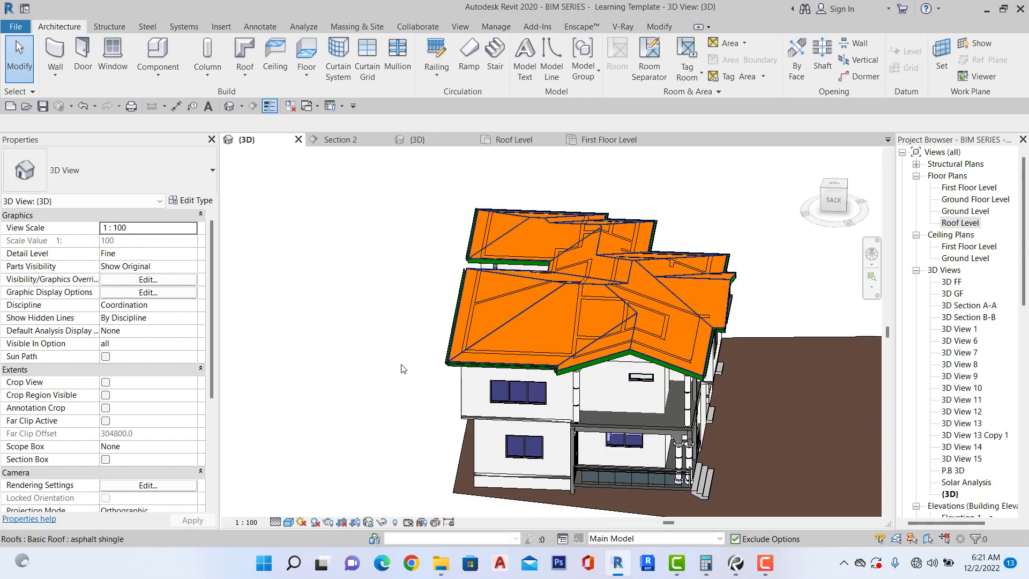
click(288, 522)
click(321, 493)
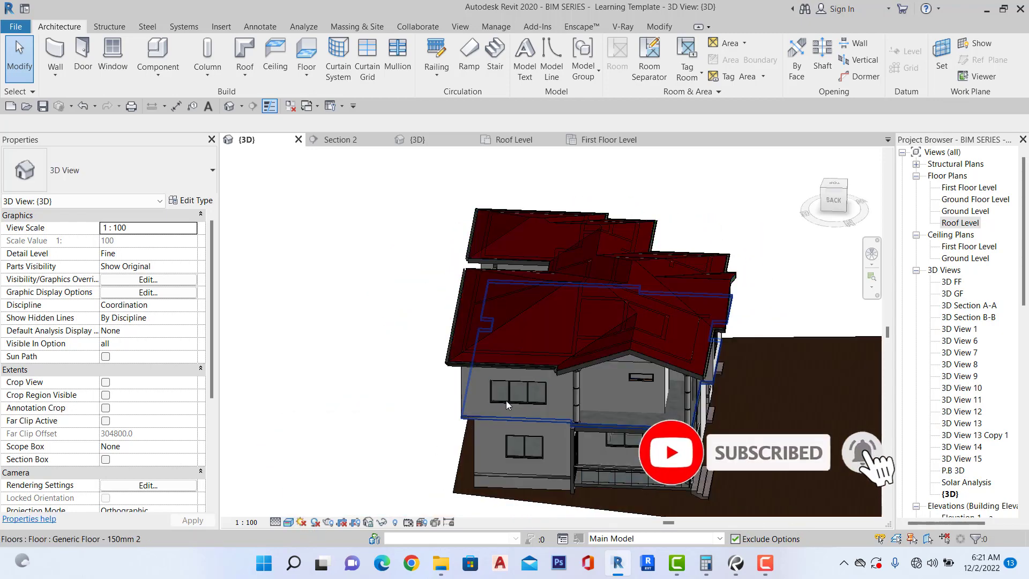
Examine the house from several sides, checking the roof, veranda, balcony and columns.
shift+middle_drag(514, 405, 550, 398)
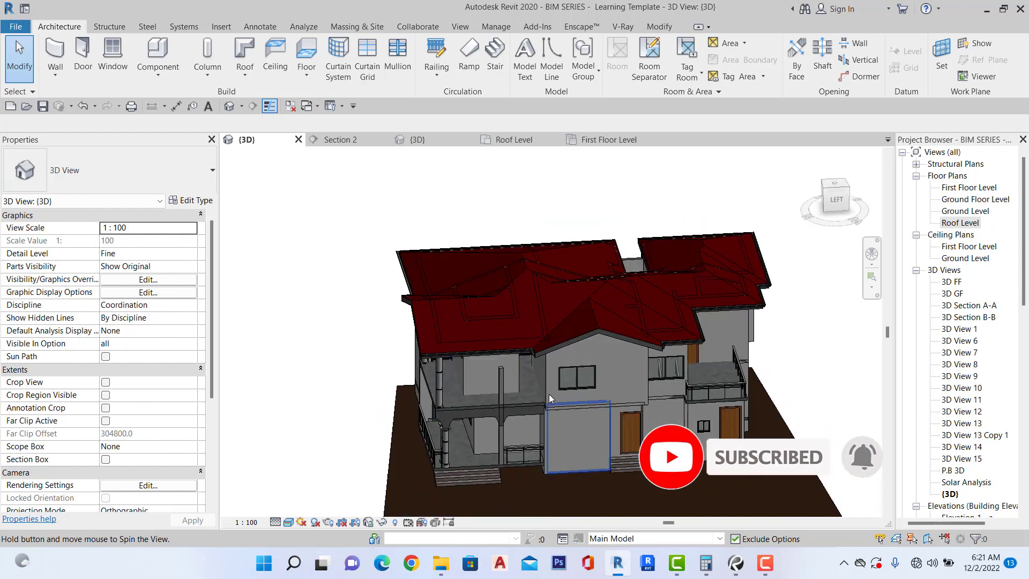
scroll(732, 382, up, 3)
shift+middle_drag(731, 382, 558, 315)
scroll(691, 381, down, 3)
scroll(547, 377, up, 3)
scroll(546, 377, down, 4)
scroll(747, 397, up, 3)
scroll(588, 421, down, 4)
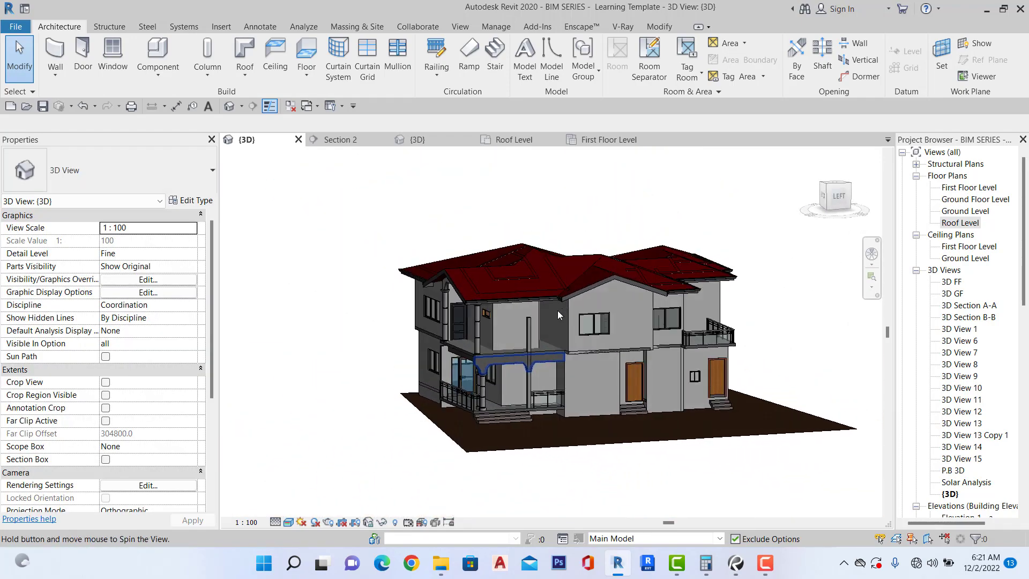
Extend the 150 x 150 rectangular veranda column up to Roof Level with a top offset of 0.
scroll(557, 315, up, 3)
click(504, 332)
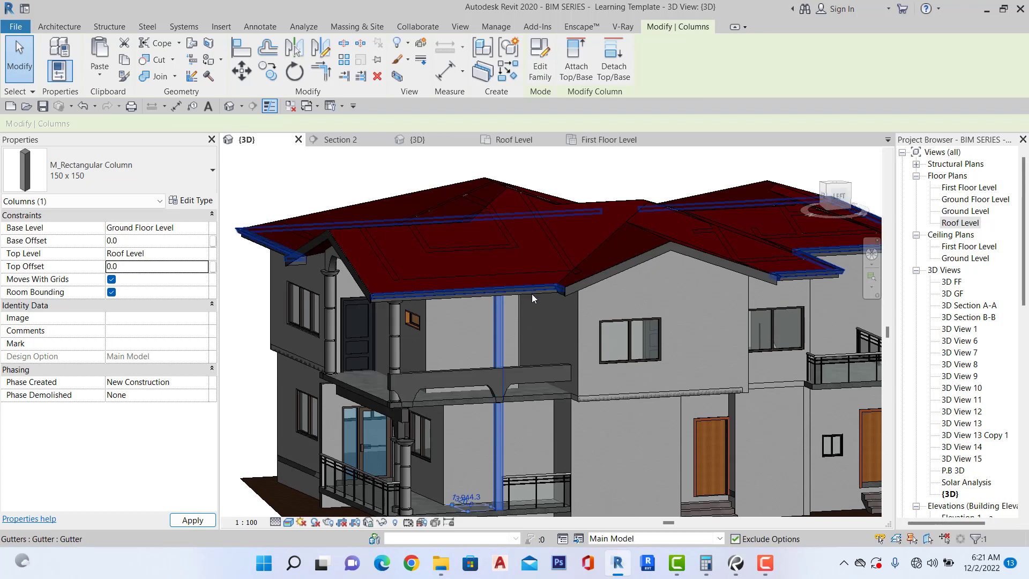
scroll(531, 294, down, 2)
scroll(436, 387, up, 2)
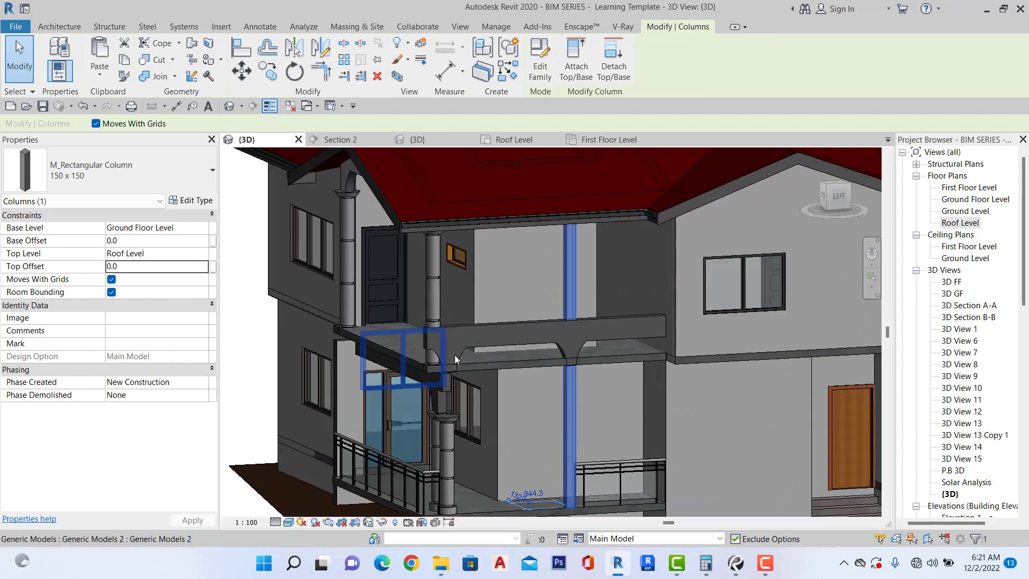
Select the arched beam standing above the balcony floor and face the house from the back.
click(476, 338)
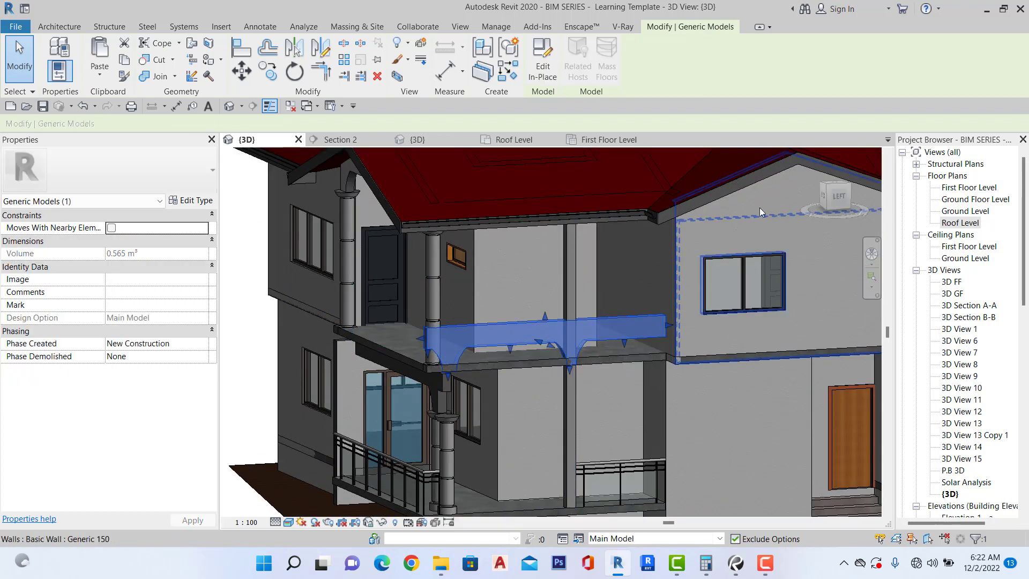
click(826, 199)
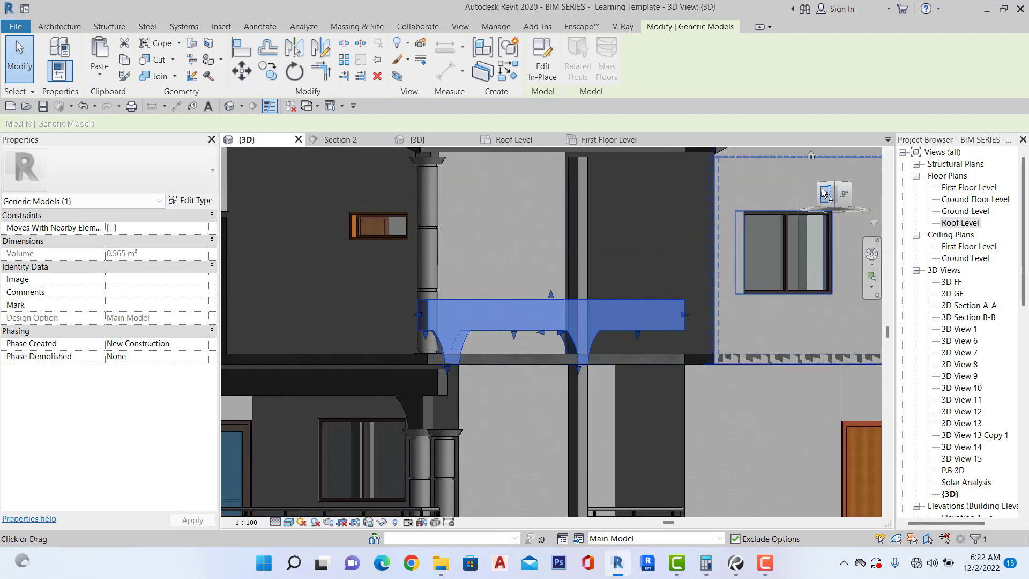
click(825, 195)
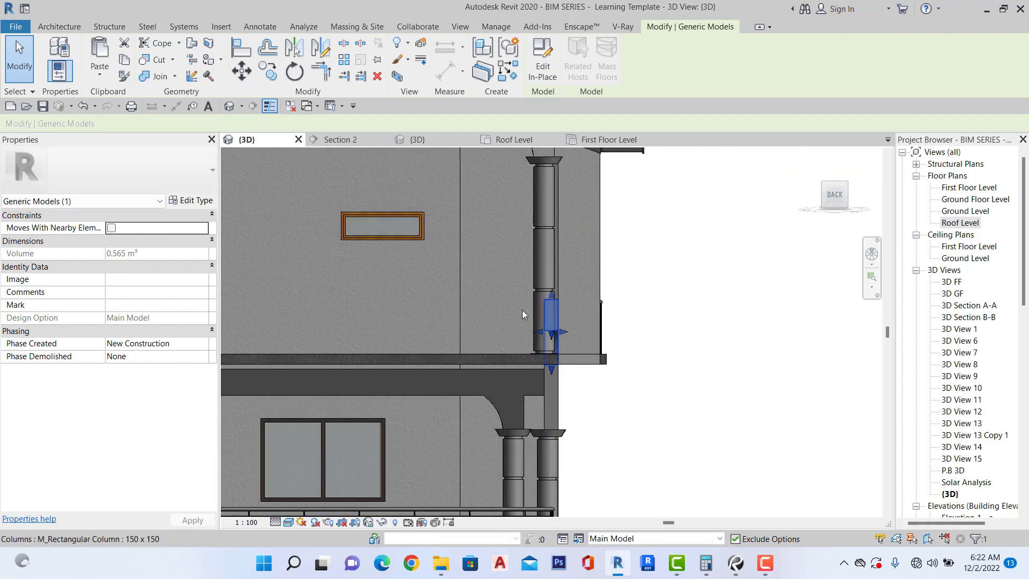
Try to move the arched beam straight down onto the veranda column's capital.
click(232, 79)
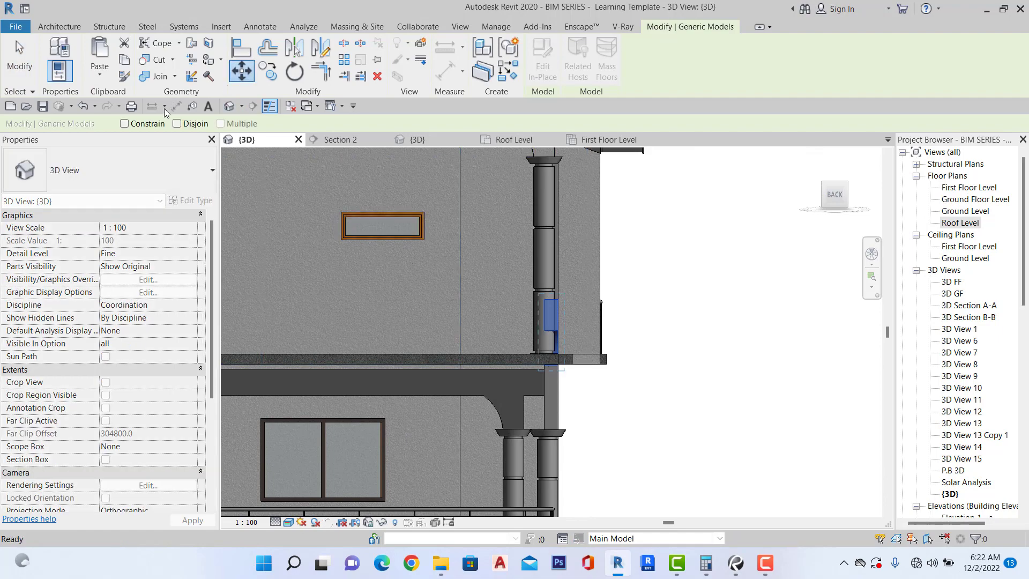
scroll(574, 379, up, 8)
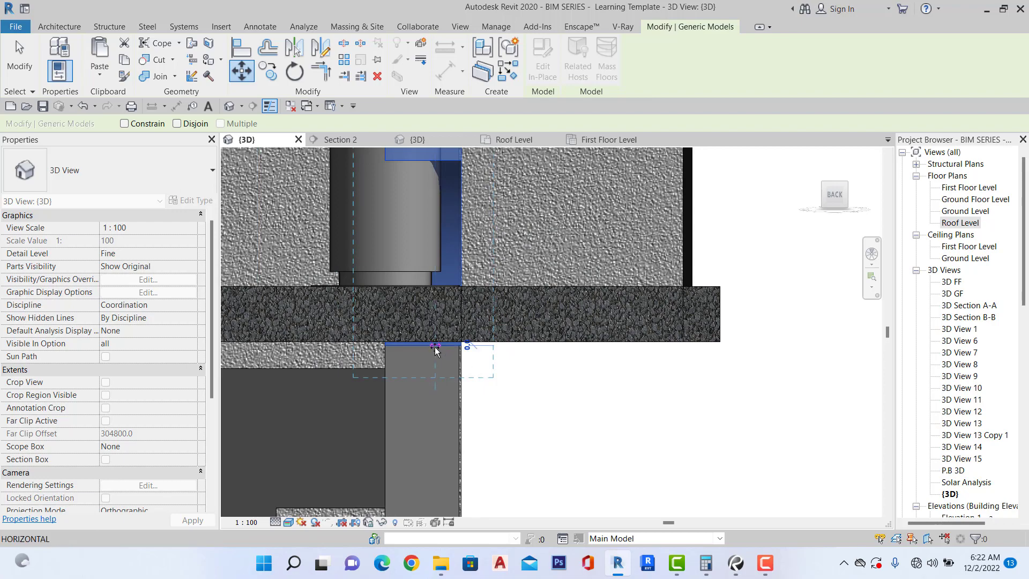
scroll(435, 346, down, 5)
scroll(427, 474, up, 3)
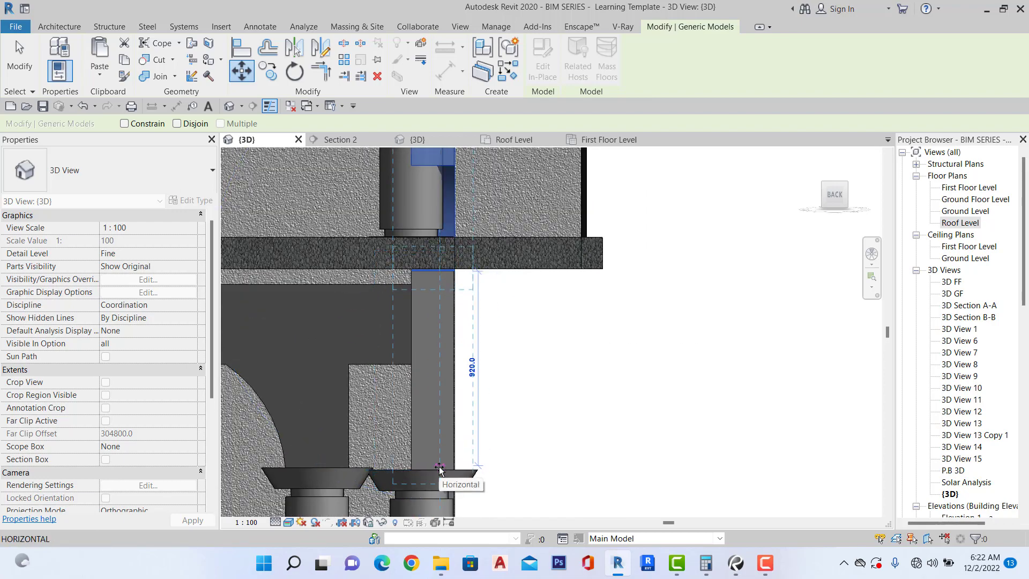
scroll(439, 470, up, 2)
click(438, 471)
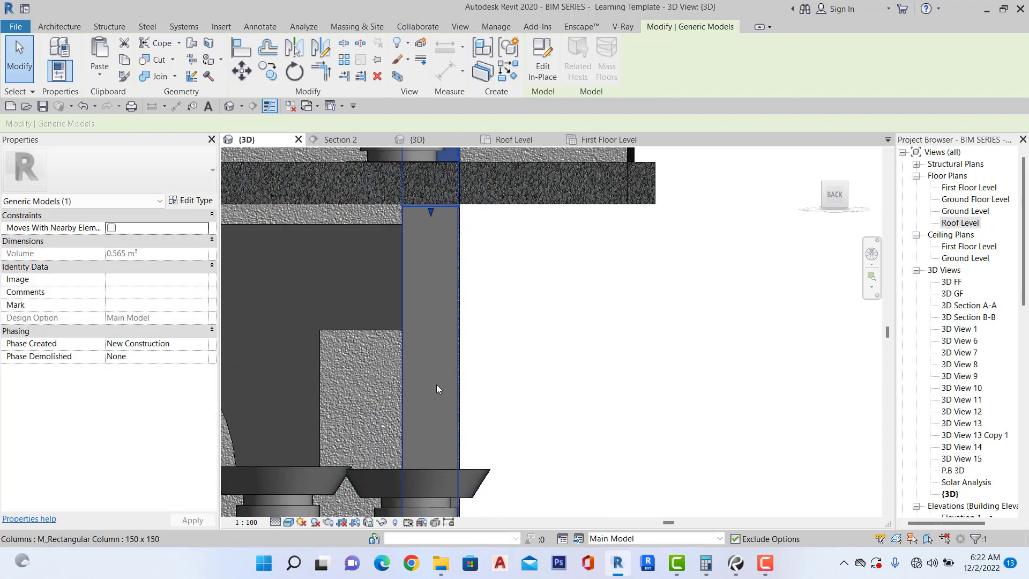
click(241, 80)
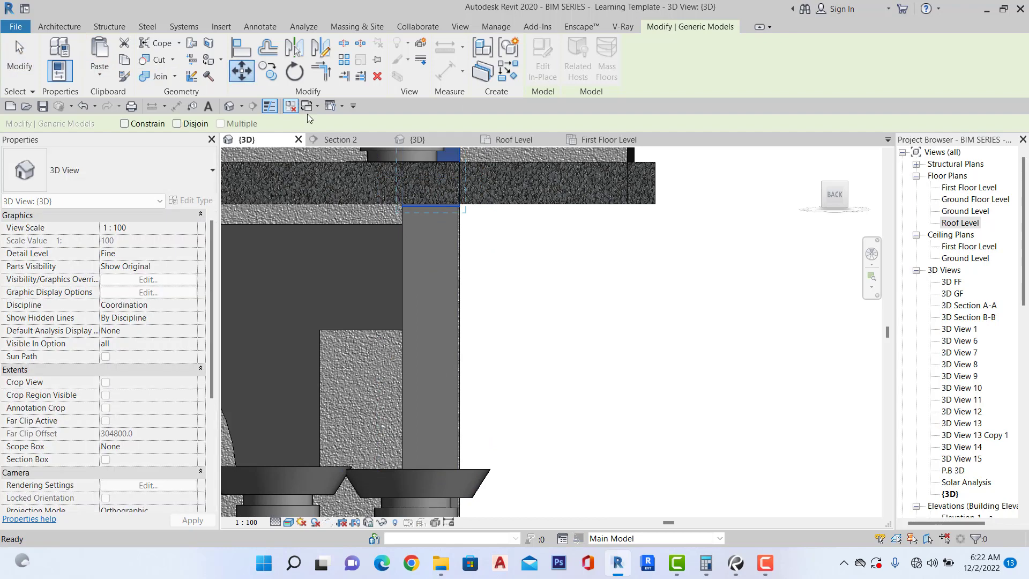
click(426, 211)
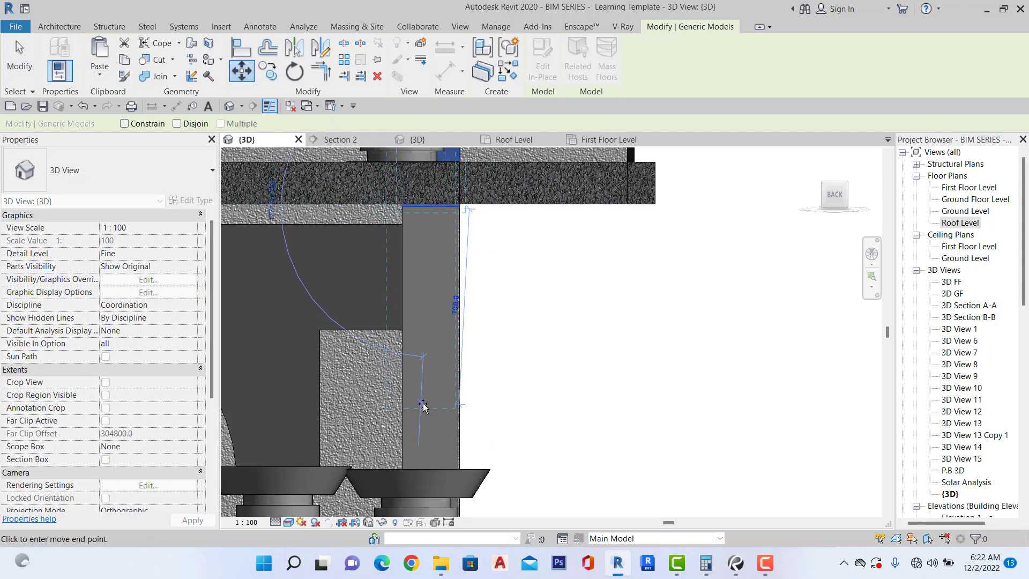
key(Escape)
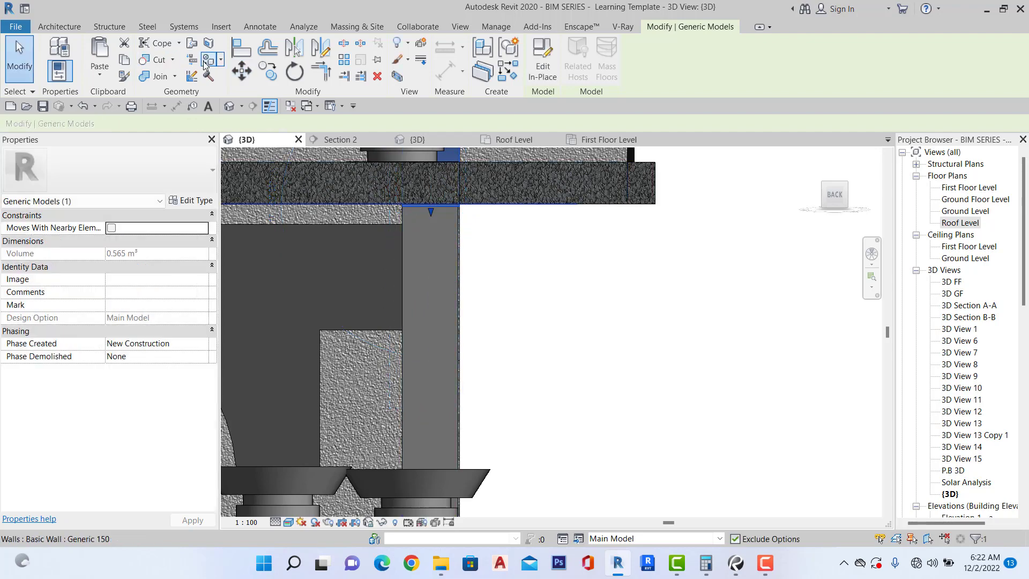
Move the arched beam down with Disjoin enabled to an elevation of about -340 from its level, accepting the deletion of dependent elements.
click(238, 74)
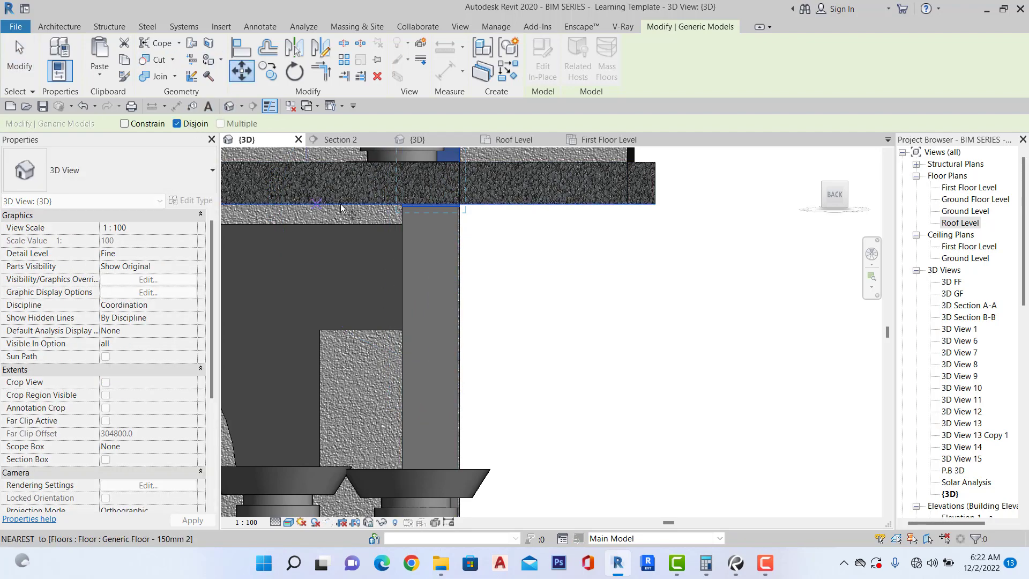
click(177, 124)
click(436, 298)
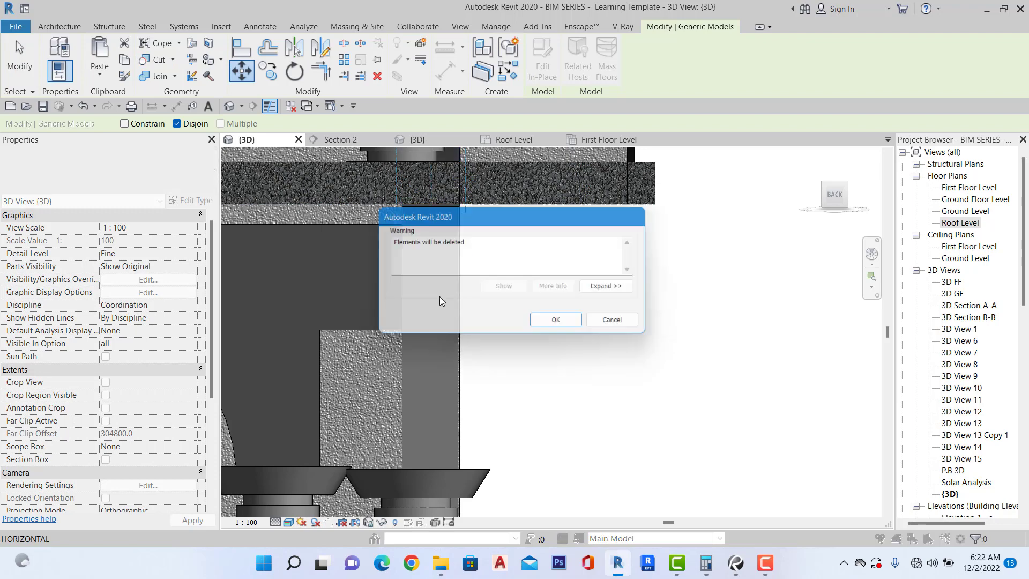
click(547, 323)
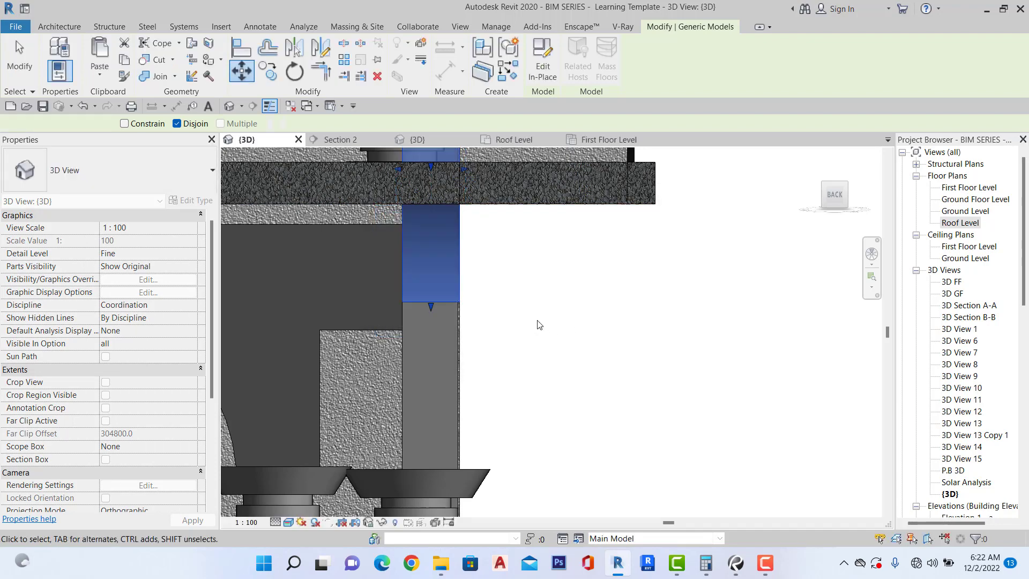
scroll(489, 294, down, 5)
scroll(480, 323, down, 2)
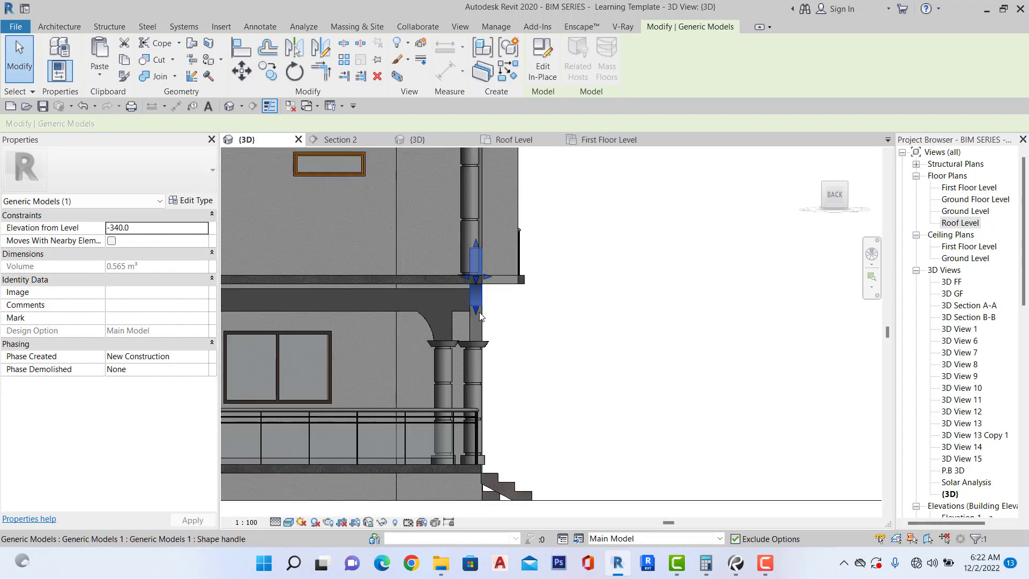
Move the arched beam further down to an elevation of -940 from its level so it rests on the column capital.
scroll(478, 314, up, 2)
click(235, 78)
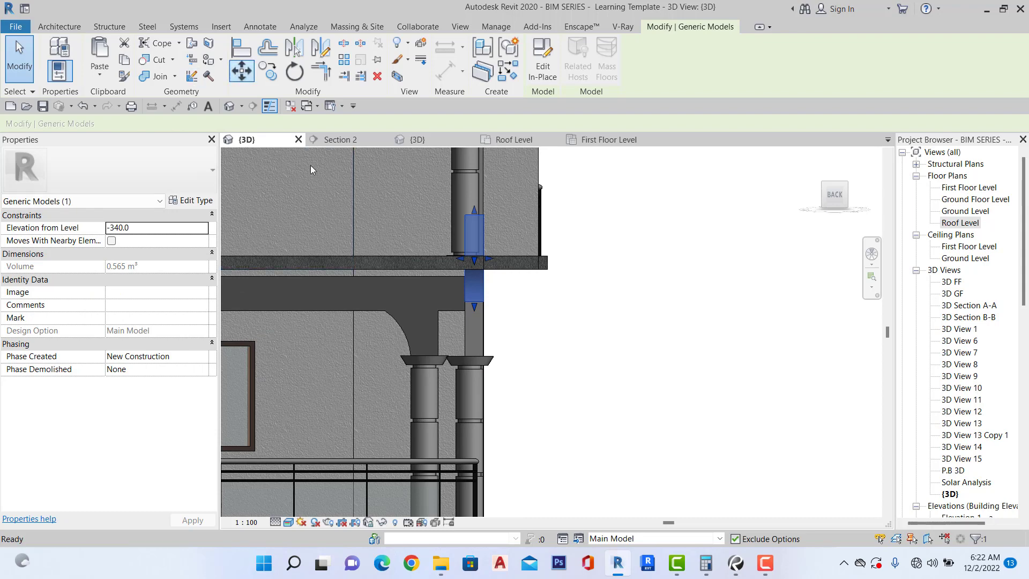
click(473, 319)
scroll(481, 433, up, 2)
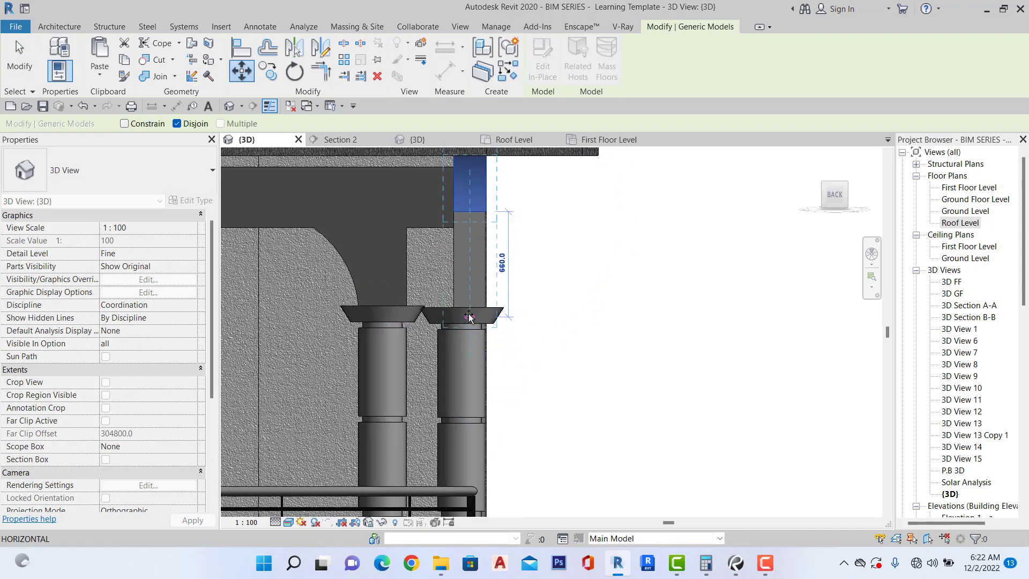
click(468, 309)
scroll(505, 333, down, 3)
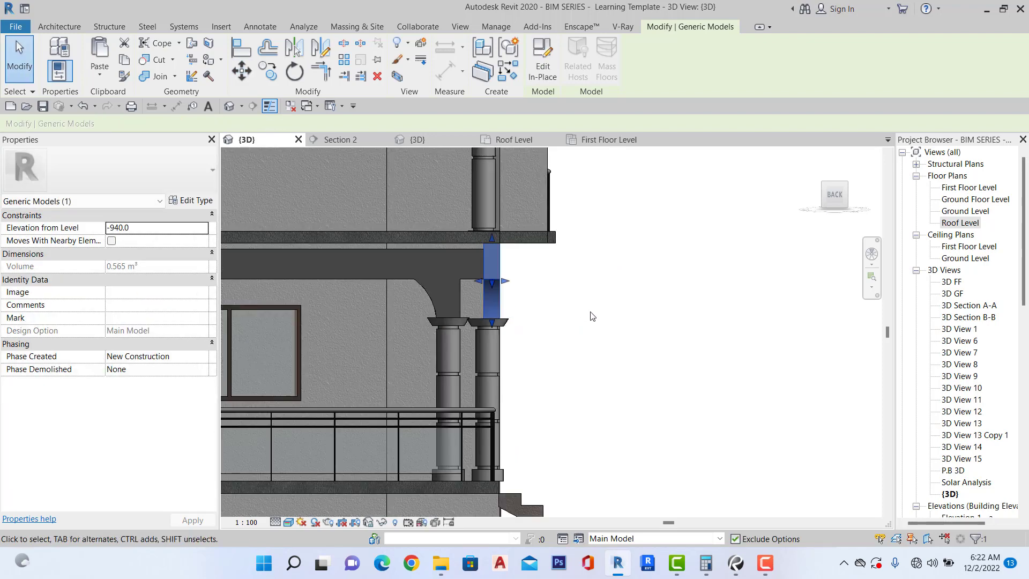
key(Escape)
Stretch the top of the adjacent veranda beam above the window up to the underside of the floor slab.
mouse_move(834, 200)
mouse_down()
mouse_move(683, 234)
mouse_move(834, 197)
mouse_up()
scroll(468, 262, up, 2)
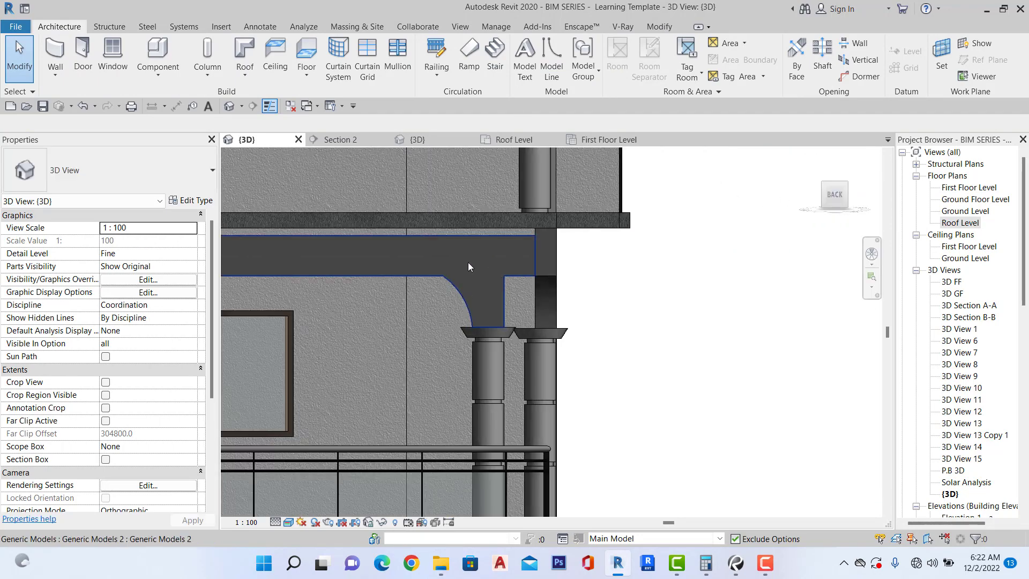
click(468, 256)
scroll(453, 236, down, 2)
scroll(452, 236, up, 5)
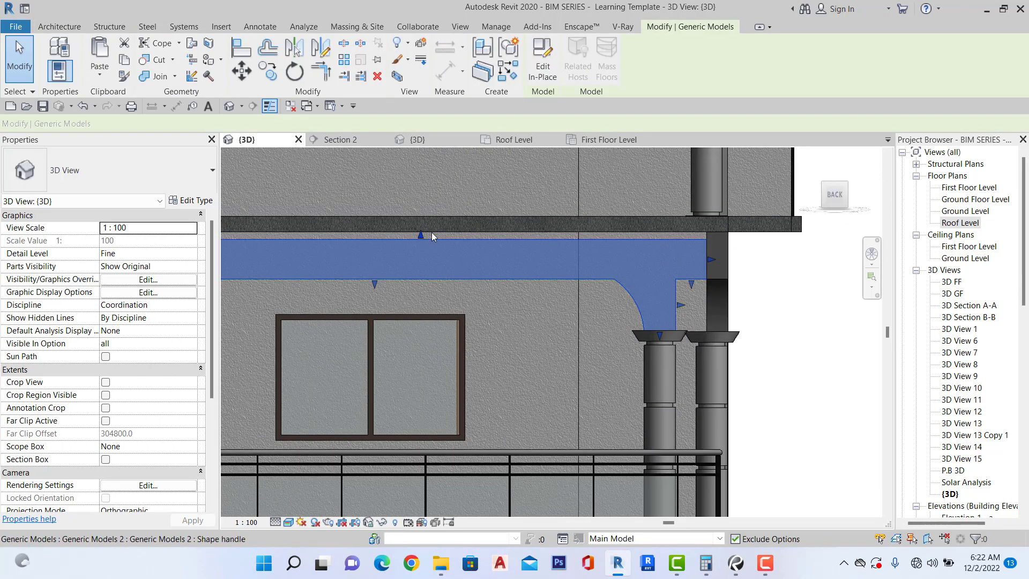
scroll(569, 207, down, 5)
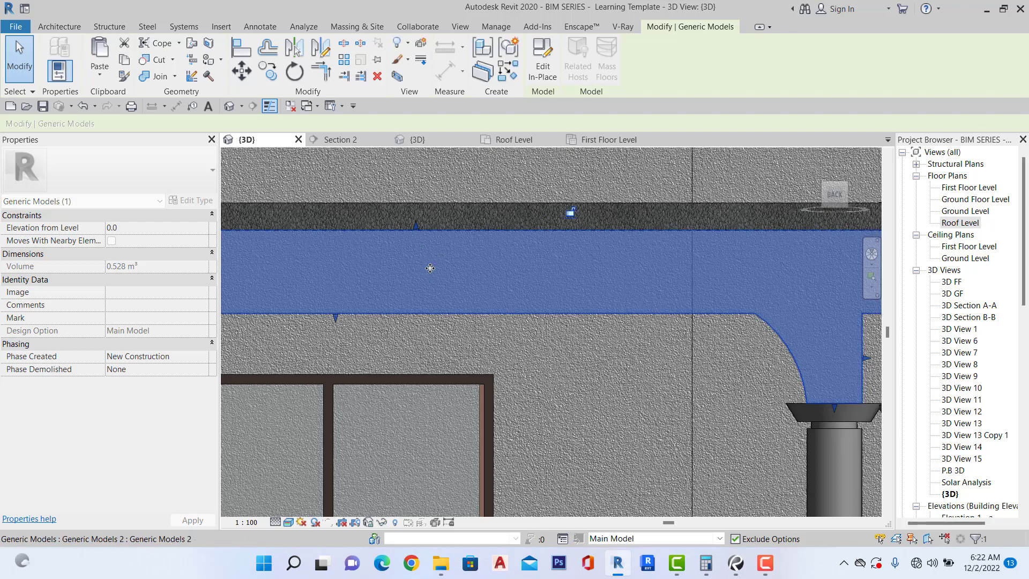
click(780, 201)
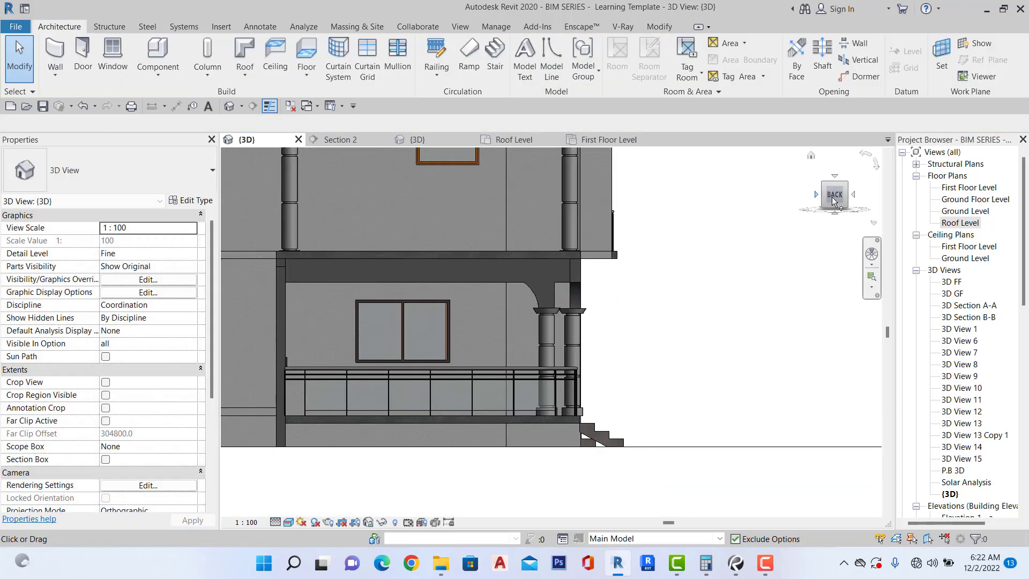
Return the 3D view to an isometric angle and open the Ground Level floor plan at the plot.
click(822, 184)
scroll(463, 335, down, 4)
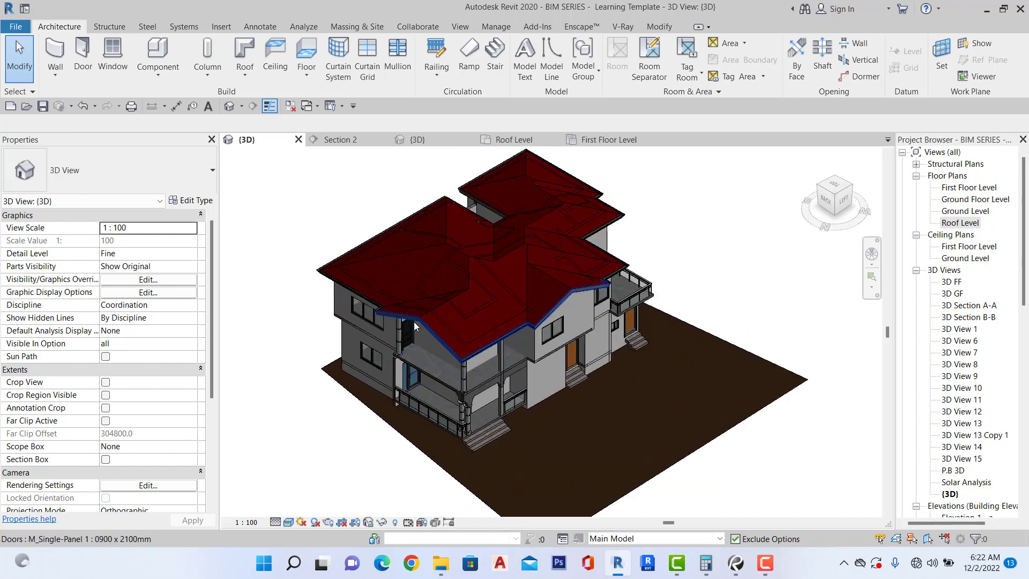
double_click(965, 211)
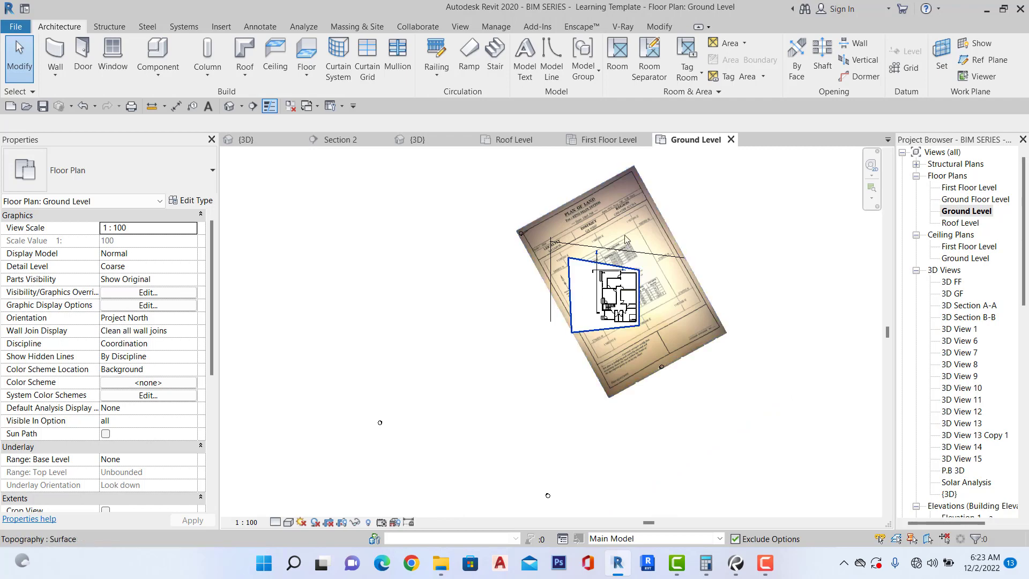
scroll(624, 237, up, 5)
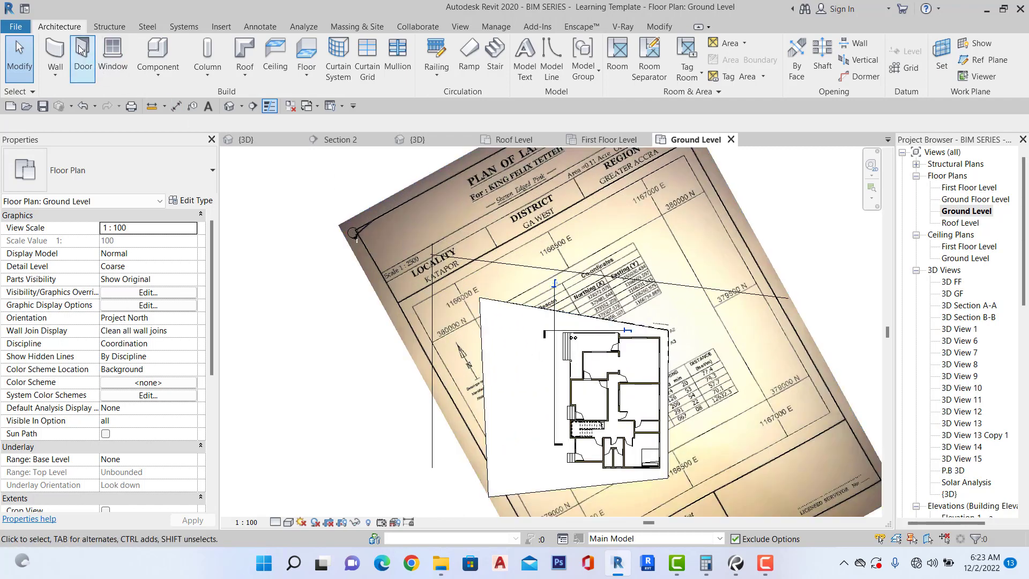
Start a Generic 150 wall on Ground Level, 3000 high, with its location line set to Finish Face: Interior.
click(55, 54)
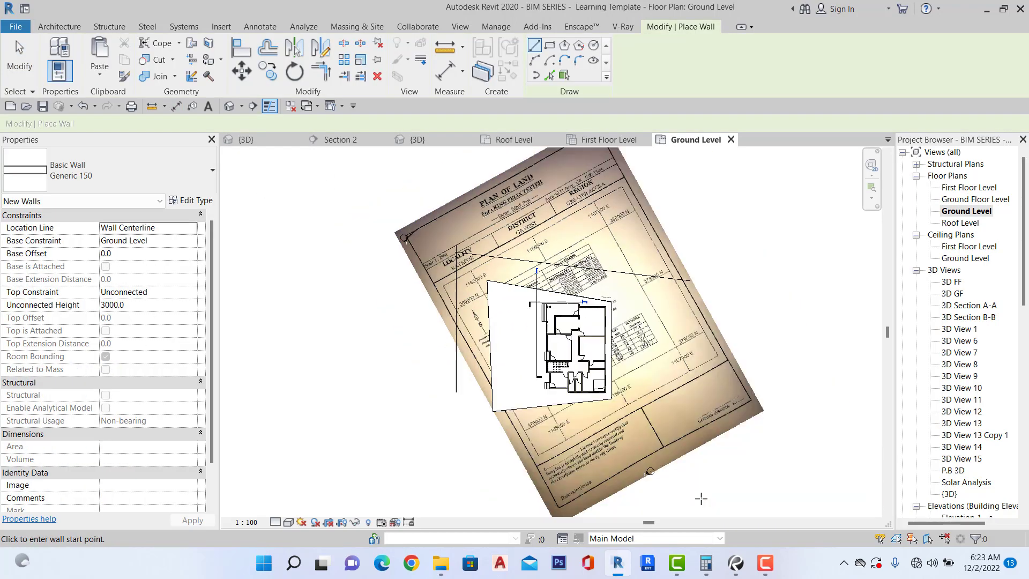
middle_drag(691, 496, 541, 267)
scroll(542, 266, up, 3)
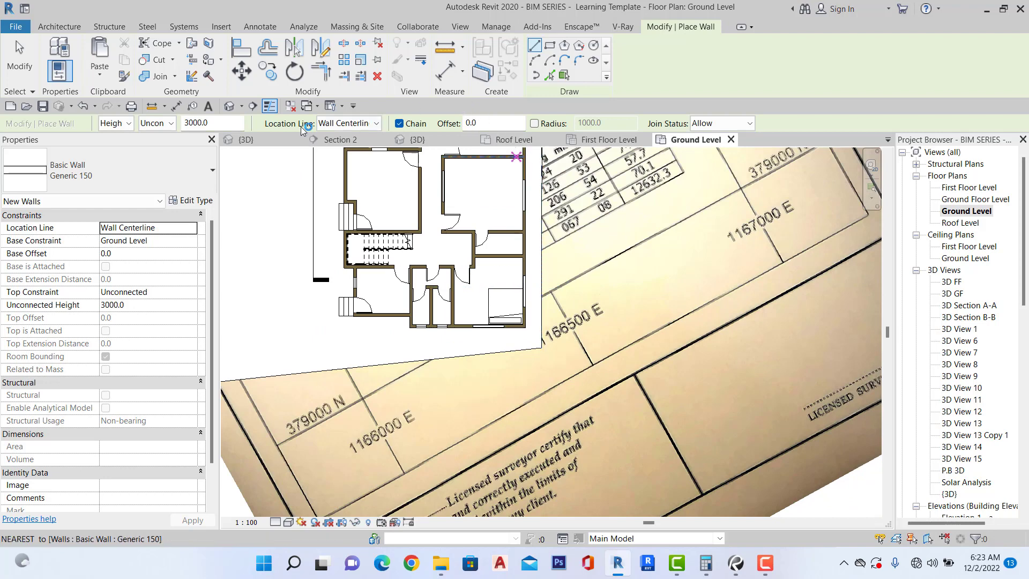
click(377, 126)
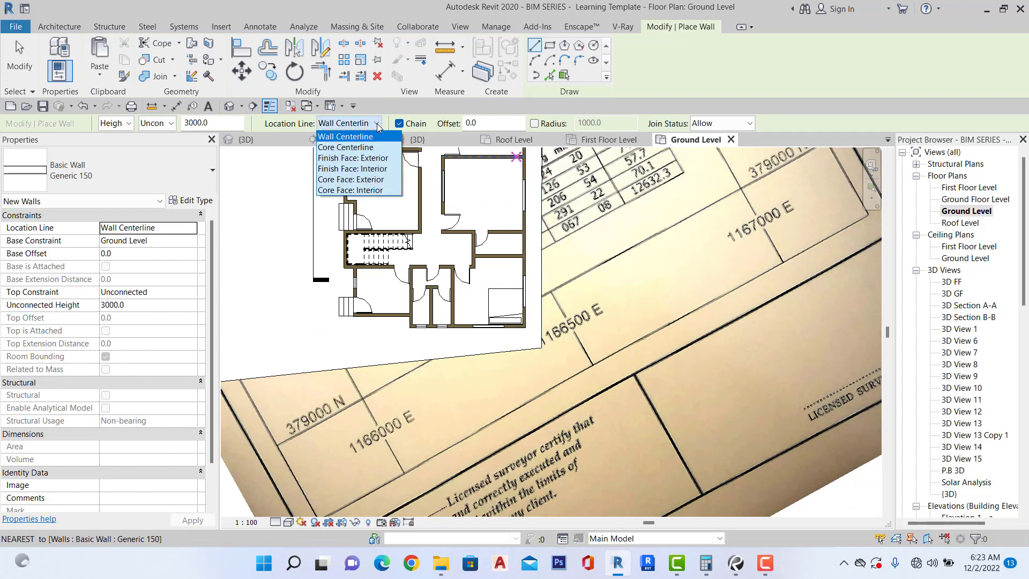
click(368, 169)
Place boundary walls along the plot's lower, right-hand and left-hand property lines in plan by picking the lines.
scroll(548, 336, up, 5)
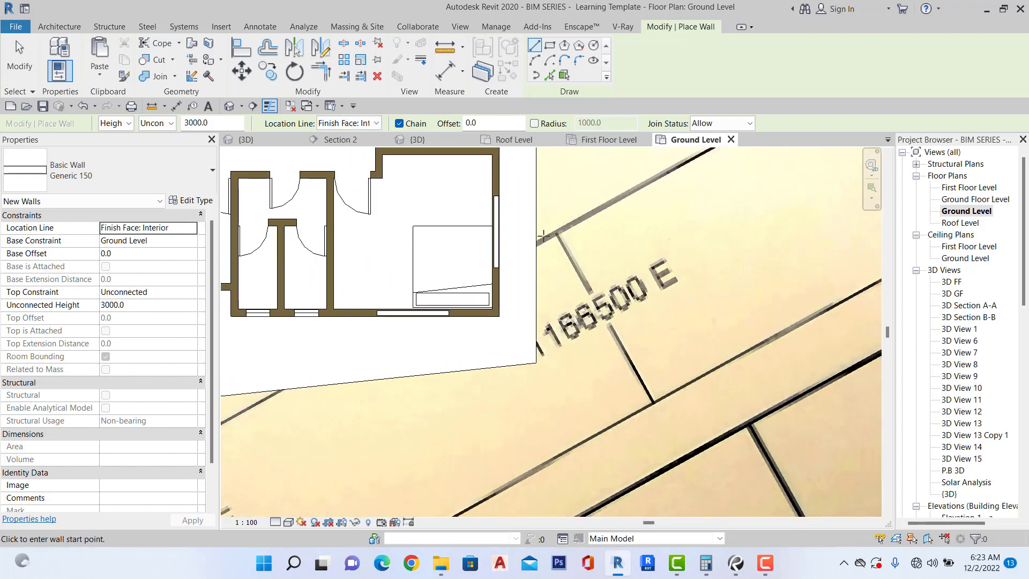
click(549, 75)
scroll(534, 400, up, 4)
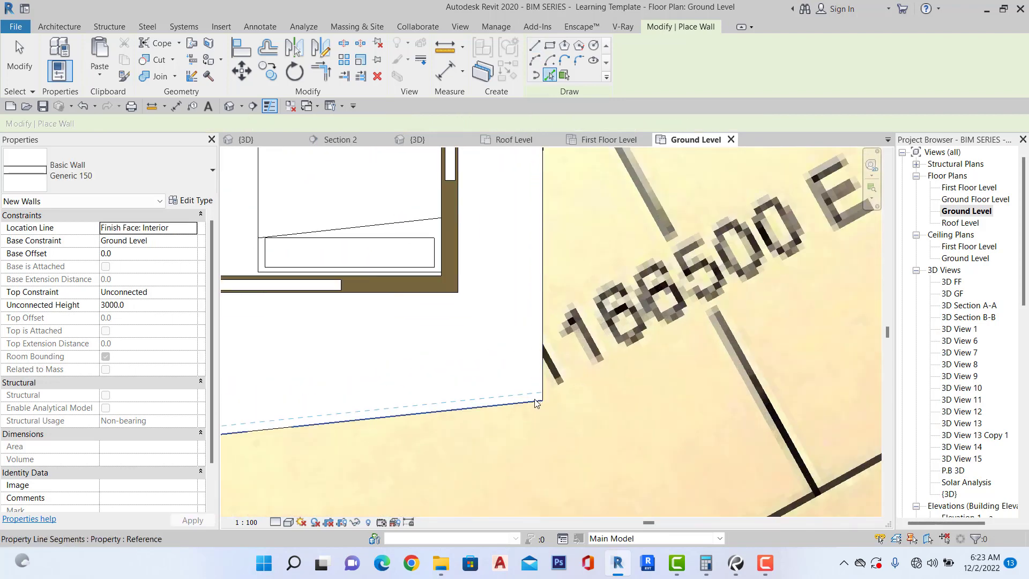
click(528, 404)
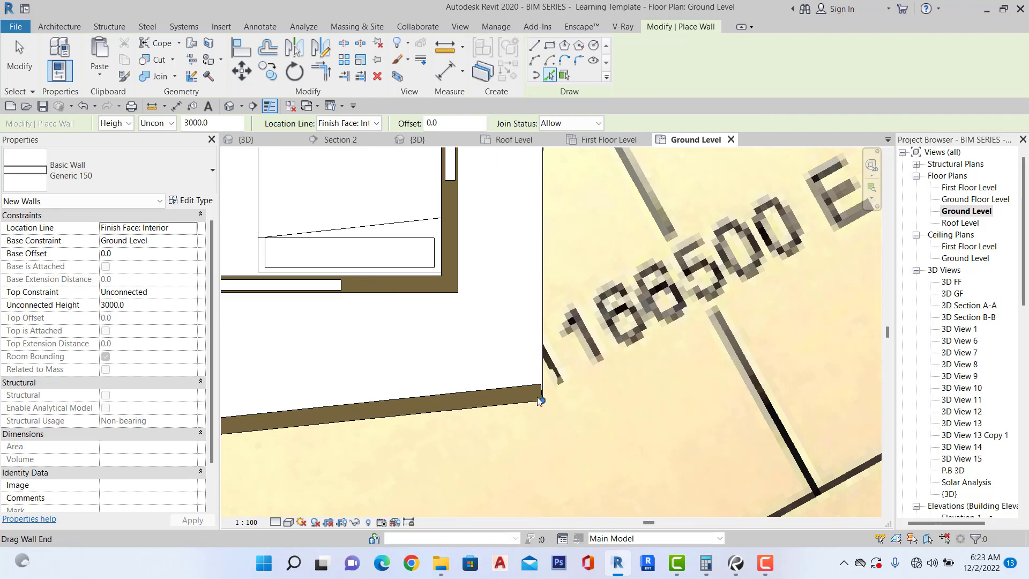
click(543, 358)
scroll(536, 359, down, 6)
scroll(412, 343, up, 3)
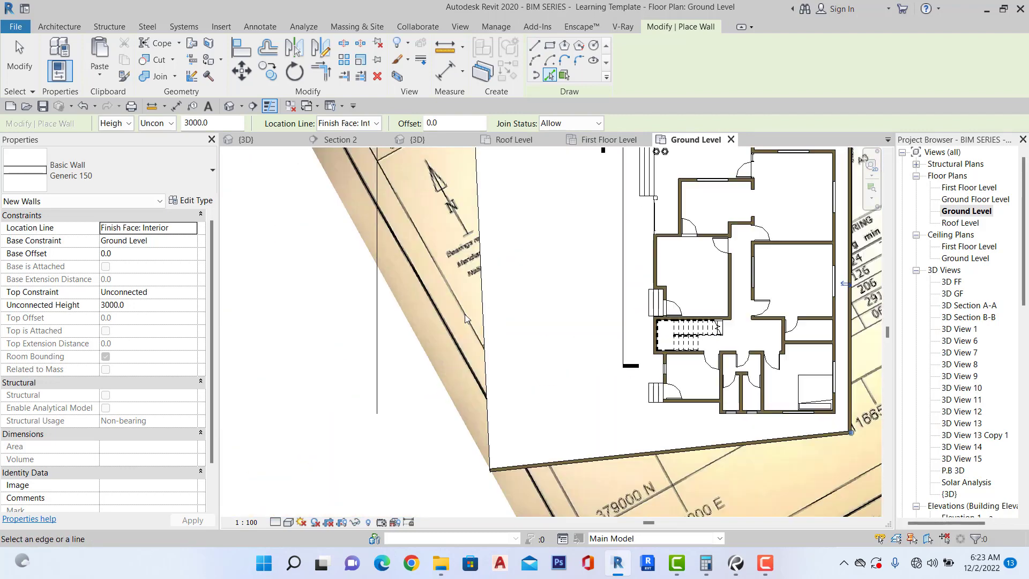
click(485, 322)
scroll(522, 356, down, 1)
Try a boundary wall along the plot's upper property line, undo it and leave the Wall command.
middle_drag(707, 160, 507, 298)
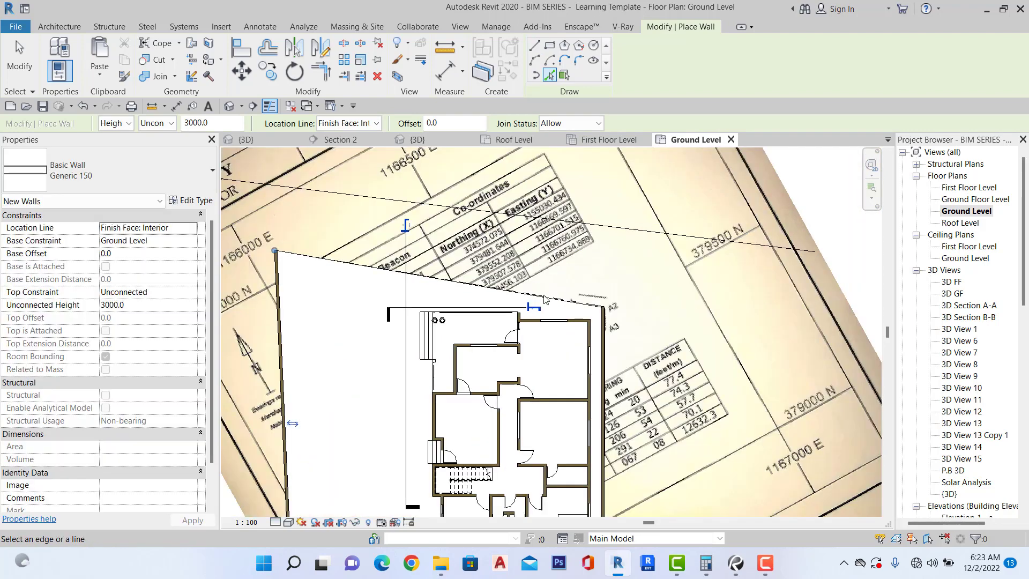
scroll(497, 300, up, 5)
scroll(493, 297, up, 2)
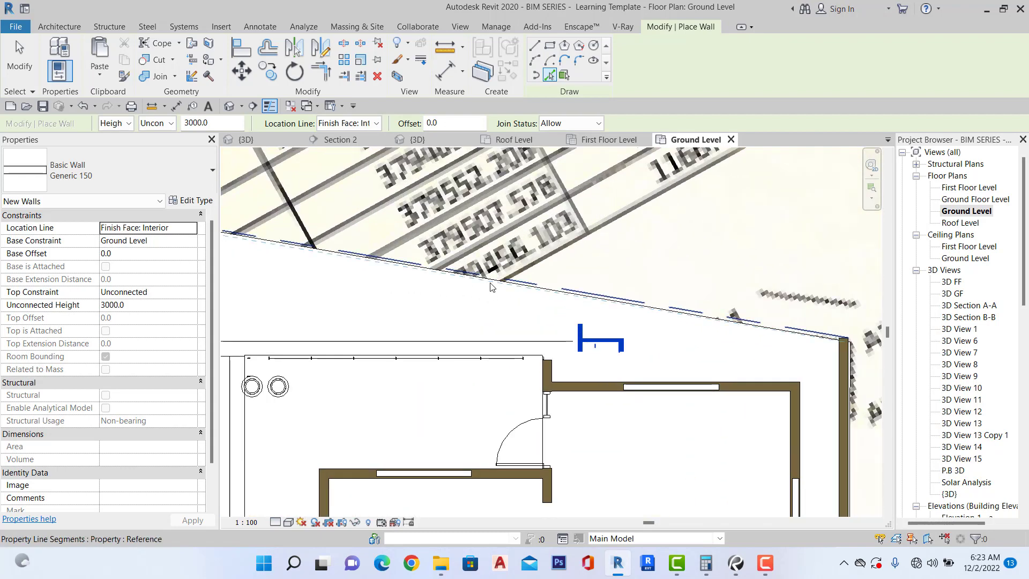
click(490, 287)
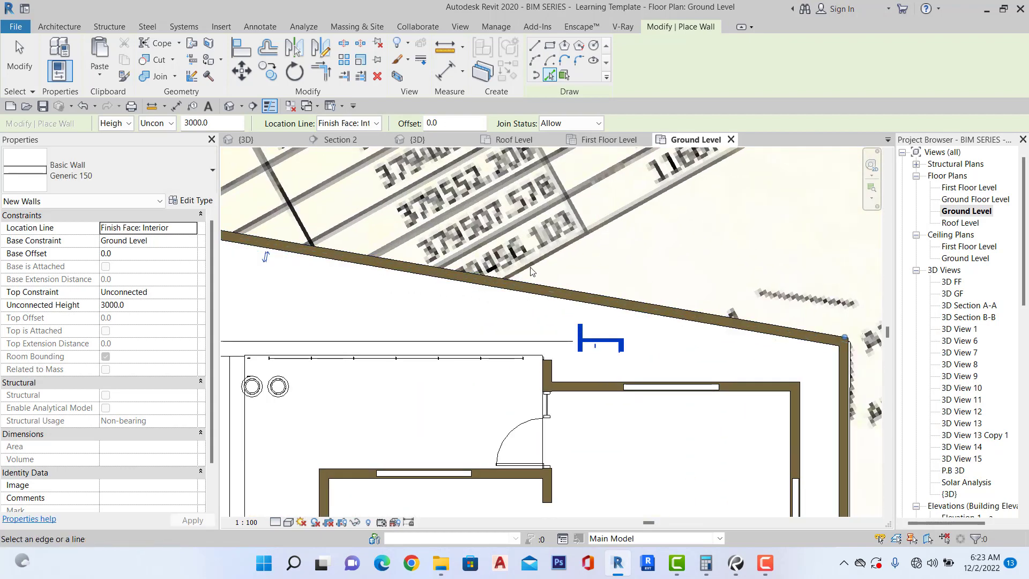
key(ctrl+z)
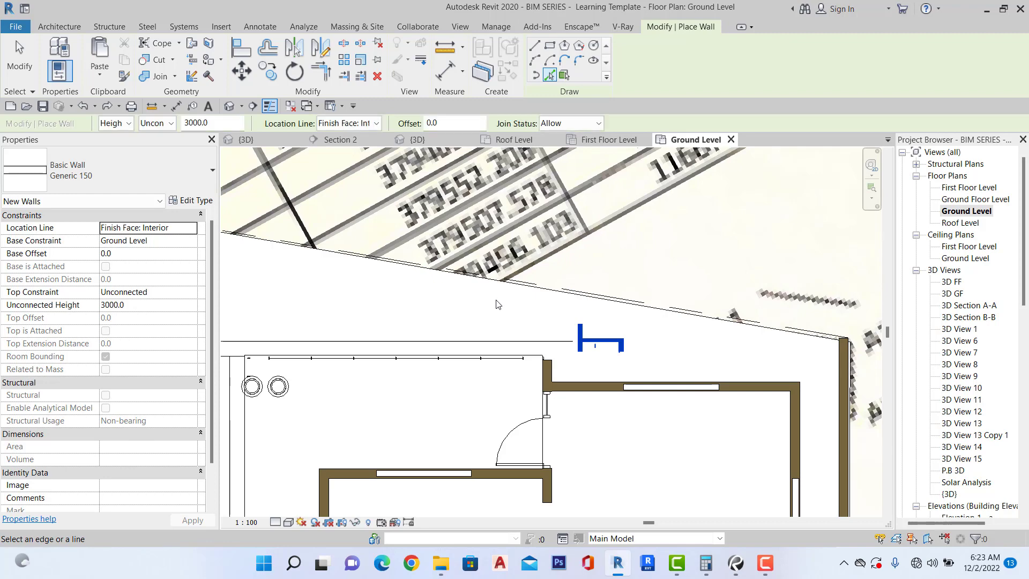
key(Escape)
key(Escape)
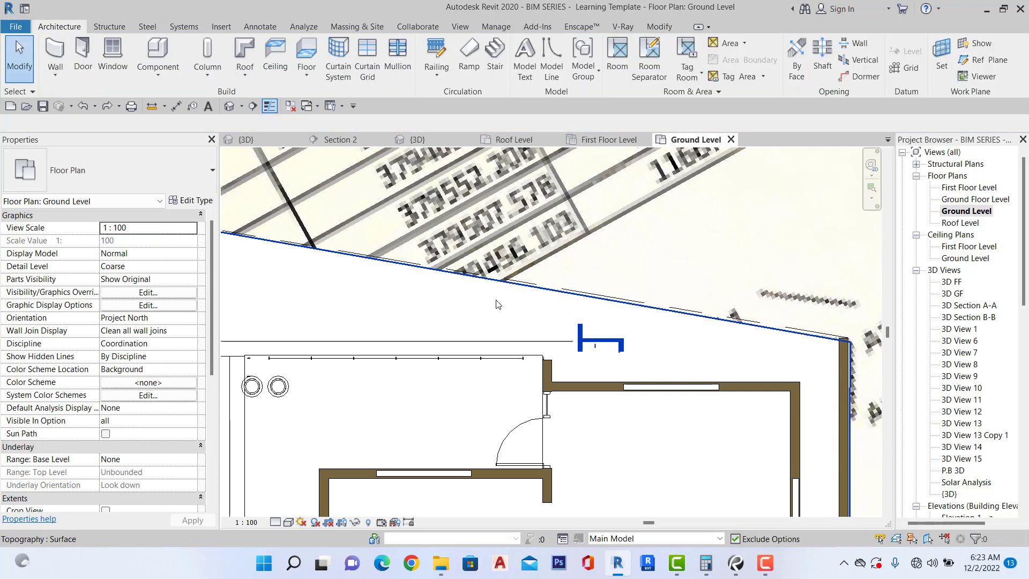
Edit the toposurface, moving its upper-right boundary point onto the property line corner, and finish the surface.
click(646, 303)
scroll(646, 302, down, 2)
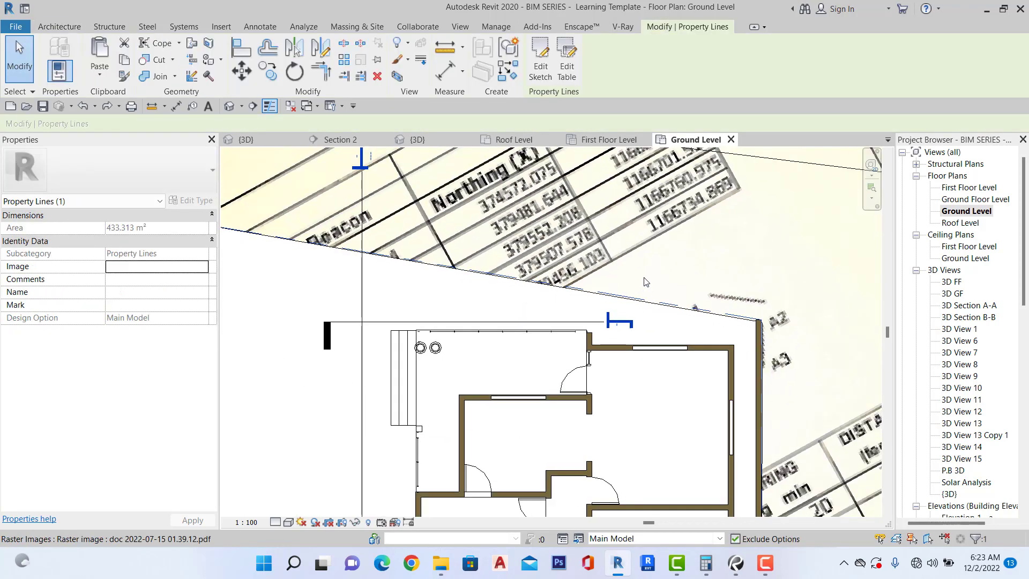
scroll(715, 318, up, 3)
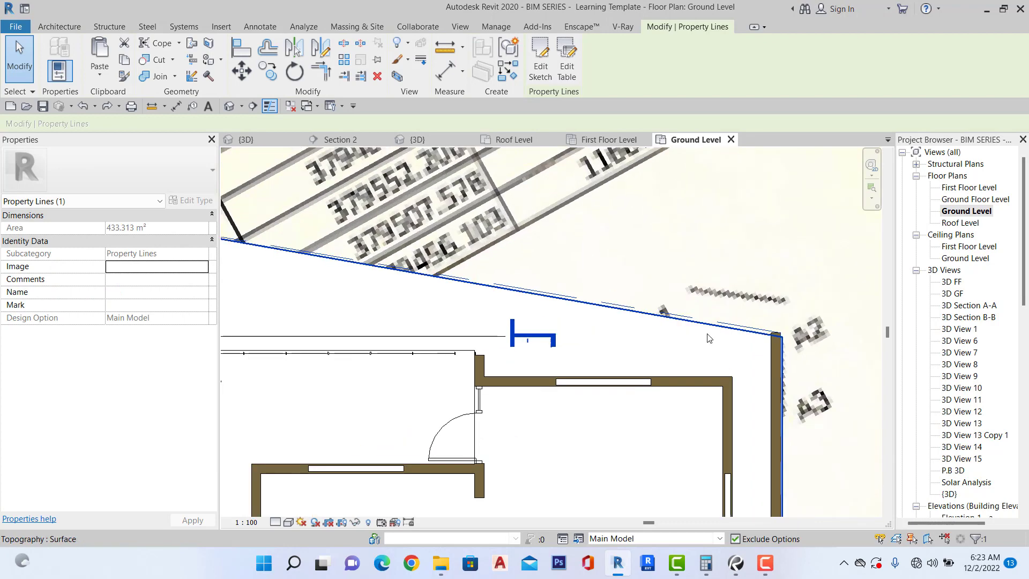
click(708, 336)
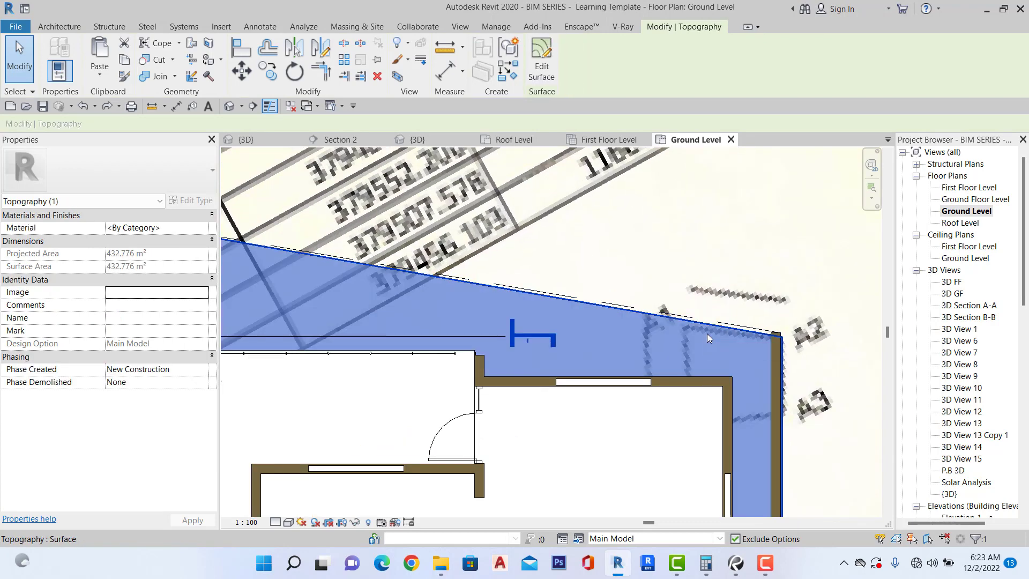
scroll(777, 329, up, 1)
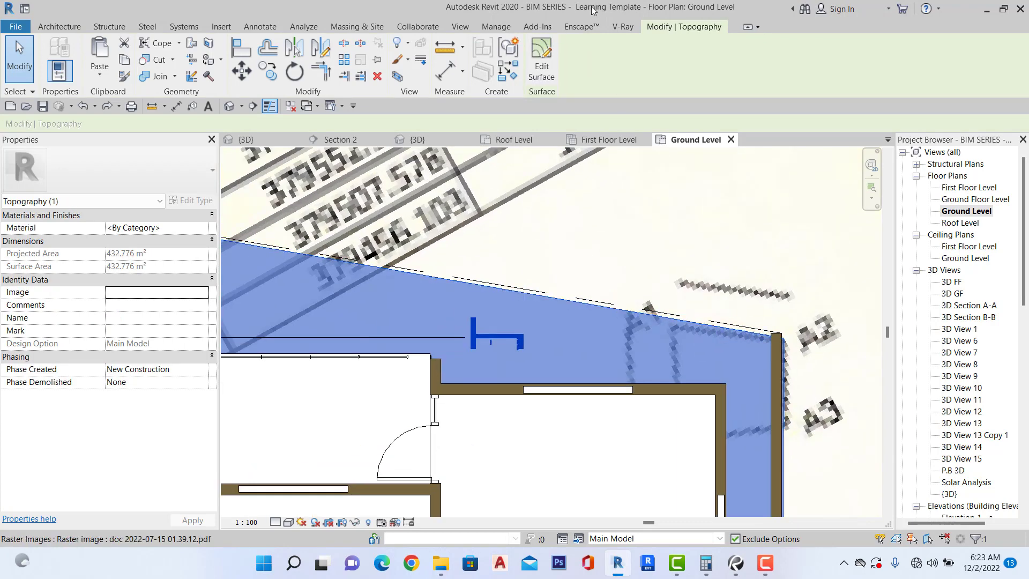
click(541, 59)
scroll(793, 354, up, 4)
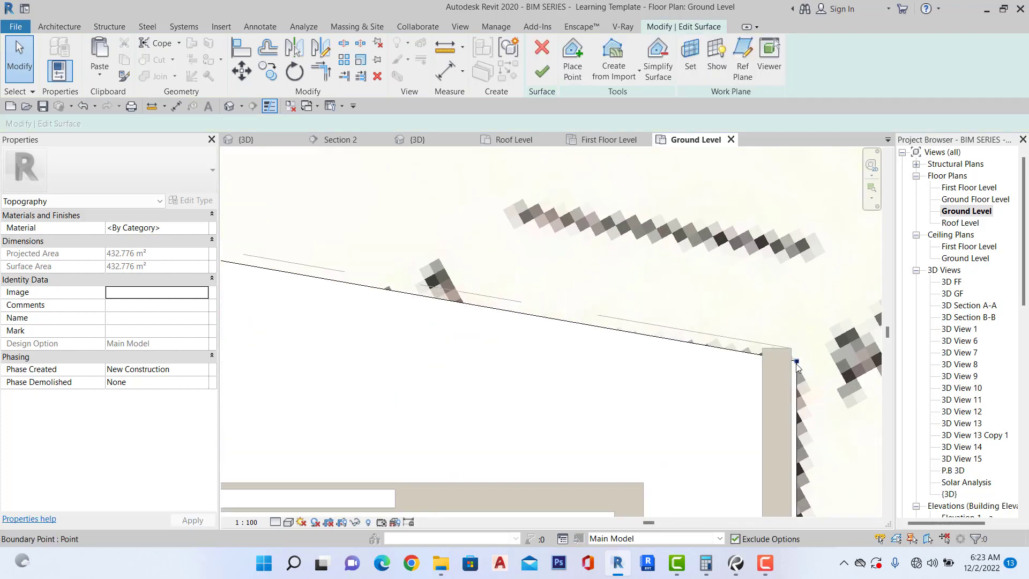
click(797, 361)
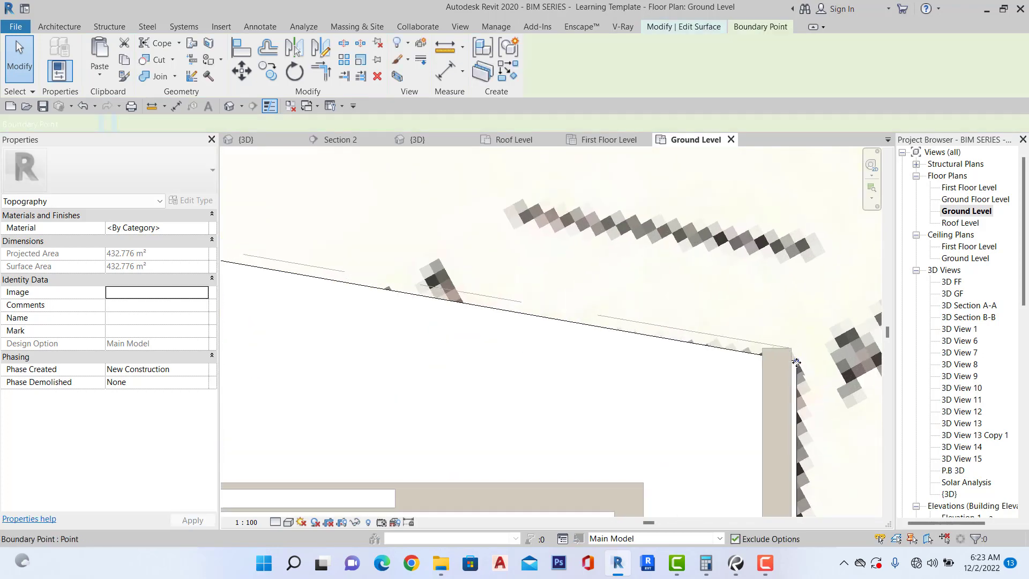
scroll(797, 362, up, 1)
scroll(796, 343, down, 5)
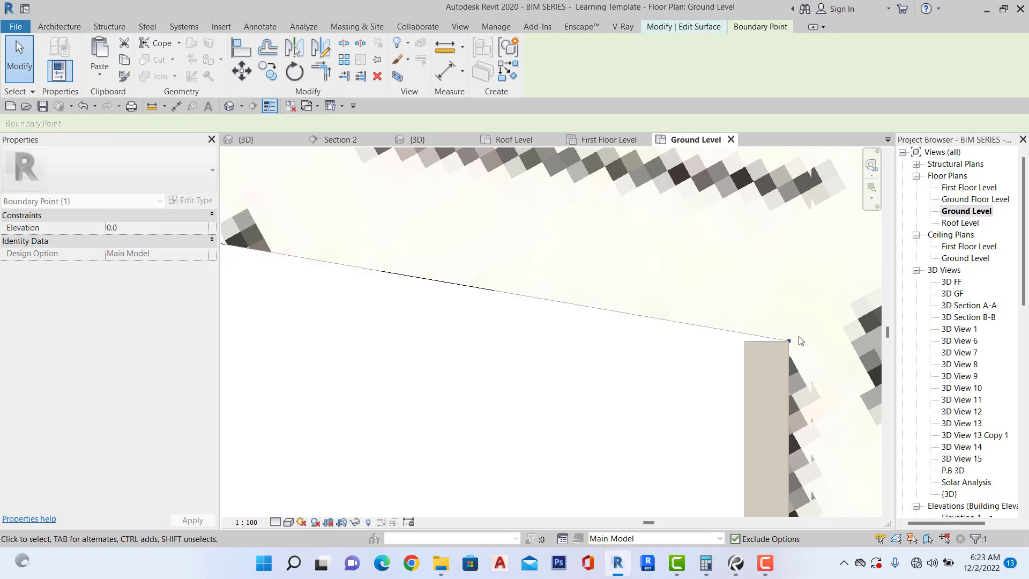
scroll(812, 339, down, 5)
scroll(609, 284, up, 2)
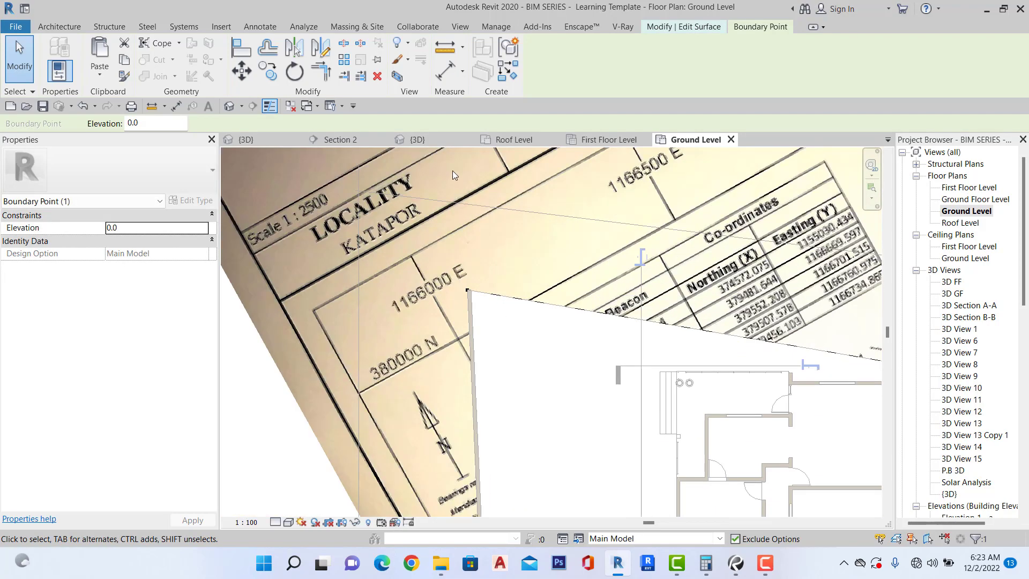
click(535, 247)
scroll(536, 247, down, 3)
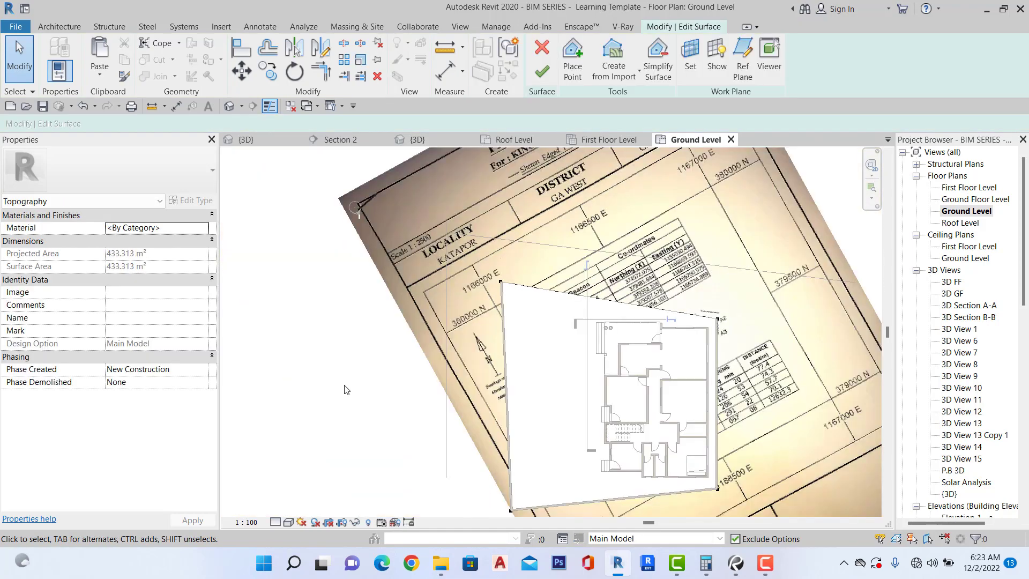
click(542, 73)
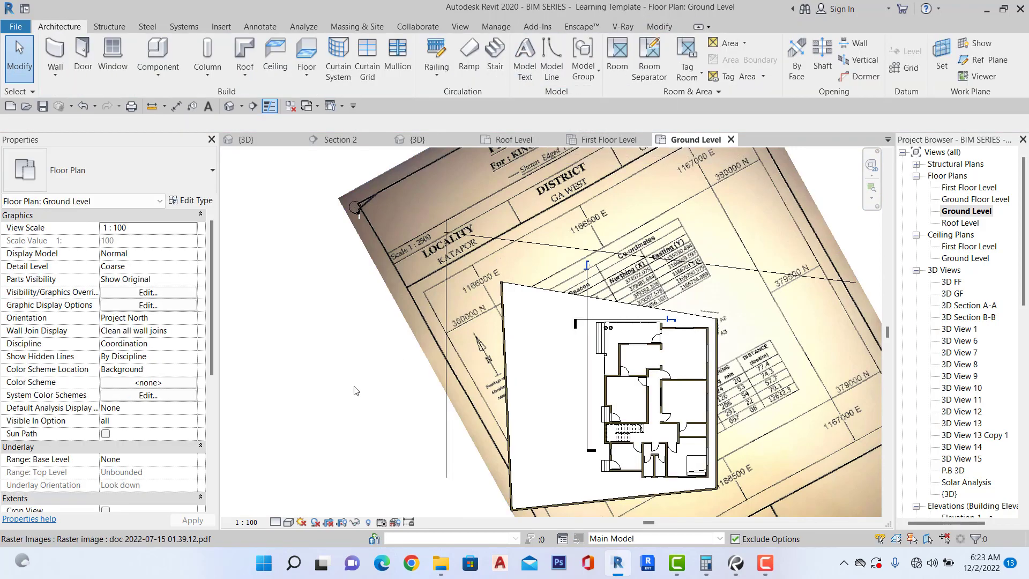
Place a Generic 150 wall along the plot's upper property line to close the boundary, picking the line.
click(53, 55)
click(549, 77)
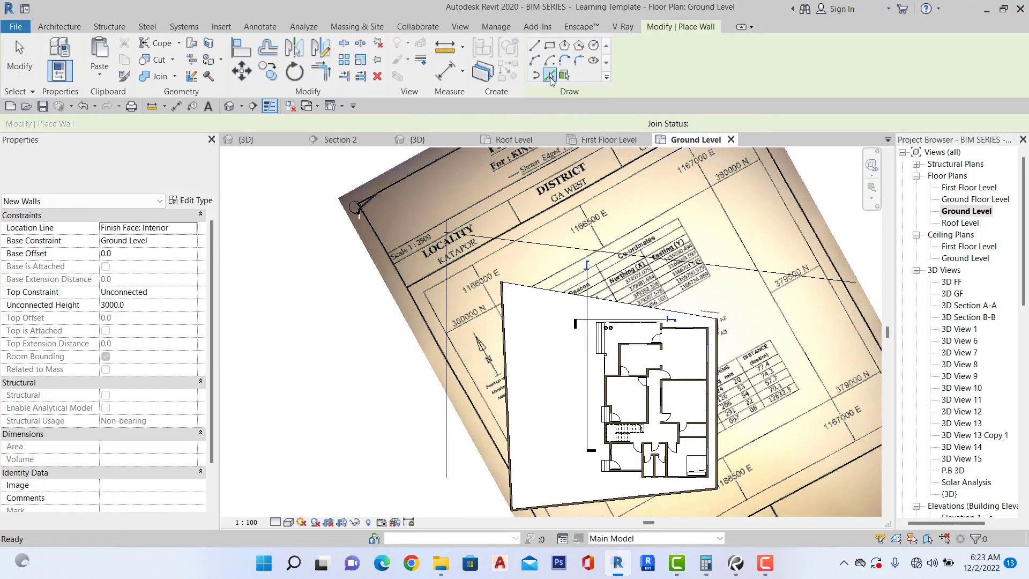
scroll(657, 307, up, 6)
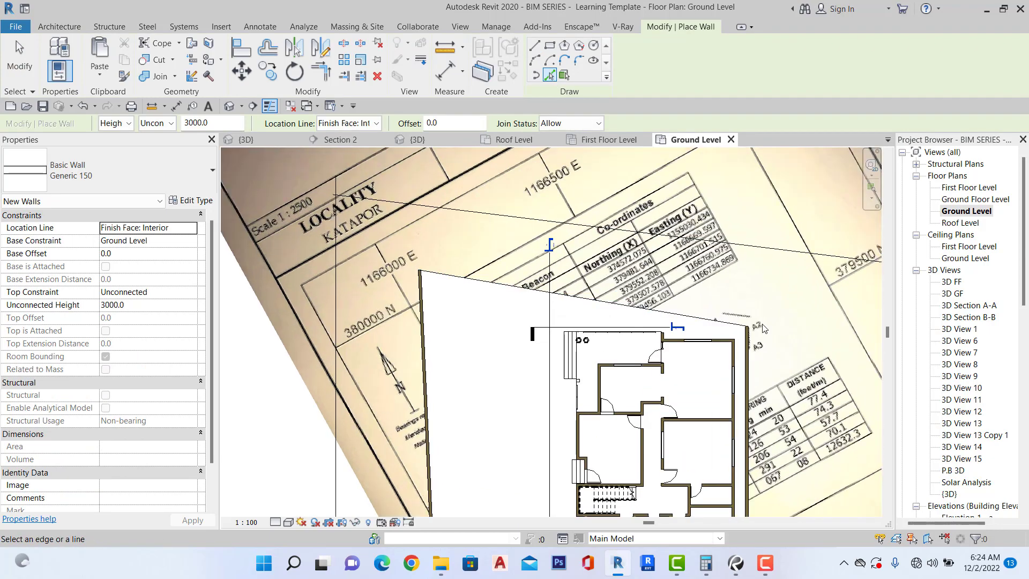
scroll(686, 313, down, 6)
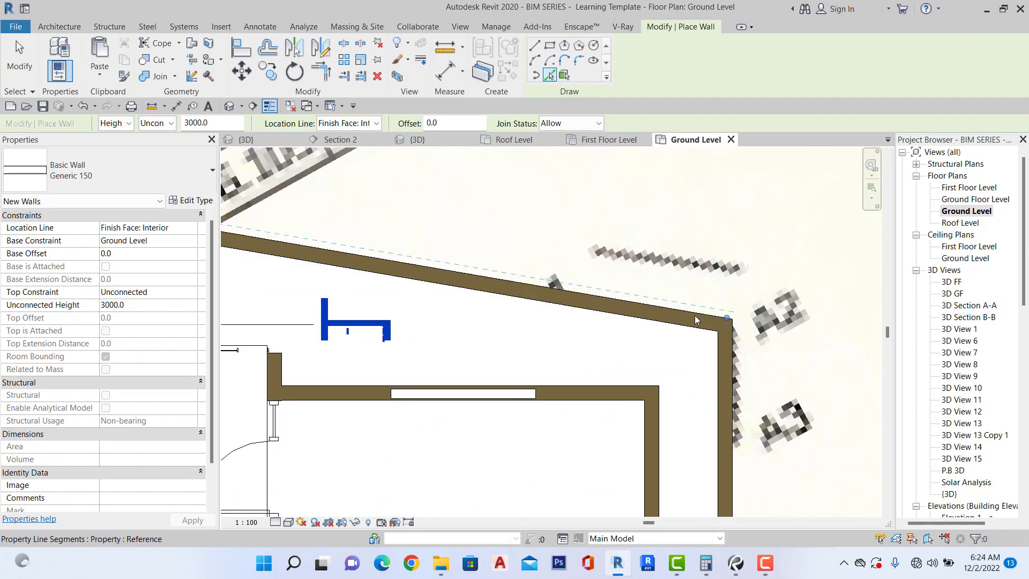
key(Escape)
key(Escape)
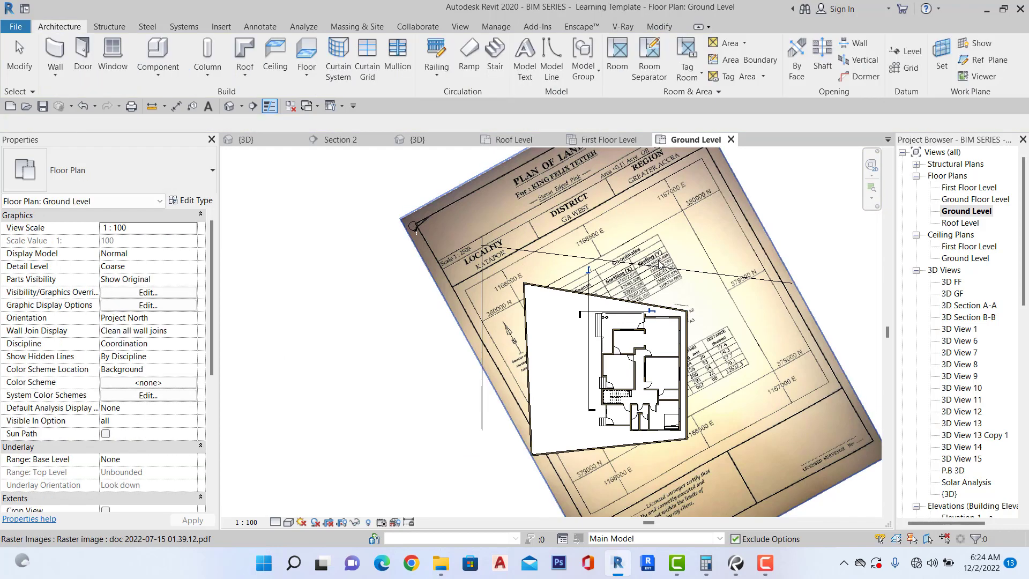
Shorten the upper boundary wall from its left-hand end to just before the vertical section line, leaving an opening, and return to the 3D view.
scroll(552, 278, up, 4)
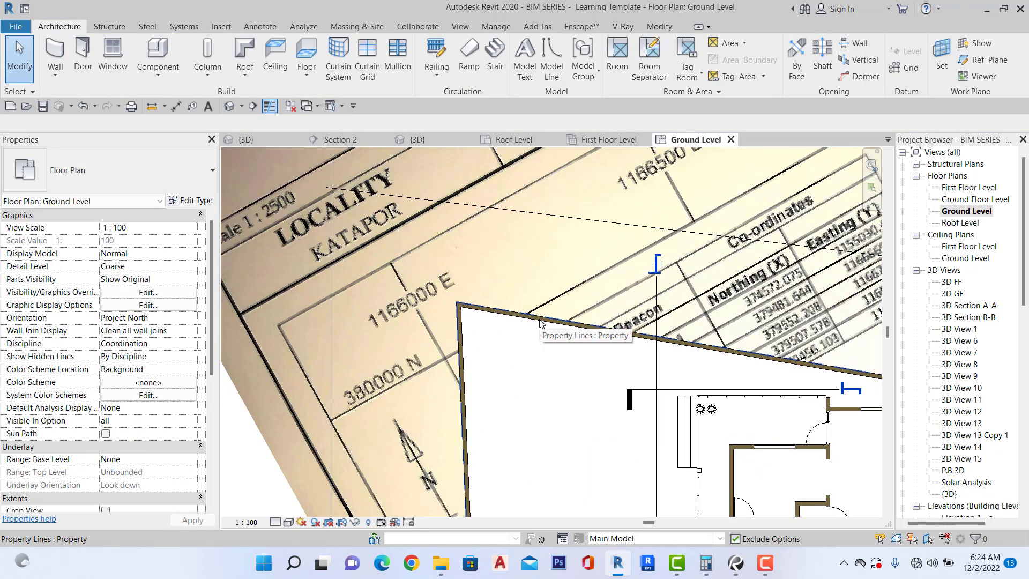
scroll(541, 322, up, 2)
click(539, 323)
scroll(485, 320, up, 3)
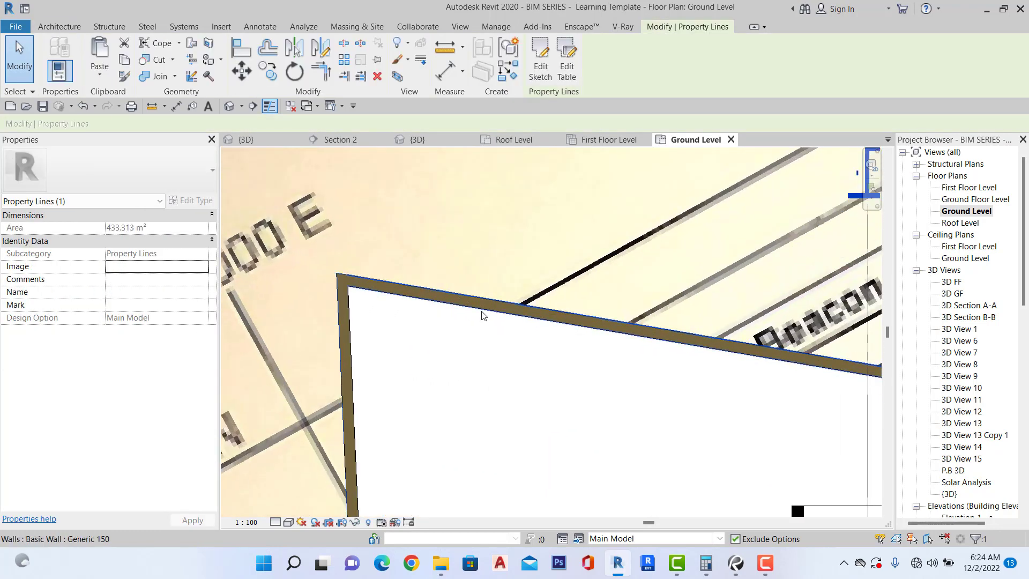
click(478, 310)
scroll(478, 310, down, 2)
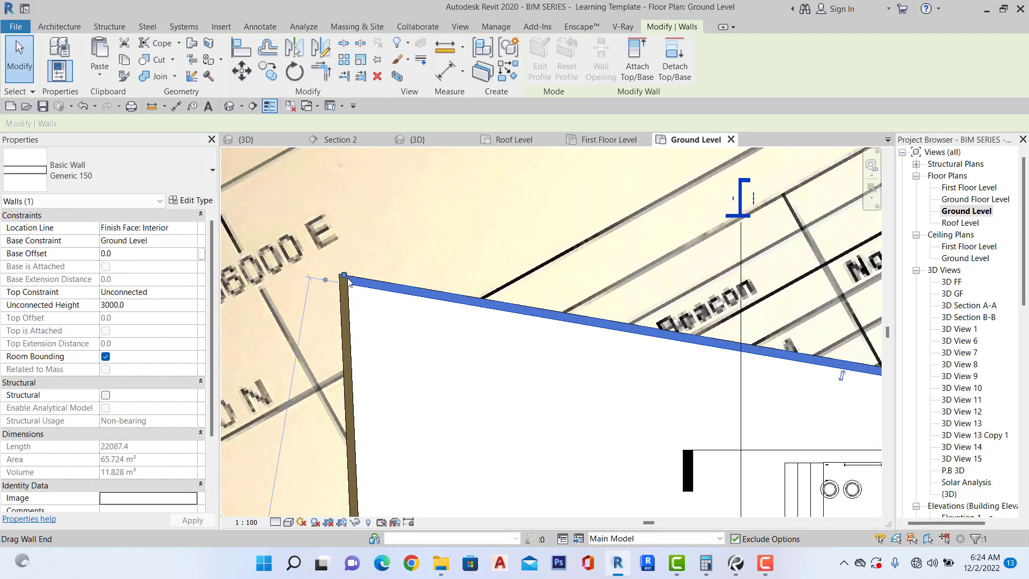
key(r)
key(s)
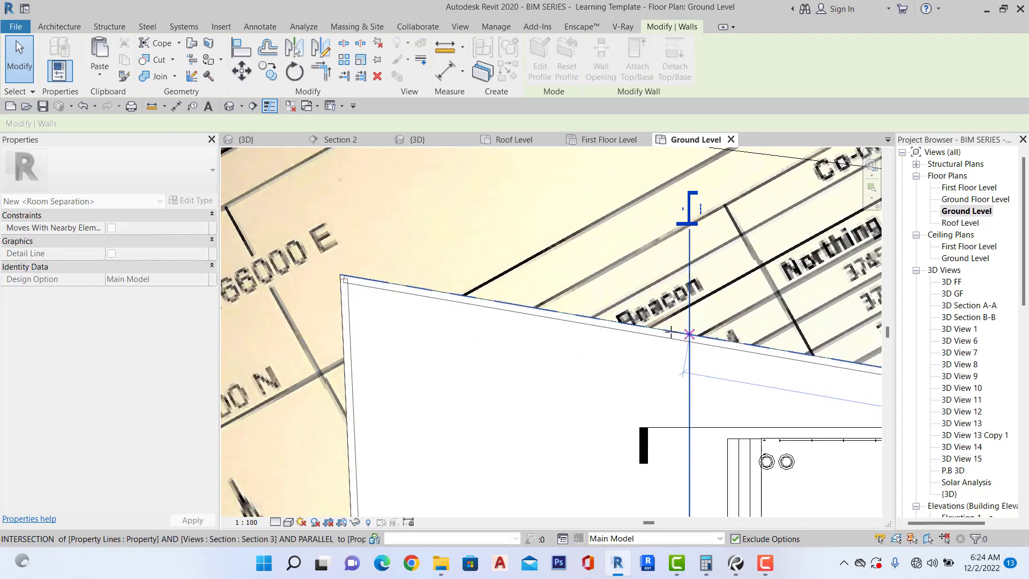
drag(667, 332, 666, 331)
scroll(601, 321, down, 6)
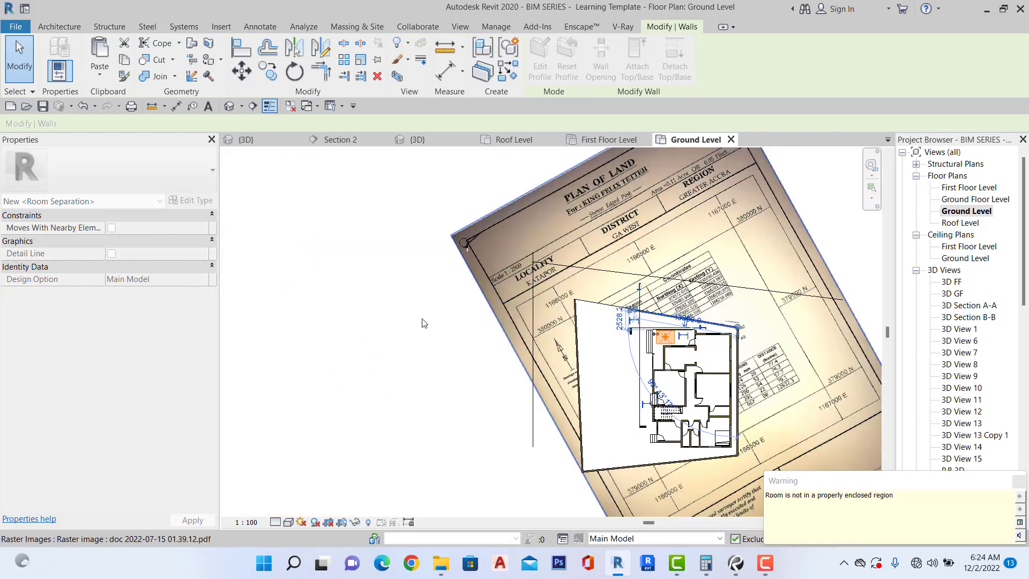
click(422, 324)
click(249, 140)
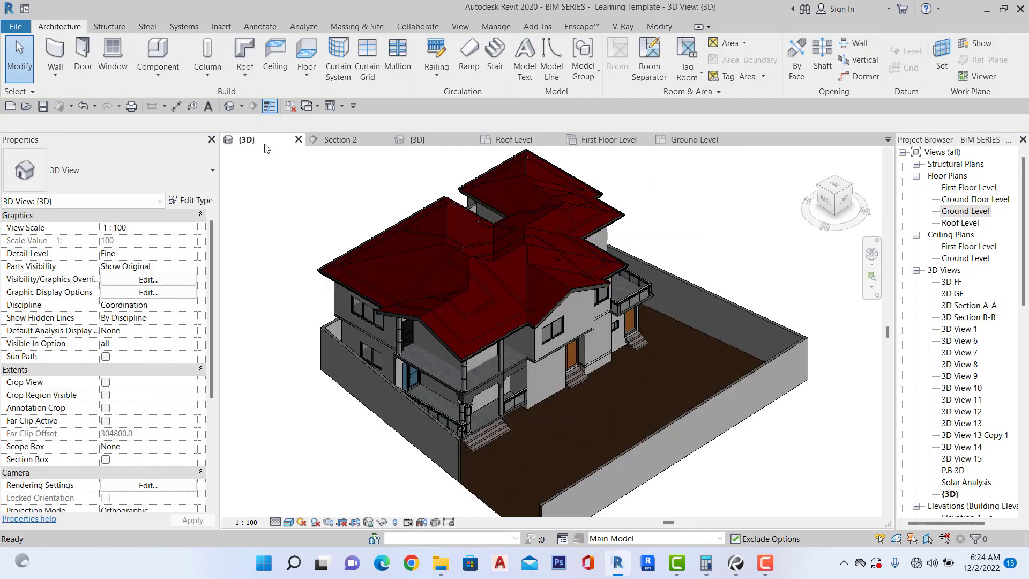
Set the 3D view's visual style to Shaded.
scroll(618, 359, down, 3)
scroll(486, 444, up, 4)
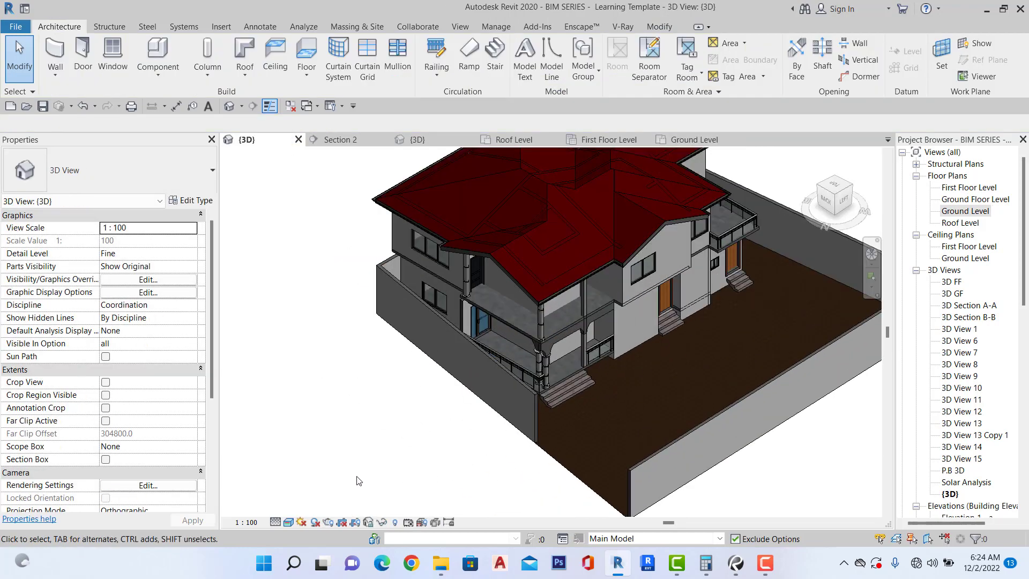
click(289, 523)
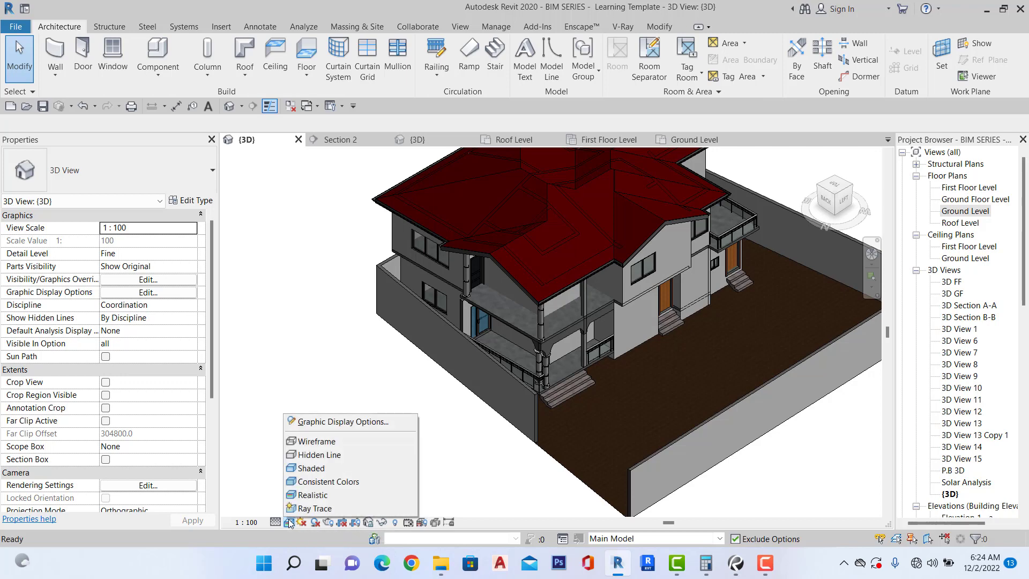
click(305, 468)
Examine the shaded house, roof and boundary walls from several angles in the 3D view.
click(843, 191)
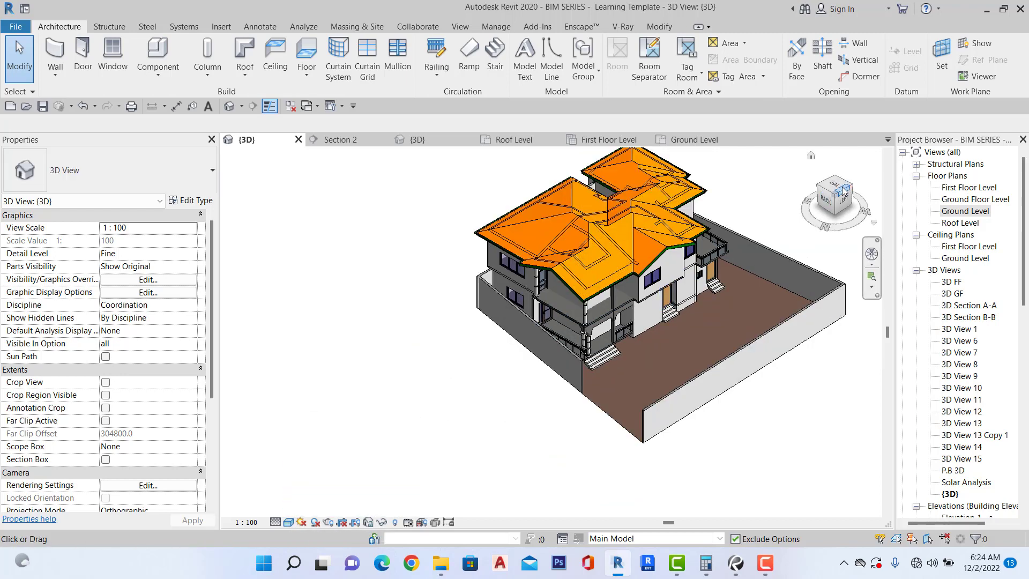
mouse_move(845, 189)
mouse_down()
mouse_move(229, 182)
mouse_move(276, 158)
mouse_move(276, 234)
mouse_move(842, 182)
mouse_move(809, 166)
mouse_move(793, 225)
mouse_move(804, 209)
mouse_move(772, 161)
mouse_move(871, 202)
mouse_move(885, 226)
mouse_up()
shift+middle_drag(670, 303, 646, 289)
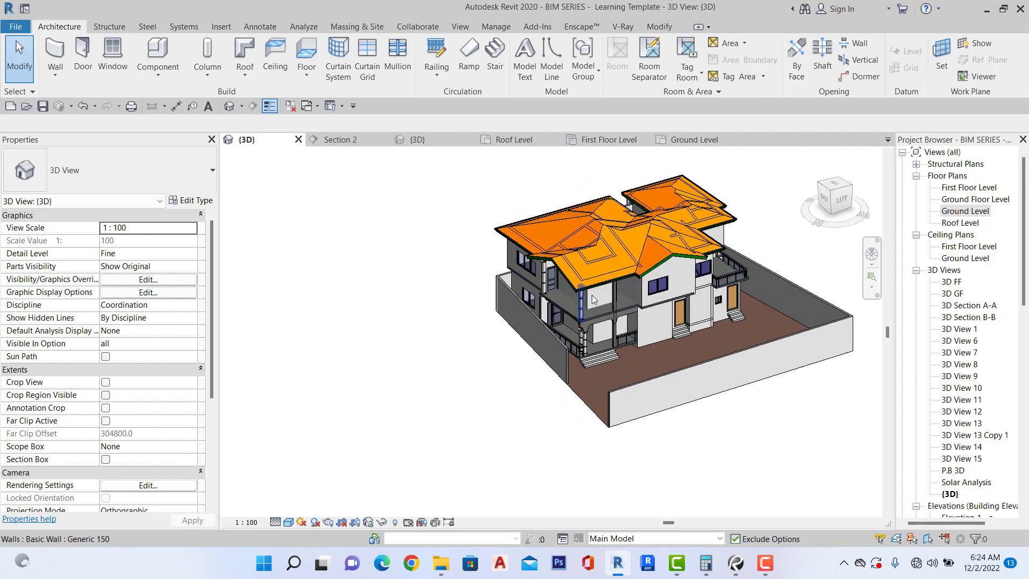
scroll(642, 291, up, 4)
scroll(642, 291, down, 5)
scroll(591, 290, up, 6)
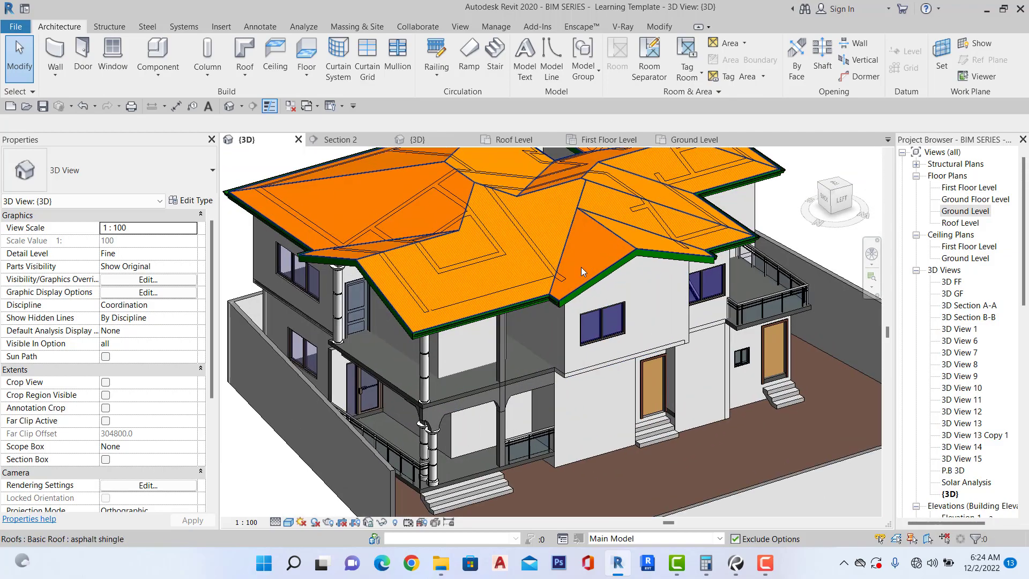
scroll(590, 290, down, 5)
scroll(643, 300, up, 6)
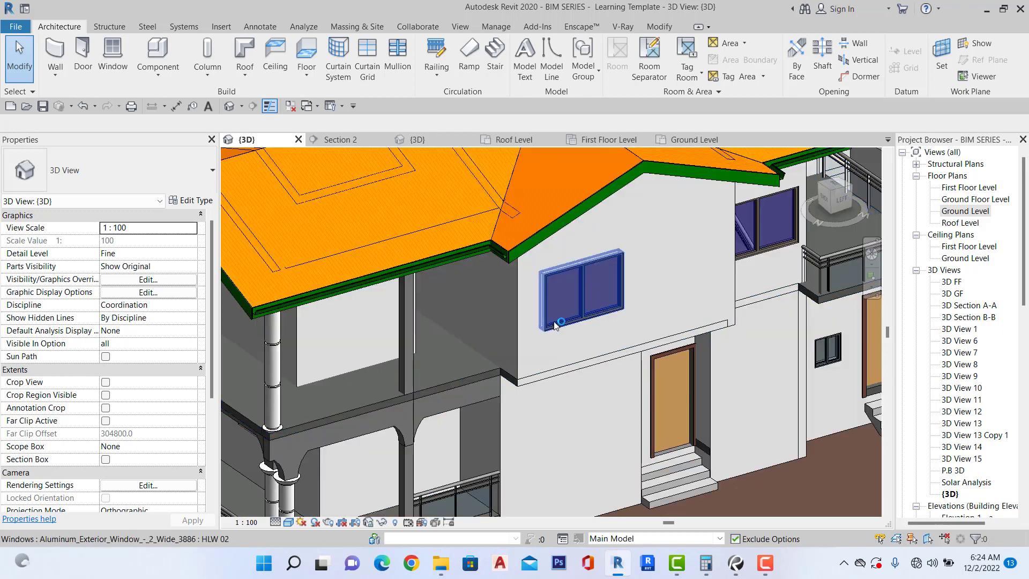
scroll(684, 306, down, 4)
scroll(554, 374, down, 5)
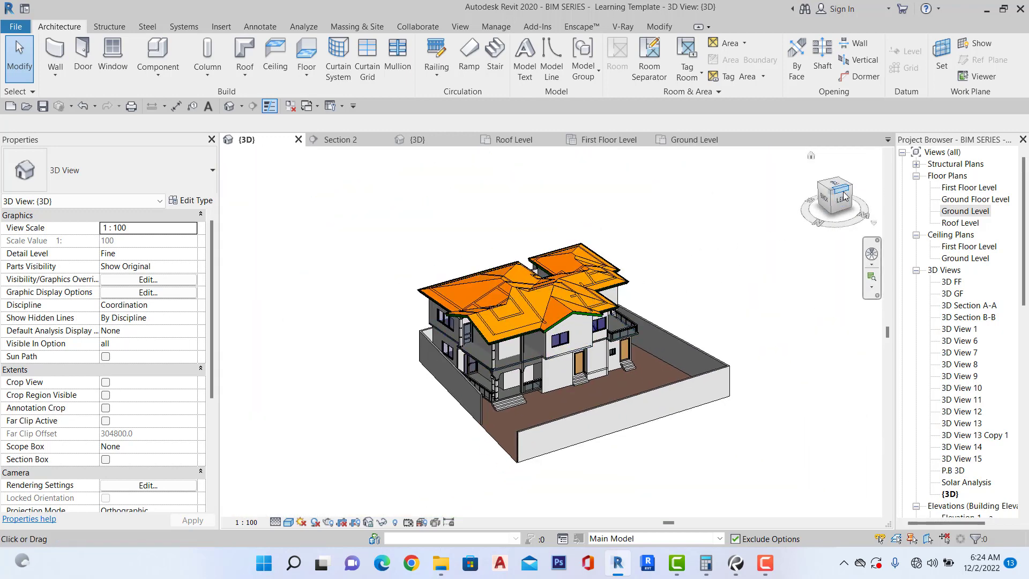
drag(834, 185, 841, 186)
scroll(477, 387, up, 5)
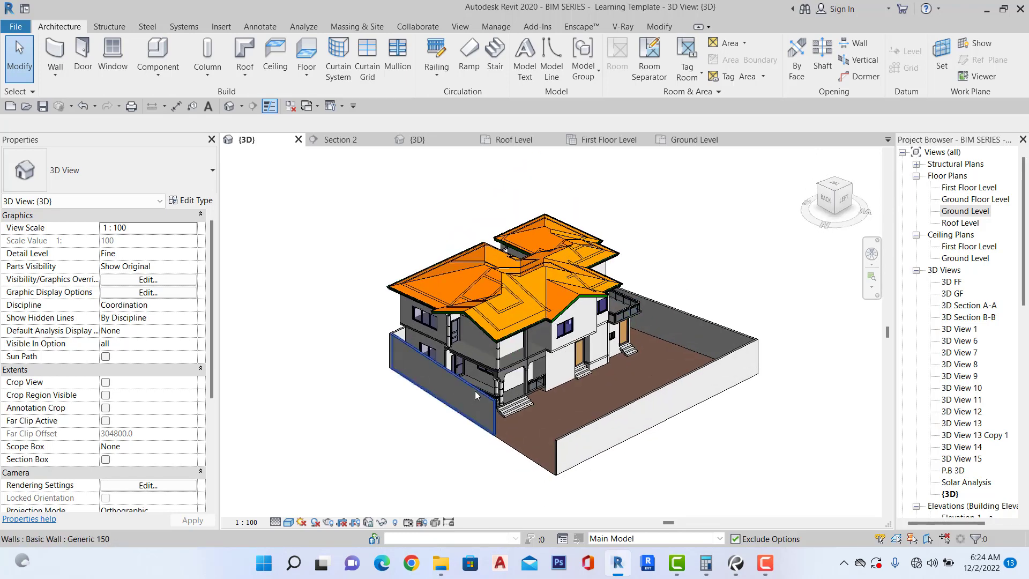
scroll(484, 364, down, 5)
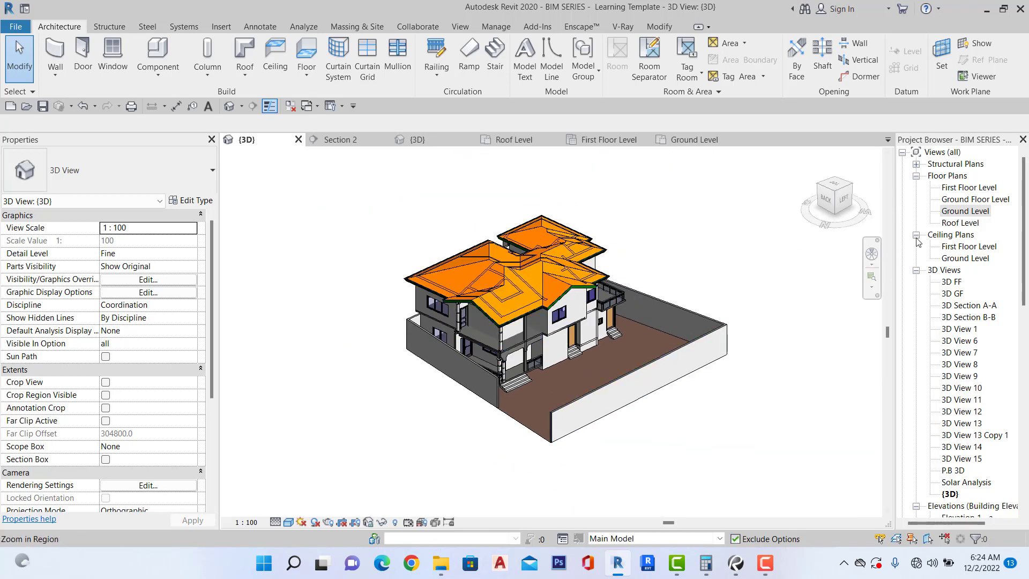
Open the Ground Level floor plan and examine the house layout and boundary walls over the survey plan image.
double_click(965, 211)
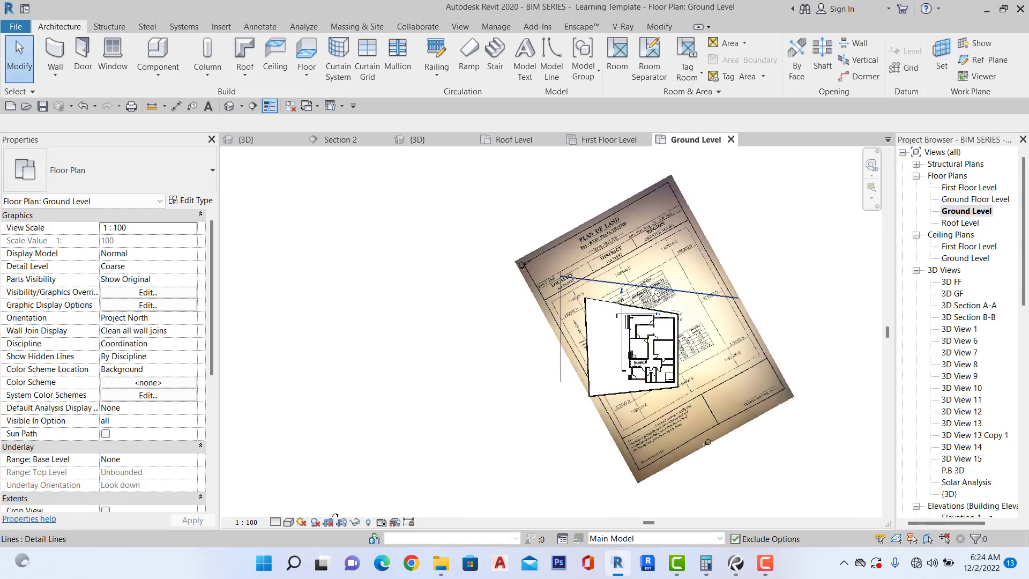
scroll(632, 301, up, 5)
scroll(574, 326, down, 3)
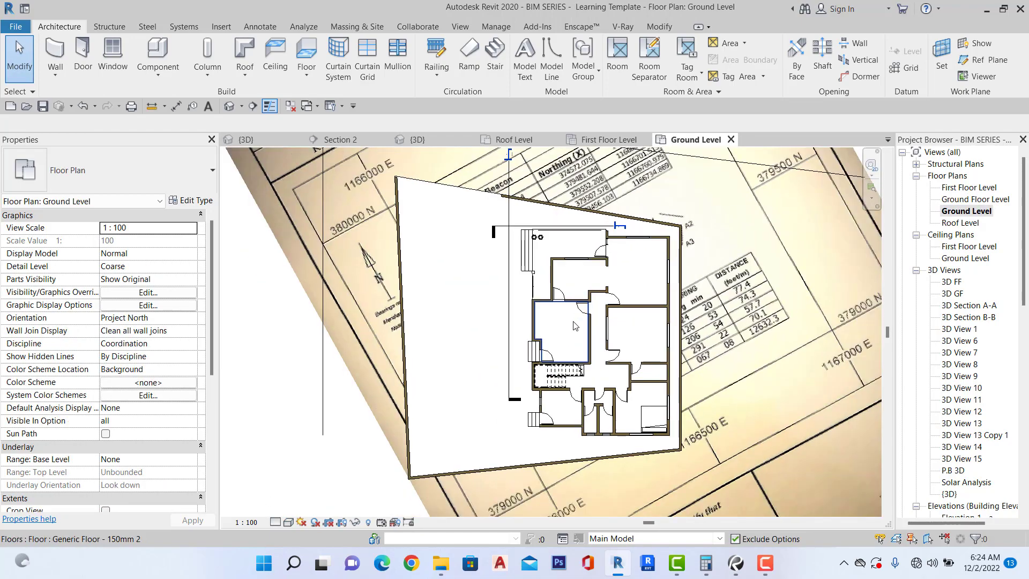
scroll(604, 305, up, 4)
scroll(565, 309, down, 3)
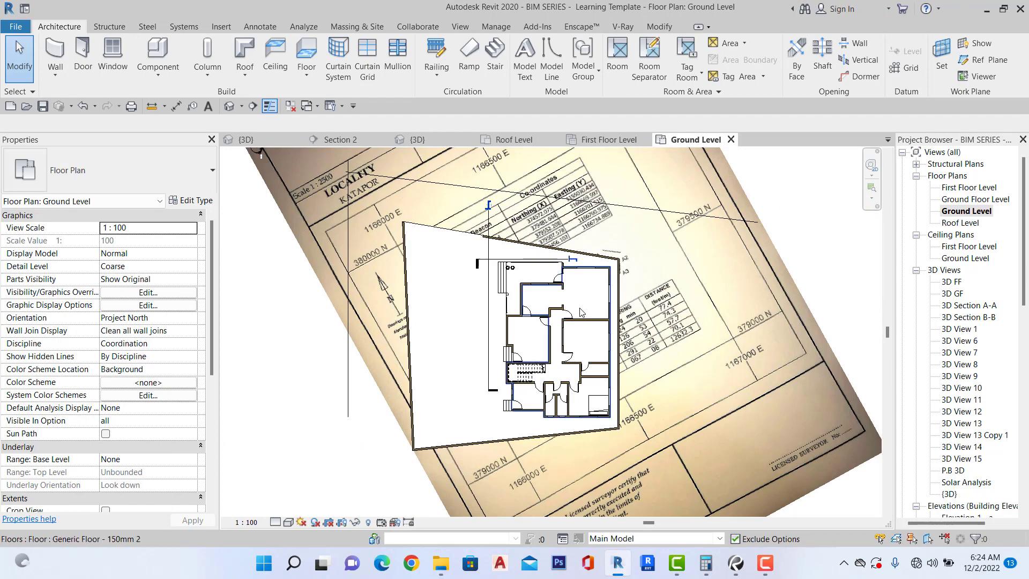
scroll(557, 327, up, 4)
scroll(526, 375, down, 3)
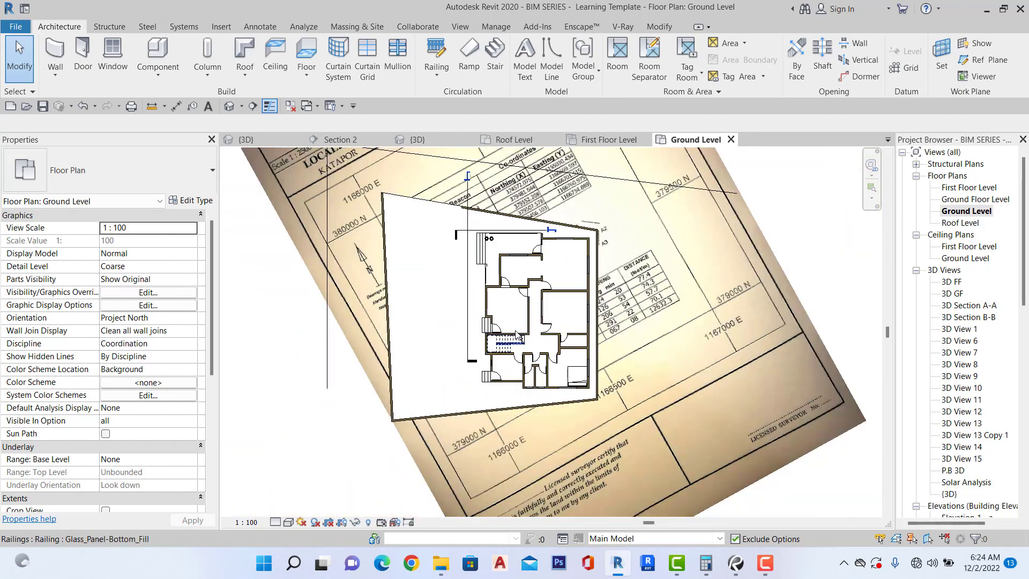
scroll(519, 333, up, 3)
scroll(504, 317, down, 3)
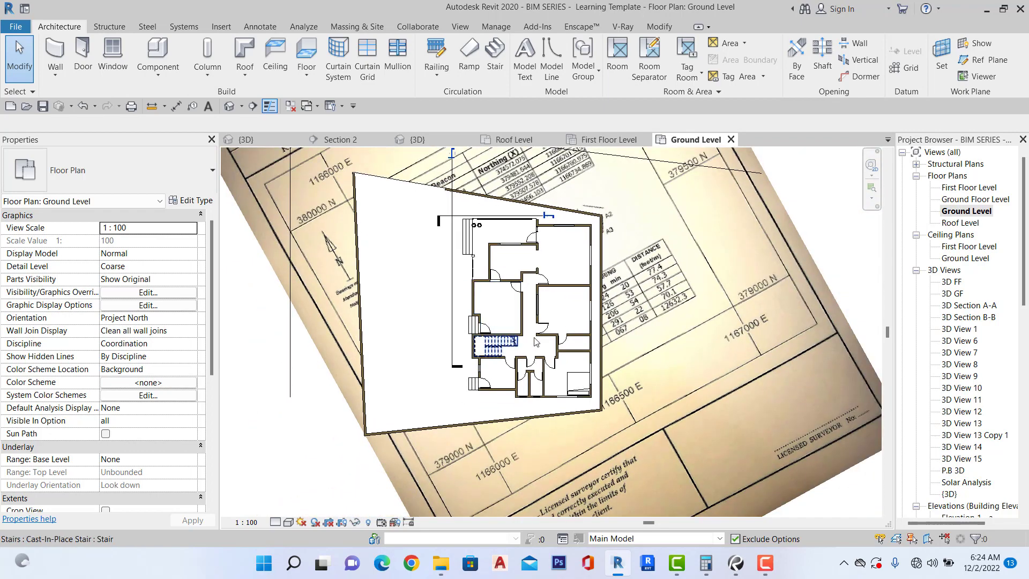
scroll(544, 342, up, 4)
scroll(544, 340, down, 5)
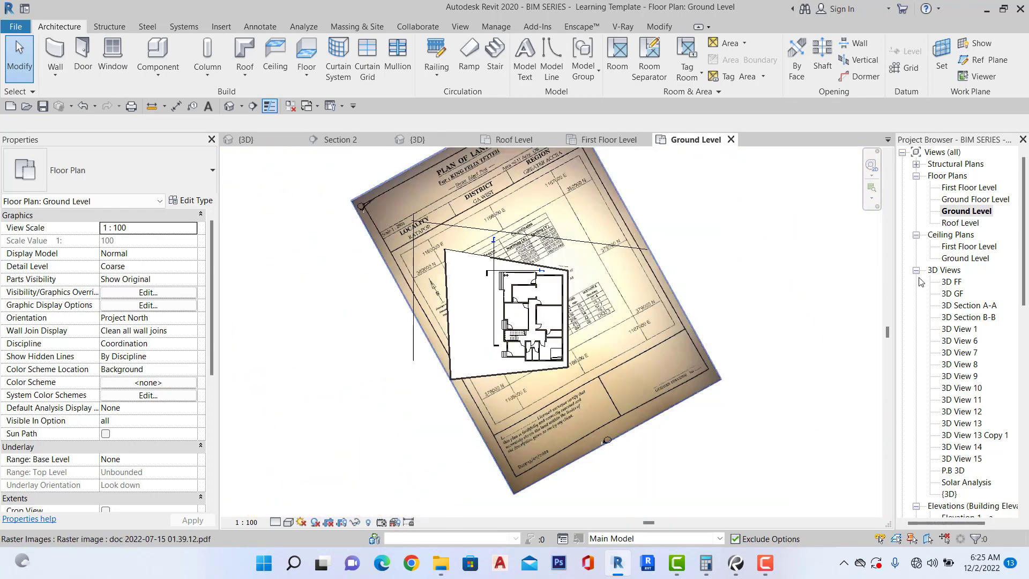
Open the Ground Floor Level plan and examine how its rooms are named and tagged.
double_click(972, 200)
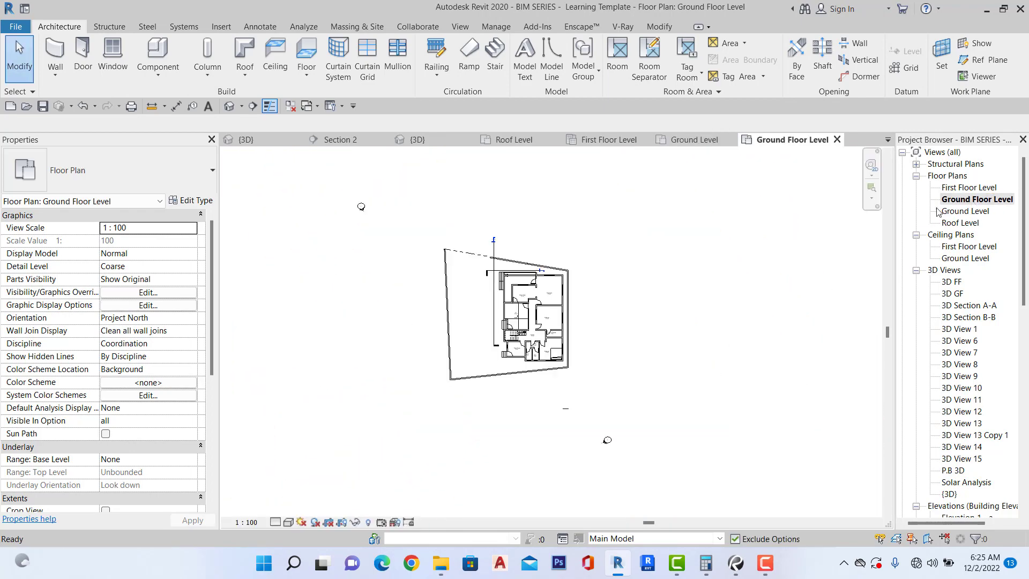
scroll(488, 309, up, 4)
scroll(509, 321, down, 2)
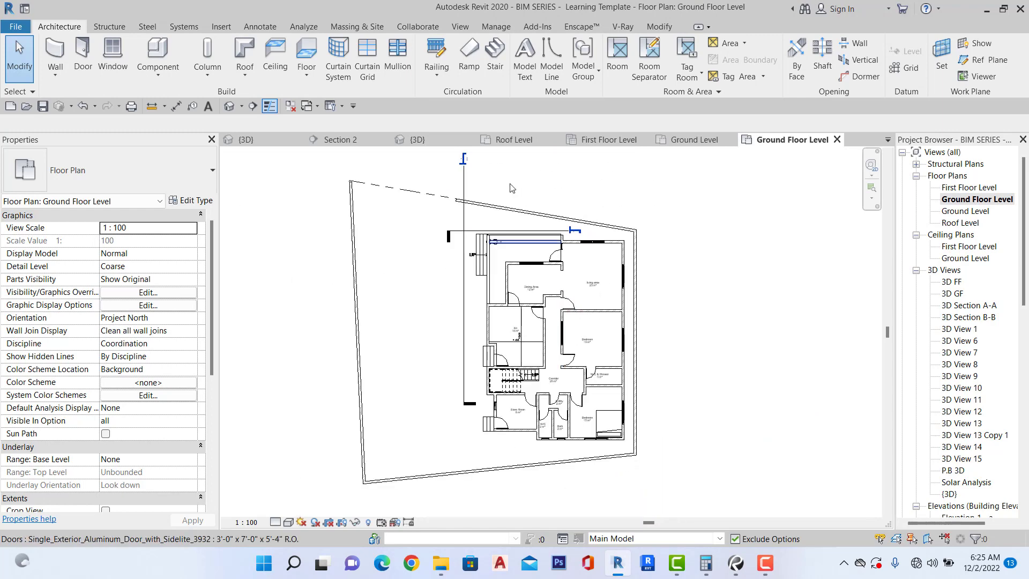
scroll(608, 407, up, 5)
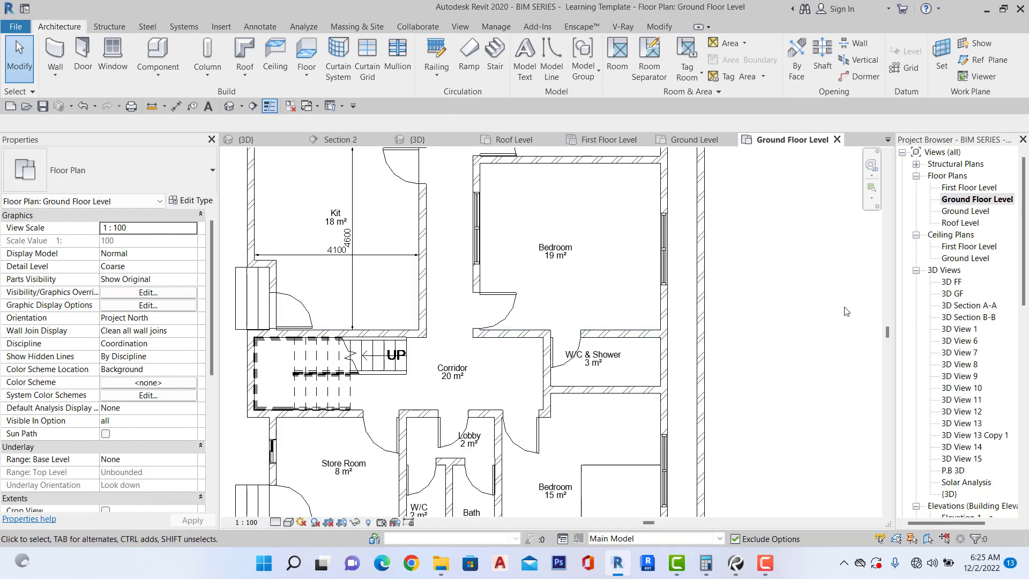
Open the First Floor Level plan and place rooms in the three large spaces along the right-hand exterior wall.
double_click(962, 189)
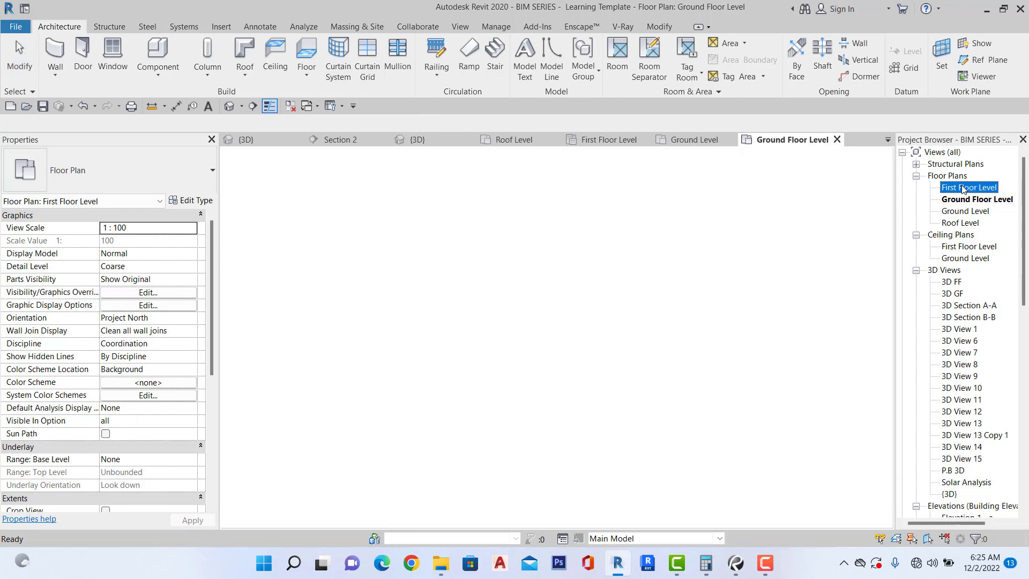
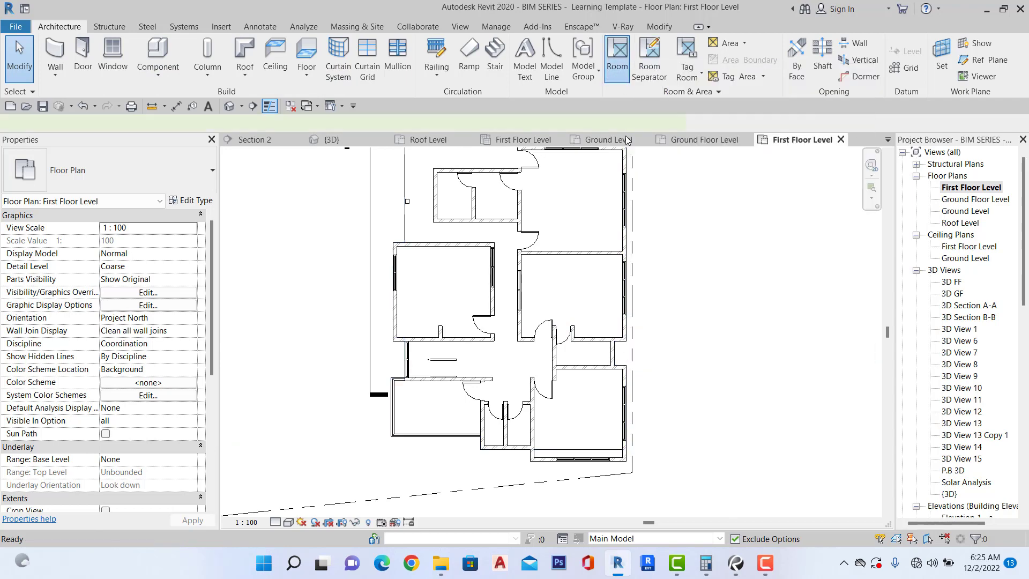
click(578, 299)
click(575, 416)
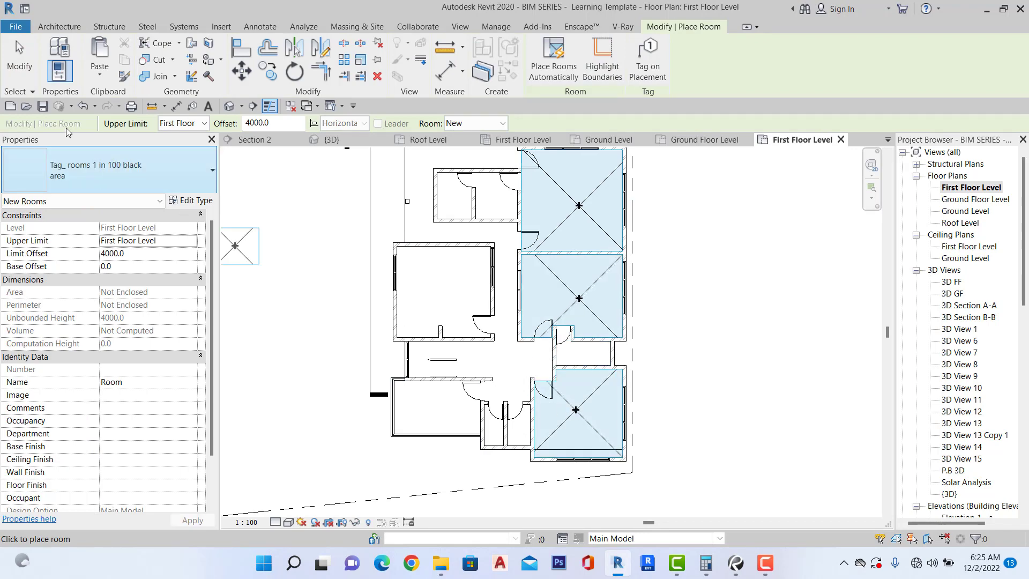
click(19, 59)
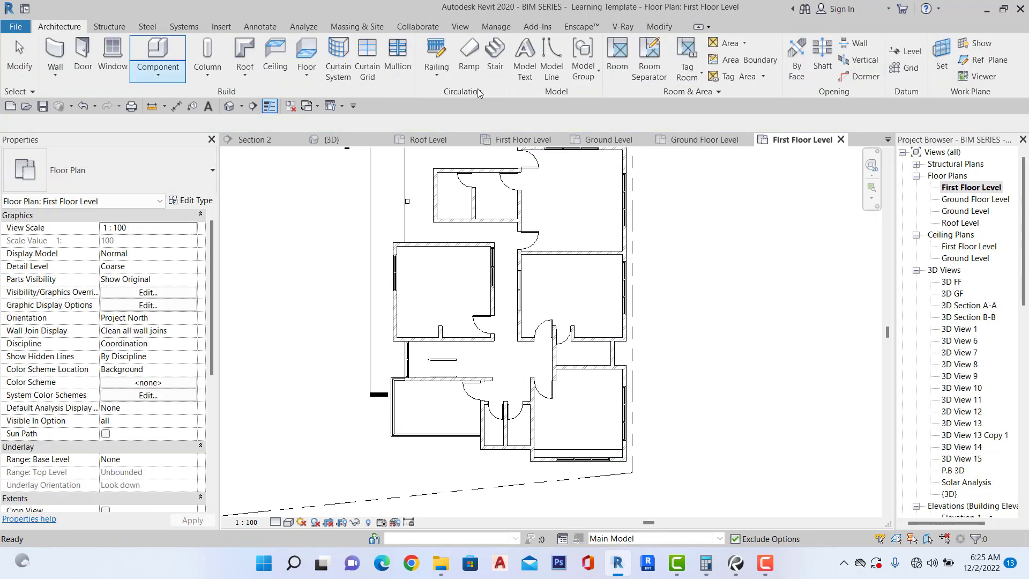
Tag the three right-hand first-floor rooms with the name-and-area room tag and leave the Tag Room command.
click(686, 49)
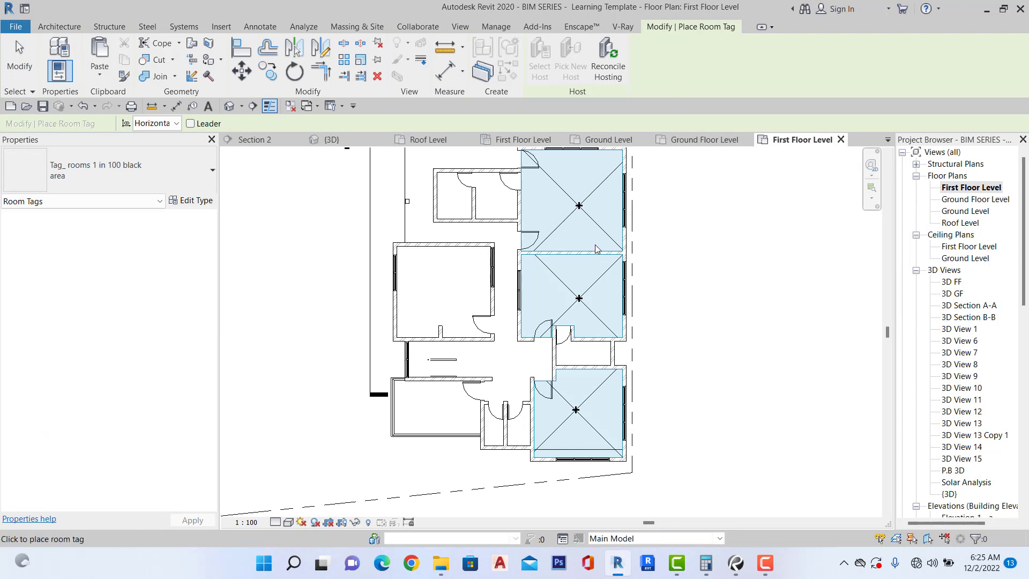
scroll(592, 238, up, 4)
click(582, 210)
scroll(587, 225, down, 3)
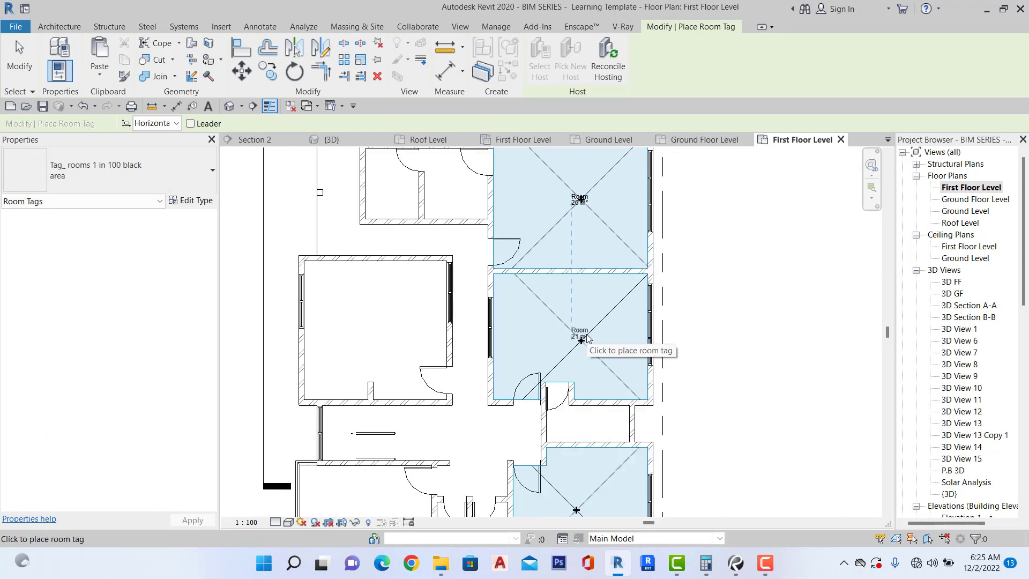
scroll(617, 294, down, 3)
scroll(599, 432, up, 1)
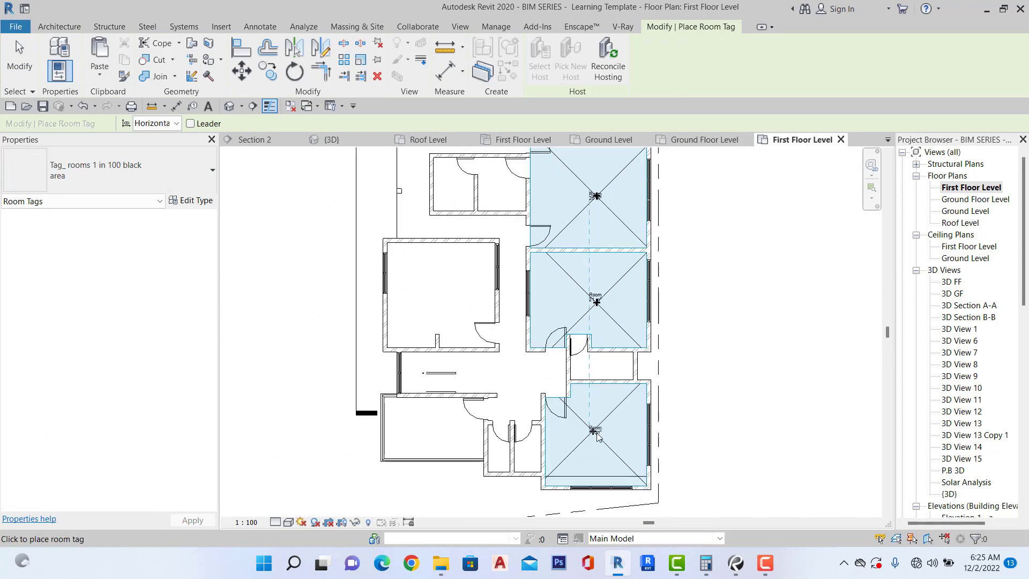
scroll(599, 436, up, 2)
key(Escape)
key(Escape)
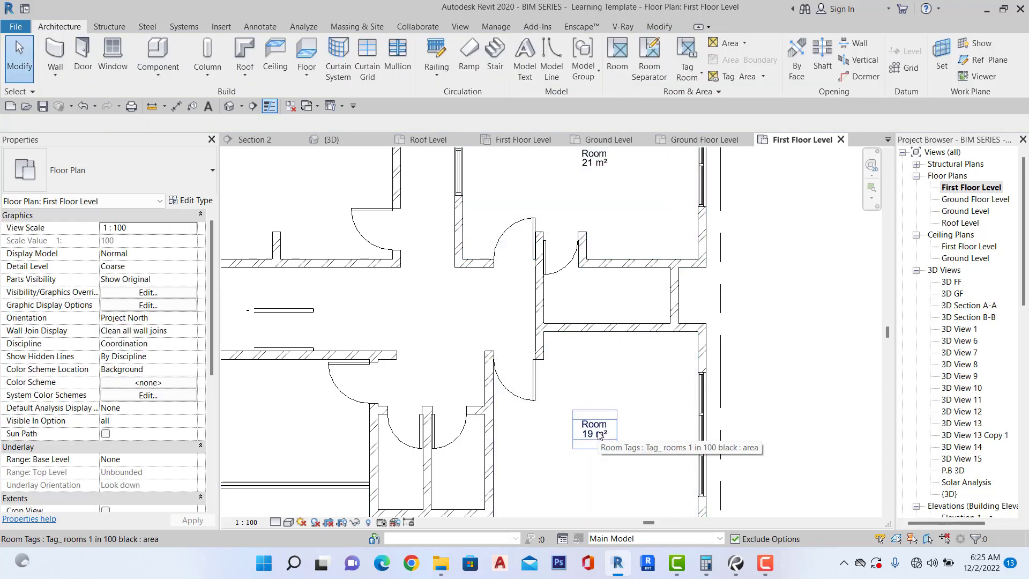
Rename the lower right-hand room on the first floor as Bedroom in its properties.
scroll(599, 429, down, 2)
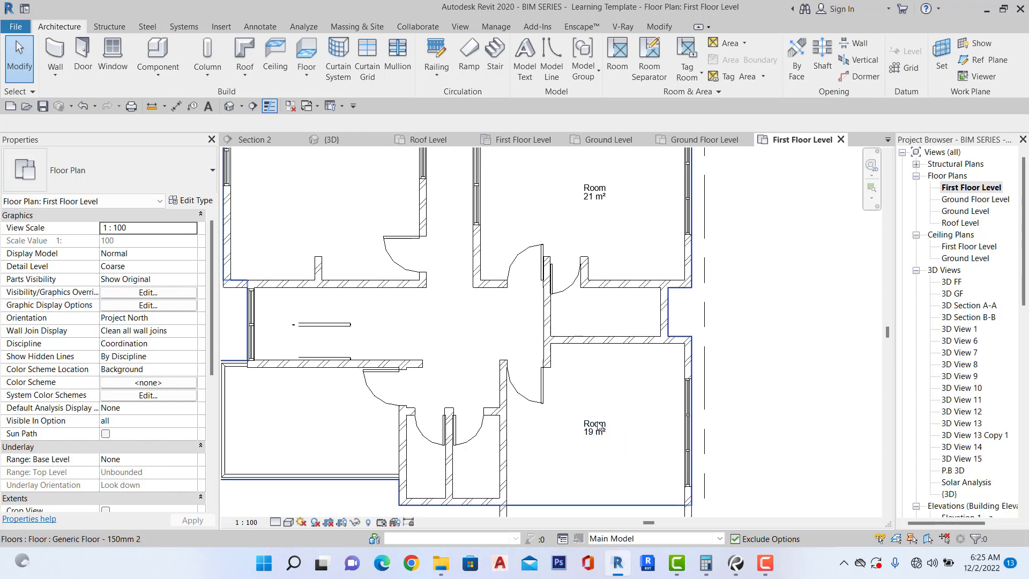
click(597, 424)
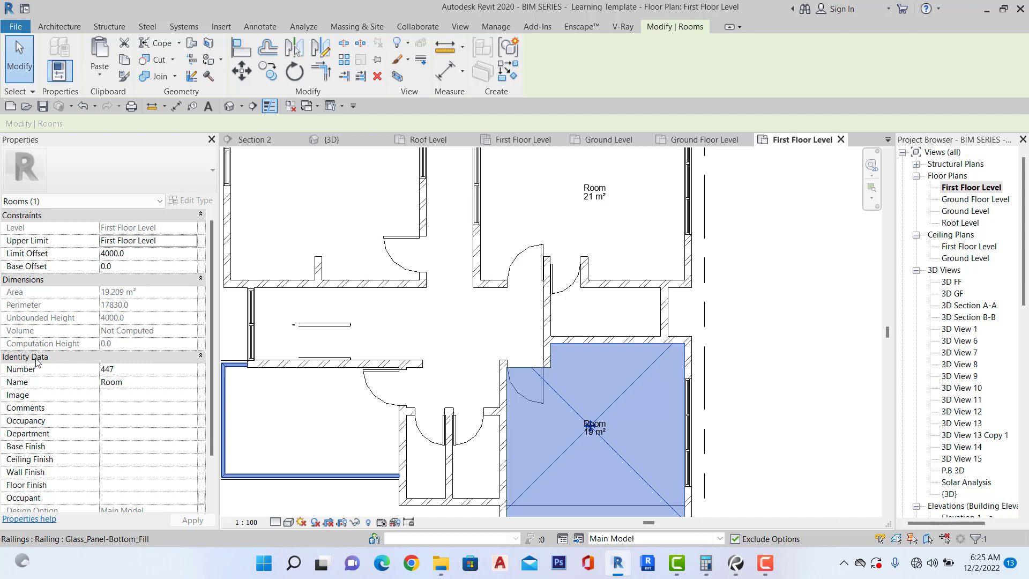
click(118, 383)
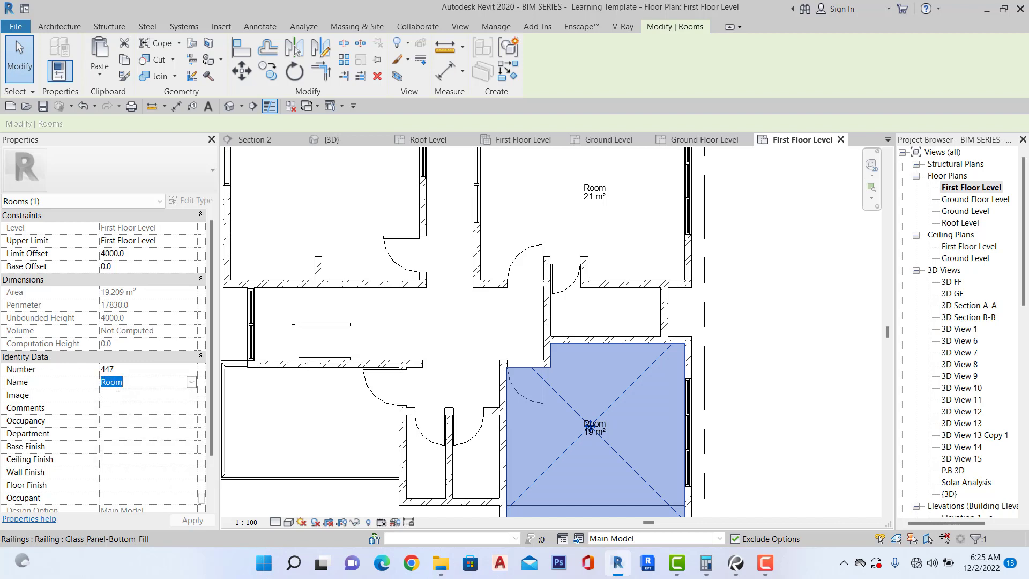
text(Bedr)
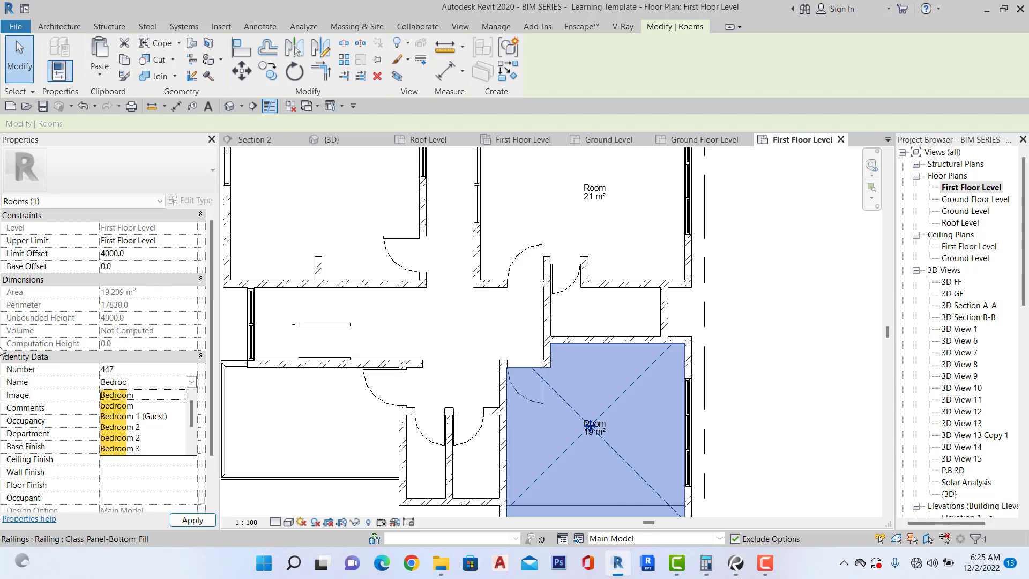
key(Return)
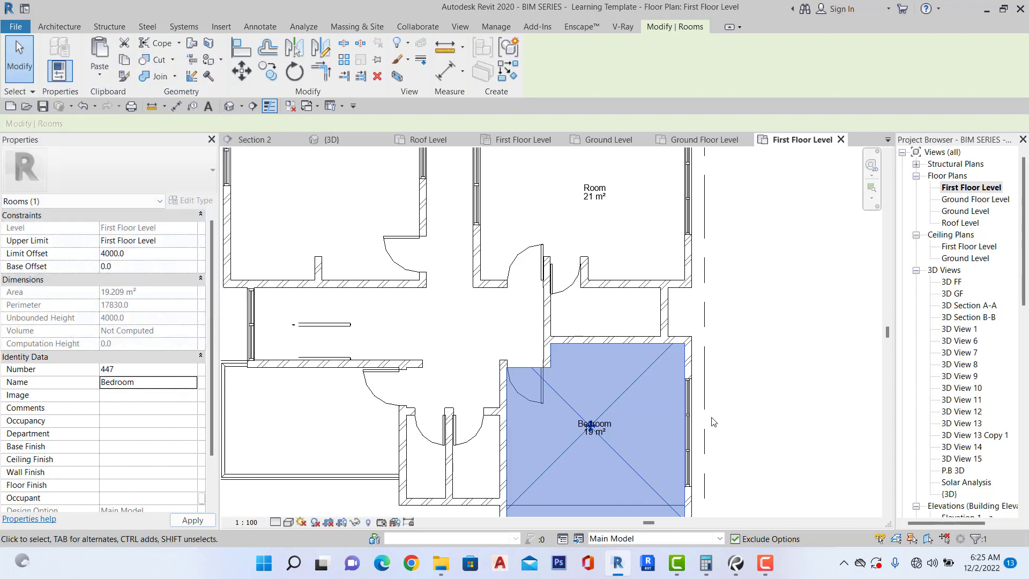
Rename the middle right-hand room on the first floor as Bedroom by editing its room tag.
scroll(673, 269, down, 4)
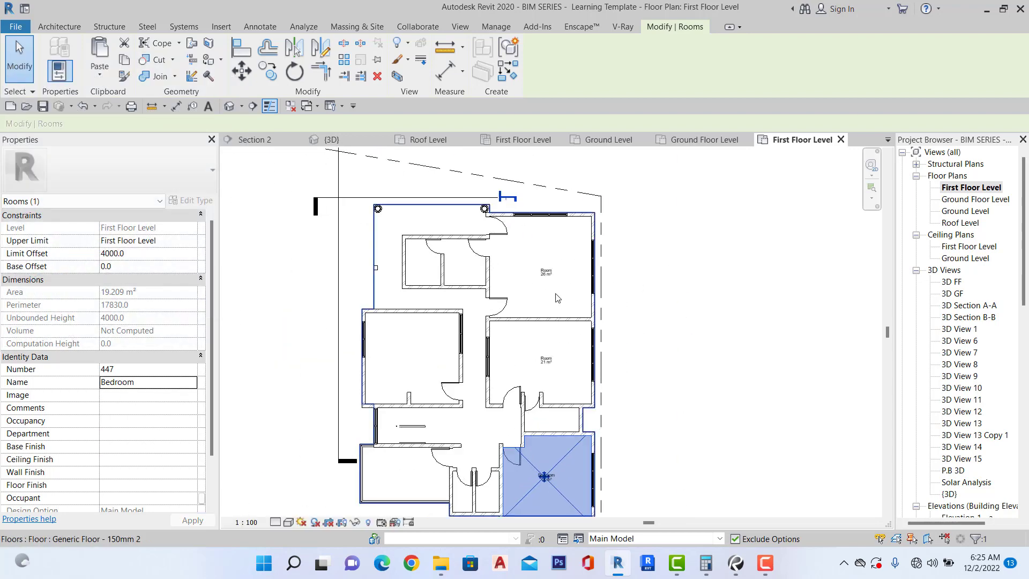
scroll(555, 294, up, 2)
click(549, 383)
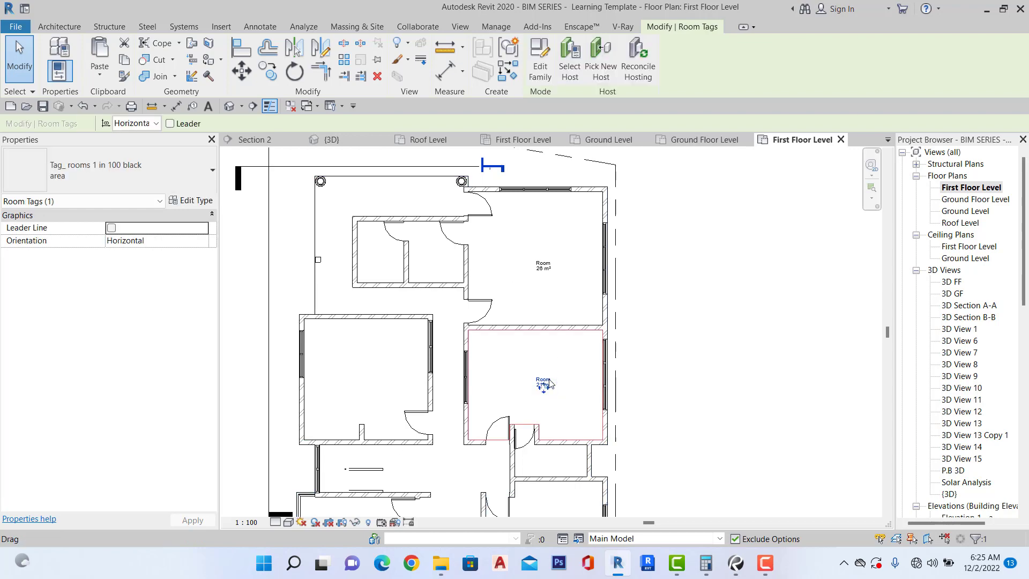
scroll(546, 384, up, 2)
scroll(545, 386, up, 2)
click(545, 379)
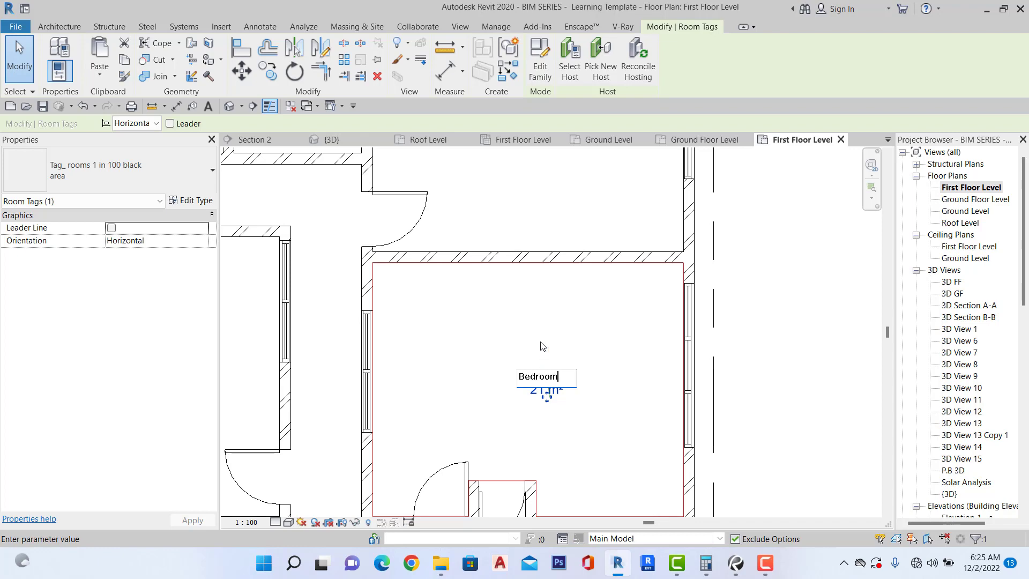
scroll(575, 347, down, 2)
scroll(383, 370, down, 2)
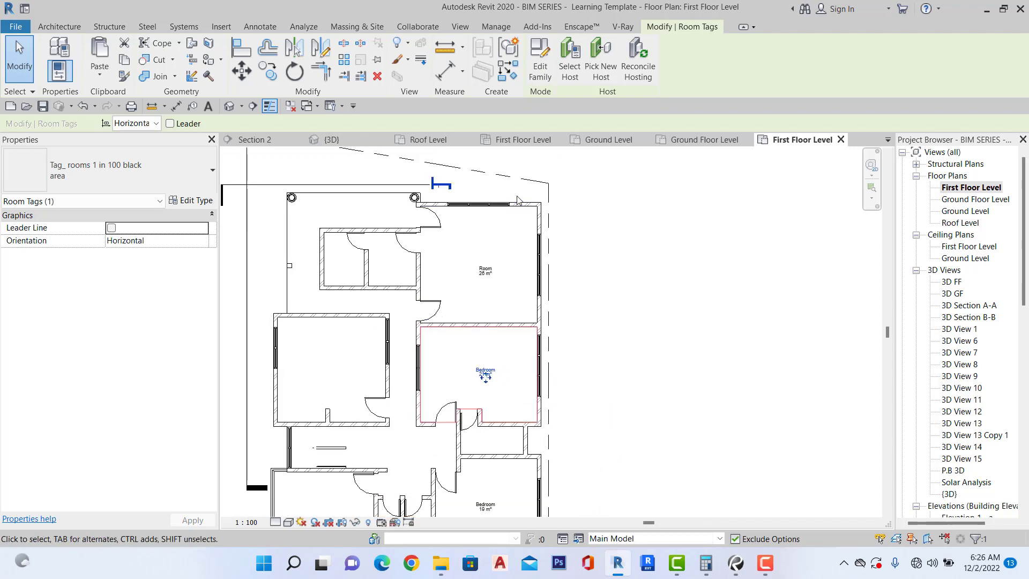
Rename the upper right-hand room on the first floor as Hall by editing its room tag.
scroll(485, 242, up, 3)
click(469, 313)
scroll(474, 312, up, 2)
click(465, 308)
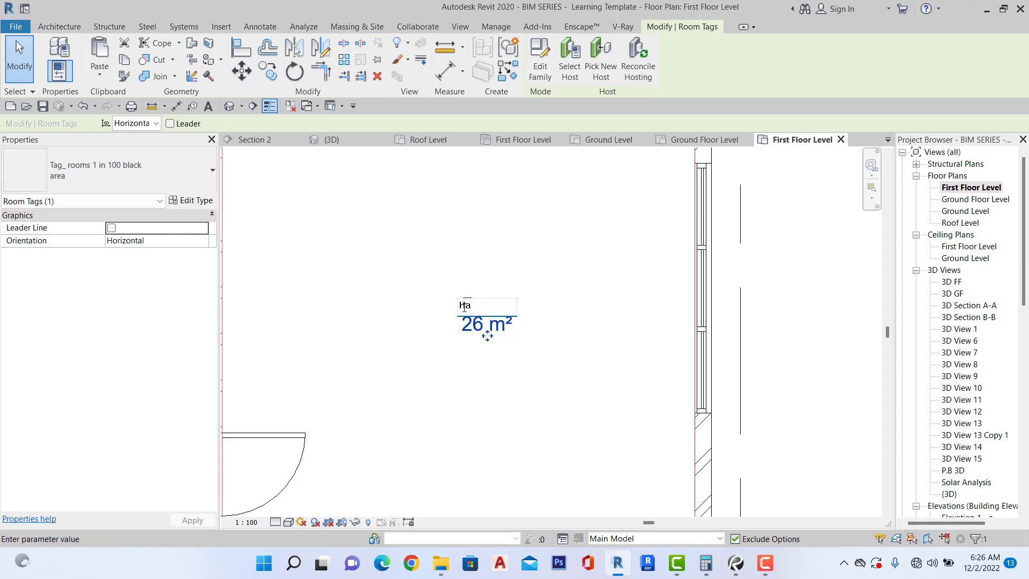
scroll(662, 223, down, 2)
click(742, 257)
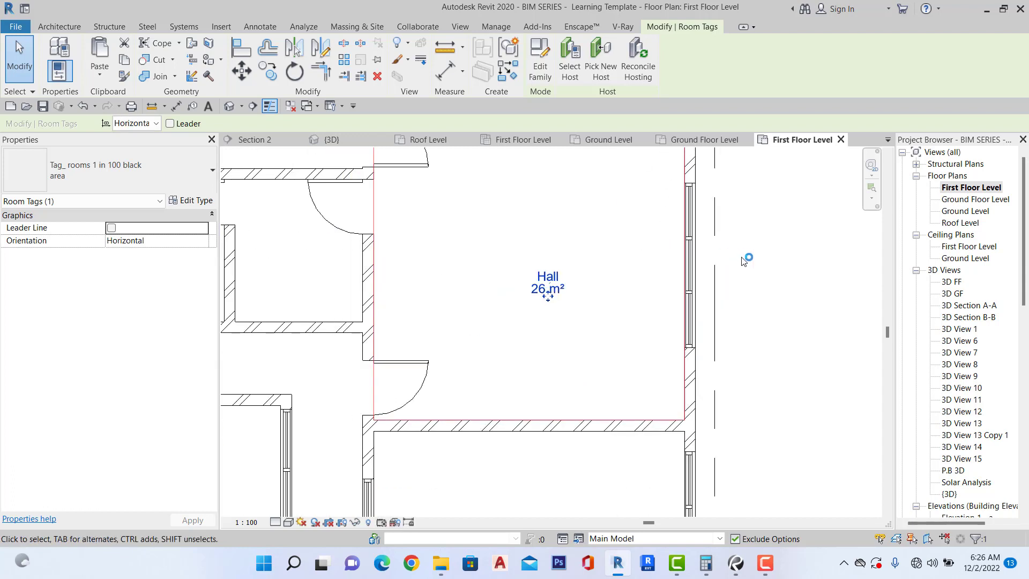
scroll(661, 299, down, 4)
click(677, 298)
scroll(677, 294, down, 3)
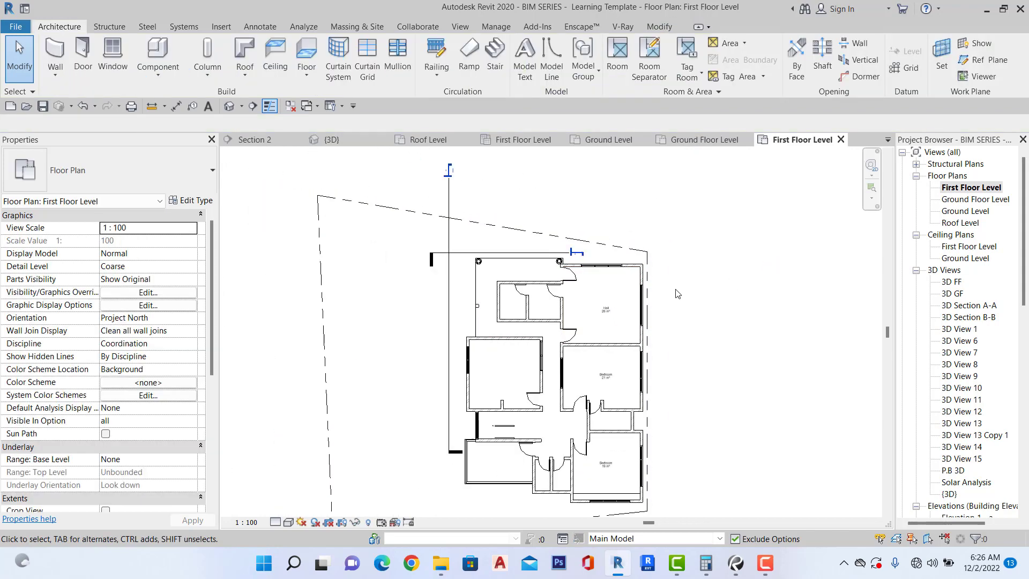
scroll(452, 233, down, 1)
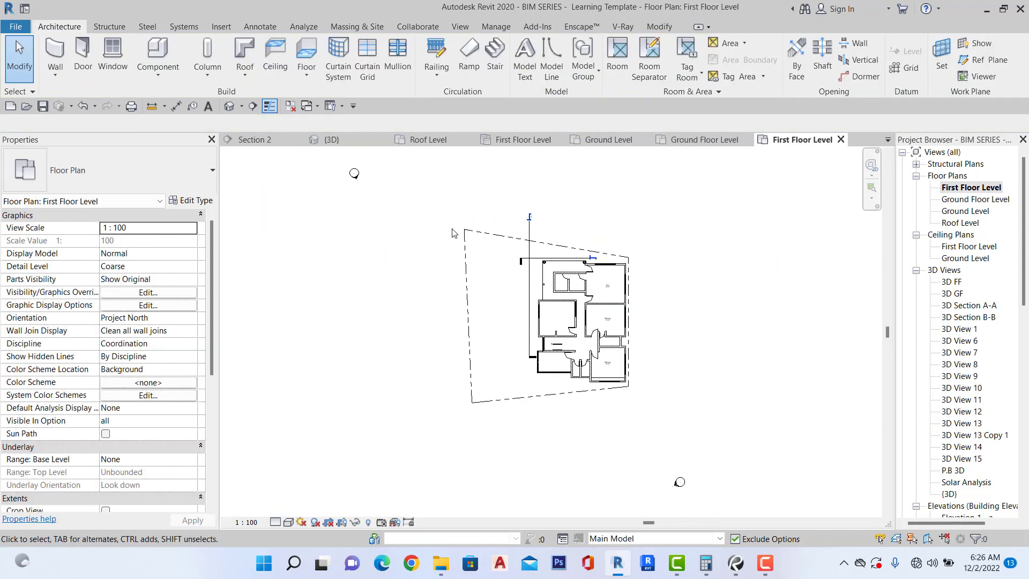
Examine the roof and its water tanks in the 3D view of the reference BIM SERIES project.
click(331, 140)
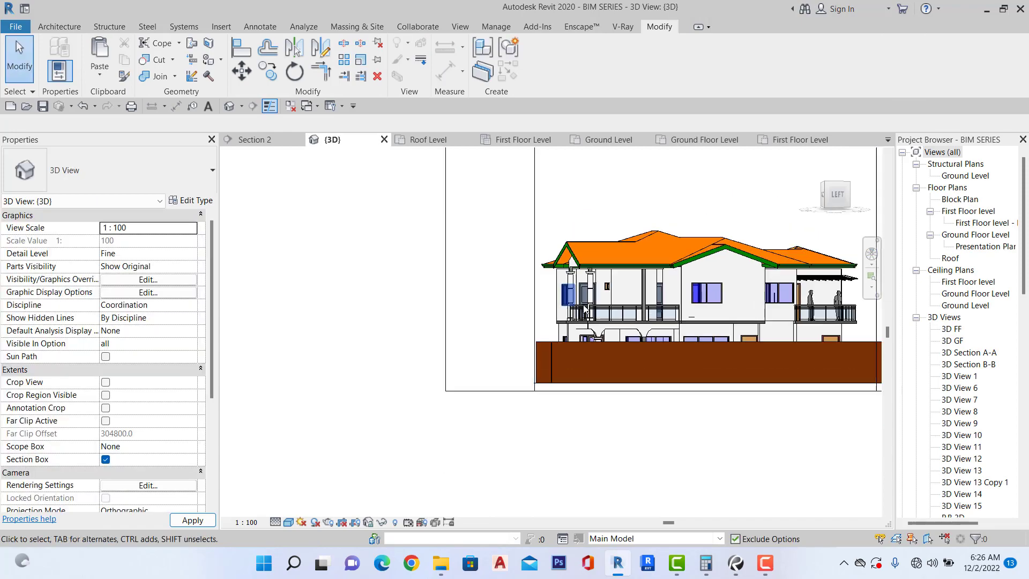
mouse_move(835, 204)
mouse_down()
mouse_move(841, 225)
mouse_move(865, 225)
mouse_move(844, 220)
mouse_move(829, 198)
mouse_move(858, 225)
mouse_up()
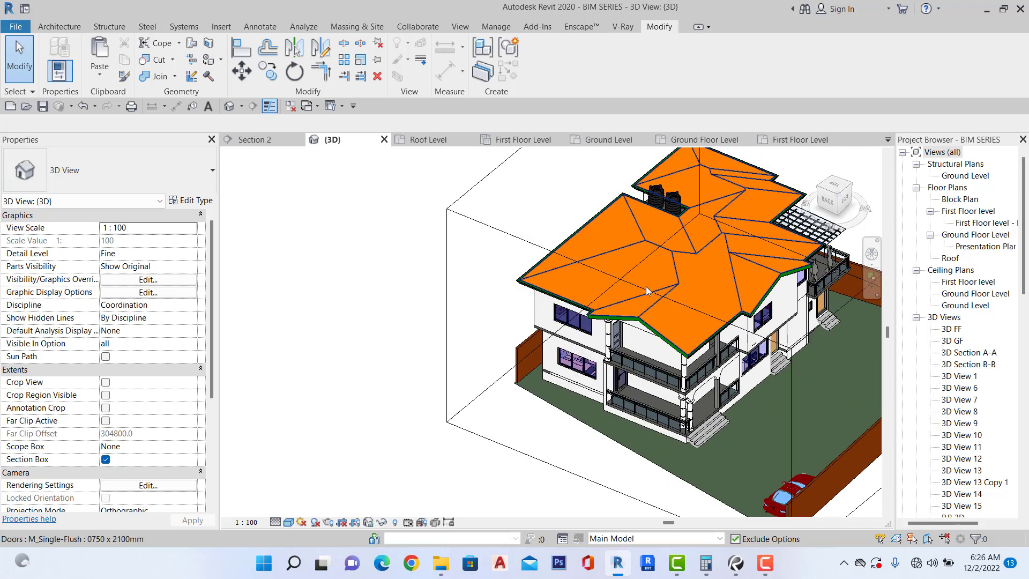
scroll(503, 331, down, 3)
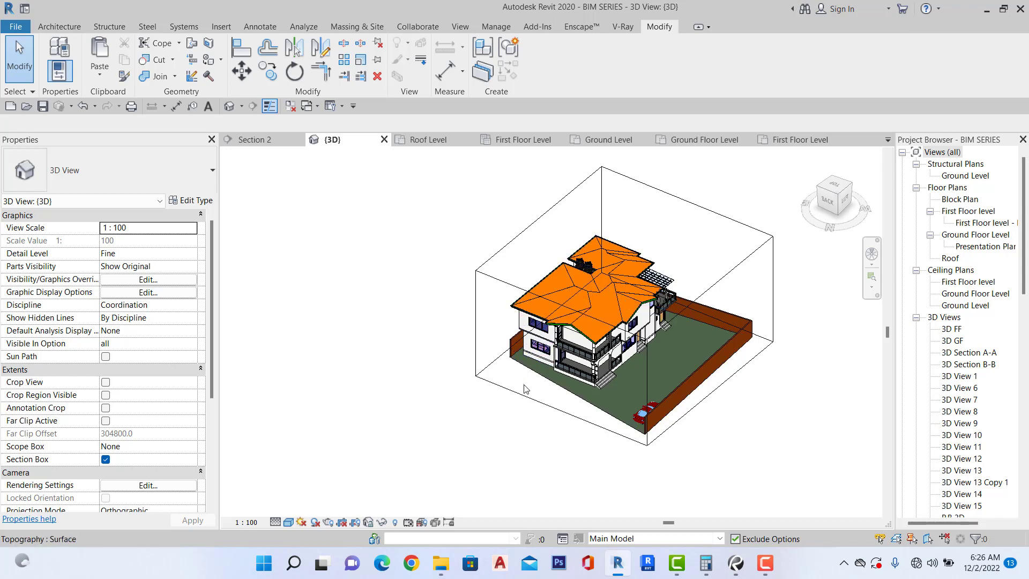
scroll(525, 390, down, 2)
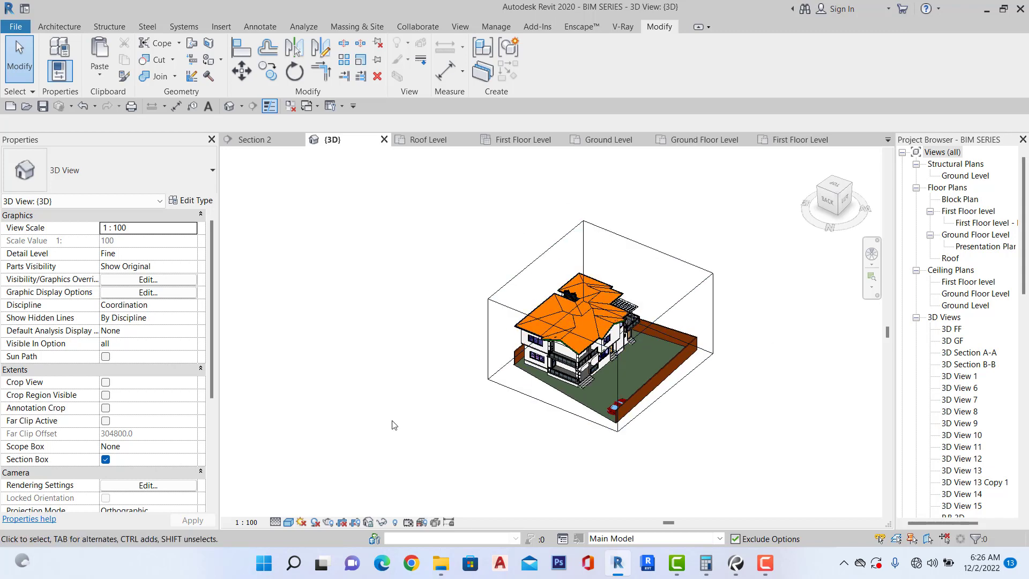
scroll(611, 316, up, 4)
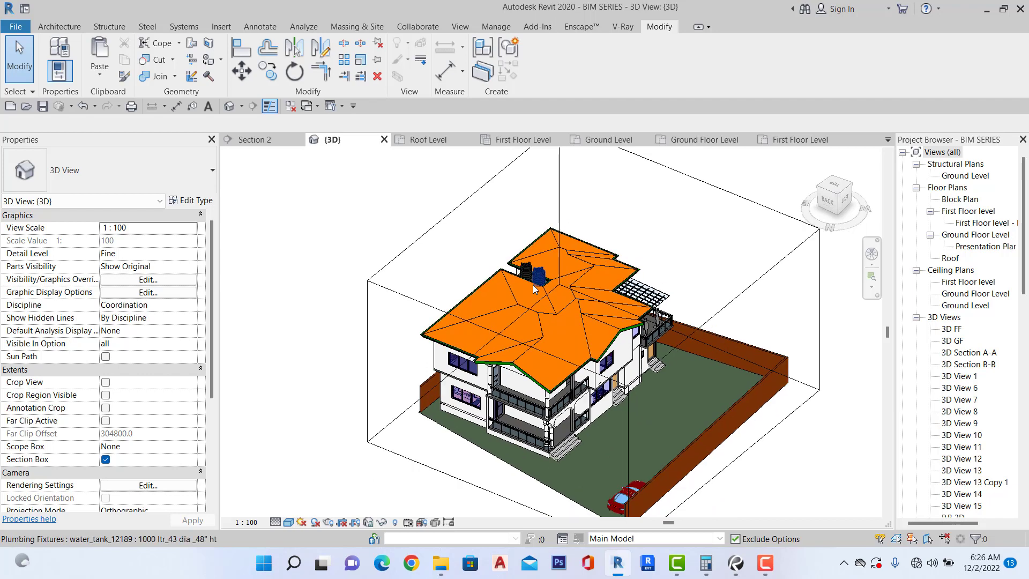
scroll(534, 289, down, 2)
Close the inactive views and open the Roof Level floor plan of the Learning Template project.
click(292, 106)
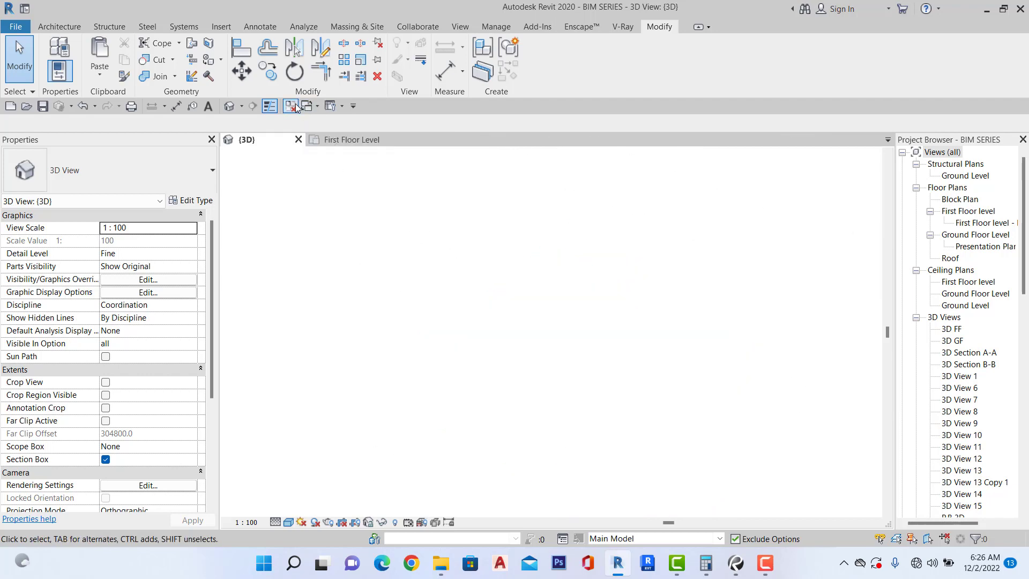
click(333, 138)
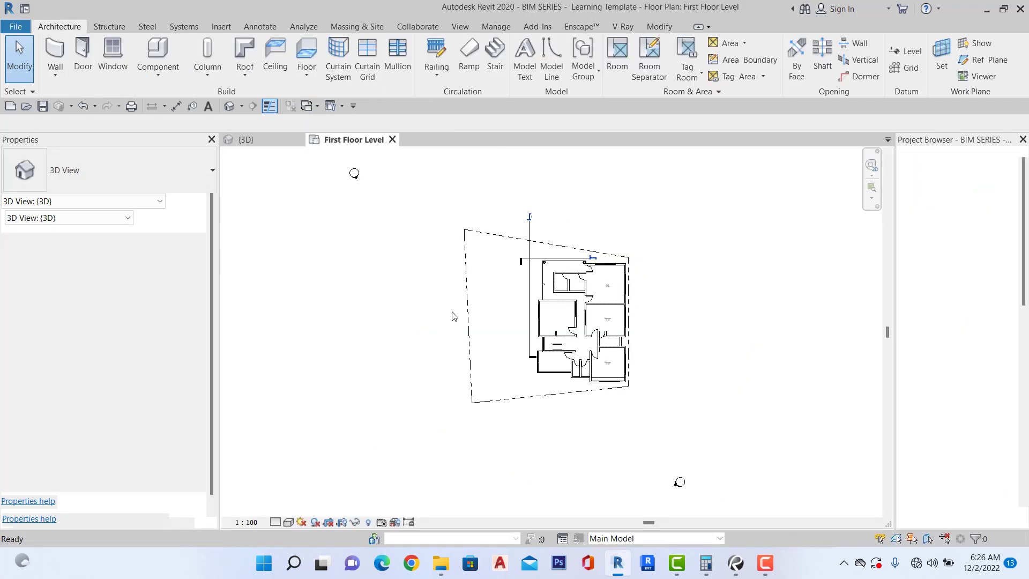
double_click(960, 224)
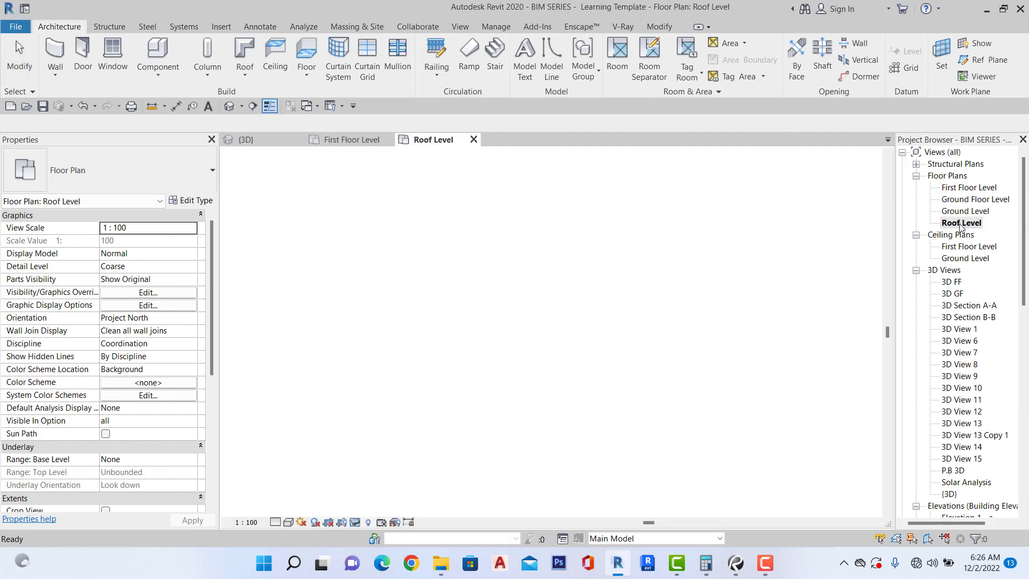
Sketch a rectangular Generic Floor - 150mm 2 boundary on the Roof Level around the narrow recess between the two lower right-hand rooms, following the outer wall edges.
scroll(596, 296, up, 8)
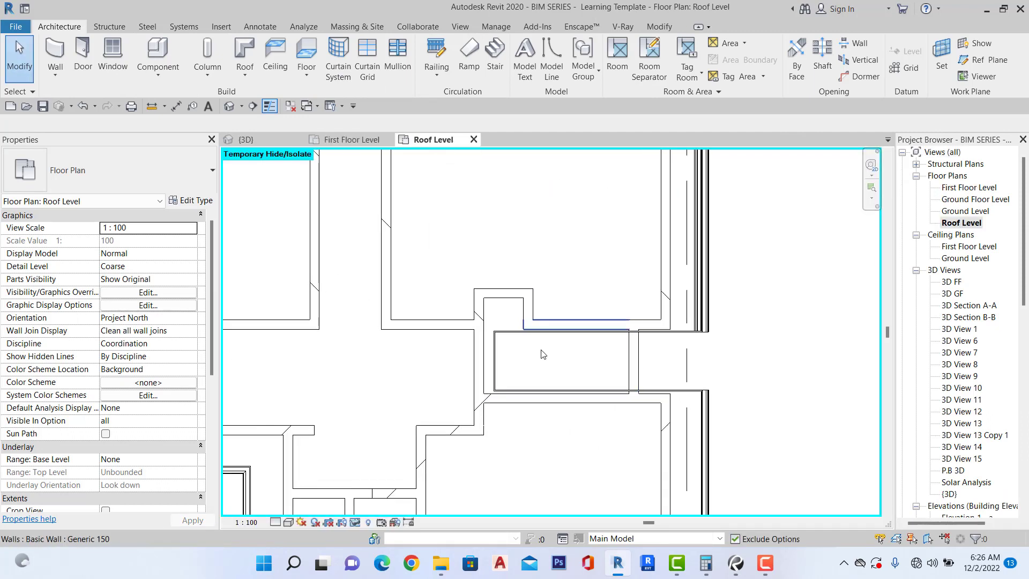
scroll(543, 354, down, 2)
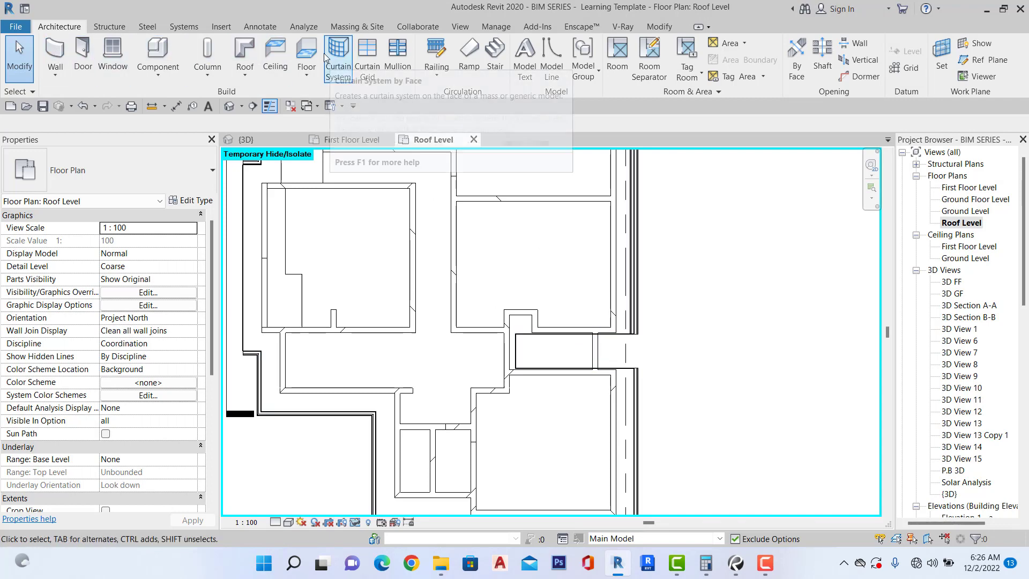
click(307, 53)
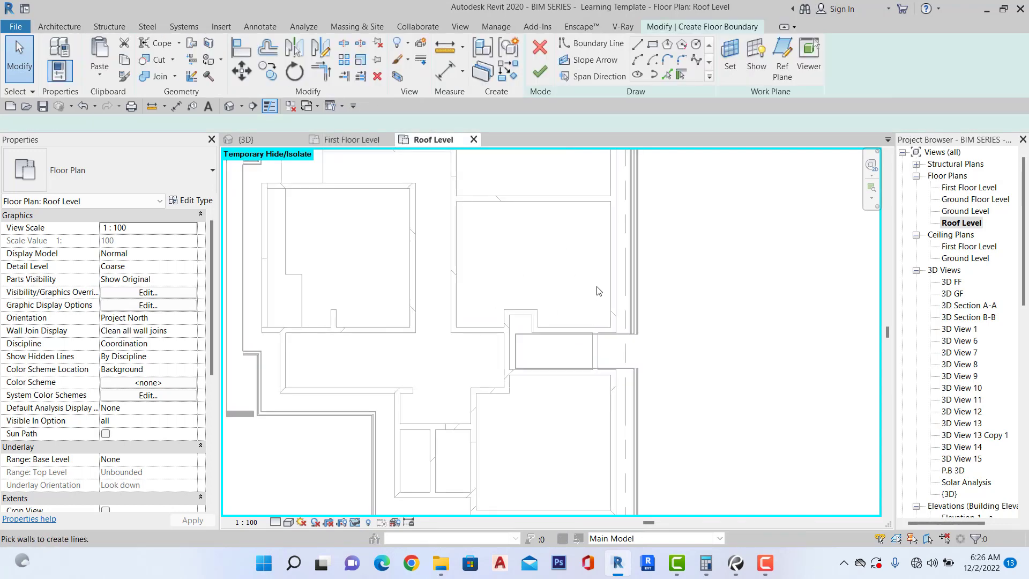
click(652, 44)
scroll(584, 327, up, 4)
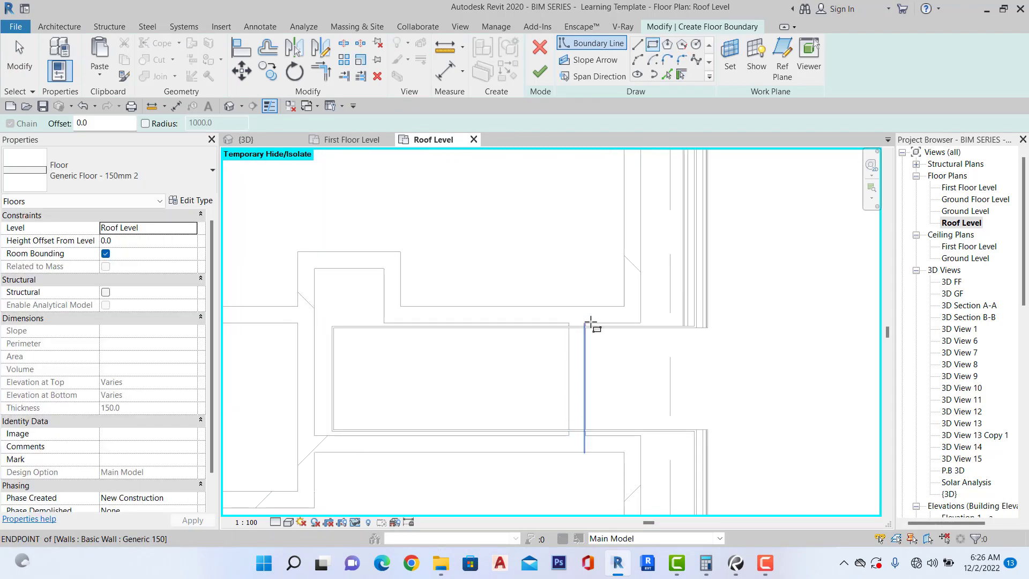
scroll(585, 328, up, 2)
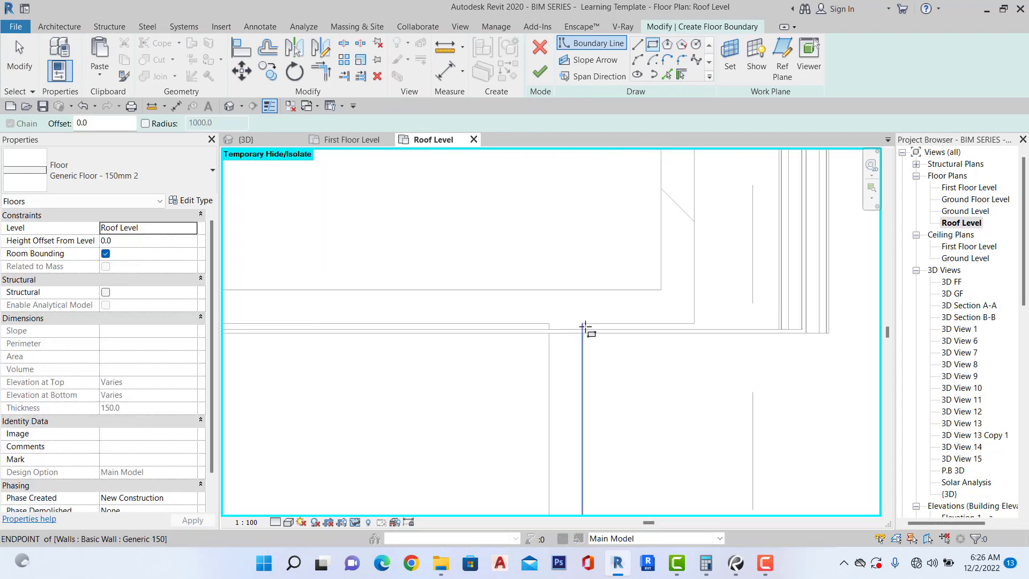
scroll(584, 325, up, 1)
click(583, 324)
scroll(621, 312, down, 5)
scroll(420, 393, up, 2)
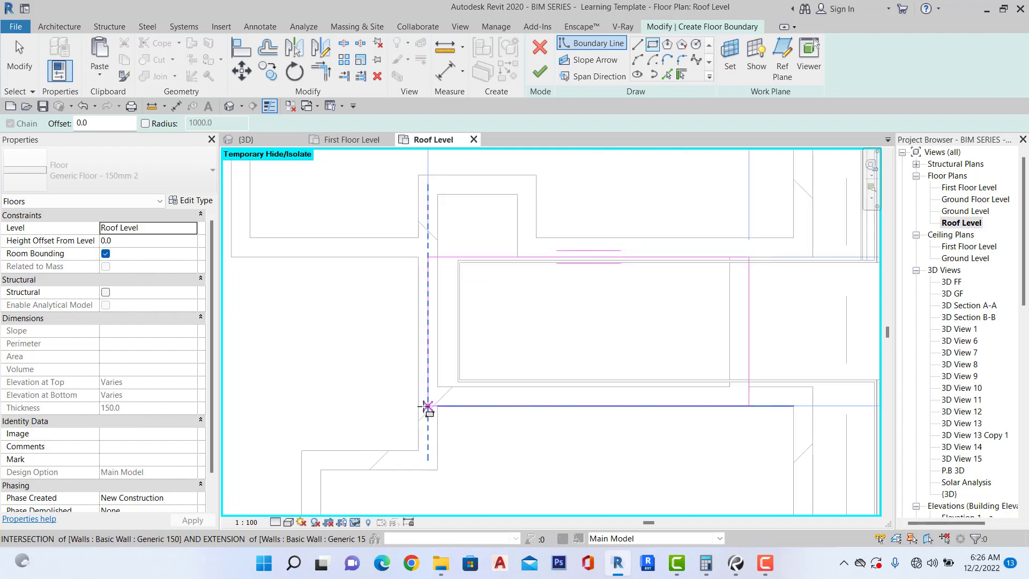
click(428, 406)
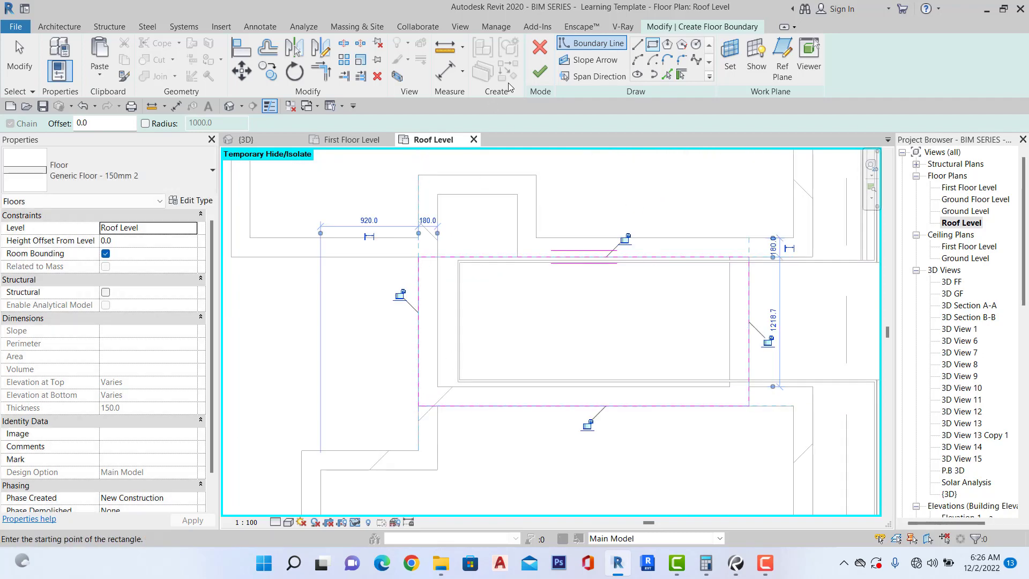
Finish the roof-level floor over the recess, decline attaching the walls to its bottom, and deselect it.
click(538, 72)
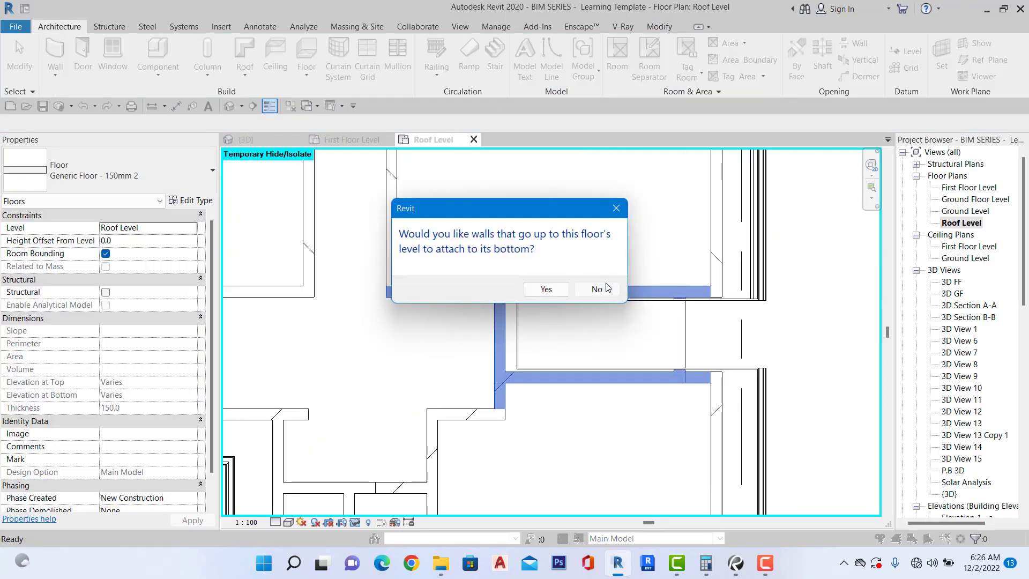
click(599, 290)
scroll(492, 329, down, 6)
click(744, 320)
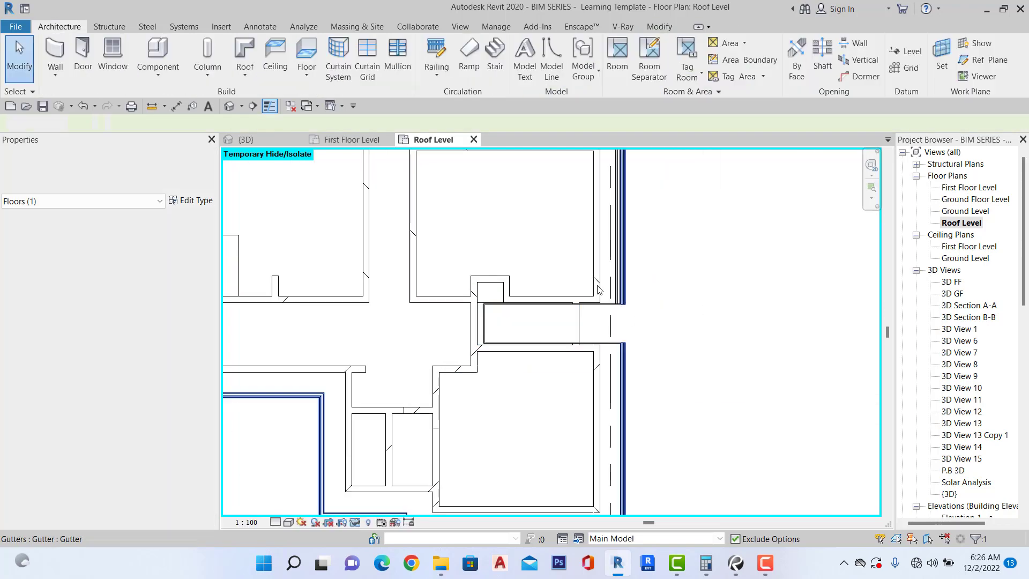
scroll(600, 295, down, 1)
scroll(601, 321, down, 1)
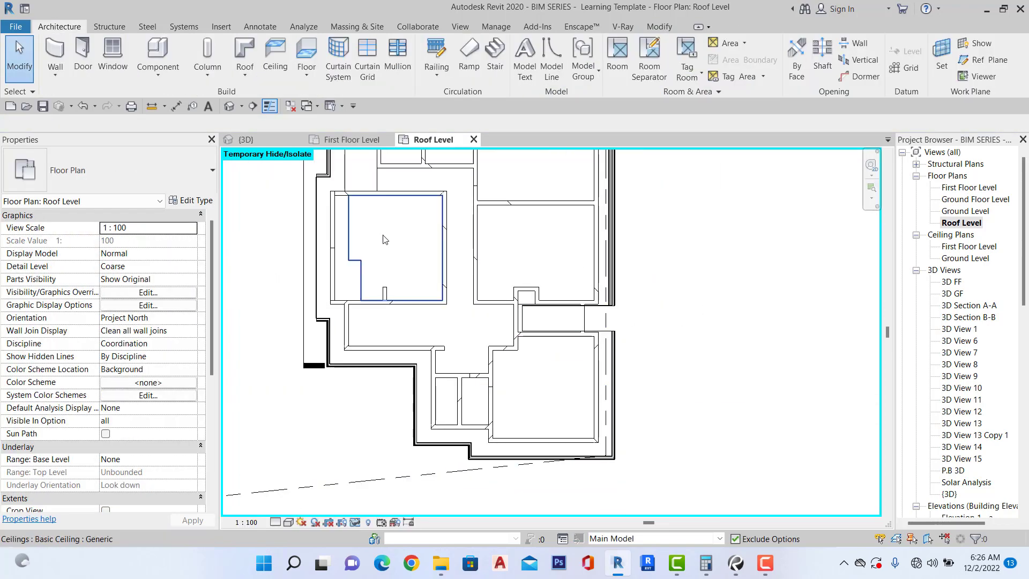
Find the water_tank_12189 component, type 1000 ltr_43 dia _48" ht, and place two side by side on the small roof-level slab.
click(155, 78)
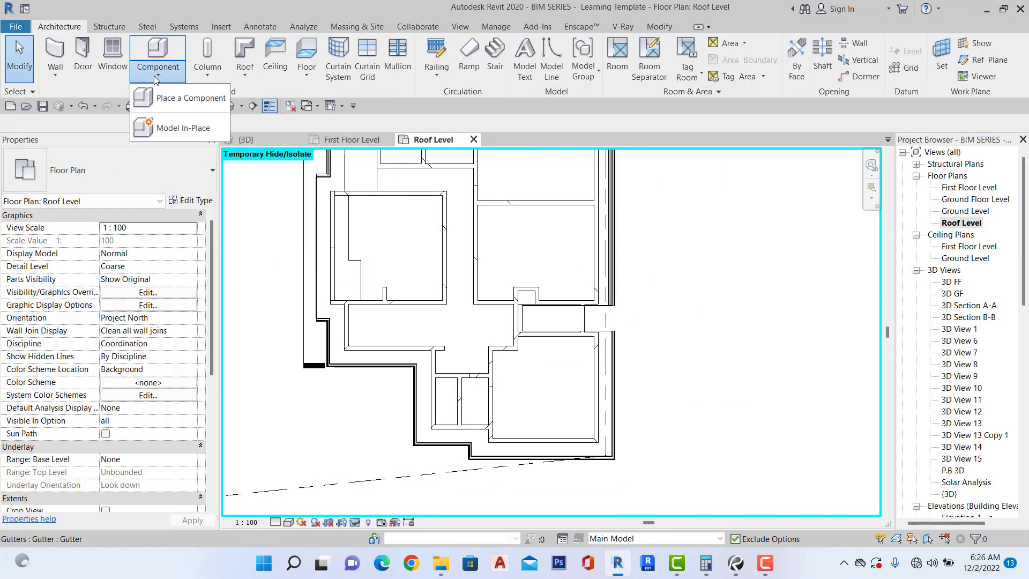
click(177, 98)
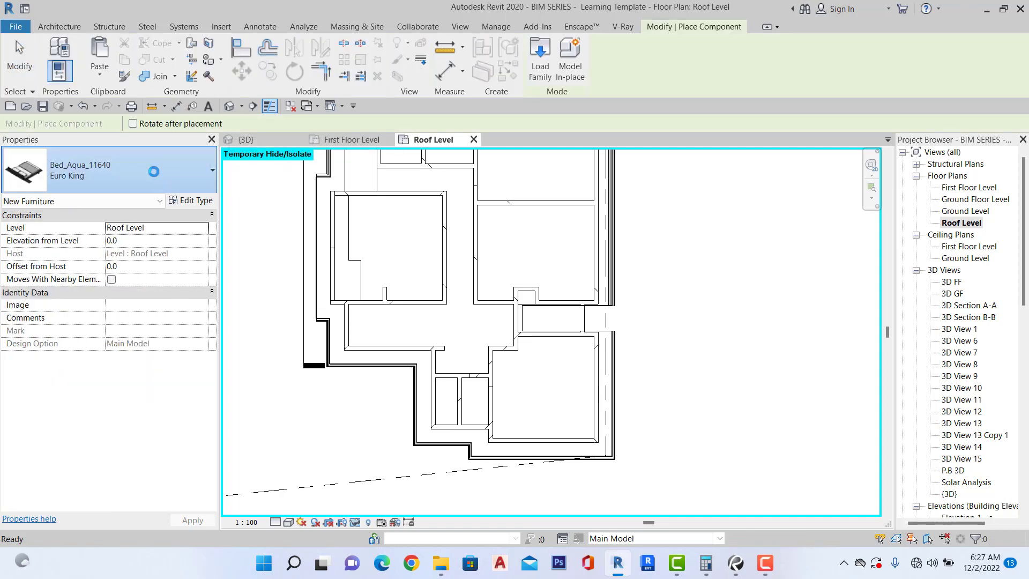
click(156, 172)
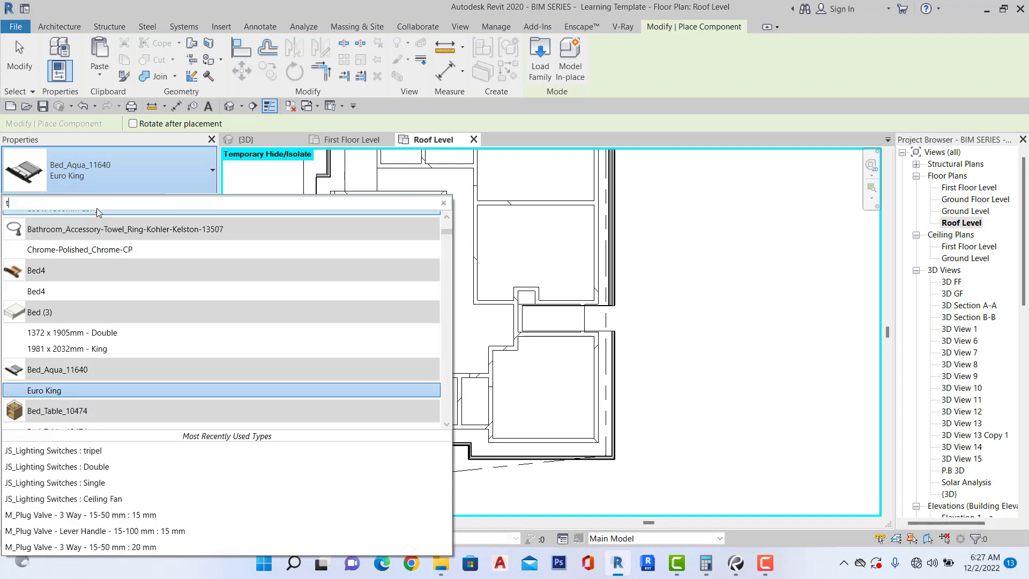
text(tank)
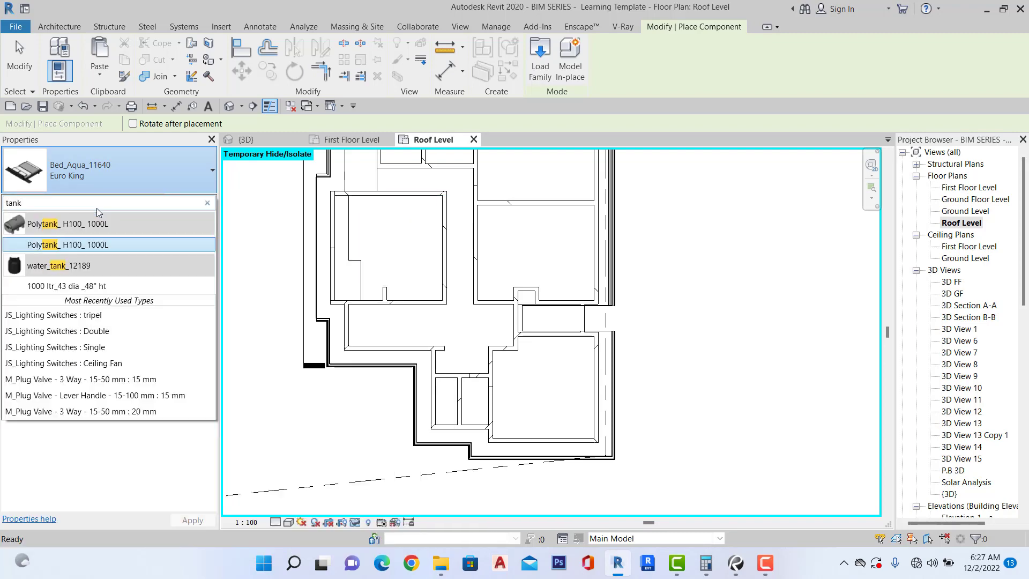
click(54, 286)
scroll(507, 303, up, 5)
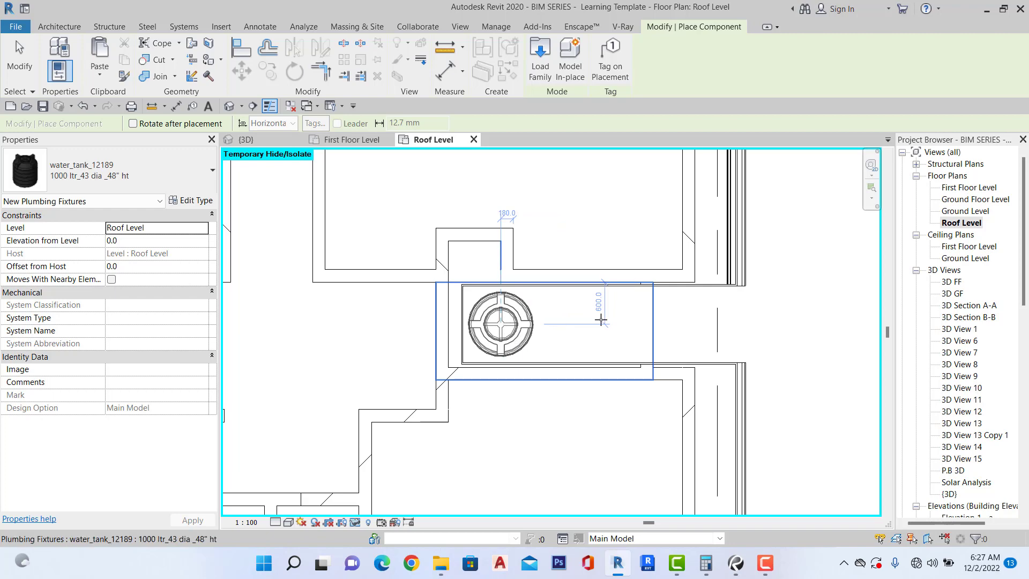
scroll(614, 339, down, 6)
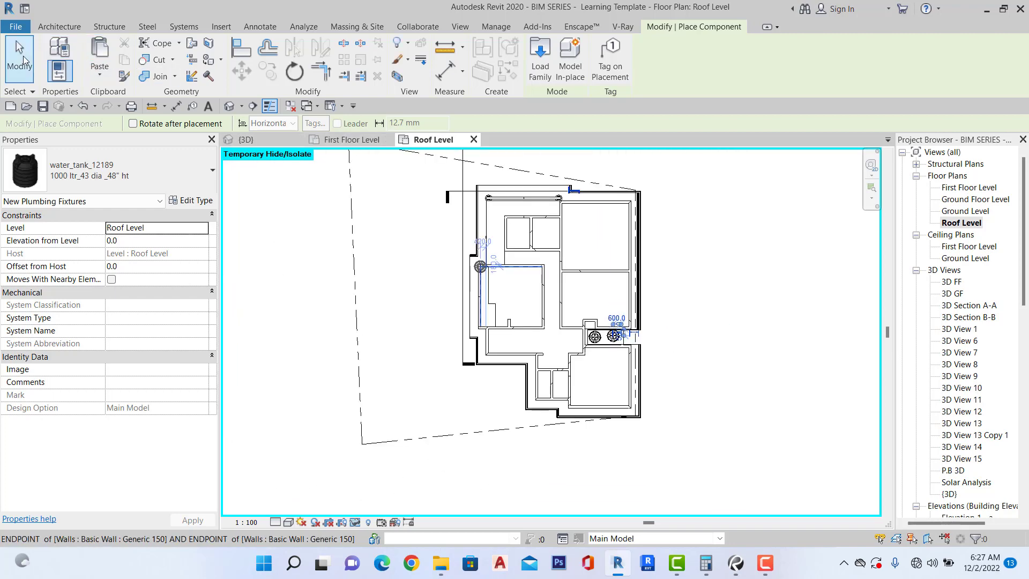
click(24, 60)
Open the default 3D view and inspect the water tanks, roof and boundary walls from several sides.
click(228, 106)
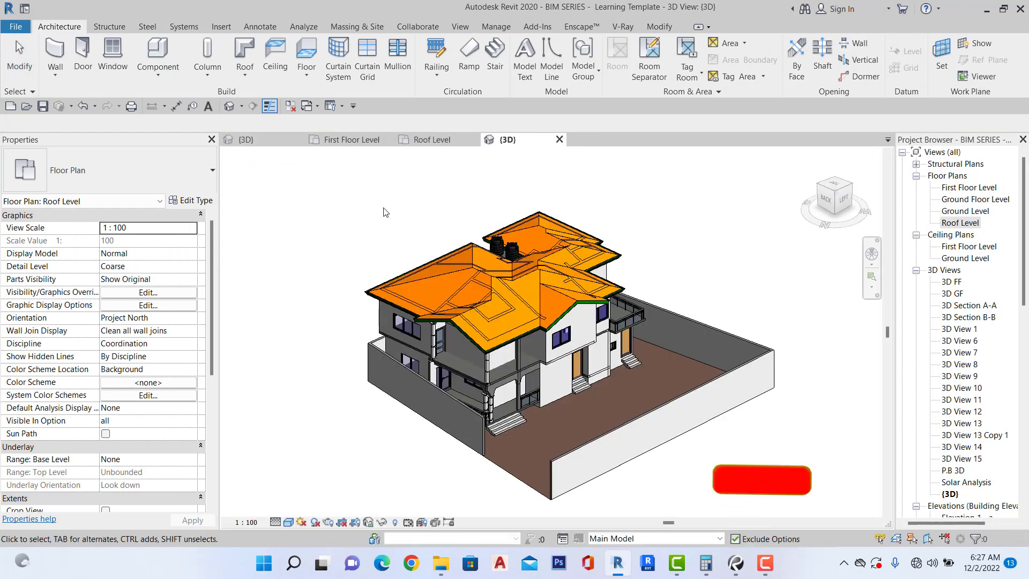
scroll(490, 220, up, 5)
scroll(515, 252, down, 4)
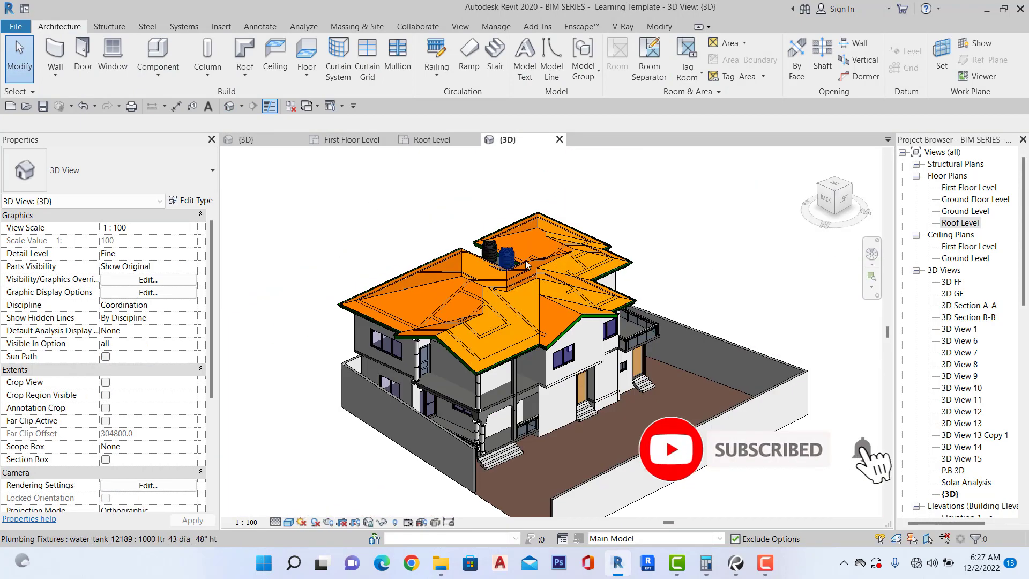
click(824, 196)
scroll(584, 354, up, 5)
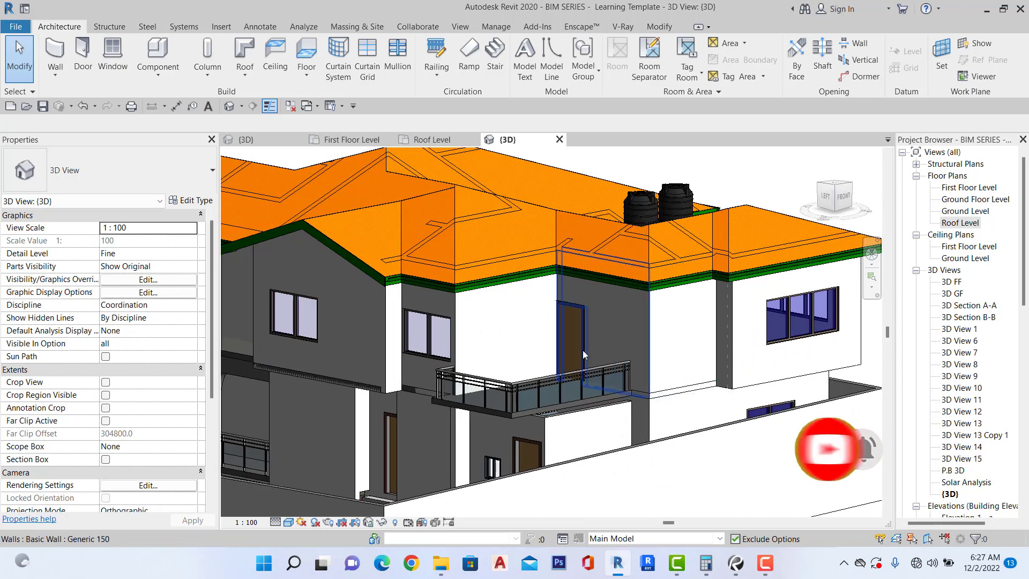
scroll(589, 300, down, 5)
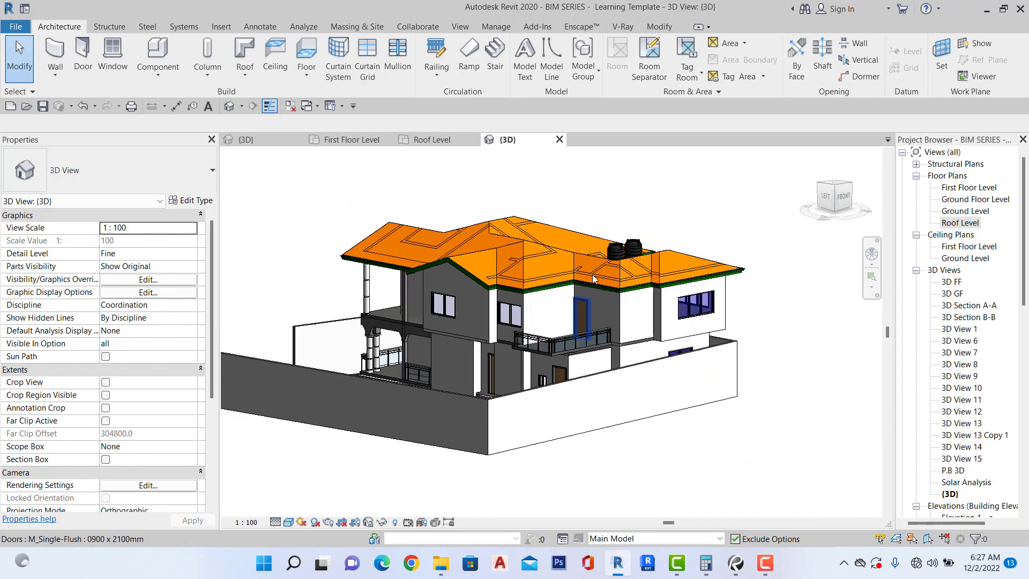
scroll(593, 278, down, 1)
mouse_move(821, 198)
mouse_down()
mouse_move(835, 226)
mouse_move(892, 217)
mouse_up()
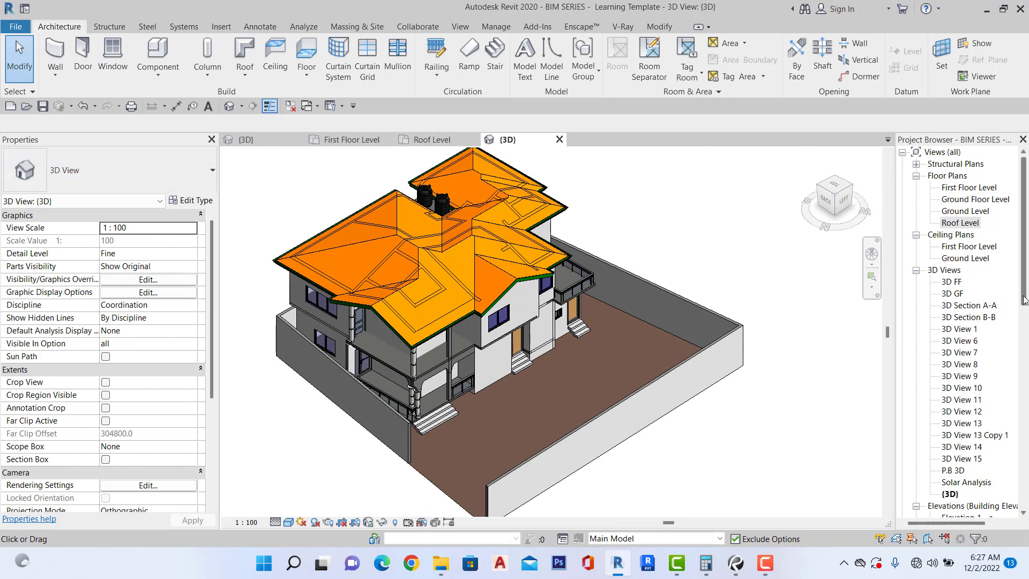
scroll(439, 375, up, 2)
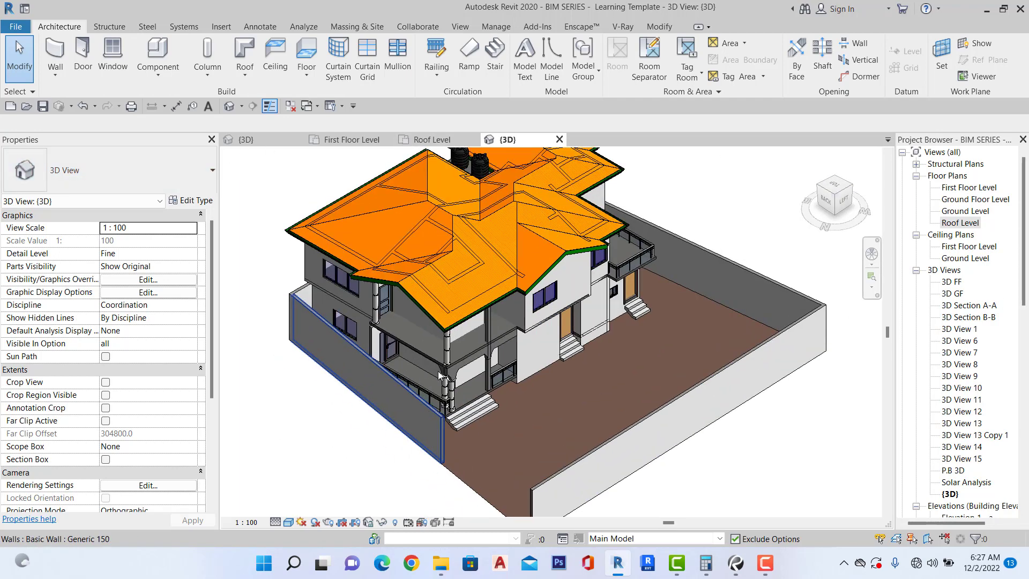
click(843, 201)
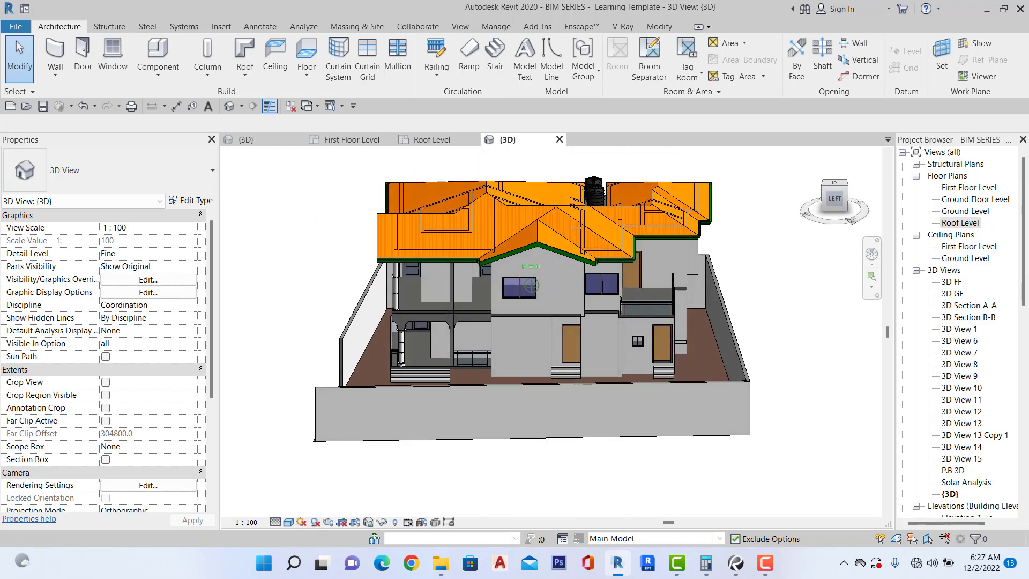
mouse_move(844, 202)
mouse_down()
mouse_move(820, 220)
mouse_move(852, 206)
mouse_move(871, 231)
mouse_up()
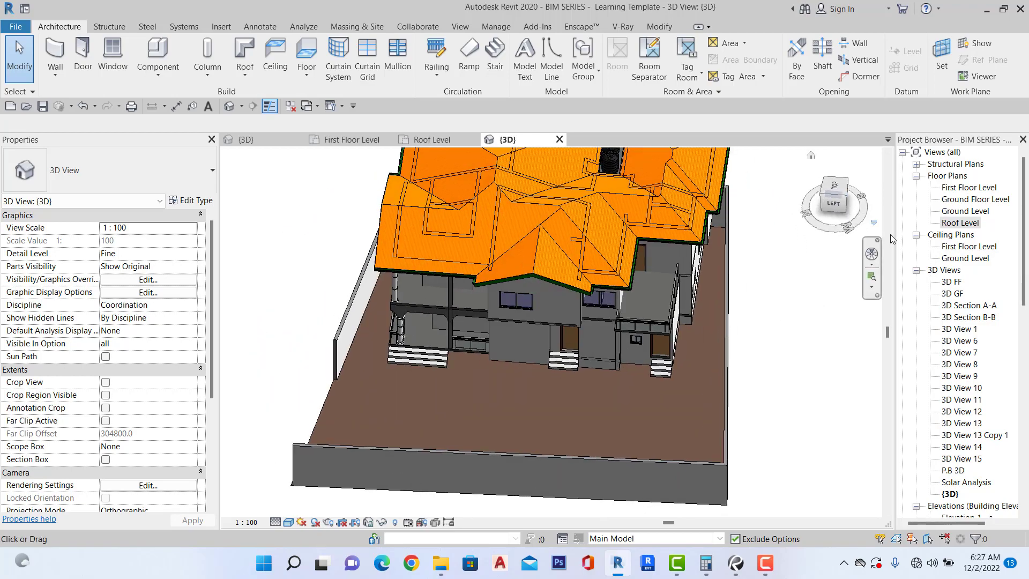